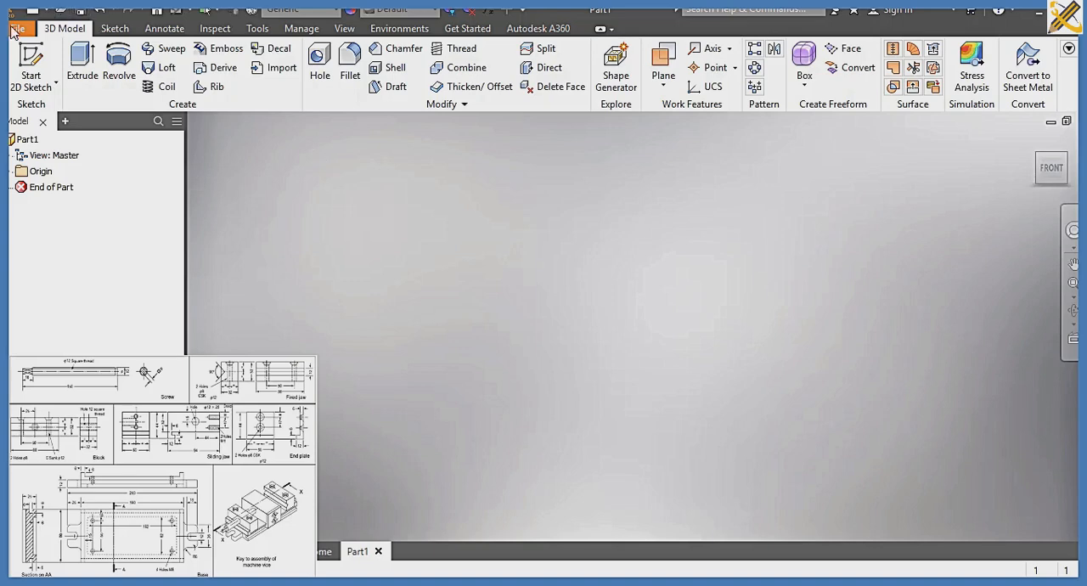
Start a sketch on the right-view origin plane and draw a rectangle 190 mm wide and 25 mm high
{"action": "left_click", "coordinate": [31, 64]}
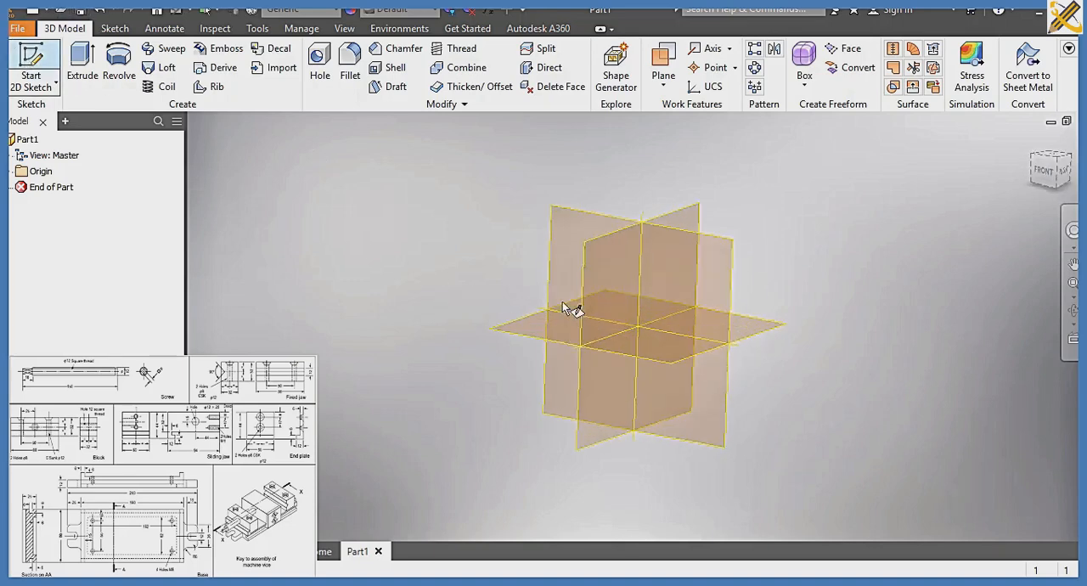
{"action": "left_click", "coordinate": [573, 289]}
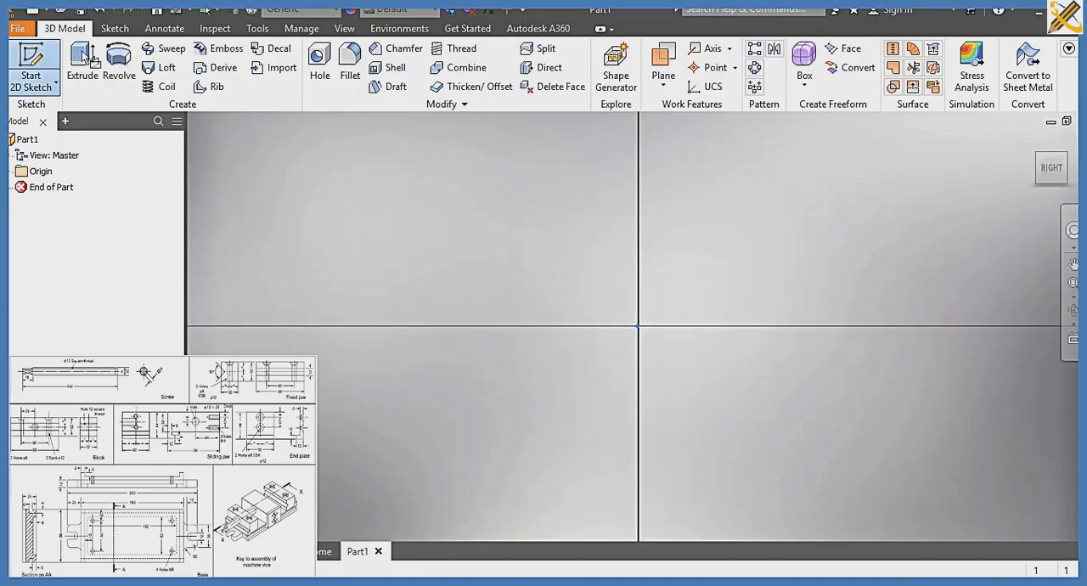
{"action": "left_click", "coordinate": [202, 59]}
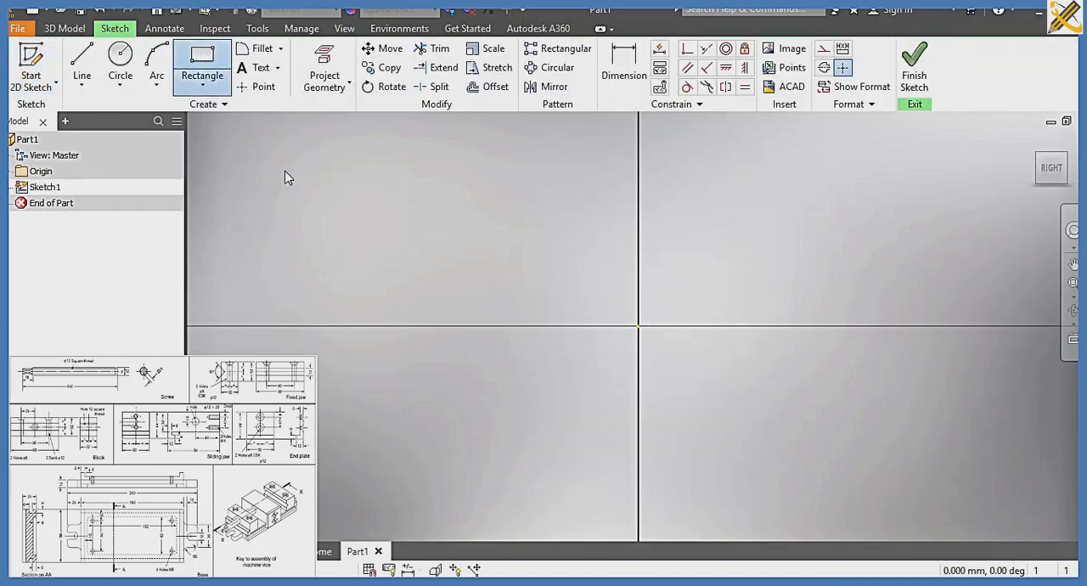
{"action": "left_click", "coordinate": [302, 167]}
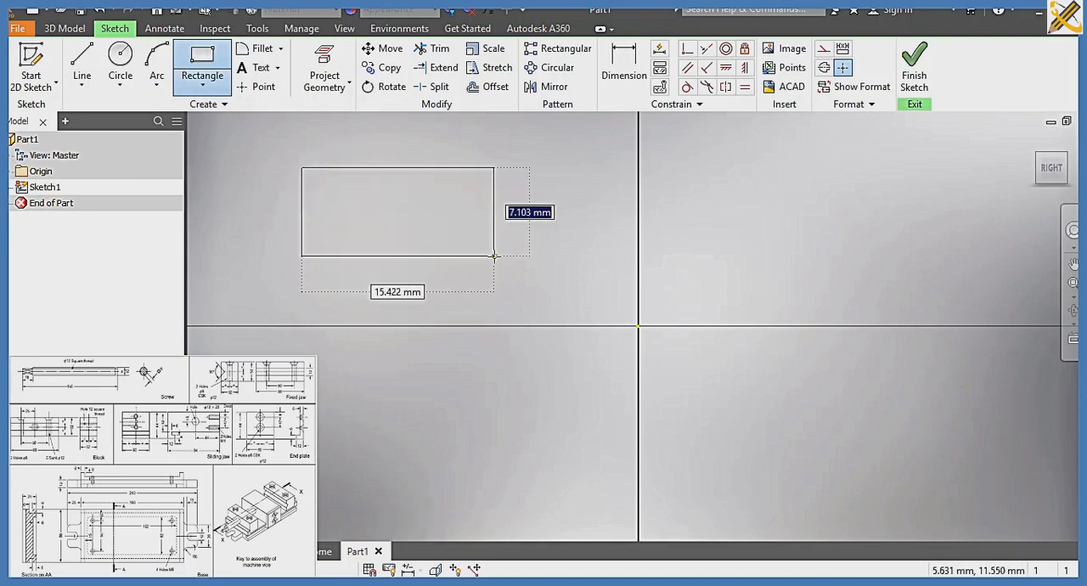
{"action": "type", "text": "25"}
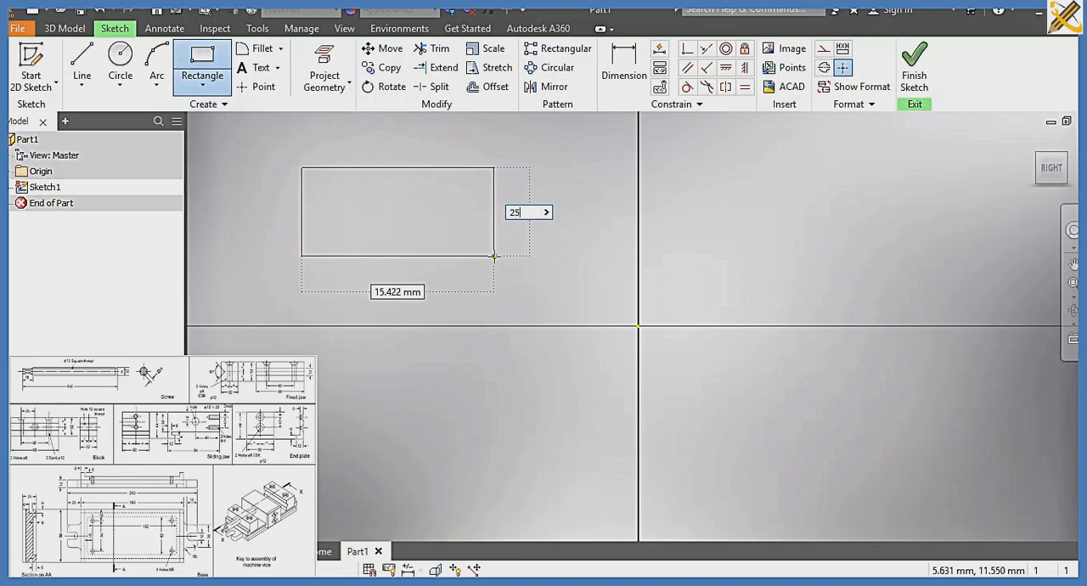
{"action": "key", "text": "Tab"}
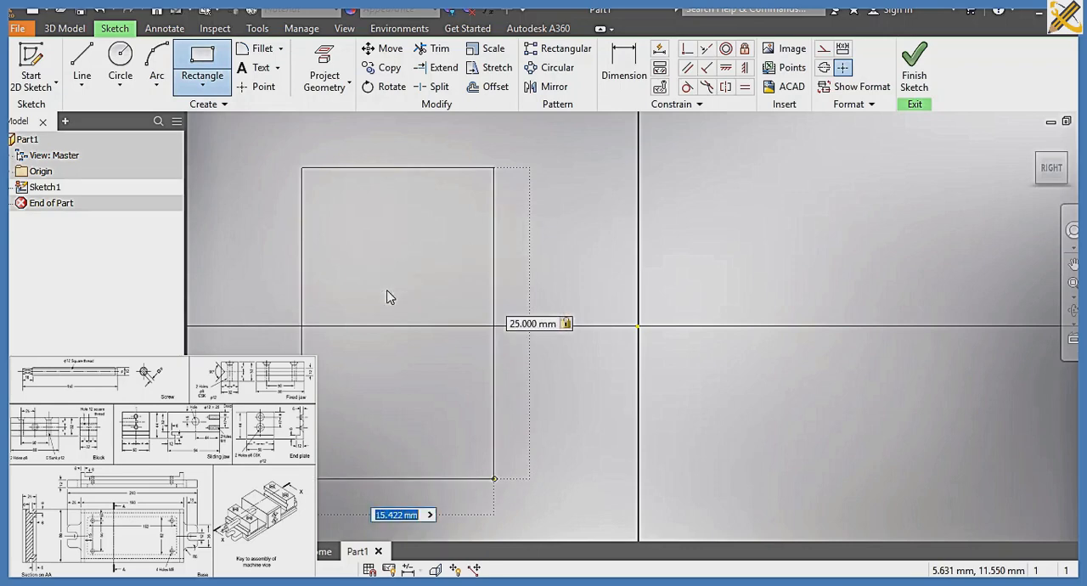
{"action": "type", "text": "190"}
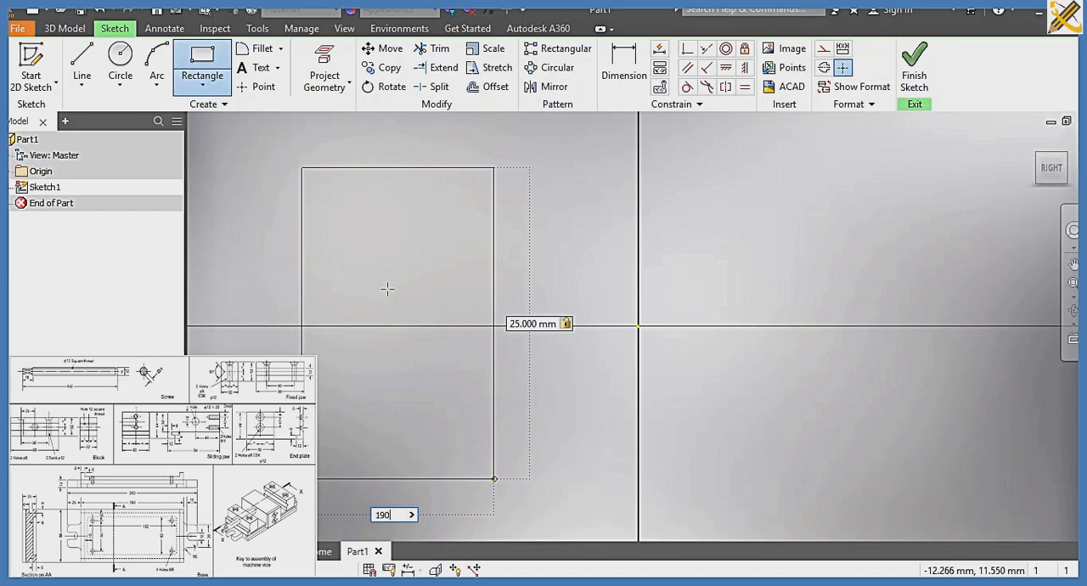
{"action": "key", "text": "Tab"}
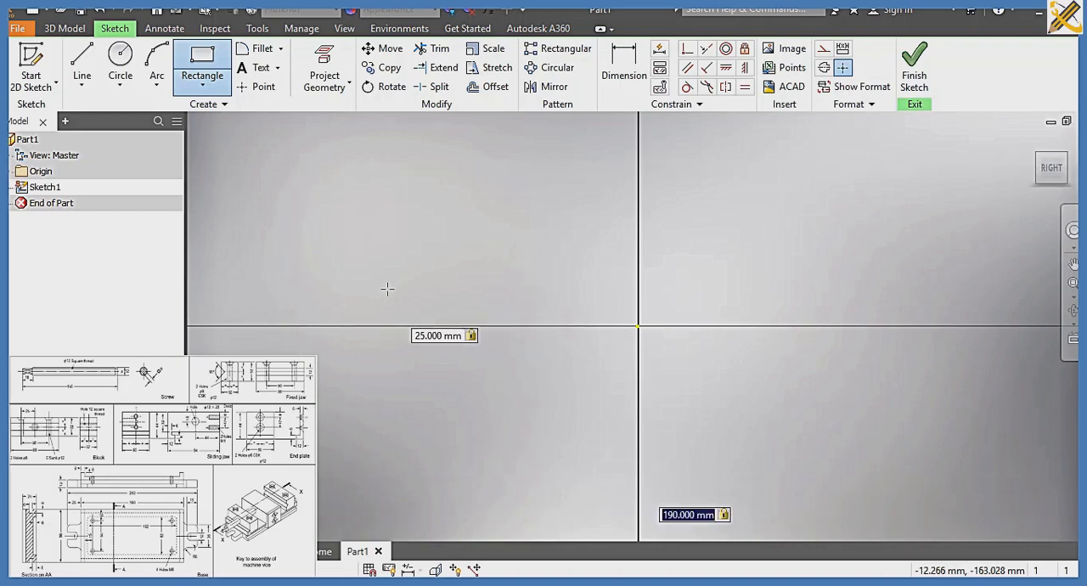
{"action": "key", "text": "Return"}
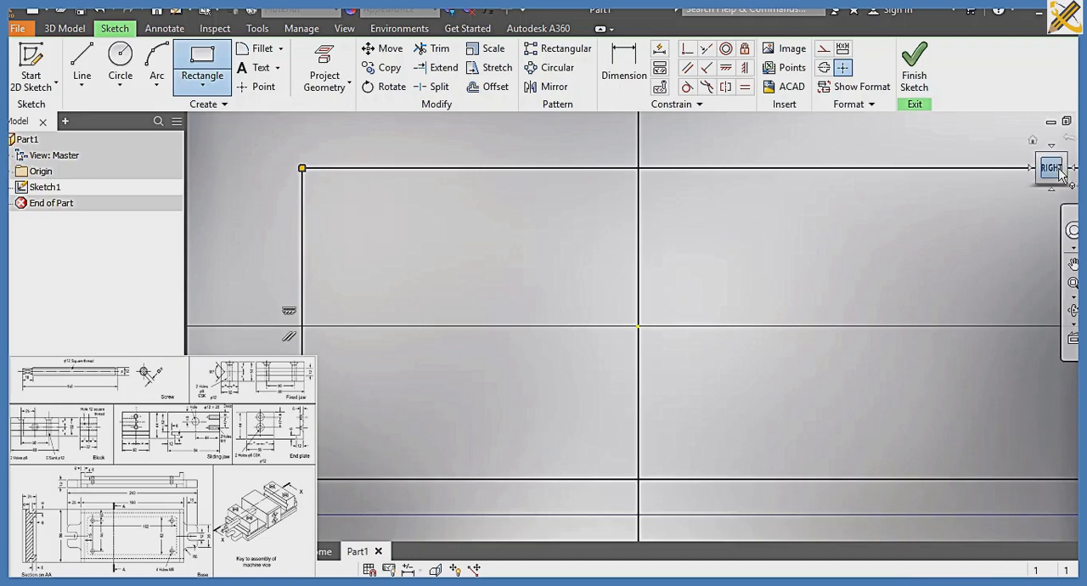
Constrain the midpoint of the rectangle's bottom edge coincident with the sketch origin
{"action": "left_click", "coordinate": [1054, 169]}
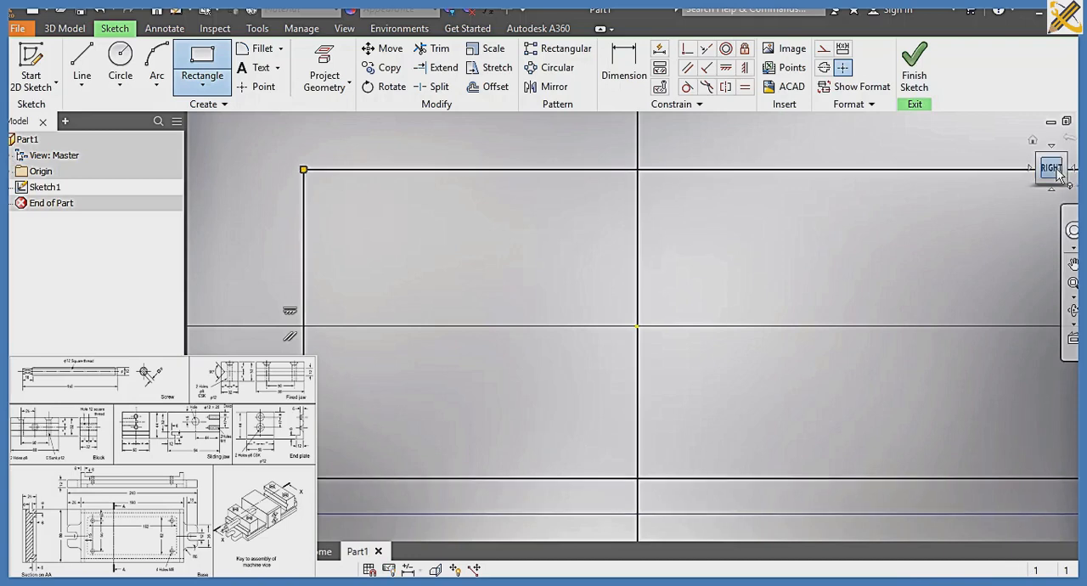
{"action": "left_click", "coordinate": [687, 49]}
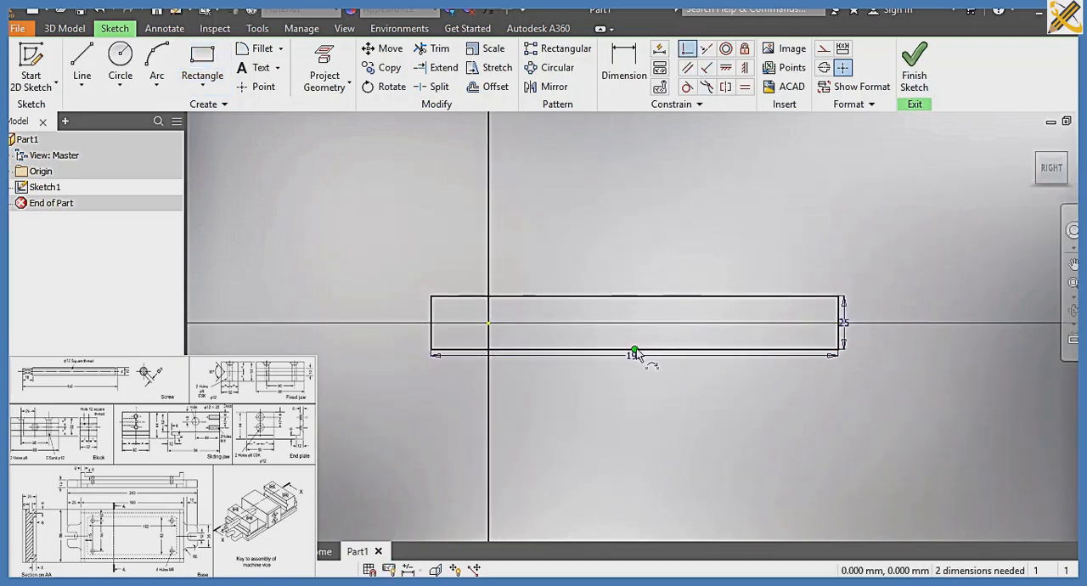
{"action": "left_click", "coordinate": [636, 349]}
{"action": "left_click", "coordinate": [490, 324]}
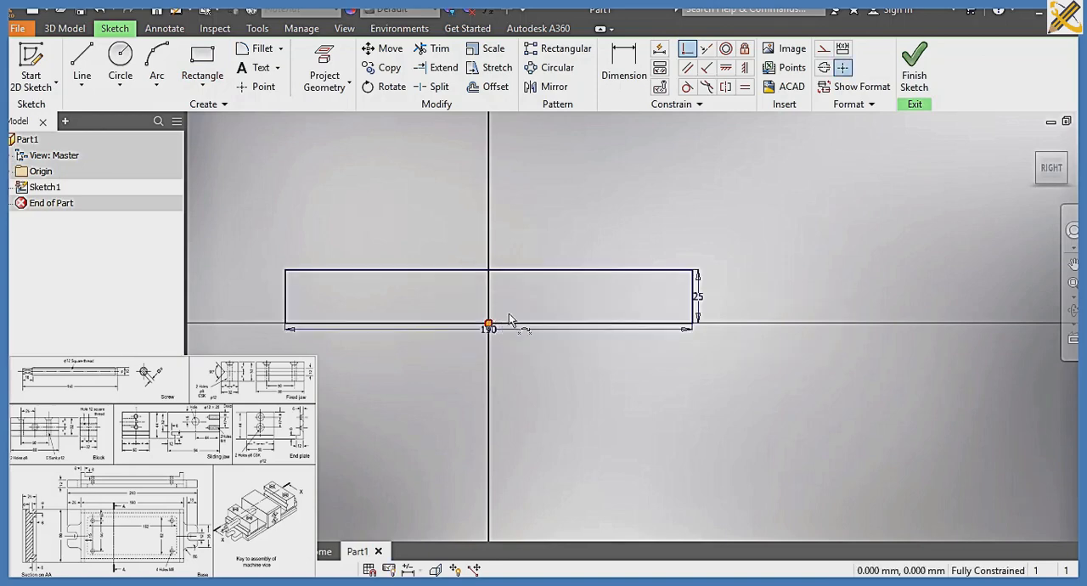
Draw three horizontal lines across the full width of the rectangle, splitting it into four strips
{"action": "left_click", "coordinate": [86, 62]}
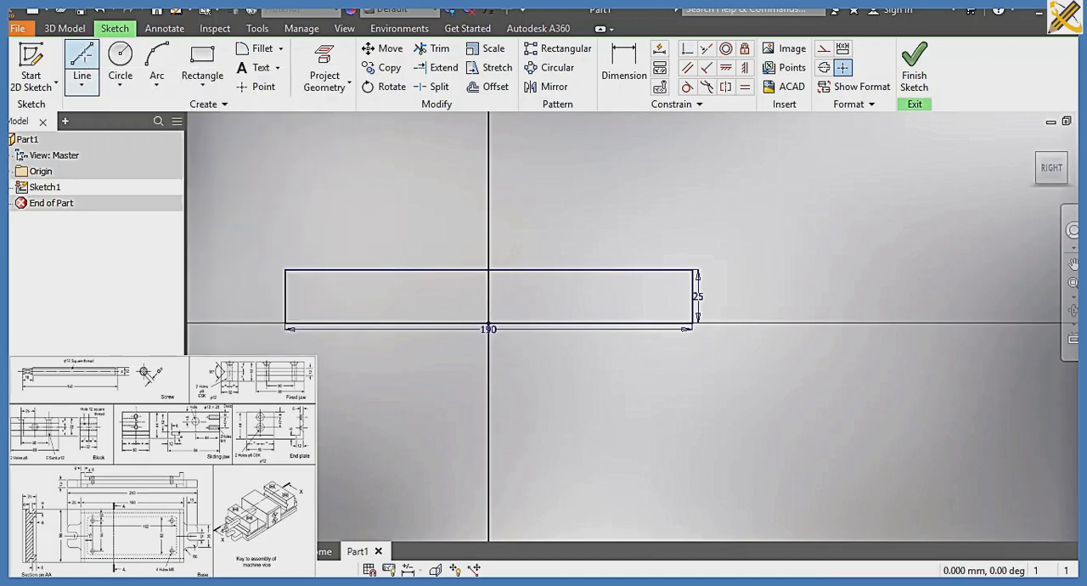
{"action": "left_click", "coordinate": [286, 313]}
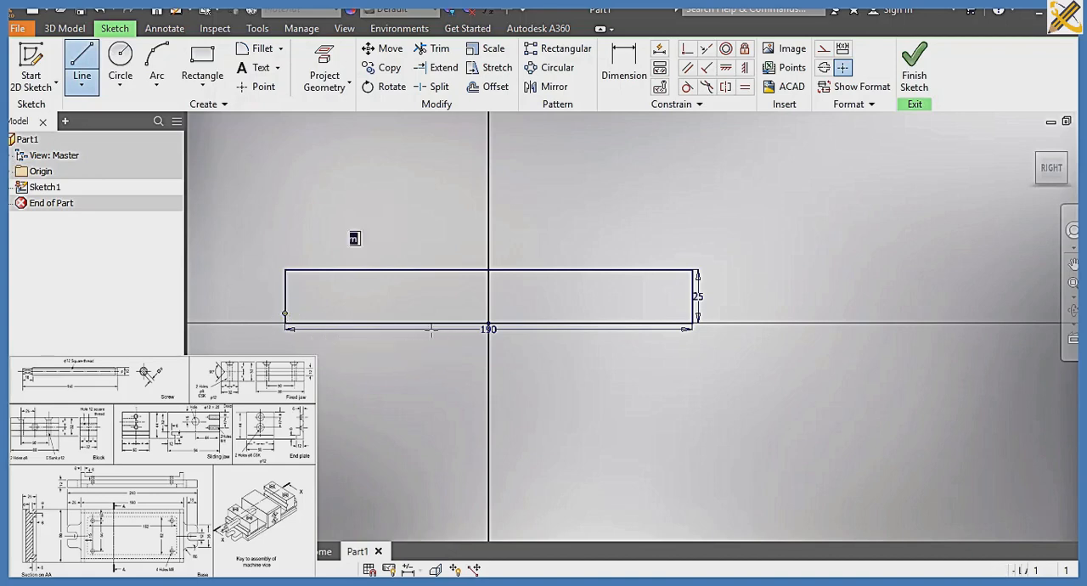
{"action": "double_click", "coordinate": [694, 313]}
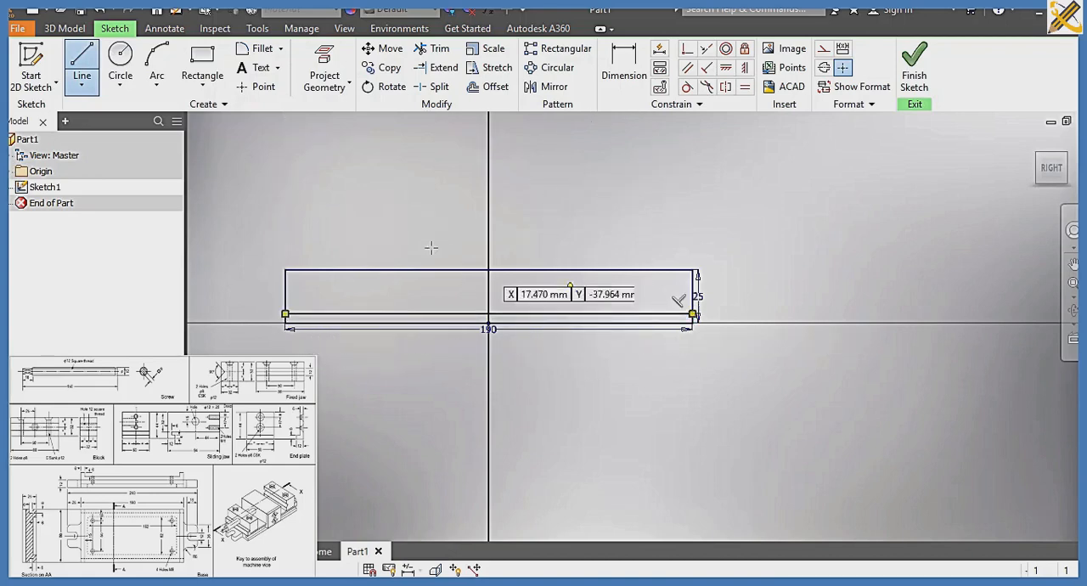
{"action": "left_click", "coordinate": [286, 271]}
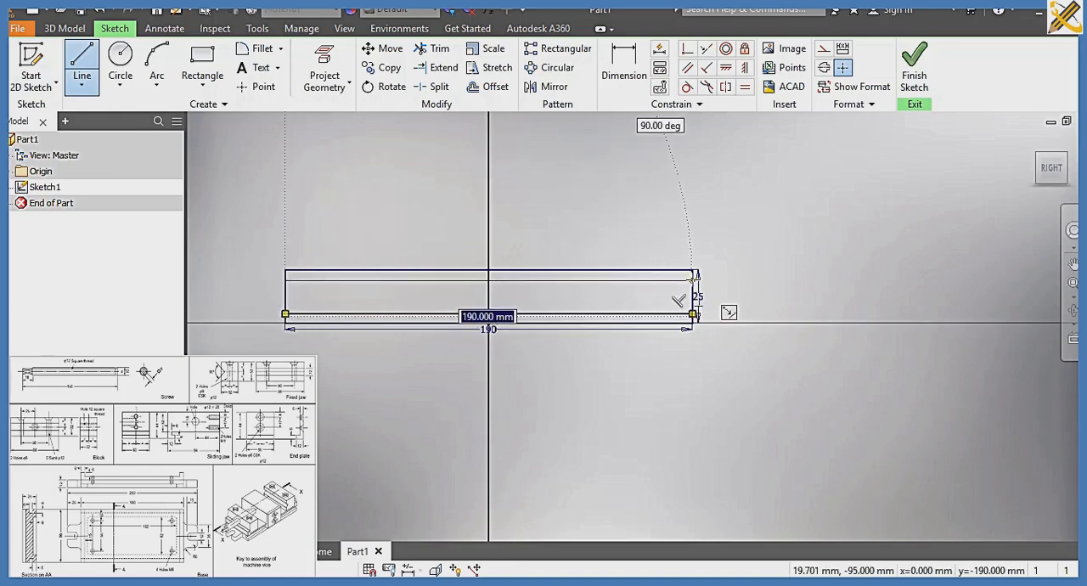
{"action": "double_click", "coordinate": [693, 280]}
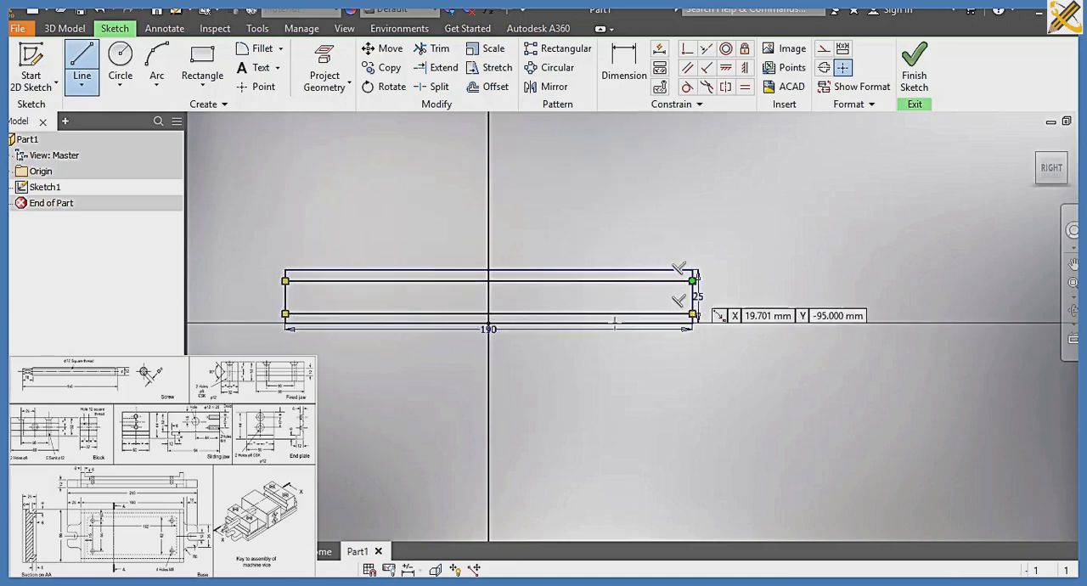
{"action": "left_click", "coordinate": [286, 301]}
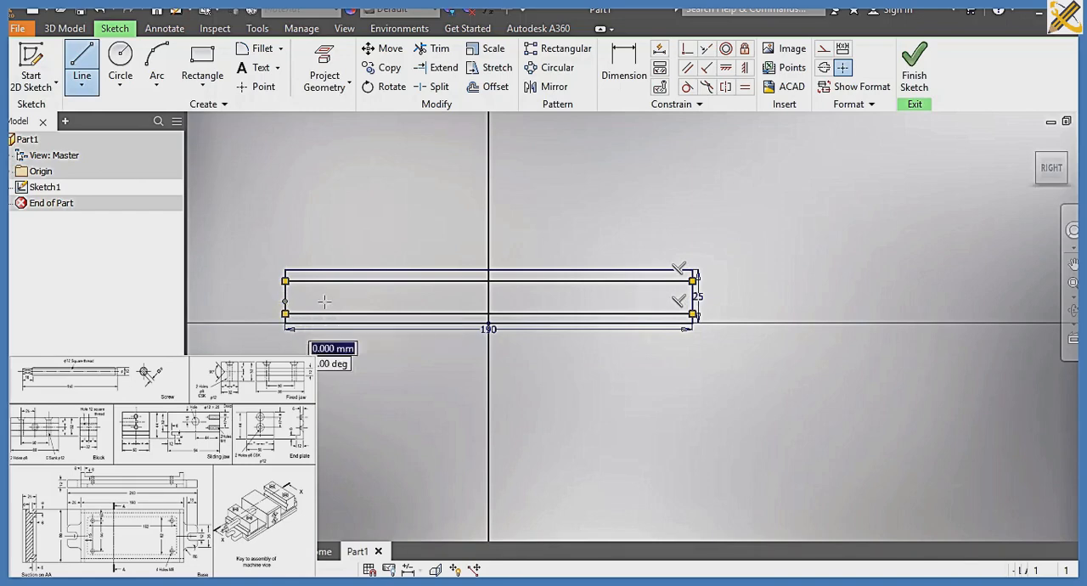
{"action": "left_click", "coordinate": [694, 301]}
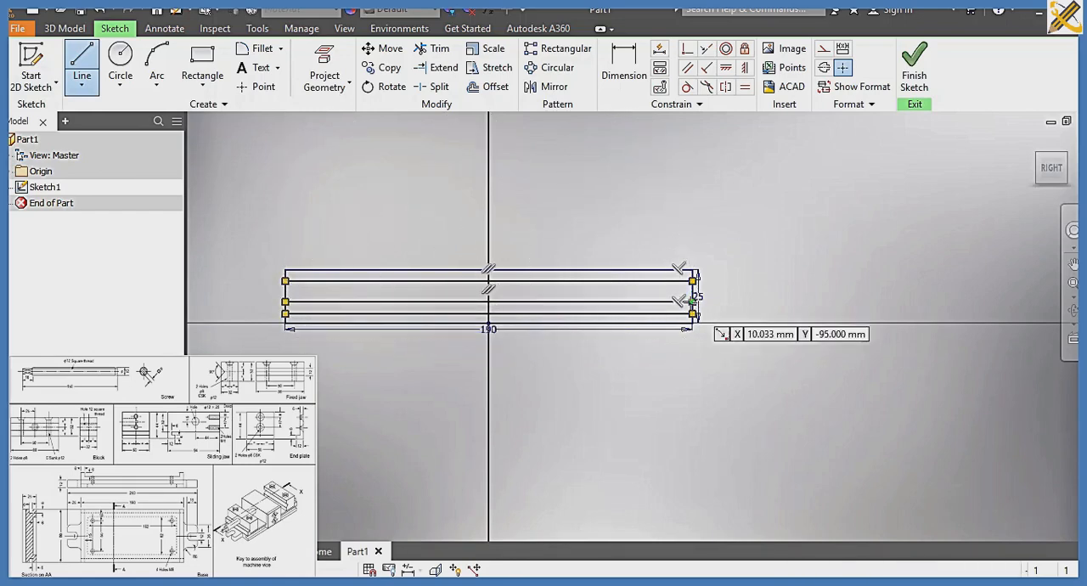
Dimension the lowest inner line 6 mm above the rectangle's bottom edge
{"action": "left_click", "coordinate": [625, 70]}
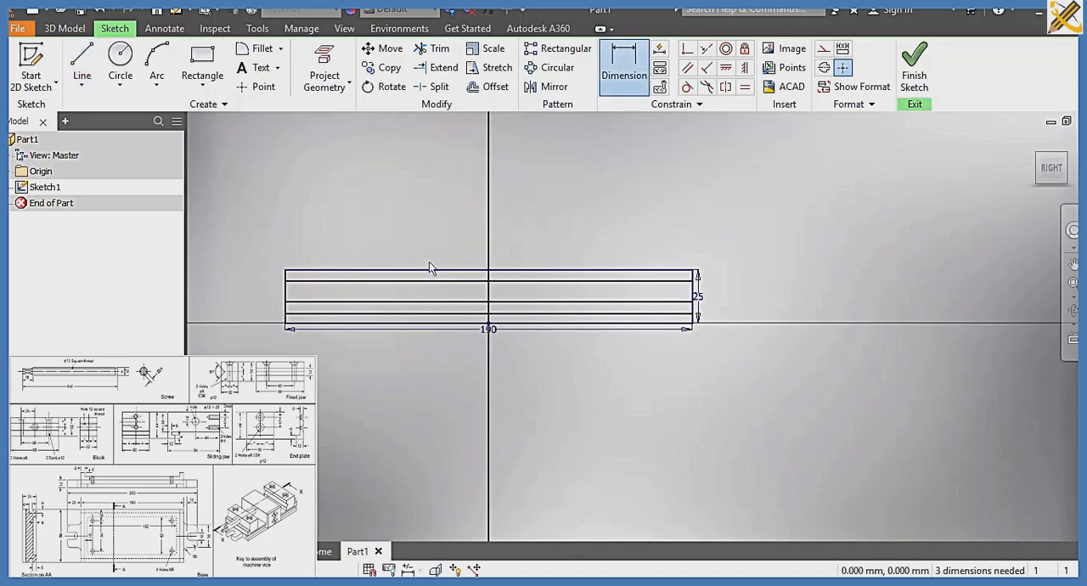
{"action": "left_click", "coordinate": [306, 314]}
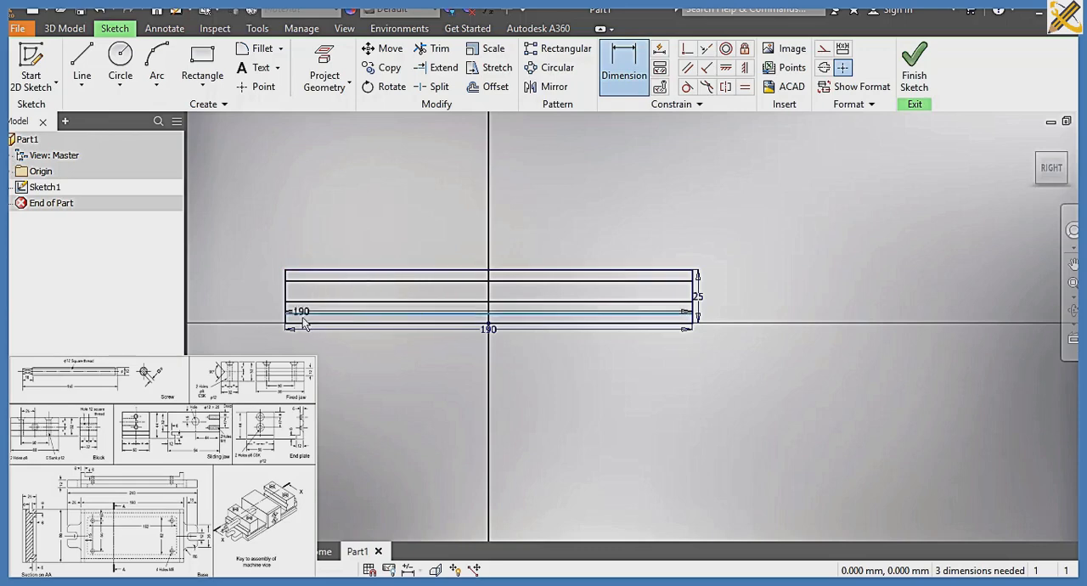
{"action": "left_click", "coordinate": [296, 326]}
{"action": "left_click", "coordinate": [272, 314]}
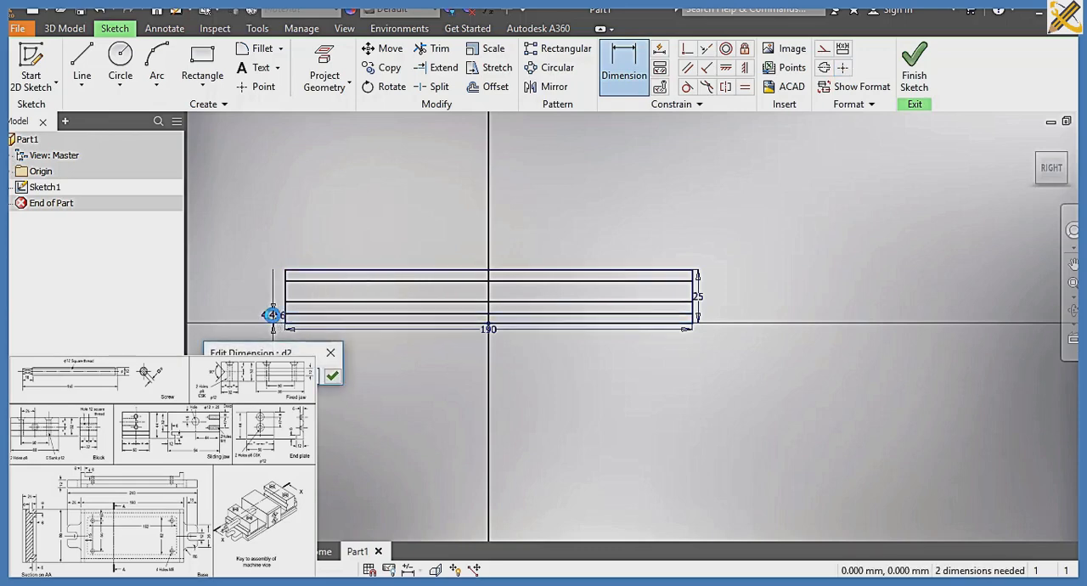
{"action": "type", "text": "6"}
{"action": "key", "text": "Return"}
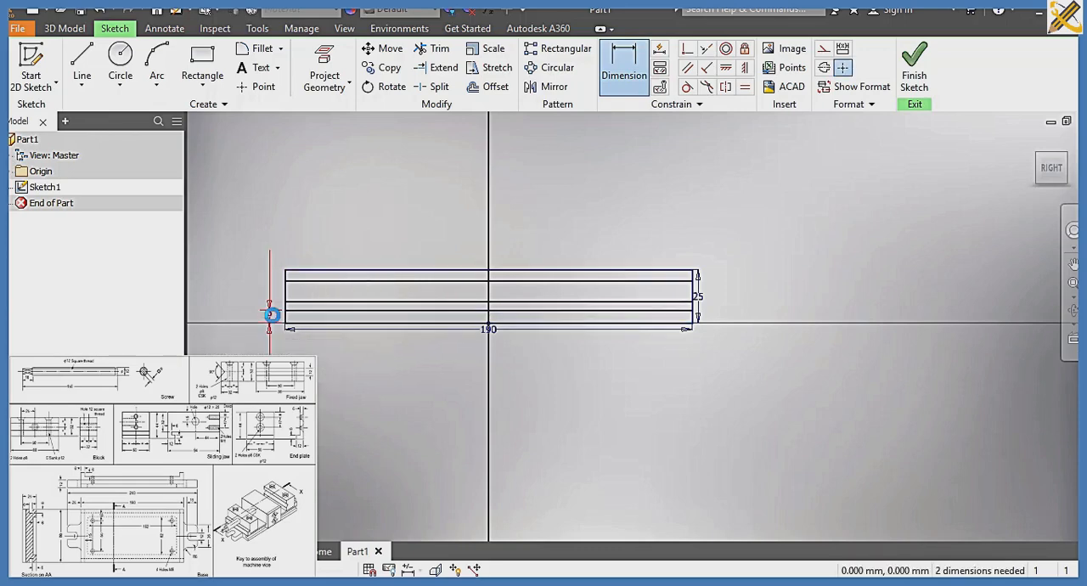
Dimension the uppermost inner line 6 mm below the rectangle's top edge
{"action": "left_click", "coordinate": [343, 272]}
{"action": "left_click", "coordinate": [342, 281]}
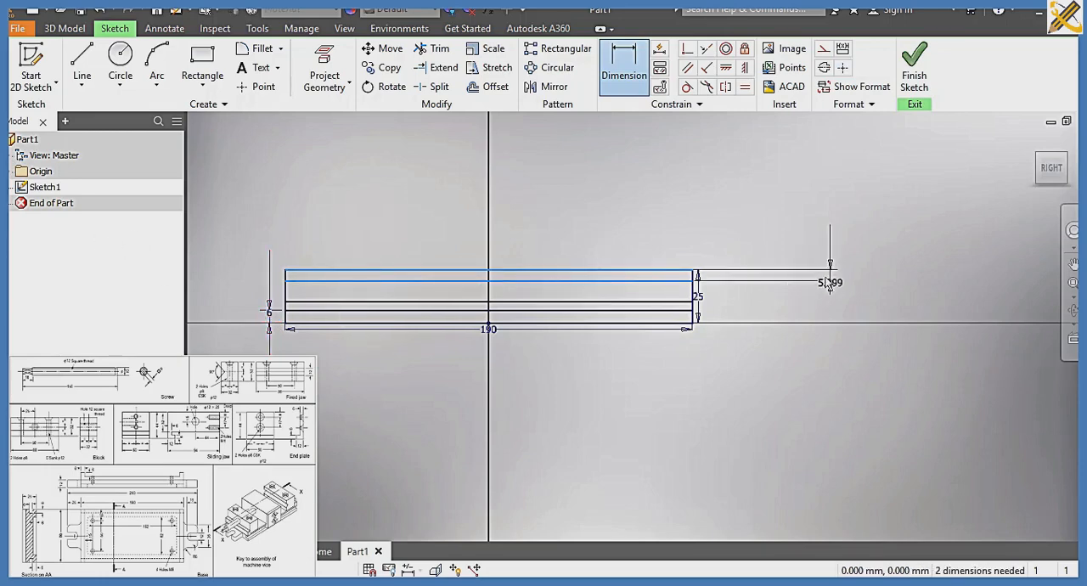
{"action": "left_click", "coordinate": [814, 281]}
{"action": "type", "text": "6"}
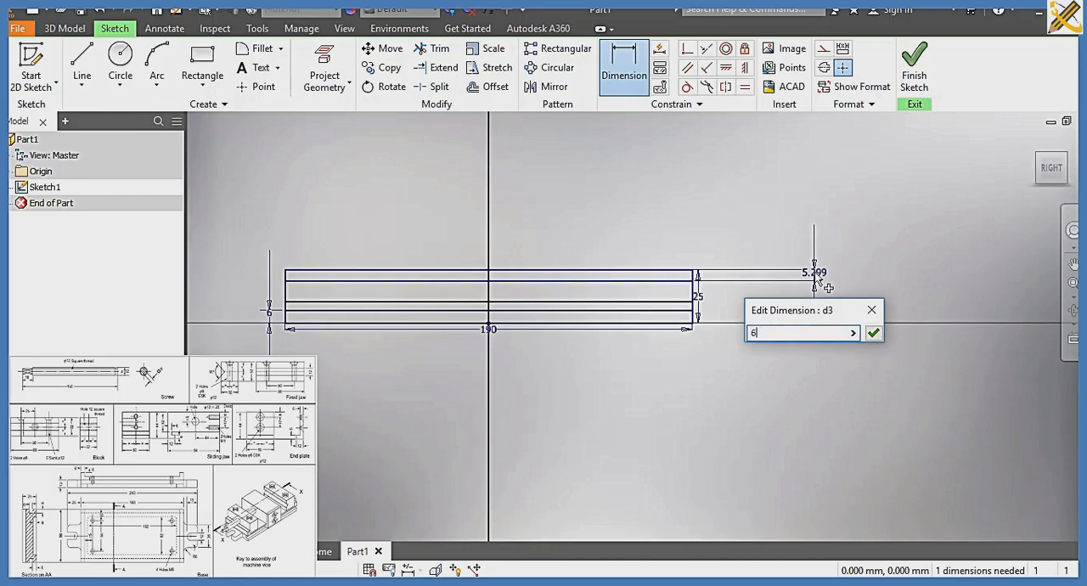
{"action": "key", "text": "Return"}
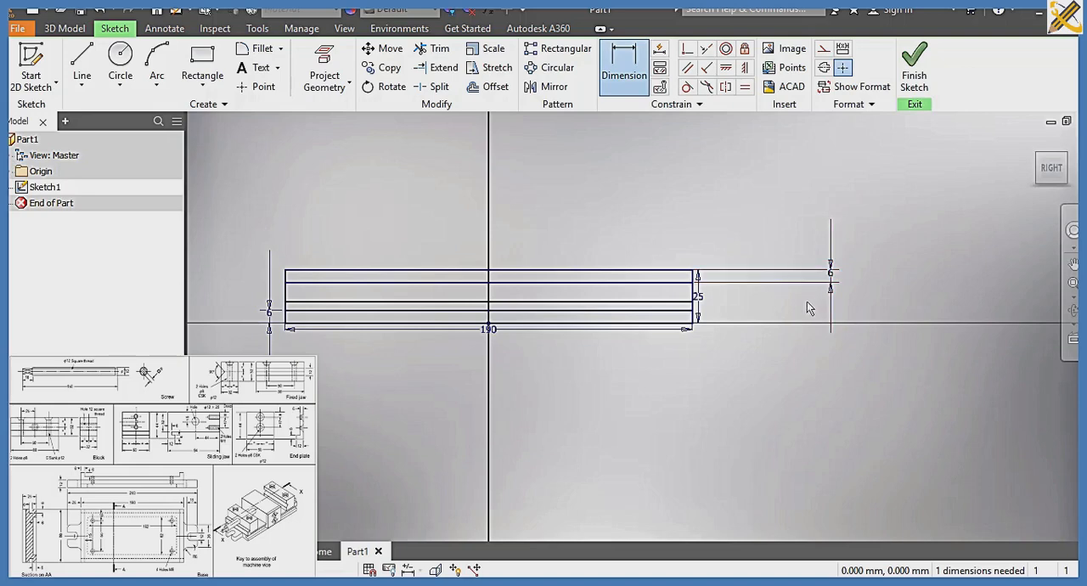
Dimension the middle inner line 6 mm above the lowest inner line
{"action": "left_click", "coordinate": [671, 304]}
{"action": "left_click", "coordinate": [671, 311]}
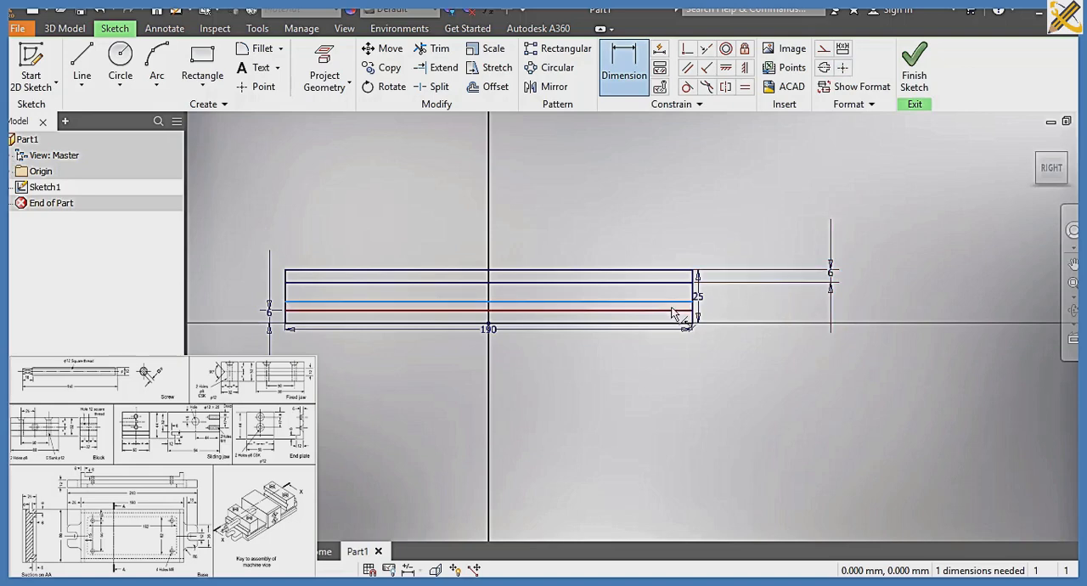
{"action": "left_click", "coordinate": [739, 311]}
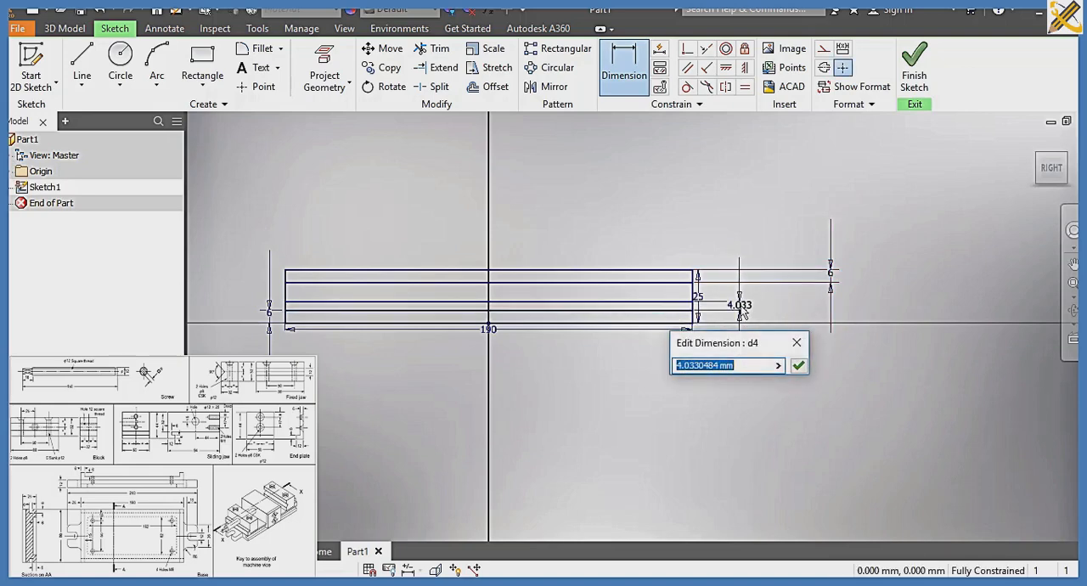
{"action": "type", "text": "6"}
{"action": "key", "text": "Return"}
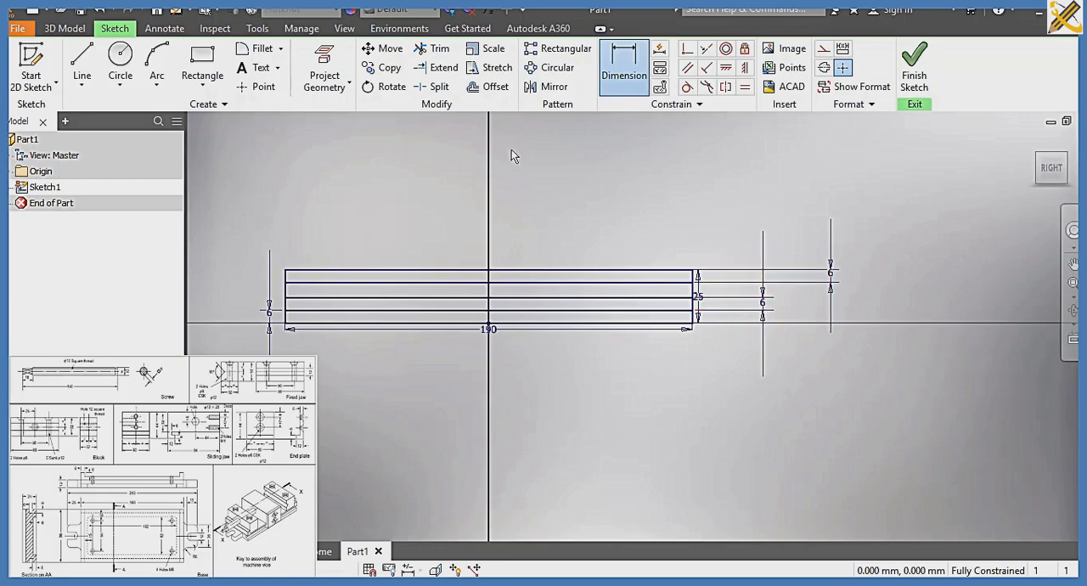
Draw two 6 mm vertical lines across the top strip, one near each end, the left one about 11 mm from the left edge
{"action": "left_click", "coordinate": [84, 57]}
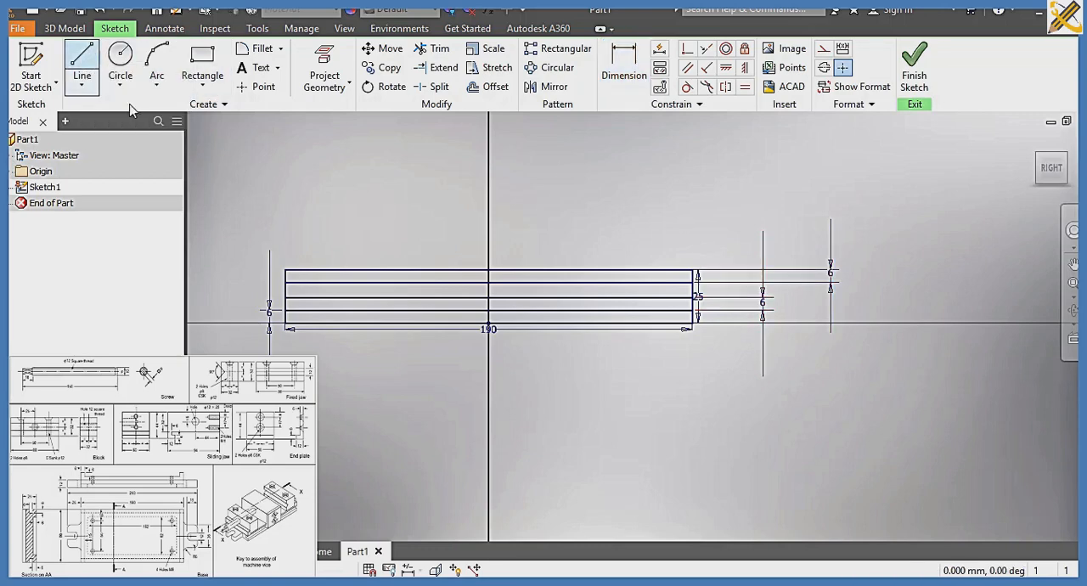
{"action": "left_click", "coordinate": [311, 273]}
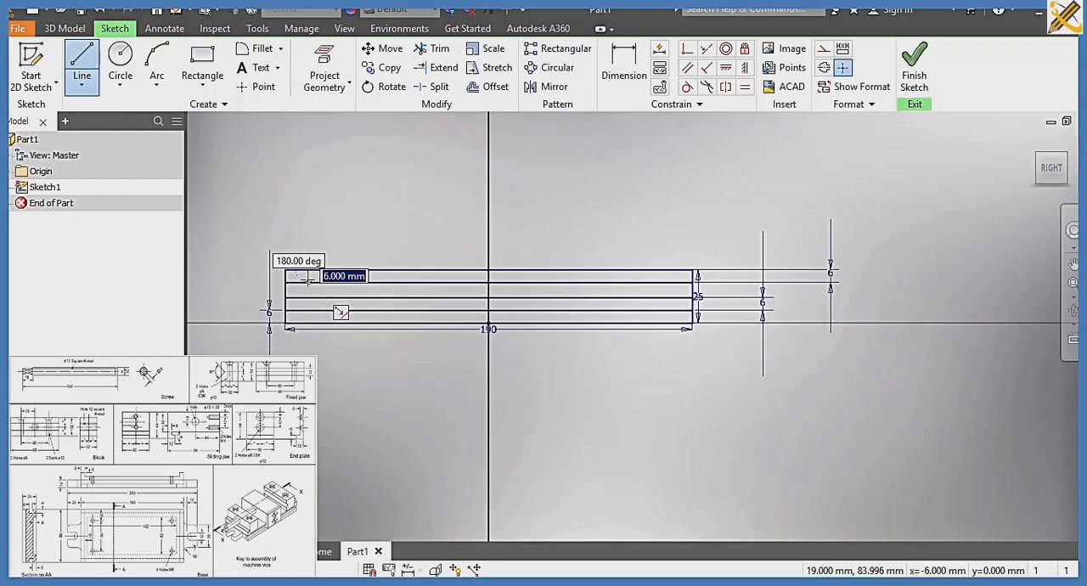
{"action": "left_click", "coordinate": [308, 282]}
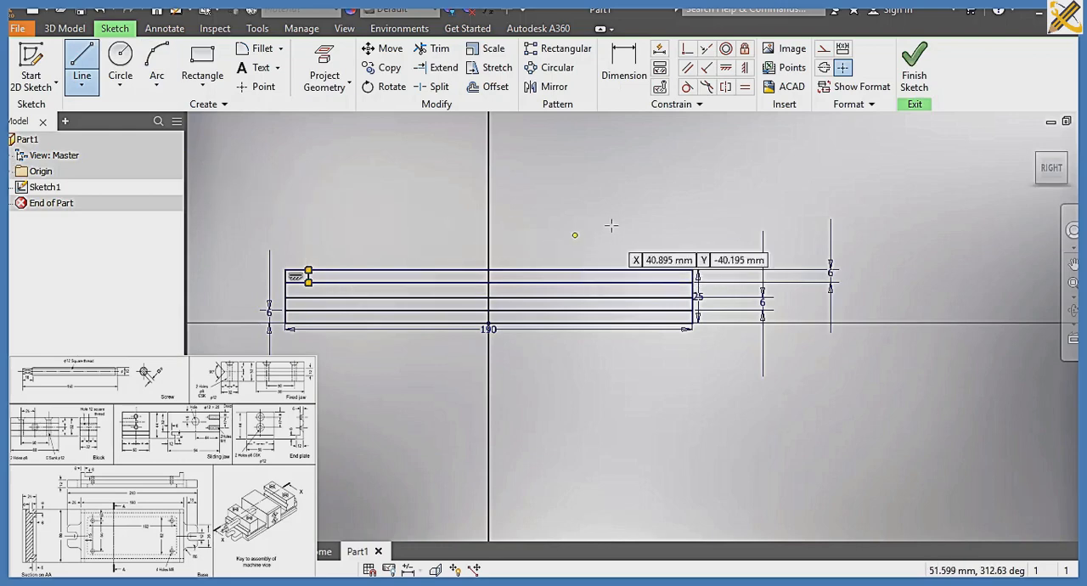
{"action": "left_click", "coordinate": [668, 274]}
{"action": "left_click", "coordinate": [668, 282]}
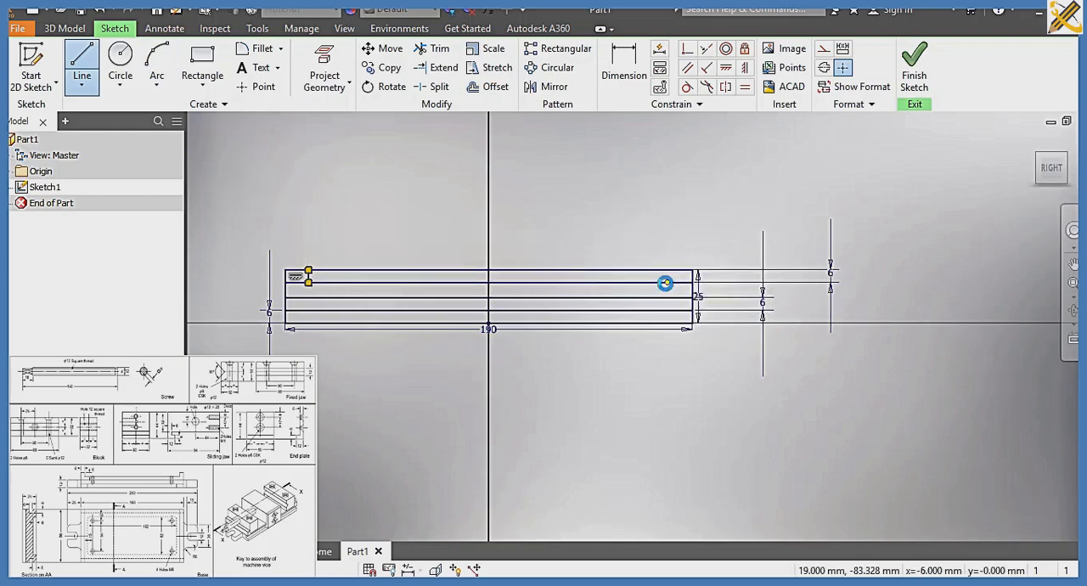
Dimension the left short vertical line 6 mm from the rectangle's left edge
{"action": "left_click", "coordinate": [627, 70]}
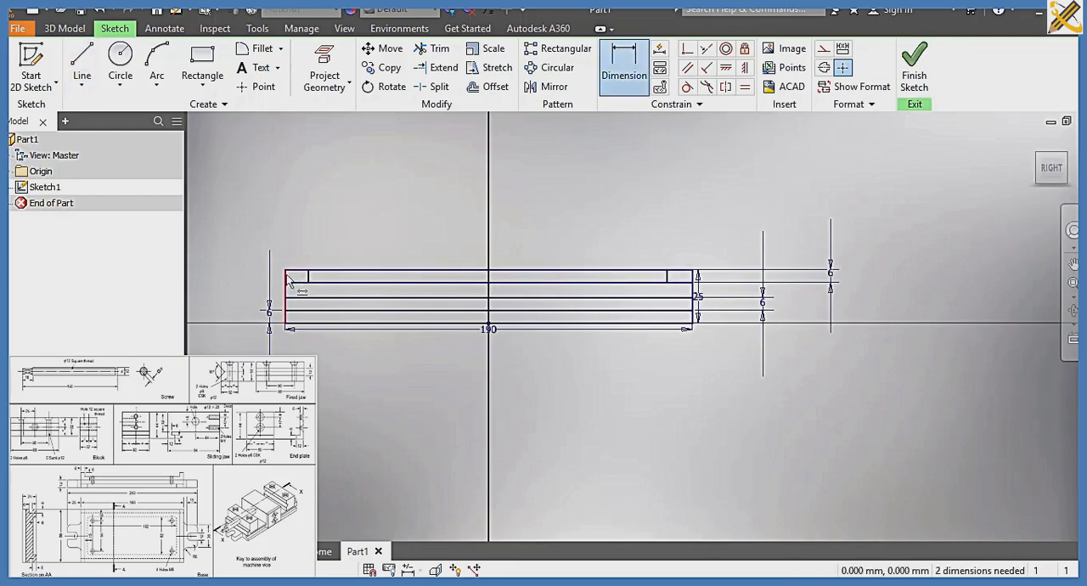
{"action": "left_click", "coordinate": [302, 272]}
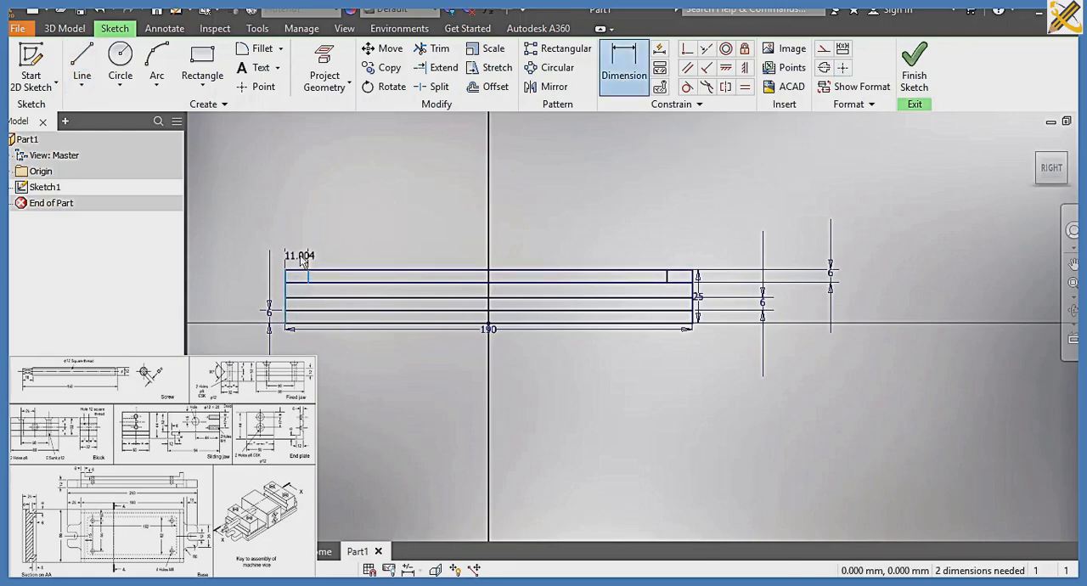
{"action": "left_click", "coordinate": [301, 259]}
{"action": "type", "text": "5"}
{"action": "key", "text": "Return"}
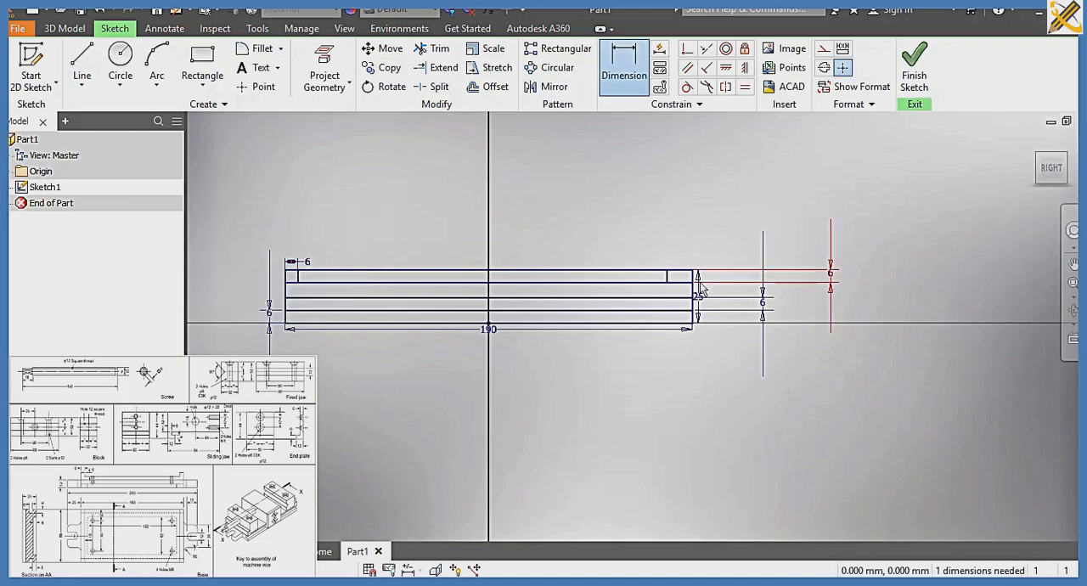
Dimension the right short vertical line 6 mm from the rectangle's right edge
{"action": "left_click", "coordinate": [668, 273]}
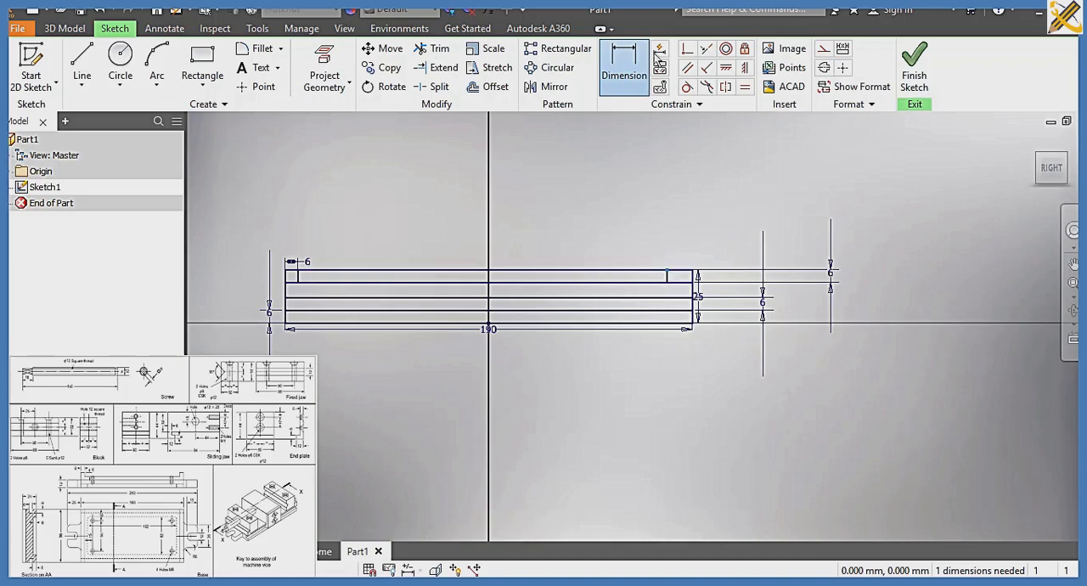
{"action": "left_click", "coordinate": [612, 69]}
{"action": "left_click", "coordinate": [668, 276]}
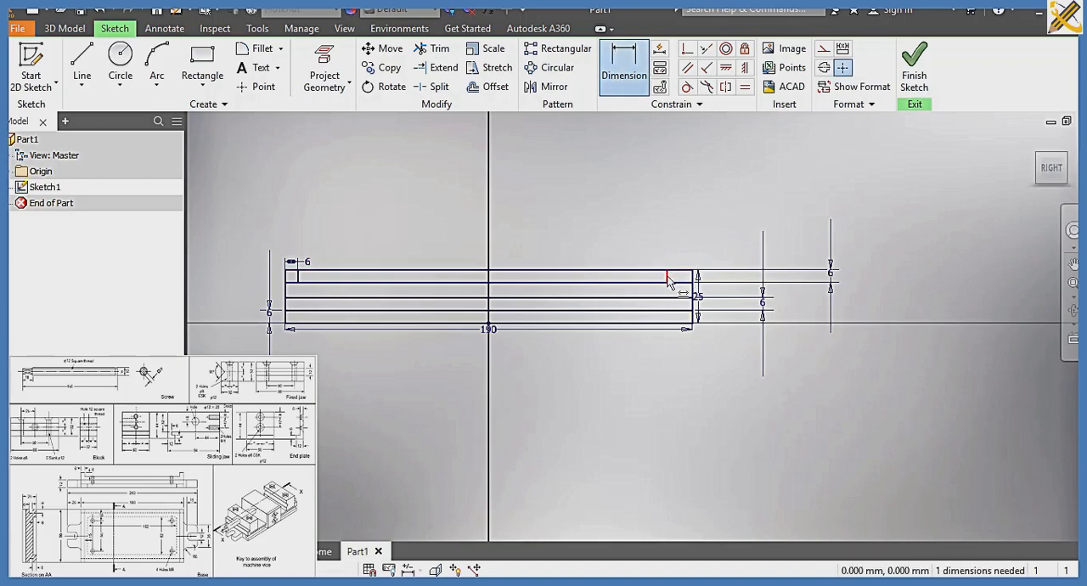
{"action": "left_click", "coordinate": [694, 299]}
{"action": "left_click", "coordinate": [684, 249]}
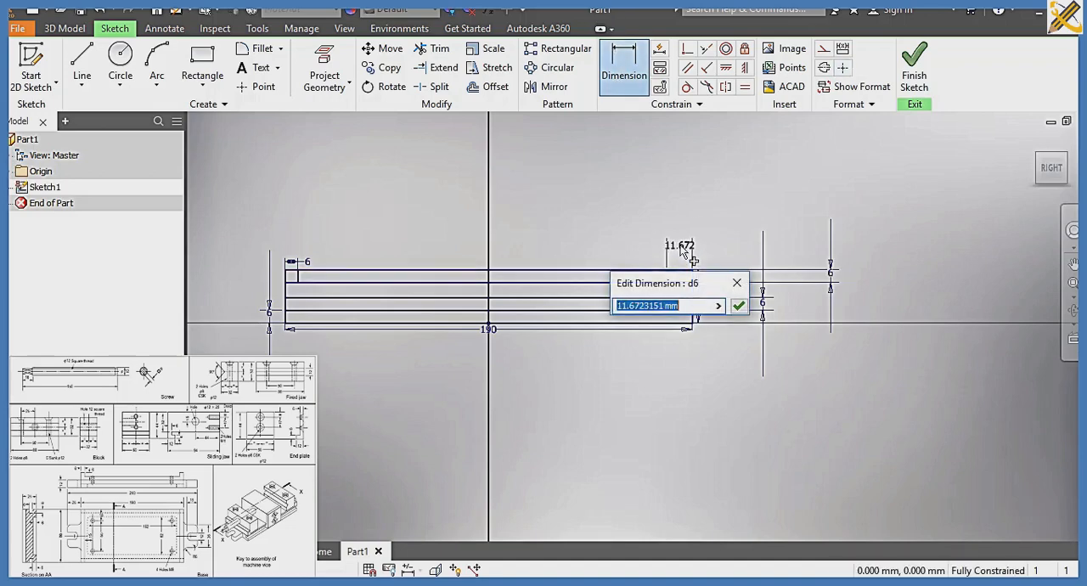
{"action": "type", "text": "6"}
{"action": "key", "text": "Return"}
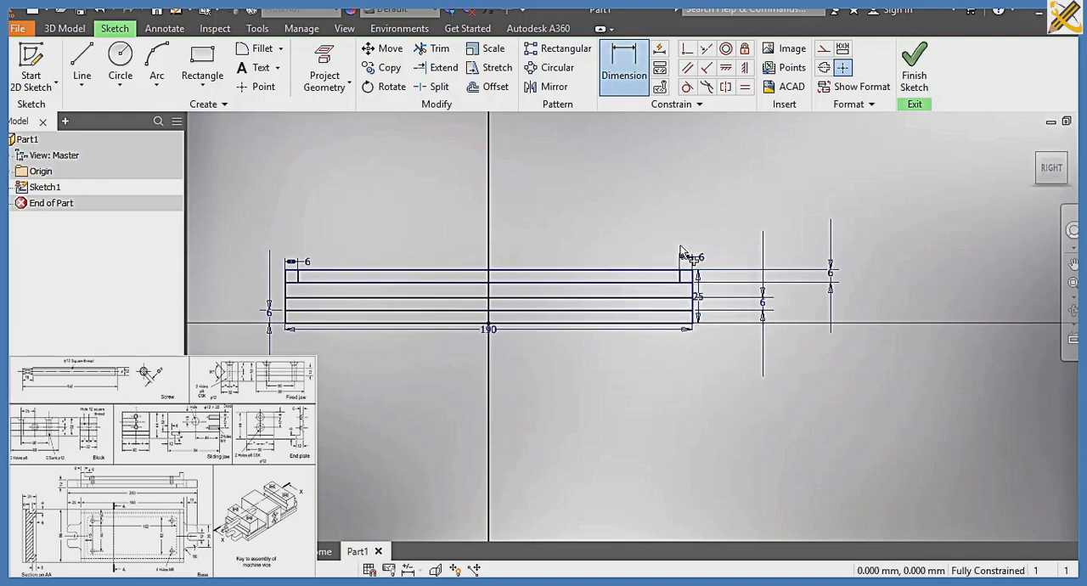
Trim the rectangle's top edge between the two short vertical lines and finish the sketch
{"action": "left_click", "coordinate": [434, 48]}
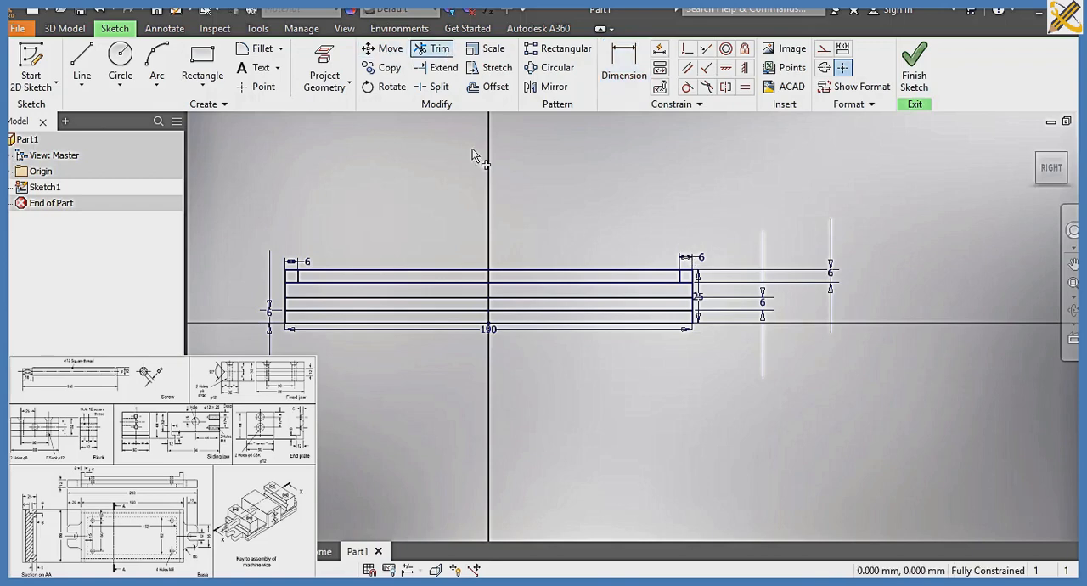
{"action": "left_click", "coordinate": [451, 271]}
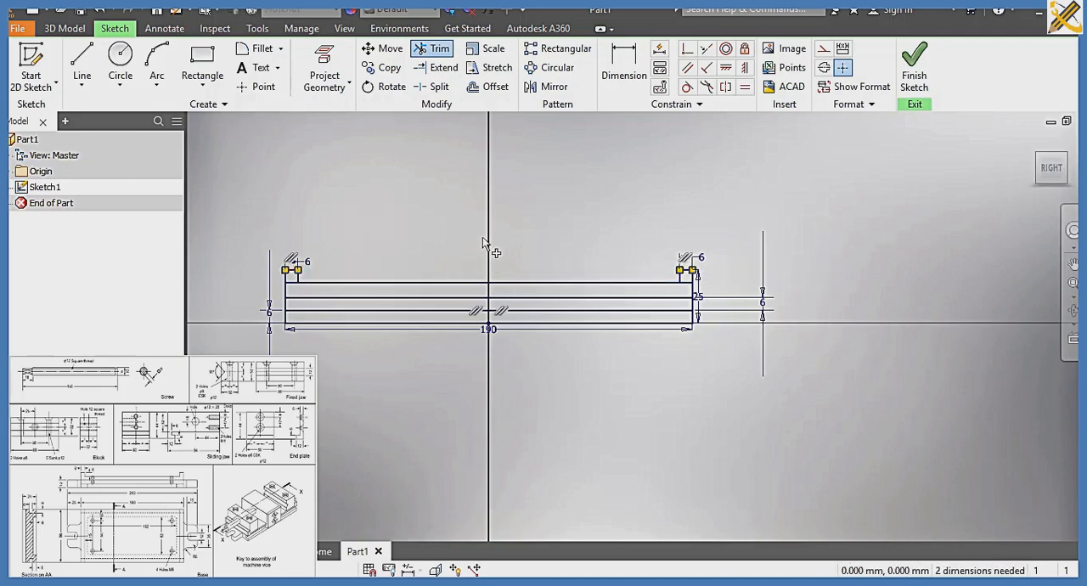
{"action": "scroll", "coordinate": [401, 336], "scroll_direction": "up", "scroll_amount": 3}
{"action": "mouse_move", "coordinate": [402, 334]}
{"action": "middle_mouse_down"}
{"action": "mouse_move", "coordinate": [515, 347]}
{"action": "mouse_move", "coordinate": [441, 337]}
{"action": "middle_mouse_up"}
{"action": "scroll", "coordinate": [515, 346], "scroll_direction": "down", "scroll_amount": 1}
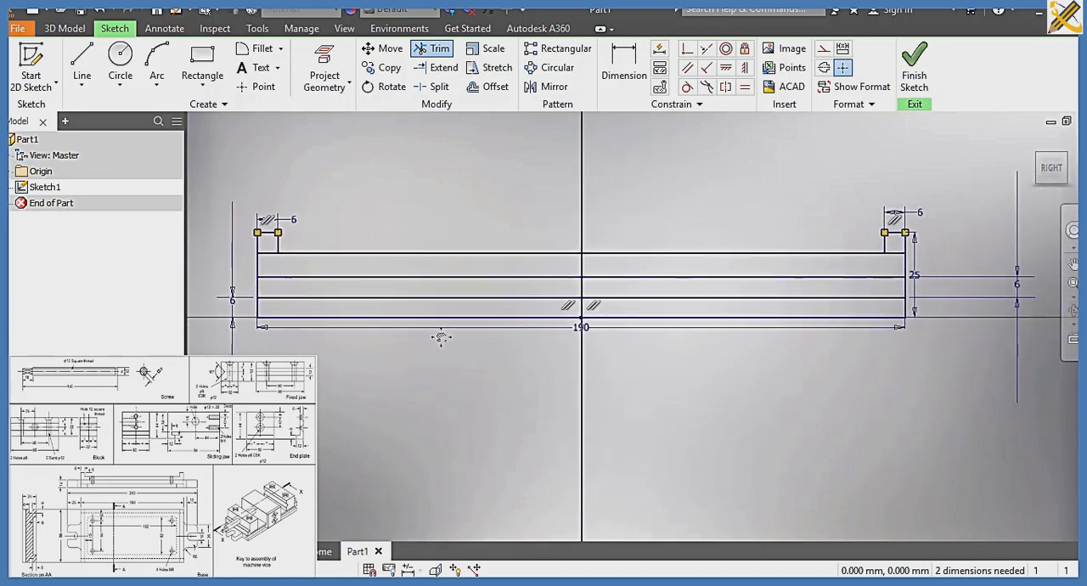
{"action": "left_click", "coordinate": [916, 75]}
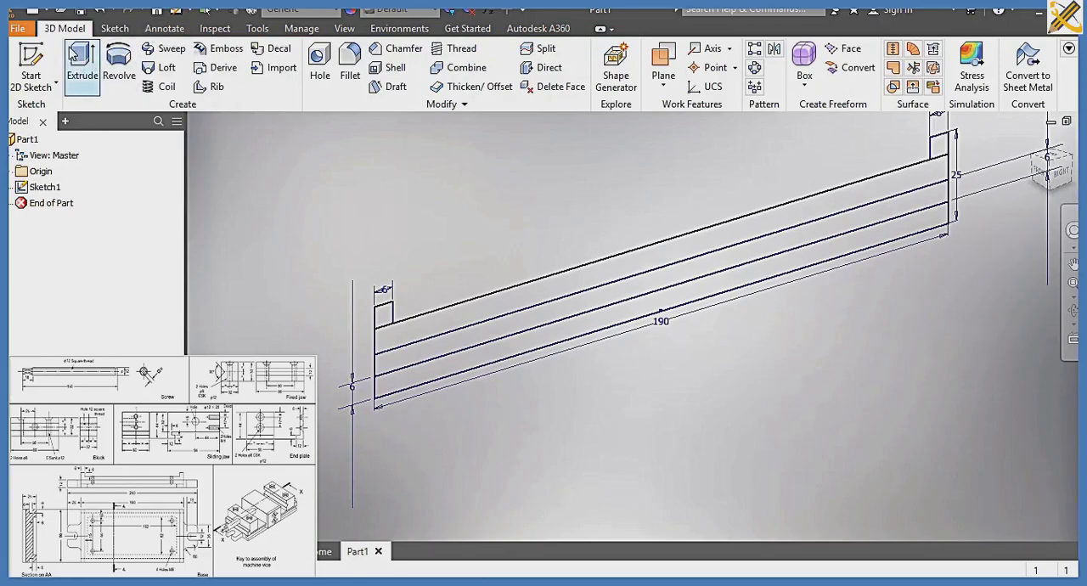
Extrude the two end lugs, the strip directly below them and the lowest strip 88 mm symmetrically, leaving out the middle strip
{"action": "left_click", "coordinate": [76, 56]}
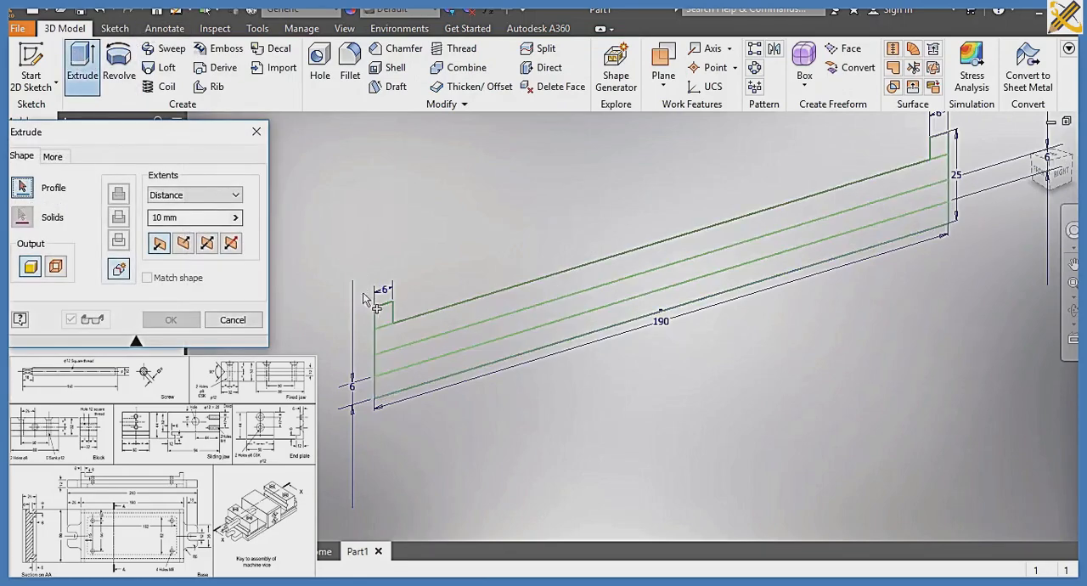
{"action": "left_click", "coordinate": [382, 318]}
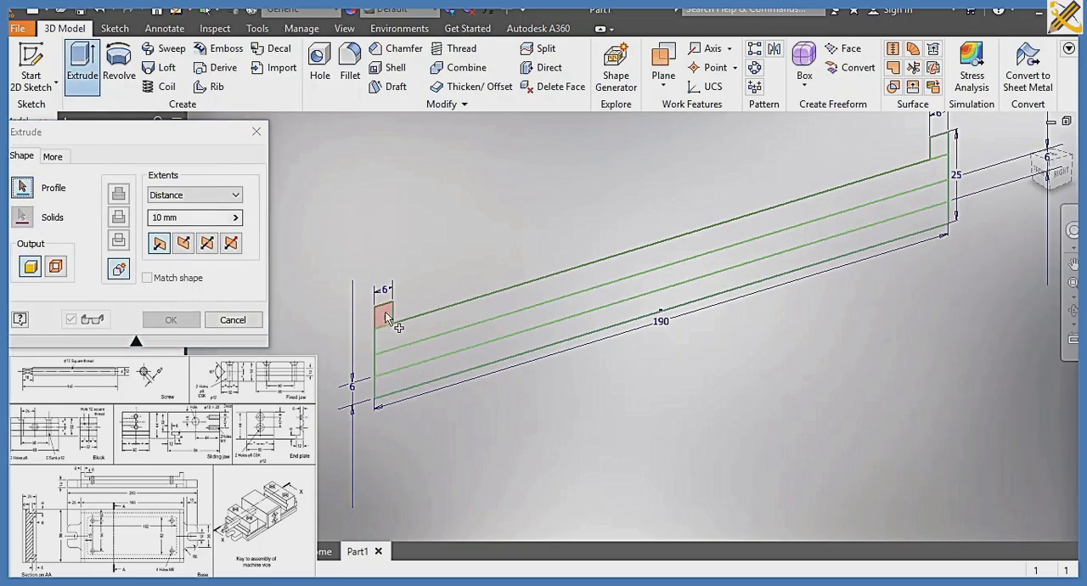
{"action": "left_click", "coordinate": [941, 153]}
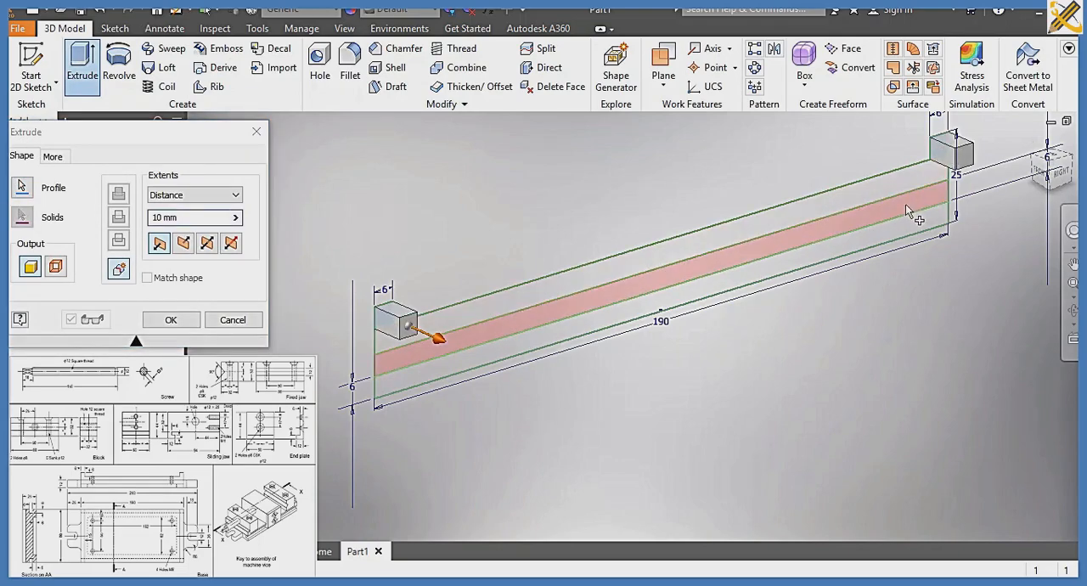
{"action": "left_click", "coordinate": [860, 191]}
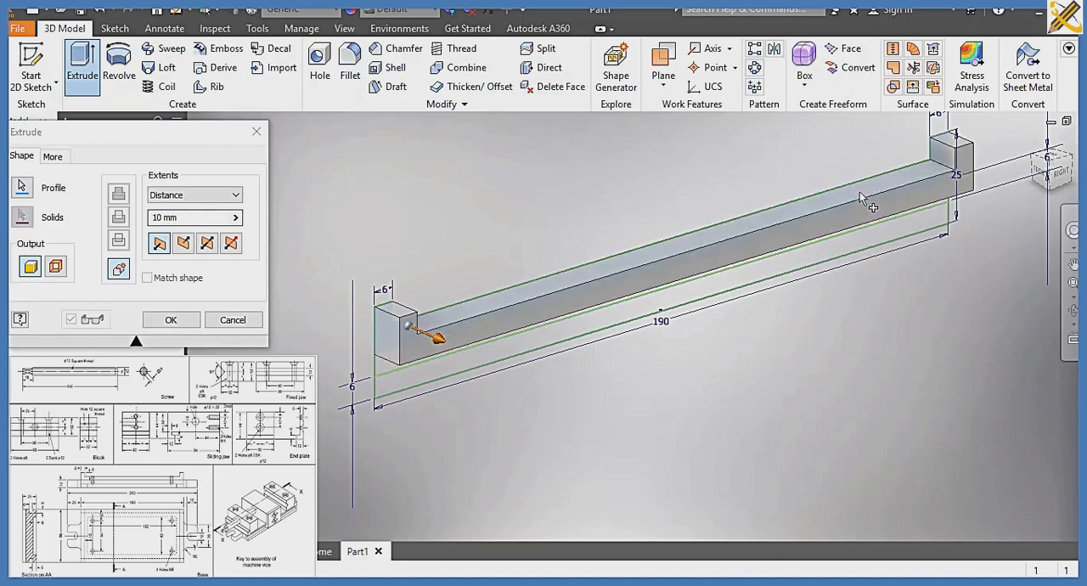
{"action": "left_click", "coordinate": [873, 238]}
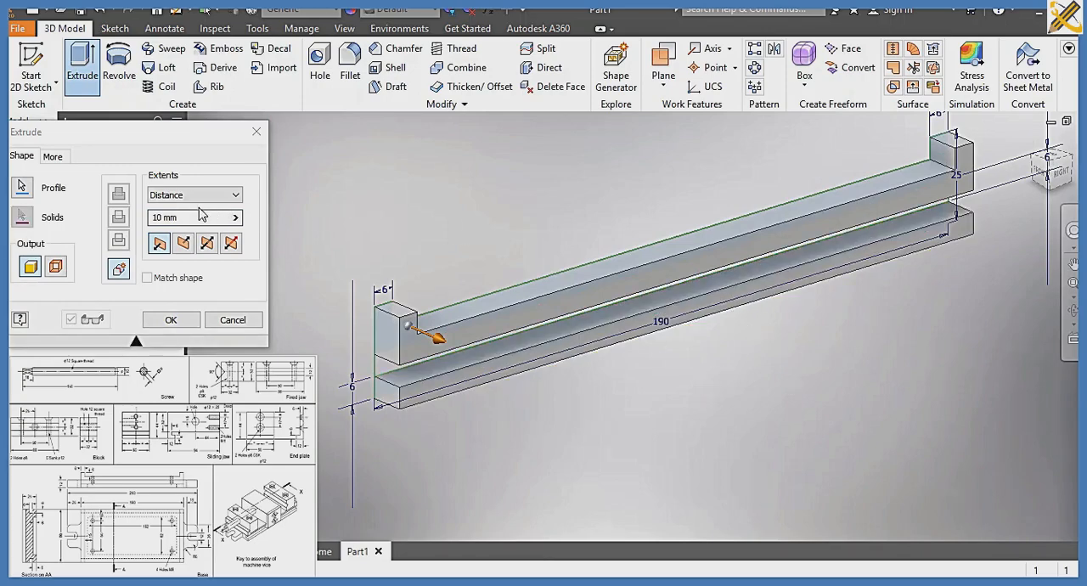
{"action": "left_click", "coordinate": [163, 218]}
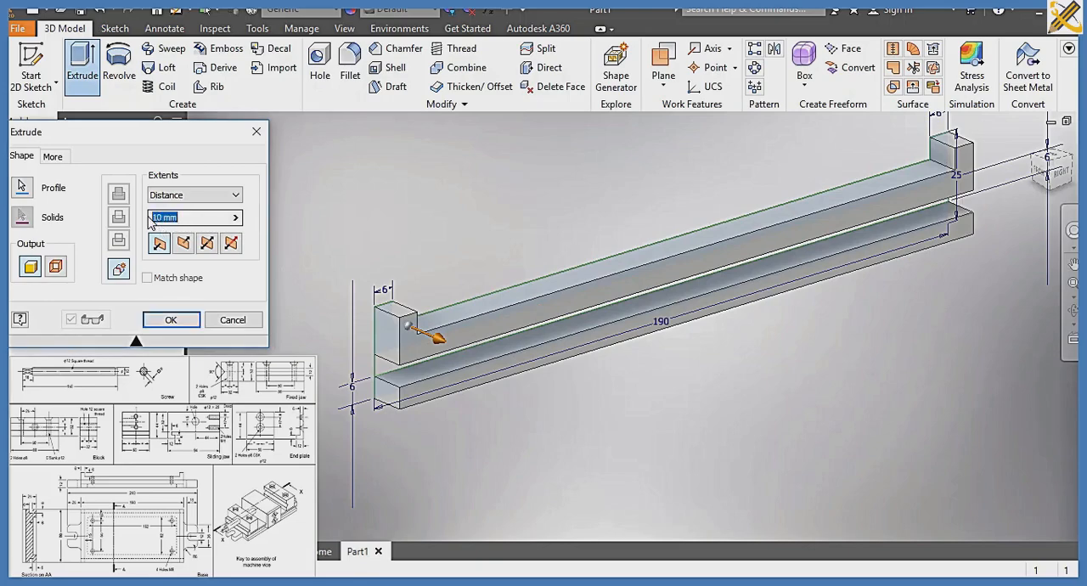
{"action": "type", "text": "88"}
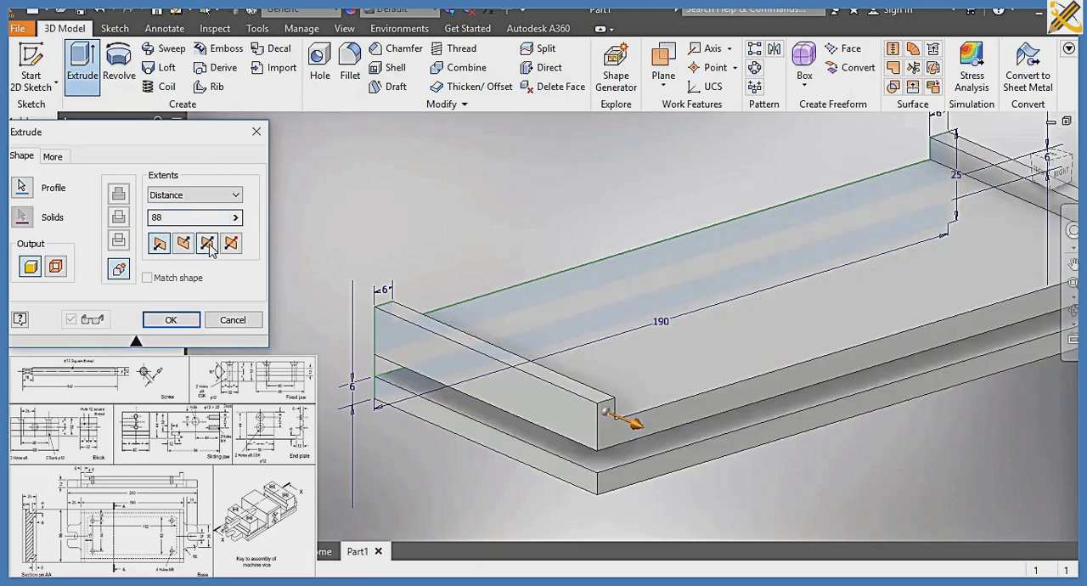
{"action": "left_click", "coordinate": [184, 321]}
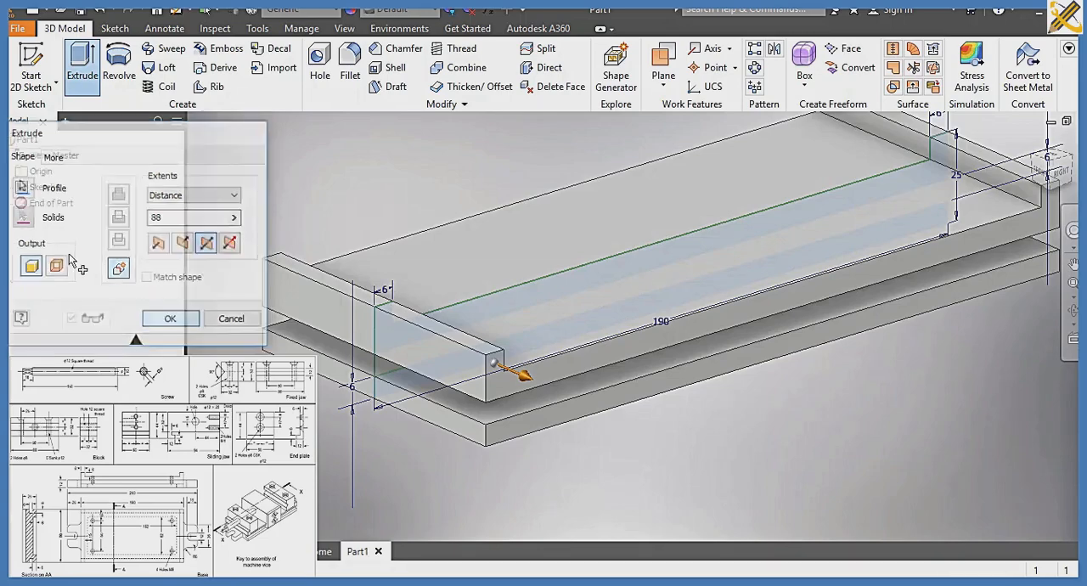
Share the cross-section sketch used by the first extrusion so its profiles can be reused
{"action": "left_click", "coordinate": [12, 204]}
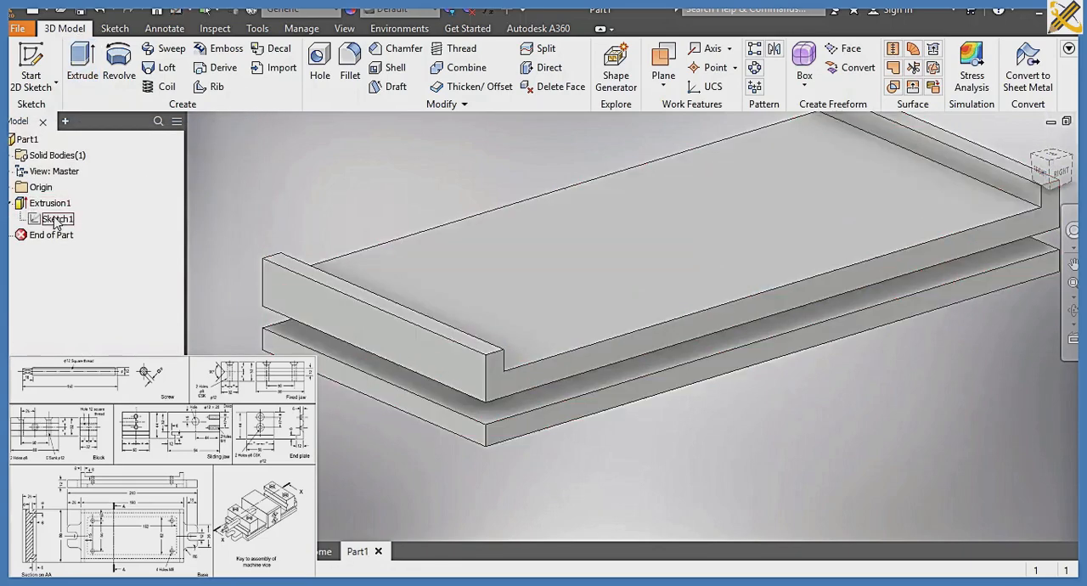
{"action": "left_click", "coordinate": [56, 219]}
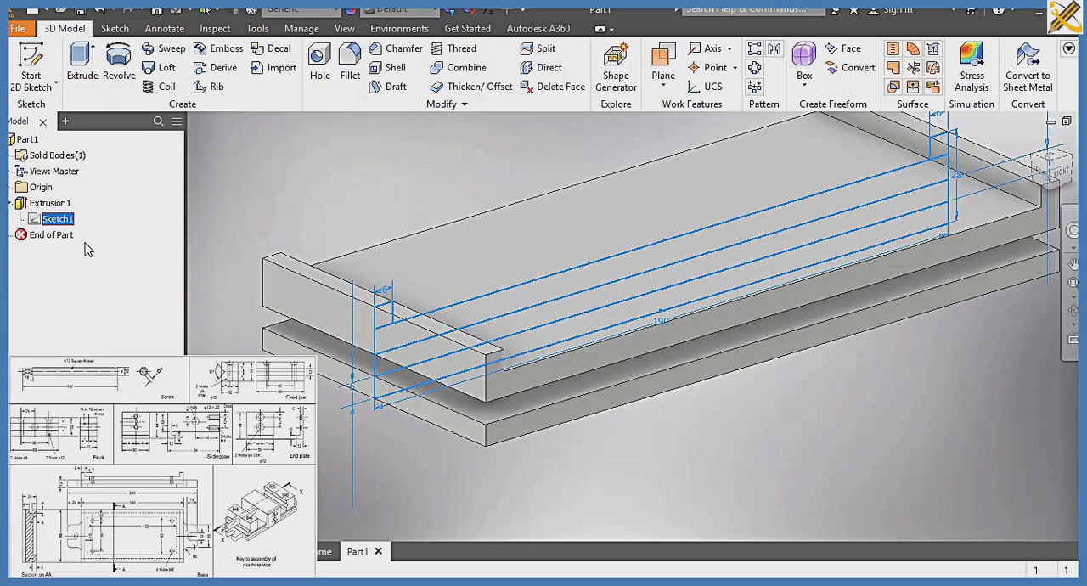
{"action": "right_click", "coordinate": [54, 219]}
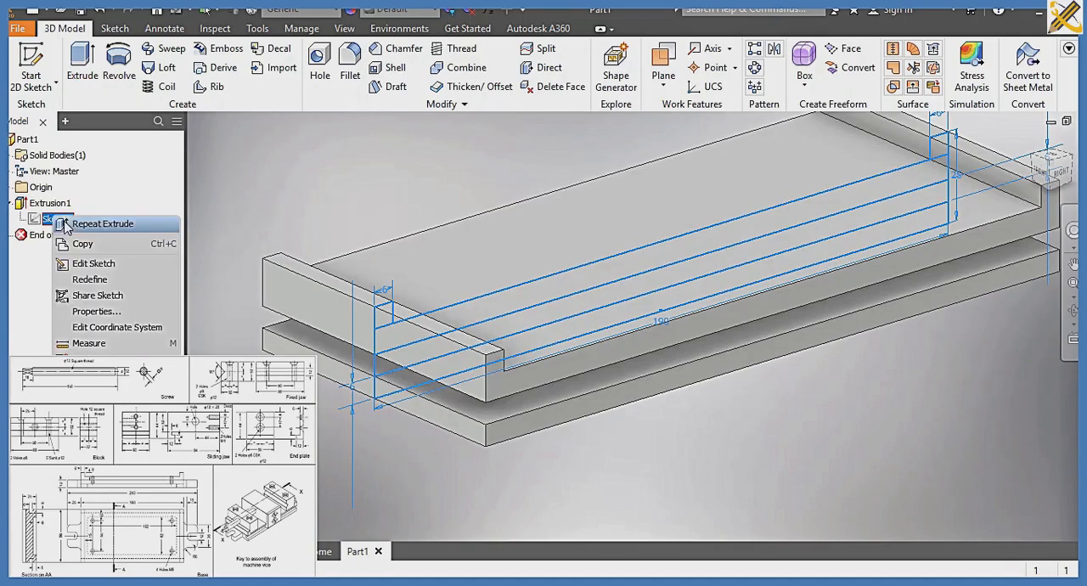
{"action": "left_click", "coordinate": [90, 295]}
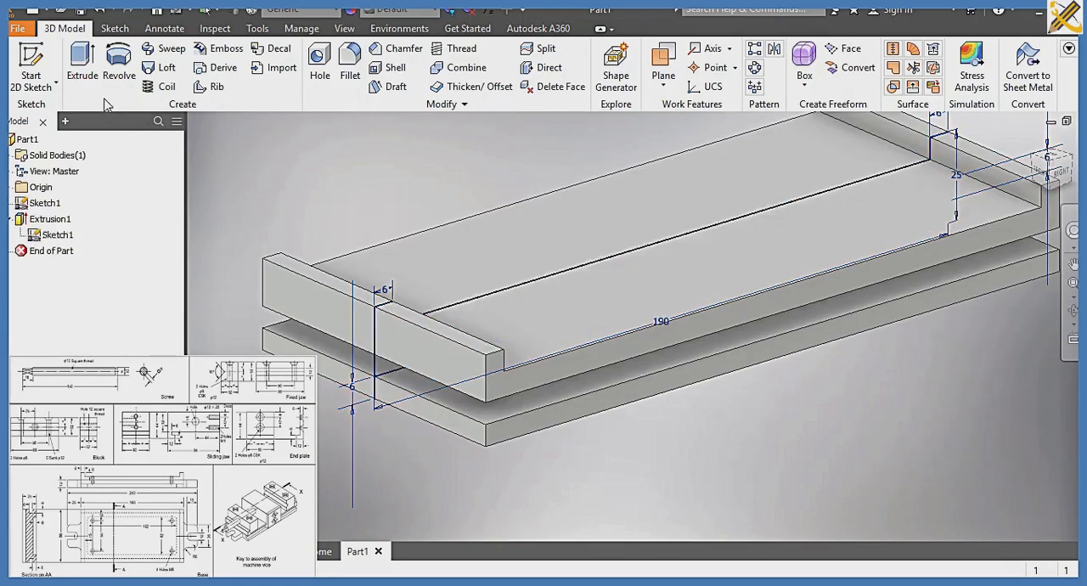
Extrude the remaining middle strip symmetrically by 88-12 mm, joining it to the body
{"action": "left_click", "coordinate": [84, 72]}
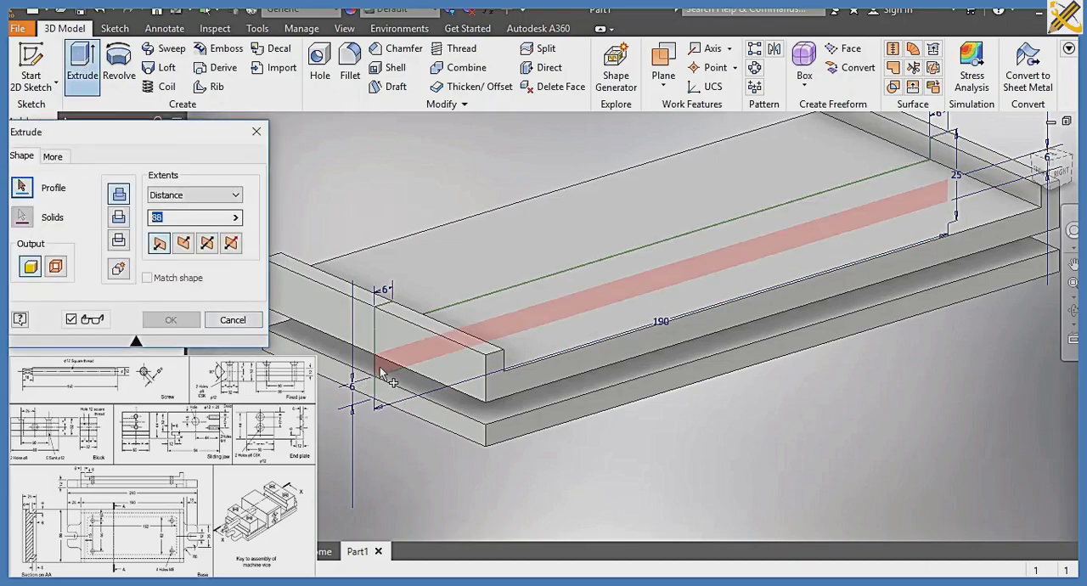
{"action": "left_click", "coordinate": [382, 375]}
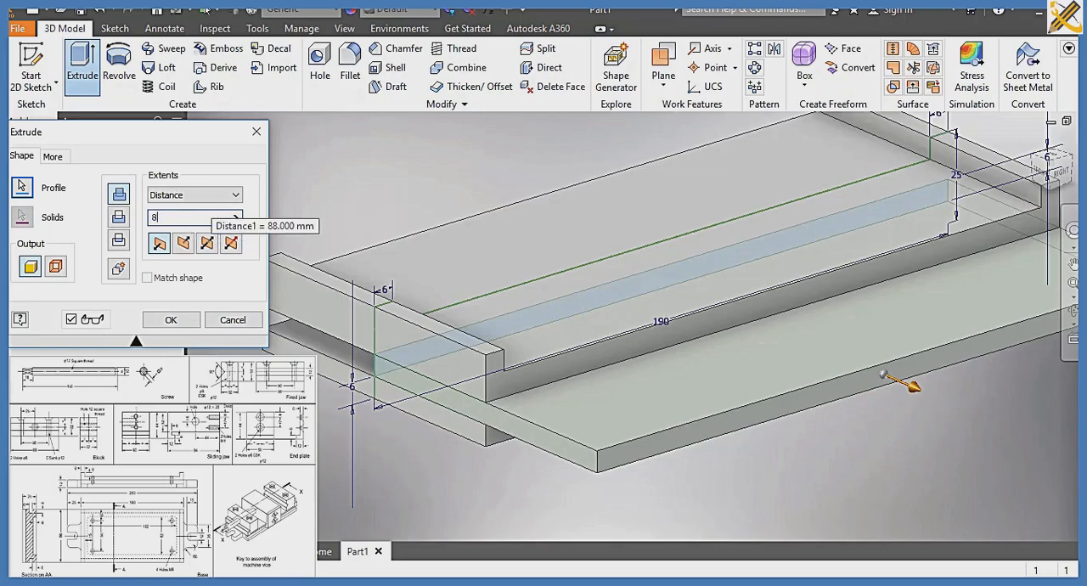
{"action": "type", "text": "-12"}
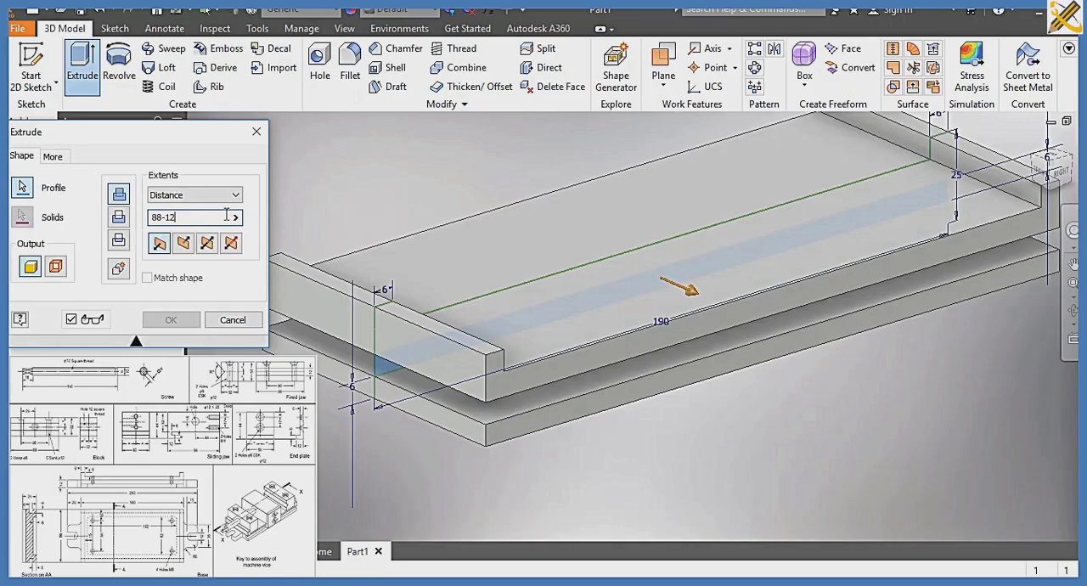
{"action": "left_click", "coordinate": [208, 245]}
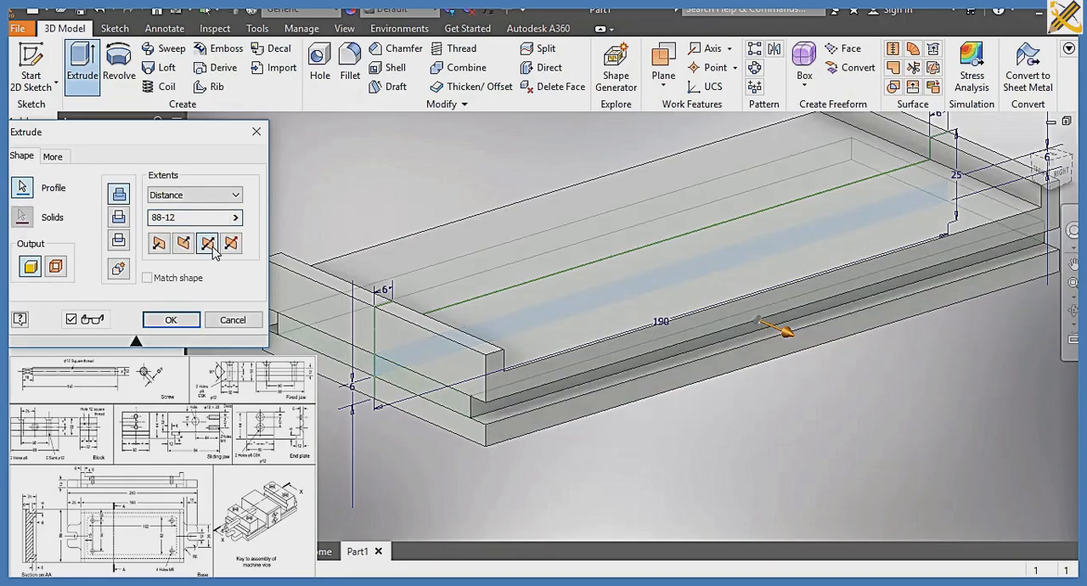
{"action": "key", "text": "Return"}
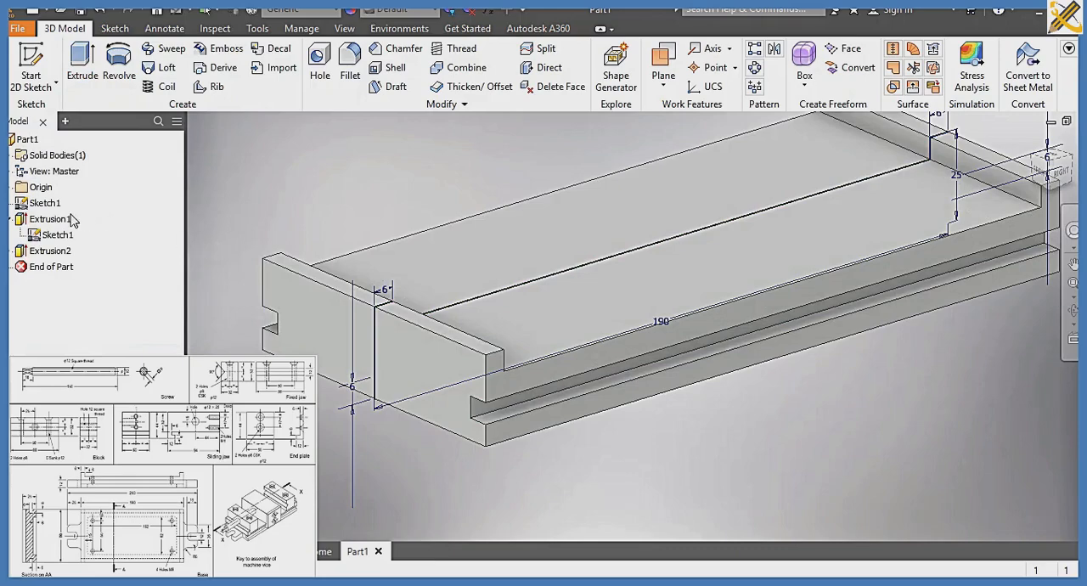
Hide the shared cross-section sketch
{"action": "left_click", "coordinate": [57, 234]}
{"action": "right_click", "coordinate": [58, 235]}
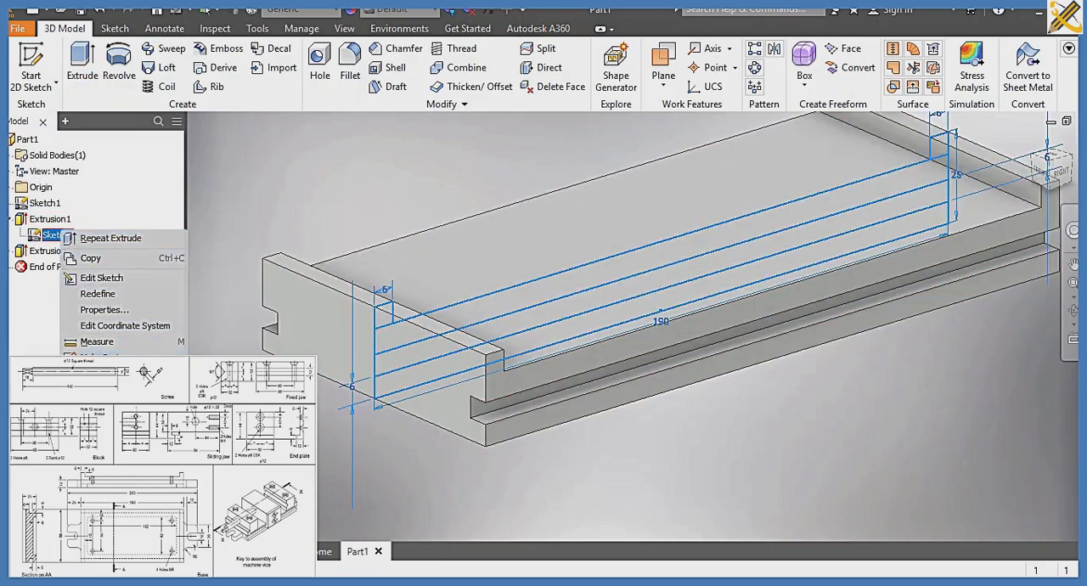
{"action": "left_click", "coordinate": [100, 421]}
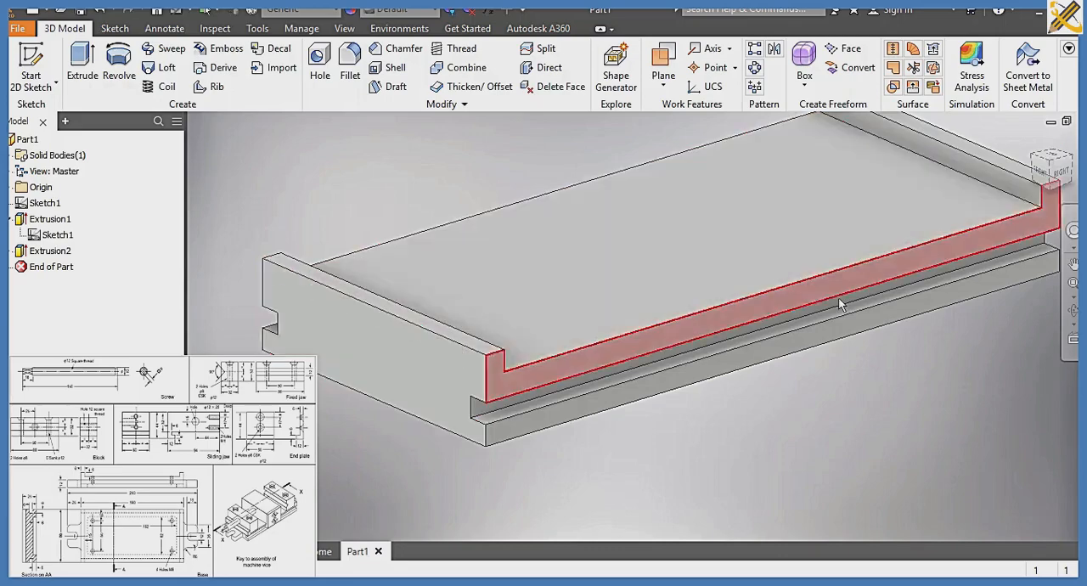
Start a sketch on the base's bottom face and draw a vertical construction line through its centre, extending past both long edges
{"action": "left_click", "coordinate": [1062, 188]}
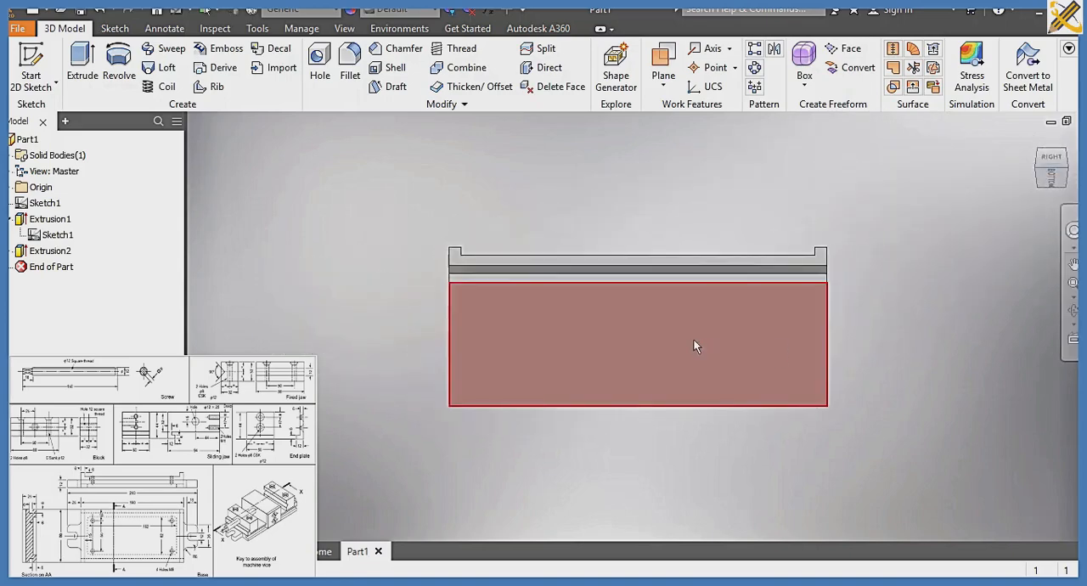
{"action": "left_click", "coordinate": [663, 329]}
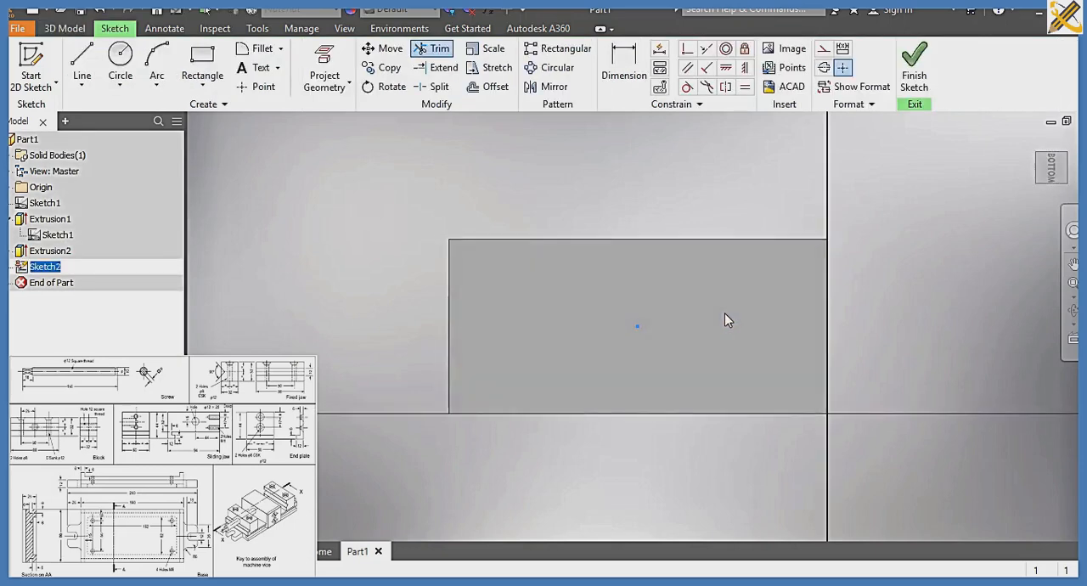
{"action": "left_click", "coordinate": [82, 57]}
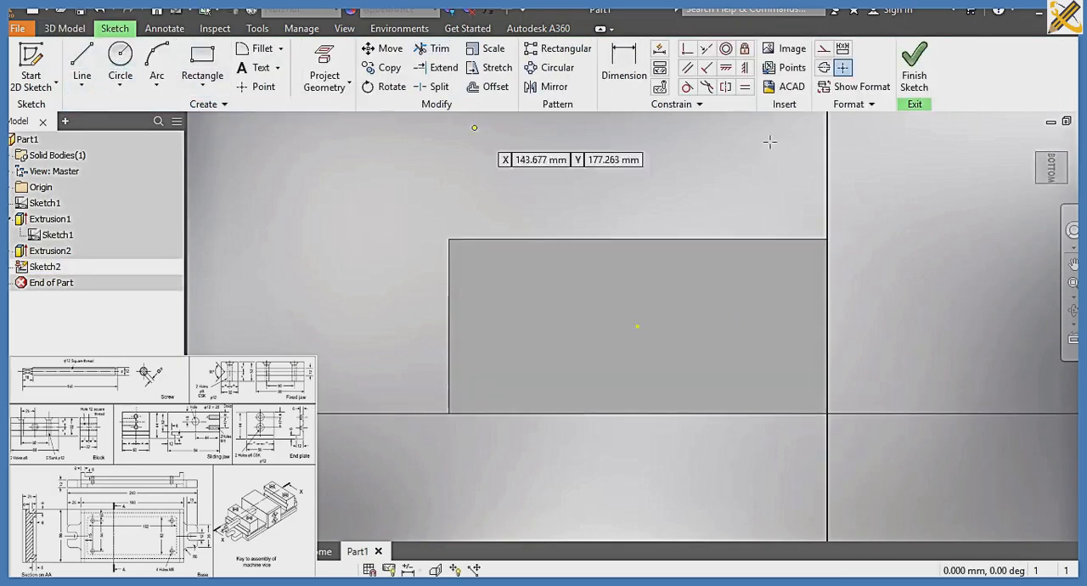
{"action": "left_click", "coordinate": [639, 228]}
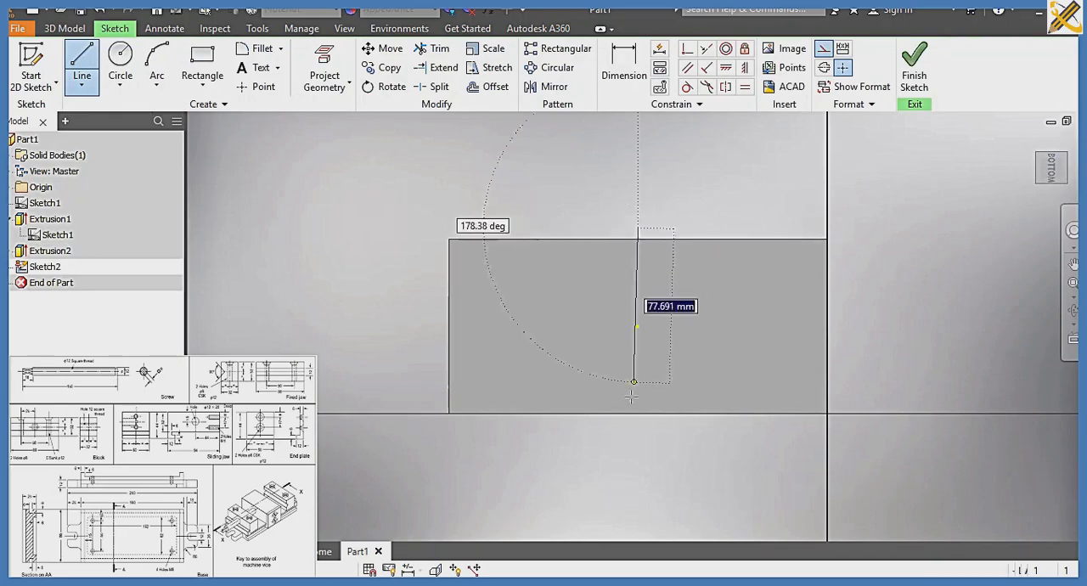
{"action": "left_click", "coordinate": [639, 426]}
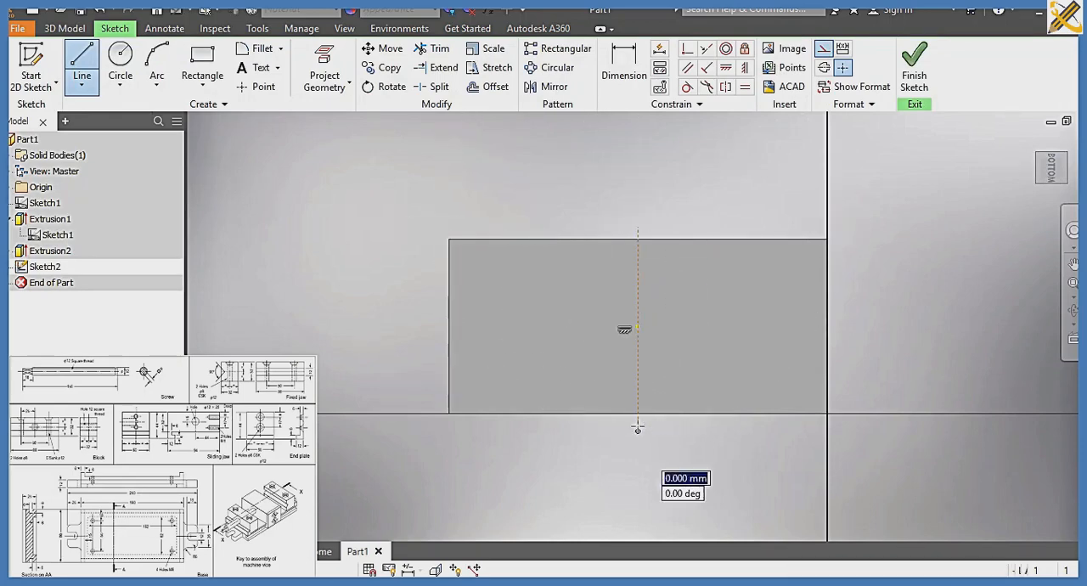
Draw a horizontal construction line through the bottom face's centre, extending past both short edges, and switch construction mode off
{"action": "left_click", "coordinate": [82, 68]}
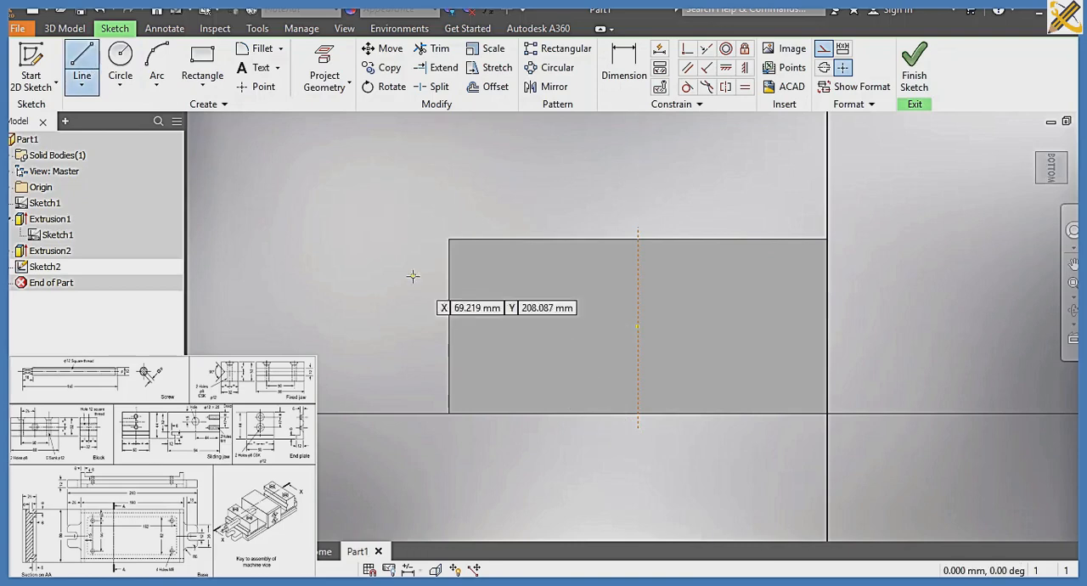
{"action": "left_click", "coordinate": [431, 326]}
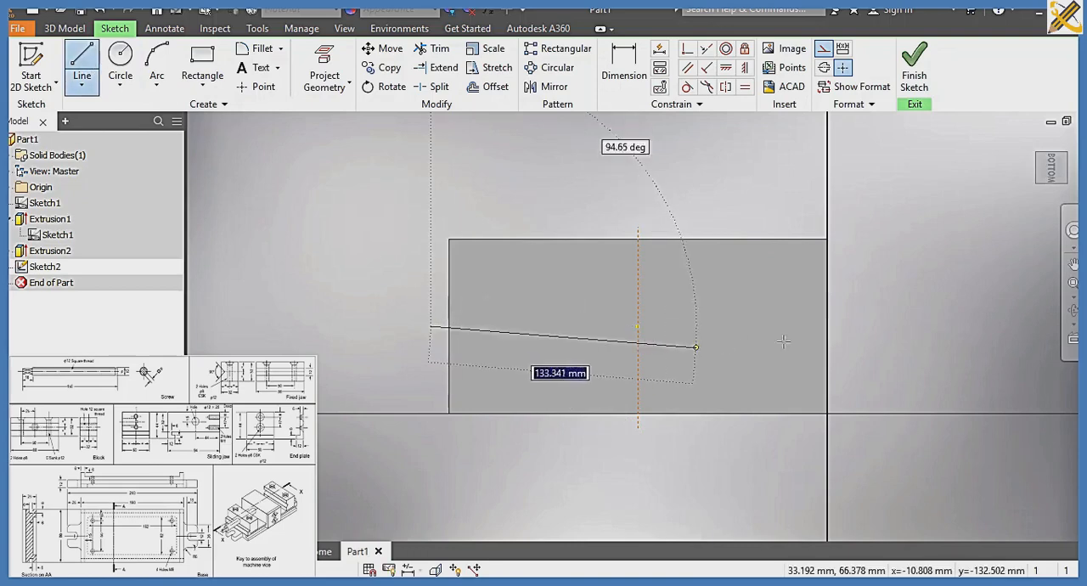
{"action": "left_click", "coordinate": [850, 325]}
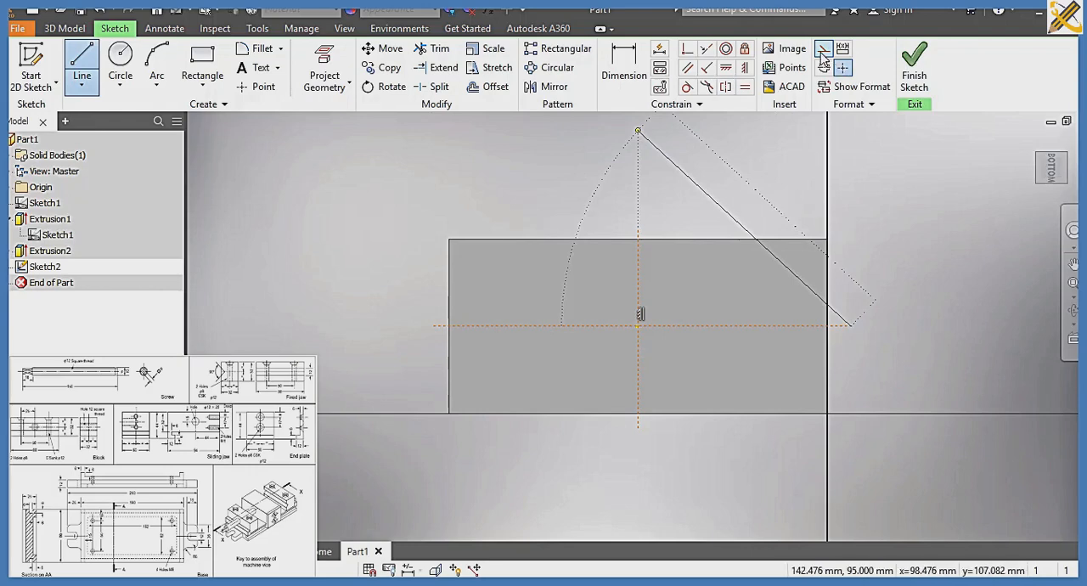
{"action": "left_click", "coordinate": [82, 68]}
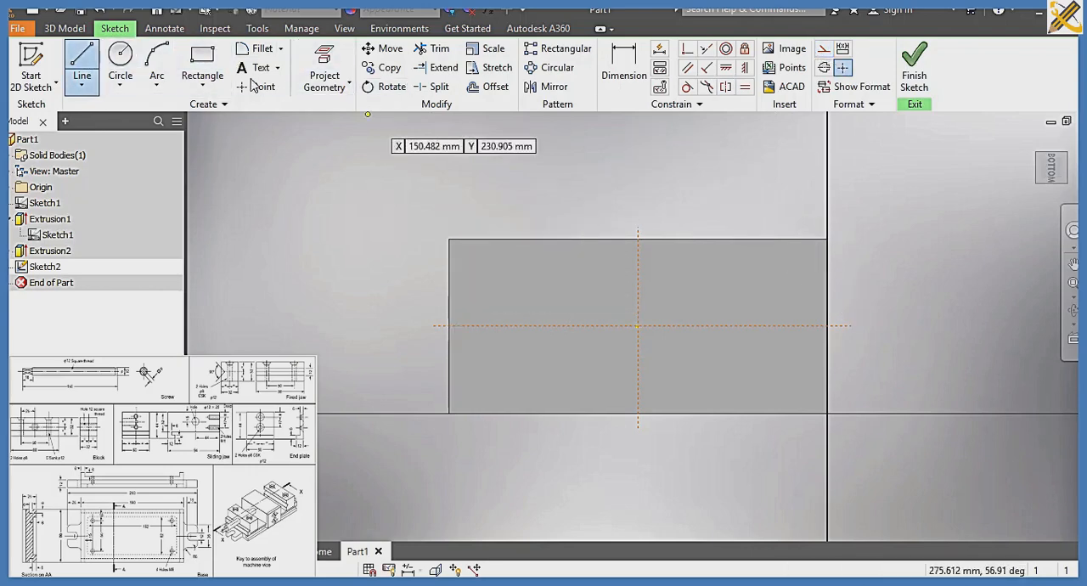
Draw a rectangle 162 mm long and 62 mm high inside the base's bottom face
{"action": "left_click", "coordinate": [211, 66]}
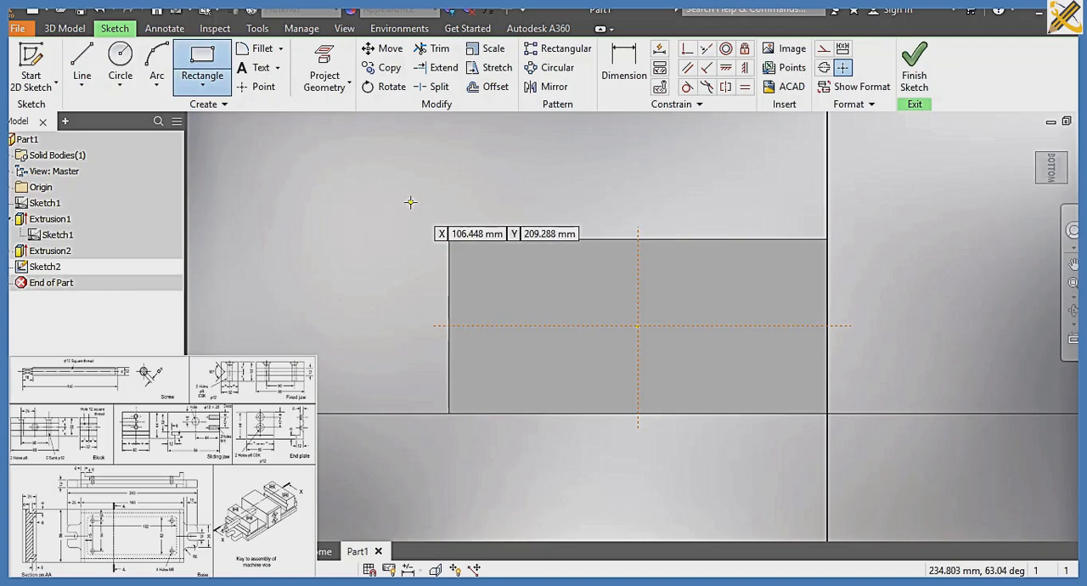
{"action": "left_click", "coordinate": [486, 279]}
{"action": "type", "text": "6"}
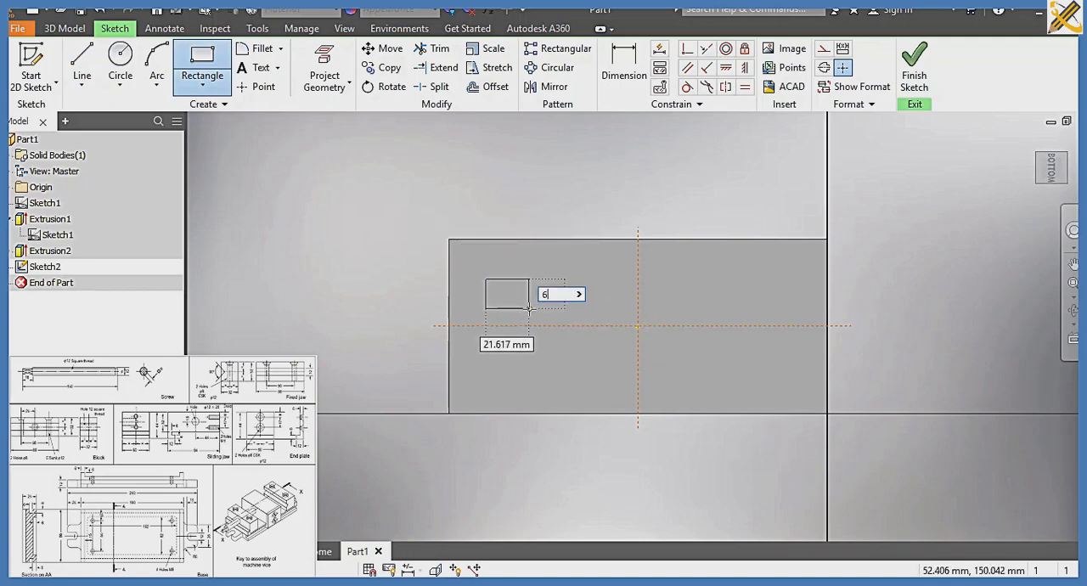
{"action": "type", "text": "2"}
{"action": "key", "text": "Tab"}
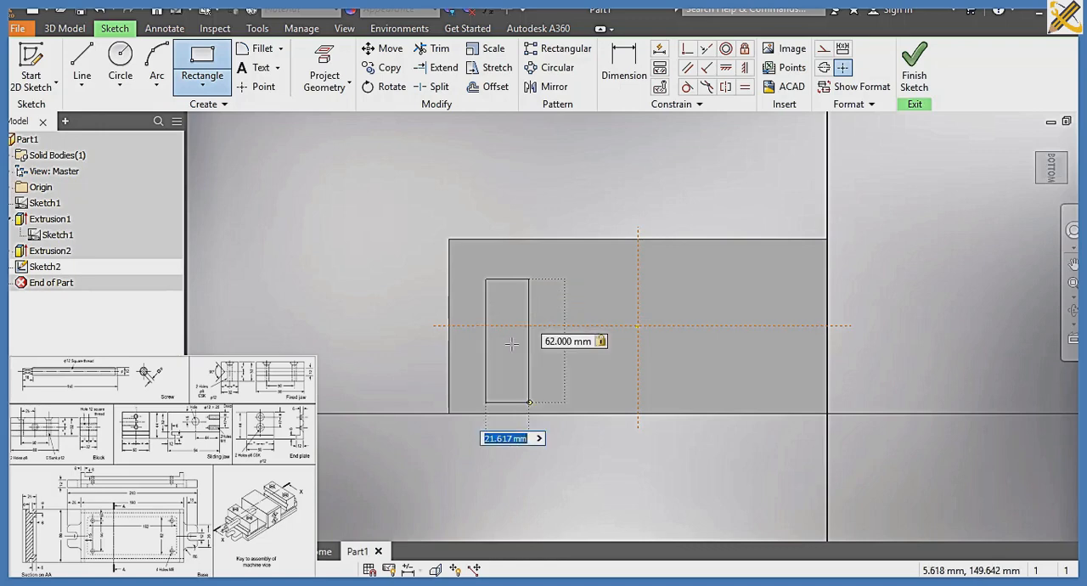
{"action": "type", "text": "162"}
{"action": "key", "text": "Return"}
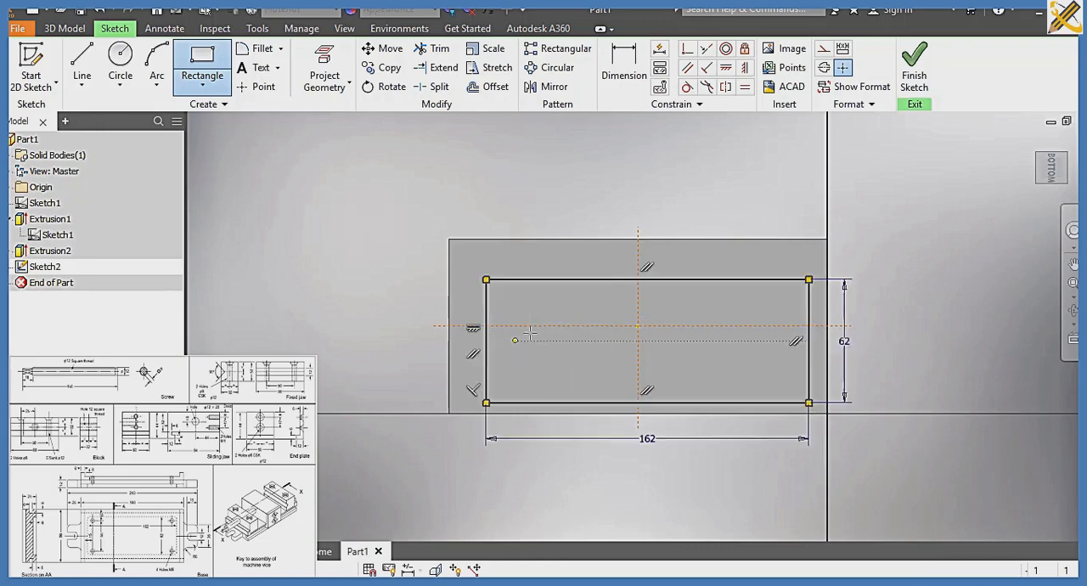
Centre the rectangle with symmetric constraints, its long sides about the horizontal construction line and its short sides about the vertical one
{"action": "left_click", "coordinate": [727, 89]}
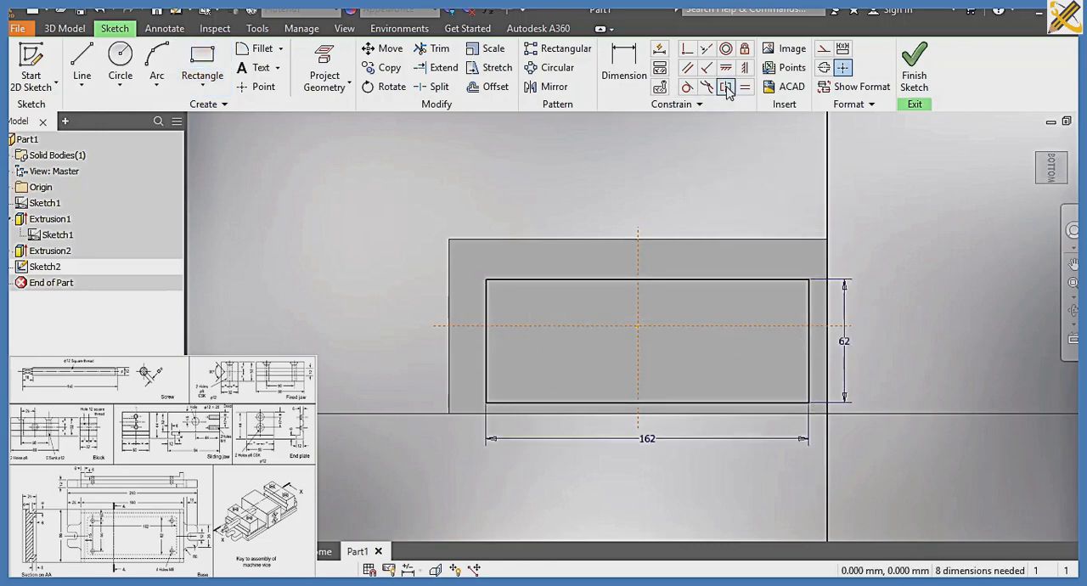
{"action": "left_click", "coordinate": [677, 281]}
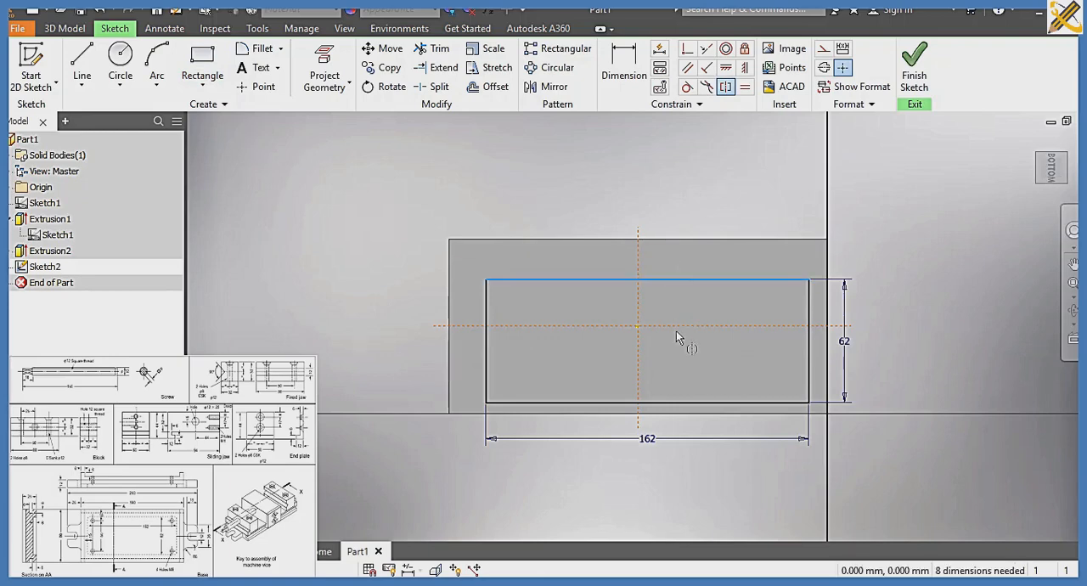
{"action": "left_click", "coordinate": [670, 402]}
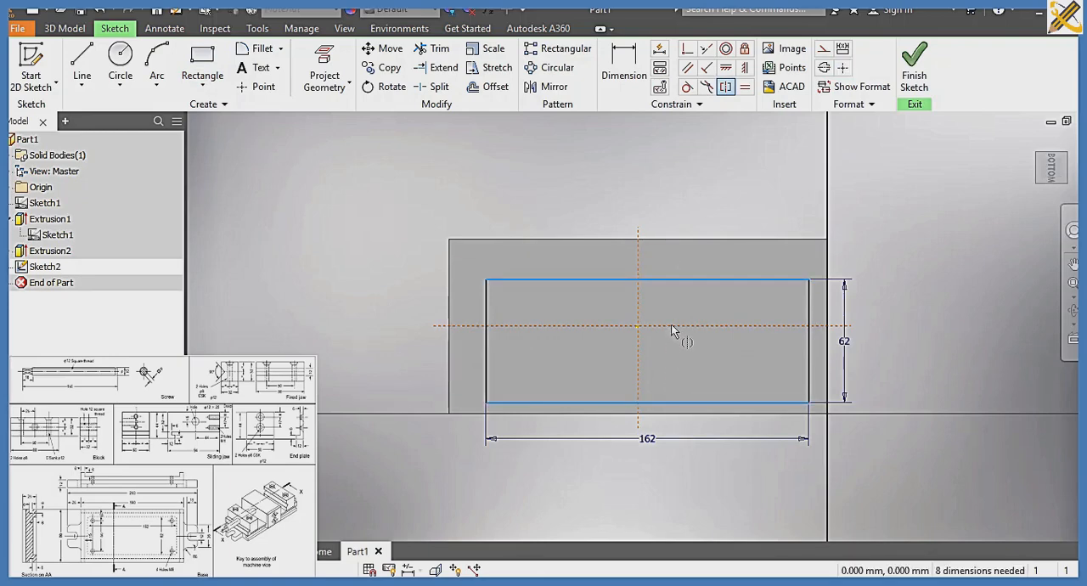
{"action": "left_click", "coordinate": [672, 327]}
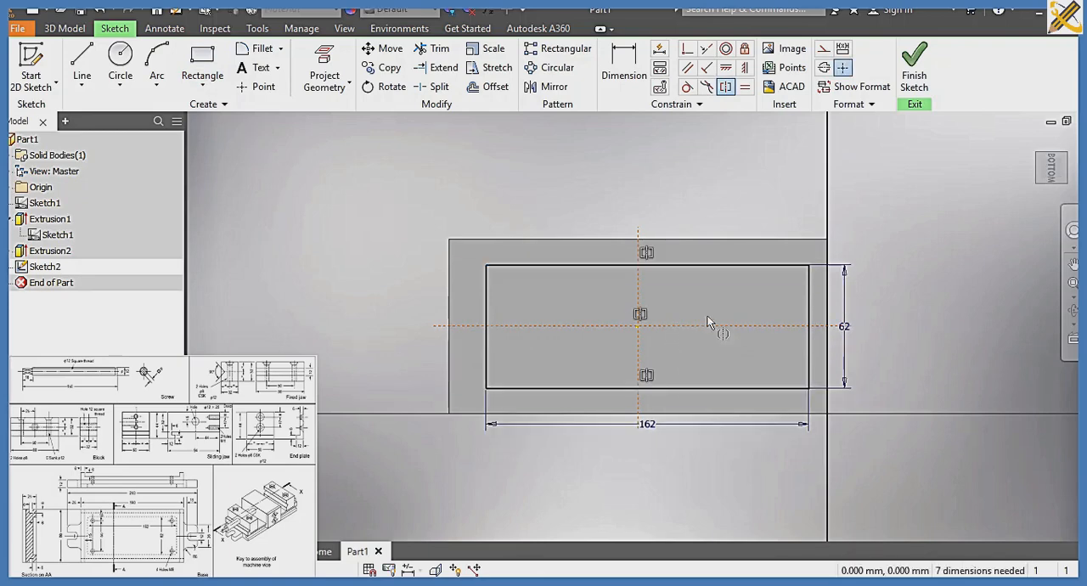
{"action": "left_click", "coordinate": [727, 87]}
{"action": "left_click", "coordinate": [807, 302]}
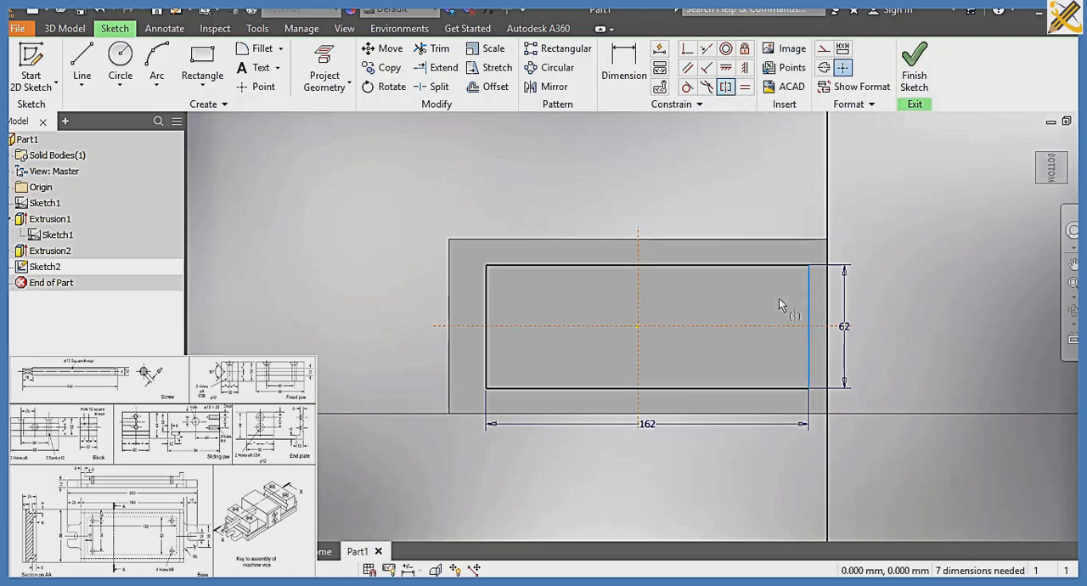
{"action": "left_click", "coordinate": [487, 308]}
{"action": "left_click", "coordinate": [638, 290]}
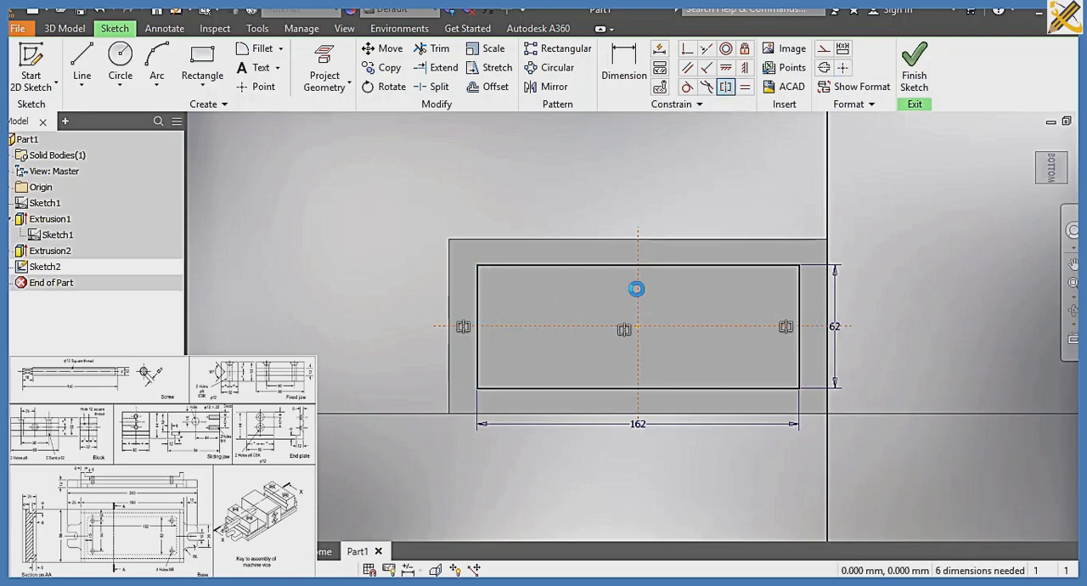
Draw an 8 mm diameter circle inside the rectangle's upper-left corner
{"action": "left_click", "coordinate": [121, 56]}
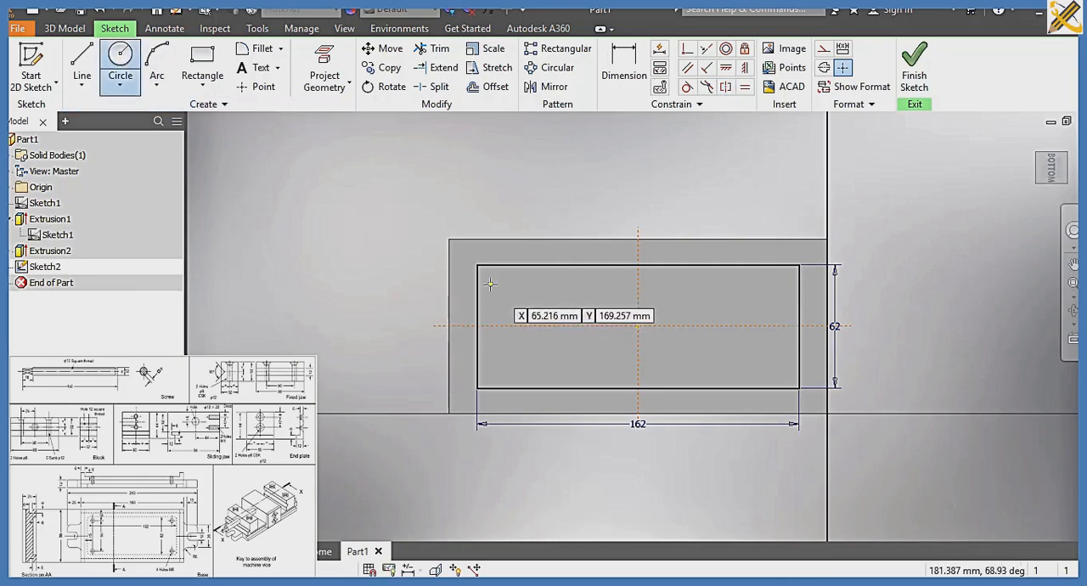
{"action": "left_click", "coordinate": [490, 284]}
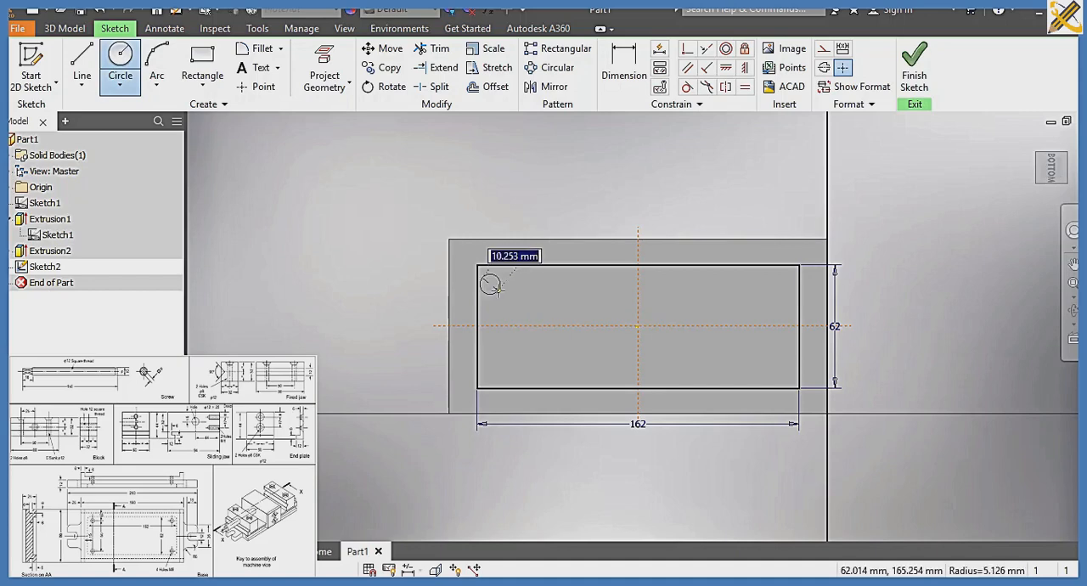
{"action": "type", "text": "8"}
{"action": "key", "text": "Return"}
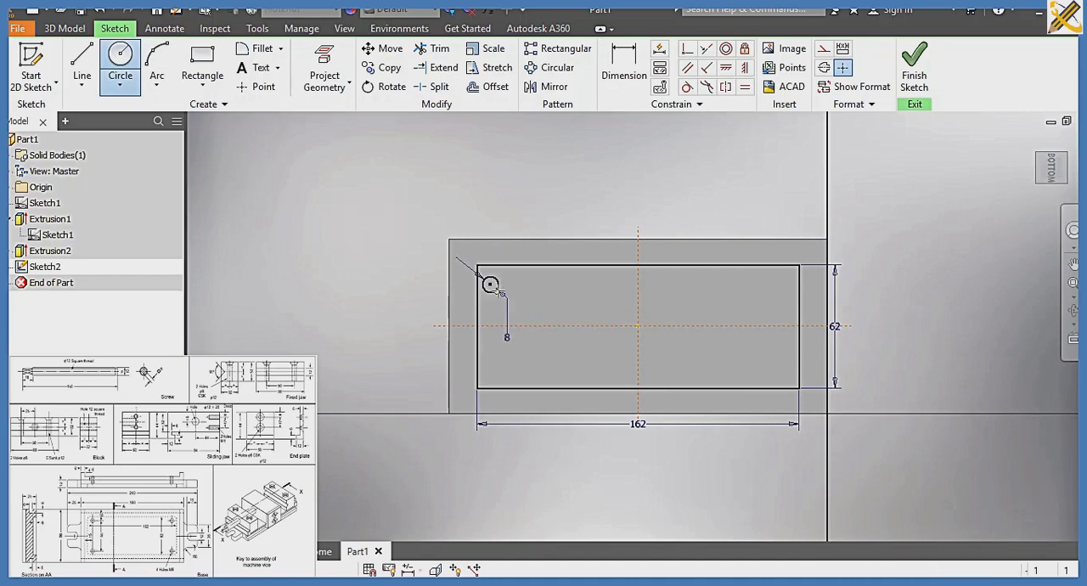
{"action": "key", "text": "Escape"}
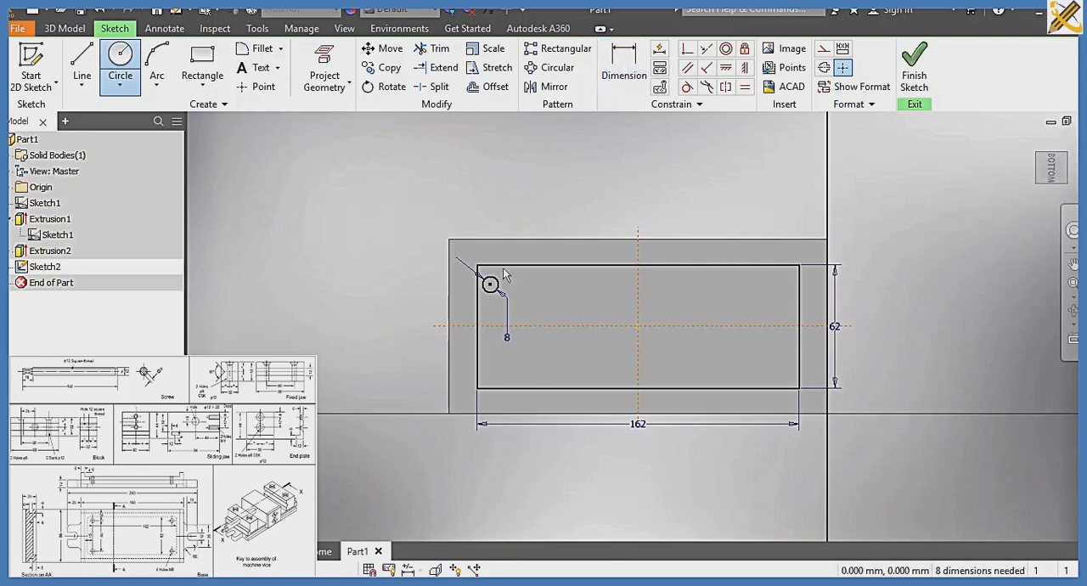
Dimension the circle's centre 21 mm horizontally from the base's left edge
{"action": "key", "text": "d"}
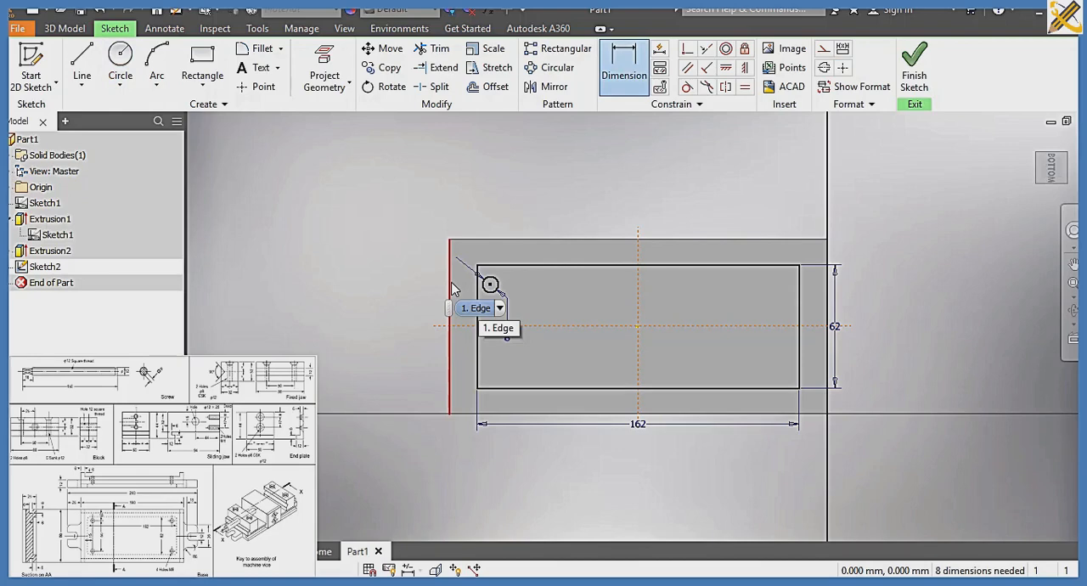
{"action": "left_click", "coordinate": [486, 309]}
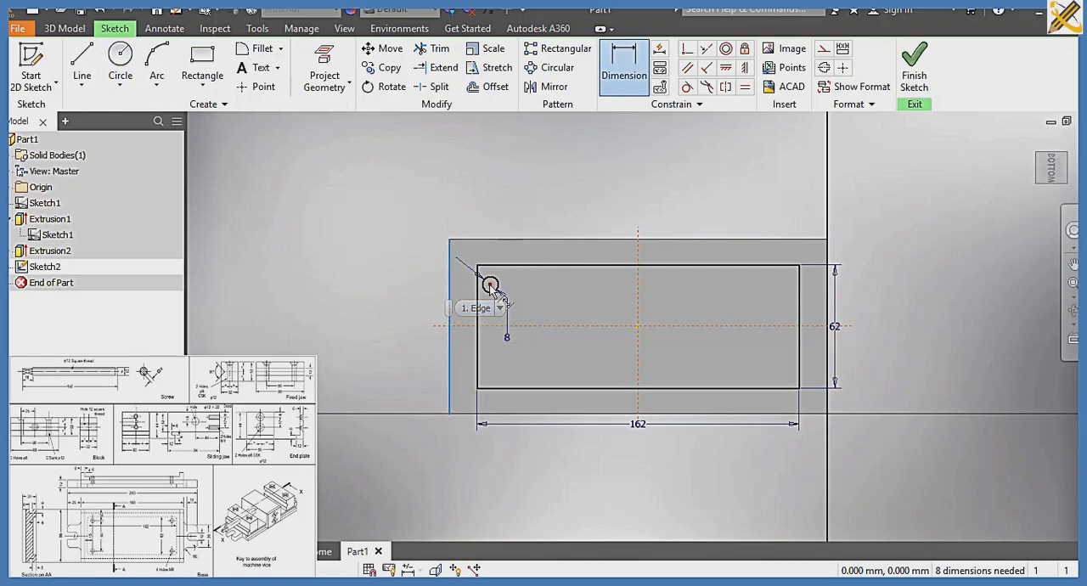
{"action": "left_click", "coordinate": [492, 285]}
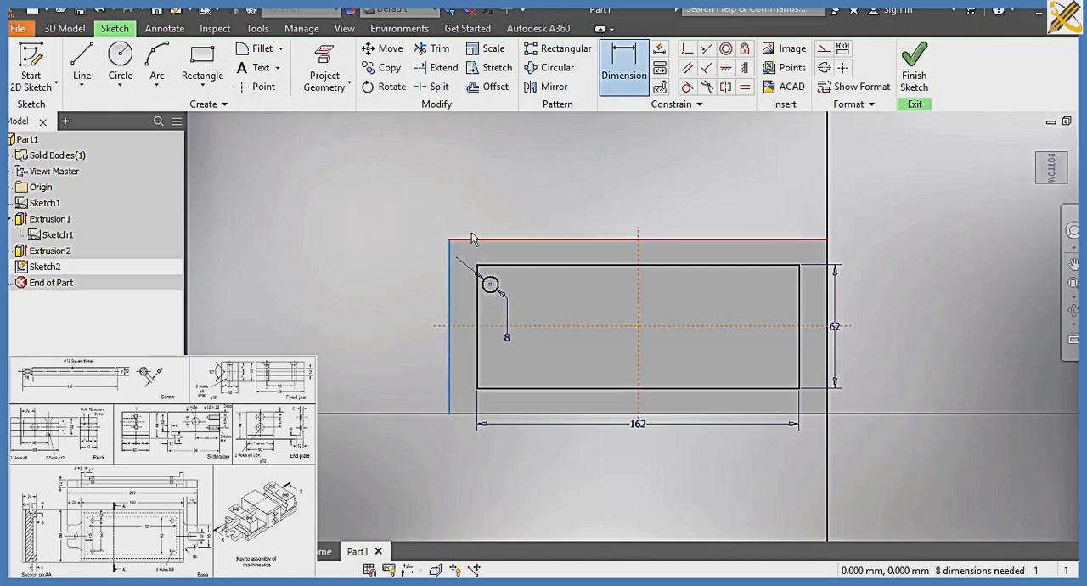
{"action": "left_click", "coordinate": [467, 215]}
{"action": "type", "text": "21"}
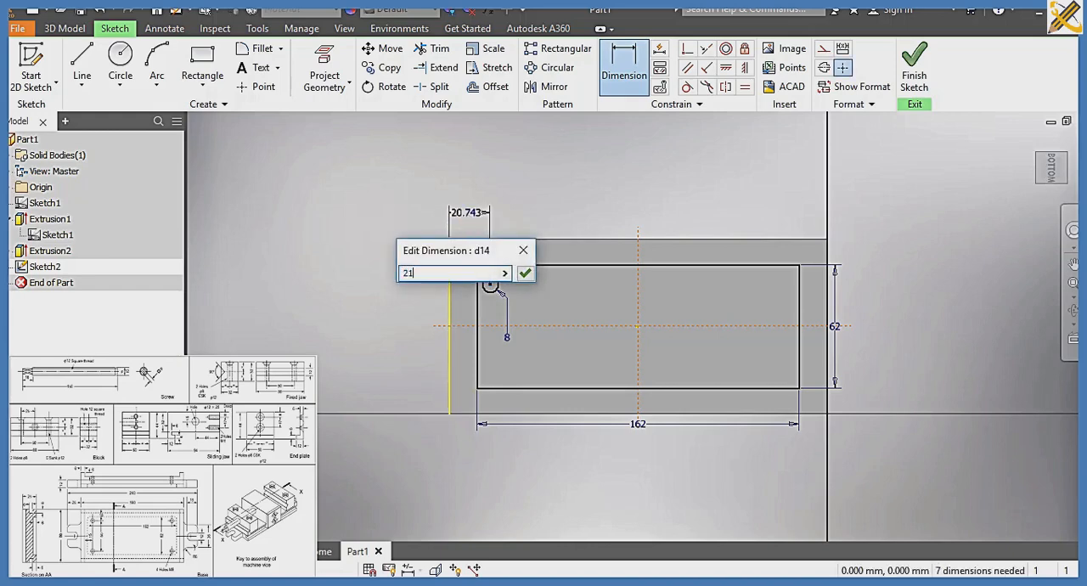
{"action": "key", "text": "Return"}
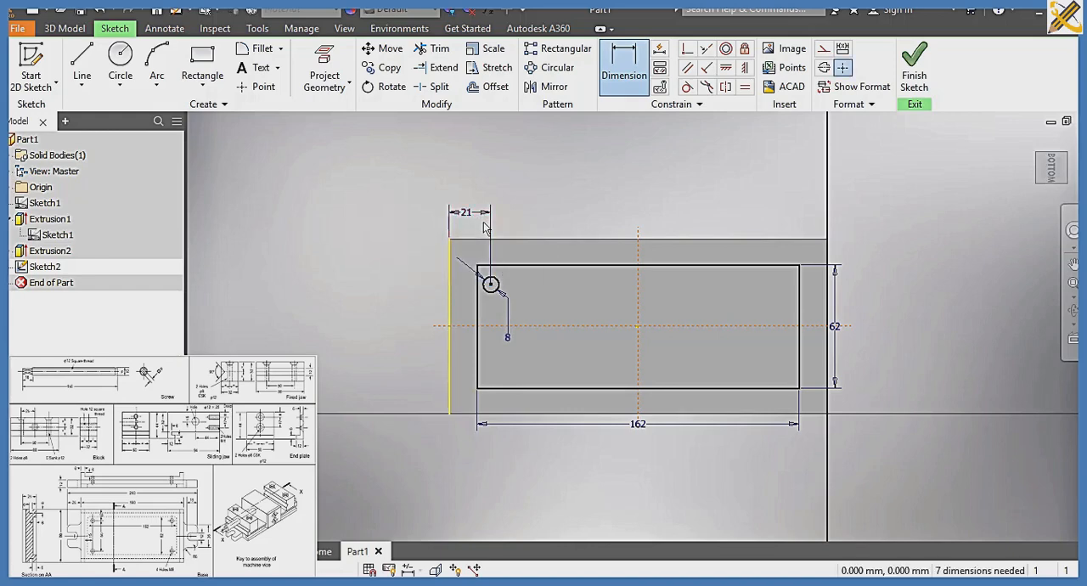
Draw a second 8 mm diameter circle directly below the first, near the rectangle's lower-left corner
{"action": "left_click", "coordinate": [120, 58]}
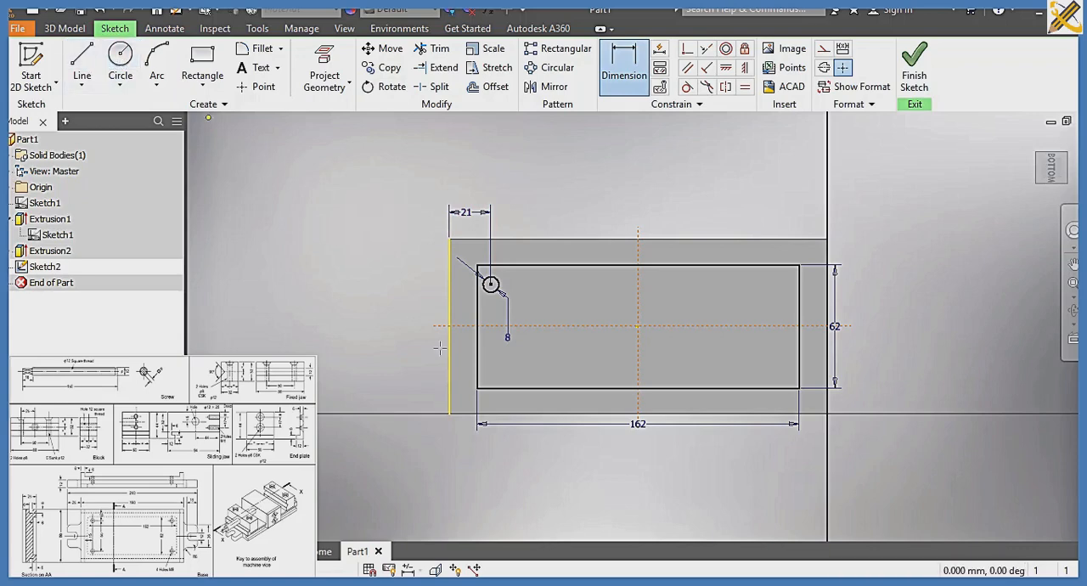
{"action": "left_click", "coordinate": [493, 367]}
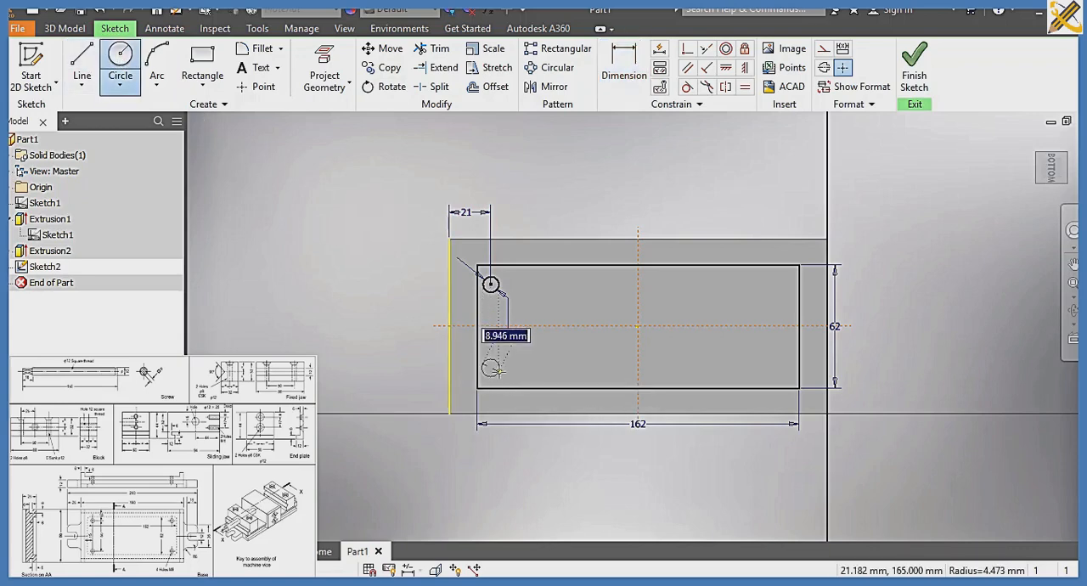
{"action": "type", "text": "8"}
{"action": "key", "text": "Return"}
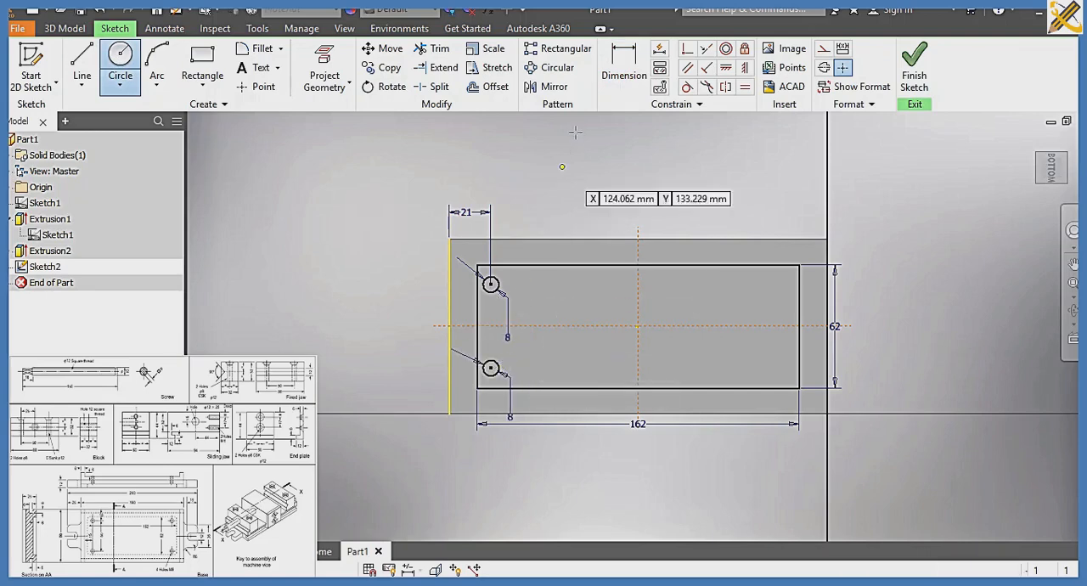
Set the vertical distance between the two circle centres to 50 mm
{"action": "left_click", "coordinate": [618, 85]}
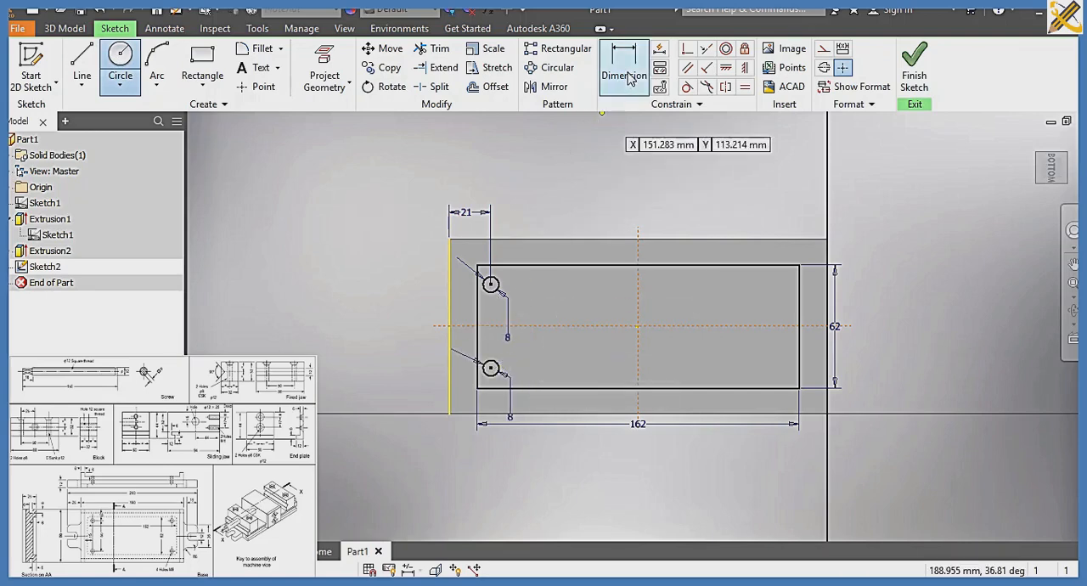
{"action": "left_click", "coordinate": [491, 284]}
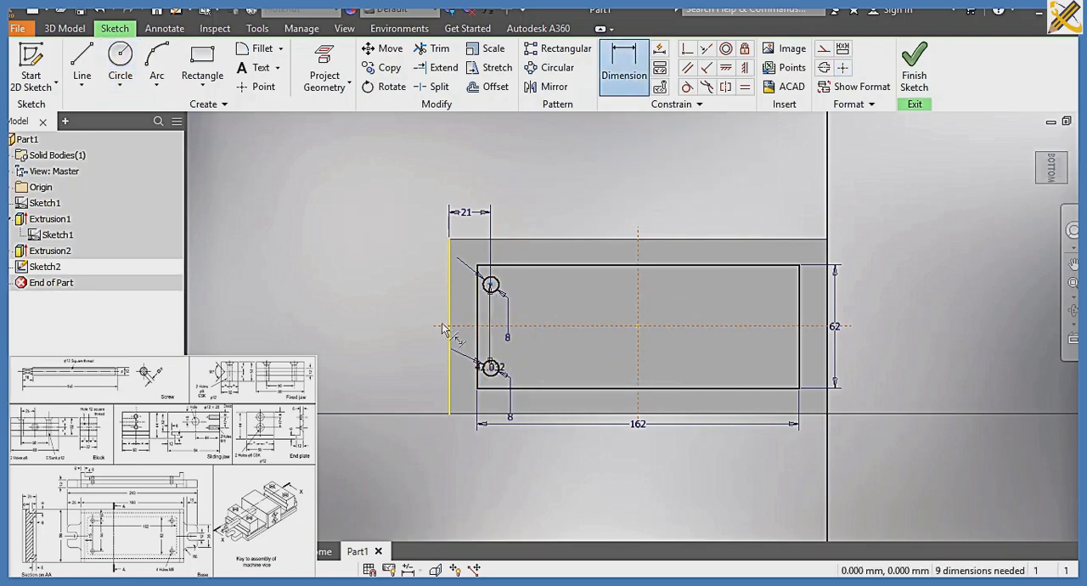
{"action": "left_click", "coordinate": [491, 367]}
{"action": "left_click", "coordinate": [397, 330]}
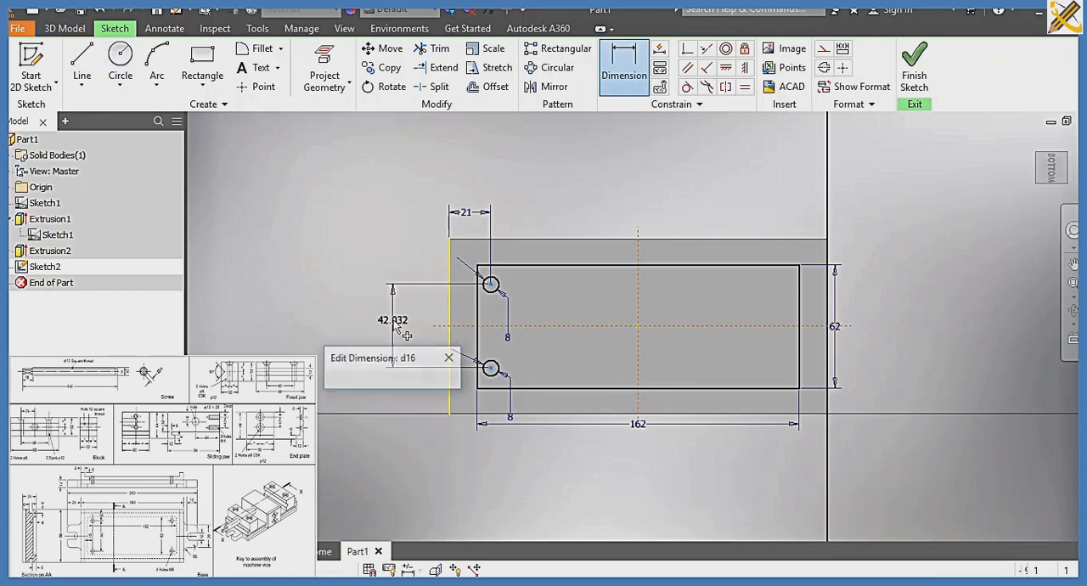
{"action": "type", "text": "5"}
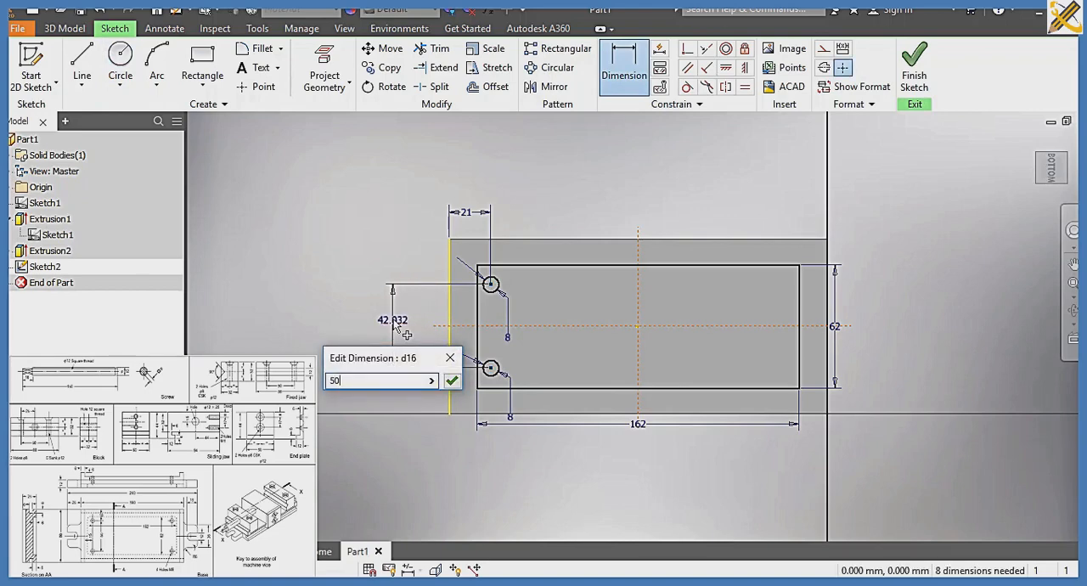
{"action": "type", "text": "0"}
{"action": "key", "text": "Return"}
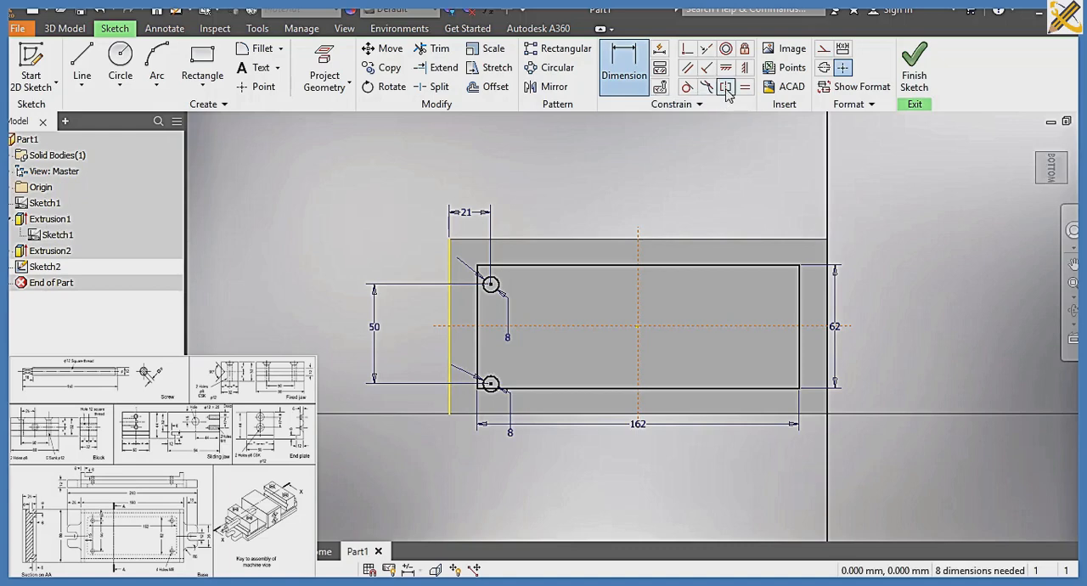
Make the two circle centres symmetric about the horizontal construction line
{"action": "left_click", "coordinate": [493, 285]}
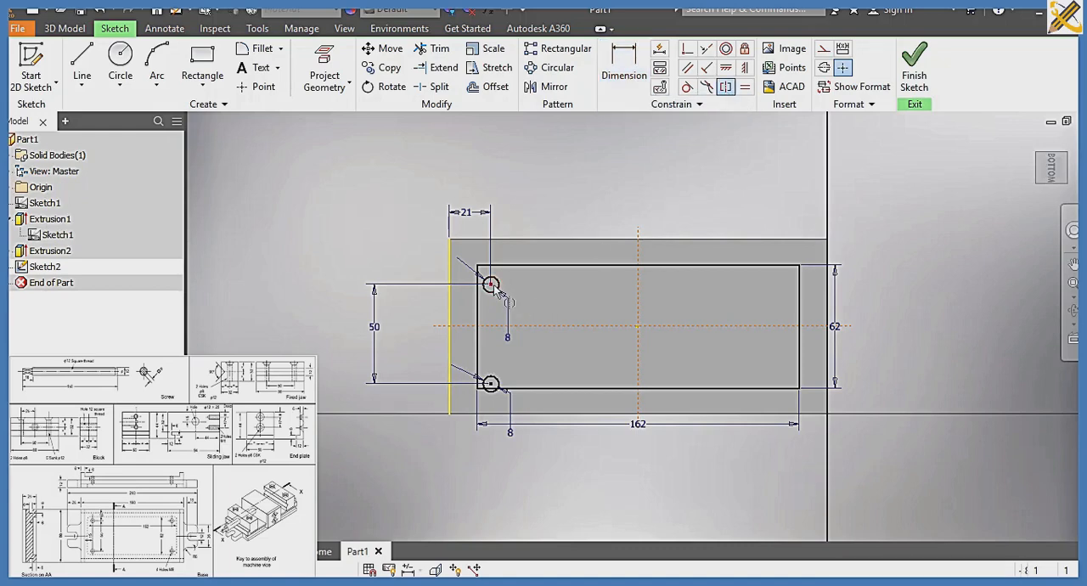
{"action": "left_click", "coordinate": [491, 384]}
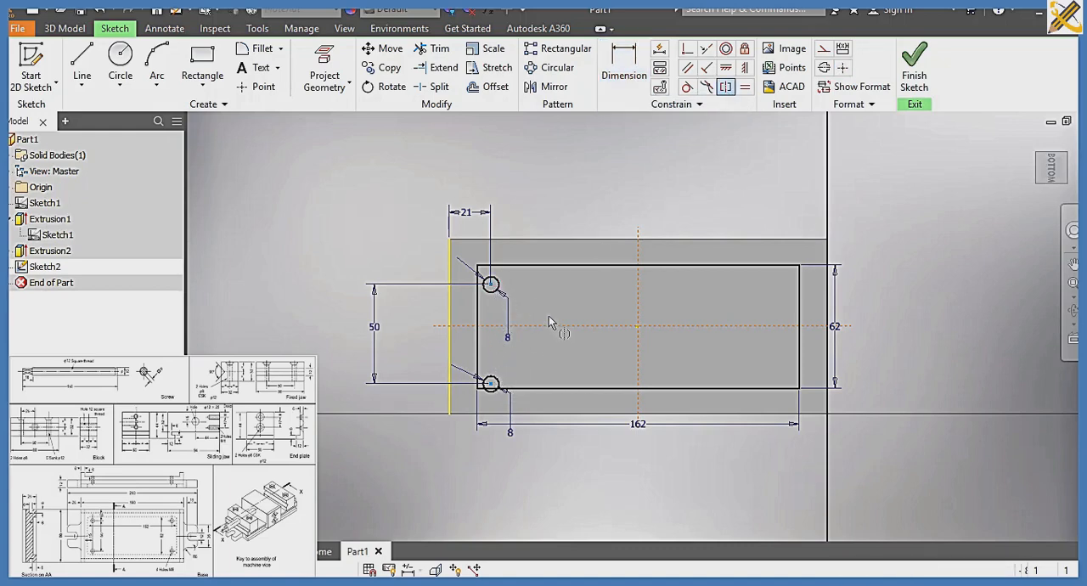
{"action": "left_click", "coordinate": [546, 325]}
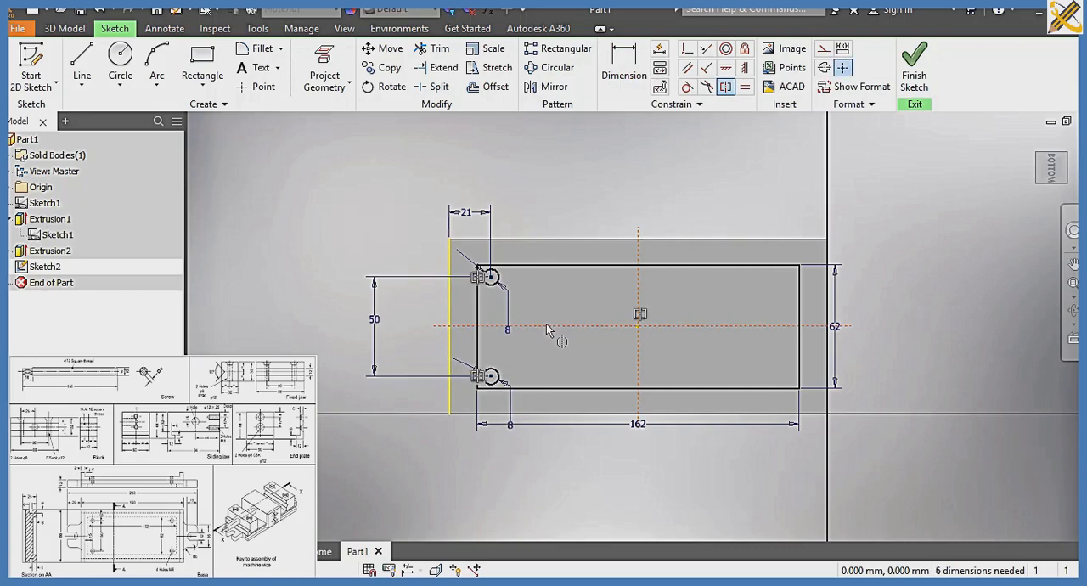
Draw an 8 mm diameter circle near the rectangle's upper-right corner, level with the upper-left circle
{"action": "left_click", "coordinate": [119, 61]}
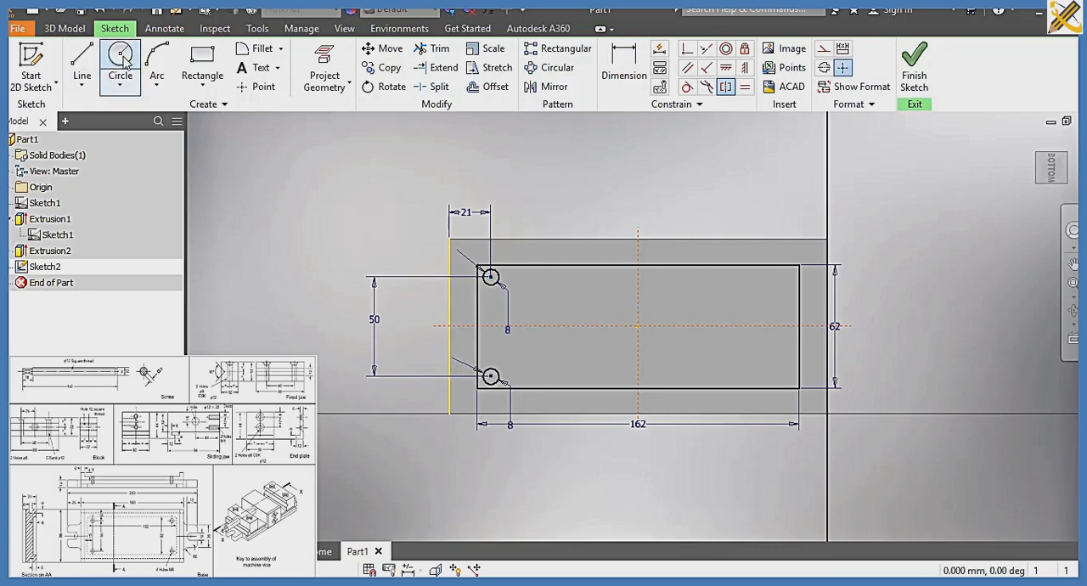
{"action": "left_click", "coordinate": [777, 276]}
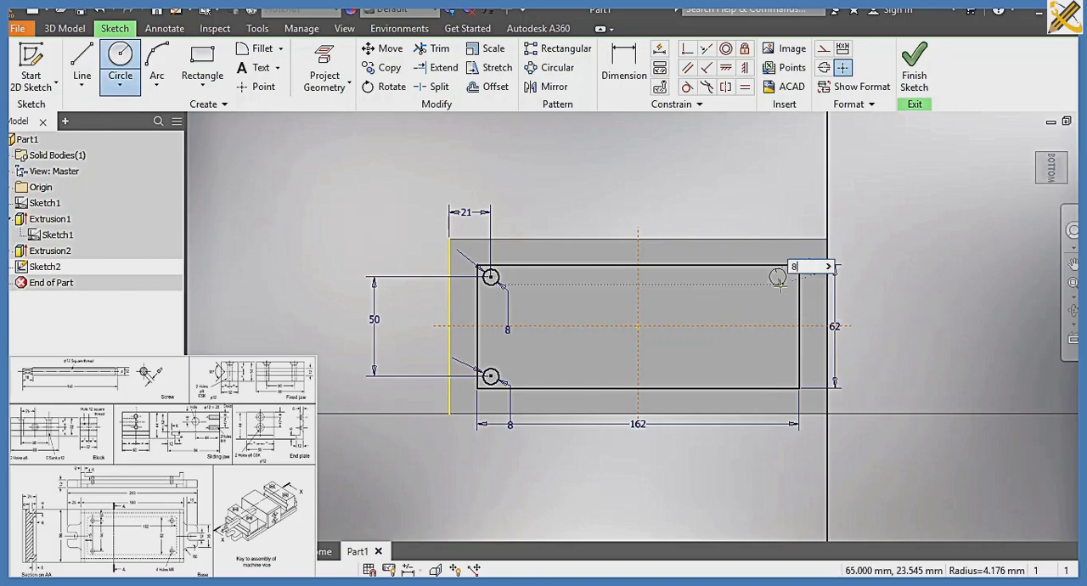
{"action": "type", "text": "8"}
{"action": "key", "text": "Return"}
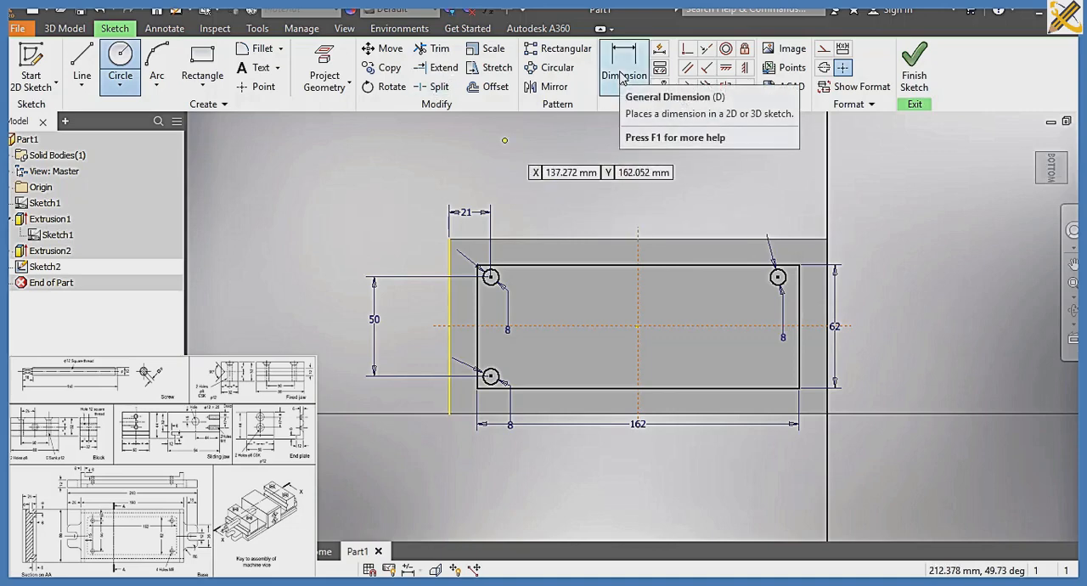
Dimension the upper-right circle's centre 21 mm horizontally from the base's right edge
{"action": "left_click", "coordinate": [621, 74]}
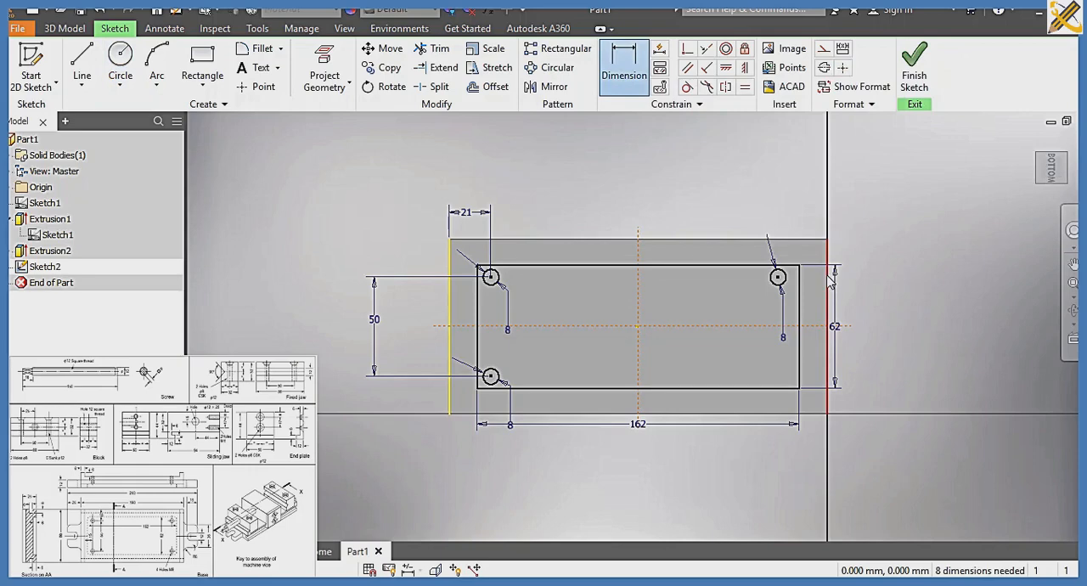
{"action": "left_click", "coordinate": [820, 282]}
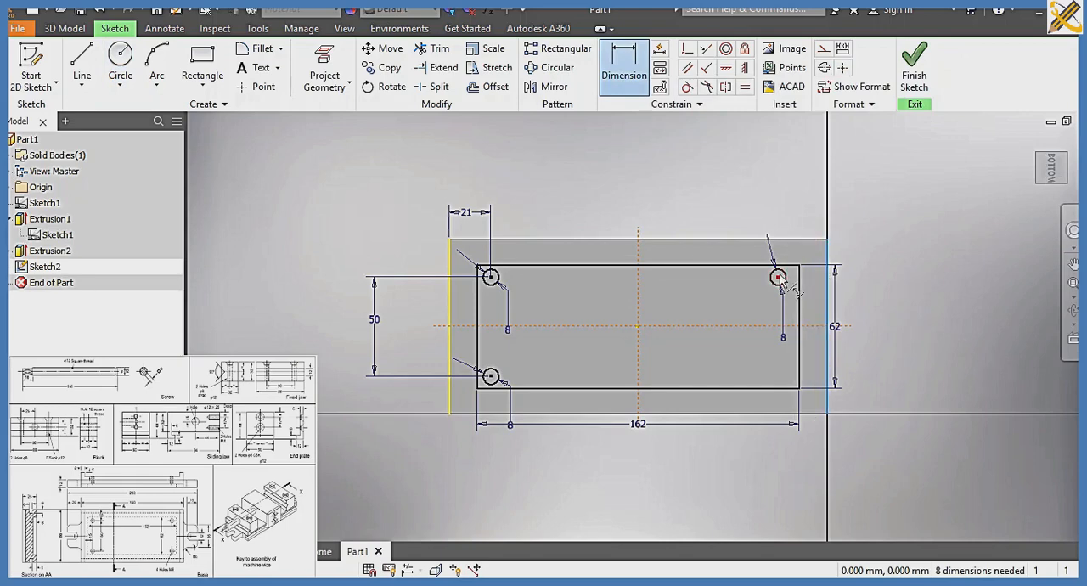
{"action": "left_click", "coordinate": [780, 279]}
{"action": "left_click", "coordinate": [797, 220]}
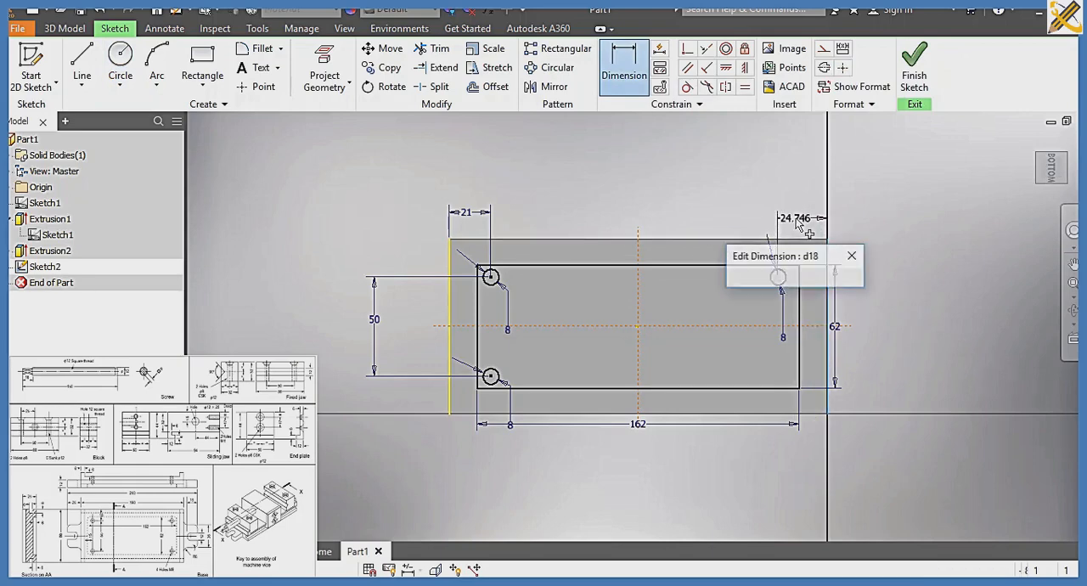
{"action": "type", "text": "21"}
{"action": "key", "text": "Return"}
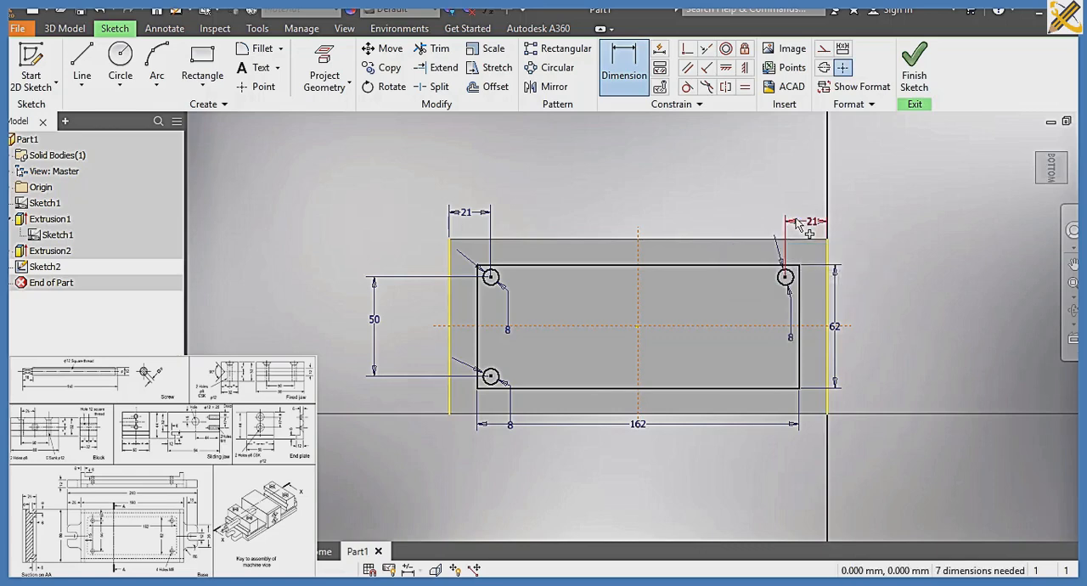
Draw a fourth 8 mm diameter circle near the rectangle's lower-right corner, aligned with the upper-right and lower-left circles
{"action": "left_click", "coordinate": [120, 56]}
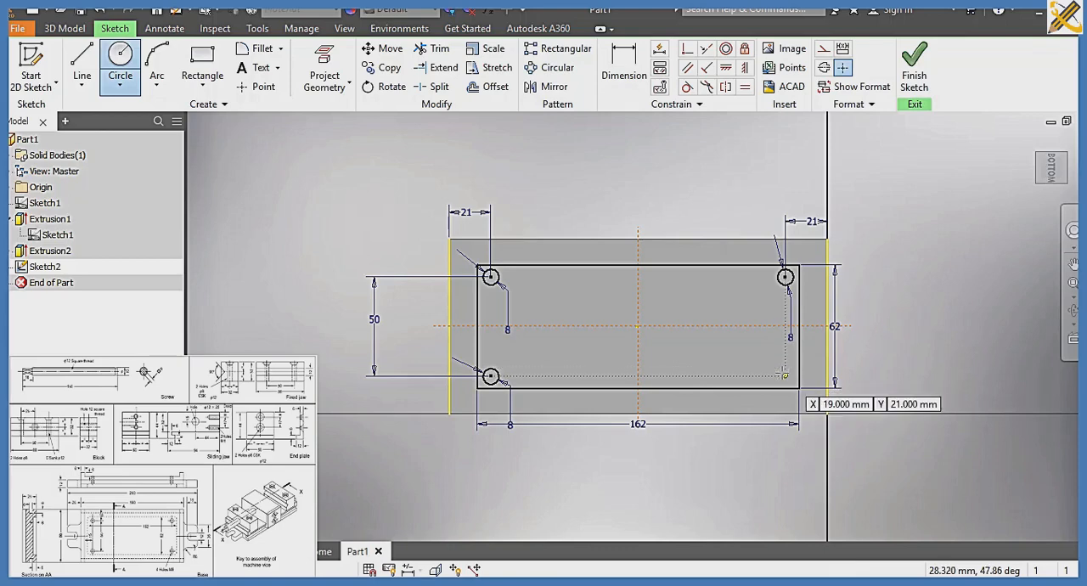
{"action": "left_click", "coordinate": [784, 375]}
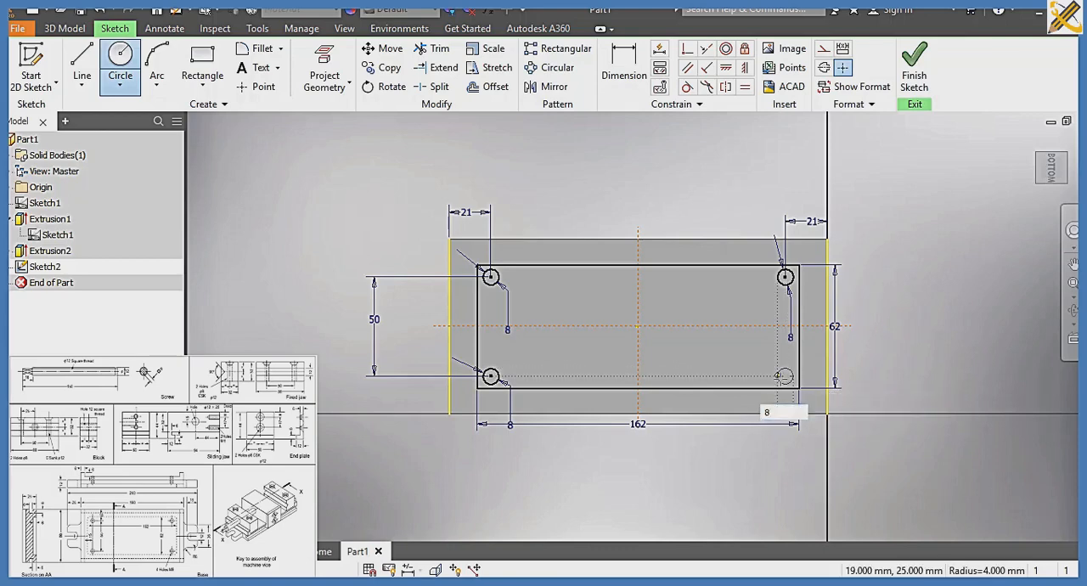
{"action": "key", "text": "Return"}
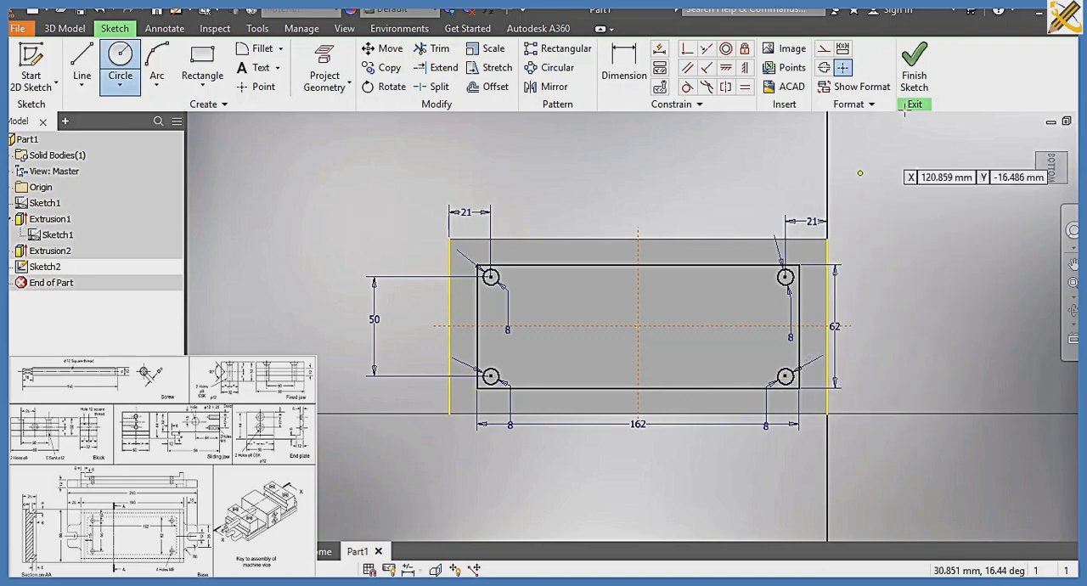
Finish the sketch and cut the rectangular area around the four circles 6 mm deep into the base's bottom face
{"action": "left_click", "coordinate": [920, 78]}
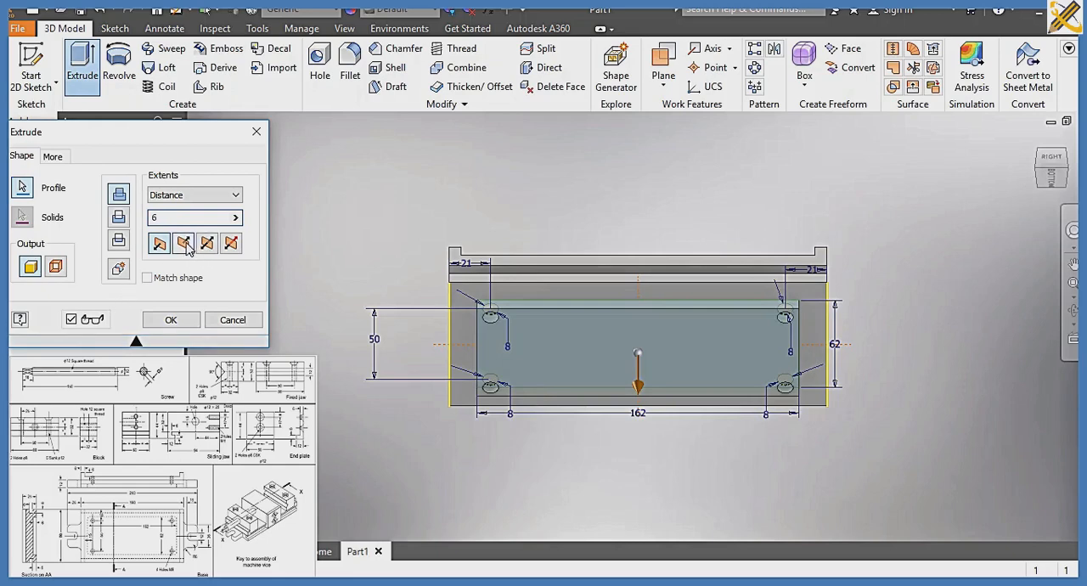
{"action": "left_click", "coordinate": [185, 244]}
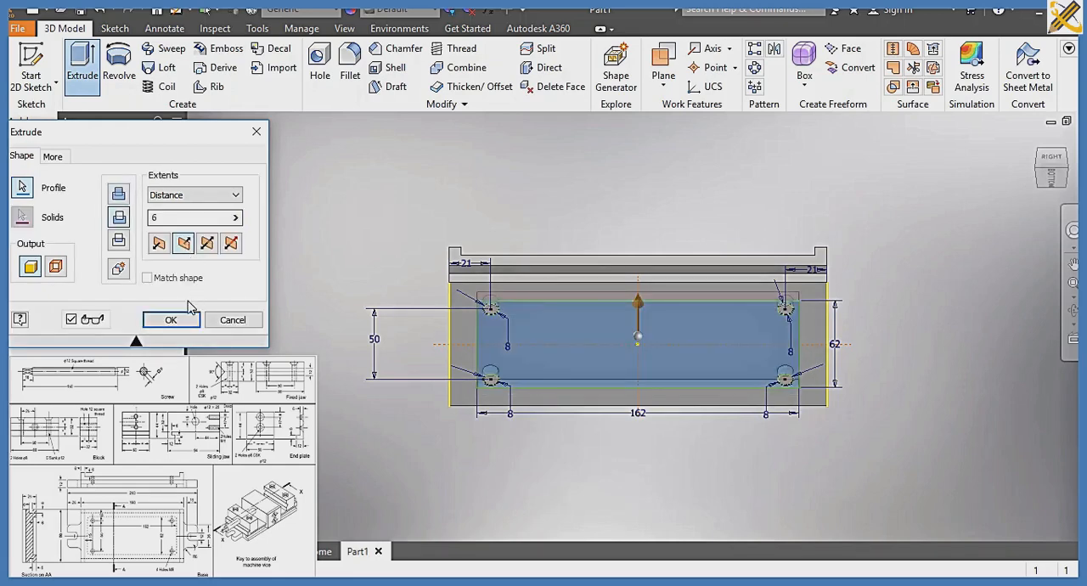
{"action": "left_click", "coordinate": [171, 321]}
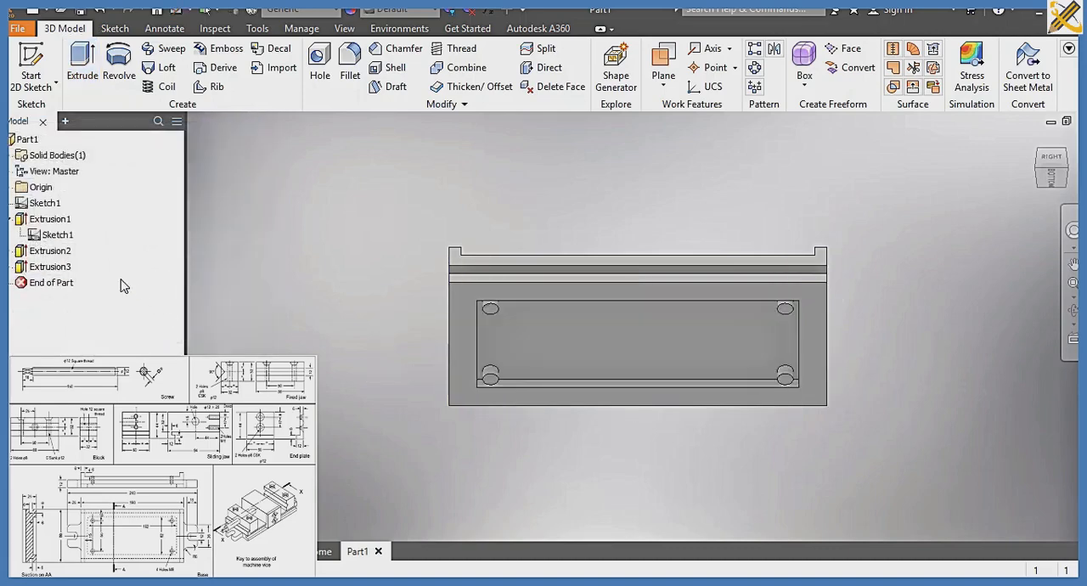
Share the sketch used by the pocket extrusion so its corner circles are available for another feature
{"action": "left_click", "coordinate": [11, 268]}
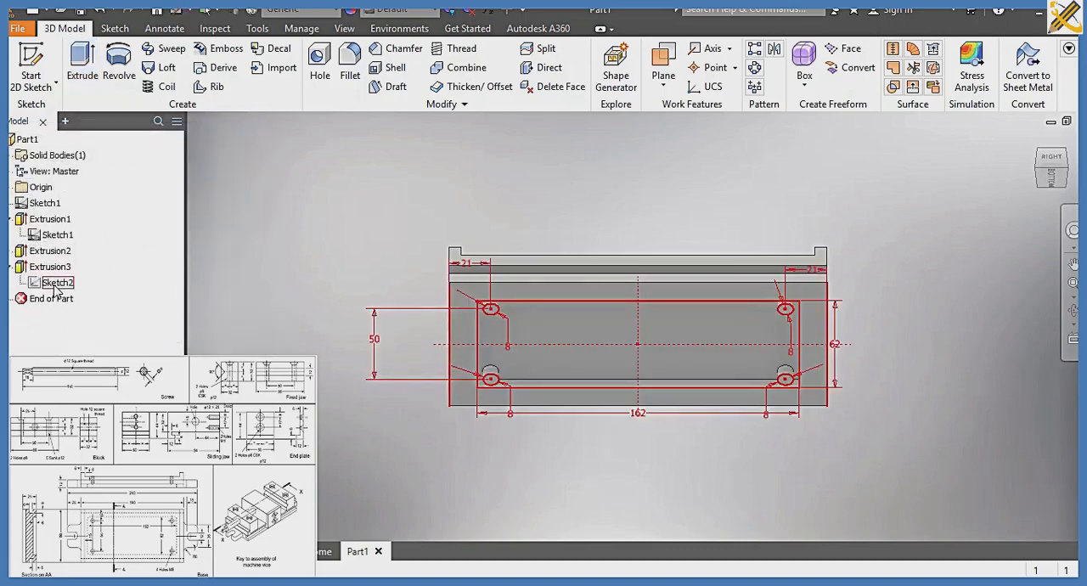
{"action": "right_click", "coordinate": [46, 282]}
{"action": "left_click", "coordinate": [100, 340]}
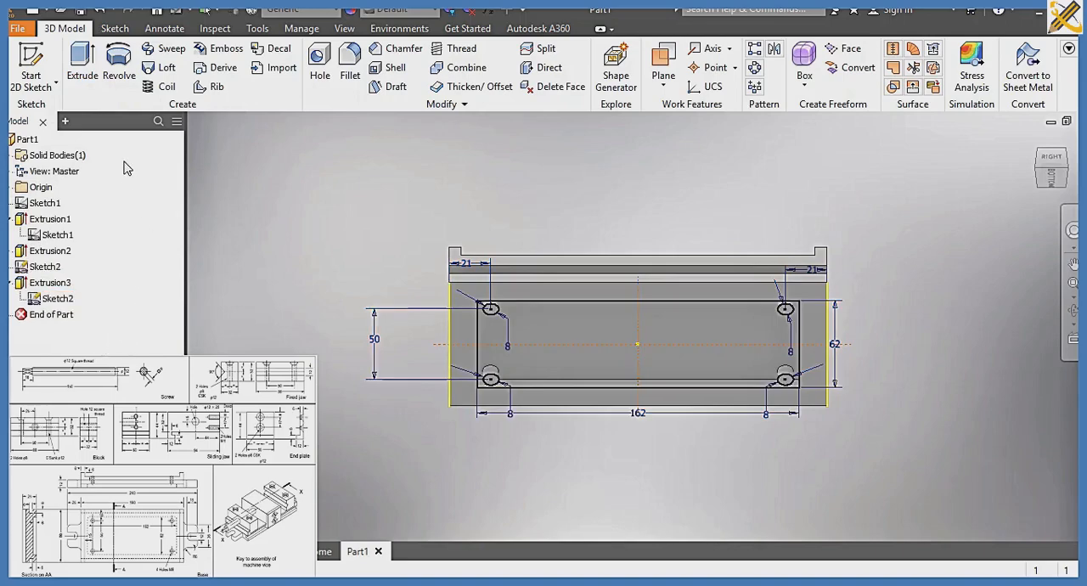
{"action": "left_click", "coordinate": [88, 75]}
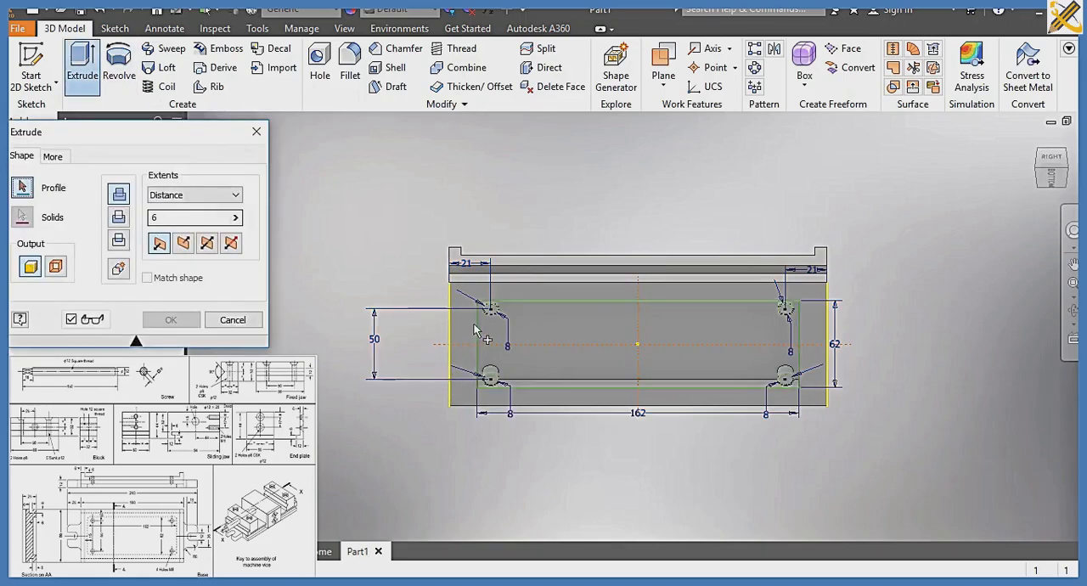
{"action": "left_click", "coordinate": [497, 380]}
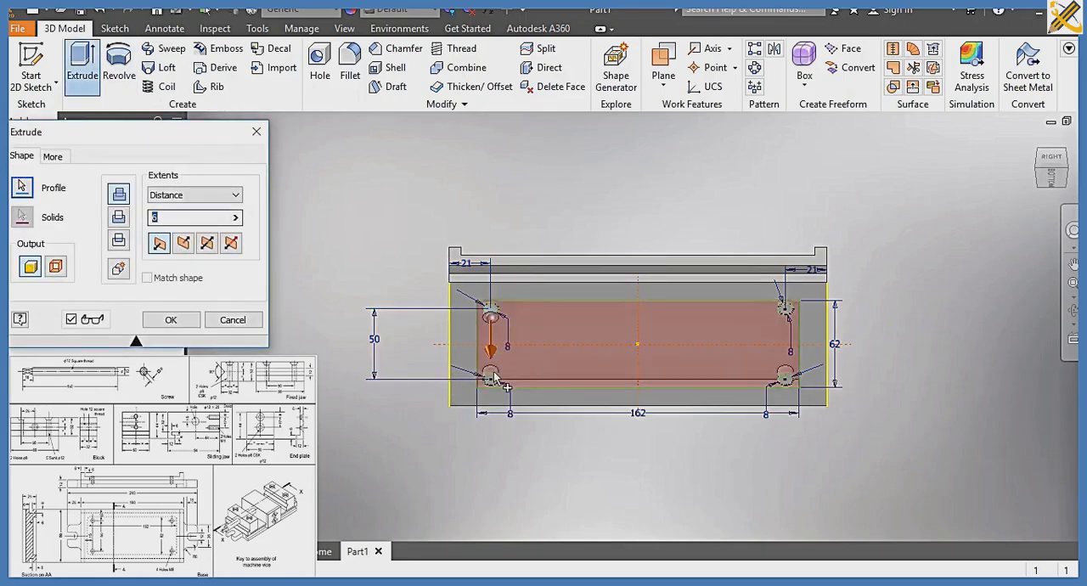
{"action": "left_click", "coordinate": [491, 381]}
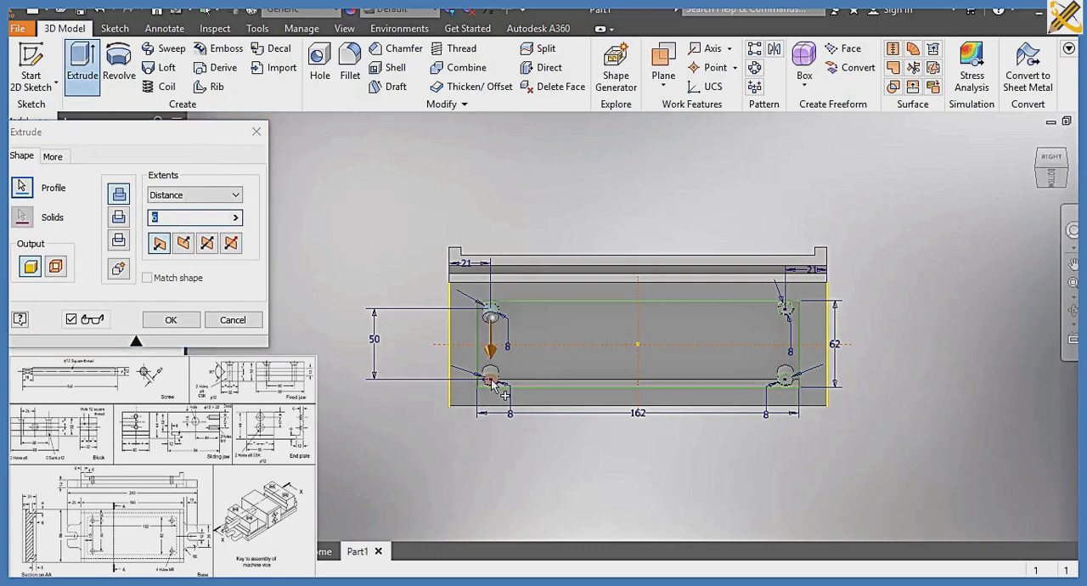
{"action": "left_click", "coordinate": [787, 383]}
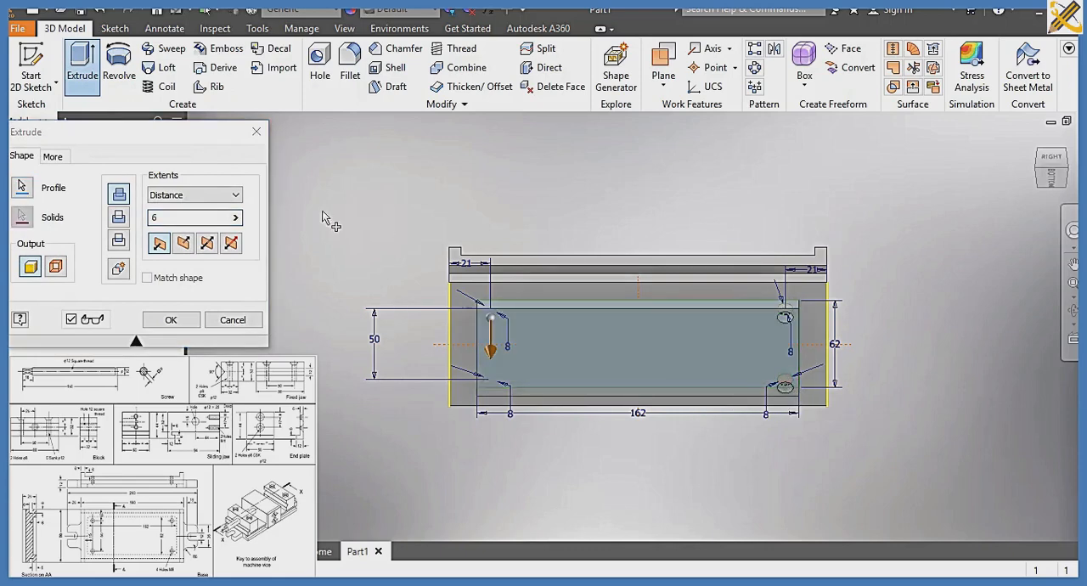
{"action": "left_click", "coordinate": [20, 184]}
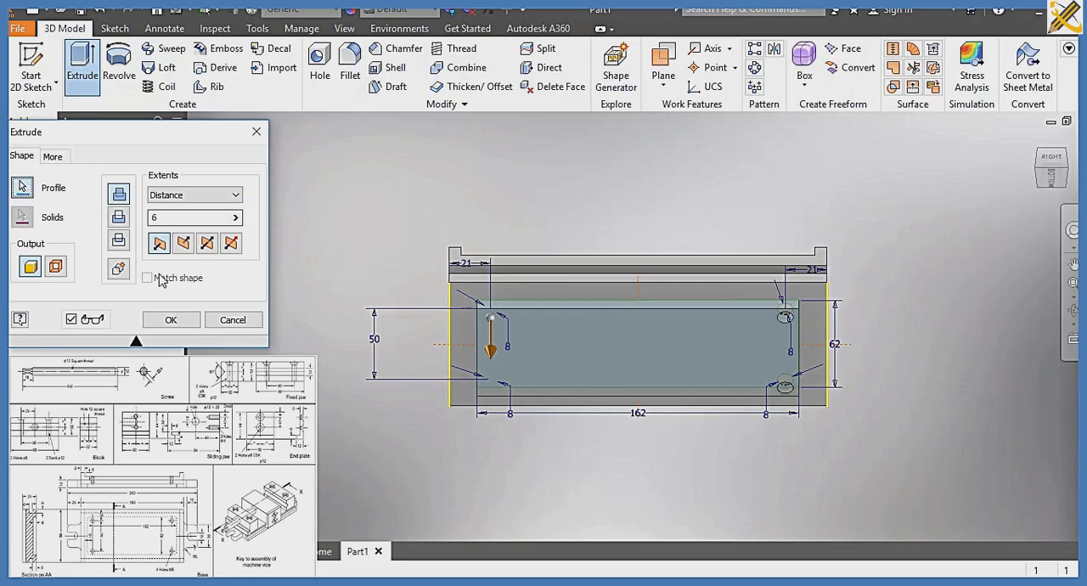
{"action": "left_click", "coordinate": [233, 321]}
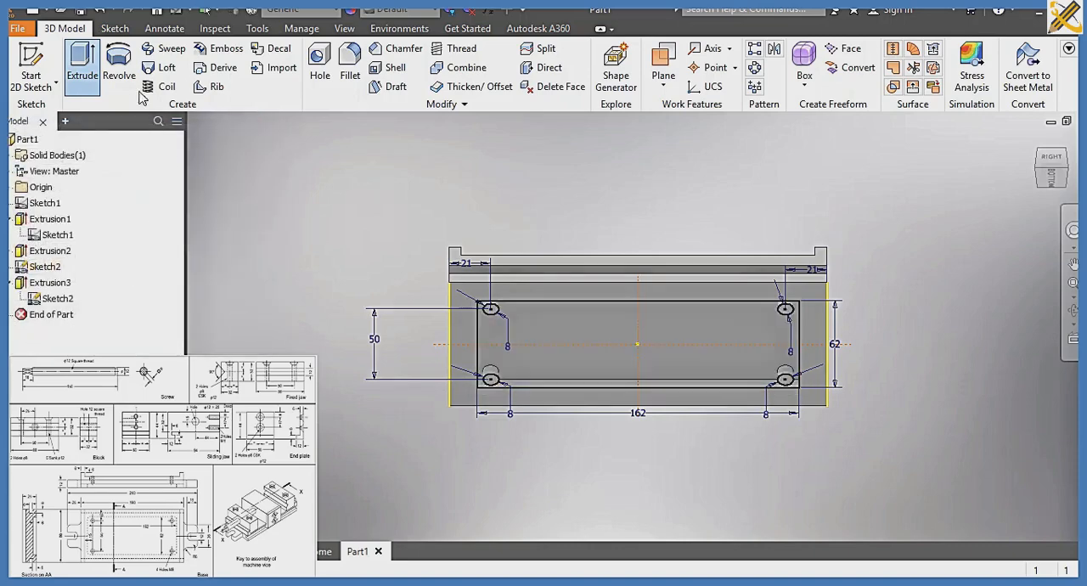
Extrude-cut the four corner circles through the base with the All extent, and hide the shared sketch
{"action": "left_click", "coordinate": [90, 79]}
{"action": "scroll", "coordinate": [544, 450], "scroll_direction": "up", "scroll_amount": 3}
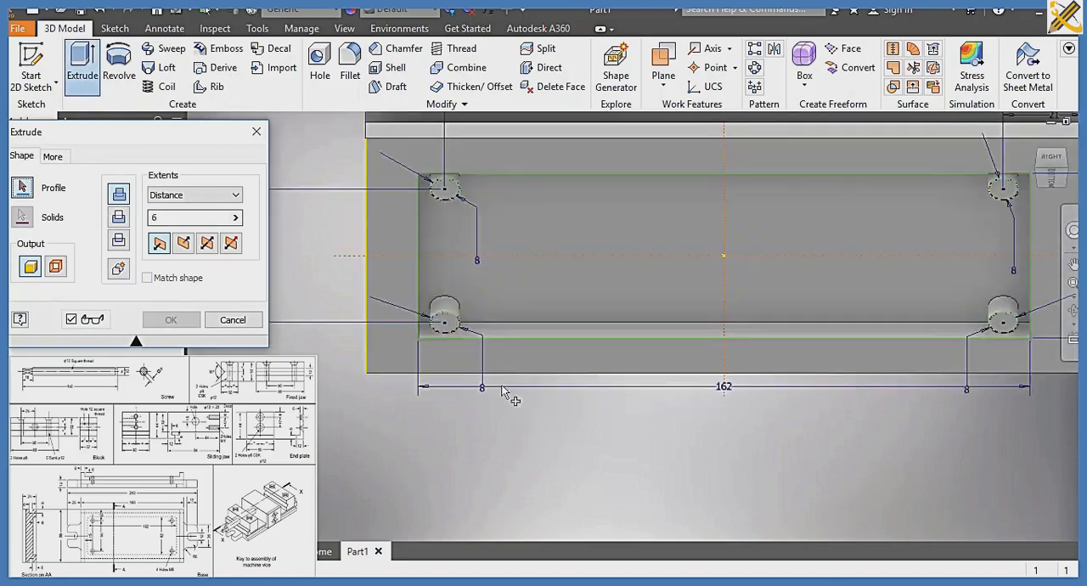
{"action": "left_click", "coordinate": [446, 239]}
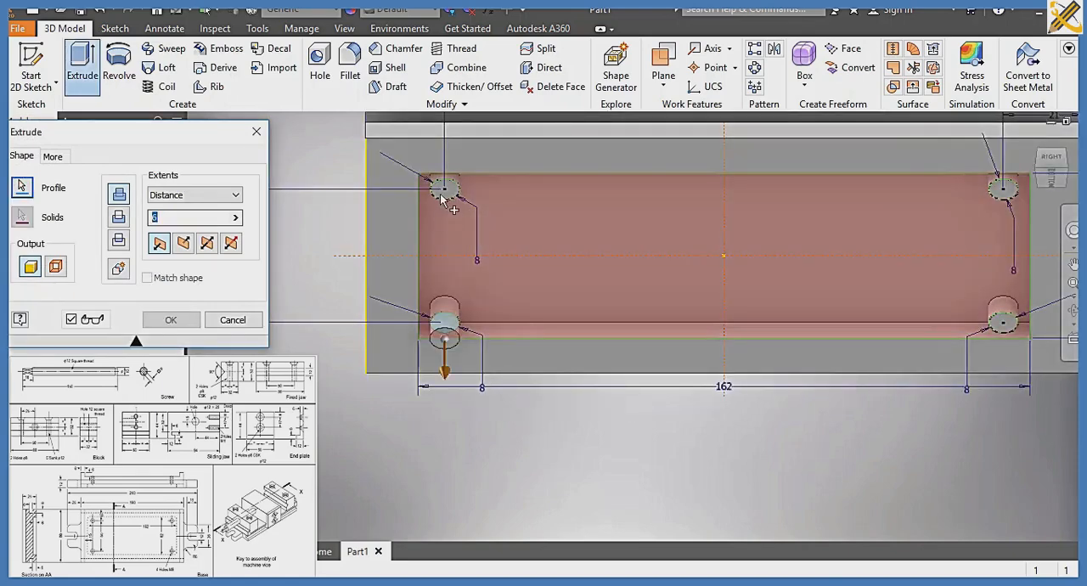
{"action": "left_click", "coordinate": [442, 197]}
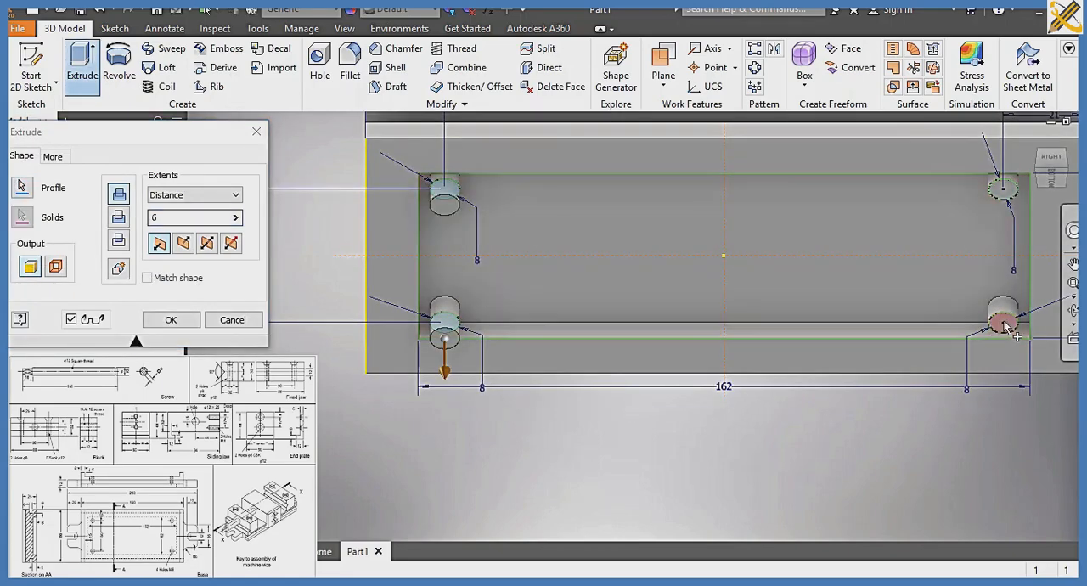
{"action": "left_click", "coordinate": [1005, 325]}
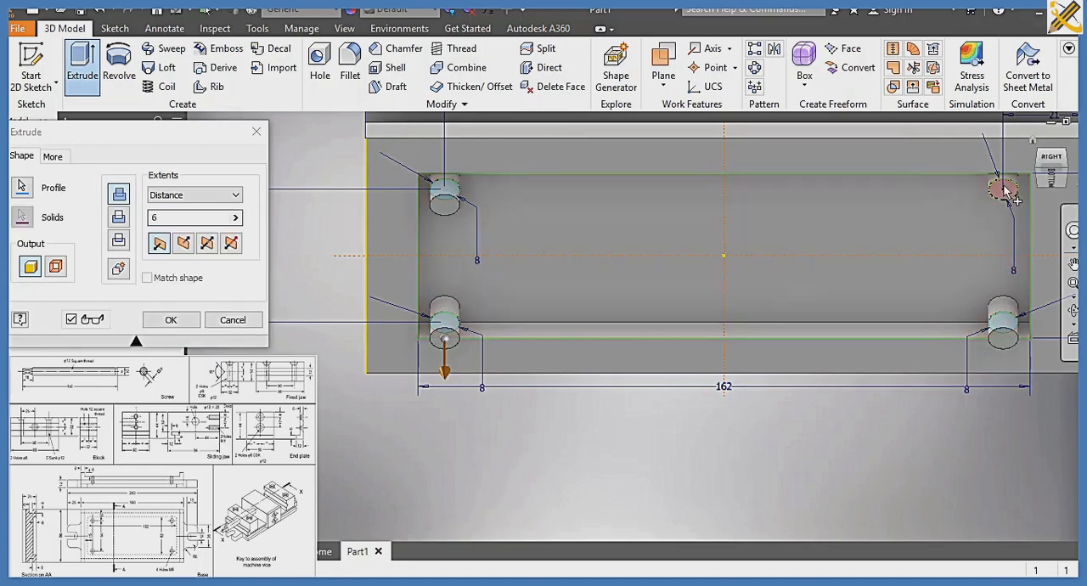
{"action": "left_click", "coordinate": [1005, 191]}
{"action": "left_click", "coordinate": [235, 195]}
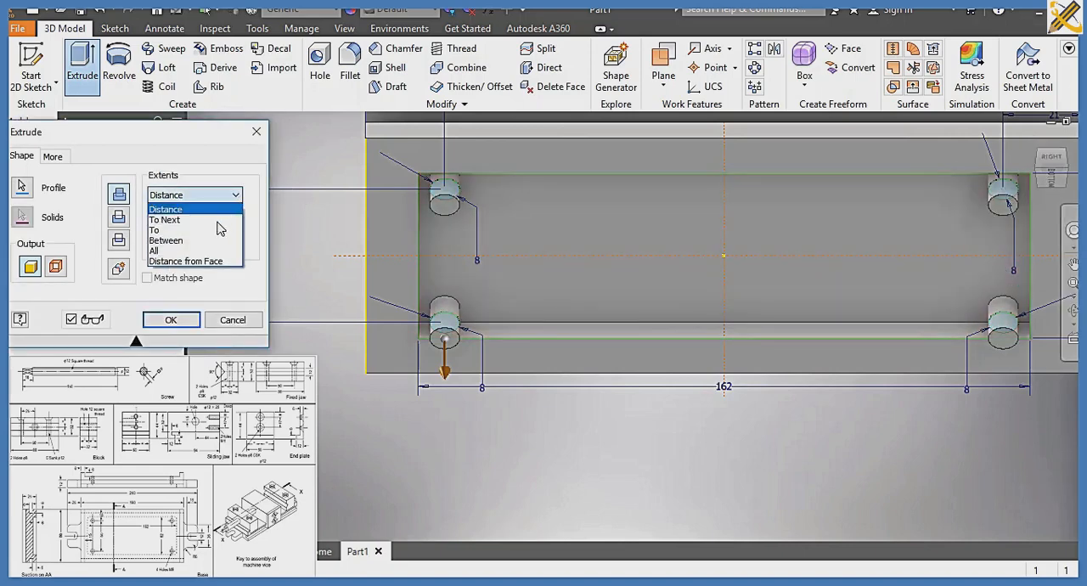
{"action": "left_click", "coordinate": [198, 251]}
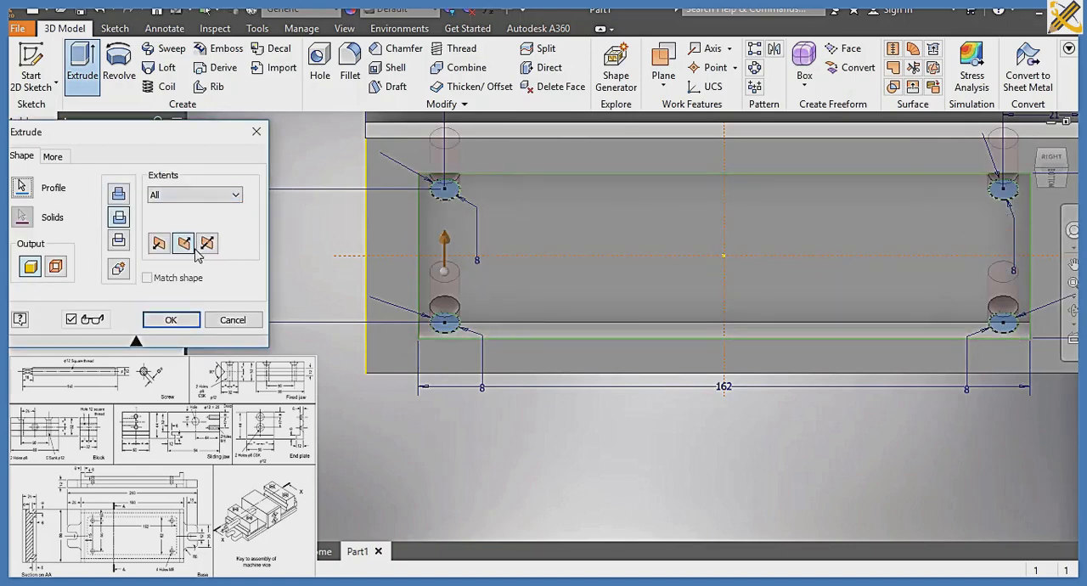
{"action": "left_click", "coordinate": [170, 319]}
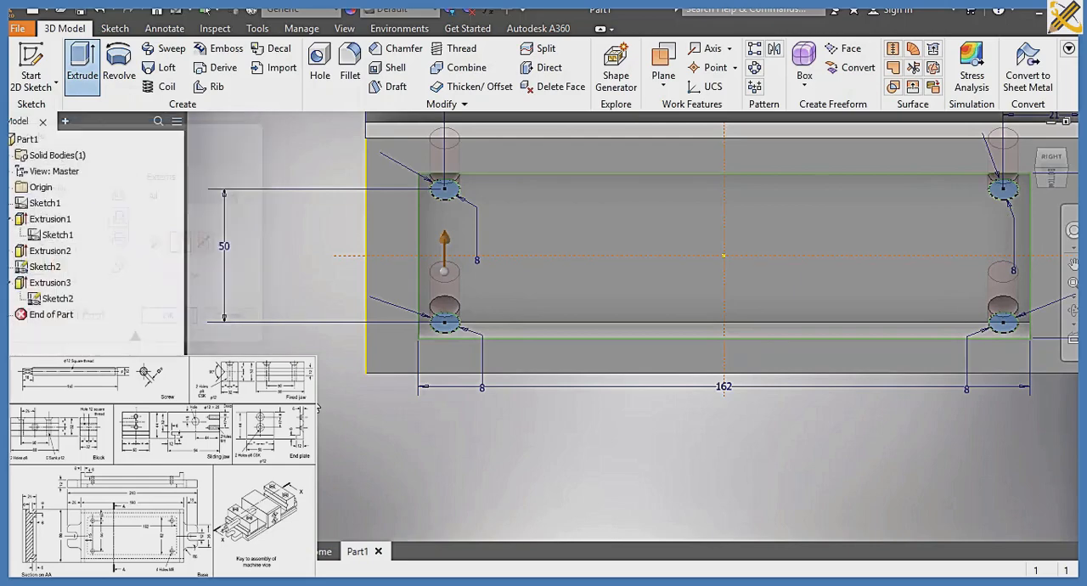
{"action": "right_click", "coordinate": [55, 299]}
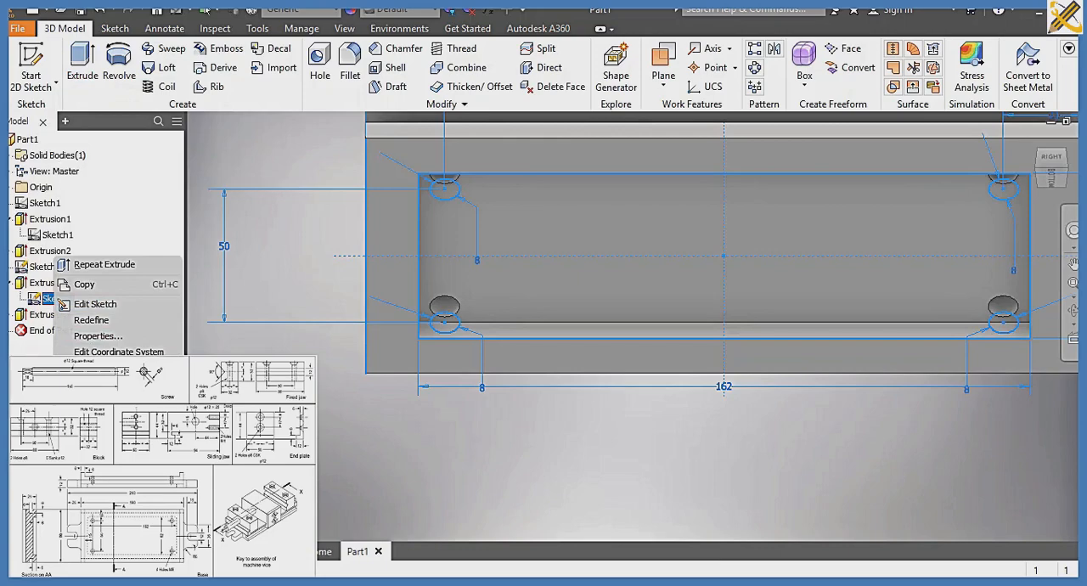
{"action": "left_click", "coordinate": [95, 411]}
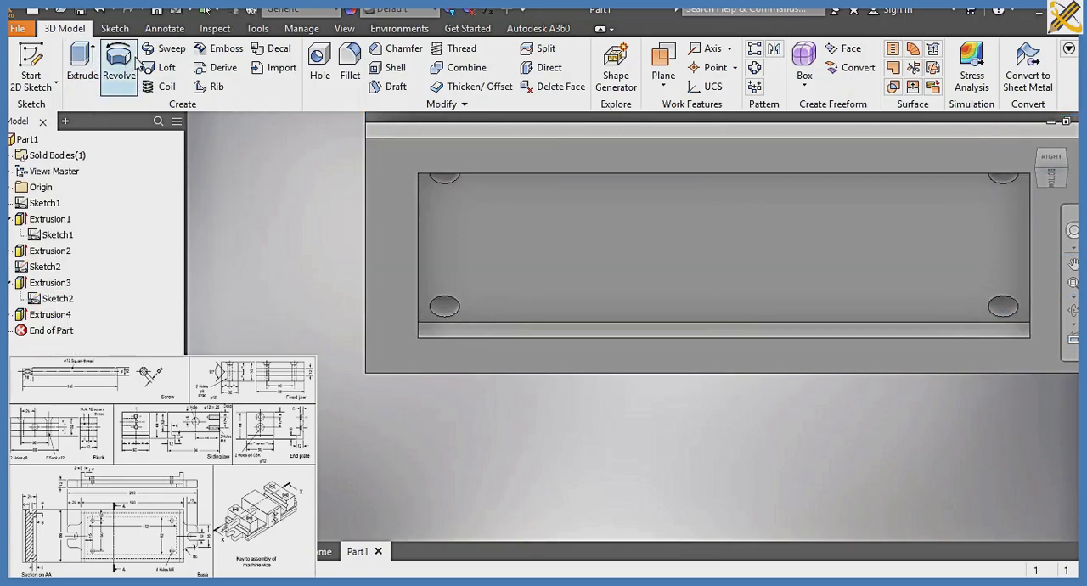
Fillet the four vertical corner edges of the pocket in the base's bottom face with a 6 mm radius
{"action": "left_click", "coordinate": [349, 66]}
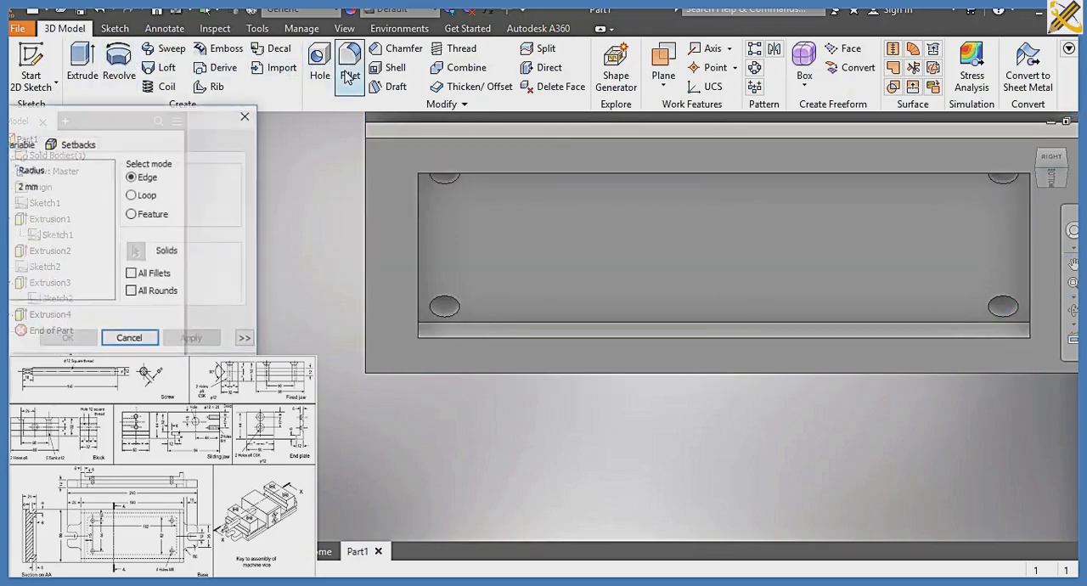
{"action": "left_click", "coordinate": [56, 186]}
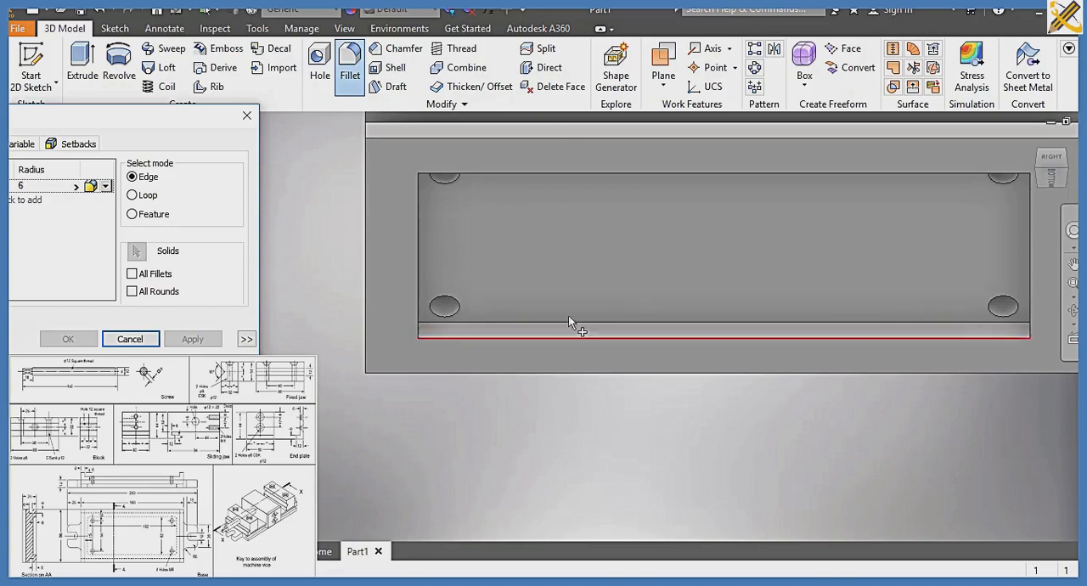
{"action": "left_click", "coordinate": [1064, 183]}
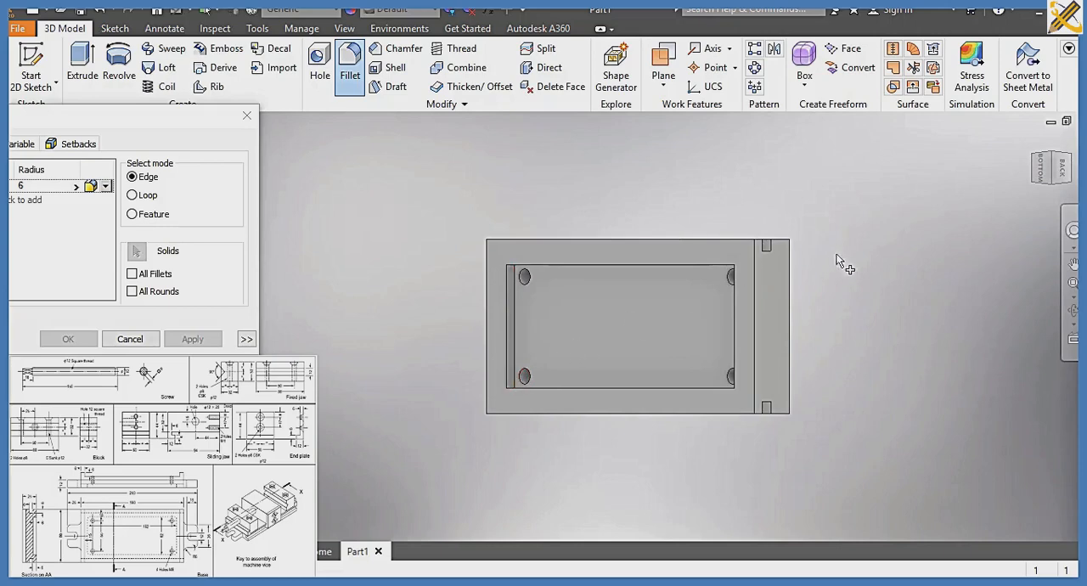
{"action": "left_click", "coordinate": [1045, 190]}
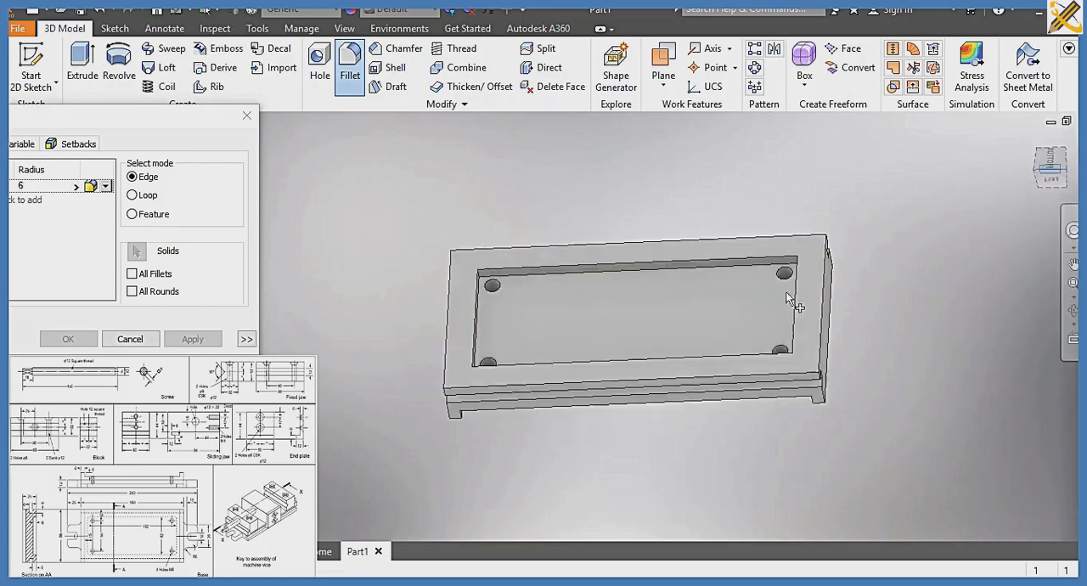
{"action": "left_click", "coordinate": [1038, 172]}
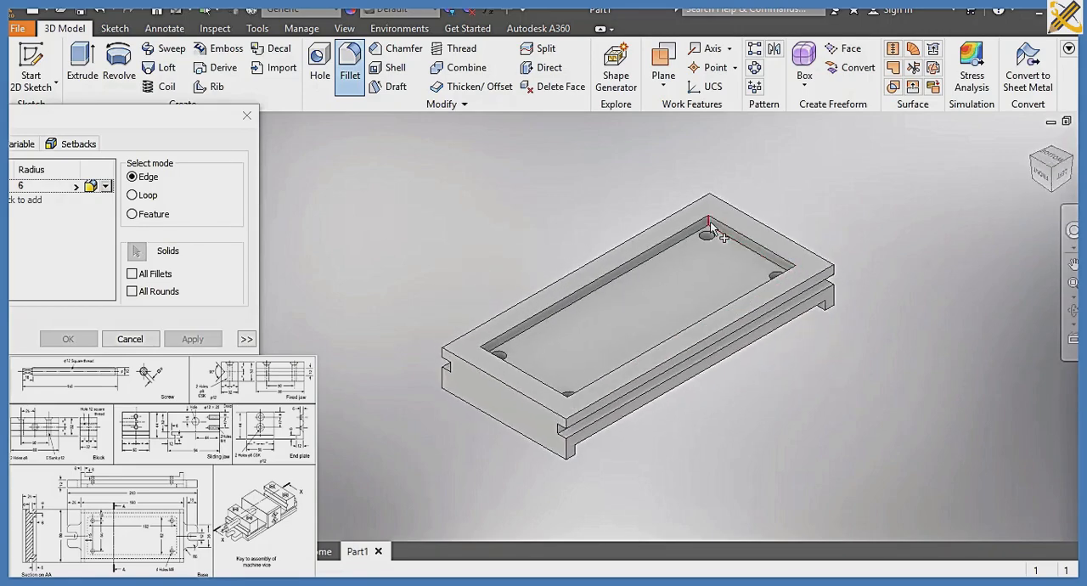
{"action": "left_click", "coordinate": [712, 225]}
{"action": "scroll", "coordinate": [718, 236], "scroll_direction": "down", "scroll_amount": 3}
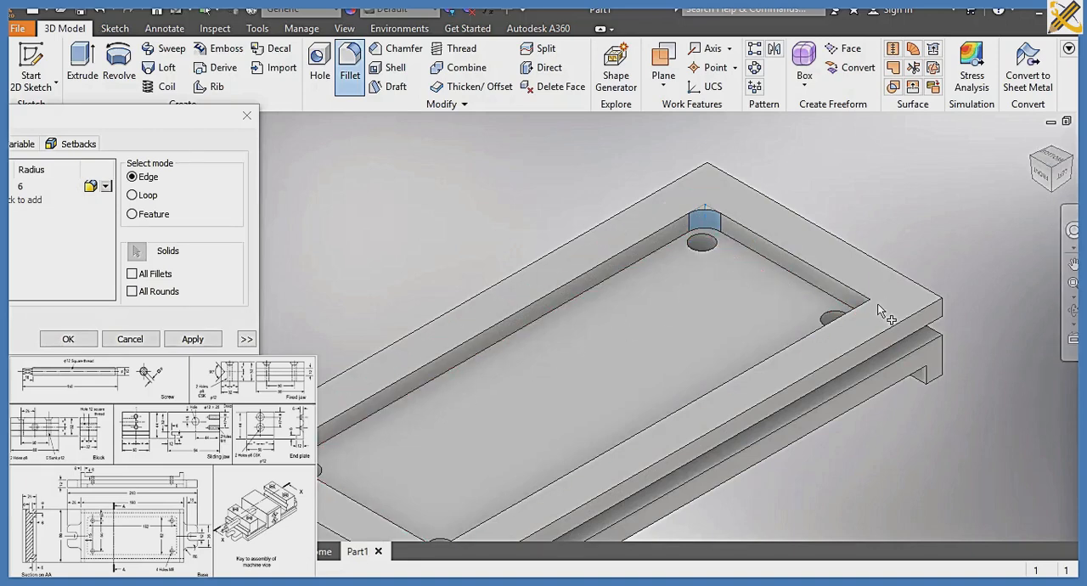
{"action": "left_click", "coordinate": [851, 306]}
{"action": "middle_click_drag", "start_coordinate": [859, 288], "coordinate": [888, 205]}
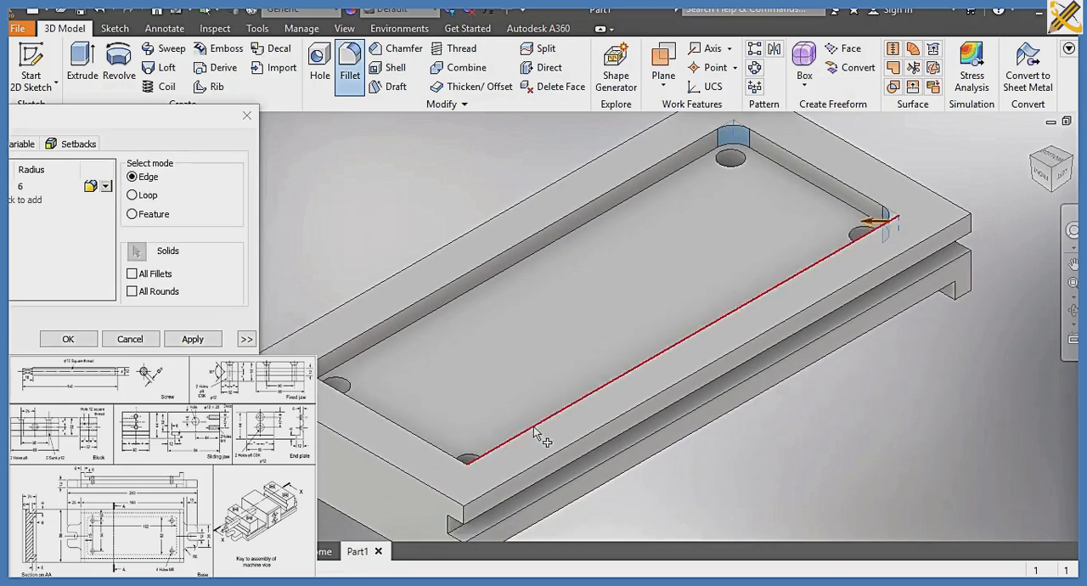
{"action": "left_click", "coordinate": [467, 472]}
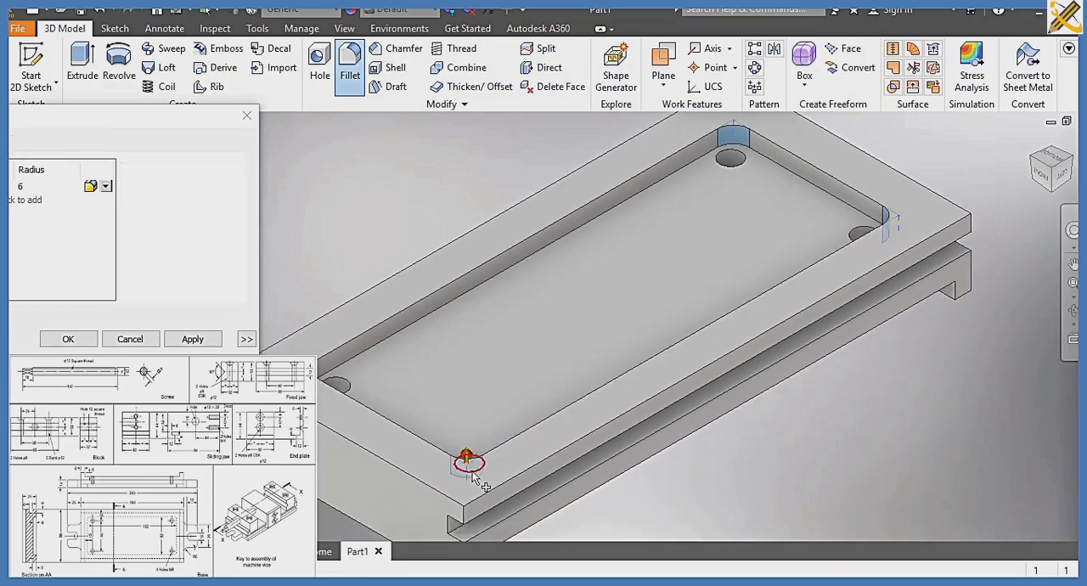
{"action": "left_click", "coordinate": [68, 339]}
{"action": "scroll", "coordinate": [529, 298], "scroll_direction": "down", "scroll_amount": 3}
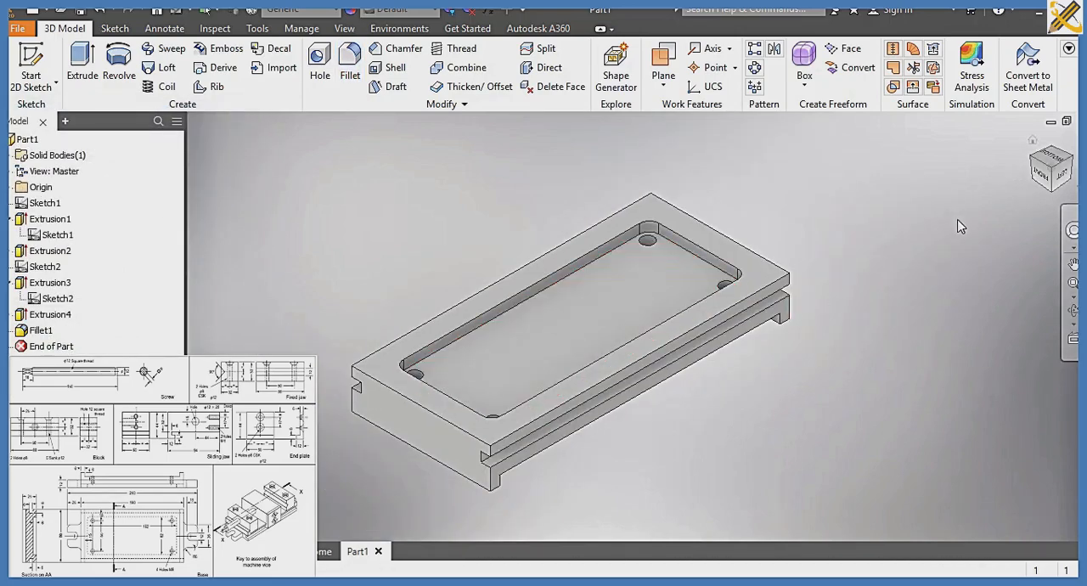
Turn the base over to its pocketed underside and start a new sketch on the flat rim around the pocket
{"action": "left_click", "coordinate": [1064, 180]}
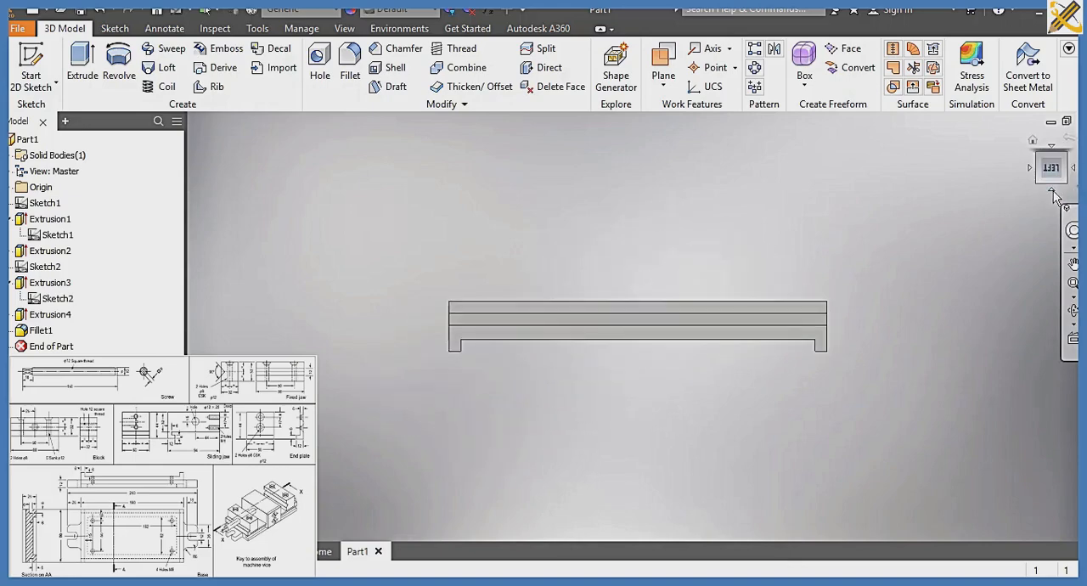
{"action": "left_click", "coordinate": [1053, 193]}
{"action": "left_click", "coordinate": [1053, 192]}
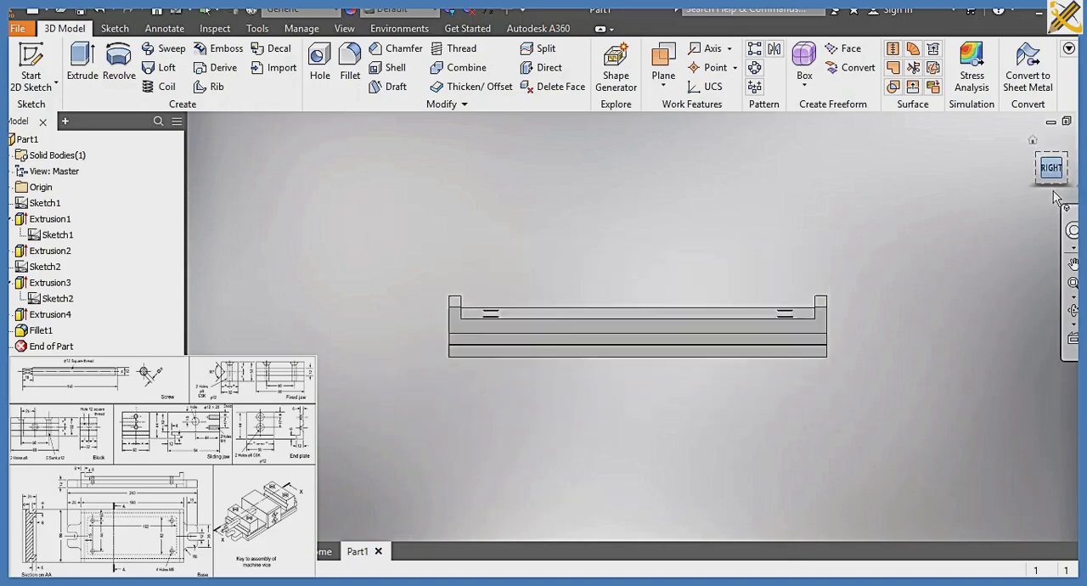
{"action": "left_click", "coordinate": [1040, 160]}
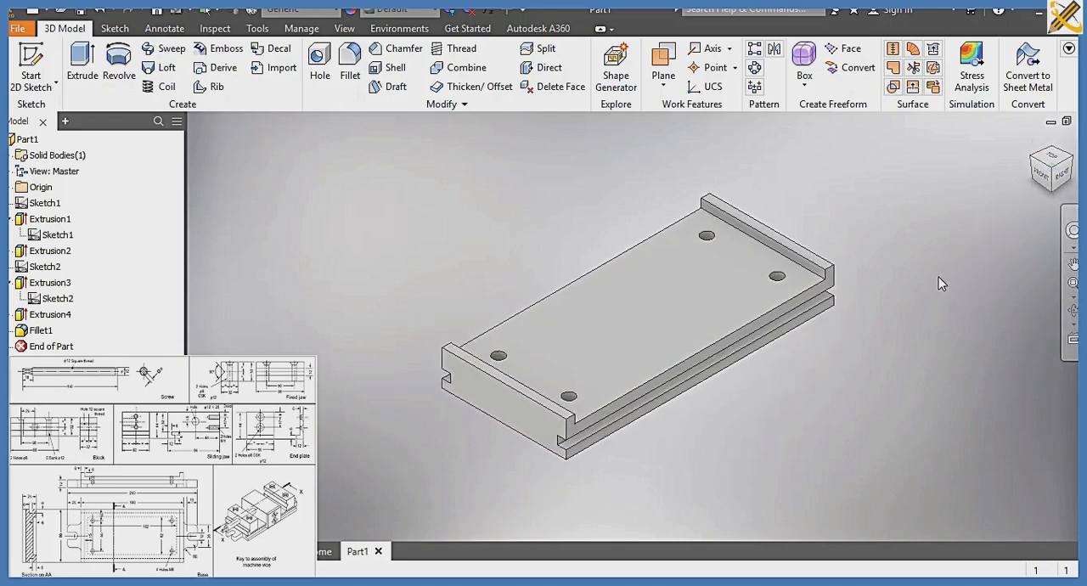
{"action": "left_click", "coordinate": [1065, 190]}
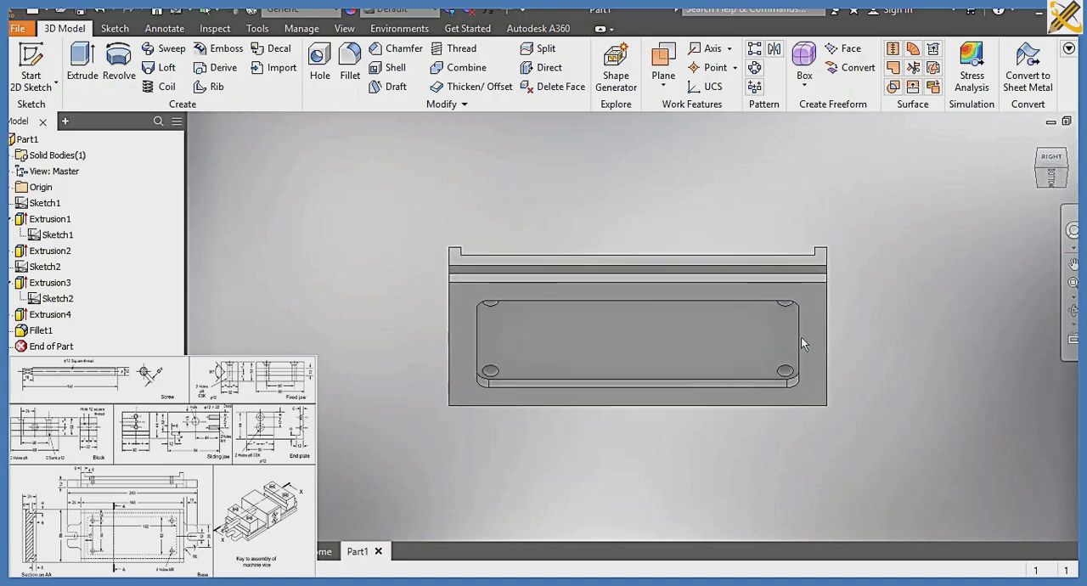
{"action": "left_click", "coordinate": [817, 329]}
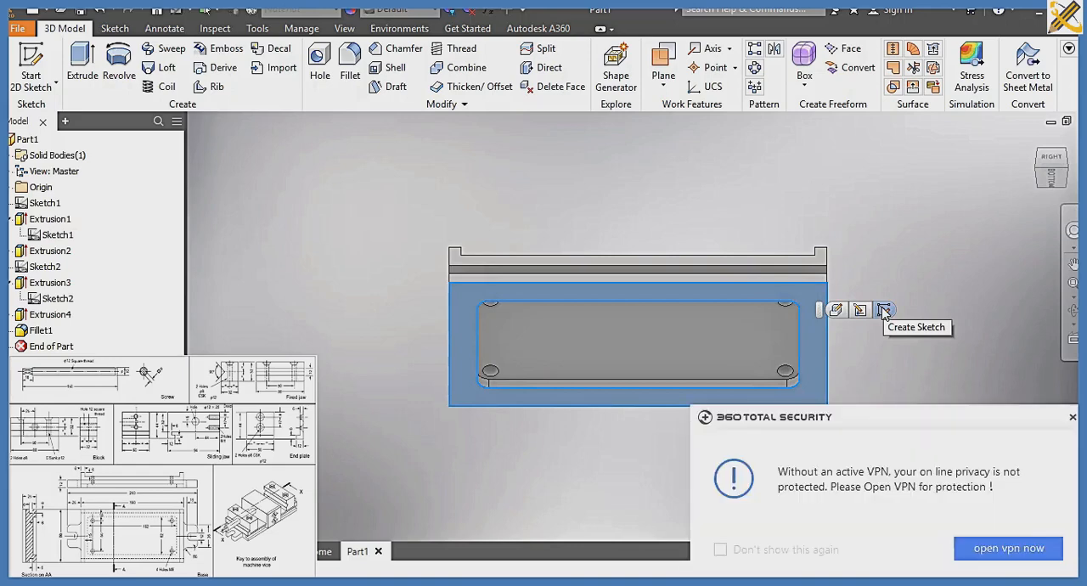
{"action": "left_click", "coordinate": [883, 310]}
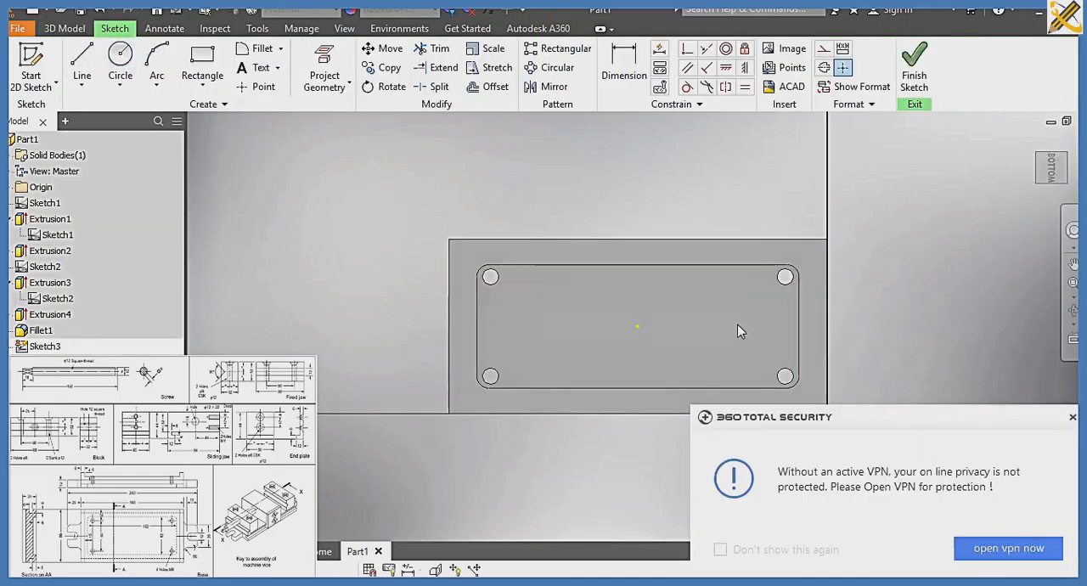
Draw a horizontal construction line about 225 mm long across the base, level with its centre and extending past both ends
{"action": "left_click", "coordinate": [82, 64]}
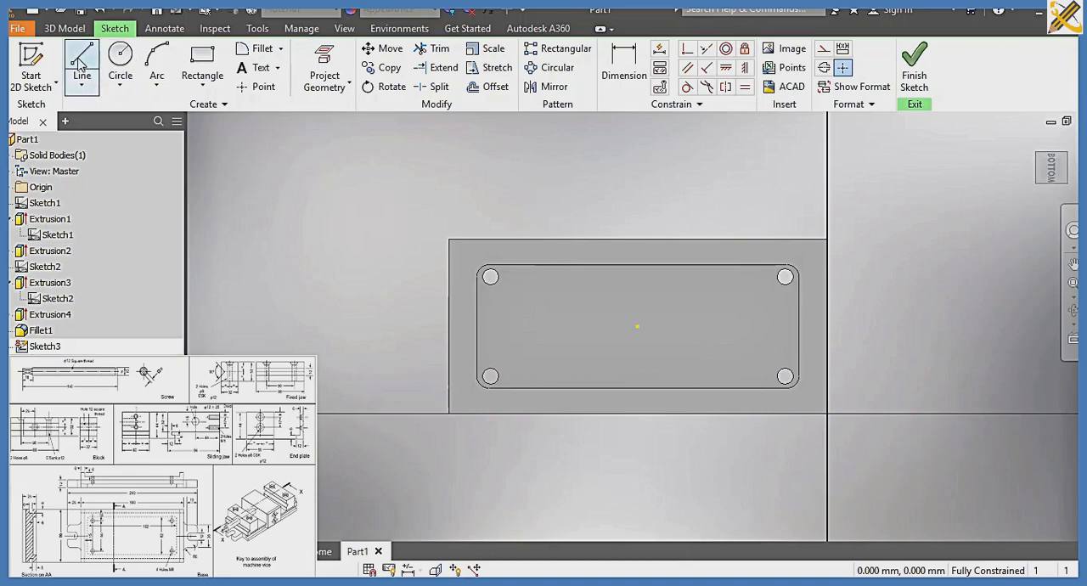
{"action": "left_click", "coordinate": [825, 48]}
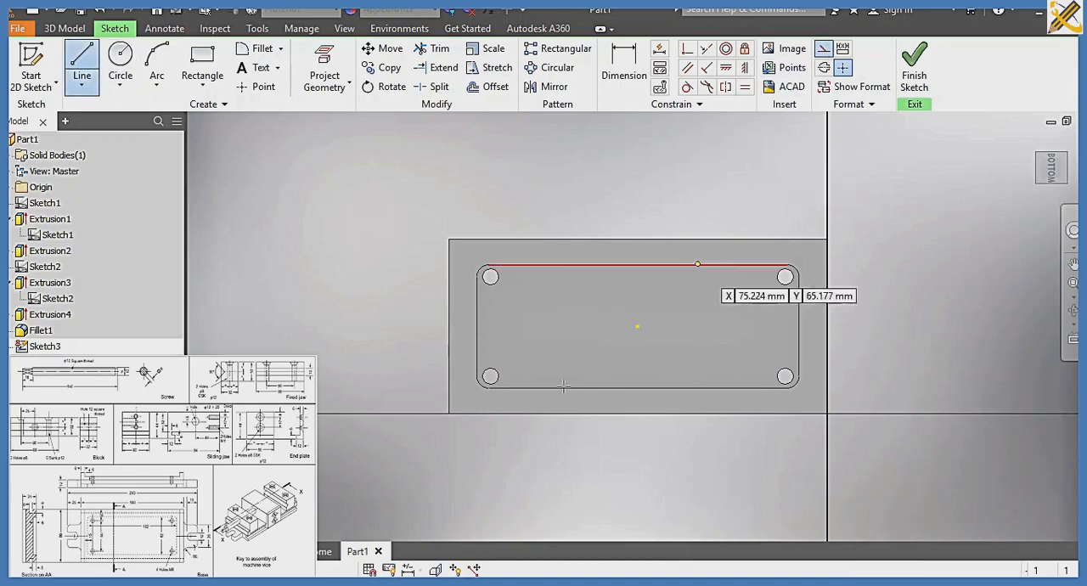
{"action": "left_click", "coordinate": [433, 325]}
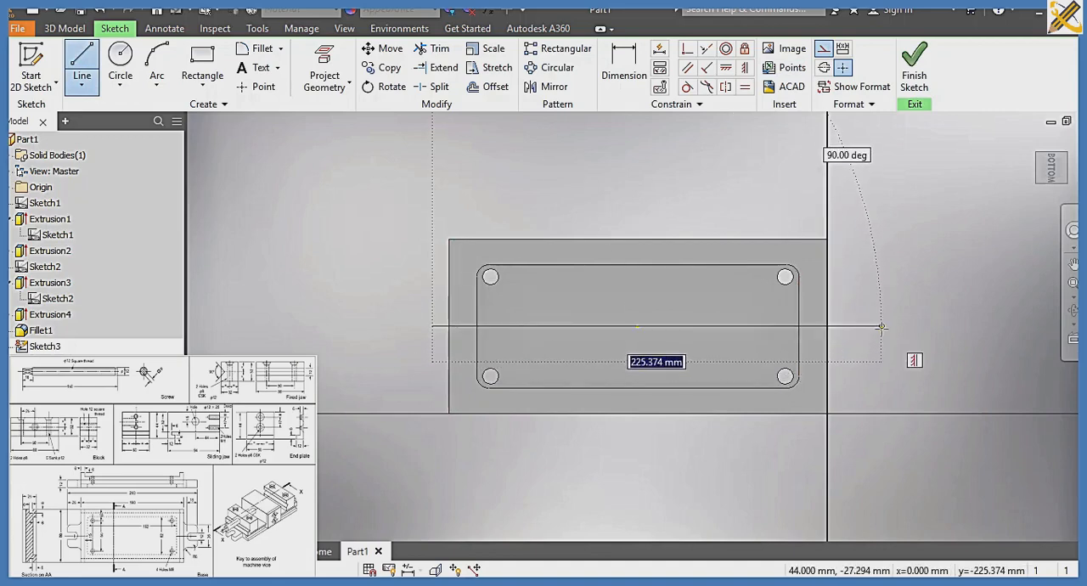
{"action": "left_click", "coordinate": [883, 324]}
{"action": "left_click", "coordinate": [826, 51]}
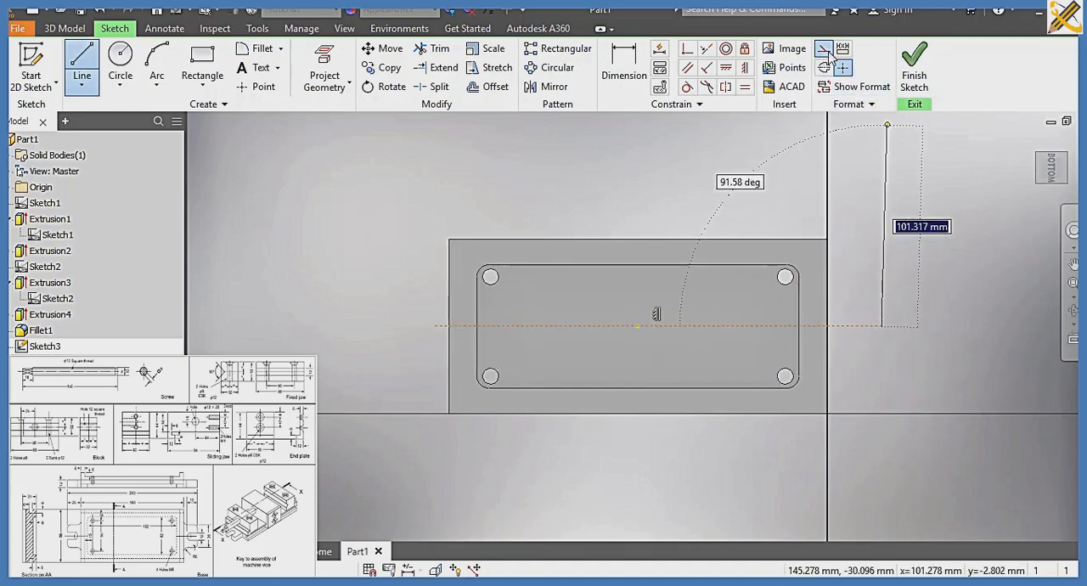
Draw a three-sided rectangular lug outline about 31 by 37 mm outward from the base's left end, straddling the construction line
{"action": "left_click", "coordinate": [83, 57]}
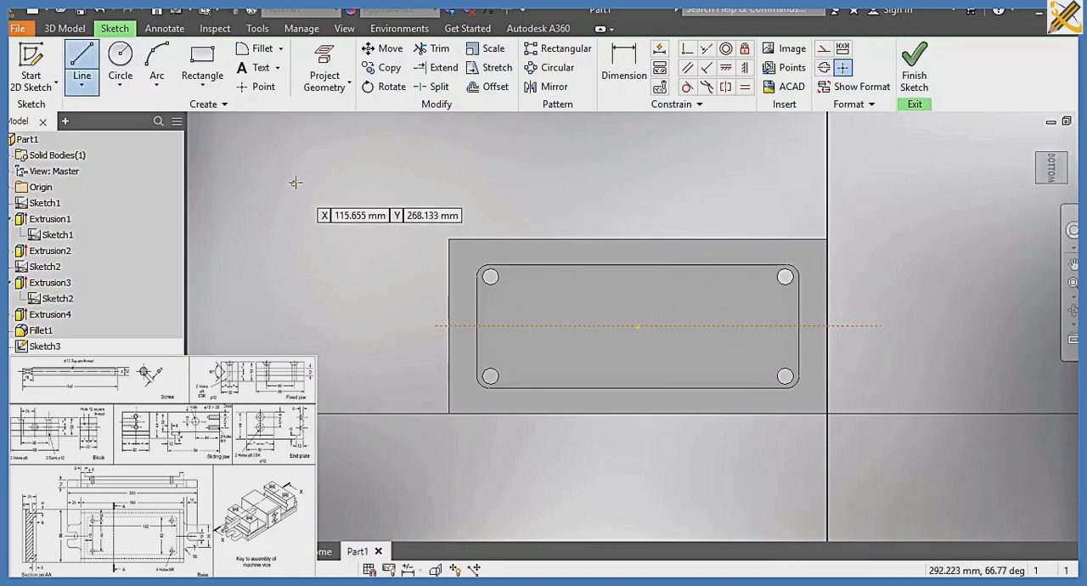
{"action": "left_click", "coordinate": [450, 290]}
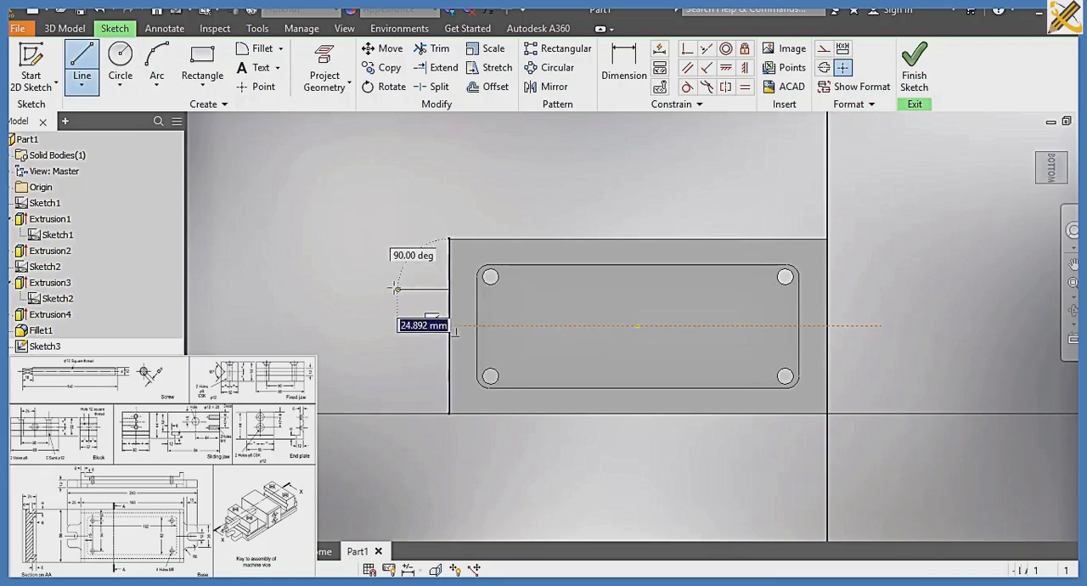
{"action": "left_click", "coordinate": [387, 289]}
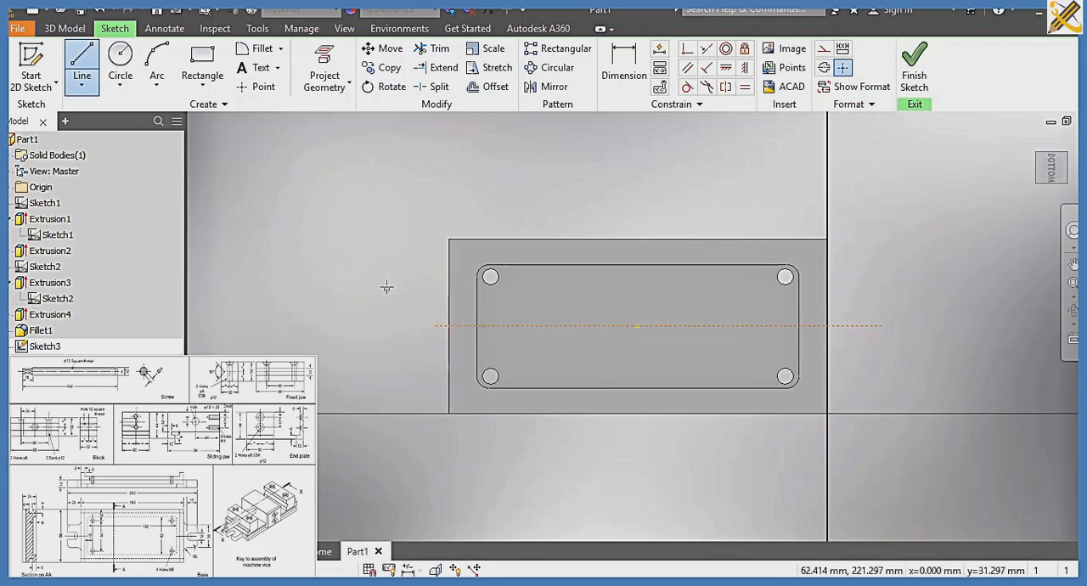
{"action": "left_click", "coordinate": [385, 364]}
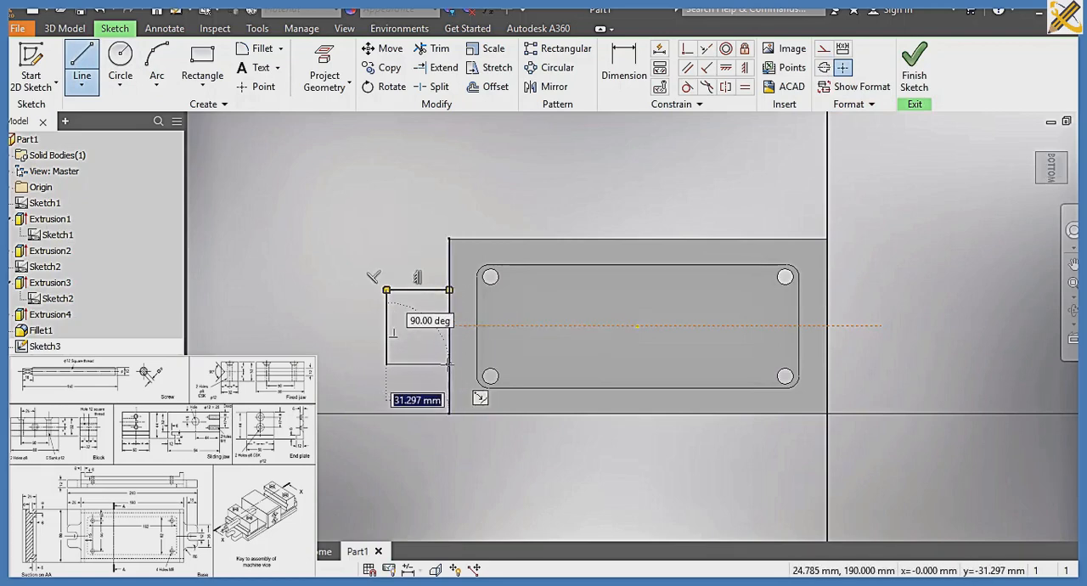
{"action": "left_click", "coordinate": [449, 365]}
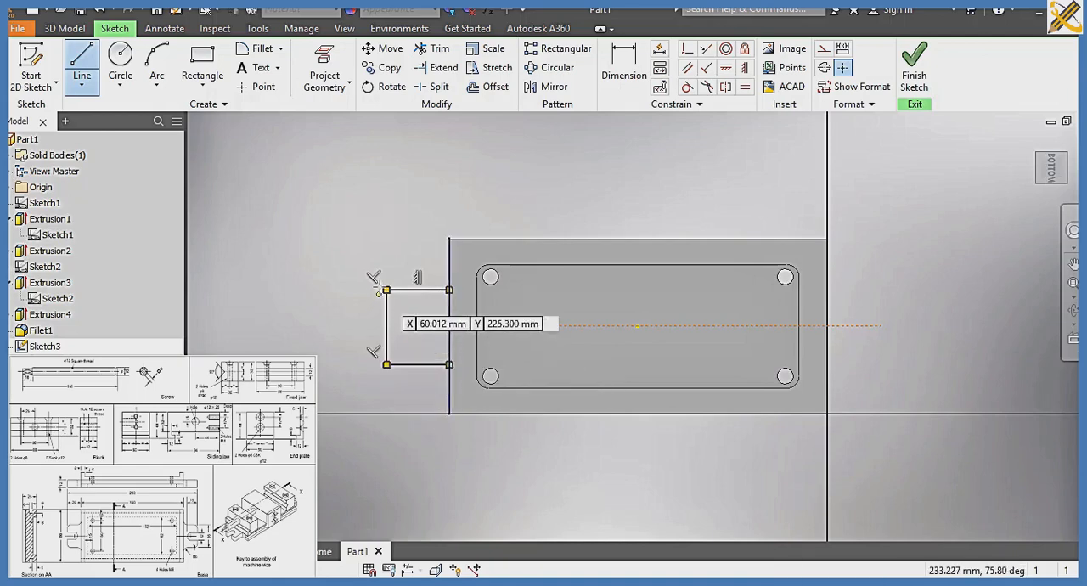
Dimension the lug outline's projection from the base's left end and set it to 25 mm
{"action": "left_click", "coordinate": [623, 81]}
{"action": "left_click", "coordinate": [418, 290]}
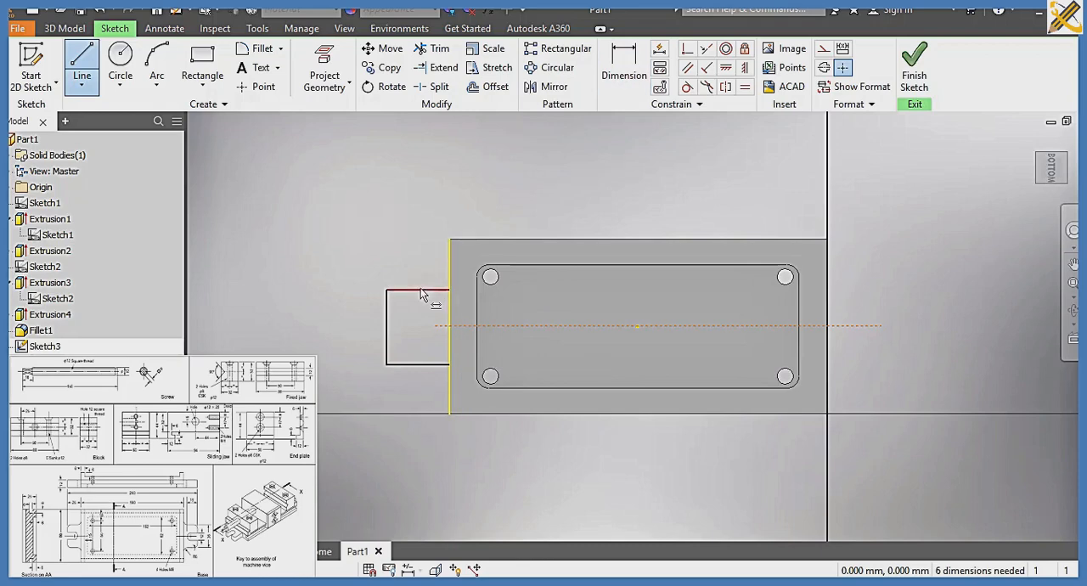
{"action": "left_click", "coordinate": [425, 217]}
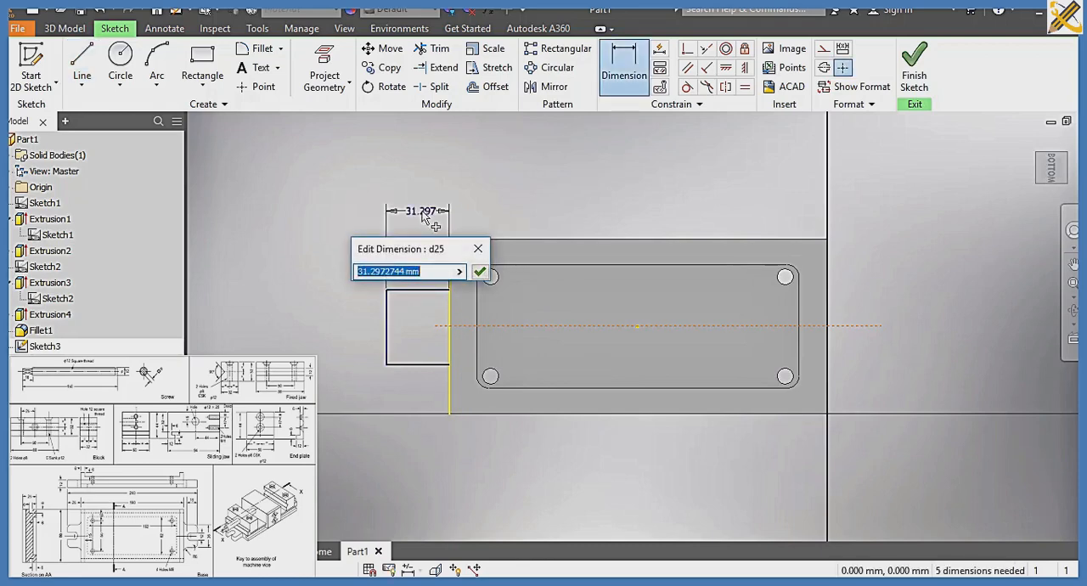
{"action": "type", "text": "25"}
{"action": "key", "text": "Return"}
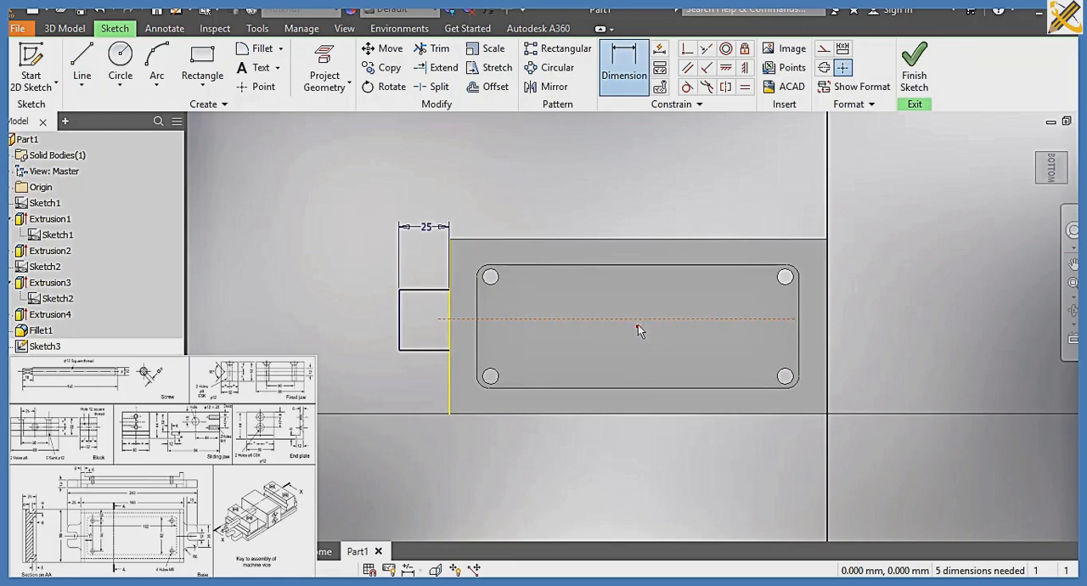
Constrain the horizontal construction line to be coincident with the centre point of the base face
{"action": "left_click", "coordinate": [690, 51]}
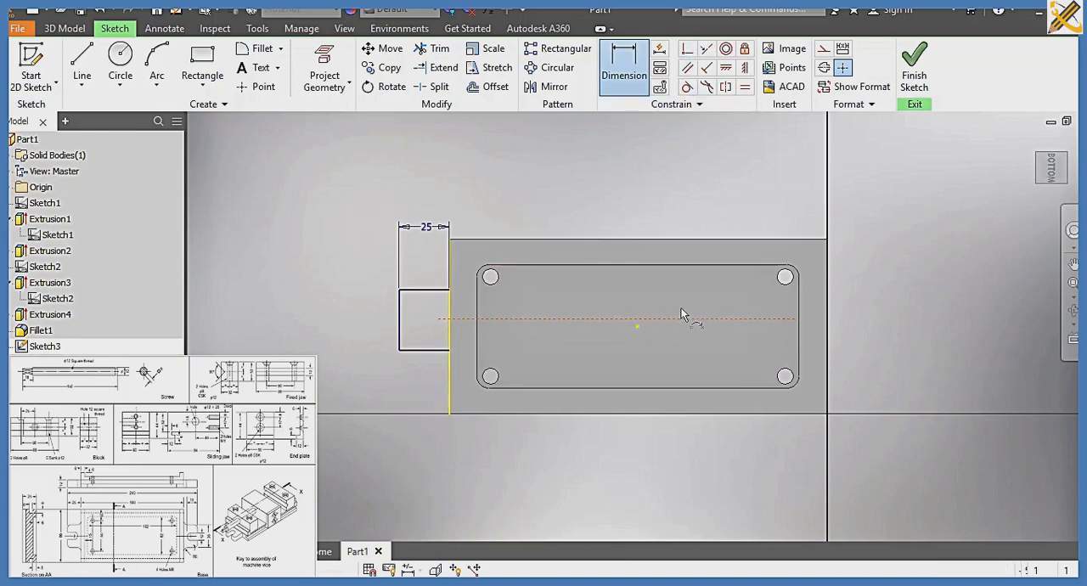
{"action": "left_click", "coordinate": [637, 324]}
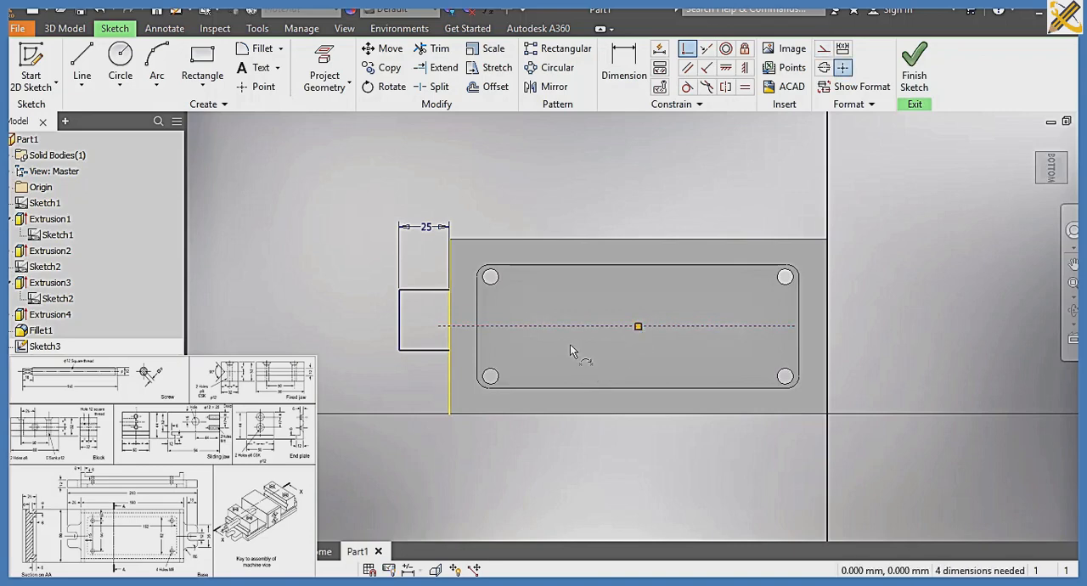
{"action": "left_click", "coordinate": [626, 70]}
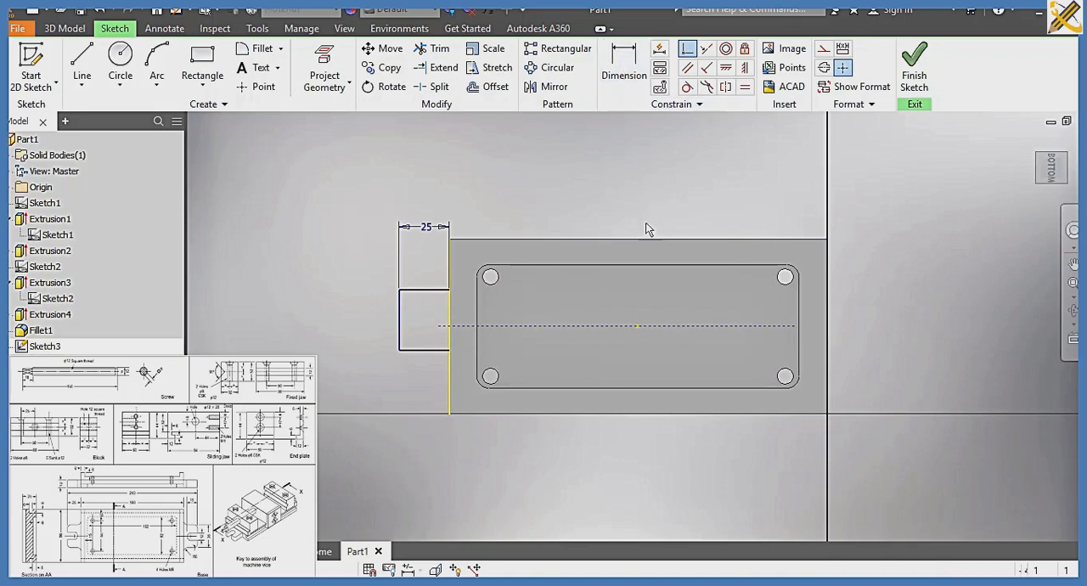
{"action": "left_click", "coordinate": [648, 326]}
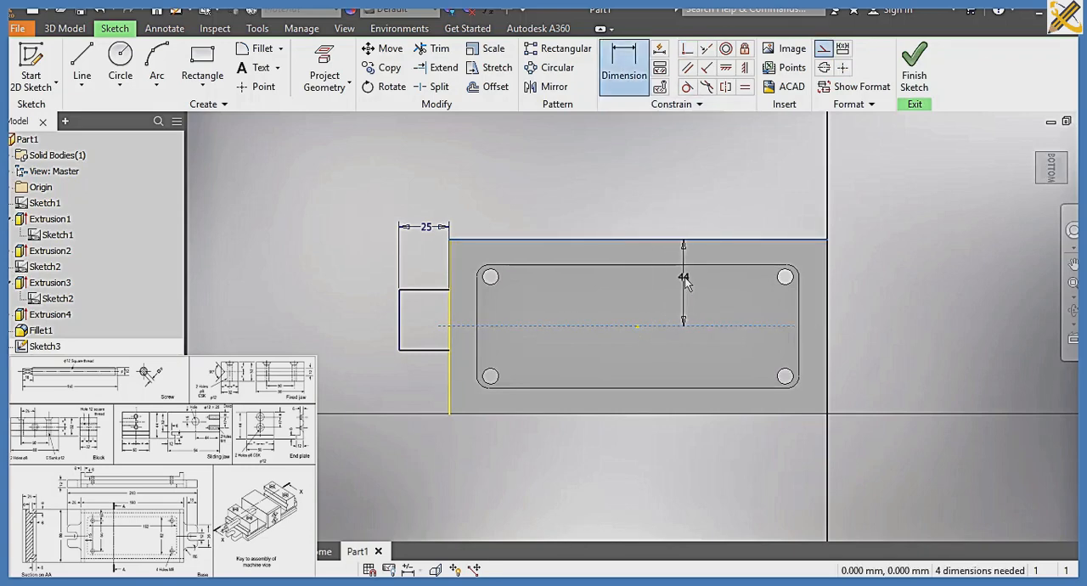
{"action": "key", "text": "Escape"}
{"action": "key", "text": "Escape"}
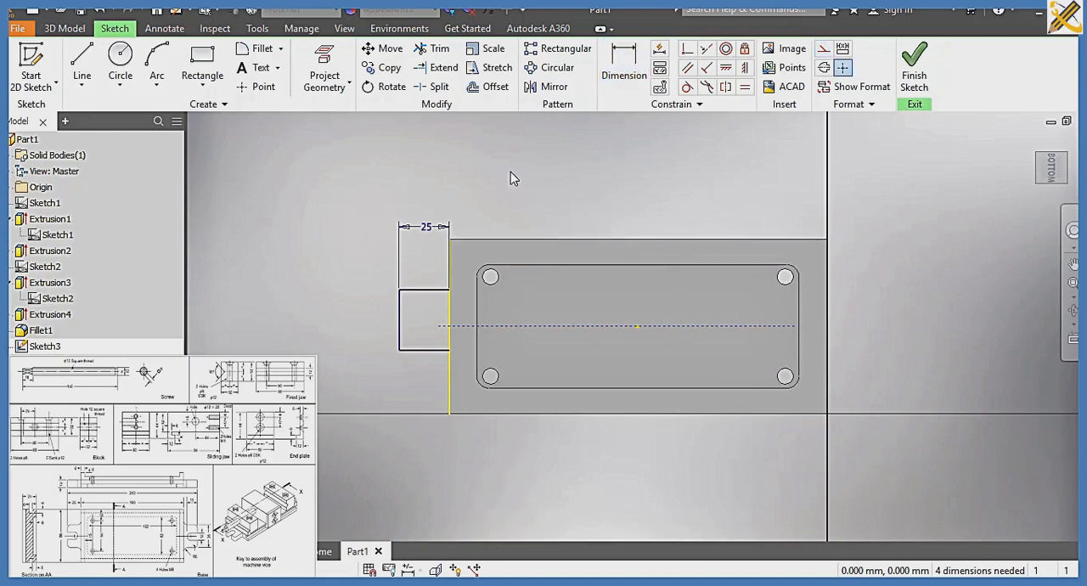
Dimension the outer vertical edge of the lug outline and set its length to 36 mm
{"action": "left_click", "coordinate": [624, 64]}
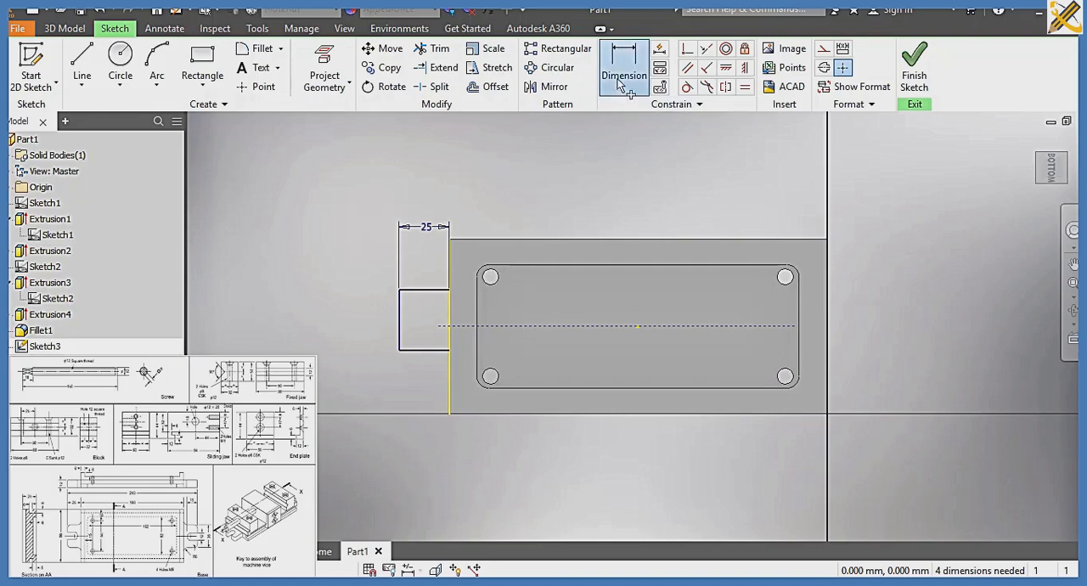
{"action": "left_click", "coordinate": [402, 324]}
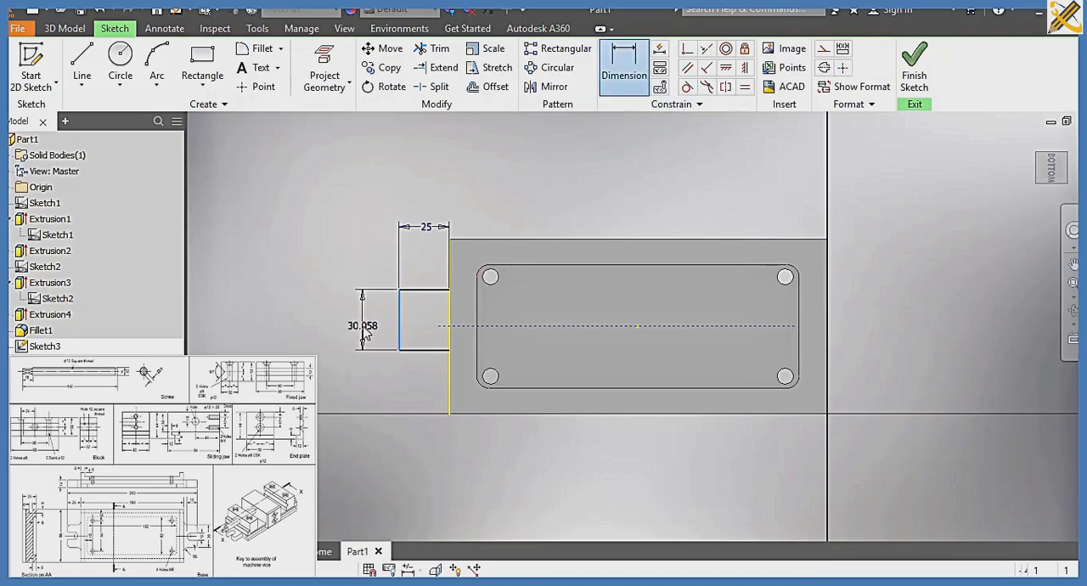
{"action": "left_click", "coordinate": [364, 325]}
{"action": "type", "text": "36"}
{"action": "key", "text": "Return"}
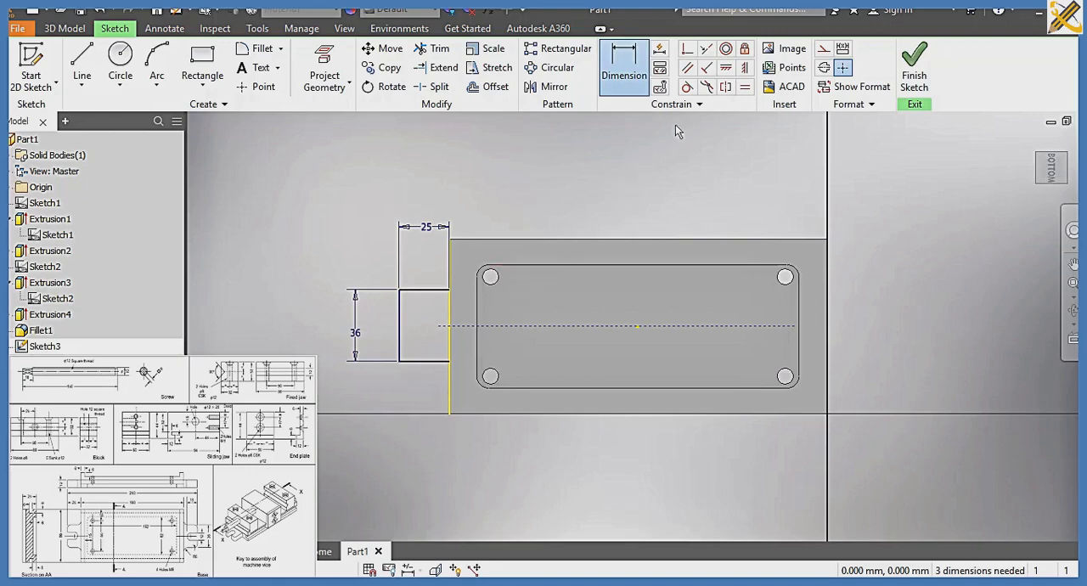
Constrain the upper and lower edges of the lug outline to be symmetric about the horizontal construction line
{"action": "left_click", "coordinate": [726, 86]}
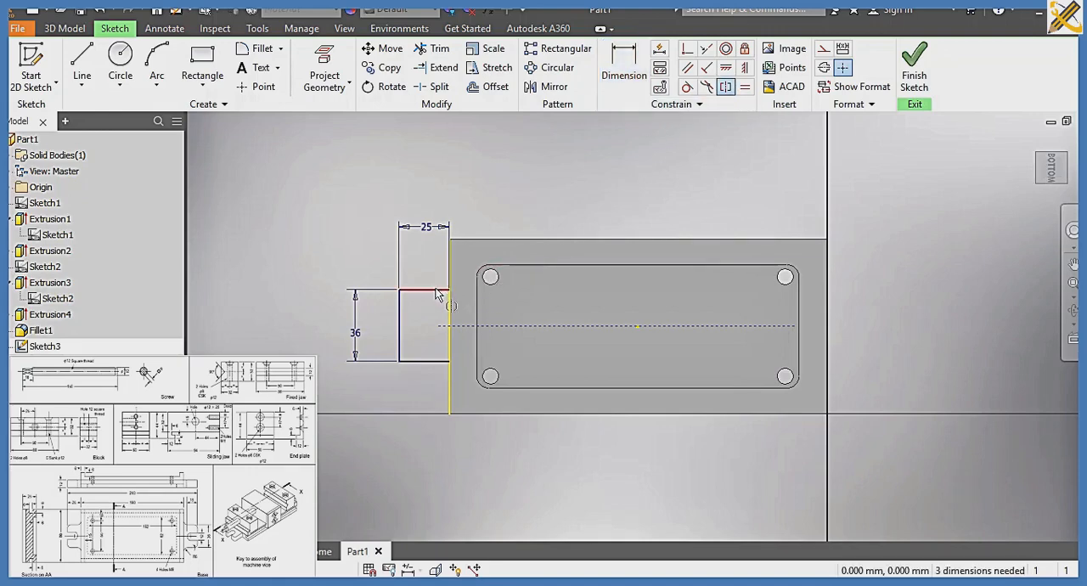
{"action": "left_click", "coordinate": [430, 290]}
{"action": "left_click", "coordinate": [420, 362]}
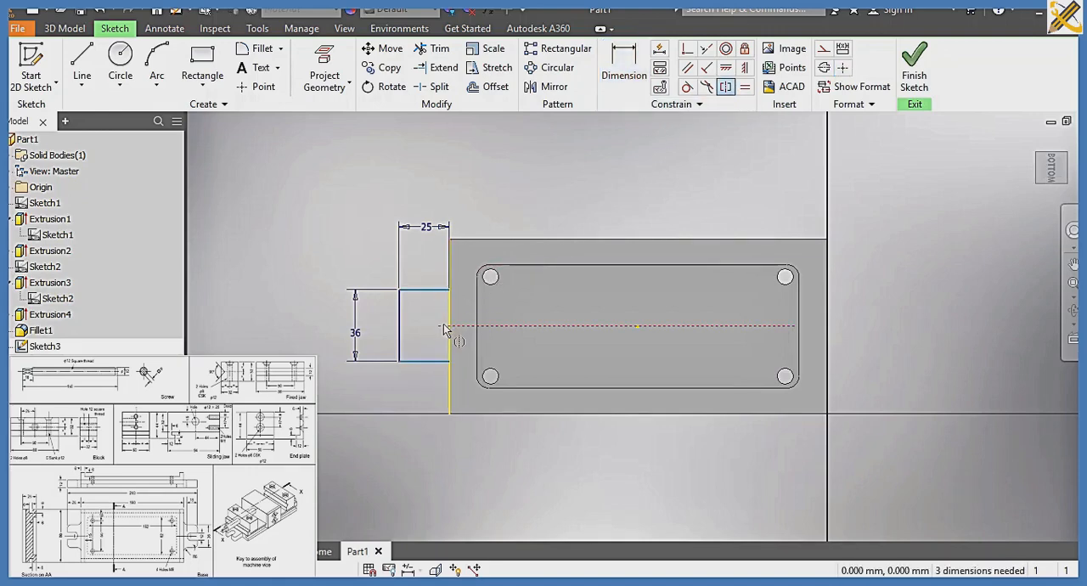
{"action": "left_click", "coordinate": [443, 326]}
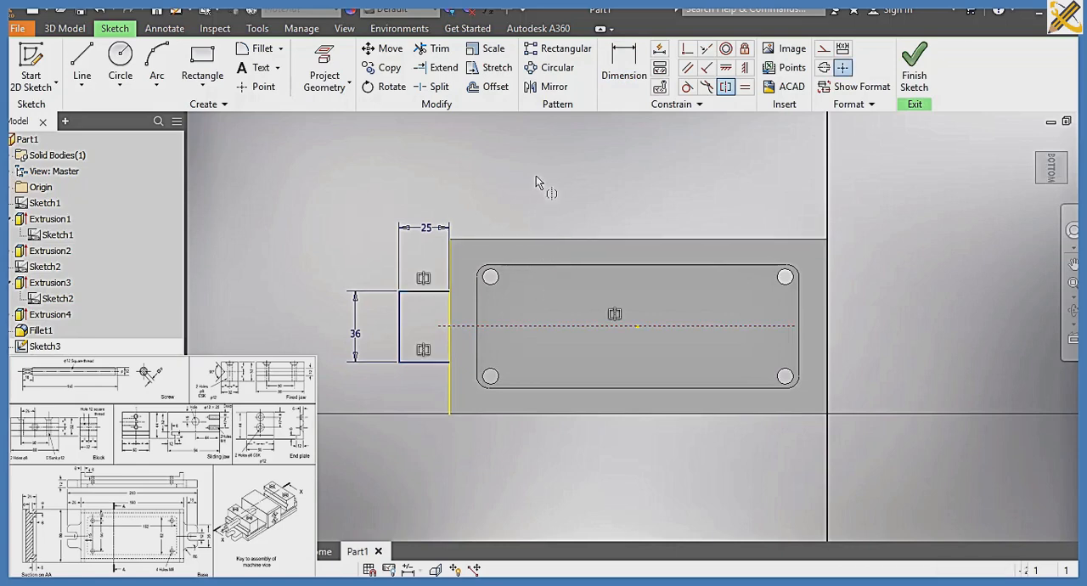
{"action": "key", "text": "Escape"}
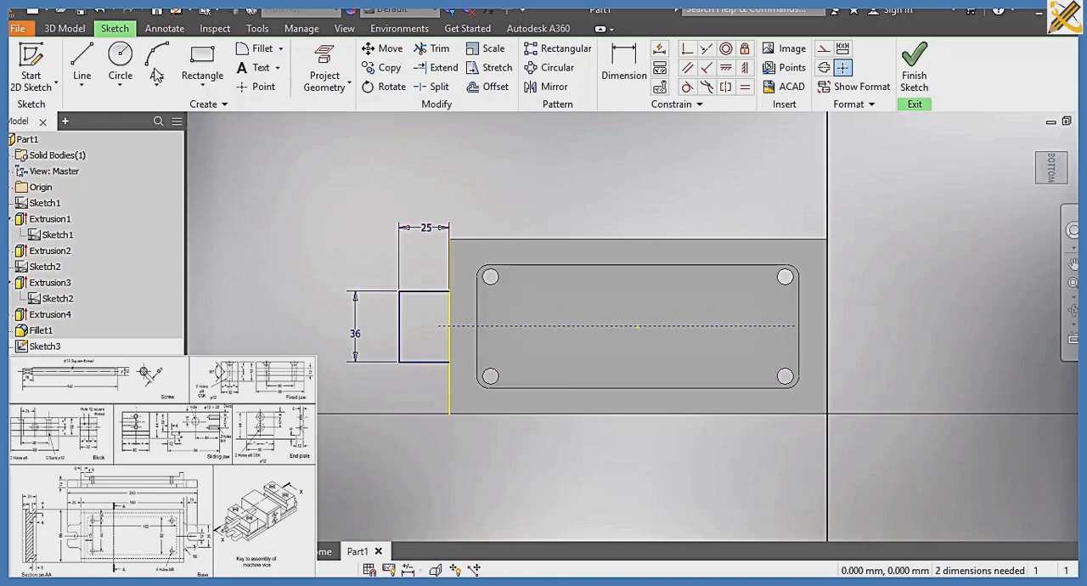
Draw a 12 mm diameter circle inside the lug outline, centred in line with the horizontal construction line
{"action": "left_click", "coordinate": [120, 59]}
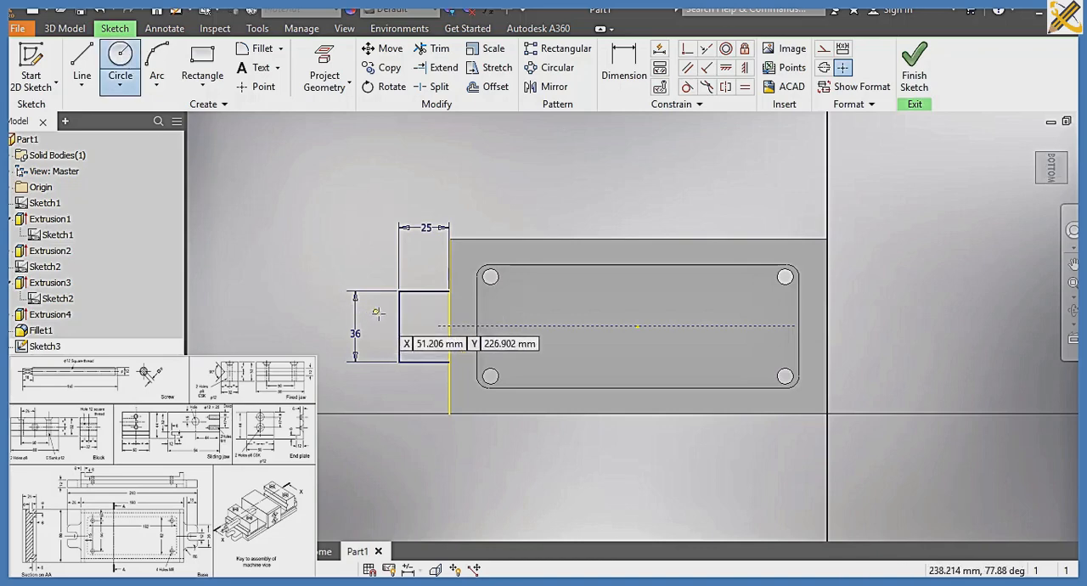
{"action": "left_click", "coordinate": [423, 327]}
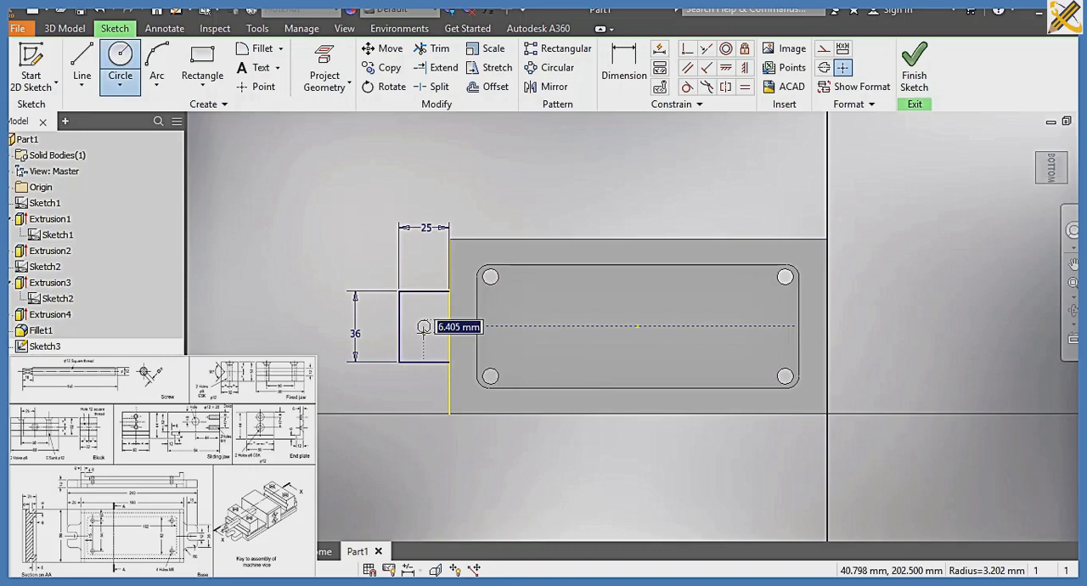
{"action": "type", "text": "12"}
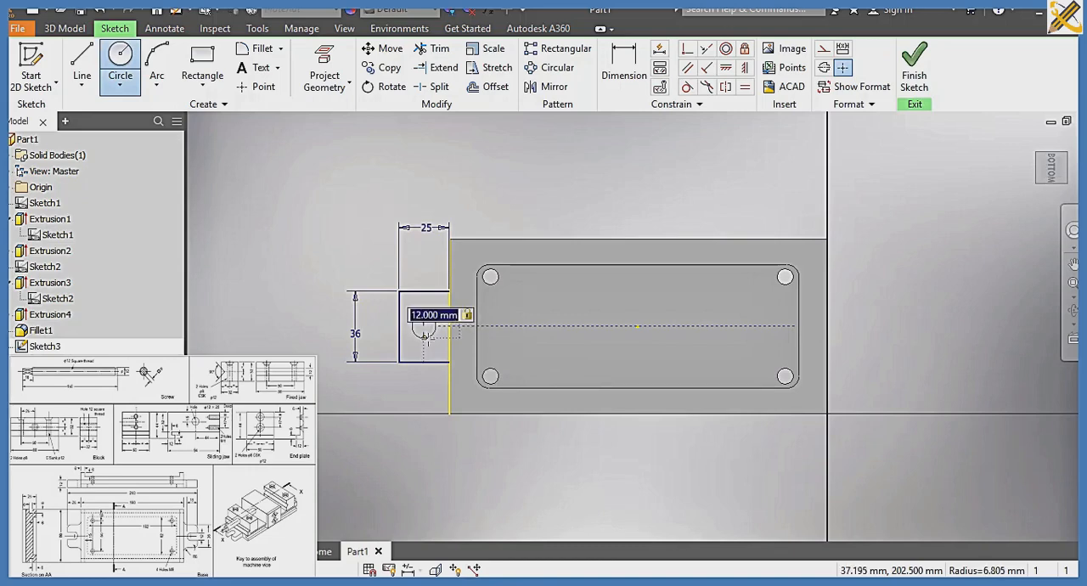
{"action": "key", "text": "Return"}
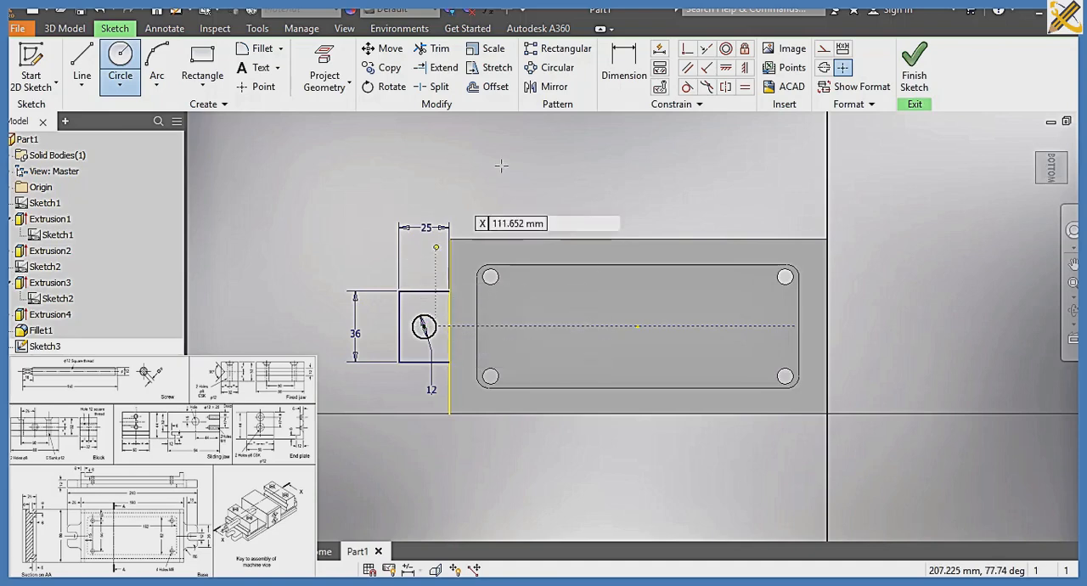
Dimension the circle's centre from the lug's outer vertical edge and set the distance to 12 mm
{"action": "left_click", "coordinate": [615, 58]}
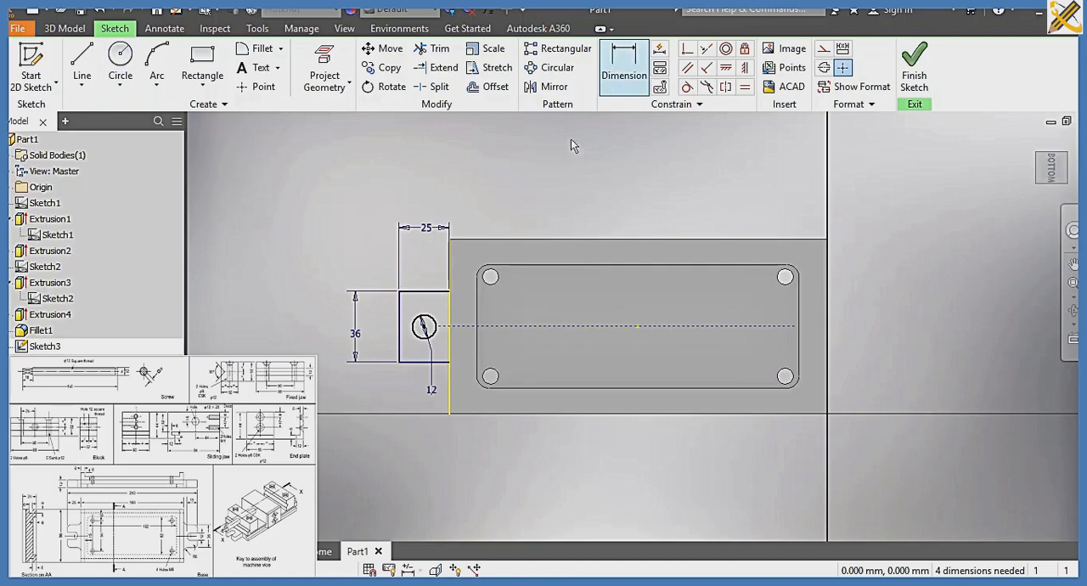
{"action": "left_click", "coordinate": [400, 321]}
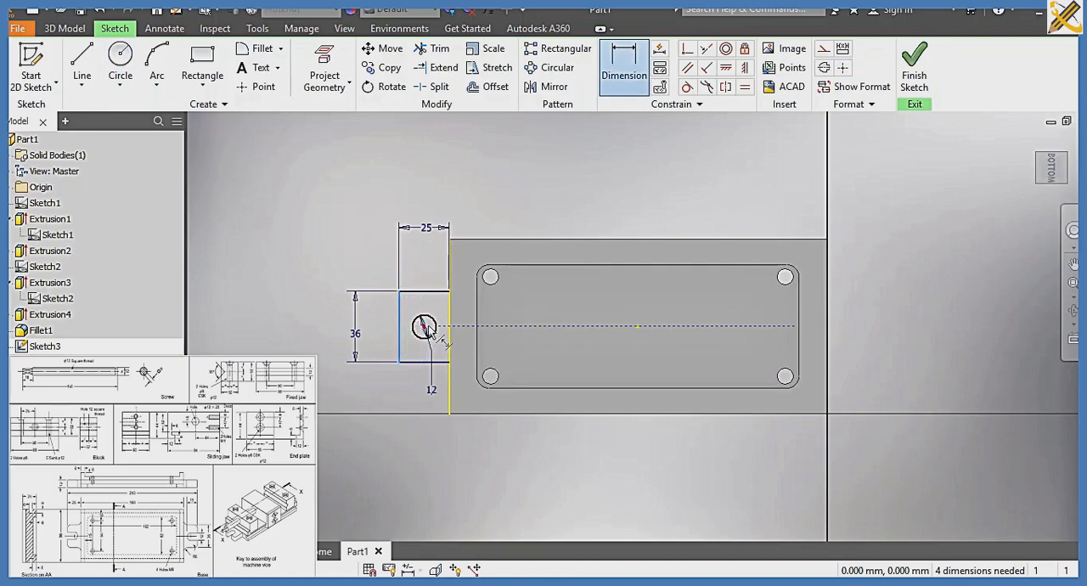
{"action": "left_click", "coordinate": [432, 331]}
{"action": "left_click", "coordinate": [424, 326]}
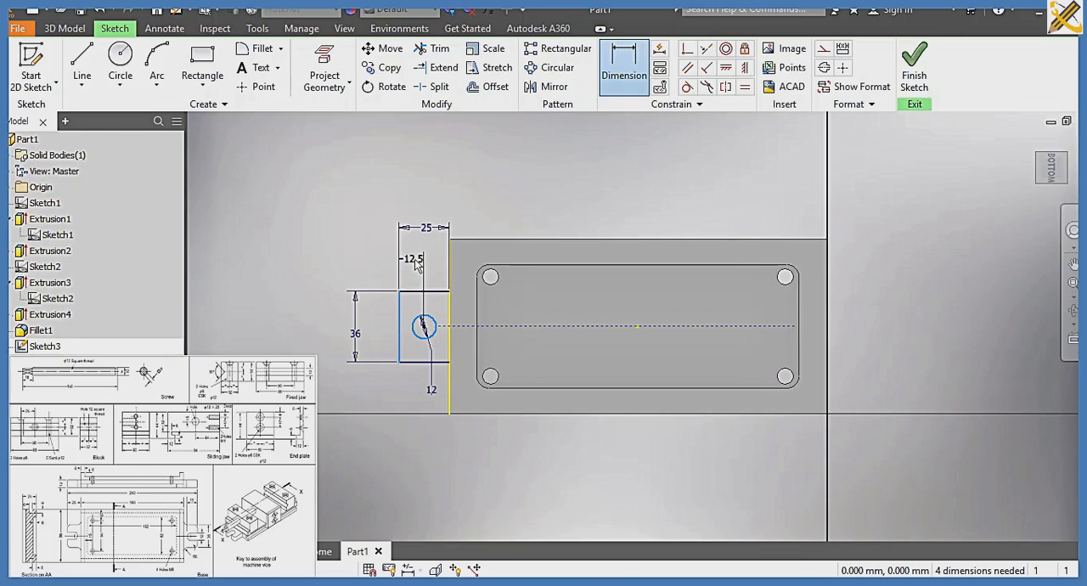
{"action": "left_click", "coordinate": [416, 265]}
{"action": "type", "text": "12"}
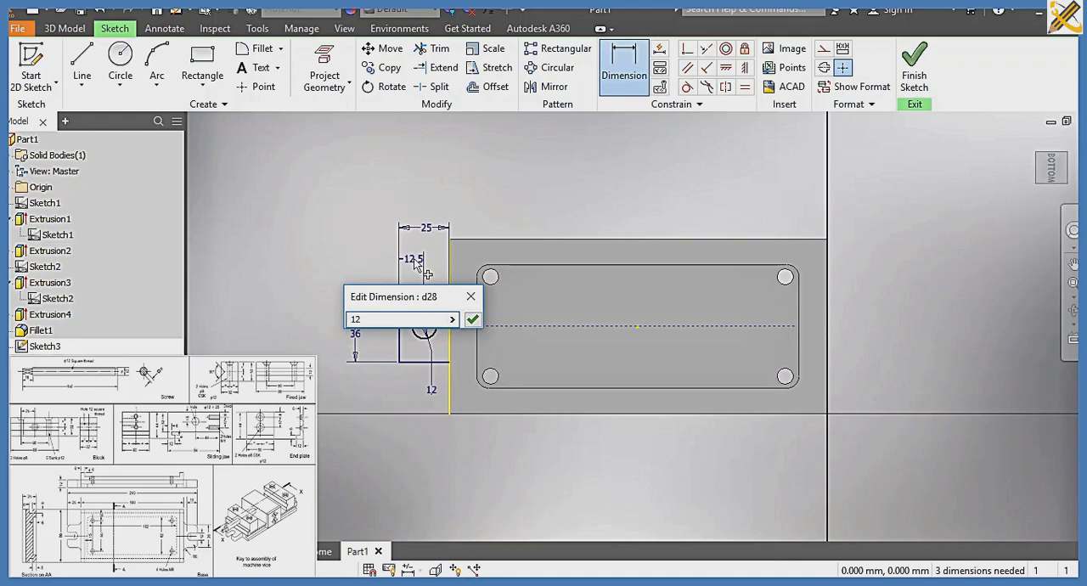
{"action": "key", "text": "Return"}
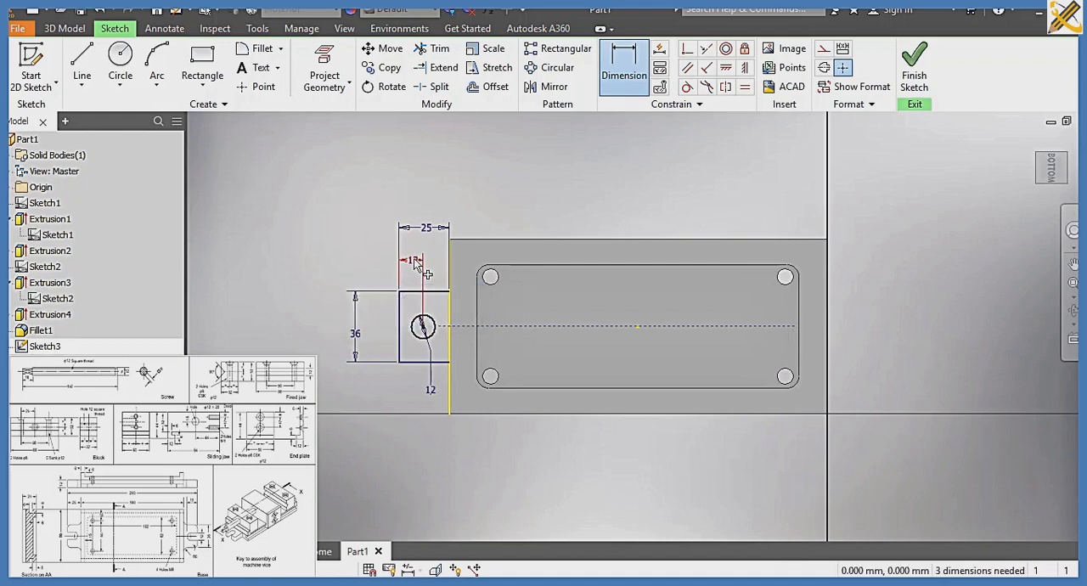
Draw two horizontal lines joining the circle to the lug's outer edge and trim the geometry between them to form an open slot
{"action": "left_click", "coordinate": [80, 60]}
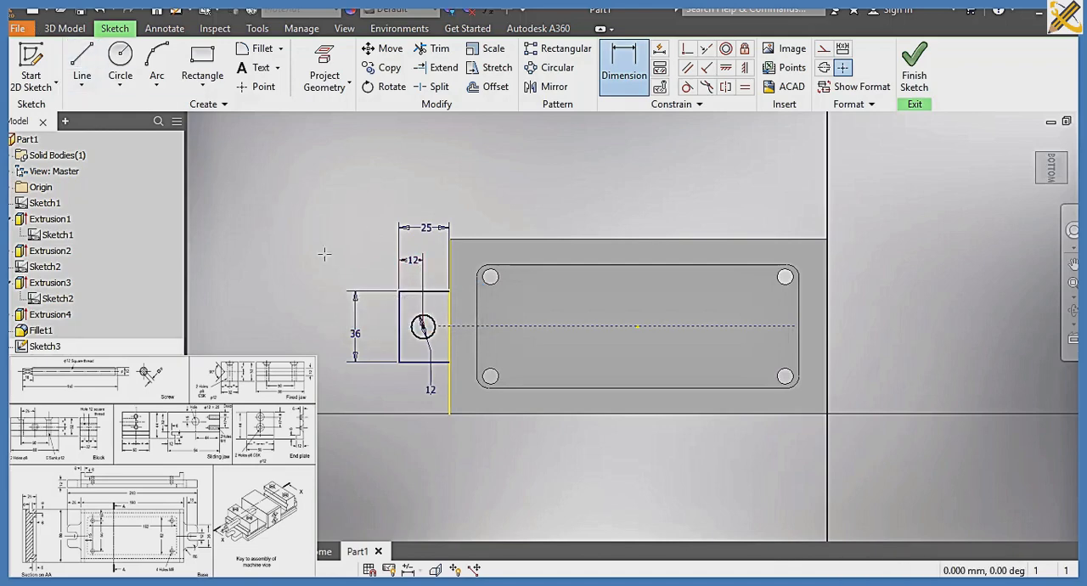
{"action": "key", "text": "l"}
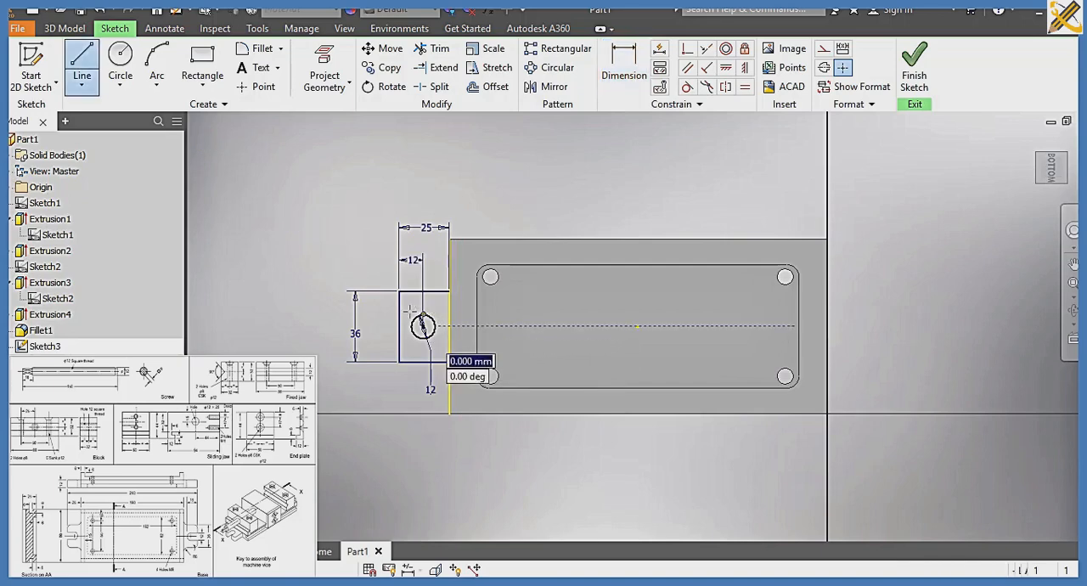
{"action": "left_click", "coordinate": [400, 315]}
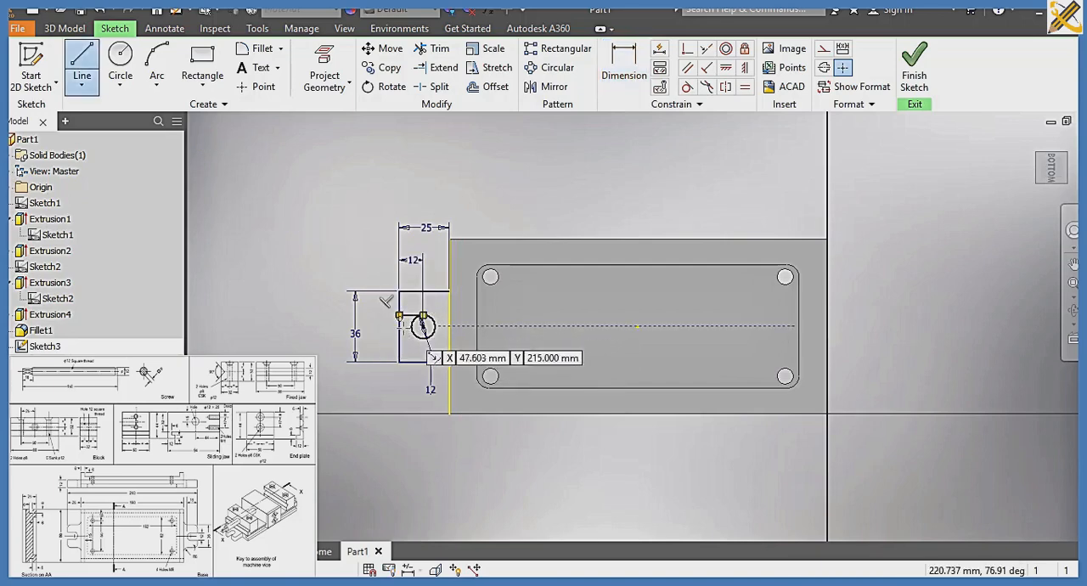
{"action": "left_click", "coordinate": [423, 339]}
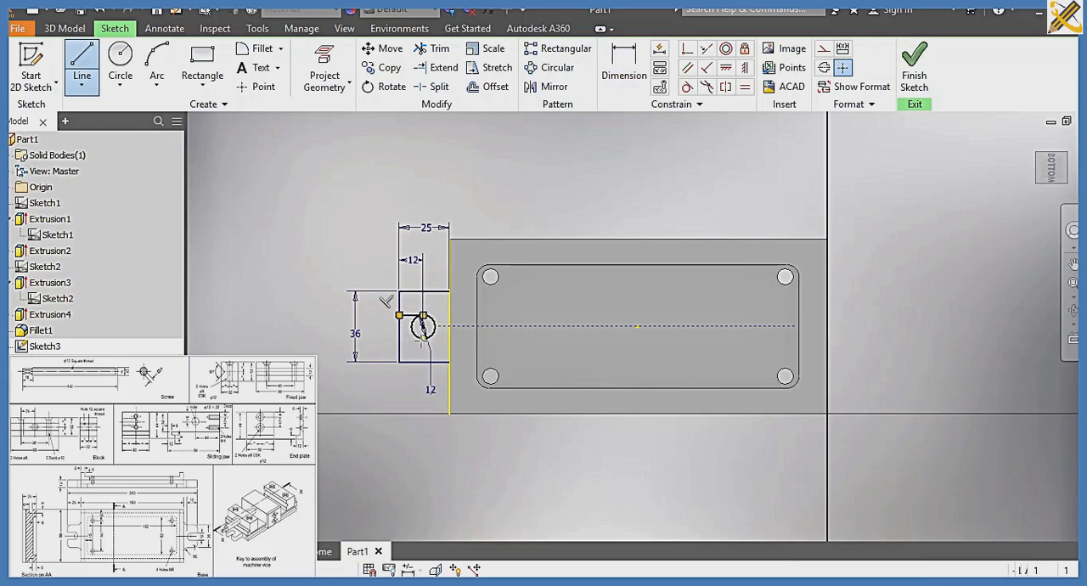
{"action": "left_click", "coordinate": [399, 339]}
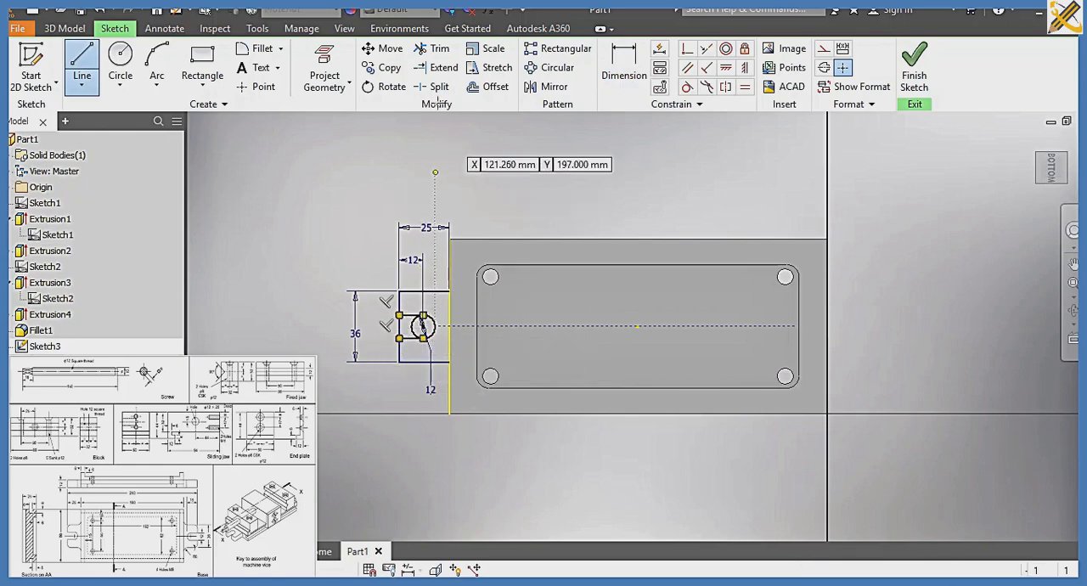
{"action": "left_click", "coordinate": [439, 50]}
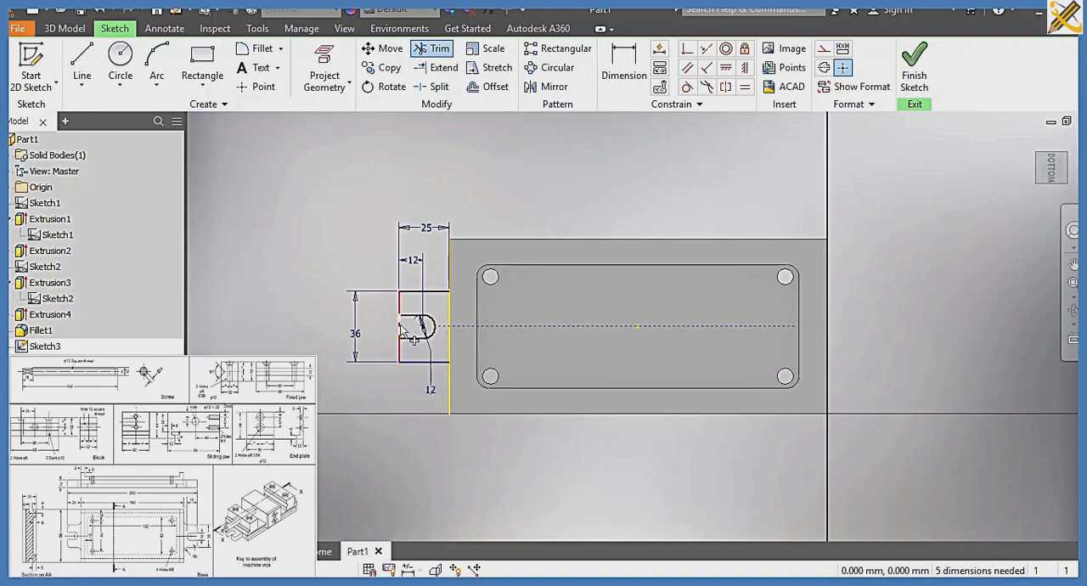
{"action": "left_click", "coordinate": [404, 328]}
Constrain both horizontal slot lines to be tangent to the slot's end arc
{"action": "left_click", "coordinate": [687, 86]}
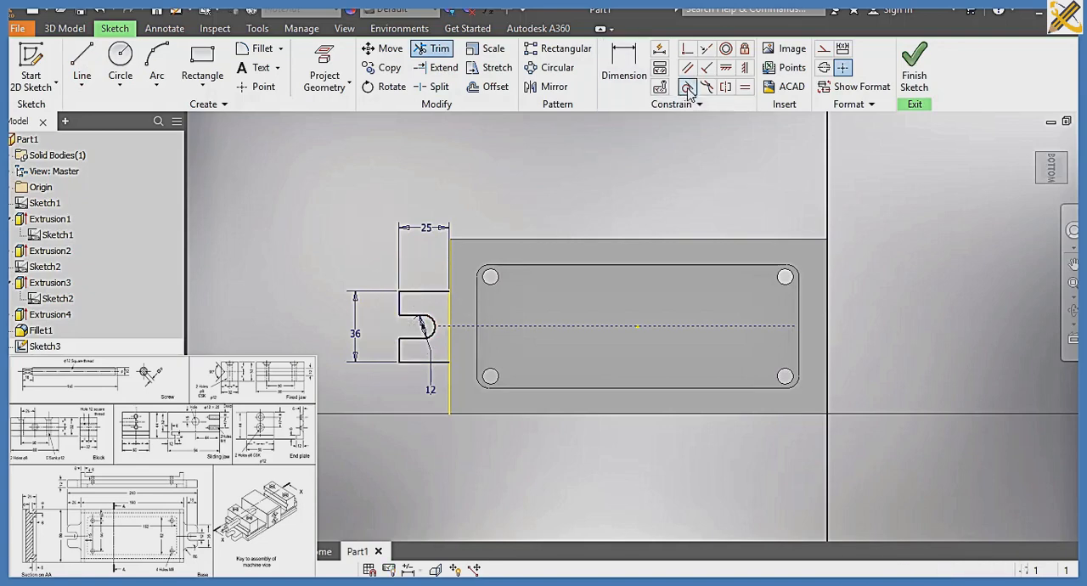
{"action": "left_click", "coordinate": [414, 317]}
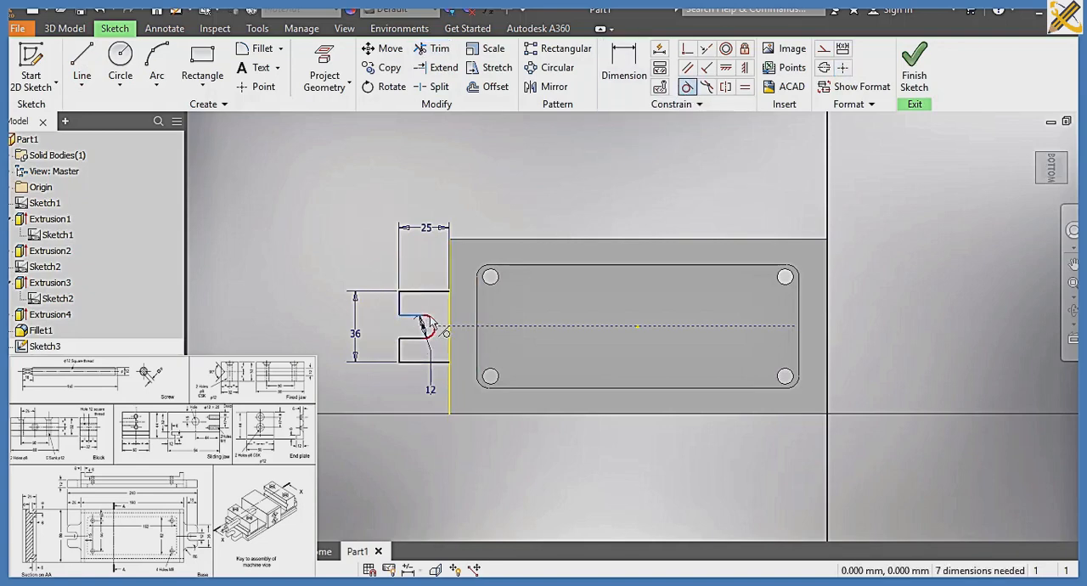
{"action": "left_click", "coordinate": [432, 320]}
{"action": "left_click", "coordinate": [420, 338]}
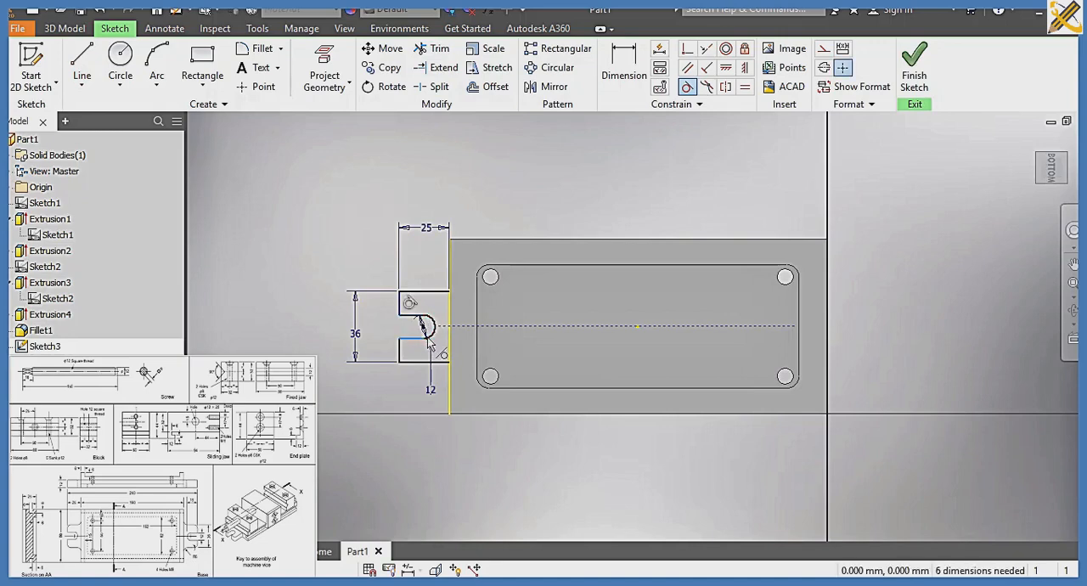
{"action": "left_click", "coordinate": [430, 336]}
Close the lug profile with a vertical line along the base's end edge between the lug's two inner corners
{"action": "left_click", "coordinate": [81, 64]}
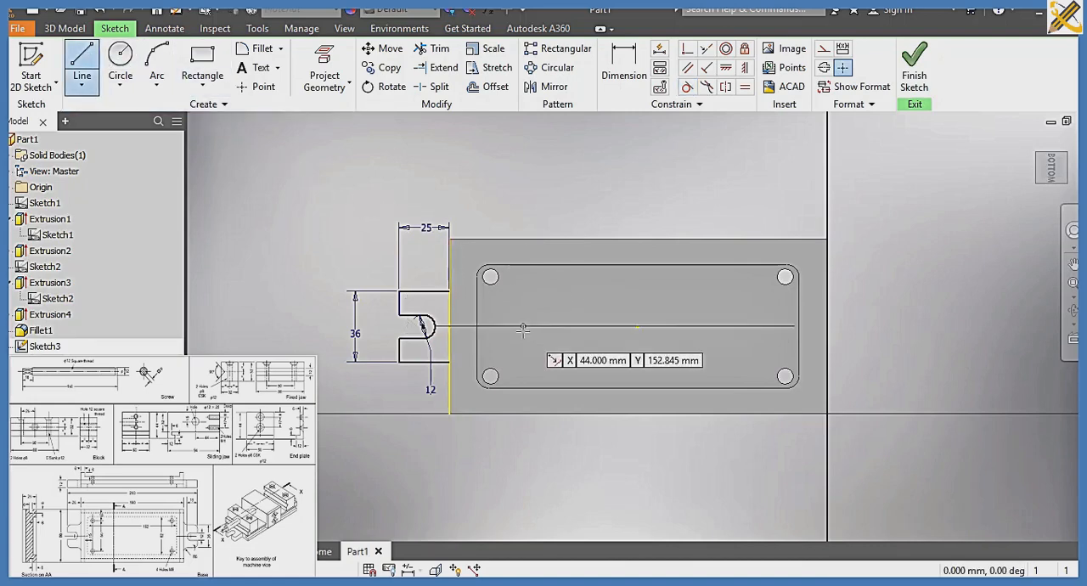
{"action": "left_click", "coordinate": [450, 291]}
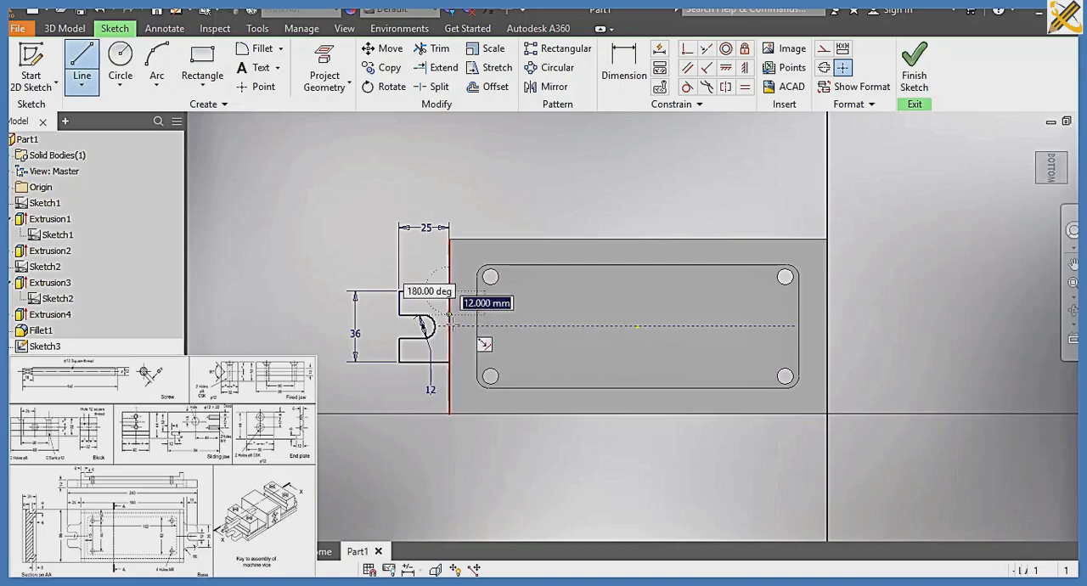
{"action": "left_click", "coordinate": [451, 362]}
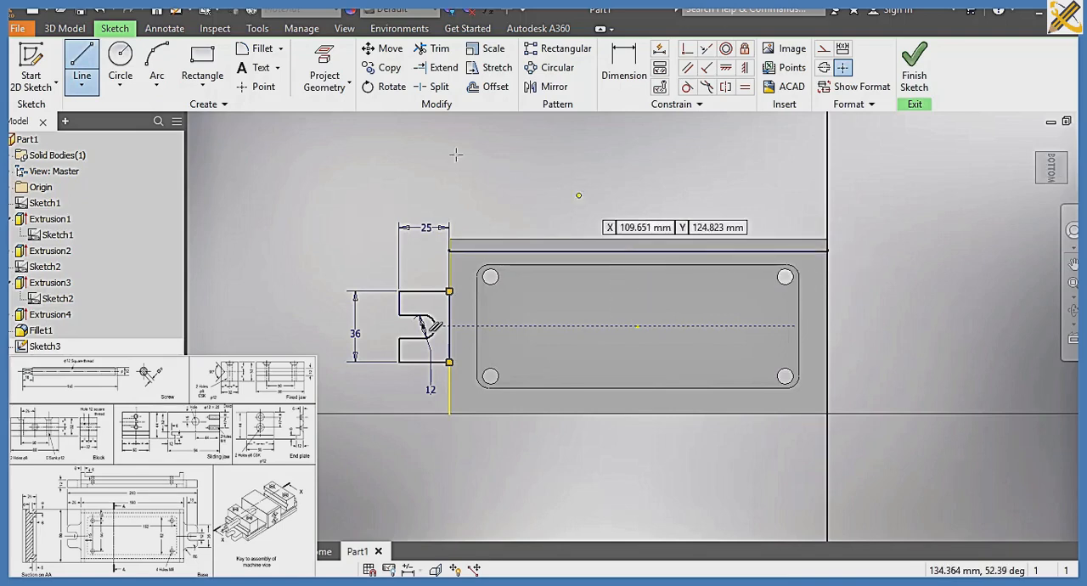
Fillet the lug outline's two outer corners with a 6 mm radius
{"action": "left_click", "coordinate": [255, 51]}
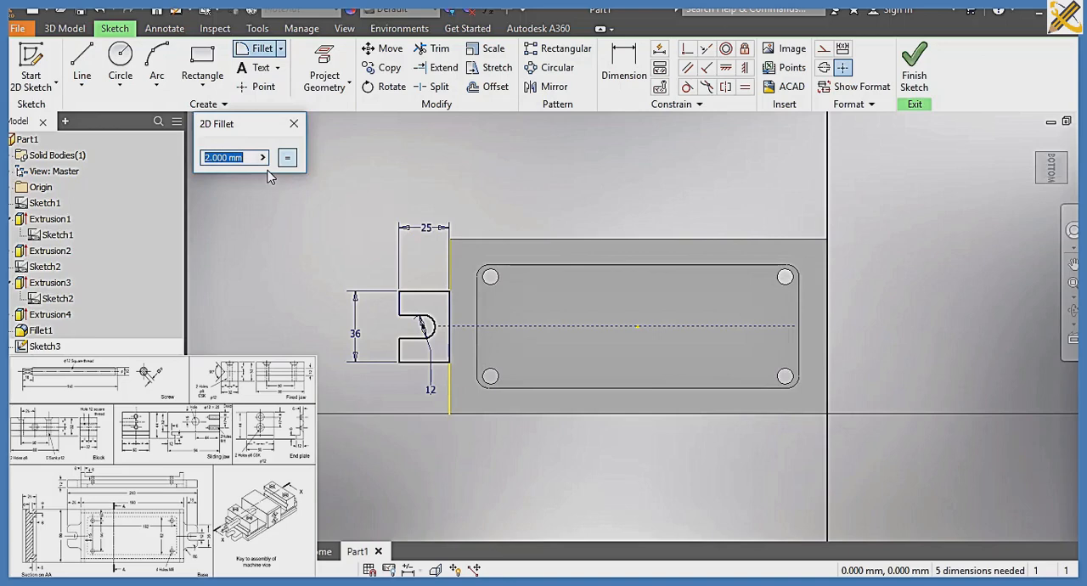
{"action": "type", "text": "6"}
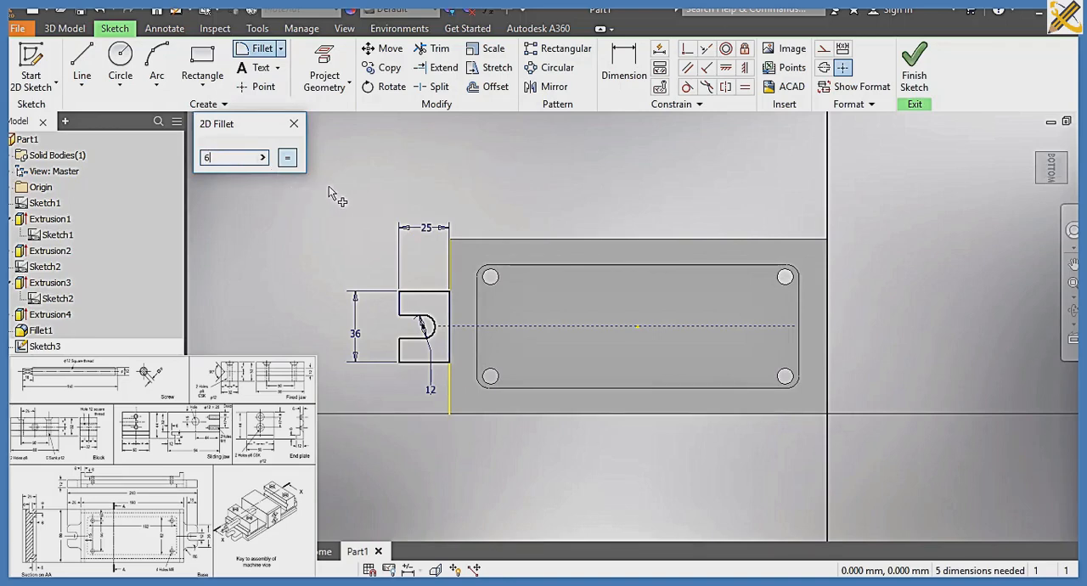
{"action": "left_click", "coordinate": [404, 308]}
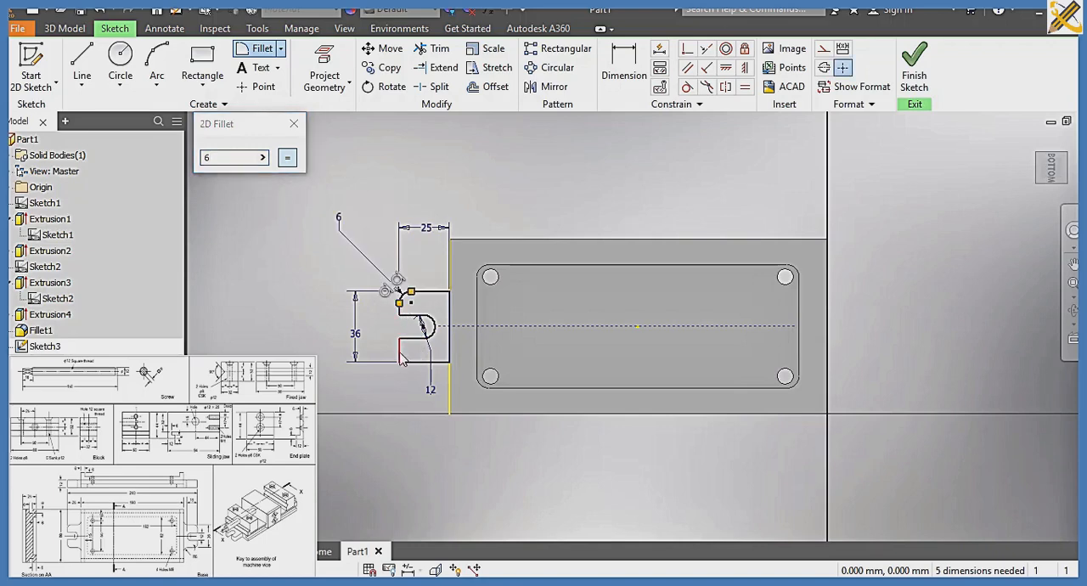
{"action": "left_click", "coordinate": [433, 364]}
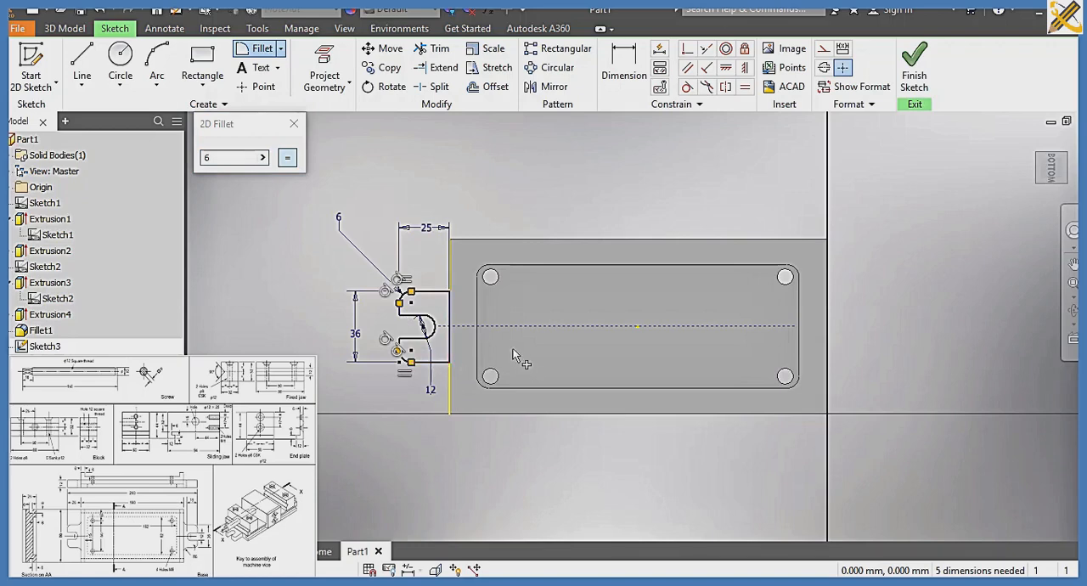
{"action": "left_click", "coordinate": [294, 123]}
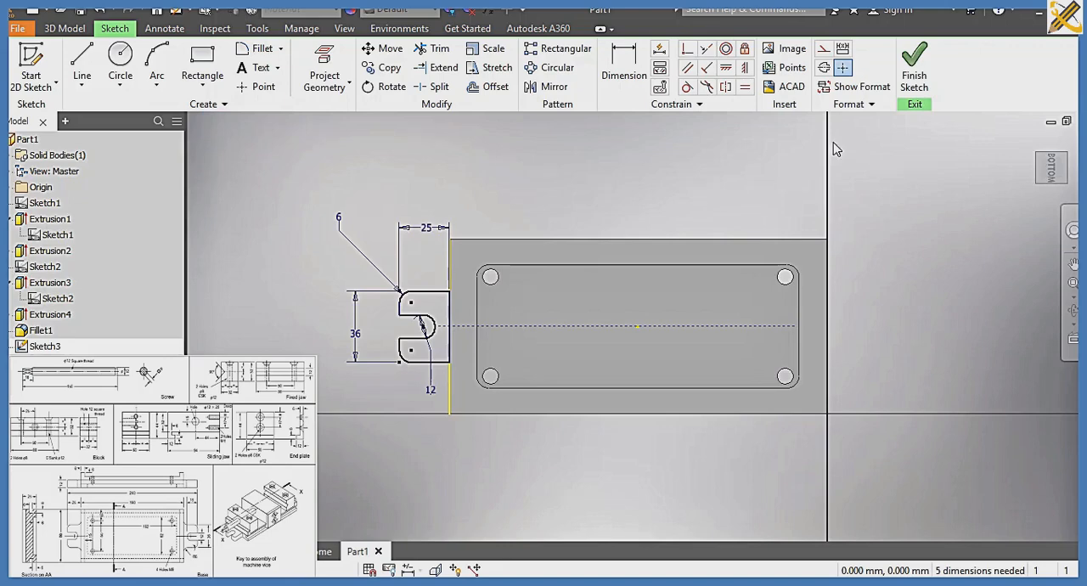
Finish the sketch and extrude the slotted lug profile 12 mm in the reversed direction, joining it to the base
{"action": "left_click", "coordinate": [916, 78]}
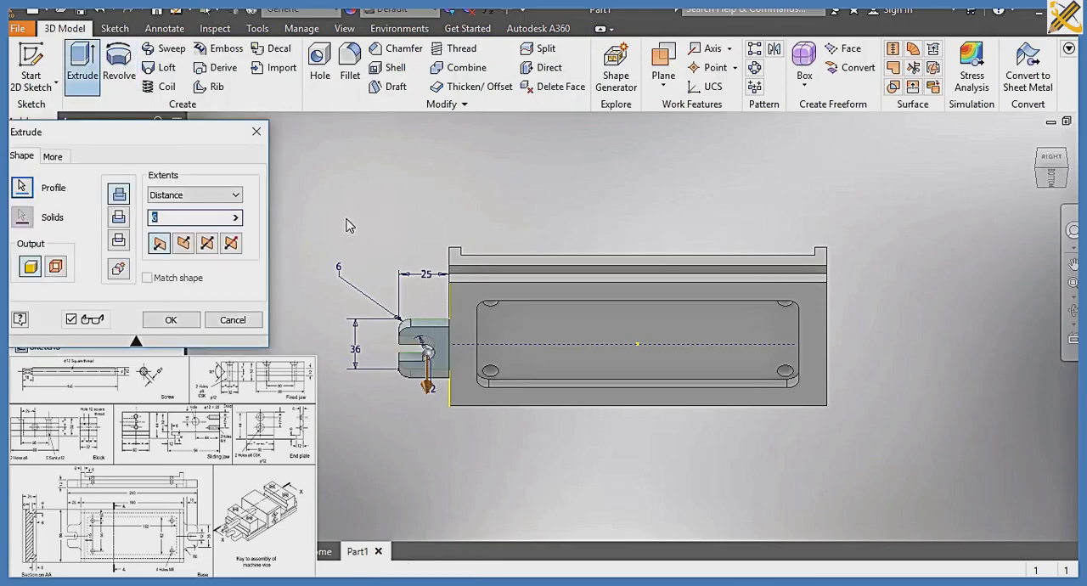
{"action": "type", "text": "12"}
{"action": "left_click", "coordinate": [187, 247]}
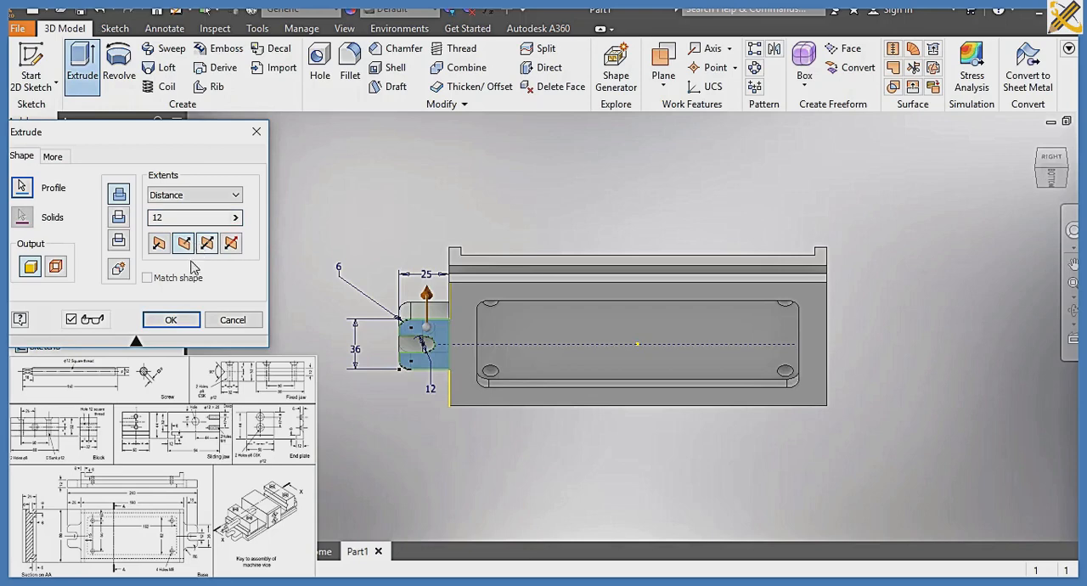
{"action": "left_click", "coordinate": [178, 321]}
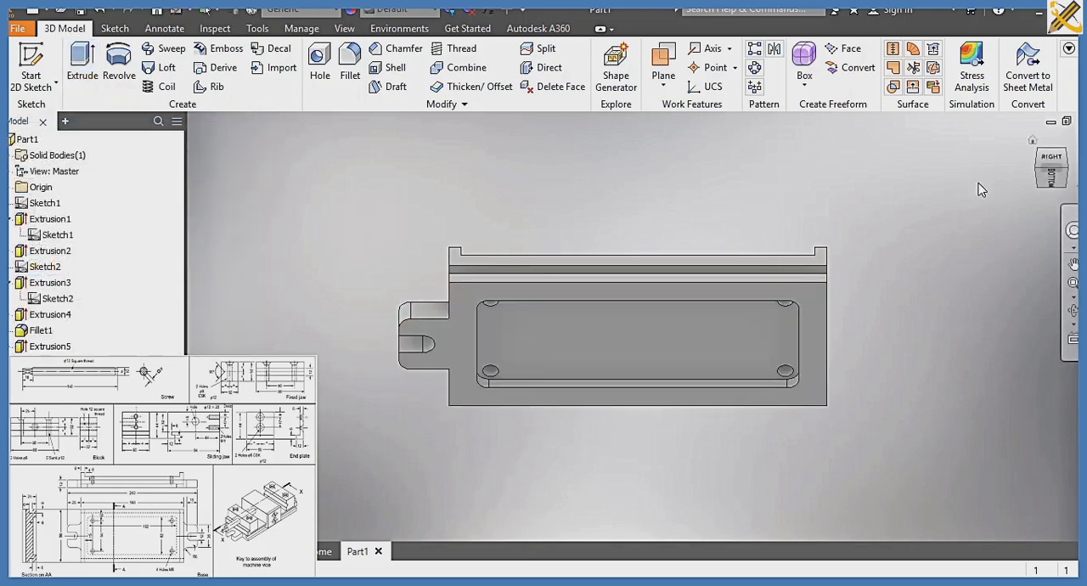
{"action": "left_click", "coordinate": [1056, 155]}
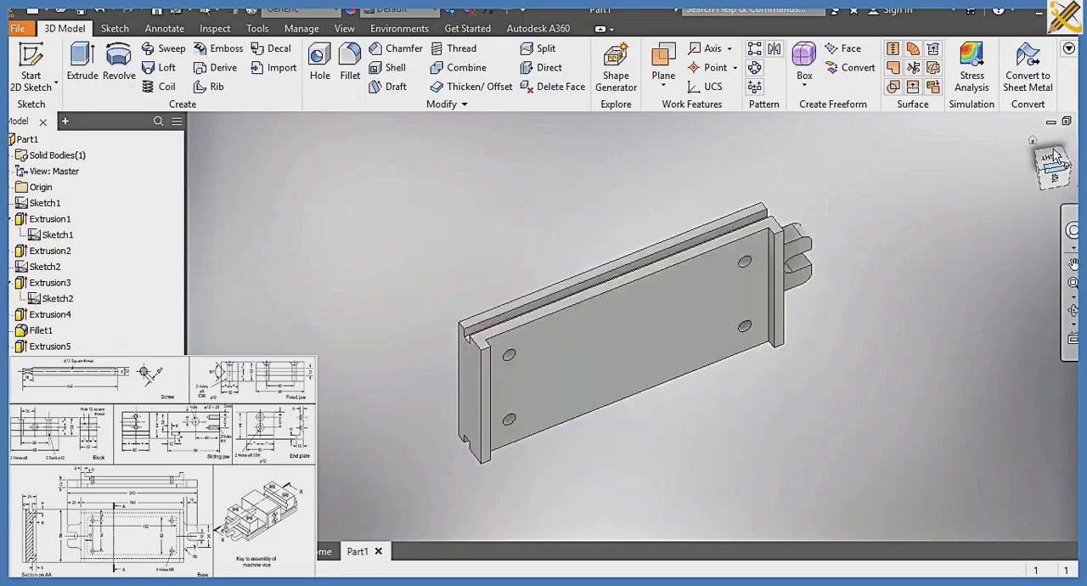
Mirror the slotted lug extrusion about the XY plane onto the opposite end of the base
{"action": "left_click", "coordinate": [1053, 180]}
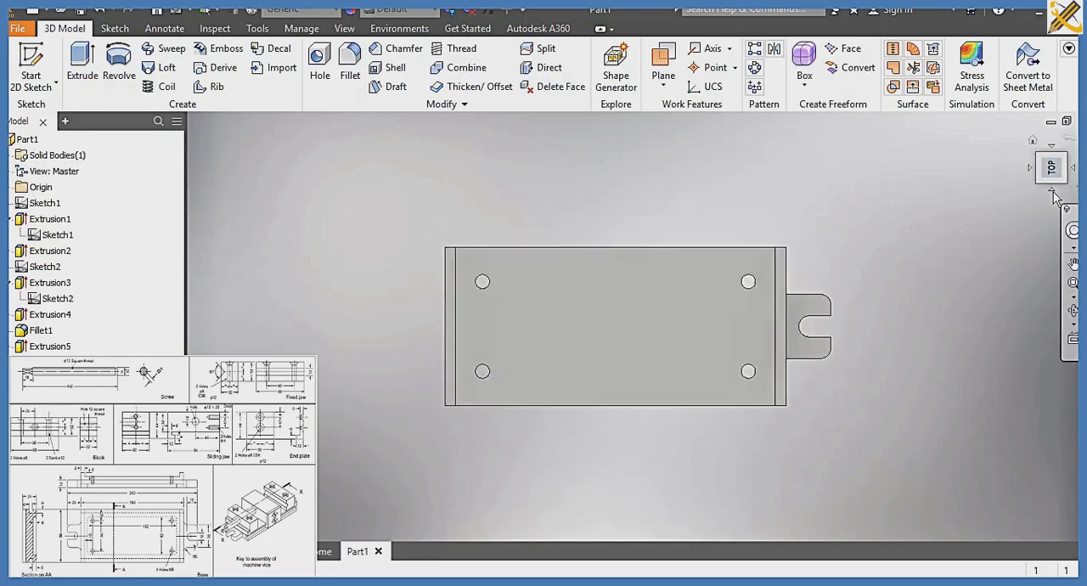
{"action": "left_click", "coordinate": [1053, 192]}
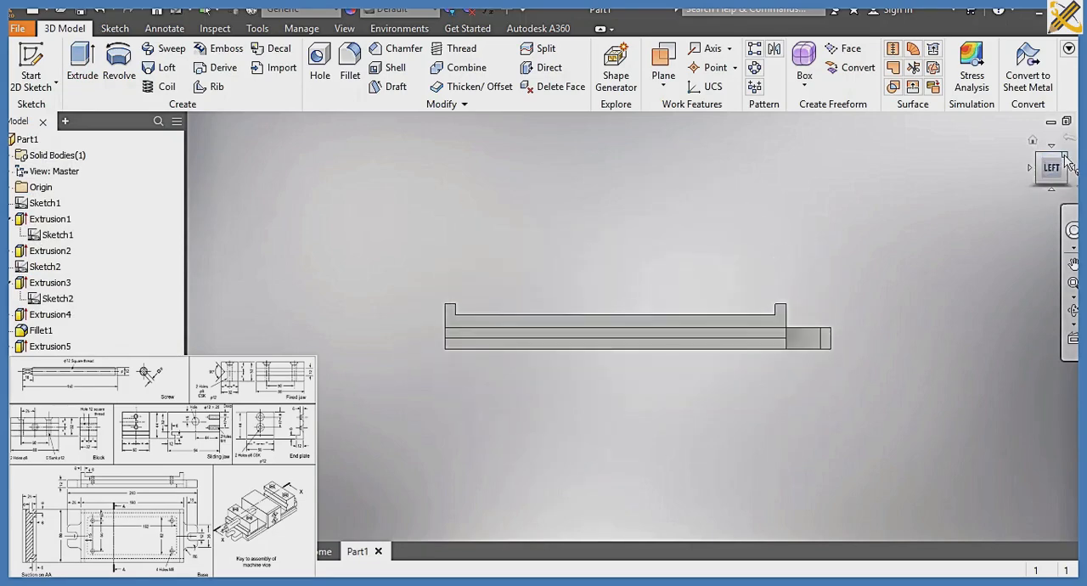
{"action": "left_click", "coordinate": [1066, 159]}
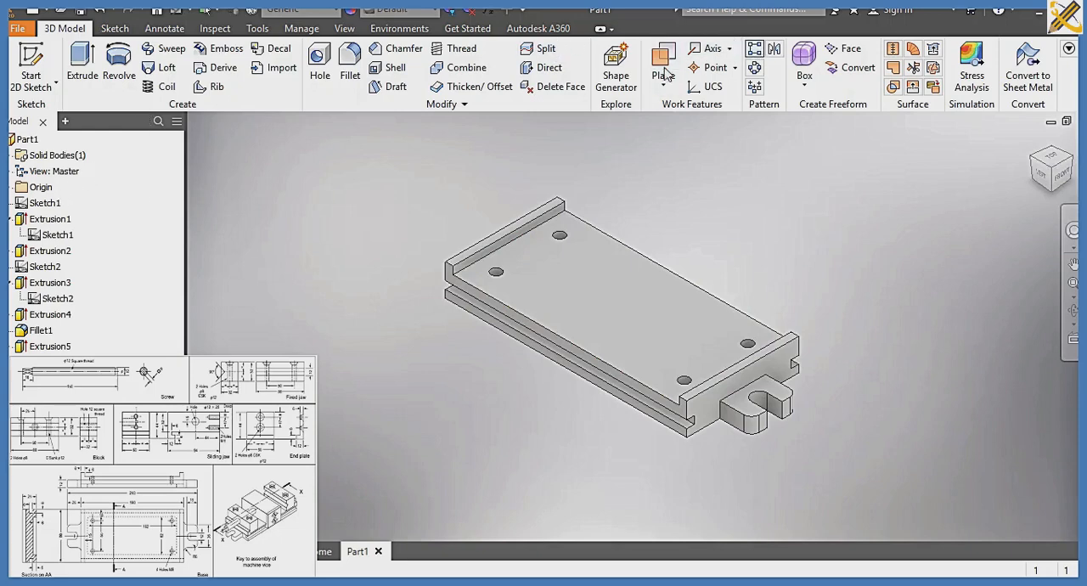
{"action": "left_click", "coordinate": [9, 284]}
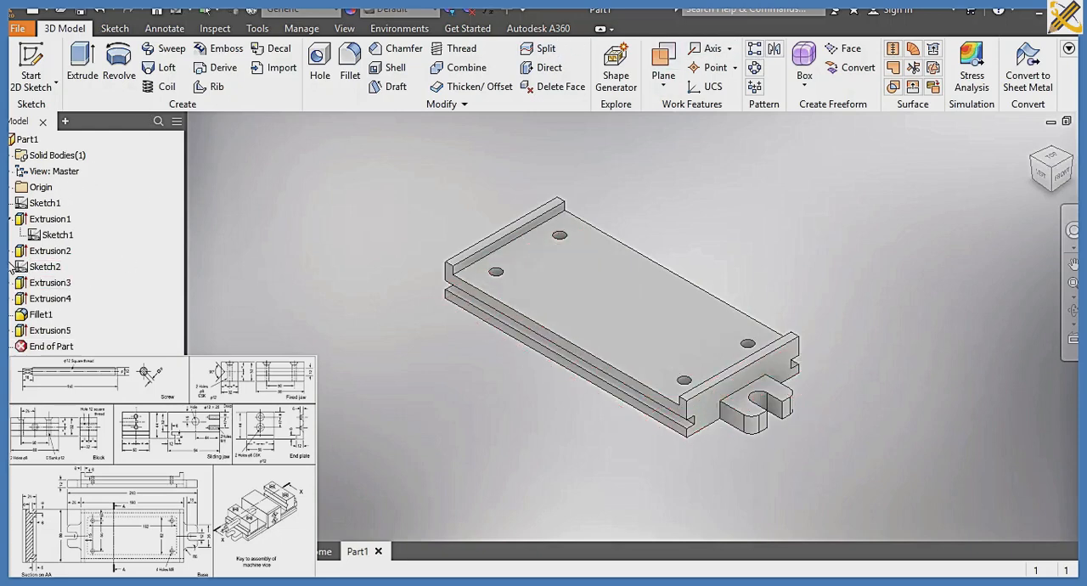
{"action": "left_click", "coordinate": [11, 221]}
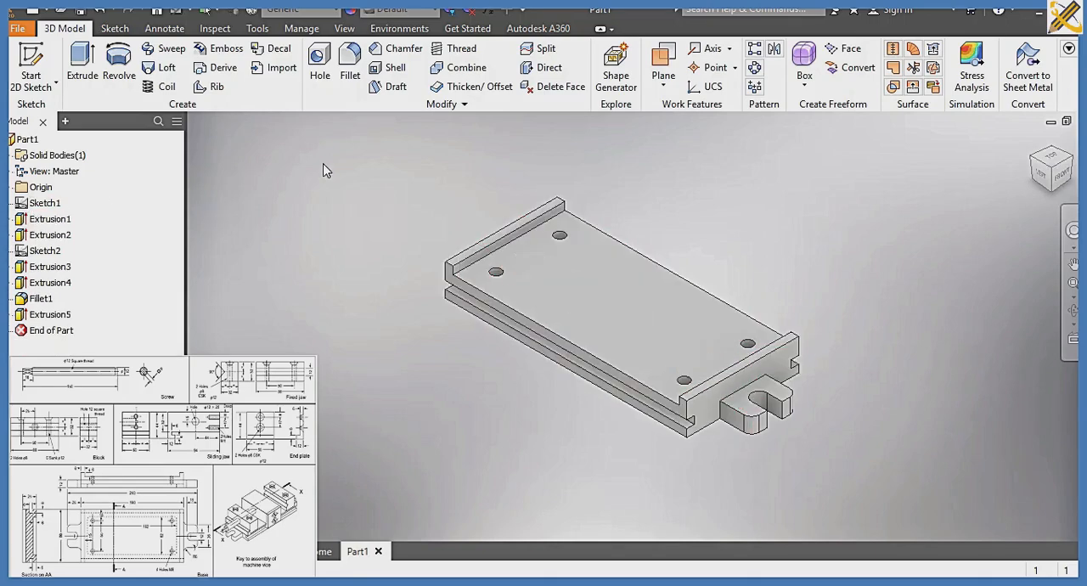
{"action": "left_click", "coordinate": [776, 50]}
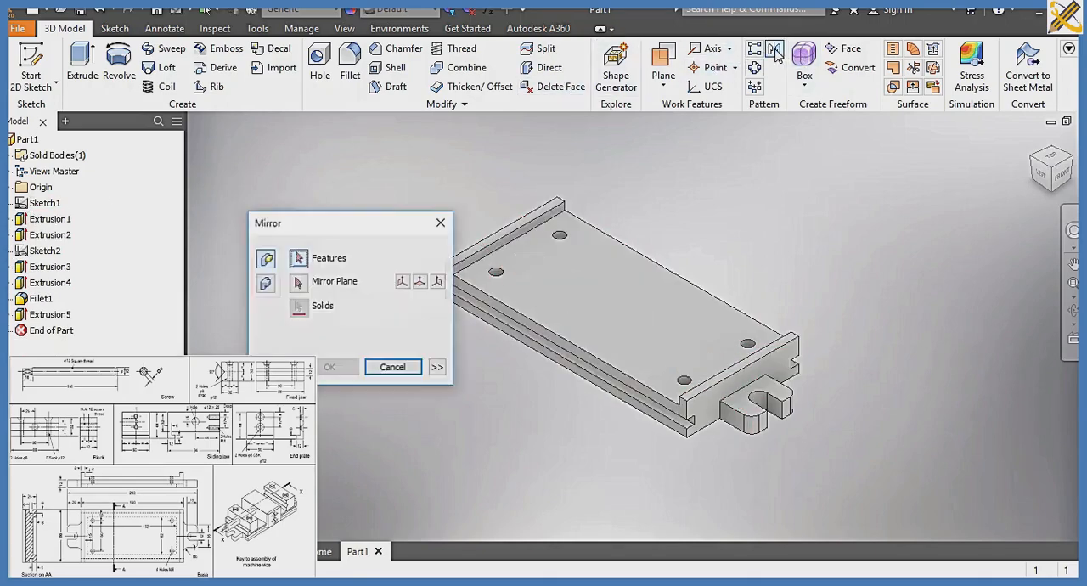
{"action": "left_click", "coordinate": [788, 406]}
{"action": "left_click", "coordinate": [298, 282]}
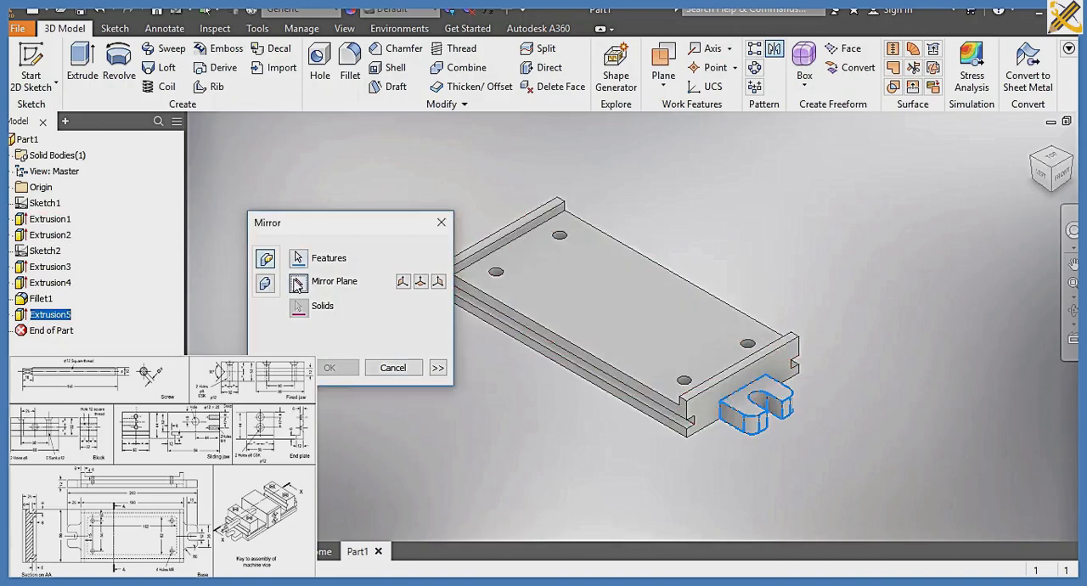
{"action": "left_click", "coordinate": [11, 188]}
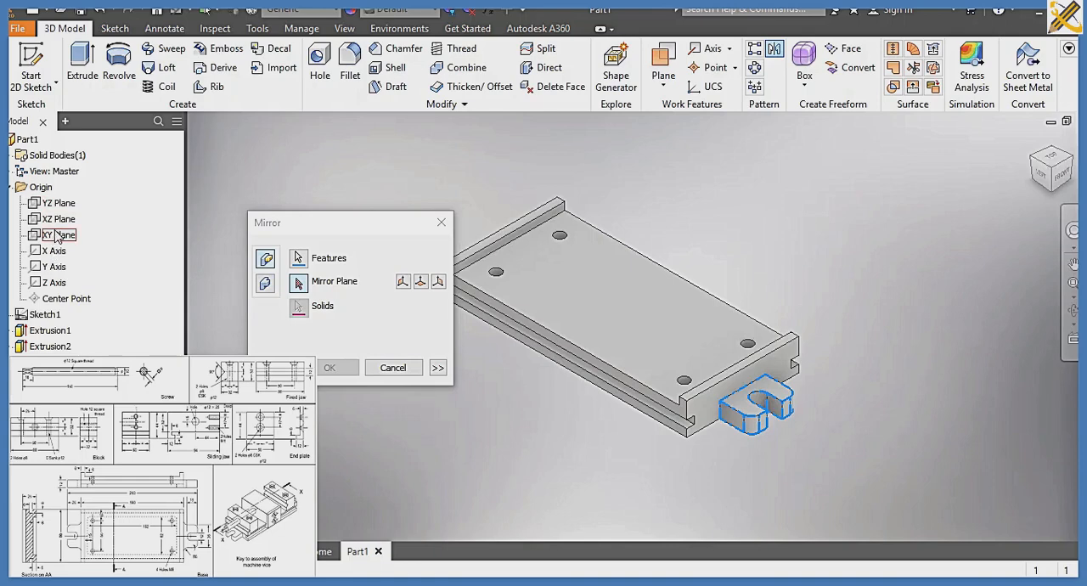
{"action": "left_click", "coordinate": [58, 237]}
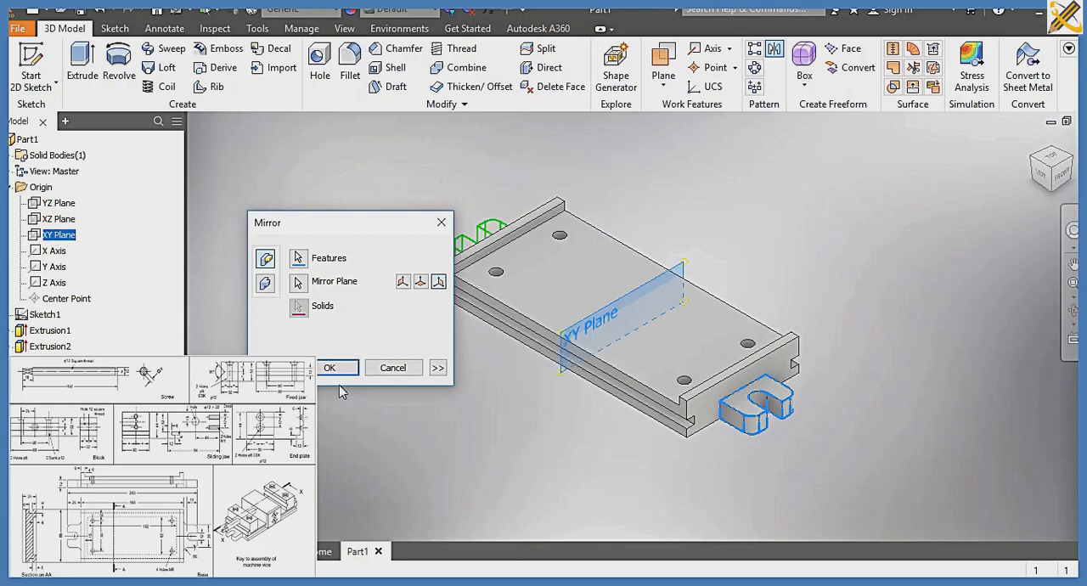
{"action": "left_click", "coordinate": [337, 367]}
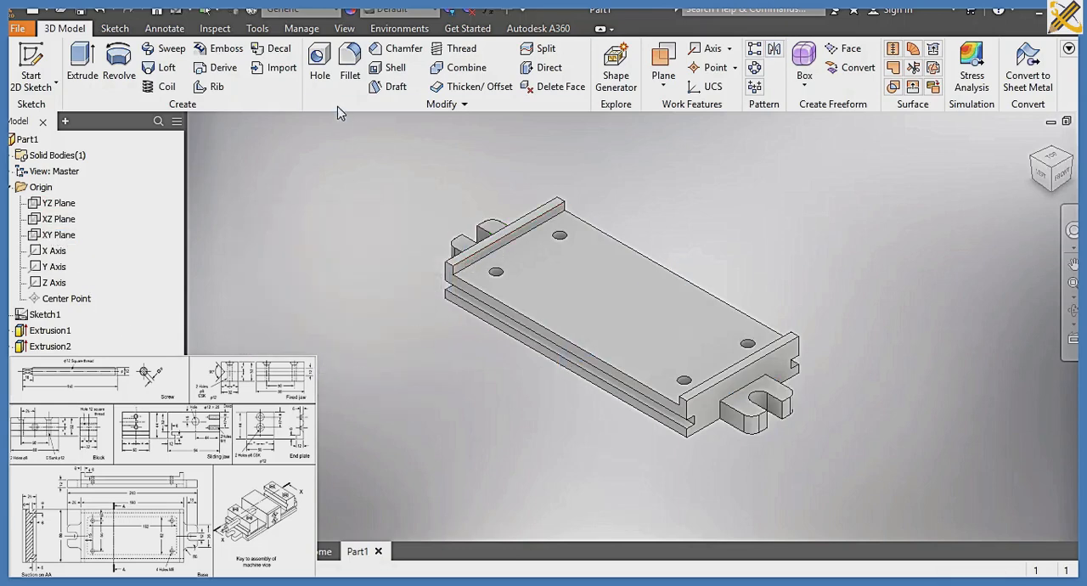
Fillet the four vertical edges where the two lugs meet the base's end faces with a 6 mm radius
{"action": "left_click", "coordinate": [349, 68]}
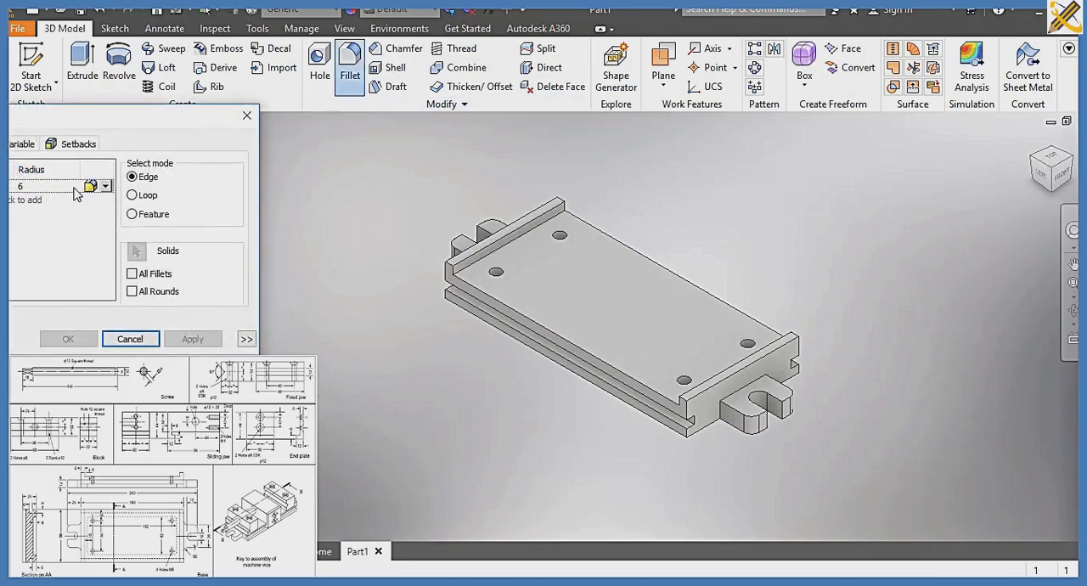
{"action": "left_click", "coordinate": [720, 419]}
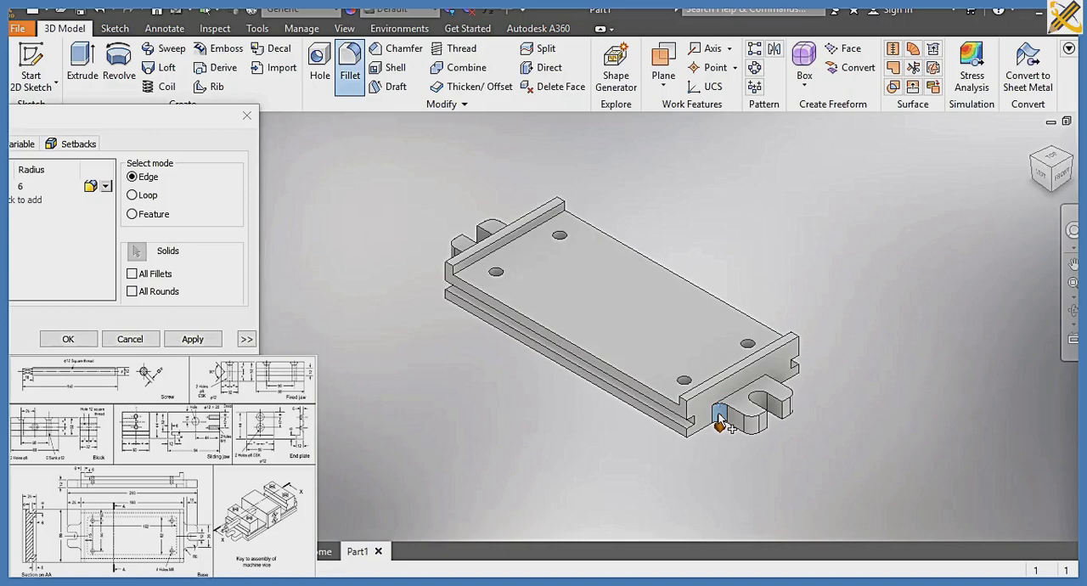
{"action": "left_click", "coordinate": [769, 387]}
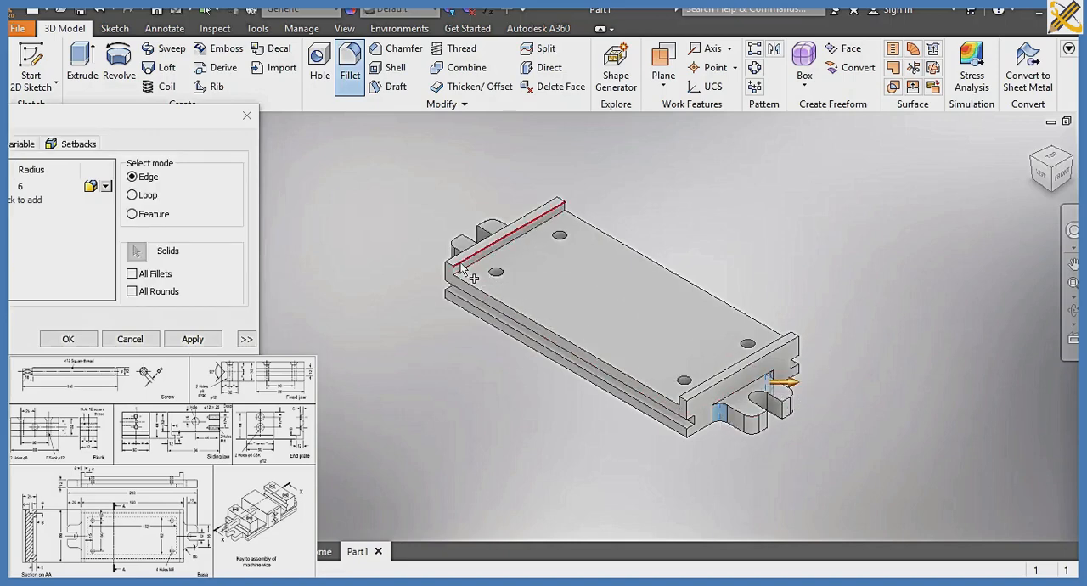
{"action": "left_click", "coordinate": [1037, 163]}
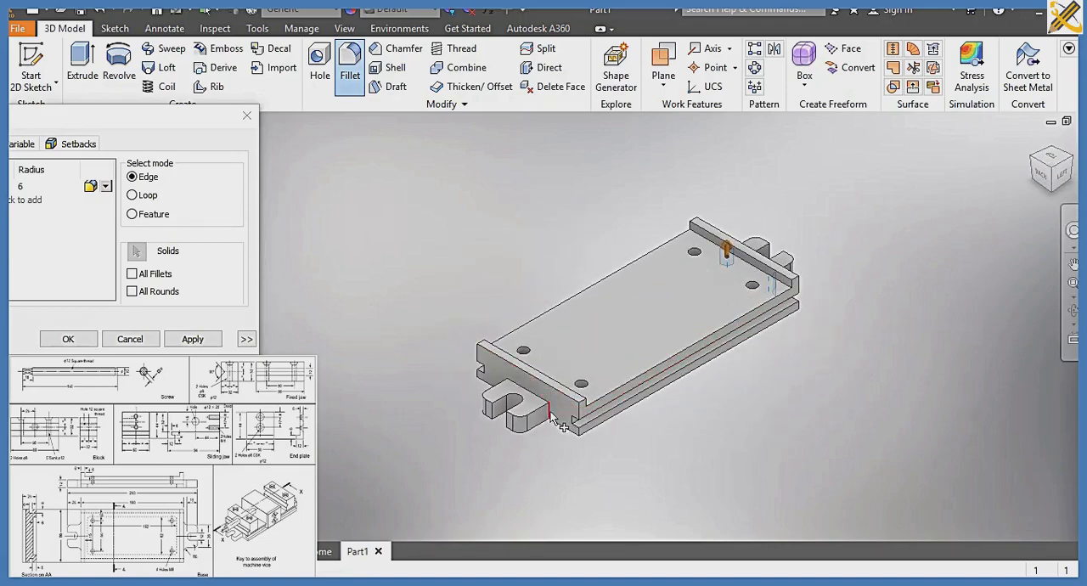
{"action": "left_click", "coordinate": [549, 414]}
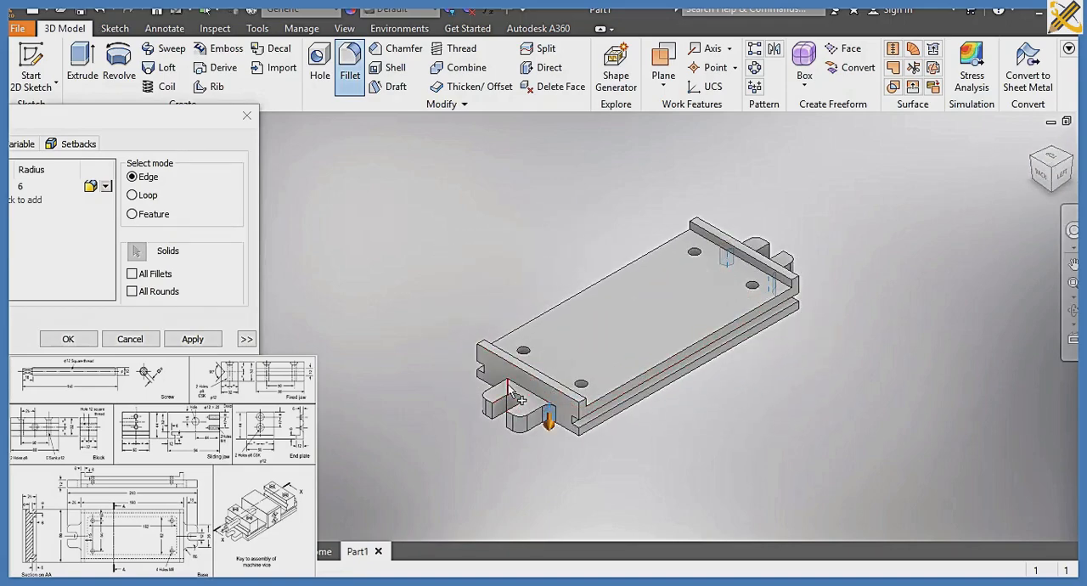
{"action": "left_click", "coordinate": [510, 389]}
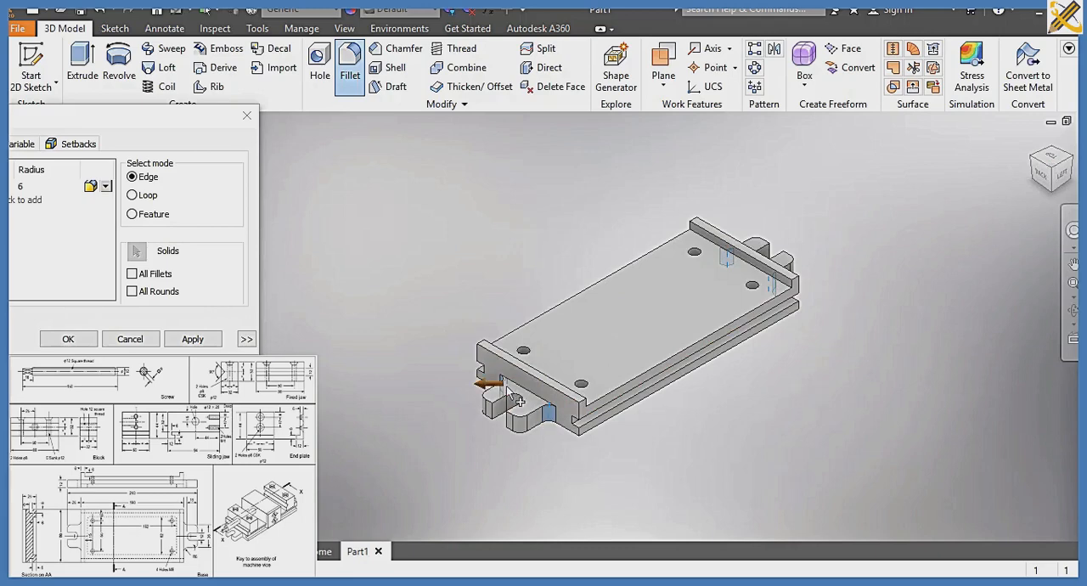
{"action": "left_click", "coordinate": [68, 339]}
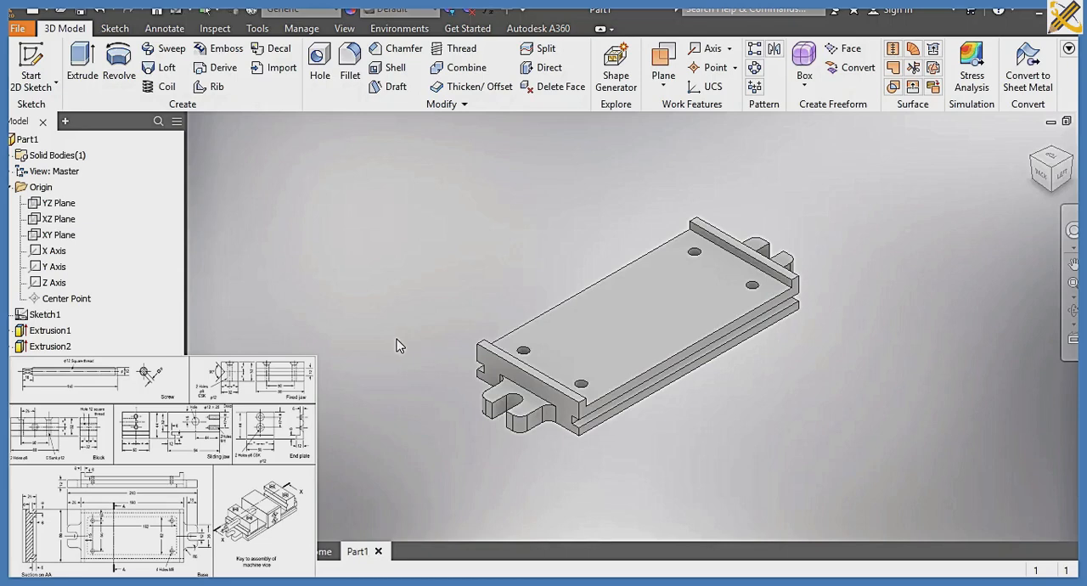
Add full-length threads, displayed in the model, to the four holes in the base plate
{"action": "left_click", "coordinate": [459, 48]}
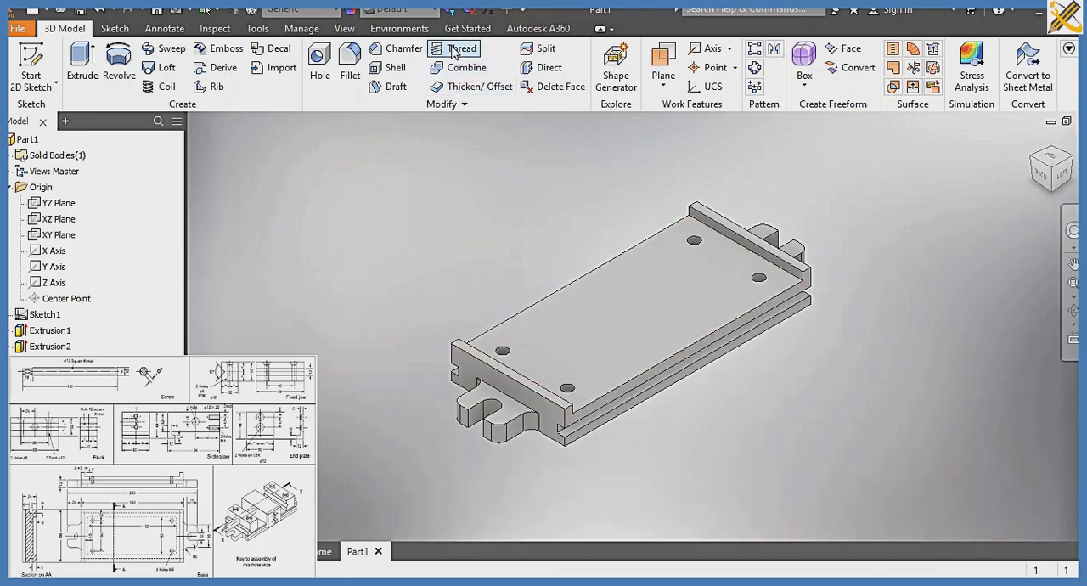
{"action": "left_click", "coordinate": [457, 49]}
{"action": "left_click", "coordinate": [504, 360]}
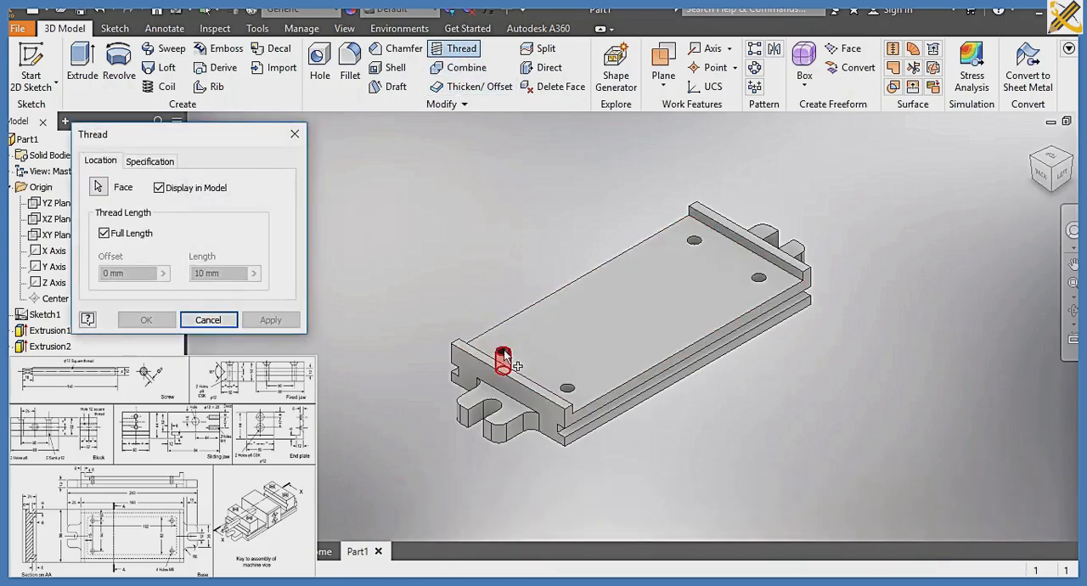
{"action": "left_click", "coordinate": [272, 319]}
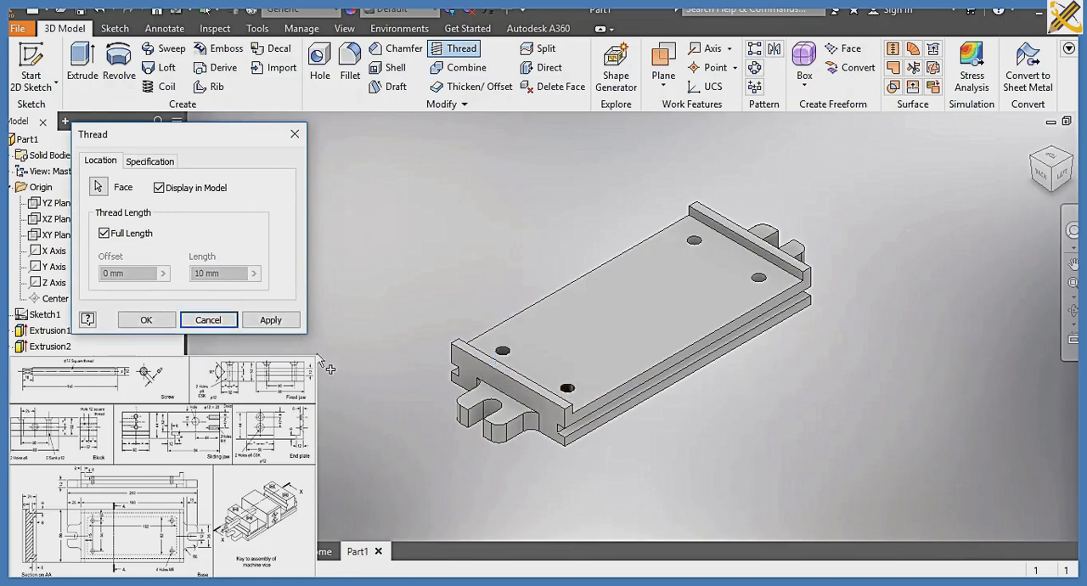
{"action": "left_click", "coordinate": [272, 320]}
{"action": "left_click", "coordinate": [697, 249]}
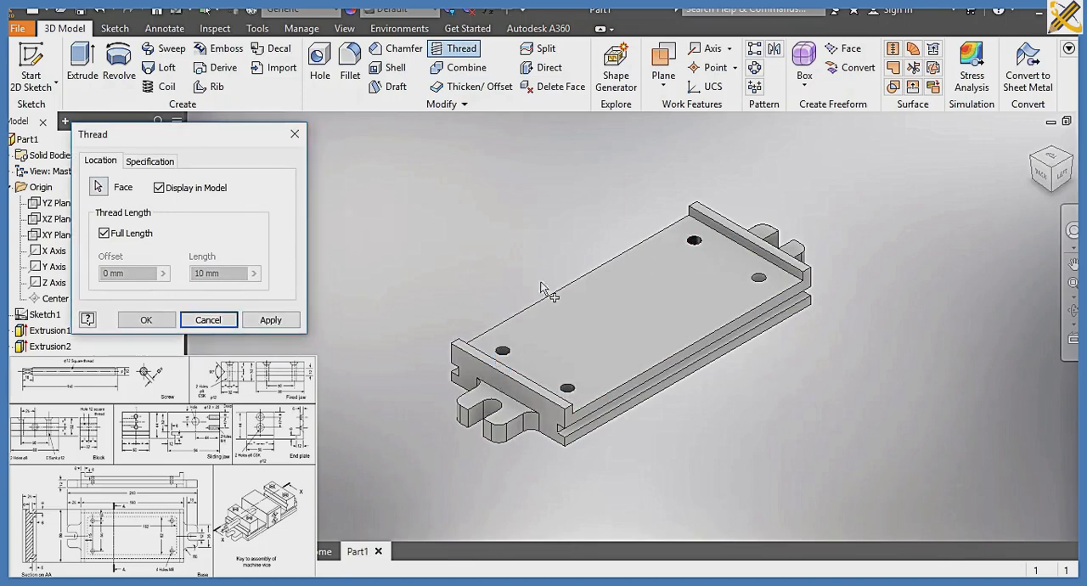
{"action": "left_click", "coordinate": [272, 320]}
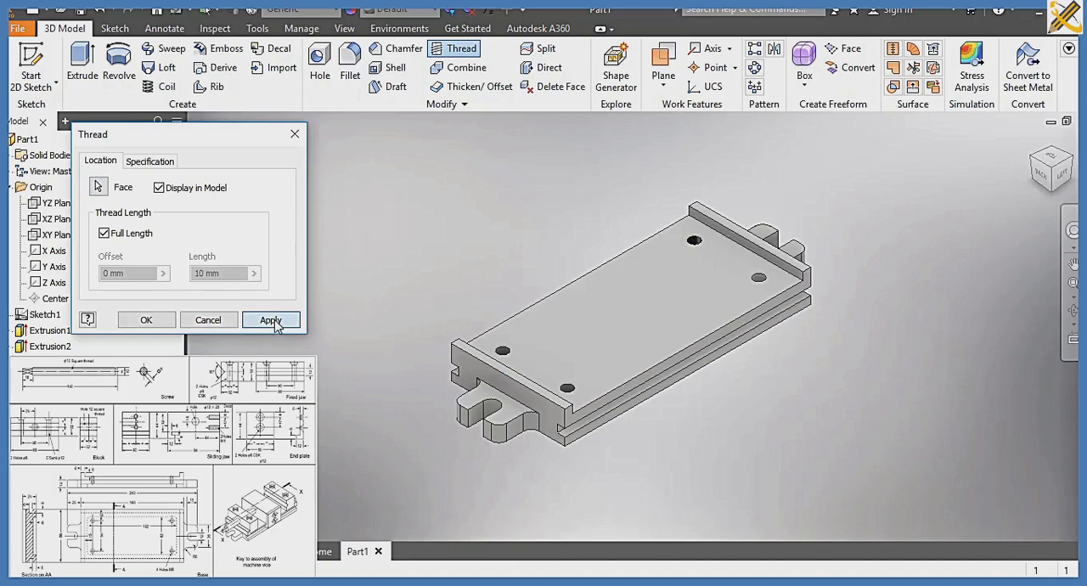
{"action": "left_click", "coordinate": [759, 280]}
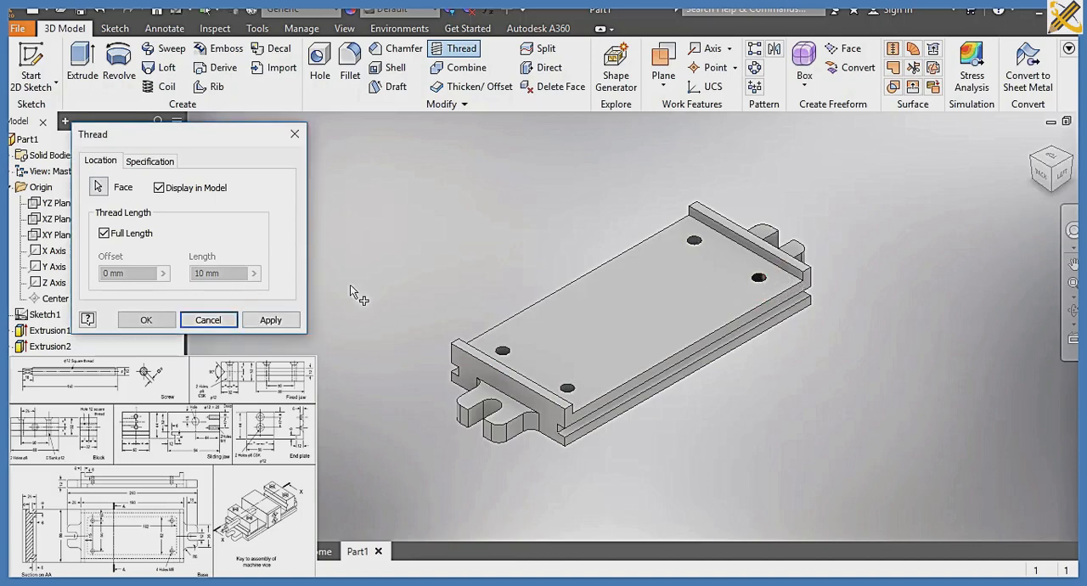
{"action": "left_click", "coordinate": [140, 320]}
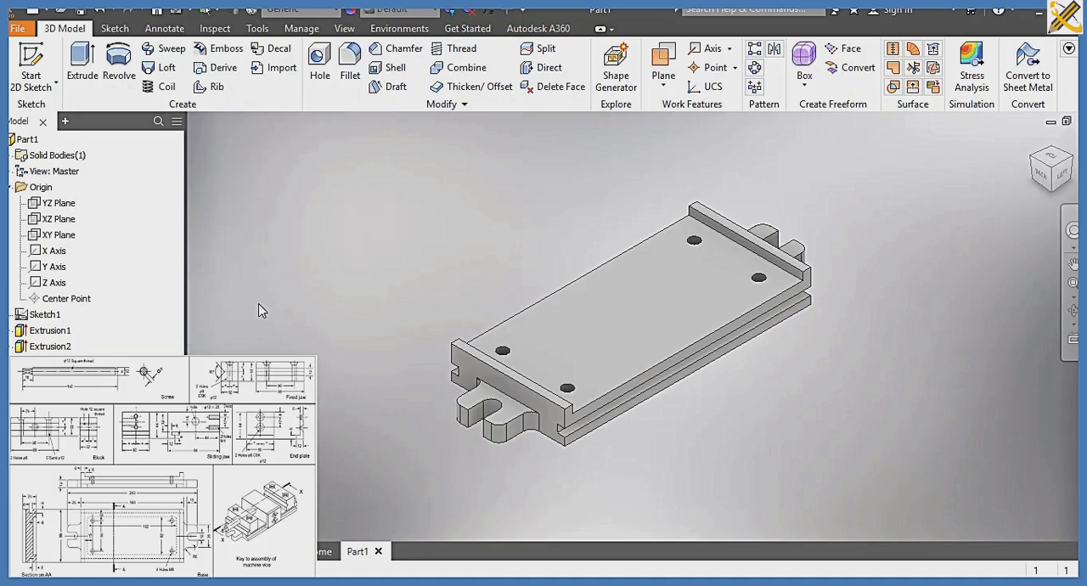
Assign the material Steel, Alloy to the base part
{"action": "left_click", "coordinate": [338, 12]}
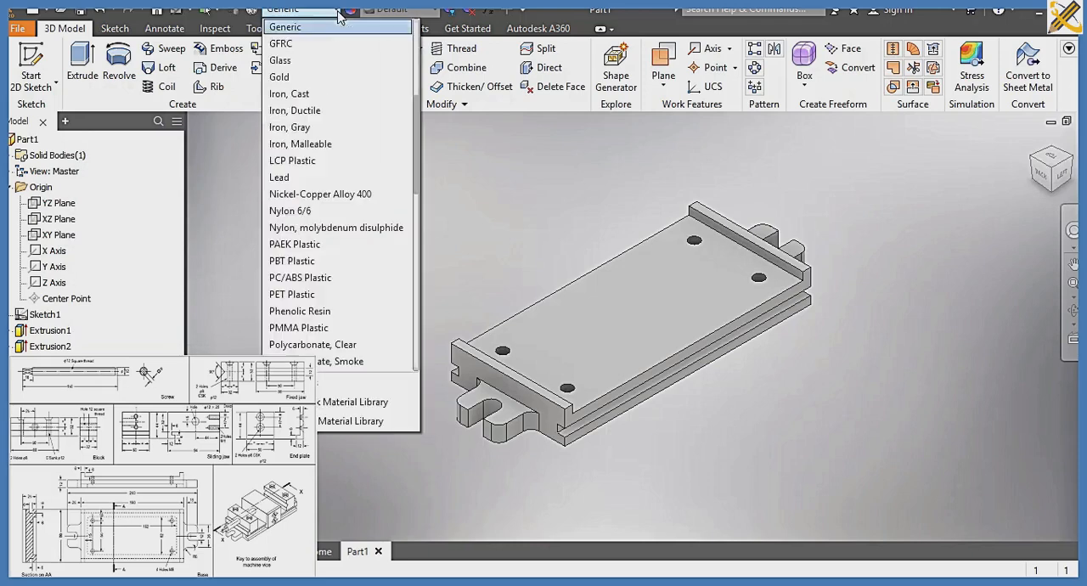
{"action": "scroll", "coordinate": [331, 111], "scroll_direction": "down", "scroll_amount": 6}
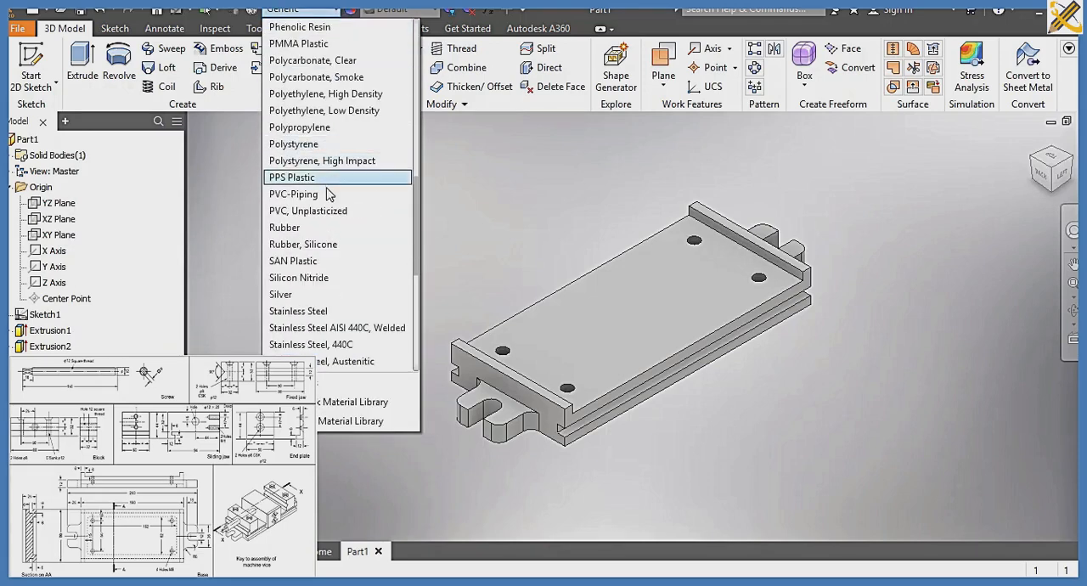
{"action": "scroll", "coordinate": [316, 259], "scroll_direction": "down", "scroll_amount": 1}
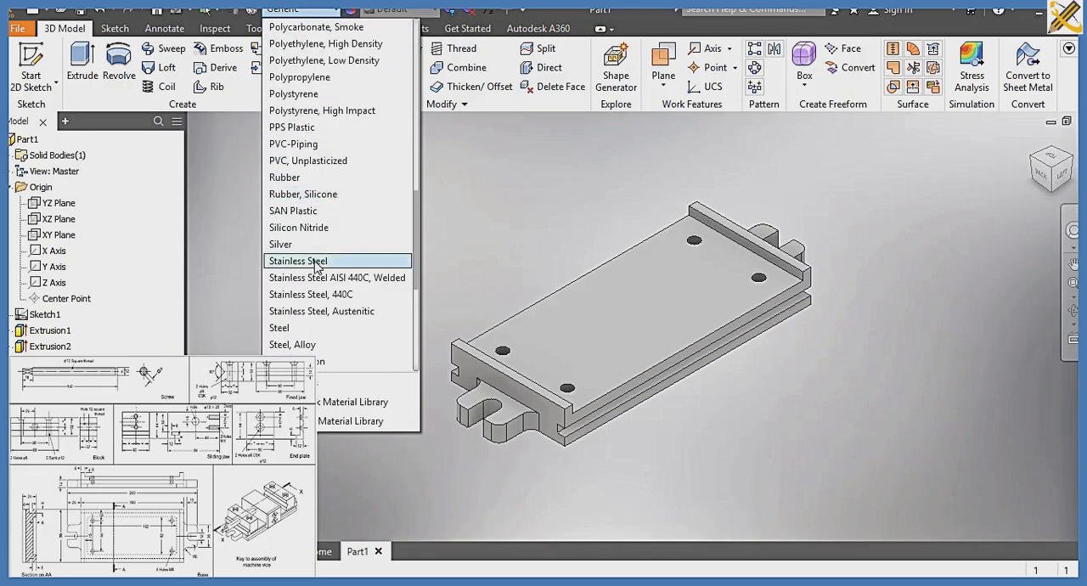
{"action": "left_click", "coordinate": [307, 344]}
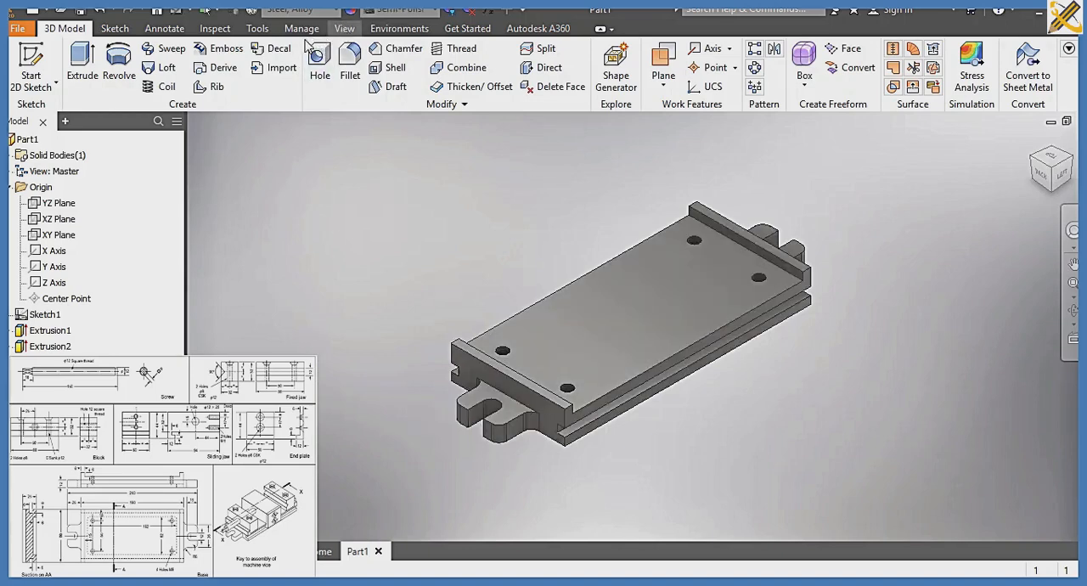
Display the base with the Realistic visual style
{"action": "left_click", "coordinate": [344, 28]}
{"action": "left_click", "coordinate": [181, 72]}
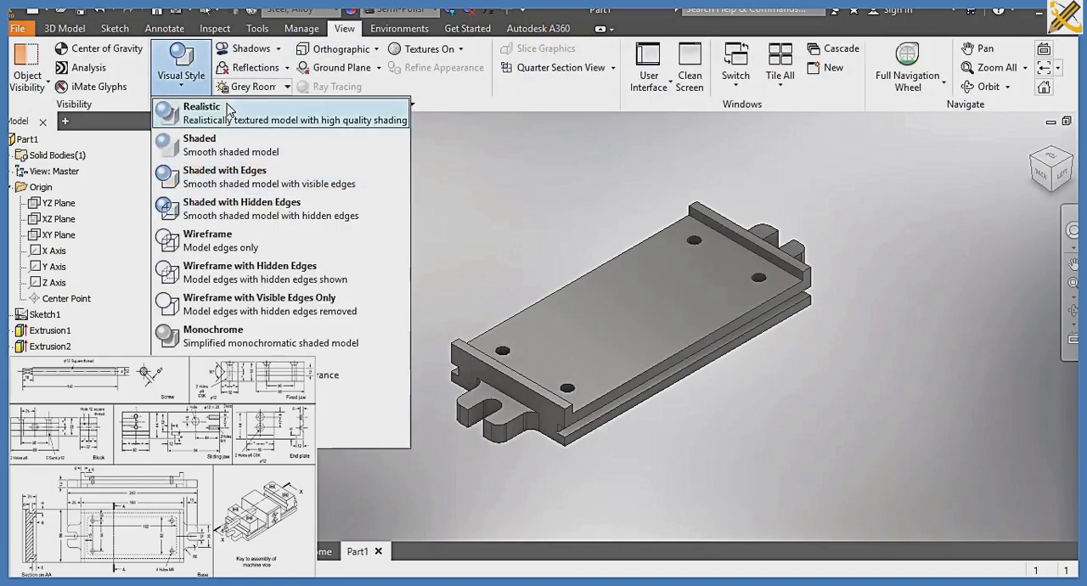
{"action": "left_click", "coordinate": [227, 108]}
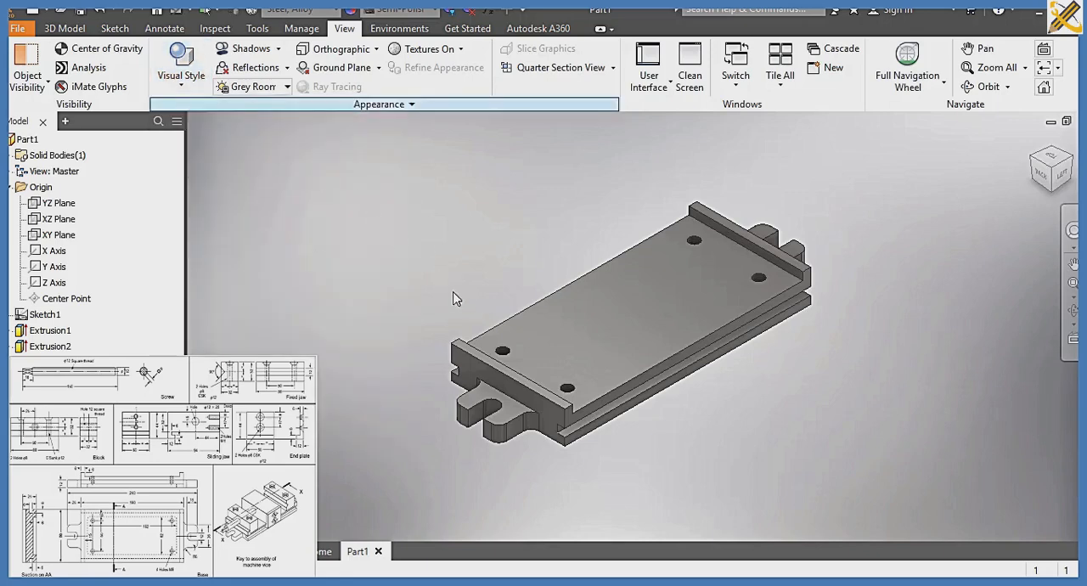
{"action": "scroll", "coordinate": [467, 291], "scroll_direction": "up", "scroll_amount": 2}
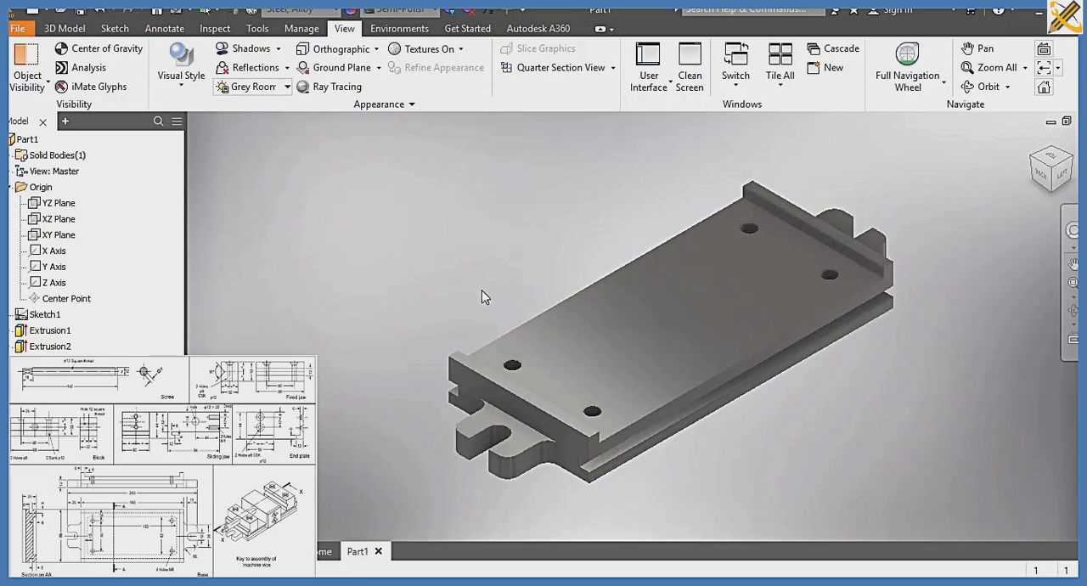
Save the part in the SLIDE 7A folder under the file name BASE and return to the 3D modeling tools
{"action": "key", "text": "ctrl+s"}
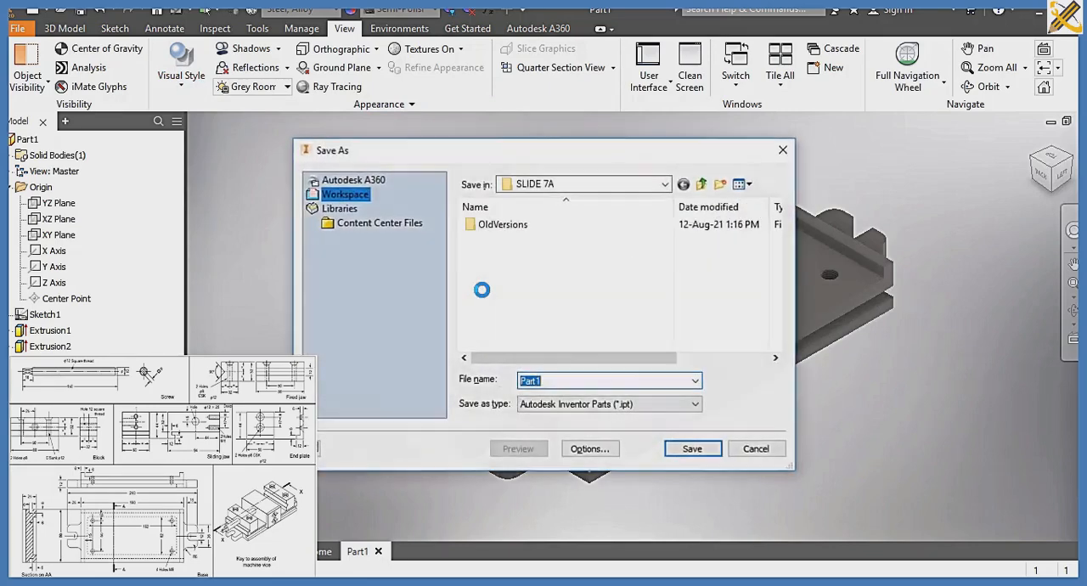
{"action": "type", "text": "BASE"}
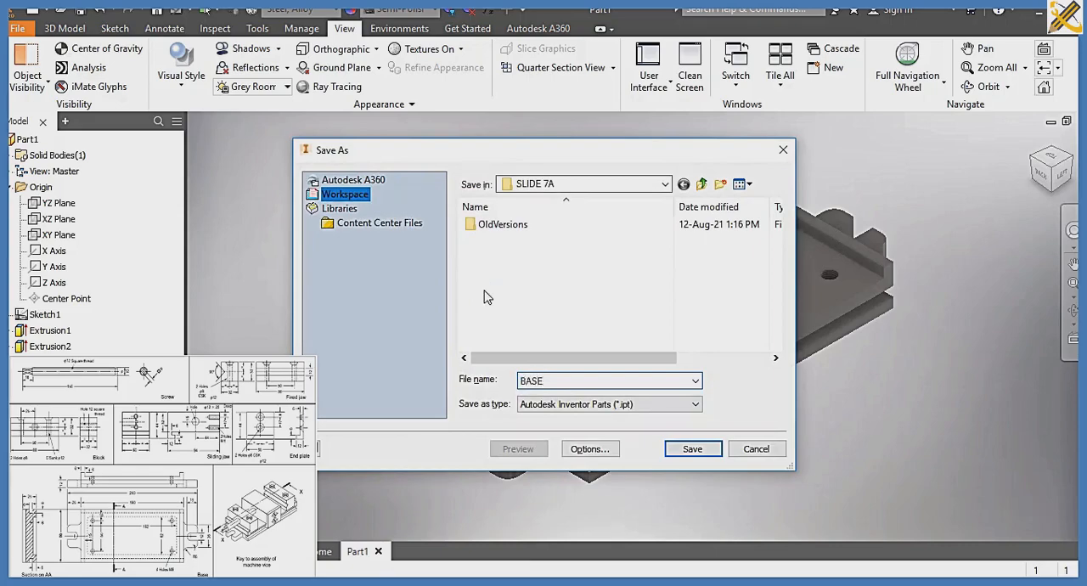
{"action": "key", "text": "Return"}
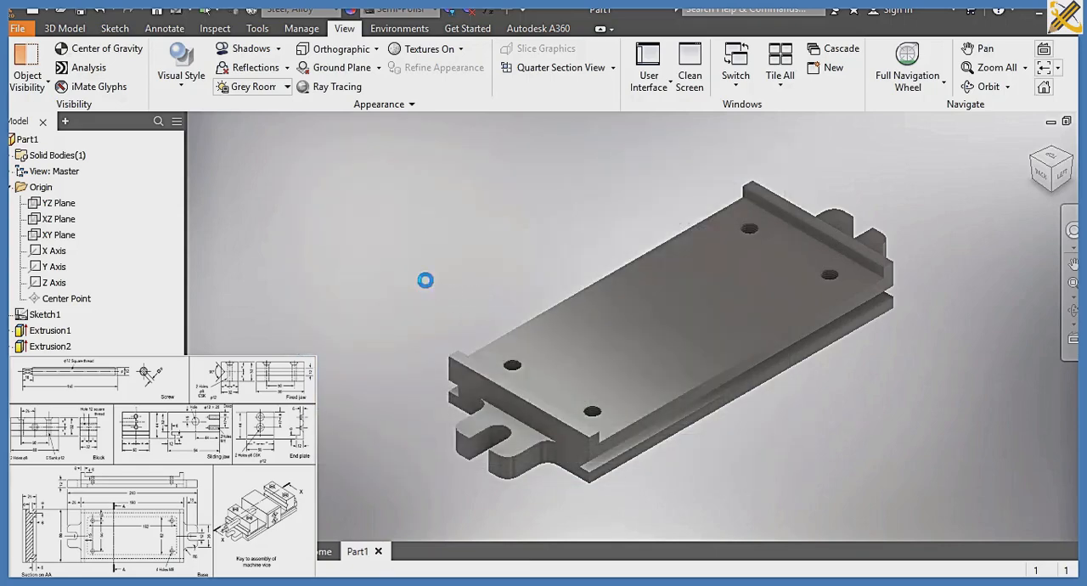
{"action": "left_click", "coordinate": [65, 29]}
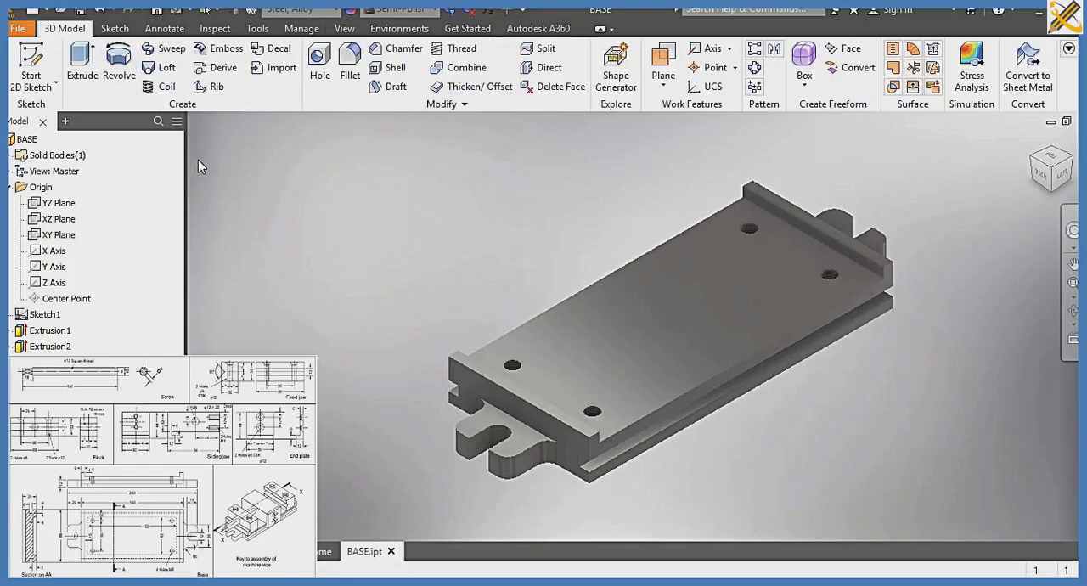
Create a new part from the Standard (mm).ipt template and start a 2D sketch on the vertical origin plane facing the right view
{"action": "key", "text": "ctrl+n"}
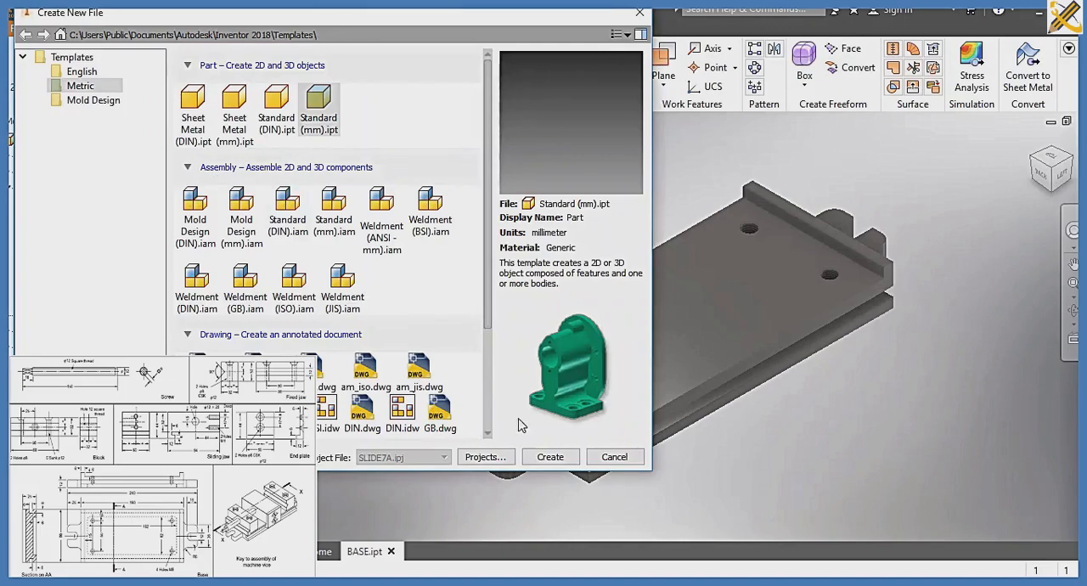
{"action": "left_click", "coordinate": [551, 457]}
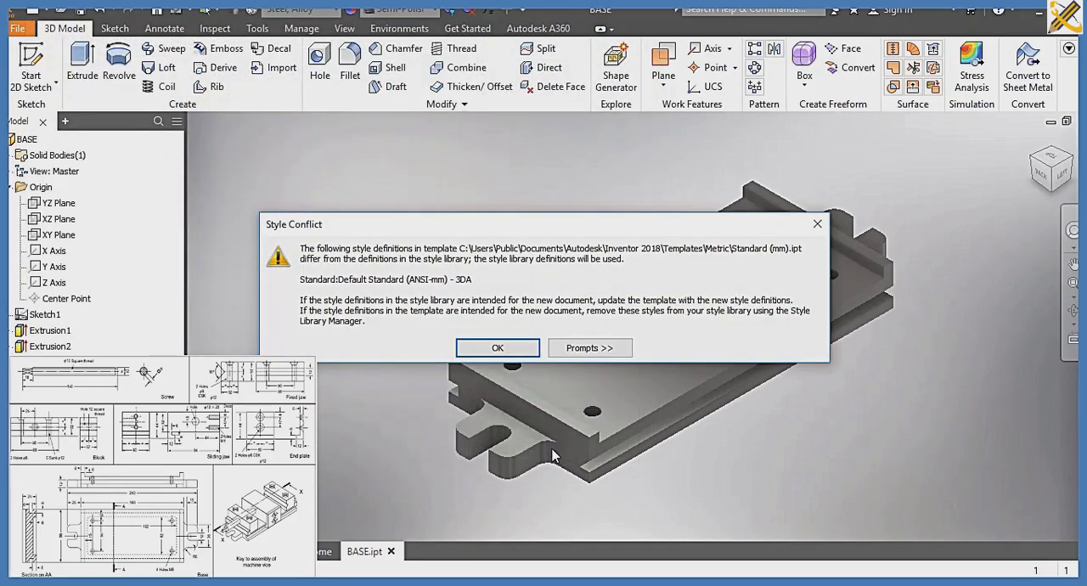
{"action": "left_click", "coordinate": [503, 352]}
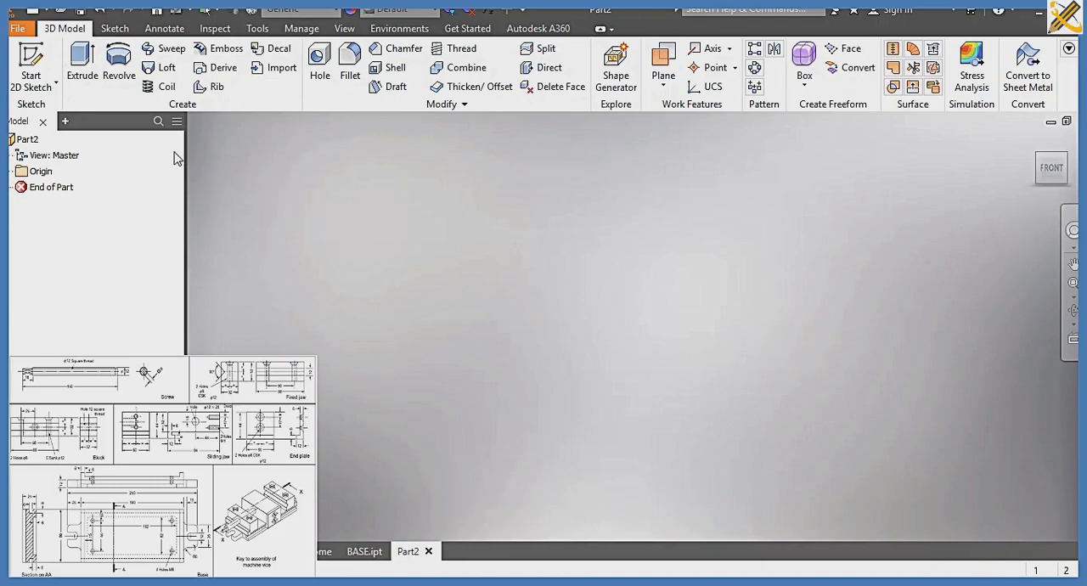
{"action": "left_click", "coordinate": [41, 62]}
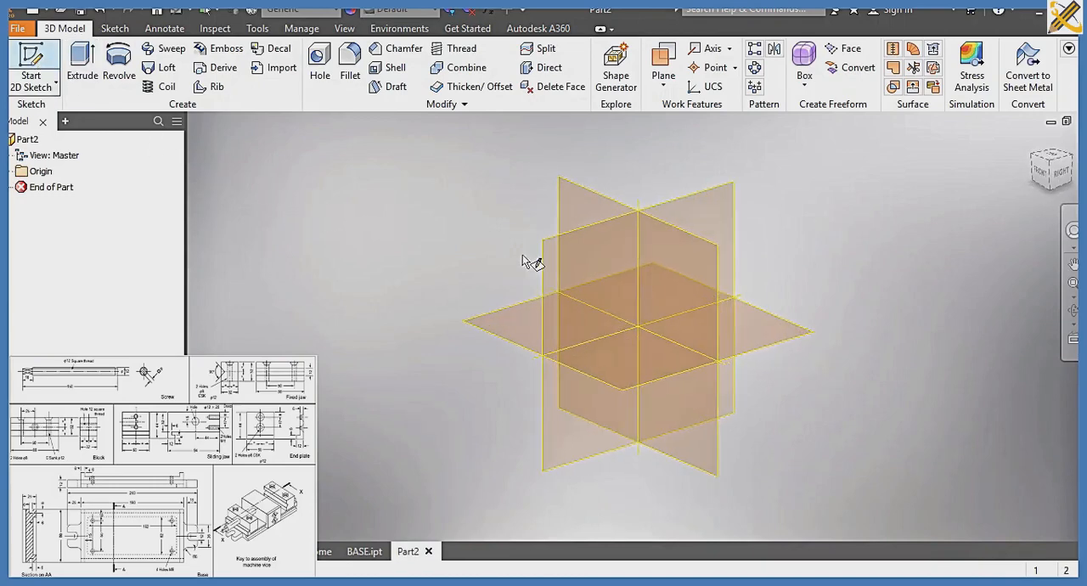
{"action": "left_click", "coordinate": [586, 269]}
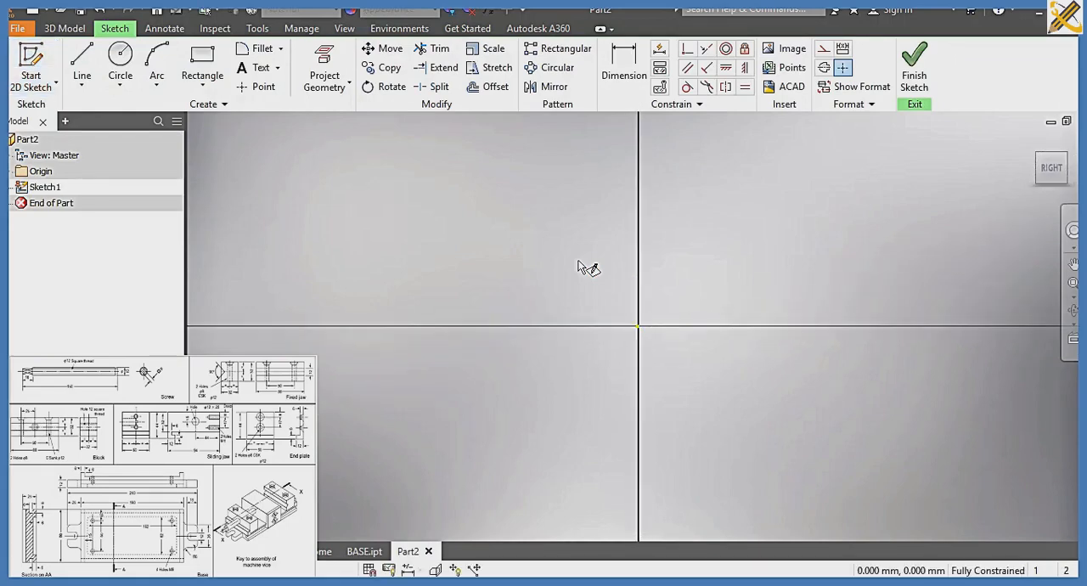
Sketch a rectangle 50 mm wide and 44 mm high
{"action": "left_click", "coordinate": [202, 56]}
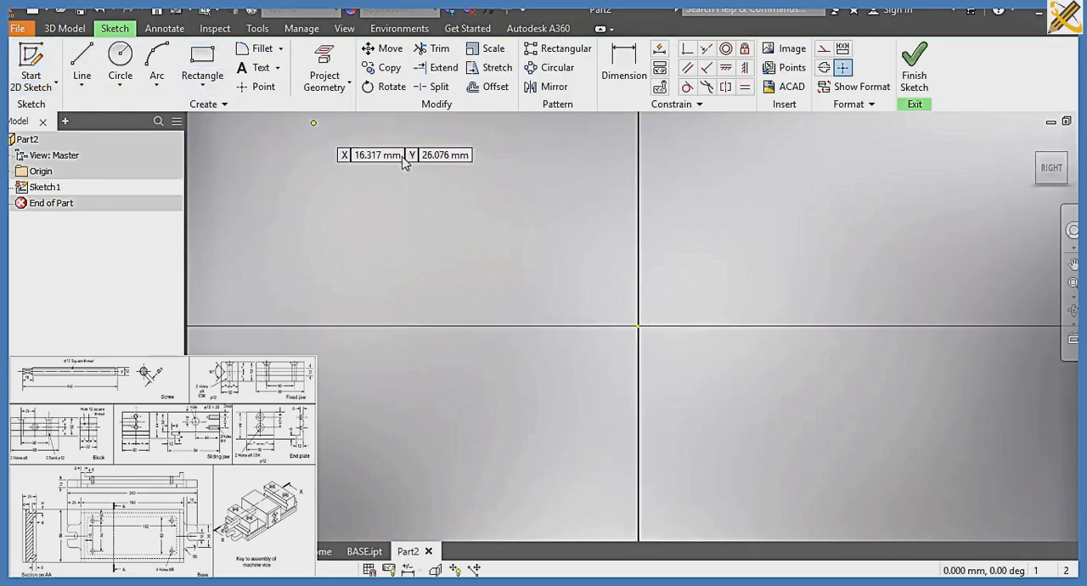
{"action": "left_click", "coordinate": [451, 172]}
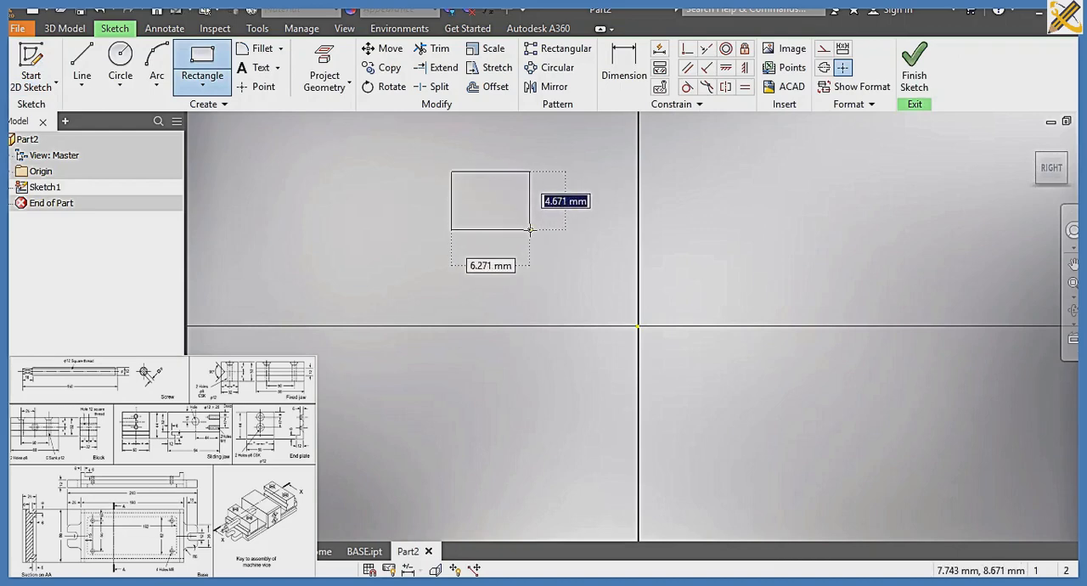
{"action": "type", "text": "44"}
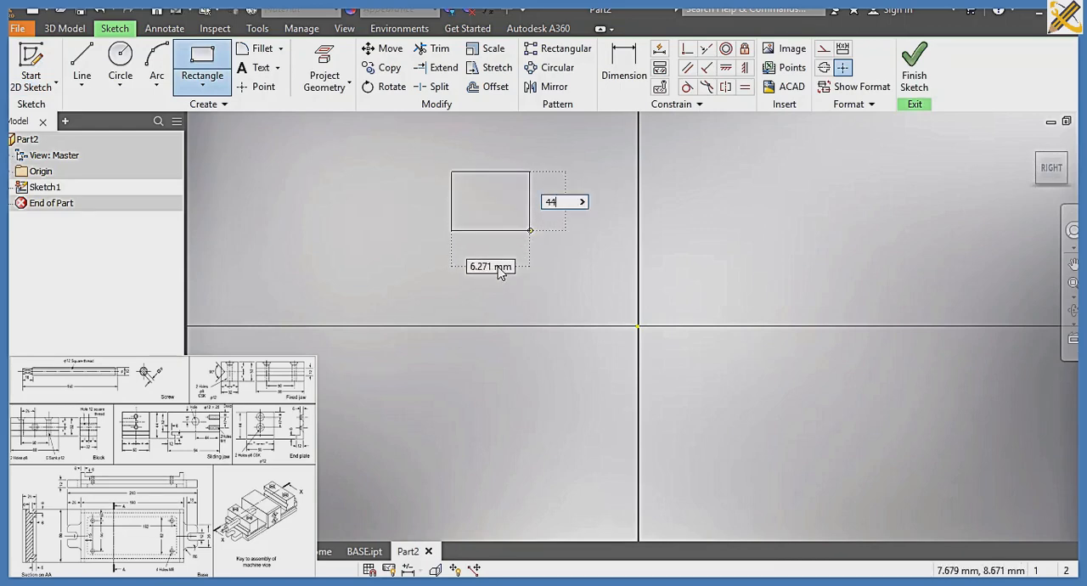
{"action": "key", "text": "Tab"}
{"action": "type", "text": "5"}
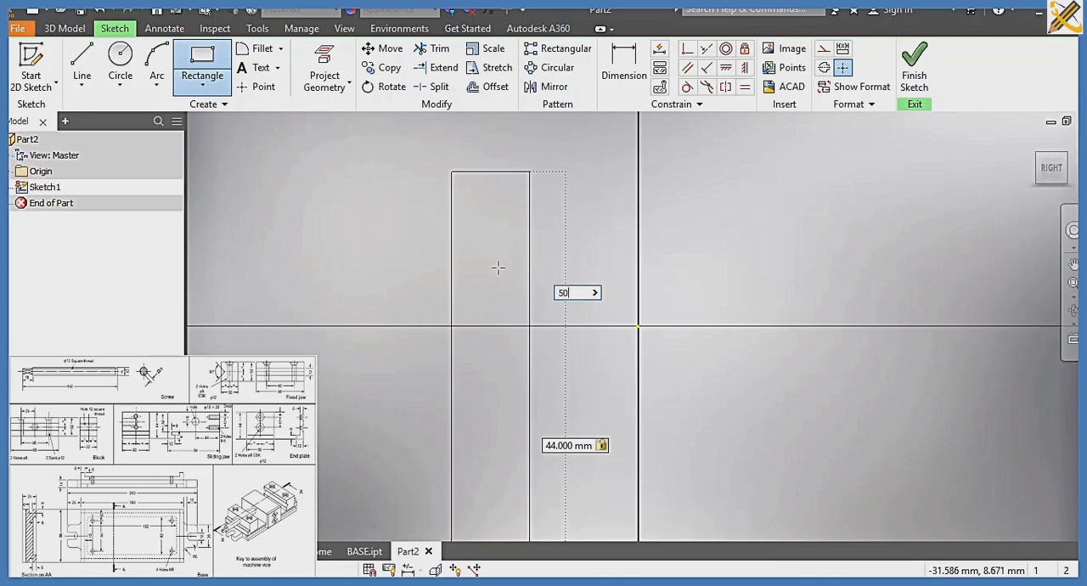
{"action": "type", "text": "0"}
{"action": "key", "text": "Return"}
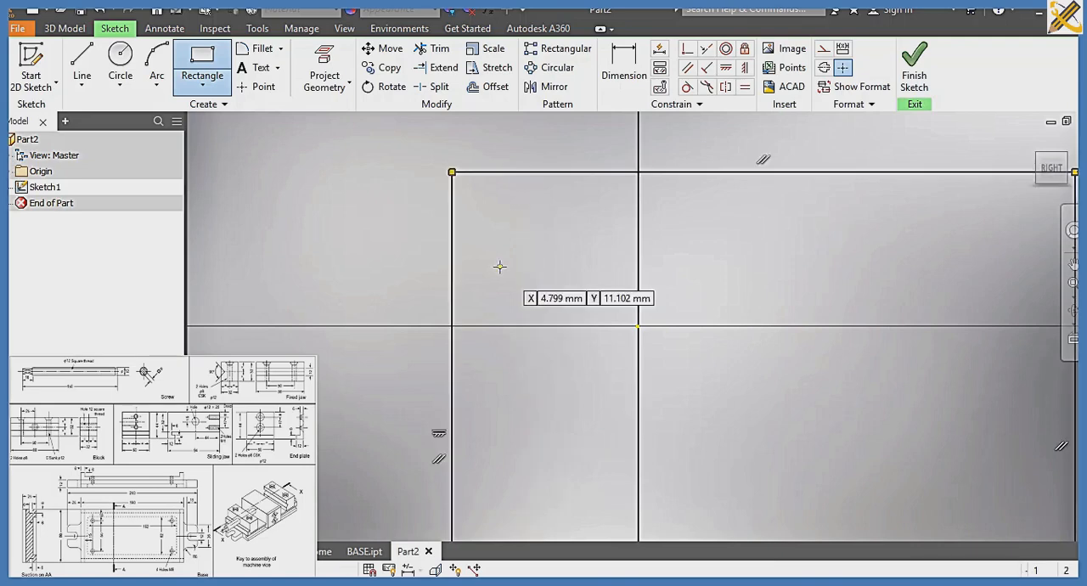
{"action": "left_click", "coordinate": [1054, 169]}
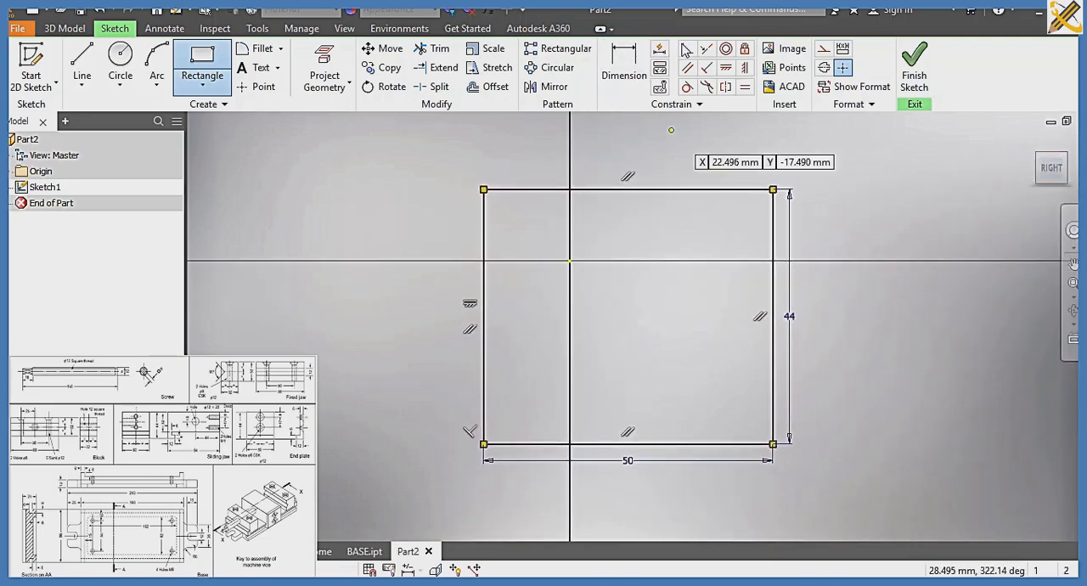
Constrain the midpoint of the rectangle's bottom edge coincident with the sketch origin
{"action": "left_click", "coordinate": [687, 48]}
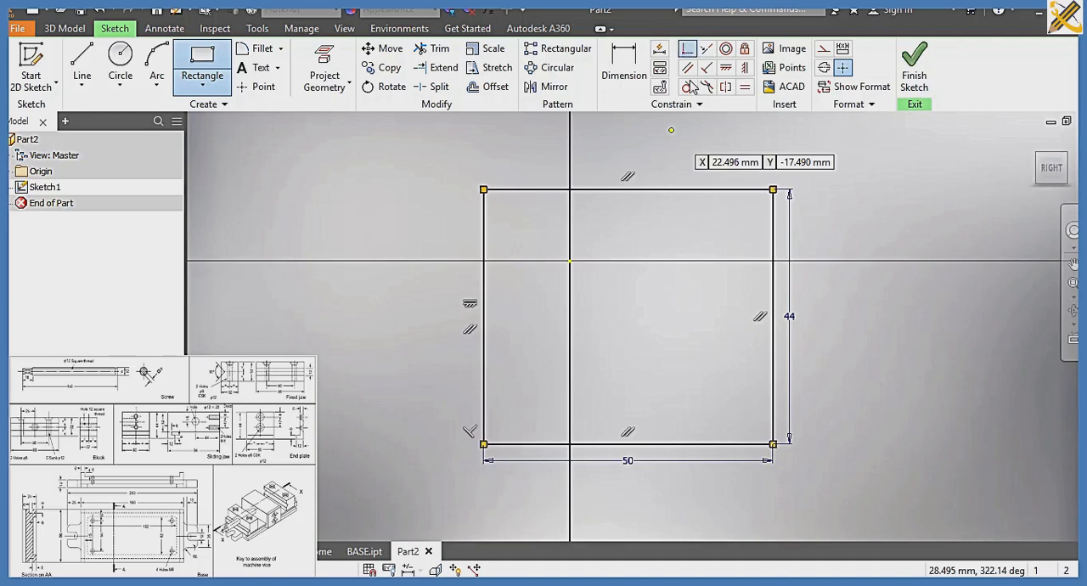
{"action": "left_click", "coordinate": [629, 444]}
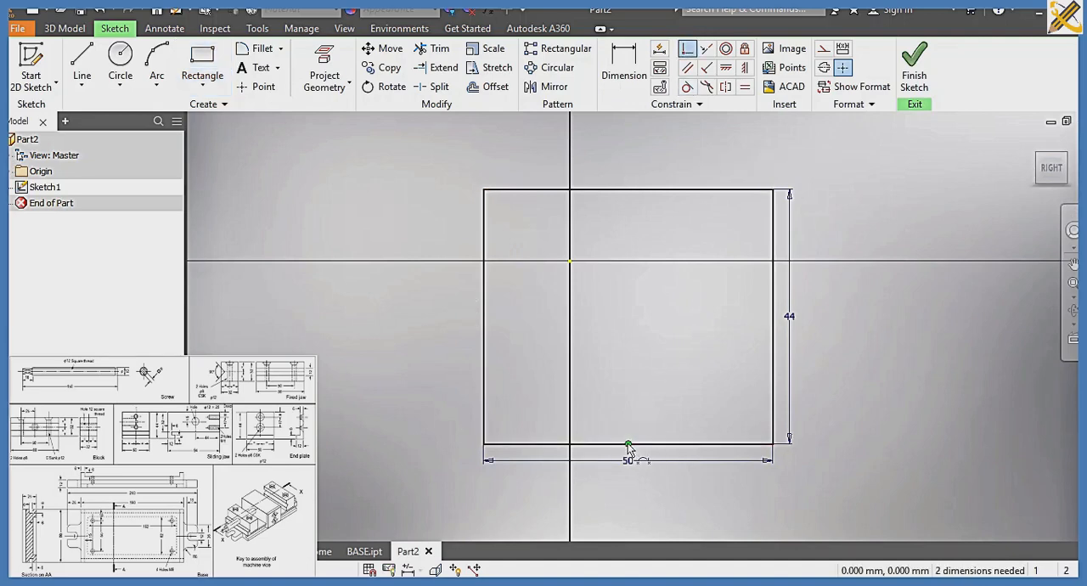
{"action": "left_click", "coordinate": [571, 264]}
{"action": "middle_click_drag", "start_coordinate": [588, 269], "coordinate": [599, 427]}
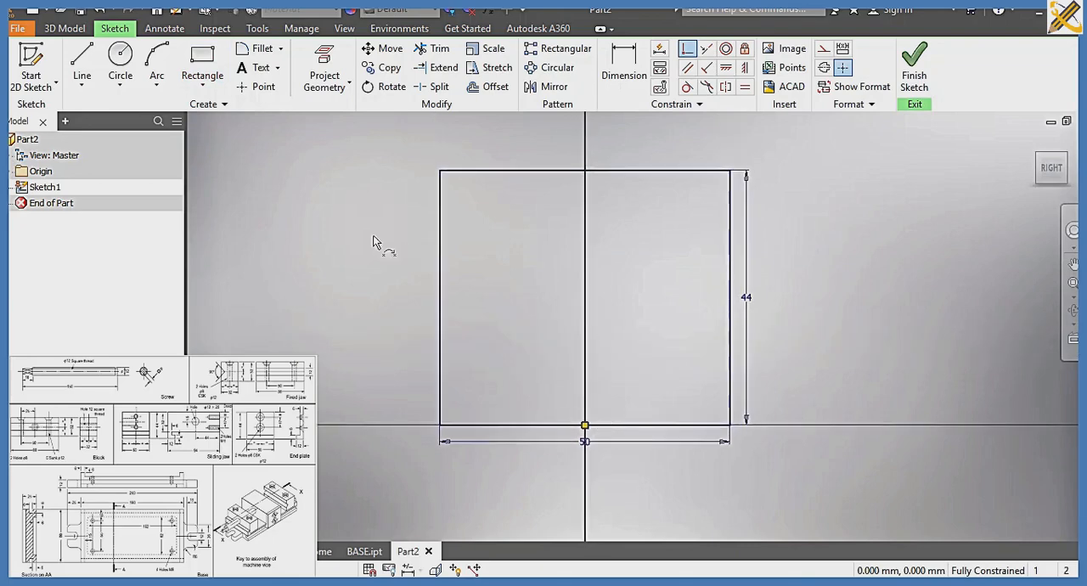
Draw a horizontal line across the rectangle's full width and dimension it 6 mm above the bottom edge
{"action": "left_click", "coordinate": [85, 58]}
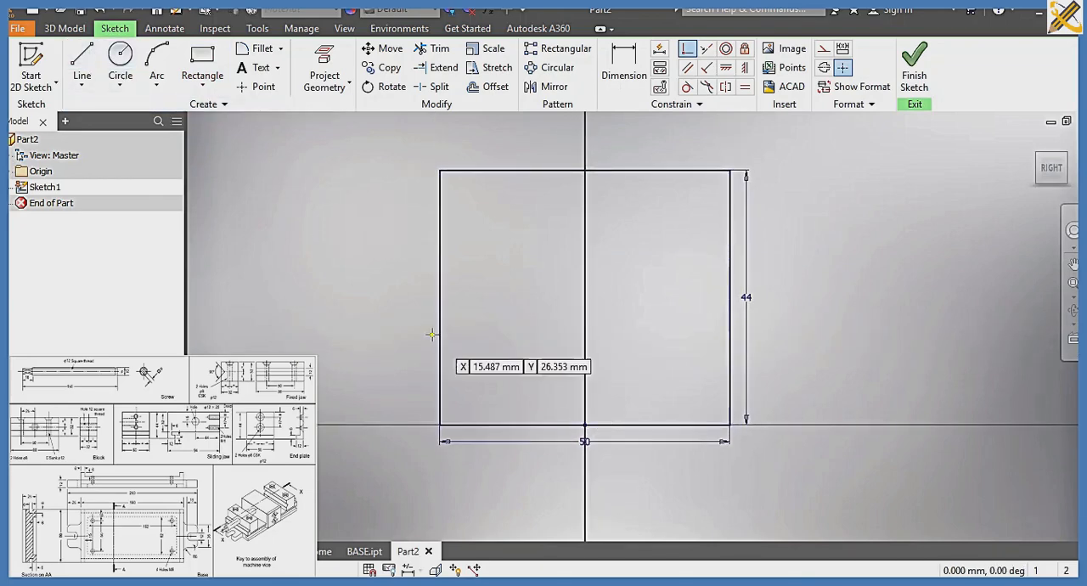
{"action": "left_click", "coordinate": [442, 395]}
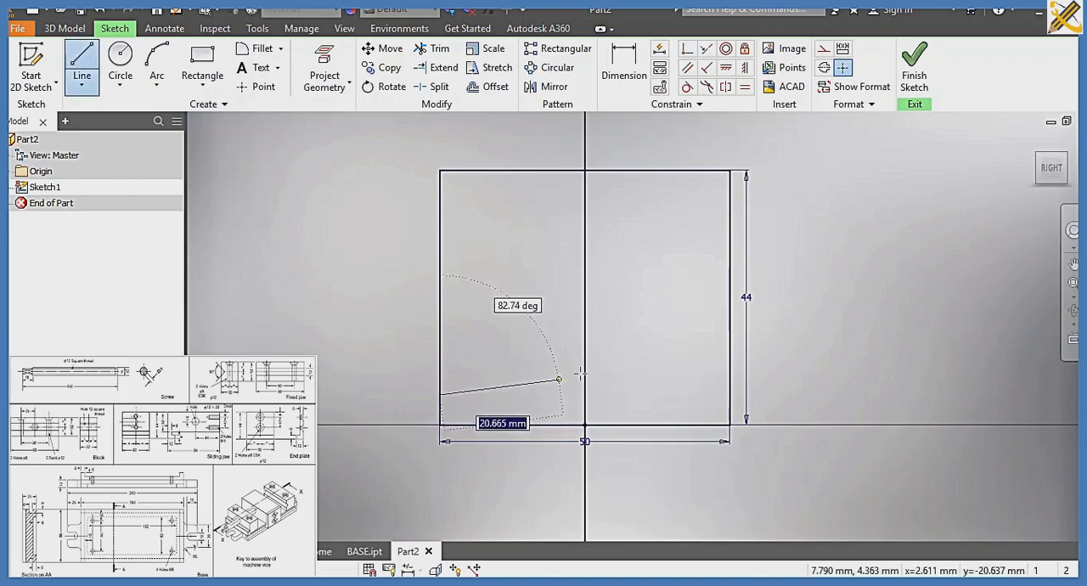
{"action": "double_click", "coordinate": [729, 394]}
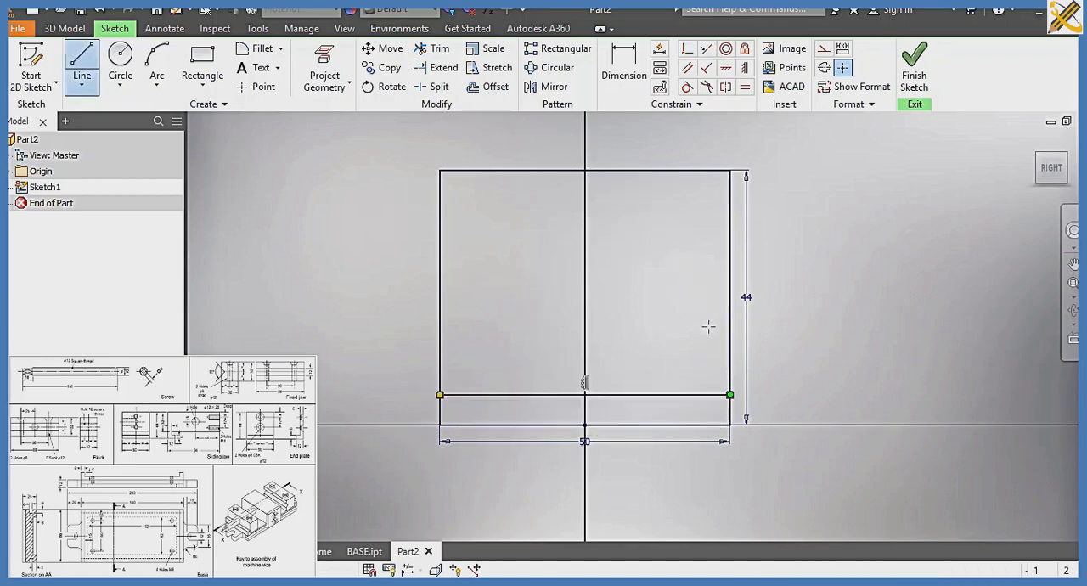
{"action": "key", "text": "d"}
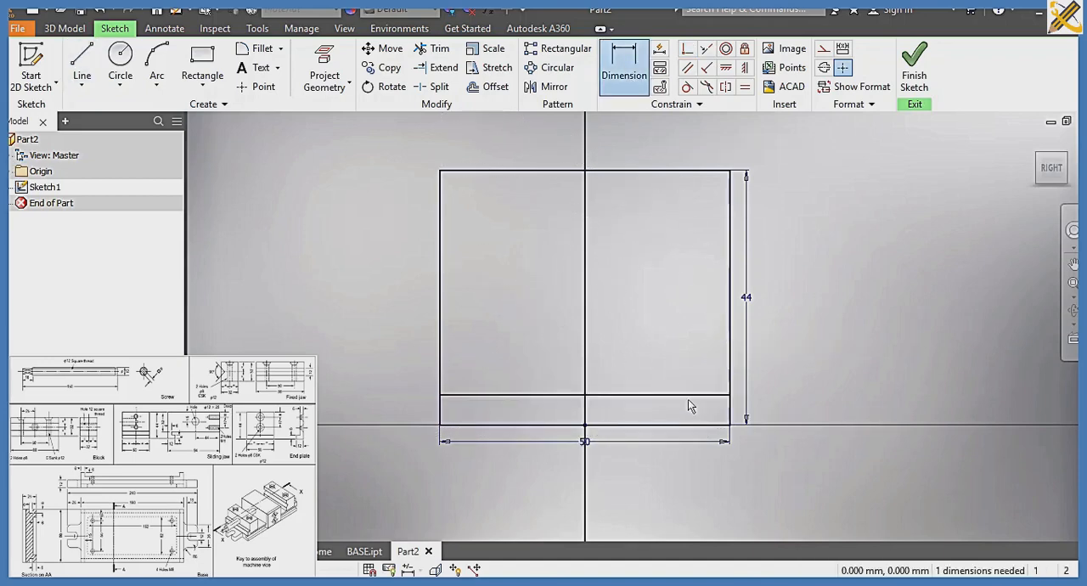
{"action": "left_click", "coordinate": [688, 396]}
{"action": "left_click", "coordinate": [692, 424]}
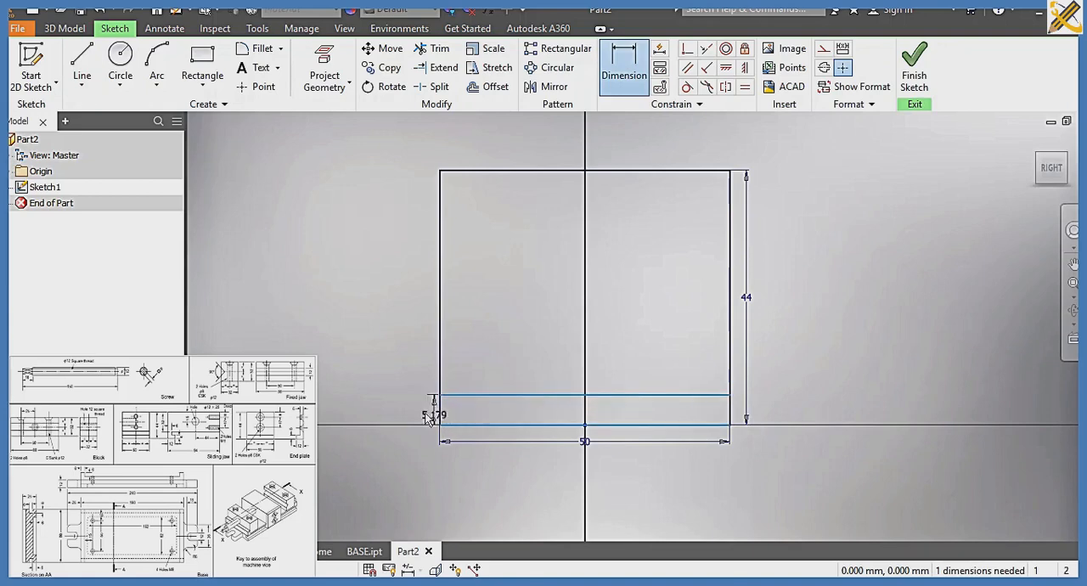
{"action": "left_click", "coordinate": [422, 410]}
{"action": "type", "text": "6"}
{"action": "key", "text": "Return"}
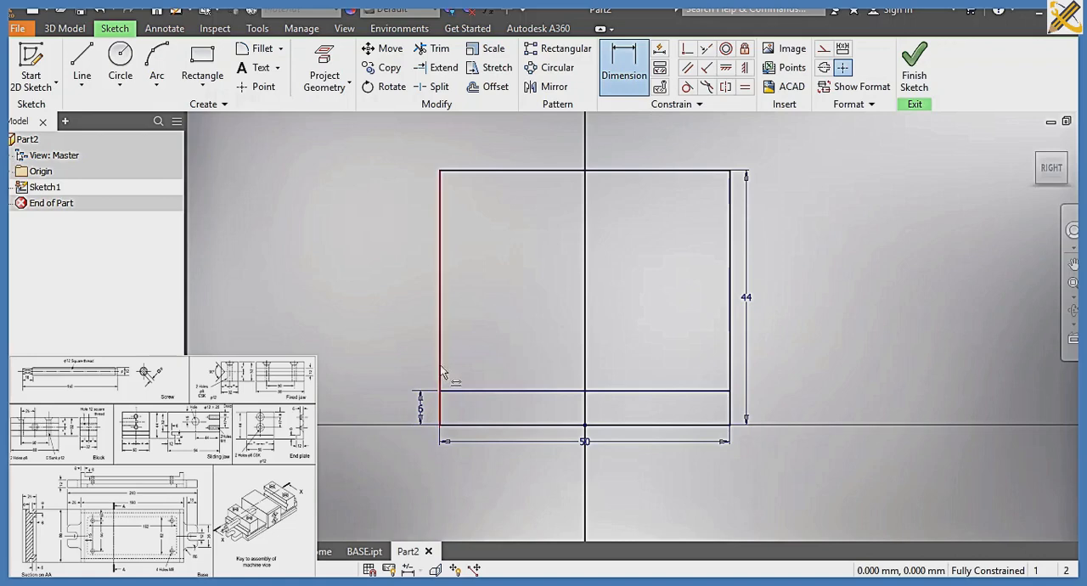
Sketch two circles of 8 mm diameter, one above the other, centred on the vertical axis inside the rectangle
{"action": "left_click", "coordinate": [121, 56]}
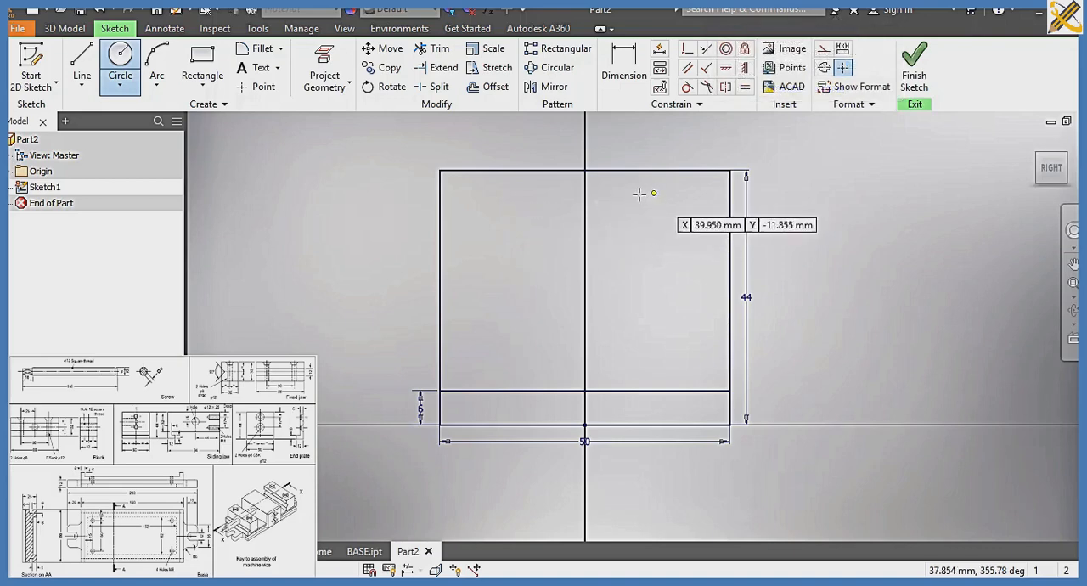
{"action": "left_click", "coordinate": [584, 201]}
{"action": "type", "text": "8"}
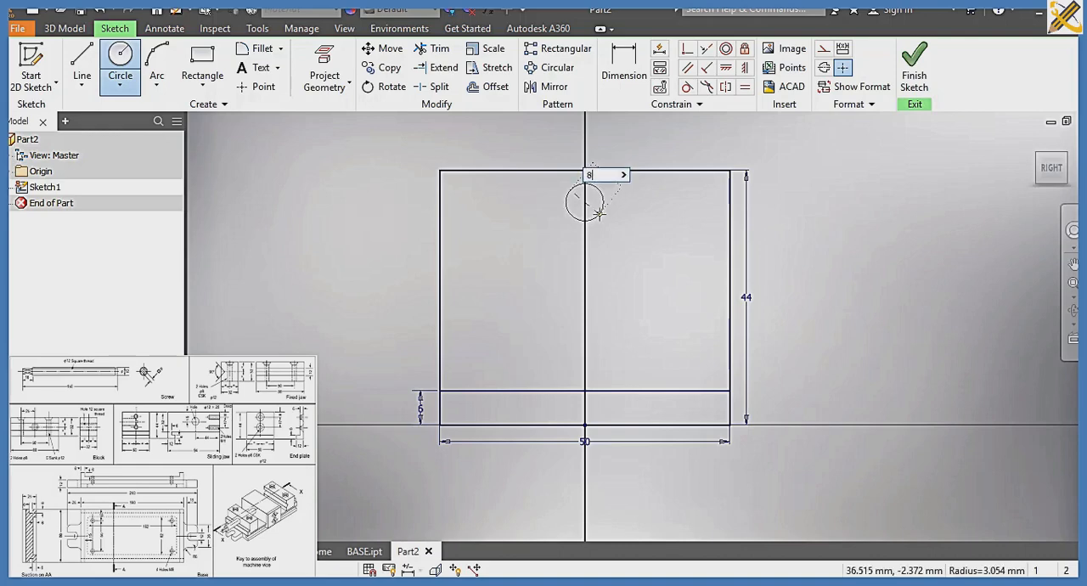
{"action": "key", "text": "Tab"}
{"action": "key", "text": "Return"}
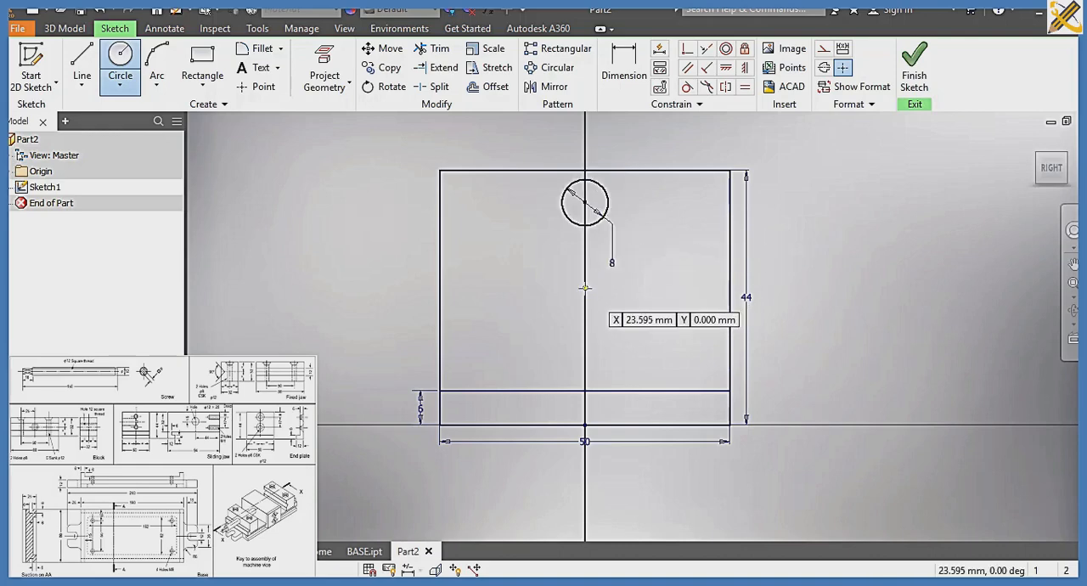
{"action": "left_click", "coordinate": [585, 288]}
{"action": "type", "text": "8"}
{"action": "key", "text": "Return"}
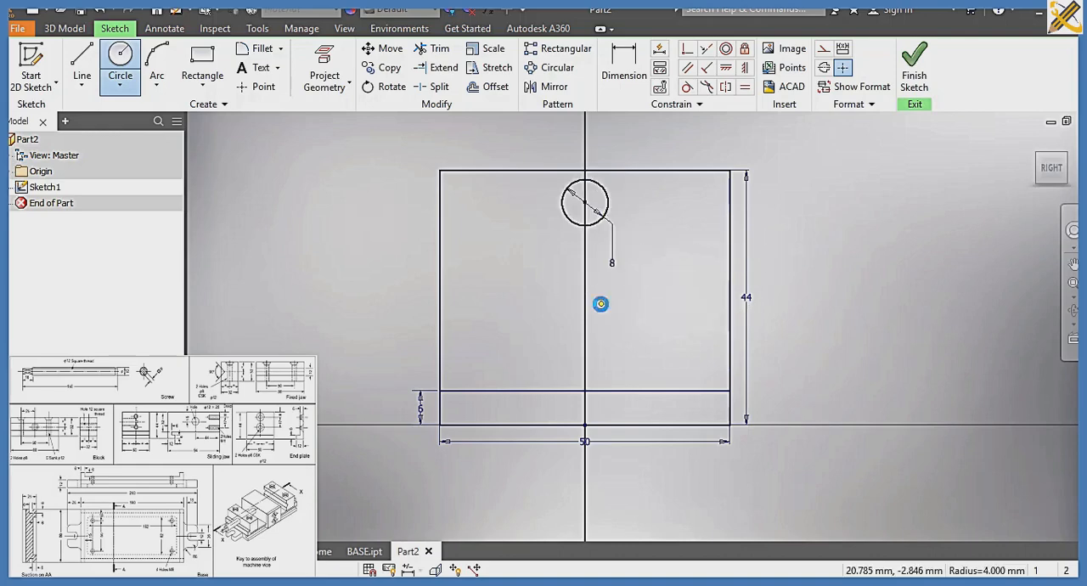
Dimension the upper circle's centre 8 mm below the rectangle's top edge
{"action": "left_click", "coordinate": [624, 78]}
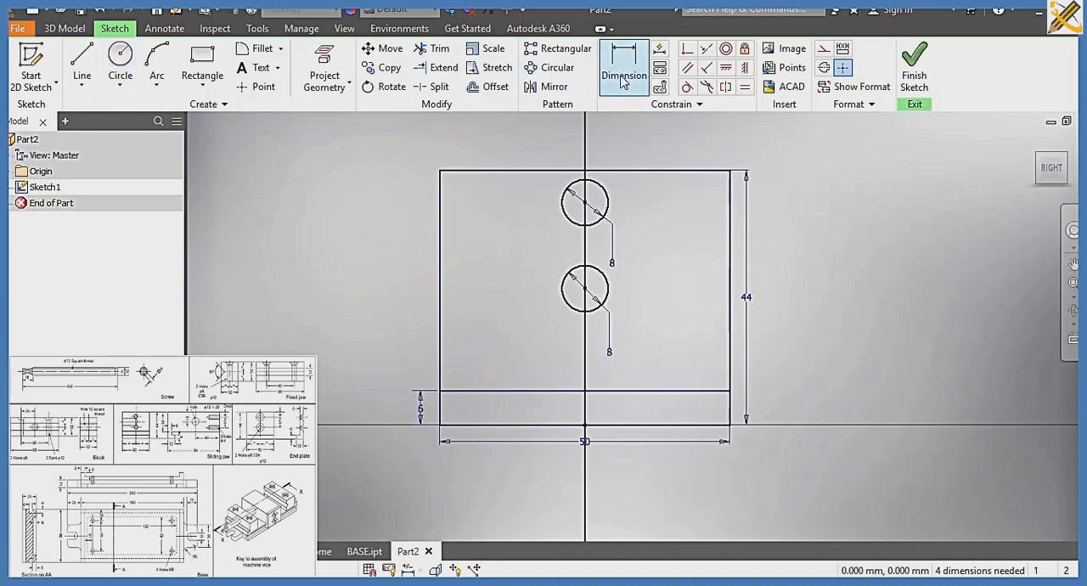
{"action": "left_click", "coordinate": [626, 173]}
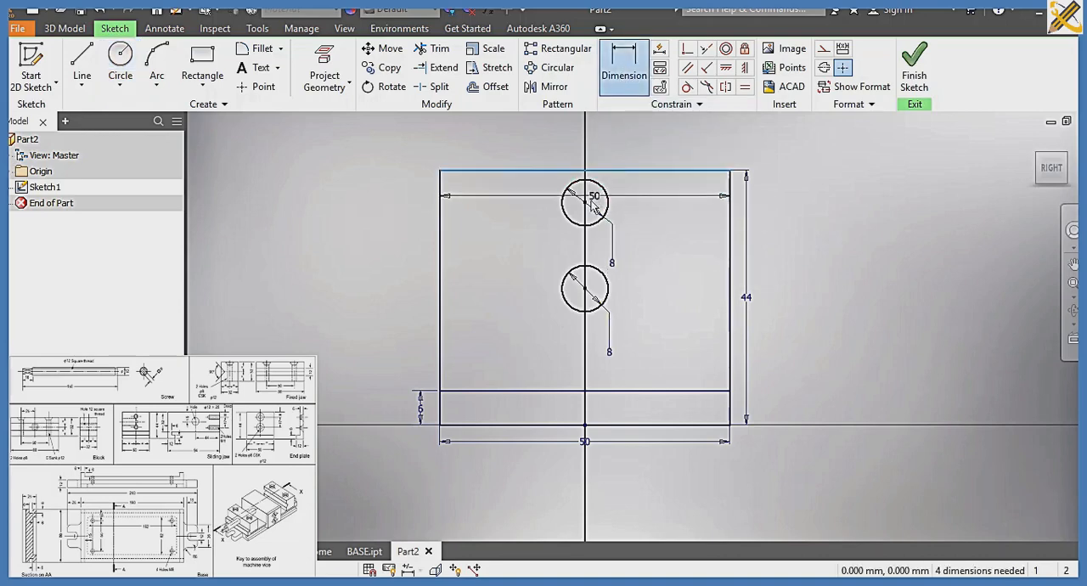
{"action": "left_click", "coordinate": [586, 203]}
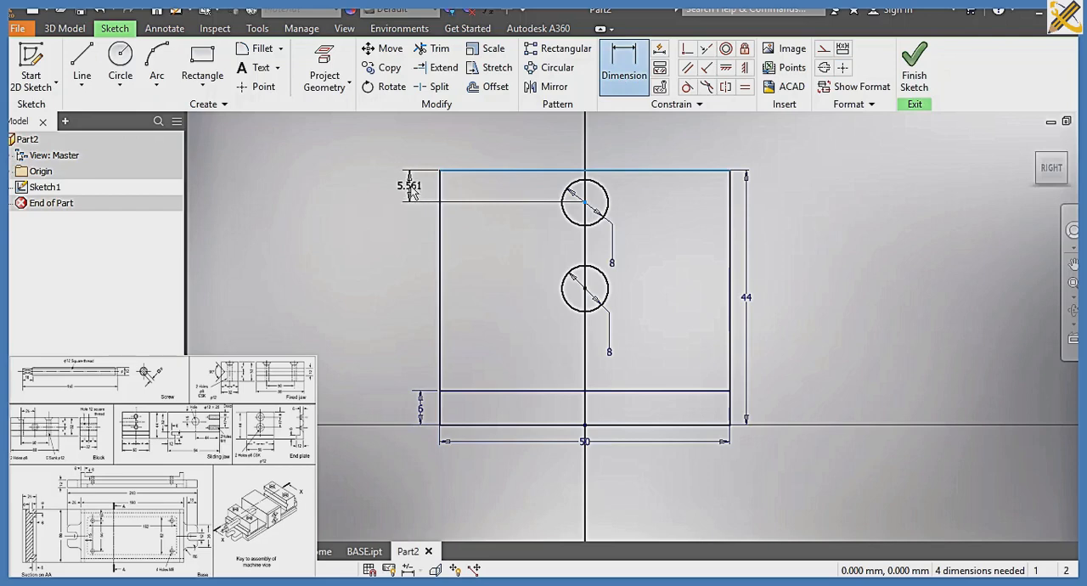
{"action": "left_click", "coordinate": [411, 192]}
{"action": "type", "text": "8"}
{"action": "key", "text": "Return"}
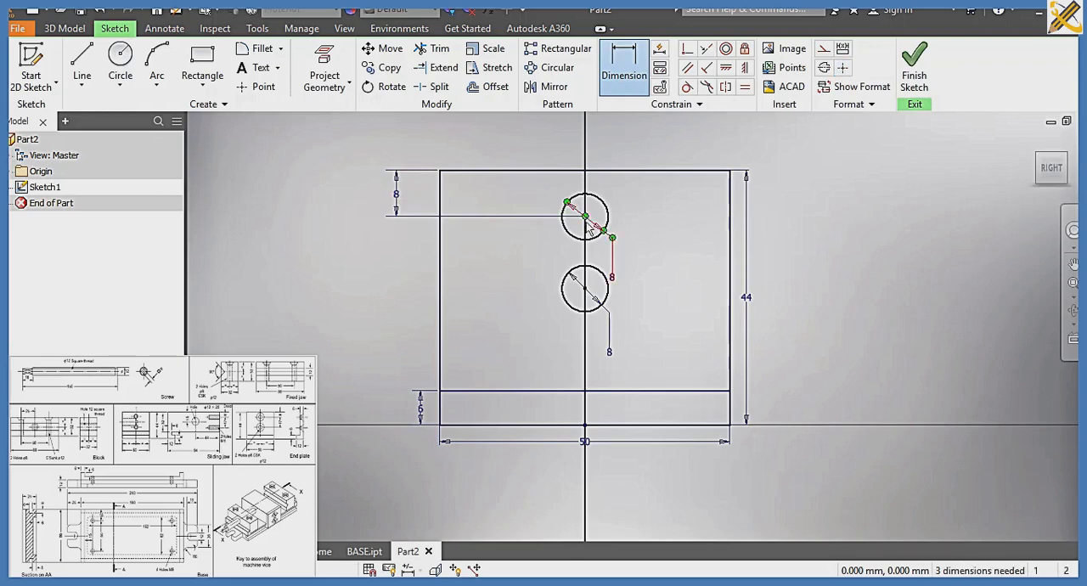
Set the vertical distance between the two circle centres to 17 mm
{"action": "left_click", "coordinate": [429, 216]}
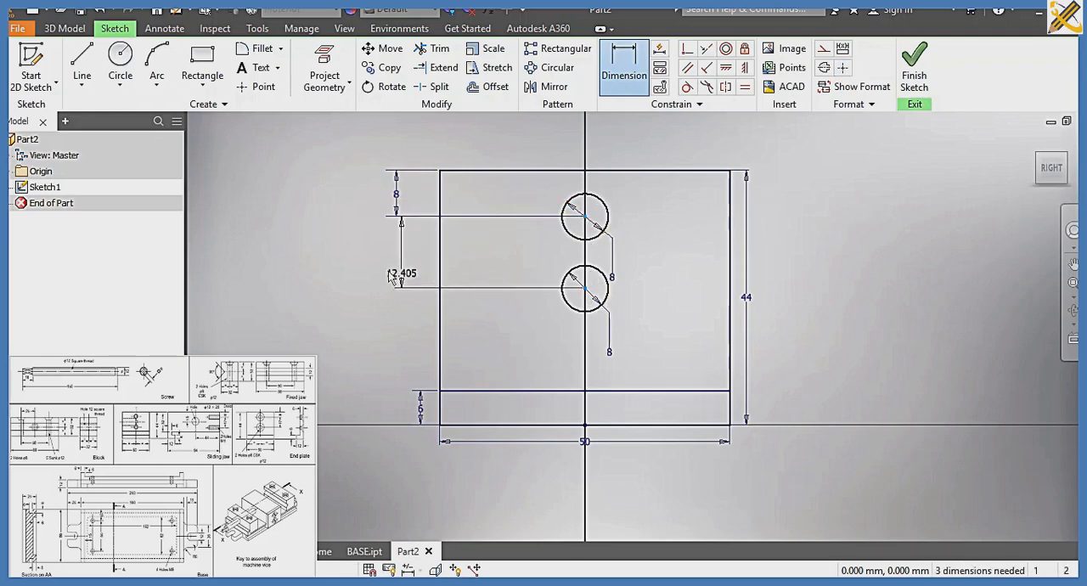
{"action": "left_click", "coordinate": [396, 267]}
{"action": "type", "text": "1"}
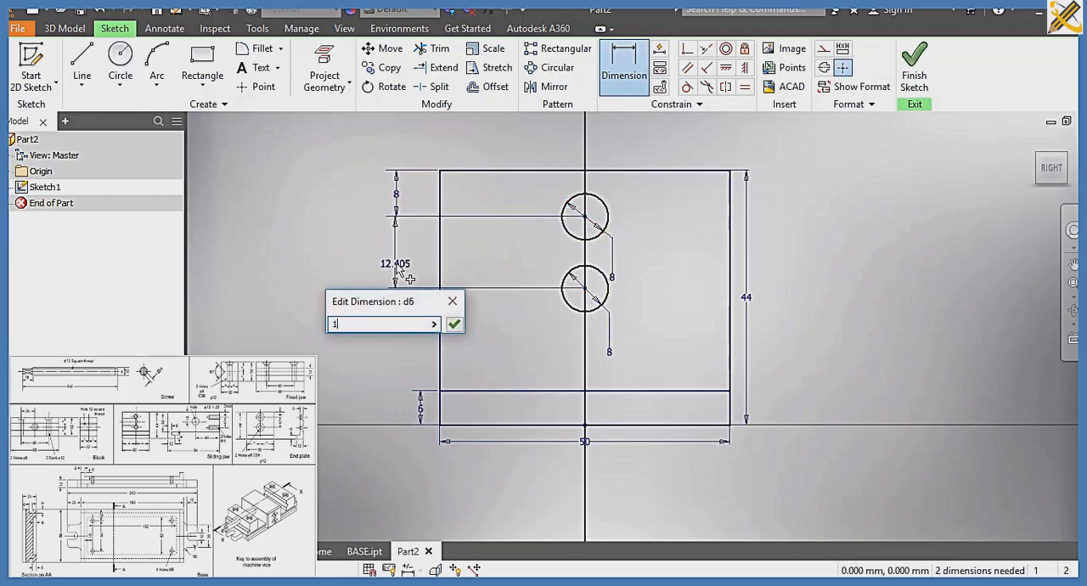
{"action": "type", "text": "7"}
{"action": "key", "text": "Return"}
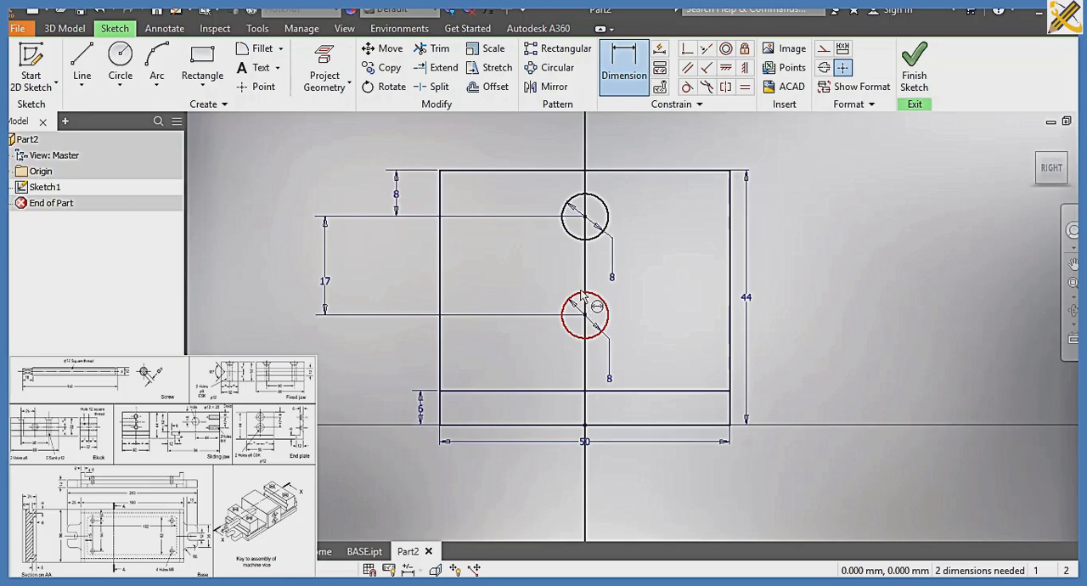
Finish the sketch and extrude the 6 mm high bottom strip of the profile by 12 mm
{"action": "left_click", "coordinate": [912, 69]}
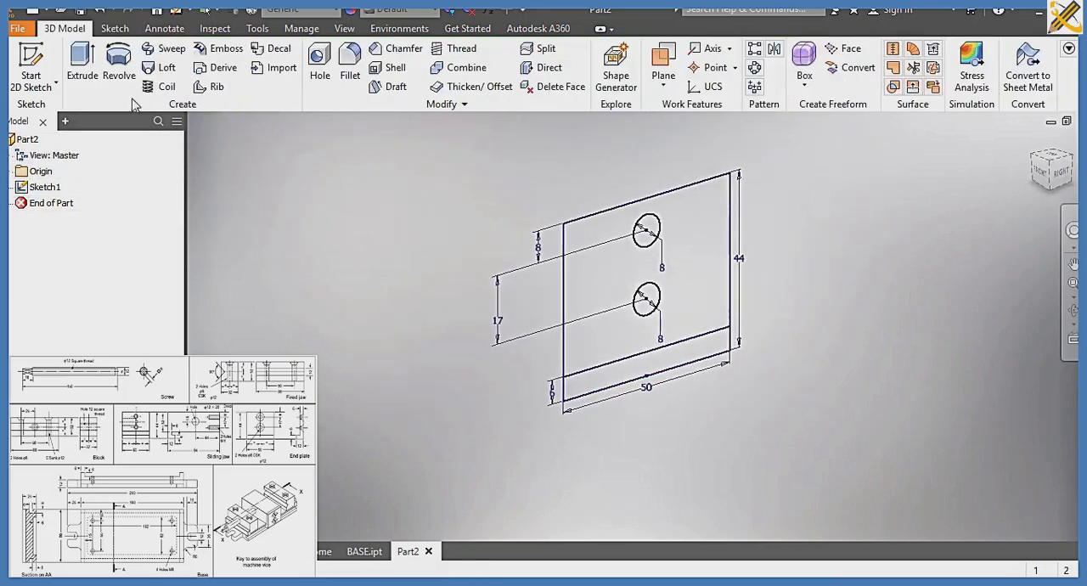
{"action": "left_click", "coordinate": [91, 75]}
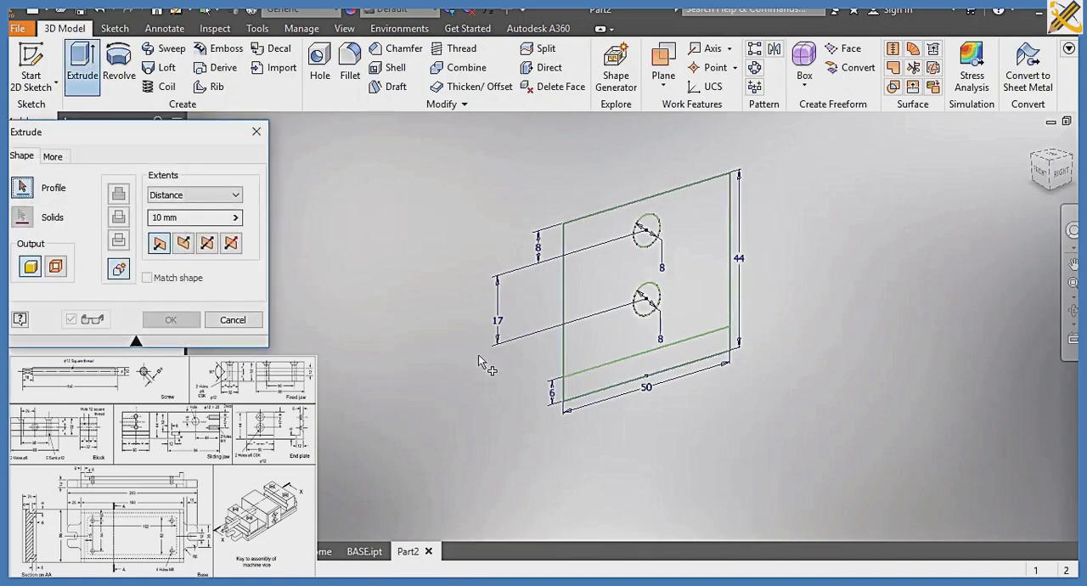
{"action": "left_click", "coordinate": [585, 389]}
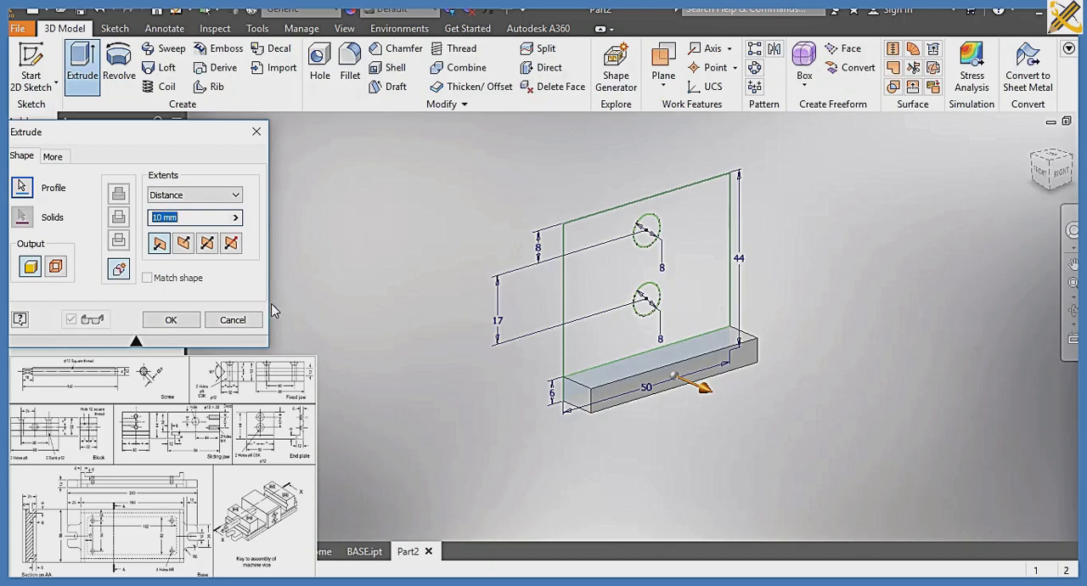
{"action": "type", "text": "12"}
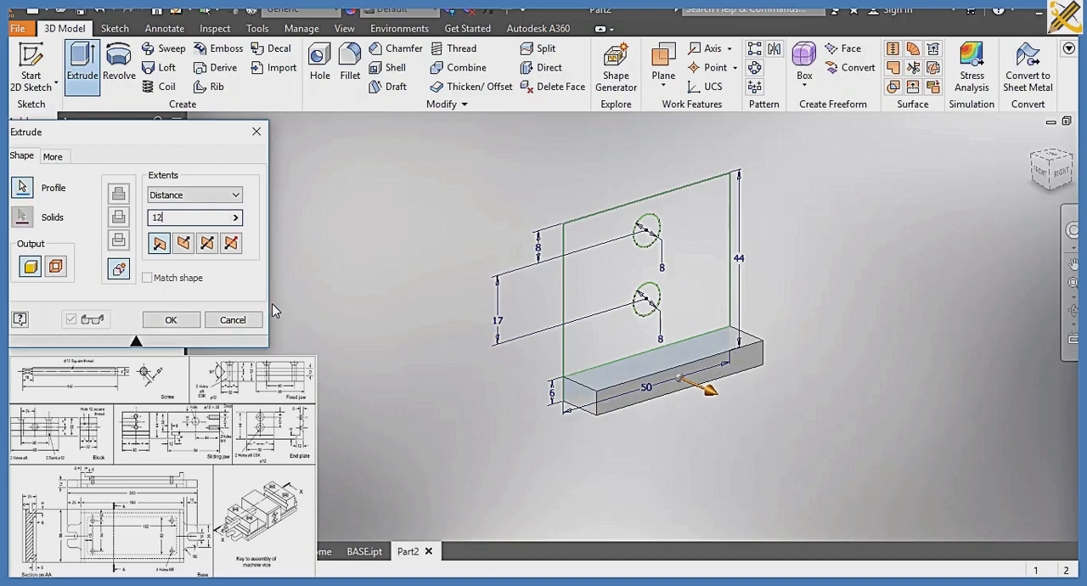
{"action": "key", "text": "Return"}
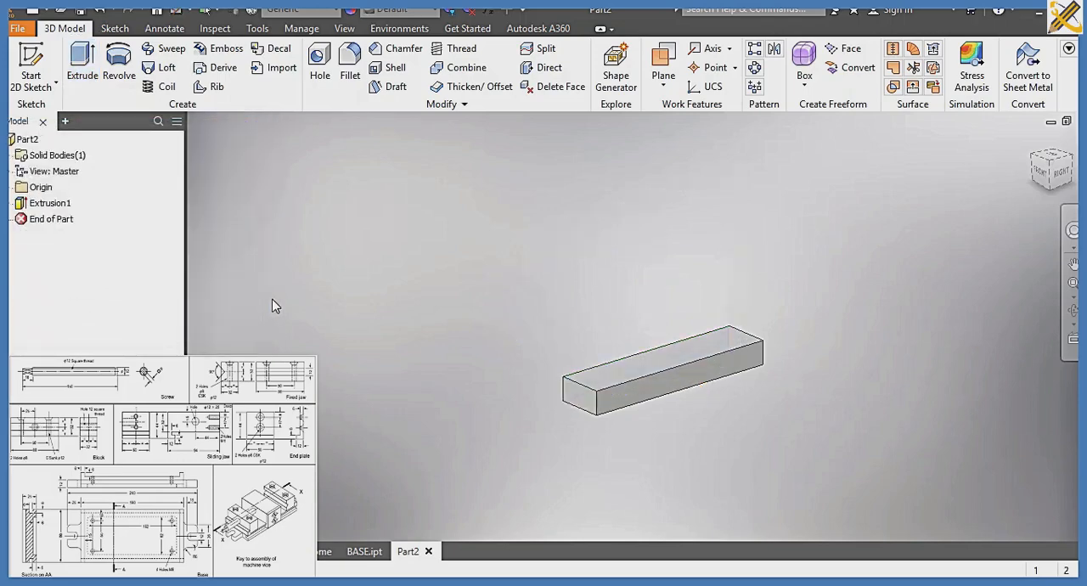
Share the sketch used by the first extrusion so that its remaining regions can be reused
{"action": "left_click", "coordinate": [12, 203]}
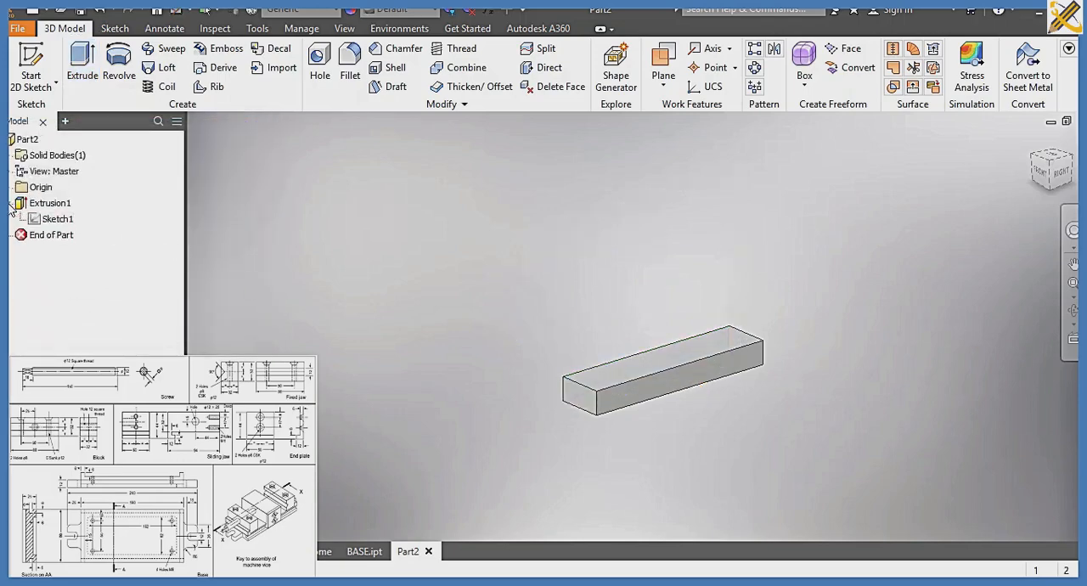
{"action": "left_click", "coordinate": [58, 219]}
{"action": "right_click", "coordinate": [58, 221]}
{"action": "left_click", "coordinate": [100, 298]}
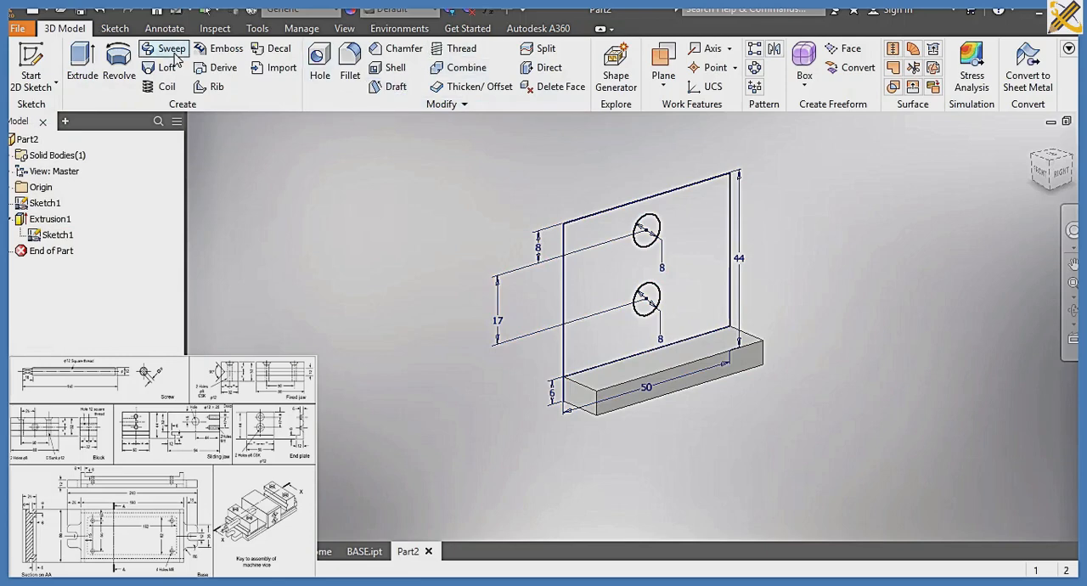
Extrude the upper region of the shared sketch, without the two circles, by 6 mm joined to the strip
{"action": "left_click", "coordinate": [85, 70]}
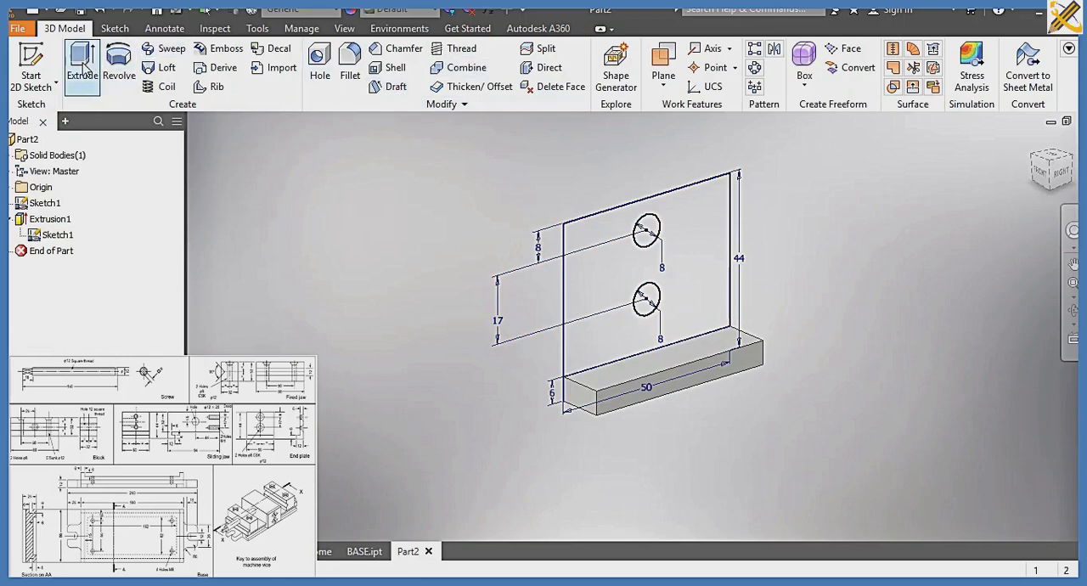
{"action": "left_click", "coordinate": [576, 231]}
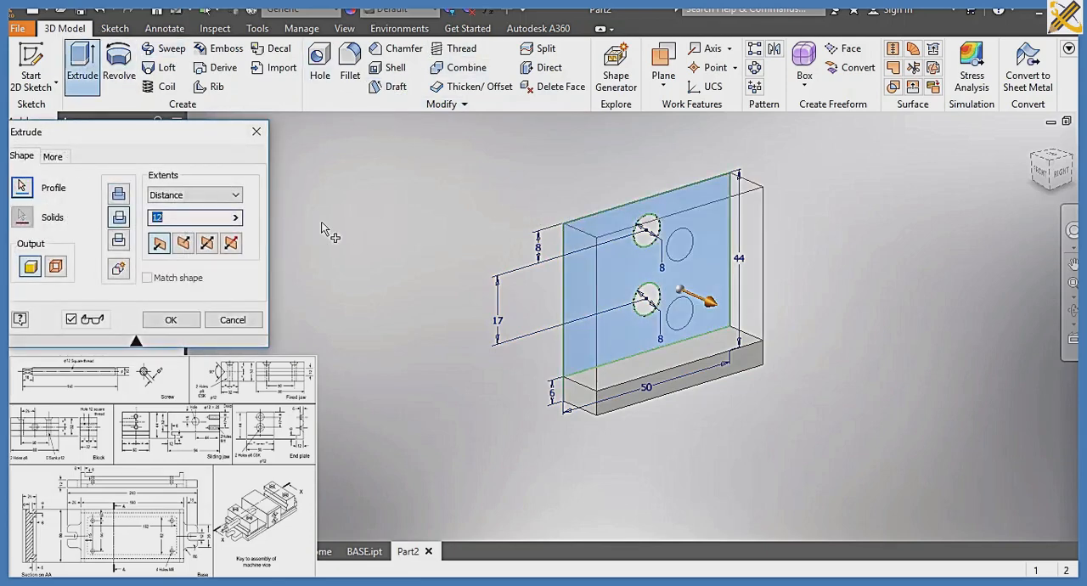
{"action": "type", "text": "6"}
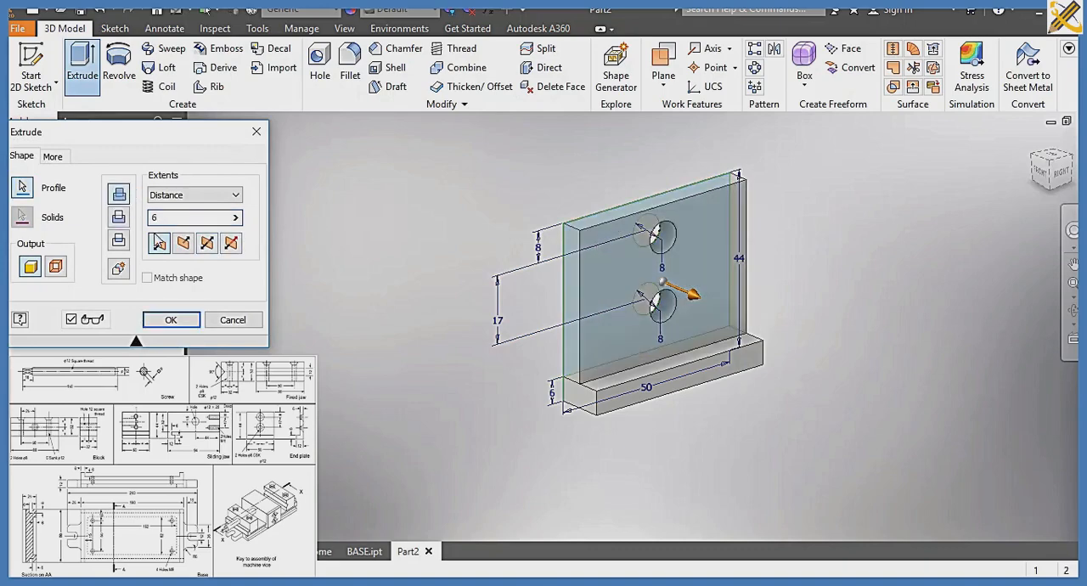
{"action": "left_click", "coordinate": [173, 323]}
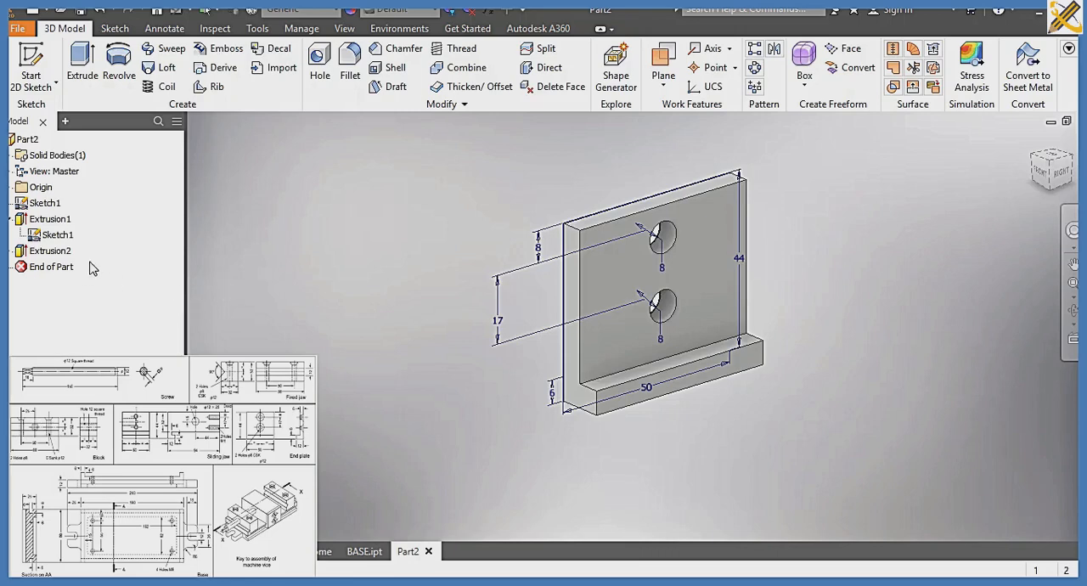
Edit the 6 mm plate extrusion to include both circles in its profile, making the plate solid
{"action": "left_click", "coordinate": [64, 254]}
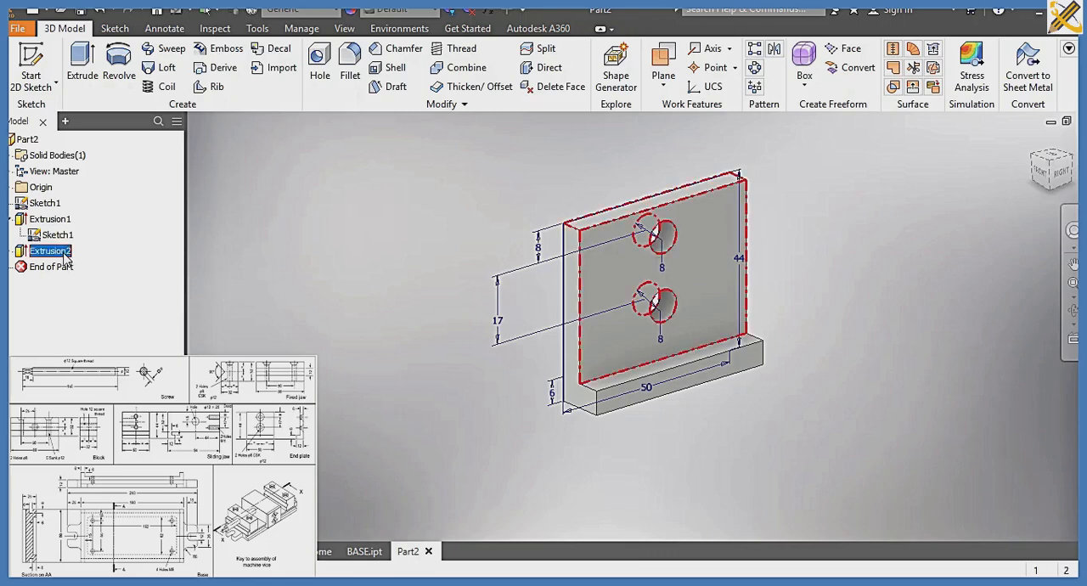
{"action": "double_click", "coordinate": [65, 256]}
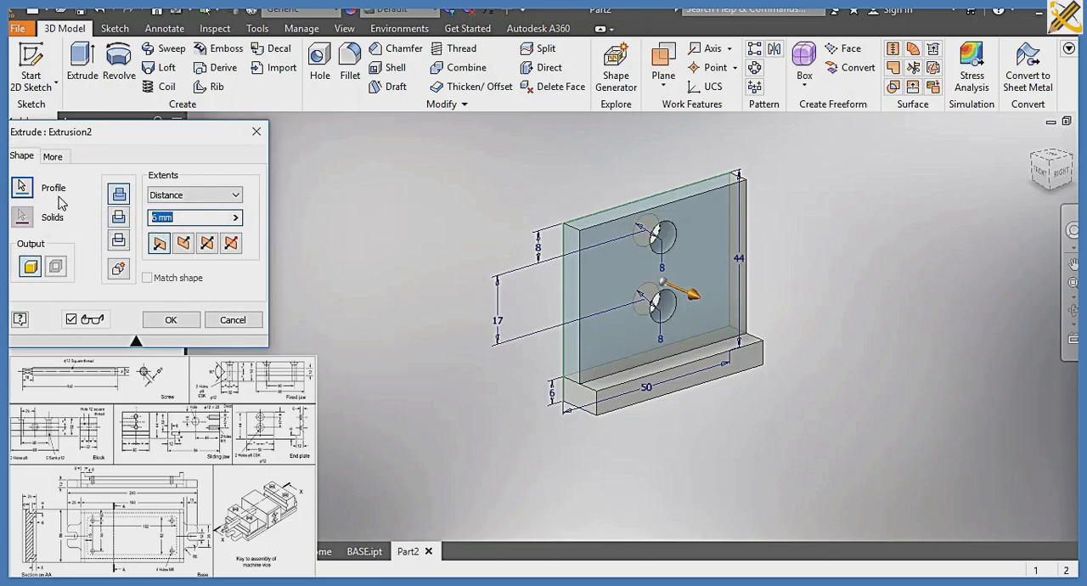
{"action": "type", "text": "6"}
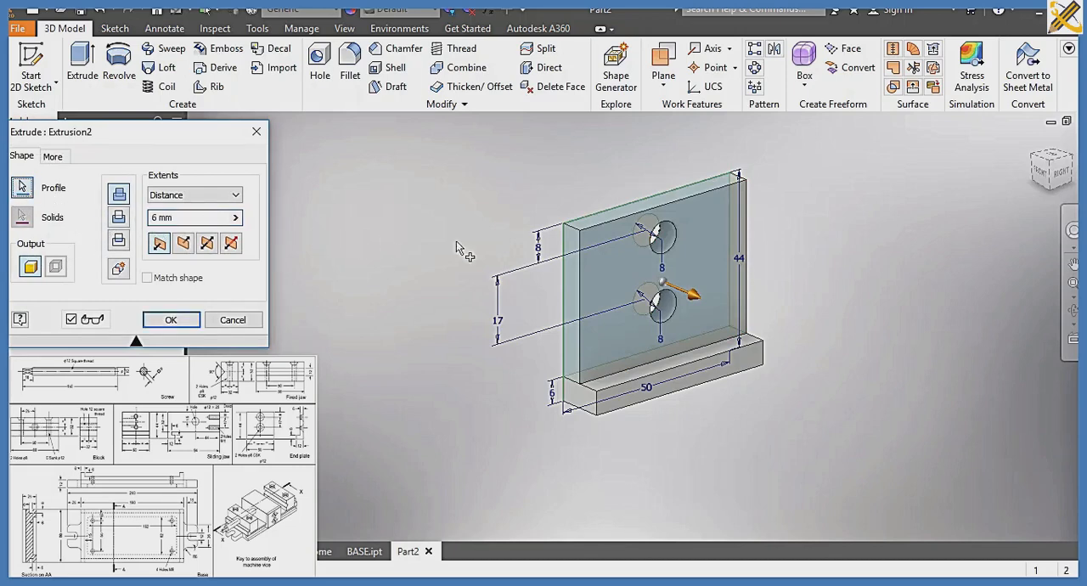
{"action": "left_click", "coordinate": [658, 242]}
{"action": "left_click", "coordinate": [661, 308]}
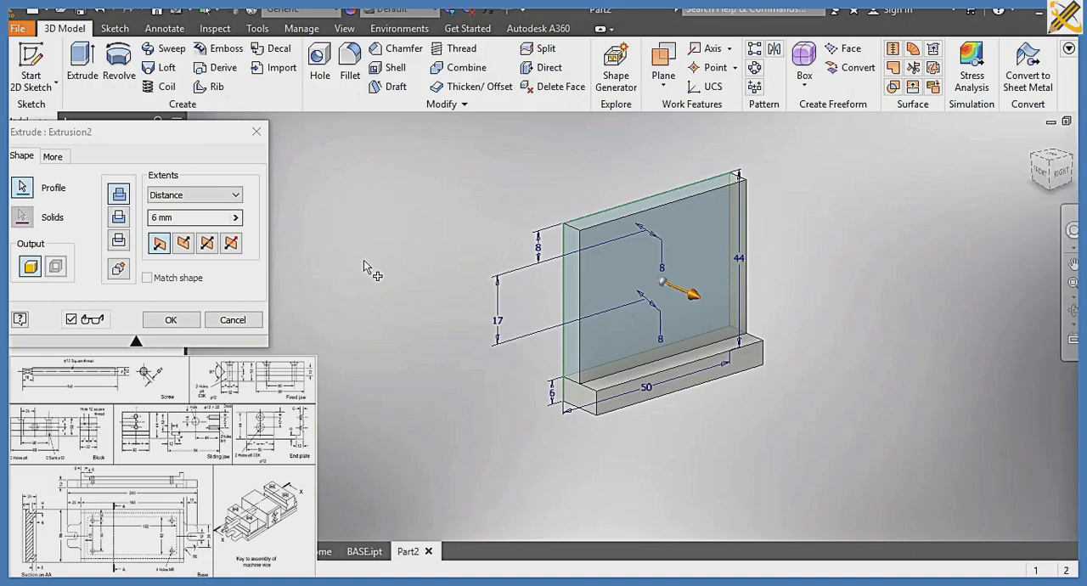
{"action": "left_click", "coordinate": [173, 320]}
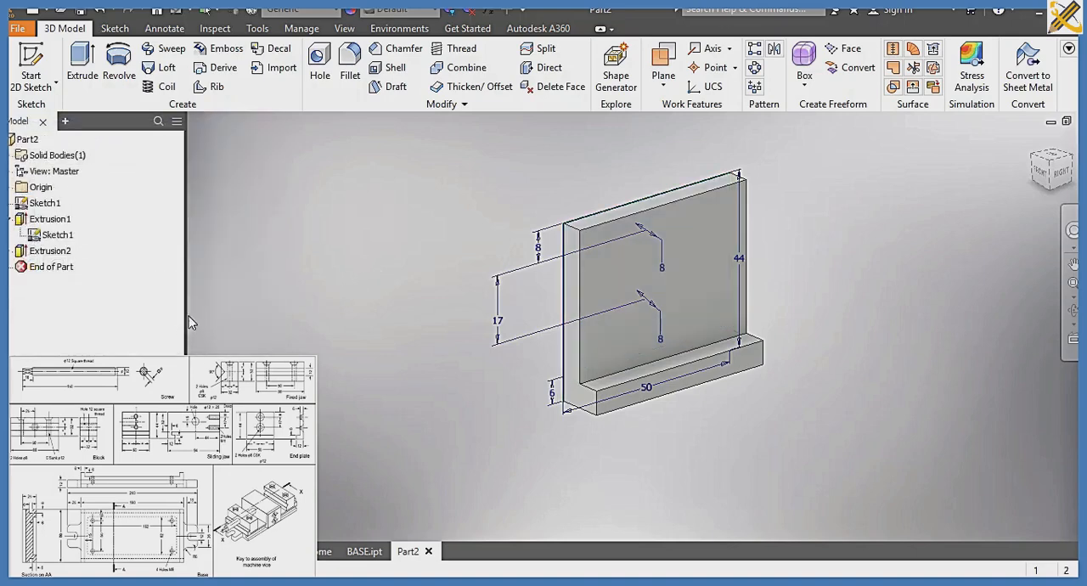
Place countersink holes at the two sketched circle centres on the plate's back face, directed into the body
{"action": "left_click", "coordinate": [1037, 164]}
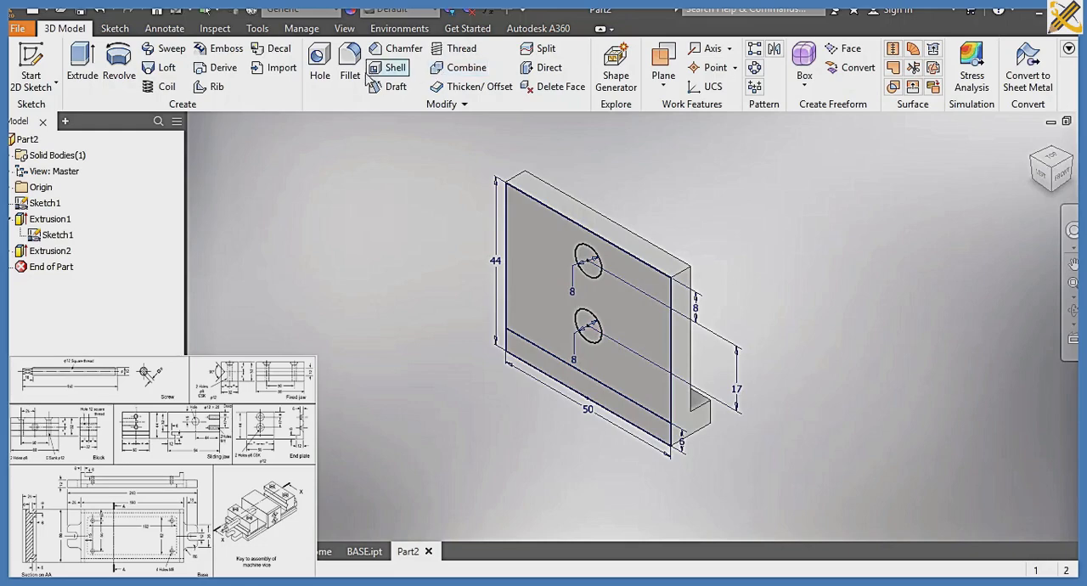
{"action": "left_click", "coordinate": [321, 78]}
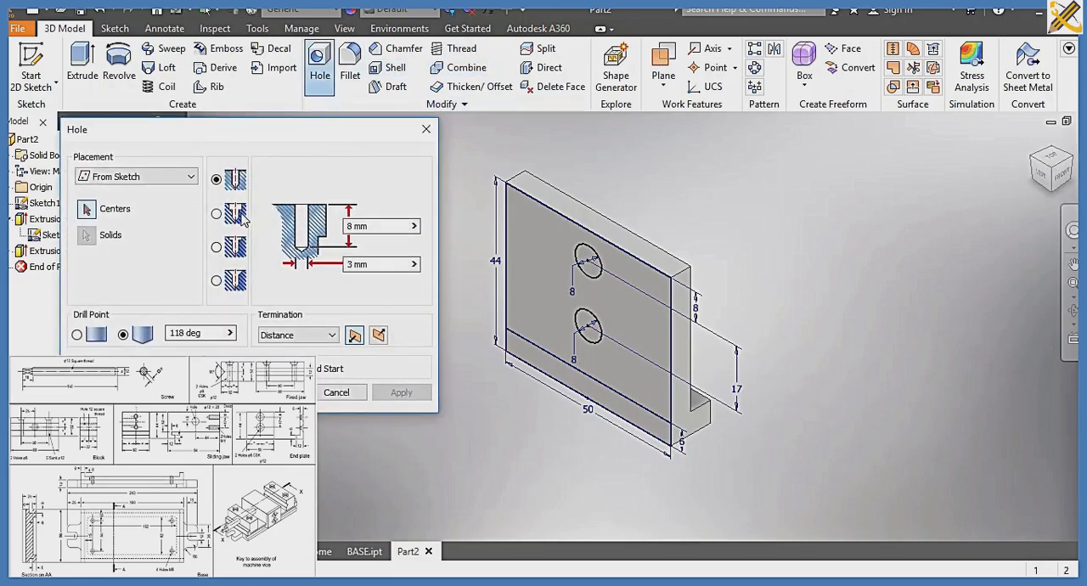
{"action": "left_click", "coordinate": [239, 288]}
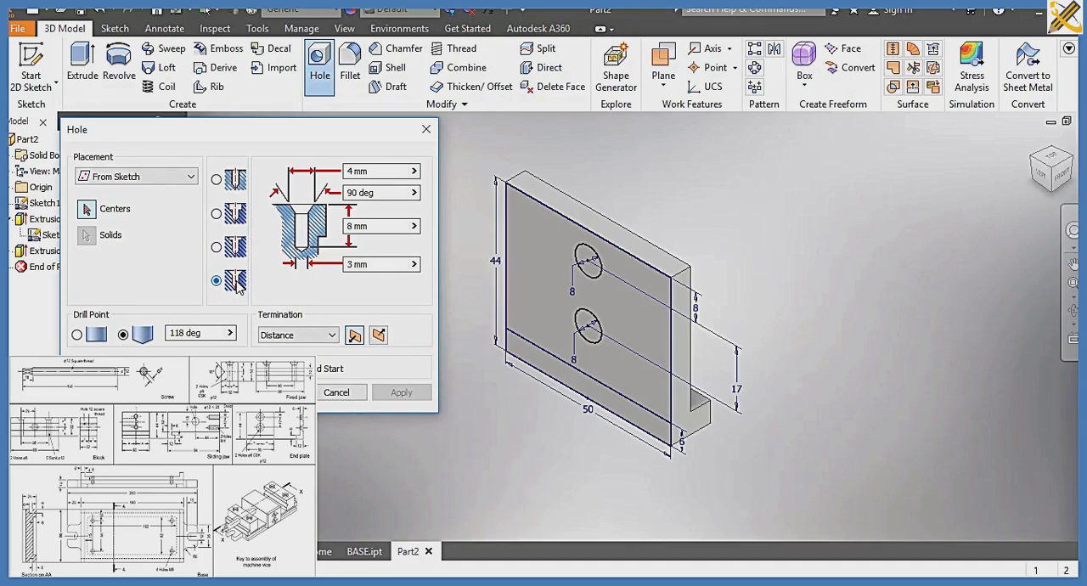
{"action": "left_click", "coordinate": [589, 263]}
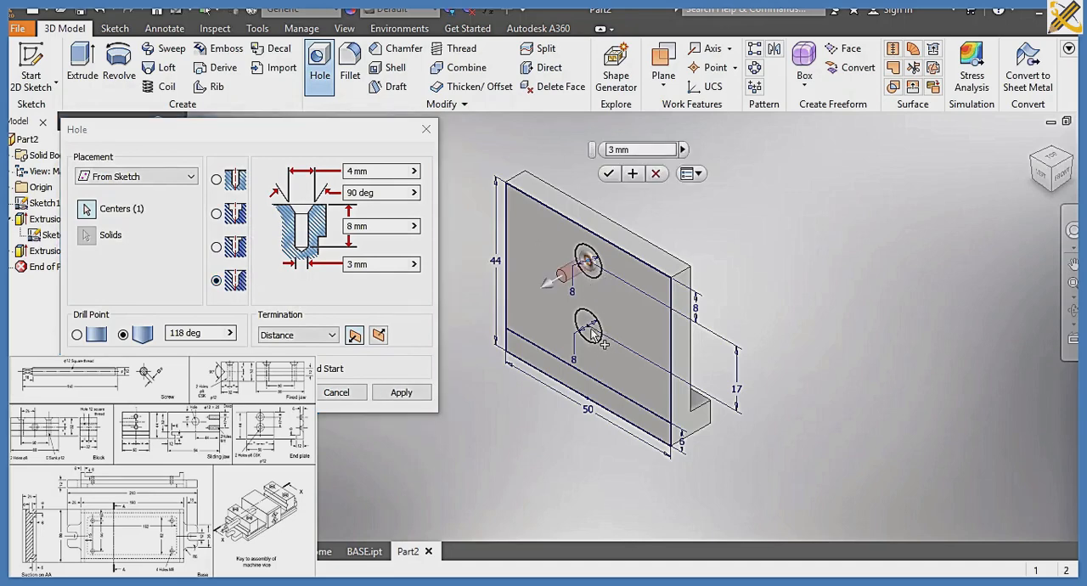
{"action": "left_click", "coordinate": [590, 328]}
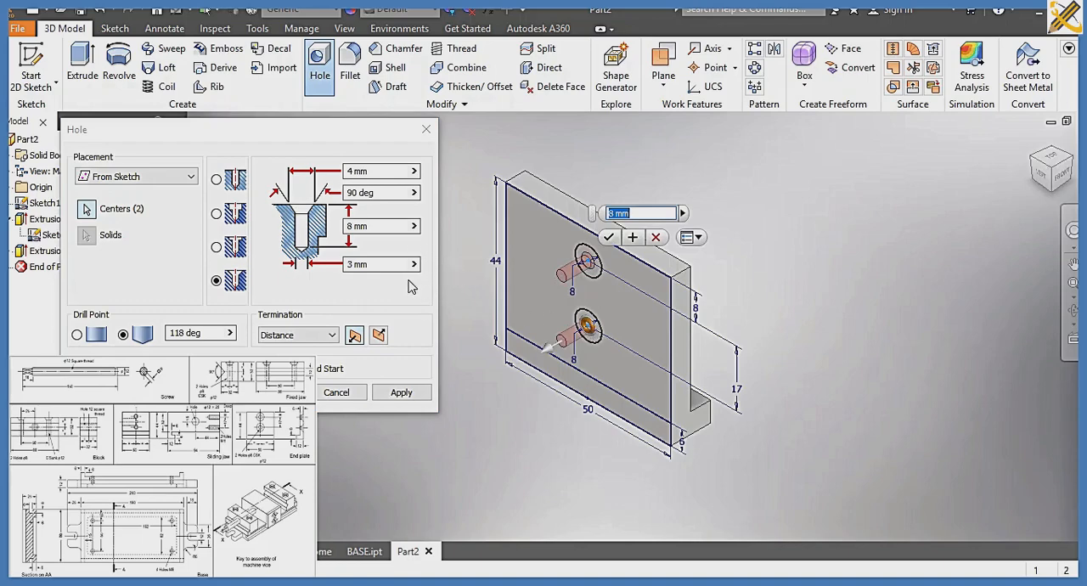
{"action": "left_click", "coordinate": [379, 335]}
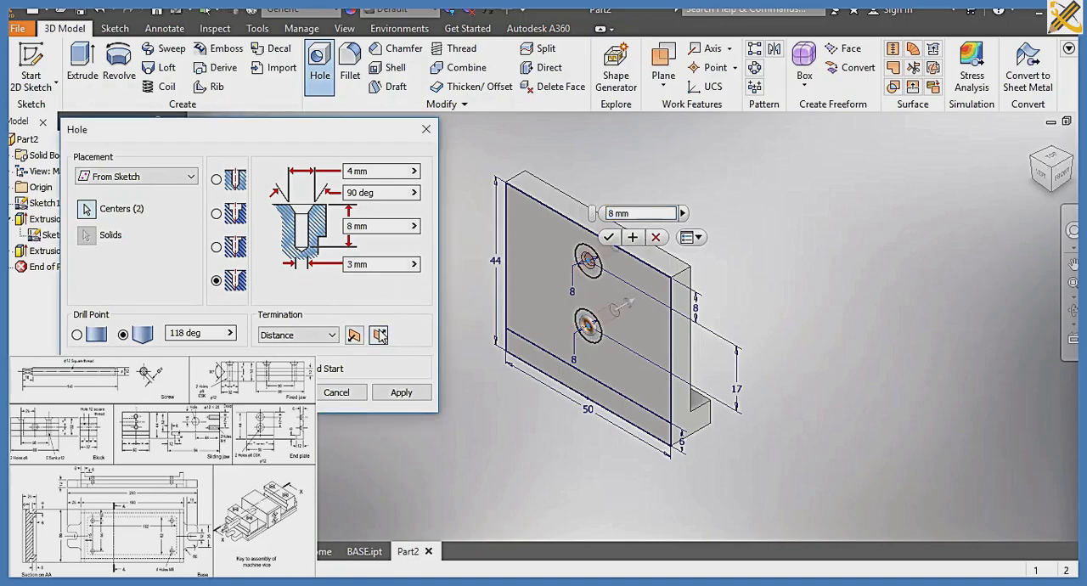
Set the countersink diameter to 12 mm, hole diameter to 8 mm and depth to 6 mm, and create both holes
{"action": "left_click", "coordinate": [386, 173]}
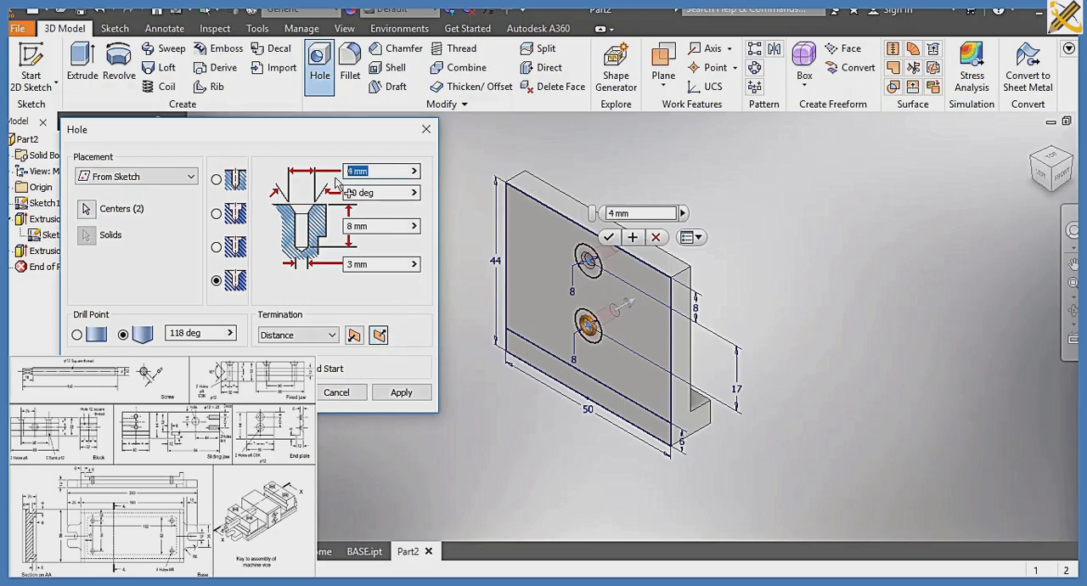
{"action": "type", "text": "12"}
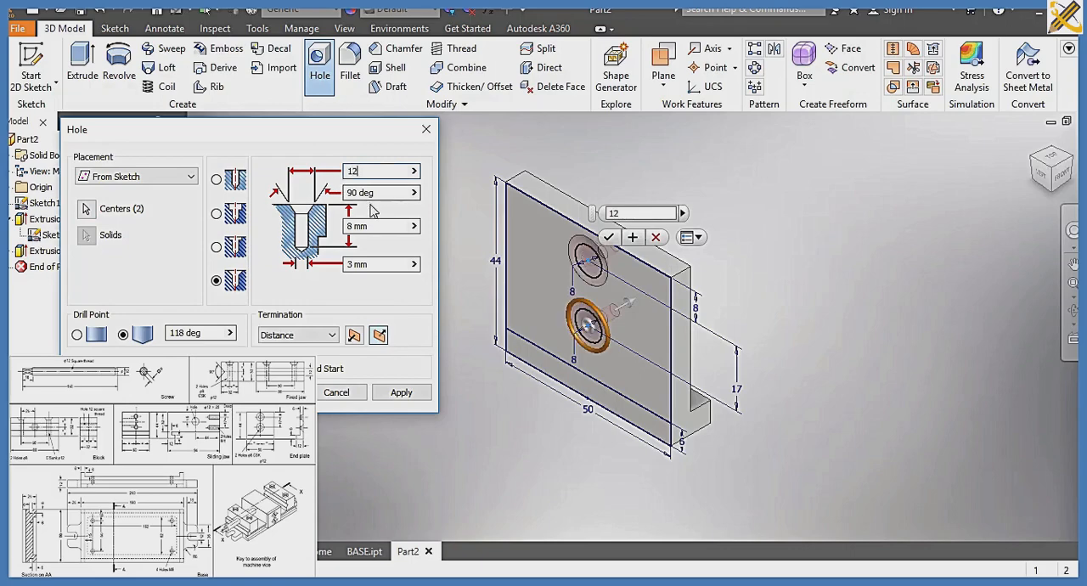
{"action": "left_click", "coordinate": [373, 264]}
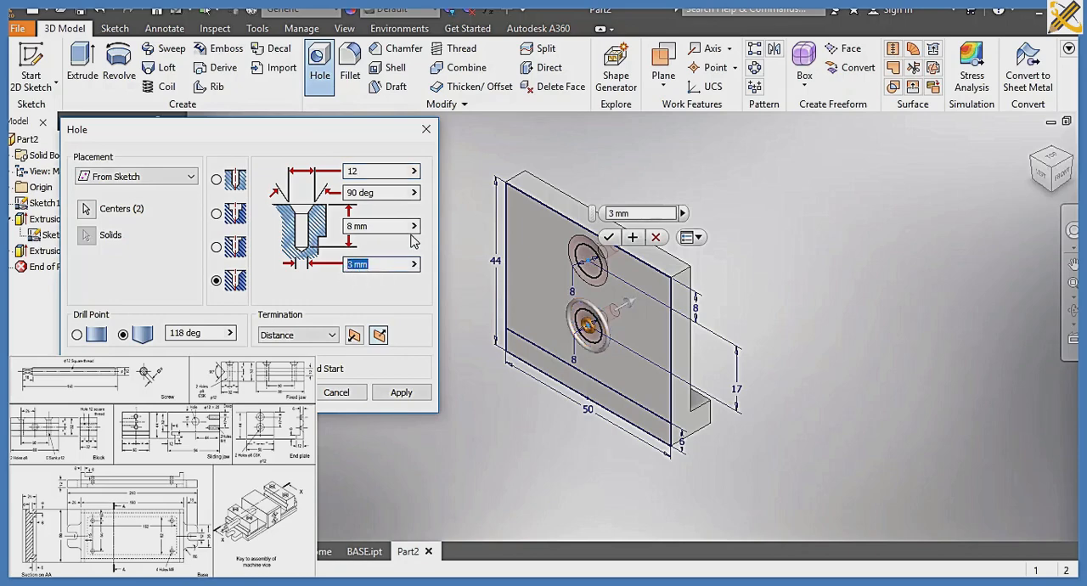
{"action": "type", "text": "8"}
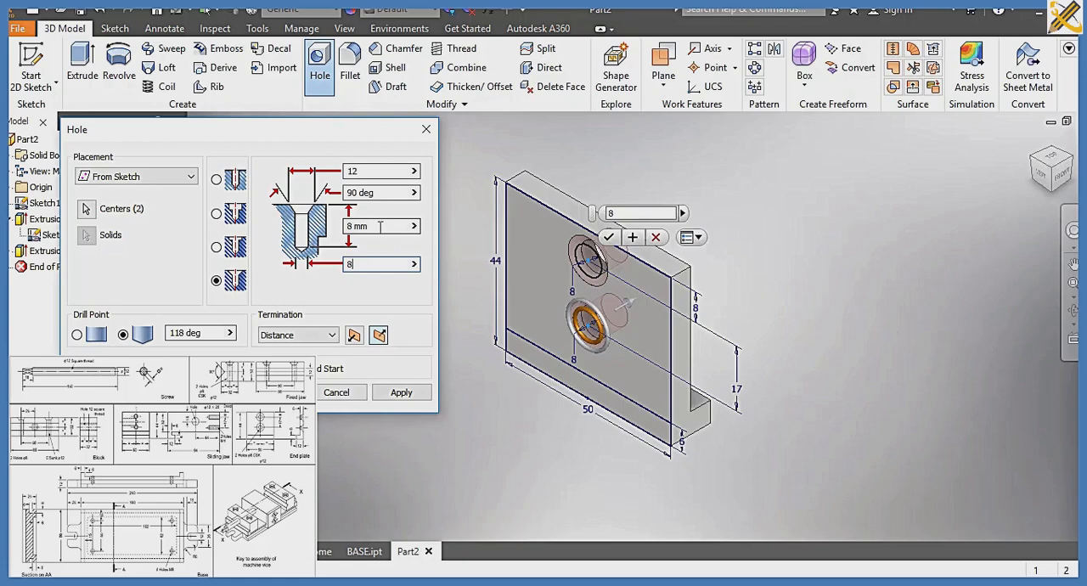
{"action": "left_click", "coordinate": [380, 226]}
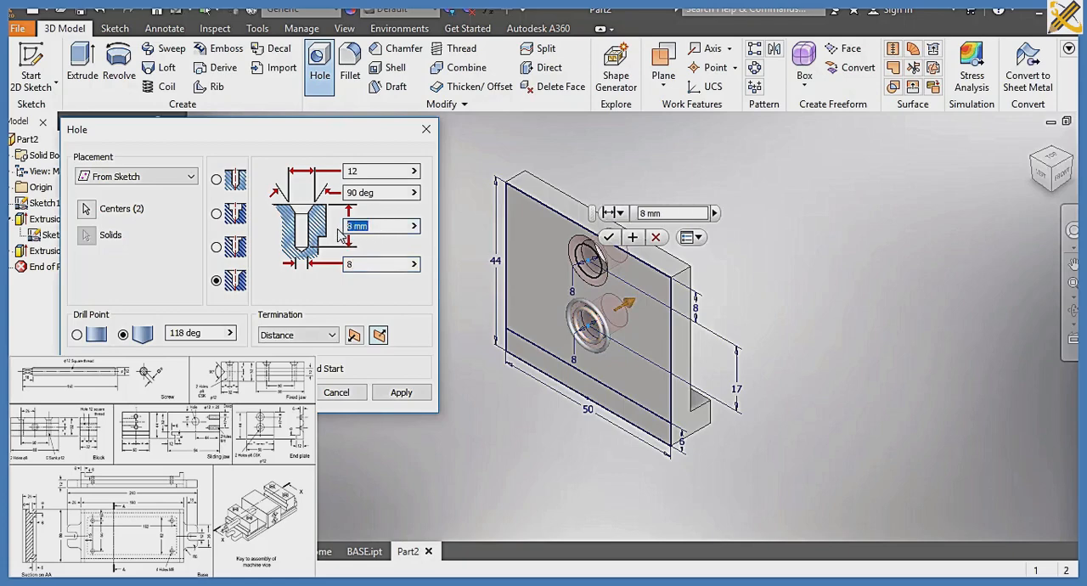
{"action": "type", "text": "6"}
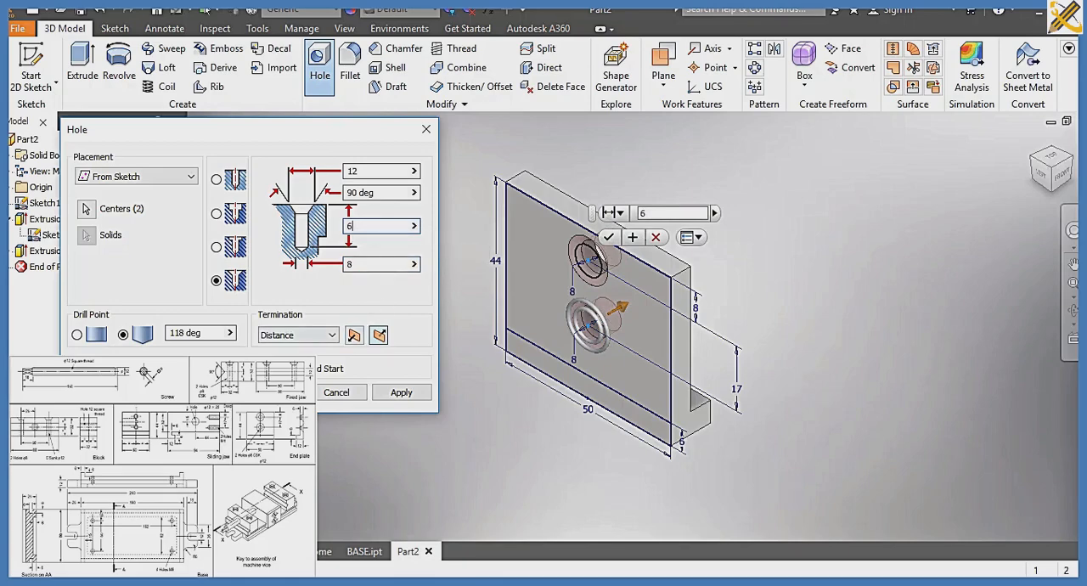
{"action": "left_click", "coordinate": [273, 393]}
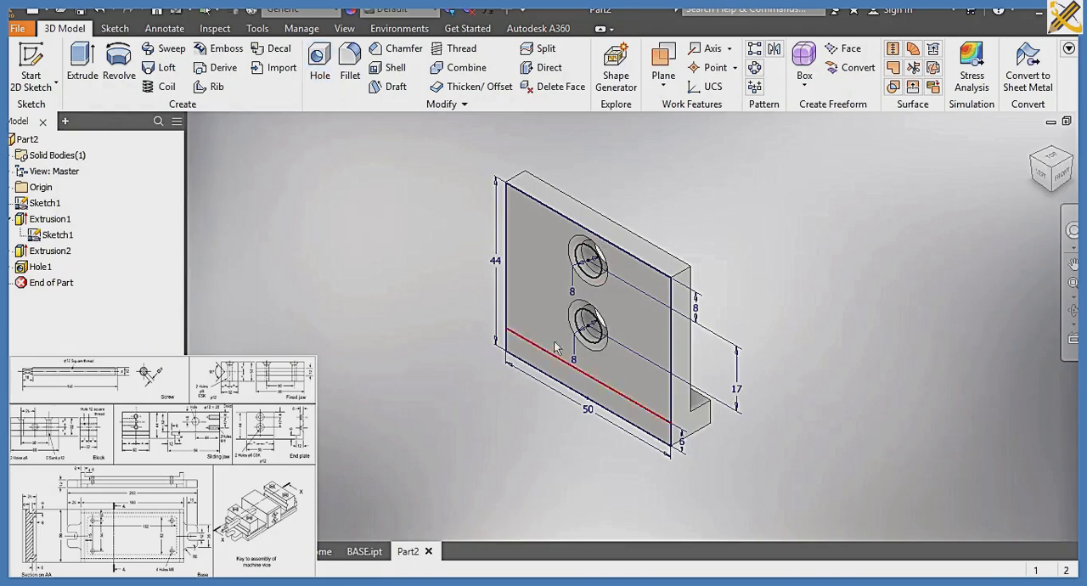
Turn off the visibility of the shared sketch on the finished plate
{"action": "right_click", "coordinate": [37, 240]}
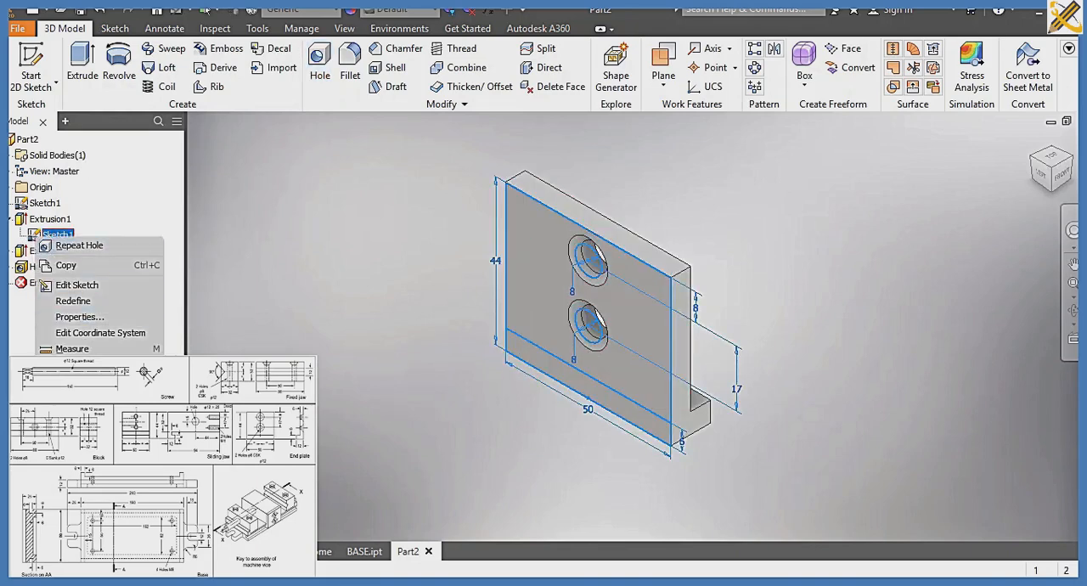
{"action": "left_click", "coordinate": [238, 311]}
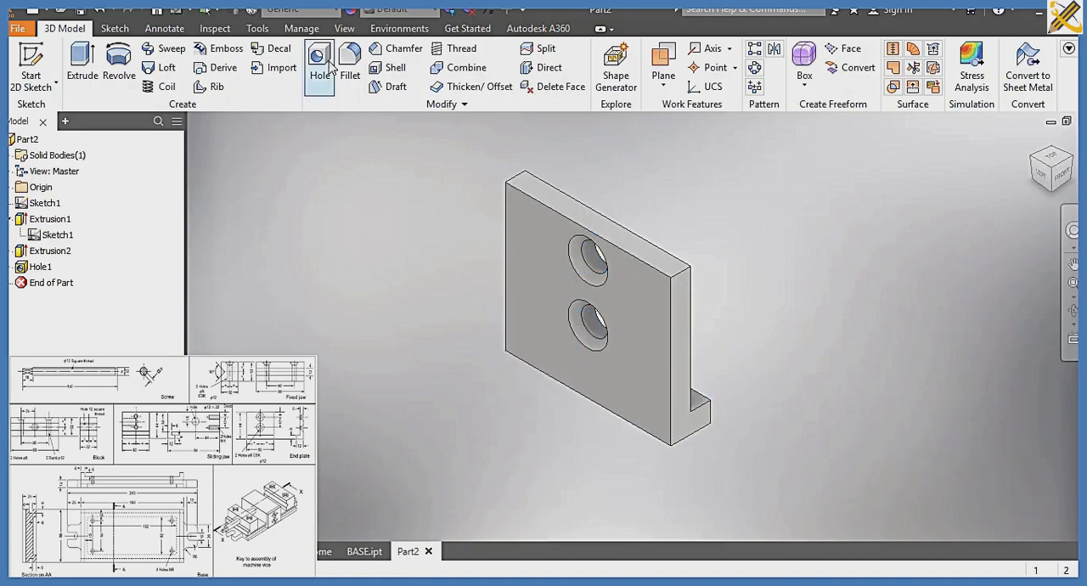
Assign the material Steel, Alloy to the end plate
{"action": "left_click", "coordinate": [299, 10]}
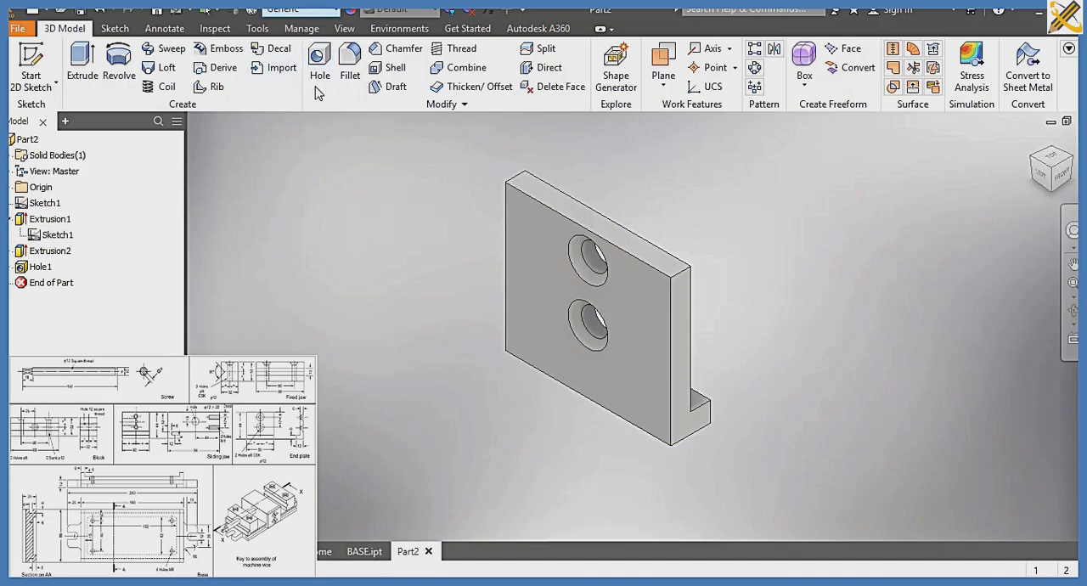
{"action": "scroll", "coordinate": [312, 153], "scroll_direction": "down", "scroll_amount": 4}
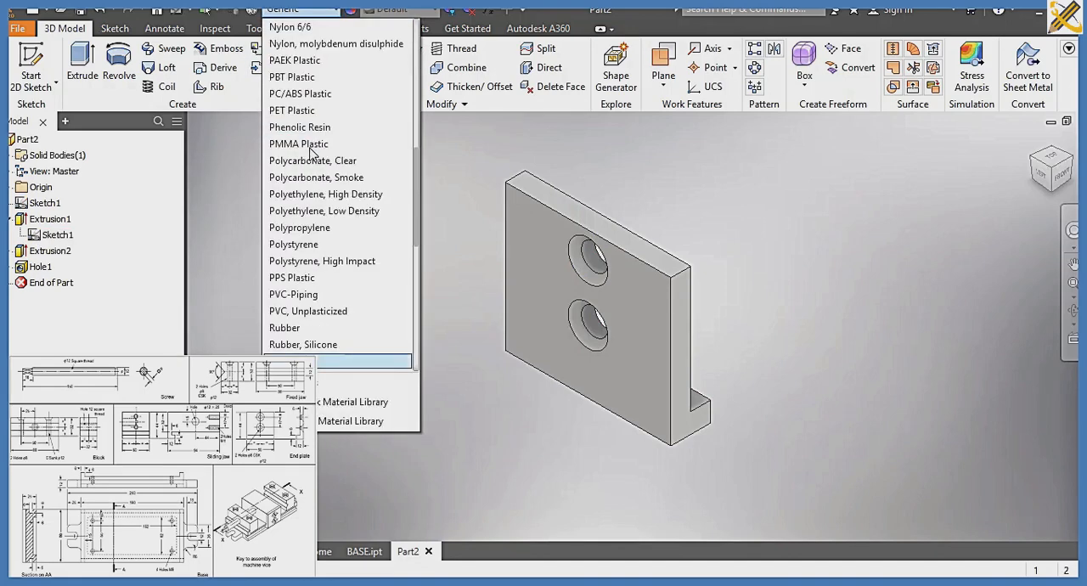
{"action": "scroll", "coordinate": [312, 153], "scroll_direction": "down", "scroll_amount": 3}
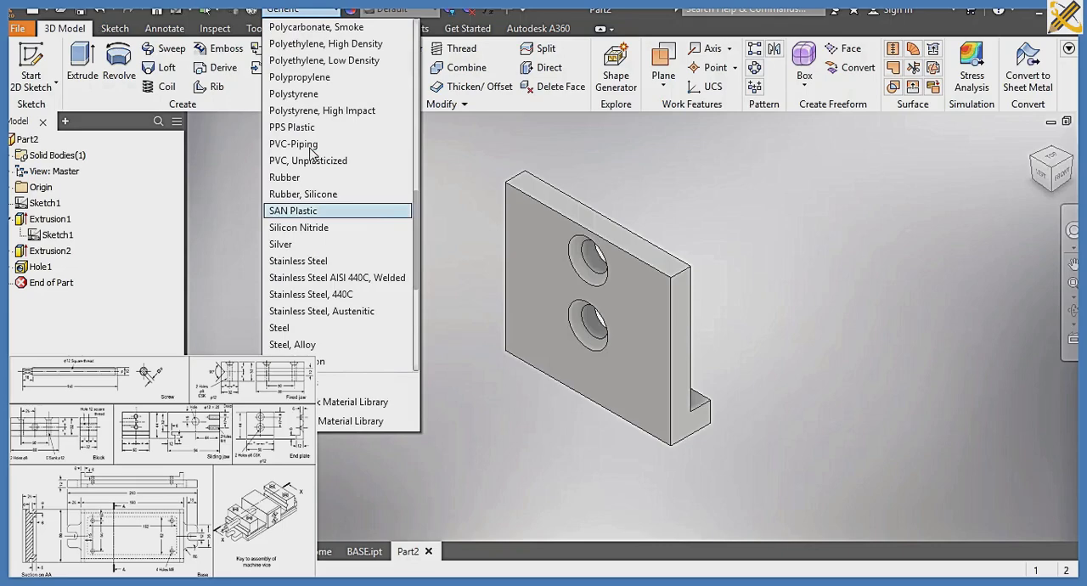
{"action": "scroll", "coordinate": [311, 152], "scroll_direction": "down", "scroll_amount": 3}
{"action": "scroll", "coordinate": [307, 313], "scroll_direction": "down", "scroll_amount": 1}
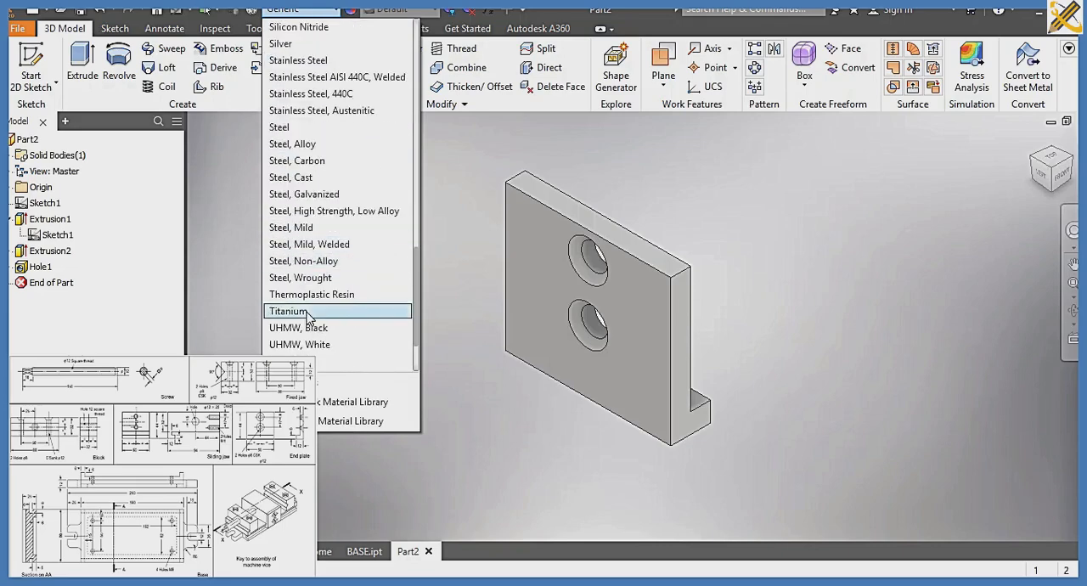
{"action": "scroll", "coordinate": [308, 314], "scroll_direction": "down", "scroll_amount": 2}
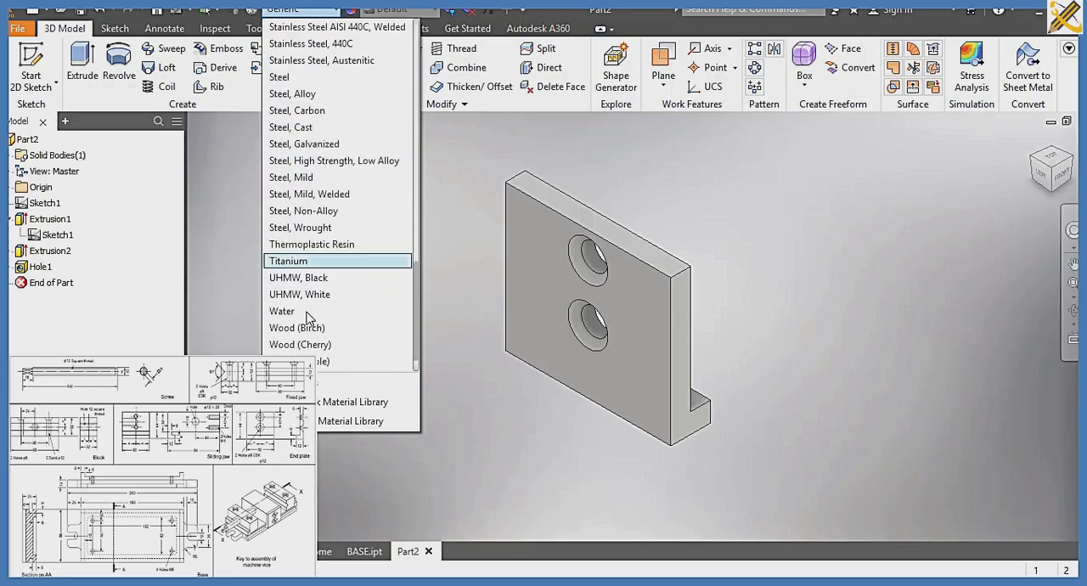
{"action": "scroll", "coordinate": [307, 314], "scroll_direction": "up", "scroll_amount": 3}
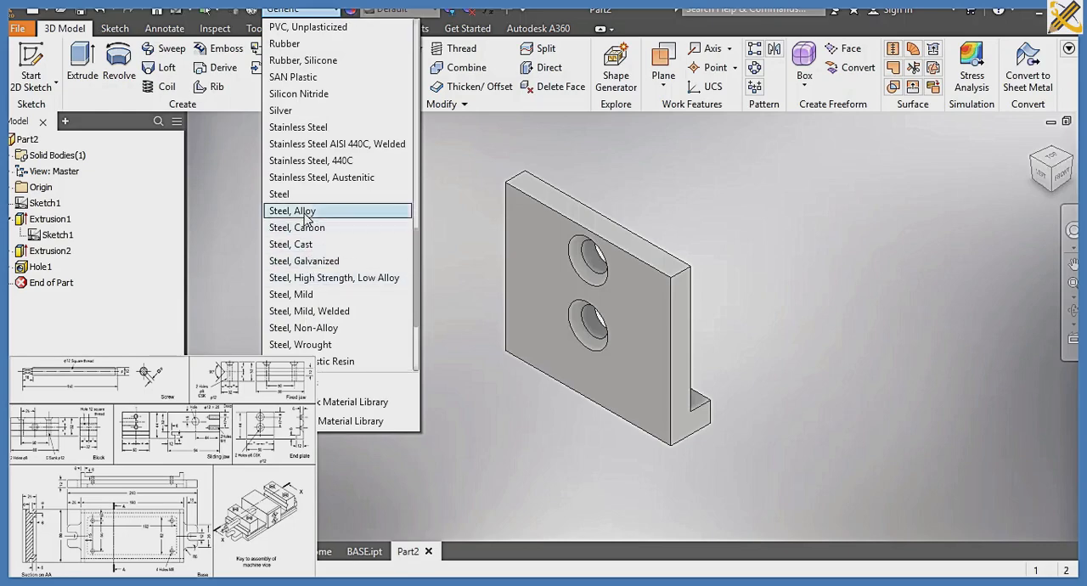
{"action": "left_click", "coordinate": [304, 212]}
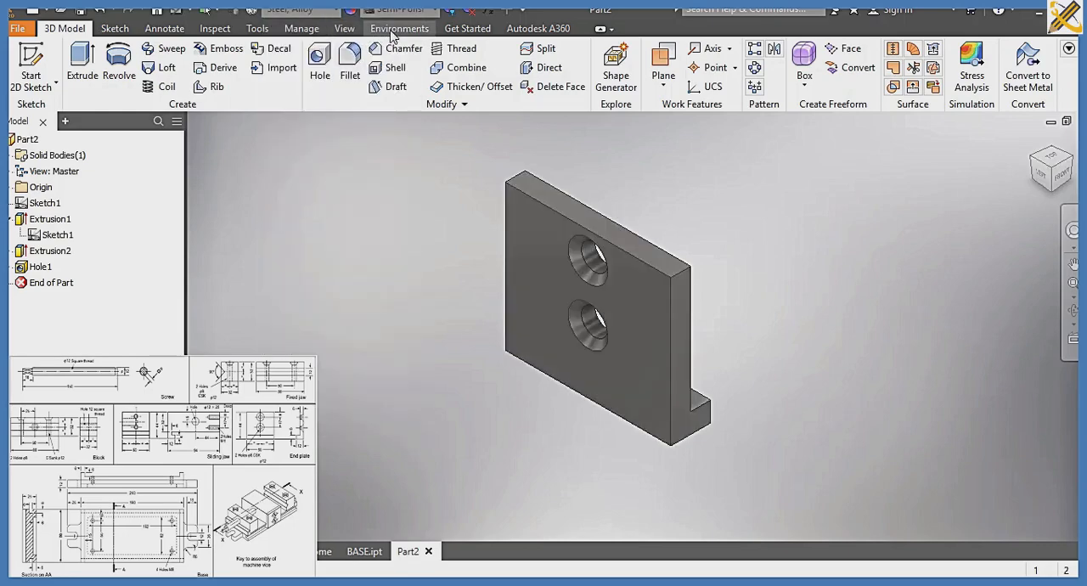
Change the end plate's visual style to shaded display without visible edges
{"action": "left_click", "coordinate": [344, 29]}
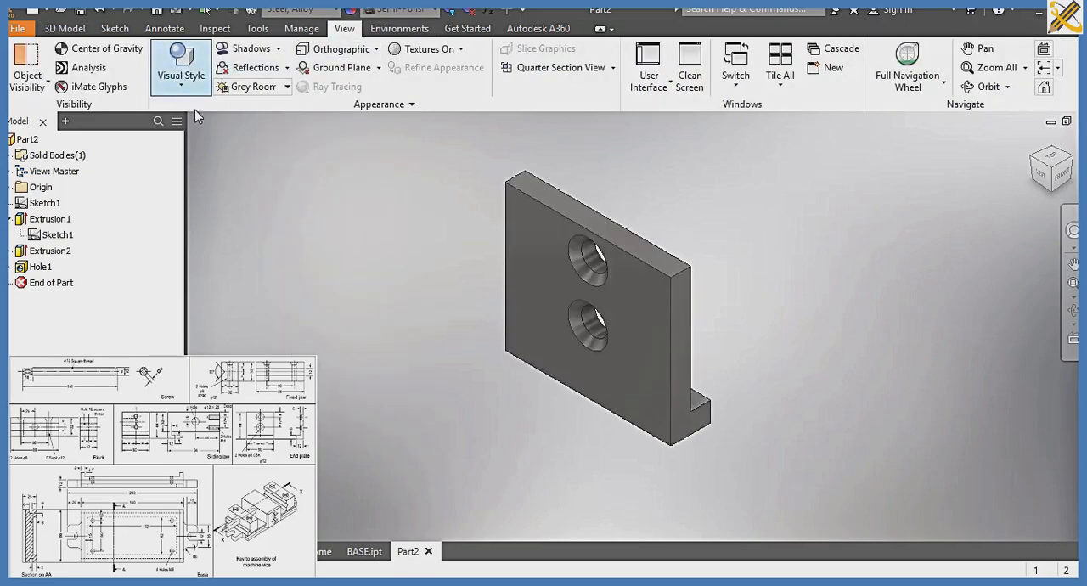
{"action": "left_click", "coordinate": [180, 61]}
{"action": "left_click", "coordinate": [208, 121]}
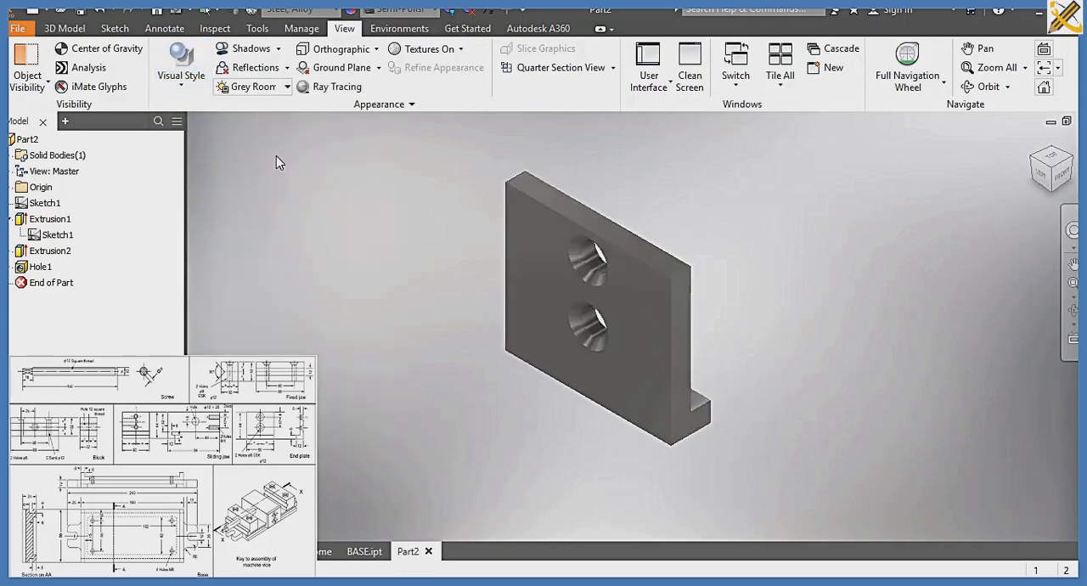
Save the part as END PLATE in the SLIDE 7A folder
{"action": "key", "text": "ctrl+s"}
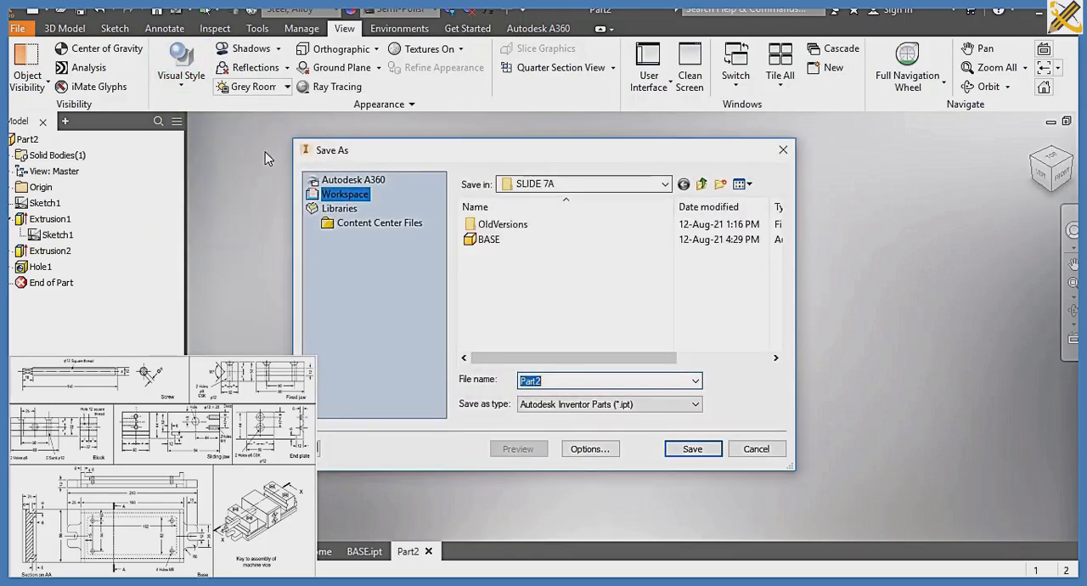
{"action": "type", "text": "END PLATE"}
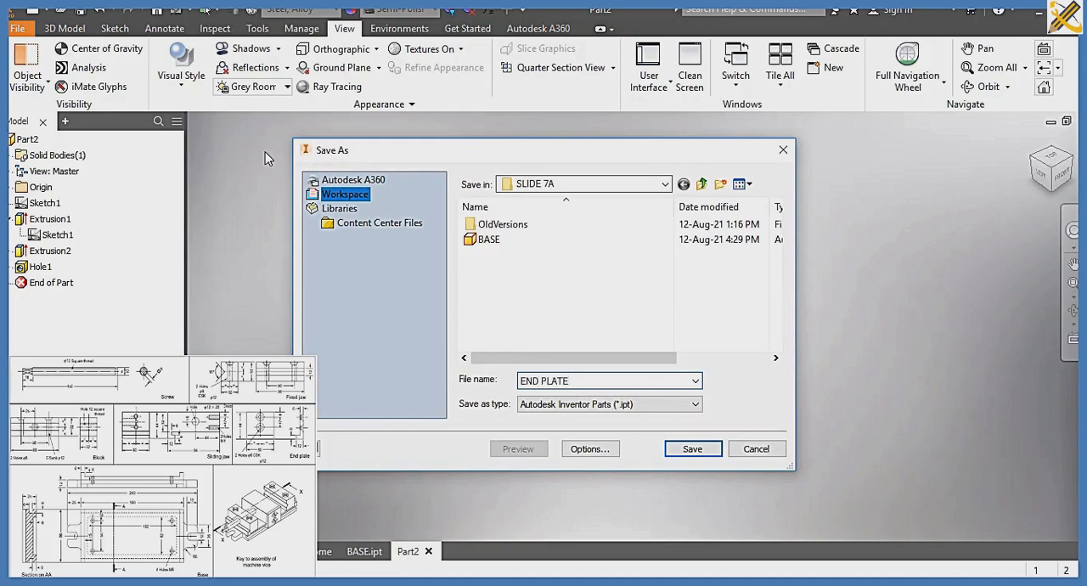
{"action": "key", "text": "Return"}
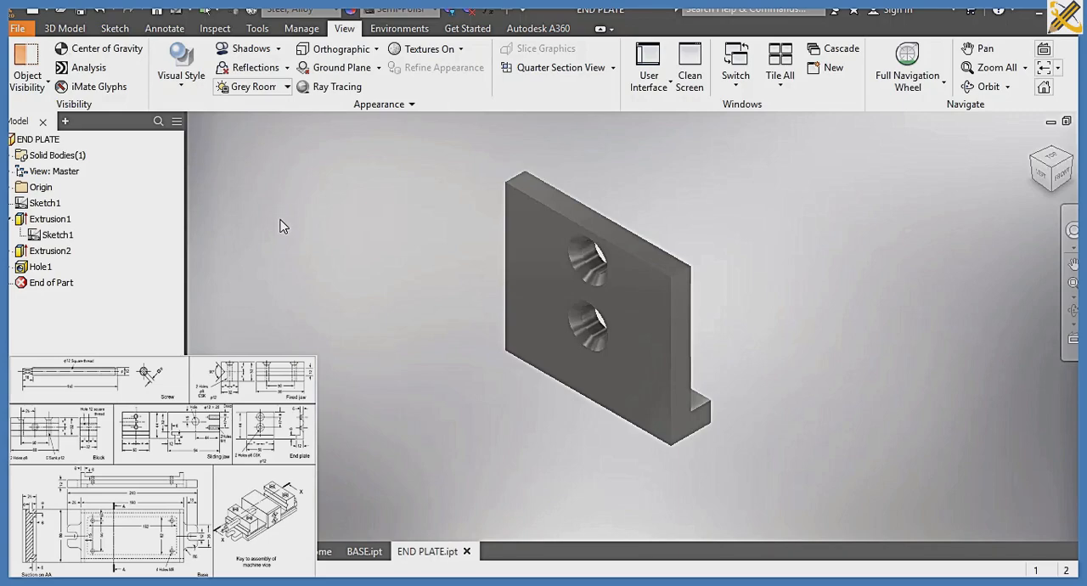
Create a new Standard (mm) part and start a 2D sketch on the YZ plane
{"action": "key", "text": "ctrl+n"}
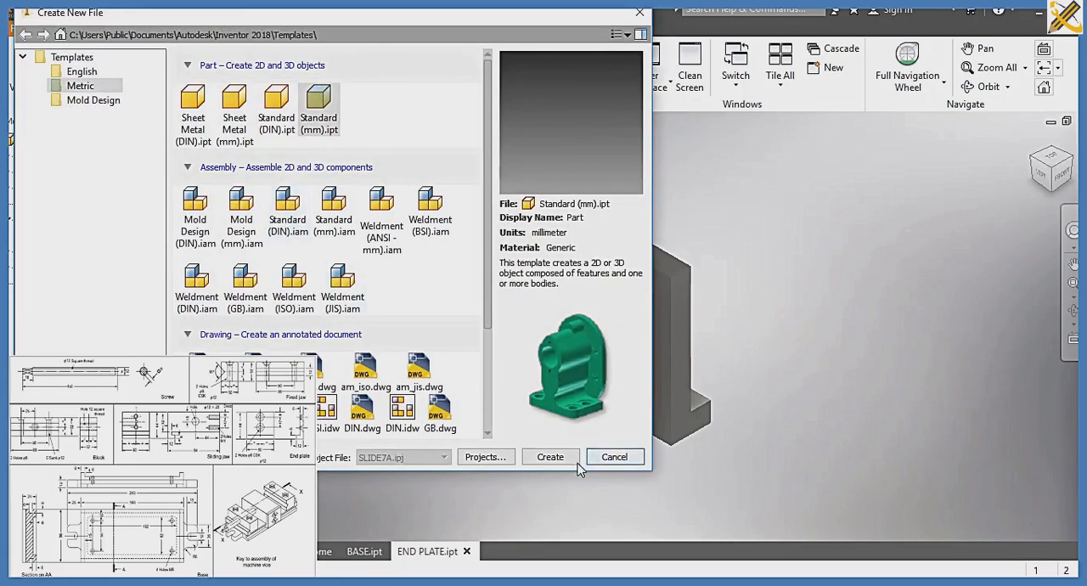
{"action": "left_click", "coordinate": [549, 457]}
{"action": "key", "text": "Return"}
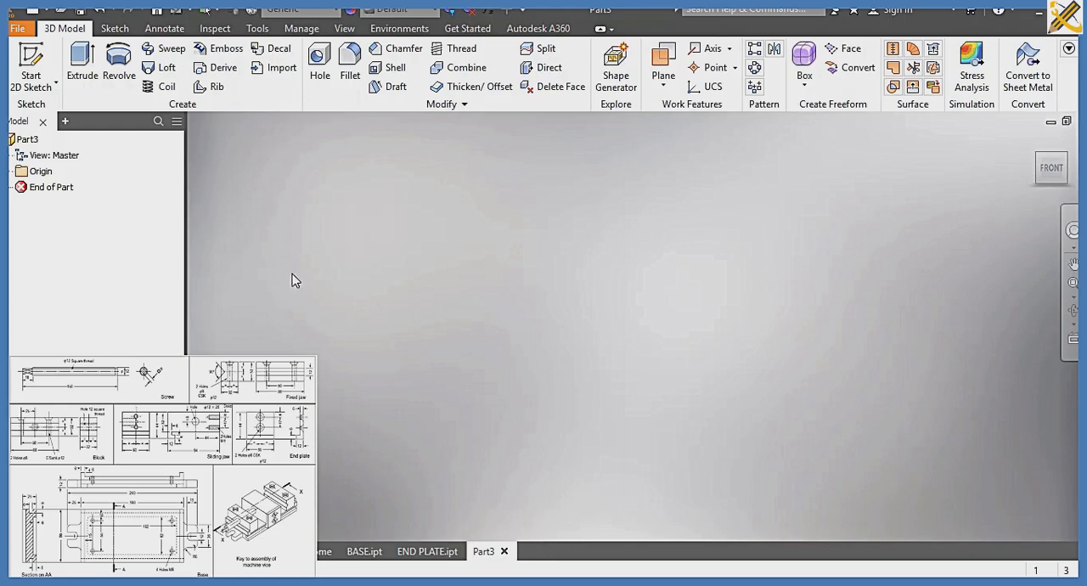
{"action": "left_click", "coordinate": [31, 68]}
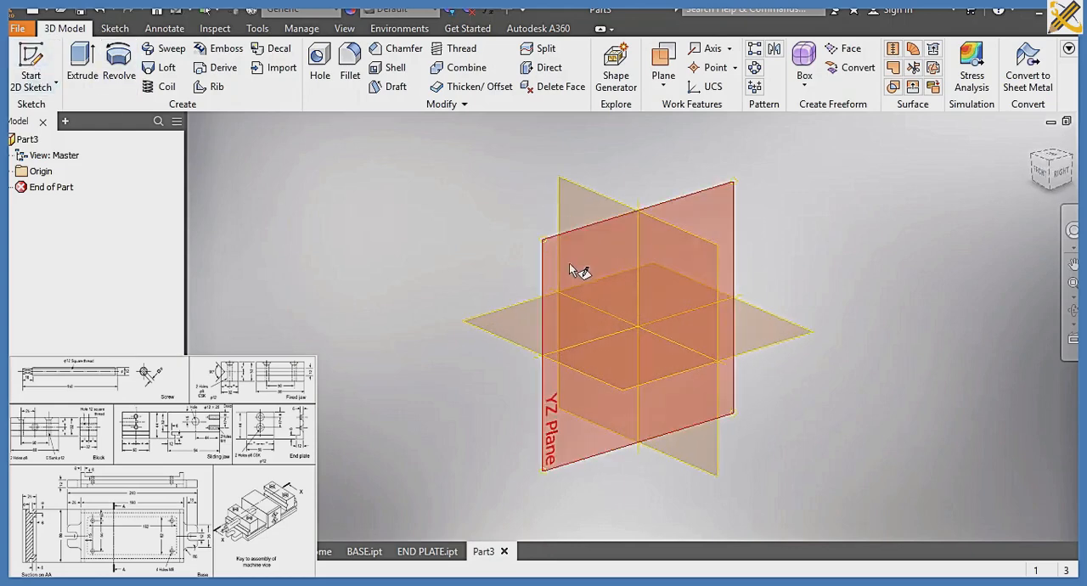
{"action": "left_click", "coordinate": [569, 263]}
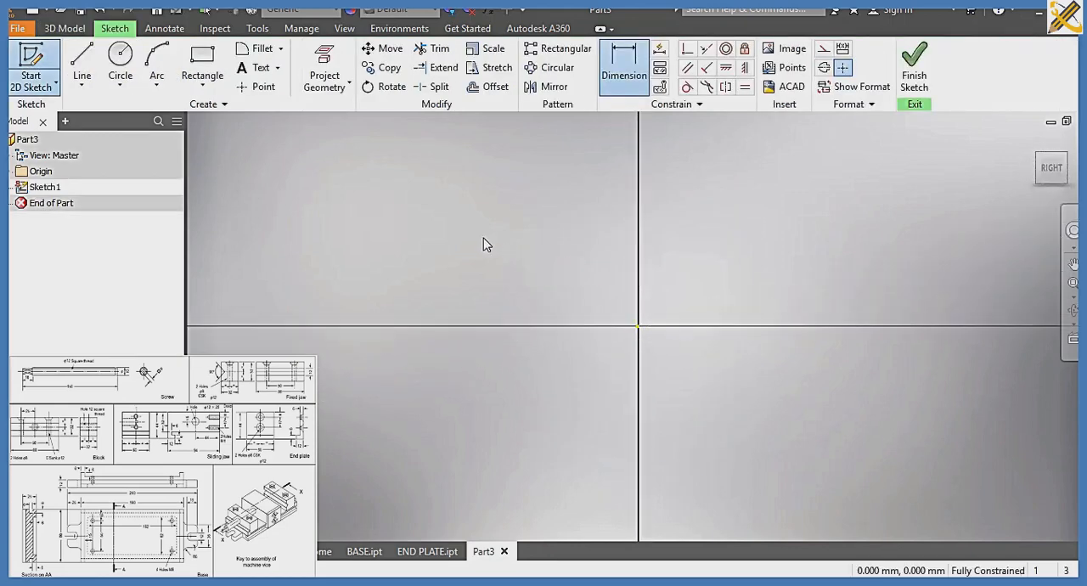
Sketch a rectangle 94 mm wide and 44 mm high
{"action": "left_click", "coordinate": [199, 64]}
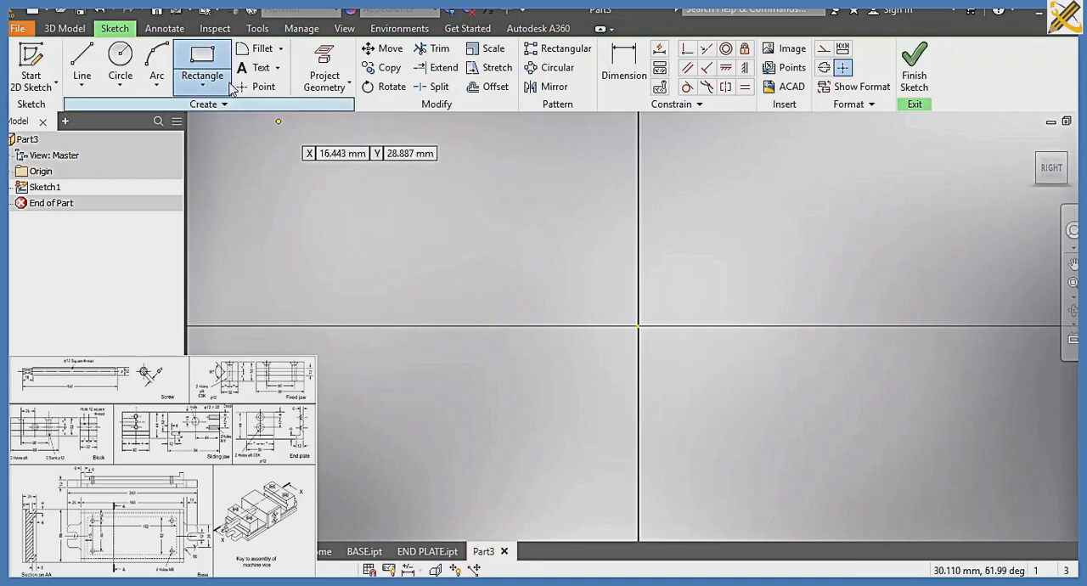
{"action": "left_click", "coordinate": [413, 192]}
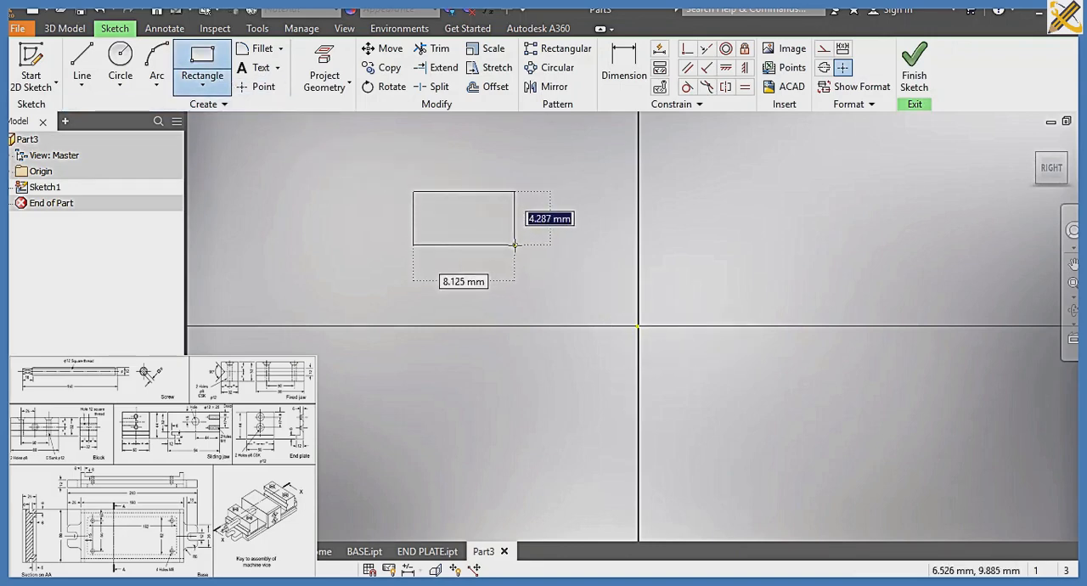
{"action": "type", "text": "44"}
{"action": "key", "text": "Tab"}
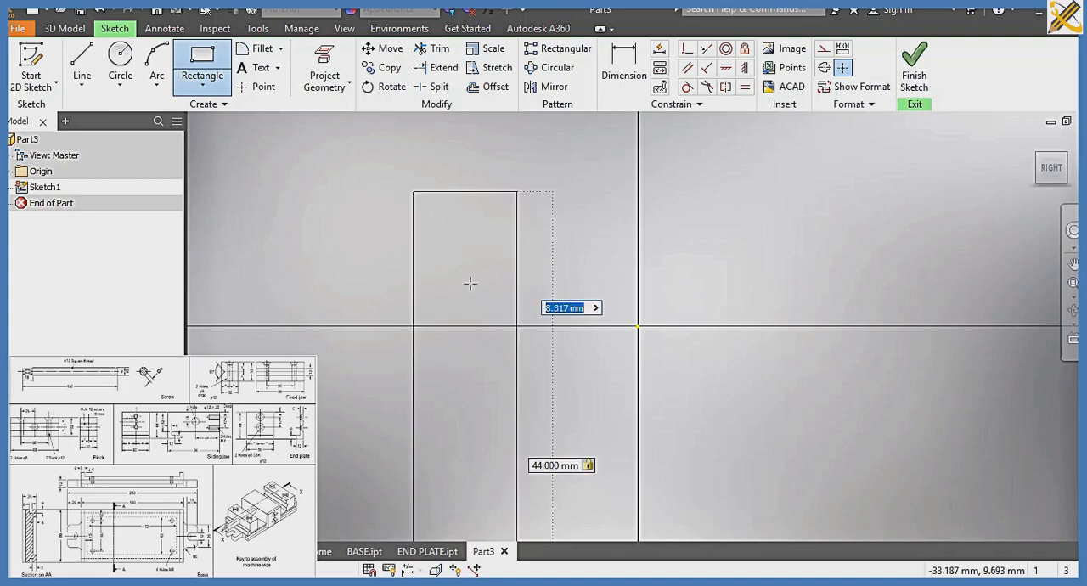
{"action": "type", "text": "94"}
{"action": "key", "text": "Return"}
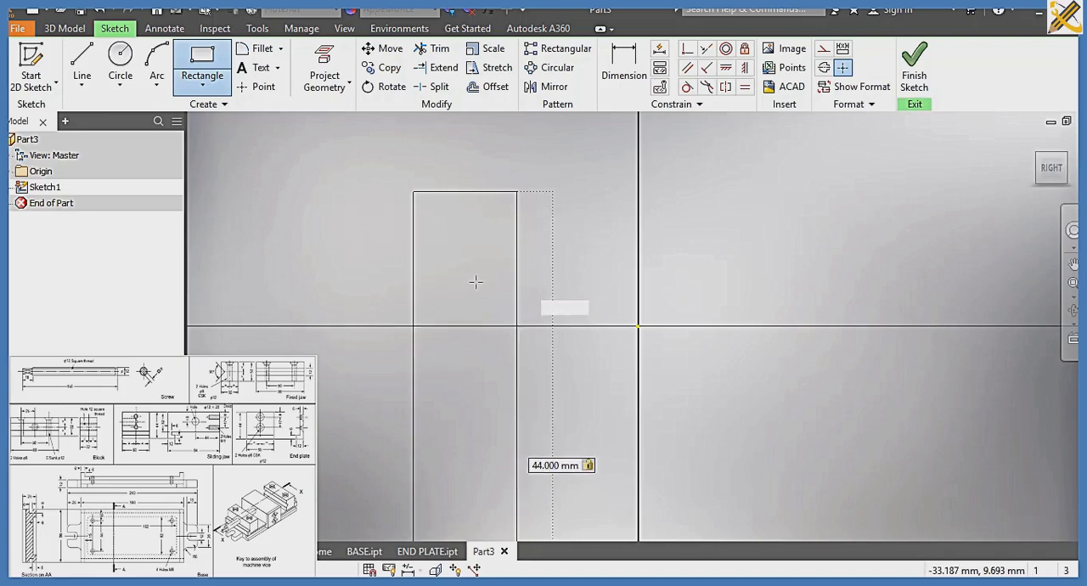
Constrain the midpoint of the rectangle's bottom edge coincident with the sketch origin
{"action": "left_click", "coordinate": [1052, 168]}
{"action": "left_click", "coordinate": [688, 48]}
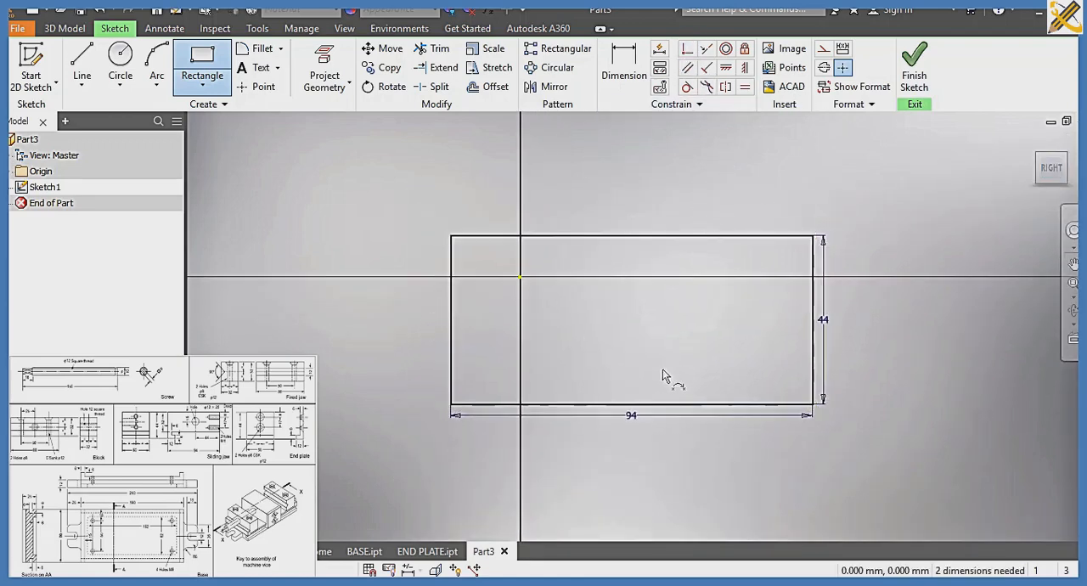
{"action": "left_click", "coordinate": [633, 405]}
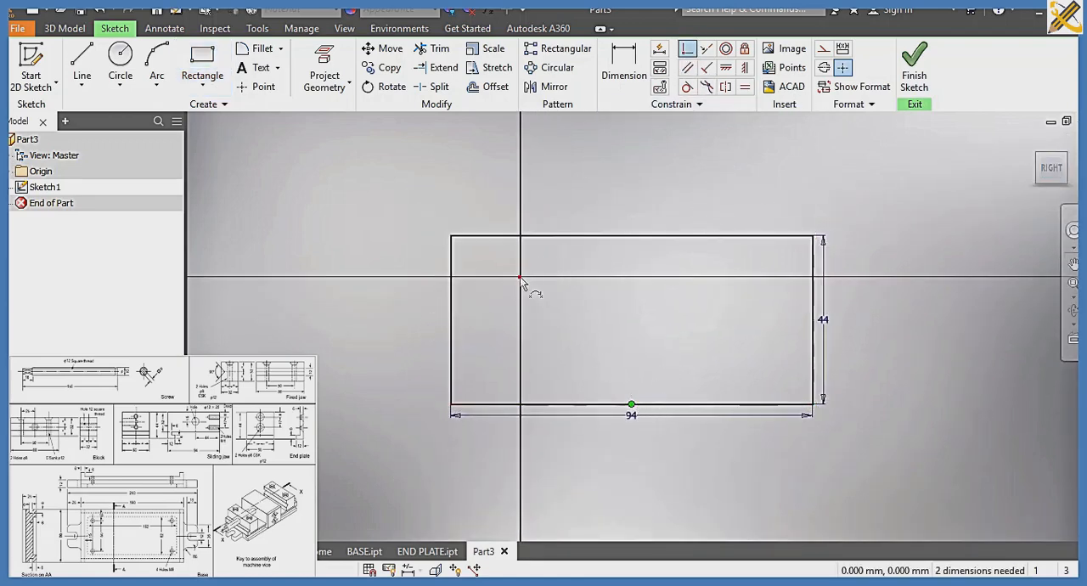
{"action": "left_click", "coordinate": [520, 277]}
{"action": "middle_click_drag", "start_coordinate": [538, 235], "coordinate": [546, 321]}
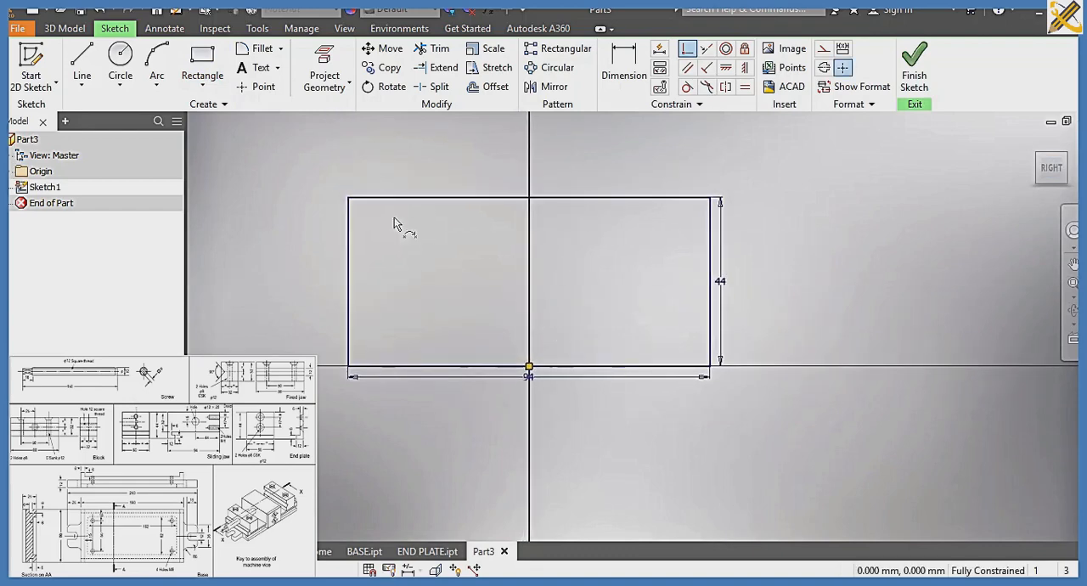
Sketch a stepped line from the rectangle's bottom edge up, left and up again, ending with an about 87 mm horizontal run to the right edge
{"action": "left_click", "coordinate": [81, 59]}
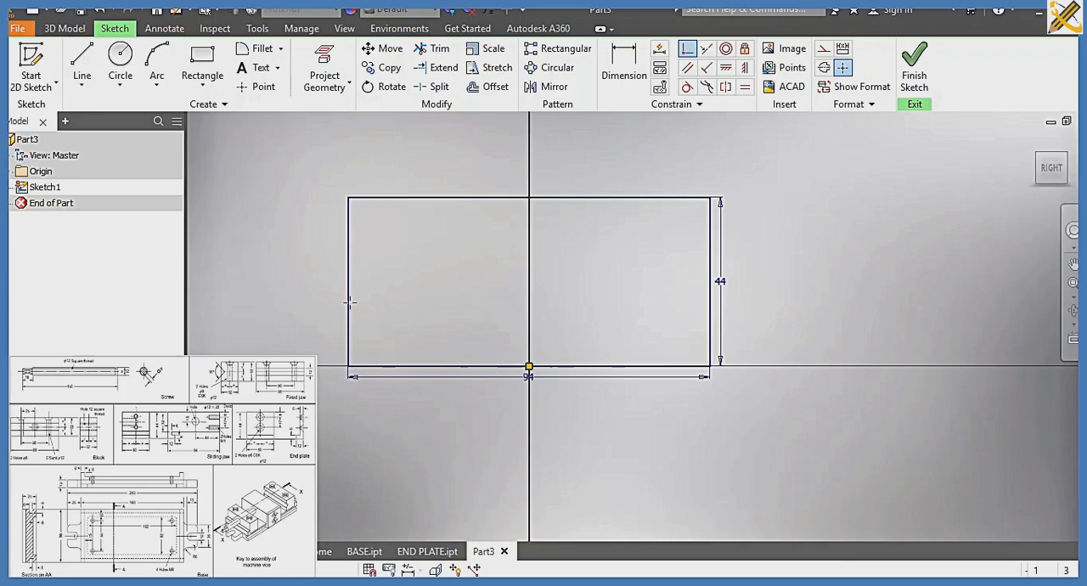
{"action": "left_click", "coordinate": [374, 366]}
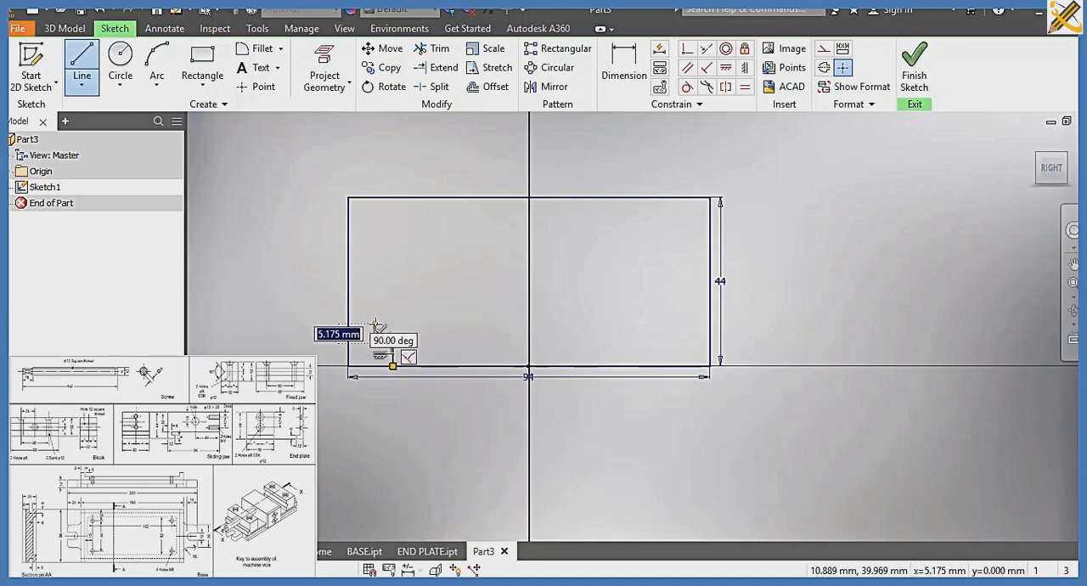
{"action": "left_click", "coordinate": [374, 324]}
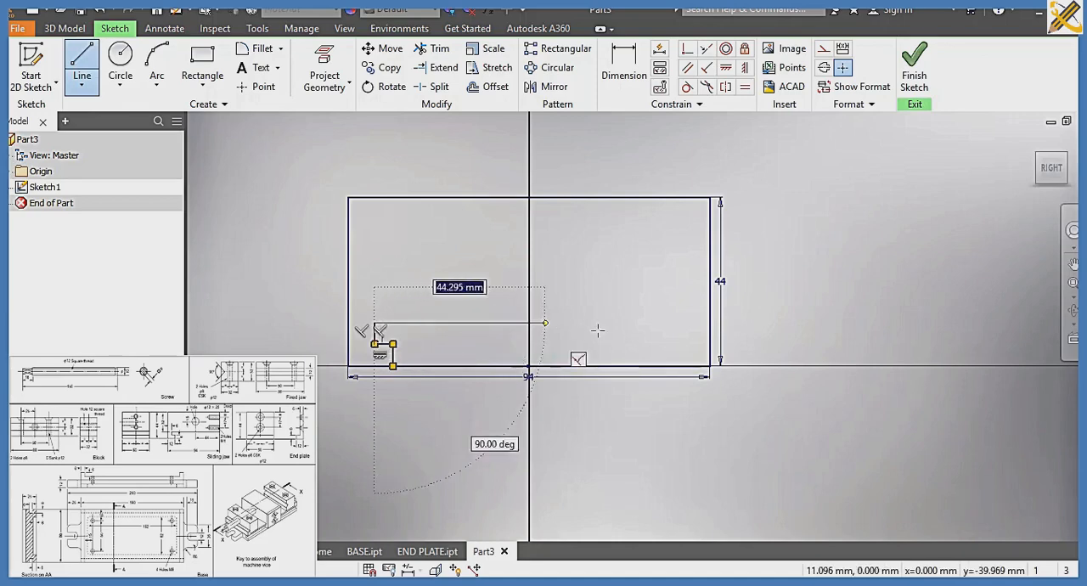
{"action": "left_click", "coordinate": [710, 323]}
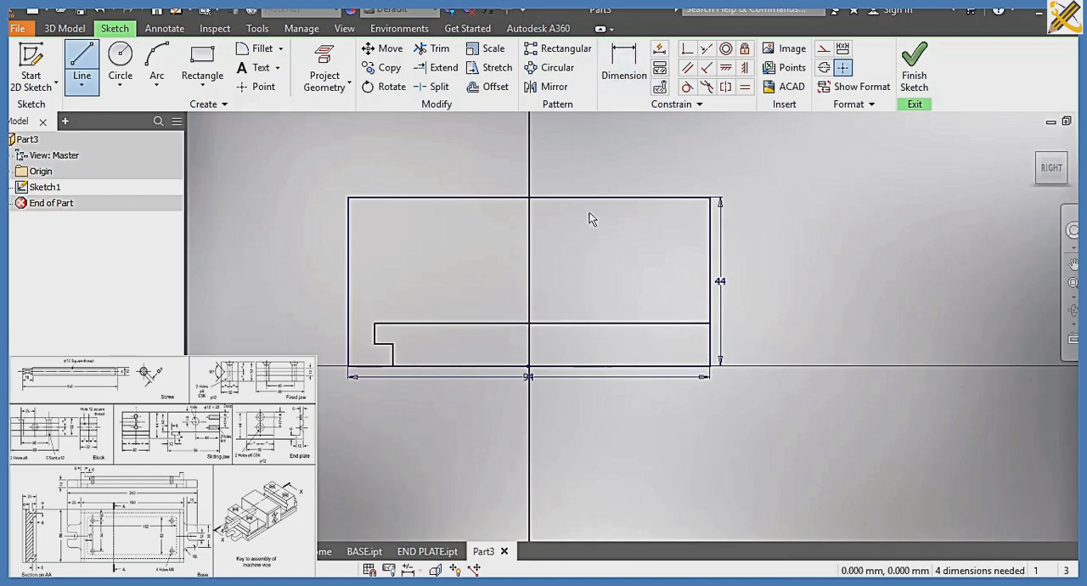
Dimension the lower vertical segment of the stepped line to 6 mm
{"action": "key", "text": "d"}
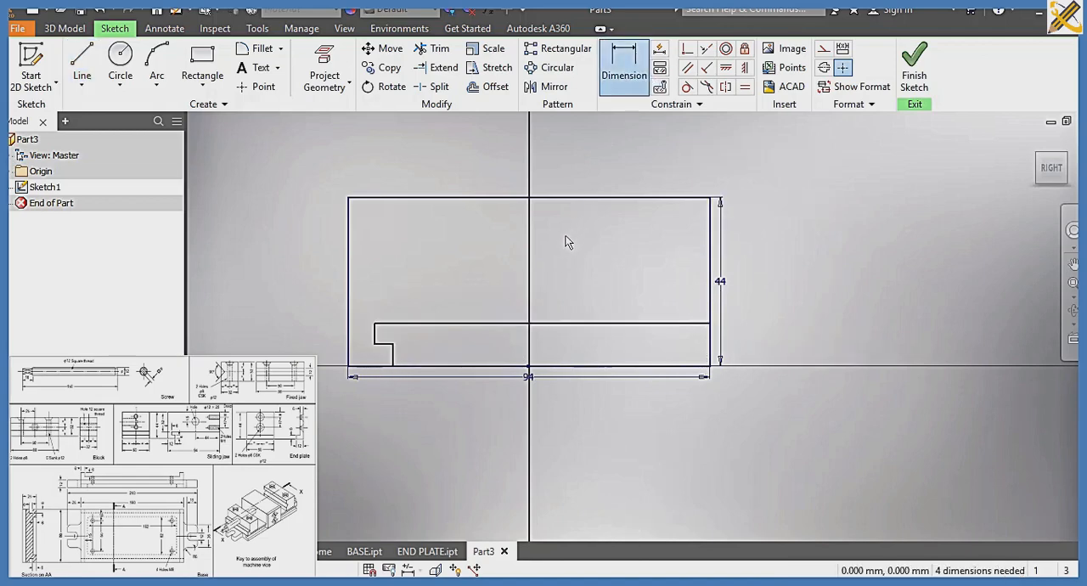
{"action": "left_click", "coordinate": [394, 355]}
{"action": "left_click", "coordinate": [423, 357]}
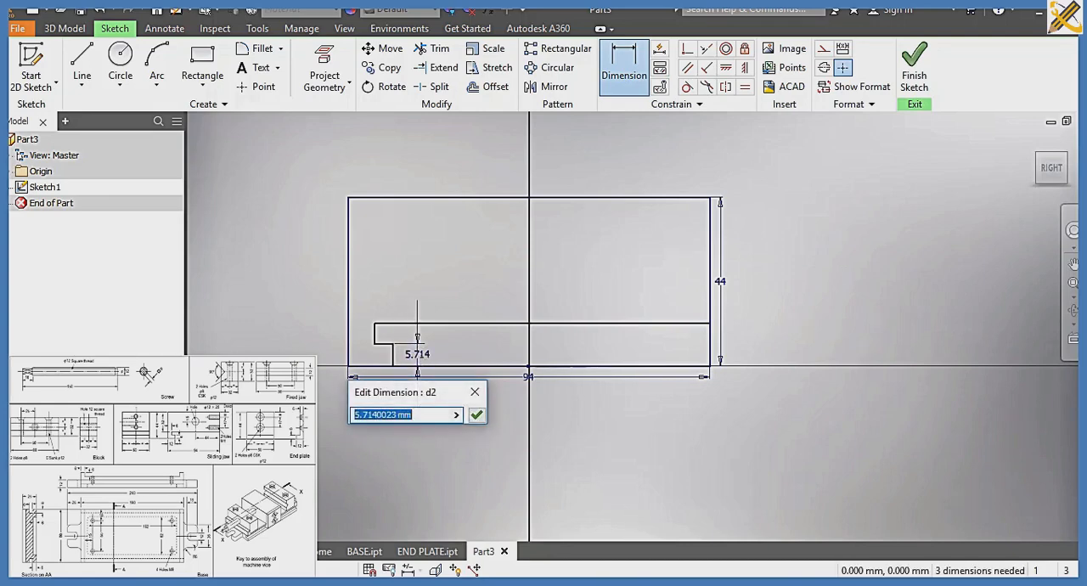
{"action": "type", "text": "6"}
{"action": "key", "text": "Return"}
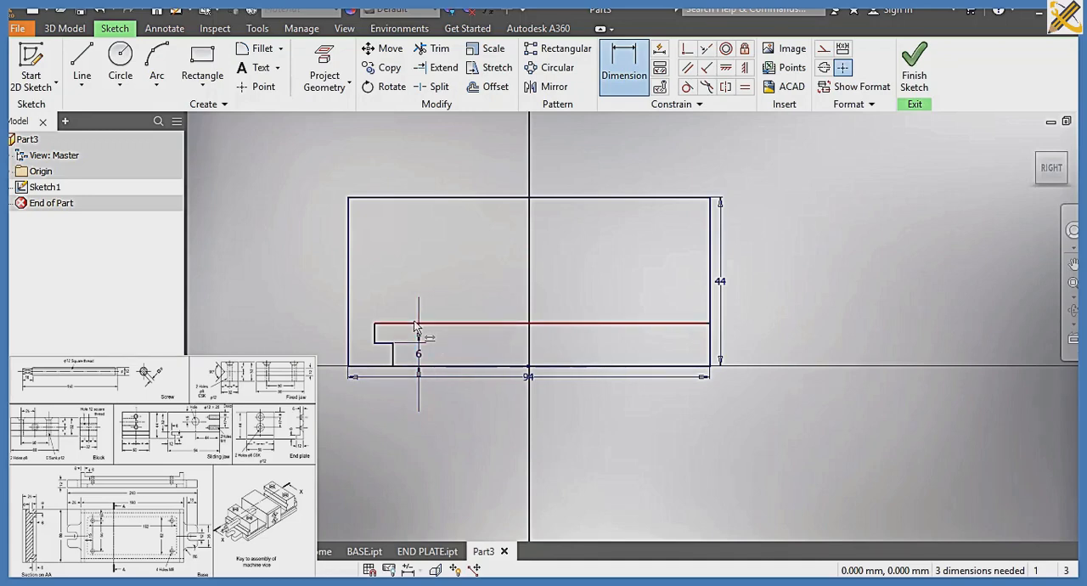
Dimension the distance between the rectangle's top edge and the long horizontal line to 32 mm
{"action": "left_click", "coordinate": [416, 324]}
{"action": "left_click", "coordinate": [400, 199]}
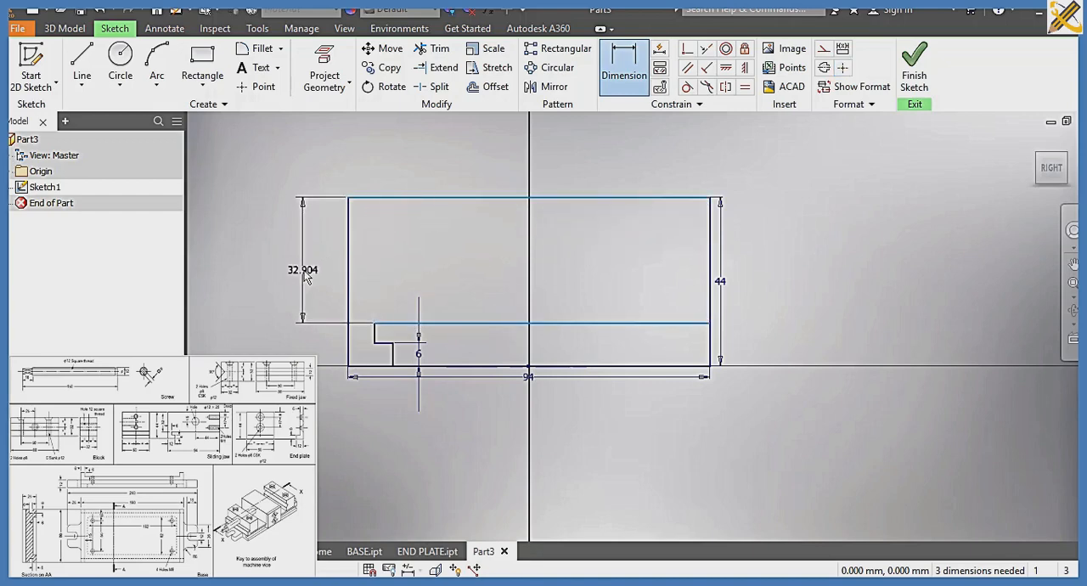
{"action": "left_click", "coordinate": [308, 278]}
{"action": "type", "text": "3"}
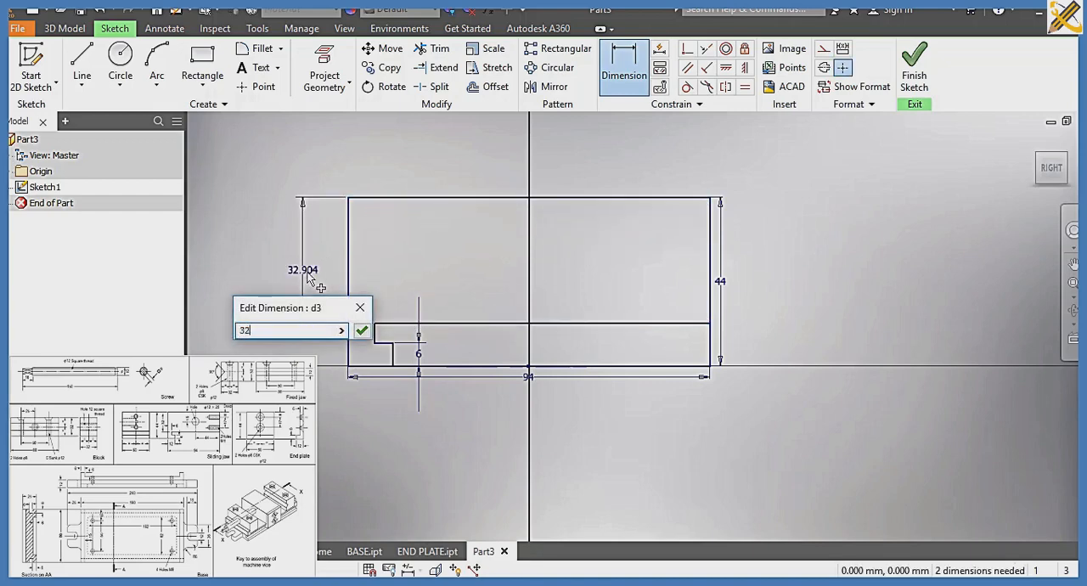
{"action": "type", "text": "2"}
{"action": "key", "text": "Return"}
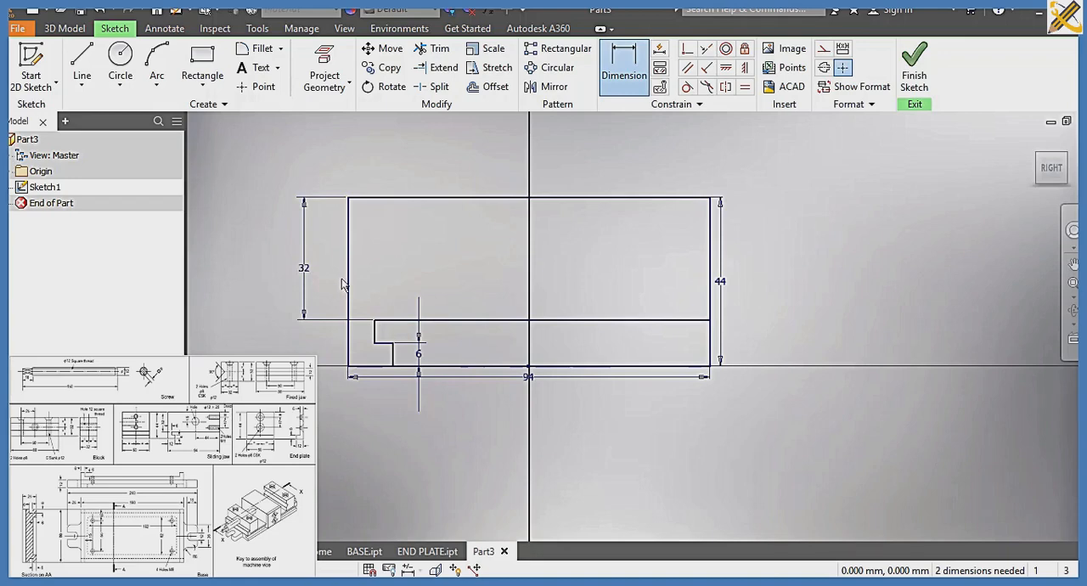
Dimension the horizontal offset between the rectangle's left edge and the step's upper vertical segment to 6 mm, and finish the sketch
{"action": "left_click", "coordinate": [374, 332]}
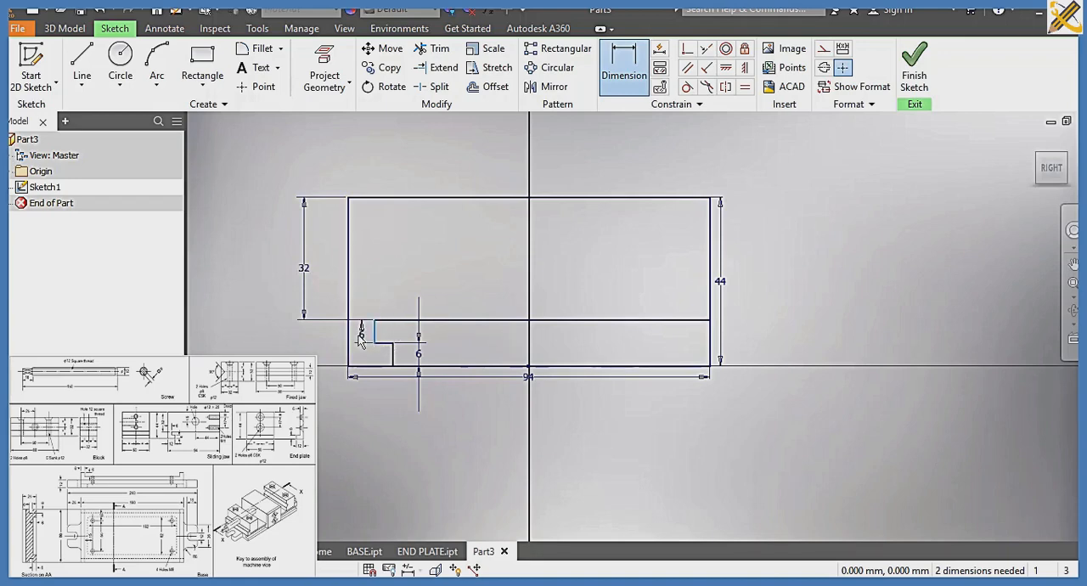
{"action": "left_click", "coordinate": [350, 340]}
{"action": "left_click", "coordinate": [364, 300]}
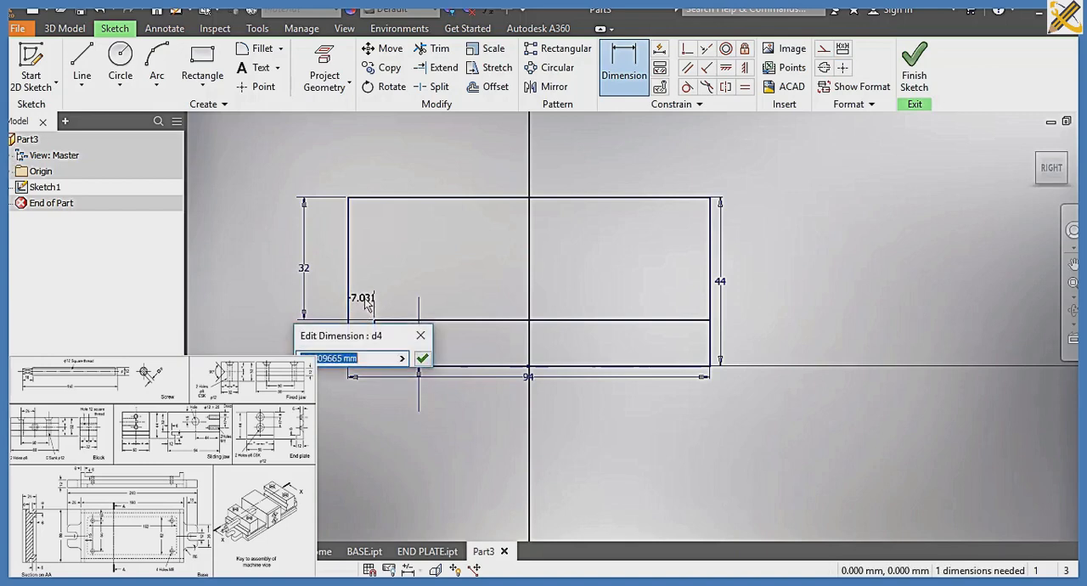
{"action": "type", "text": "6"}
{"action": "key", "text": "Return"}
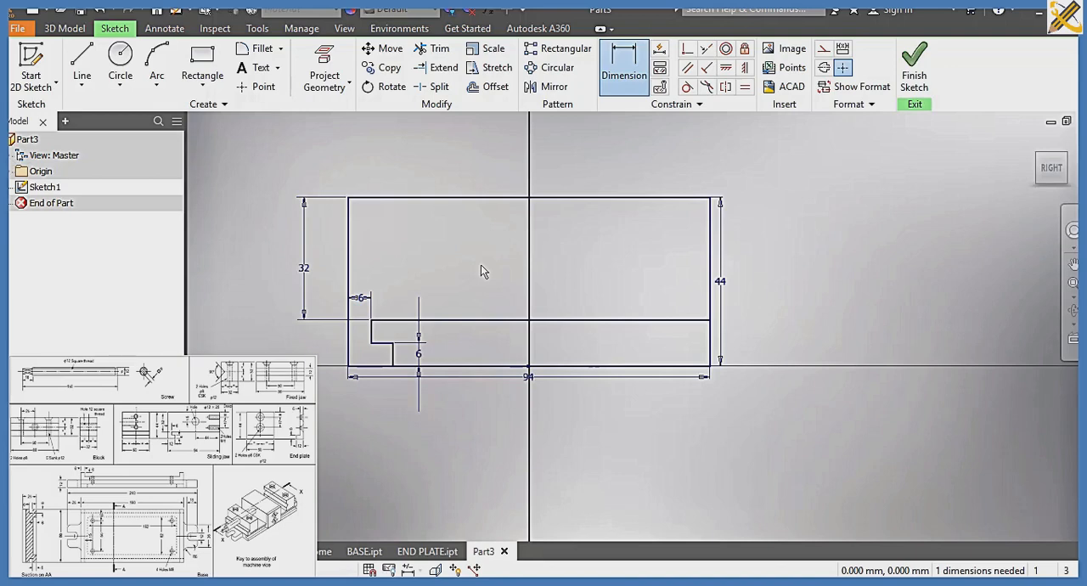
{"action": "left_click", "coordinate": [909, 79]}
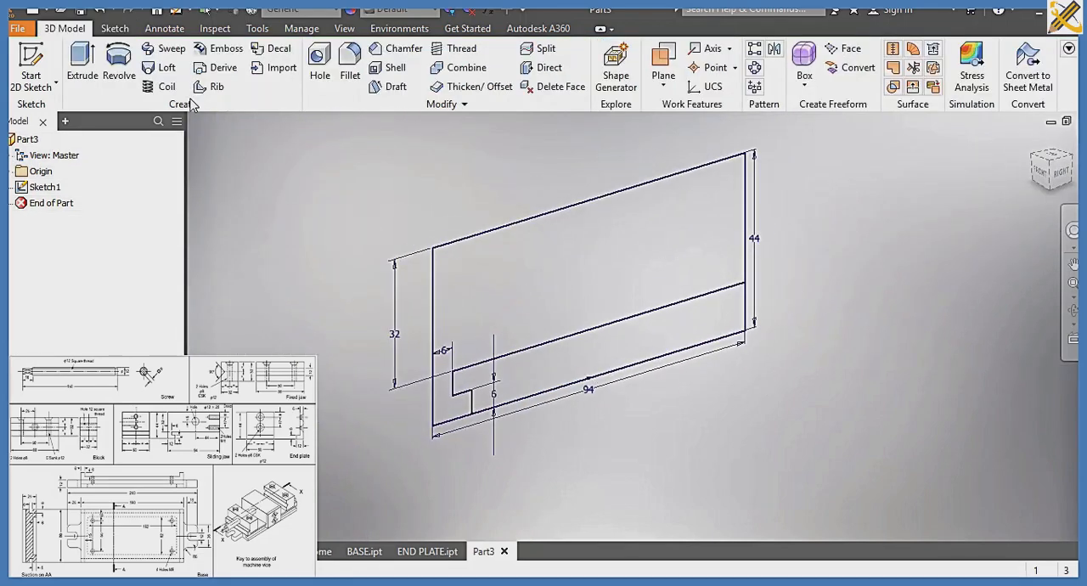
Extrude the large profile region above the stepped line, including its small hooked foot, 50 mm symmetrically about the sketch plane
{"action": "left_click", "coordinate": [85, 74]}
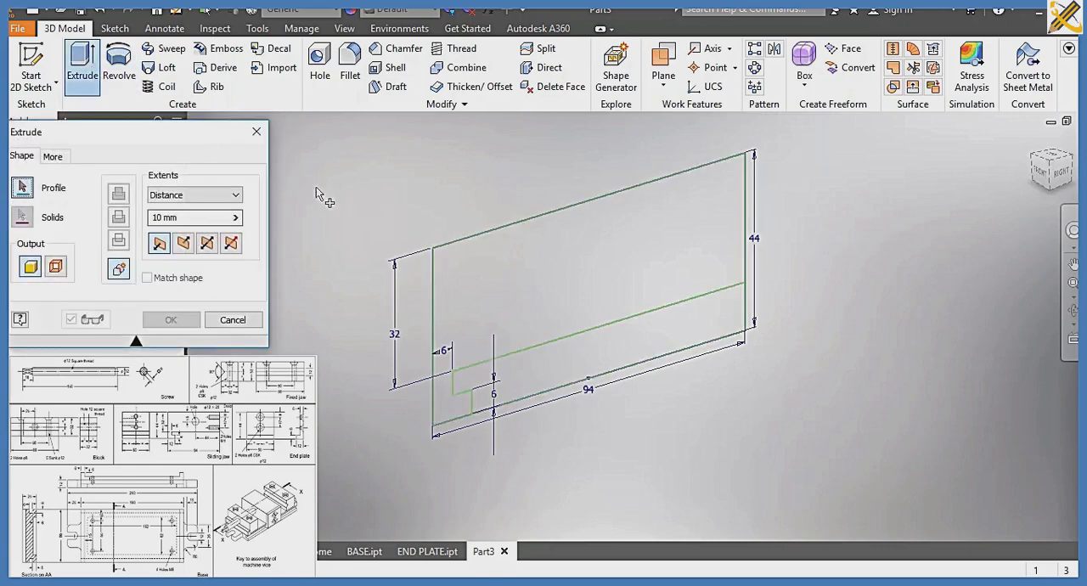
{"action": "left_click", "coordinate": [485, 283]}
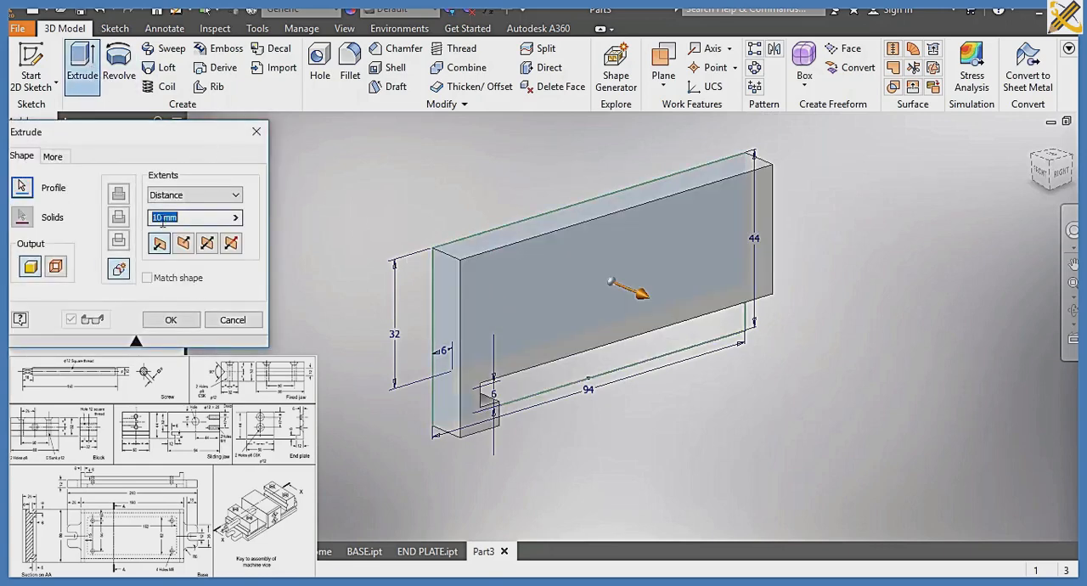
{"action": "type", "text": "50"}
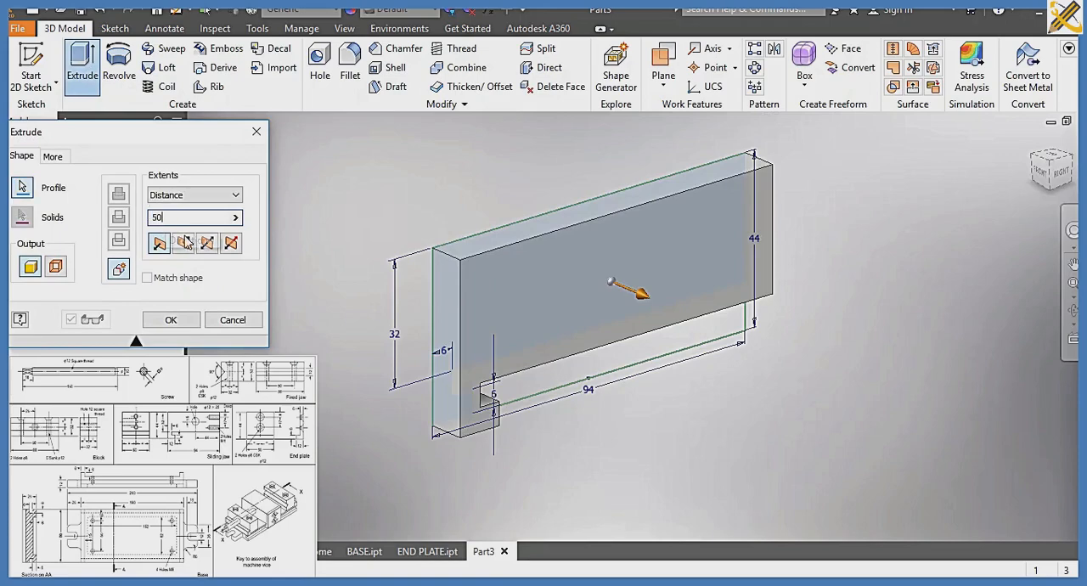
{"action": "left_click", "coordinate": [183, 243]}
{"action": "left_click", "coordinate": [207, 243]}
{"action": "left_click", "coordinate": [171, 320]}
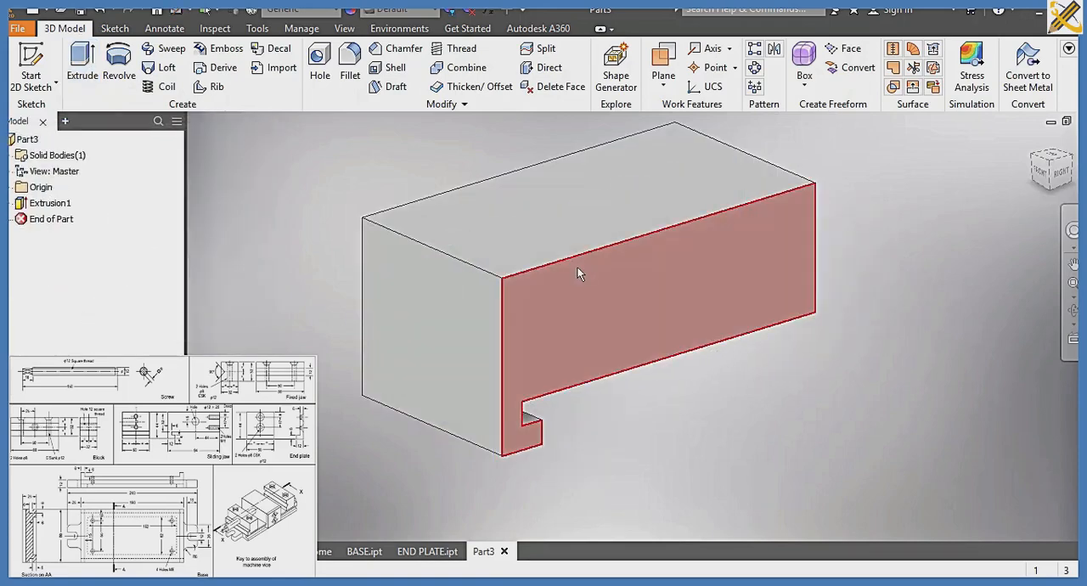
Start a sketch on the block's long side face and draw a 12 mm circle on the vertical axis, about 11 mm below the top edge
{"action": "left_click", "coordinate": [1072, 163]}
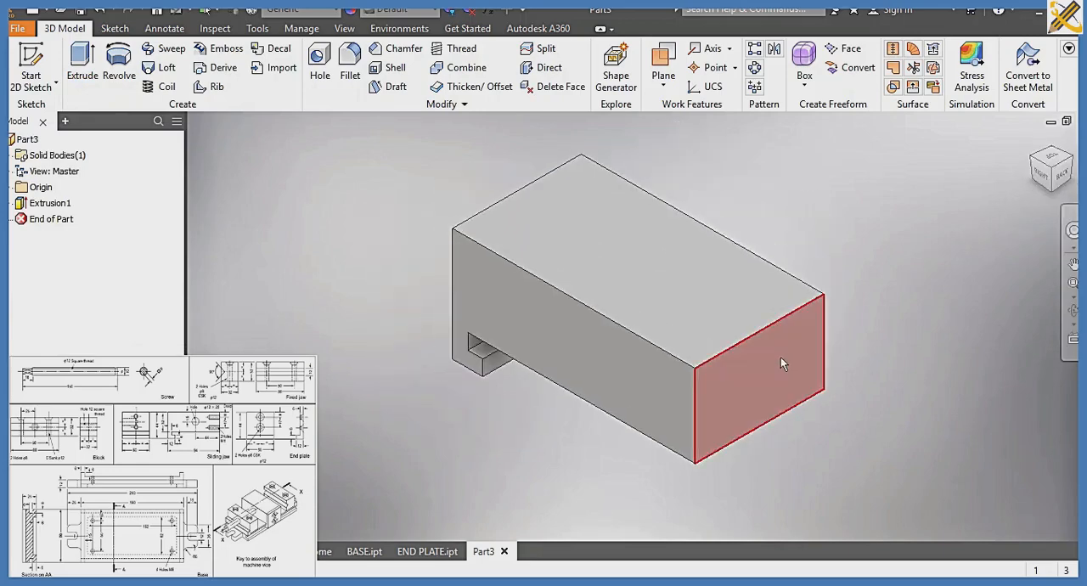
{"action": "left_click", "coordinate": [586, 352]}
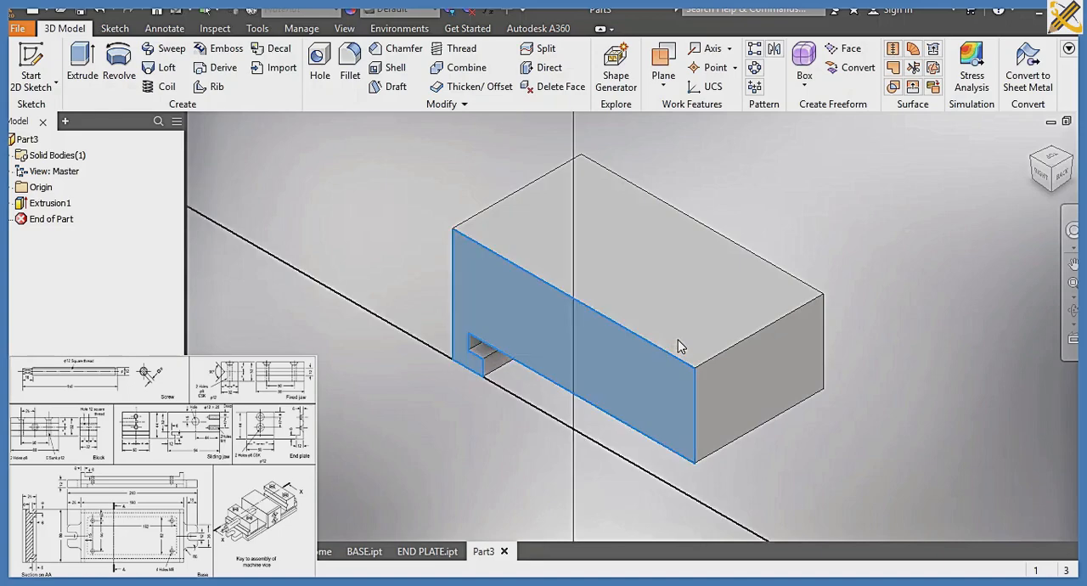
{"action": "key", "text": "s"}
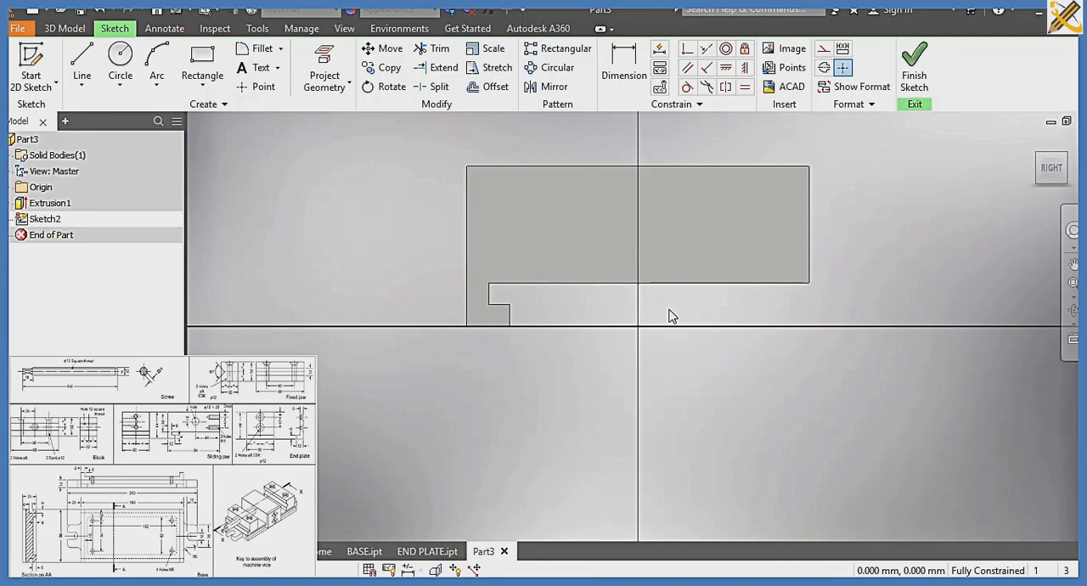
{"action": "left_click", "coordinate": [120, 64]}
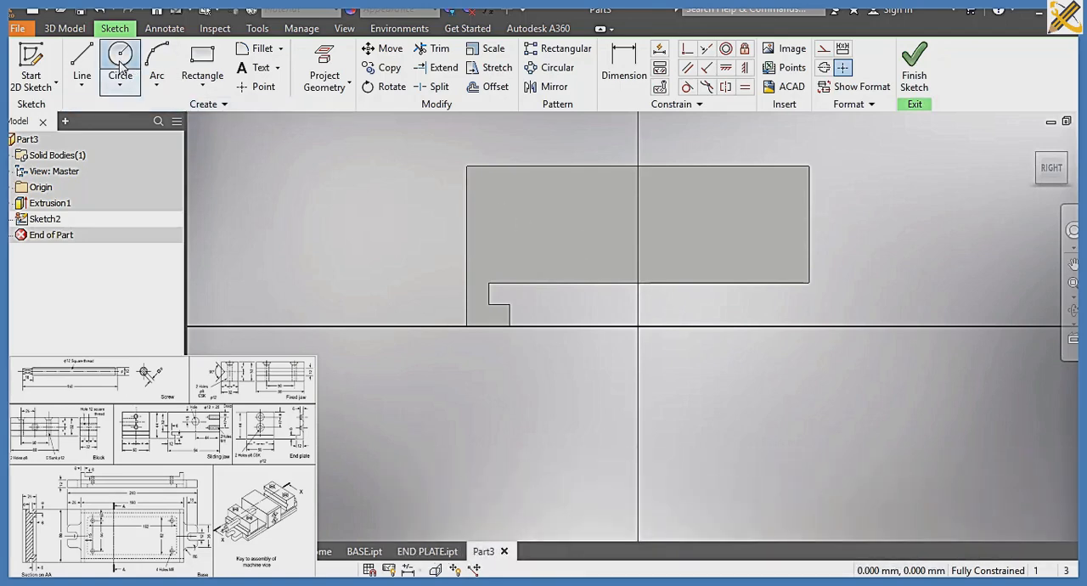
{"action": "left_click", "coordinate": [638, 207]}
{"action": "type", "text": "1"}
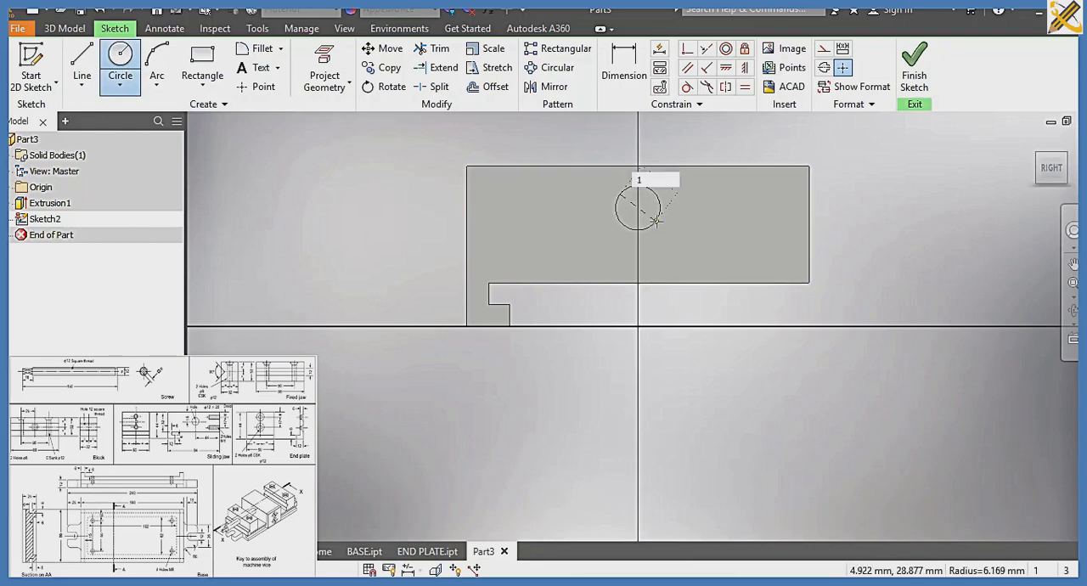
{"action": "type", "text": "2"}
{"action": "key", "text": "Return"}
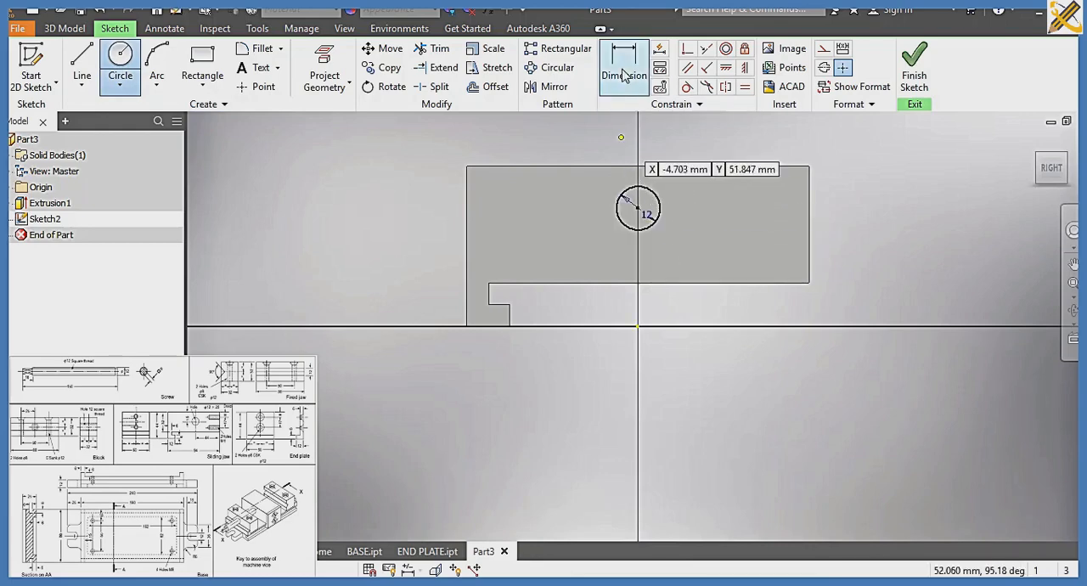
Dimension the circle's center 15 mm below the face's top edge and finish the sketch
{"action": "left_click", "coordinate": [624, 74]}
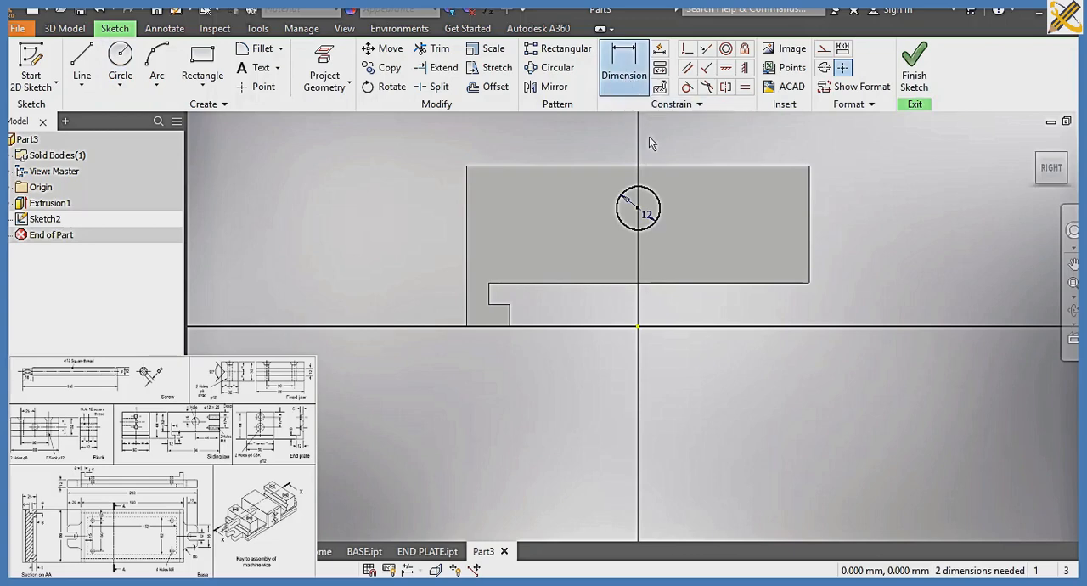
{"action": "left_click", "coordinate": [646, 166]}
{"action": "left_click", "coordinate": [638, 208]}
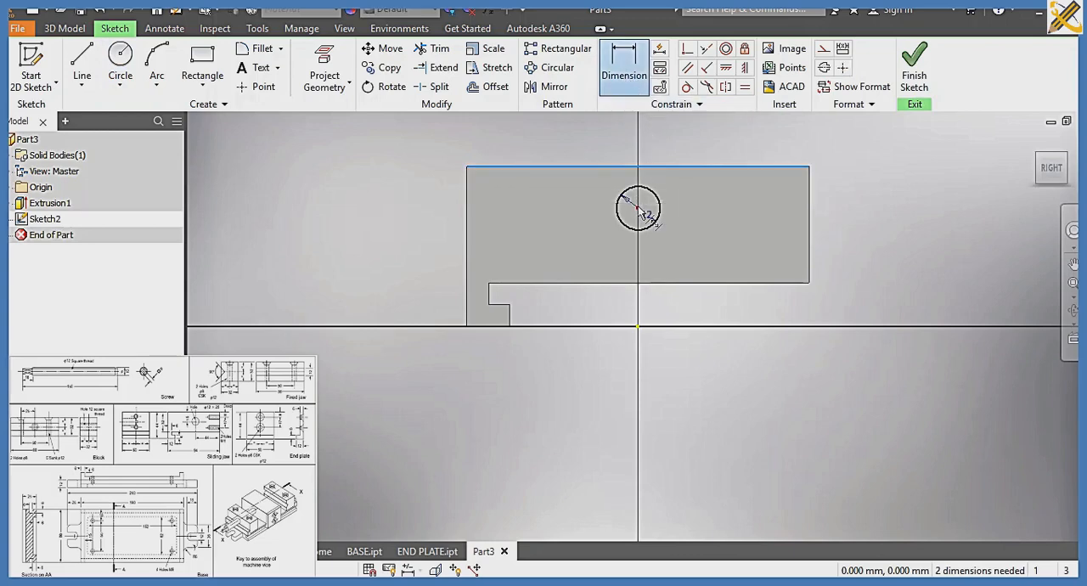
{"action": "left_click", "coordinate": [453, 207]}
{"action": "type", "text": "15"}
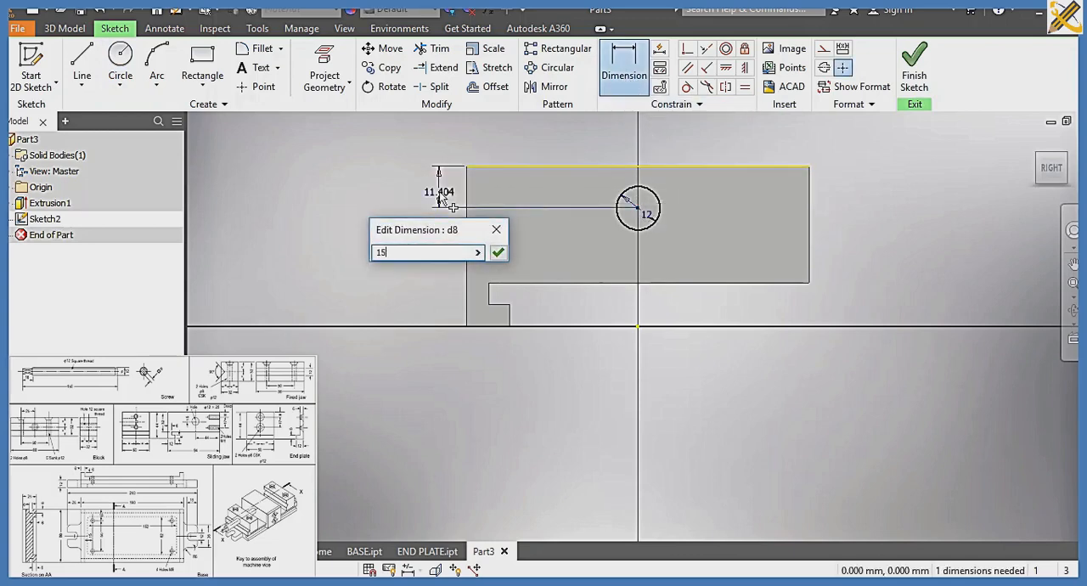
{"action": "key", "text": "Return"}
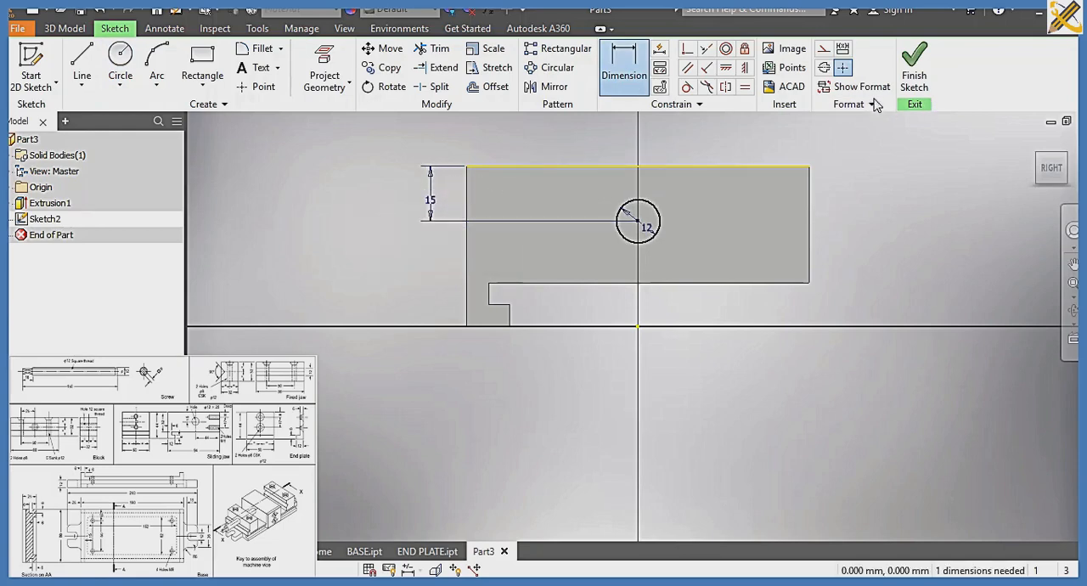
{"action": "left_click", "coordinate": [917, 56]}
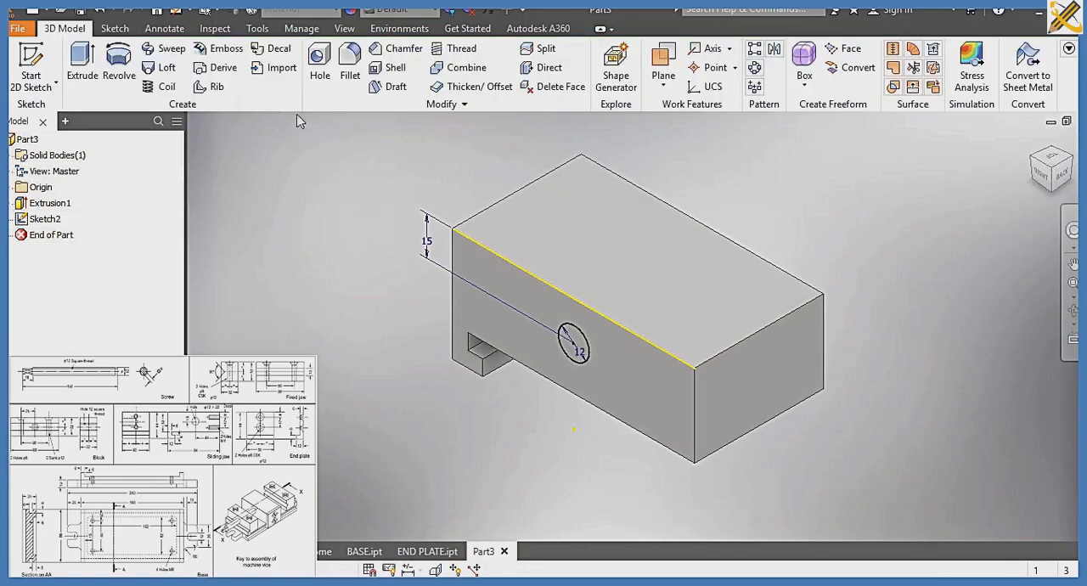
Create a plain hole at the sketched circle's center, 12 mm in diameter and 25 mm deep
{"action": "left_click", "coordinate": [319, 68]}
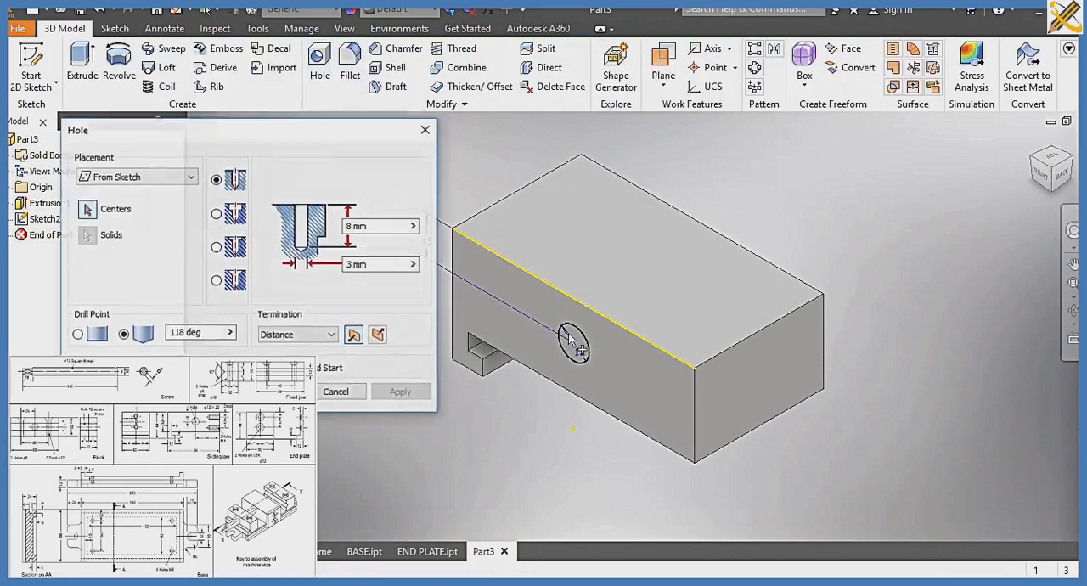
{"action": "left_click", "coordinate": [573, 345]}
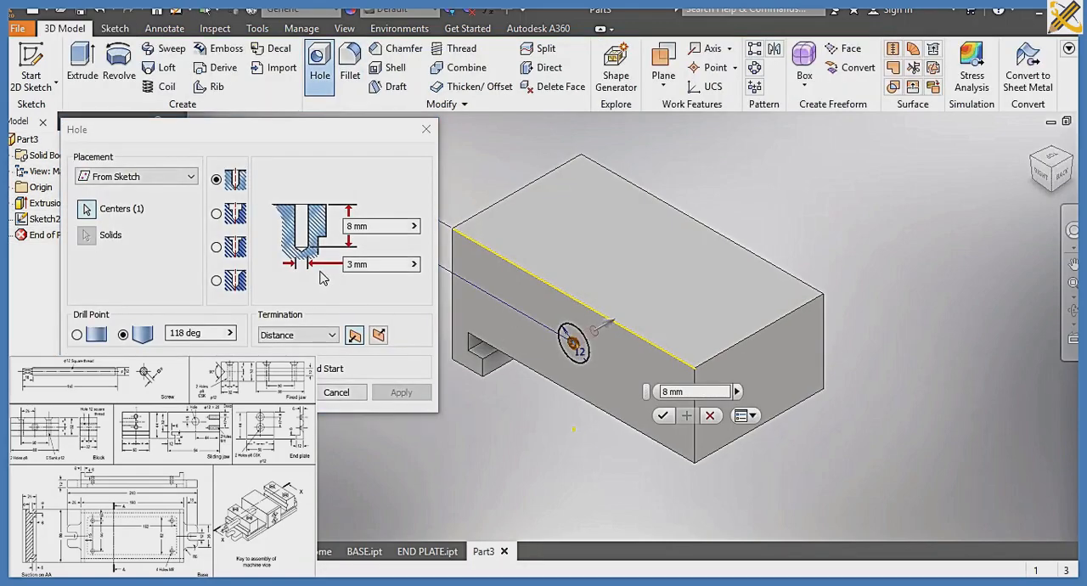
{"action": "left_click", "coordinate": [369, 226]}
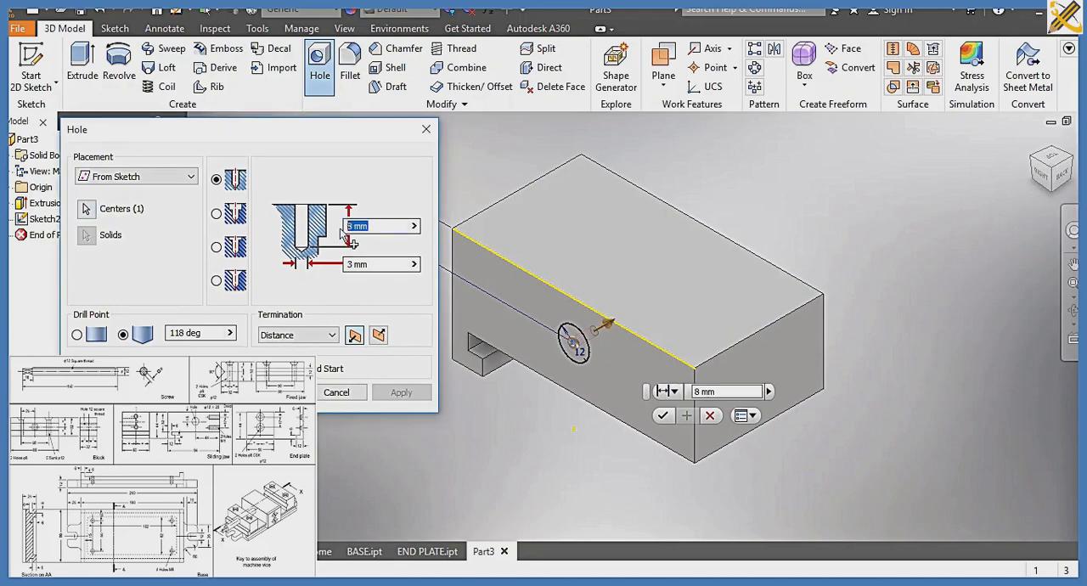
{"action": "type", "text": "25"}
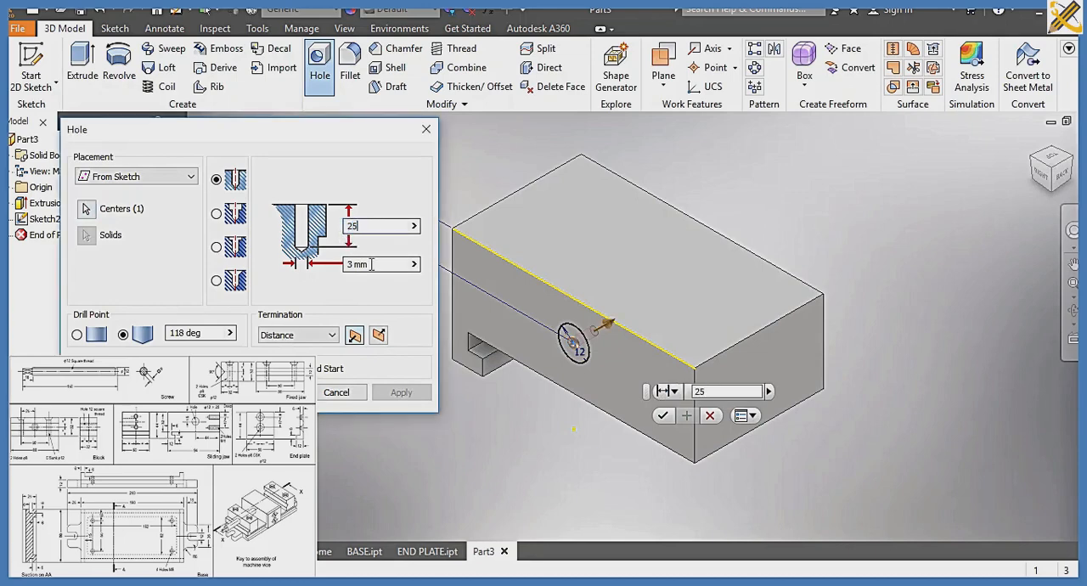
{"action": "left_click", "coordinate": [355, 265]}
{"action": "type", "text": "12"}
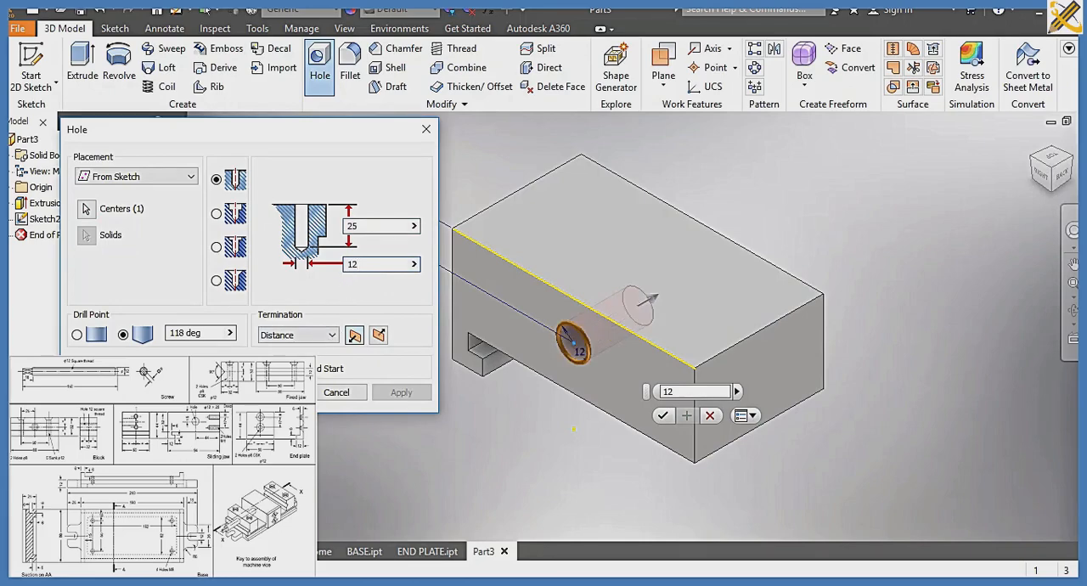
{"action": "key", "text": "Return"}
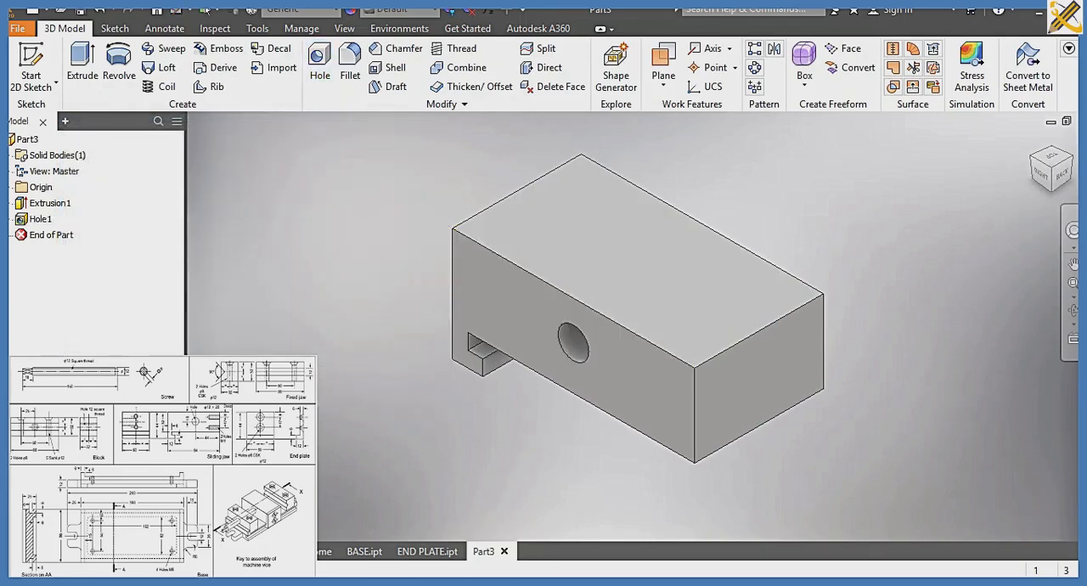
Start a sketch on the block's plain end face and draw two 8 mm circles on its vertical centerline, the upper about 6 mm below the top edge
{"action": "left_click", "coordinate": [761, 393]}
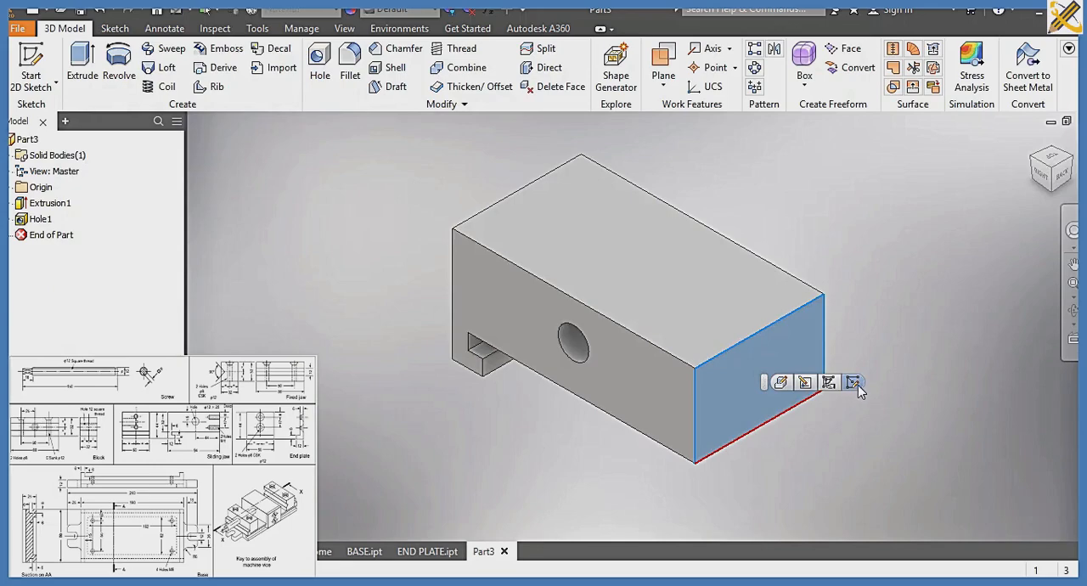
{"action": "key", "text": "s"}
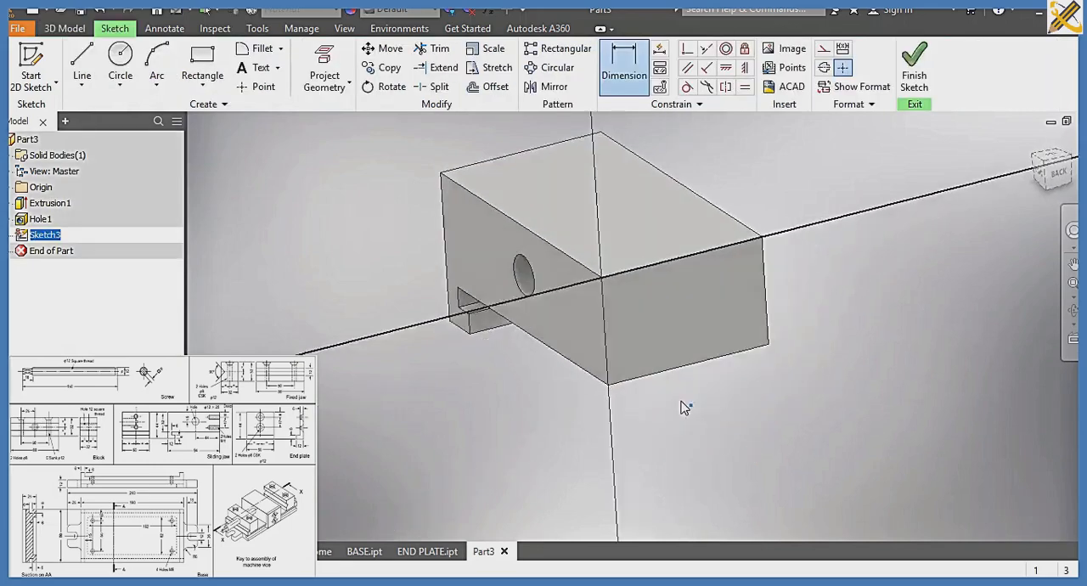
{"action": "left_click", "coordinate": [116, 56]}
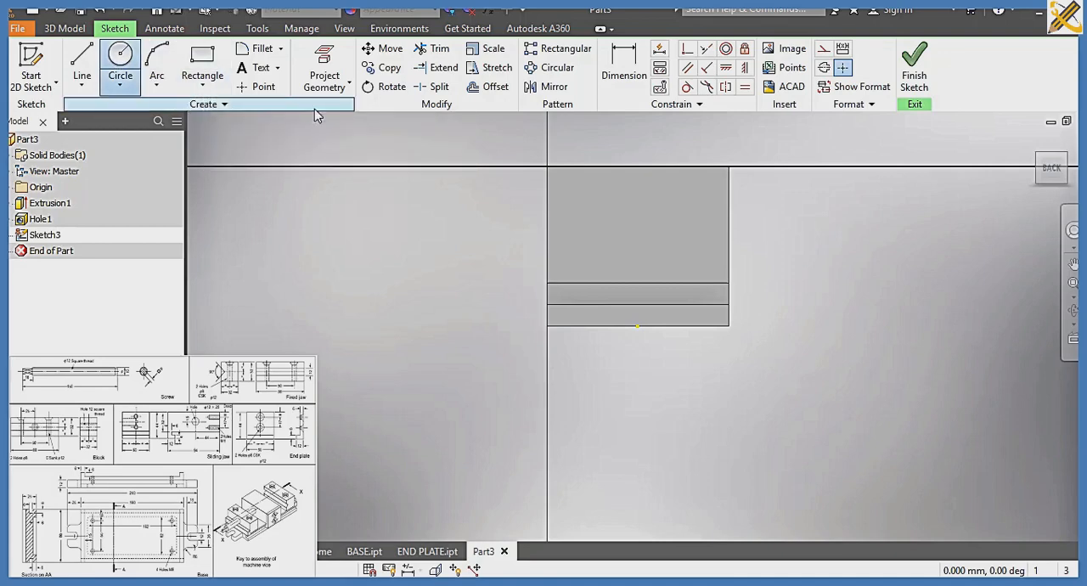
{"action": "left_click", "coordinate": [636, 187]}
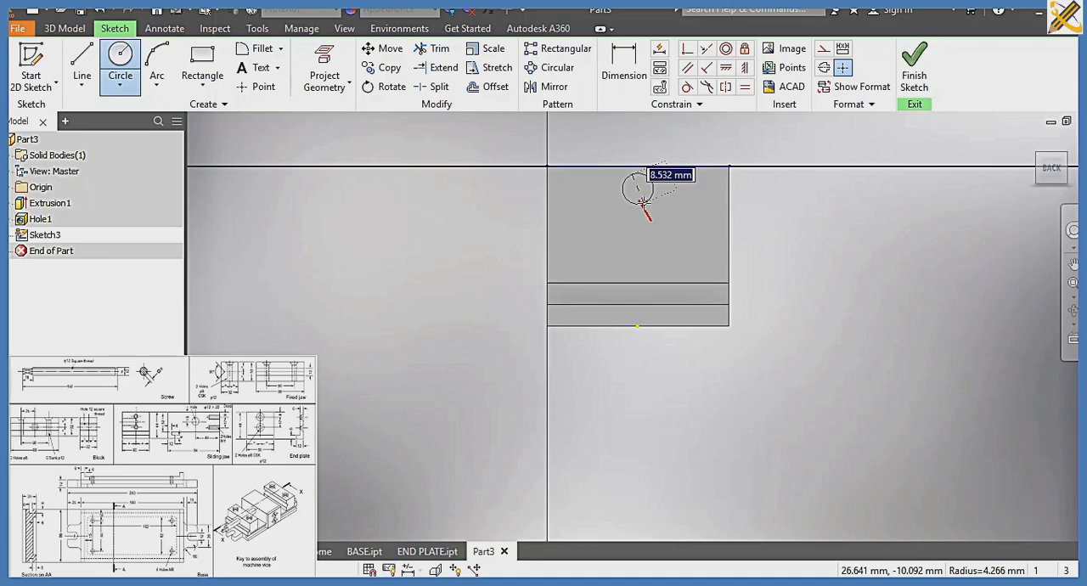
{"action": "type", "text": "8"}
{"action": "key", "text": "Return"}
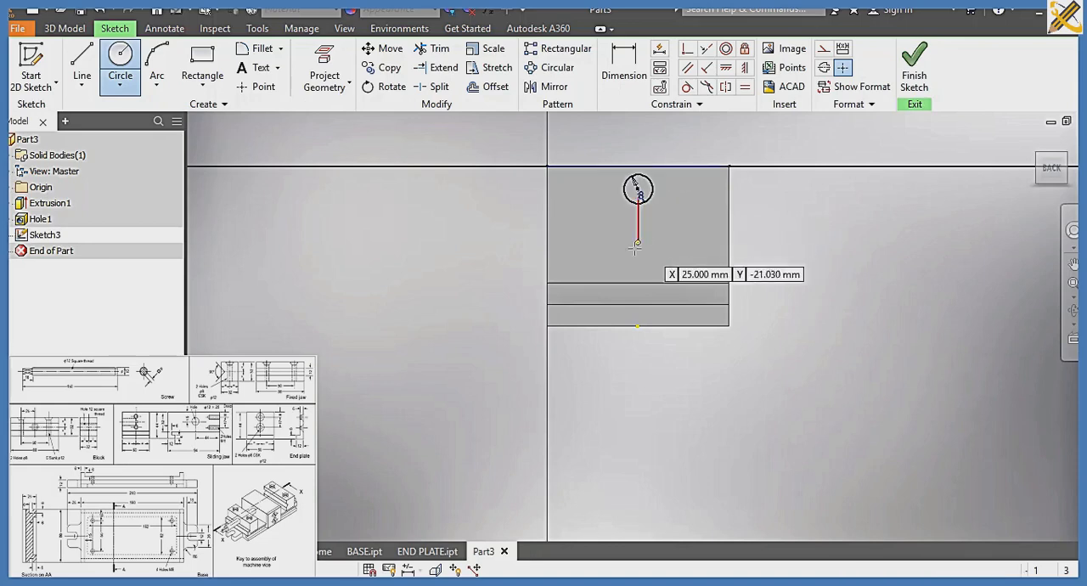
{"action": "left_click", "coordinate": [638, 249]}
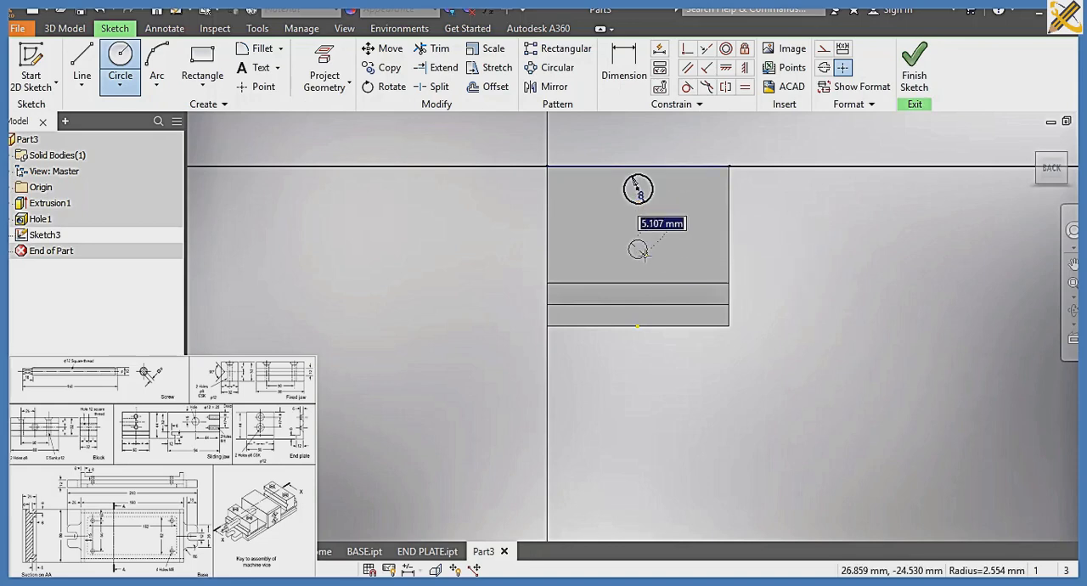
{"action": "type", "text": "8"}
{"action": "key", "text": "Return"}
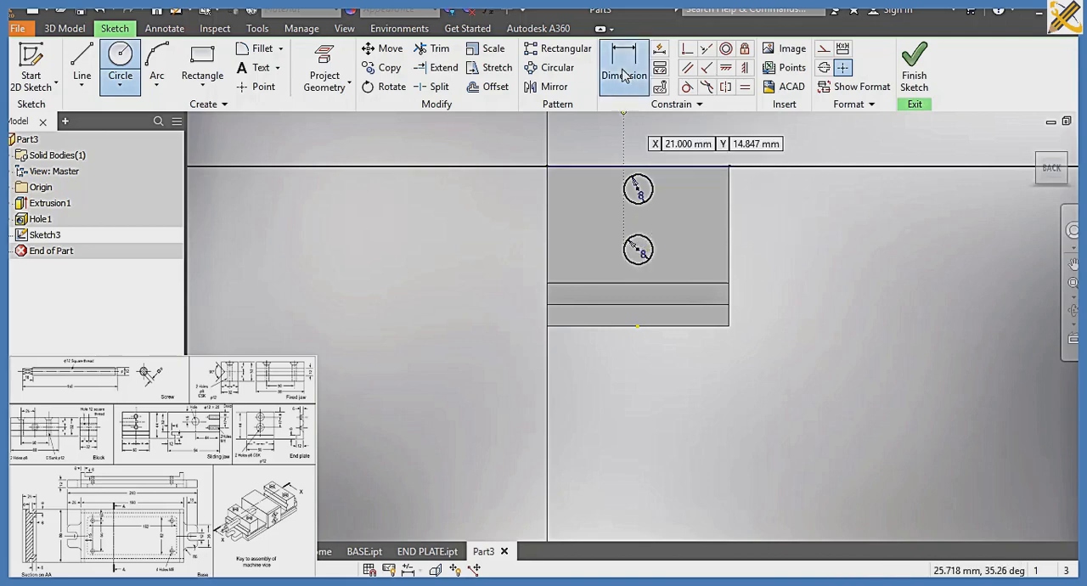
Dimension the upper circle's center 8 mm below the end face's top edge
{"action": "left_click", "coordinate": [625, 74]}
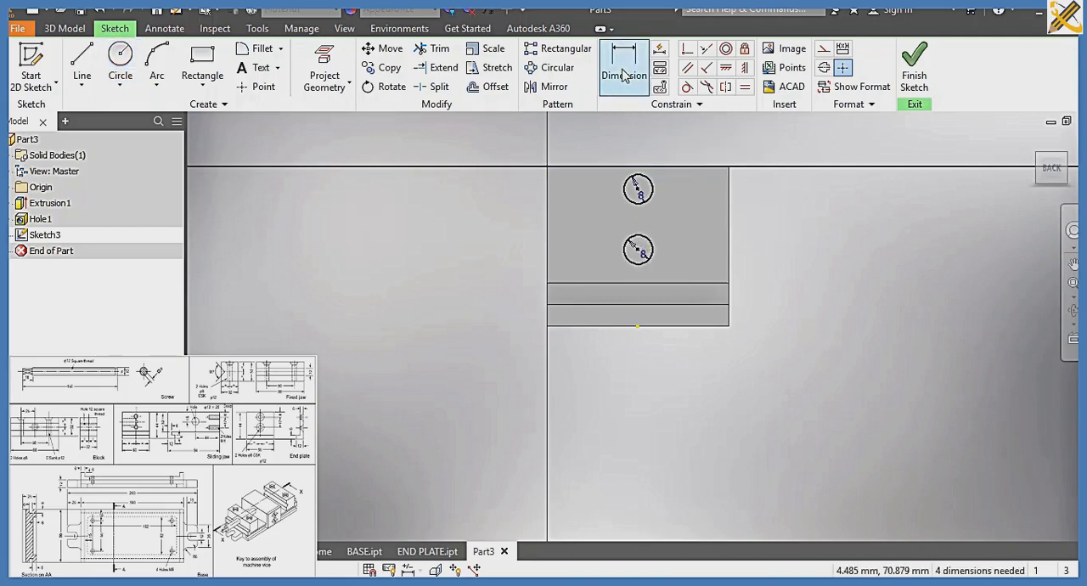
{"action": "left_click", "coordinate": [646, 170]}
{"action": "left_click", "coordinate": [639, 189]}
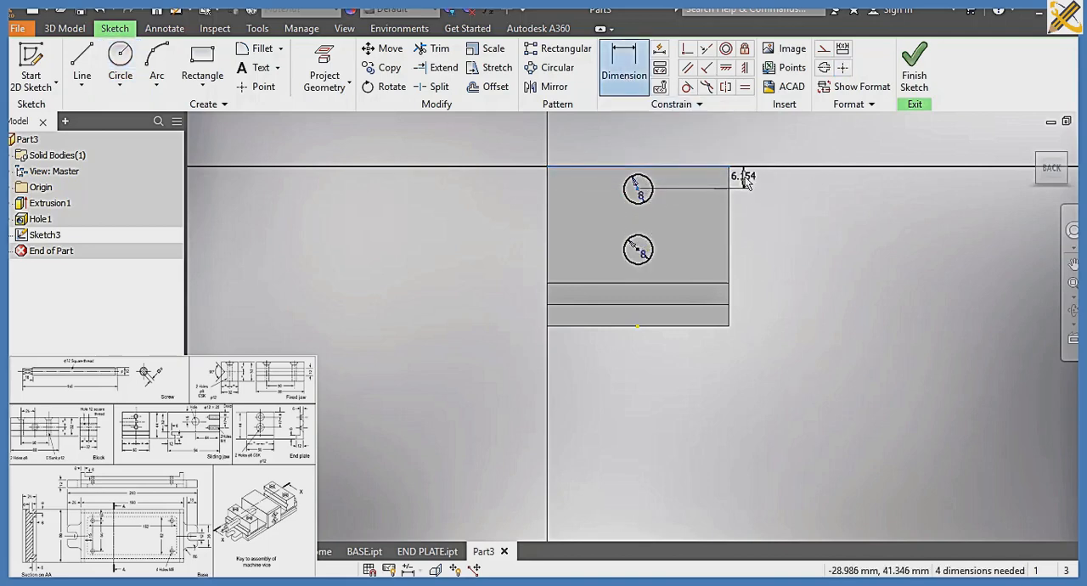
{"action": "left_click", "coordinate": [744, 182]}
{"action": "type", "text": "8"}
{"action": "key", "text": "Return"}
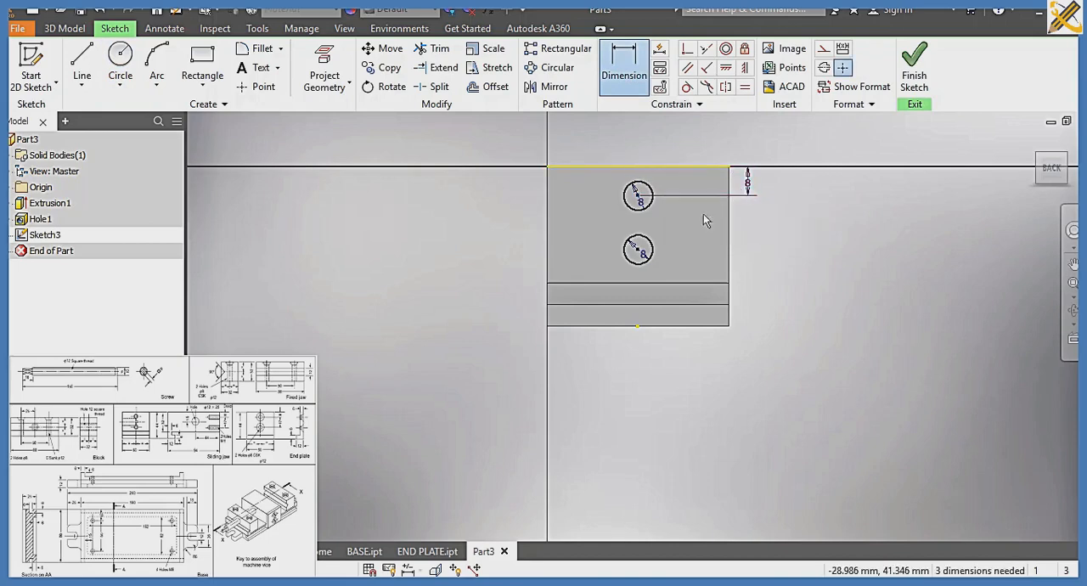
Dimension the vertical distance between the two circle centers as 17 mm and finish the sketch
{"action": "left_click", "coordinate": [639, 195]}
{"action": "left_click", "coordinate": [638, 251]}
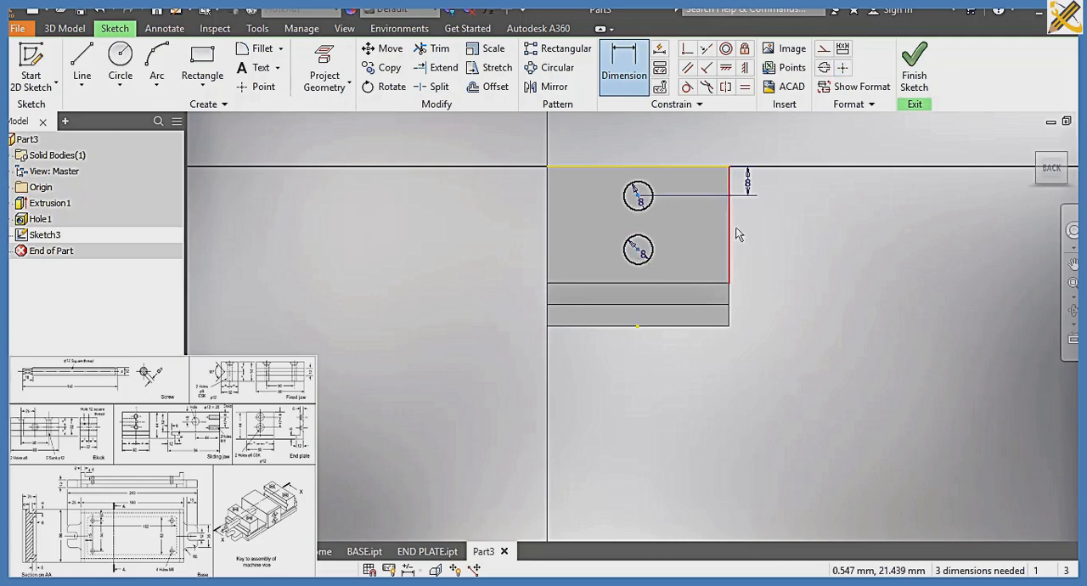
{"action": "left_click", "coordinate": [751, 223]}
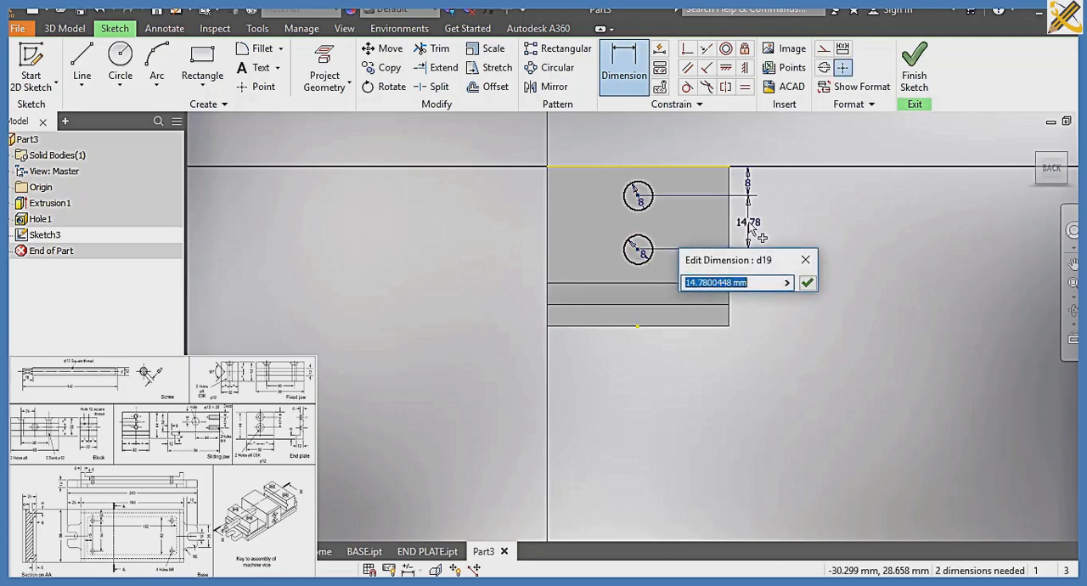
{"action": "type", "text": "17"}
{"action": "key", "text": "Return"}
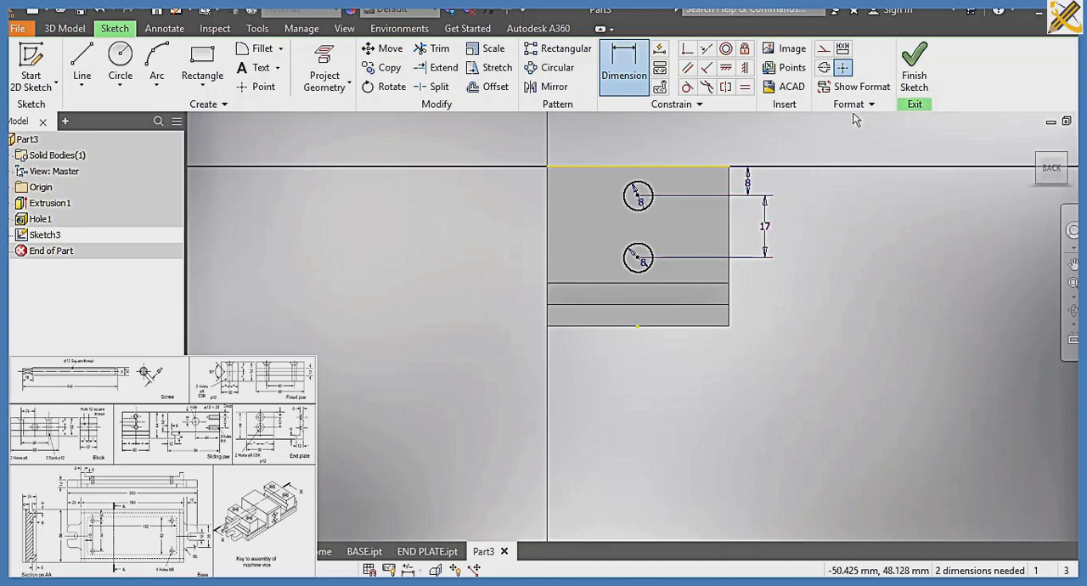
{"action": "left_click", "coordinate": [914, 75]}
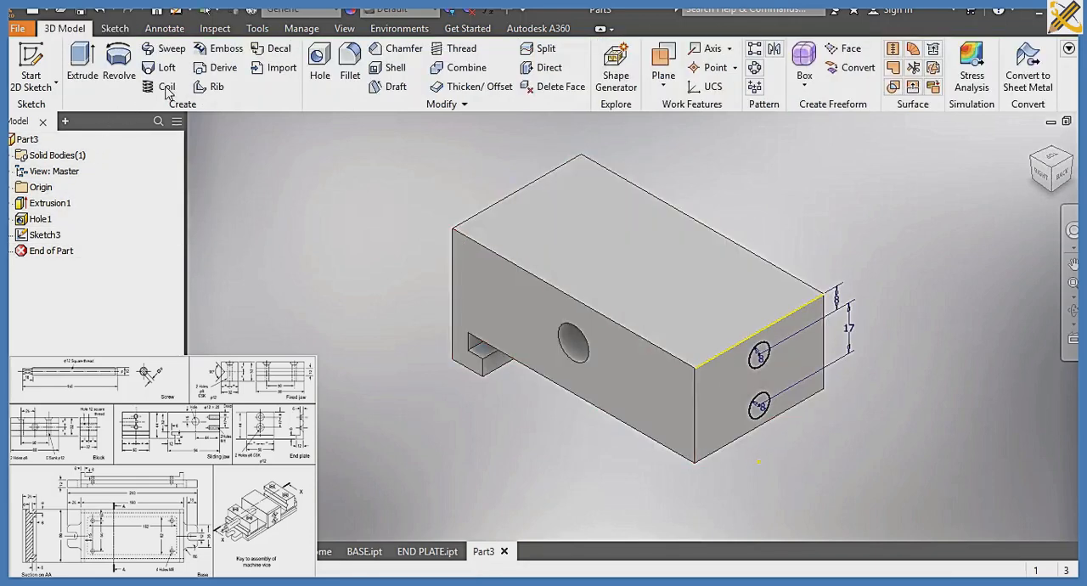
Create plain holes at both sketched circle centers on the end face, 8 mm in diameter and 25 mm deep
{"action": "left_click", "coordinate": [320, 72]}
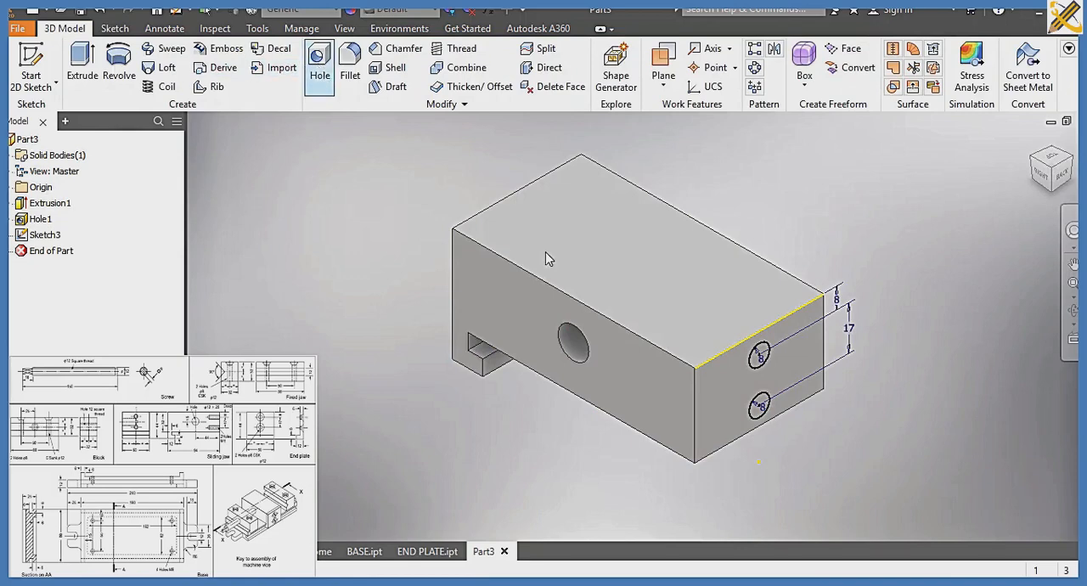
{"action": "left_click", "coordinate": [761, 358]}
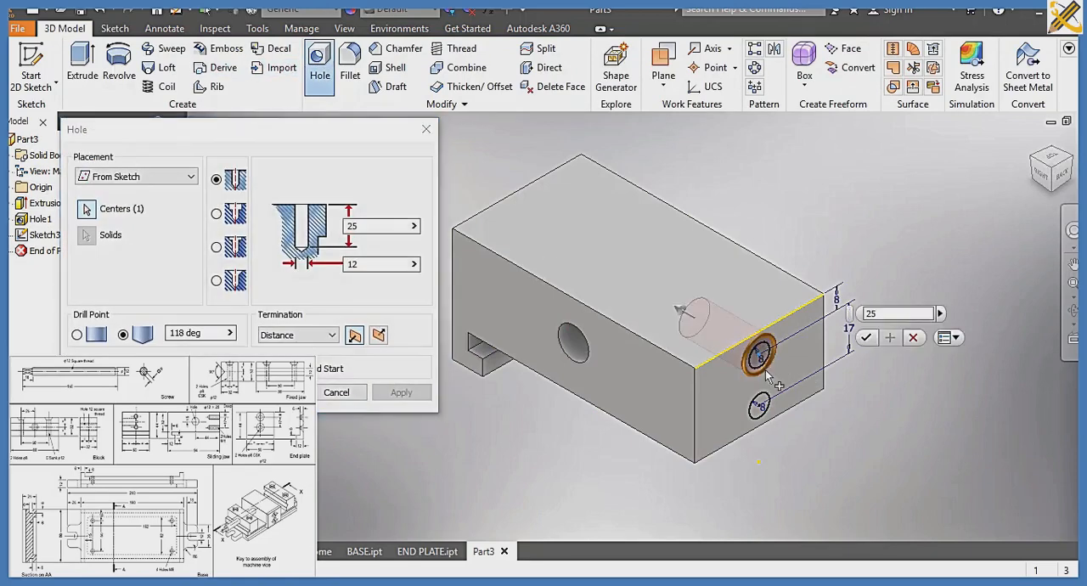
{"action": "left_click", "coordinate": [761, 408]}
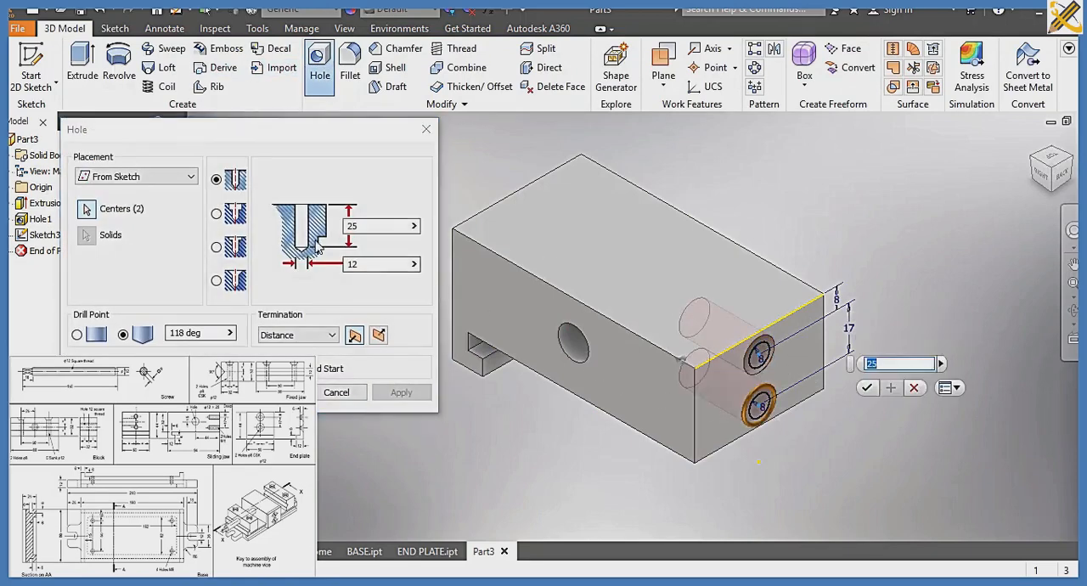
{"action": "double_click", "coordinate": [363, 225]}
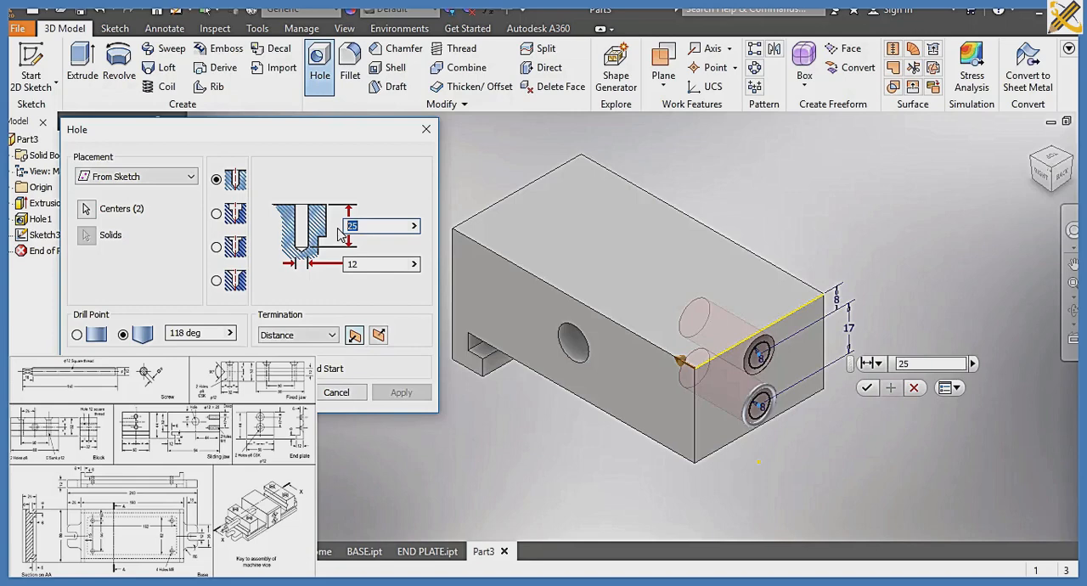
{"action": "left_click", "coordinate": [364, 264]}
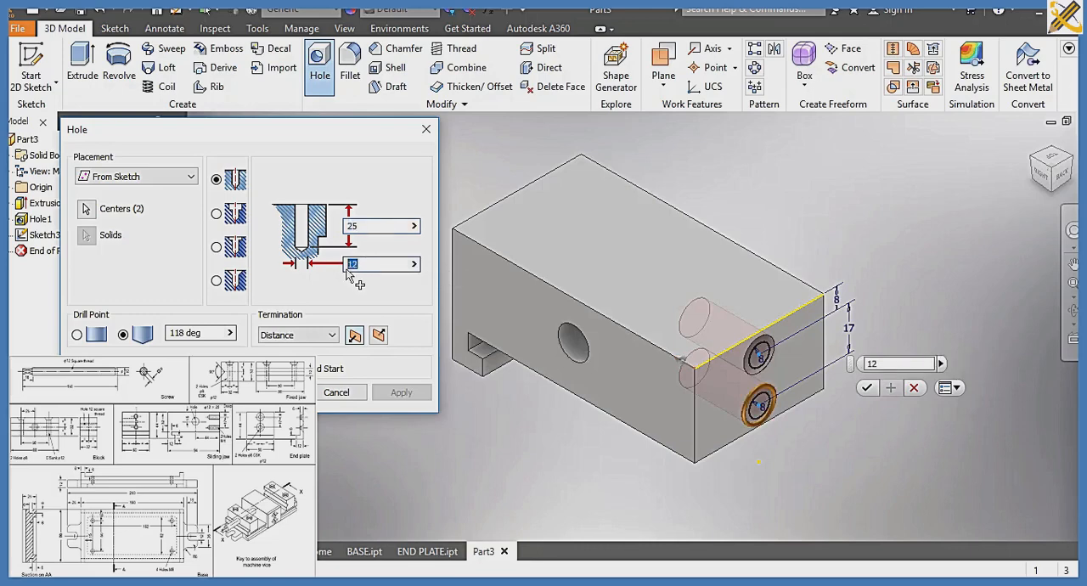
{"action": "type", "text": "8"}
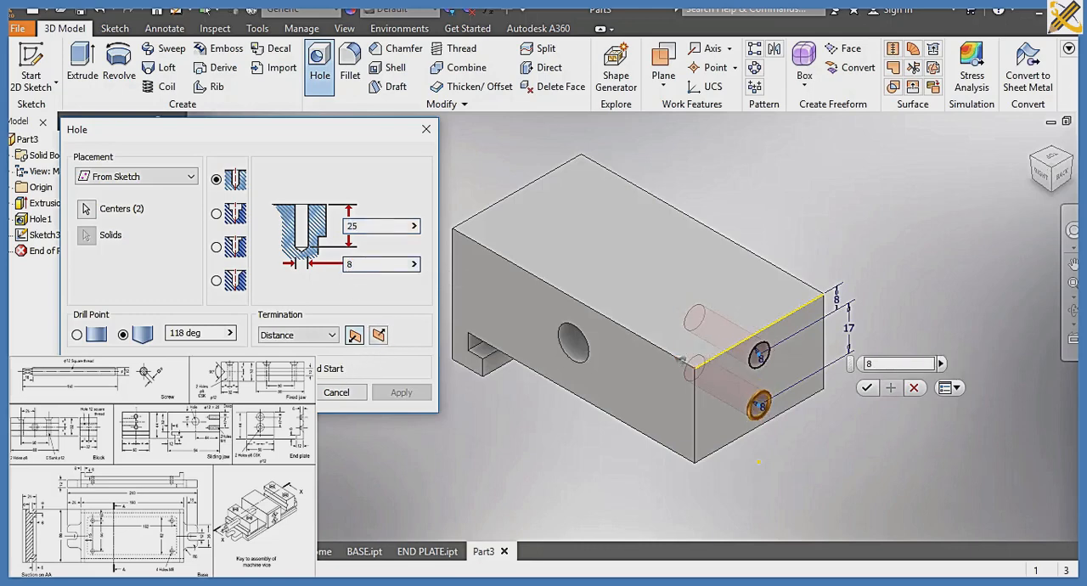
{"action": "key", "text": "Return"}
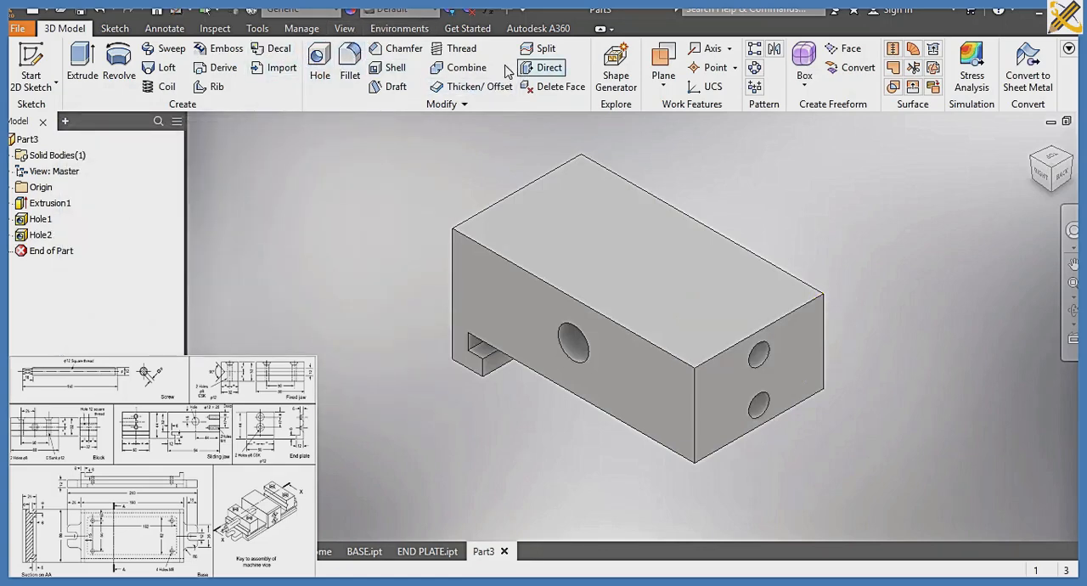
Add full-length threads to both 8 mm holes in the end face
{"action": "left_click", "coordinate": [446, 54]}
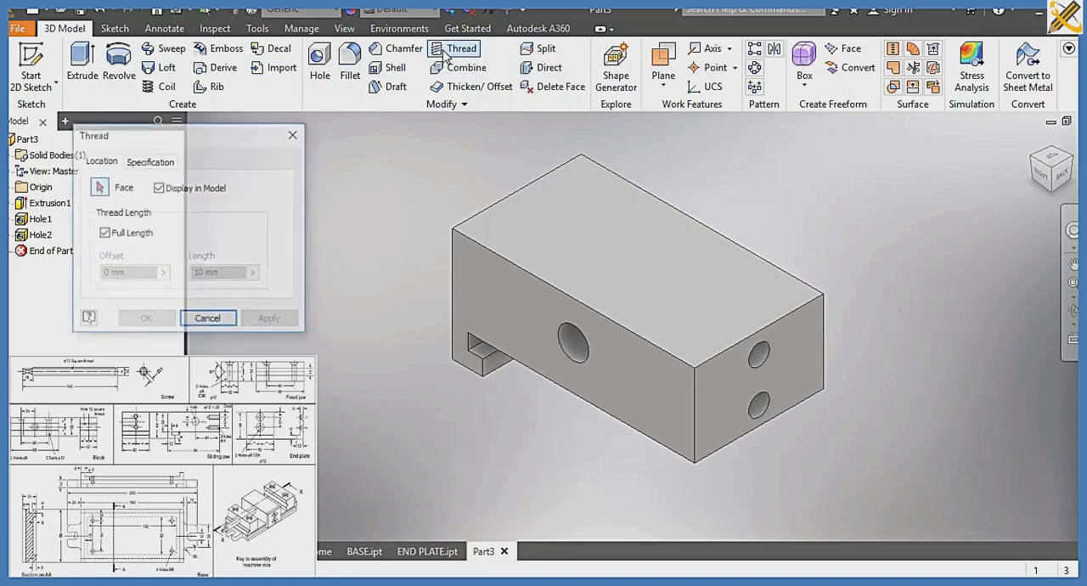
{"action": "left_click", "coordinate": [760, 364]}
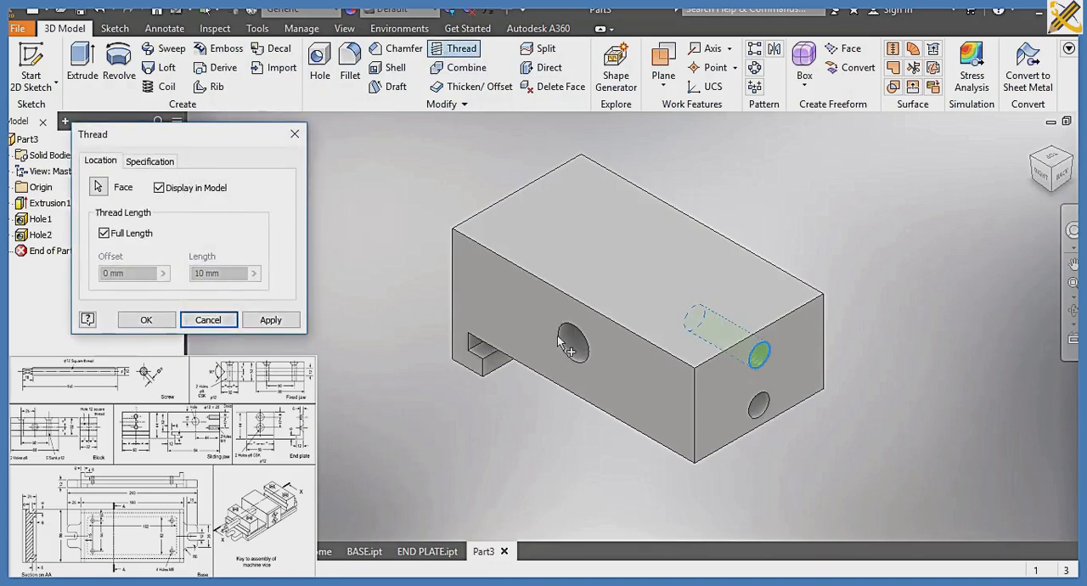
{"action": "left_click", "coordinate": [270, 320]}
{"action": "left_click", "coordinate": [764, 408]}
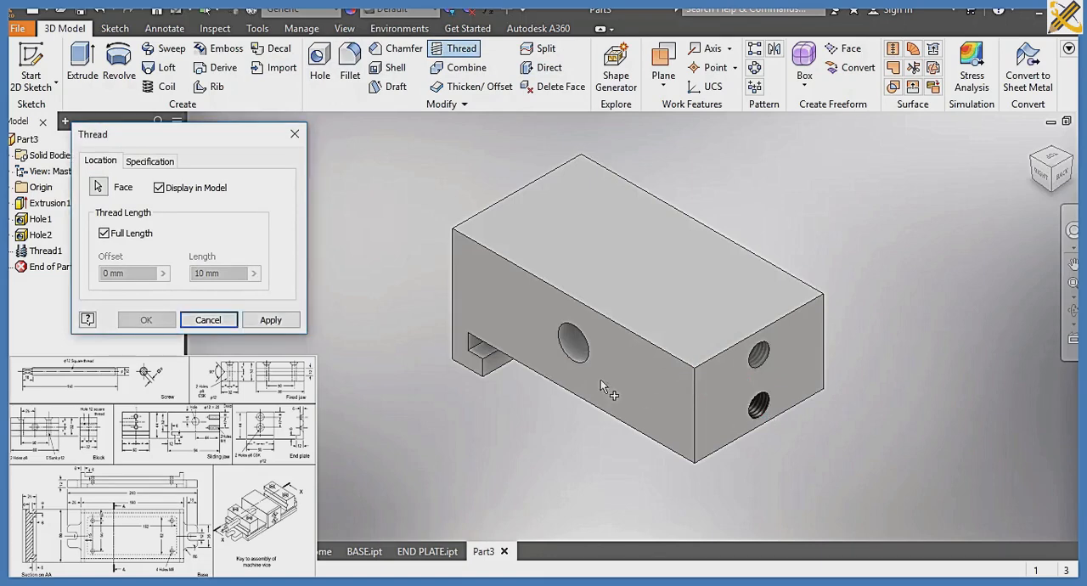
{"action": "left_click", "coordinate": [270, 319]}
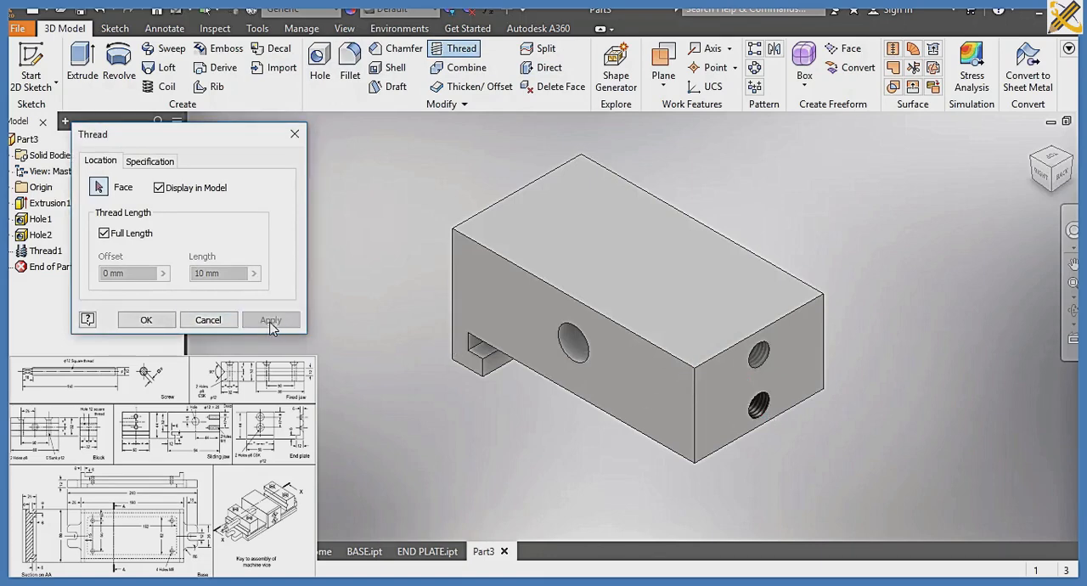
{"action": "left_click", "coordinate": [209, 319]}
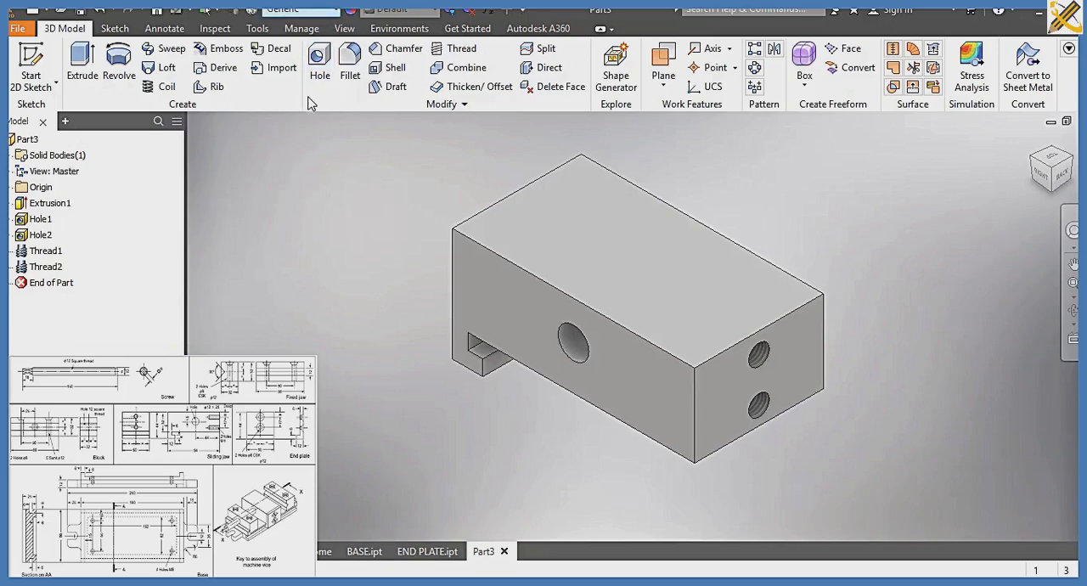
Assign the Steel, Alloy material to the part and switch the visual style to one without edge lines
{"action": "left_click", "coordinate": [319, 10]}
{"action": "scroll", "coordinate": [323, 107], "scroll_direction": "down", "scroll_amount": 5}
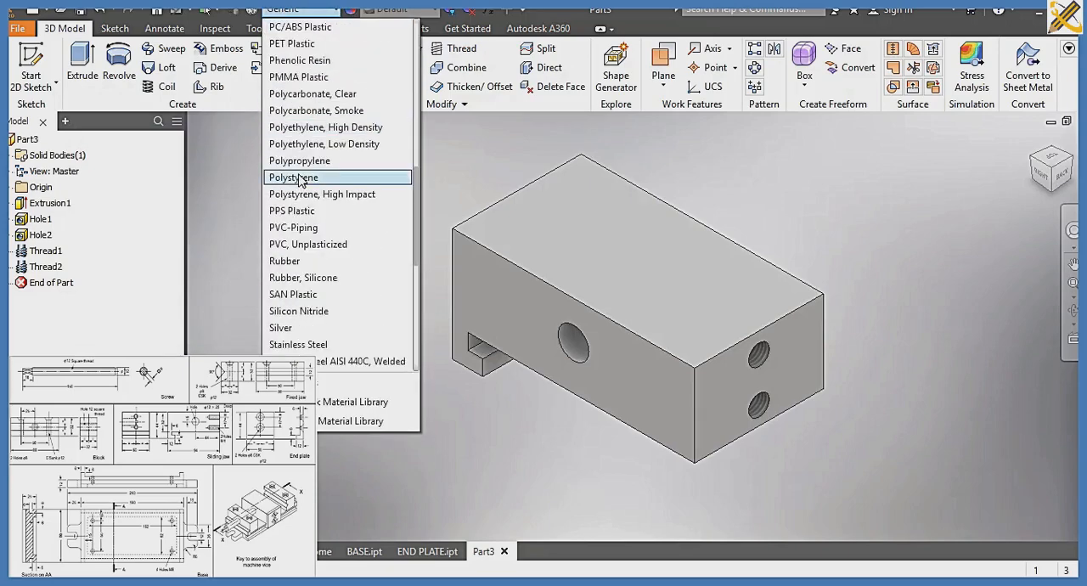
{"action": "scroll", "coordinate": [304, 328], "scroll_direction": "down", "scroll_amount": 2}
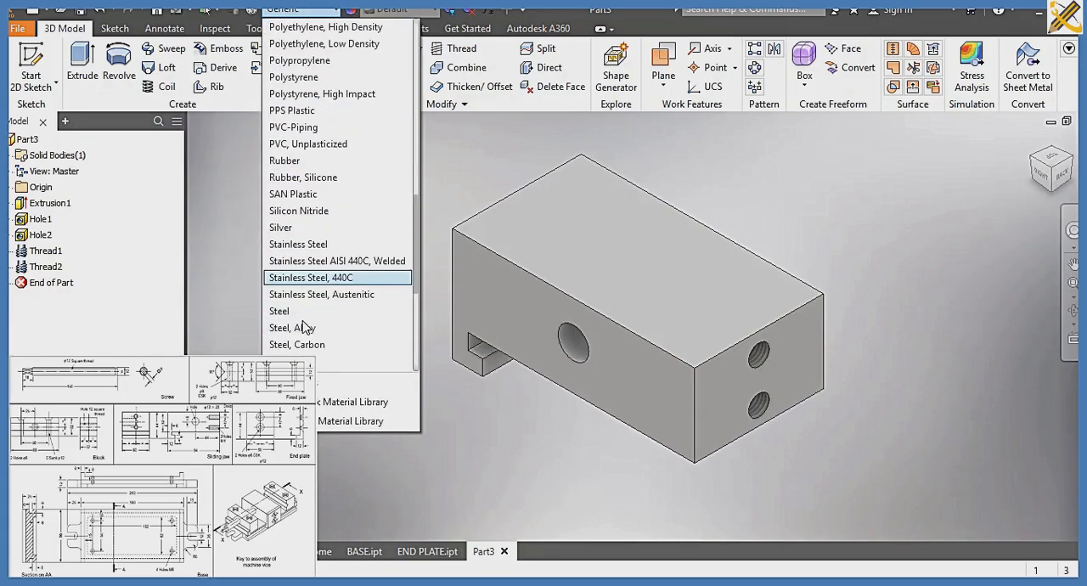
{"action": "left_click", "coordinate": [302, 328]}
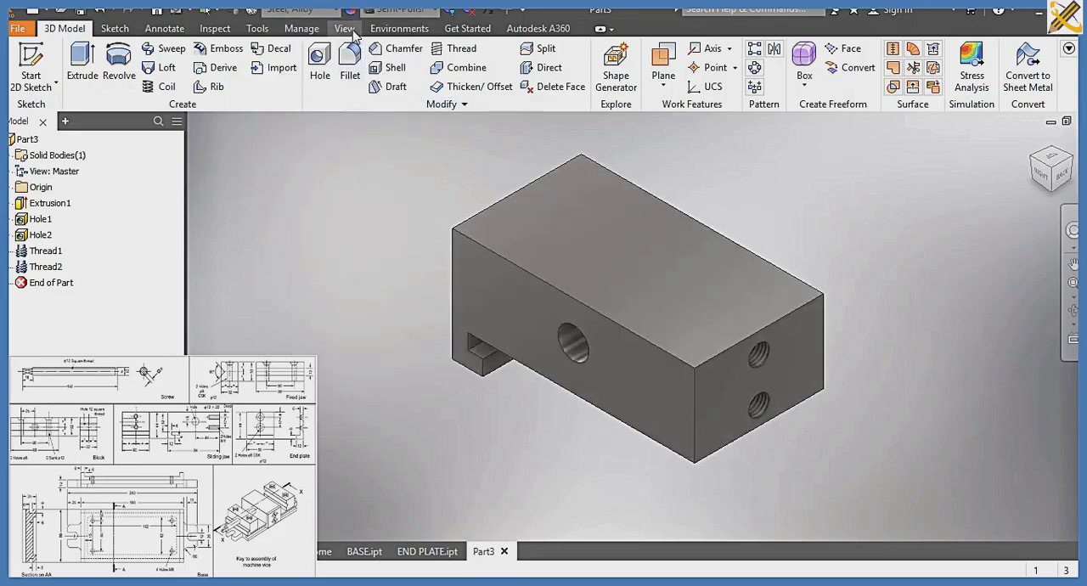
{"action": "left_click", "coordinate": [346, 30]}
{"action": "left_click", "coordinate": [181, 75]}
{"action": "left_click", "coordinate": [223, 135]}
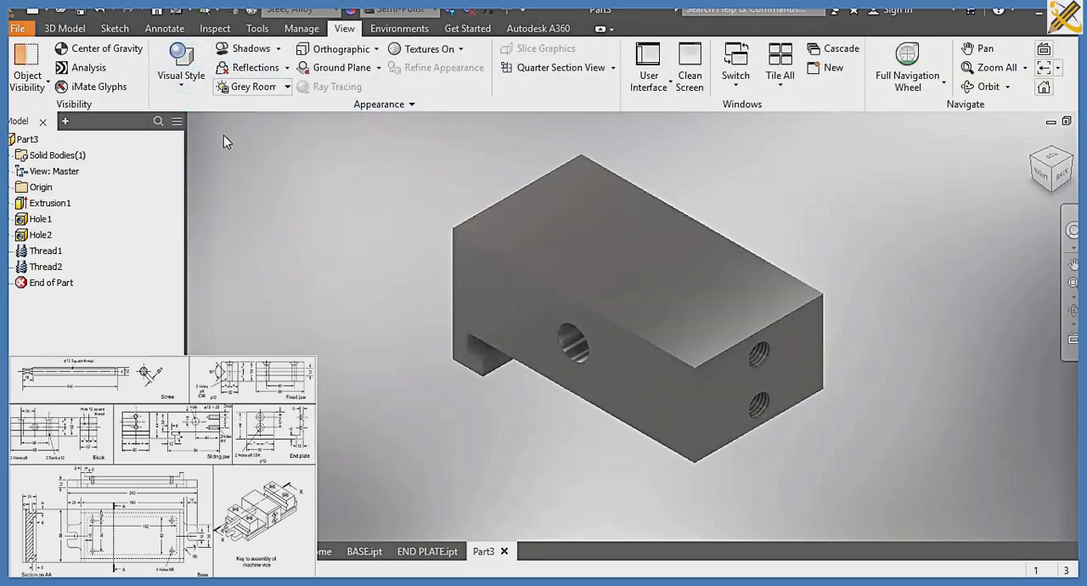
Save the part as SLIDING JAW in the SLIDE 7A folder
{"action": "key", "text": "ctrl+s"}
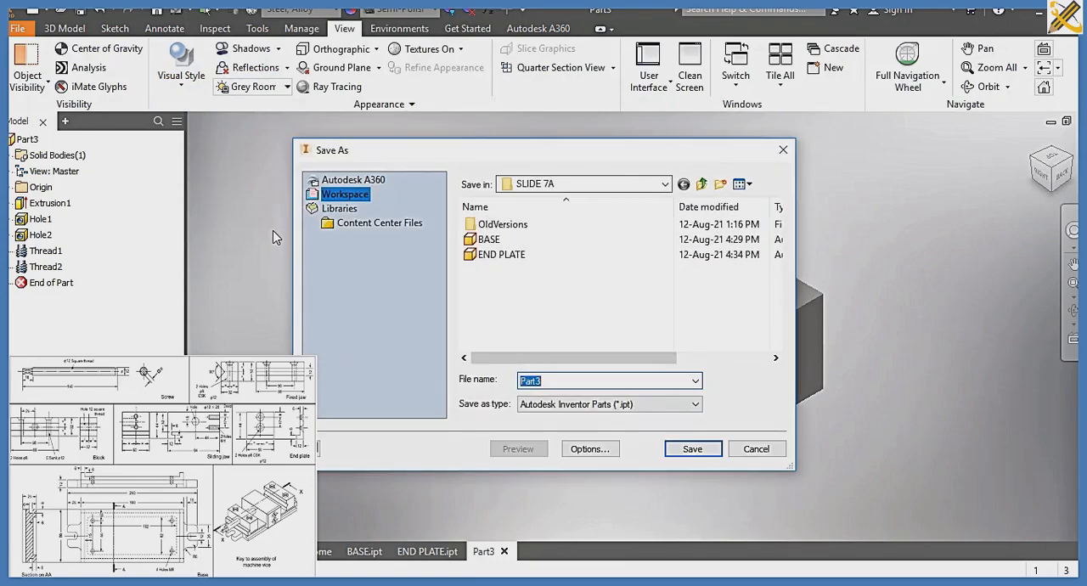
{"action": "type", "text": "SLIDING JAW"}
{"action": "key", "text": "Return"}
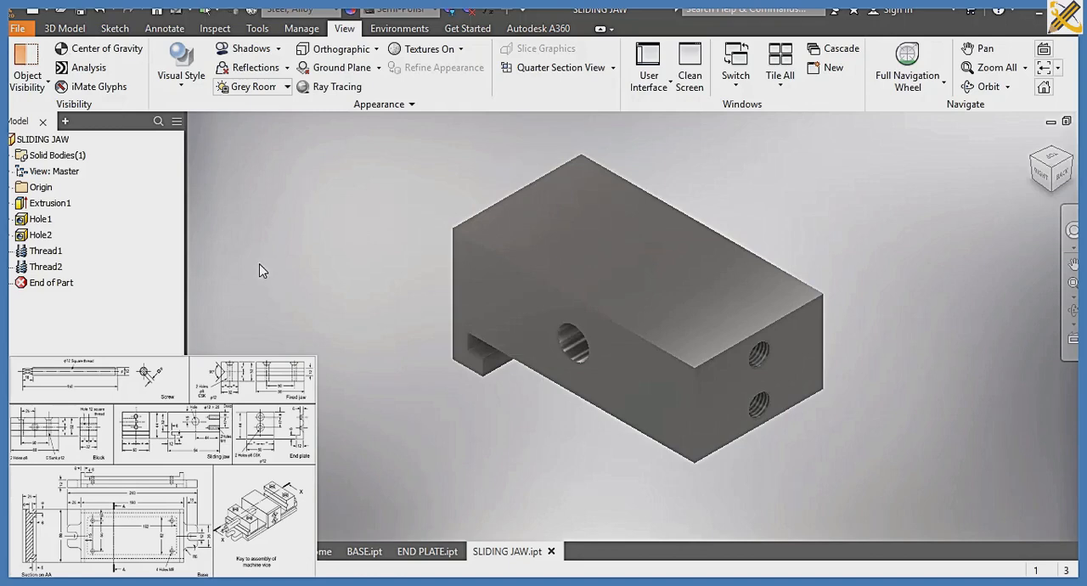
Create a new Standard (mm).ipt part and start a sketch on the YZ plane
{"action": "key", "text": "ctrl+n"}
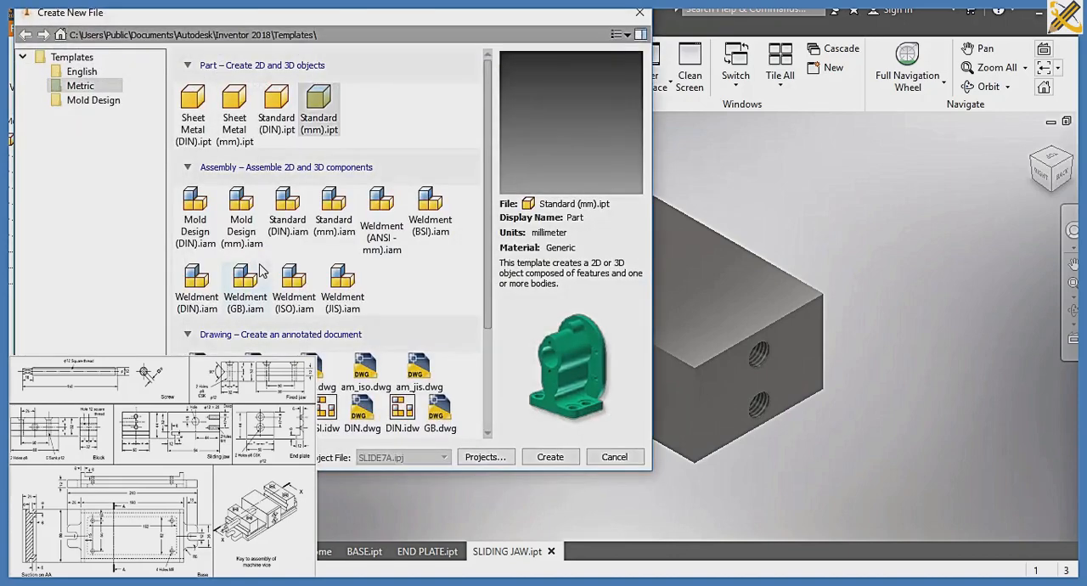
{"action": "left_click", "coordinate": [543, 458]}
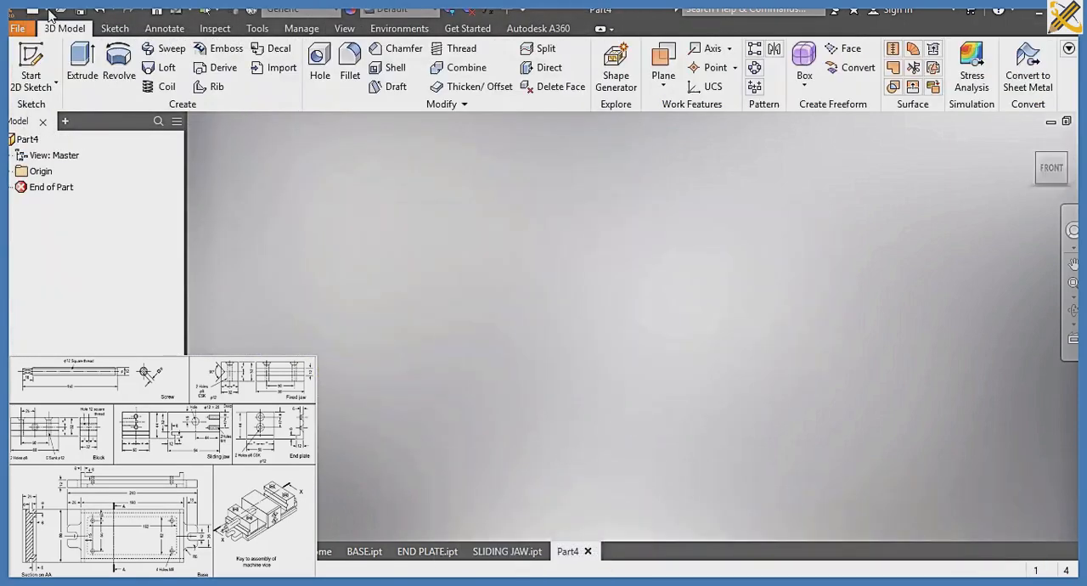
{"action": "left_click", "coordinate": [33, 66]}
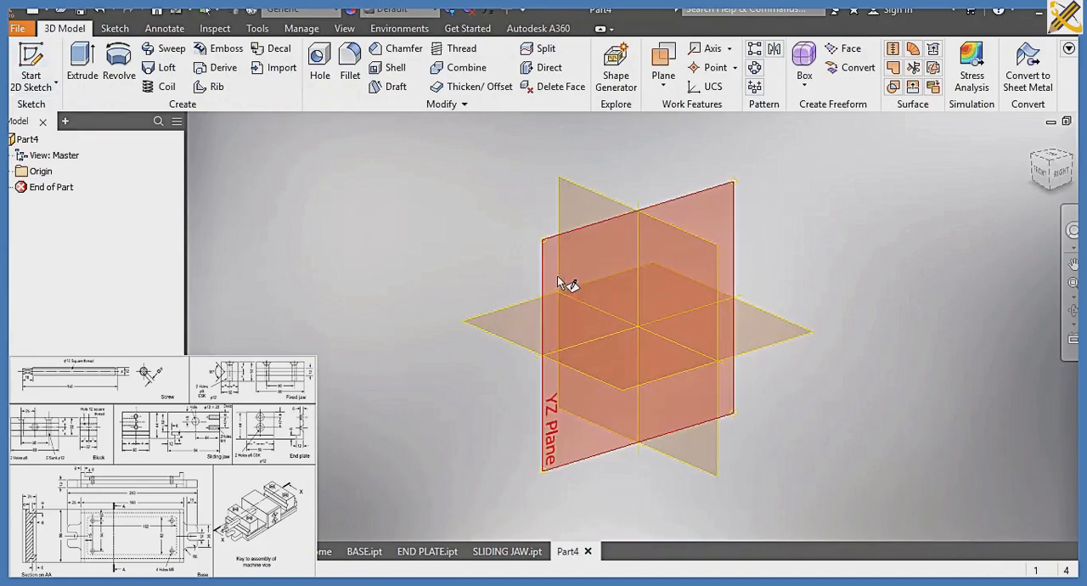
{"action": "left_click", "coordinate": [558, 277]}
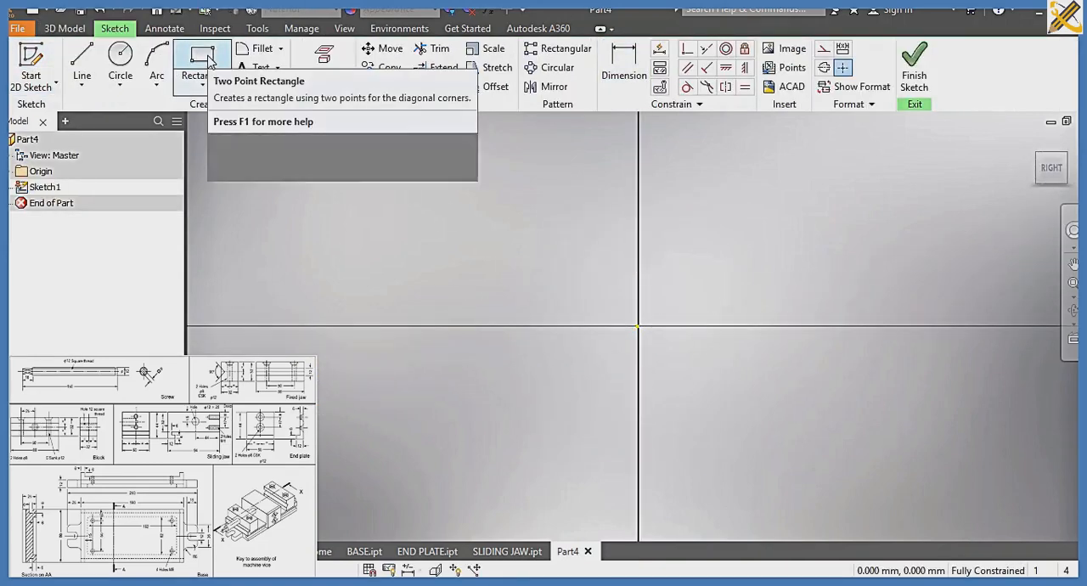
Draw a two-point rectangle 88 mm long and 32 mm high
{"action": "left_click", "coordinate": [203, 58]}
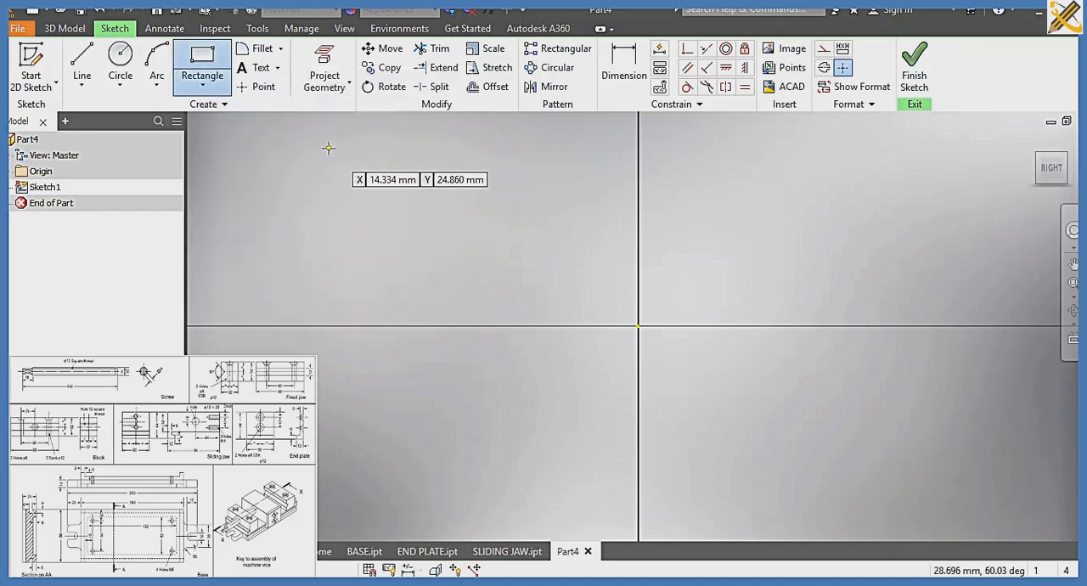
{"action": "left_click", "coordinate": [332, 154]}
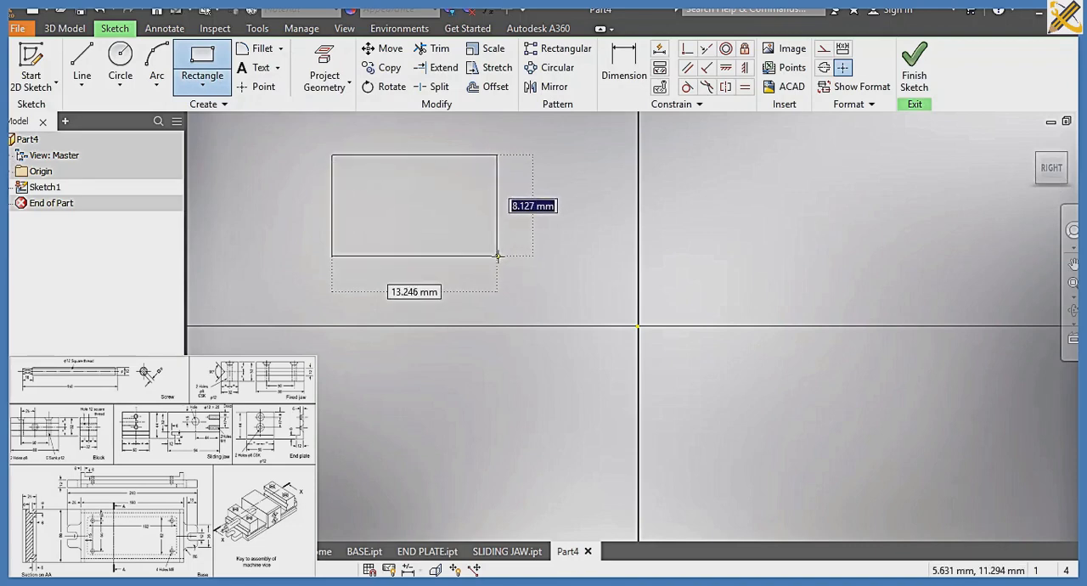
{"action": "type", "text": "3"}
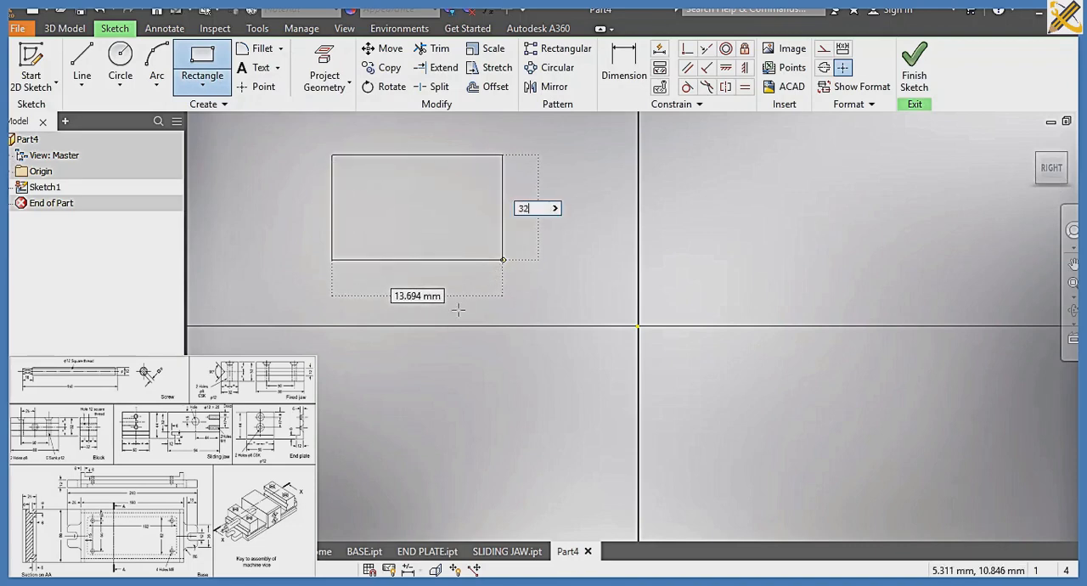
{"action": "type", "text": "2"}
{"action": "key", "text": "Tab"}
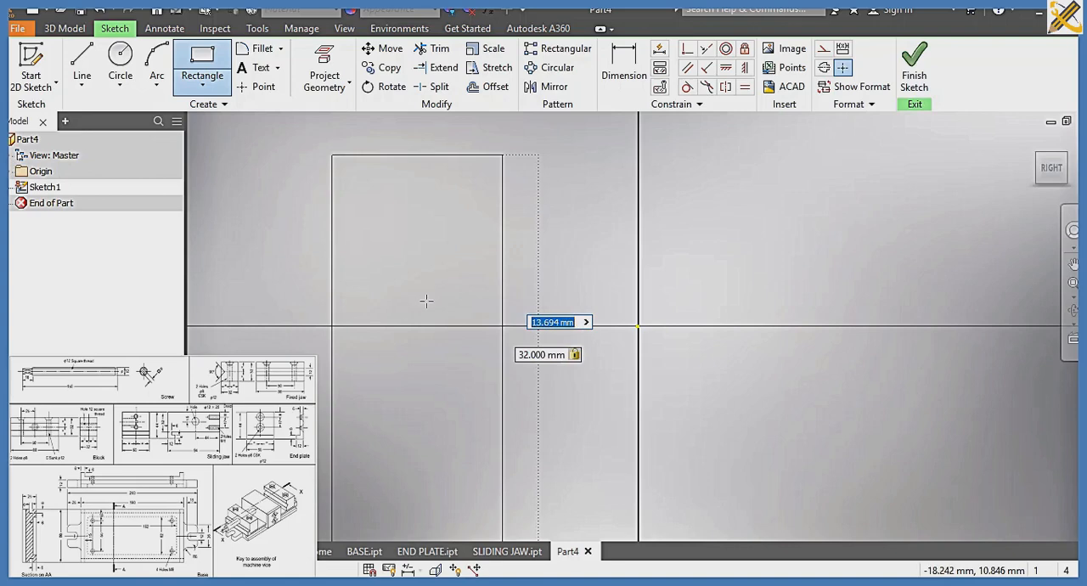
{"action": "type", "text": "88"}
{"action": "key", "text": "Return"}
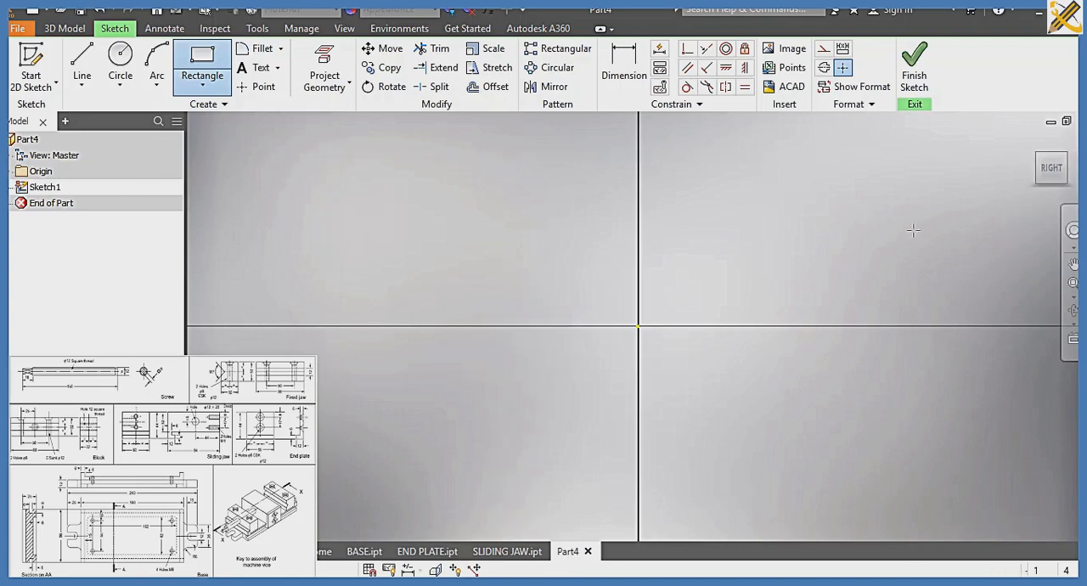
Make the midpoint of the rectangle's lower 88 mm edge coincident with the sketch origin
{"action": "left_click", "coordinate": [1053, 171]}
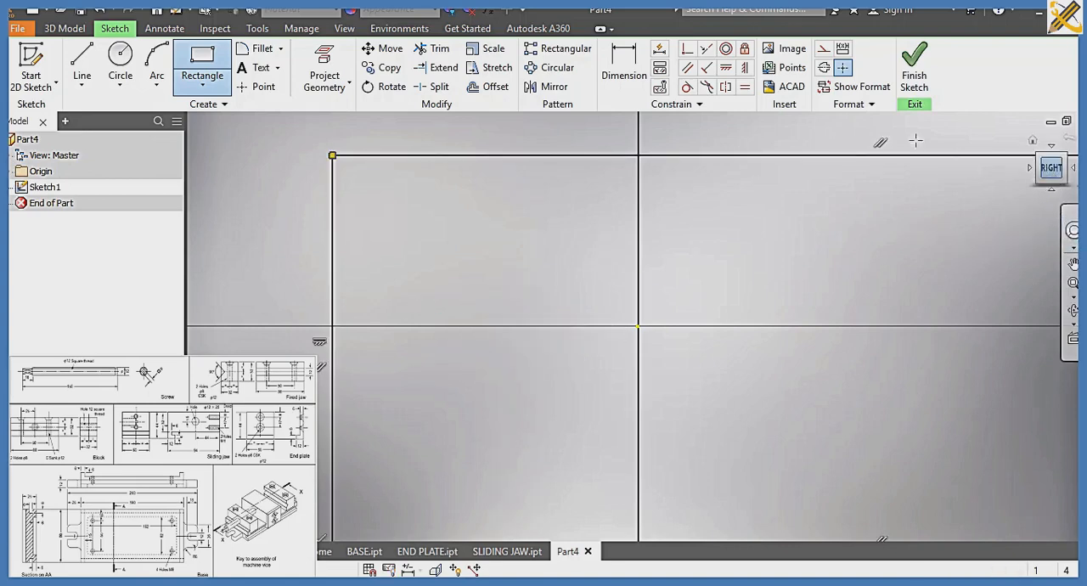
{"action": "left_click", "coordinate": [688, 51]}
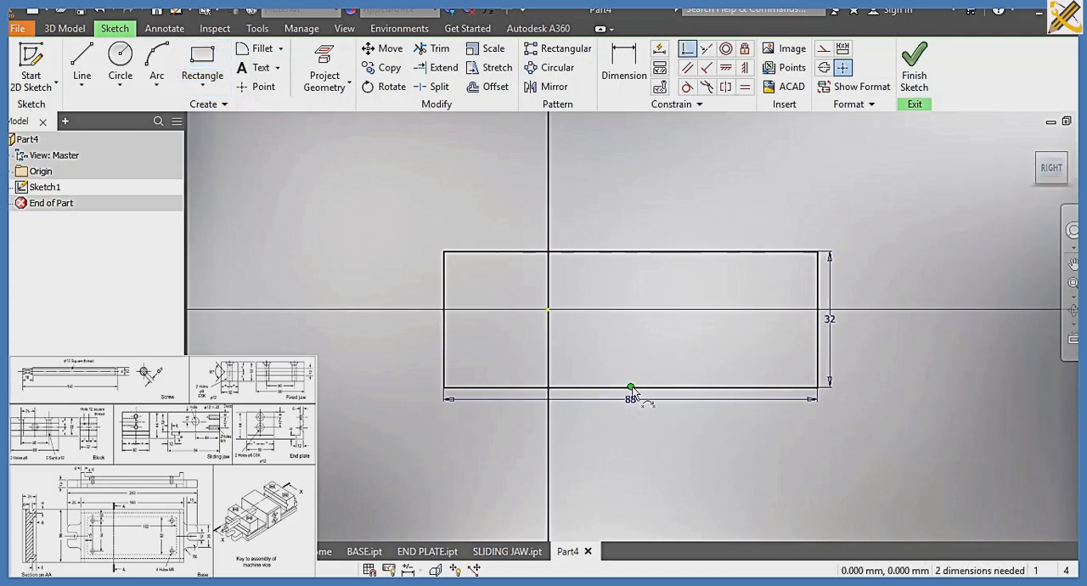
{"action": "left_click", "coordinate": [548, 311]}
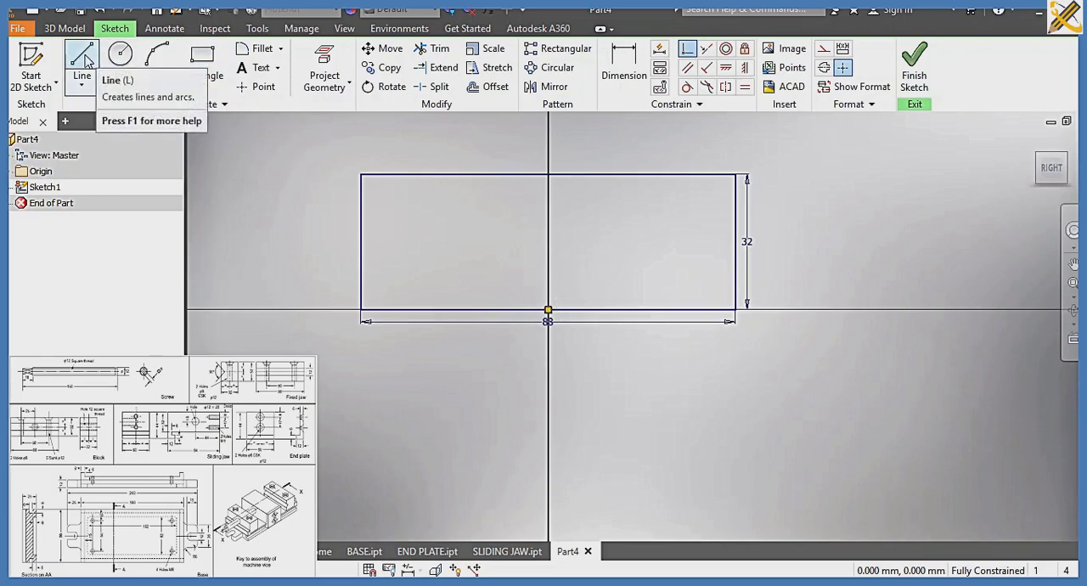
Draw a 12 mm diameter circle on the vertical axis 16 mm above the sketch origin, and finish the sketch
{"action": "left_click", "coordinate": [119, 56]}
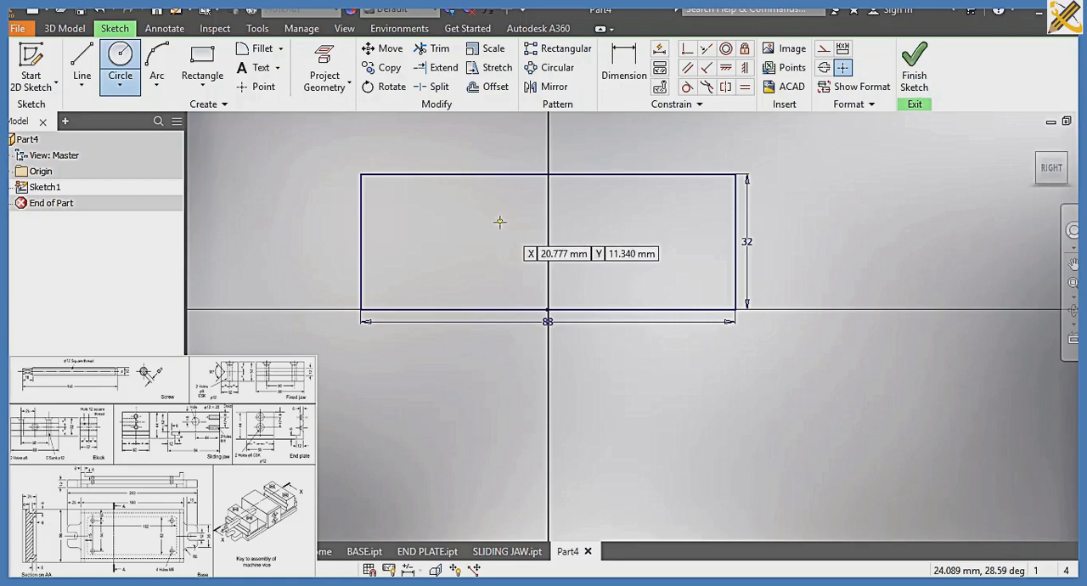
{"action": "left_click", "coordinate": [548, 241]}
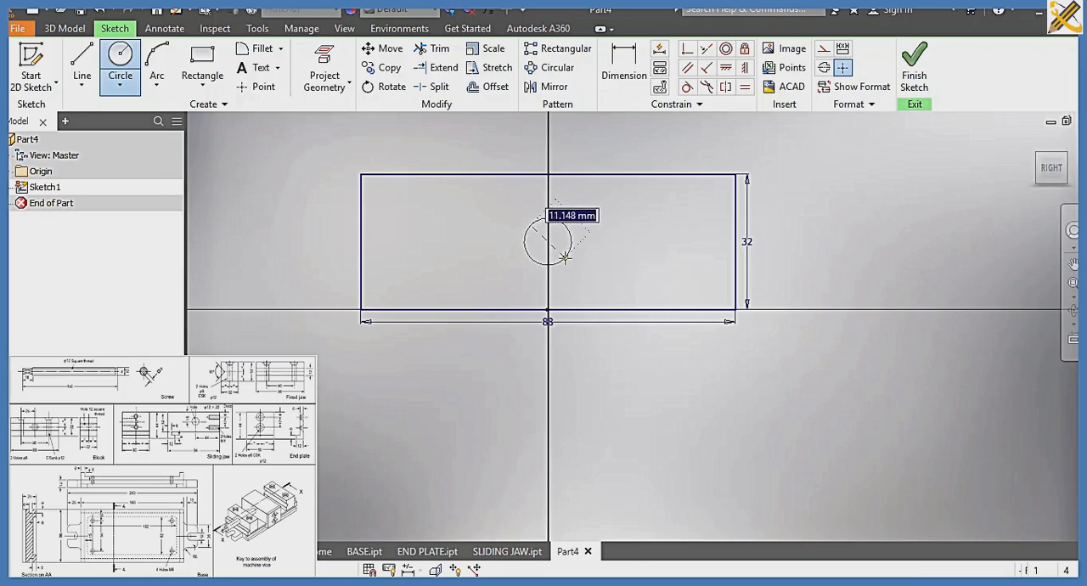
{"action": "type", "text": "12"}
{"action": "key", "text": "Return"}
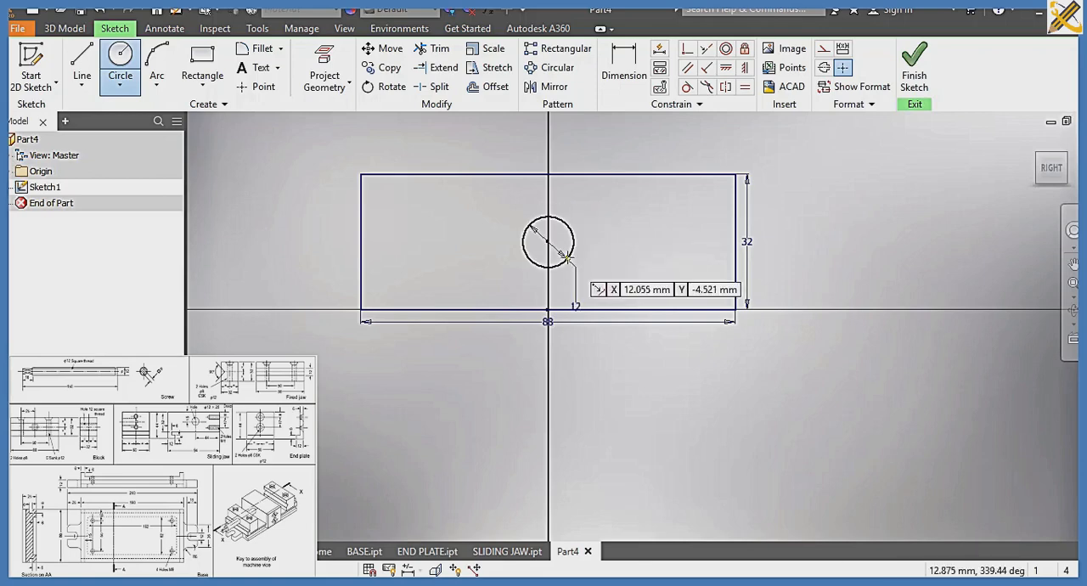
{"action": "left_click", "coordinate": [915, 77]}
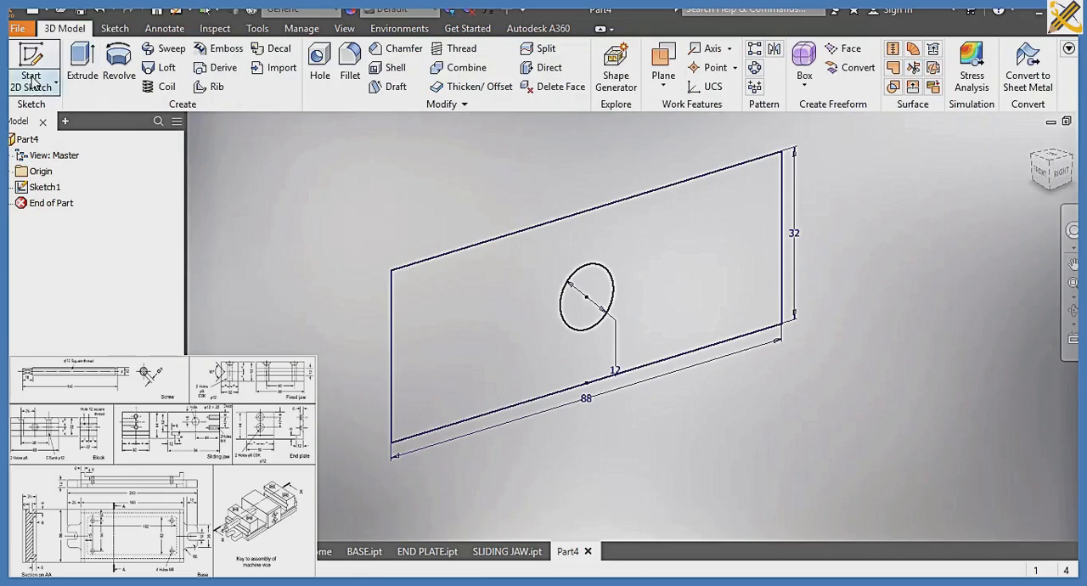
Extrude the rectangular region around the circle symmetrically by a total of 32 mm, leaving the circle open as a hole
{"action": "left_click", "coordinate": [82, 65]}
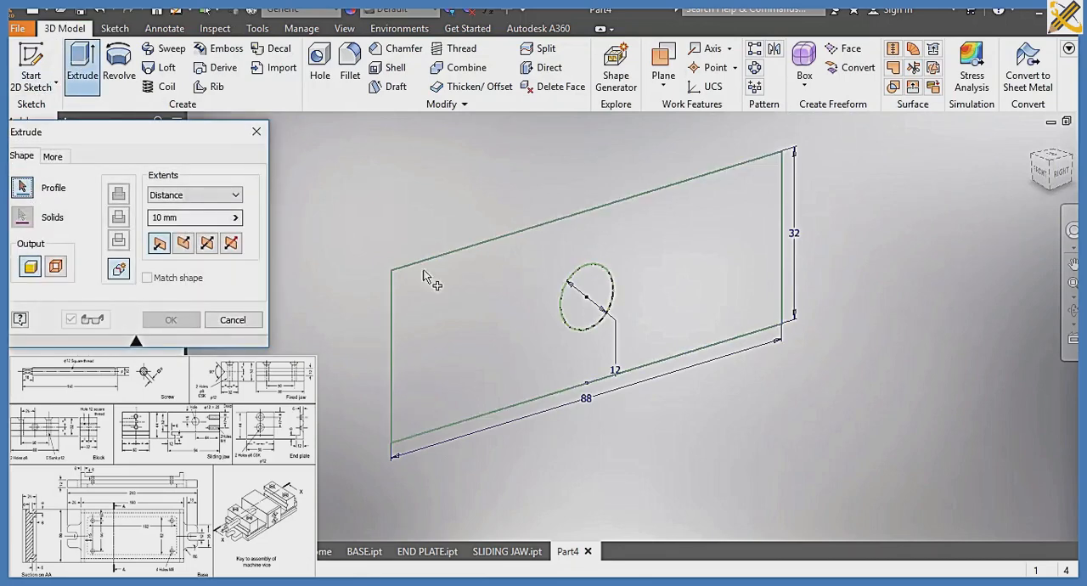
{"action": "left_click", "coordinate": [482, 295]}
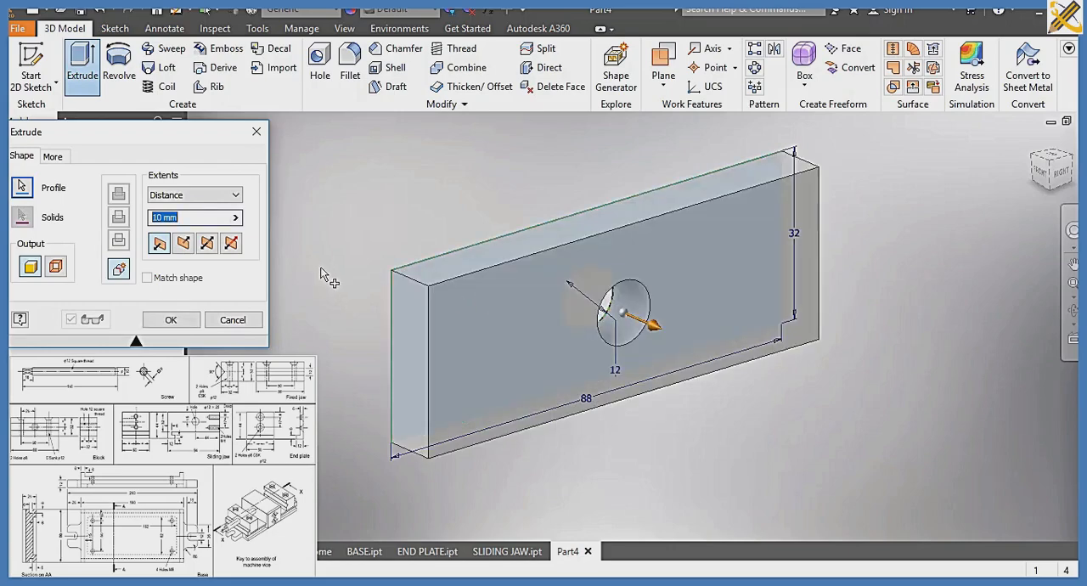
{"action": "type", "text": "32"}
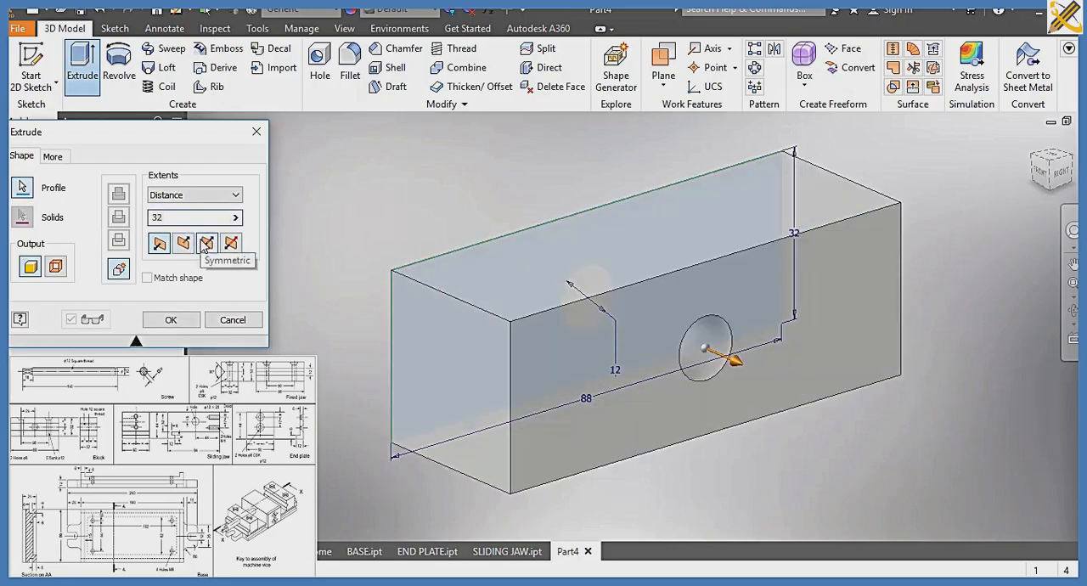
{"action": "left_click", "coordinate": [208, 244]}
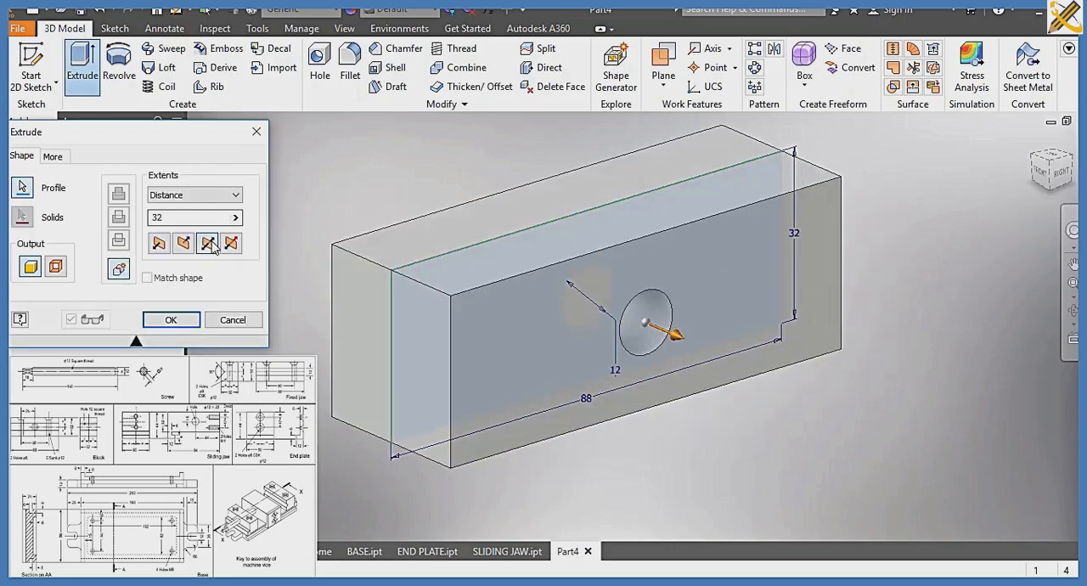
{"action": "left_click", "coordinate": [180, 321]}
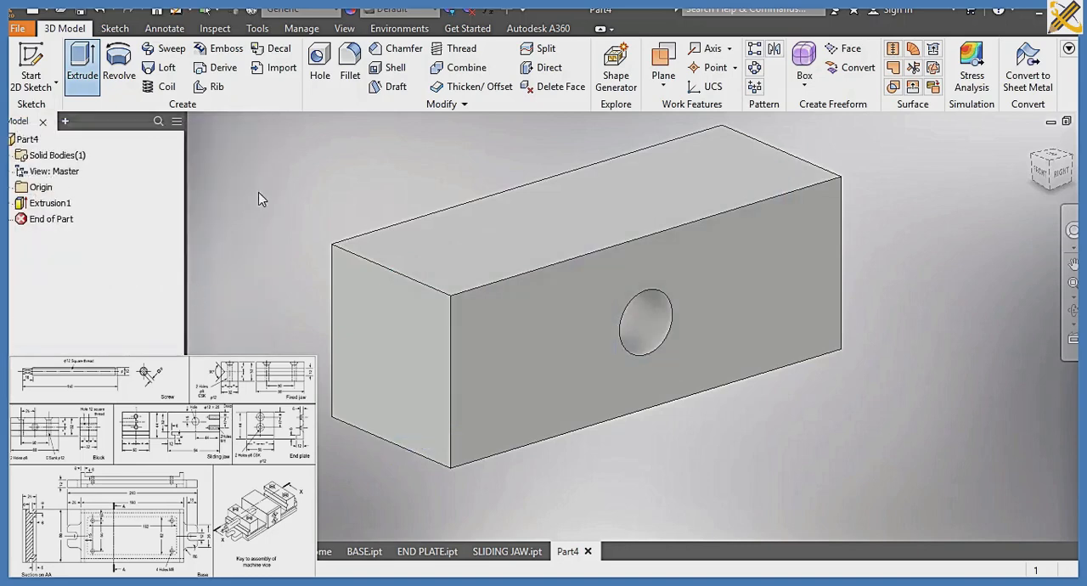
{"action": "left_click", "coordinate": [462, 48]}
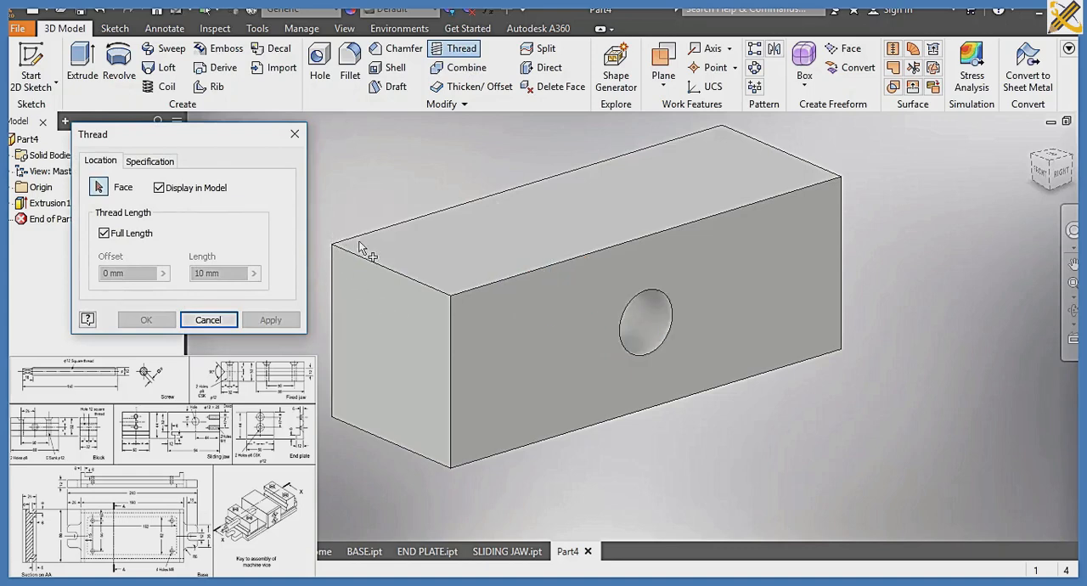
{"action": "left_click", "coordinate": [151, 161]}
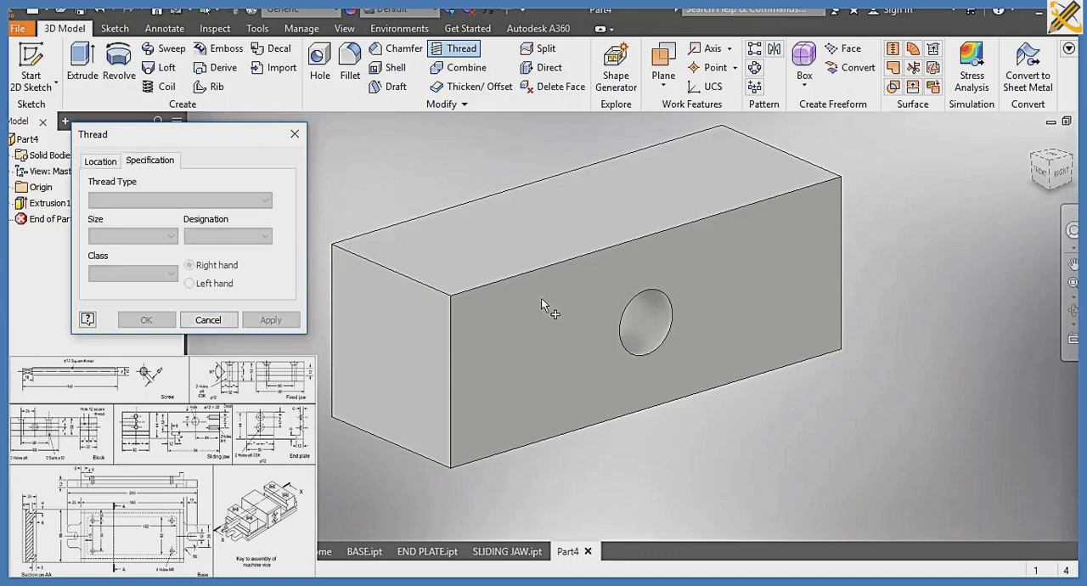
{"action": "left_click", "coordinate": [640, 311]}
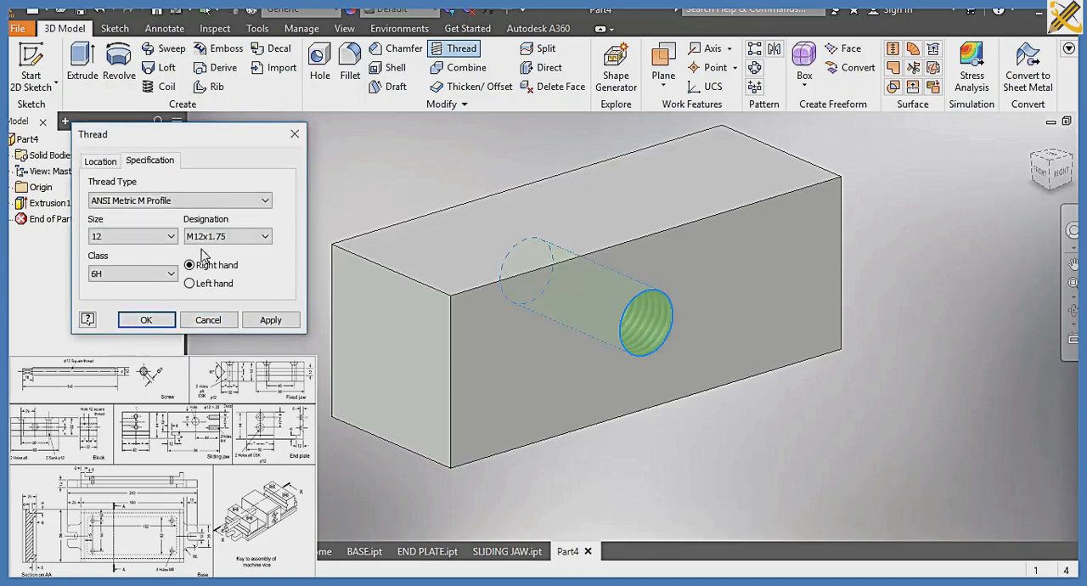
{"action": "left_click", "coordinate": [268, 204]}
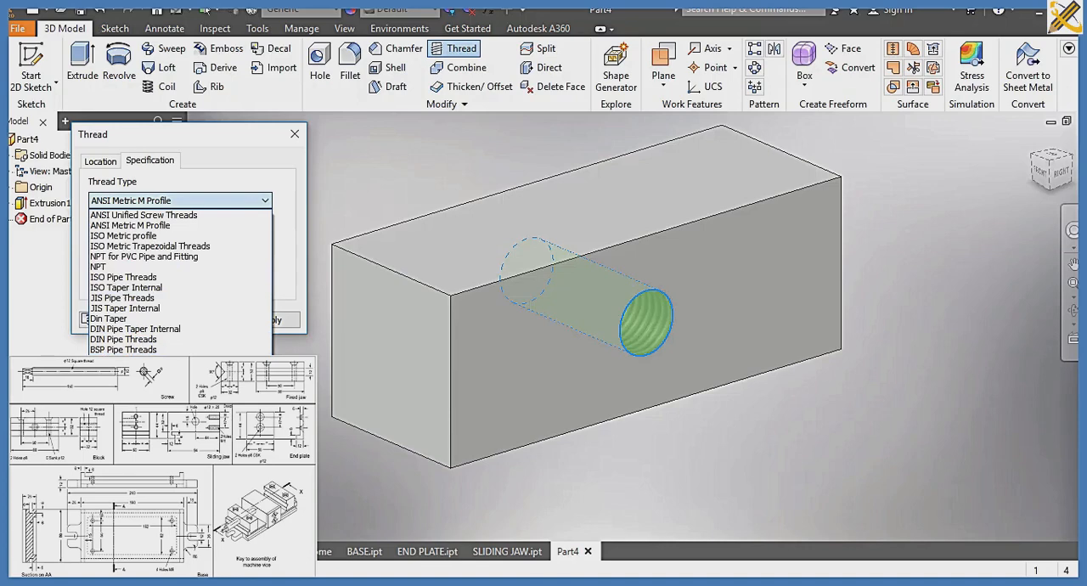
{"action": "key", "text": "Down"}
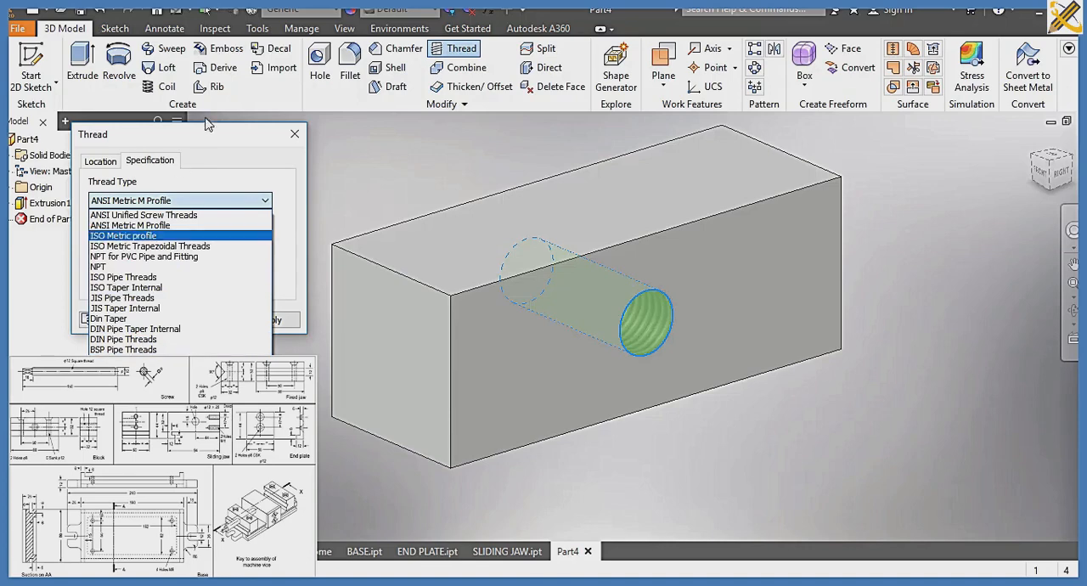
{"action": "left_click", "coordinate": [225, 166]}
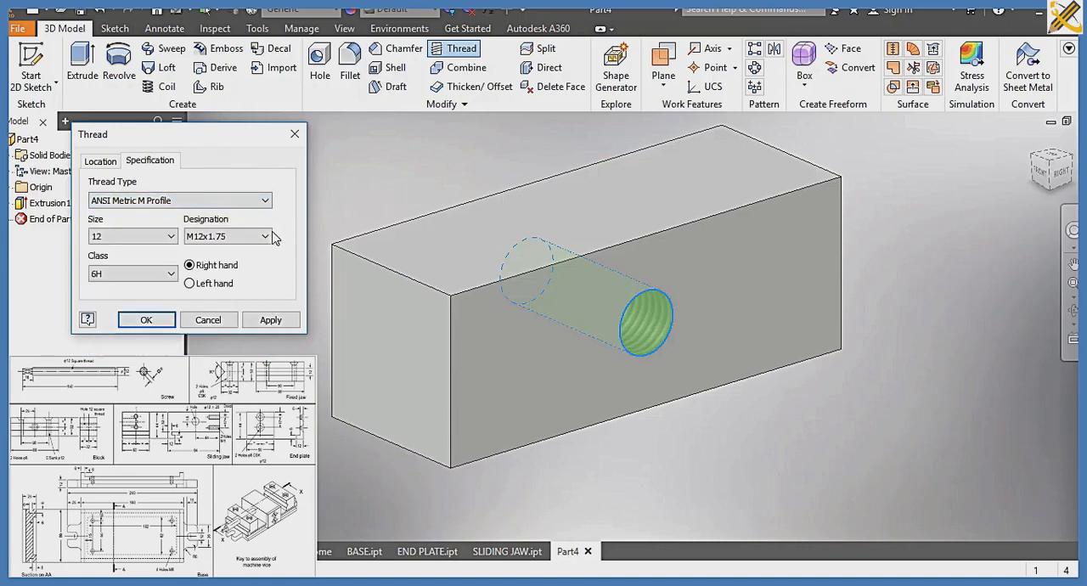
{"action": "left_click", "coordinate": [266, 202]}
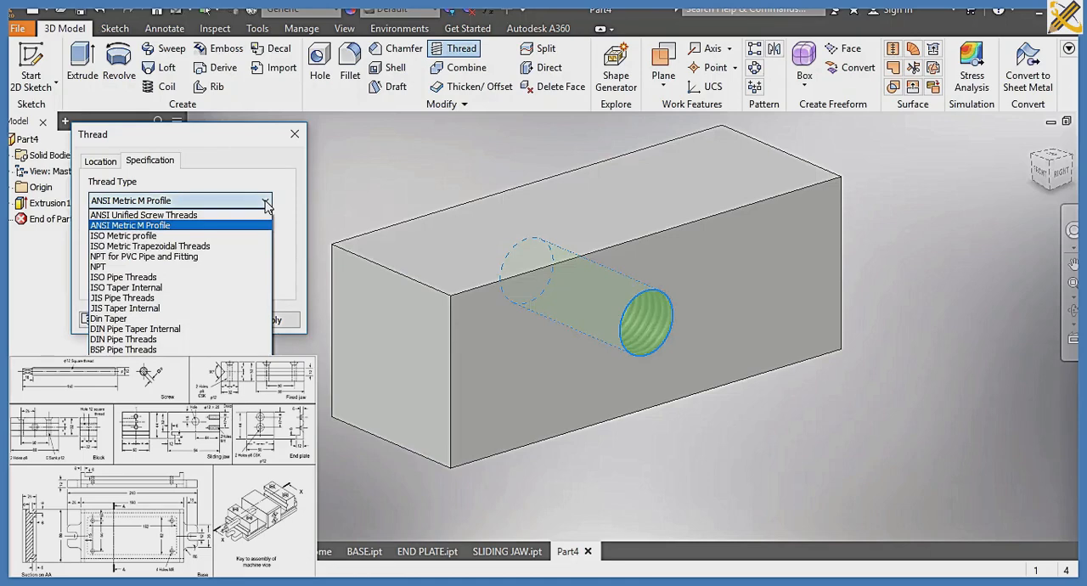
{"action": "left_click", "coordinate": [266, 201]}
{"action": "left_click", "coordinate": [208, 320]}
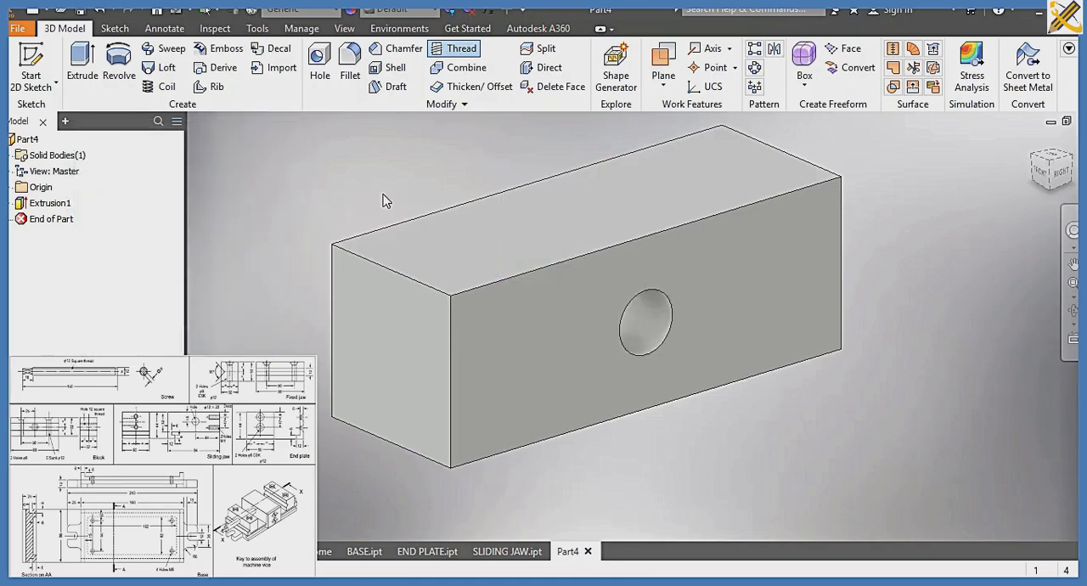
Add a full-length thread to the cylindrical face of the 12 mm hole, displayed in the model
{"action": "left_click", "coordinate": [465, 55]}
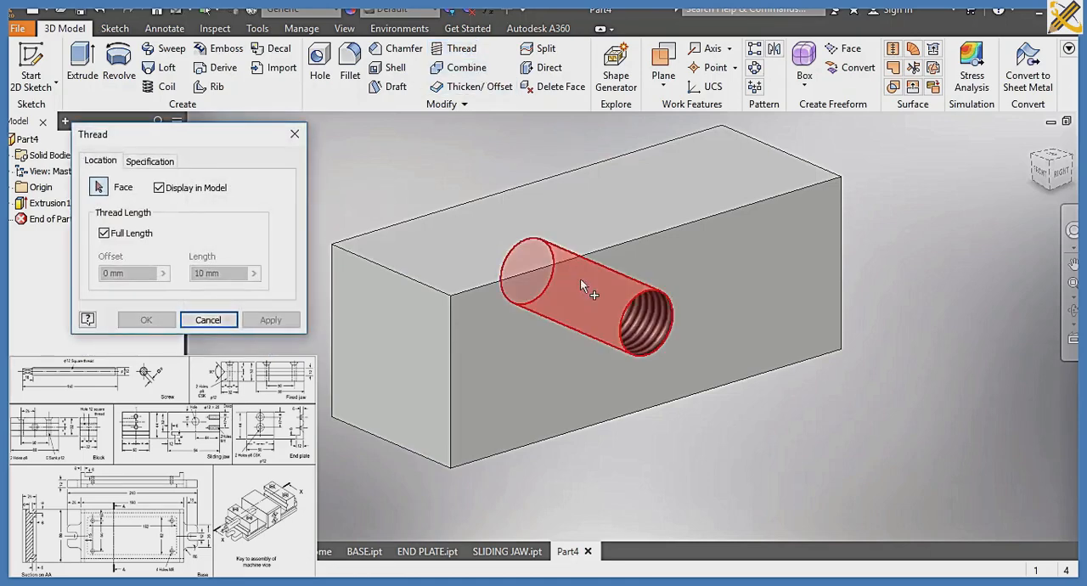
{"action": "left_click", "coordinate": [639, 316]}
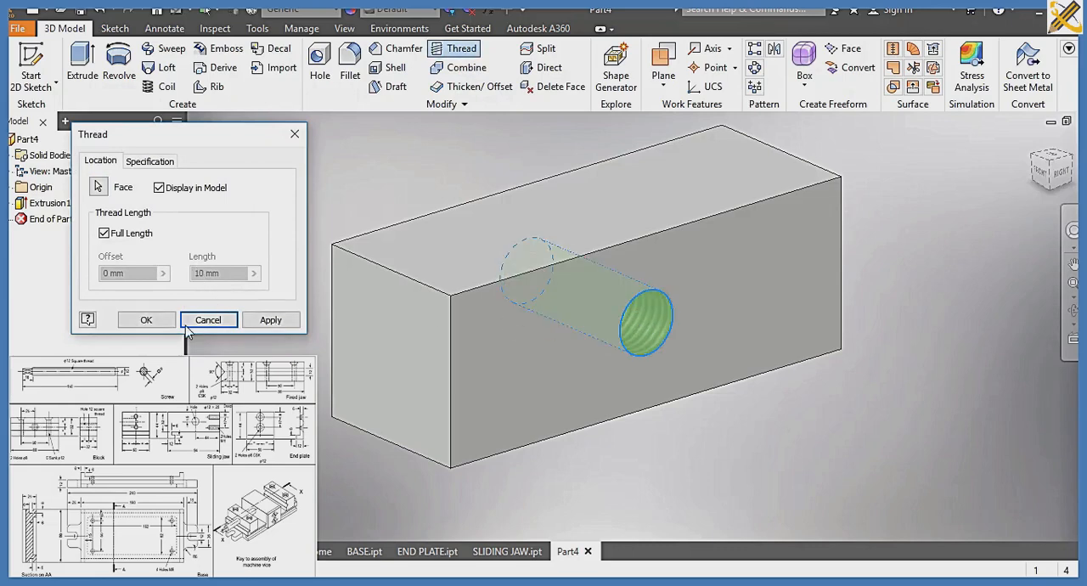
{"action": "left_click", "coordinate": [146, 321]}
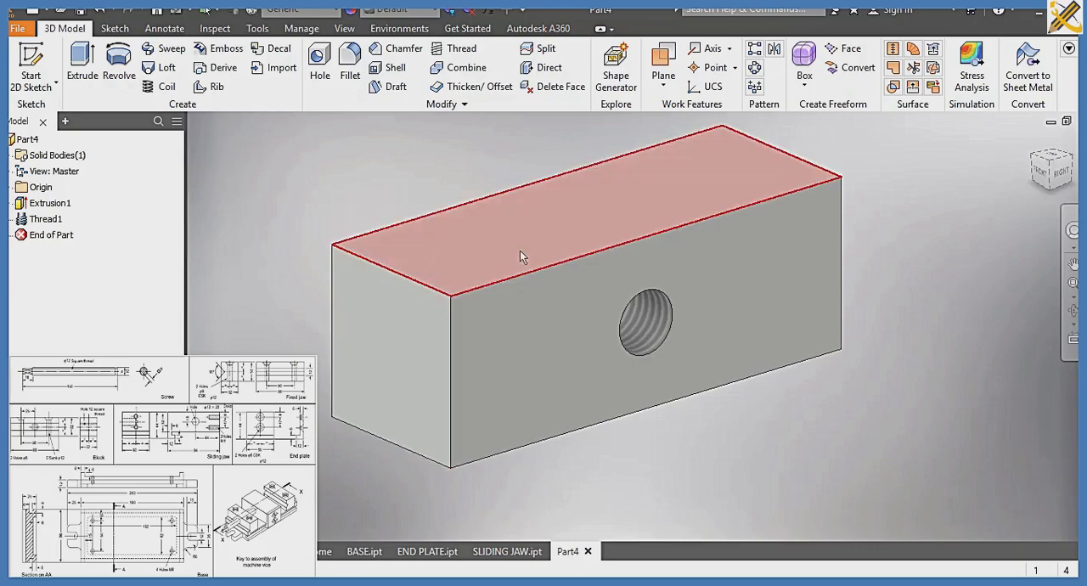
Start a sketch on the block's top face and draw a construction line across its width through the centre, slightly past both long edges
{"action": "left_click", "coordinate": [545, 254]}
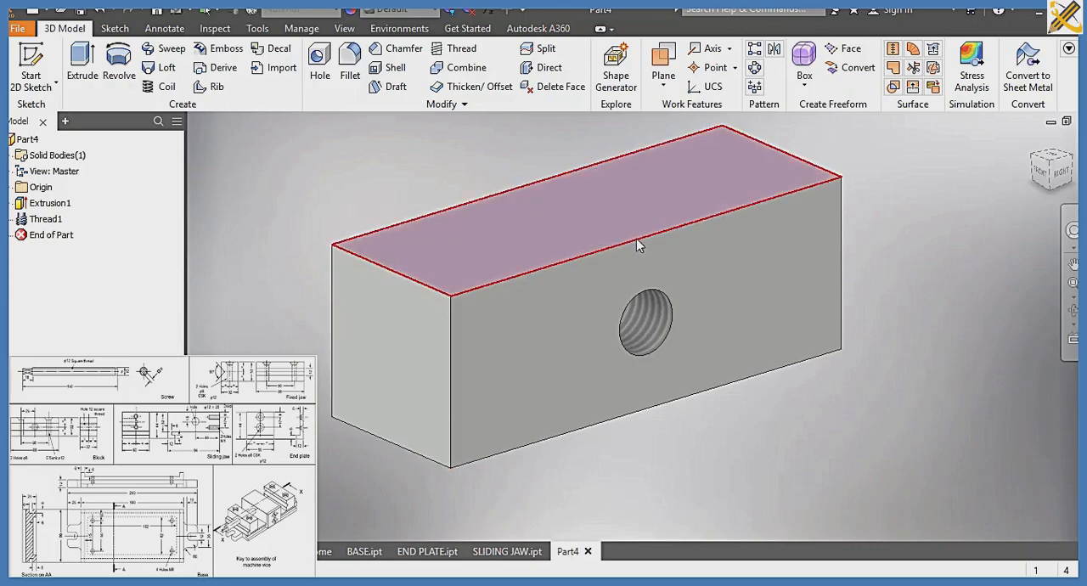
{"action": "key", "text": "s"}
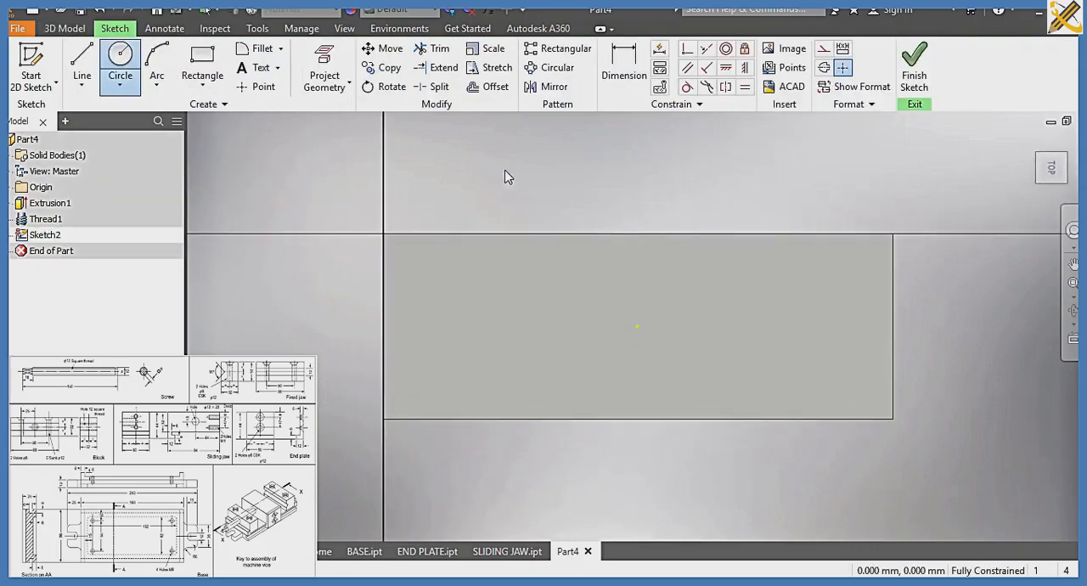
{"action": "left_click", "coordinate": [84, 63]}
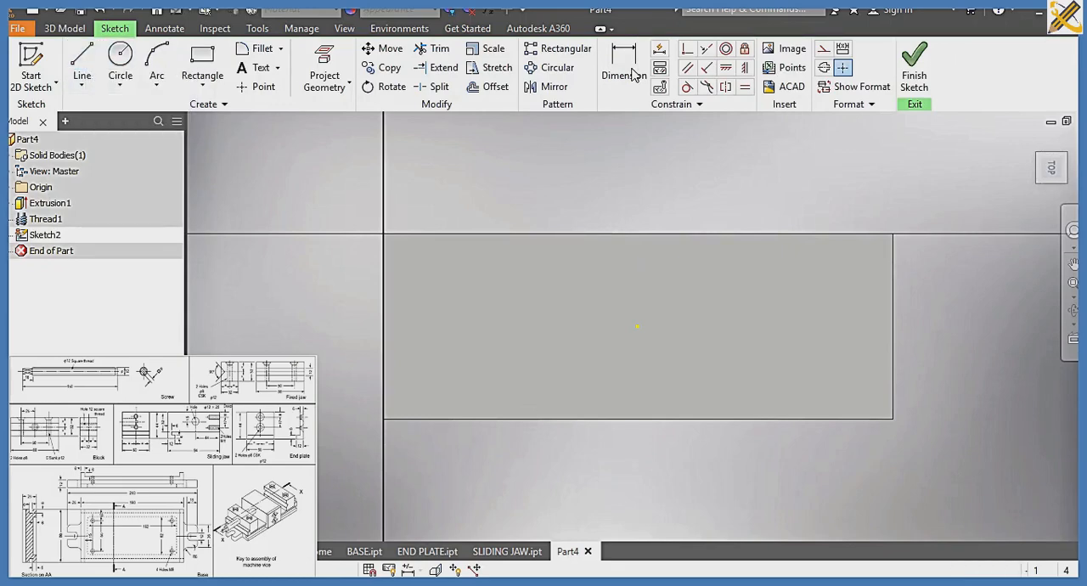
{"action": "left_click", "coordinate": [824, 51]}
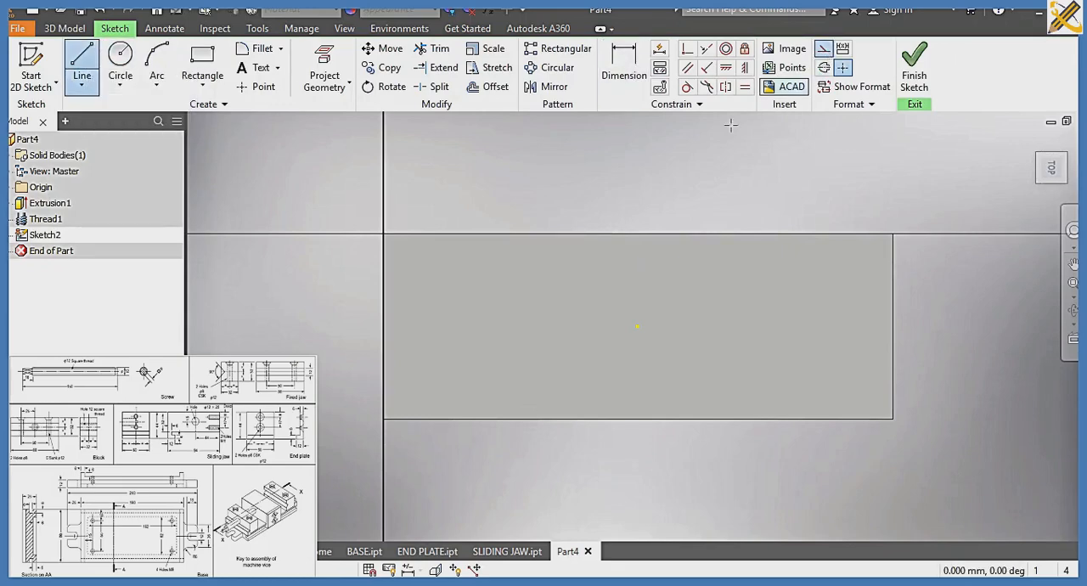
{"action": "left_click", "coordinate": [637, 221]}
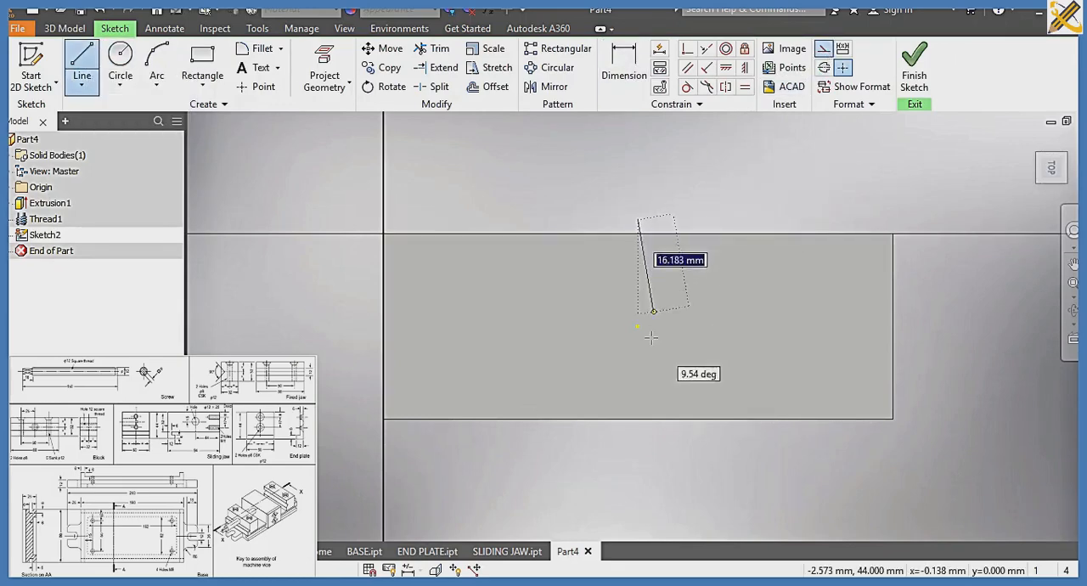
{"action": "left_click", "coordinate": [638, 429]}
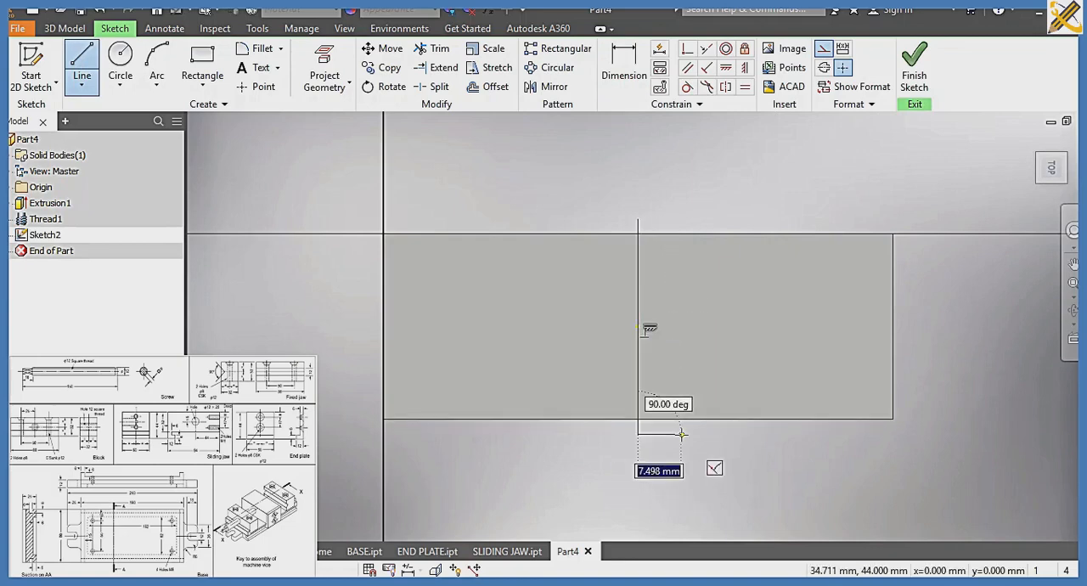
{"action": "key", "text": "Escape"}
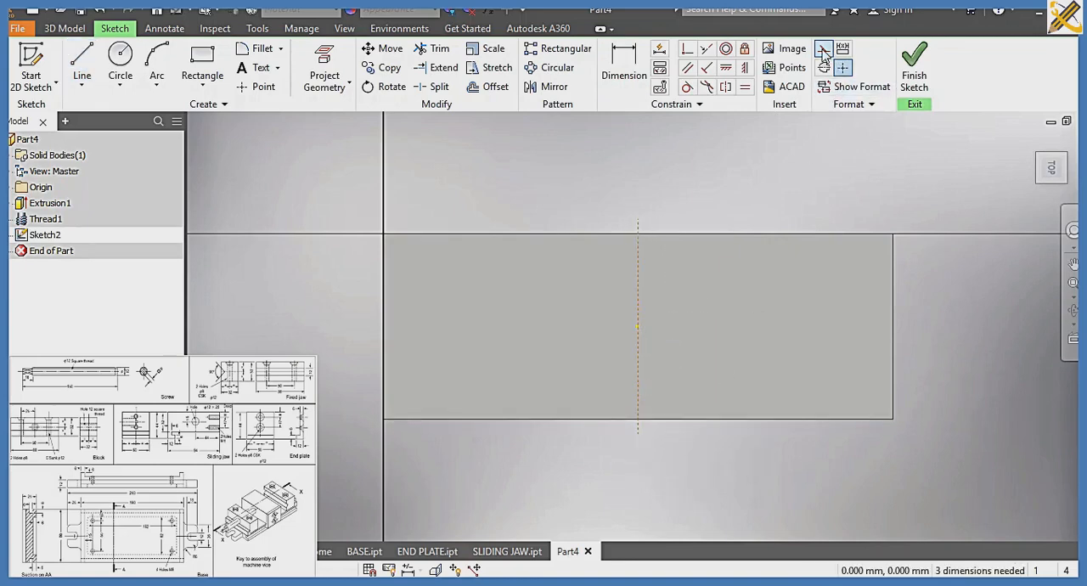
{"action": "left_click", "coordinate": [823, 51]}
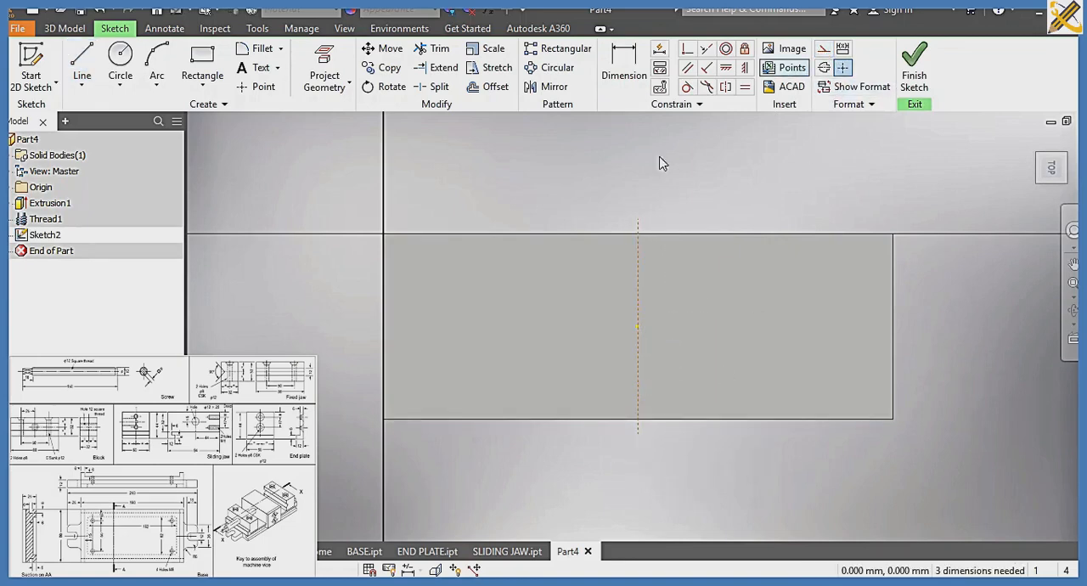
Draw two 8 mm diameter circles about 37 mm apart, one on each side of the construction line and level with the face's centre
{"action": "left_click", "coordinate": [123, 61]}
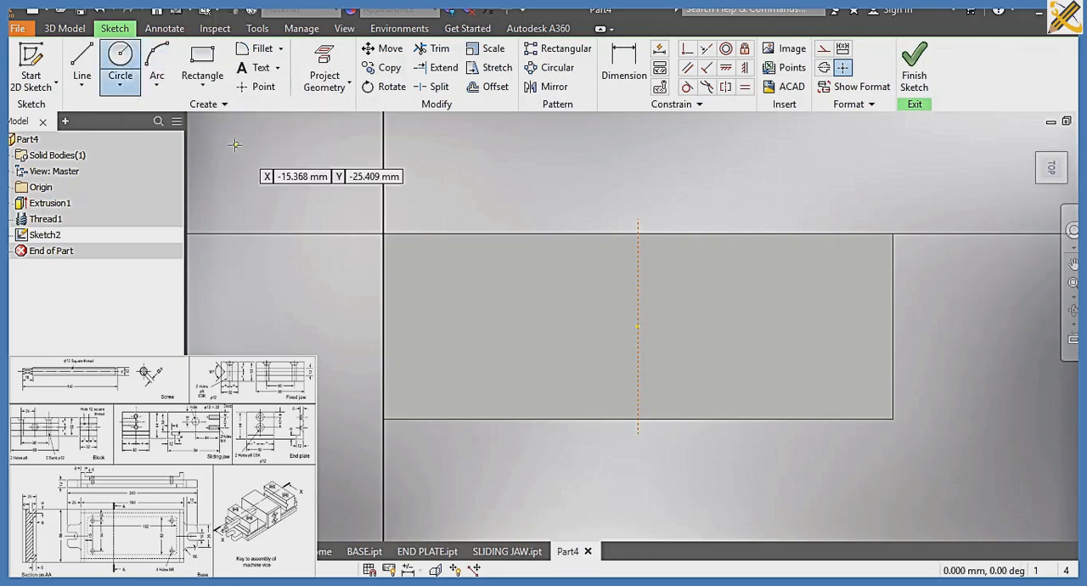
{"action": "left_click", "coordinate": [486, 327]}
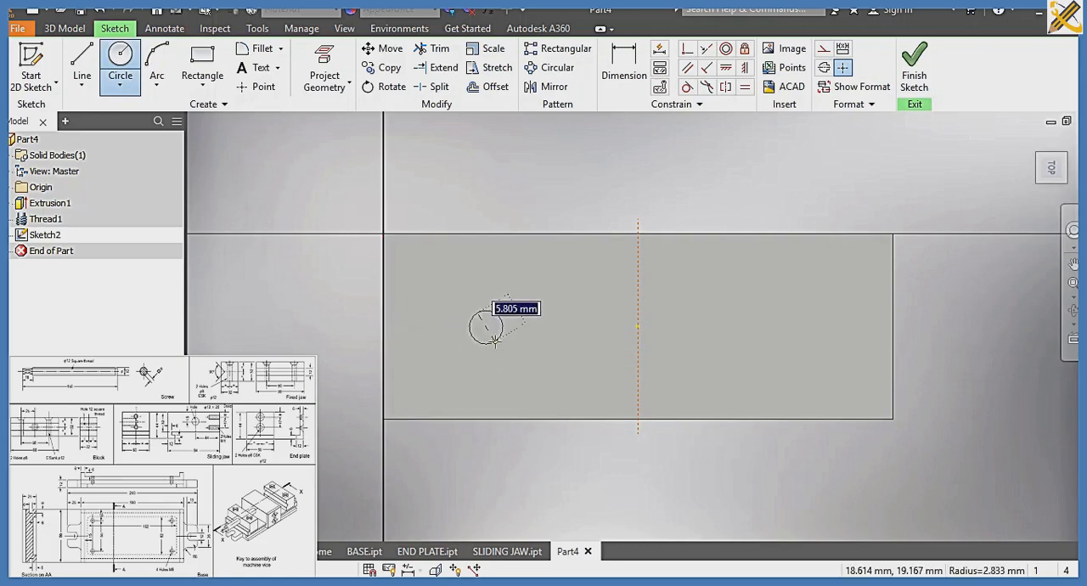
{"action": "type", "text": "8"}
{"action": "key", "text": "Return"}
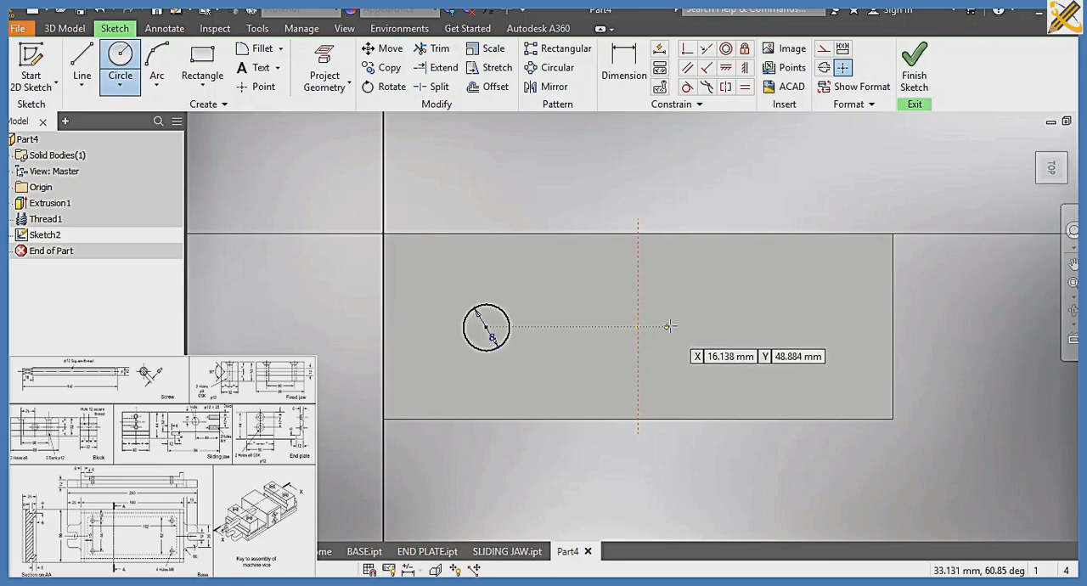
{"action": "left_click", "coordinate": [702, 327]}
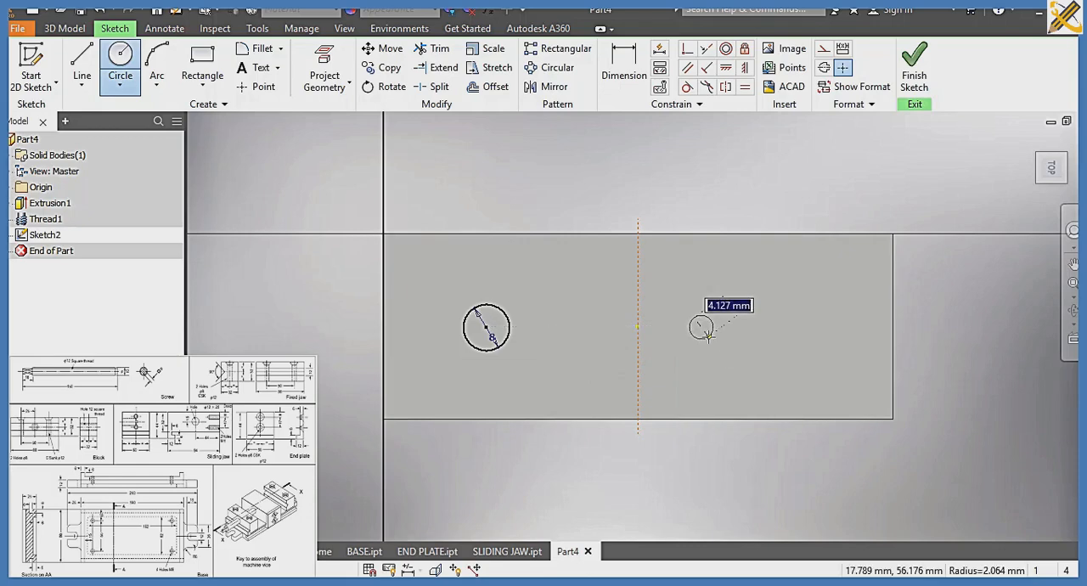
{"action": "type", "text": "8"}
{"action": "key", "text": "Return"}
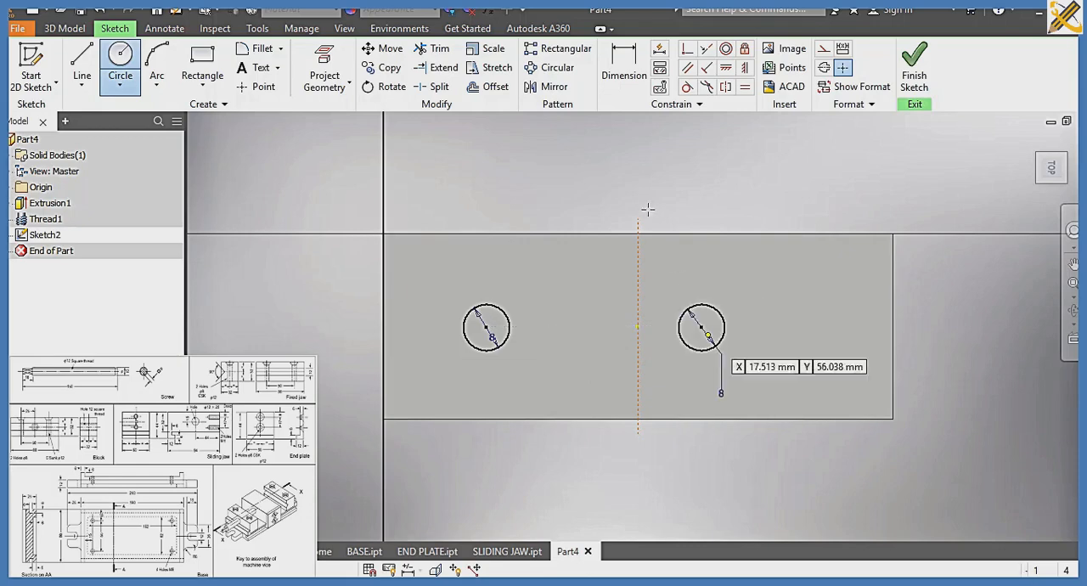
Dimension the horizontal distance between the two circle centres and set it to 50 mm
{"action": "left_click", "coordinate": [626, 77]}
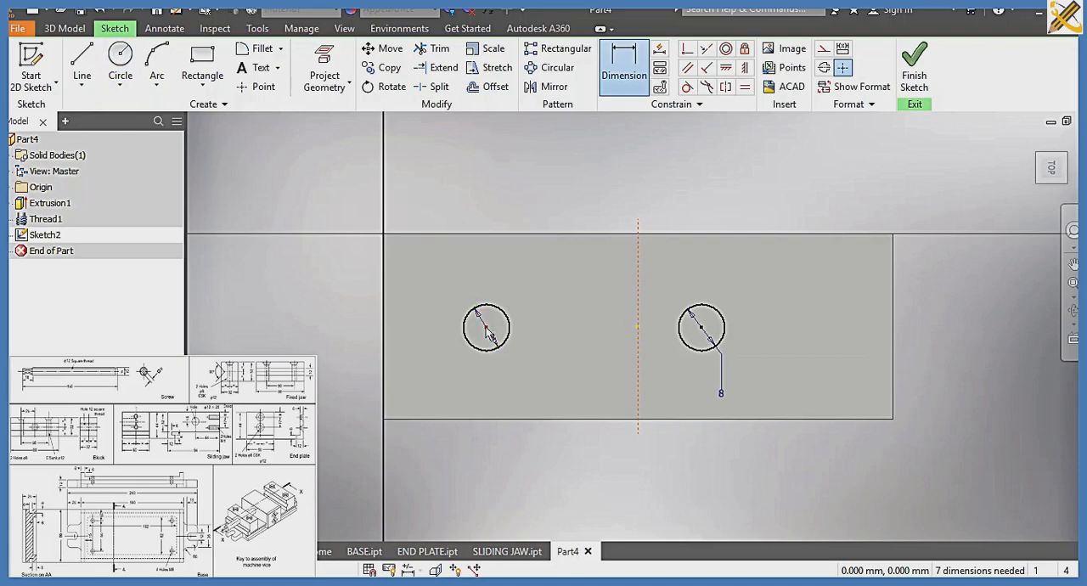
{"action": "left_click", "coordinate": [702, 327]}
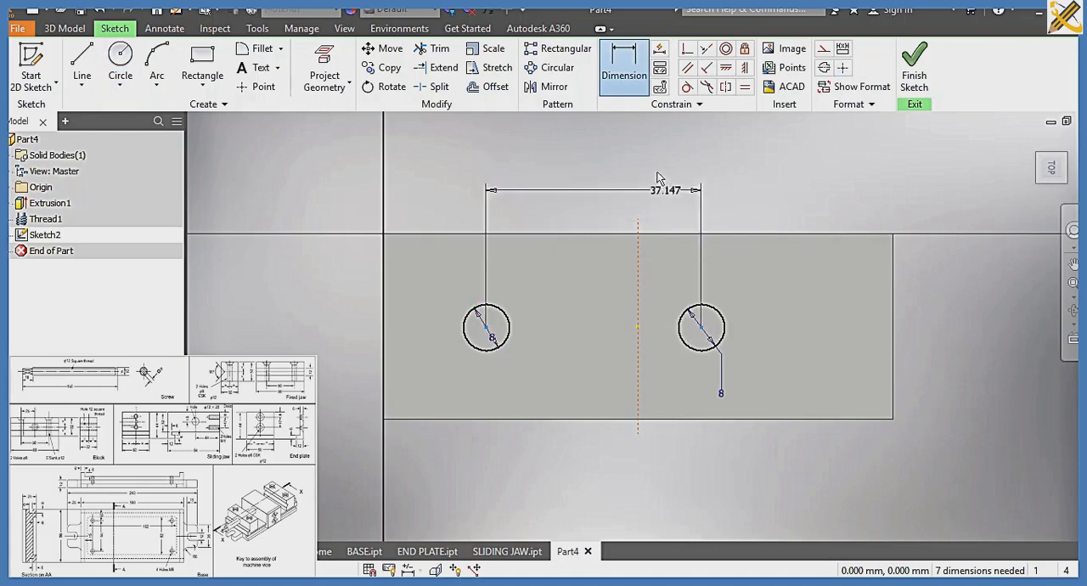
{"action": "left_click", "coordinate": [626, 175]}
{"action": "type", "text": "50"}
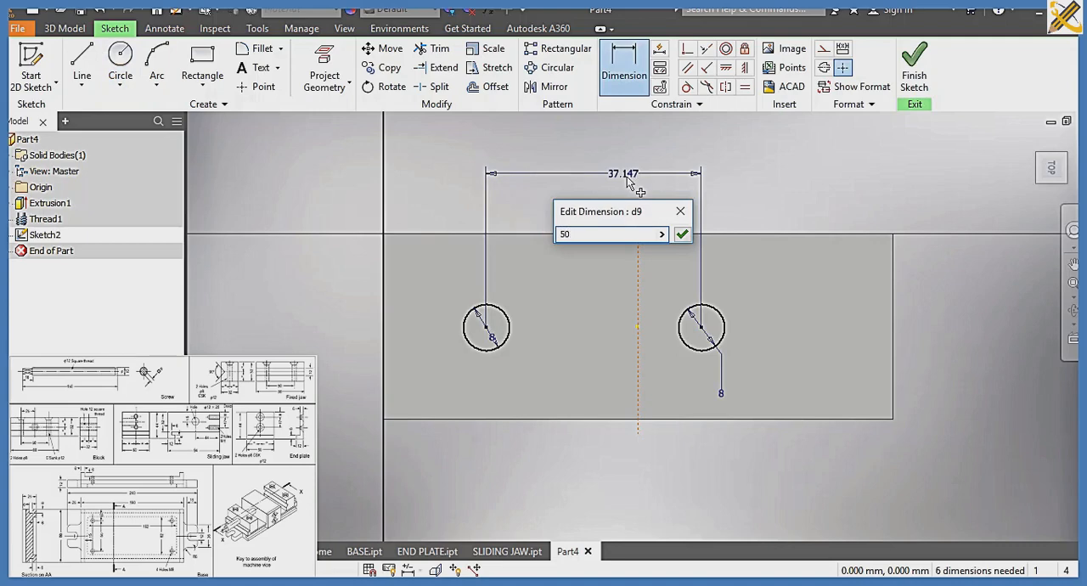
{"action": "key", "text": "Return"}
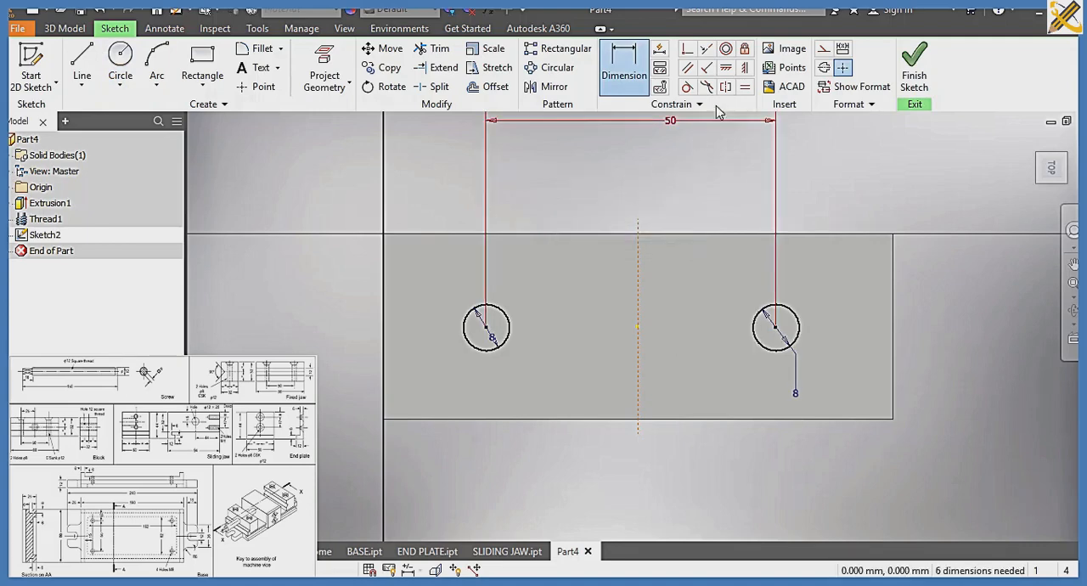
Make the two circle centres symmetric about the construction centreline and finish the sketch
{"action": "left_click", "coordinate": [727, 88]}
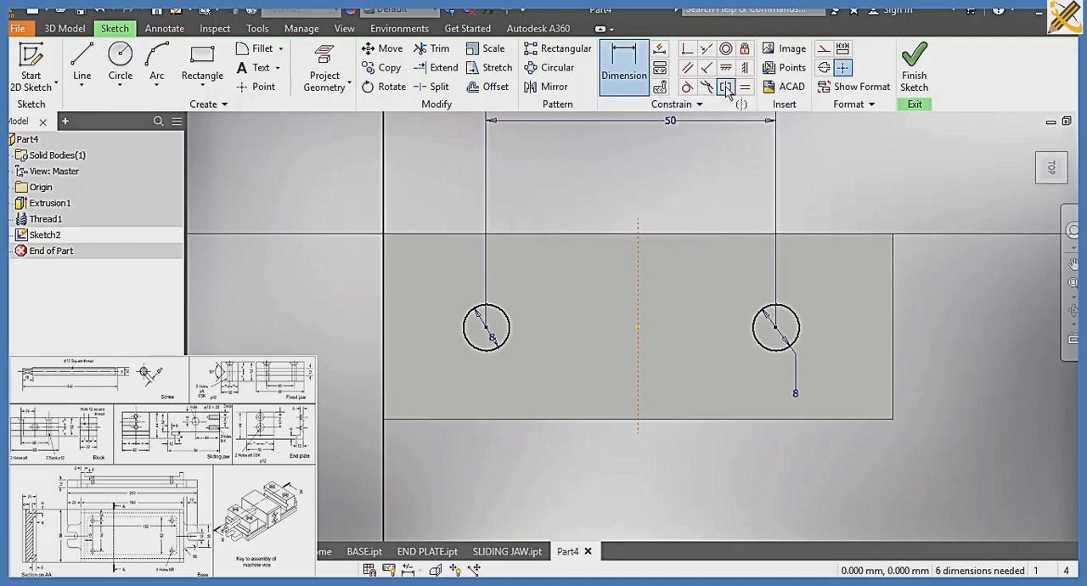
{"action": "left_click", "coordinate": [486, 327]}
{"action": "left_click", "coordinate": [776, 328]}
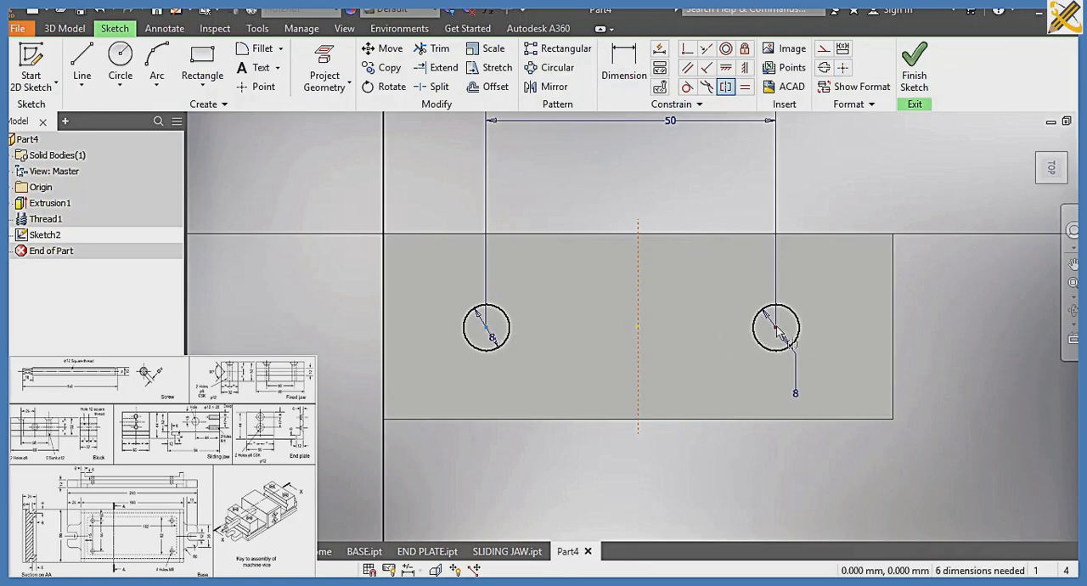
{"action": "left_click", "coordinate": [639, 310]}
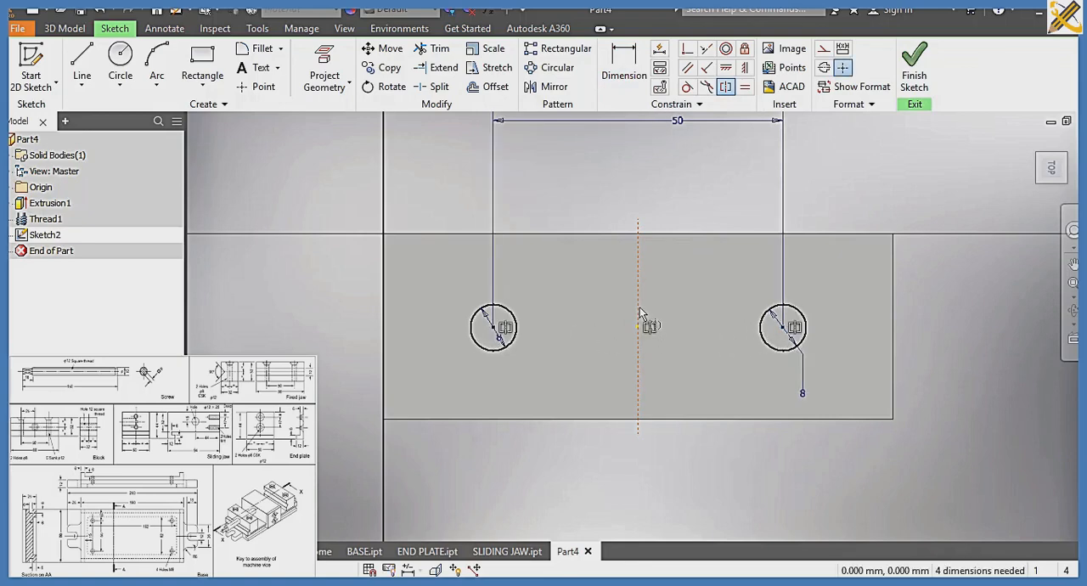
{"action": "left_click", "coordinate": [915, 68]}
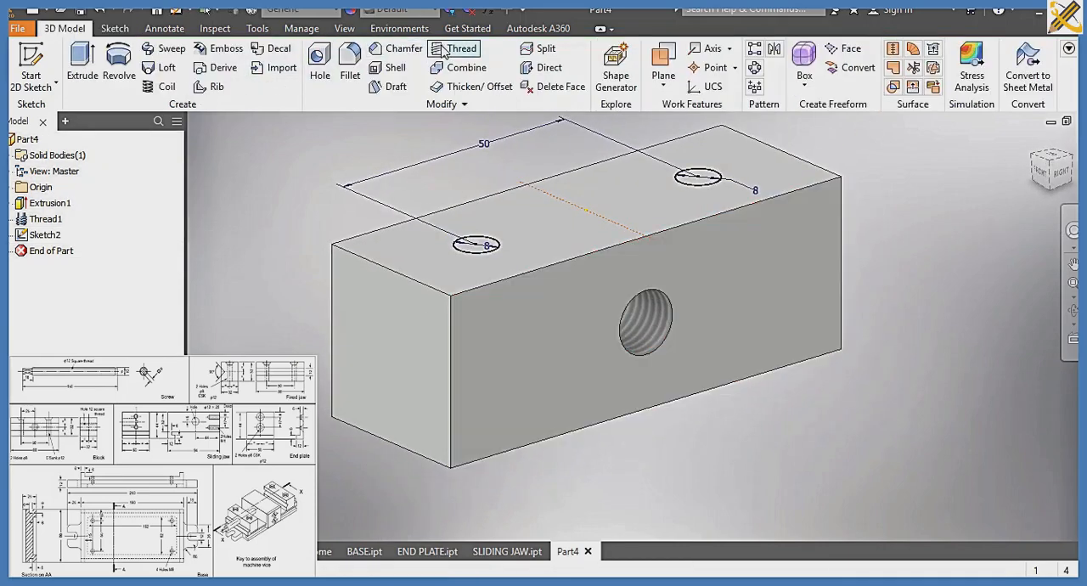
Create countersunk holes at both circle centres with a 12 mm countersink diameter, 32 mm depth and 8 mm hole diameter
{"action": "left_click", "coordinate": [336, 92]}
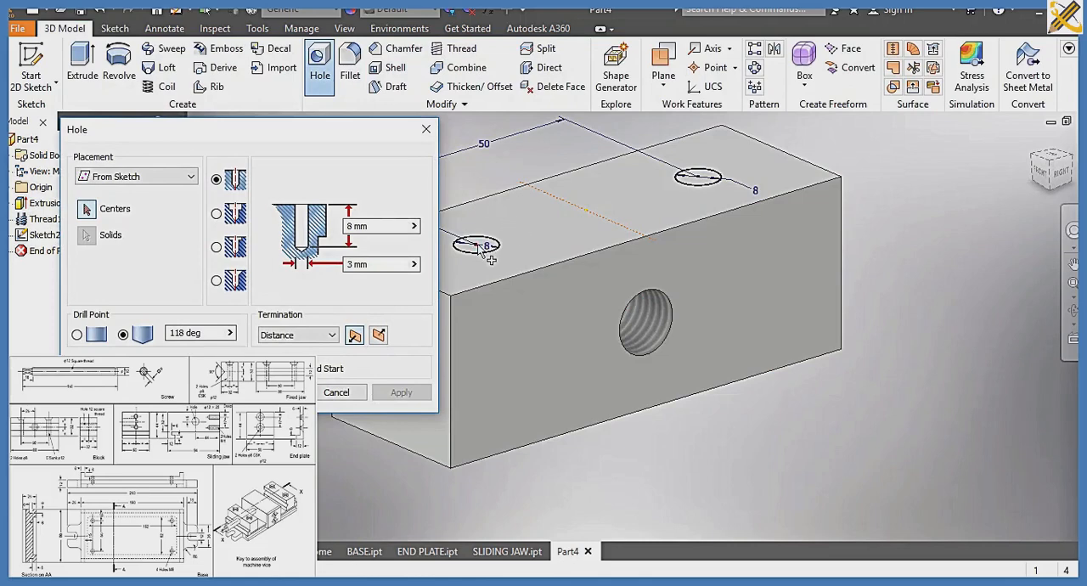
{"action": "left_click", "coordinate": [478, 246]}
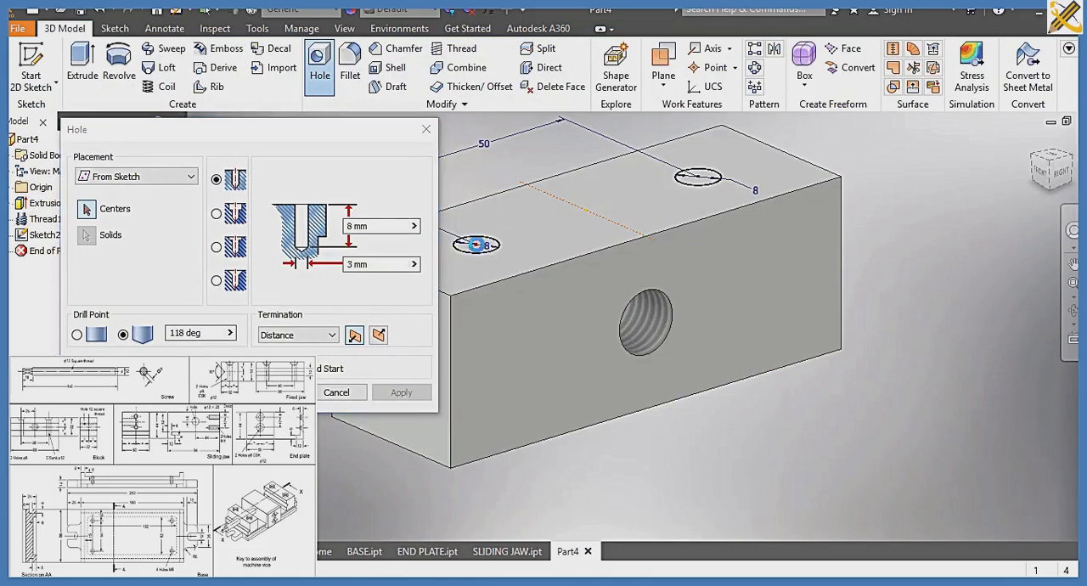
{"action": "left_click", "coordinate": [700, 179]}
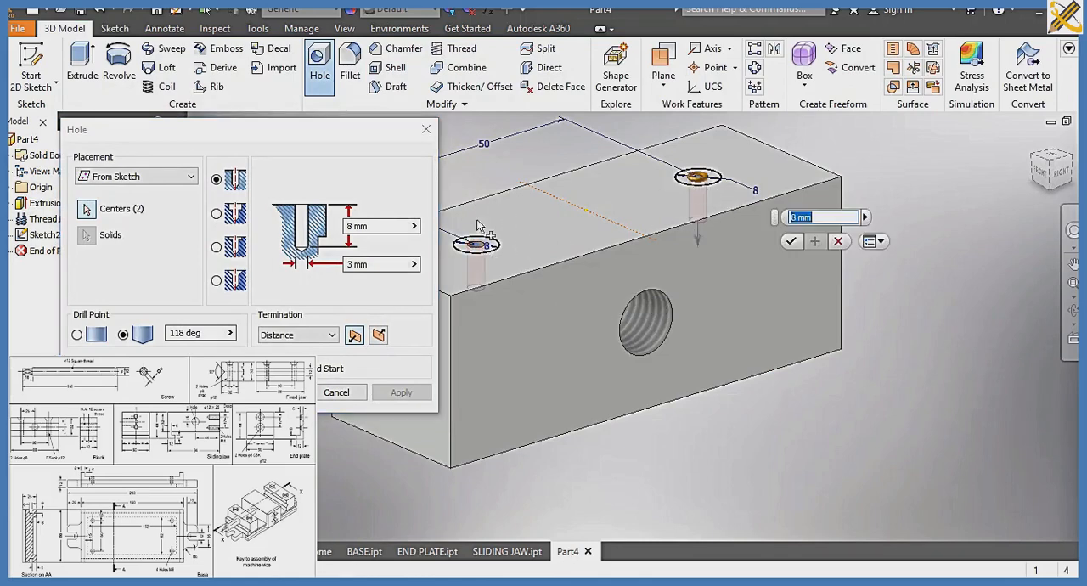
{"action": "left_click", "coordinate": [218, 281]}
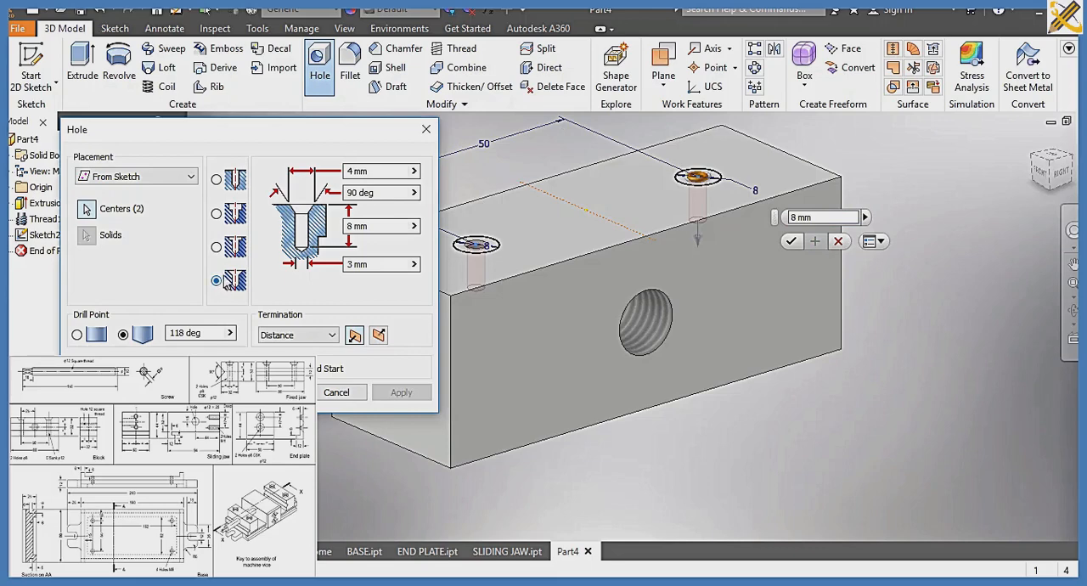
{"action": "left_click", "coordinate": [372, 171]}
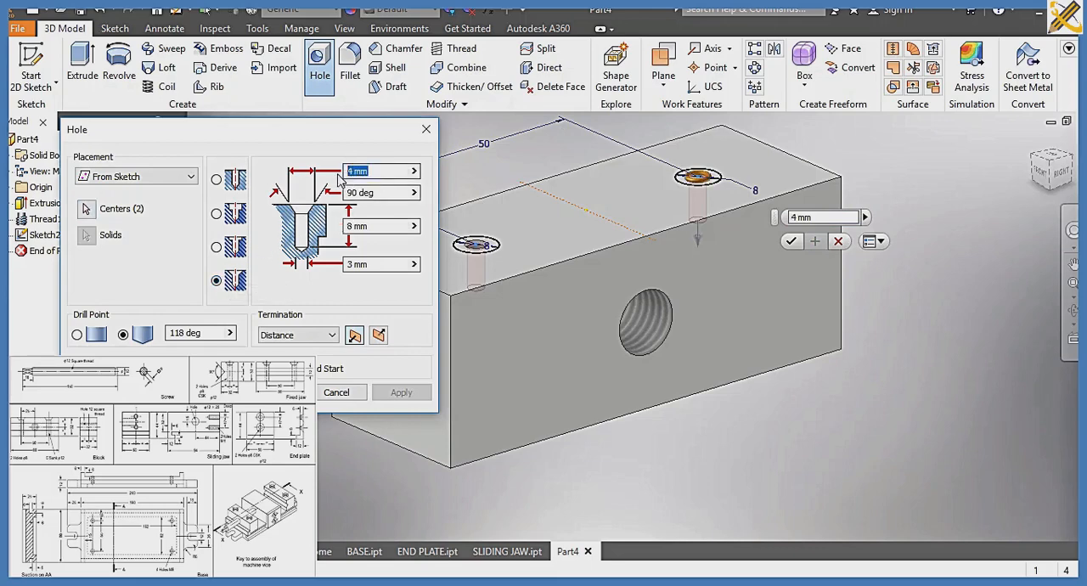
{"action": "type", "text": "12"}
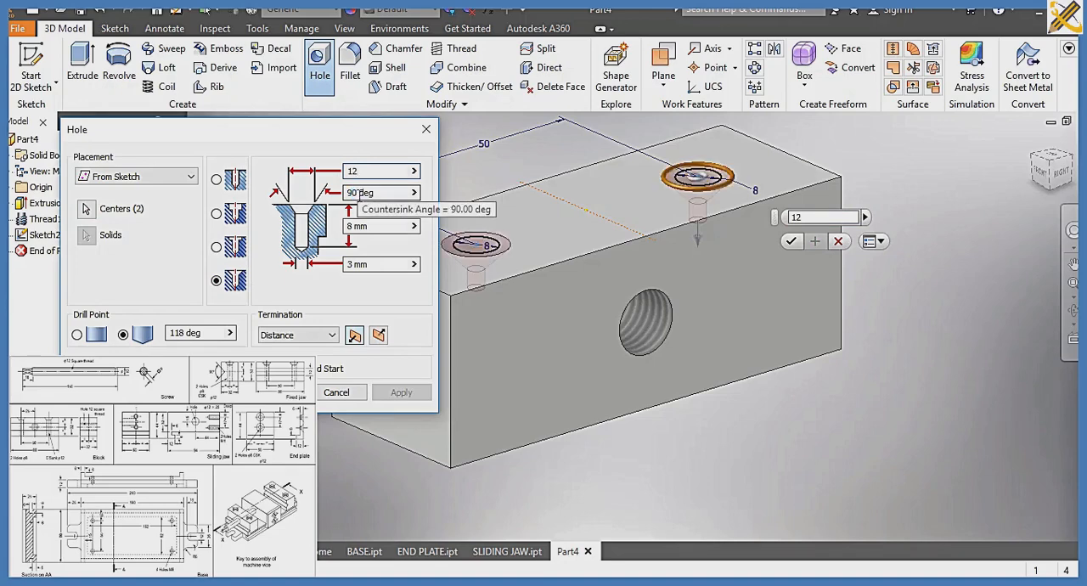
{"action": "left_click", "coordinate": [372, 226]}
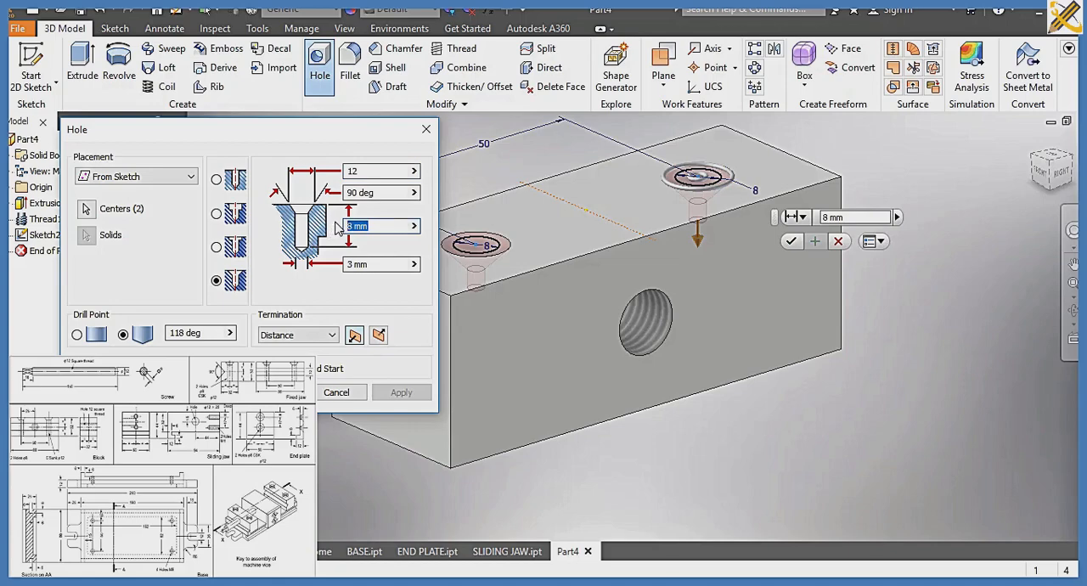
{"action": "type", "text": "32"}
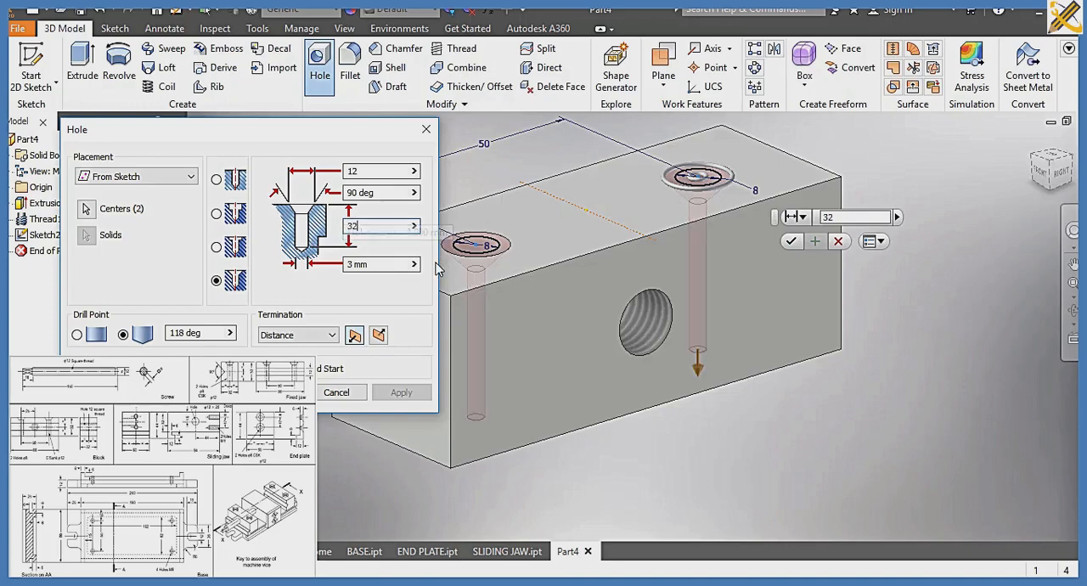
{"action": "key", "text": "Tab"}
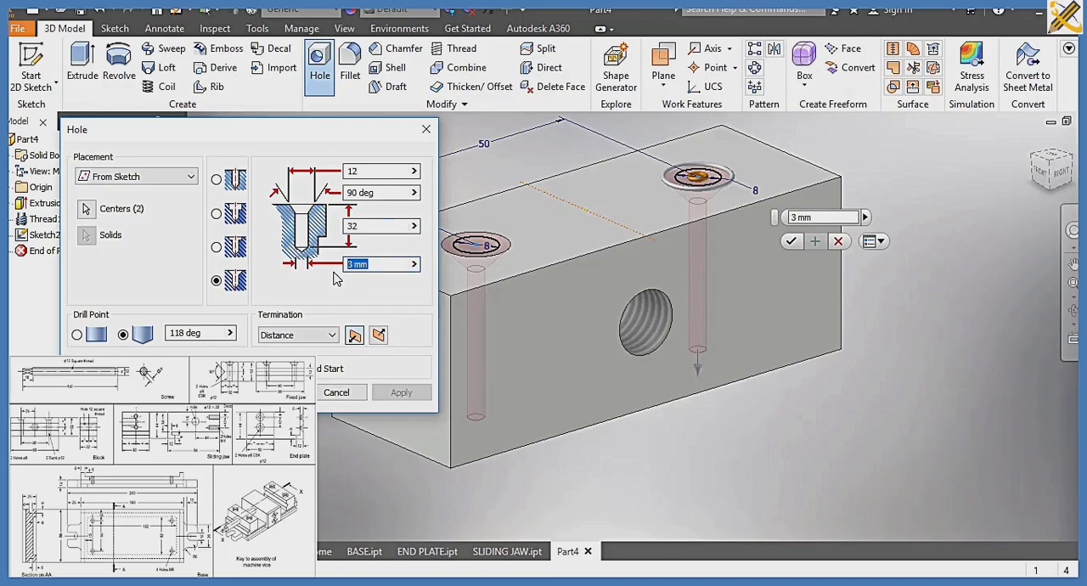
{"action": "type", "text": "8"}
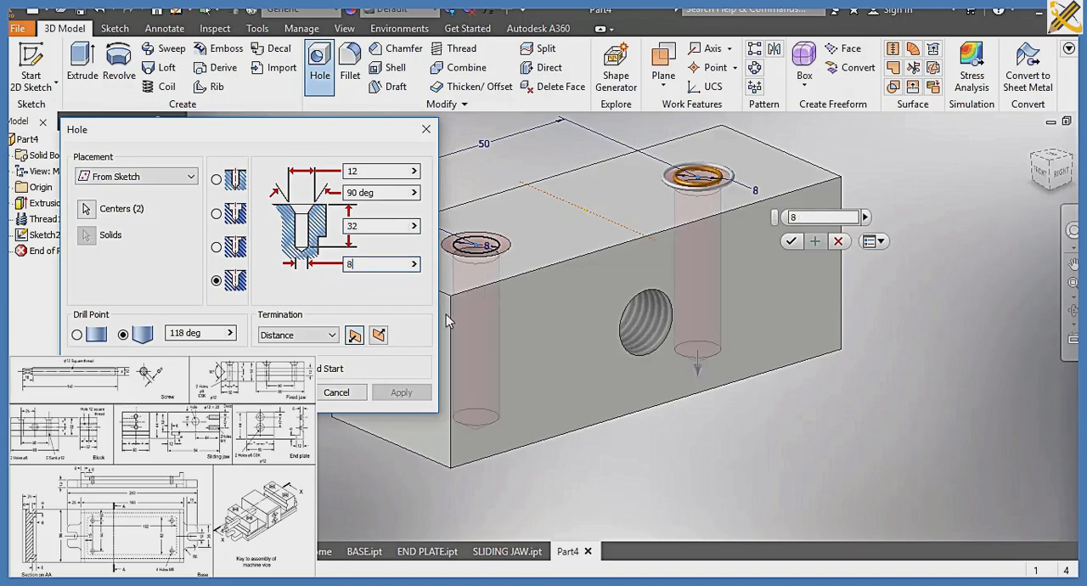
{"action": "left_click", "coordinate": [271, 393]}
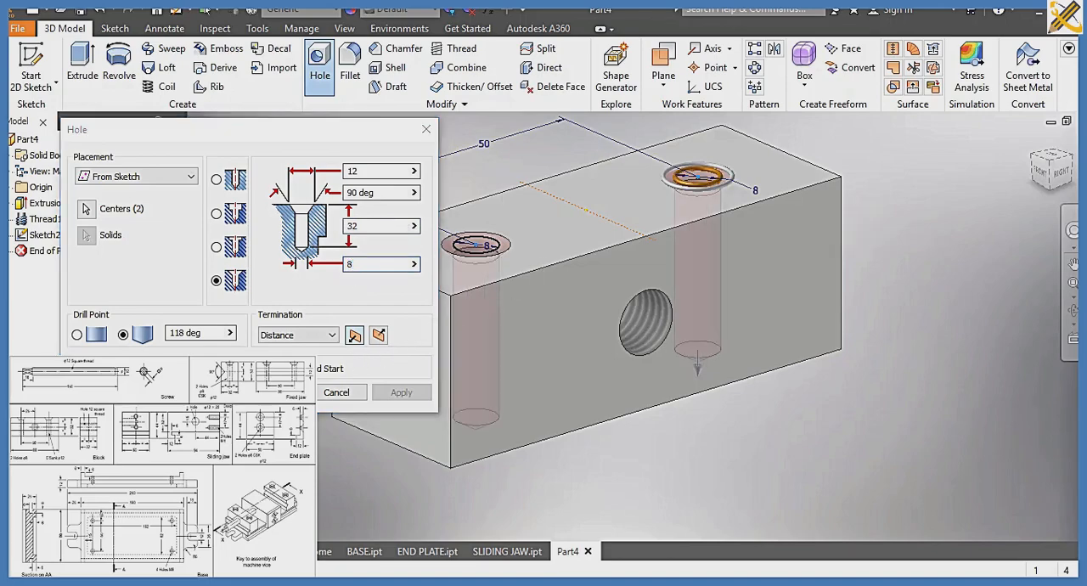
Check the holes from the block's underside and save the part as BLOCK in the SLIDE 7A folder
{"action": "left_click", "coordinate": [1053, 184]}
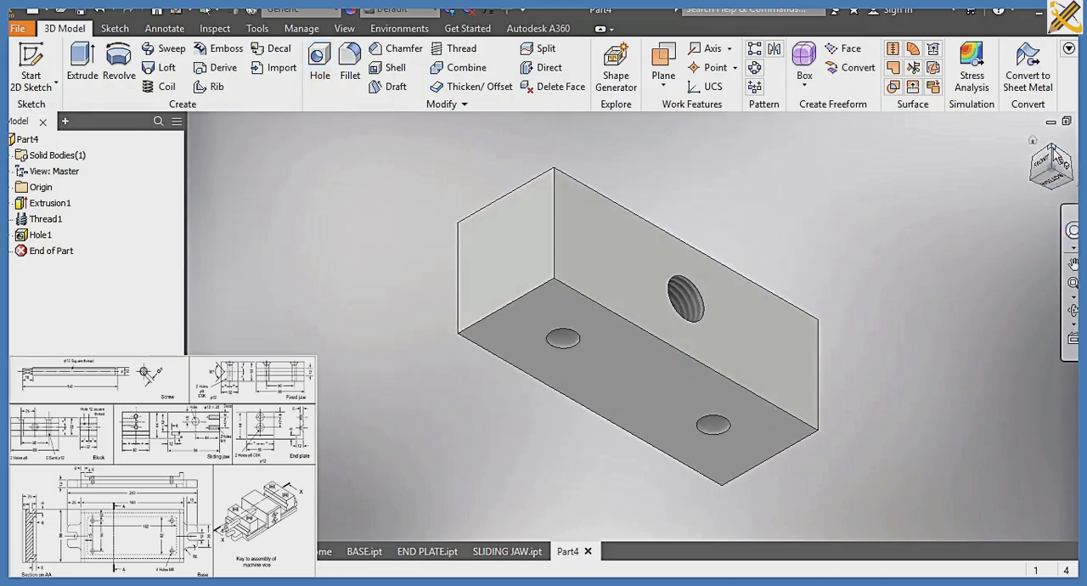
{"action": "left_click", "coordinate": [1052, 149]}
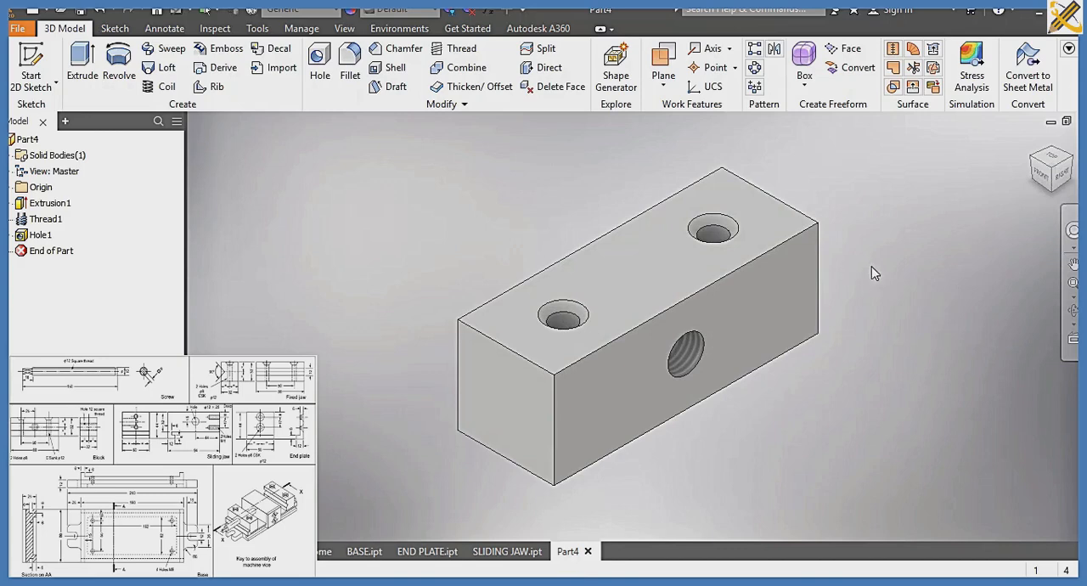
{"action": "key", "text": "ctrl+s"}
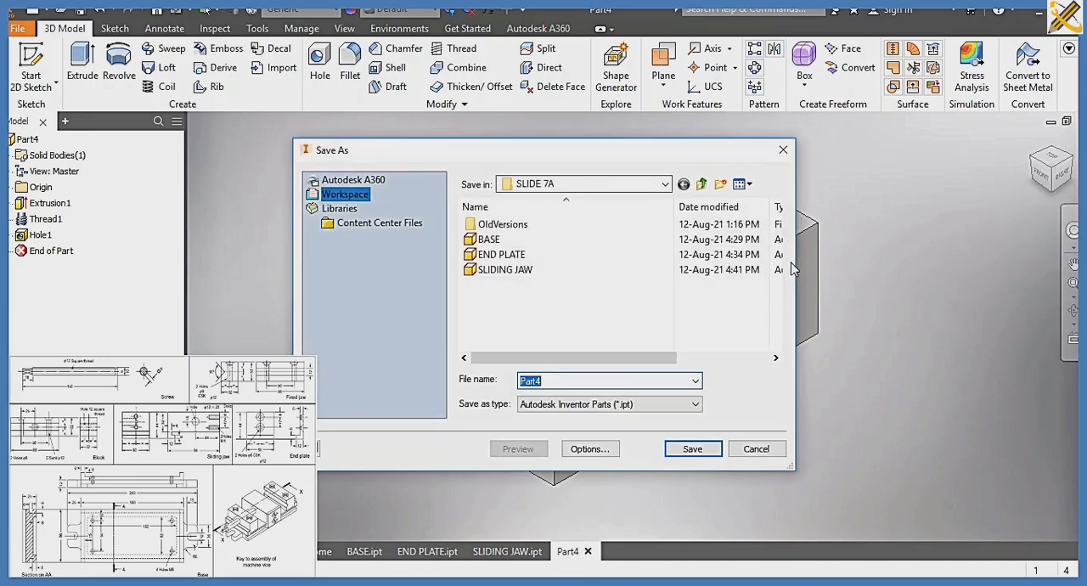
{"action": "type", "text": "BLOCK"}
{"action": "key", "text": "Return"}
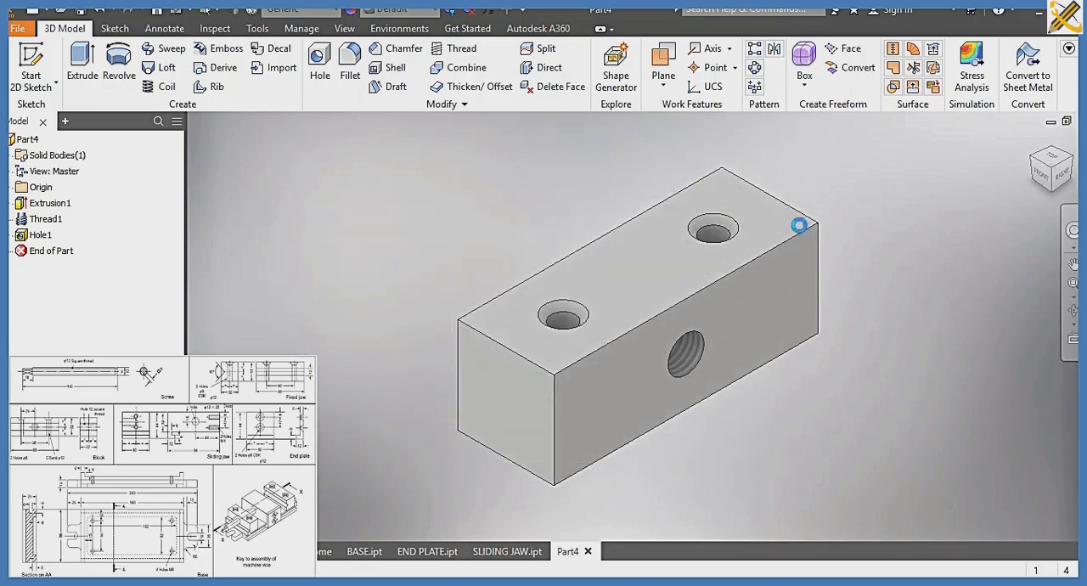
Assign the material Steel, Alloy to the block
{"action": "left_click", "coordinate": [338, 14]}
{"action": "scroll", "coordinate": [319, 215], "scroll_direction": "down", "scroll_amount": 11}
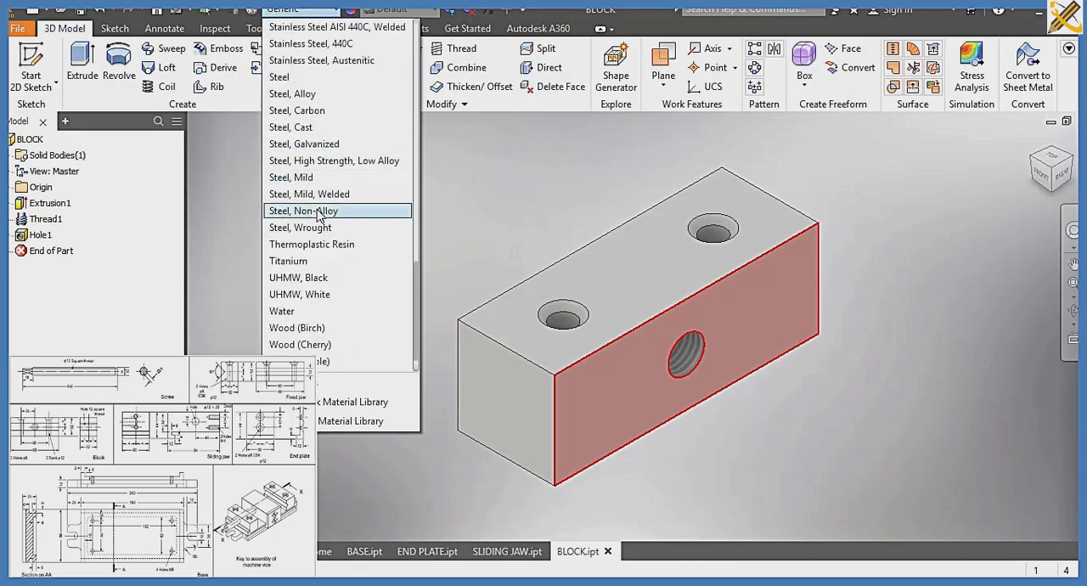
{"action": "left_click", "coordinate": [299, 94]}
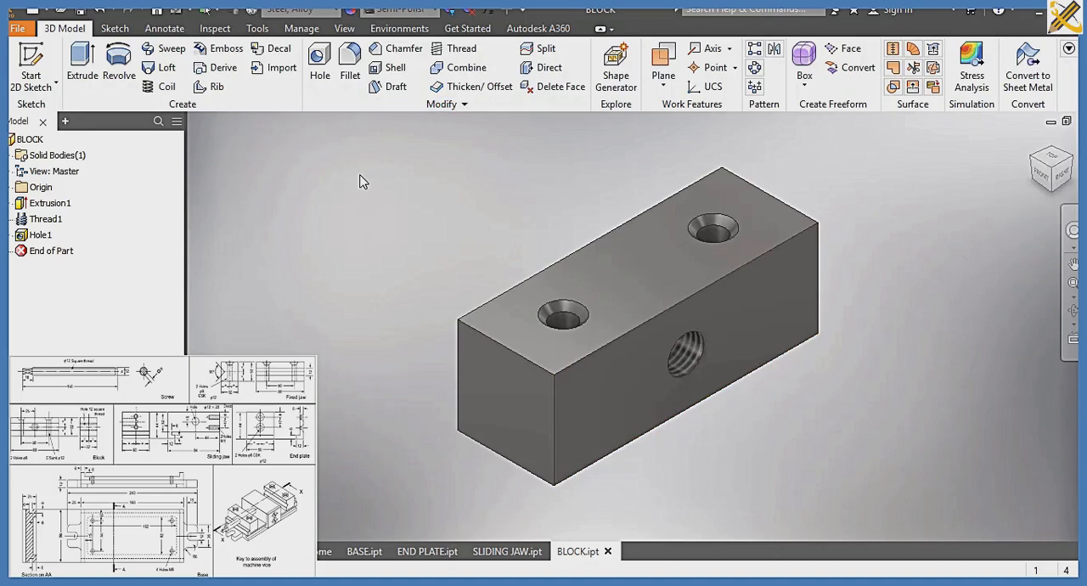
Create a new part from the metric Standard (mm).ipt template and start a sketch on the origin plane facing the Right view
{"action": "key", "text": "ctrl+n"}
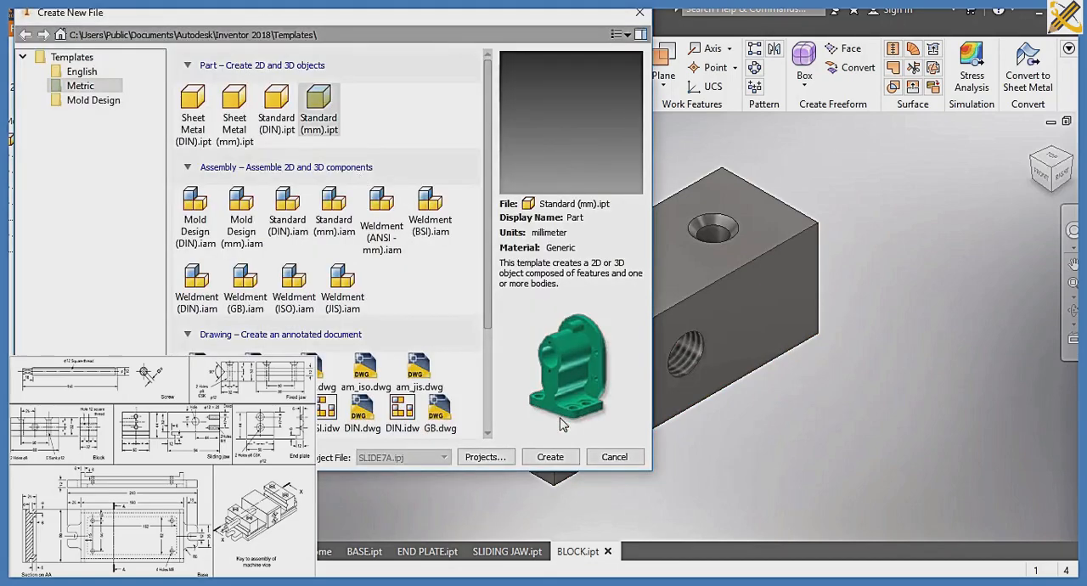
{"action": "left_click", "coordinate": [552, 456]}
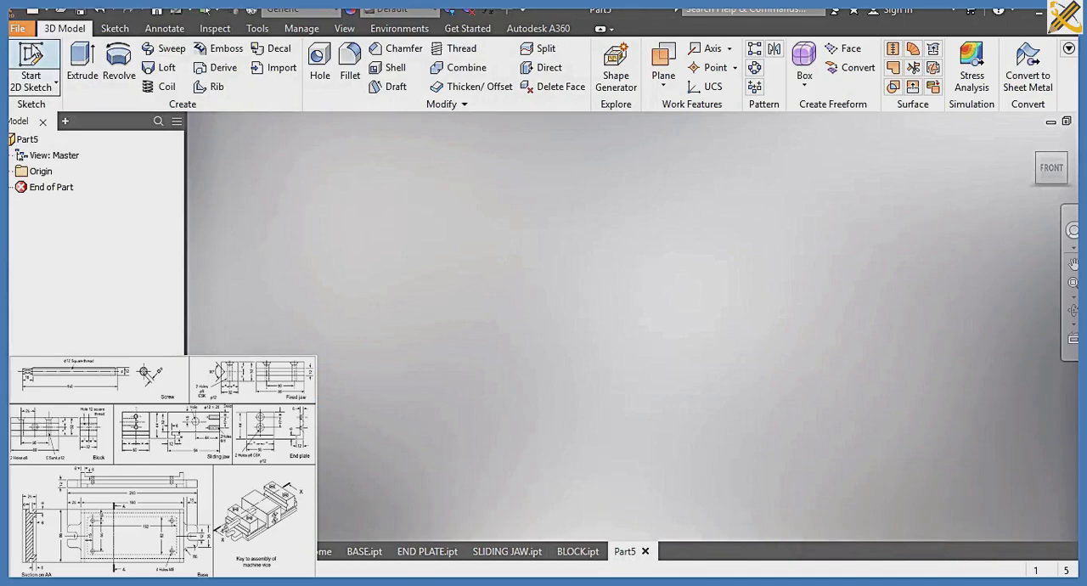
{"action": "left_click", "coordinate": [31, 68]}
{"action": "left_click", "coordinate": [592, 252]}
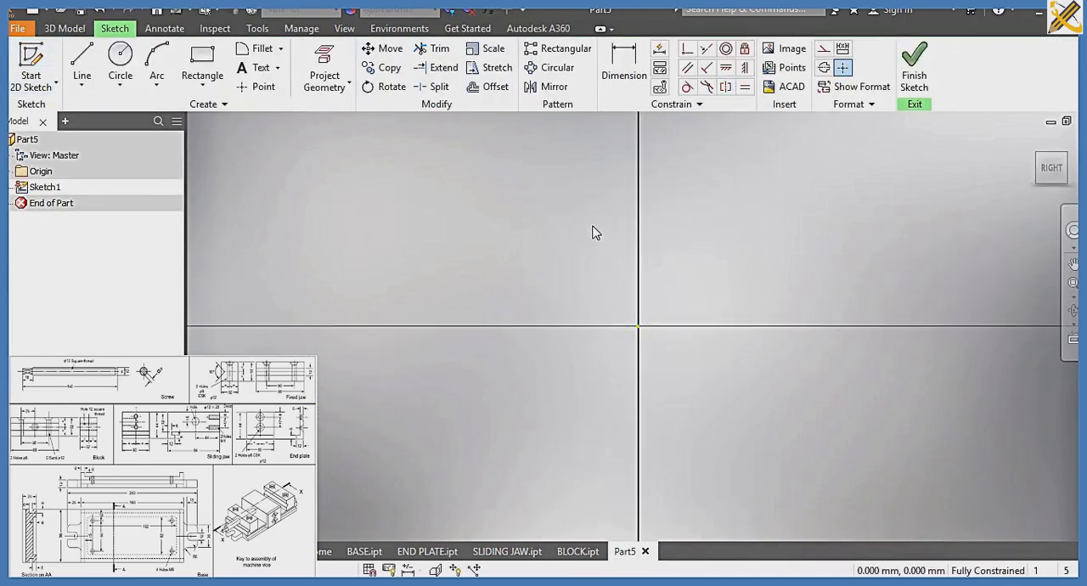
Draw a 32 by 32 mm square enclosing the sketch origin, with its upper corner up and to the left of the origin
{"action": "left_click", "coordinate": [204, 64]}
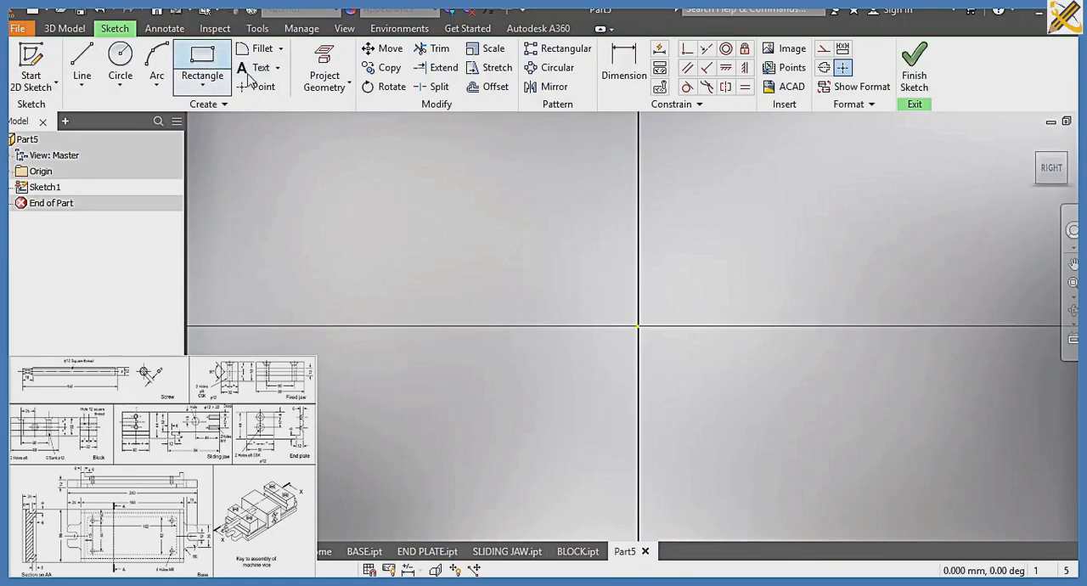
{"action": "left_click", "coordinate": [483, 186]}
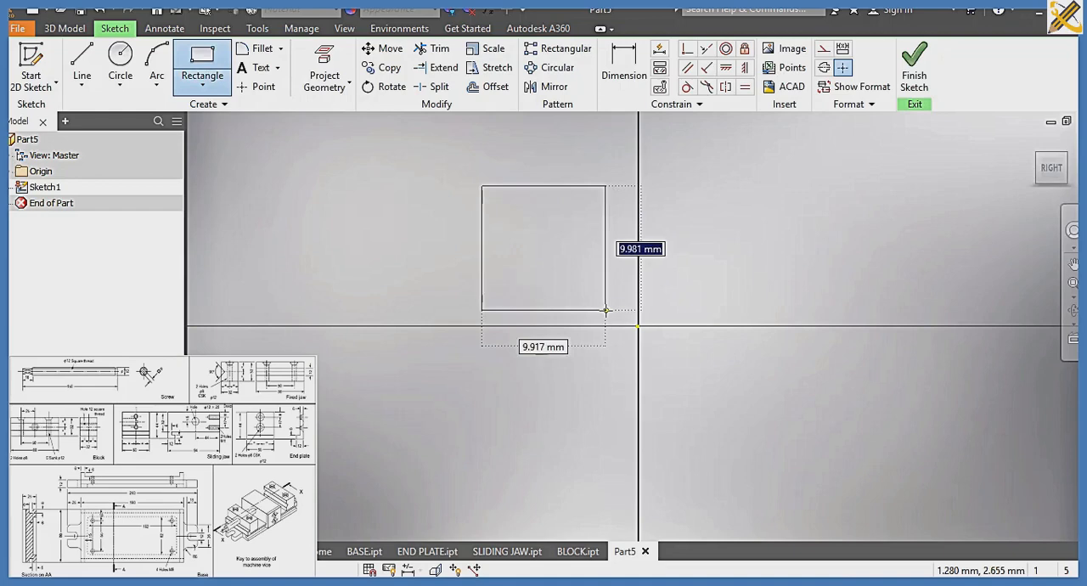
{"action": "type", "text": "32"}
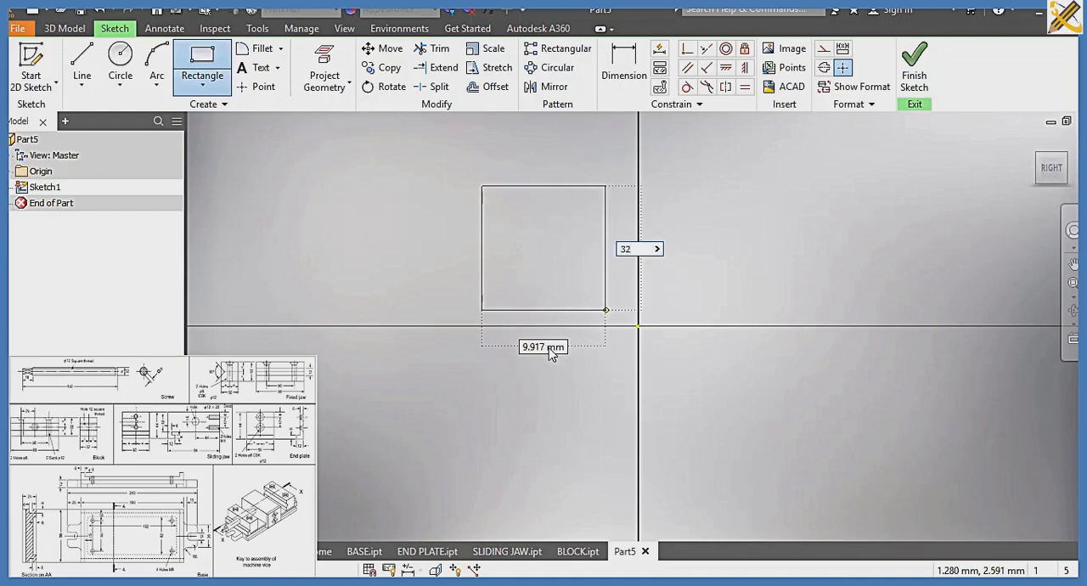
{"action": "key", "text": "Tab"}
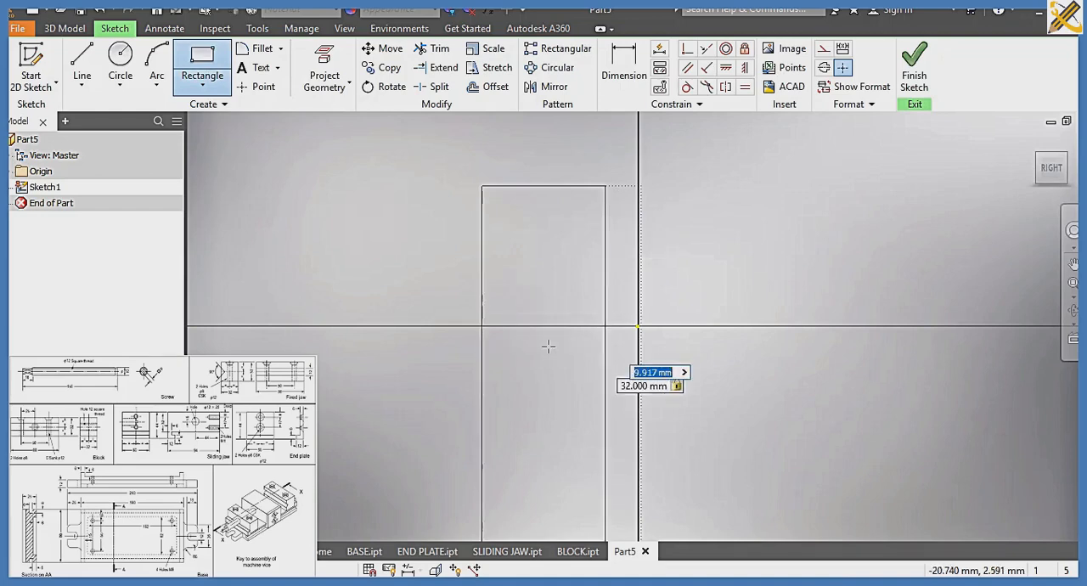
{"action": "type", "text": "32"}
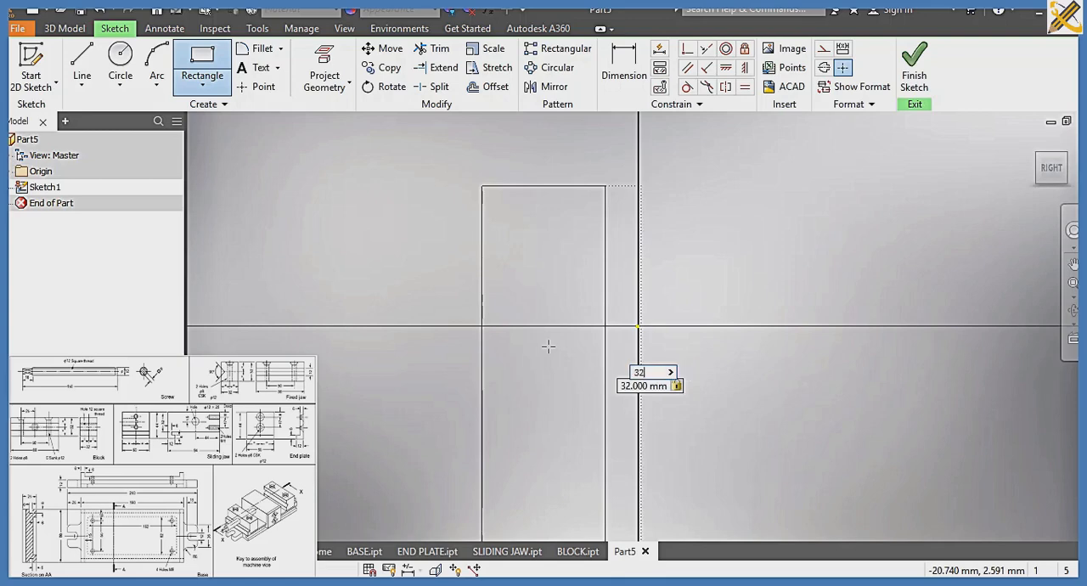
{"action": "key", "text": "Return"}
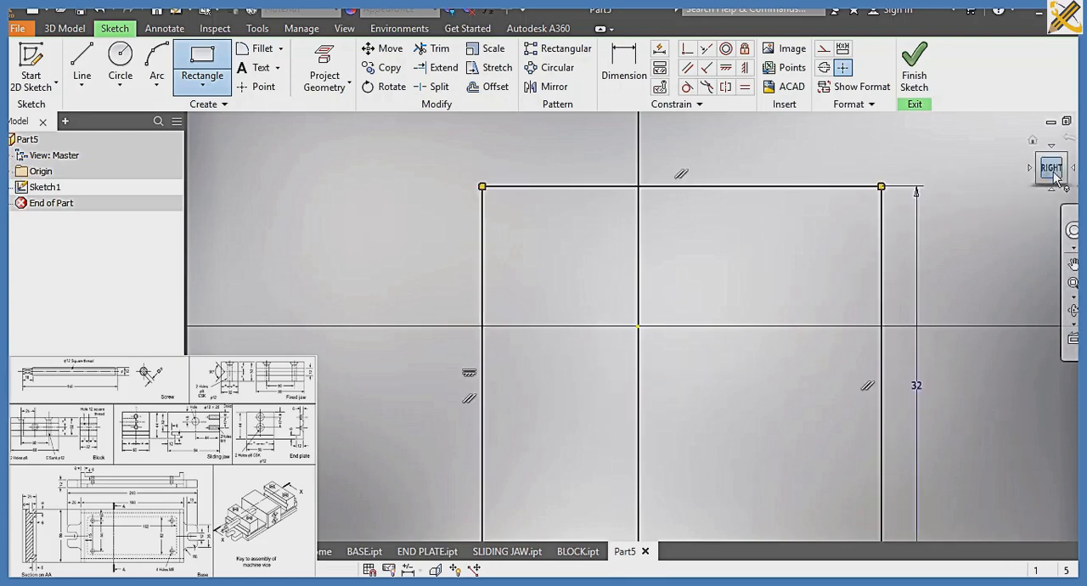
{"action": "left_click", "coordinate": [1054, 170]}
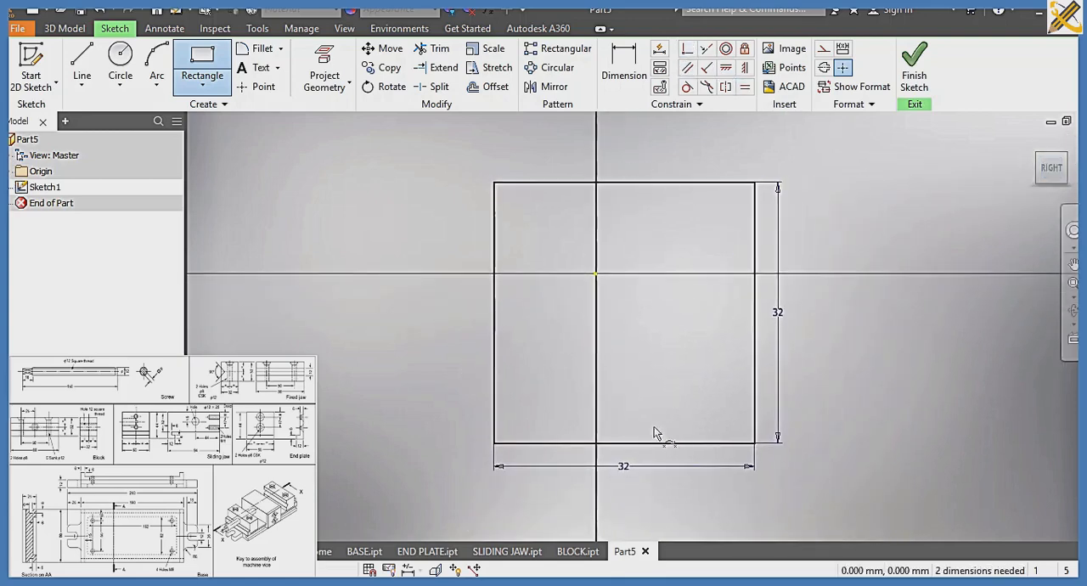
Make the midpoint of the square's bottom edge coincident with the sketch origin
{"action": "left_click", "coordinate": [625, 443]}
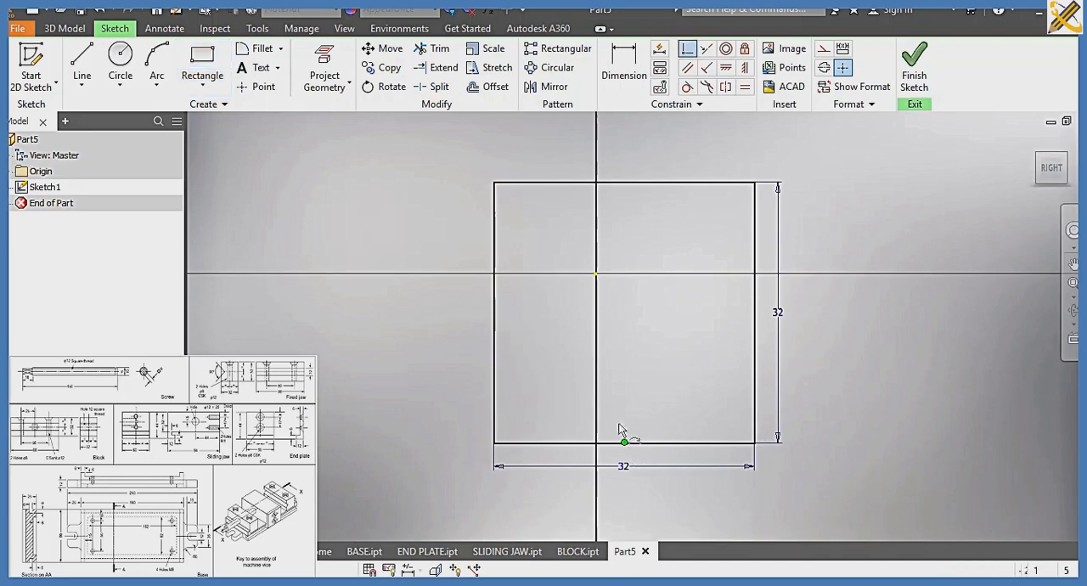
{"action": "left_click", "coordinate": [596, 275]}
{"action": "middle_click_drag", "start_coordinate": [674, 250], "coordinate": [682, 364]}
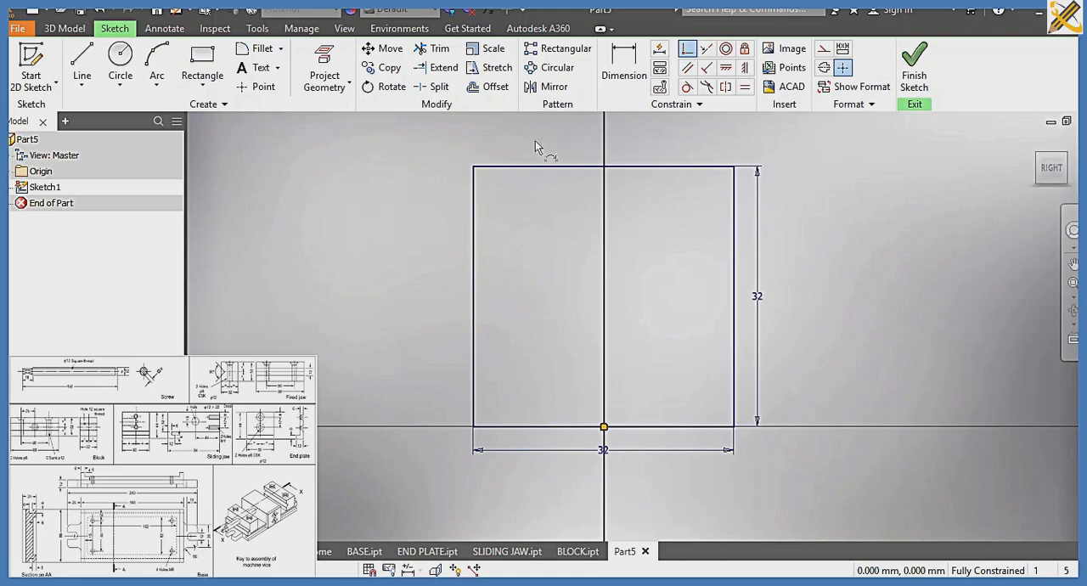
Draw a horizontal construction line across the square at mid-height, extending slightly past both vertical edges
{"action": "left_click", "coordinate": [82, 67]}
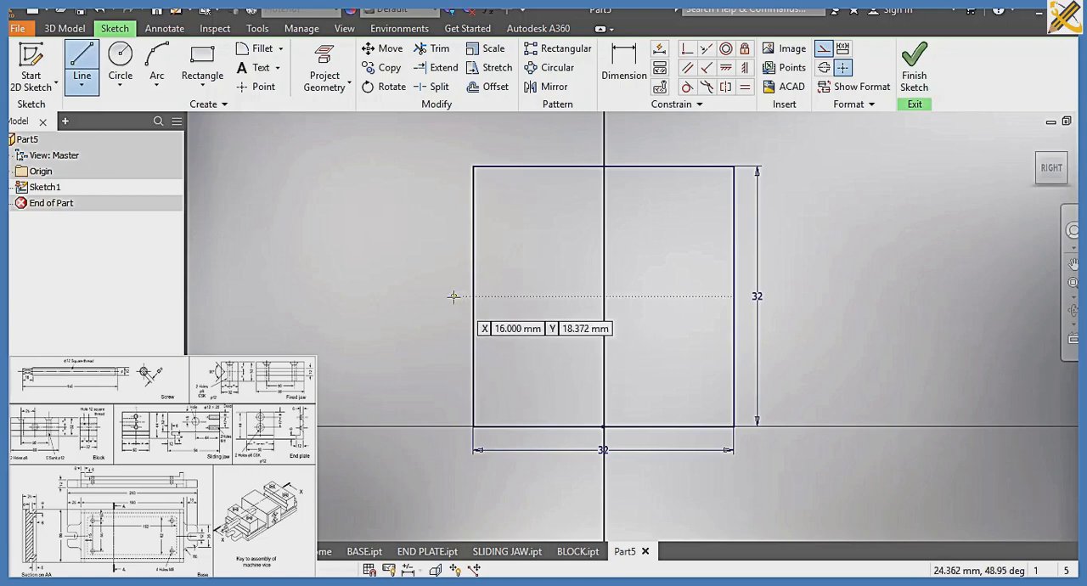
{"action": "left_click", "coordinate": [456, 296]}
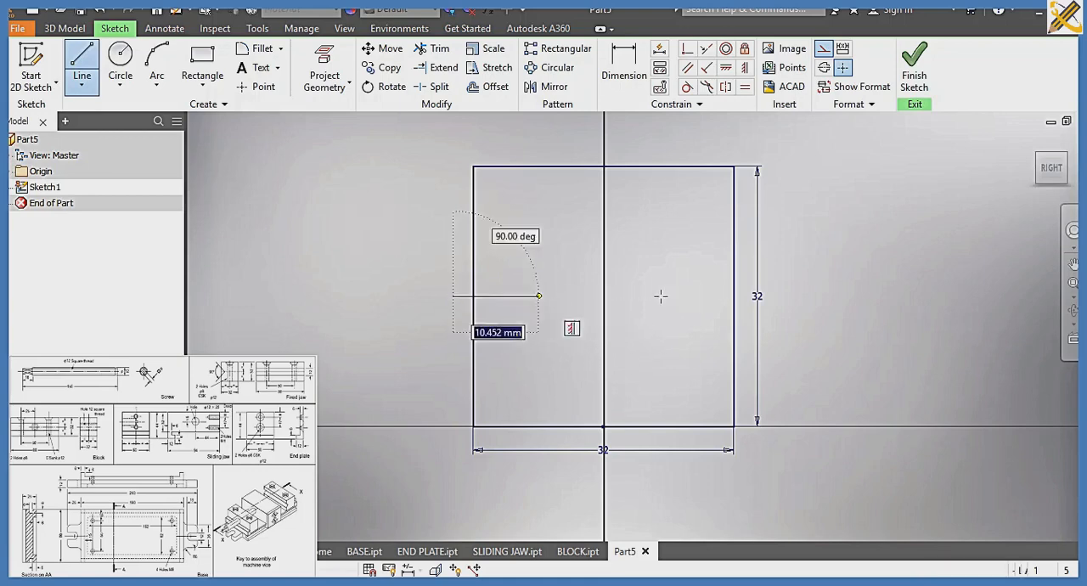
{"action": "left_click", "coordinate": [736, 296]}
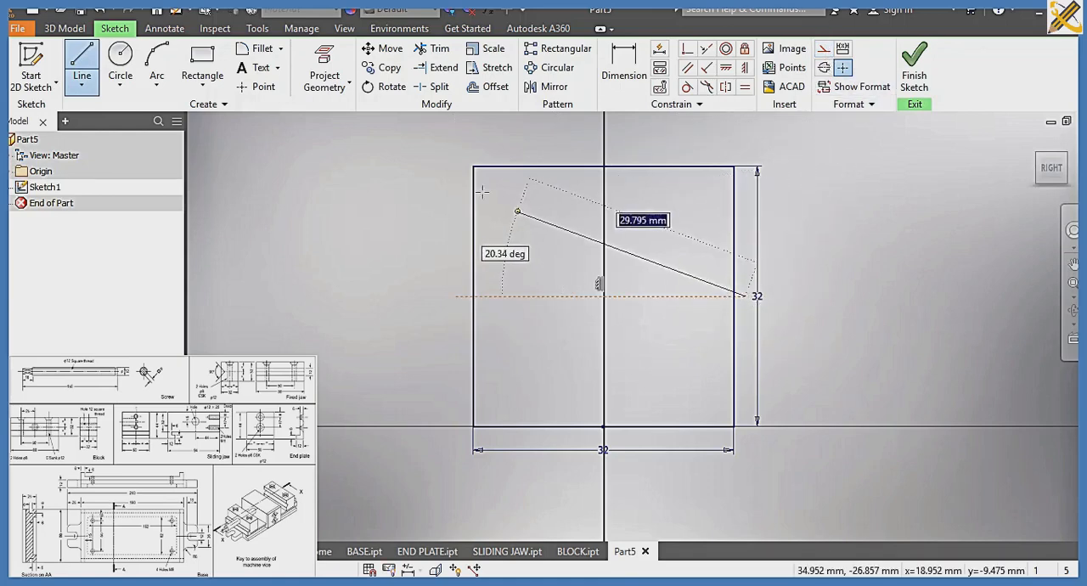
Sketch a V notch about 7 mm wide and 5 mm deep on the square's left edge, with its apex on the construction line
{"action": "left_click", "coordinate": [84, 61]}
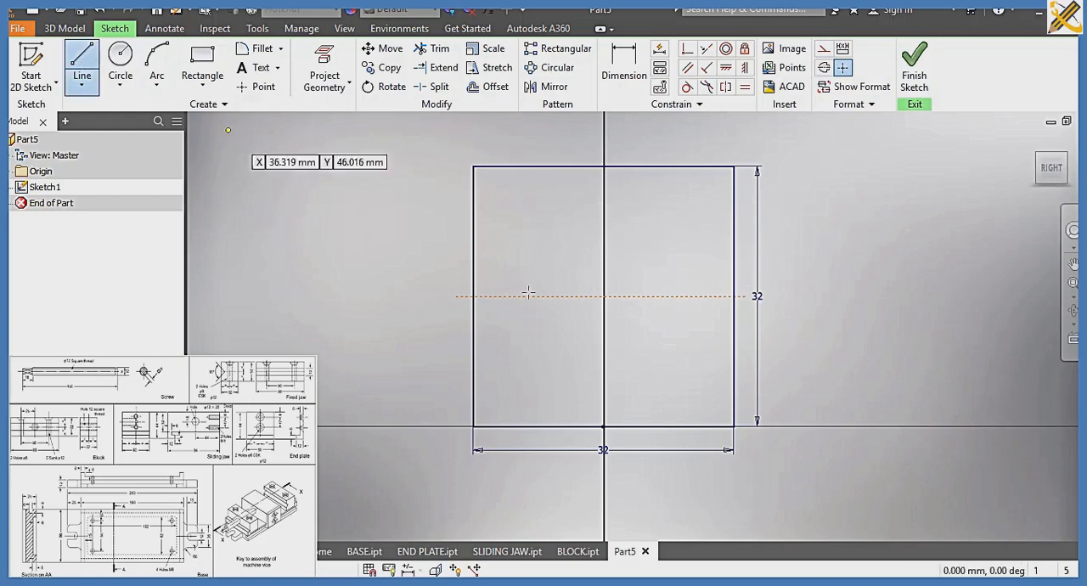
{"action": "left_click", "coordinate": [473, 266]}
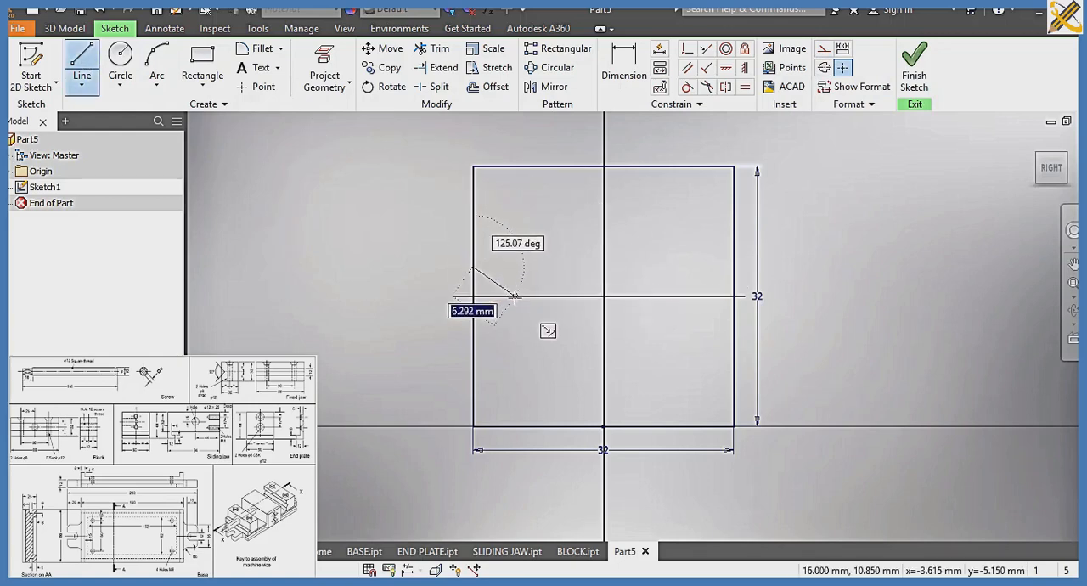
{"action": "double_click", "coordinate": [515, 295]}
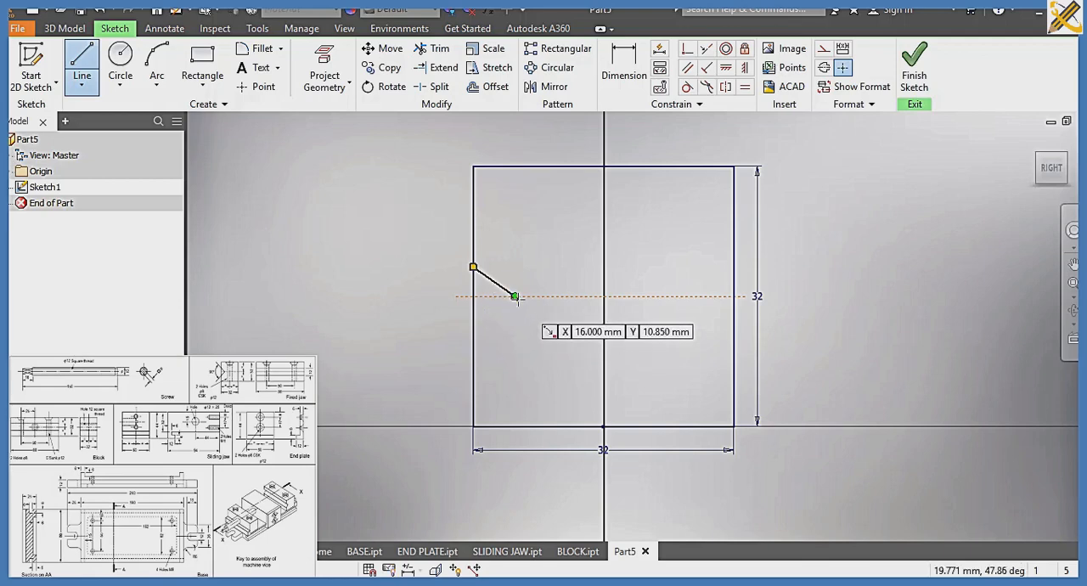
{"action": "left_click", "coordinate": [515, 295]}
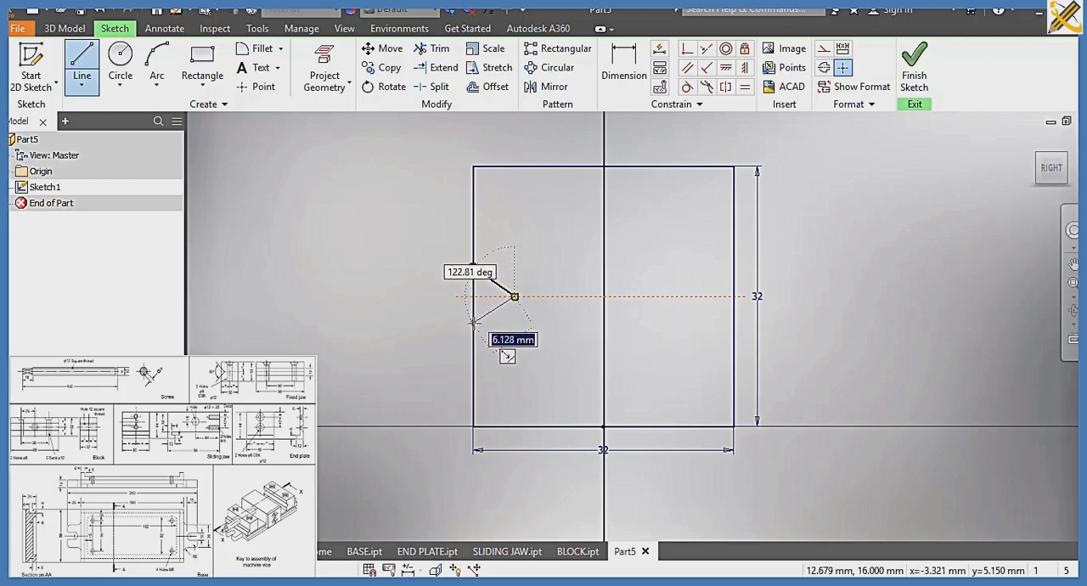
{"action": "double_click", "coordinate": [473, 323]}
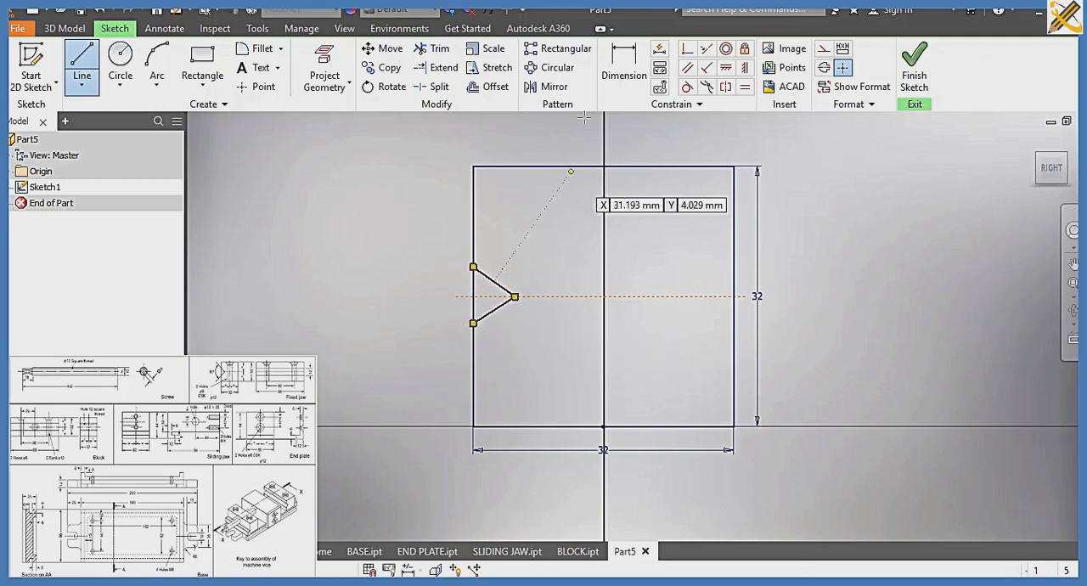
Dimension the notch opening at 12 mm and make its two edge endpoints symmetric about the horizontal construction line
{"action": "key", "text": "d"}
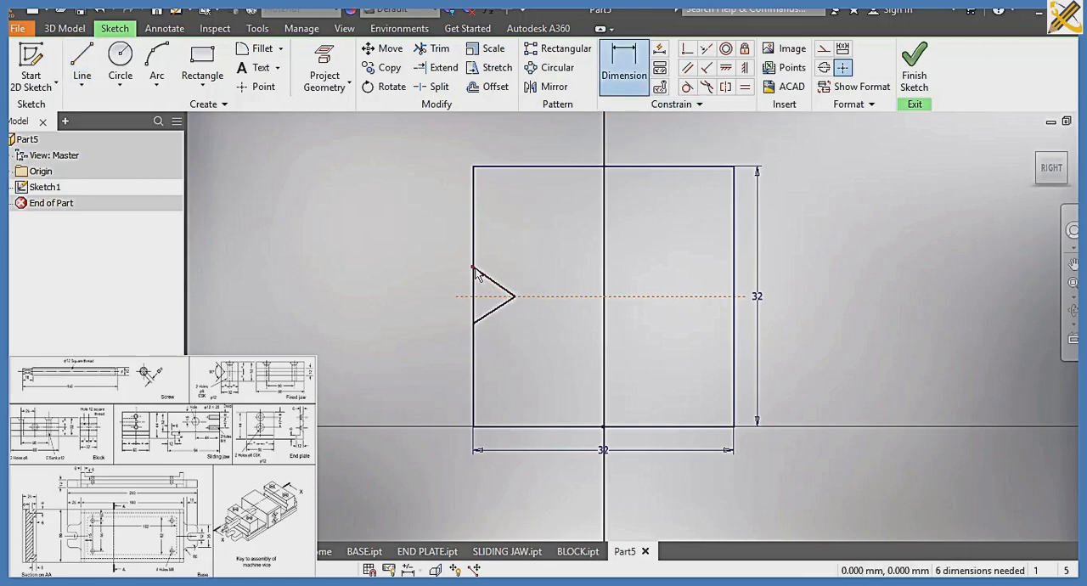
{"action": "left_click", "coordinate": [473, 269]}
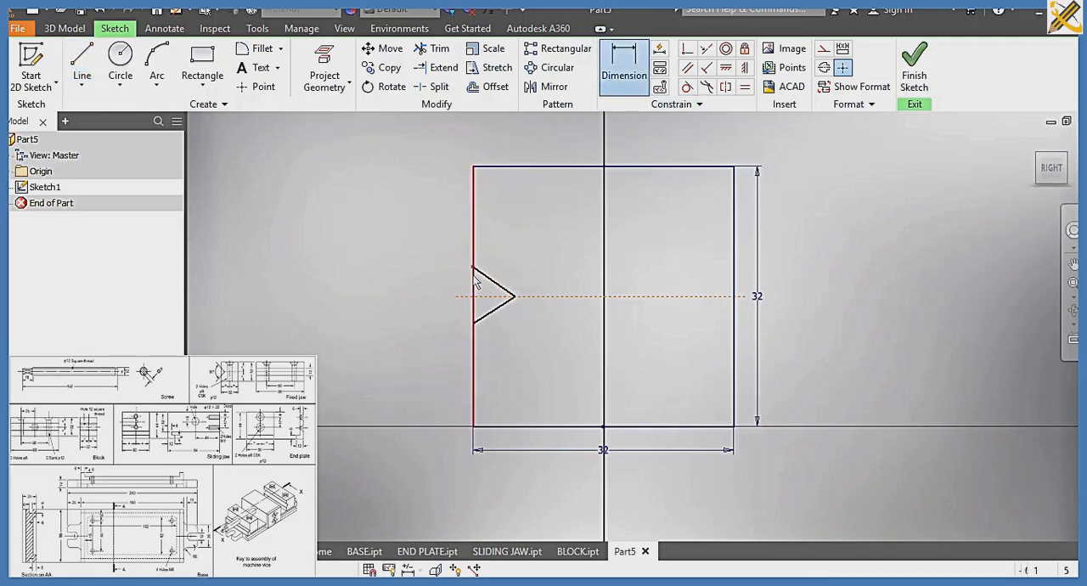
{"action": "left_click", "coordinate": [473, 323]}
{"action": "left_click", "coordinate": [429, 286]}
{"action": "type", "text": "12"}
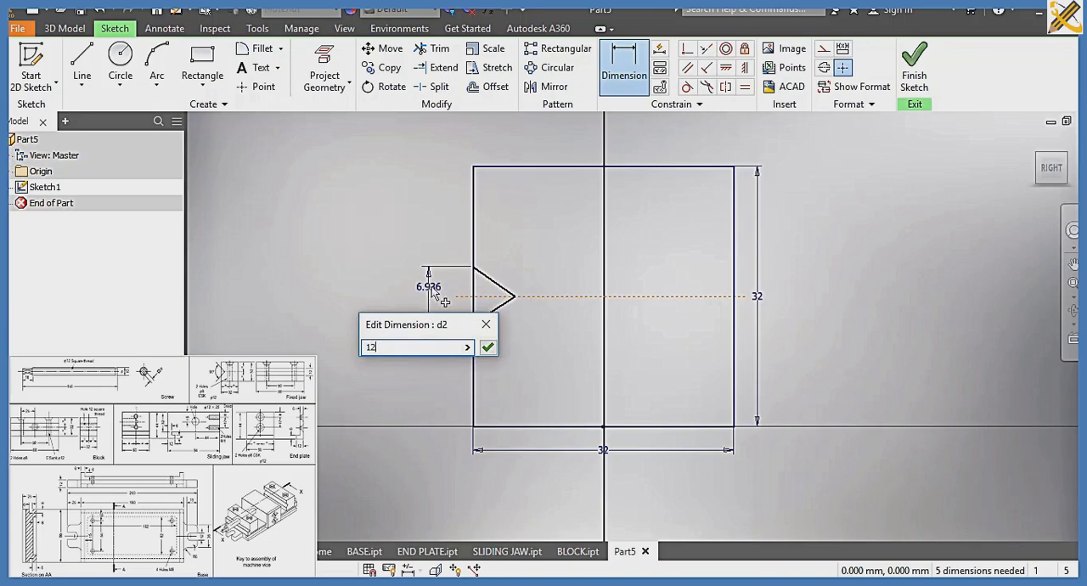
{"action": "key", "text": "Return"}
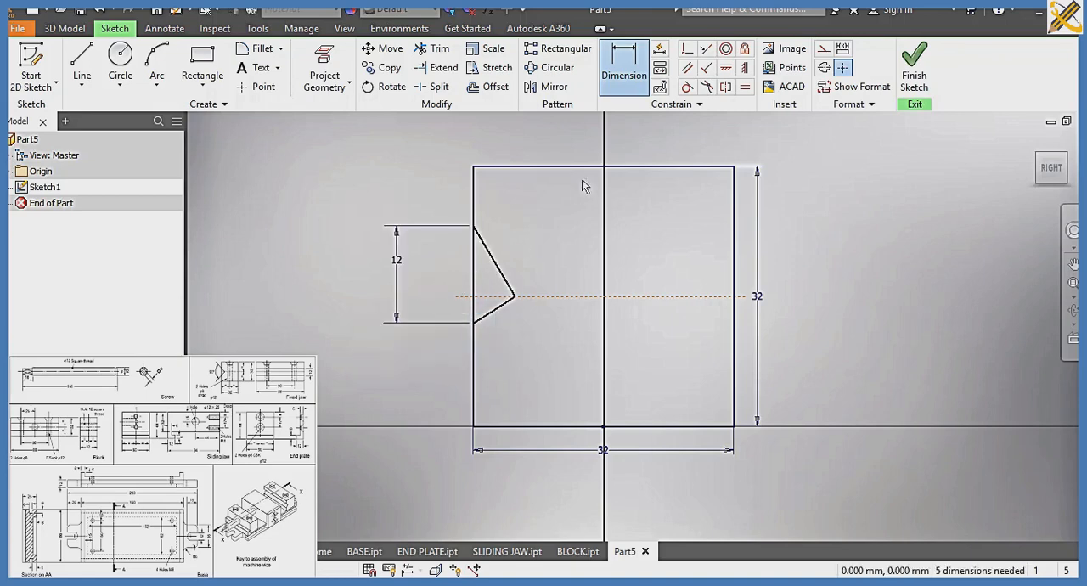
{"action": "left_click", "coordinate": [724, 87]}
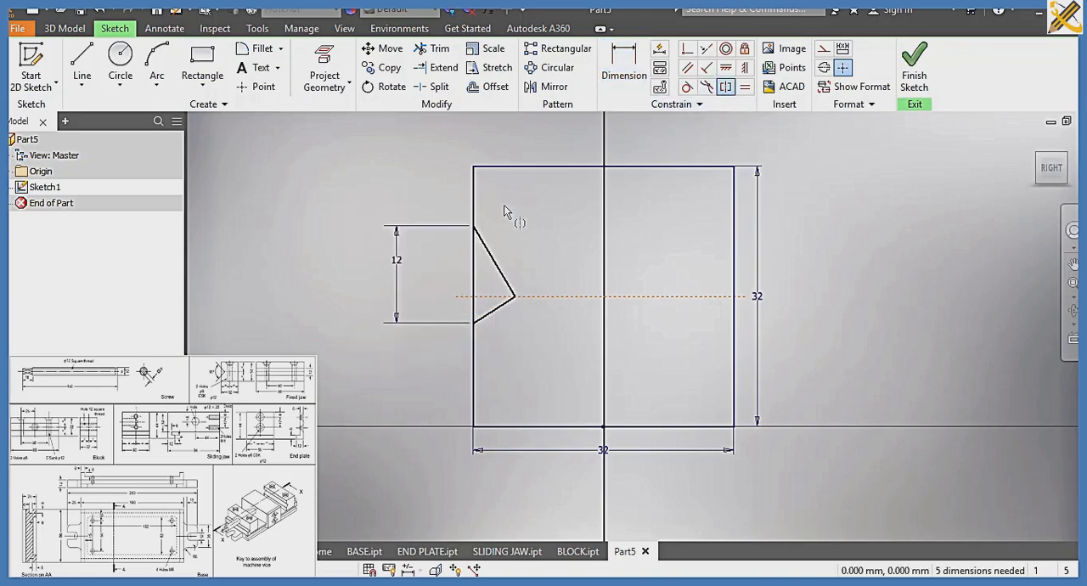
{"action": "left_click", "coordinate": [481, 248]}
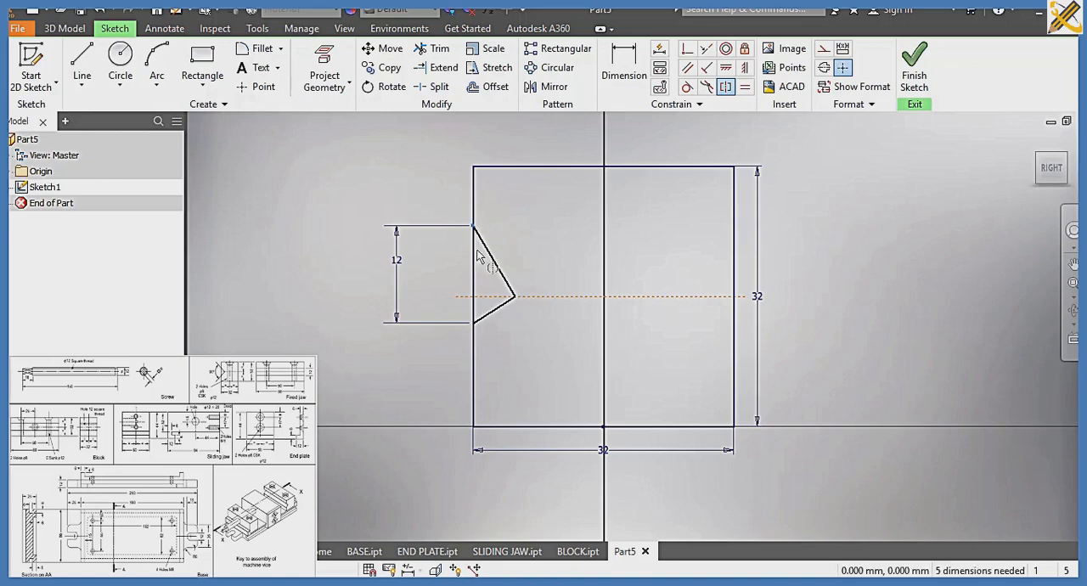
{"action": "left_click", "coordinate": [470, 297]}
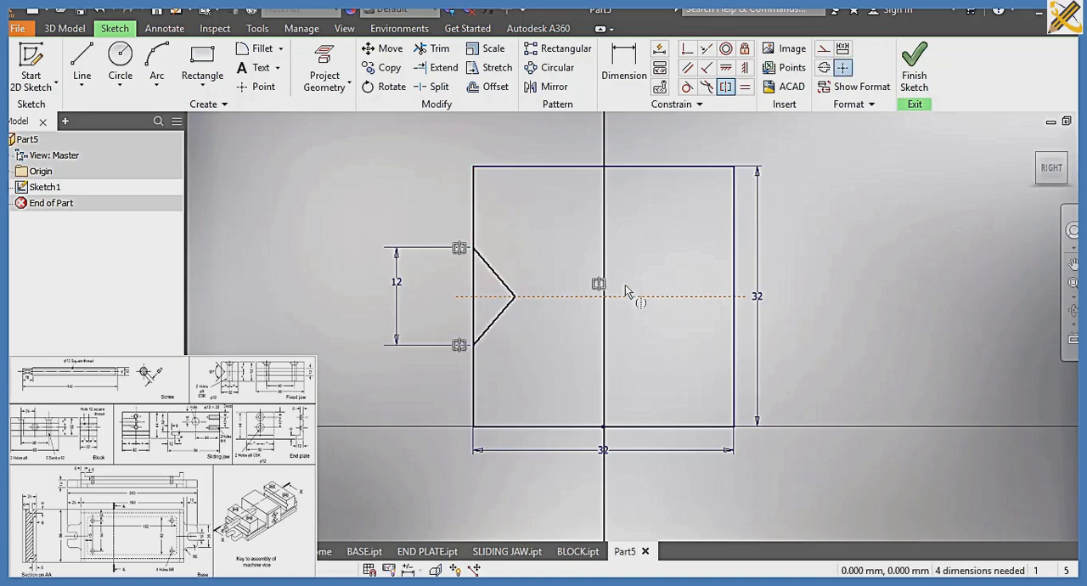
Dimension the angle between the two notch lines at 90 degrees
{"action": "left_click", "coordinate": [625, 68]}
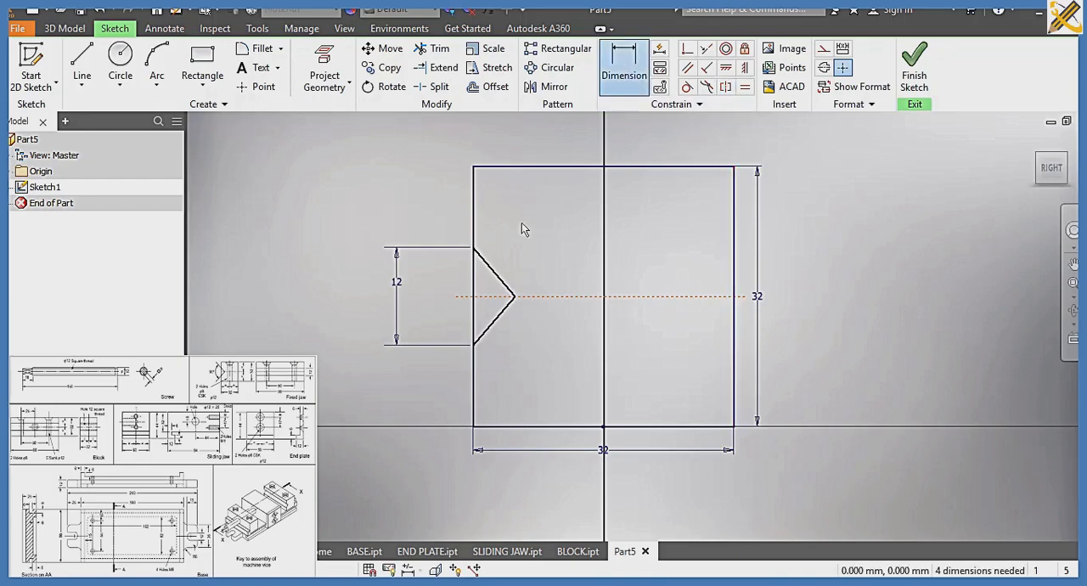
{"action": "left_click", "coordinate": [487, 266]}
{"action": "left_click", "coordinate": [491, 324]}
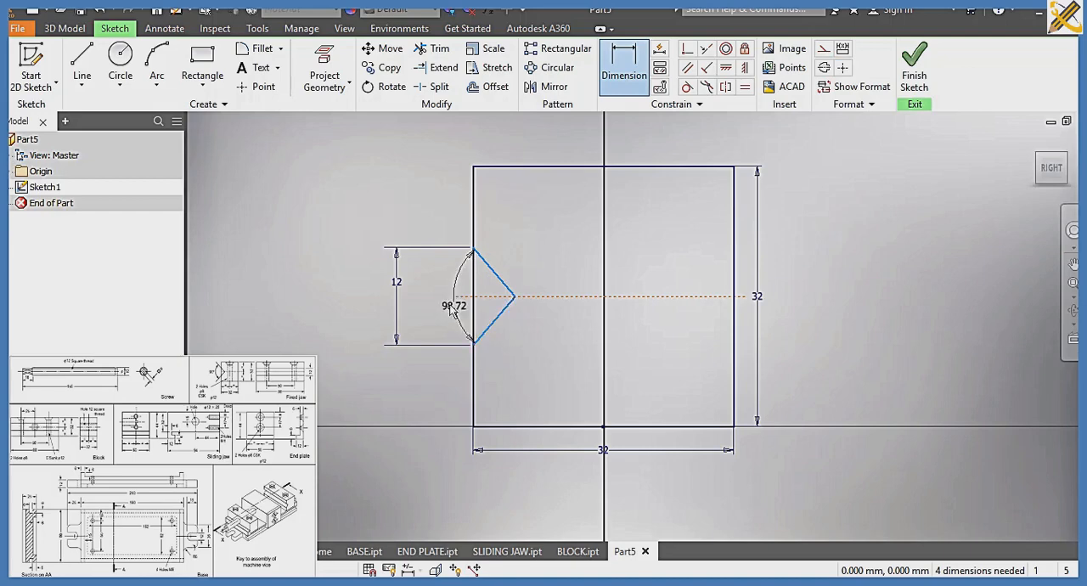
{"action": "left_click", "coordinate": [441, 307]}
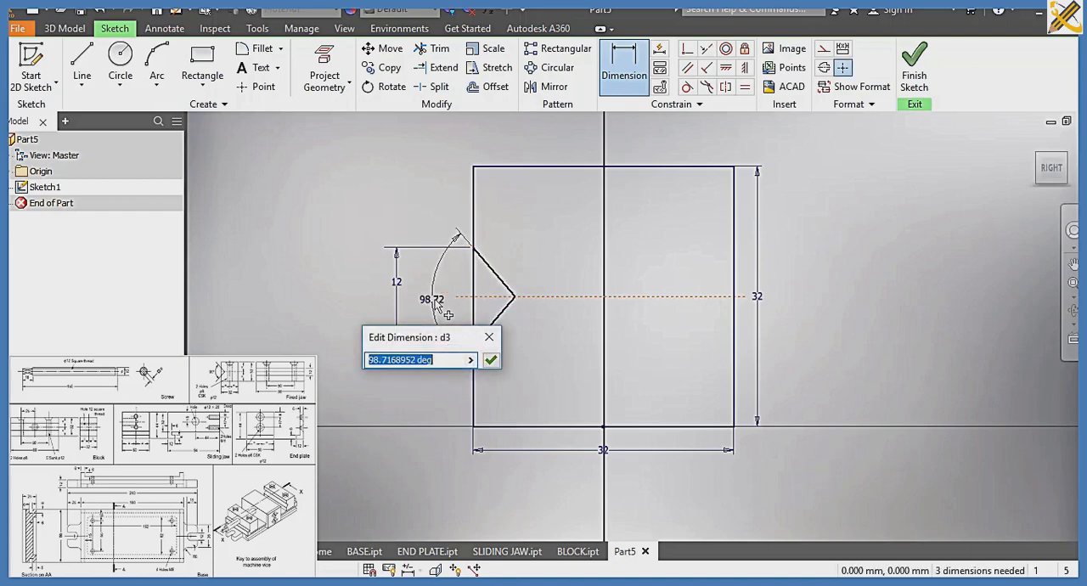
{"action": "type", "text": "90"}
{"action": "key", "text": "Return"}
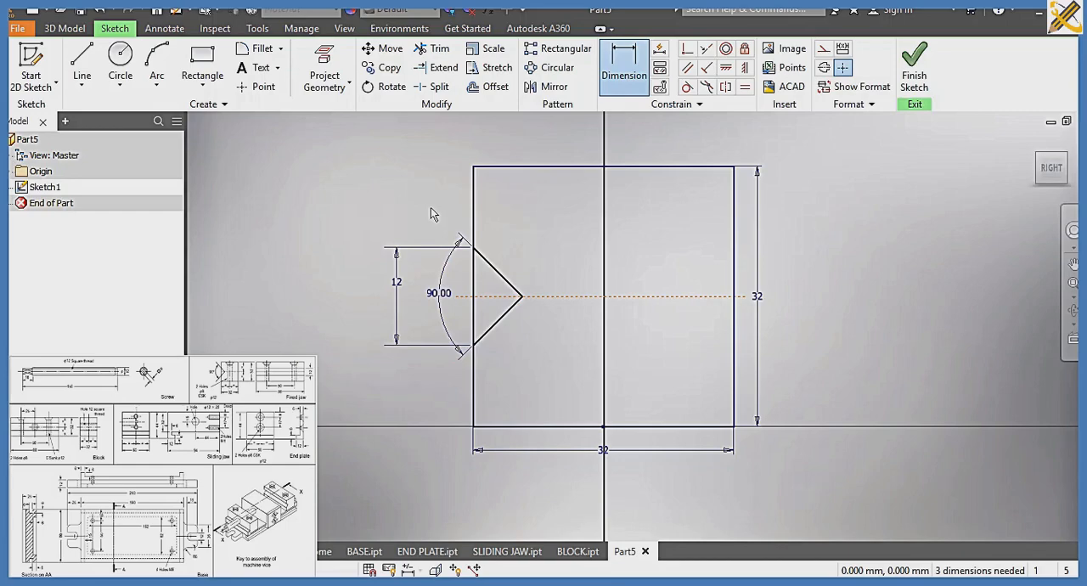
Finish the sketch and extrude the notched square profile symmetrically to a total distance of 88 mm
{"action": "left_click", "coordinate": [911, 80]}
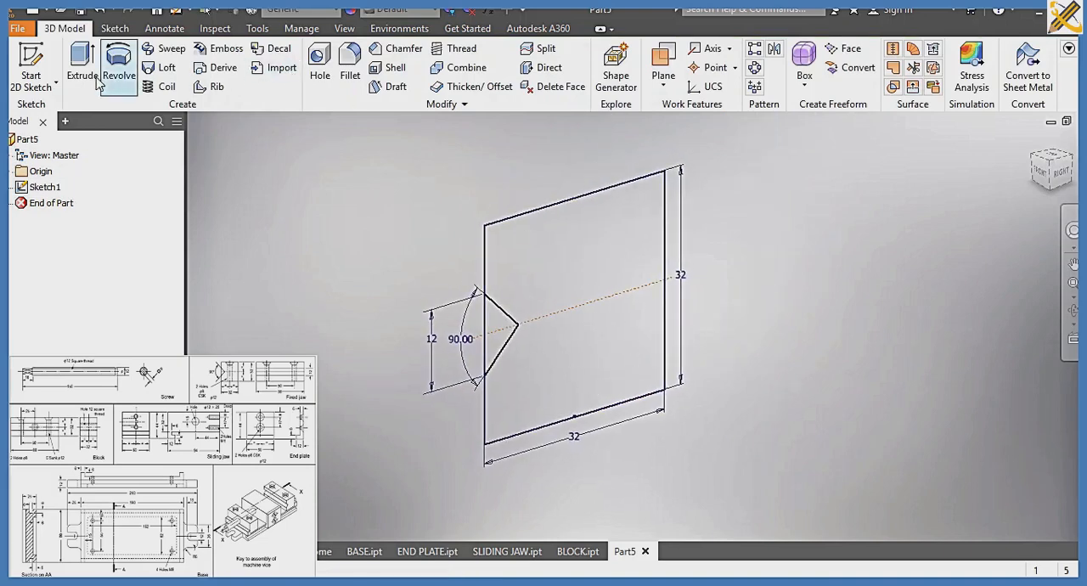
{"action": "left_click", "coordinate": [84, 73]}
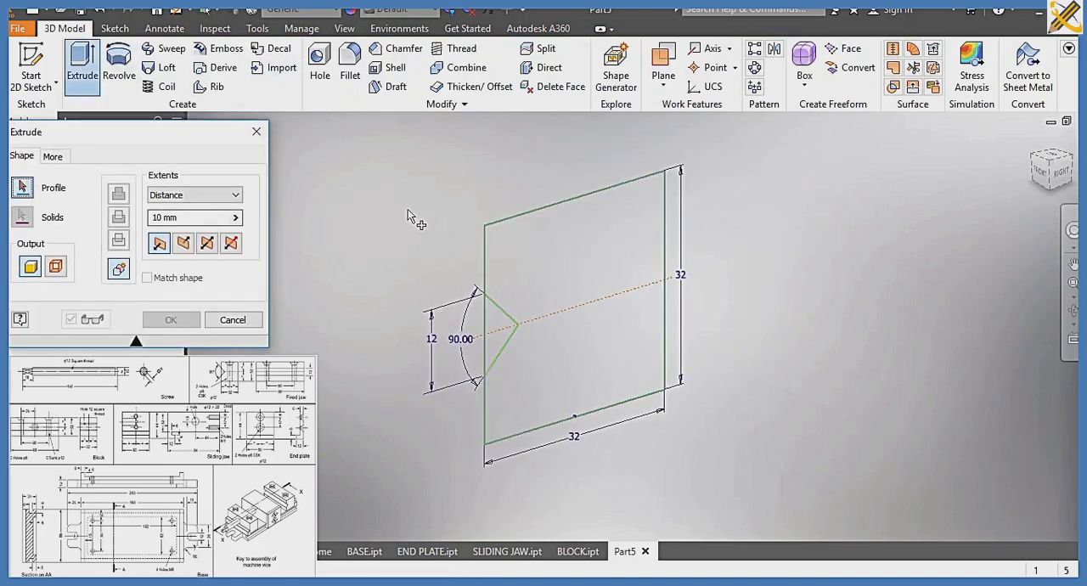
{"action": "left_click", "coordinate": [517, 246]}
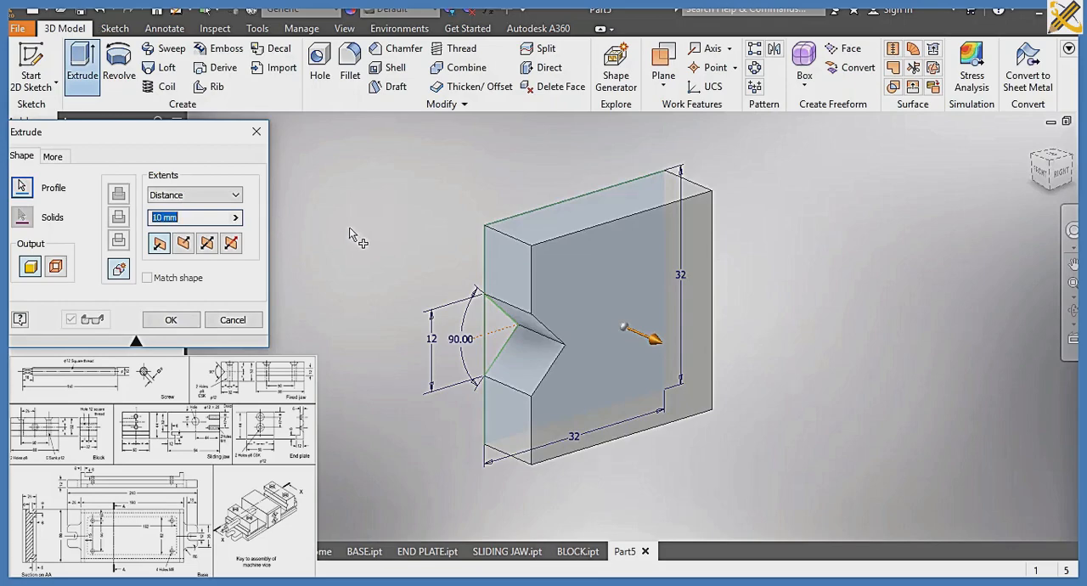
{"action": "left_click", "coordinate": [207, 244]}
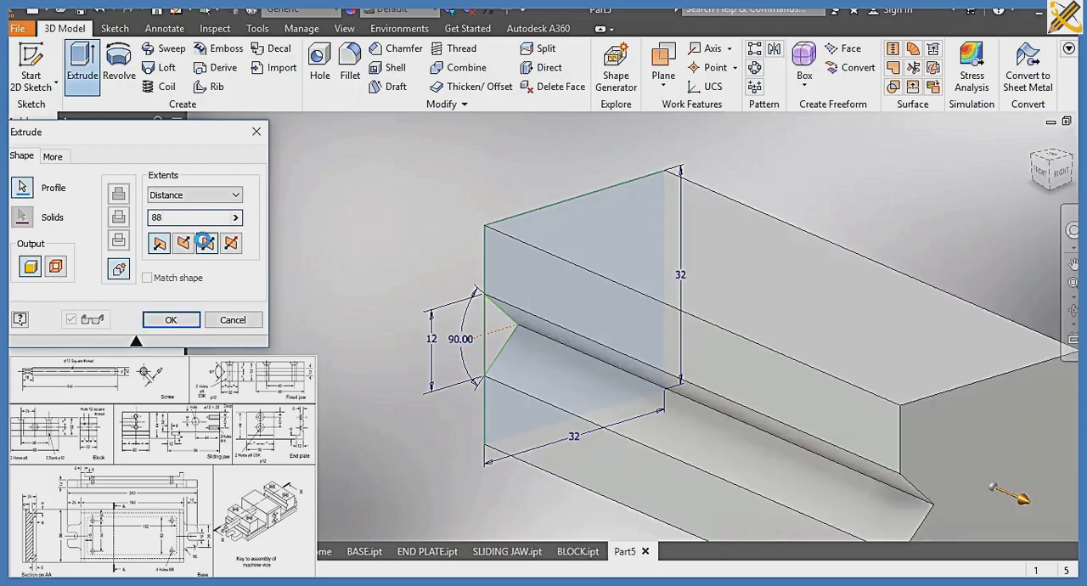
{"action": "left_click", "coordinate": [175, 319]}
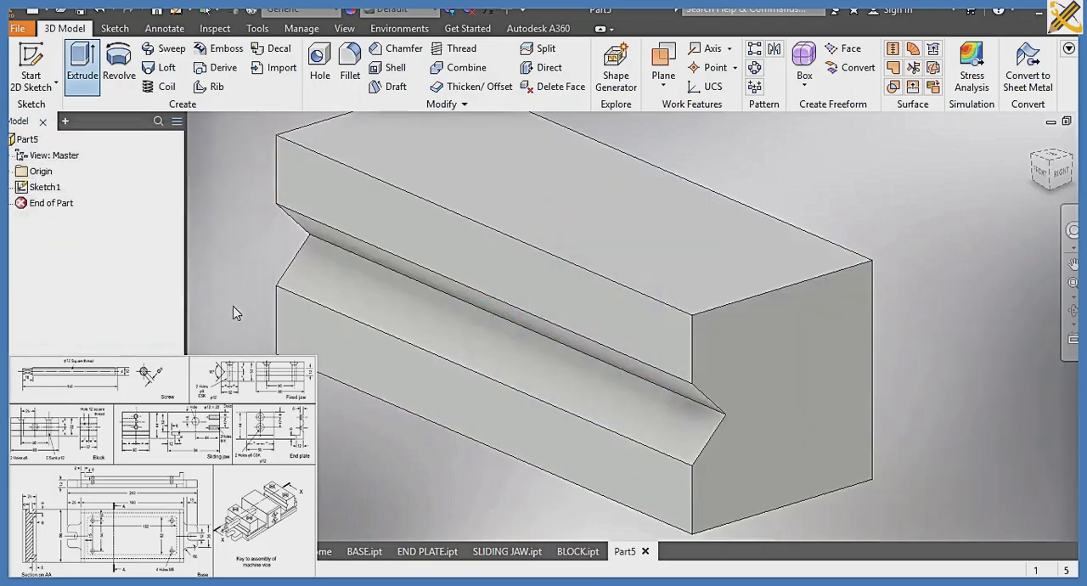
{"action": "scroll", "coordinate": [301, 314], "scroll_direction": "down", "scroll_amount": 5}
{"action": "scroll", "coordinate": [301, 310], "scroll_direction": "up", "scroll_amount": 3}
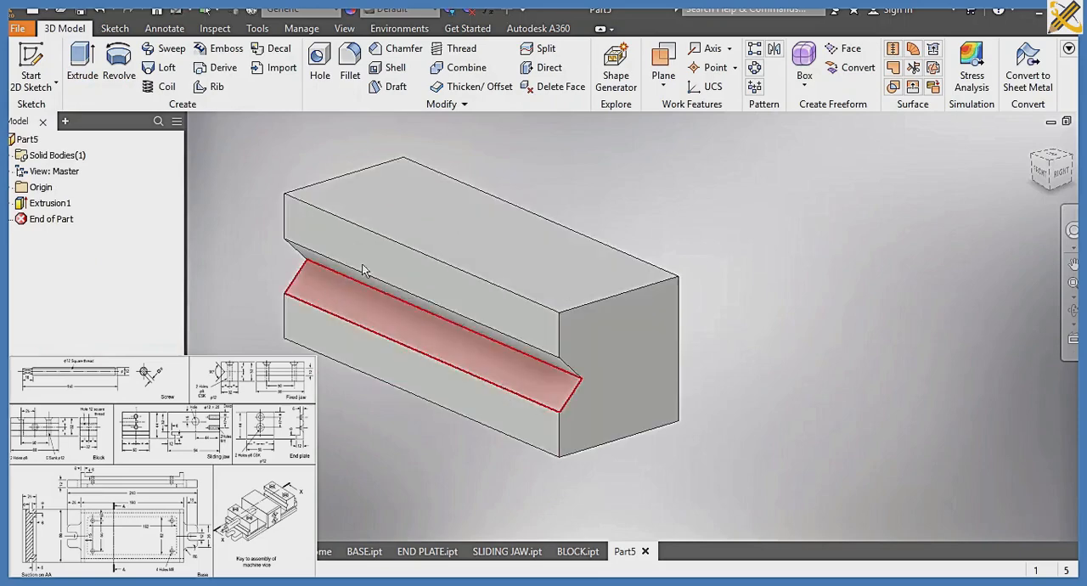
Start a sketch on the body's top face and draw a vertical construction line through the face's centre, extending past both long edges
{"action": "left_click", "coordinate": [399, 218]}
{"action": "left_click", "coordinate": [487, 200]}
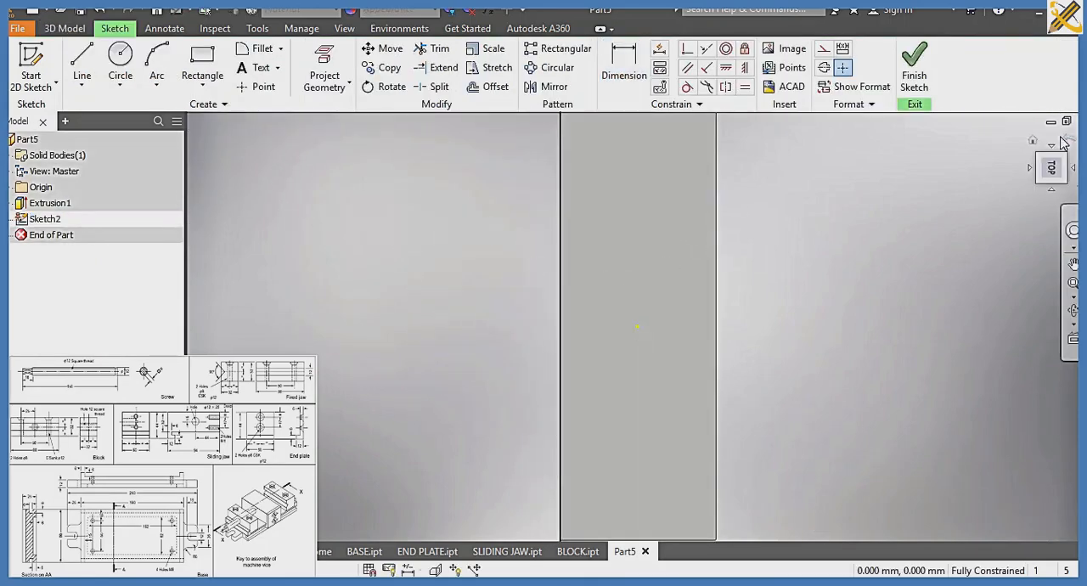
{"action": "left_click", "coordinate": [1068, 142]}
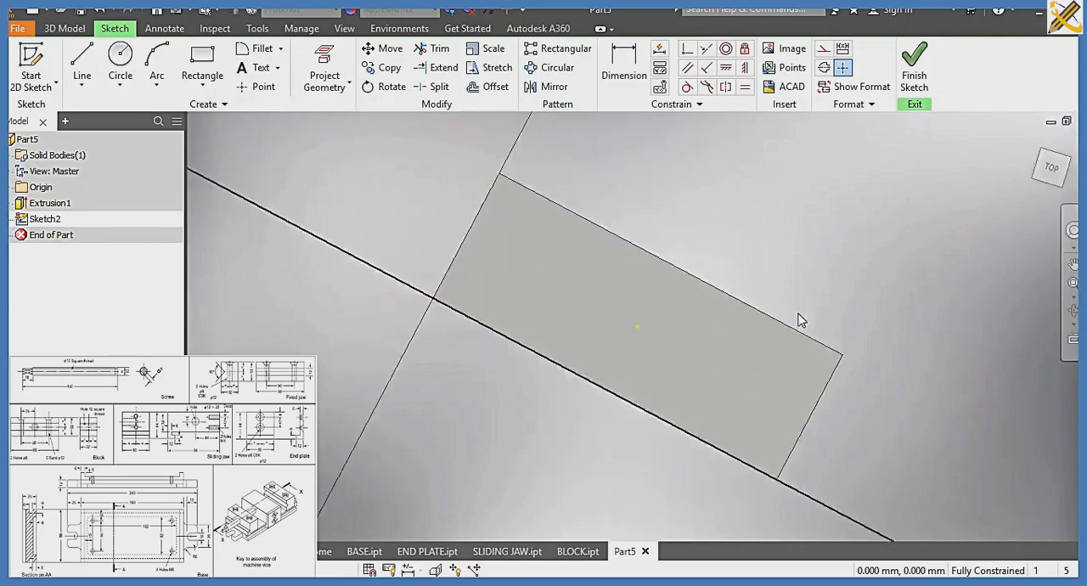
{"action": "left_click", "coordinate": [189, 89]}
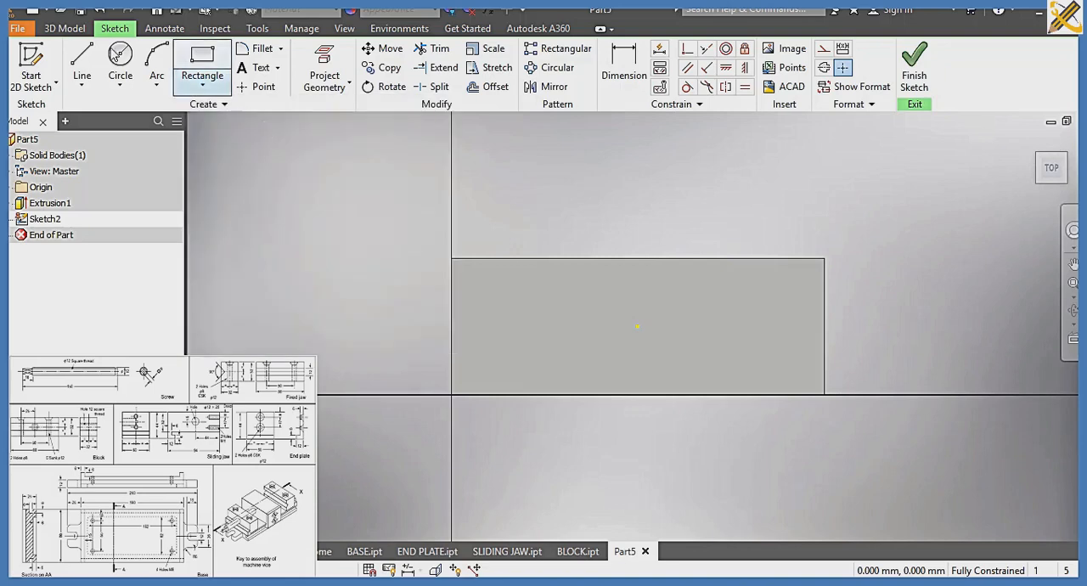
{"action": "left_click", "coordinate": [83, 64]}
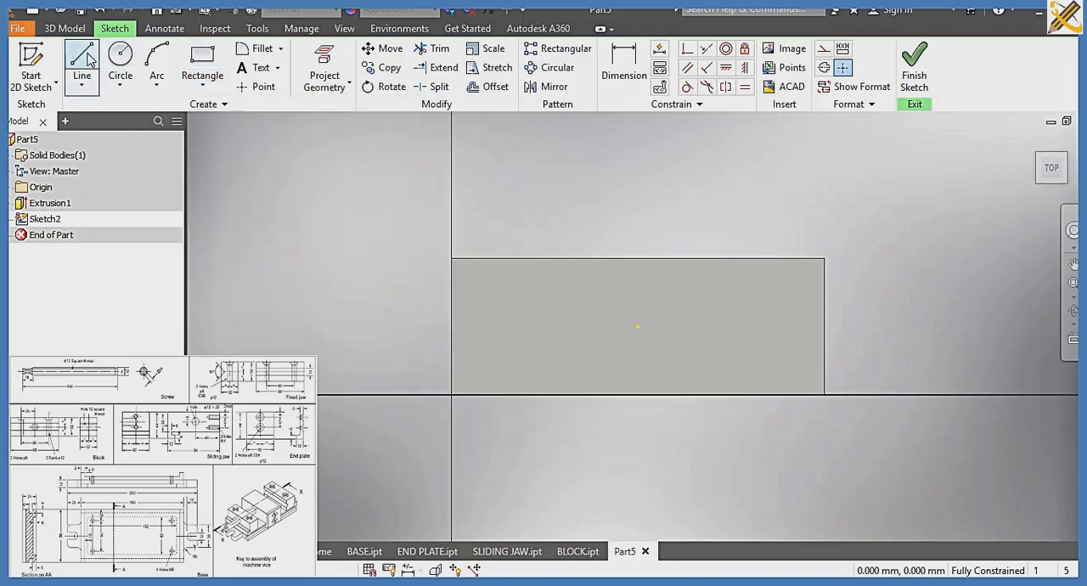
{"action": "left_click", "coordinate": [824, 51]}
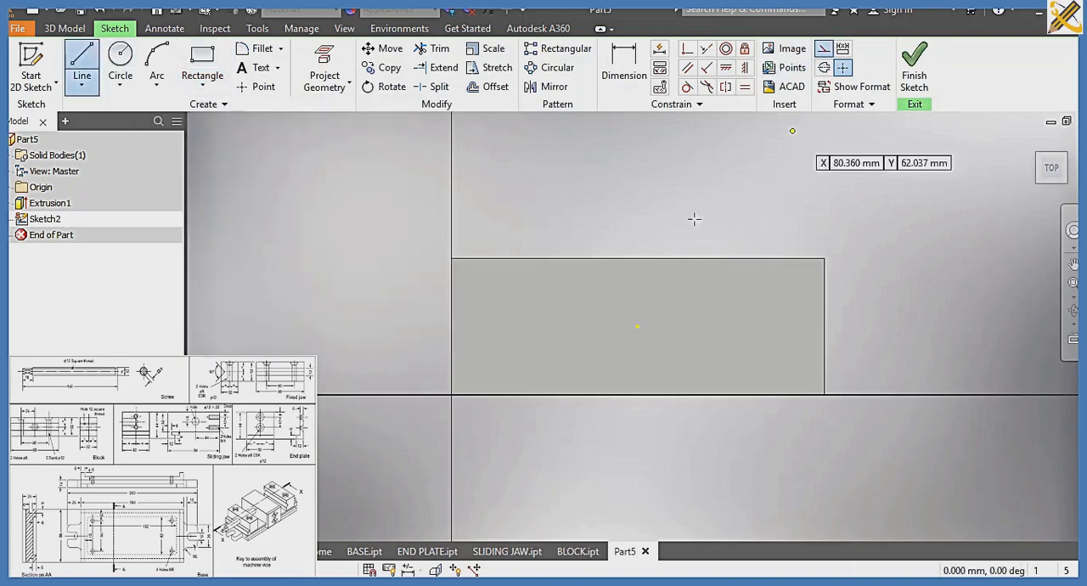
{"action": "left_click", "coordinate": [638, 226]}
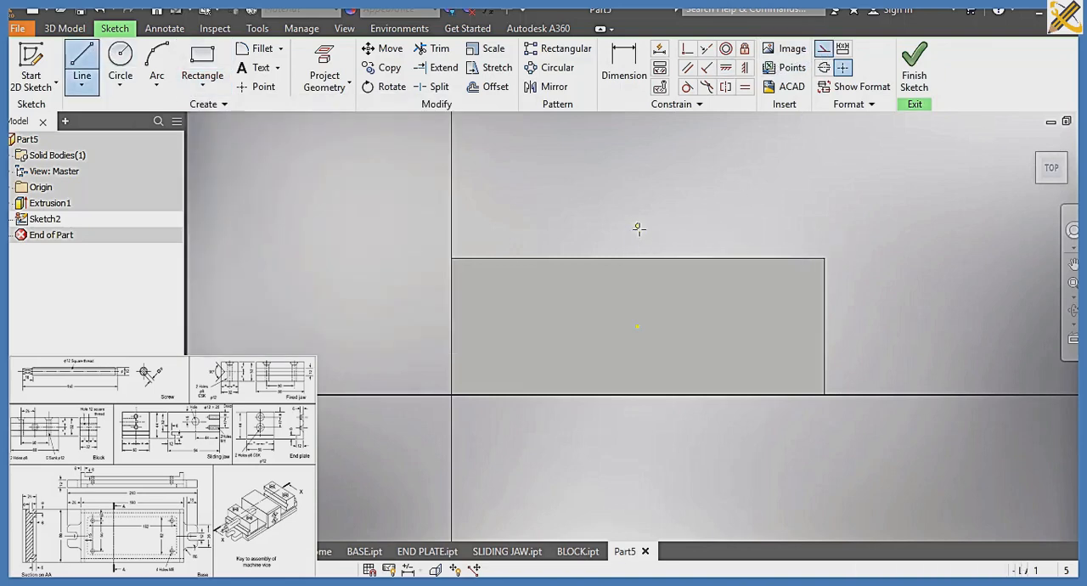
{"action": "left_click", "coordinate": [636, 410]}
{"action": "left_click", "coordinate": [822, 52]}
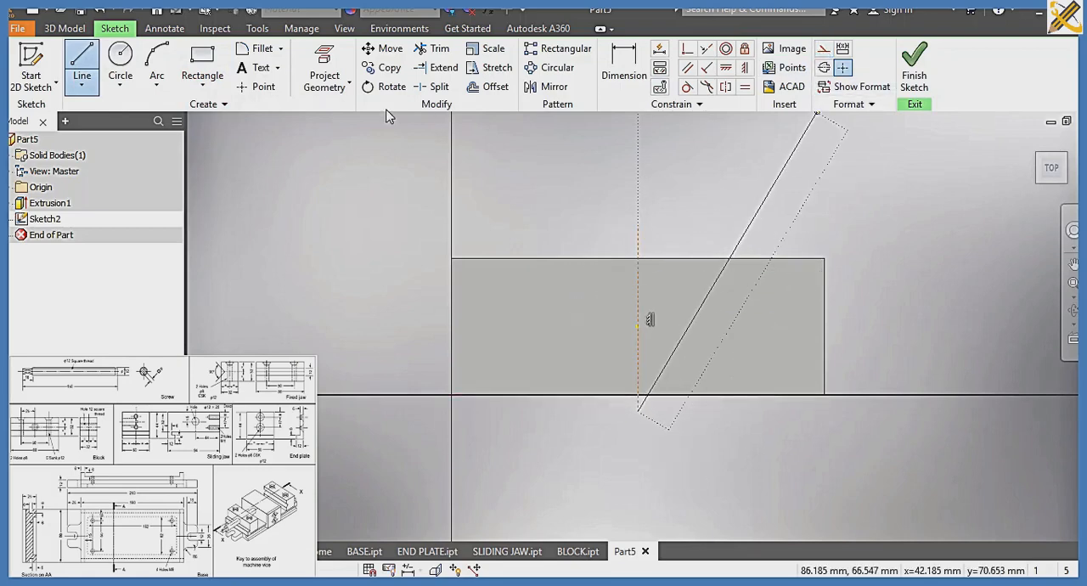
Start the Circle tool in the top-face sketch
{"action": "left_click", "coordinate": [121, 61]}
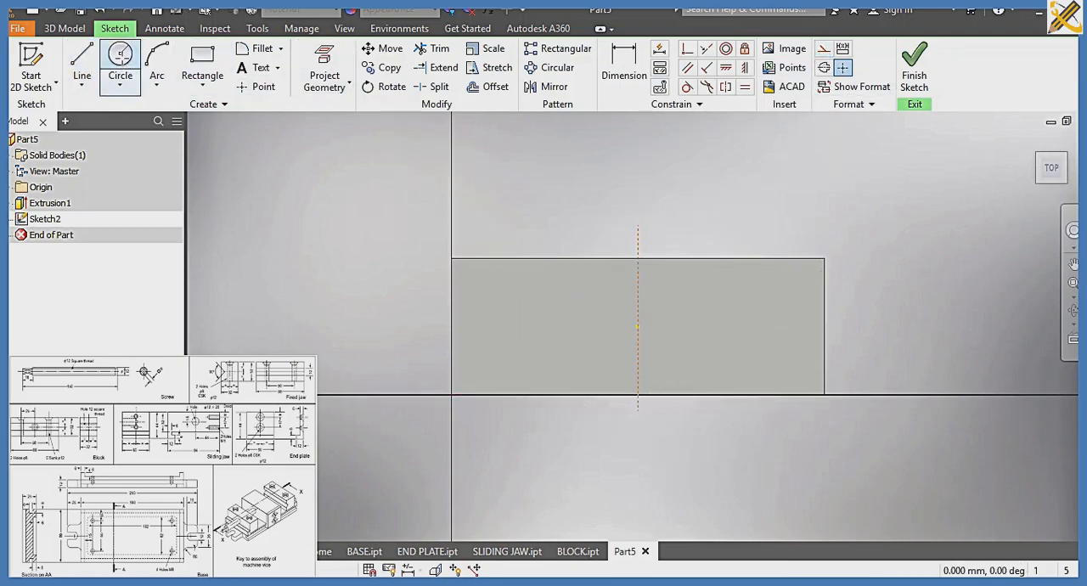
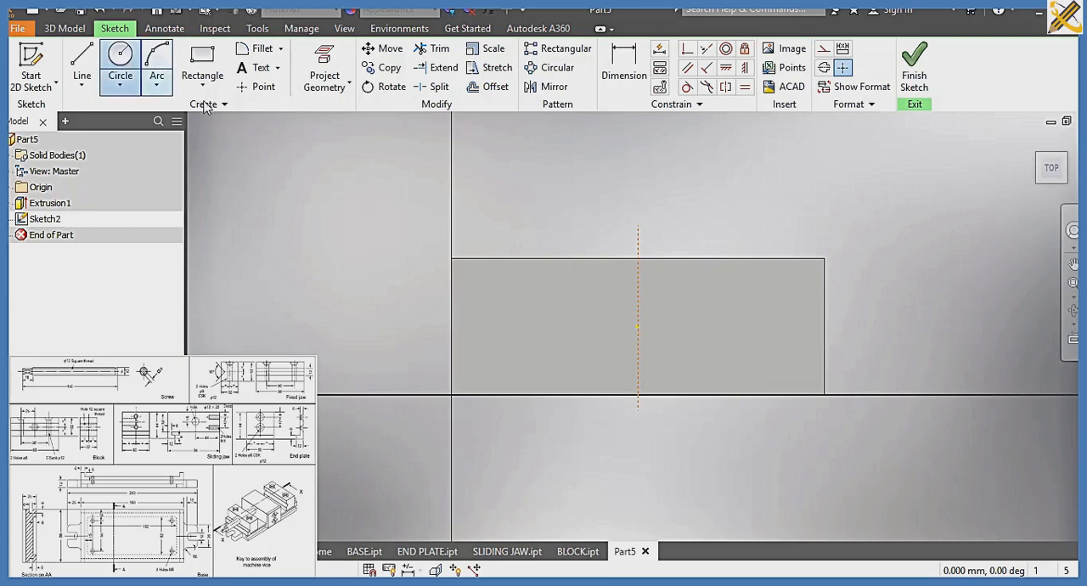
Draw two horizontally aligned 8 mm diameter circles on the top face, one on each side of the construction line
{"action": "left_click", "coordinate": [519, 338]}
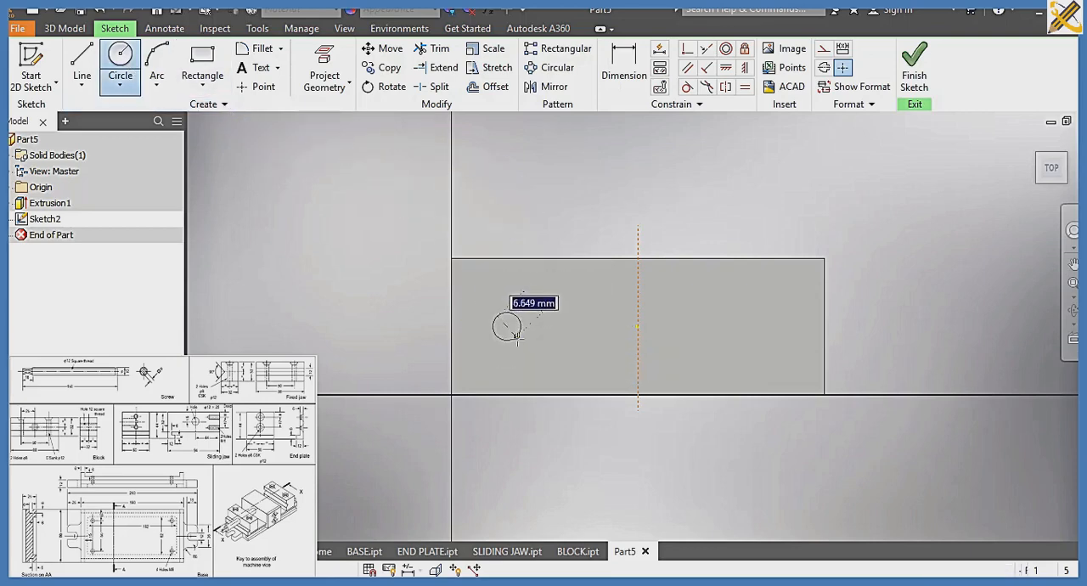
{"action": "type", "text": "8"}
{"action": "key", "text": "Return"}
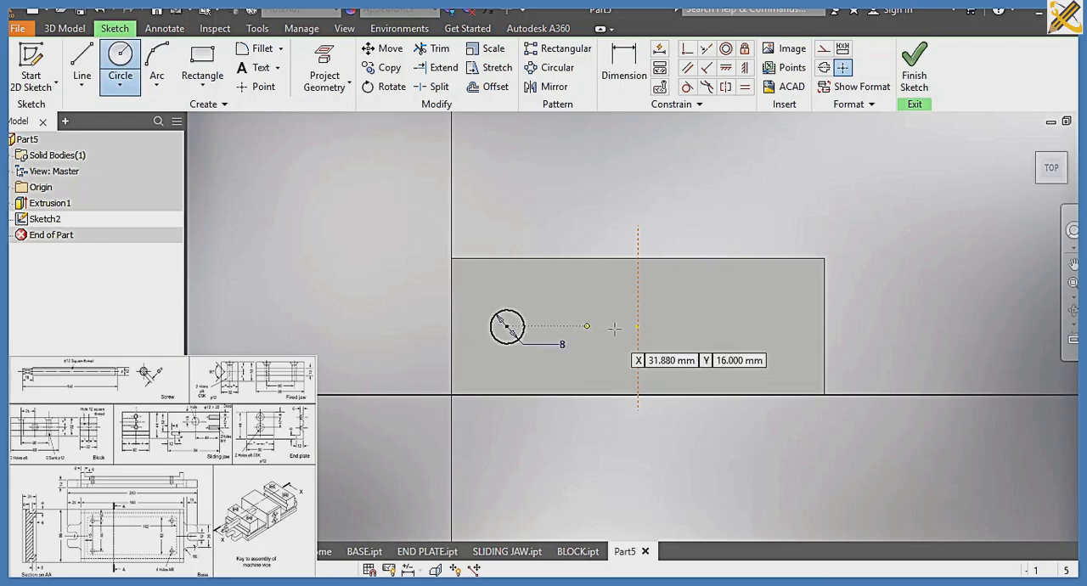
{"action": "left_click", "coordinate": [705, 326]}
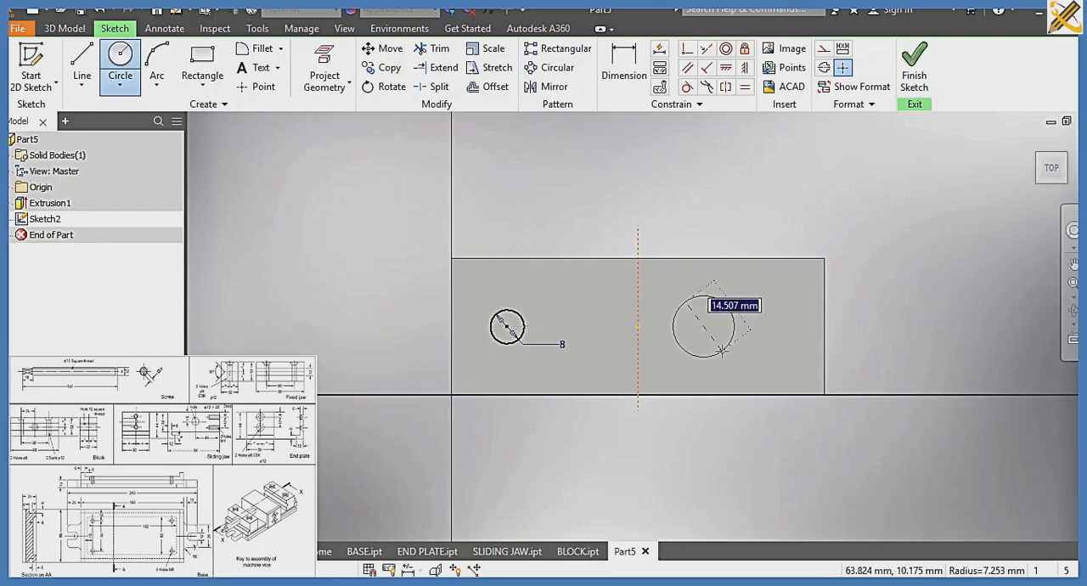
{"action": "type", "text": "8"}
{"action": "key", "text": "Return"}
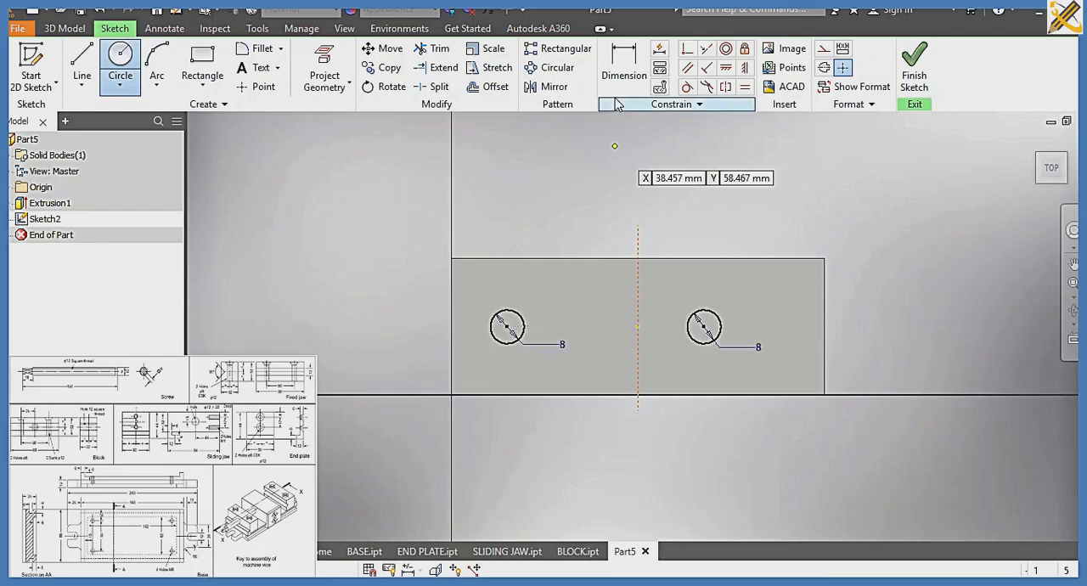
Dimension the horizontal distance between the two circle centres at 50 mm
{"action": "left_click", "coordinate": [626, 81]}
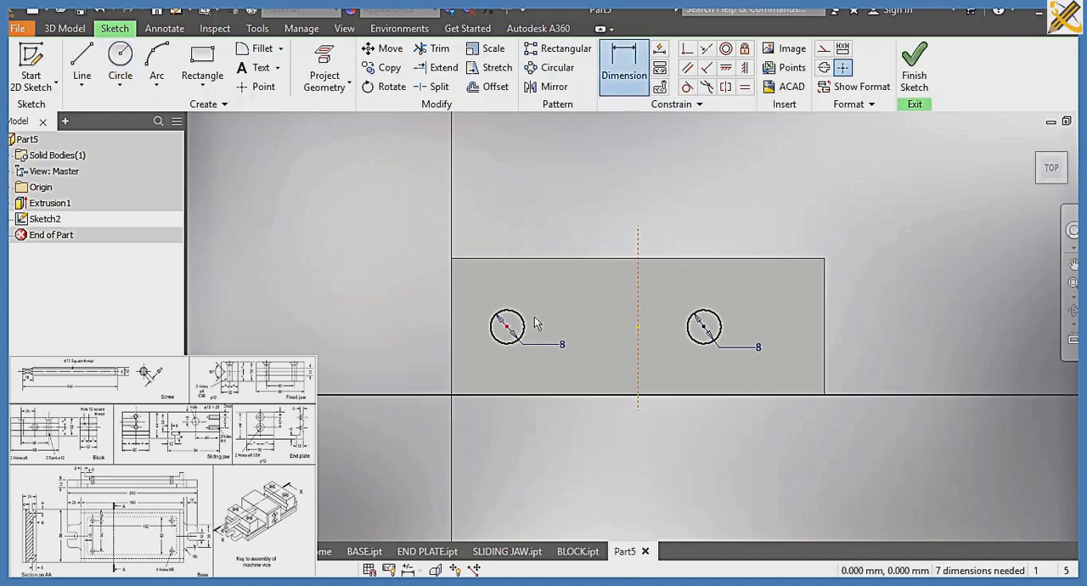
{"action": "left_click", "coordinate": [704, 328]}
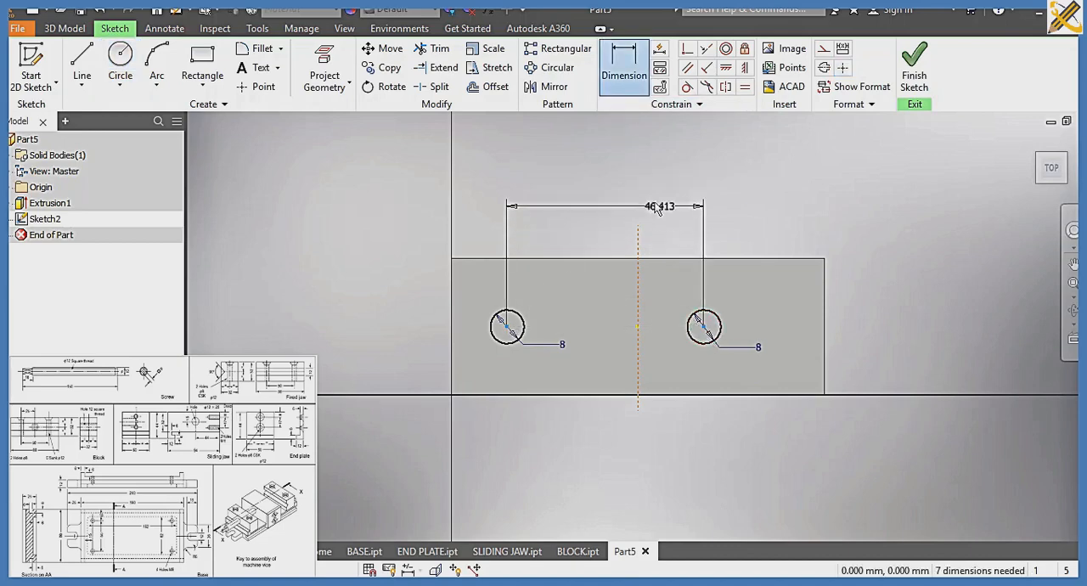
{"action": "left_click", "coordinate": [628, 197]}
{"action": "type", "text": "50"}
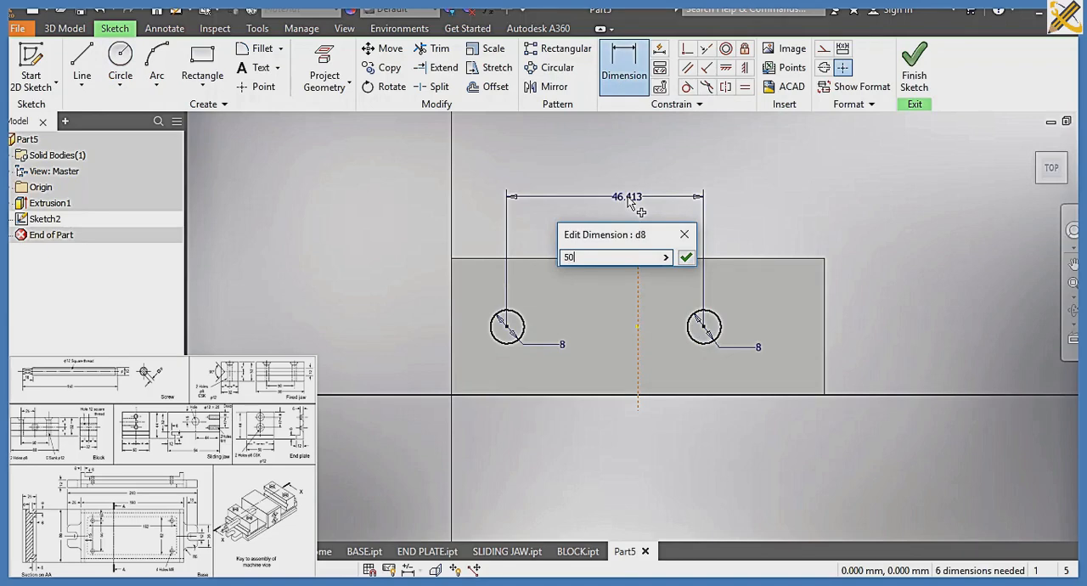
{"action": "key", "text": "Return"}
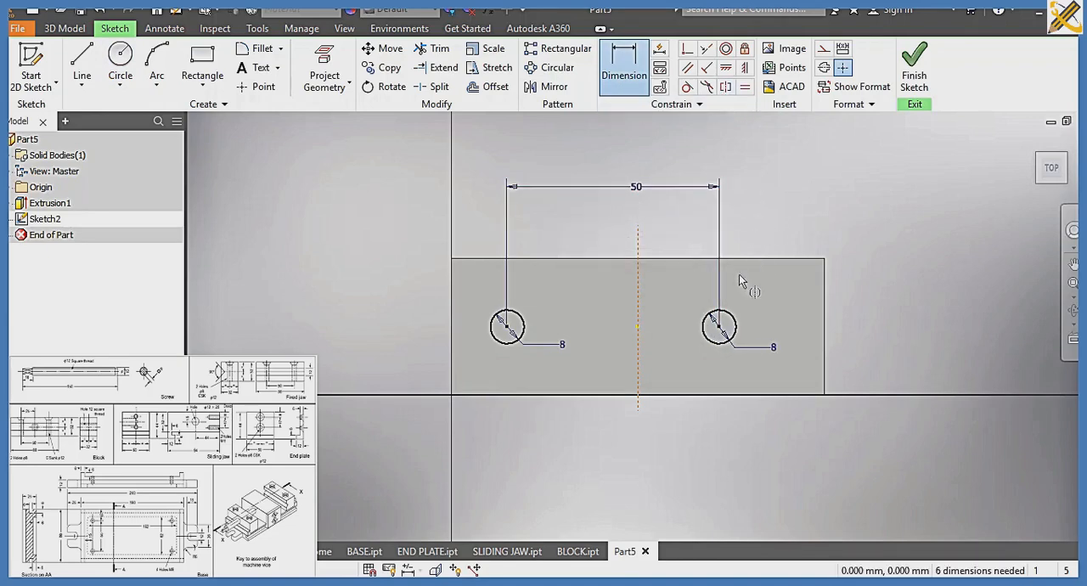
Make the two circle centres symmetric about the vertical construction line and finish the sketch
{"action": "left_click", "coordinate": [720, 327]}
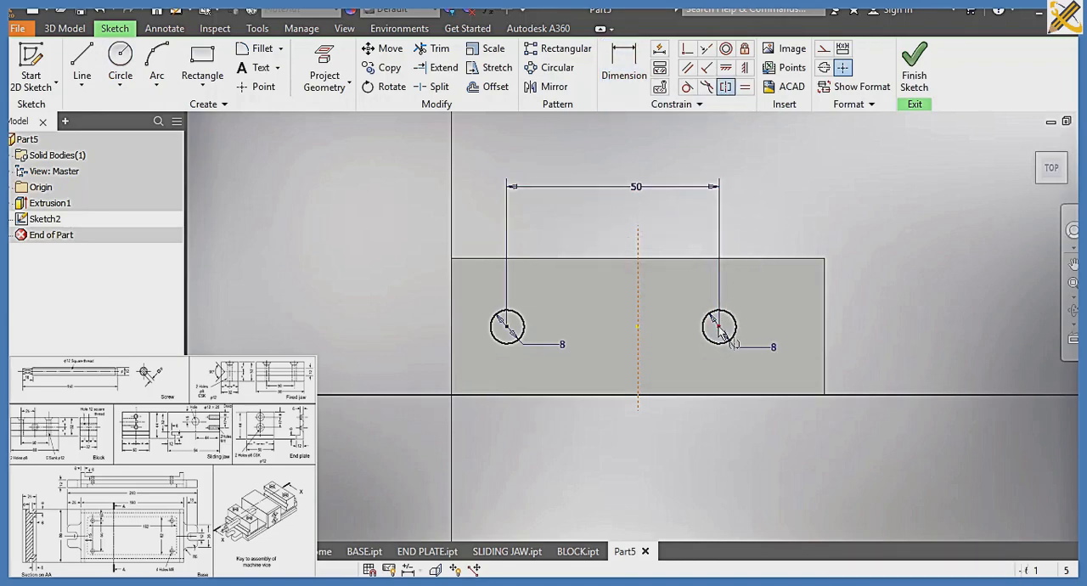
{"action": "left_click", "coordinate": [508, 327]}
{"action": "left_click", "coordinate": [638, 240]}
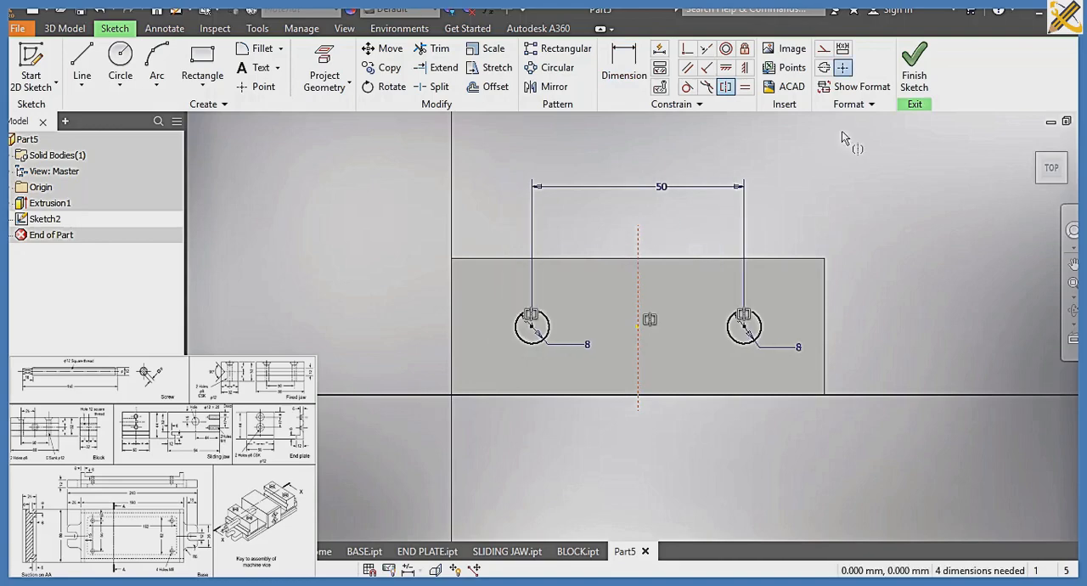
{"action": "left_click", "coordinate": [902, 75]}
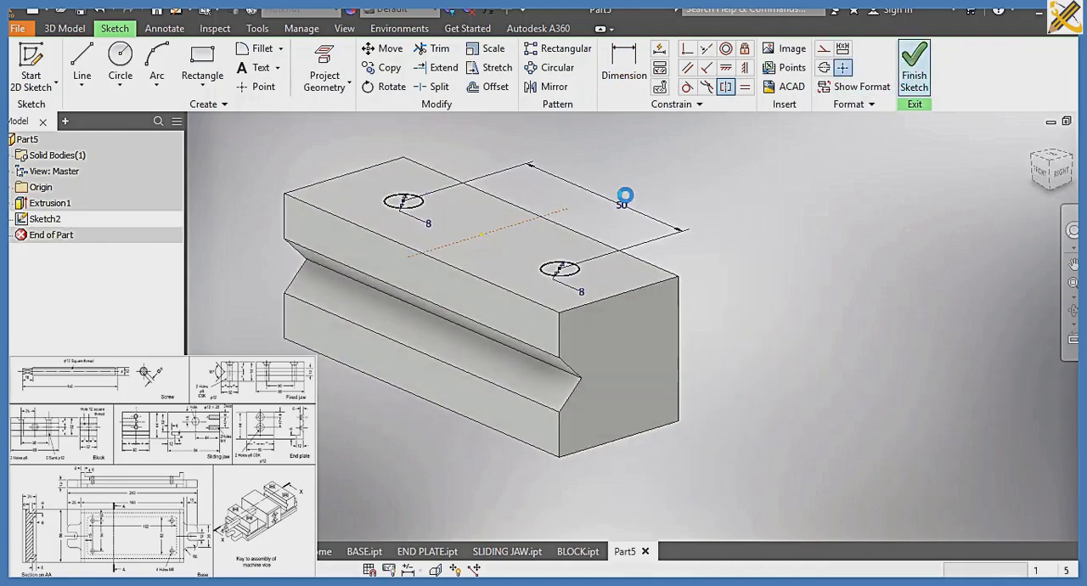
Create countersunk holes at both circle centres with 12 mm countersink diameter, 90 degree angle, 32 mm depth and 8 mm hole diameter
{"action": "middle_click_drag", "start_coordinate": [537, 194], "coordinate": [603, 241]}
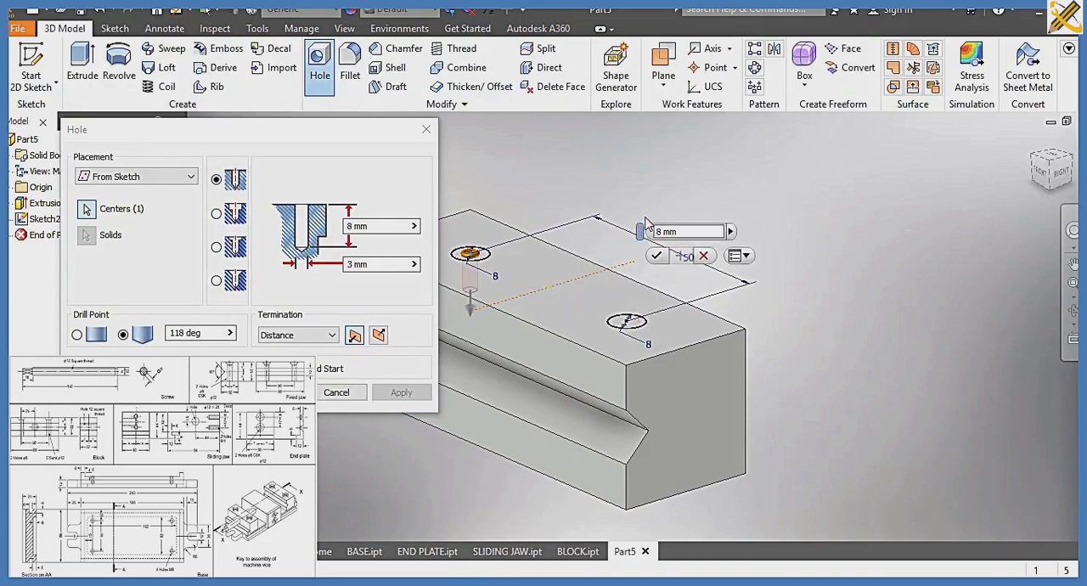
{"action": "left_click", "coordinate": [628, 321]}
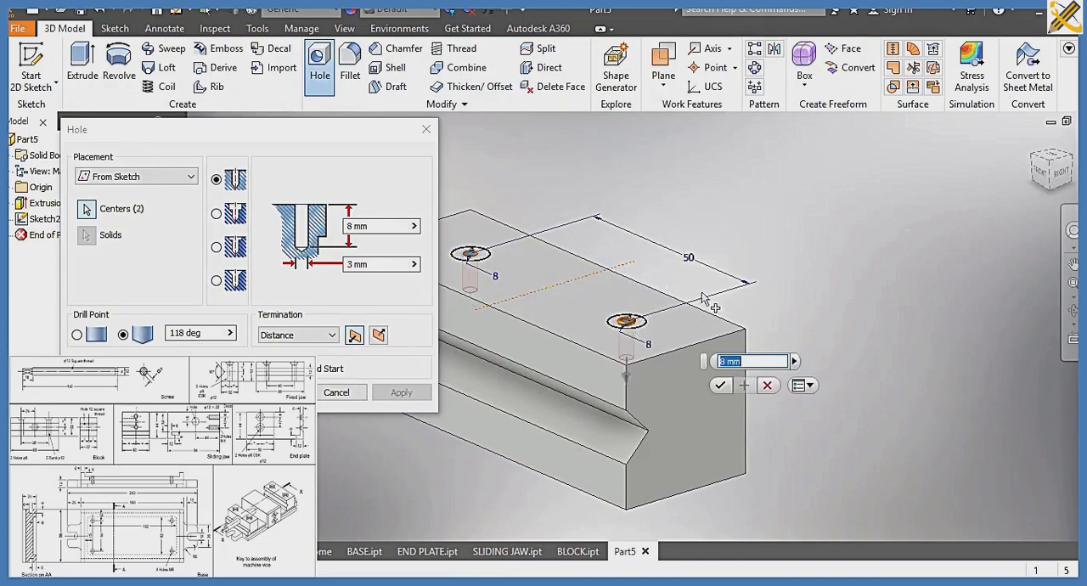
{"action": "left_click", "coordinate": [216, 281]}
{"action": "left_click_drag", "start_coordinate": [372, 173], "coordinate": [340, 178]}
{"action": "type", "text": "12"}
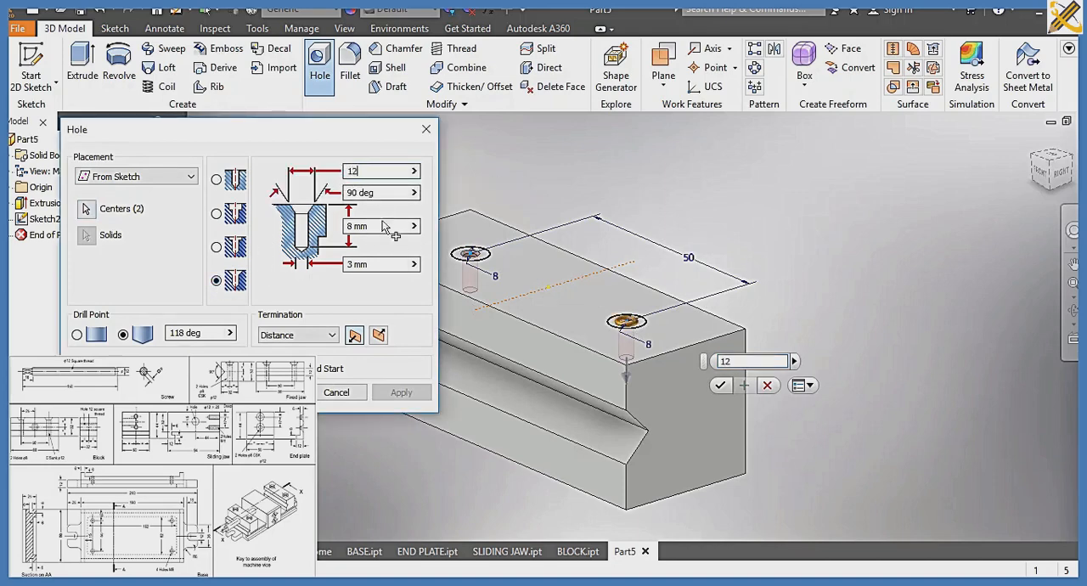
{"action": "left_click_drag", "start_coordinate": [384, 226], "coordinate": [356, 229]}
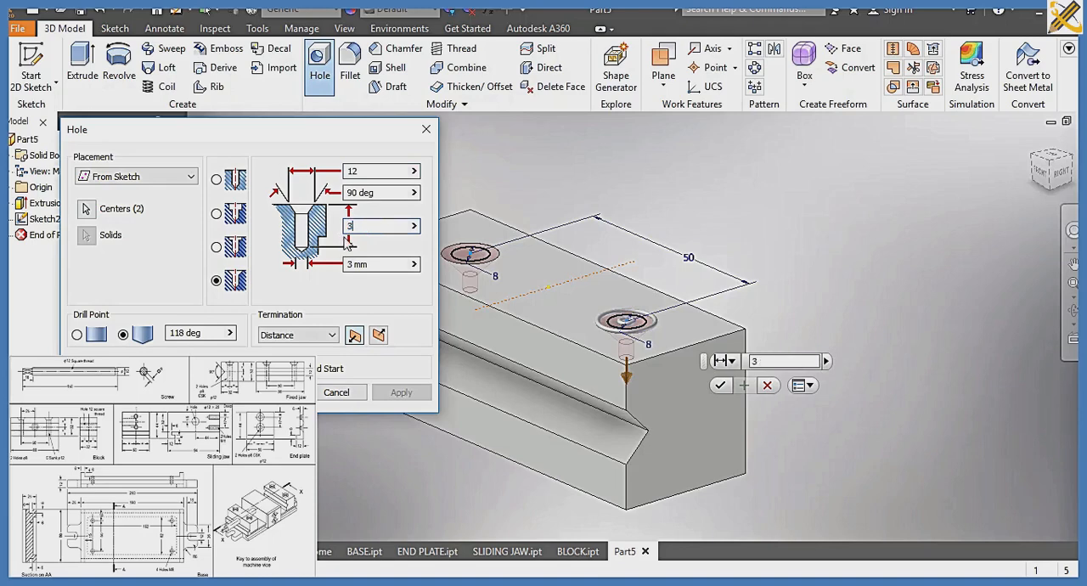
{"action": "left_click_drag", "start_coordinate": [367, 263], "coordinate": [345, 271]}
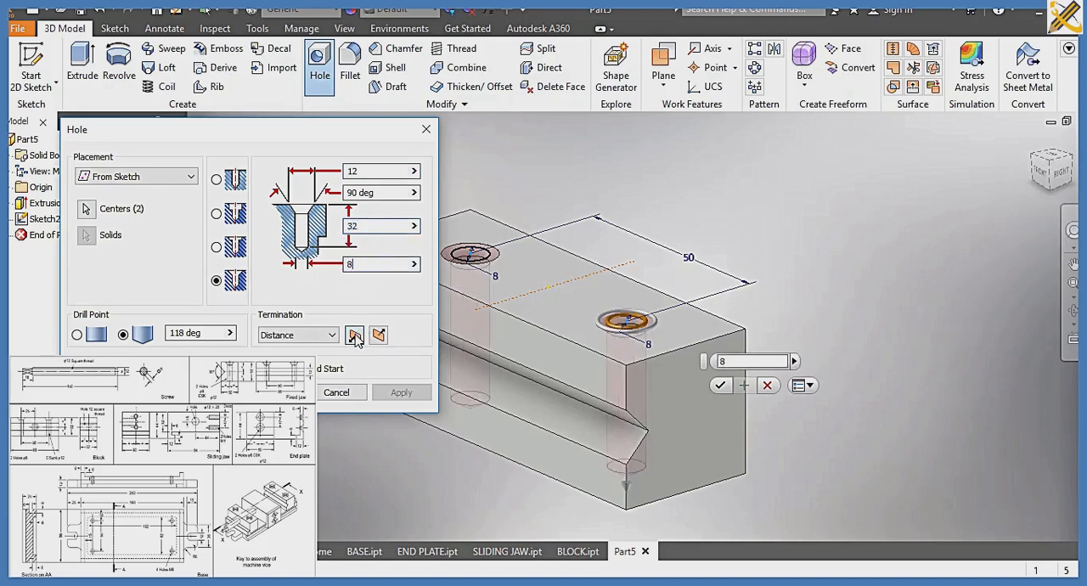
{"action": "key", "text": "Return"}
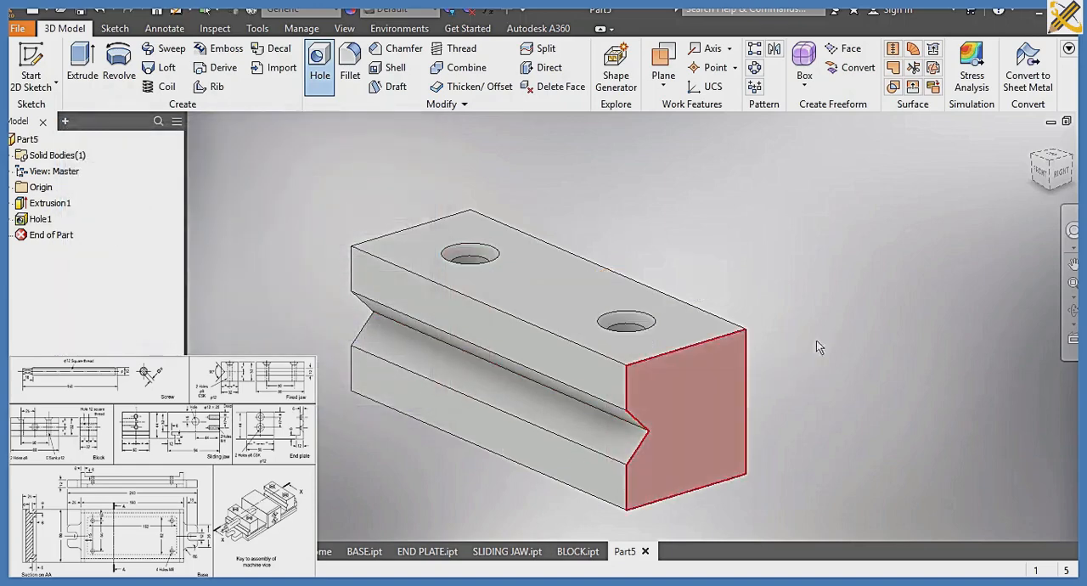
Check the holes from below and above, and assign the material Steel, Alloy to the jaw
{"action": "left_click", "coordinate": [1051, 195]}
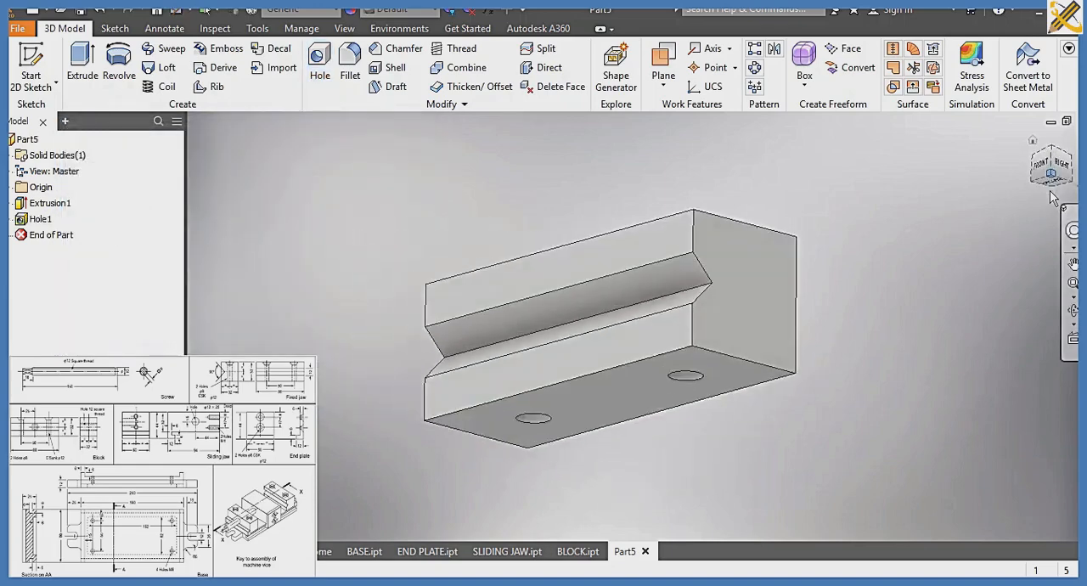
{"action": "left_click", "coordinate": [1058, 158]}
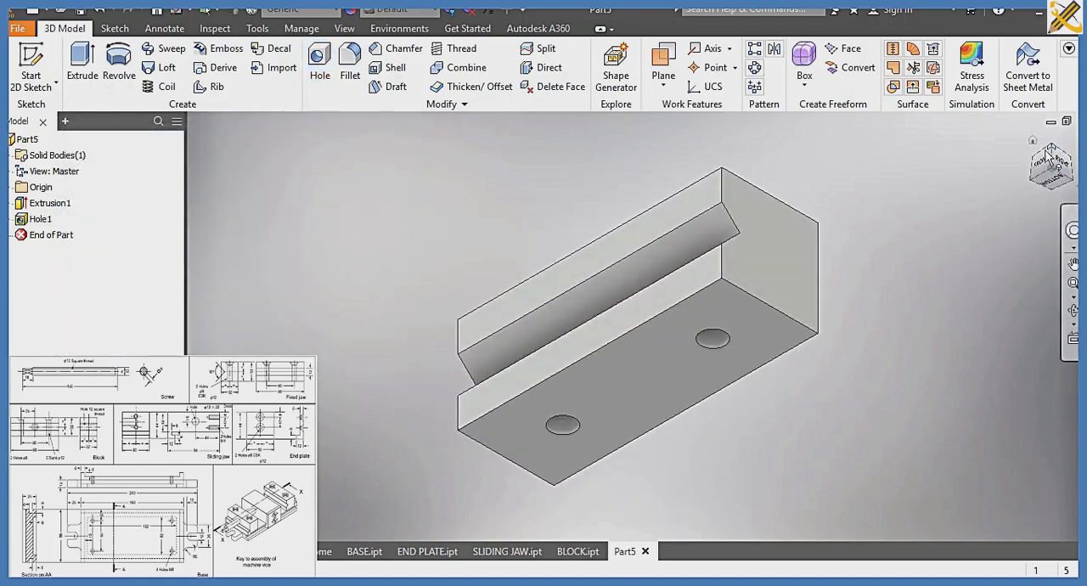
{"action": "left_click", "coordinate": [302, 8]}
{"action": "scroll", "coordinate": [304, 141], "scroll_direction": "down", "scroll_amount": 4}
{"action": "scroll", "coordinate": [304, 153], "scroll_direction": "down", "scroll_amount": 3}
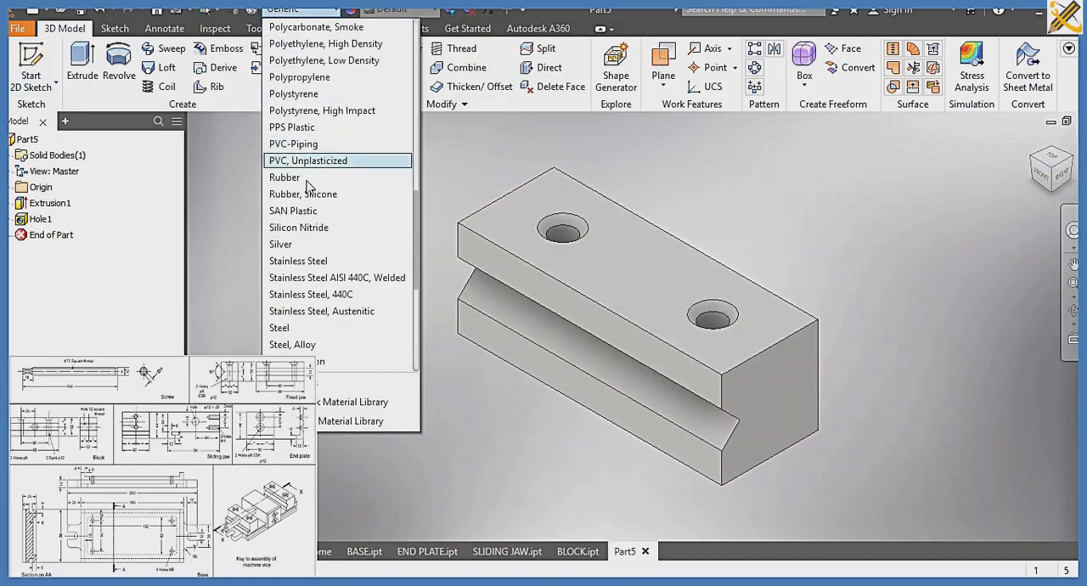
{"action": "left_click", "coordinate": [302, 344]}
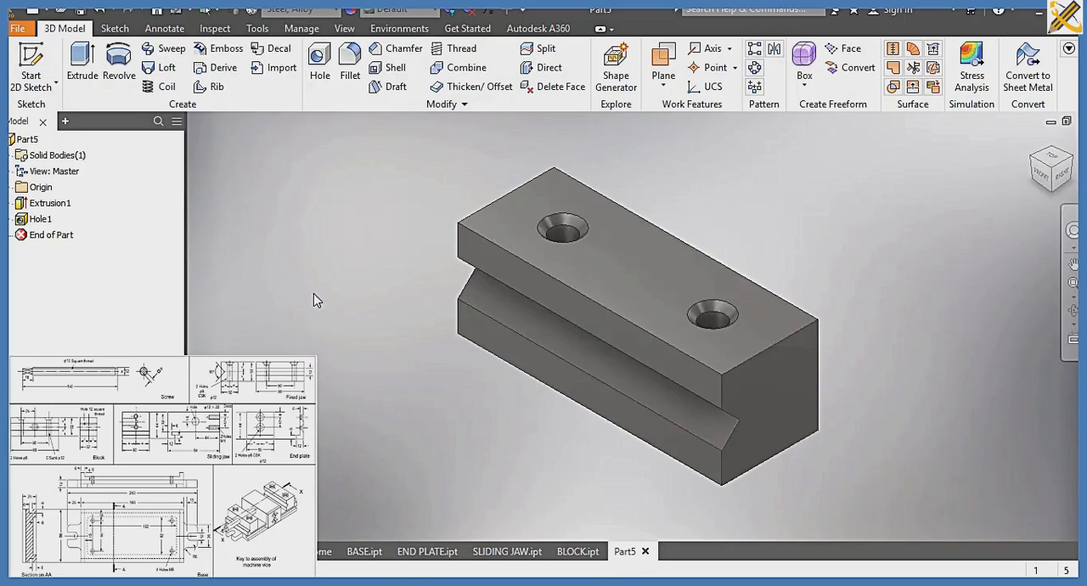
Save the part as FIXED JAW in the SLIDE 7A folder and switch its visual style to shaded without edges
{"action": "key", "text": "ctrl+s"}
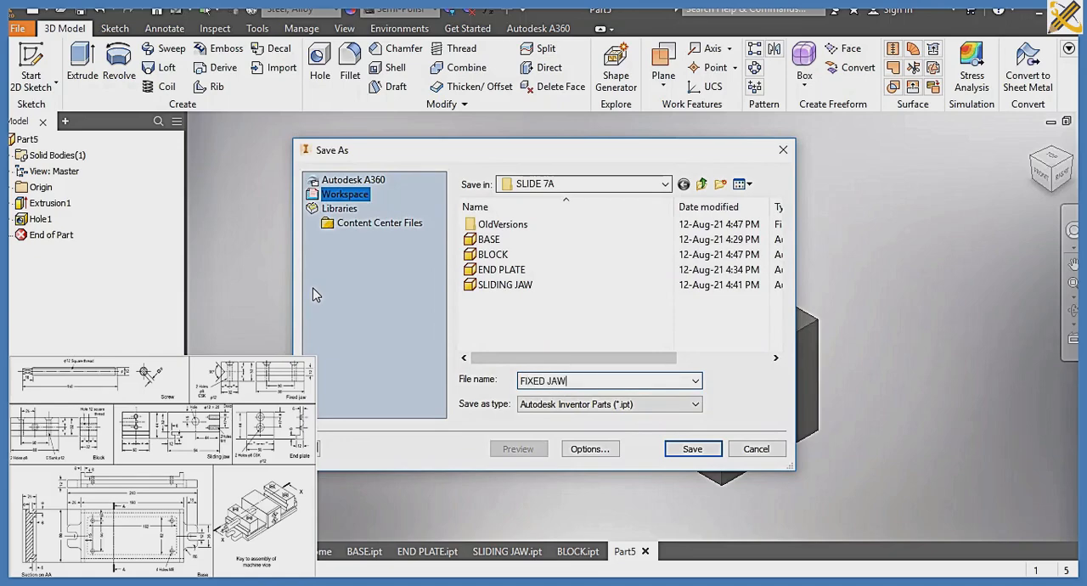
{"action": "key", "text": "Return"}
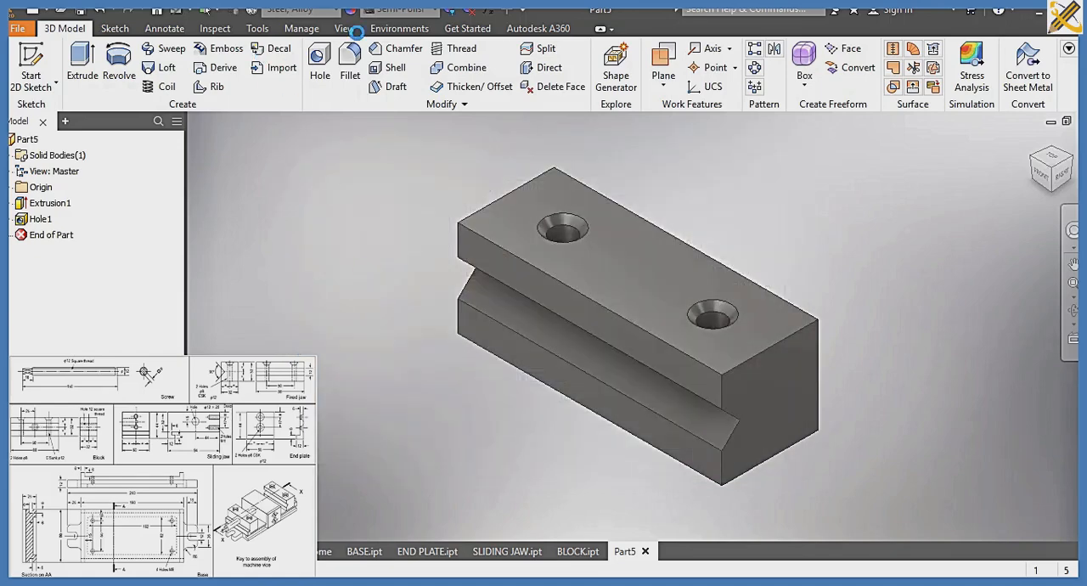
{"action": "left_click", "coordinate": [348, 30]}
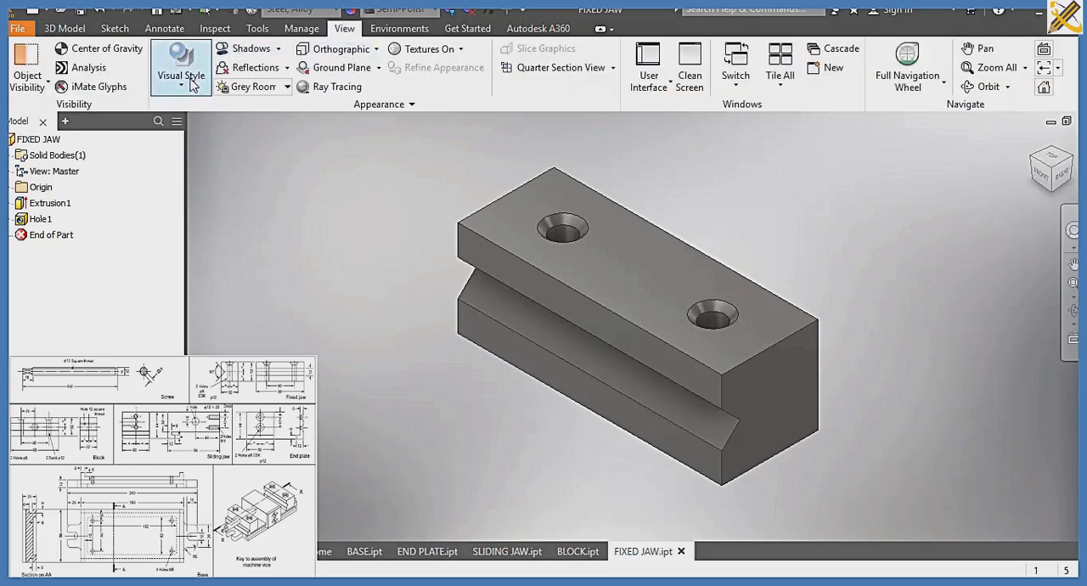
{"action": "left_click", "coordinate": [189, 81]}
{"action": "left_click", "coordinate": [218, 120]}
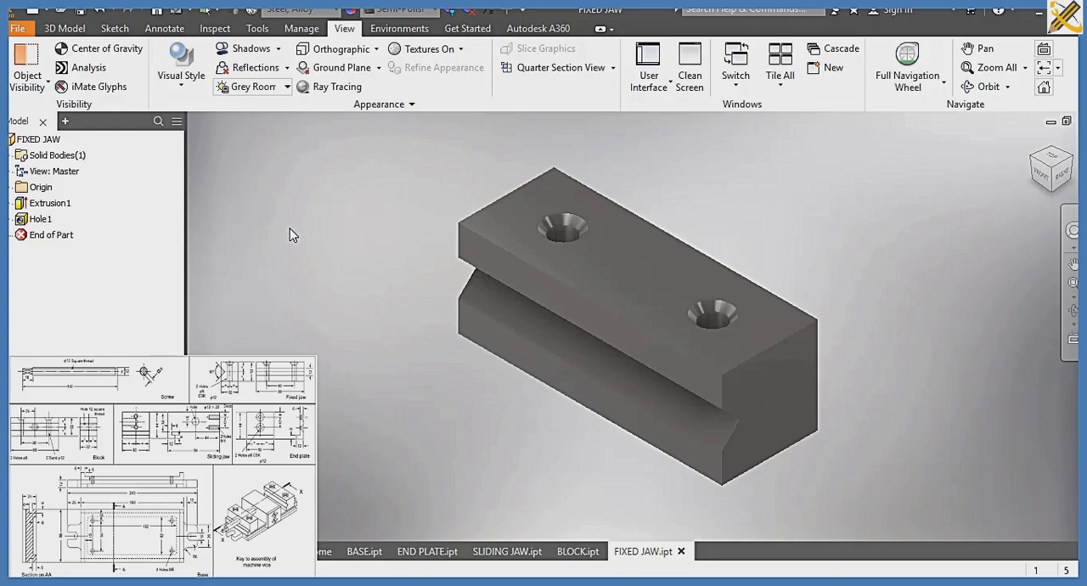
Create a new part from the metric Standard (mm).ipt template and start a sketch on the horizontal origin plane
{"action": "key", "text": "ctrl+n"}
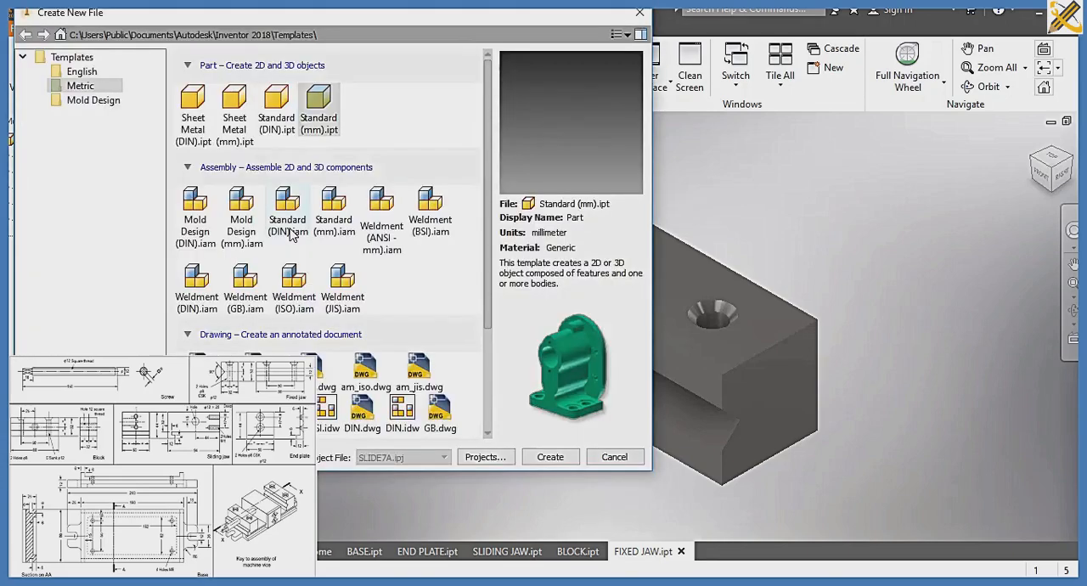
{"action": "left_click", "coordinate": [550, 457]}
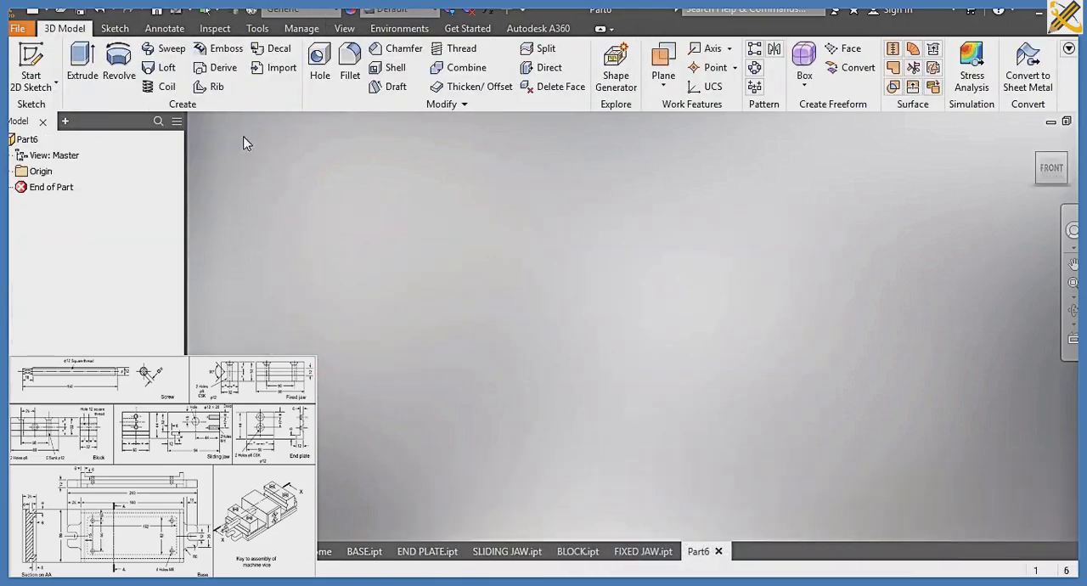
{"action": "left_click", "coordinate": [30, 67]}
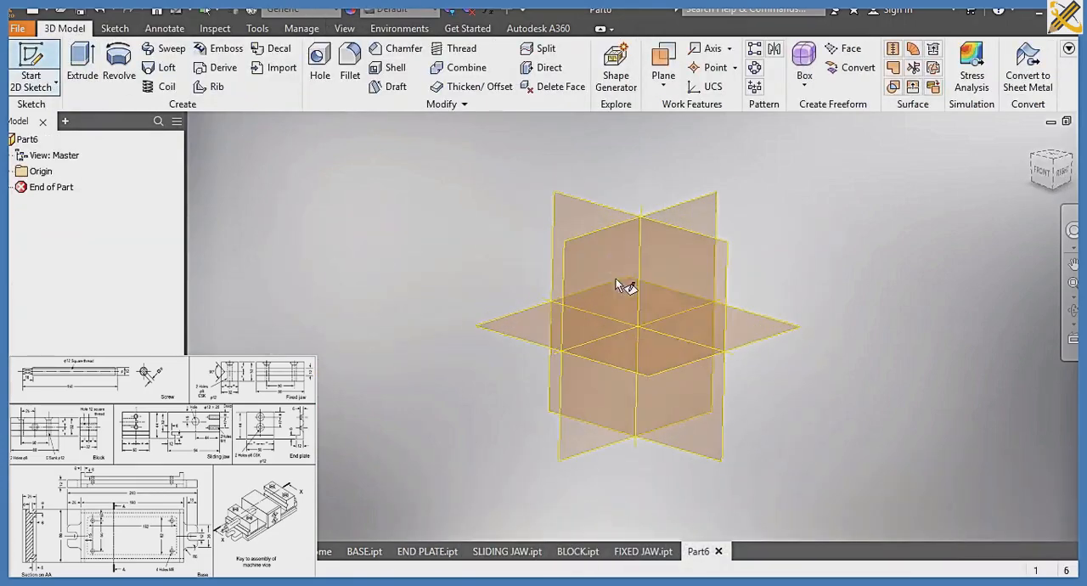
{"action": "left_click", "coordinate": [604, 355]}
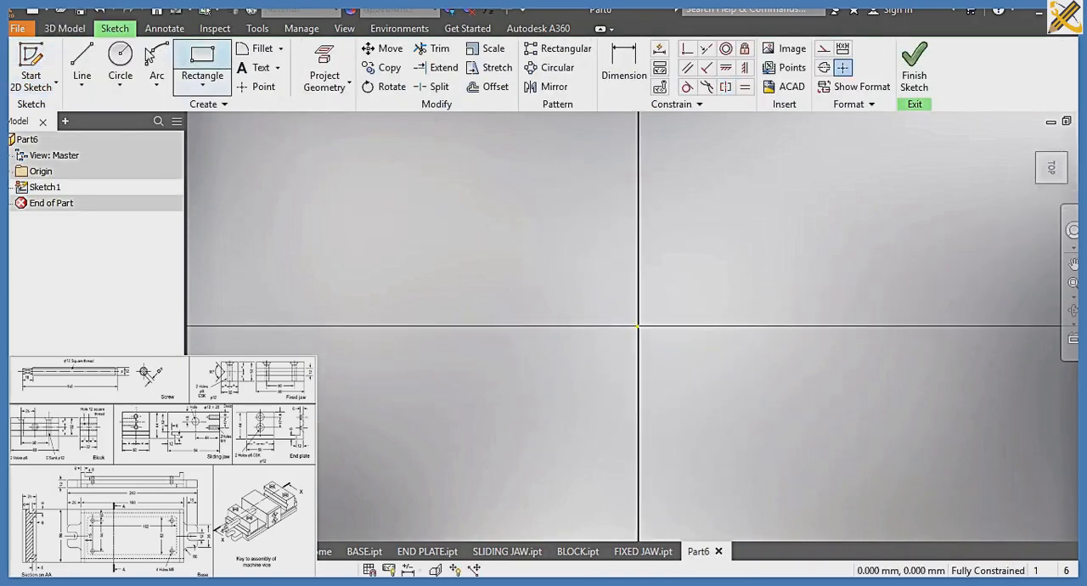
Draw a 12 mm diameter circle centred on the origin and finish the sketch
{"action": "left_click", "coordinate": [120, 59]}
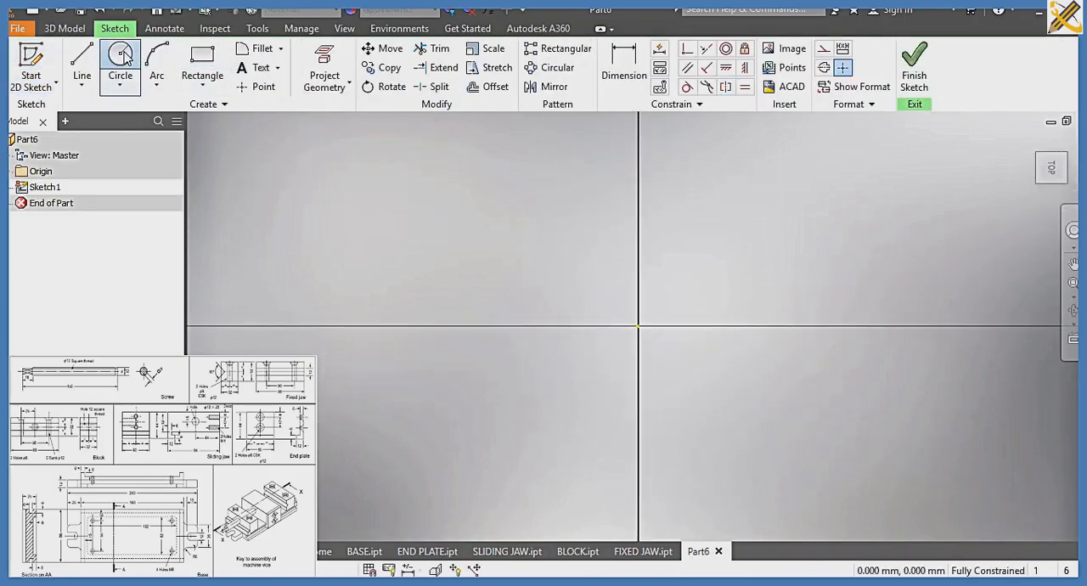
{"action": "left_click", "coordinate": [638, 326]}
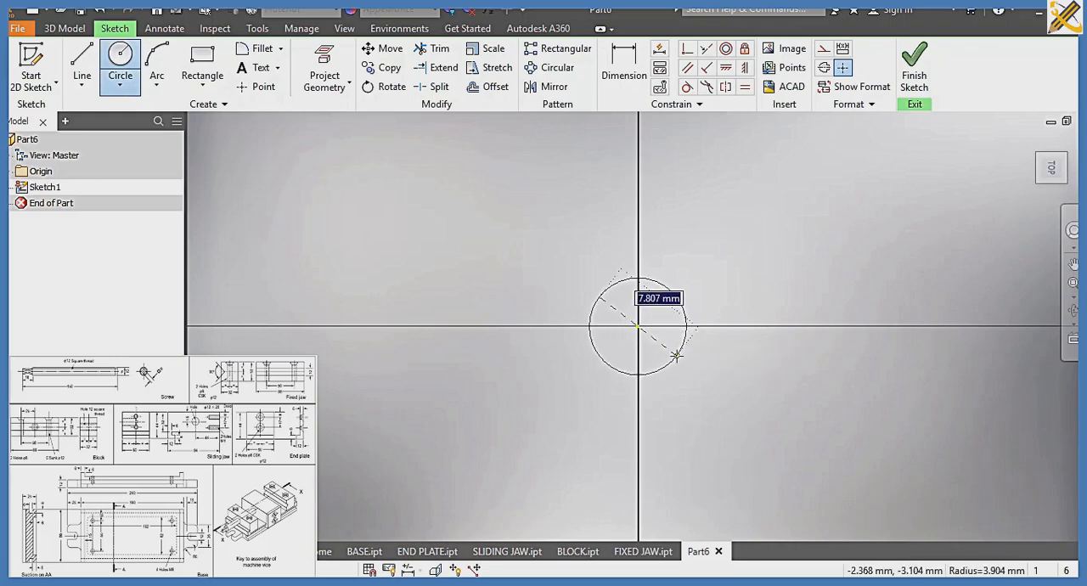
{"action": "type", "text": "12"}
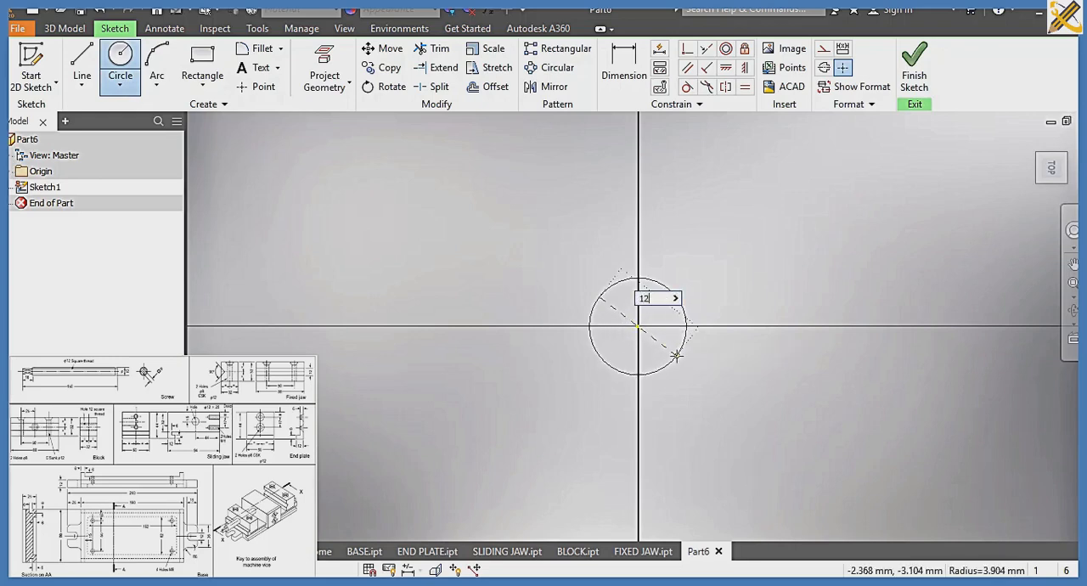
{"action": "key", "text": "Return"}
{"action": "left_click", "coordinate": [915, 68]}
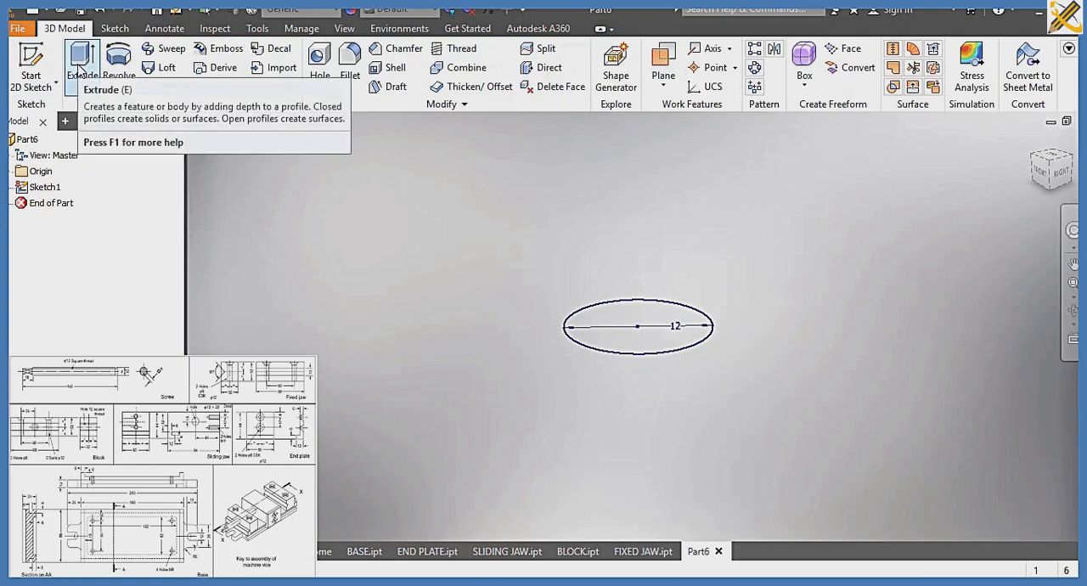
Extrude the 12 mm circle by 150-18 mm, symmetrically about the sketch plane
{"action": "left_click", "coordinate": [78, 68]}
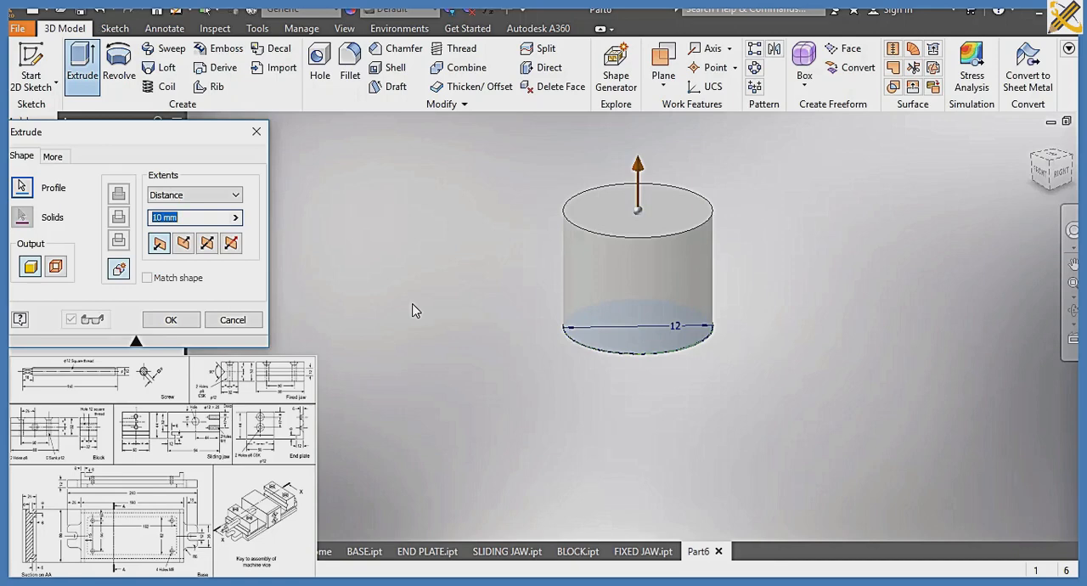
{"action": "type", "text": "150-18"}
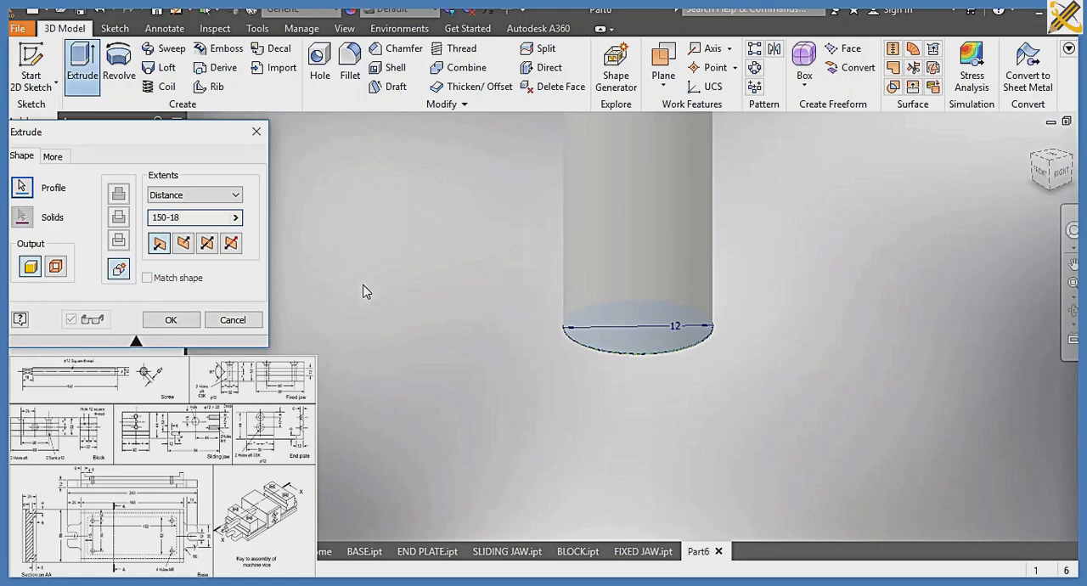
{"action": "left_click", "coordinate": [207, 243]}
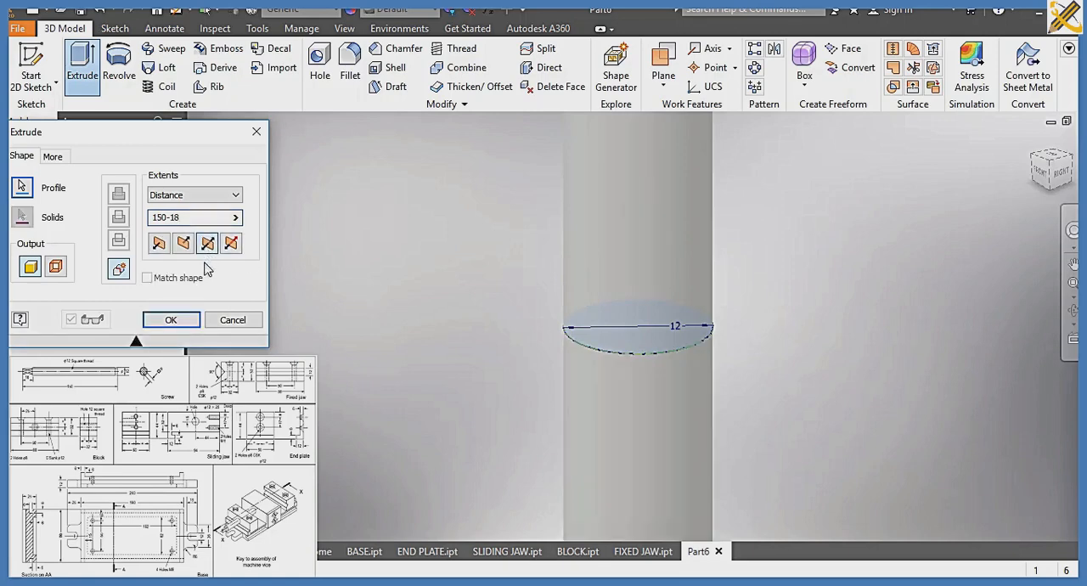
{"action": "left_click", "coordinate": [179, 320]}
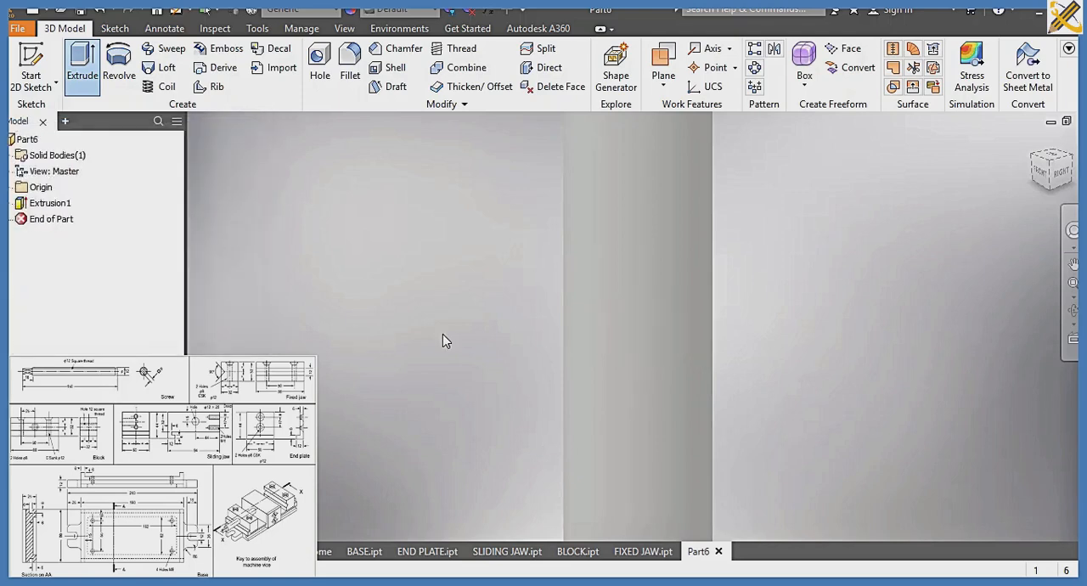
Start a new sketch on the top end face of the cylinder
{"action": "scroll", "coordinate": [443, 334], "scroll_direction": "down", "scroll_amount": 3}
{"action": "middle_click_drag", "start_coordinate": [443, 334], "coordinate": [477, 434]}
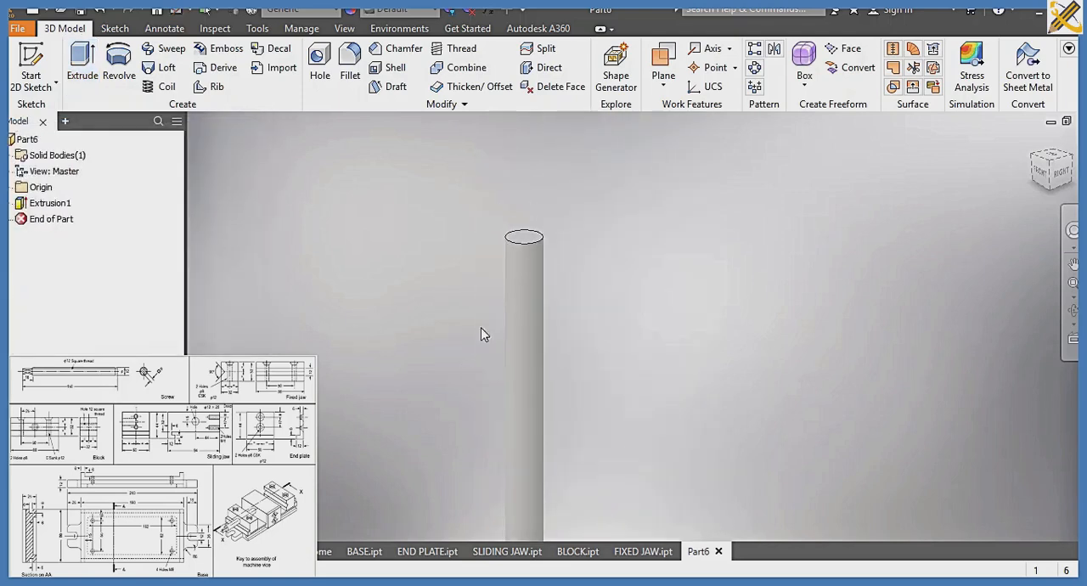
{"action": "left_click", "coordinate": [527, 239]}
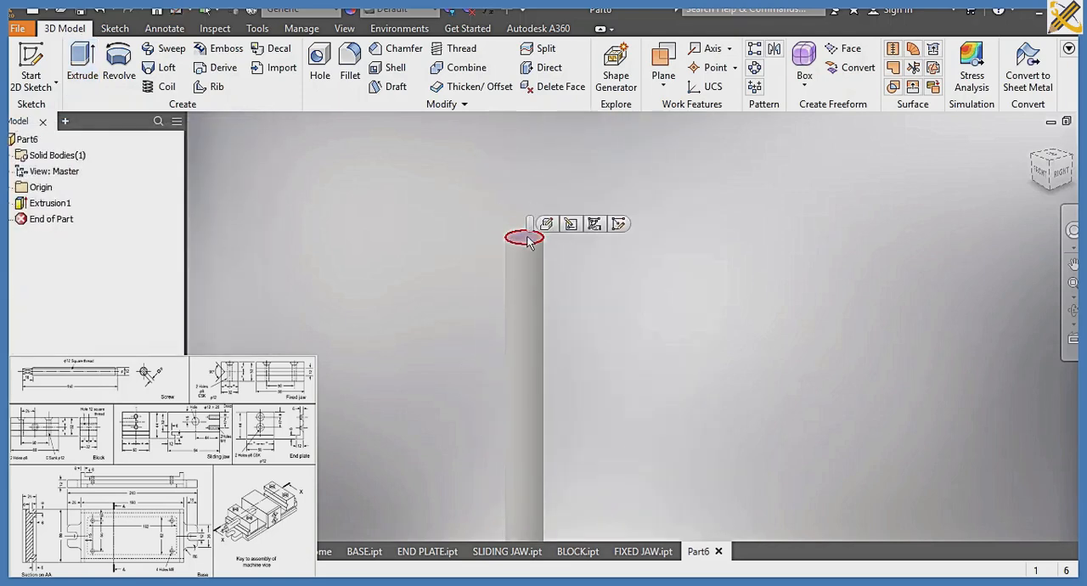
{"action": "left_click", "coordinate": [620, 227]}
{"action": "key", "text": "c"}
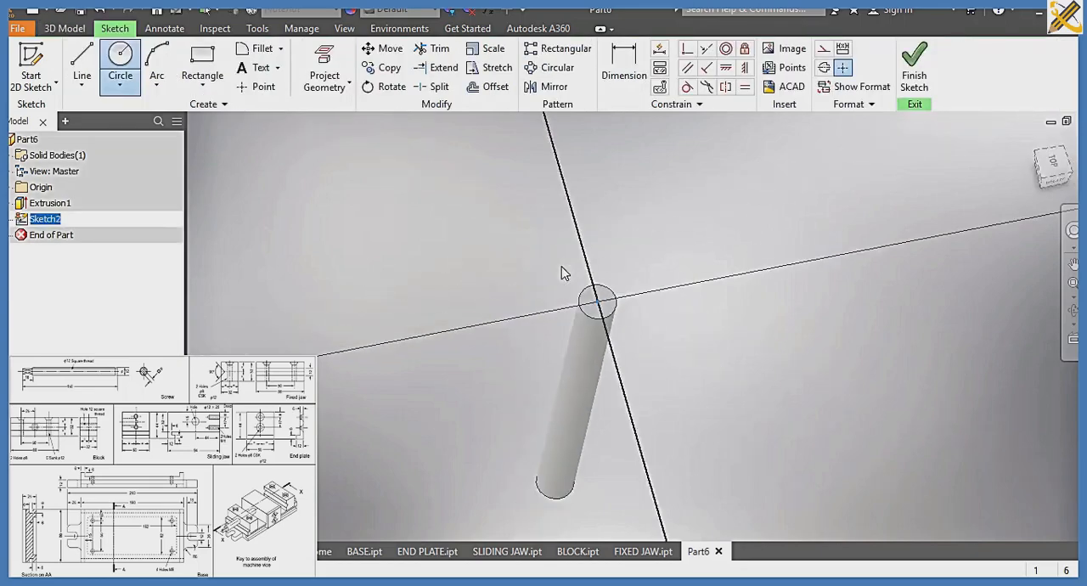
{"action": "key", "text": "Escape"}
{"action": "scroll", "coordinate": [650, 359], "scroll_direction": "up", "scroll_amount": 4}
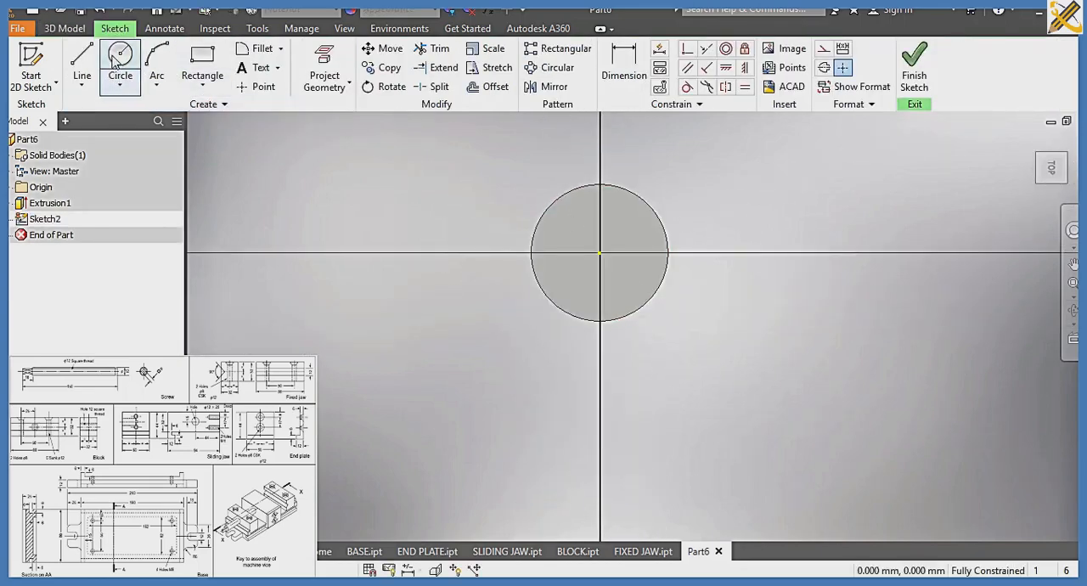
Draw a closed four-line diamond with sides about 2.6 mm long around the centre of the cylinder's end face
{"action": "left_click", "coordinate": [156, 58]}
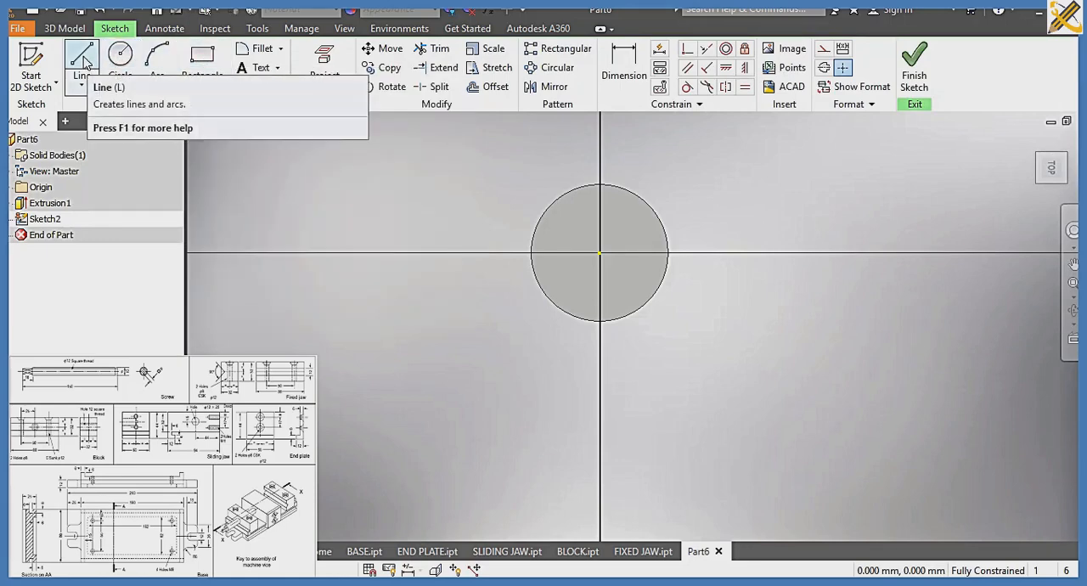
{"action": "left_click", "coordinate": [208, 54]}
{"action": "left_click", "coordinate": [120, 56]}
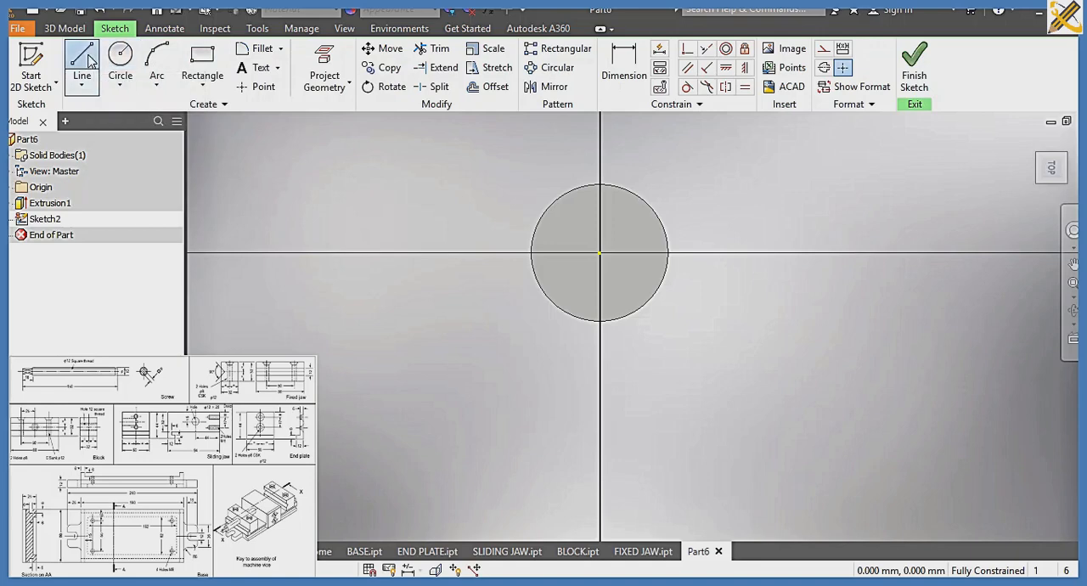
{"action": "key", "text": "l"}
{"action": "left_click", "coordinate": [600, 250]}
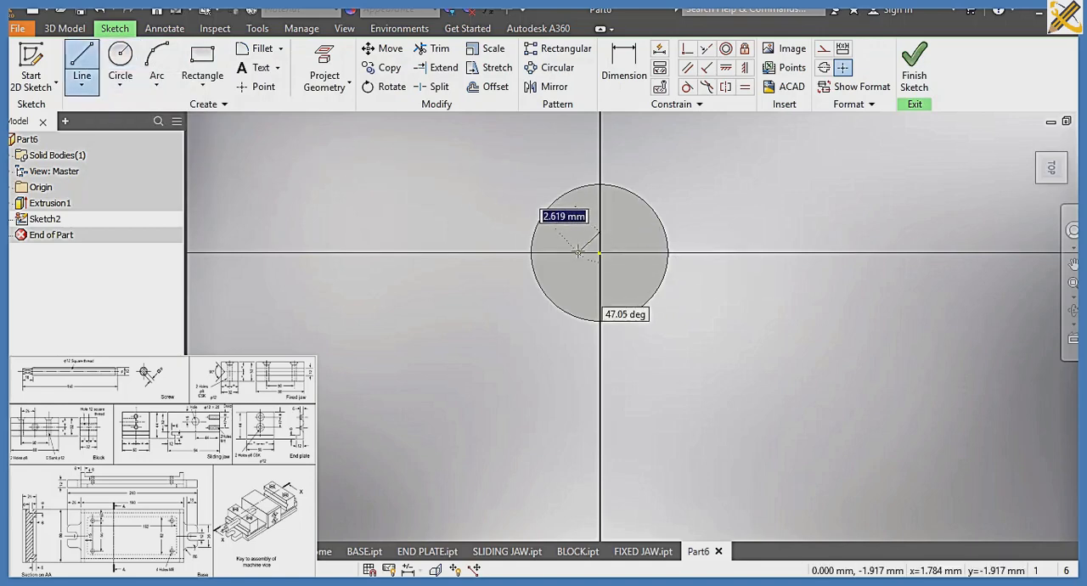
{"action": "left_click", "coordinate": [578, 251]}
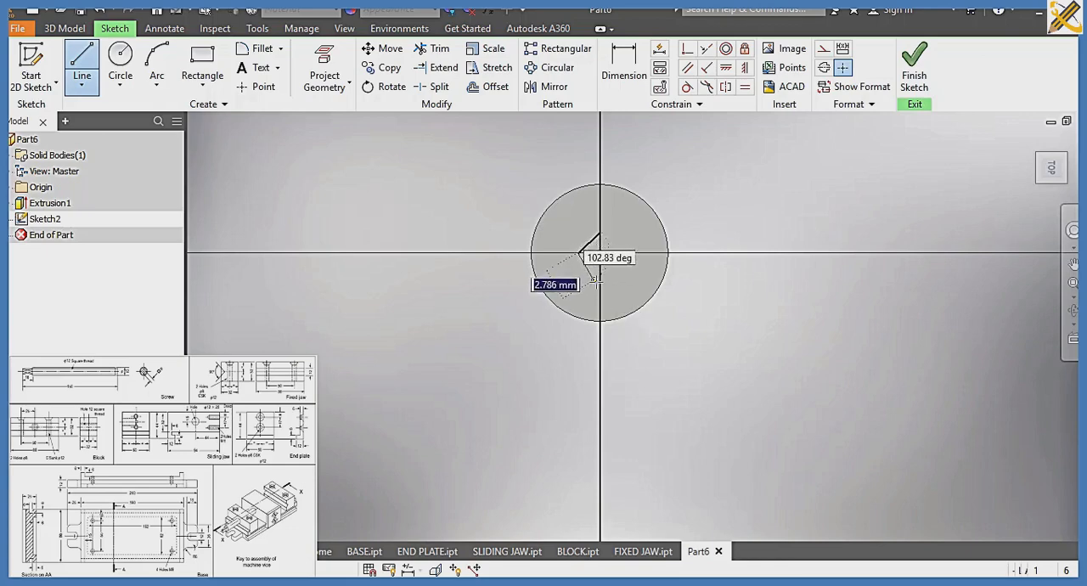
{"action": "left_click", "coordinate": [600, 271]}
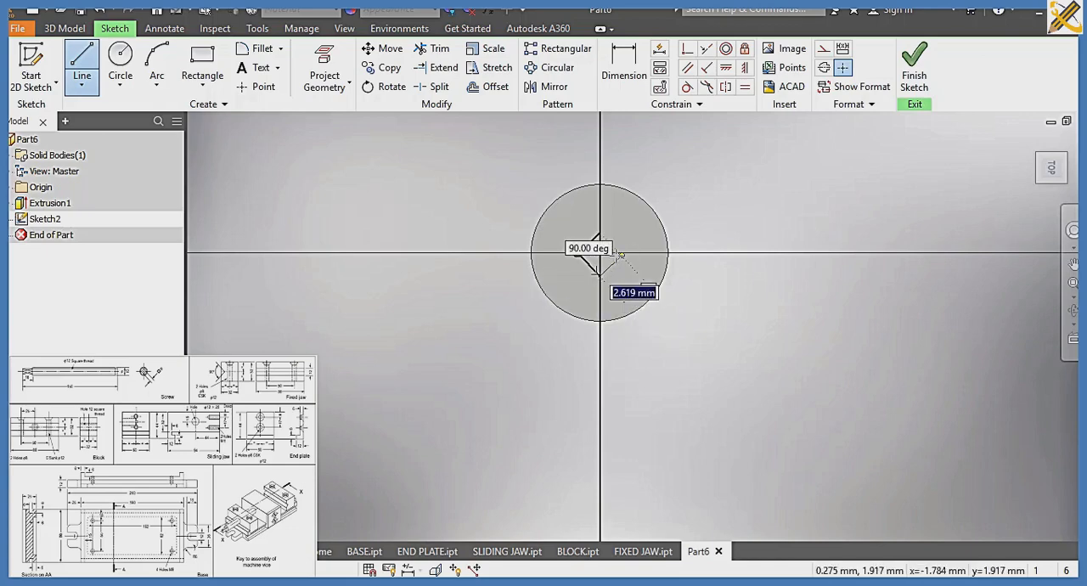
{"action": "left_click", "coordinate": [622, 255]}
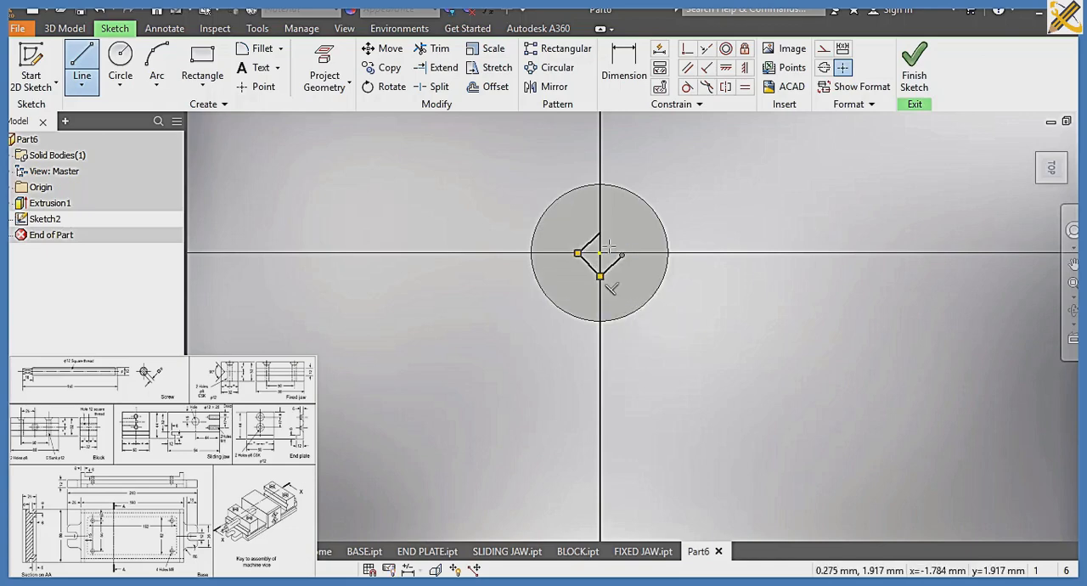
{"action": "left_click", "coordinate": [600, 232]}
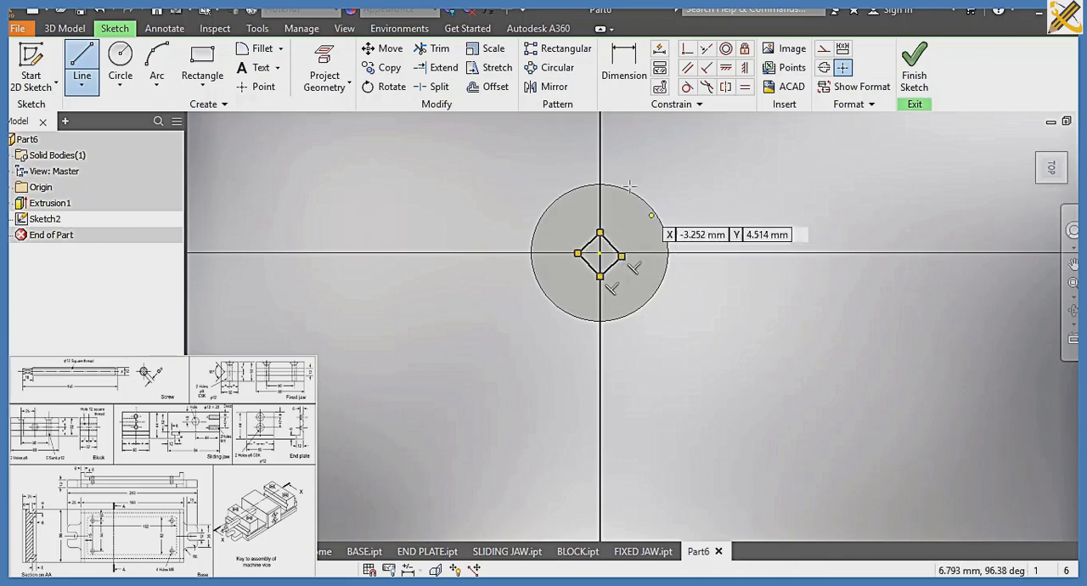
Try a horizontal dimension on the diamond's upper-left side, and delete it
{"action": "left_click", "coordinate": [619, 84]}
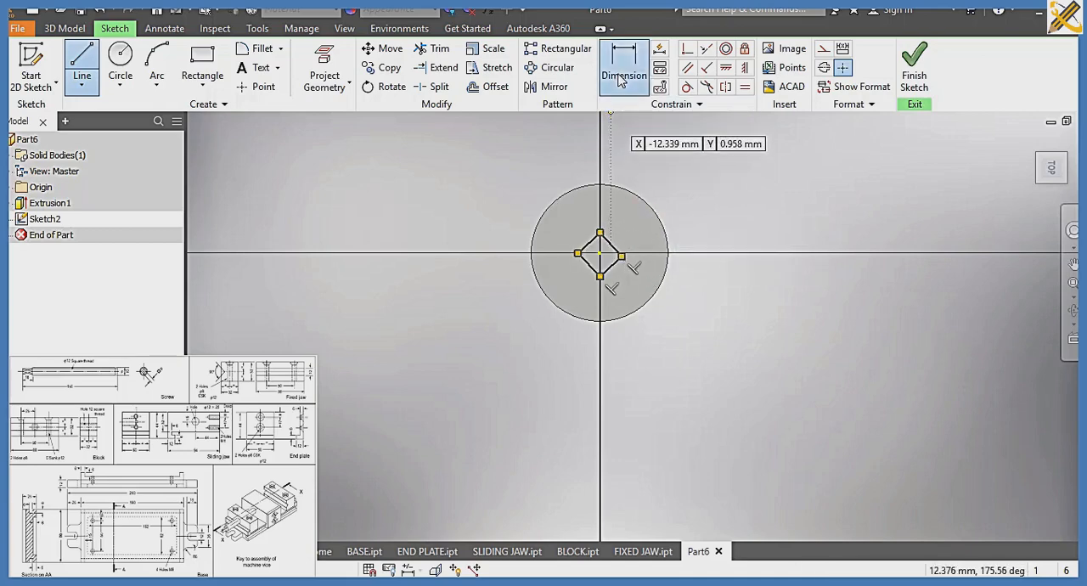
{"action": "left_click", "coordinate": [586, 243]}
{"action": "left_click", "coordinate": [583, 240]}
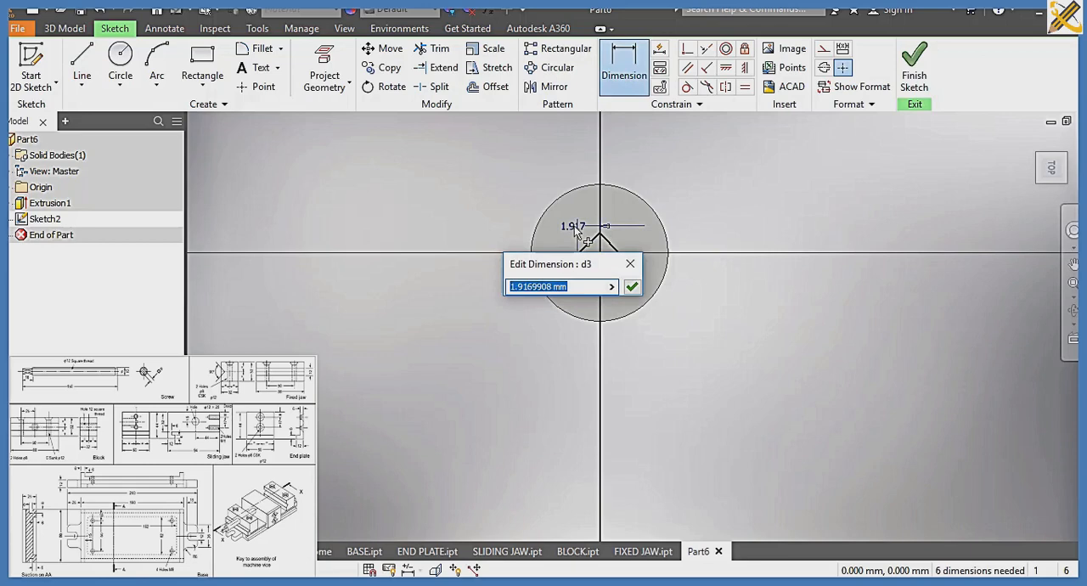
{"action": "left_click", "coordinate": [630, 264]}
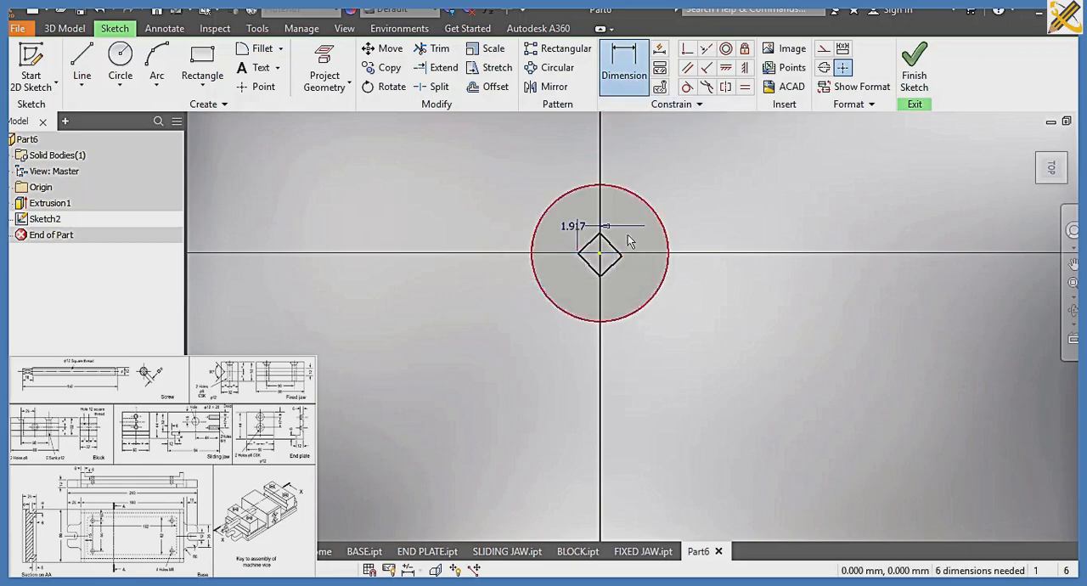
{"action": "key", "text": "Escape"}
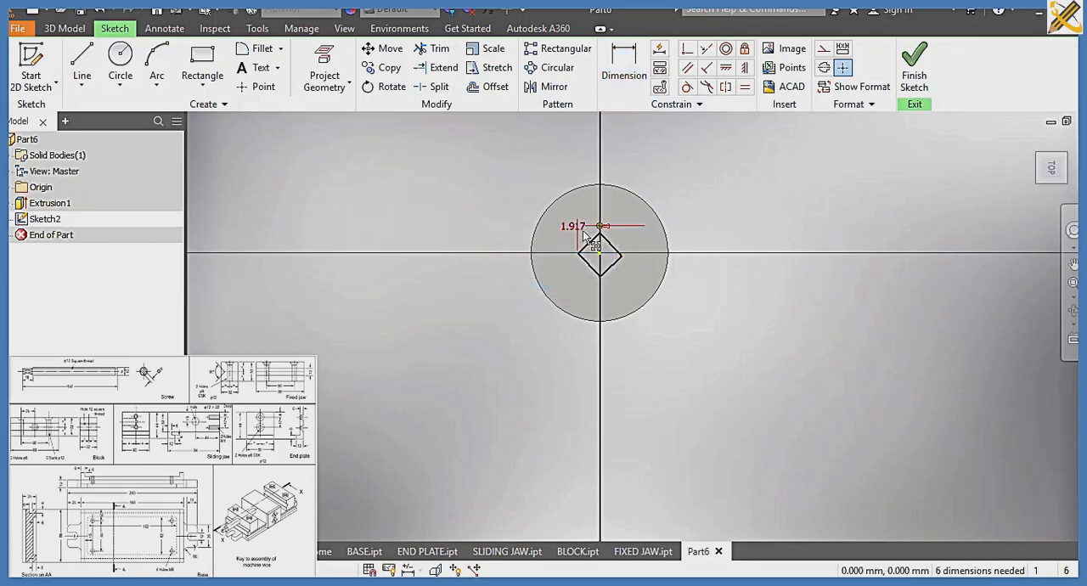
{"action": "left_click", "coordinate": [584, 237]}
{"action": "key", "text": "Delete"}
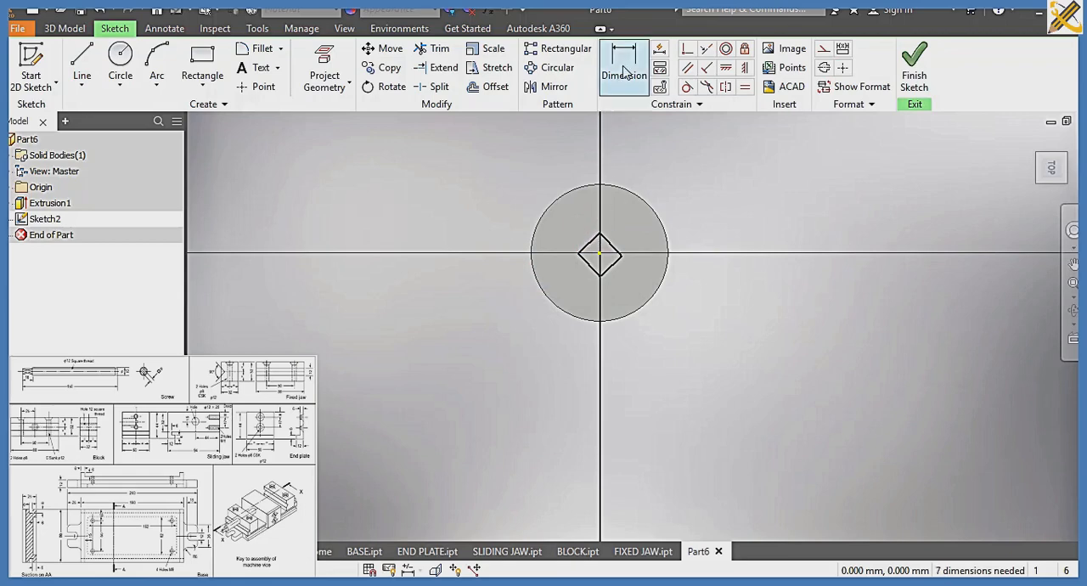
Add an aligned dimension of 6 mm to the diamond's upper-left side
{"action": "left_click", "coordinate": [624, 72]}
{"action": "left_click", "coordinate": [584, 244]}
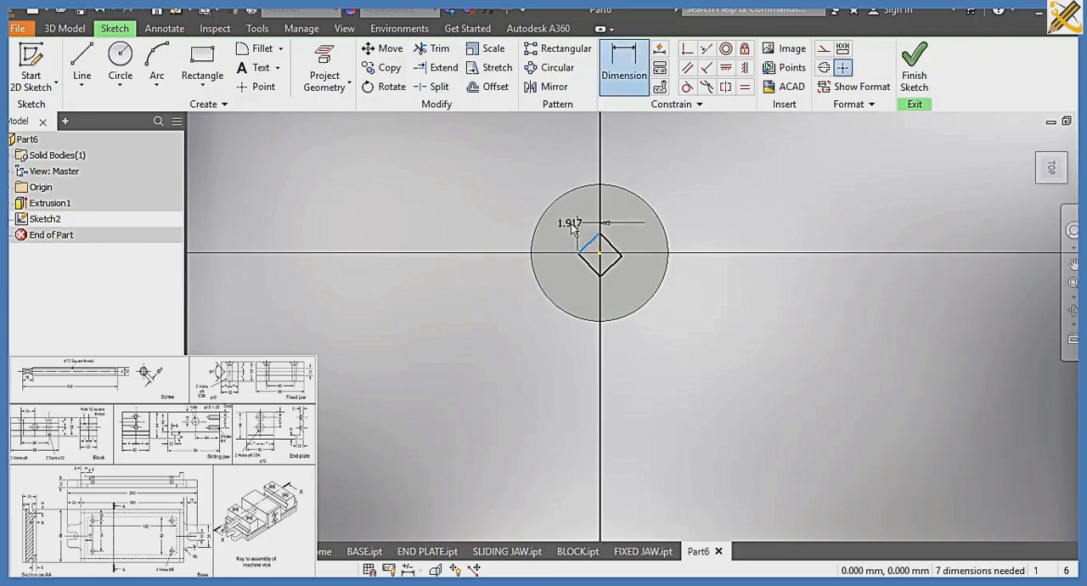
{"action": "right_click", "coordinate": [572, 225]}
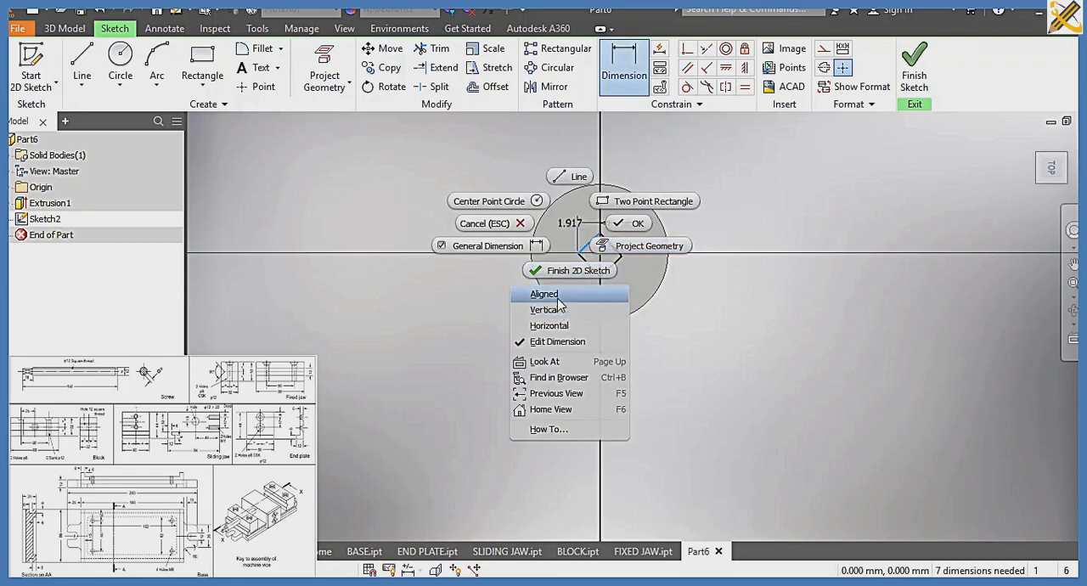
{"action": "left_click", "coordinate": [548, 295]}
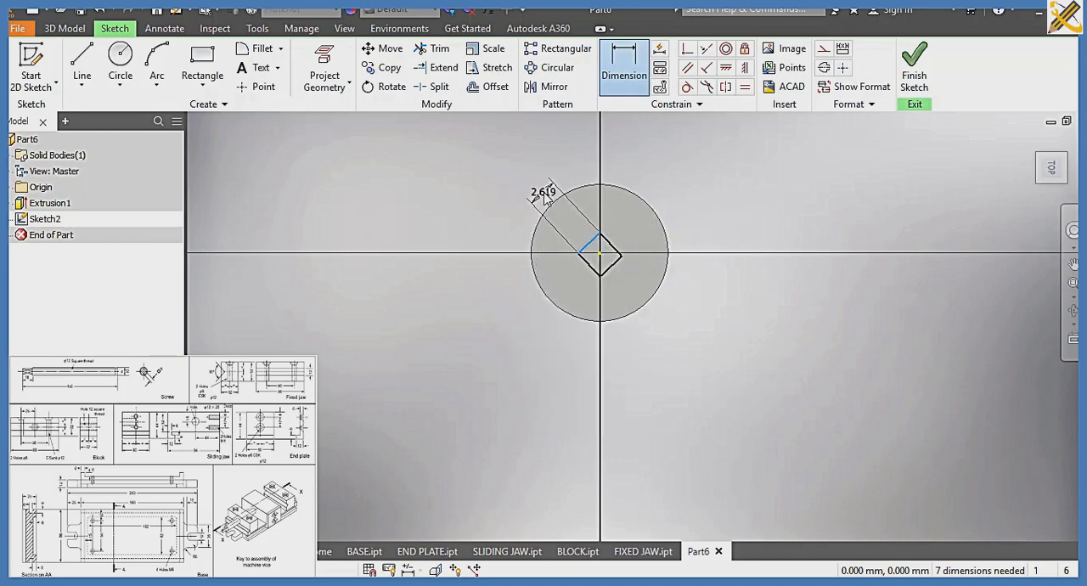
{"action": "left_click", "coordinate": [548, 197]}
{"action": "type", "text": "6"}
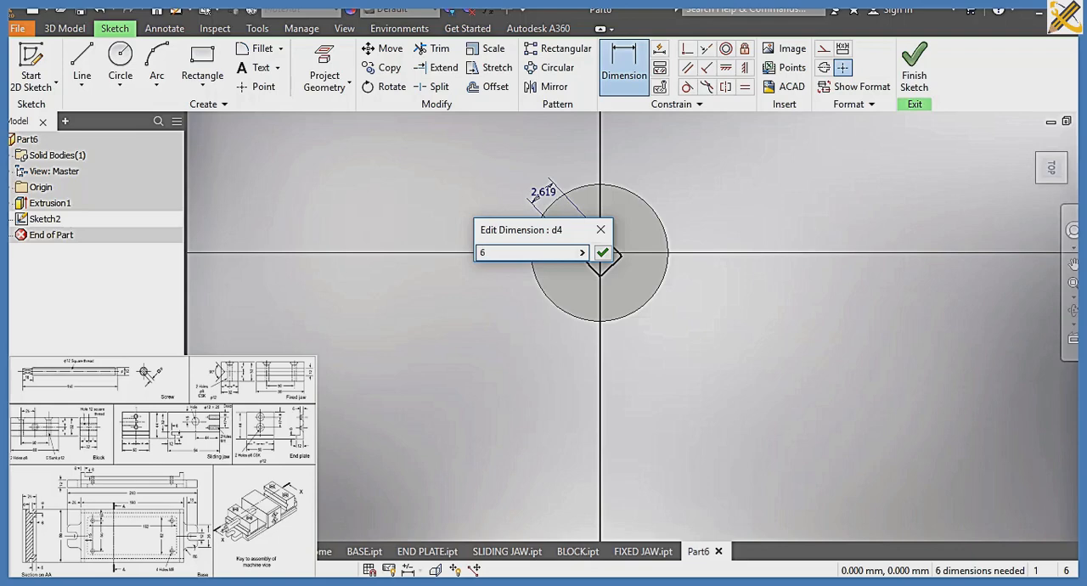
{"action": "key", "text": "Return"}
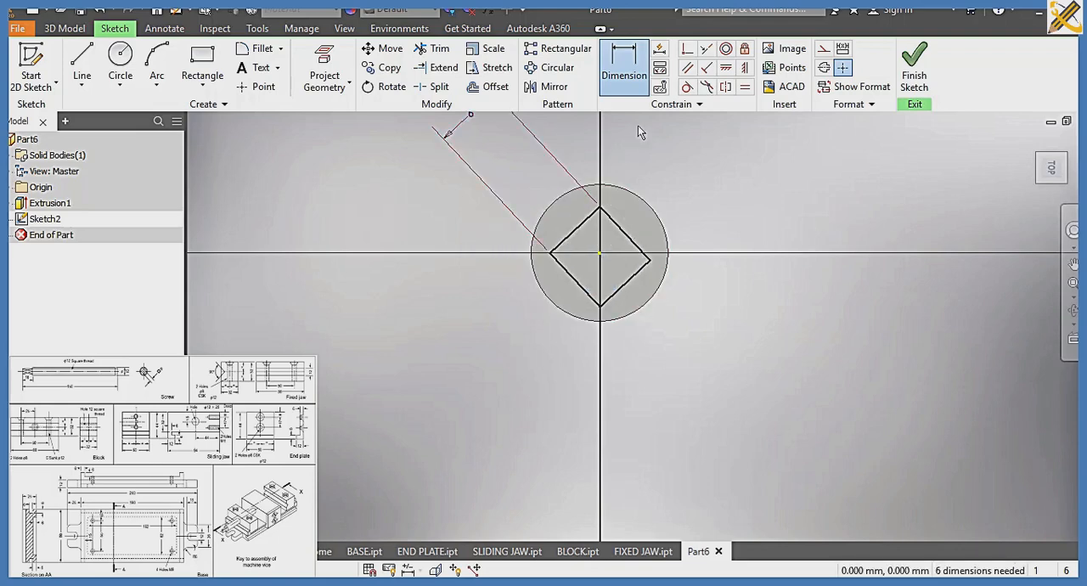
Try a parallel constraint between the diamond's two adjacent upper sides, and undo it
{"action": "left_click", "coordinate": [687, 67]}
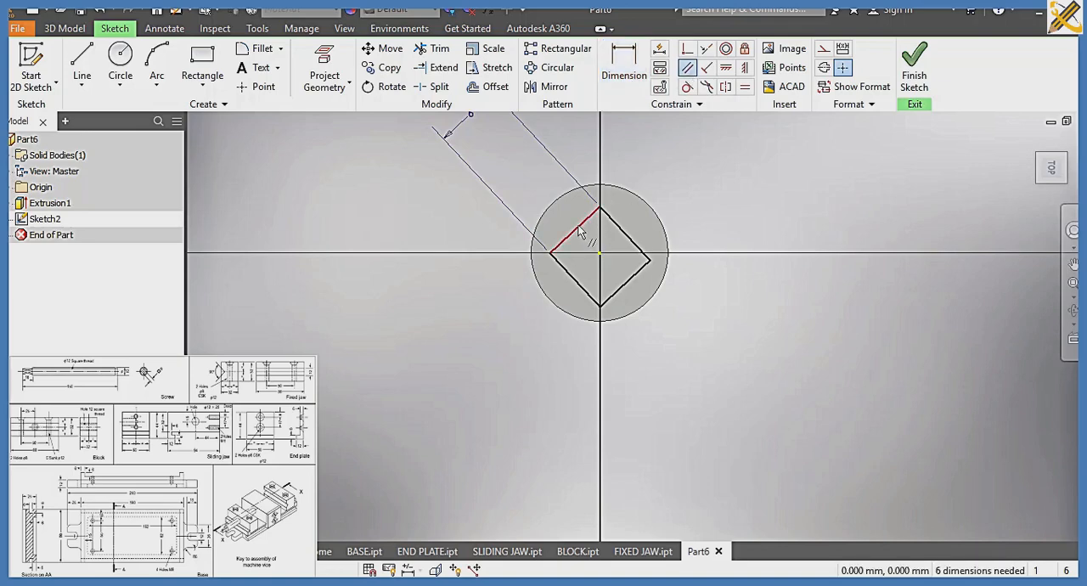
{"action": "left_click", "coordinate": [579, 234]}
{"action": "left_click", "coordinate": [624, 235]}
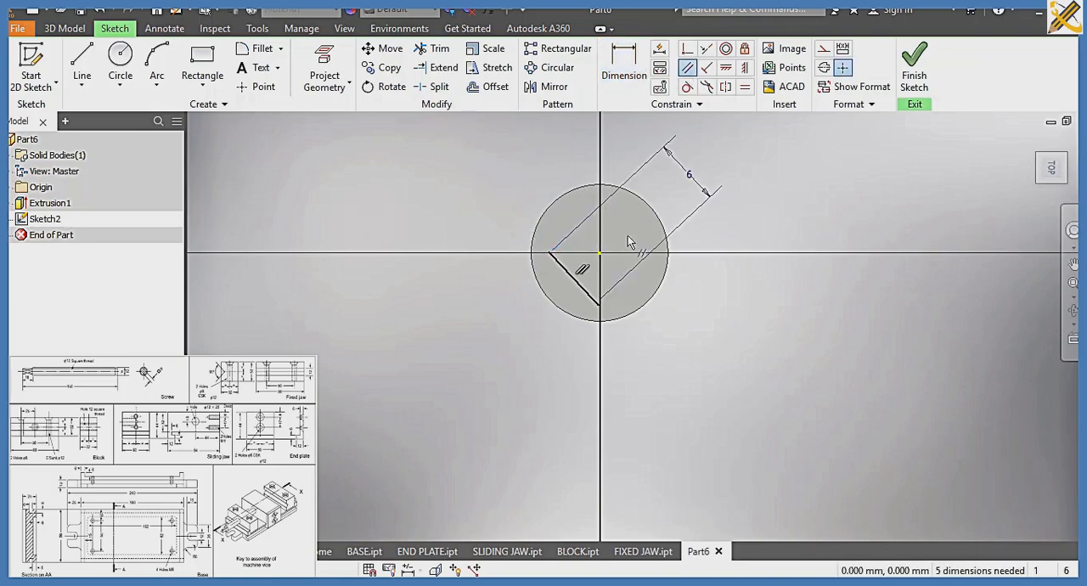
{"action": "scroll", "coordinate": [623, 252], "scroll_direction": "up", "scroll_amount": 1}
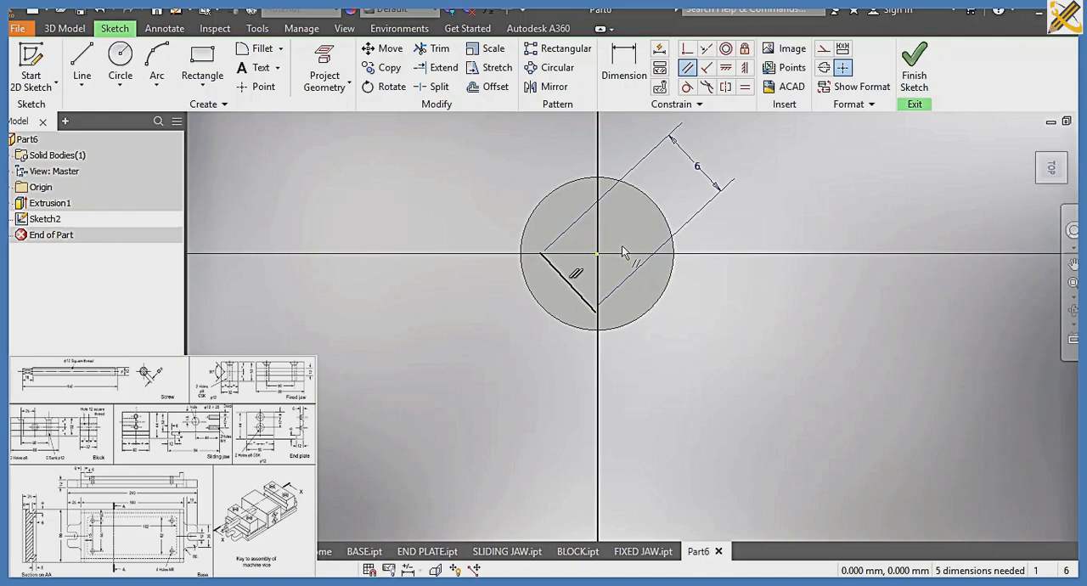
{"action": "key", "text": "ctrl+z"}
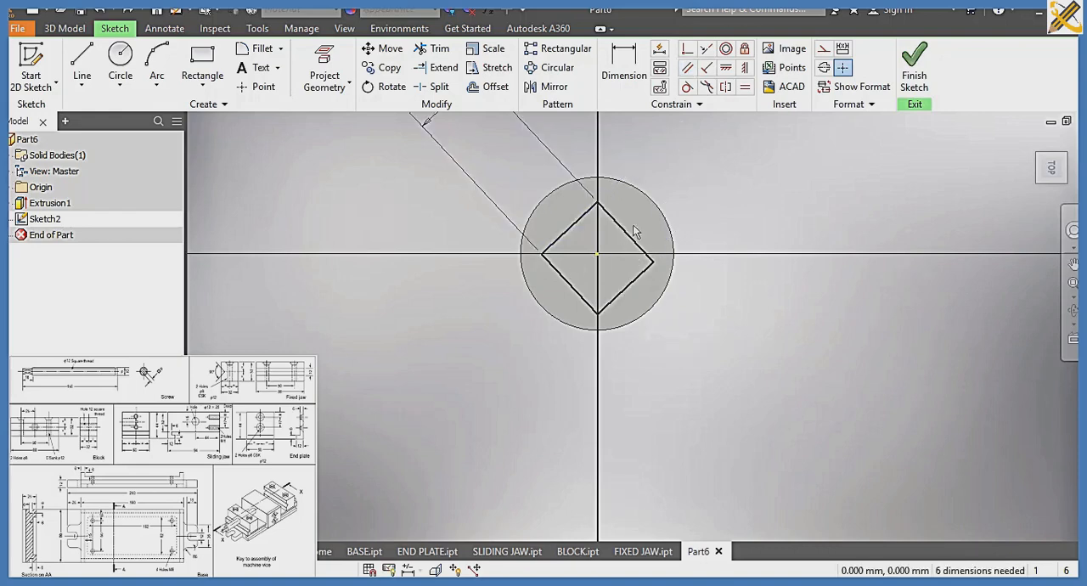
Add an aligned dimension of 6 mm to the diamond's upper-right side
{"action": "left_click", "coordinate": [624, 64]}
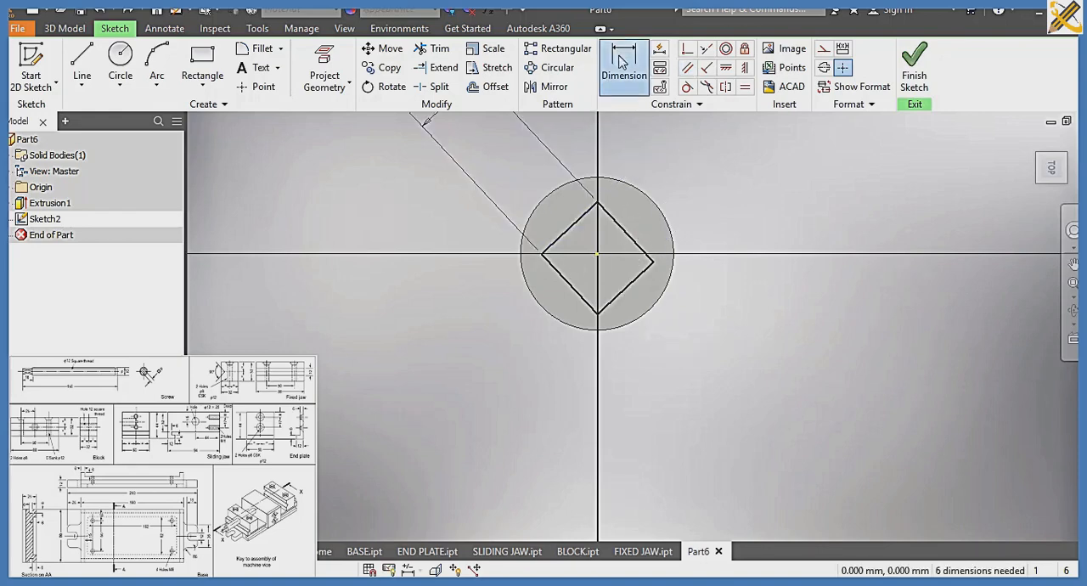
{"action": "left_click", "coordinate": [630, 241]}
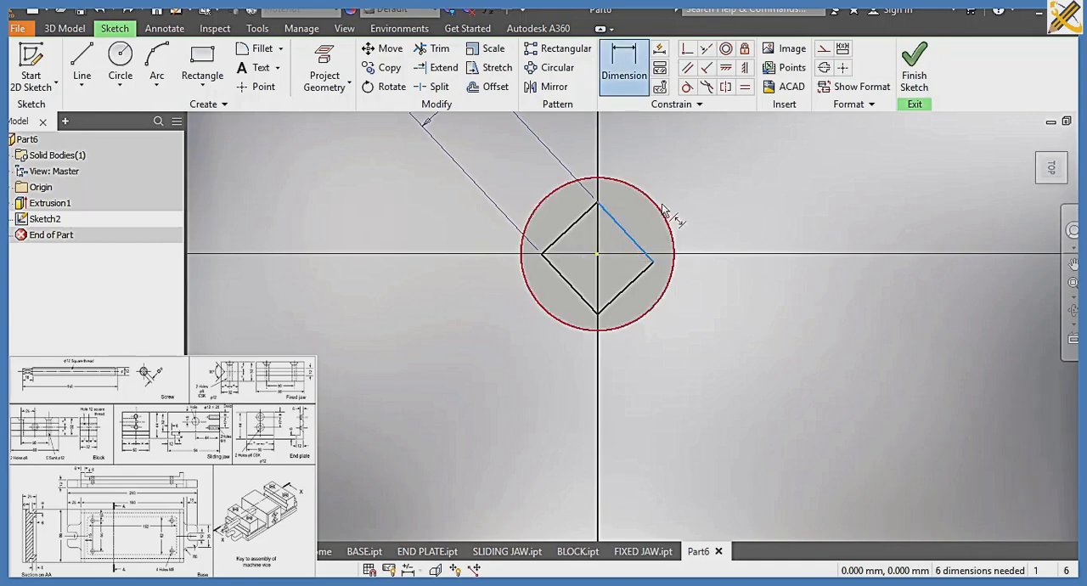
{"action": "right_click", "coordinate": [679, 178]}
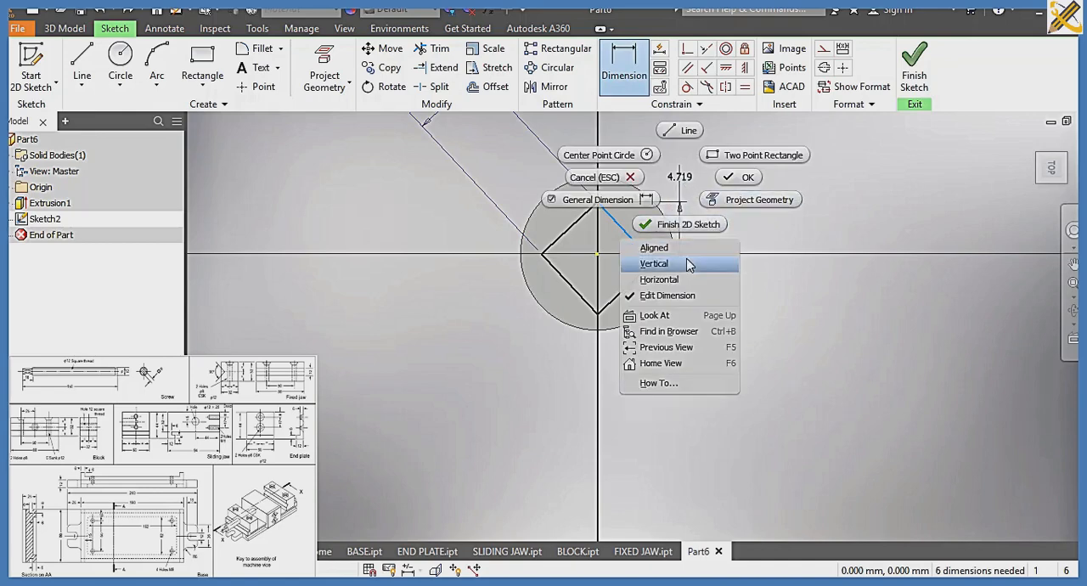
{"action": "left_click", "coordinate": [658, 247]}
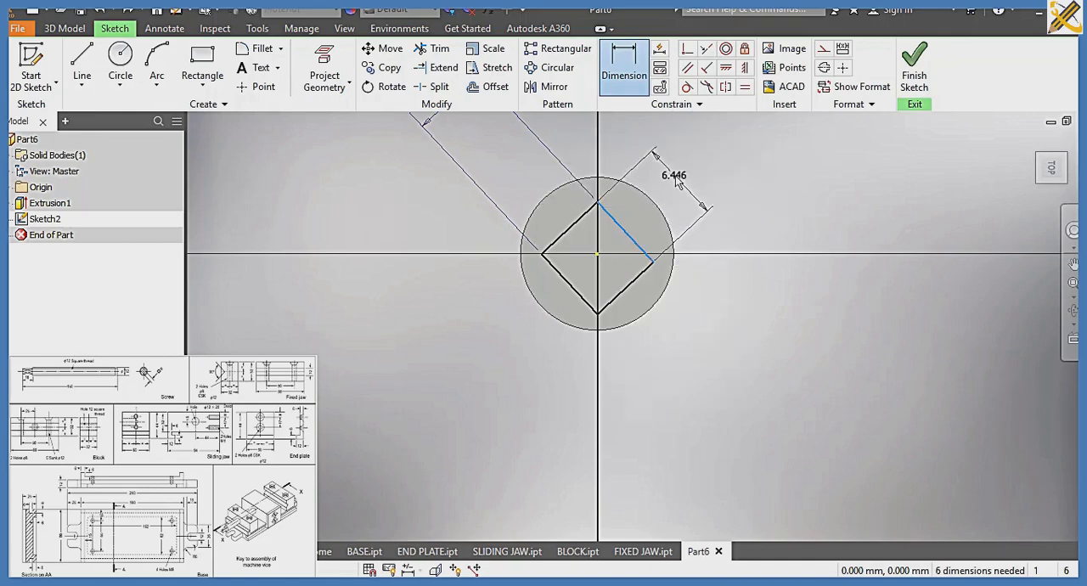
{"action": "left_click", "coordinate": [677, 181]}
{"action": "type", "text": "6"}
{"action": "key", "text": "Return"}
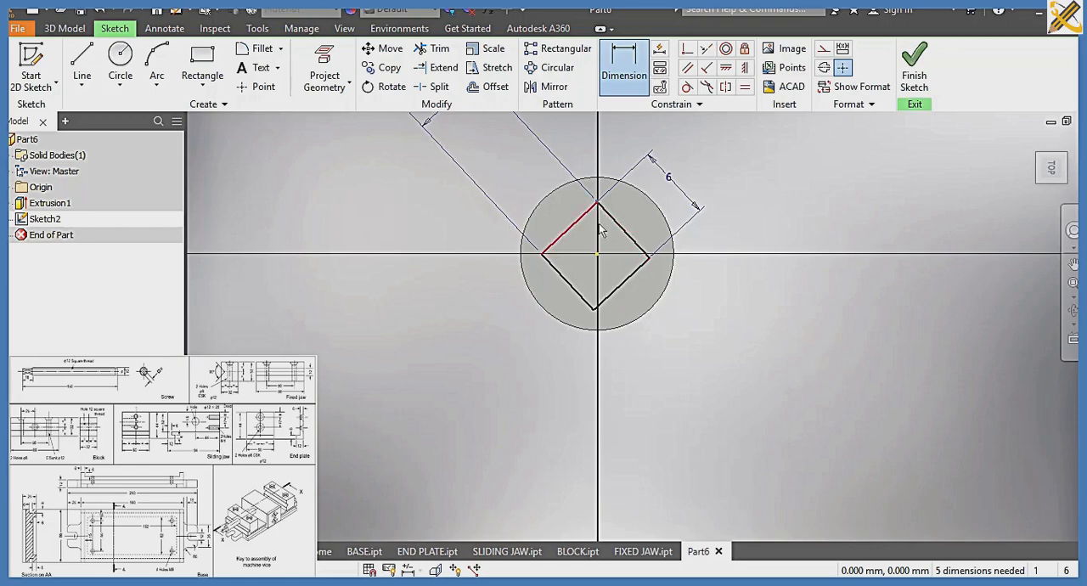
Dimension the vertical distance from the diamond's top corner to the circle's centre as 8.48/2 mm
{"action": "left_click", "coordinate": [595, 309]}
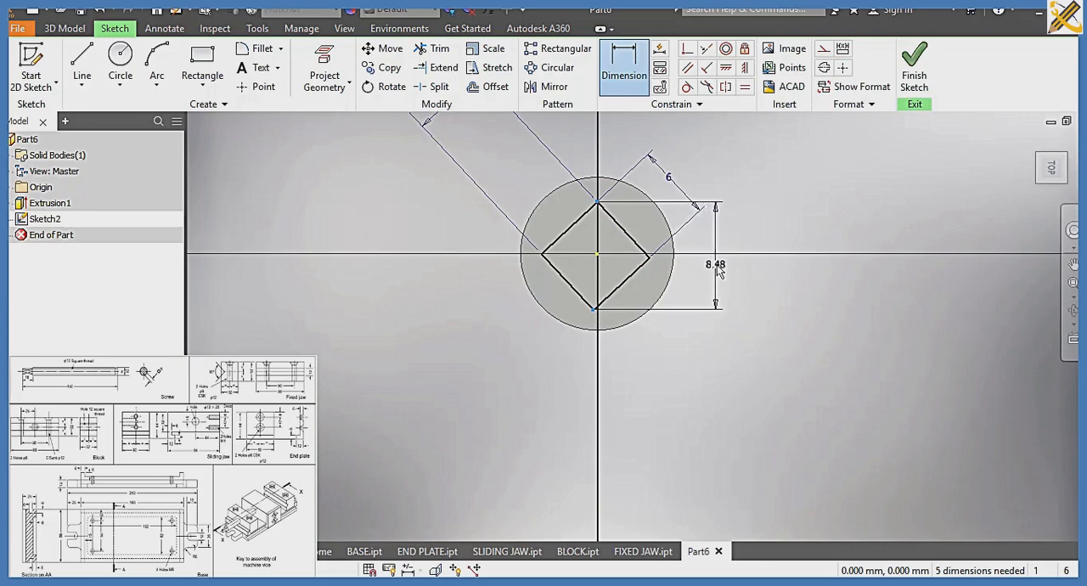
{"action": "left_click", "coordinate": [615, 77]}
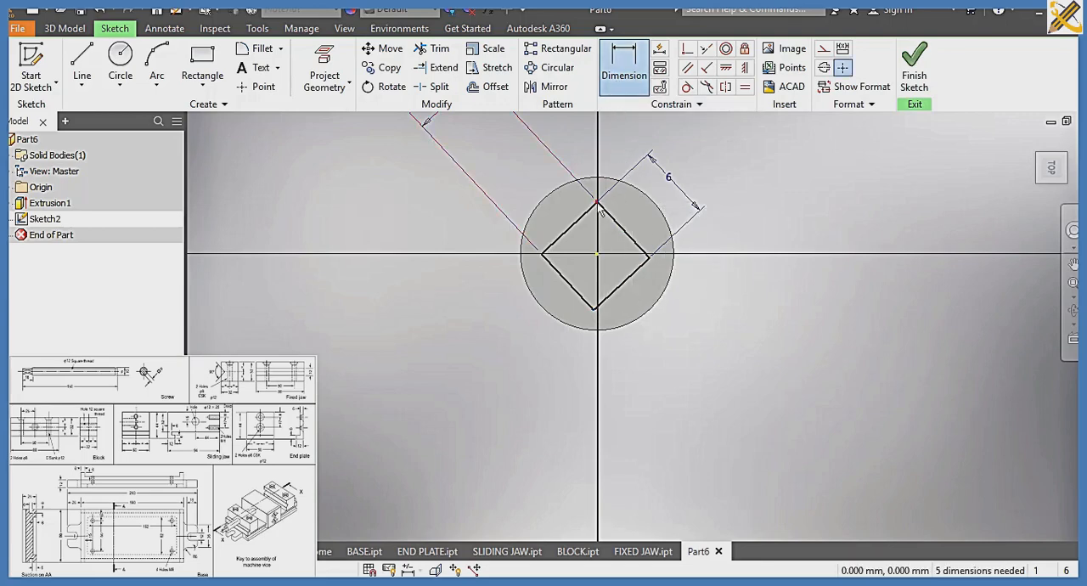
{"action": "left_click", "coordinate": [598, 254]}
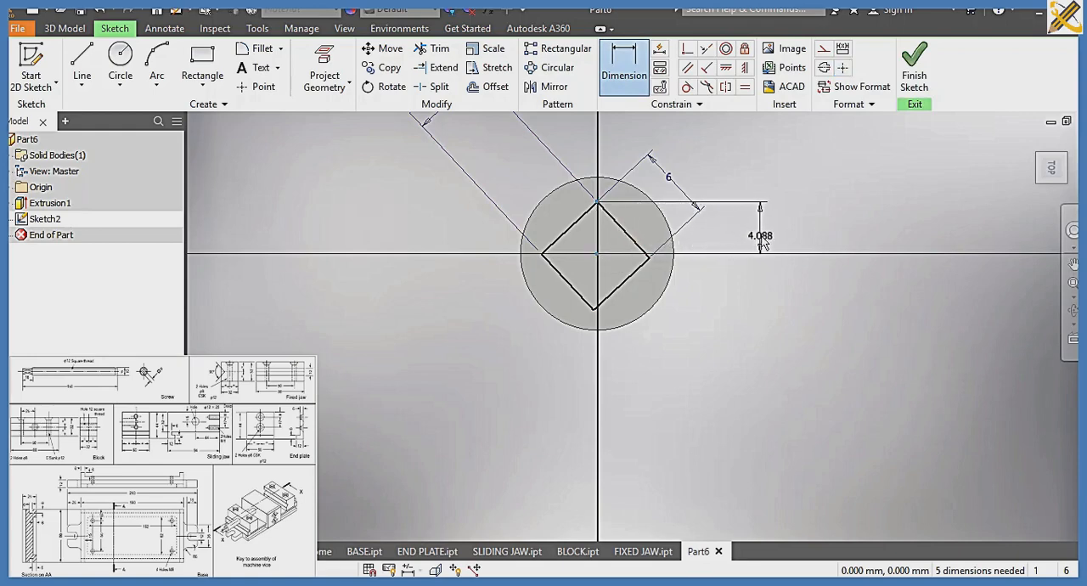
{"action": "left_click", "coordinate": [762, 243]}
{"action": "type", "text": "8"}
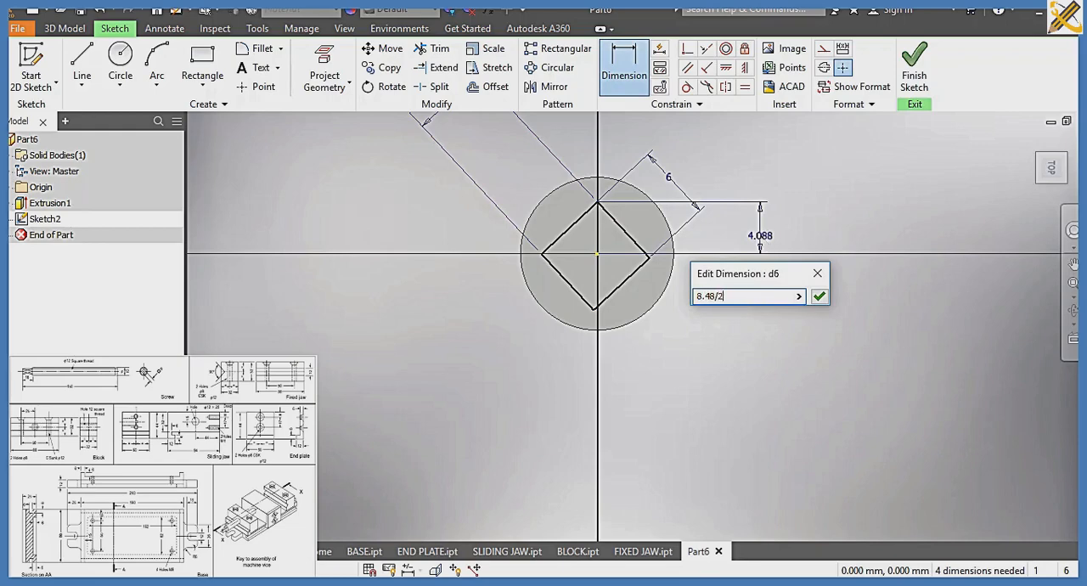
{"action": "type", "text": ".48/2"}
{"action": "key", "text": "Return"}
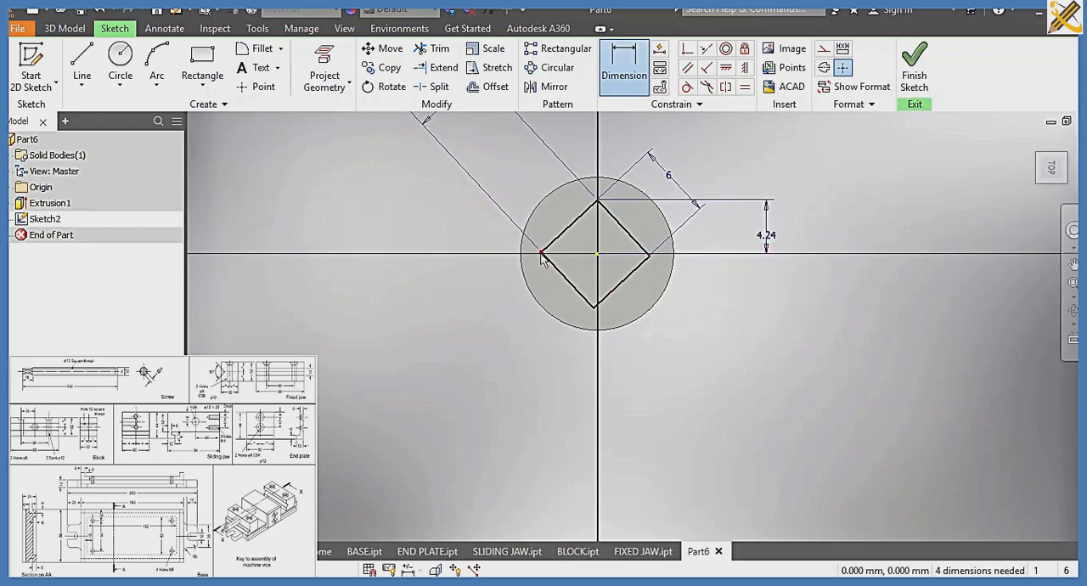
Dimension the horizontal distance from the diamond's left corner to the circle's centre as 8.48/2 mm
{"action": "left_click", "coordinate": [542, 253]}
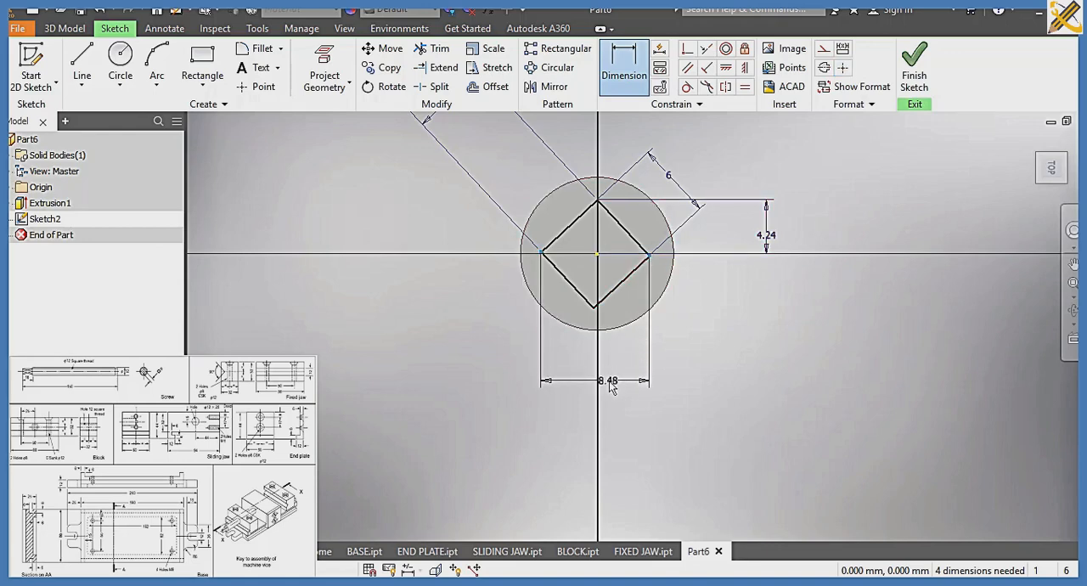
{"action": "left_click", "coordinate": [620, 81]}
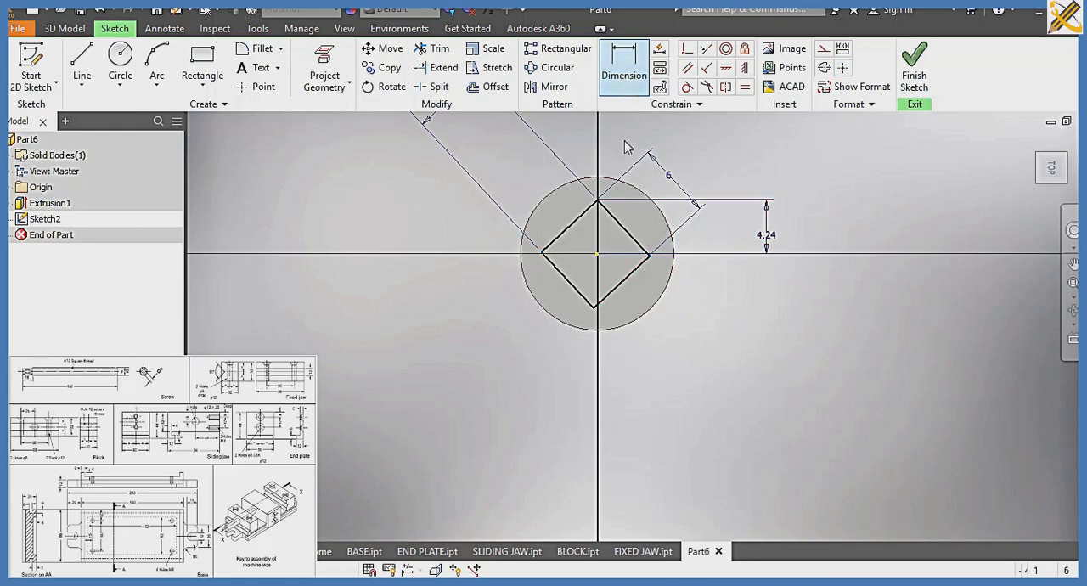
{"action": "left_click", "coordinate": [595, 256]}
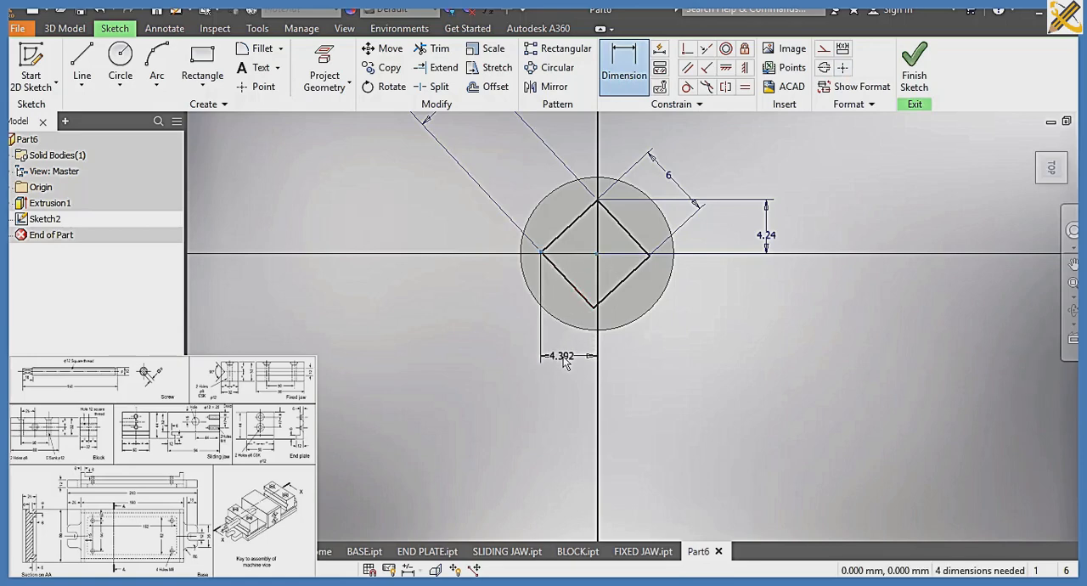
{"action": "left_click", "coordinate": [565, 361]}
{"action": "type", "text": "8.48/2"}
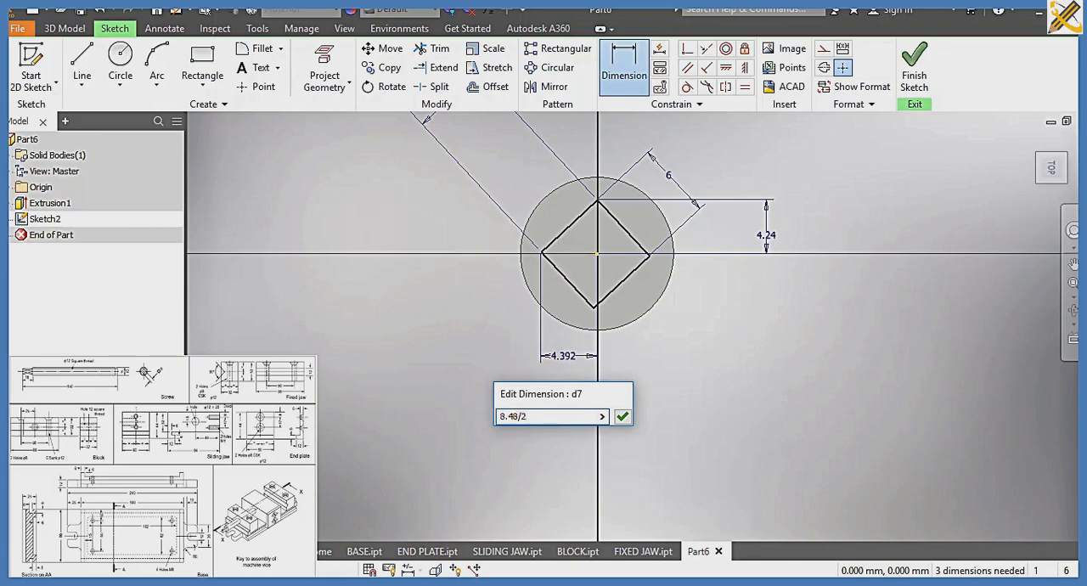
{"action": "key", "text": "Return"}
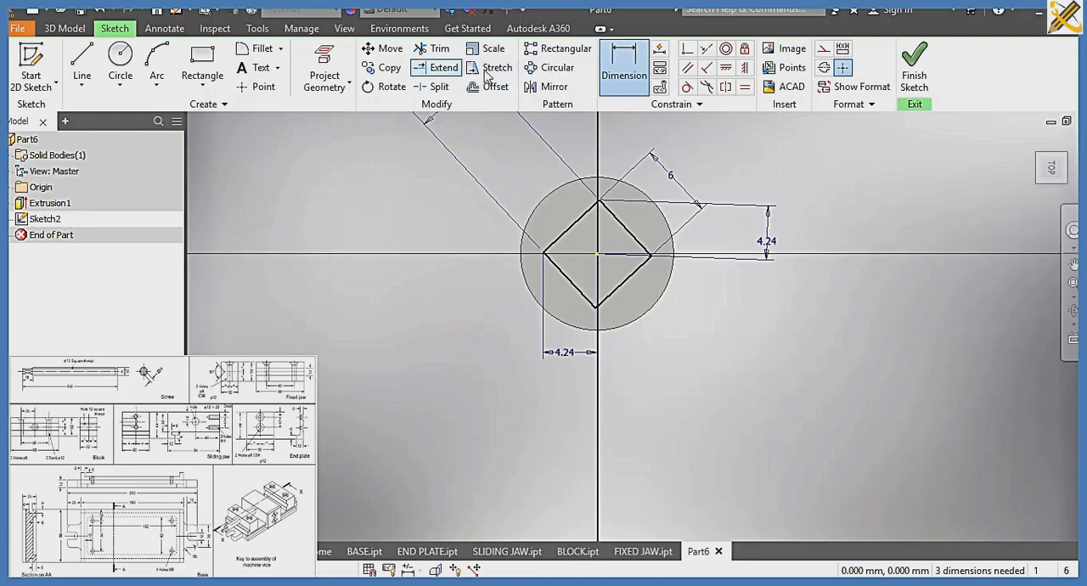
Make the diamond's upper-left and lower-left sides perpendicular
{"action": "left_click", "coordinate": [706, 67]}
{"action": "left_click", "coordinate": [551, 247]}
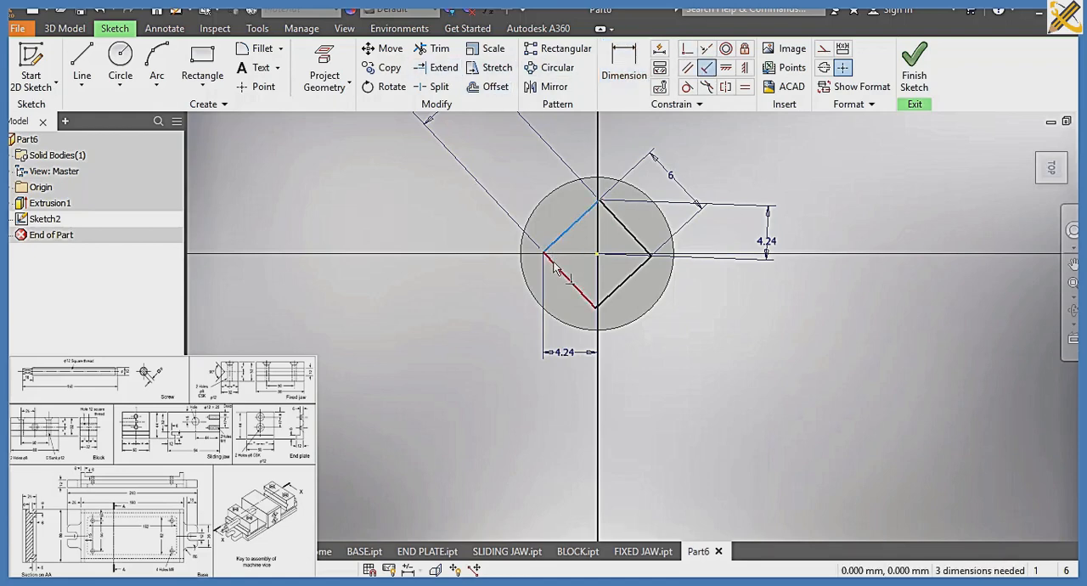
{"action": "left_click", "coordinate": [554, 262]}
Try perpendicular constraints between the adjacent sides at the diamond's top, bottom and right corners
{"action": "left_click", "coordinate": [597, 211]}
{"action": "left_click", "coordinate": [624, 223]}
{"action": "left_click", "coordinate": [350, 150]}
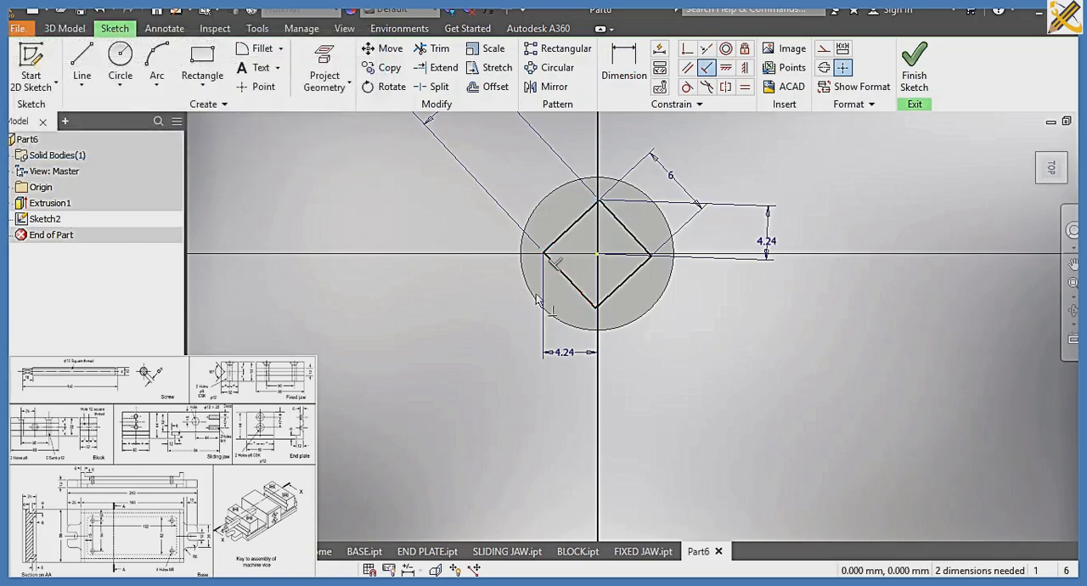
{"action": "left_click", "coordinate": [580, 290]}
{"action": "left_click", "coordinate": [610, 305]}
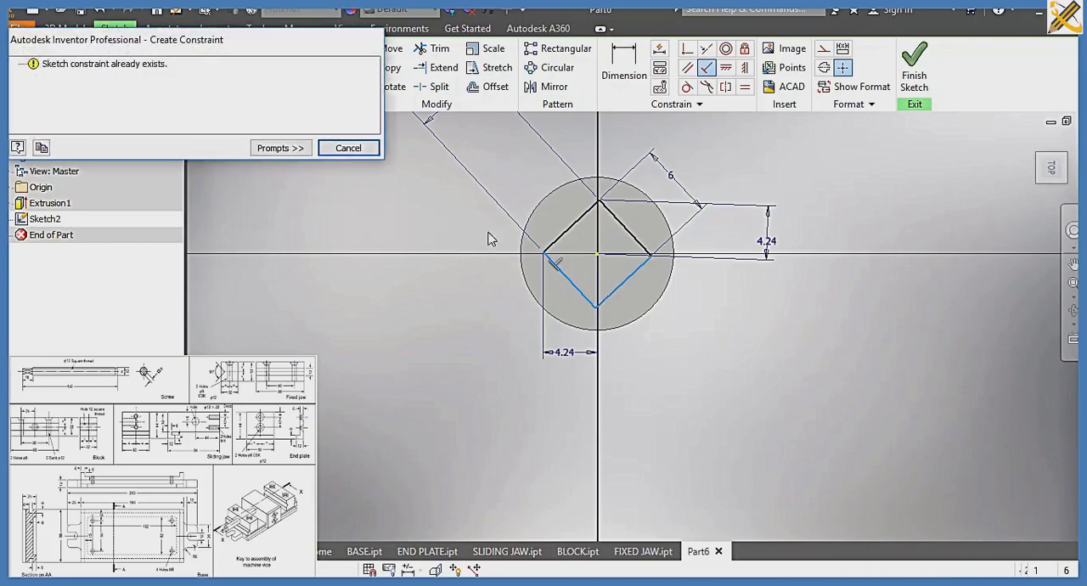
{"action": "left_click", "coordinate": [348, 148]}
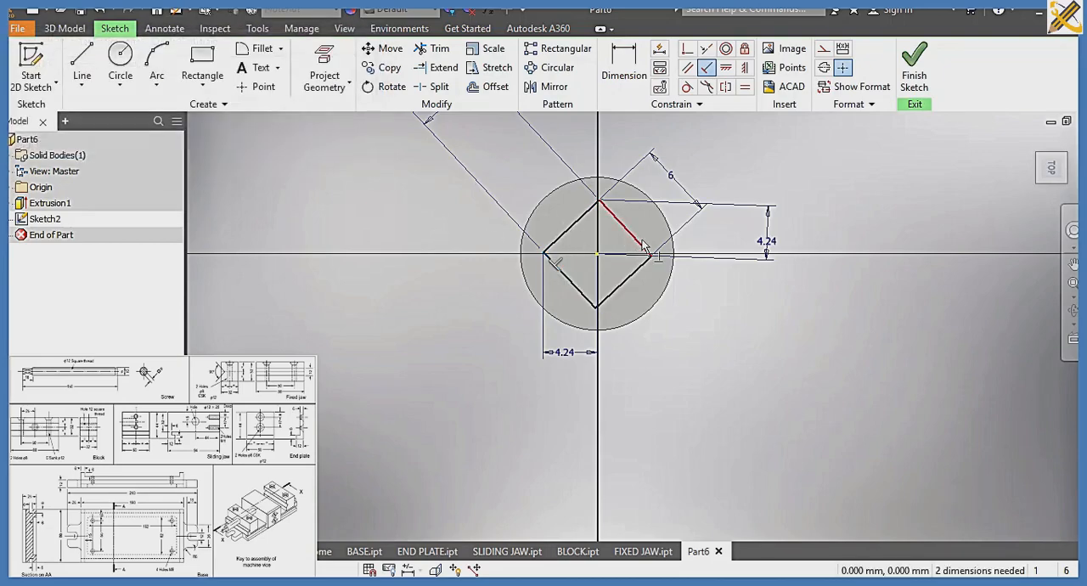
{"action": "left_click", "coordinate": [643, 246]}
{"action": "left_click", "coordinate": [641, 263]}
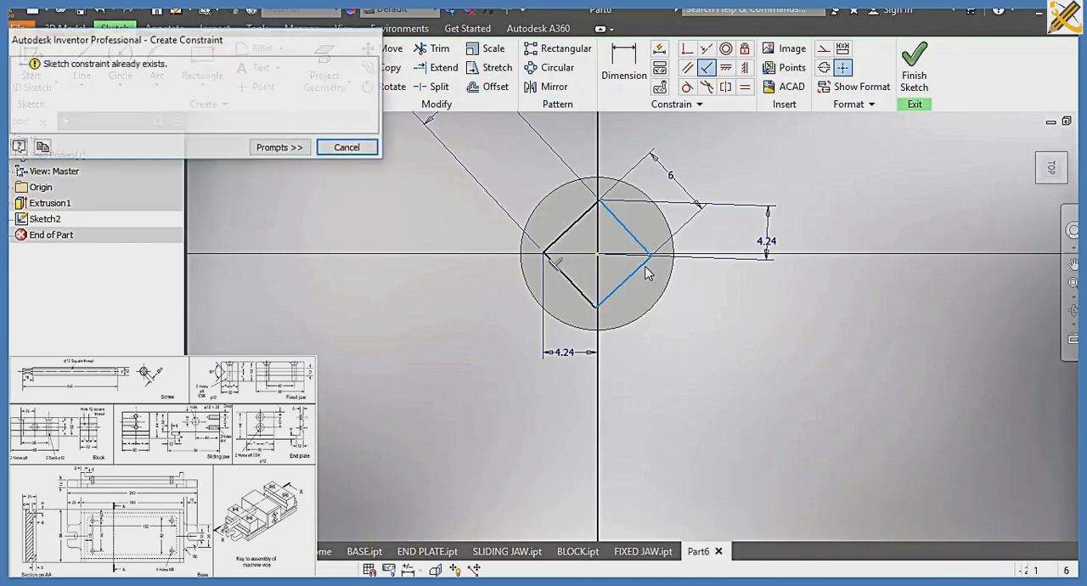
{"action": "left_click", "coordinate": [347, 149]}
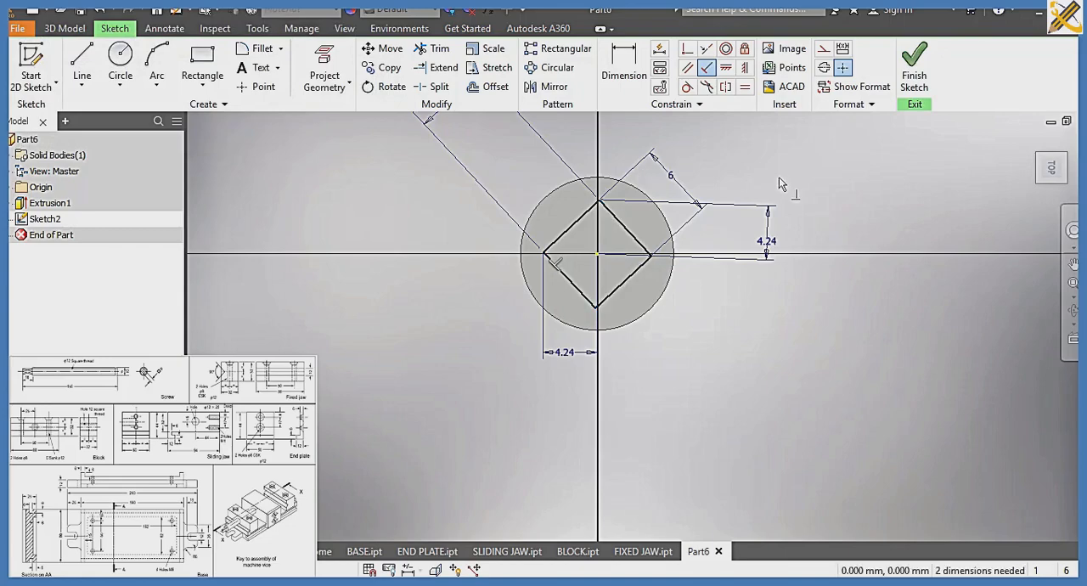
Finish the sketch and extrude the diamond profile 18 mm outward from the rod's end face
{"action": "left_click", "coordinate": [916, 85]}
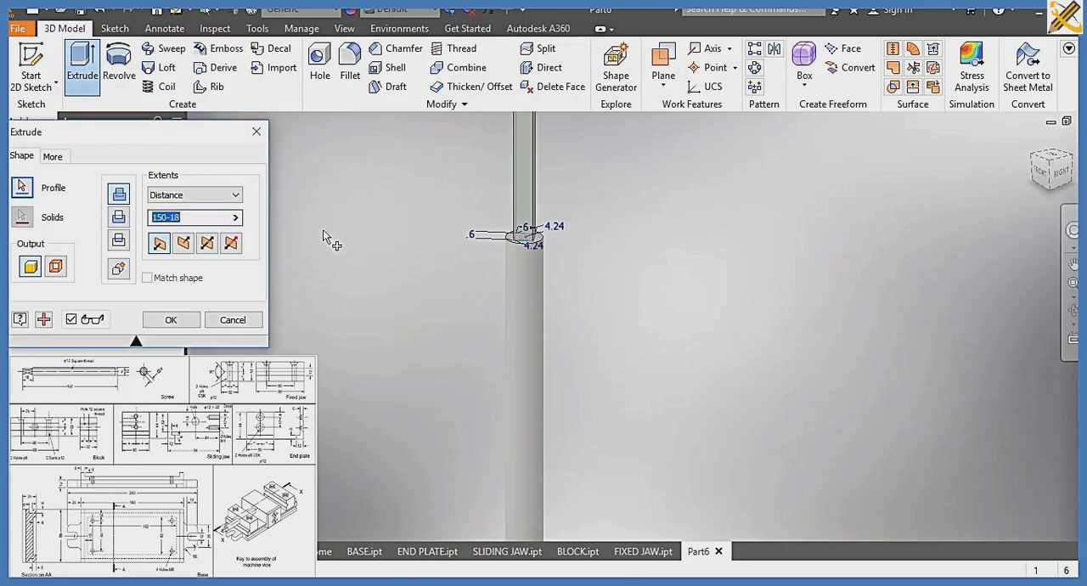
{"action": "type", "text": "18"}
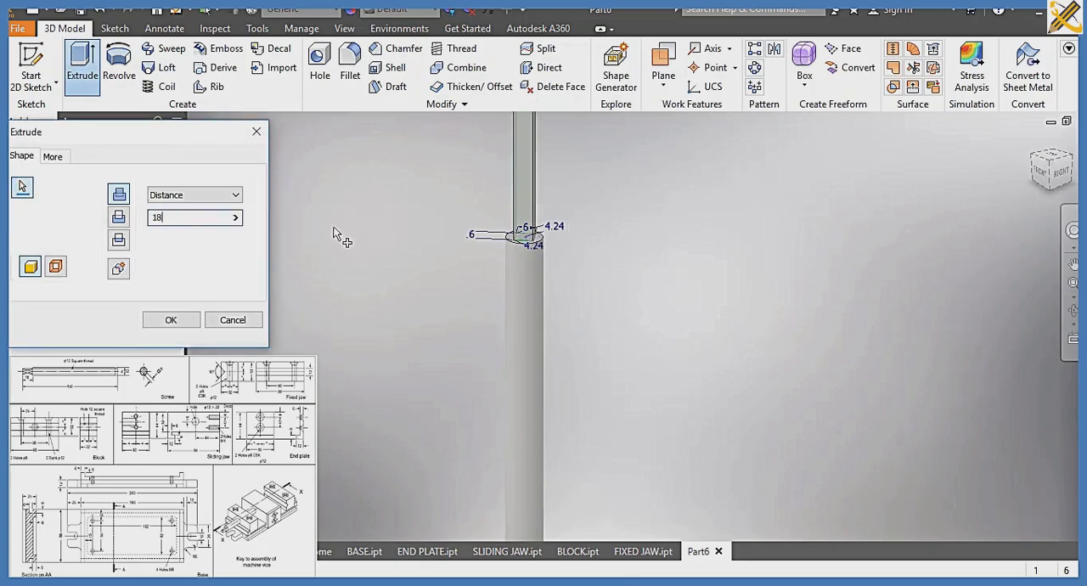
{"action": "key", "text": "Return"}
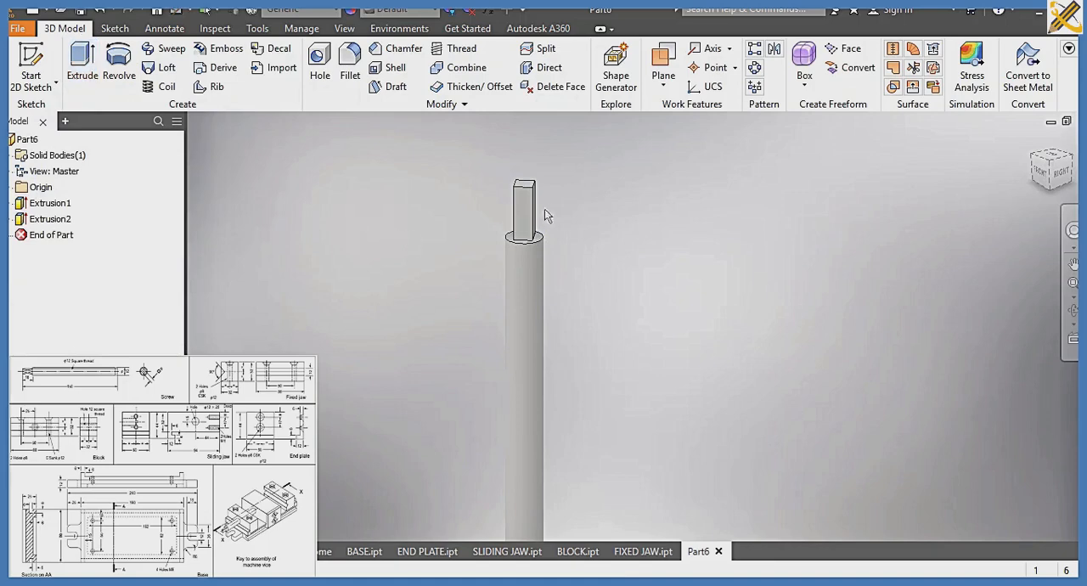
Add a full-length thread to the rod's cylindrical face, displayed in the model
{"action": "left_click", "coordinate": [1055, 161]}
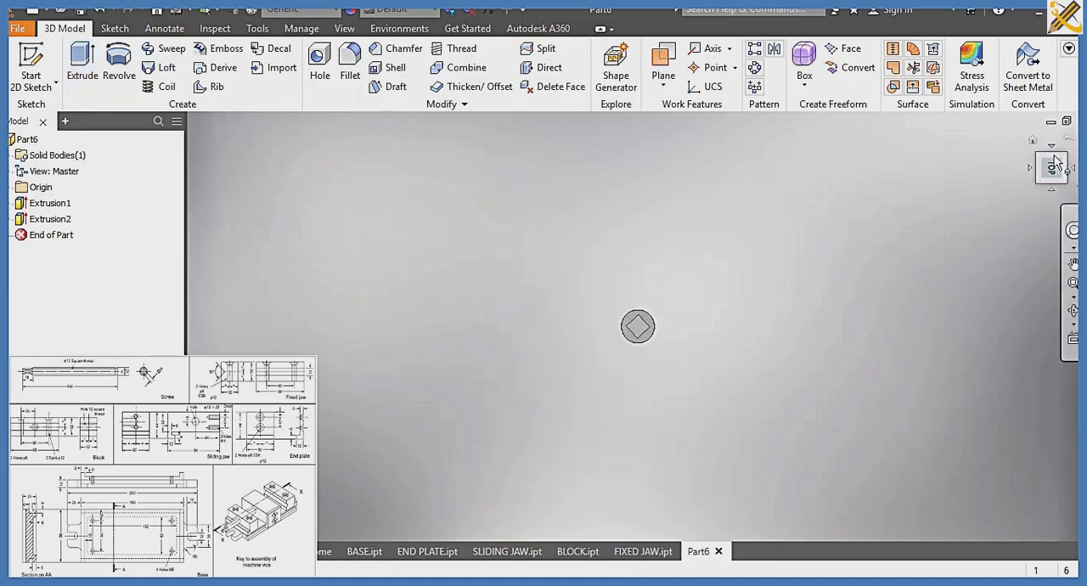
{"action": "scroll", "coordinate": [676, 344], "scroll_direction": "up", "scroll_amount": 10}
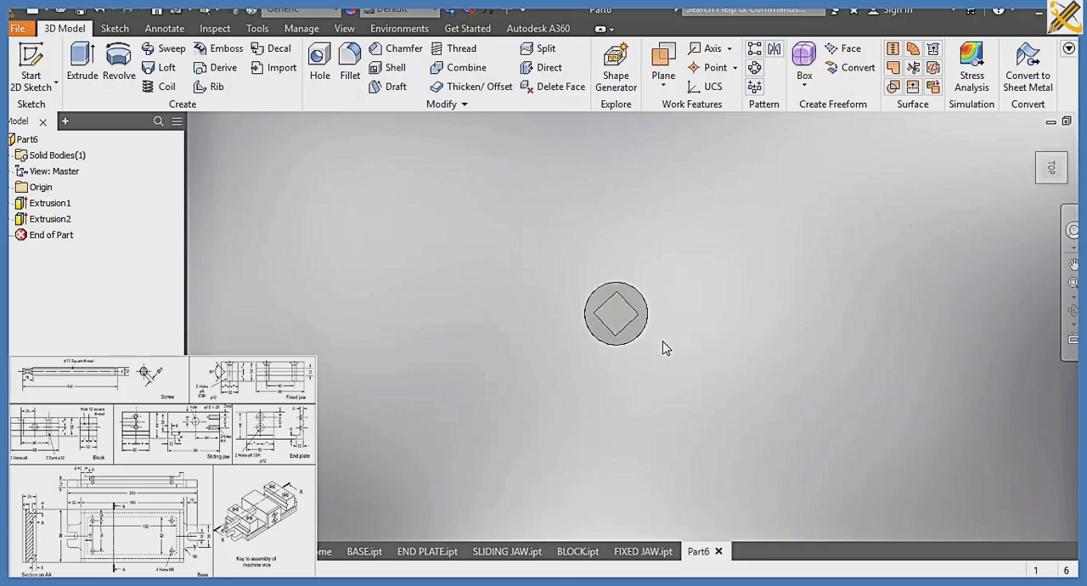
{"action": "scroll", "coordinate": [617, 330], "scroll_direction": "down", "scroll_amount": 8}
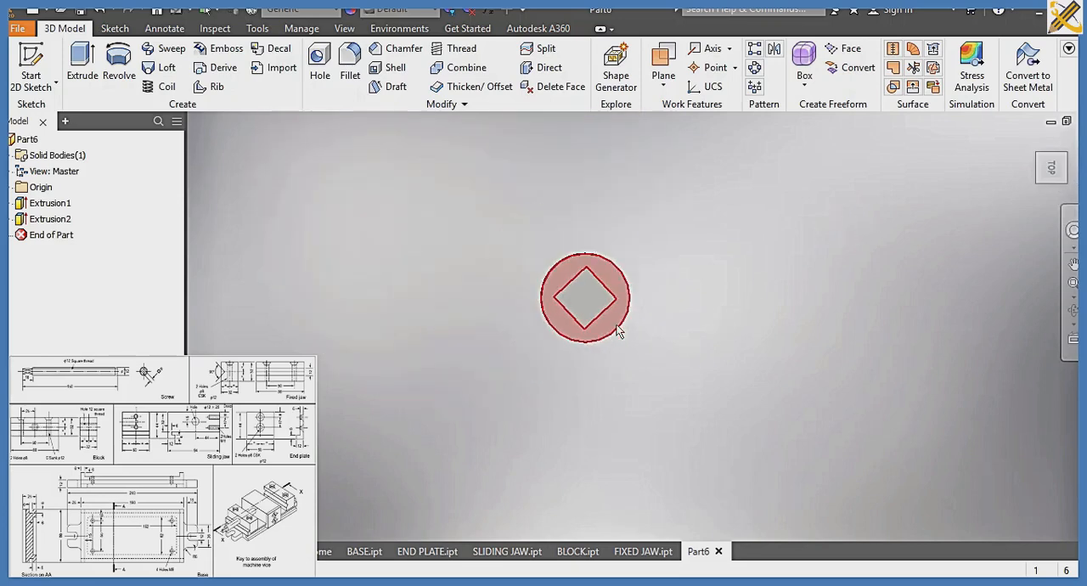
{"action": "left_click", "coordinate": [1053, 192]}
{"action": "left_click", "coordinate": [1040, 157]}
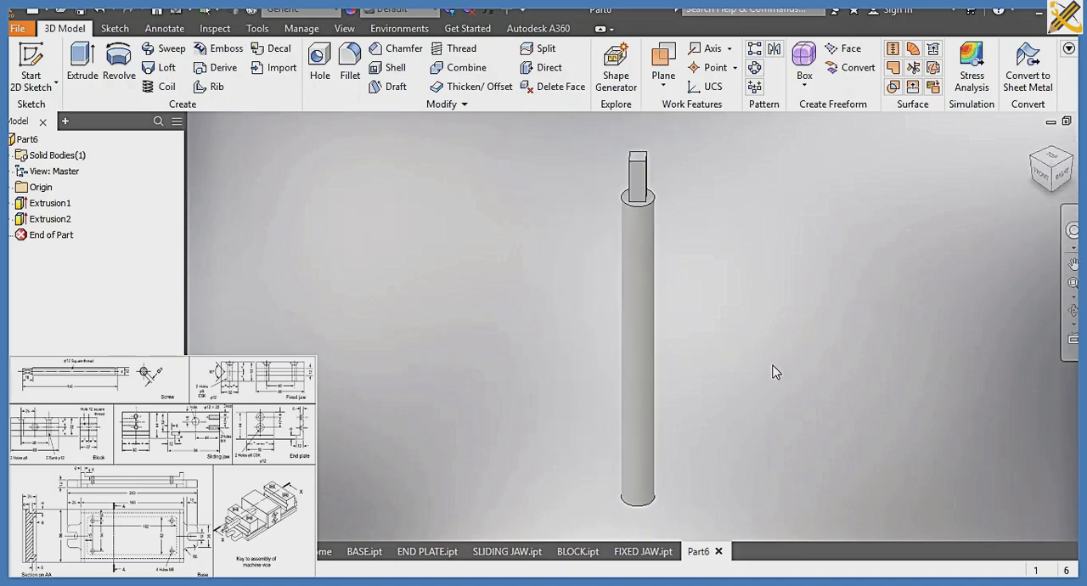
{"action": "left_click", "coordinate": [461, 49]}
{"action": "left_click", "coordinate": [639, 418]}
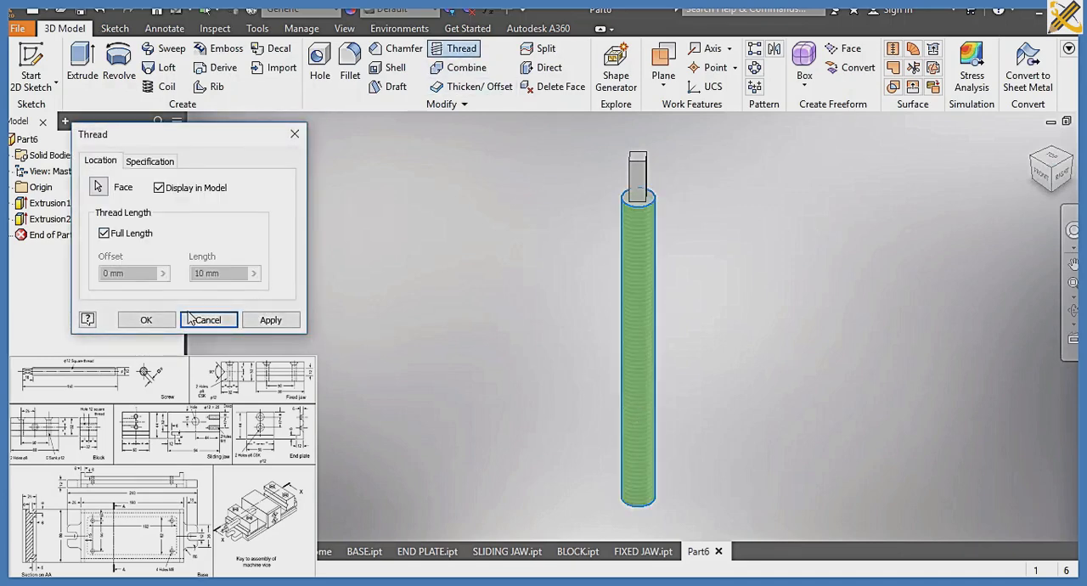
{"action": "left_click", "coordinate": [146, 319]}
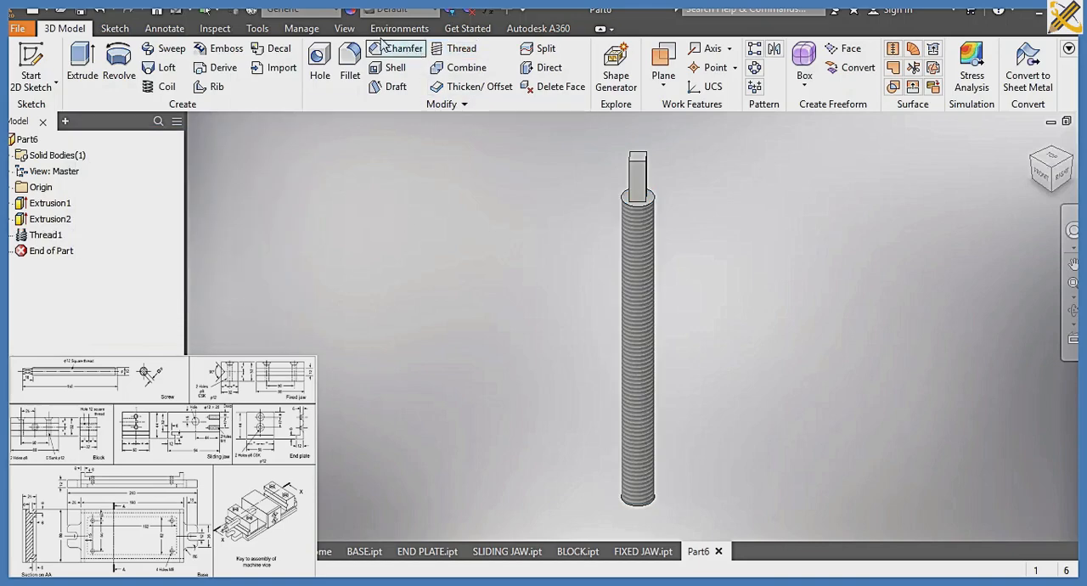
Assign the Silver material to the screw
{"action": "left_click", "coordinate": [334, 16]}
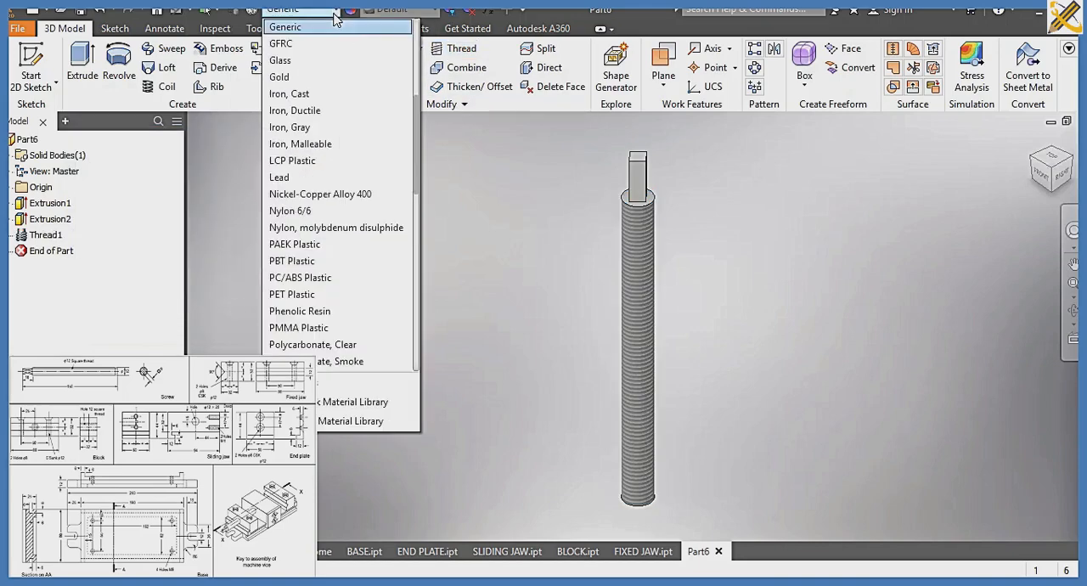
{"action": "scroll", "coordinate": [349, 51], "scroll_direction": "down", "scroll_amount": 4}
{"action": "scroll", "coordinate": [339, 170], "scroll_direction": "down", "scroll_amount": 4}
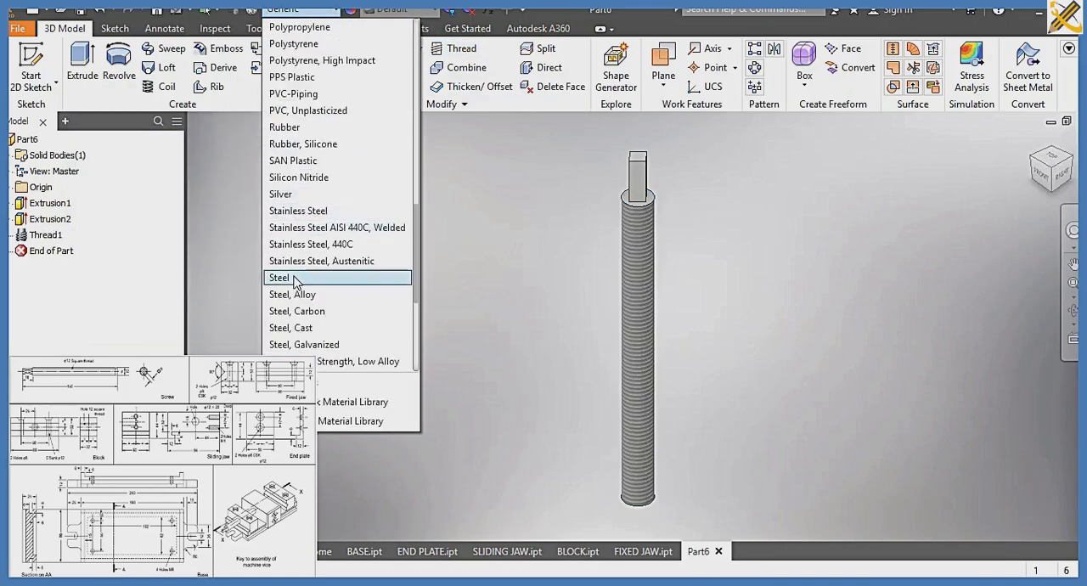
{"action": "left_click", "coordinate": [309, 195]}
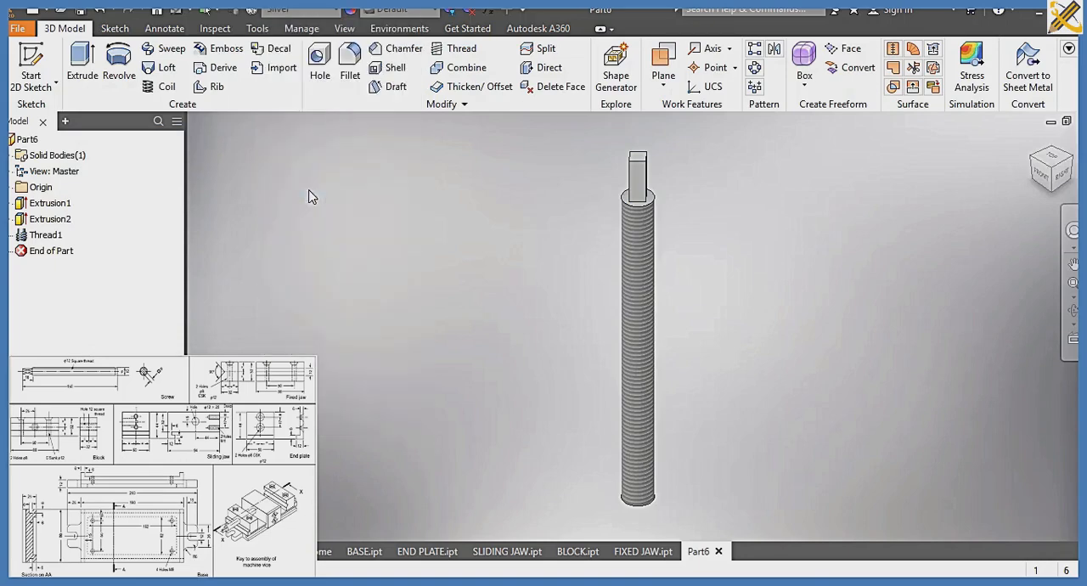
Change the screw's visual style to a shaded display without edge lines
{"action": "left_click", "coordinate": [336, 31]}
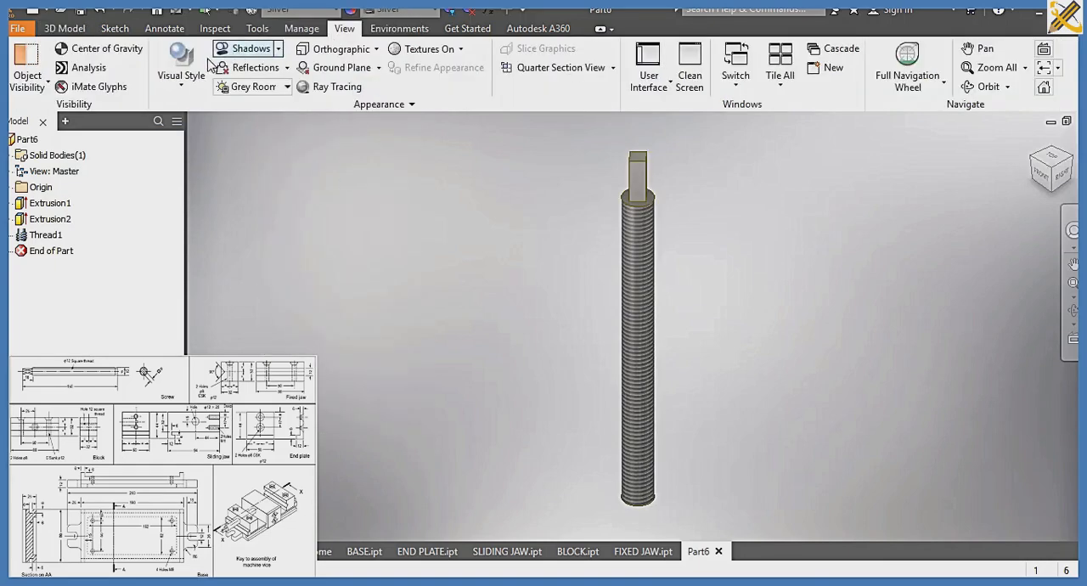
{"action": "left_click", "coordinate": [178, 72]}
{"action": "left_click", "coordinate": [250, 134]}
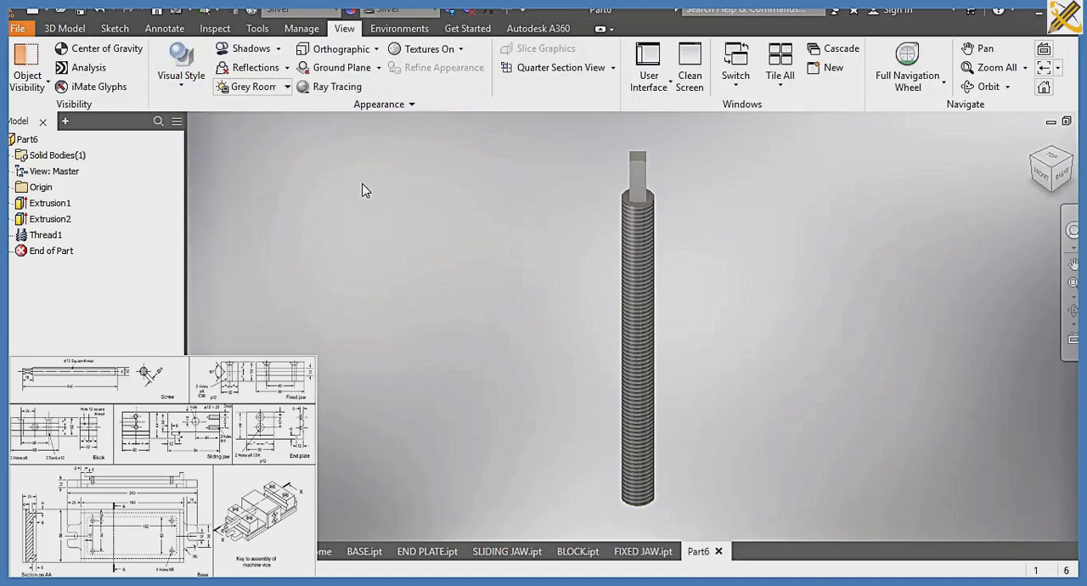
Save the part as SCREW in the SLIDE 7A folder
{"action": "key", "text": "ctrl+s"}
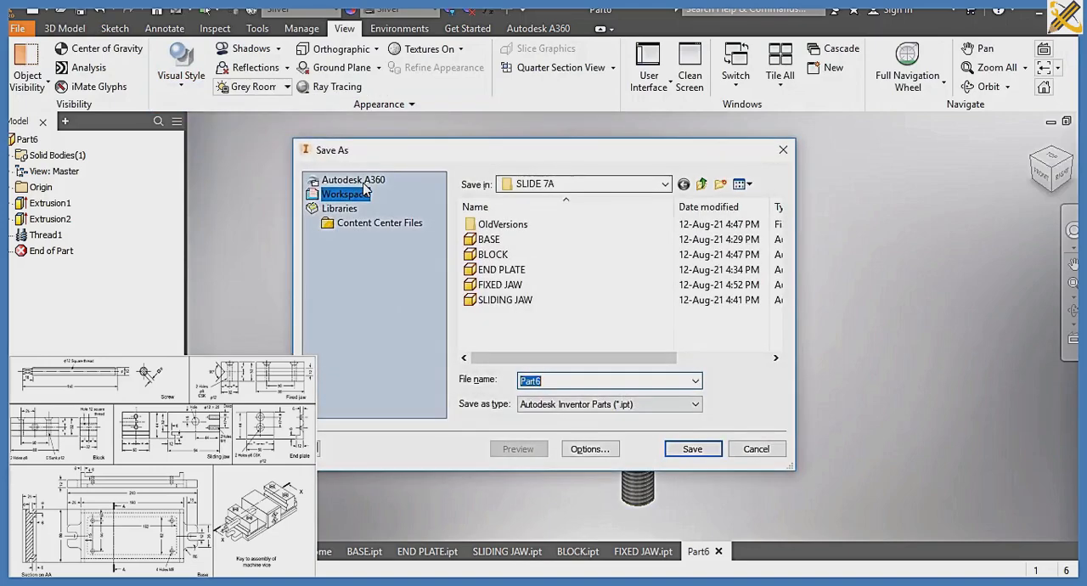
{"action": "type", "text": "SCREW"}
{"action": "key", "text": "Return"}
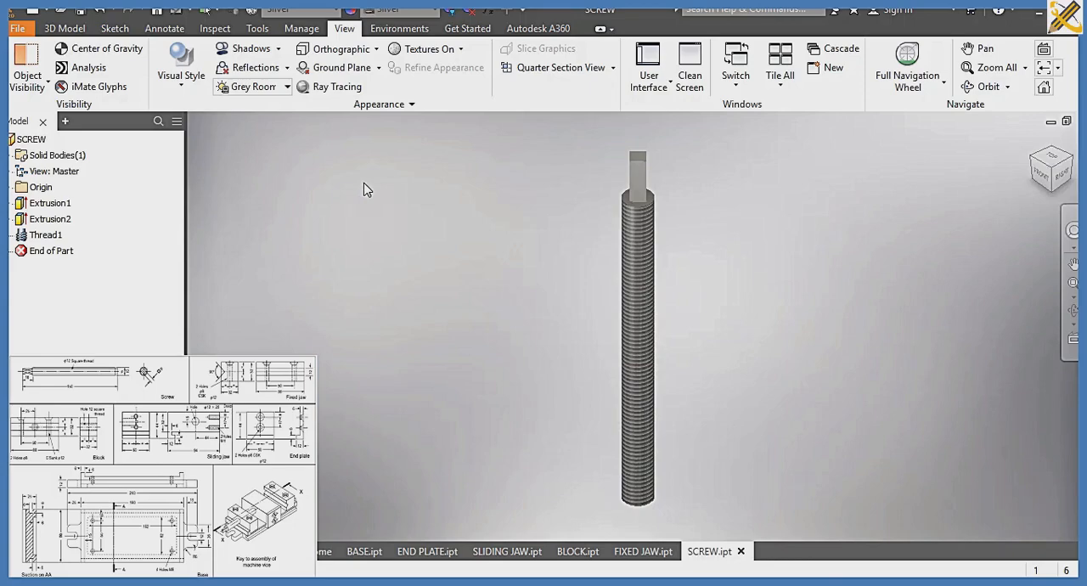
Create a new assembly from the metric Standard (mm).iam template
{"action": "key", "text": "ctrl+n"}
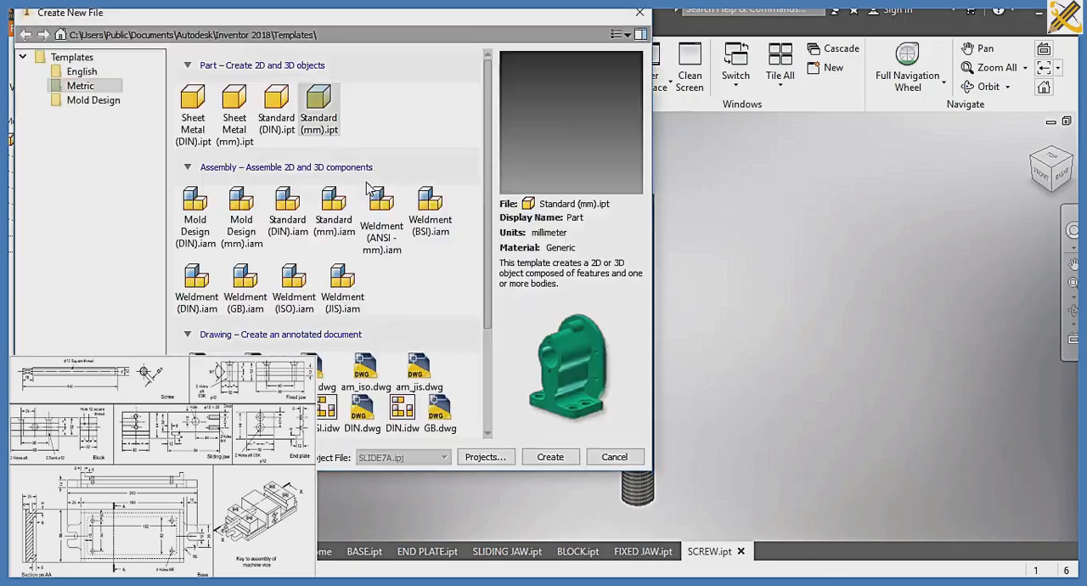
{"action": "left_click", "coordinate": [339, 222]}
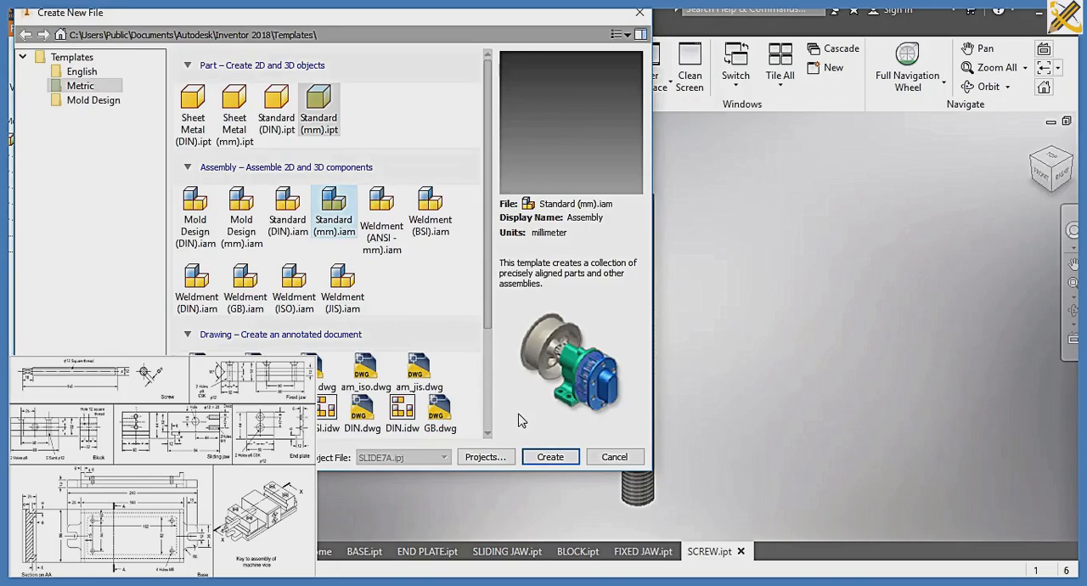
{"action": "left_click", "coordinate": [547, 459]}
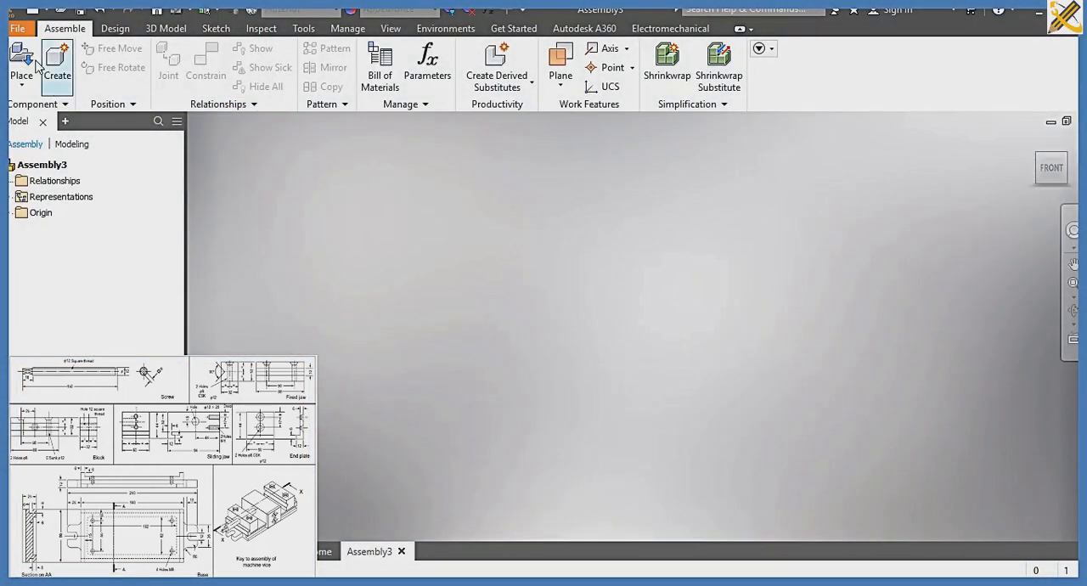
Place one instance each of the BASE, BLOCK, END PLATE, FIXED JAW, SCREW and SLIDING JAW parts in the assembly
{"action": "left_click", "coordinate": [25, 61]}
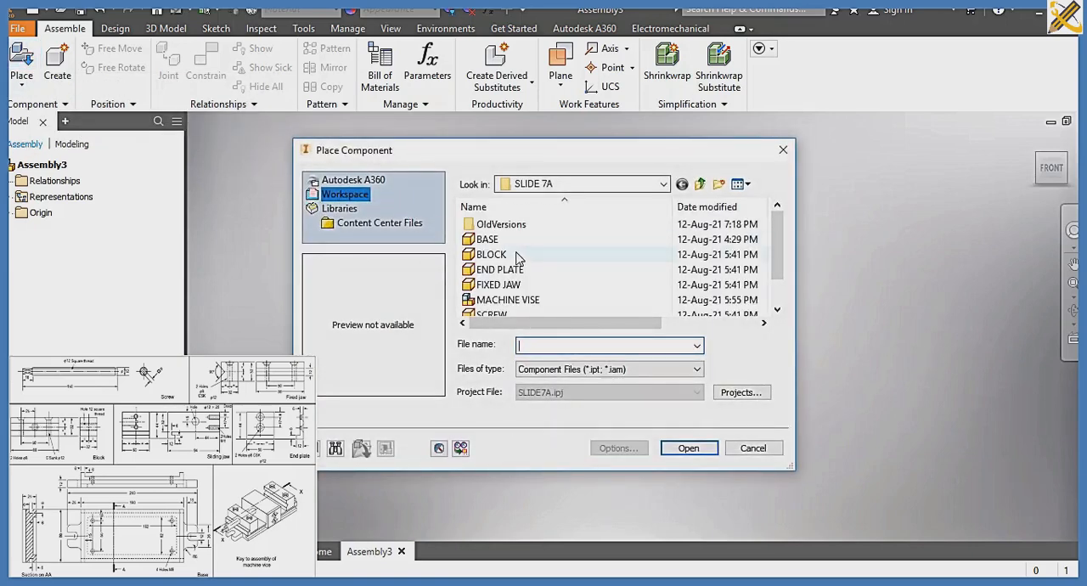
{"action": "left_click", "coordinate": [508, 241]}
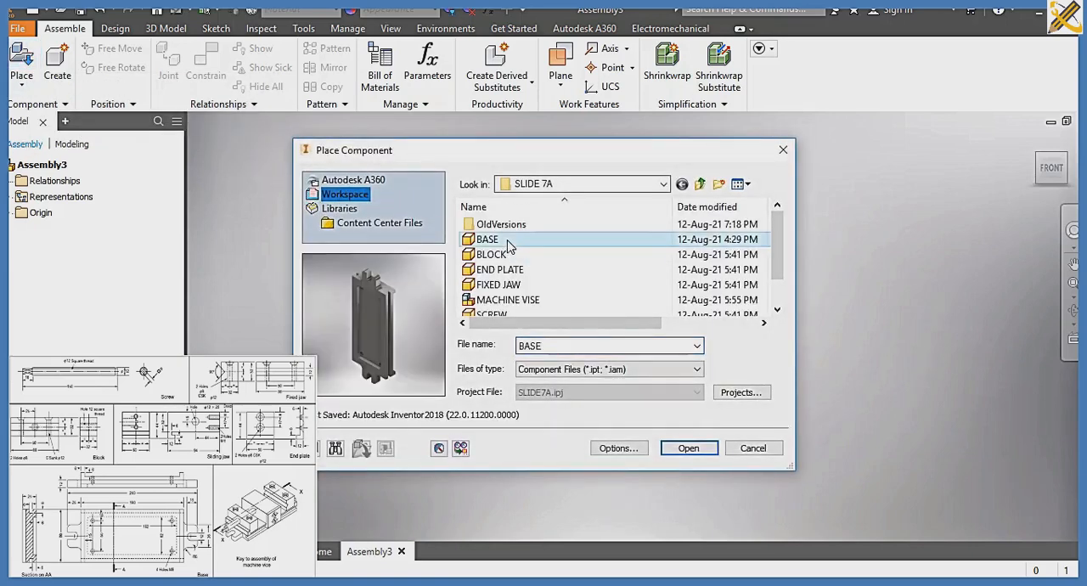
{"action": "left_click", "coordinate": [499, 254], "text": "ctrl"}
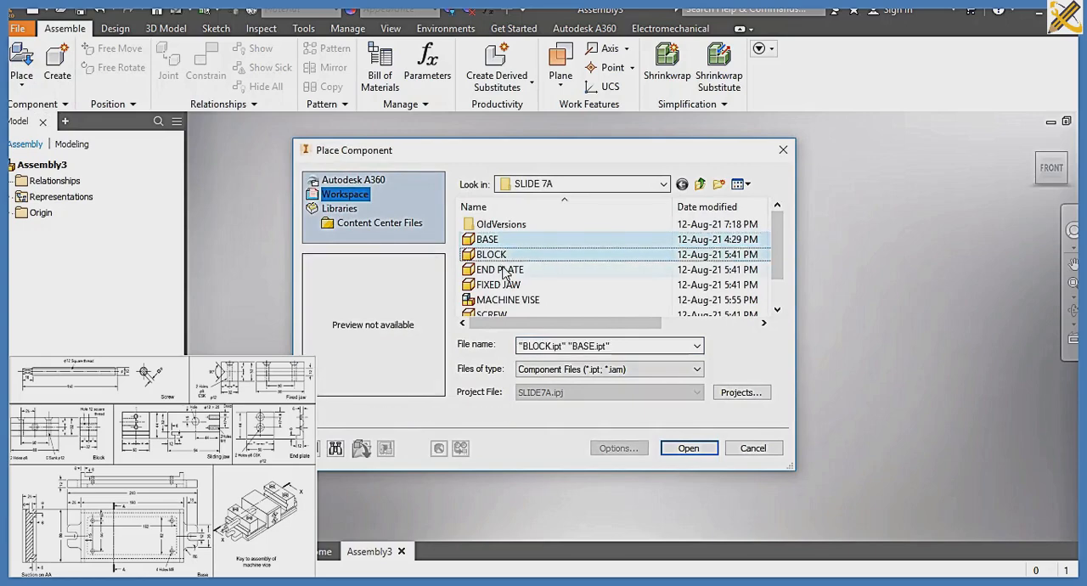
{"action": "left_click", "coordinate": [504, 270], "text": "ctrl"}
{"action": "left_click", "coordinate": [508, 285], "text": "ctrl"}
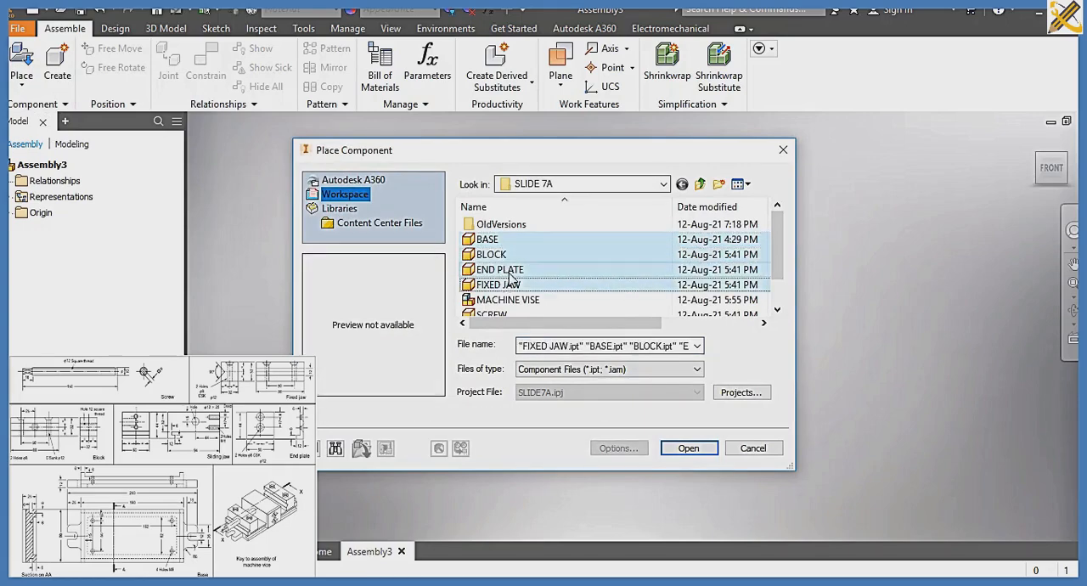
{"action": "scroll", "coordinate": [513, 277], "scroll_direction": "down", "scroll_amount": 1}
{"action": "left_click", "coordinate": [508, 285], "text": "ctrl"}
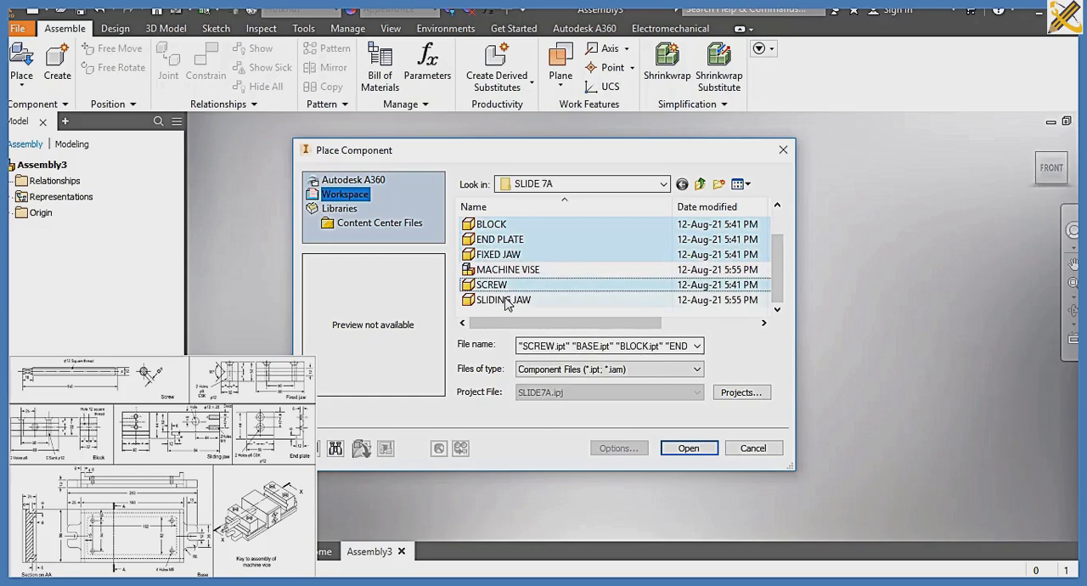
{"action": "left_click", "coordinate": [507, 301], "text": "ctrl"}
{"action": "left_click", "coordinate": [689, 448]}
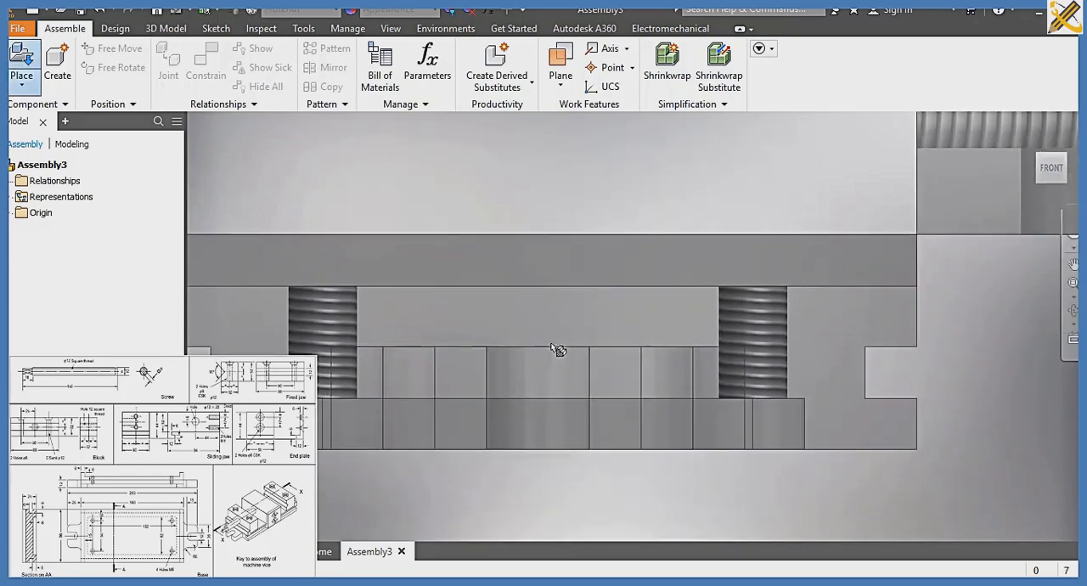
{"action": "left_click", "coordinate": [558, 345]}
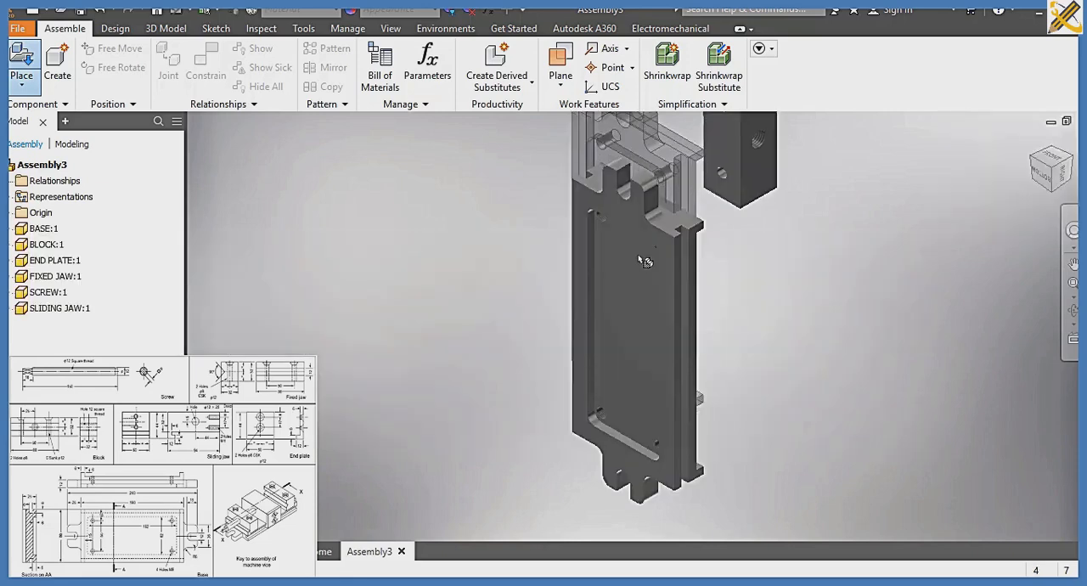
{"action": "key", "text": "Escape"}
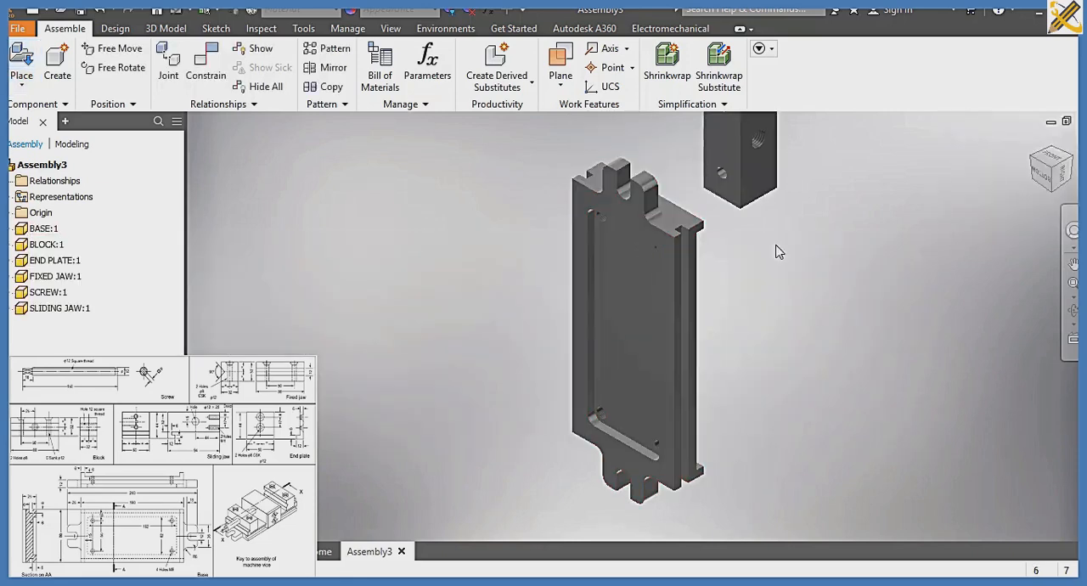
Orient the assembly so the base's top face is in view and ground the base
{"action": "left_click", "coordinate": [1048, 170]}
{"action": "left_click", "coordinate": [1070, 142]}
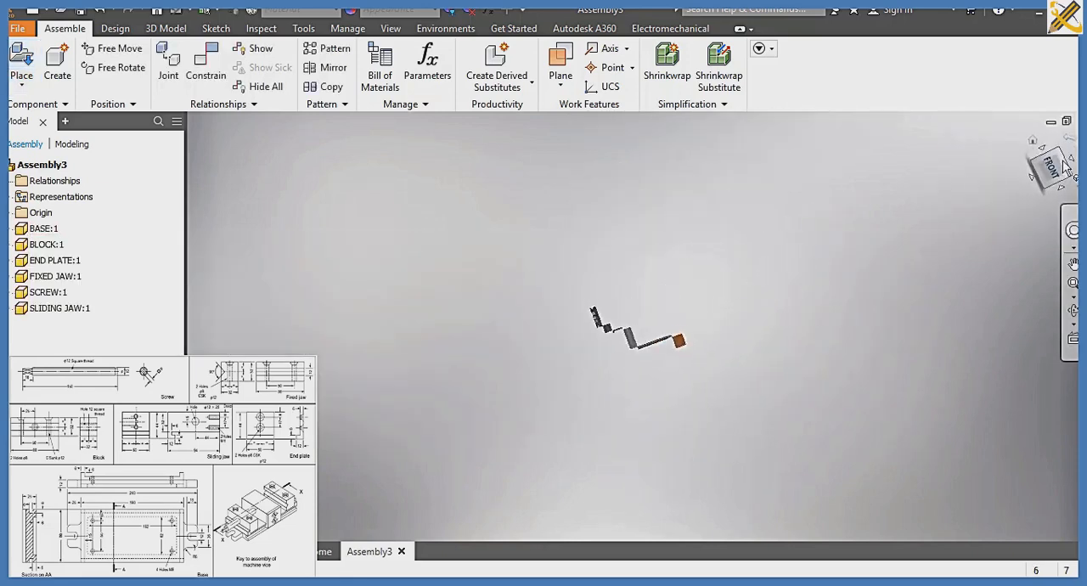
{"action": "left_click", "coordinate": [1068, 160]}
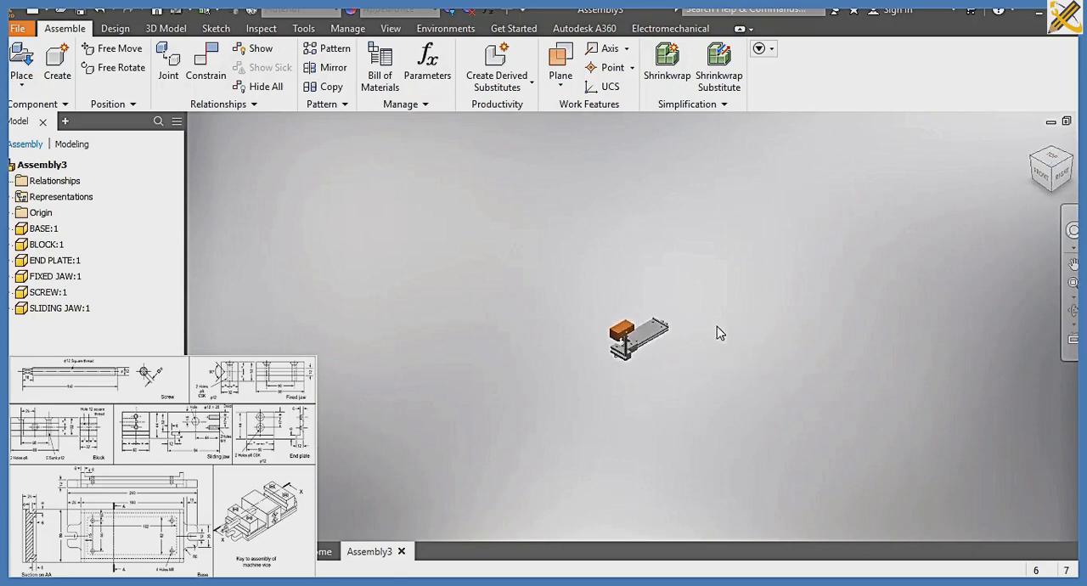
{"action": "left_click", "coordinate": [663, 340]}
{"action": "scroll", "coordinate": [663, 340], "scroll_direction": "down", "scroll_amount": 5}
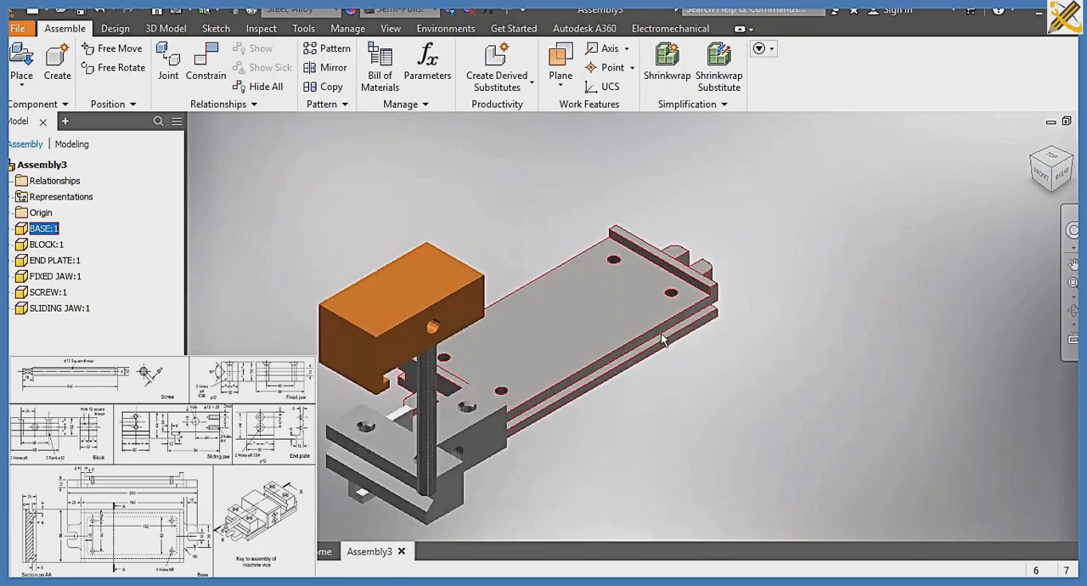
{"action": "right_click", "coordinate": [663, 340]}
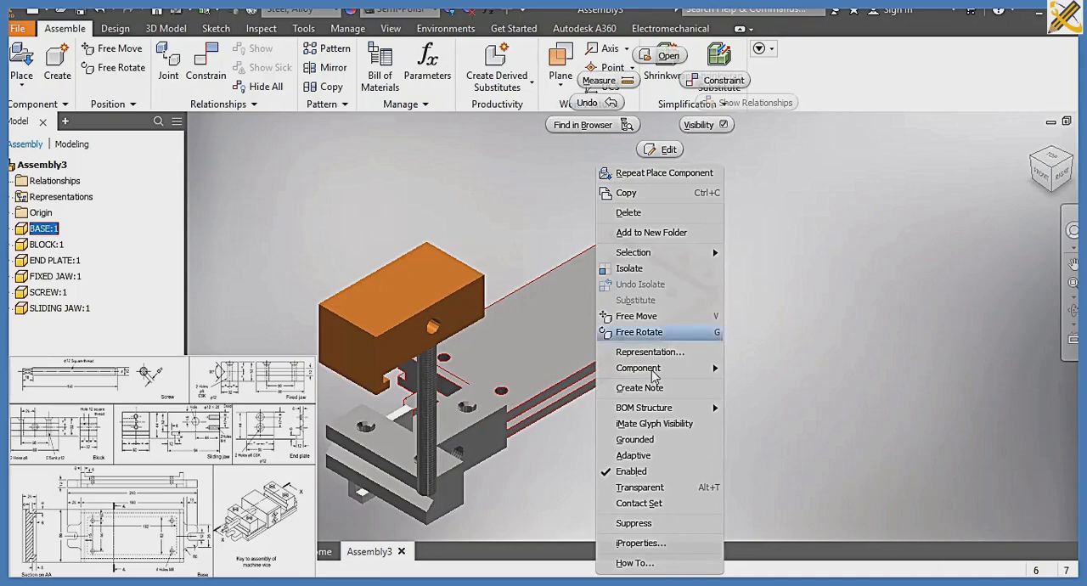
{"action": "left_click", "coordinate": [643, 440]}
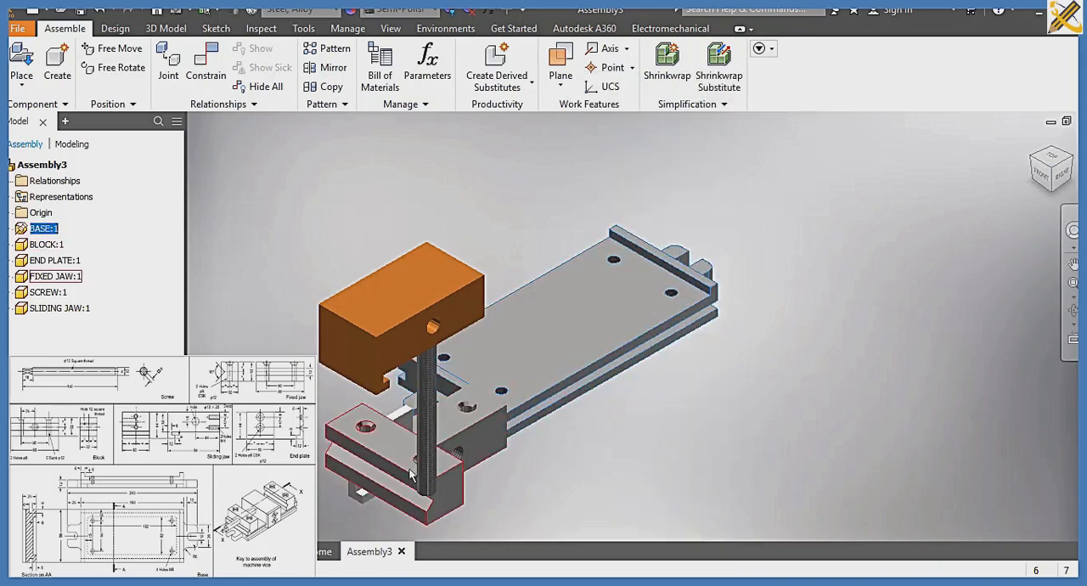
Move the fixed jaw out beside the base and rotate it freely until the holes in its underside are exposed
{"action": "left_click_drag", "start_coordinate": [410, 473], "coordinate": [610, 392]}
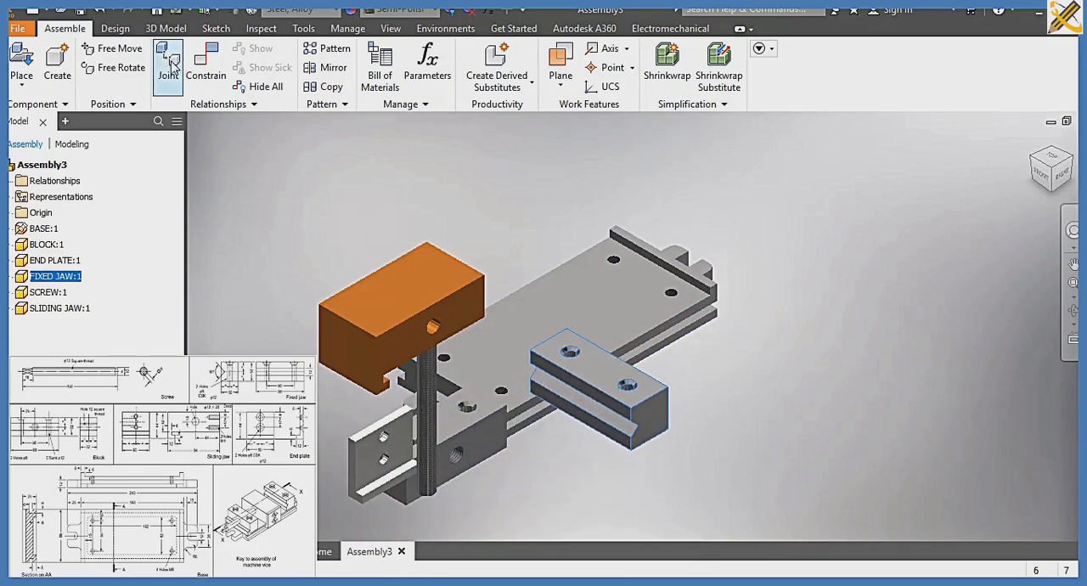
{"action": "left_click", "coordinate": [116, 68]}
{"action": "left_click_drag", "start_coordinate": [651, 405], "coordinate": [637, 376]}
{"action": "key", "text": "Escape"}
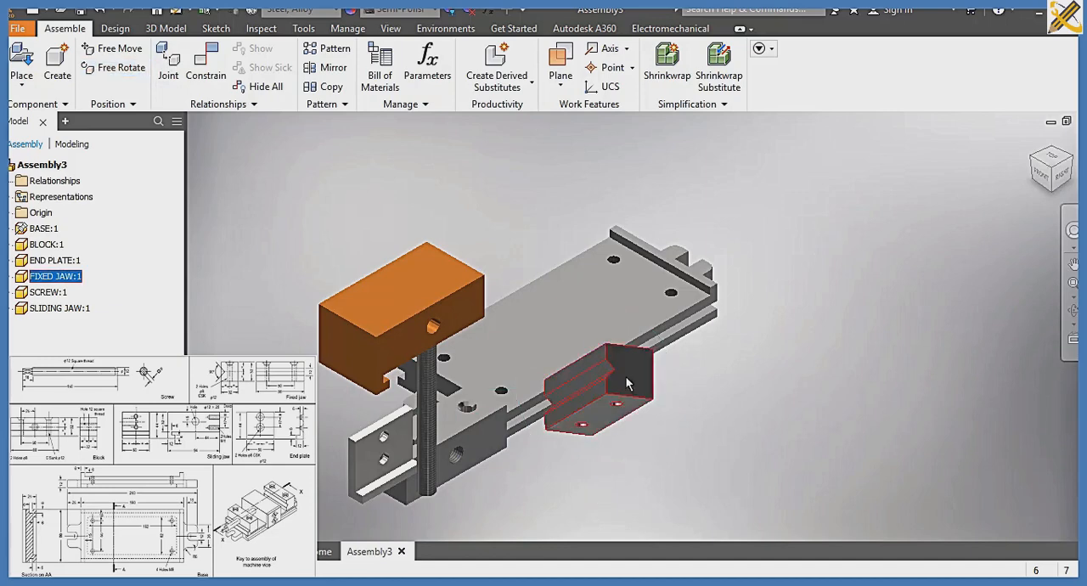
Add an Insert constraint with 0 mm offset between one underside hole of the fixed jaw and the near hole at the base's far end
{"action": "left_click", "coordinate": [219, 79]}
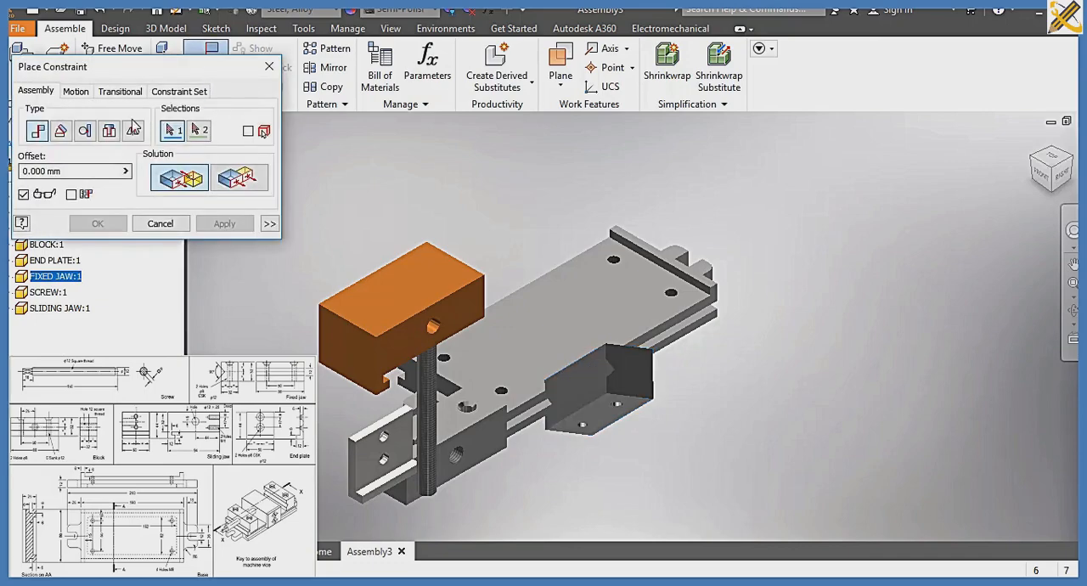
{"action": "left_click", "coordinate": [109, 129]}
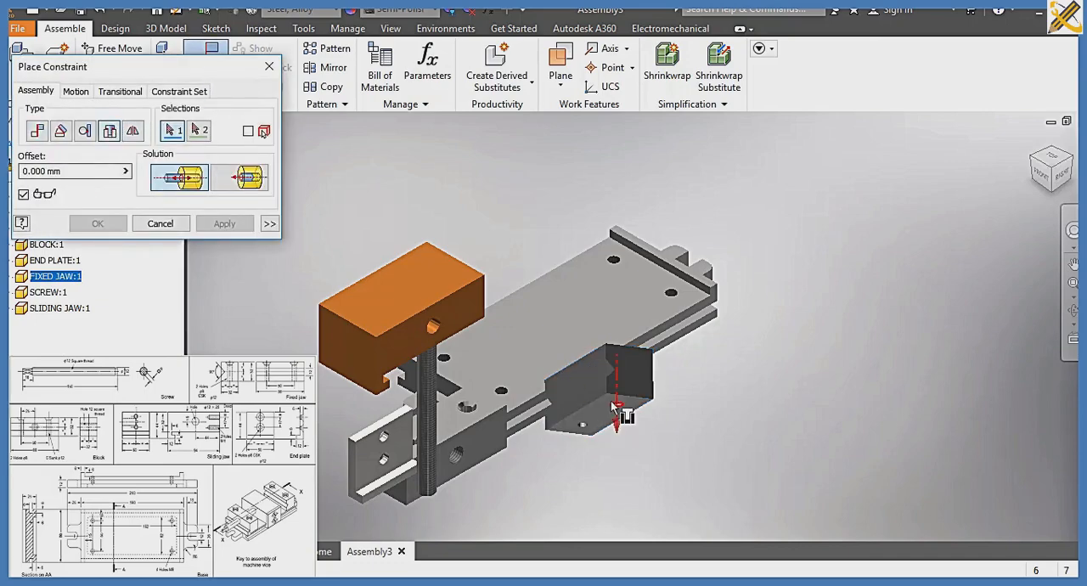
{"action": "left_click", "coordinate": [616, 407]}
{"action": "left_click", "coordinate": [668, 296]}
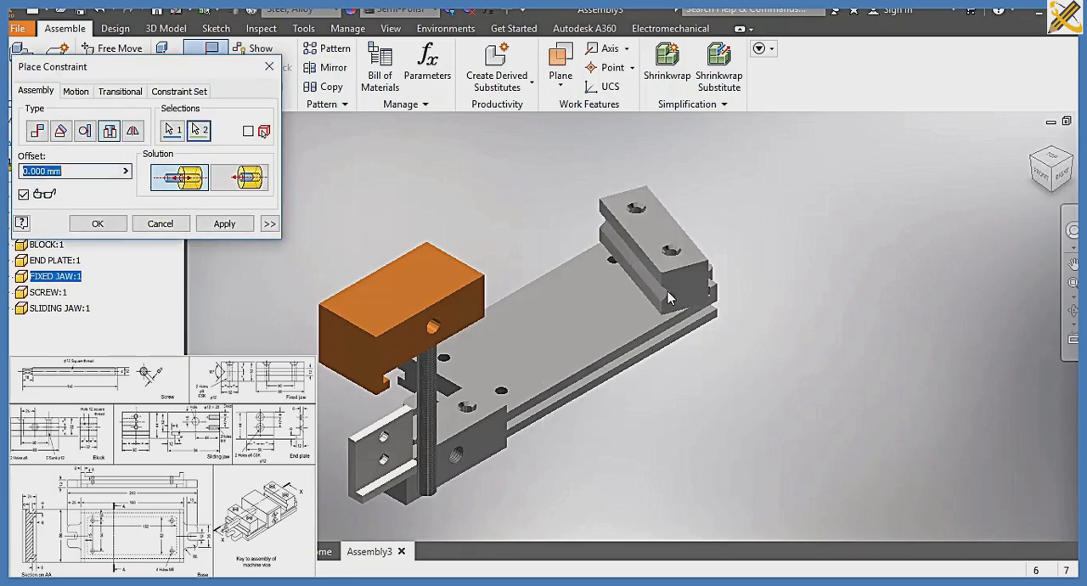
{"action": "left_click", "coordinate": [237, 224]}
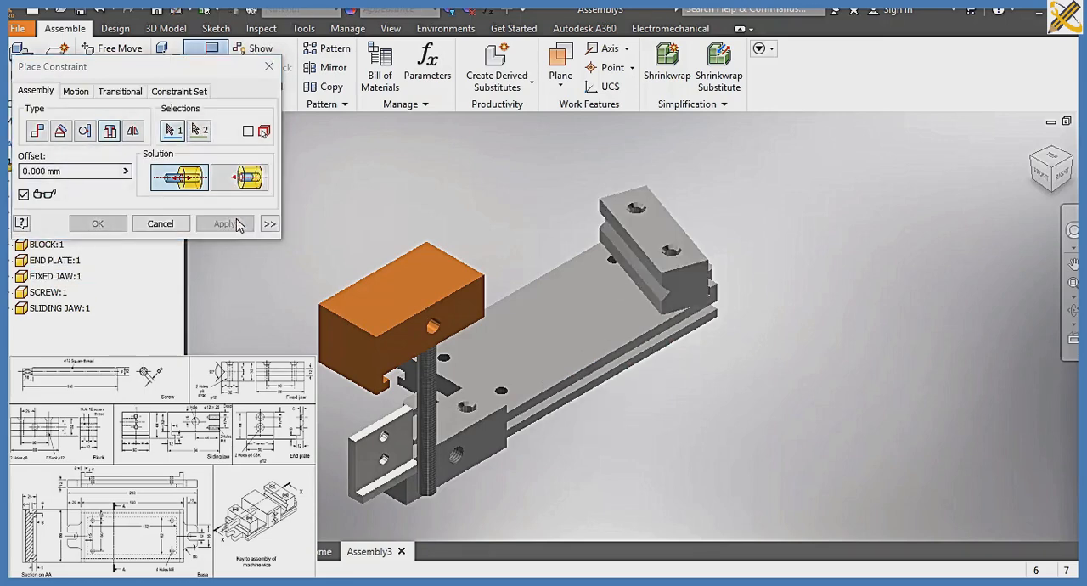
Add a second Insert constraint with 0 mm offset between the fixed jaw's other hole and the remaining hole at that end of the base
{"action": "left_click", "coordinate": [636, 246]}
{"action": "left_click", "coordinate": [612, 260]}
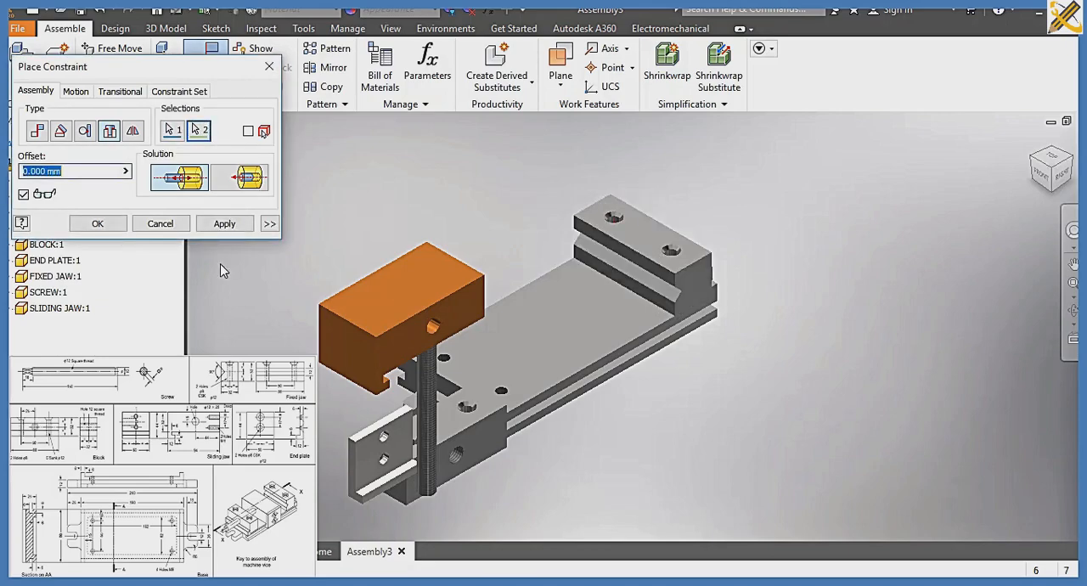
{"action": "left_click", "coordinate": [110, 225]}
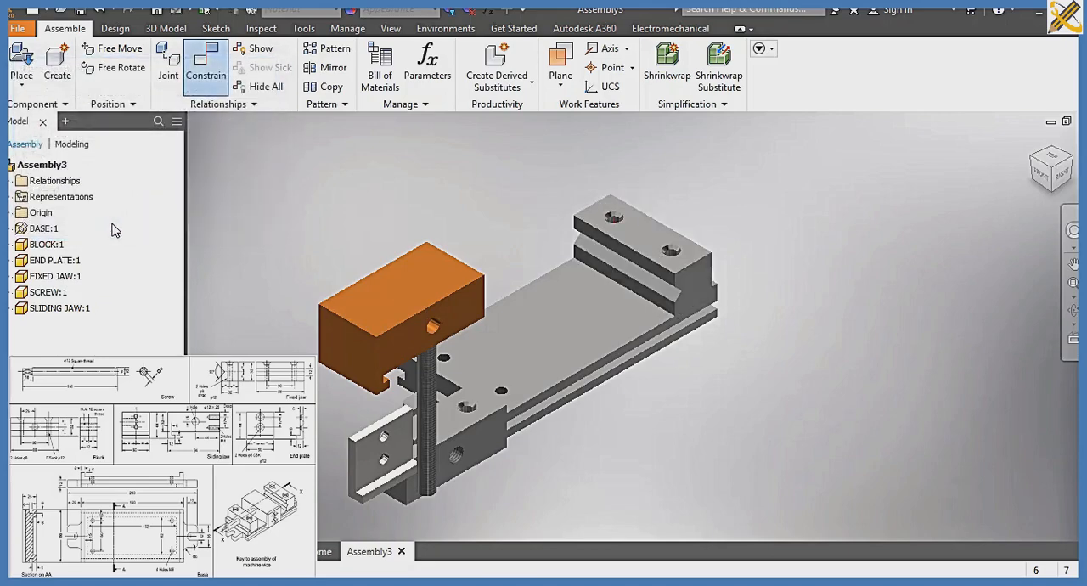
{"action": "left_click", "coordinate": [646, 291]}
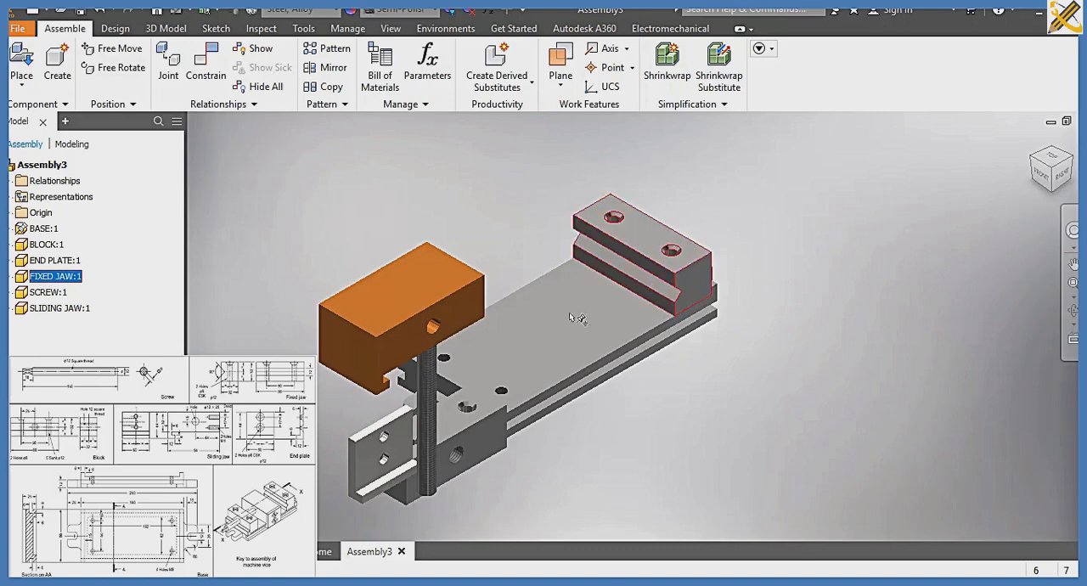
{"action": "left_click_drag", "start_coordinate": [435, 323], "coordinate": [531, 302]}
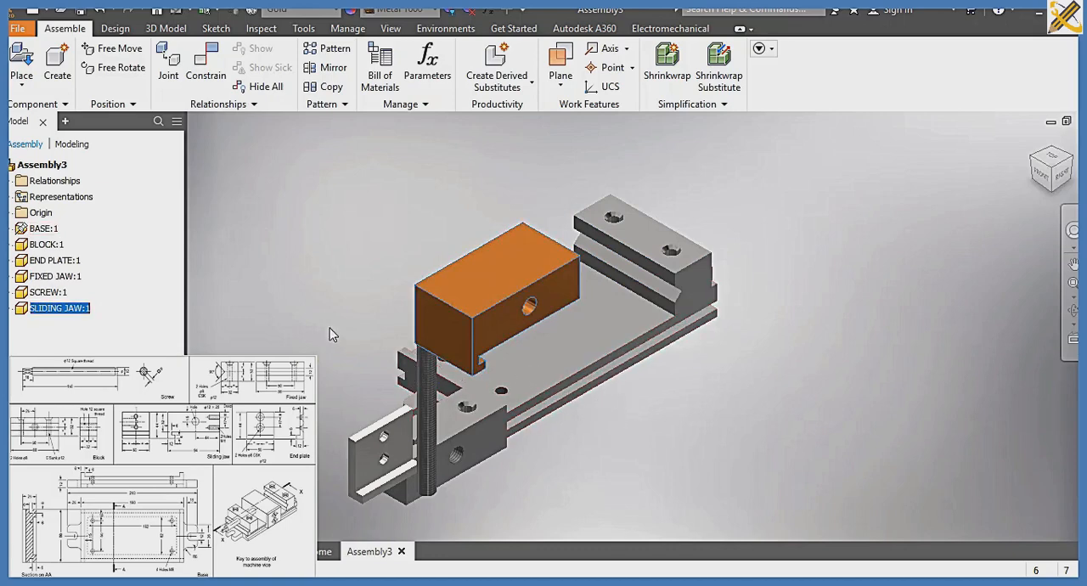
{"action": "left_click", "coordinate": [204, 83]}
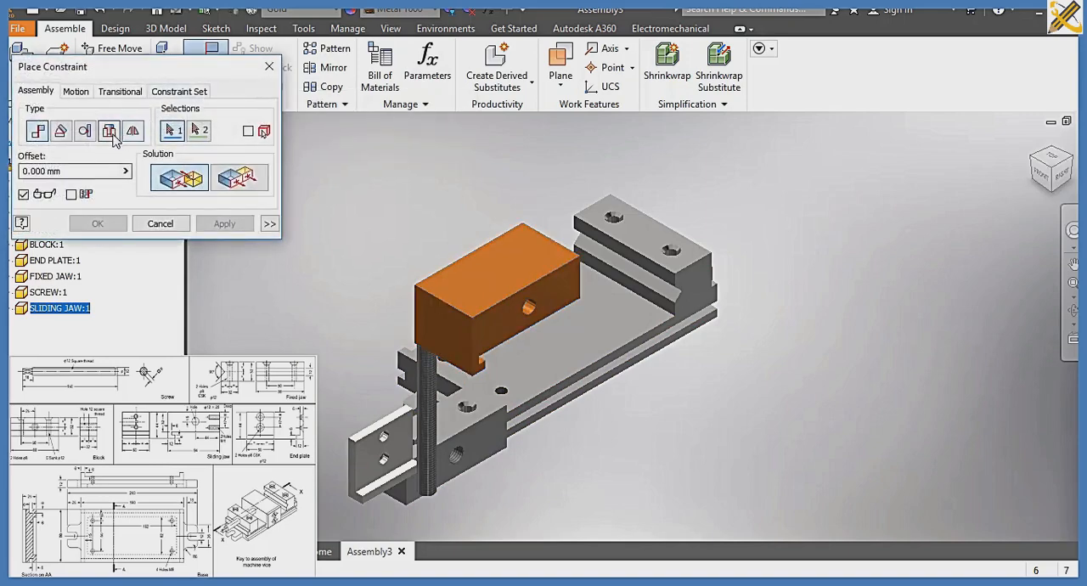
{"action": "left_click", "coordinate": [61, 132]}
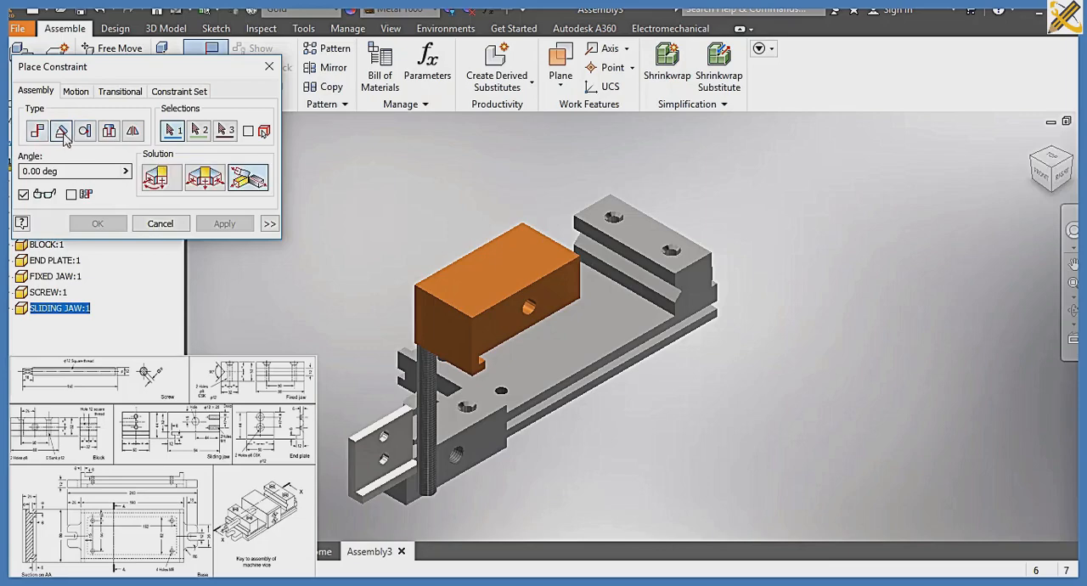
{"action": "scroll", "coordinate": [510, 378], "scroll_direction": "down", "scroll_amount": 5}
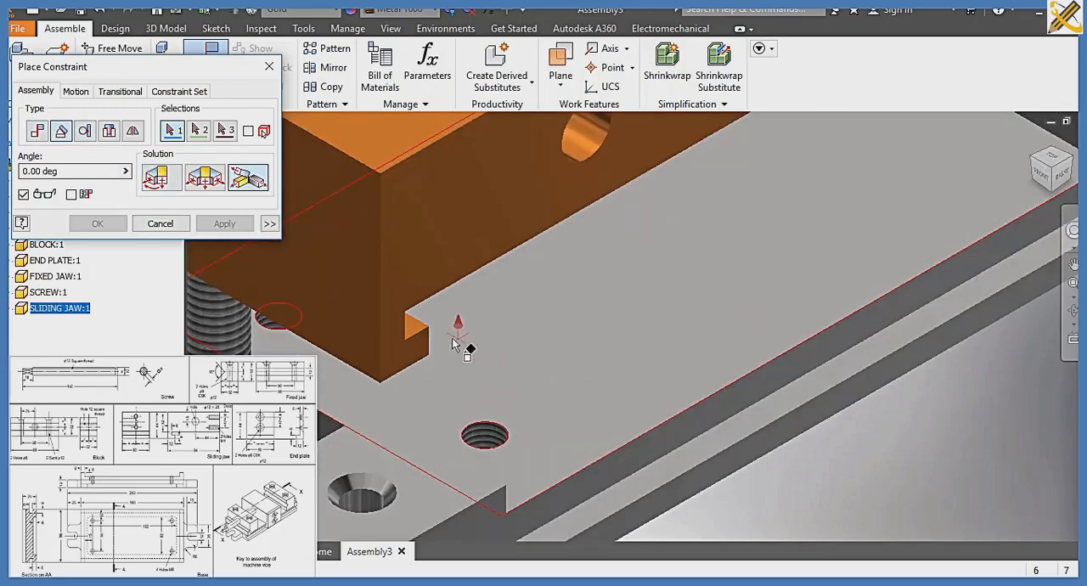
{"action": "left_click", "coordinate": [1072, 163]}
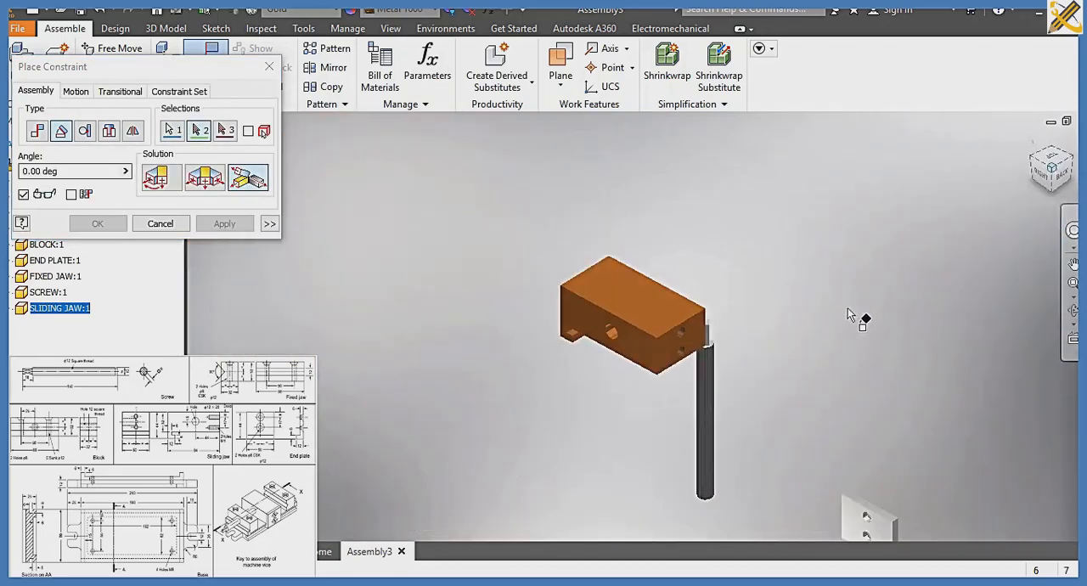
{"action": "middle_click_drag", "start_coordinate": [838, 396], "coordinate": [759, 195]}
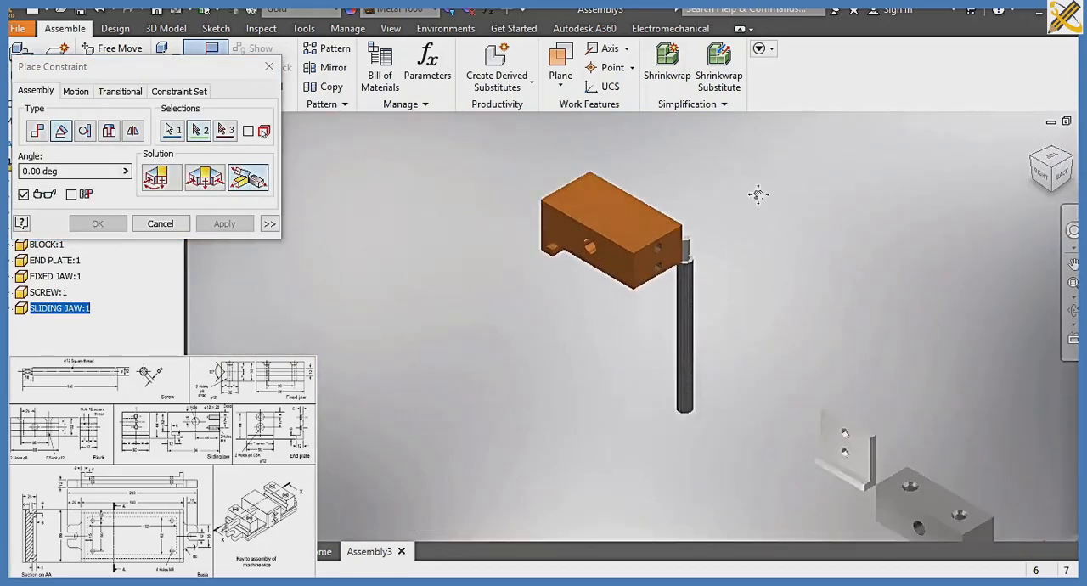
{"action": "middle_click_drag", "start_coordinate": [1032, 389], "coordinate": [893, 357]}
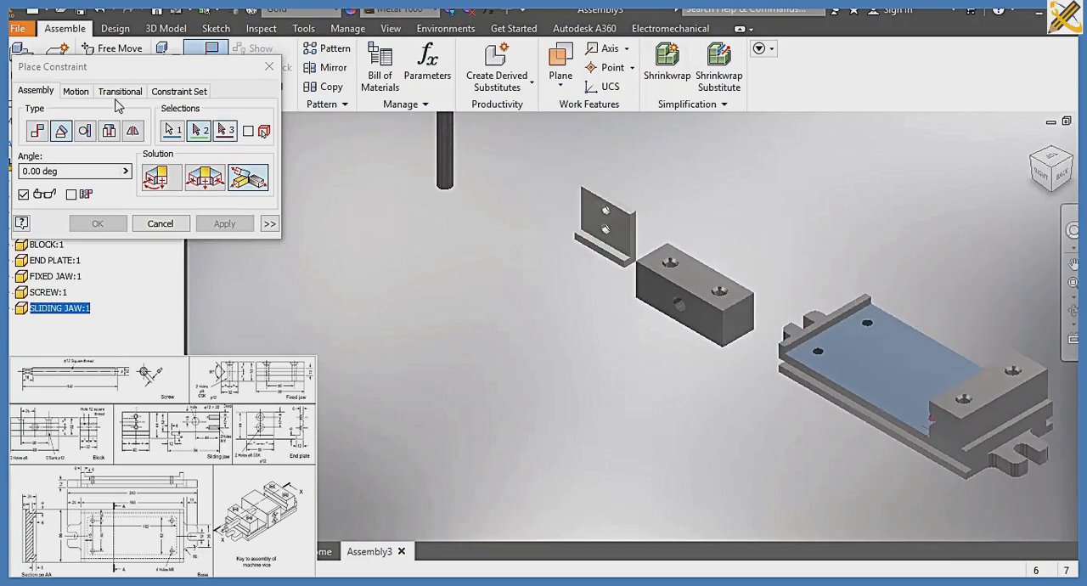
{"action": "left_click", "coordinate": [269, 66]}
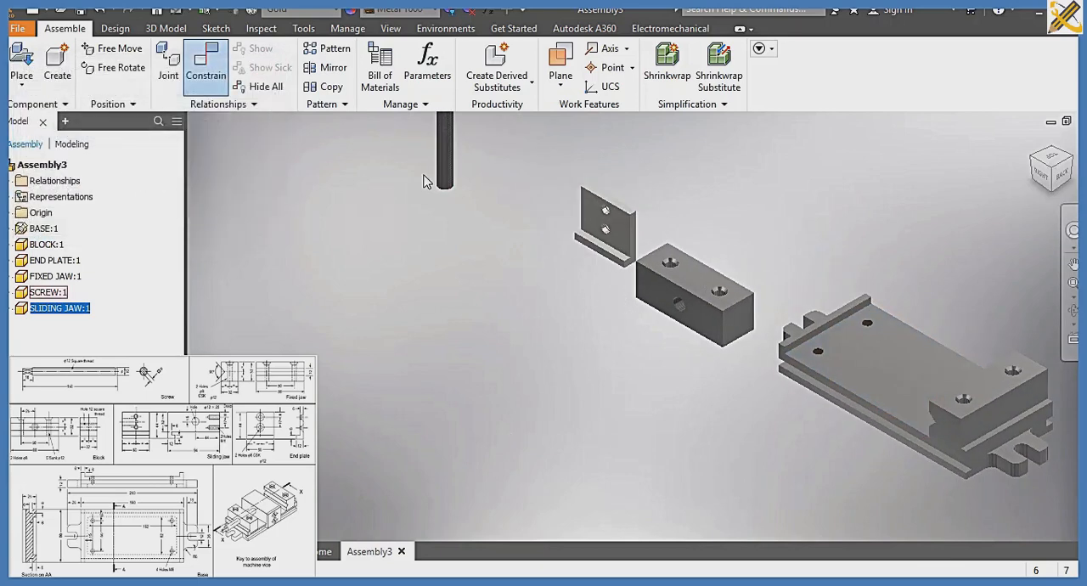
Move the sliding jaw away from the screw to a spot just above the base
{"action": "scroll", "coordinate": [425, 181], "scroll_direction": "down", "scroll_amount": 3}
{"action": "middle_click_drag", "start_coordinate": [427, 180], "coordinate": [429, 274]}
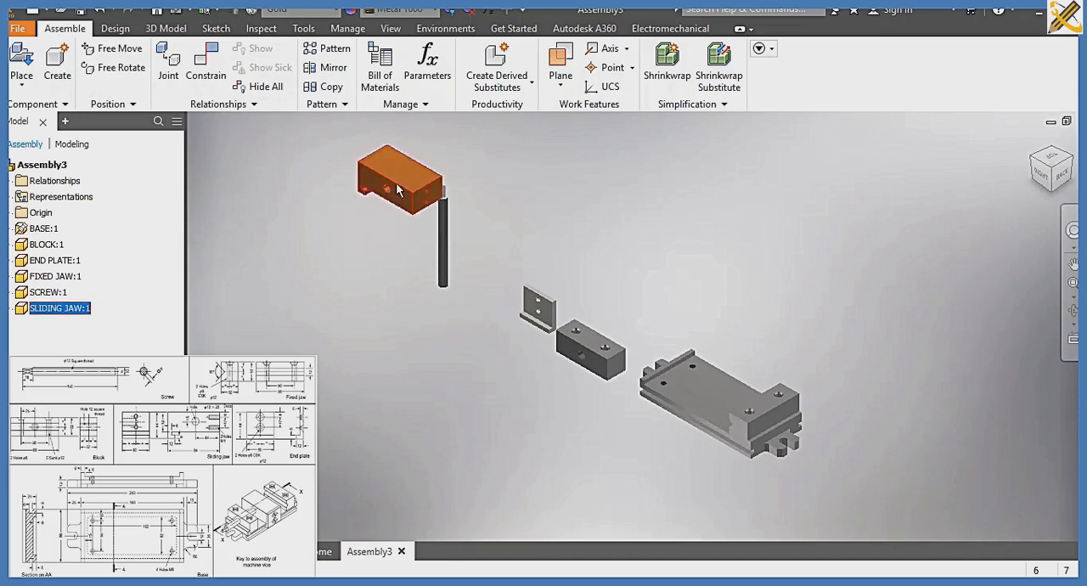
{"action": "left_click_drag", "start_coordinate": [437, 177], "coordinate": [724, 316]}
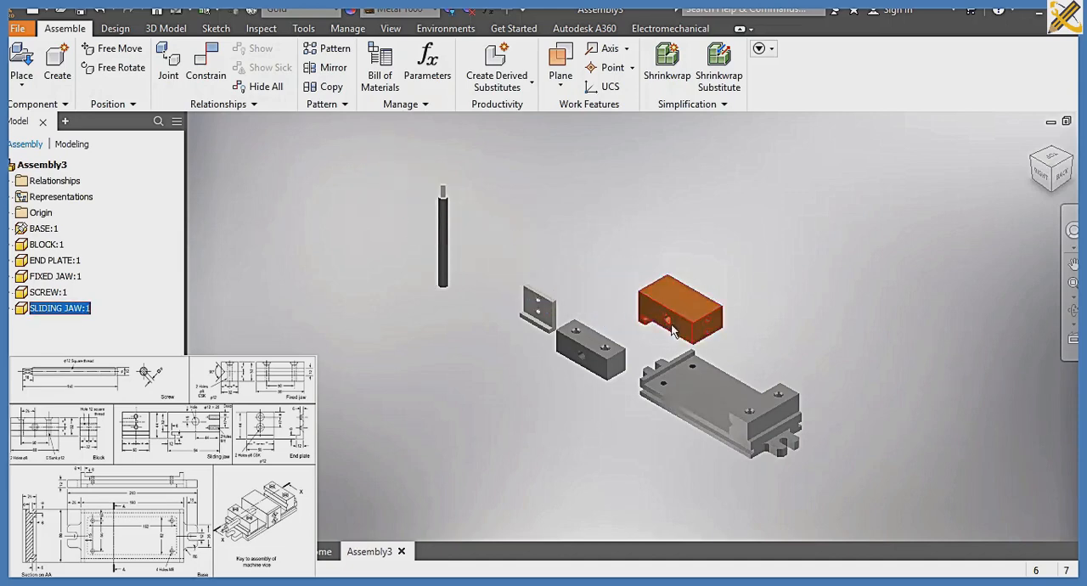
{"action": "scroll", "coordinate": [769, 400], "scroll_direction": "up", "scroll_amount": 4}
{"action": "middle_click_drag", "start_coordinate": [526, 217], "coordinate": [511, 203]}
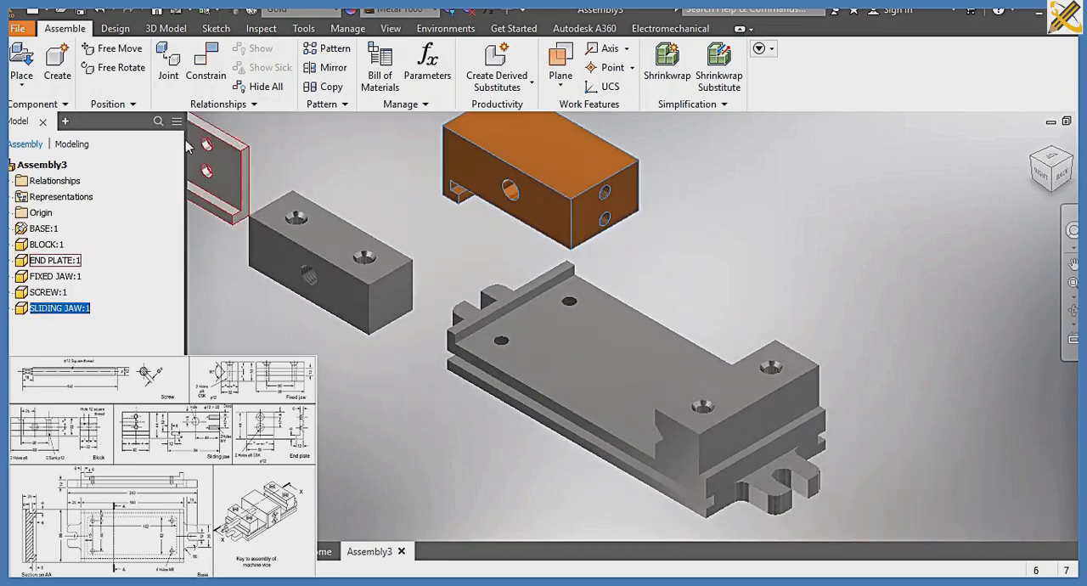
{"action": "left_click", "coordinate": [207, 71]}
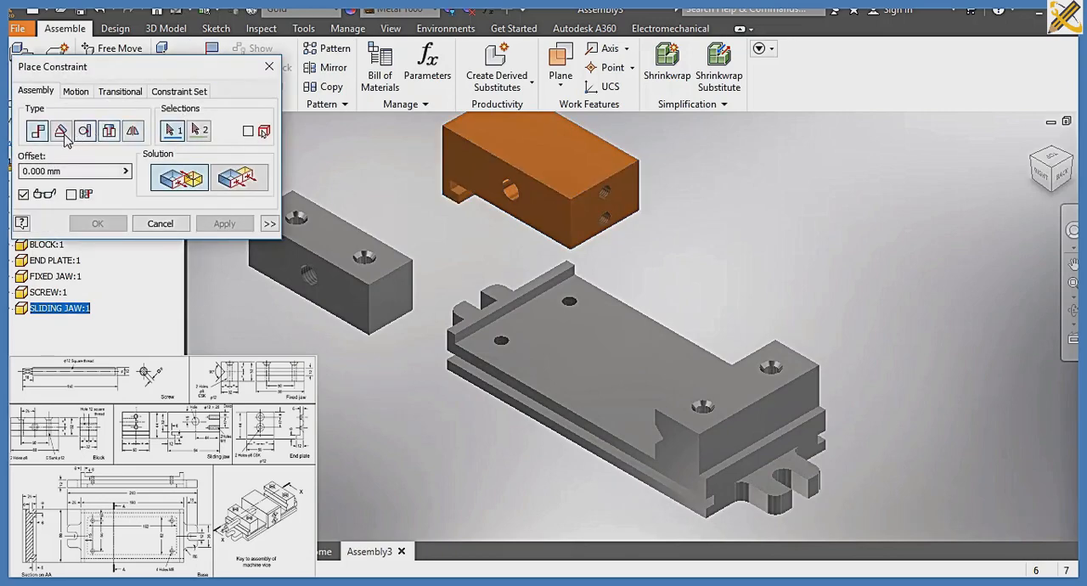
{"action": "left_click", "coordinate": [64, 136]}
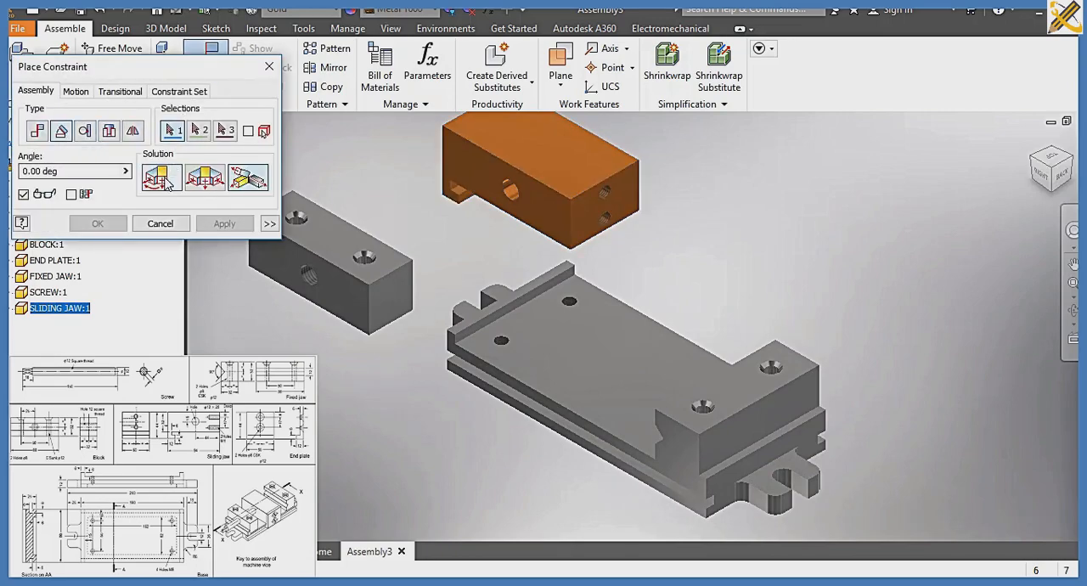
{"action": "left_click", "coordinate": [372, 274]}
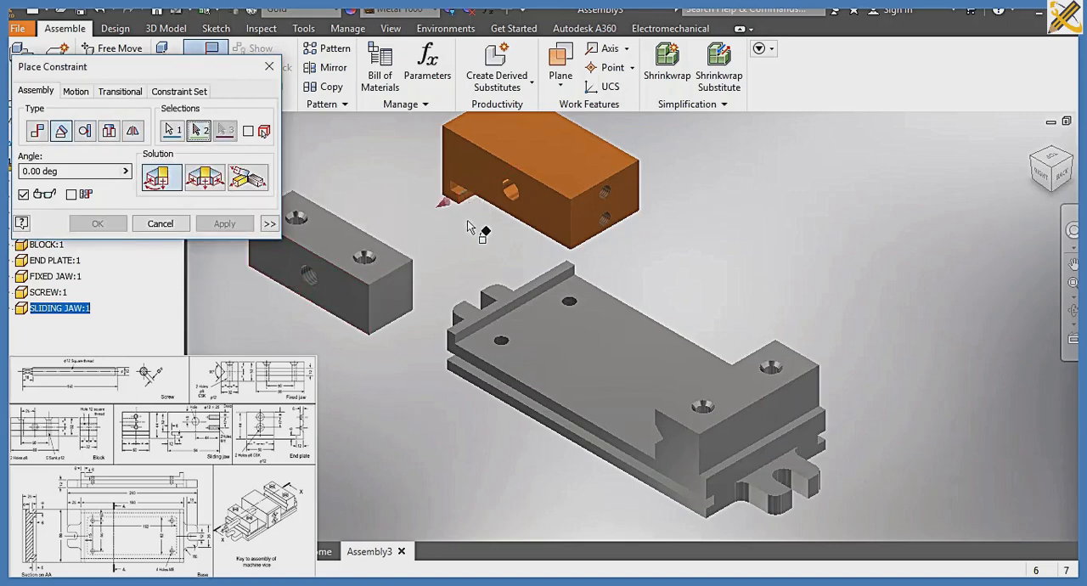
{"action": "left_click", "coordinate": [270, 66]}
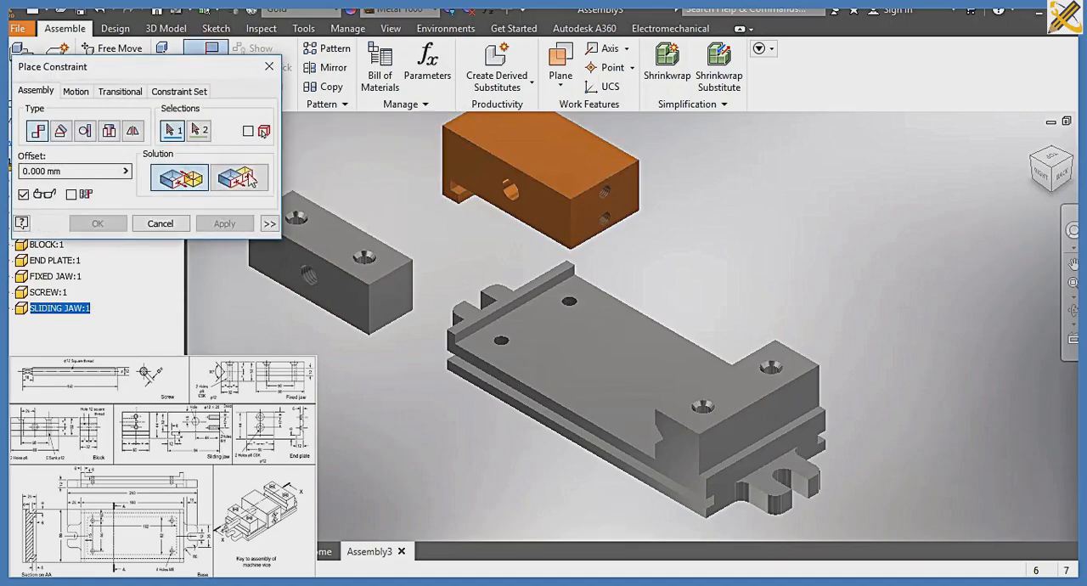
Add a Directed Angle constraint of 180 degrees between a face of the sliding jaw's lower lip and the base's long side face
{"action": "left_click", "coordinate": [68, 136]}
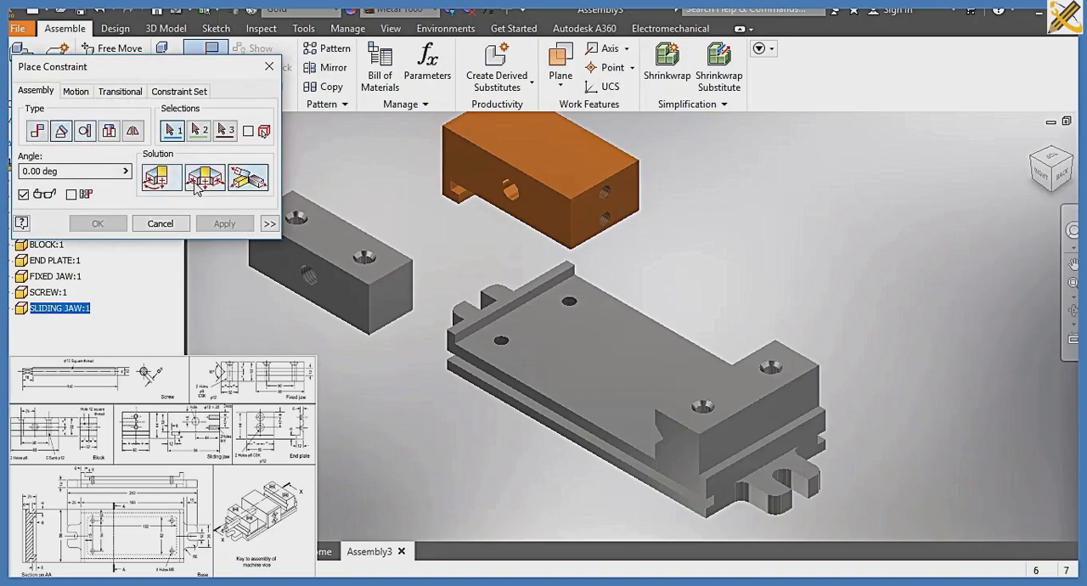
{"action": "left_click", "coordinate": [157, 179]}
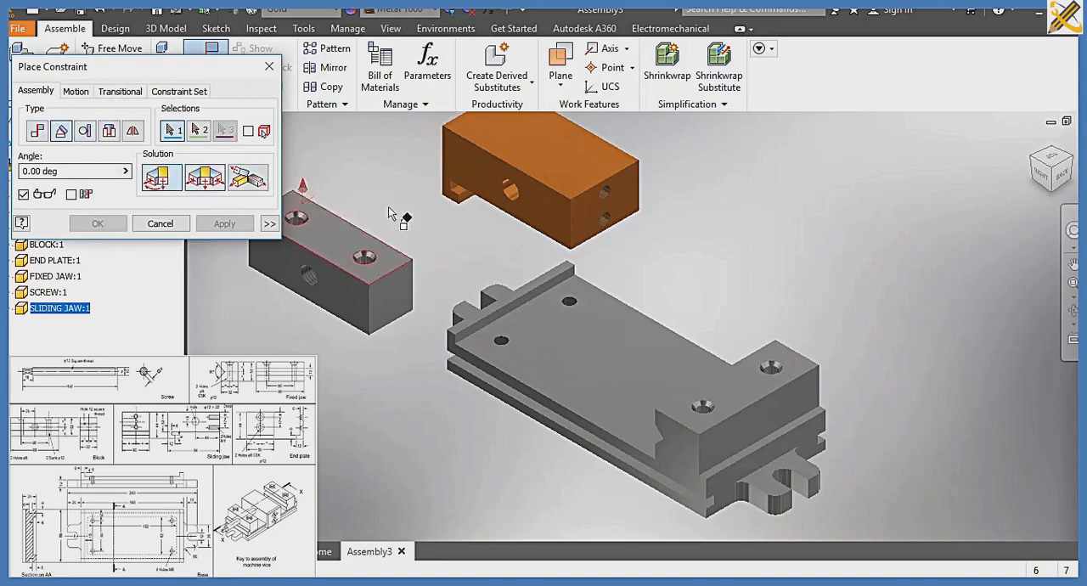
{"action": "scroll", "coordinate": [466, 200], "scroll_direction": "up", "scroll_amount": 3}
{"action": "left_click", "coordinate": [467, 201]}
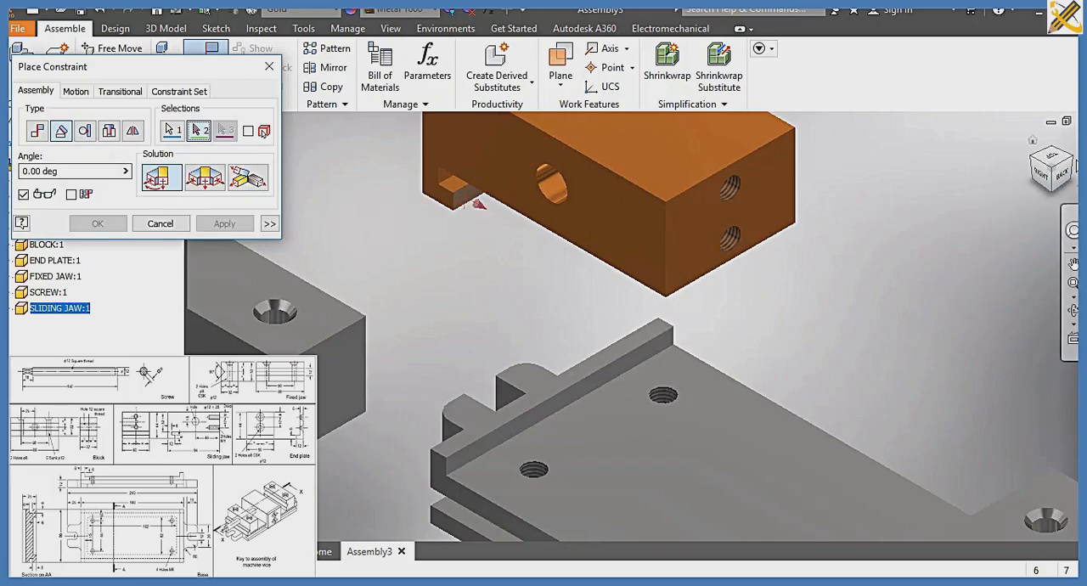
{"action": "left_click", "coordinate": [1072, 160]}
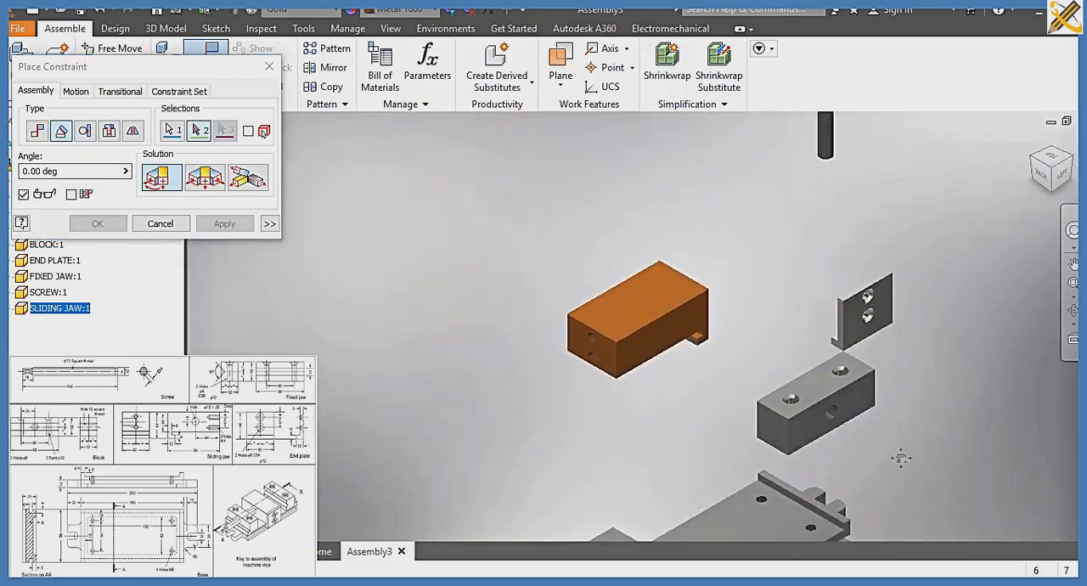
{"action": "middle_click_drag", "start_coordinate": [900, 456], "coordinate": [829, 137]}
{"action": "scroll", "coordinate": [750, 251], "scroll_direction": "down", "scroll_amount": 5}
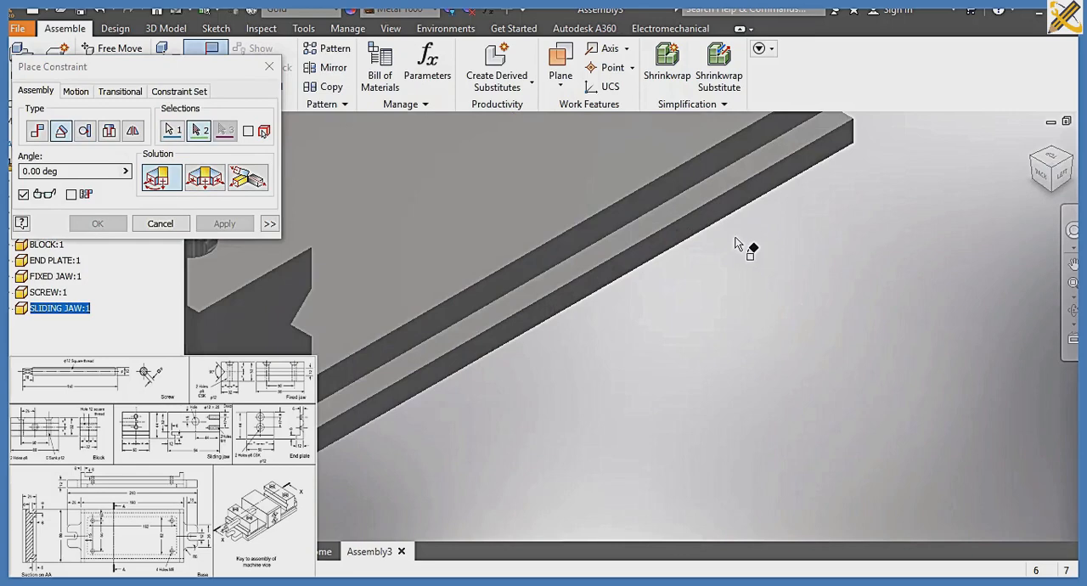
{"action": "scroll", "coordinate": [736, 239], "scroll_direction": "up", "scroll_amount": 2}
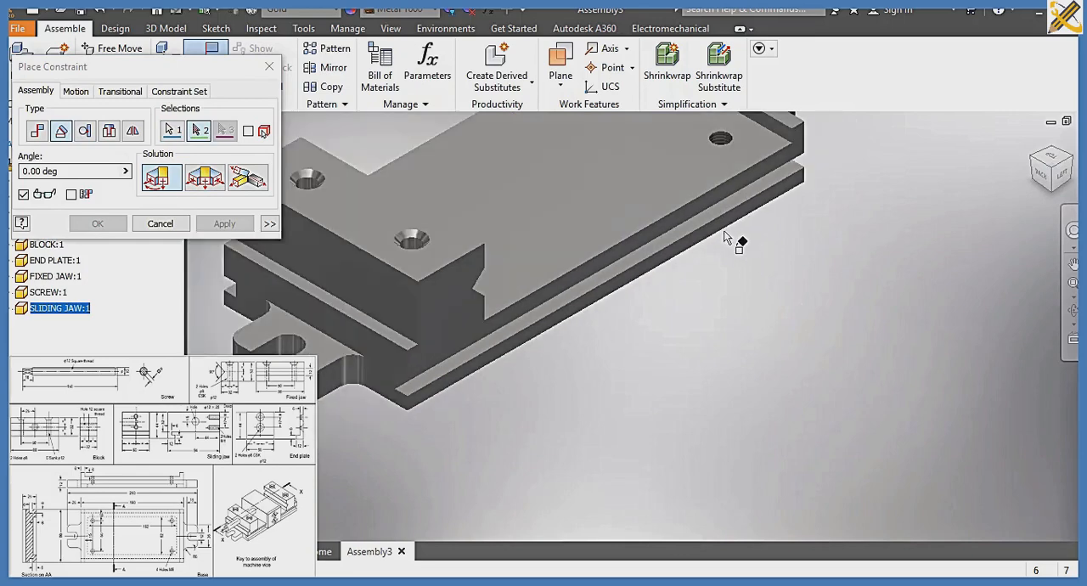
{"action": "left_click", "coordinate": [677, 216]}
{"action": "scroll", "coordinate": [676, 221], "scroll_direction": "up", "scroll_amount": 4}
{"action": "scroll", "coordinate": [648, 344], "scroll_direction": "down", "scroll_amount": 2}
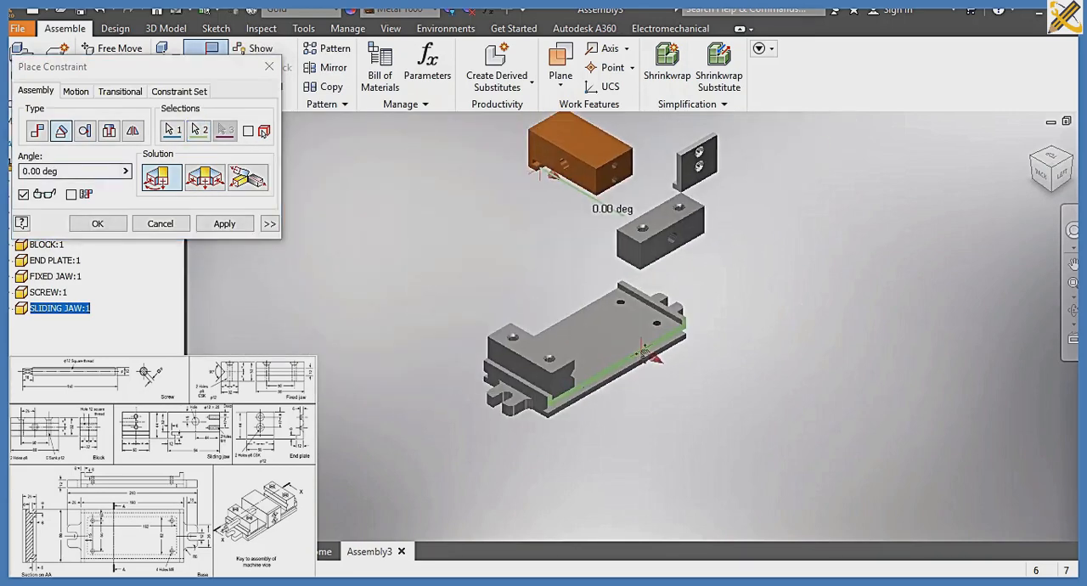
{"action": "double_click", "coordinate": [73, 174]}
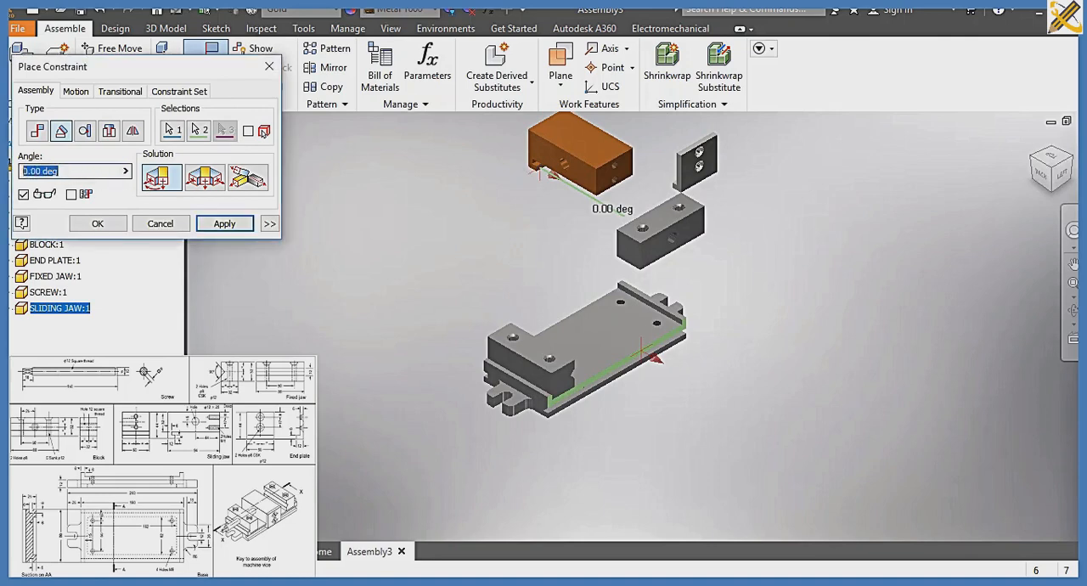
{"action": "type", "text": "80"}
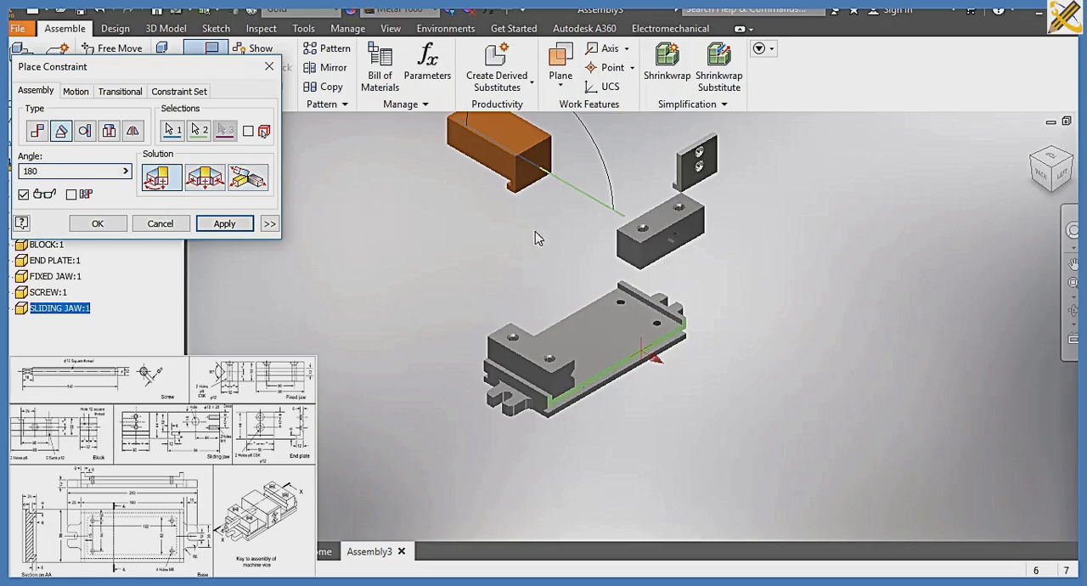
{"action": "left_click", "coordinate": [231, 227]}
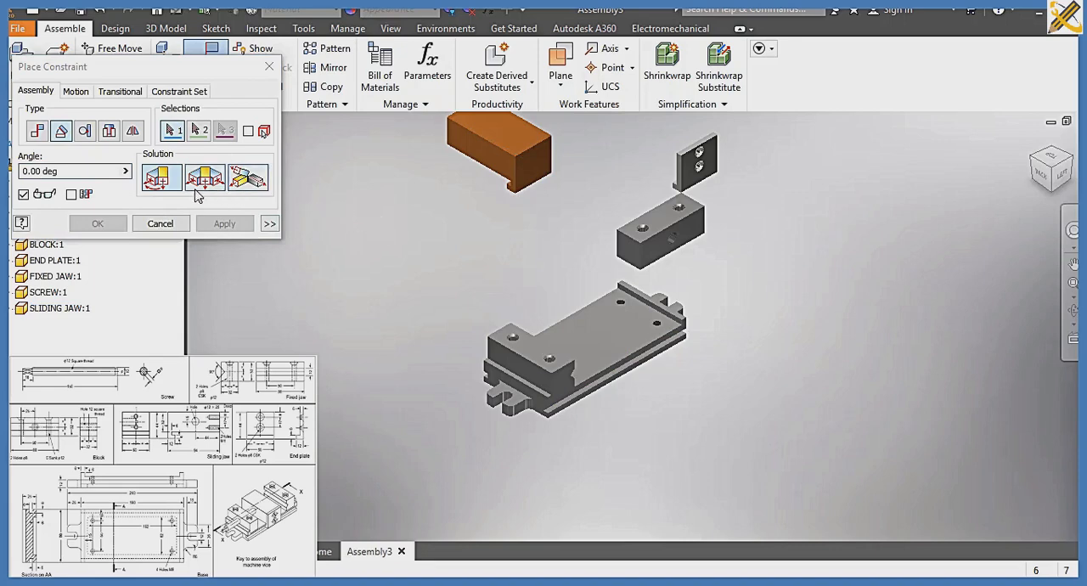
Add a Mate constraint with 0 mm offset between the sliding jaw's underside and the base's top face
{"action": "left_click", "coordinate": [36, 131]}
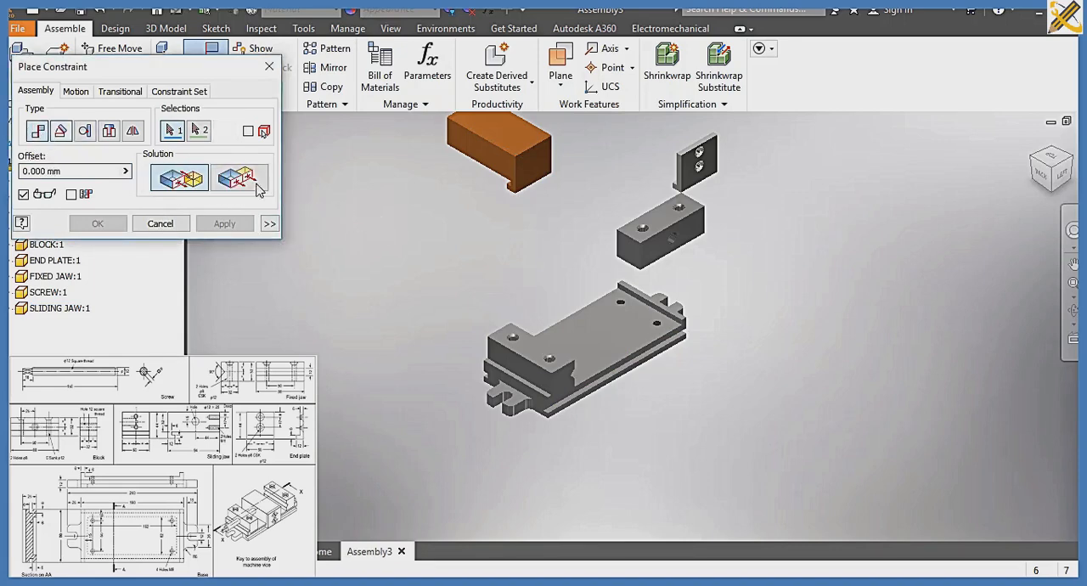
{"action": "left_click", "coordinate": [1030, 180]}
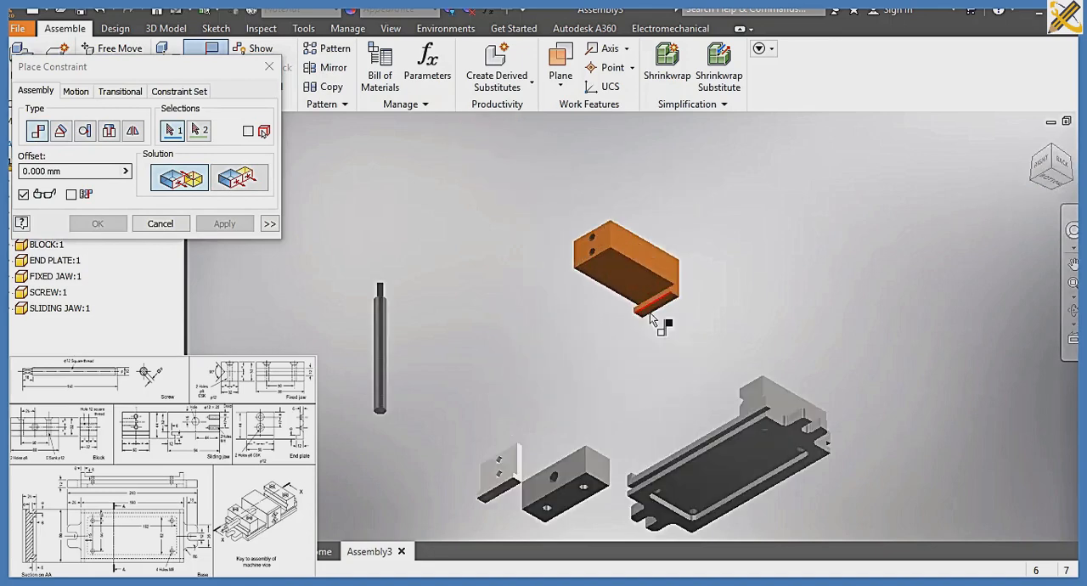
{"action": "left_click", "coordinate": [625, 289]}
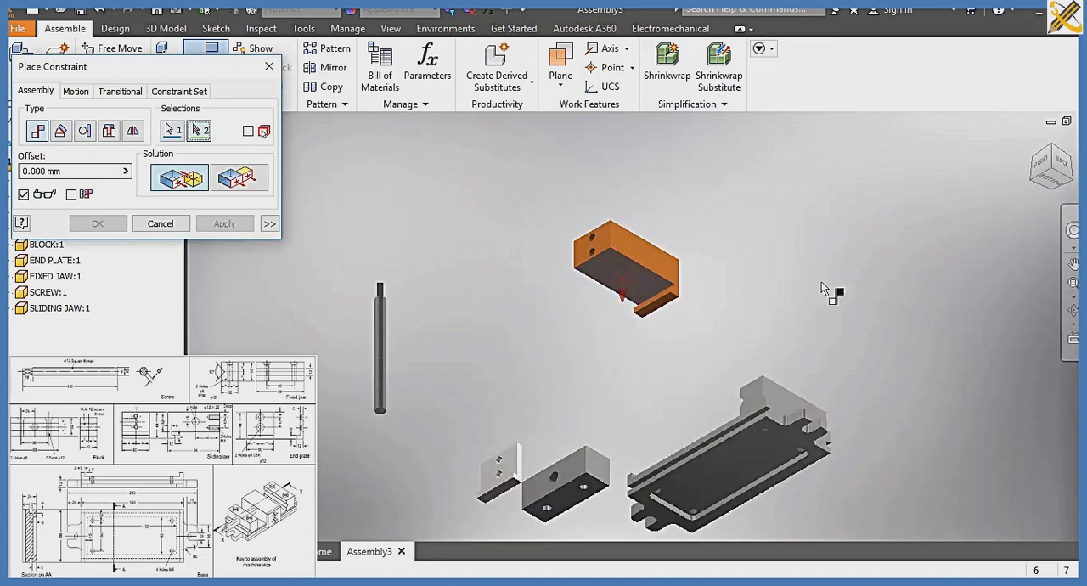
{"action": "left_click", "coordinate": [1055, 149]}
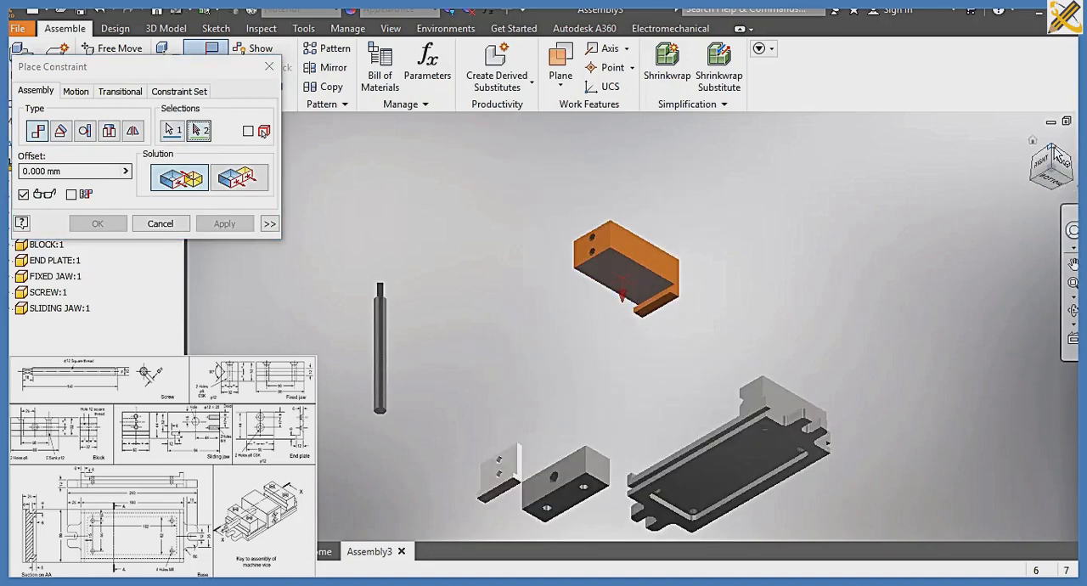
{"action": "scroll", "coordinate": [651, 378], "scroll_direction": "up", "scroll_amount": 5}
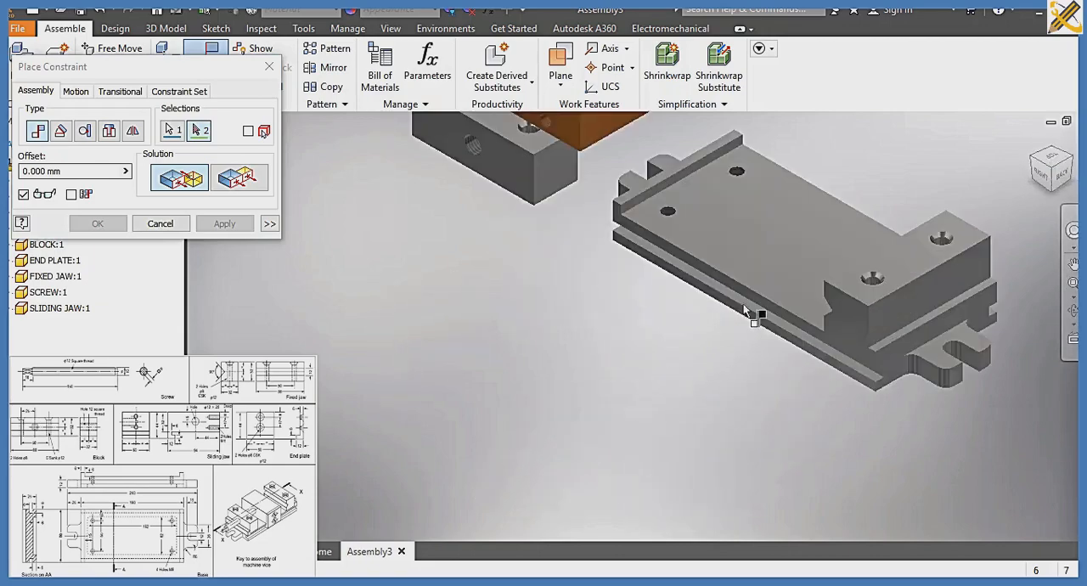
{"action": "left_click", "coordinate": [776, 277]}
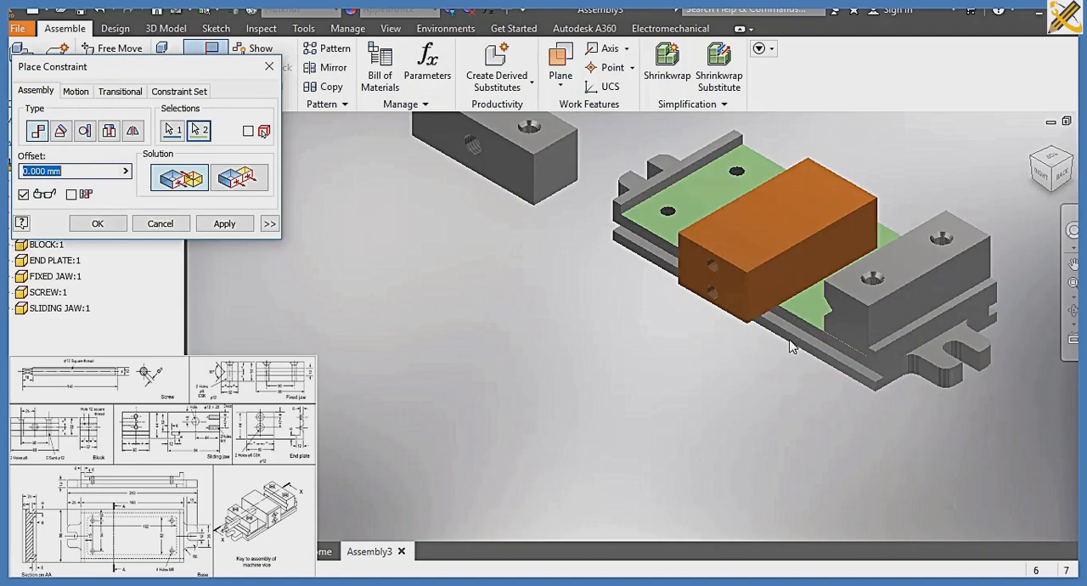
{"action": "middle_click_drag", "start_coordinate": [797, 342], "coordinate": [676, 336]}
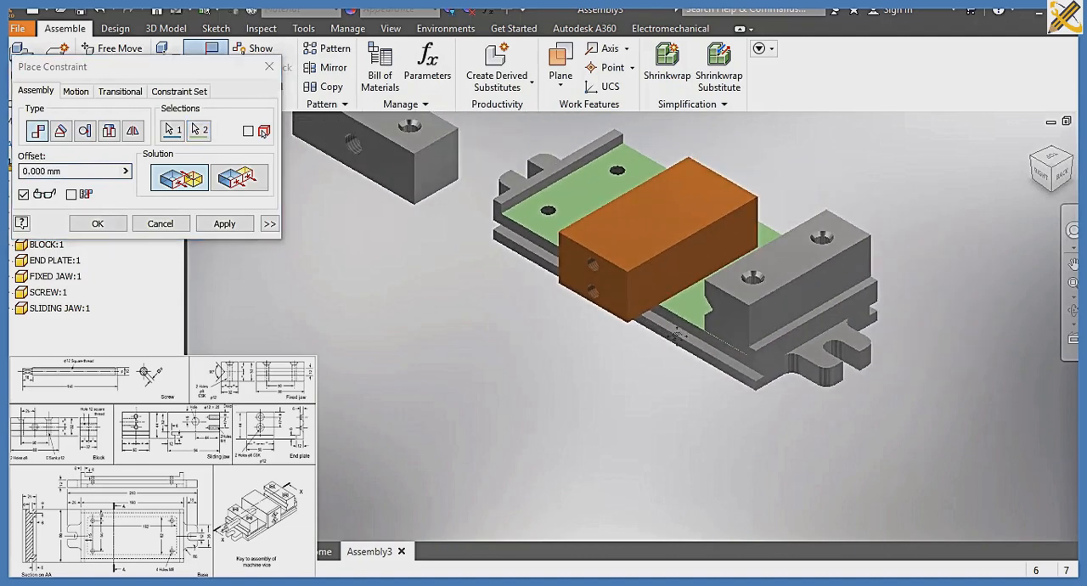
{"action": "left_click", "coordinate": [224, 223]}
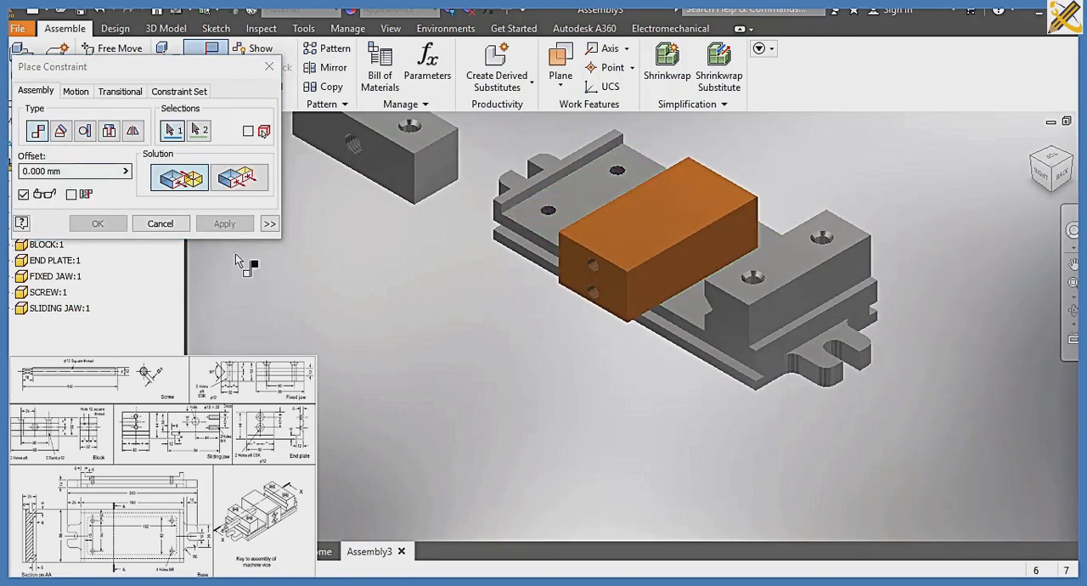
Add a Flush constraint with 0 mm offset between the sliding jaw's two-hole side face and the fixed jaw's end face
{"action": "left_click", "coordinate": [241, 189]}
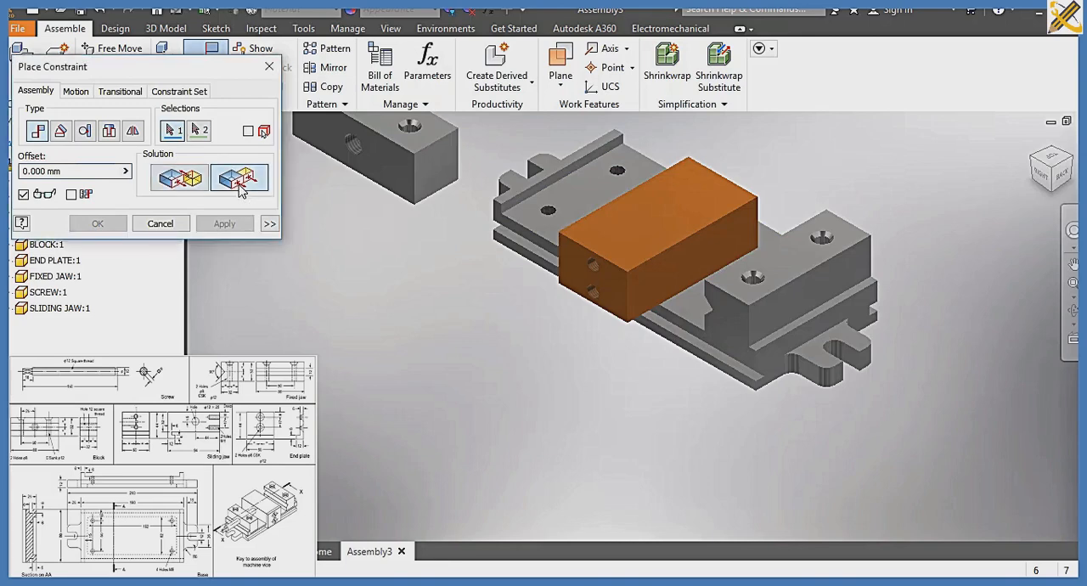
{"action": "left_click", "coordinate": [600, 294]}
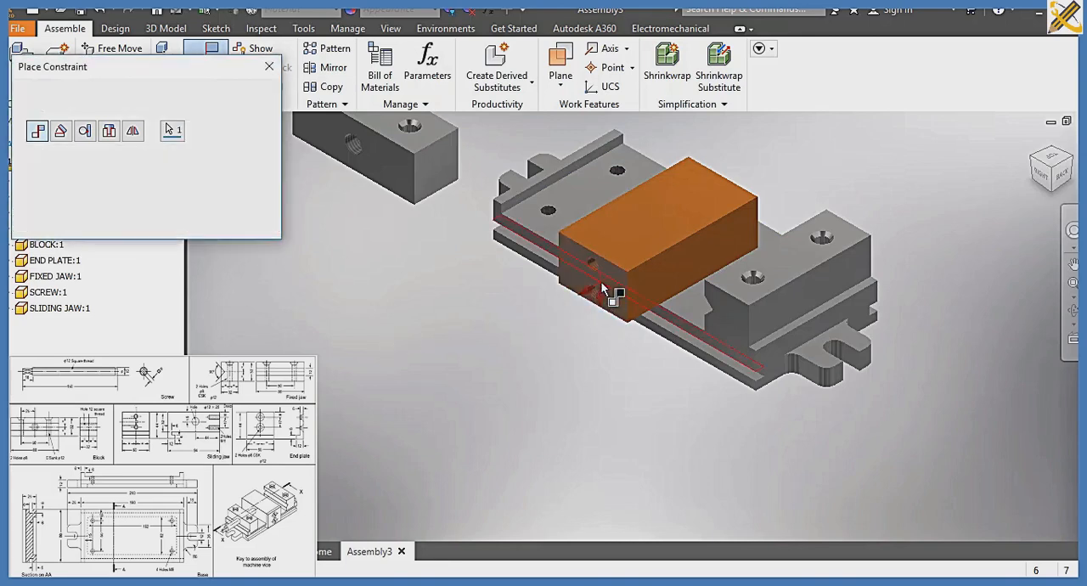
{"action": "left_click", "coordinate": [736, 314]}
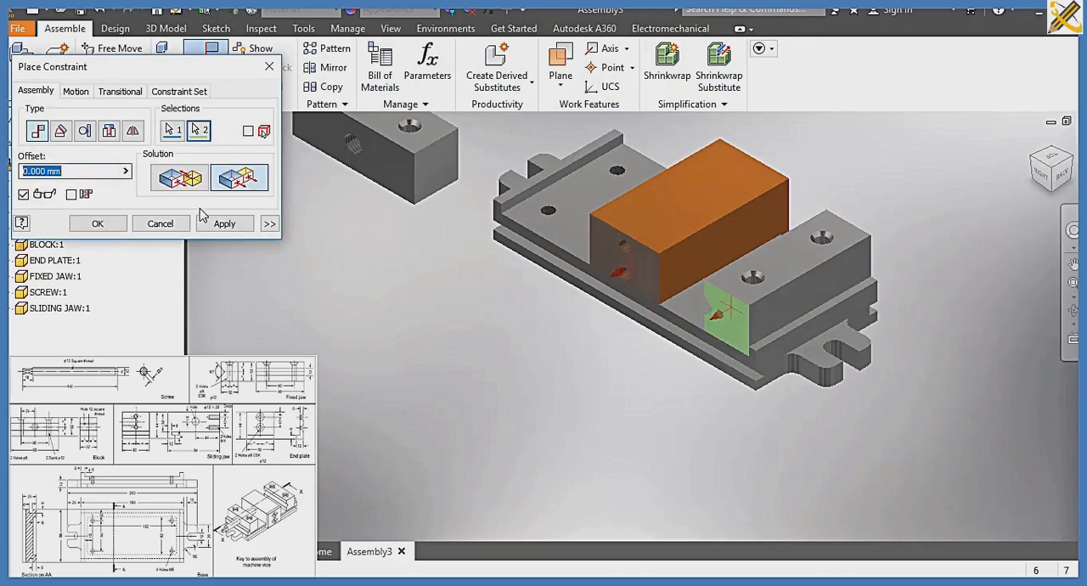
{"action": "left_click", "coordinate": [223, 224]}
Add an Insert constraint with 0 mm offset between the end plate's upper hole and the sliding jaw's upper side hole
{"action": "middle_click_drag", "start_coordinate": [388, 295], "coordinate": [441, 398]}
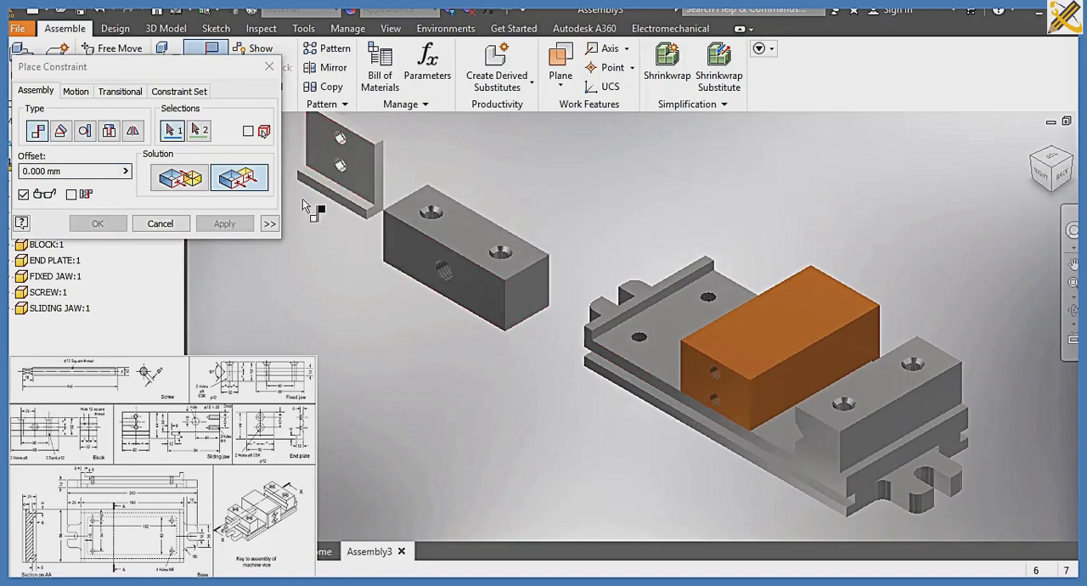
{"action": "left_click", "coordinate": [109, 132]}
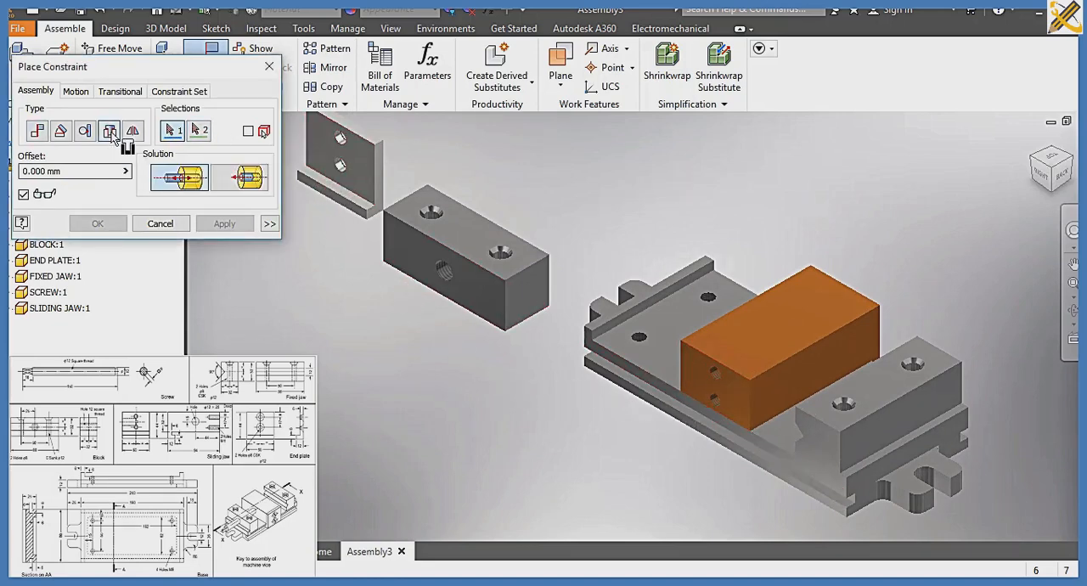
{"action": "left_click", "coordinate": [338, 140]}
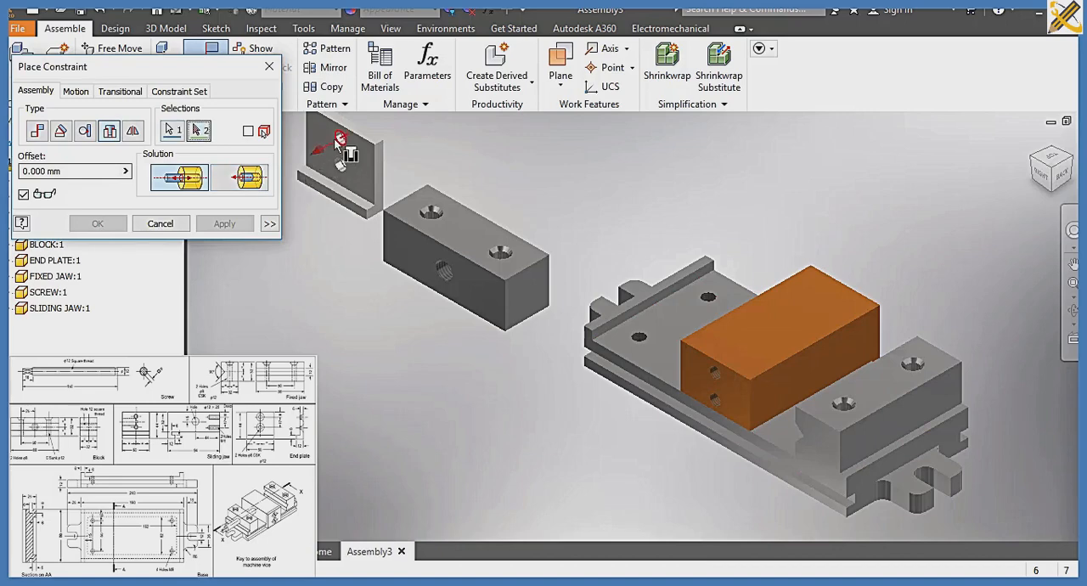
{"action": "left_click", "coordinate": [717, 374]}
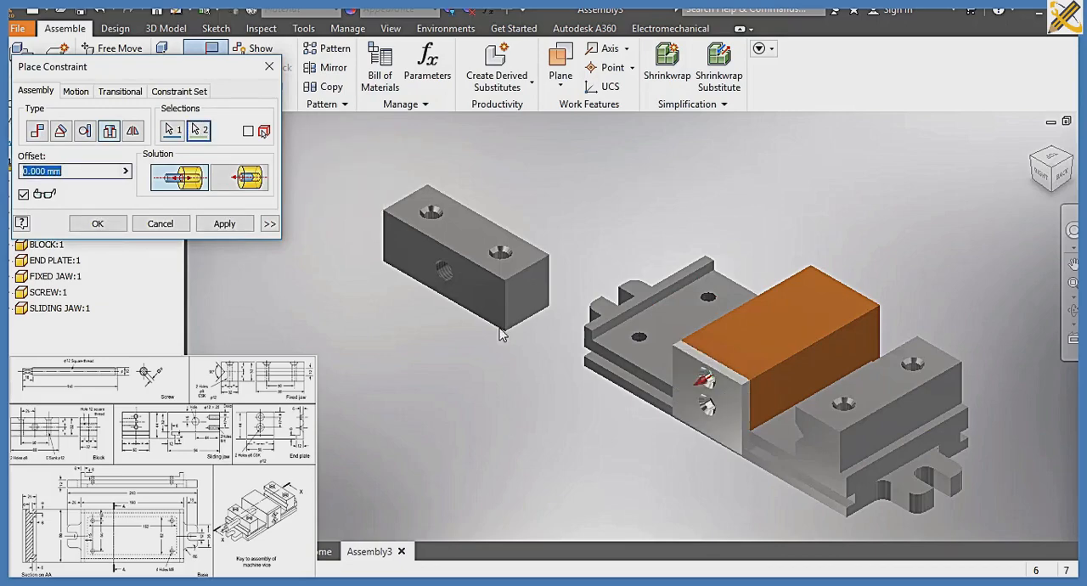
{"action": "left_click", "coordinate": [241, 231]}
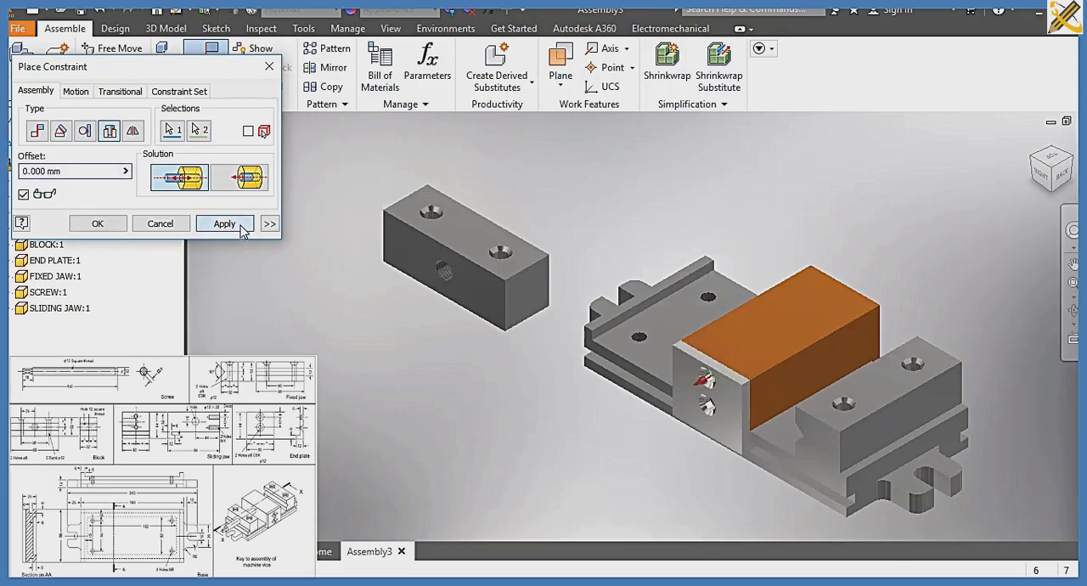
{"action": "key", "text": "Escape"}
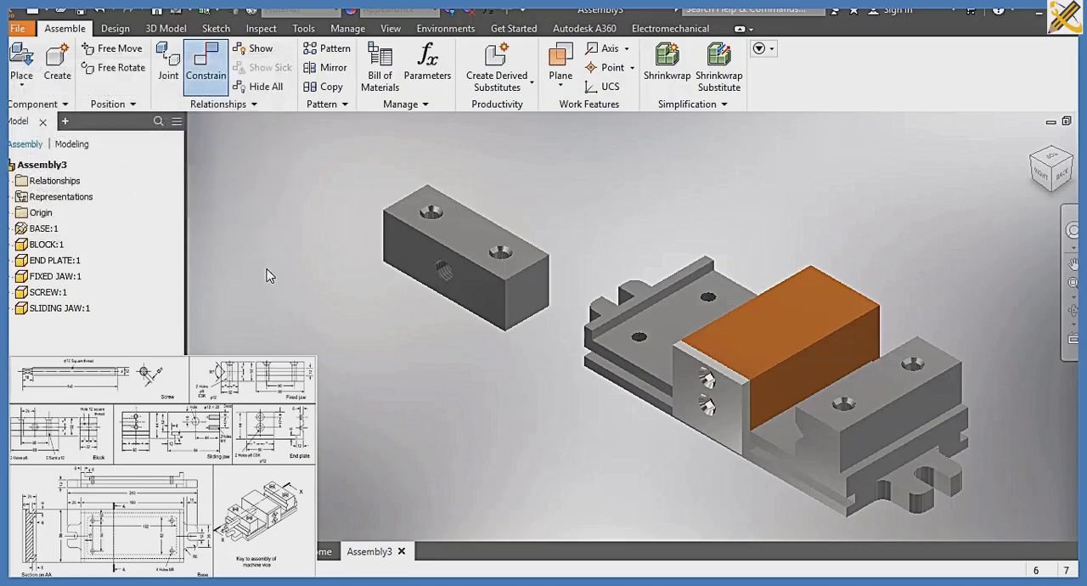
Swing the end plate out of line and add an Insert constraint with 0 mm offset between its lower hole and the sliding jaw's lower hole
{"action": "mouse_move", "coordinate": [716, 423]}
{"action": "left_mouse_down"}
{"action": "mouse_move", "coordinate": [747, 407]}
{"action": "mouse_move", "coordinate": [738, 399]}
{"action": "mouse_move", "coordinate": [731, 407]}
{"action": "mouse_move", "coordinate": [744, 419]}
{"action": "mouse_move", "coordinate": [730, 430]}
{"action": "left_mouse_up"}
{"action": "scroll", "coordinate": [729, 429], "scroll_direction": "up", "scroll_amount": 5}
{"action": "middle_click_drag", "start_coordinate": [504, 375], "coordinate": [469, 375]}
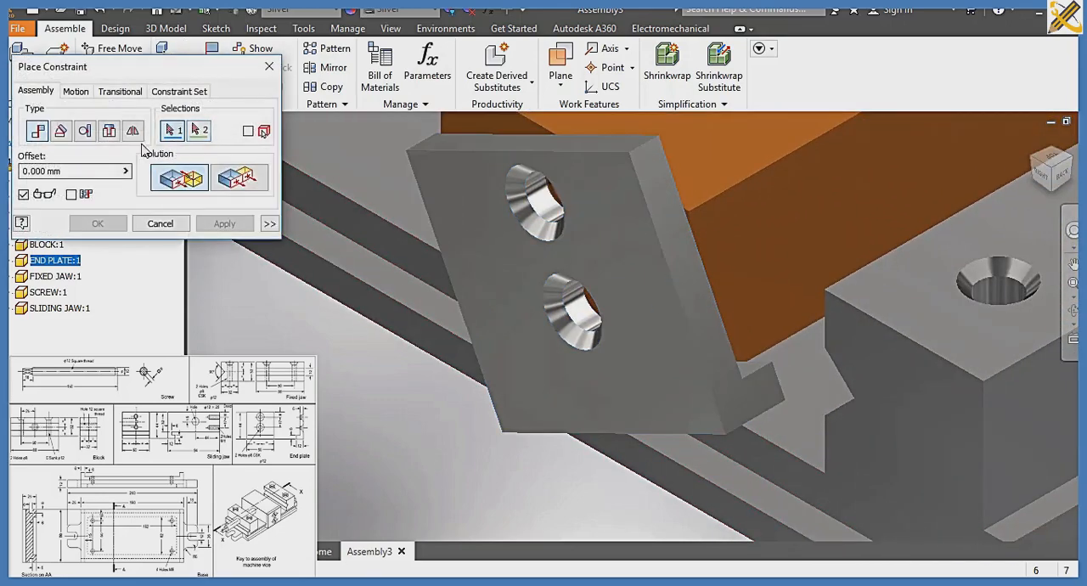
{"action": "left_click", "coordinate": [592, 312]}
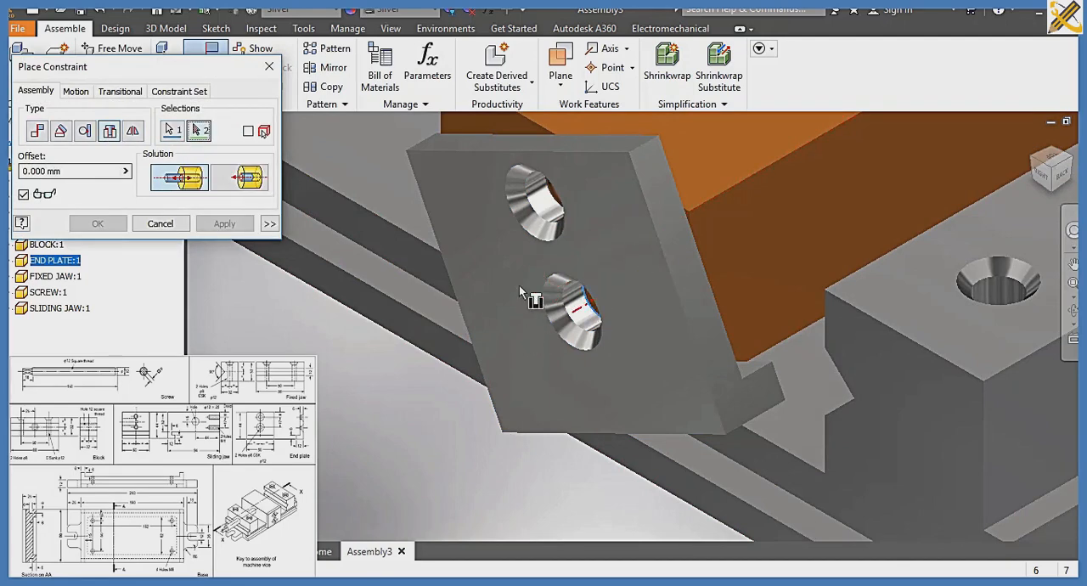
{"action": "left_click", "coordinate": [555, 285]}
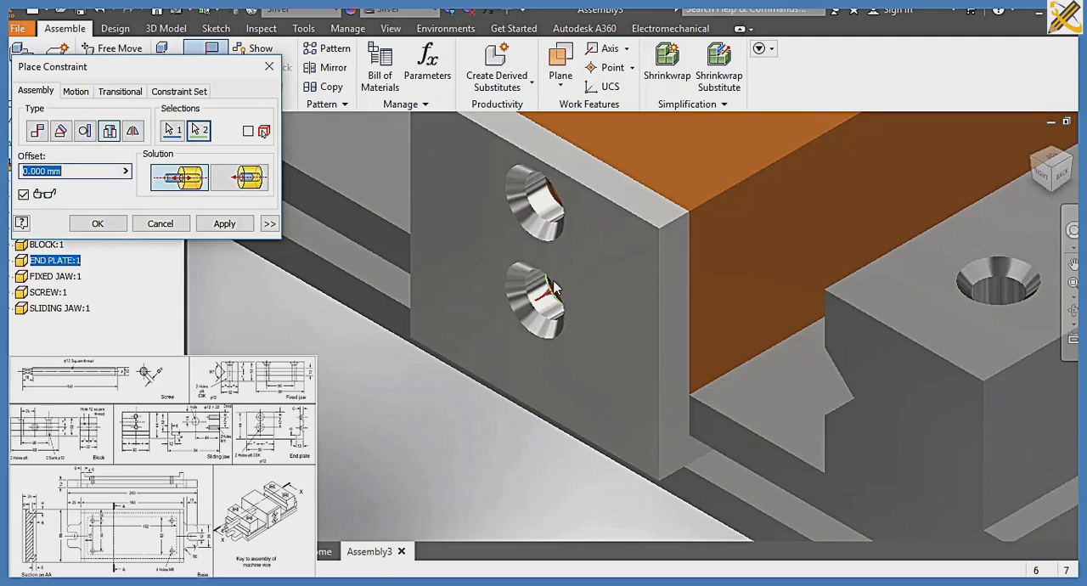
{"action": "left_click", "coordinate": [226, 225]}
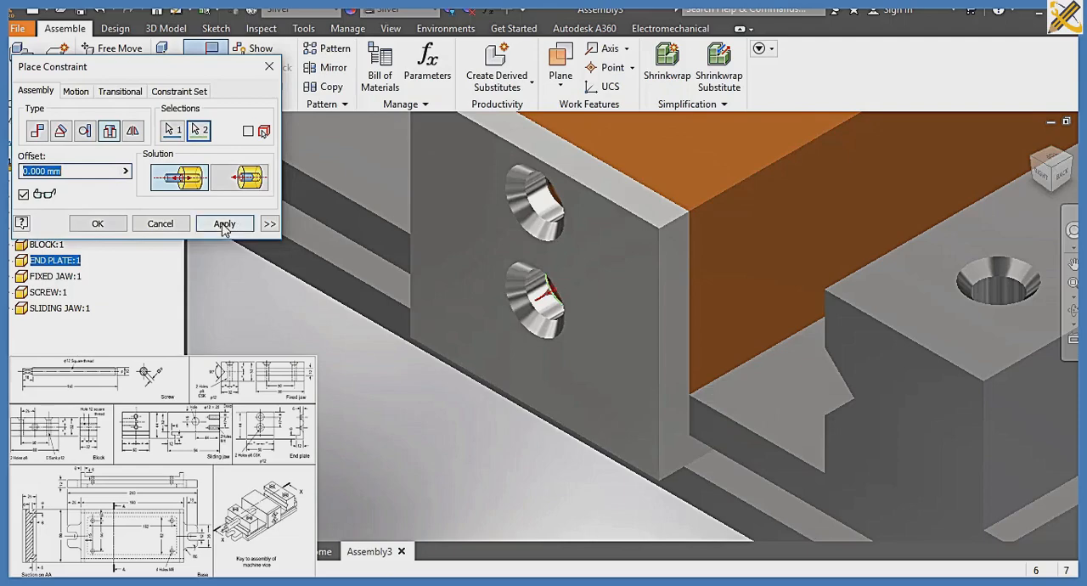
Finish placing constraints and try moving the end plate together with the sliding jaw along the base
{"action": "left_click", "coordinate": [178, 228]}
{"action": "middle_click_drag", "start_coordinate": [439, 281], "coordinate": [480, 313], "text": "shift"}
{"action": "scroll", "coordinate": [414, 271], "scroll_direction": "down", "scroll_amount": 3}
{"action": "left_click_drag", "start_coordinate": [480, 313], "coordinate": [367, 200]}
{"action": "mouse_move", "coordinate": [457, 291]}
{"action": "left_mouse_down"}
{"action": "mouse_move", "coordinate": [406, 251]}
{"action": "mouse_move", "coordinate": [515, 347]}
{"action": "mouse_move", "coordinate": [383, 246]}
{"action": "mouse_move", "coordinate": [519, 324]}
{"action": "mouse_move", "coordinate": [444, 278]}
{"action": "left_mouse_up"}
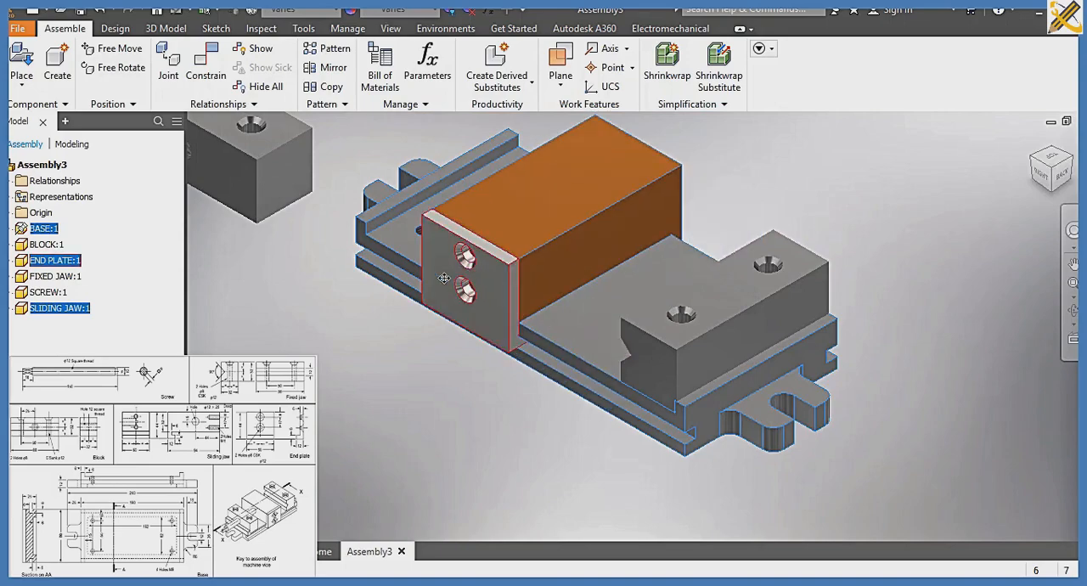
{"action": "left_click", "coordinate": [406, 387]}
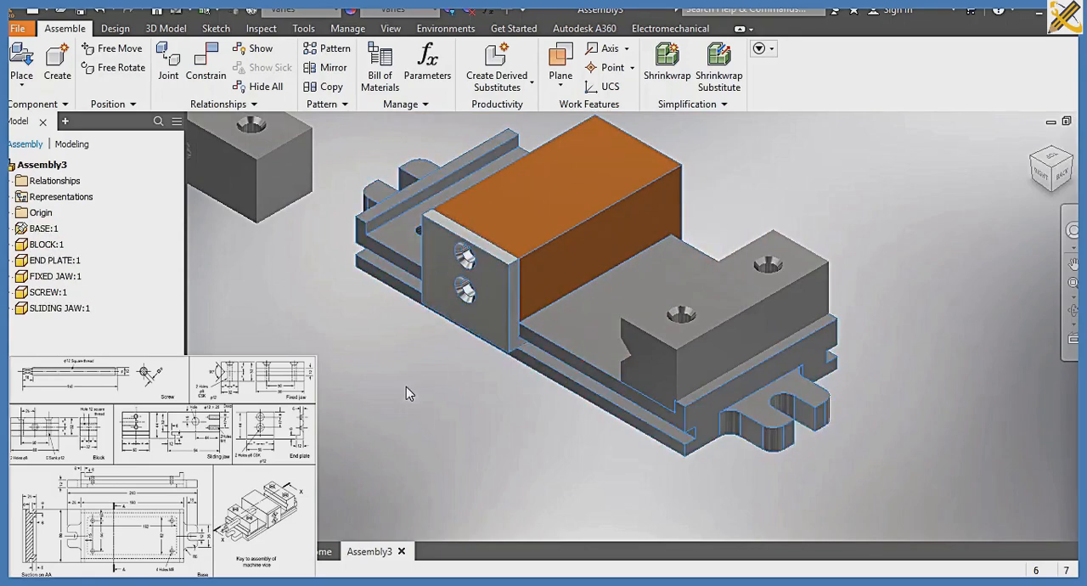
{"action": "scroll", "coordinate": [484, 419], "scroll_direction": "down", "scroll_amount": 3}
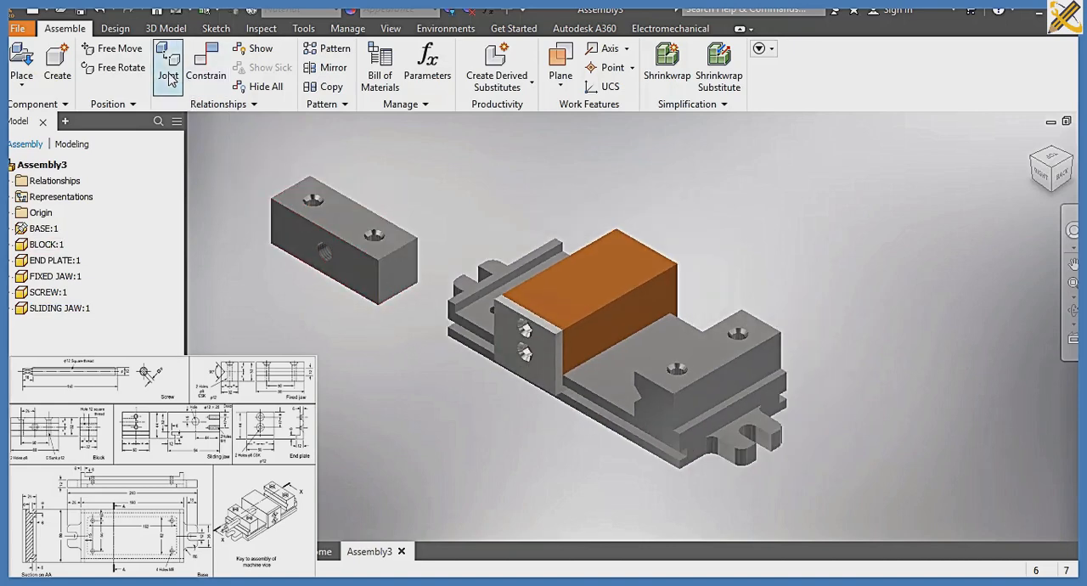
Free-rotate the detached block until its underside with the two screw holes faces the view
{"action": "left_click", "coordinate": [119, 68]}
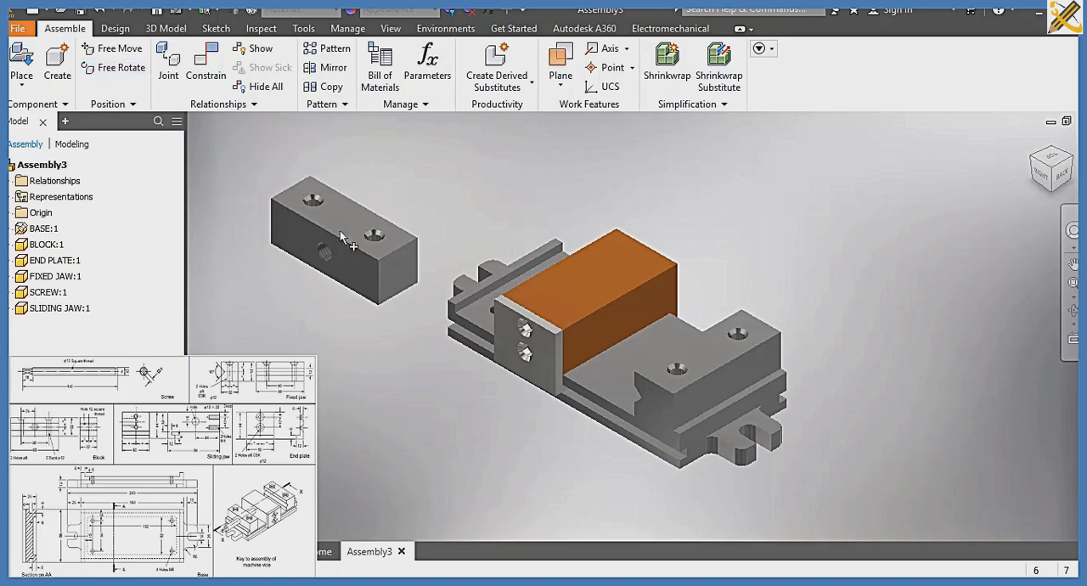
{"action": "left_click", "coordinate": [384, 291]}
{"action": "left_click_drag", "start_coordinate": [385, 291], "coordinate": [367, 239]}
{"action": "key", "text": "Escape"}
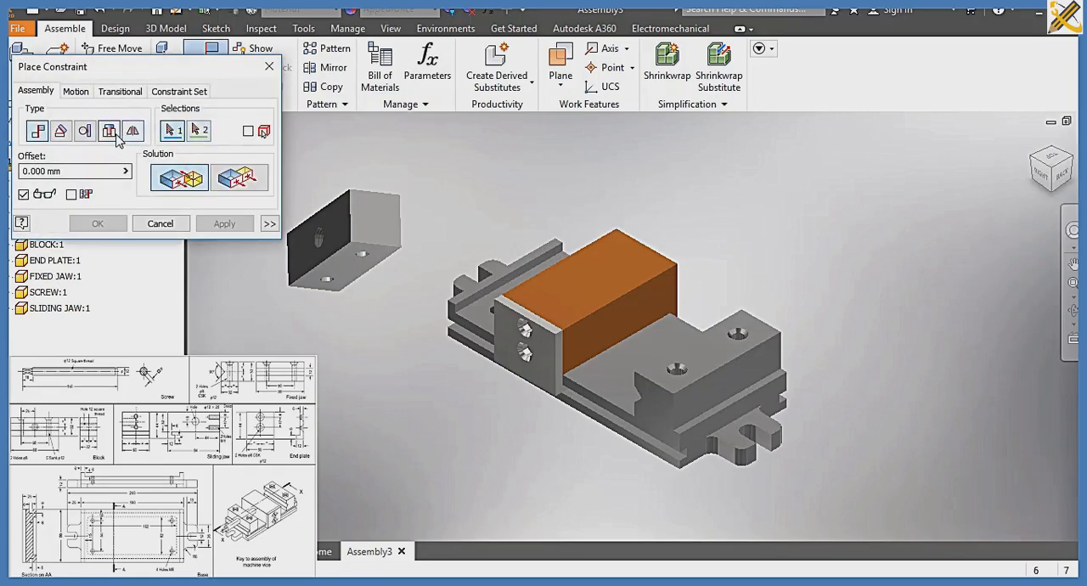
Add an Insert constraint with 0 mm offset between one hole on the block's underside and the base's far block-mounting hole
{"action": "left_click", "coordinate": [109, 130]}
{"action": "left_click", "coordinate": [361, 255]}
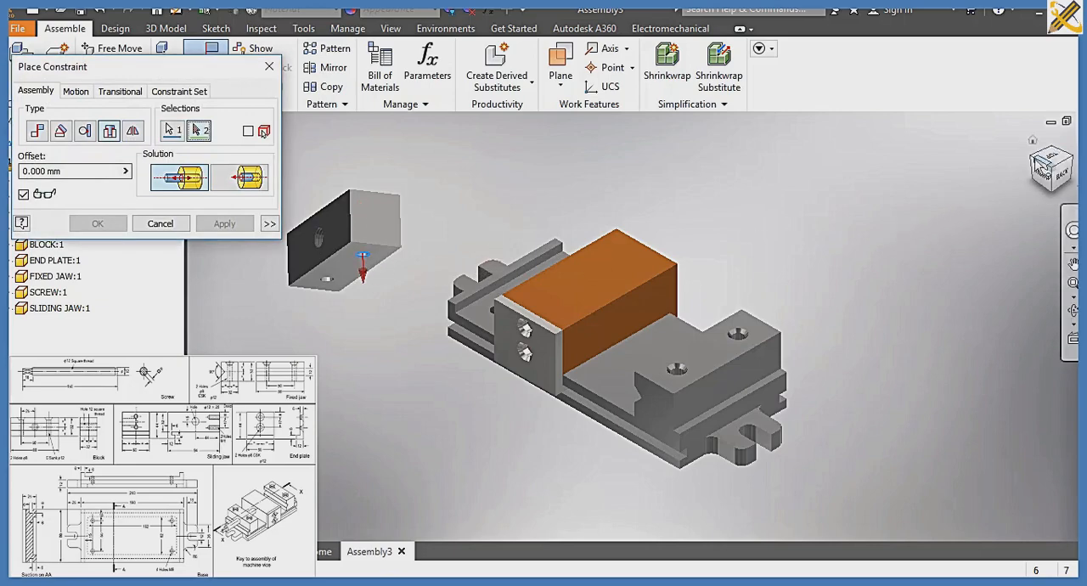
{"action": "left_click", "coordinate": [1033, 140]}
{"action": "scroll", "coordinate": [643, 374], "scroll_direction": "down", "scroll_amount": 5}
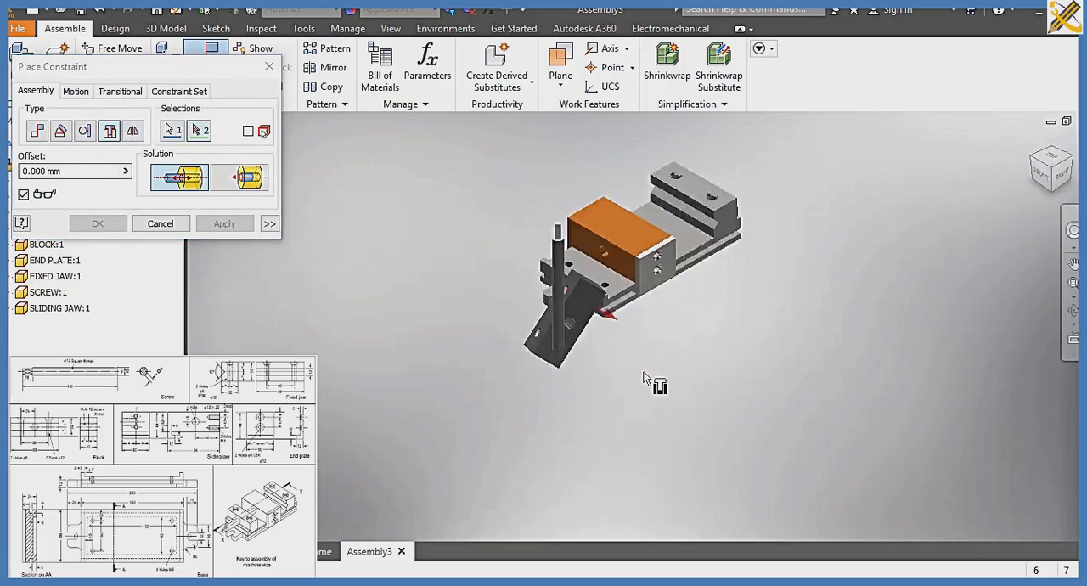
{"action": "middle_click_drag", "start_coordinate": [633, 282], "coordinate": [707, 332]}
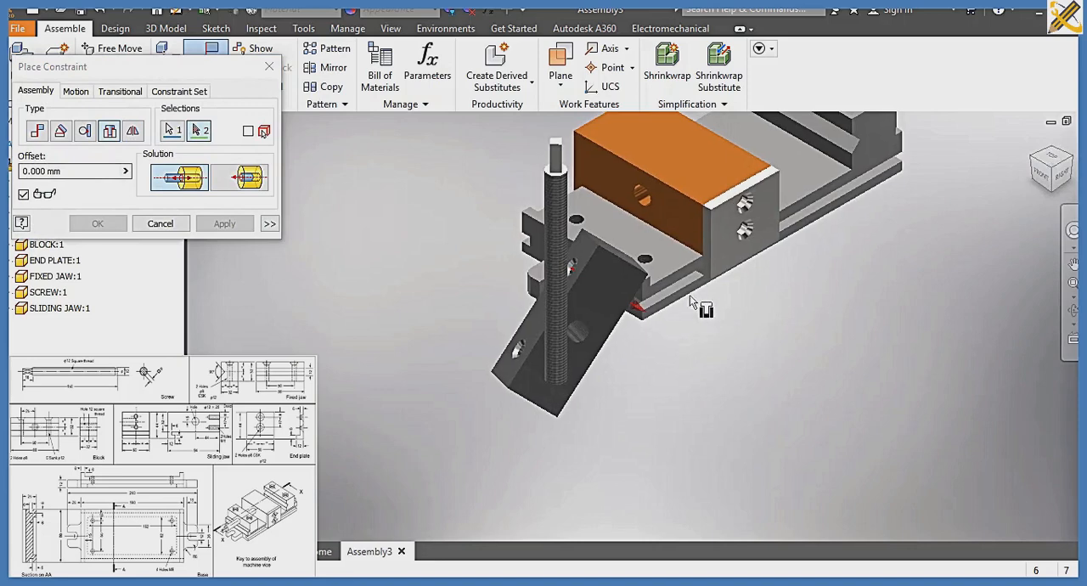
{"action": "left_click", "coordinate": [587, 229]}
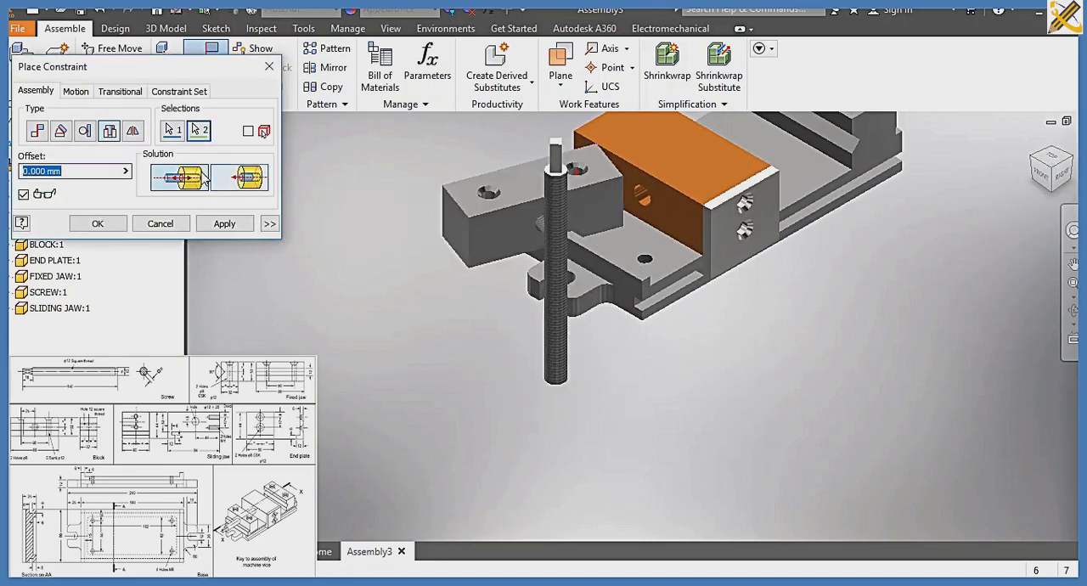
{"action": "left_click", "coordinate": [225, 224]}
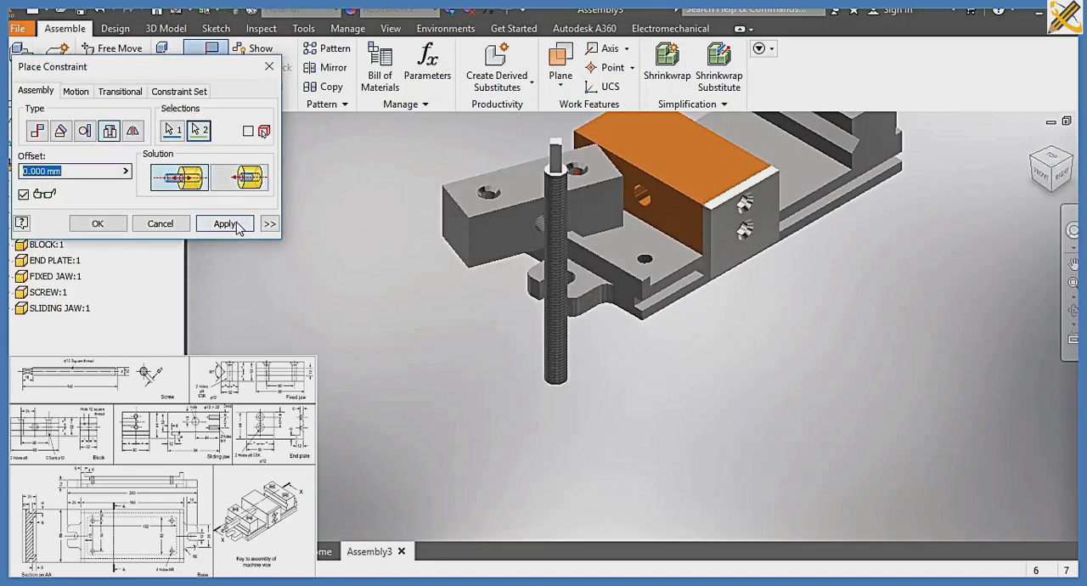
Add an Insert constraint with 0 mm offset between the block's other underside hole and the base's near block-mounting hole
{"action": "left_click", "coordinate": [495, 253]}
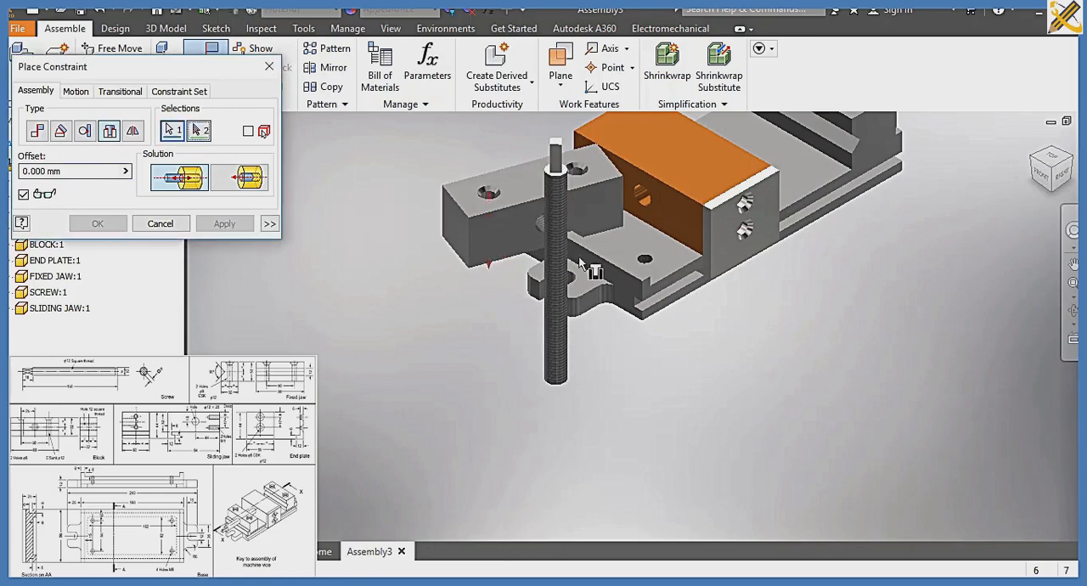
{"action": "left_click", "coordinate": [646, 259]}
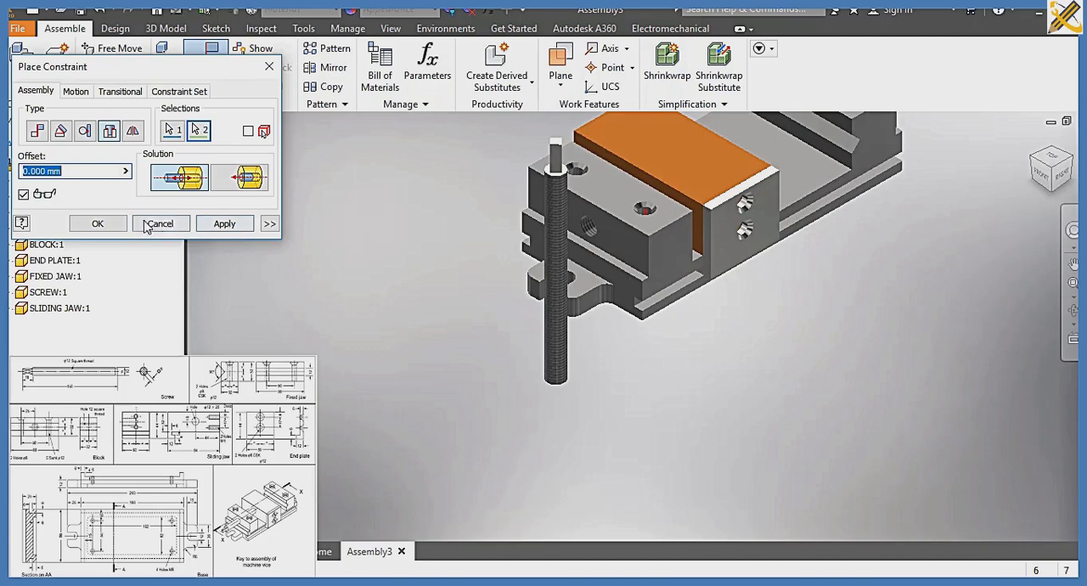
{"action": "left_click", "coordinate": [116, 225]}
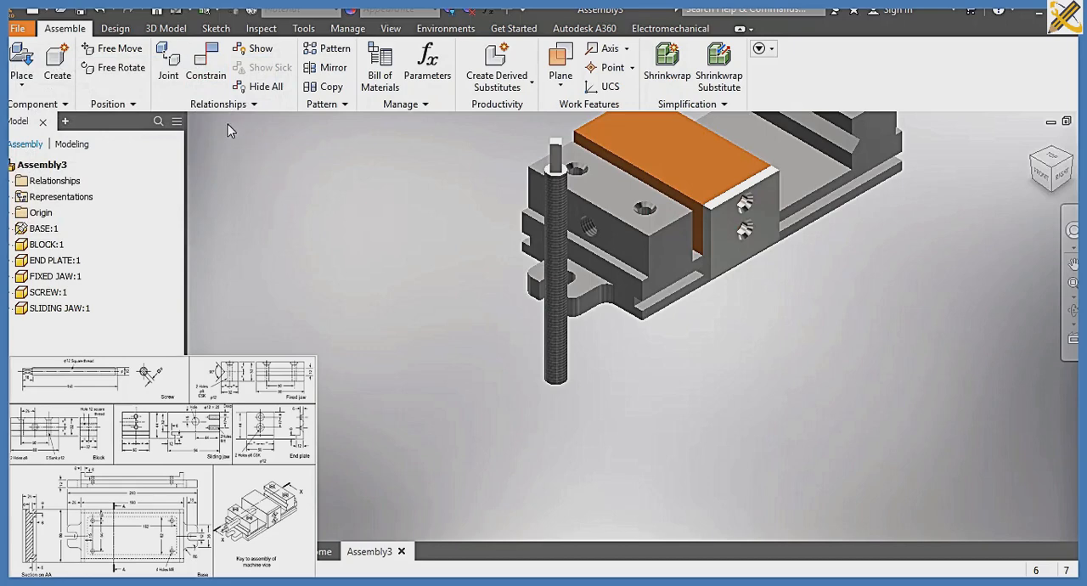
Add an Insert constraint with 0 mm offset between the screw's threaded end and the inner end of the sliding jaw's screw hole
{"action": "left_click", "coordinate": [209, 84]}
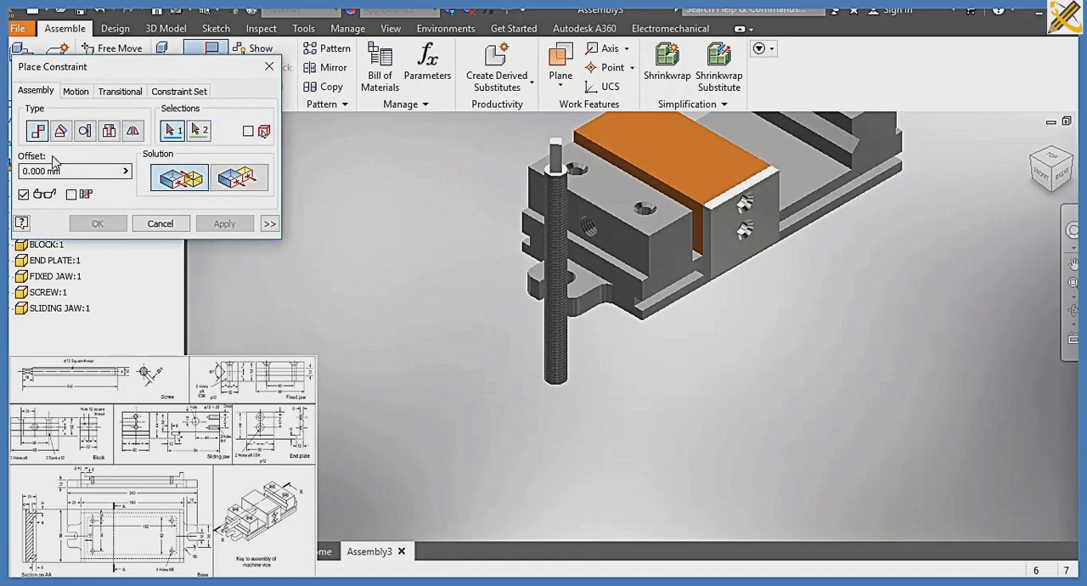
{"action": "left_click", "coordinate": [112, 134]}
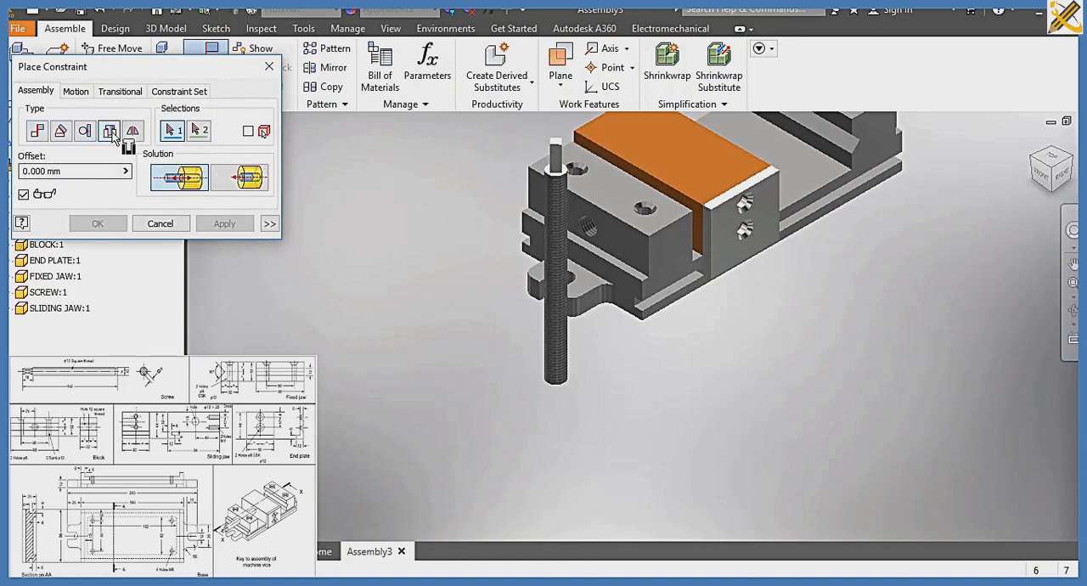
{"action": "left_click", "coordinate": [561, 383]}
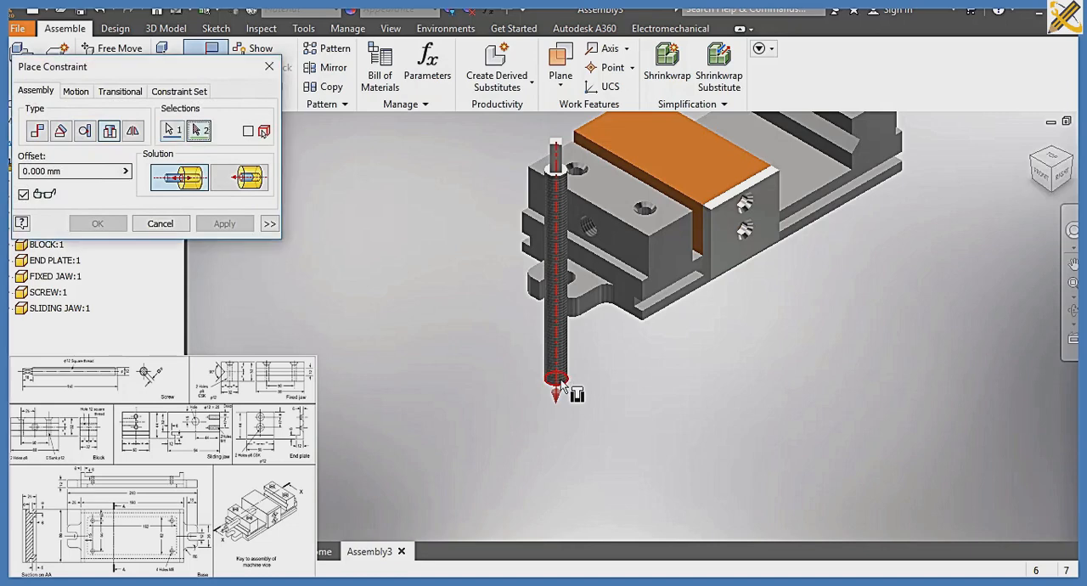
{"action": "left_click", "coordinate": [678, 180]}
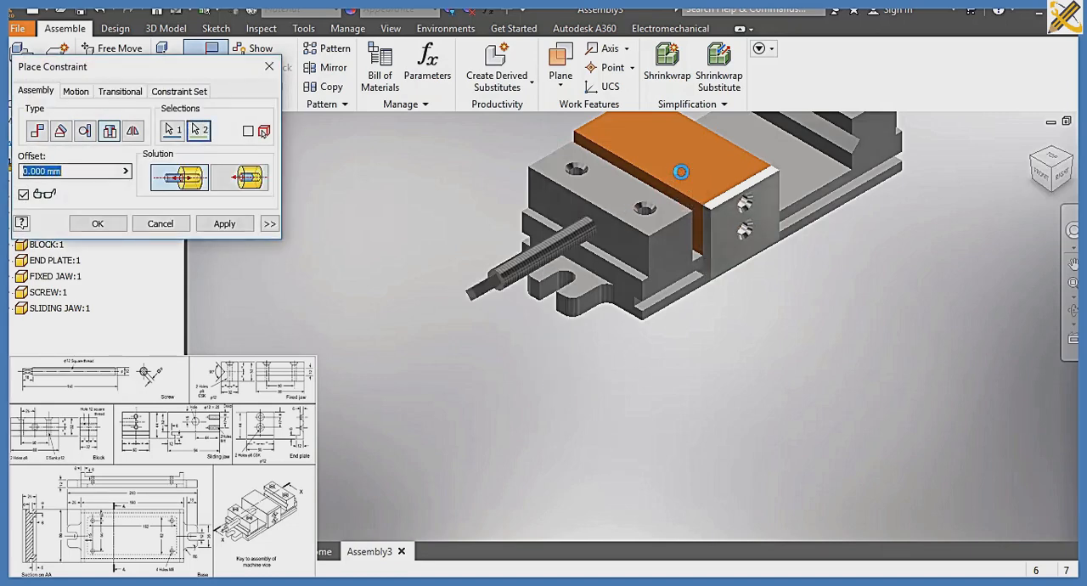
{"action": "left_click", "coordinate": [108, 228]}
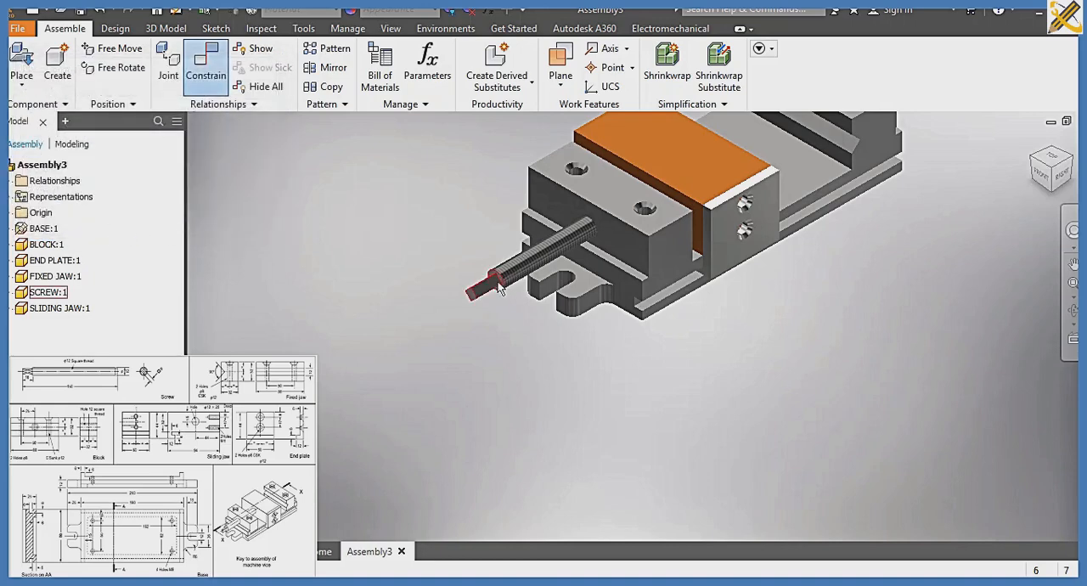
Slide the screw through the block so the sliding jaw moves away from the block toward the fixed jaw
{"action": "left_click_drag", "start_coordinate": [497, 304], "coordinate": [575, 247]}
{"action": "middle_click_drag", "start_coordinate": [532, 300], "coordinate": [452, 430]}
{"action": "left_click_drag", "start_coordinate": [488, 384], "coordinate": [438, 330]}
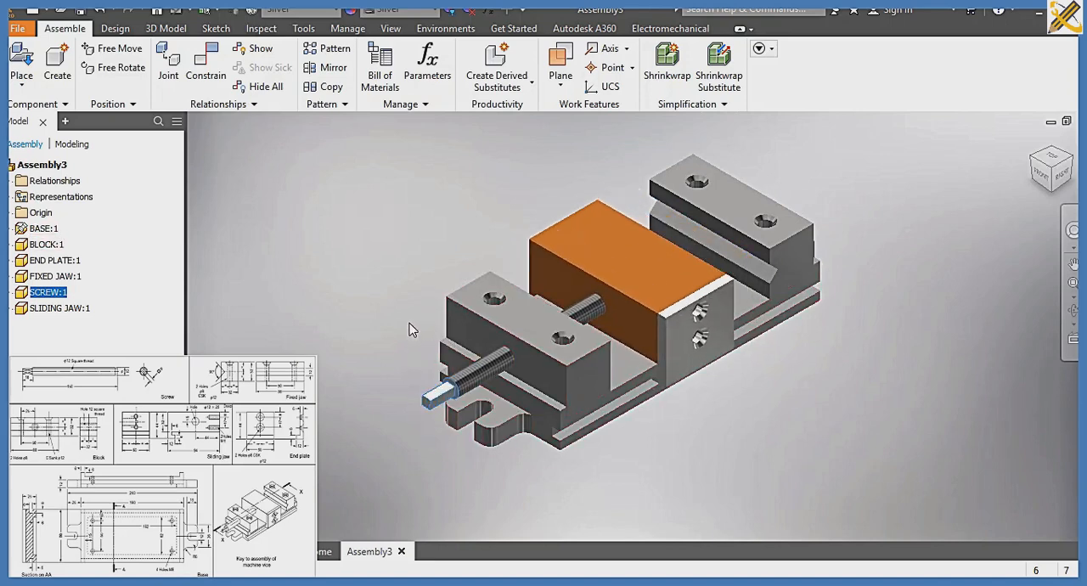
{"action": "left_click", "coordinate": [380, 307]}
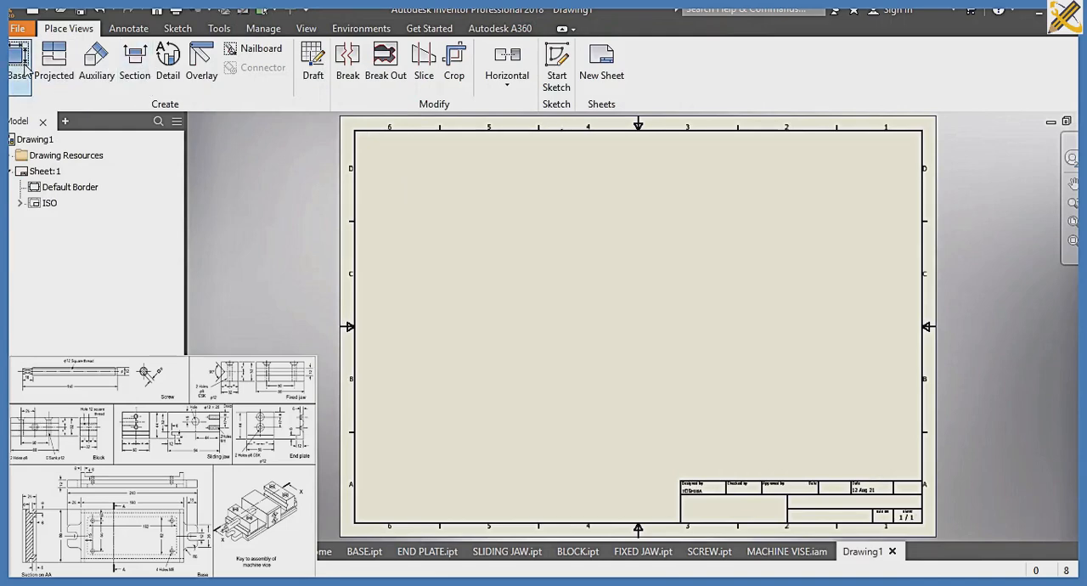
Place a base view of the machine vise assembly in isometric orientation at 1:1 scale with hidden lines removed, in the sheet's left half
{"action": "left_click", "coordinate": [25, 68]}
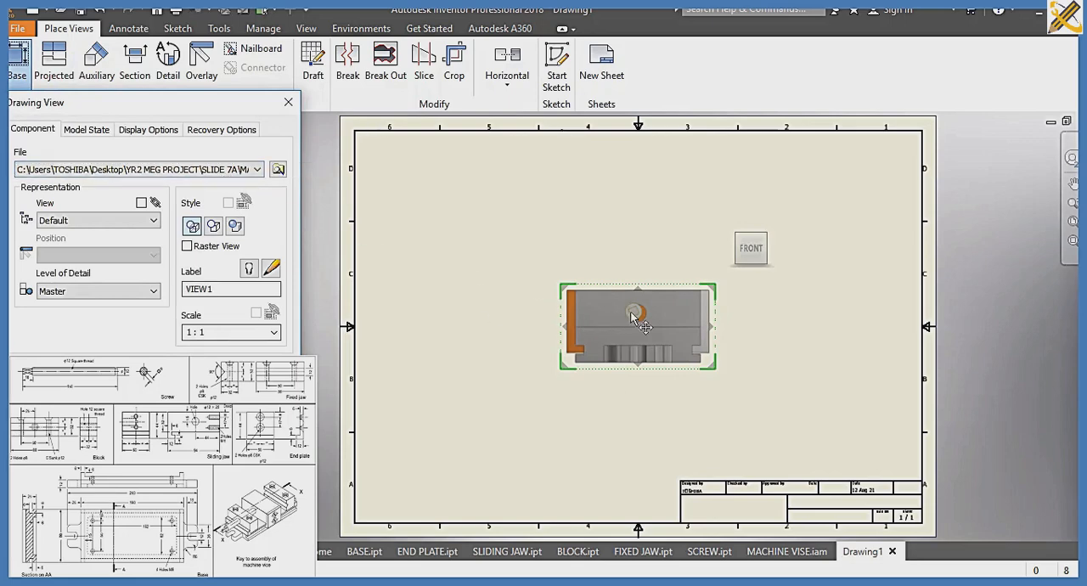
{"action": "mouse_move", "coordinate": [755, 260]}
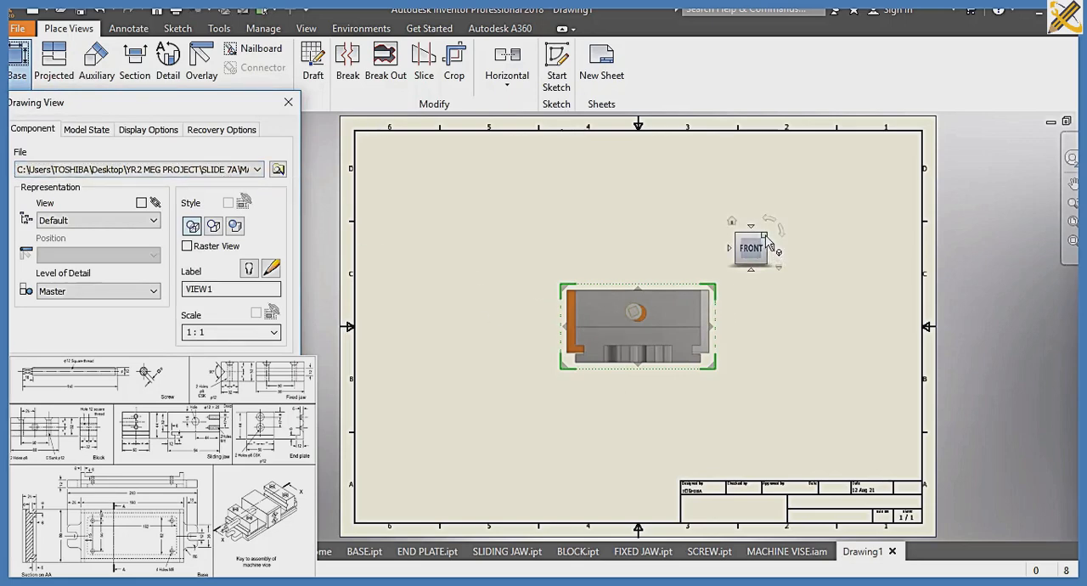
{"action": "left_click", "coordinate": [766, 237]}
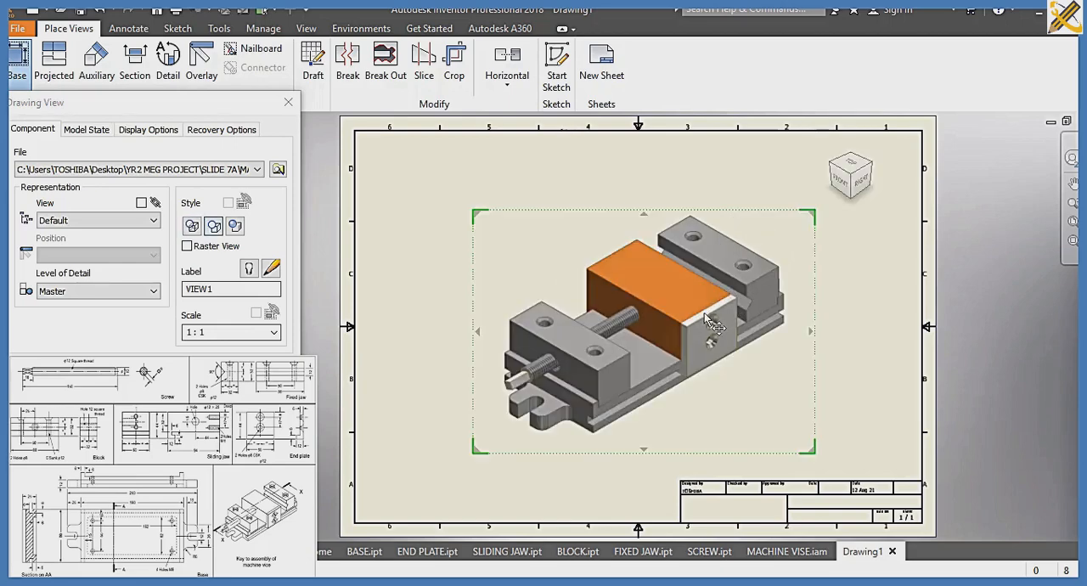
{"action": "left_click_drag", "start_coordinate": [710, 321], "coordinate": [605, 296]}
{"action": "left_click_drag", "start_coordinate": [585, 299], "coordinate": [587, 300]}
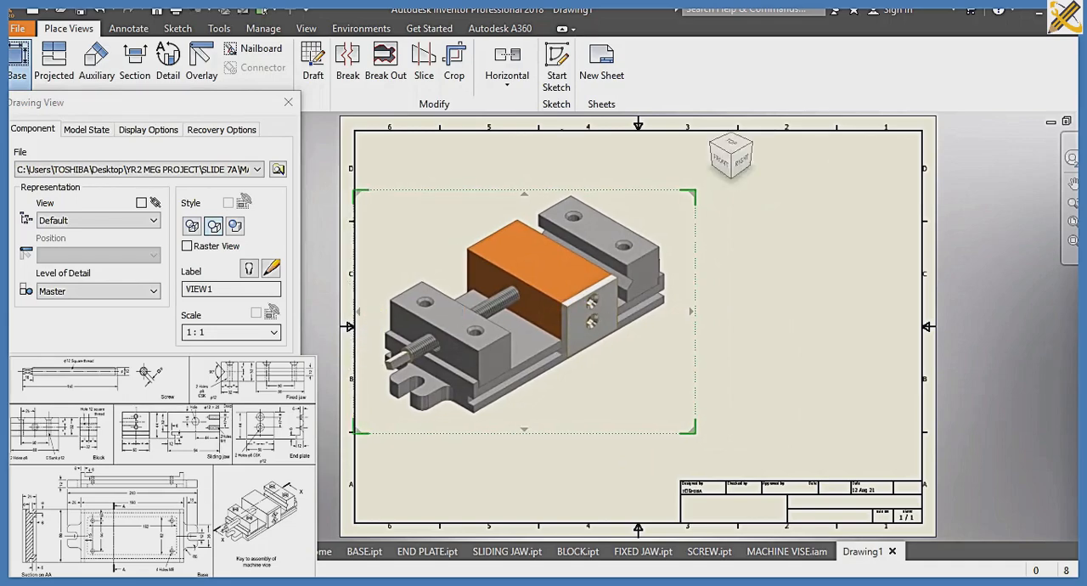
{"action": "key", "text": "Return"}
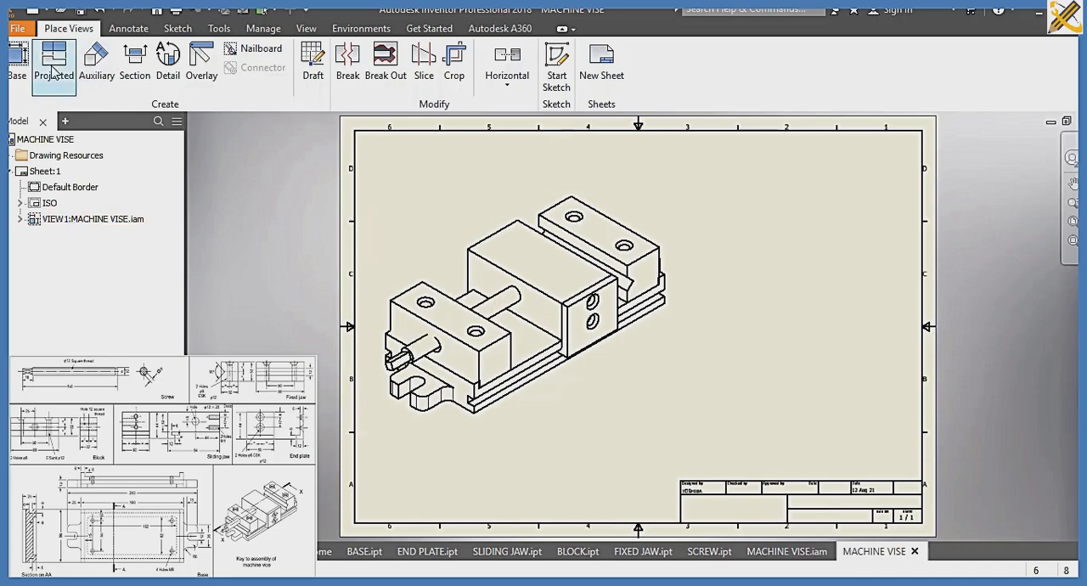
Add a balloon to the screw, enabling the assembly's BOM view, and place it above and to the left of the vise
{"action": "left_click", "coordinate": [128, 29]}
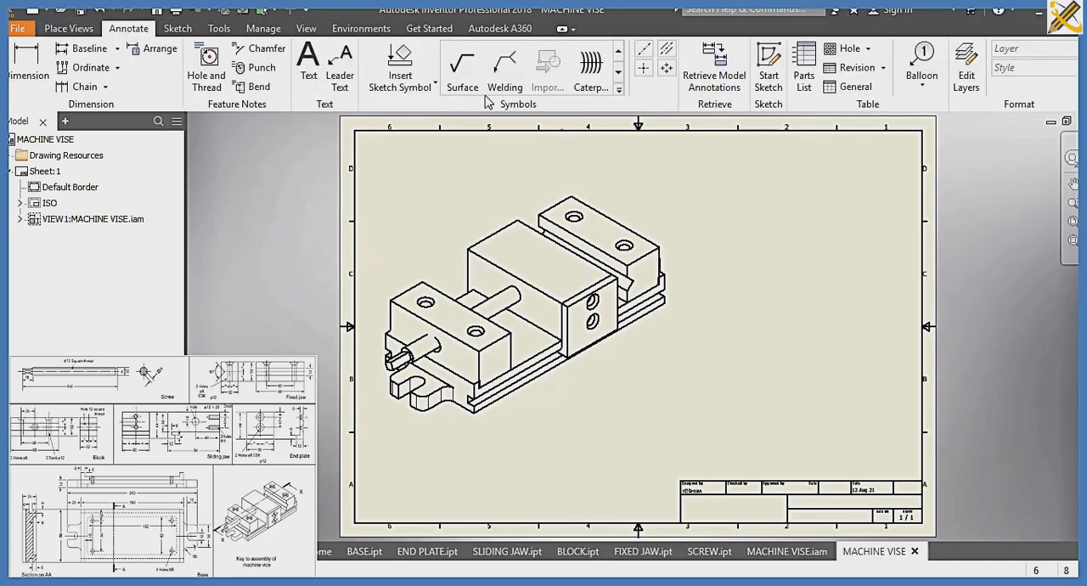
{"action": "left_click", "coordinate": [916, 59]}
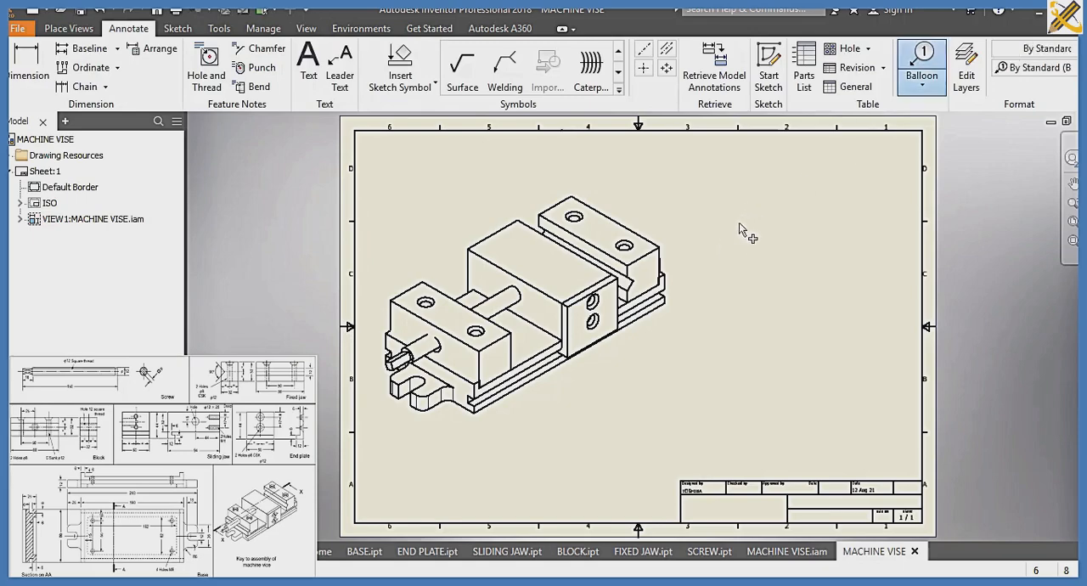
{"action": "left_click", "coordinate": [490, 311]}
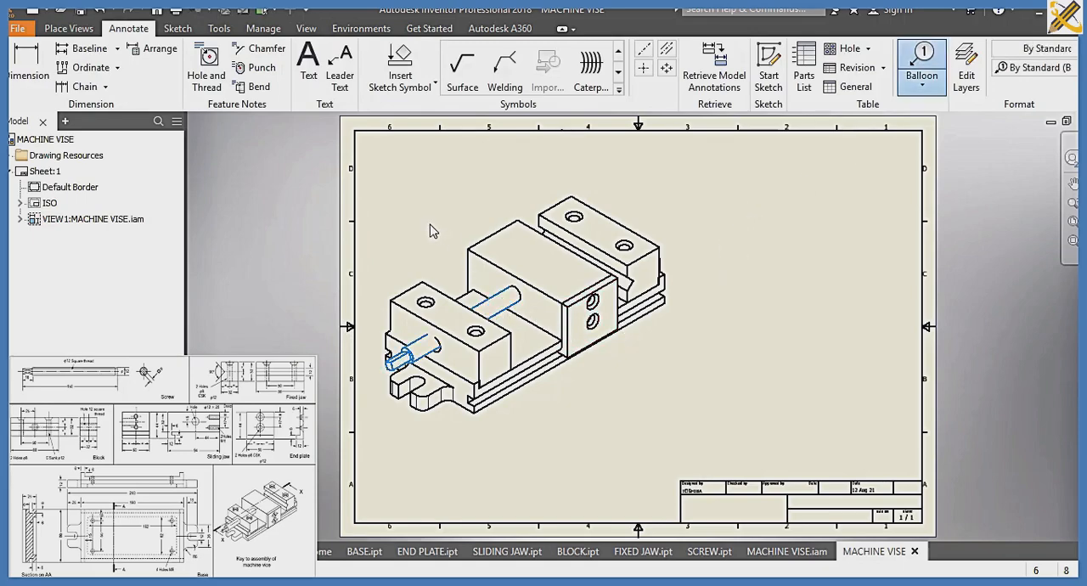
{"action": "left_click", "coordinate": [417, 287]}
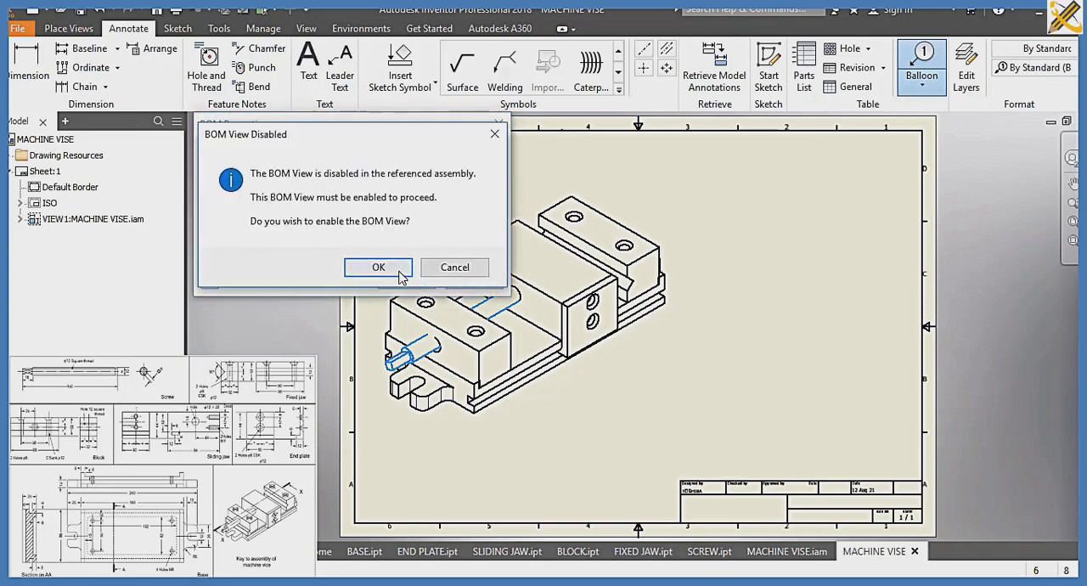
{"action": "left_click", "coordinate": [399, 269]}
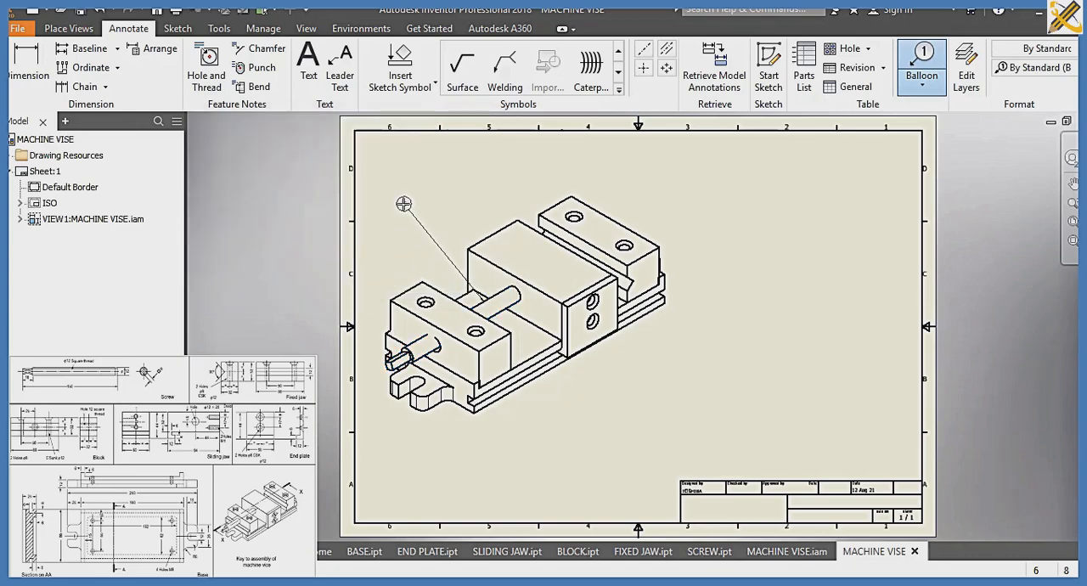
{"action": "left_click", "coordinate": [404, 203]}
Add balloons to the base, fixed jaw, end plate and sliding jaw, placing them around the isometric view
{"action": "left_click", "coordinate": [663, 290]}
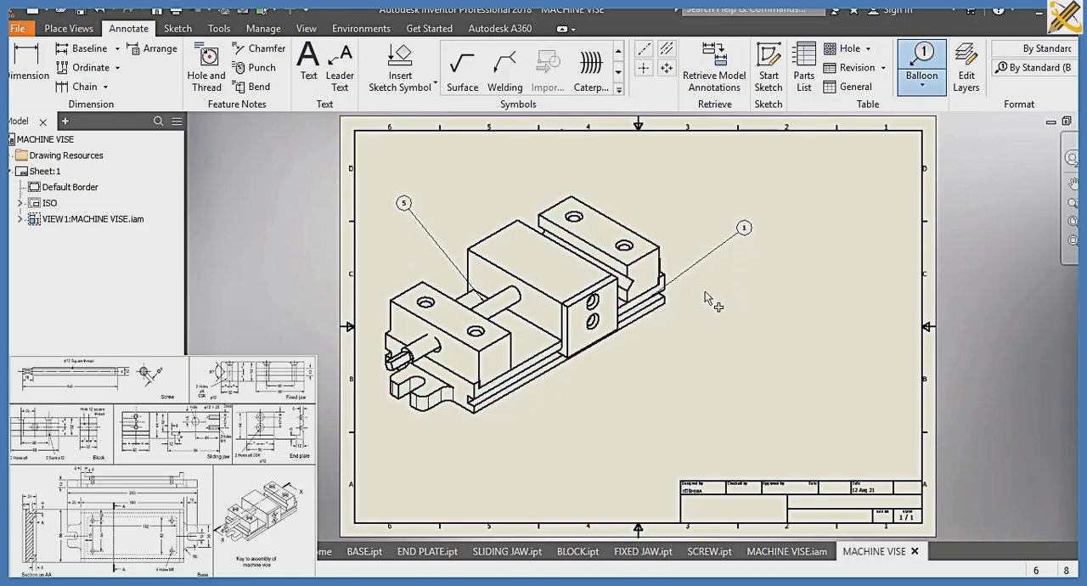
{"action": "left_click", "coordinate": [661, 245]}
{"action": "left_click", "coordinate": [712, 207]}
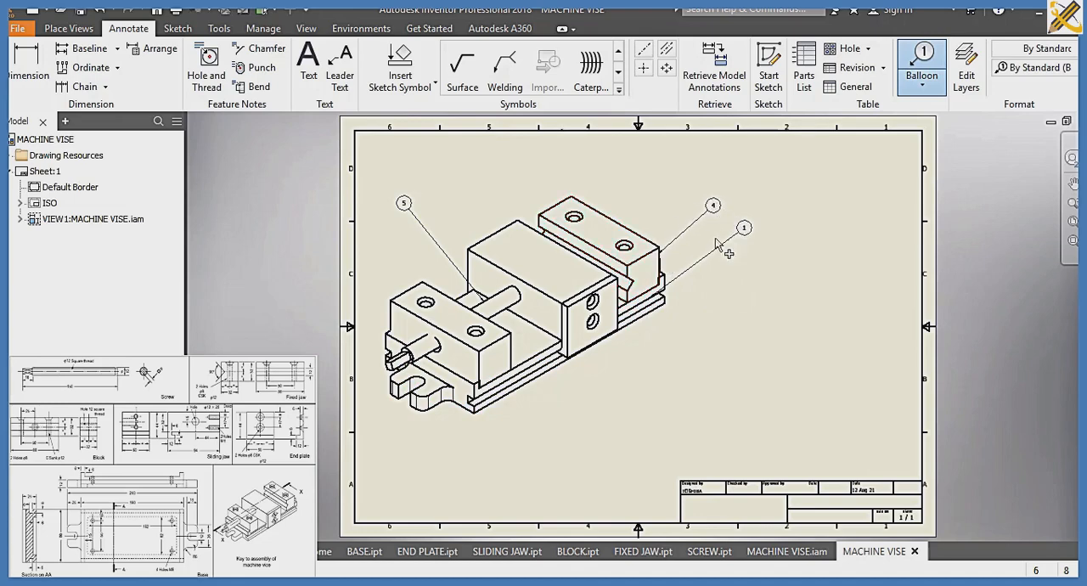
{"action": "left_click", "coordinate": [624, 317]}
{"action": "left_click", "coordinate": [720, 293]}
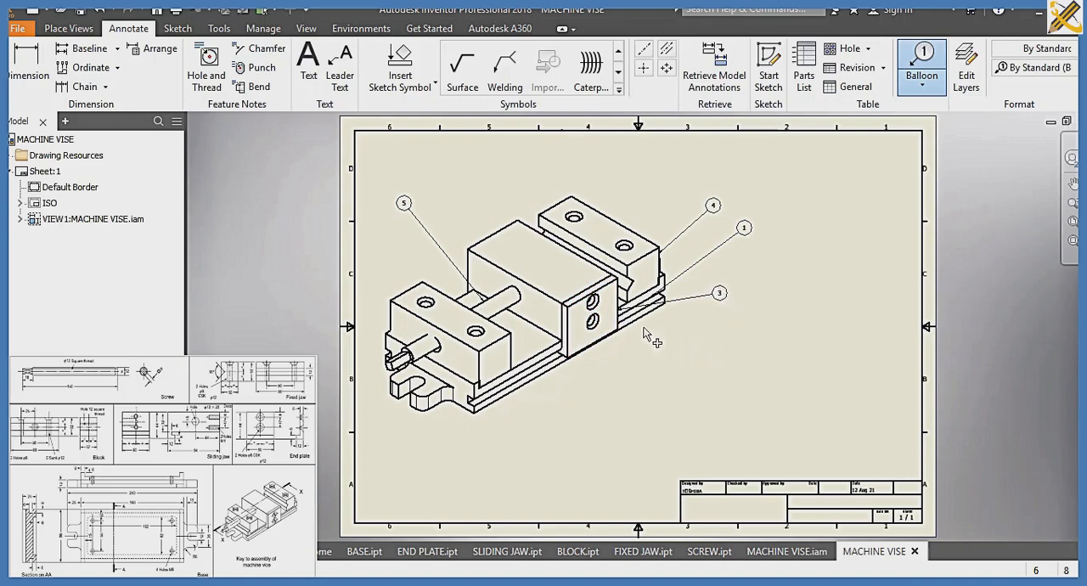
{"action": "left_click", "coordinate": [532, 287]}
{"action": "left_click", "coordinate": [488, 173]}
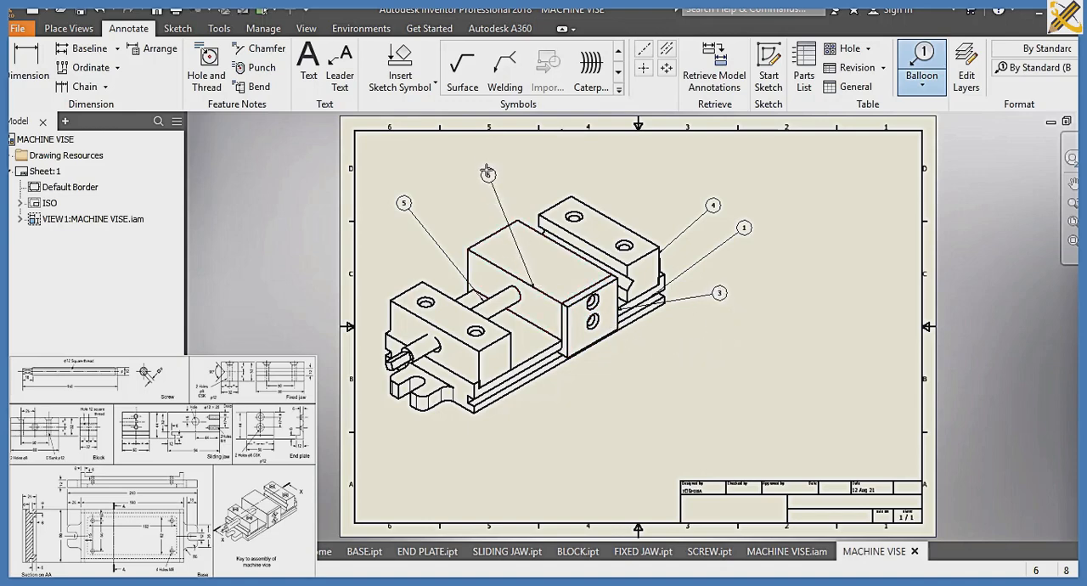
{"action": "left_click", "coordinate": [486, 170]}
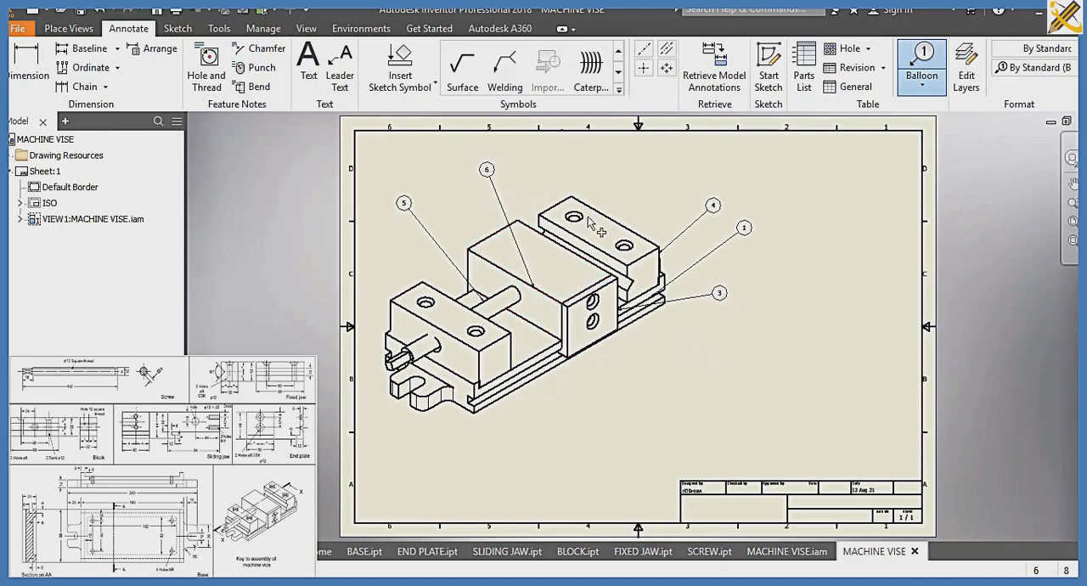
Add a balloon to the block at the vise's front end and place it above the block, below the screw's balloon
{"action": "left_click", "coordinate": [477, 331]}
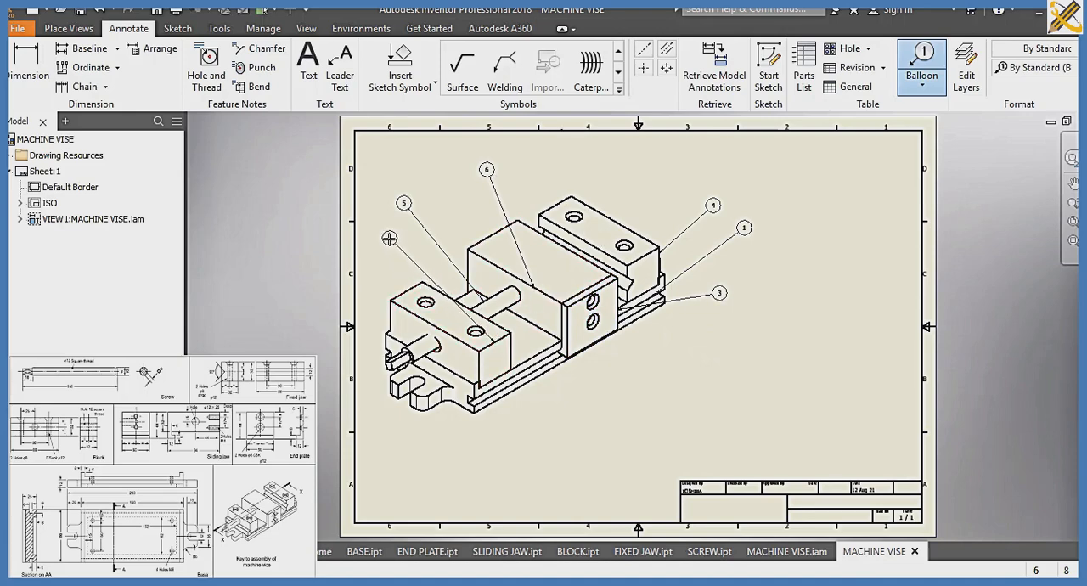
{"action": "left_click", "coordinate": [389, 239]}
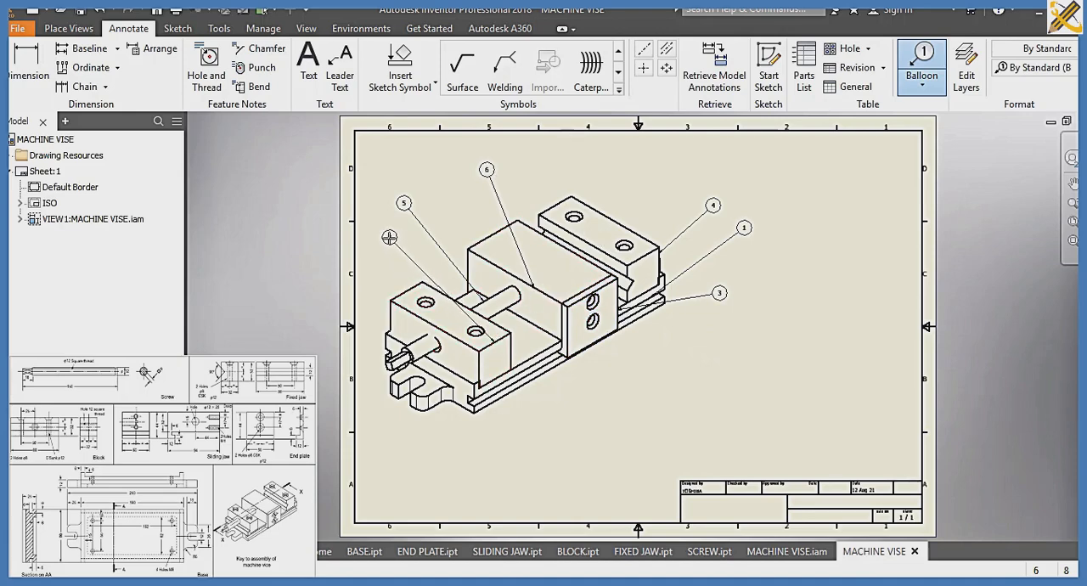
Create a parts list from the MACHINE VISE assembly file and place it directly above the title block
{"action": "left_click", "coordinate": [800, 79]}
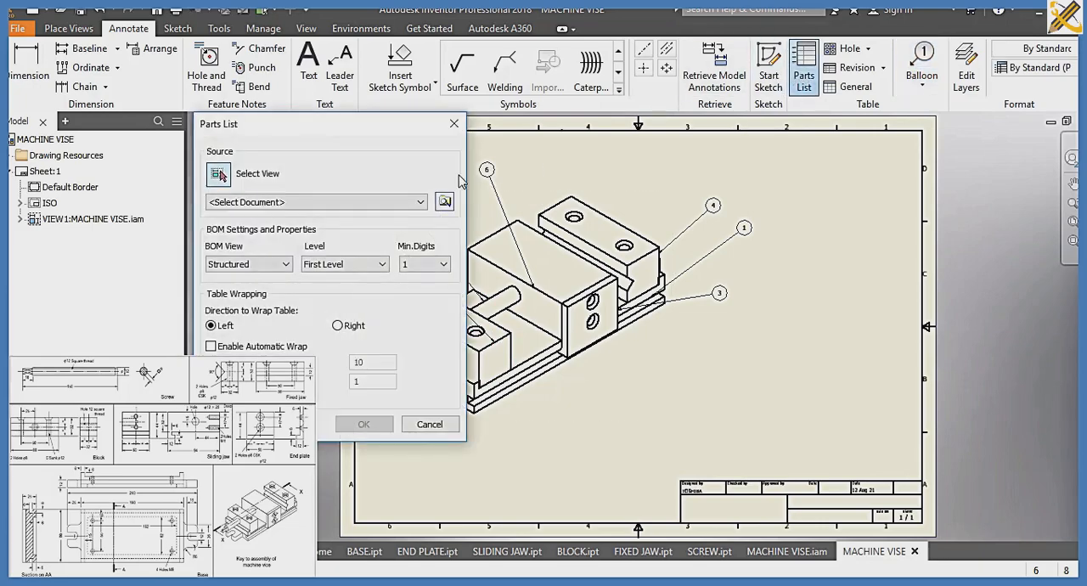
{"action": "left_click", "coordinate": [444, 202]}
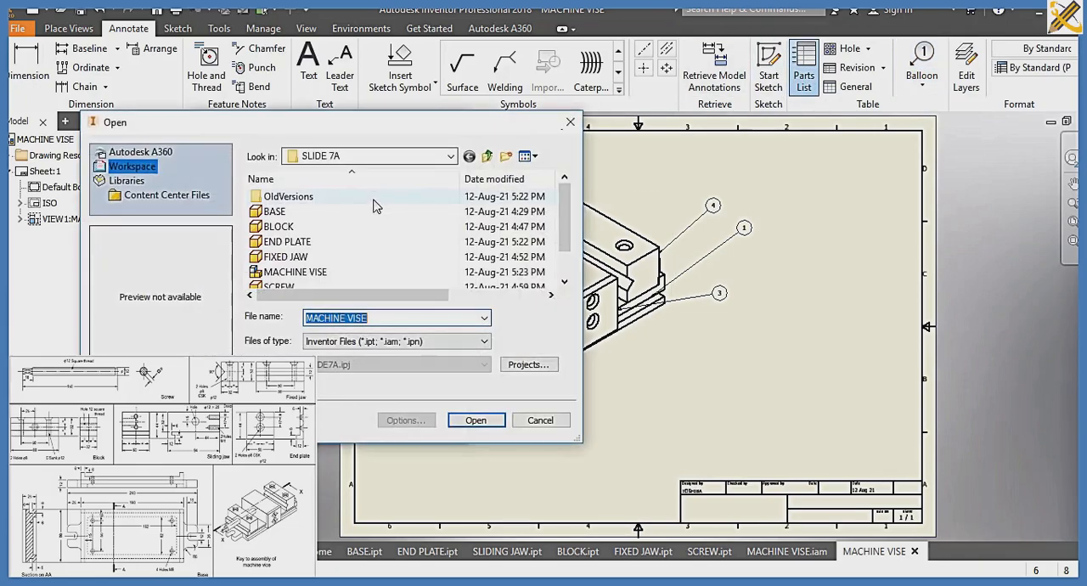
{"action": "left_click", "coordinate": [312, 215]}
{"action": "left_click", "coordinate": [295, 272]}
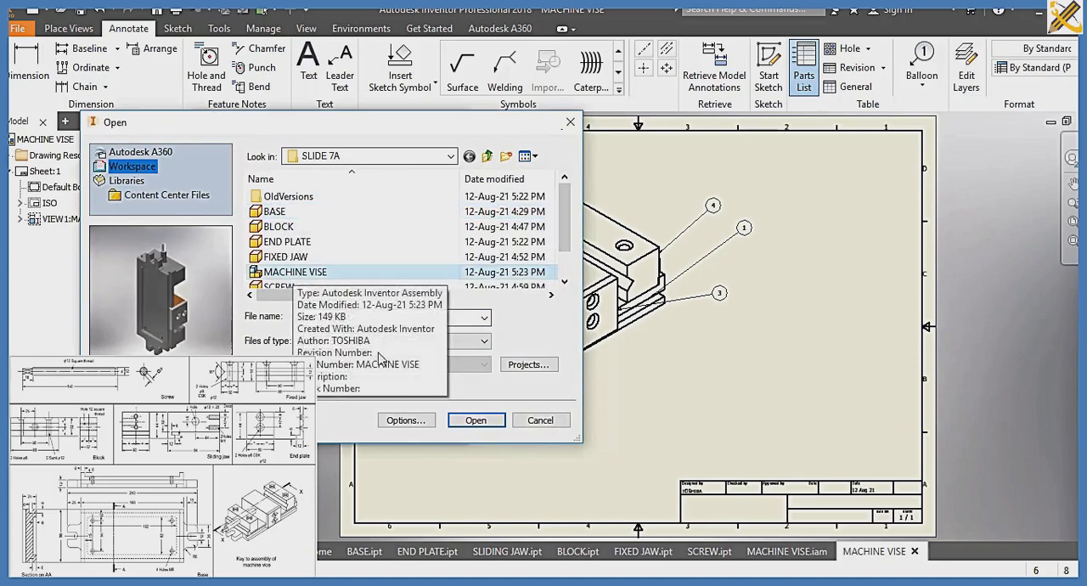
{"action": "left_click", "coordinate": [474, 421]}
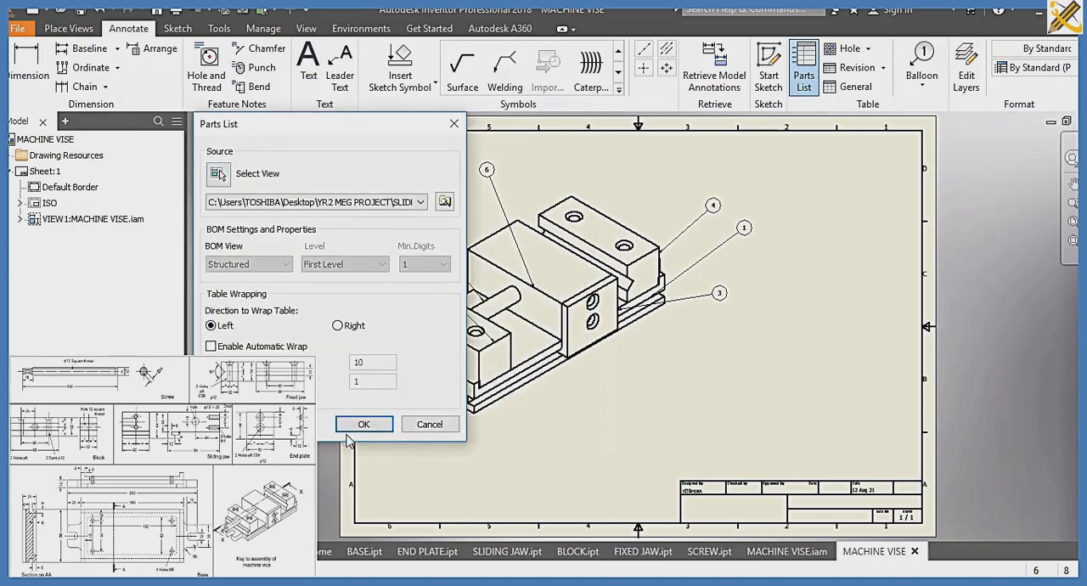
{"action": "left_click", "coordinate": [363, 424]}
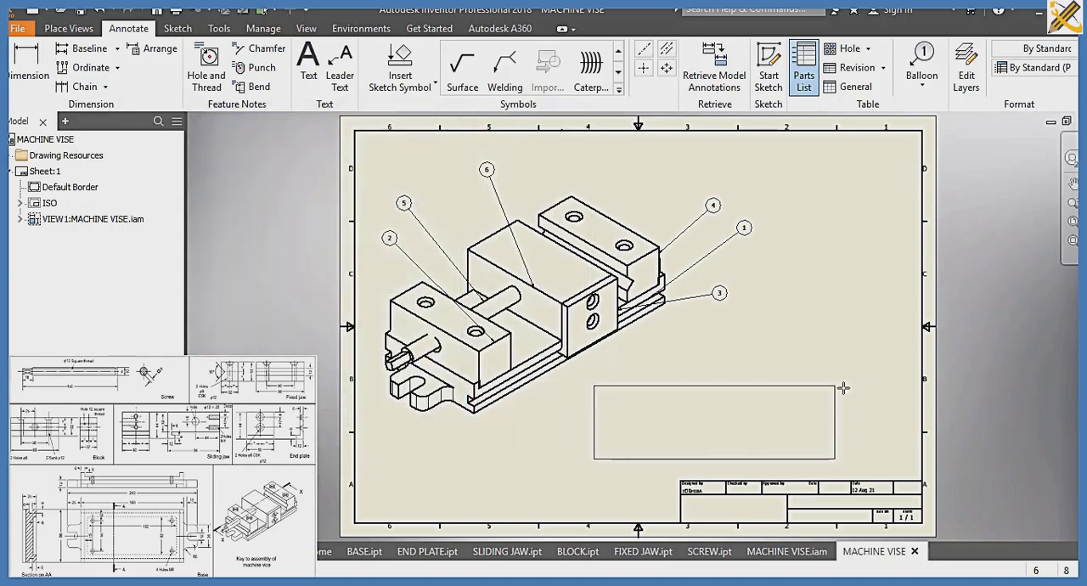
{"action": "left_click", "coordinate": [921, 406]}
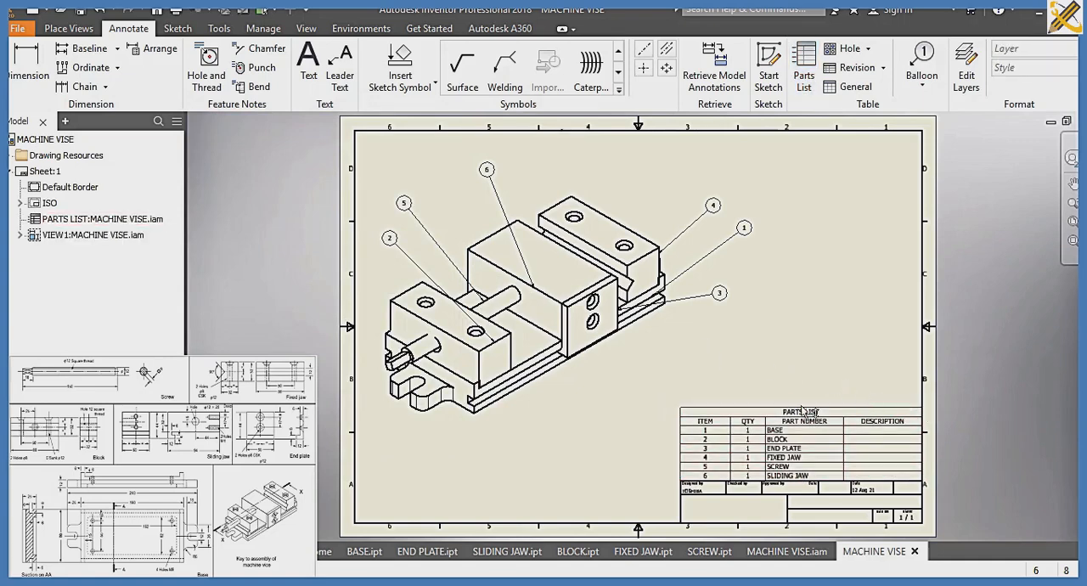
Open the parts list for editing and rename its PART NUMBER column heading to PART NAME
{"action": "left_click", "coordinate": [803, 412]}
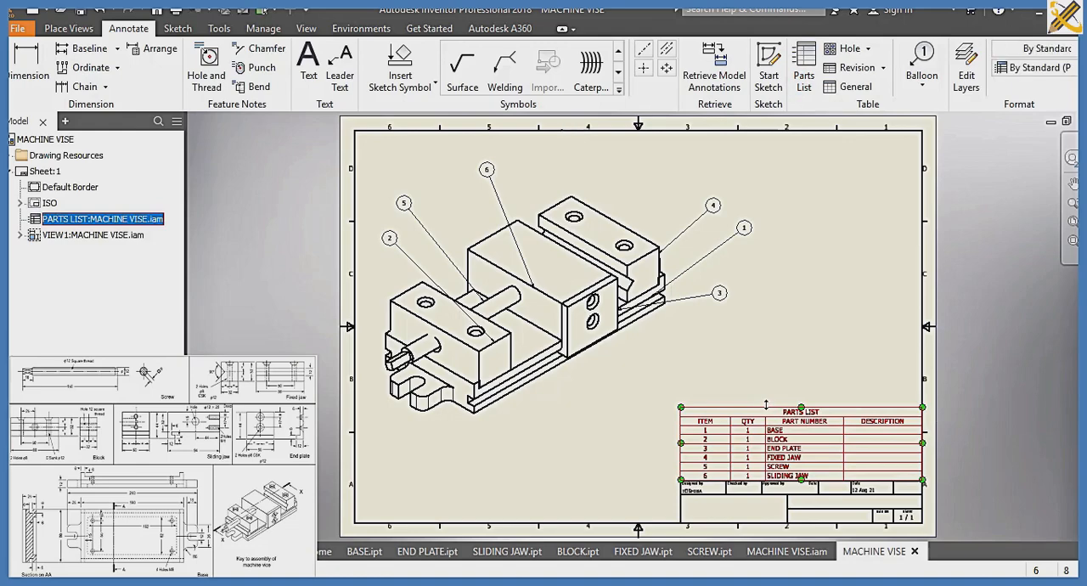
{"action": "double_click", "coordinate": [760, 400]}
{"action": "left_click", "coordinate": [200, 74]}
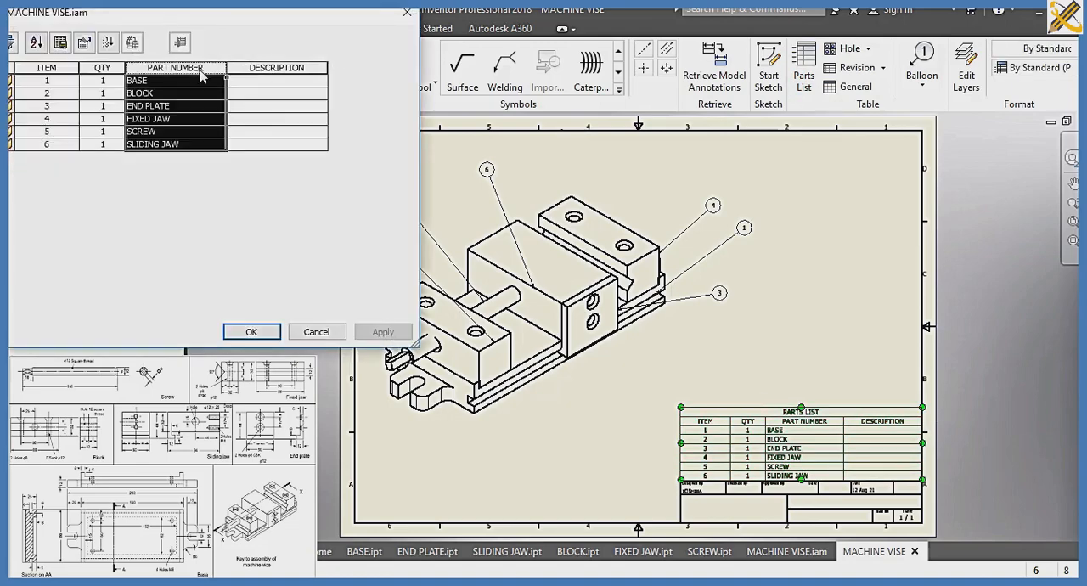
{"action": "right_click", "coordinate": [209, 75]}
{"action": "left_click", "coordinate": [239, 140]}
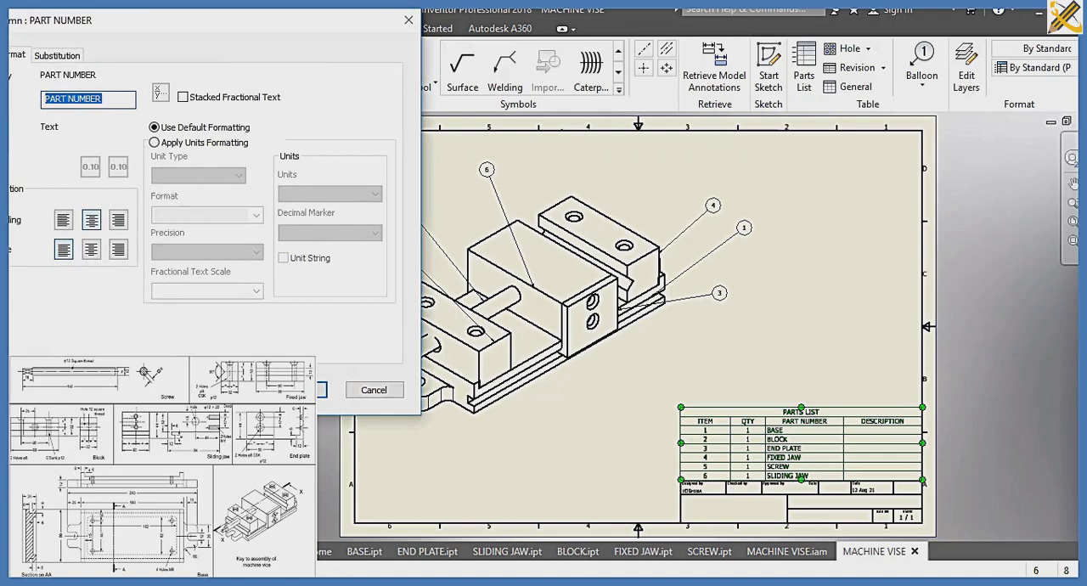
{"action": "type", "text": "PA"}
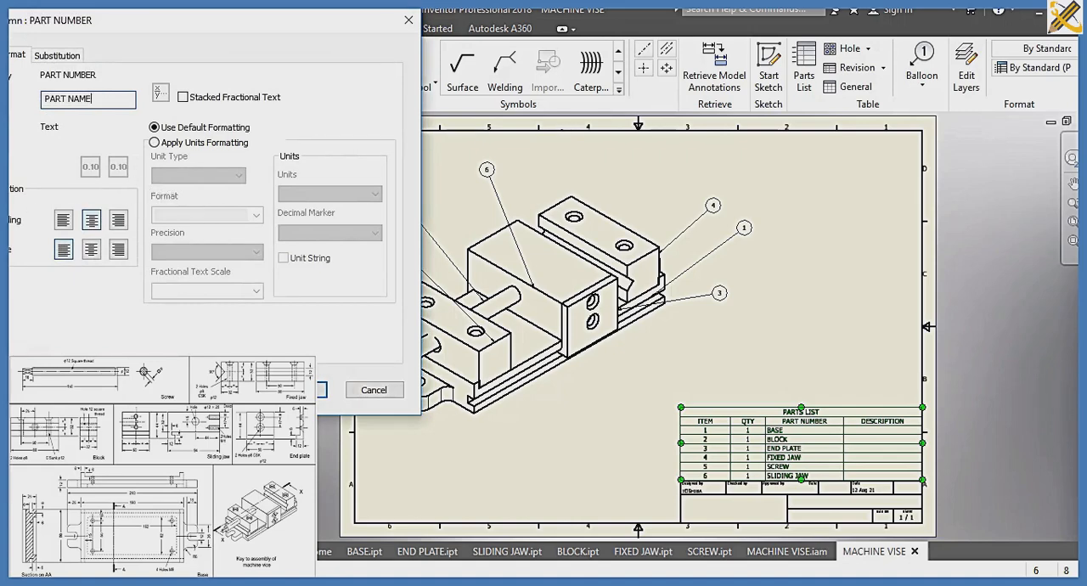
{"action": "left_click", "coordinate": [321, 391]}
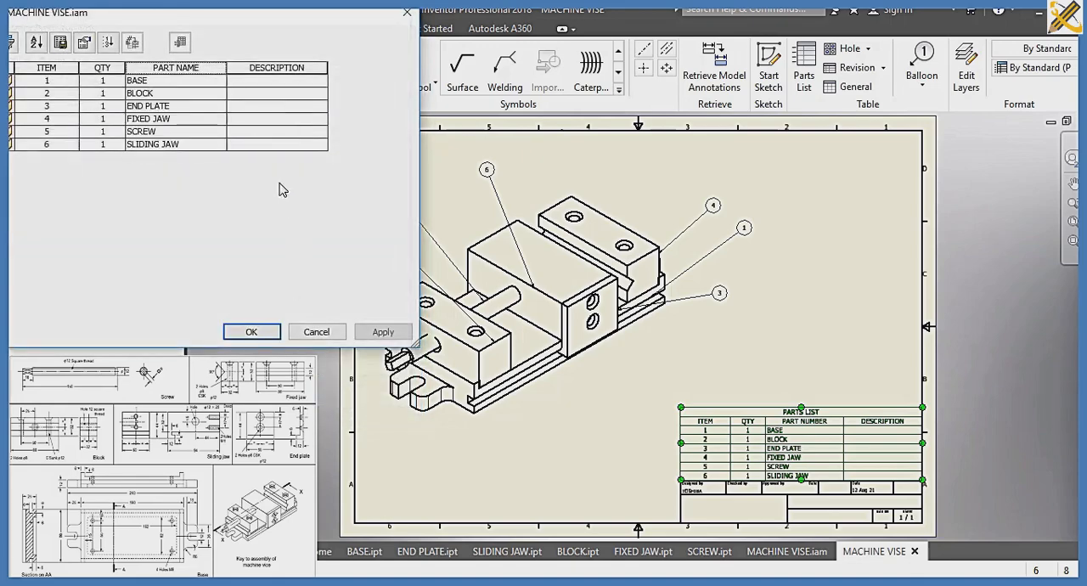
Enter the parts list descriptions MILLING for the base and MILLING AND BORING for both the block and the end plate
{"action": "left_click", "coordinate": [284, 79]}
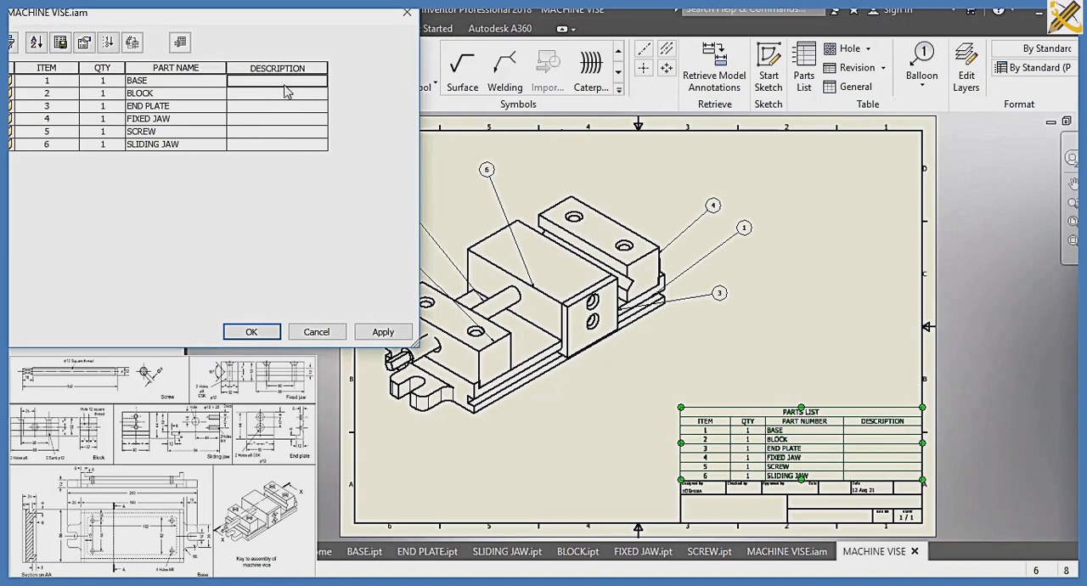
{"action": "type", "text": "MILLING"}
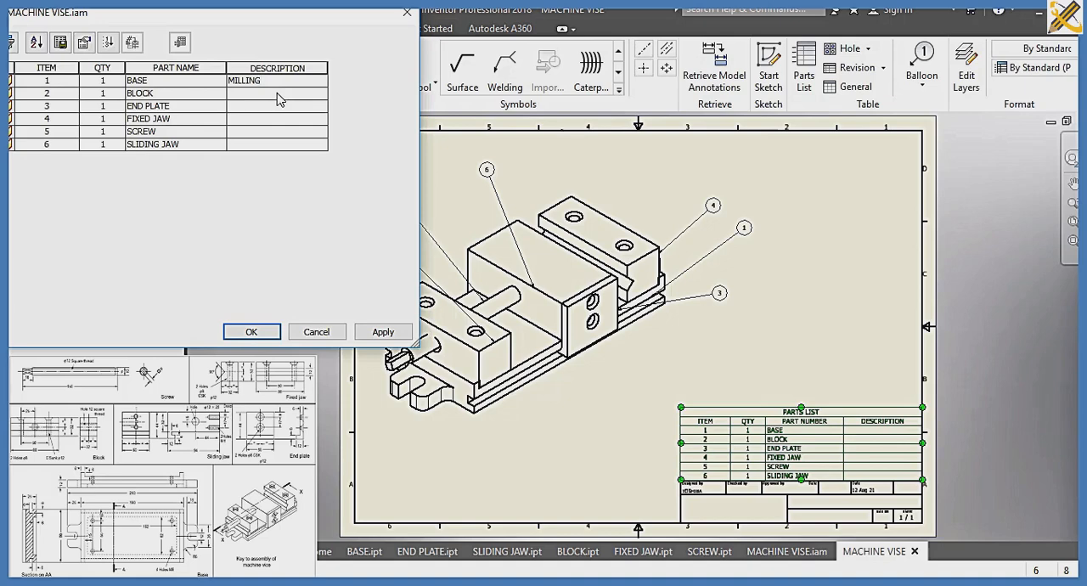
{"action": "key", "text": "Return"}
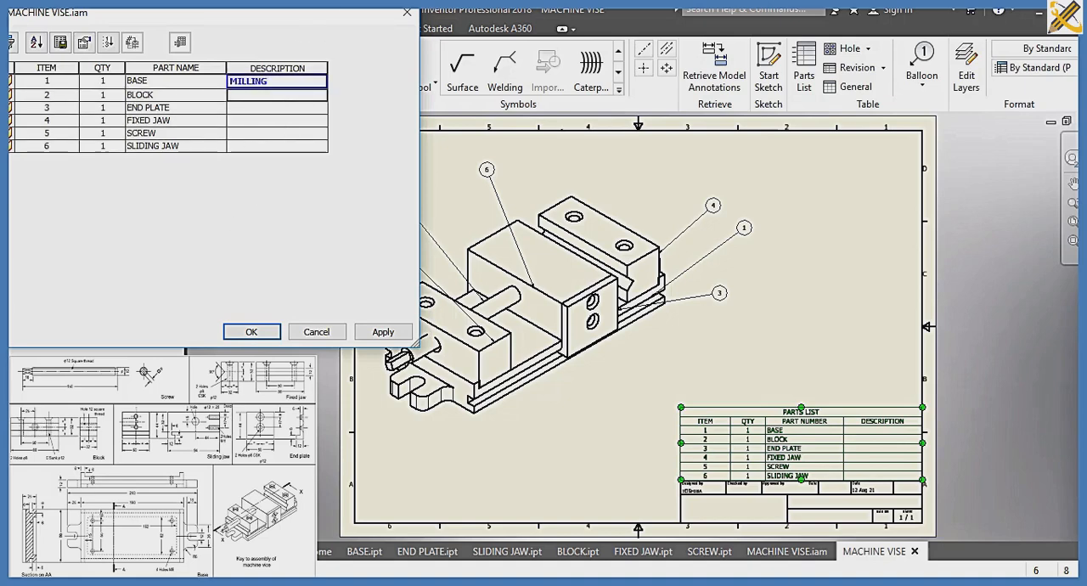
{"action": "type", "text": "MILLING AND BORING"}
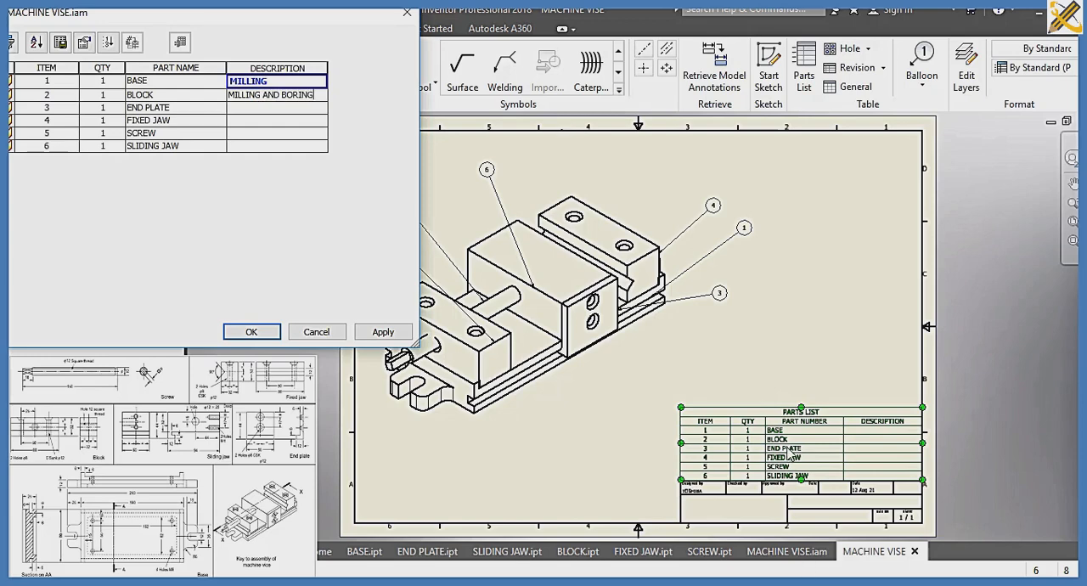
{"action": "left_click", "coordinate": [302, 112]}
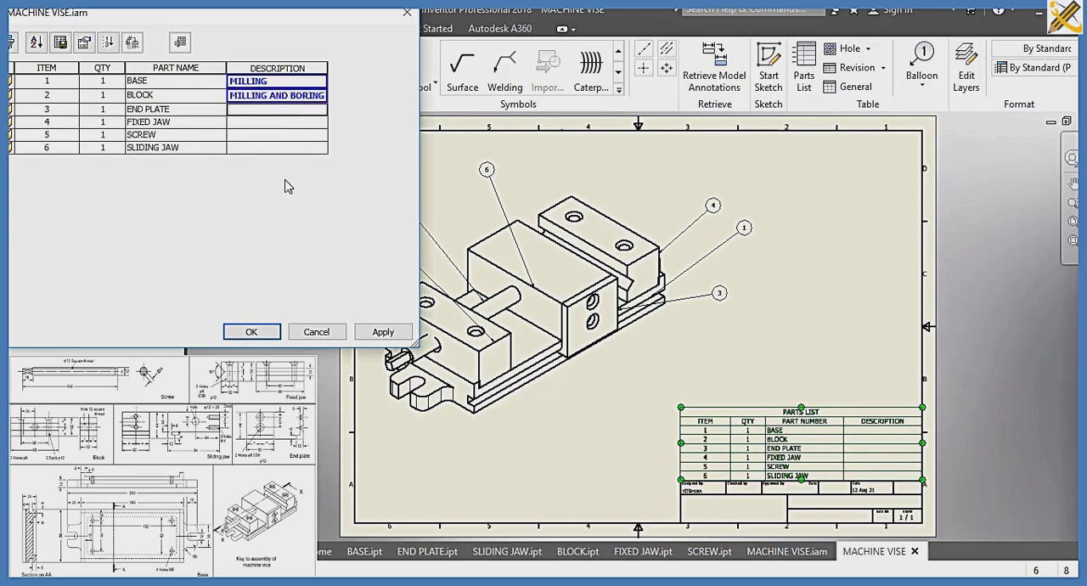
{"action": "type", "text": "MILLING AND BORING"}
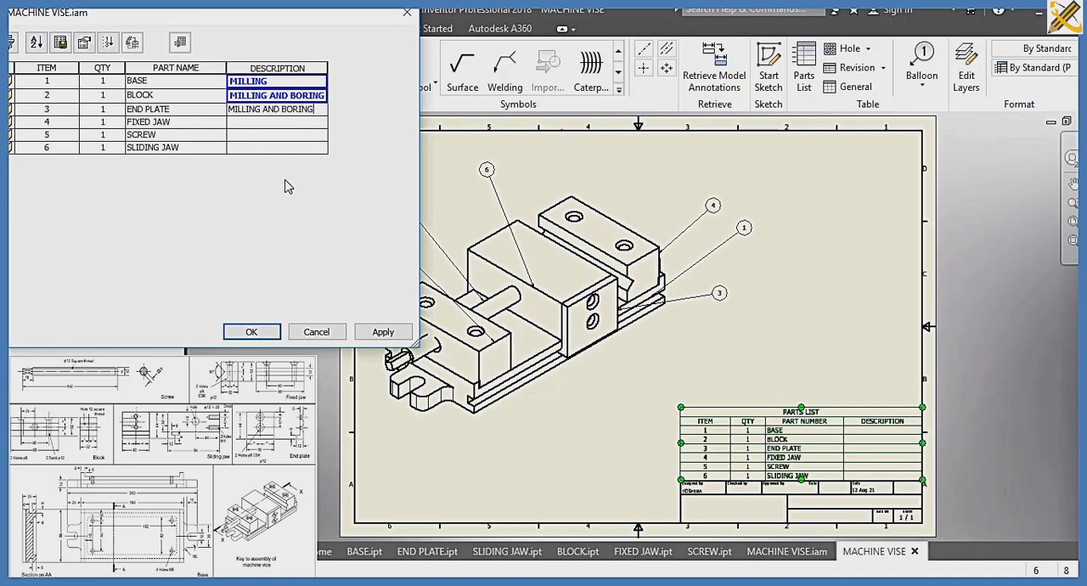
Enter the descriptions MILLING AND BORING for the fixed jaw, THREADING for the screw and MILLING for the sliding jaw, and accept the parts list edits
{"action": "left_click", "coordinate": [264, 124]}
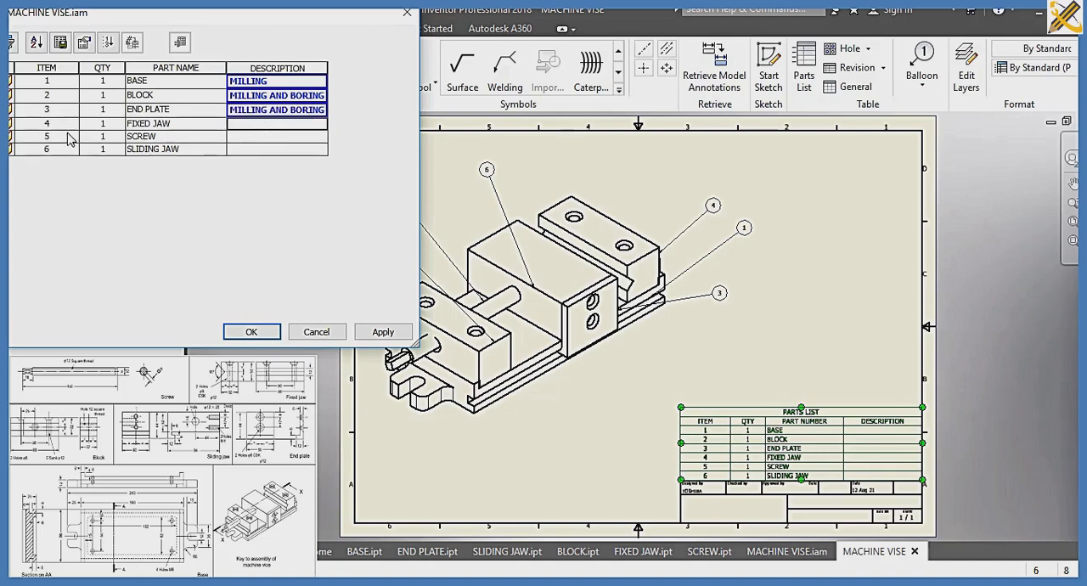
{"action": "type", "text": "M"}
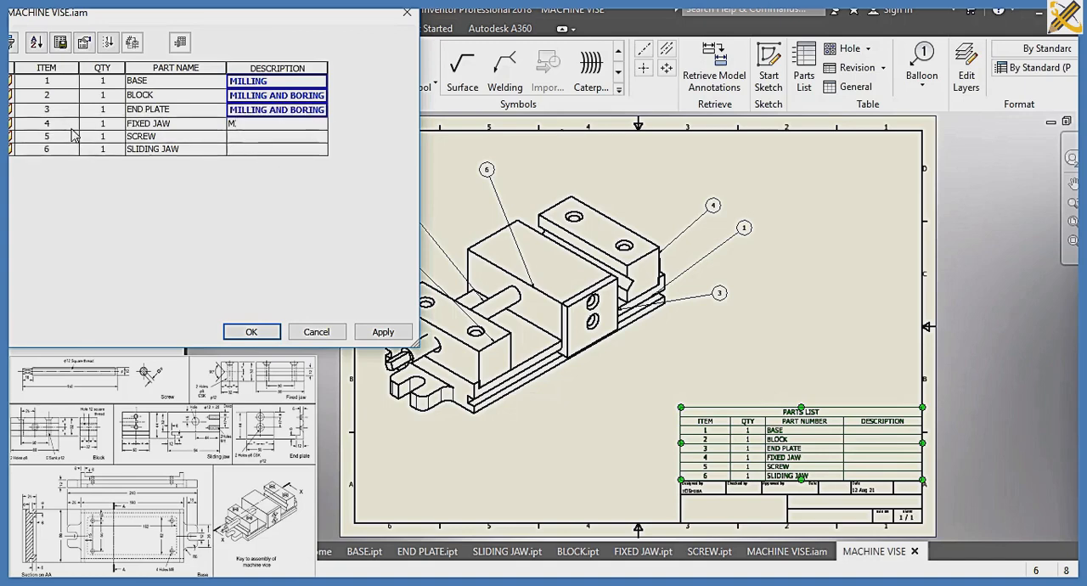
{"action": "type", "text": "ILLING AND BORING"}
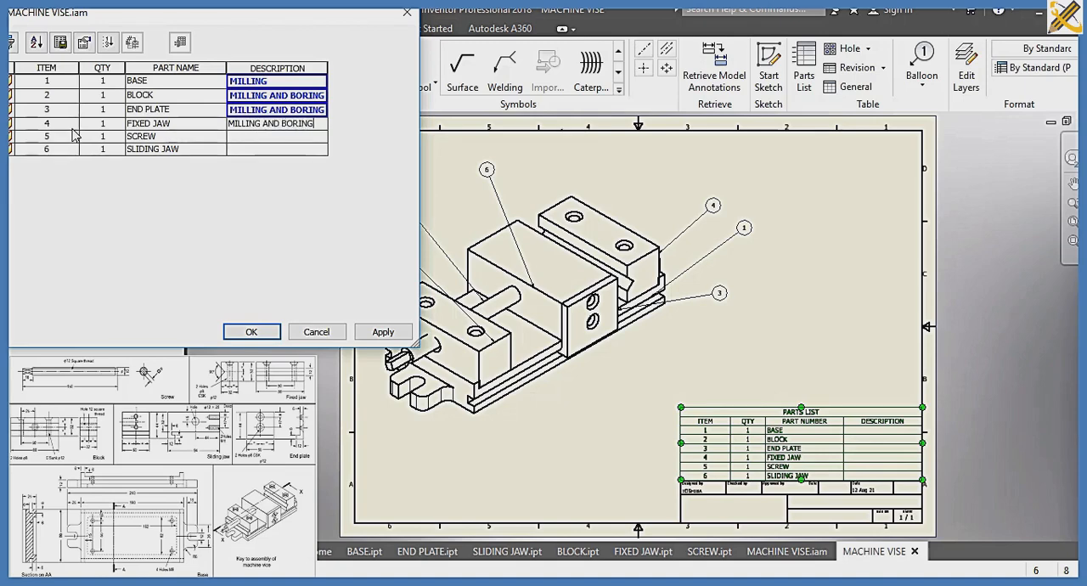
{"action": "left_click", "coordinate": [238, 143]}
{"action": "type", "text": "THREADING"}
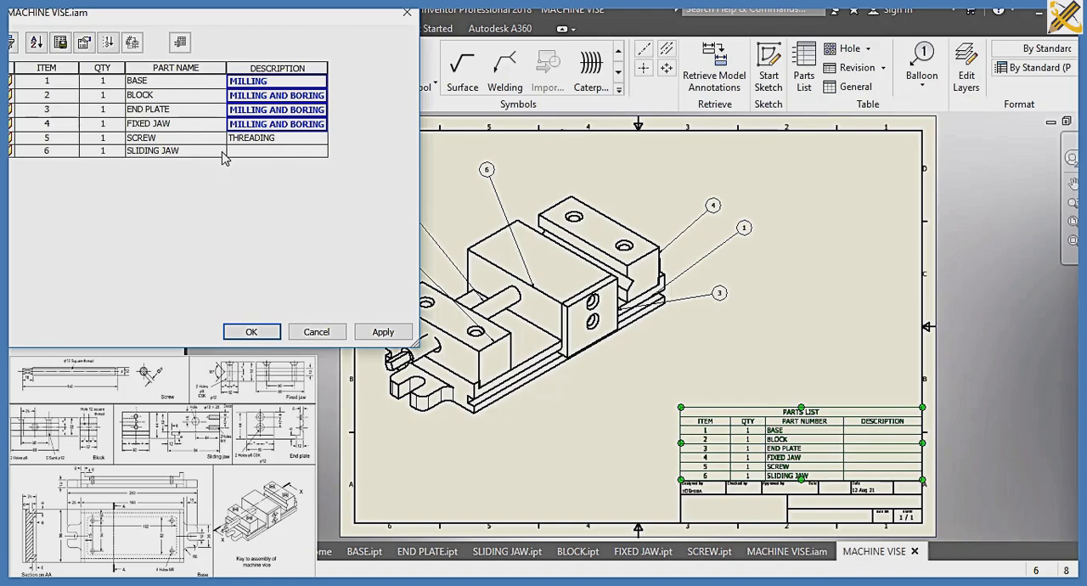
{"action": "left_click", "coordinate": [244, 156]}
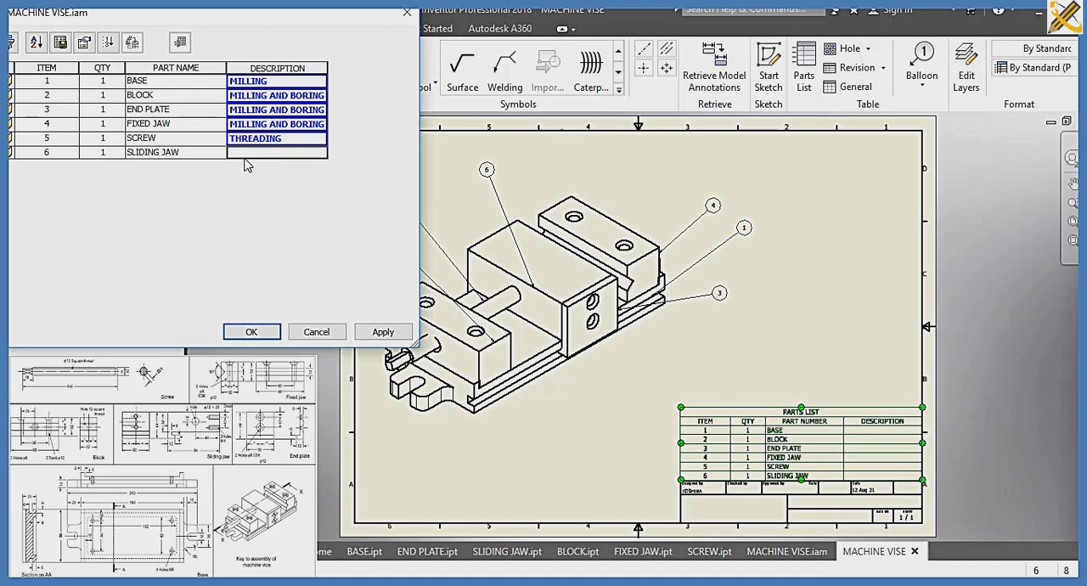
{"action": "type", "text": "M"}
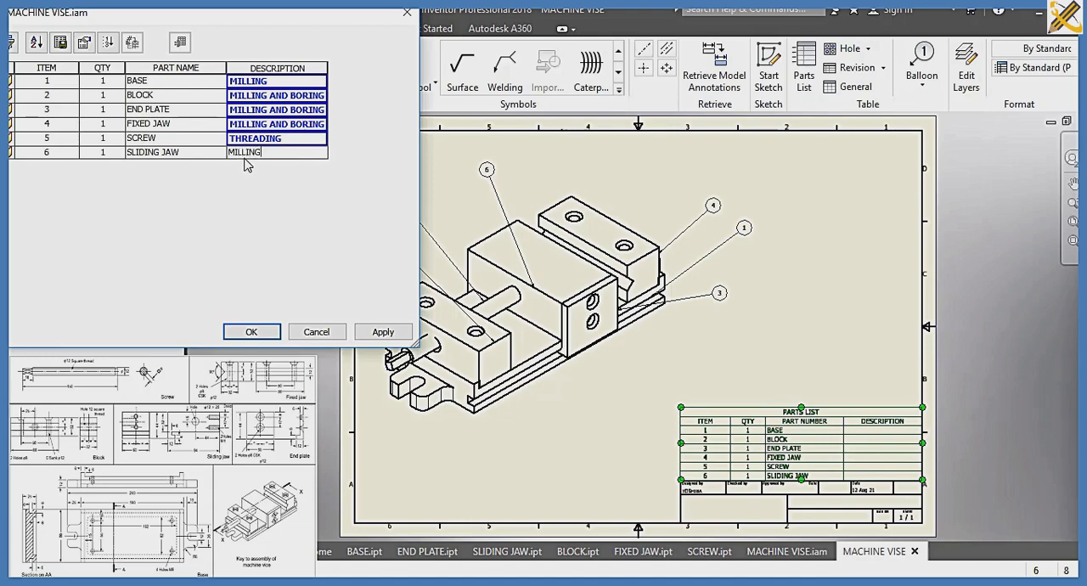
{"action": "type", "text": "ILLING"}
{"action": "left_click", "coordinate": [251, 331]}
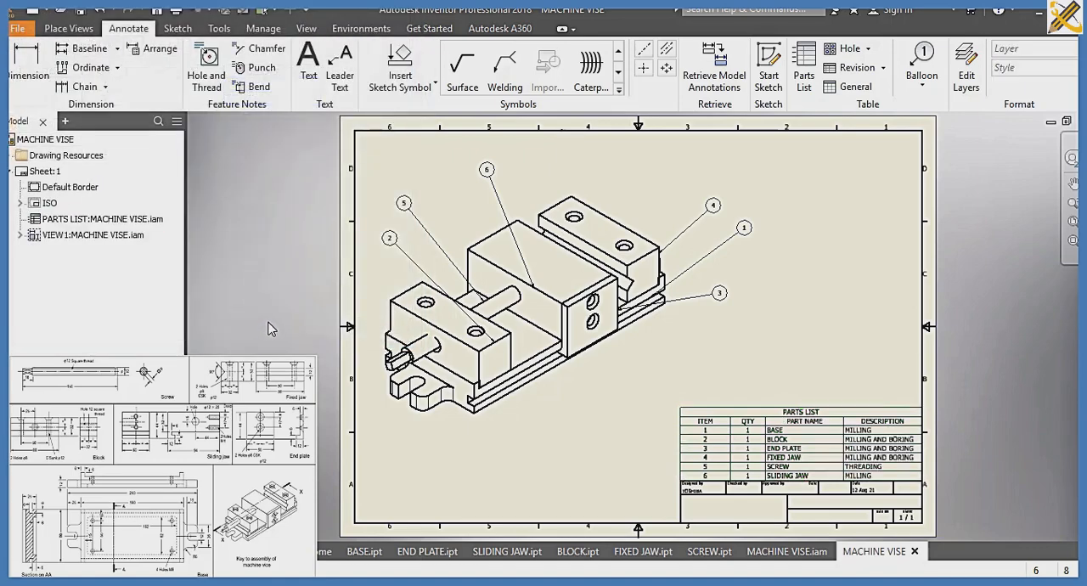
Save the drawing as ISOMETRIC VIEW in the SLIDE 7A folder, together with its dependent assembly
{"action": "key", "text": "ctrl+s"}
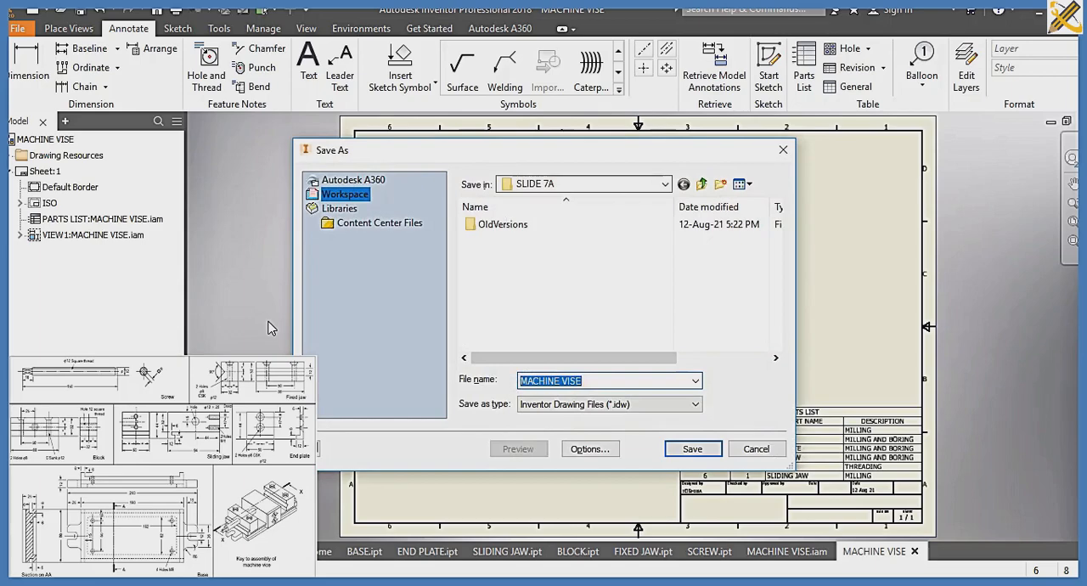
{"action": "type", "text": "ISOMETRIC "}
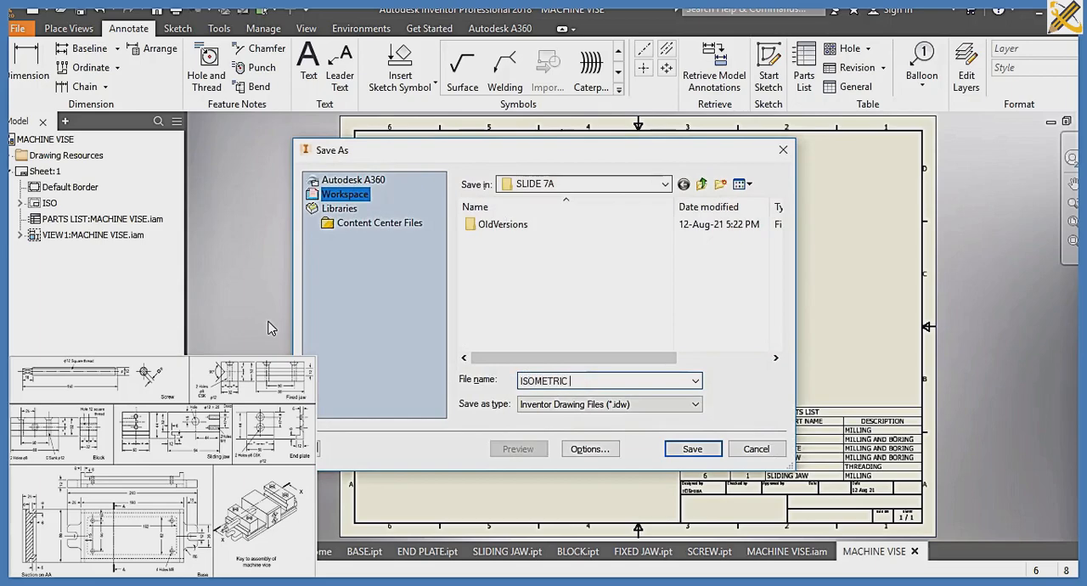
{"action": "type", "text": "VIEW"}
{"action": "key", "text": "Return"}
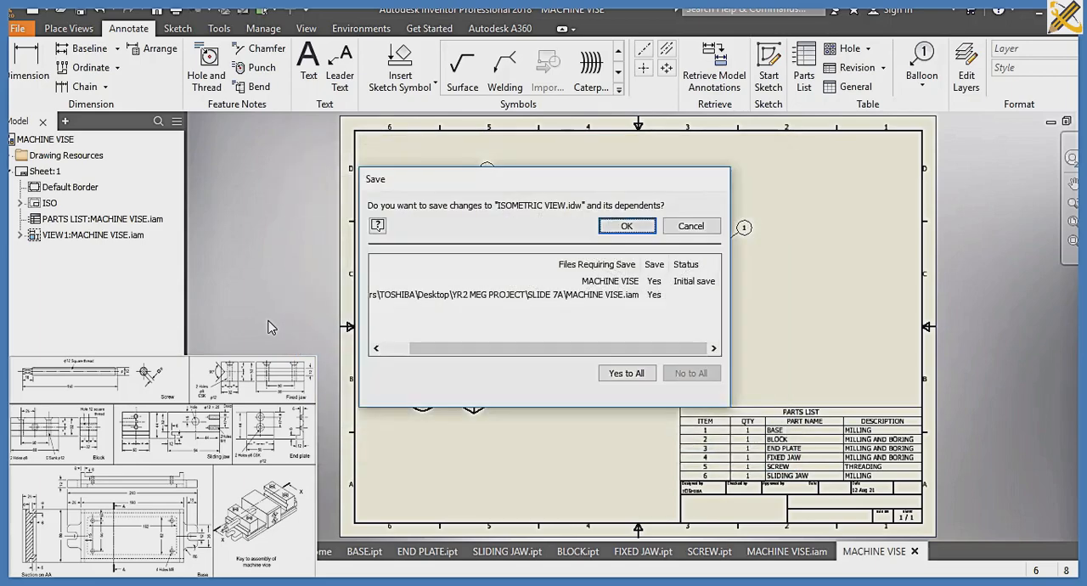
{"action": "left_click", "coordinate": [627, 226]}
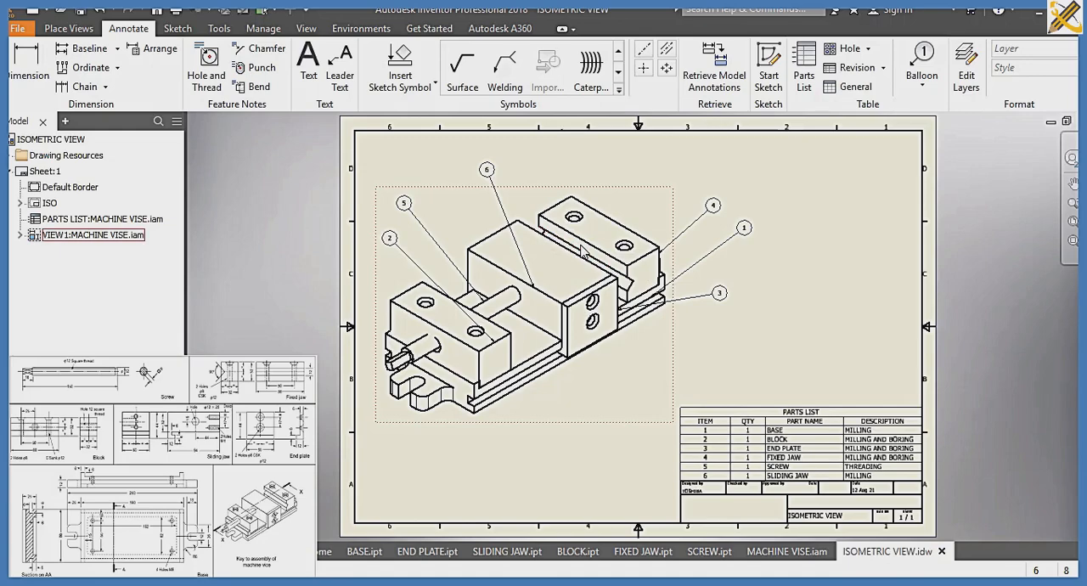
Create a new presentation from the metric Standard (mm).ipn template and insert the MACHINE VISE assembly into it
{"action": "key", "text": "ctrl+n"}
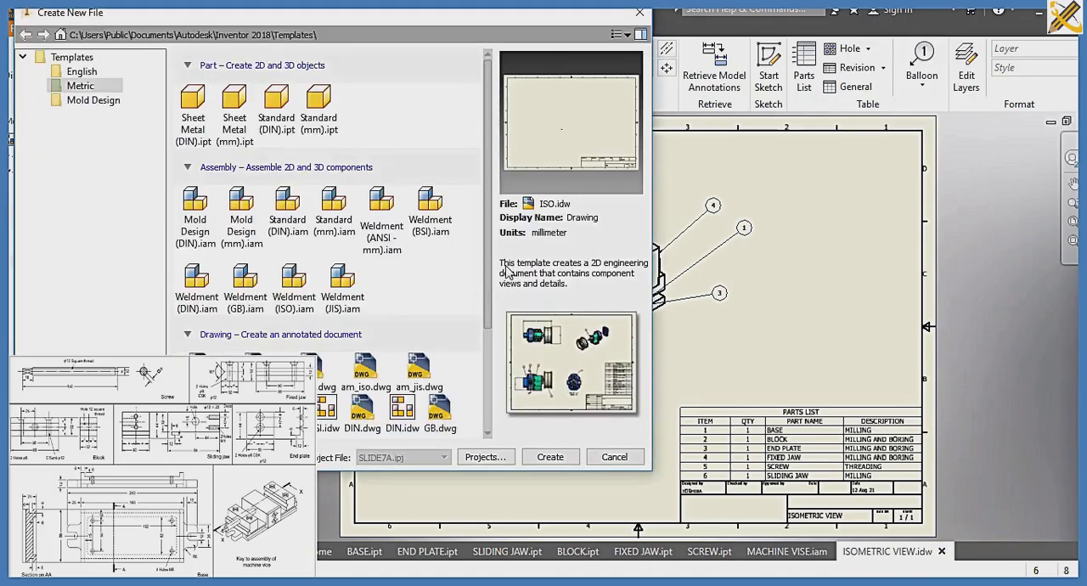
{"action": "scroll", "coordinate": [414, 331], "scroll_direction": "down", "scroll_amount": 3}
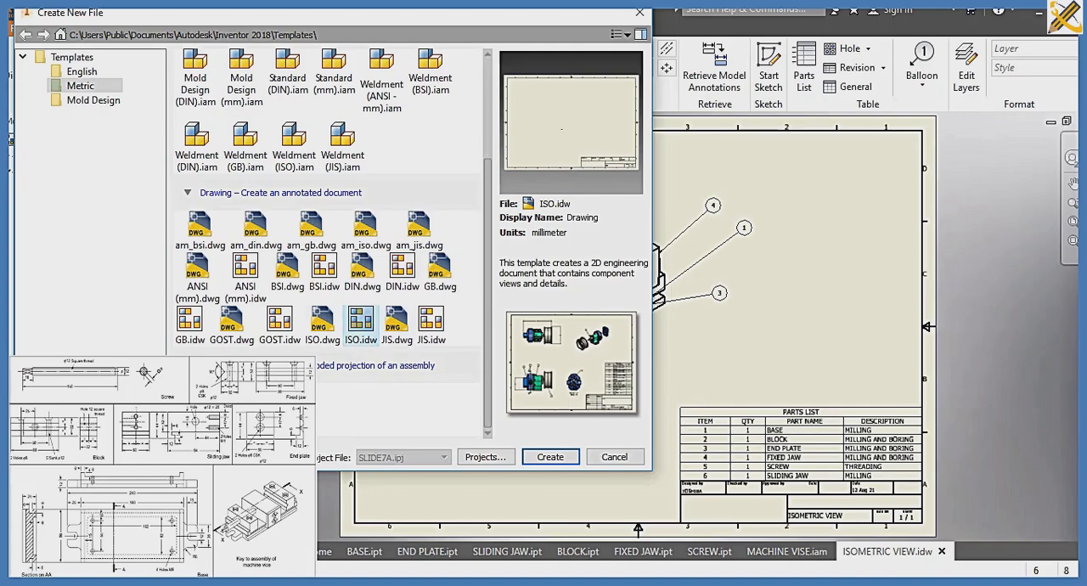
{"action": "left_click", "coordinate": [196, 401]}
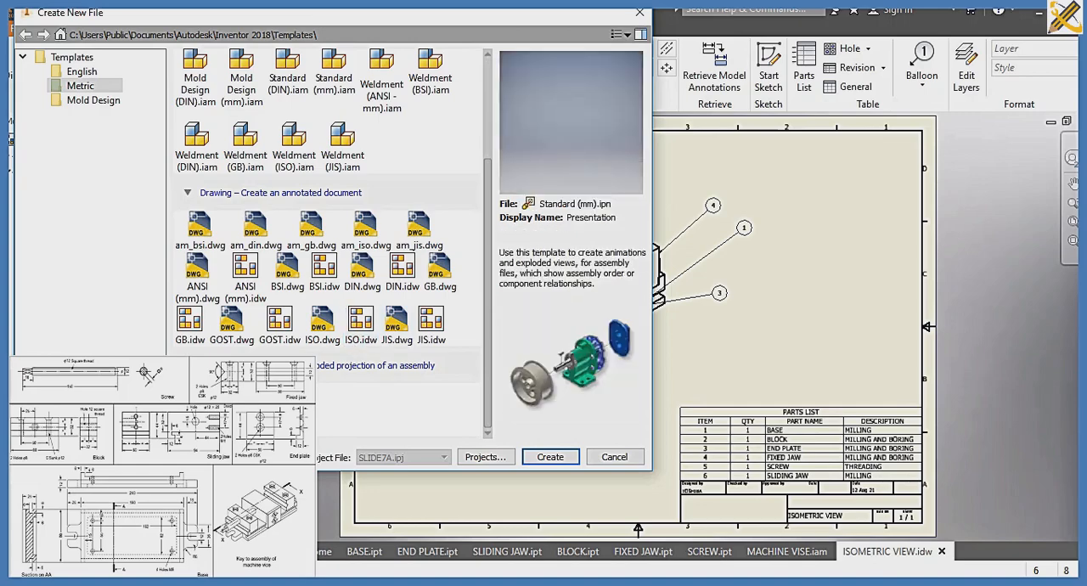
{"action": "left_click", "coordinate": [544, 456]}
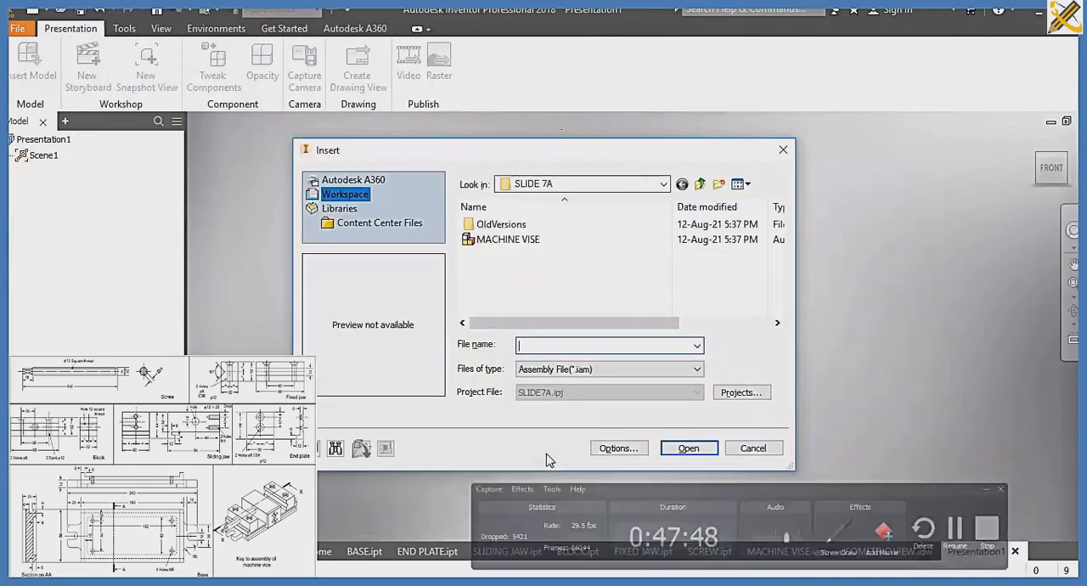
{"action": "left_click", "coordinate": [525, 241]}
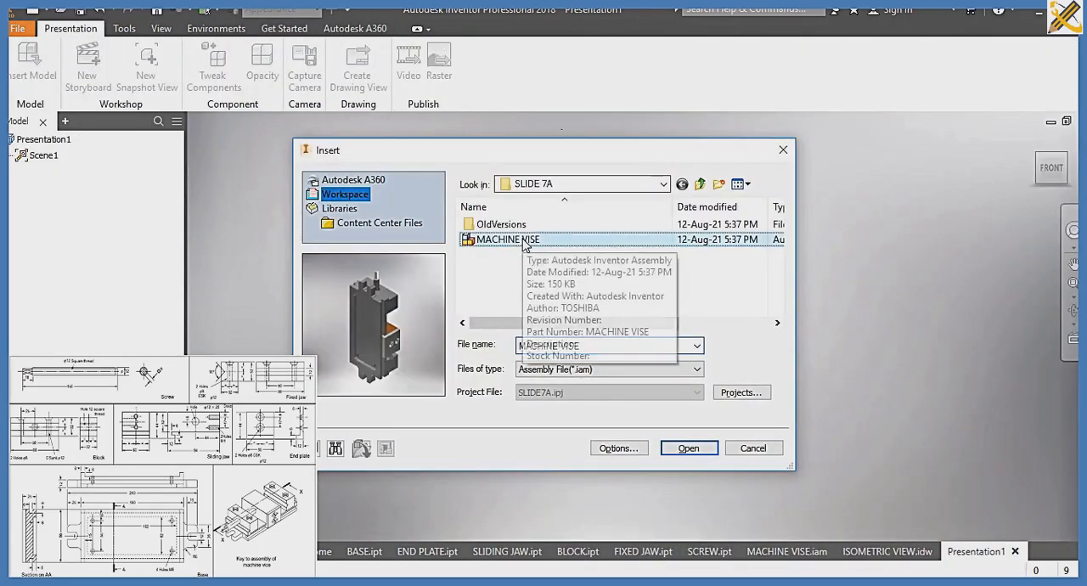
{"action": "left_click", "coordinate": [687, 448]}
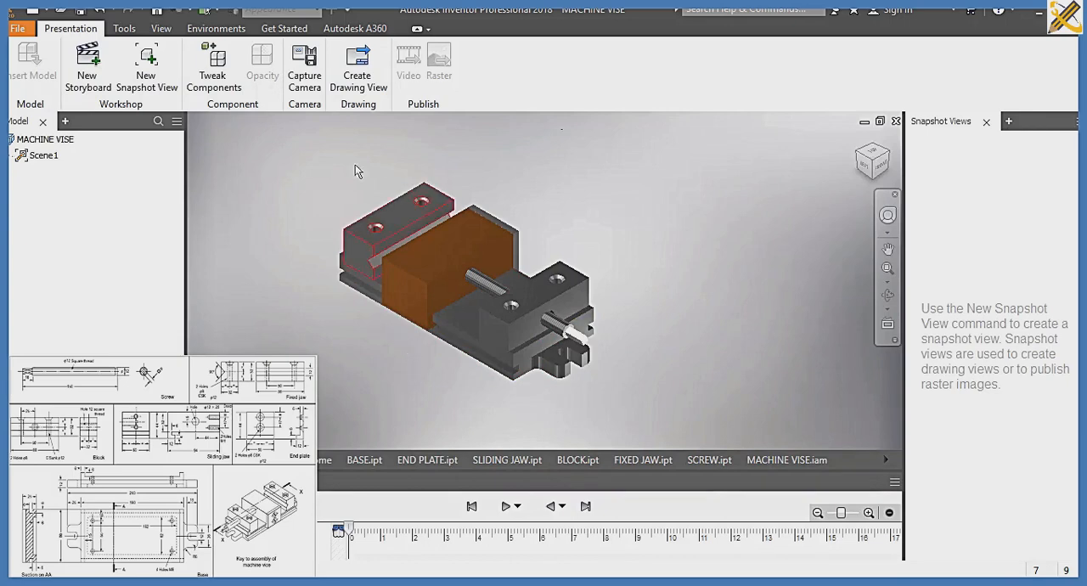
Tweak the screw by moving it 240 mm outward along its axis, away from the block
{"action": "left_click", "coordinate": [212, 82]}
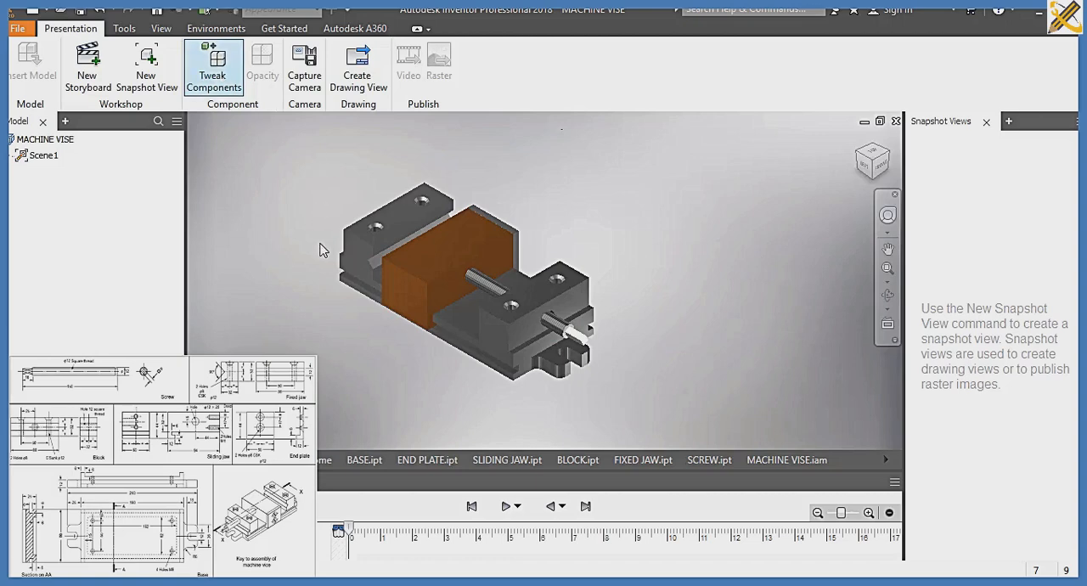
{"action": "middle_click_drag", "start_coordinate": [322, 249], "coordinate": [243, 207]}
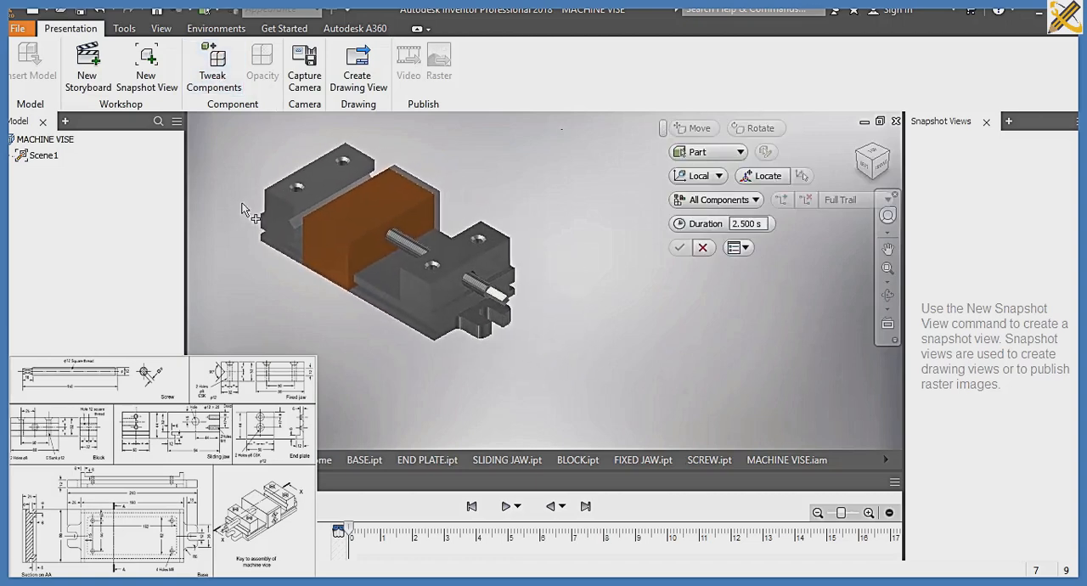
{"action": "left_click", "coordinate": [506, 308]}
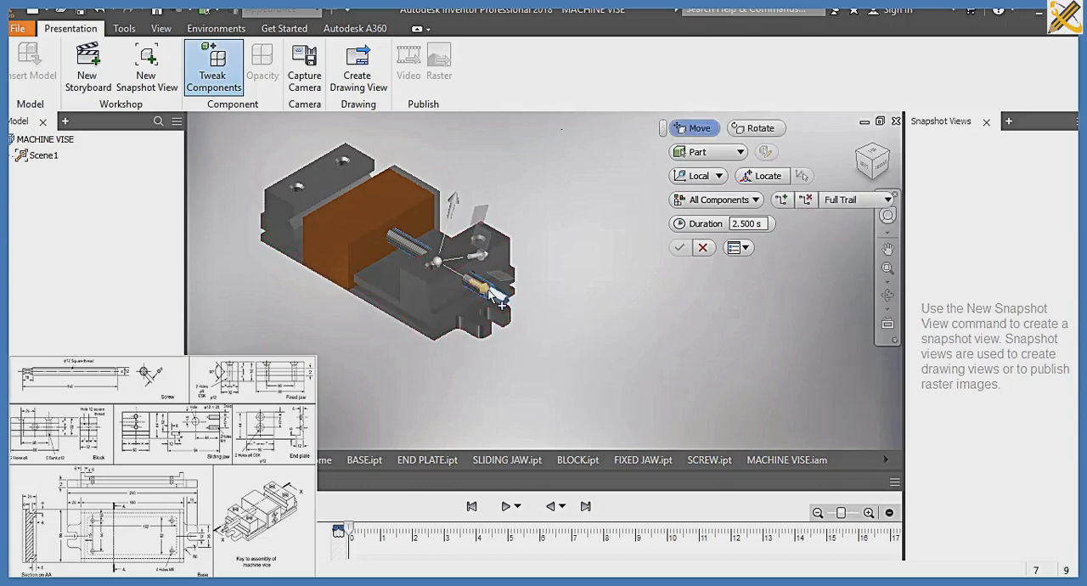
{"action": "left_click_drag", "start_coordinate": [502, 303], "coordinate": [706, 430]}
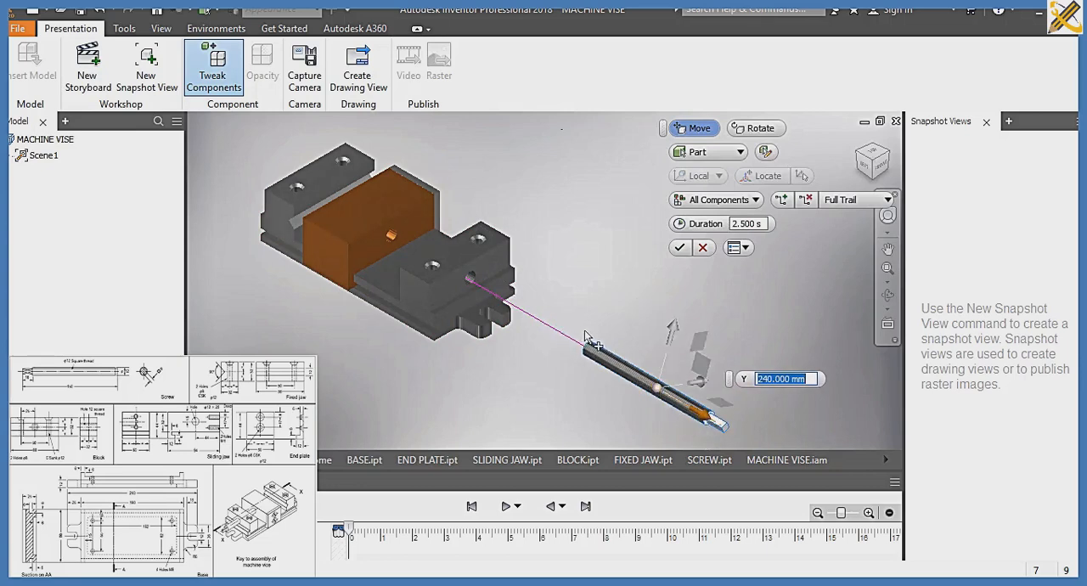
Move the block 25.5 mm up off the base and then about 139.5 mm outward along the screw direction
{"action": "left_click", "coordinate": [476, 272]}
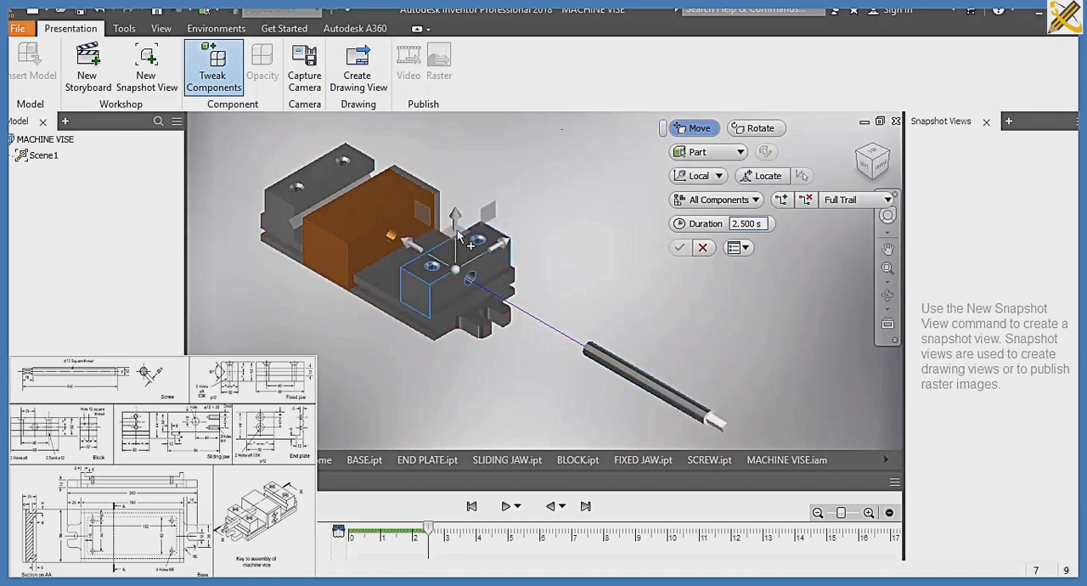
{"action": "left_click_drag", "start_coordinate": [468, 233], "coordinate": [472, 224]}
{"action": "left_click_drag", "start_coordinate": [471, 215], "coordinate": [471, 197]}
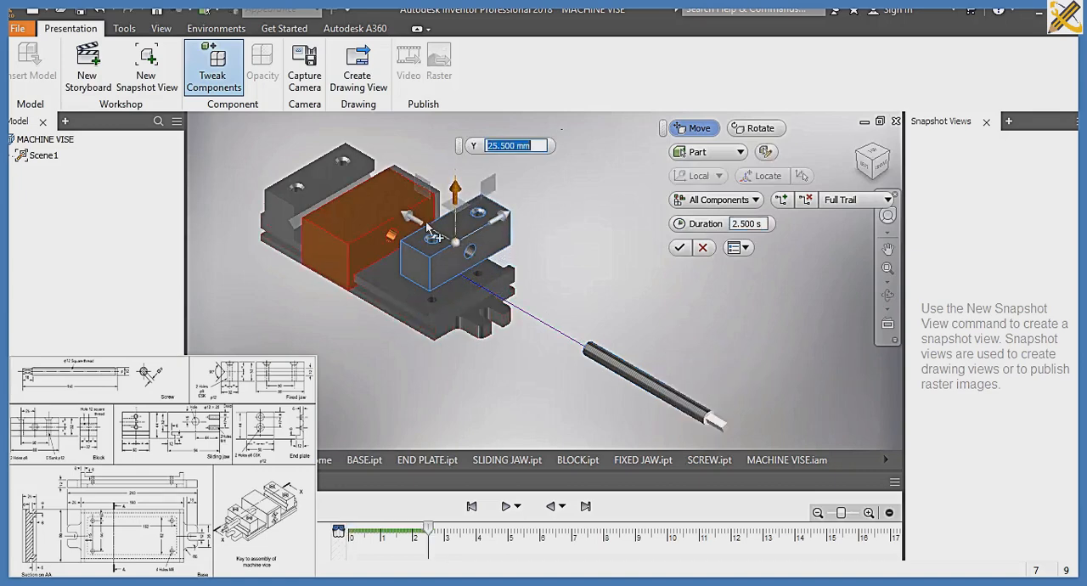
{"action": "left_click_drag", "start_coordinate": [427, 225], "coordinate": [554, 326]}
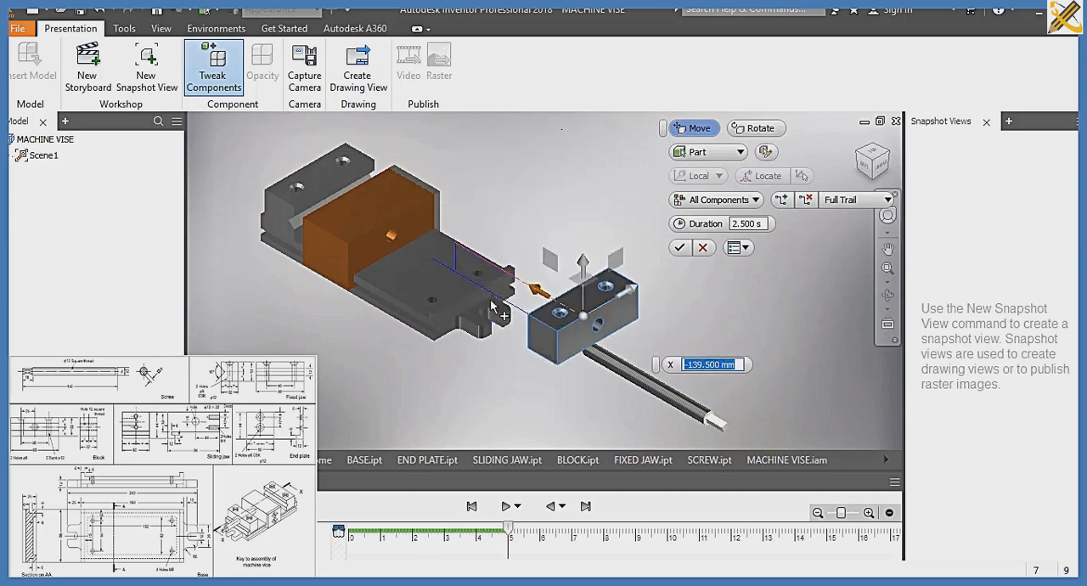
Move the end plate about 112 mm sideways off the sliding jaw, and pull the sliding jaw out to the opposite side of the base
{"action": "left_click", "coordinate": [441, 204]}
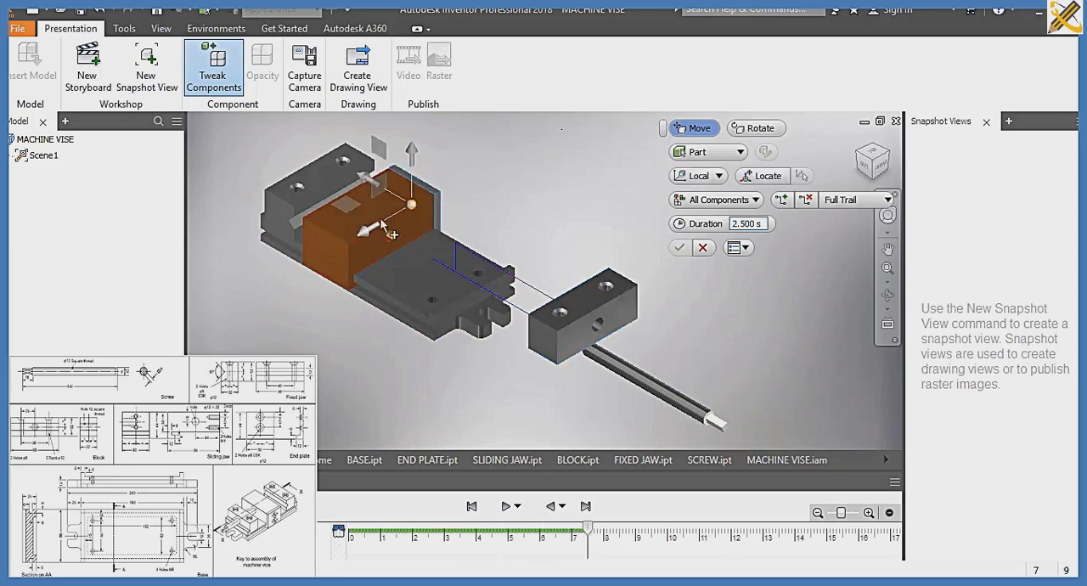
{"action": "left_click_drag", "start_coordinate": [365, 235], "coordinate": [491, 201]}
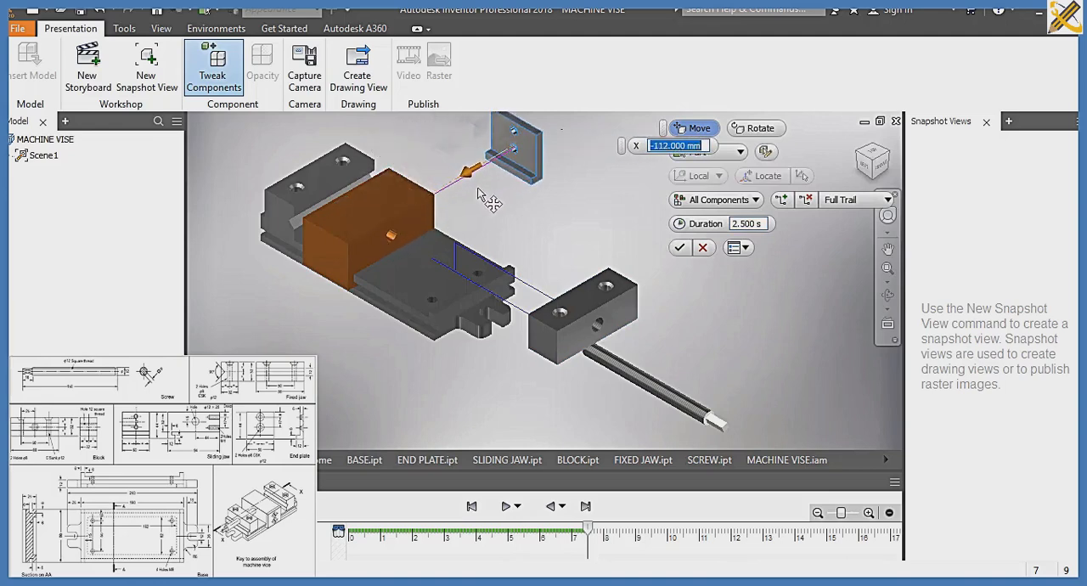
{"action": "left_click", "coordinate": [415, 209]}
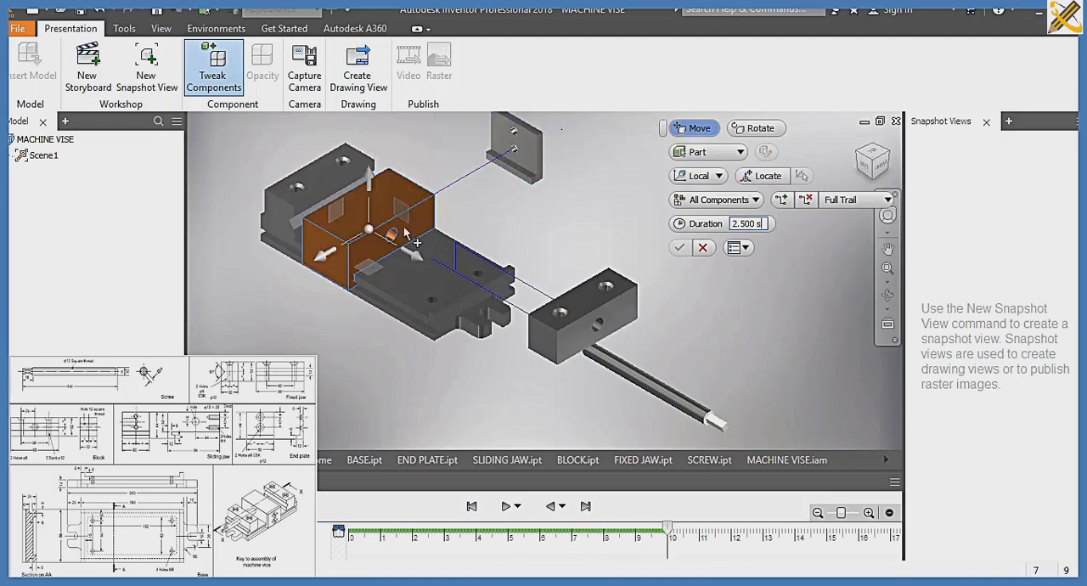
{"action": "left_click_drag", "start_coordinate": [321, 256], "coordinate": [196, 330]}
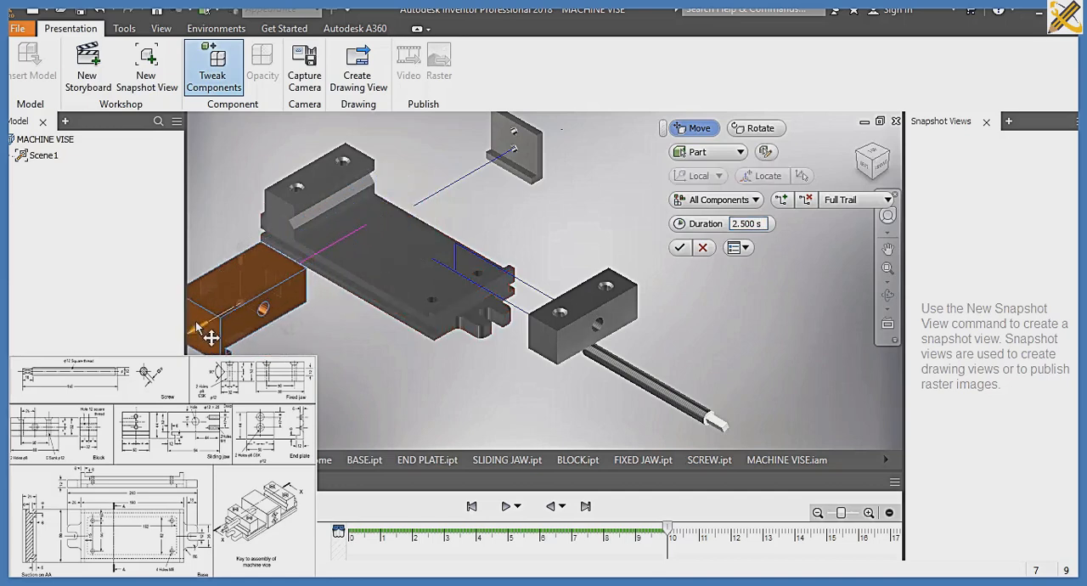
Raise the fixed jaw about 68.5 mm above the base and accept the component tweaks
{"action": "left_click", "coordinate": [326, 192]}
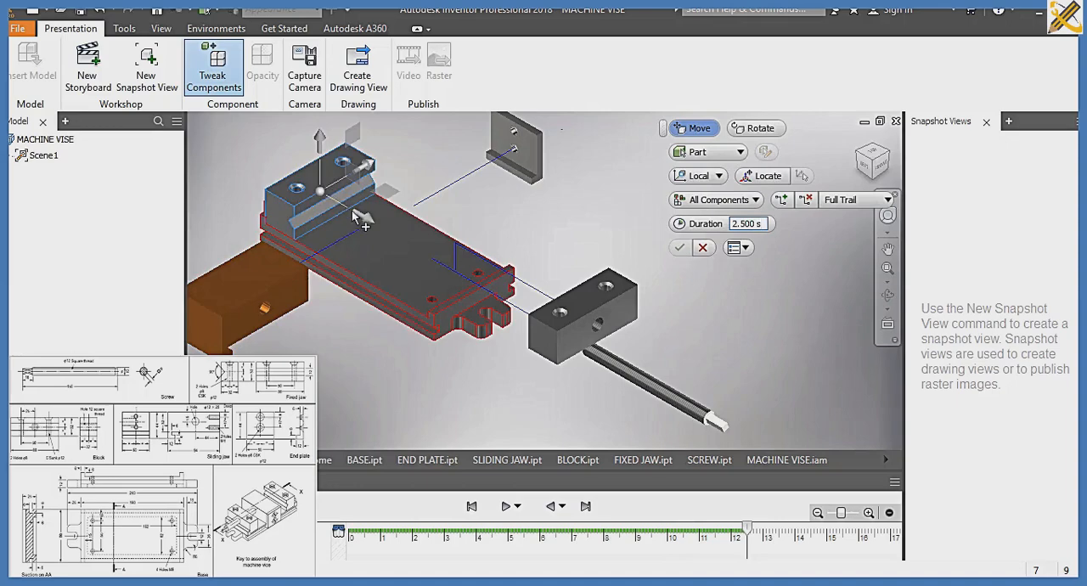
{"action": "middle_click_drag", "start_coordinate": [337, 171], "coordinate": [364, 239]}
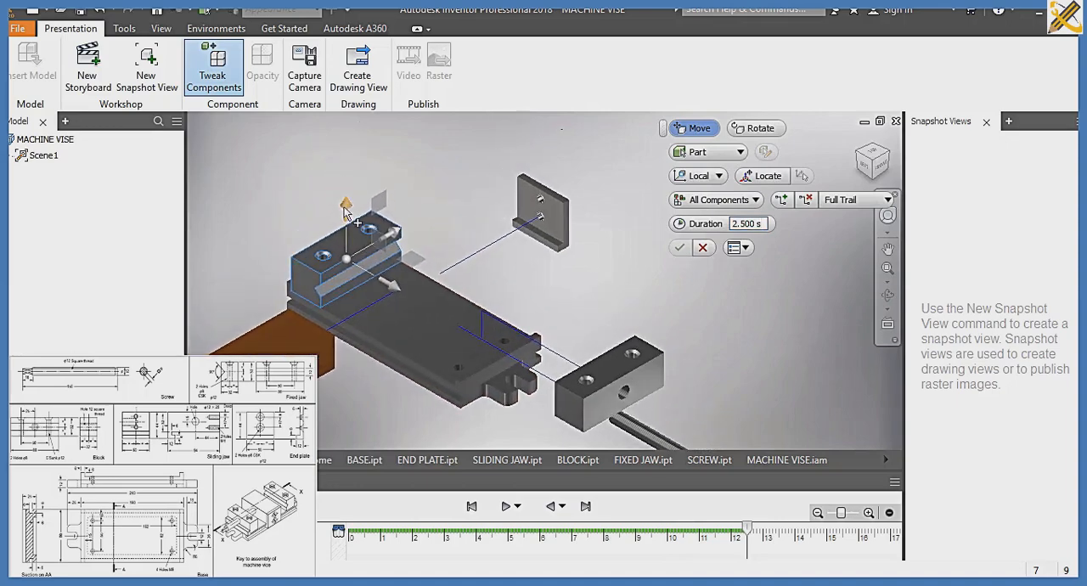
{"action": "left_click_drag", "start_coordinate": [346, 213], "coordinate": [343, 133]}
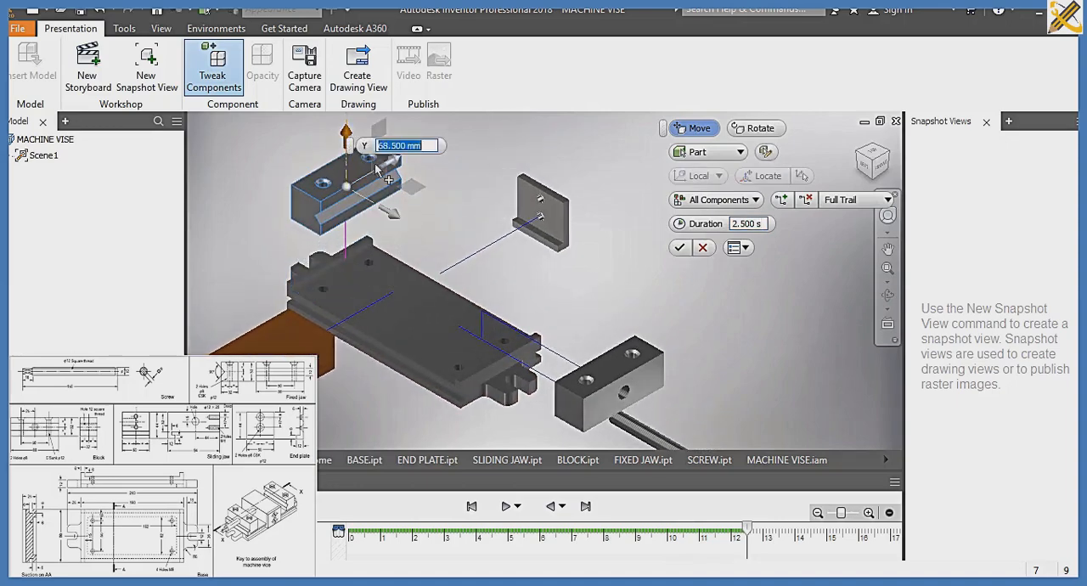
{"action": "left_click", "coordinate": [680, 247]}
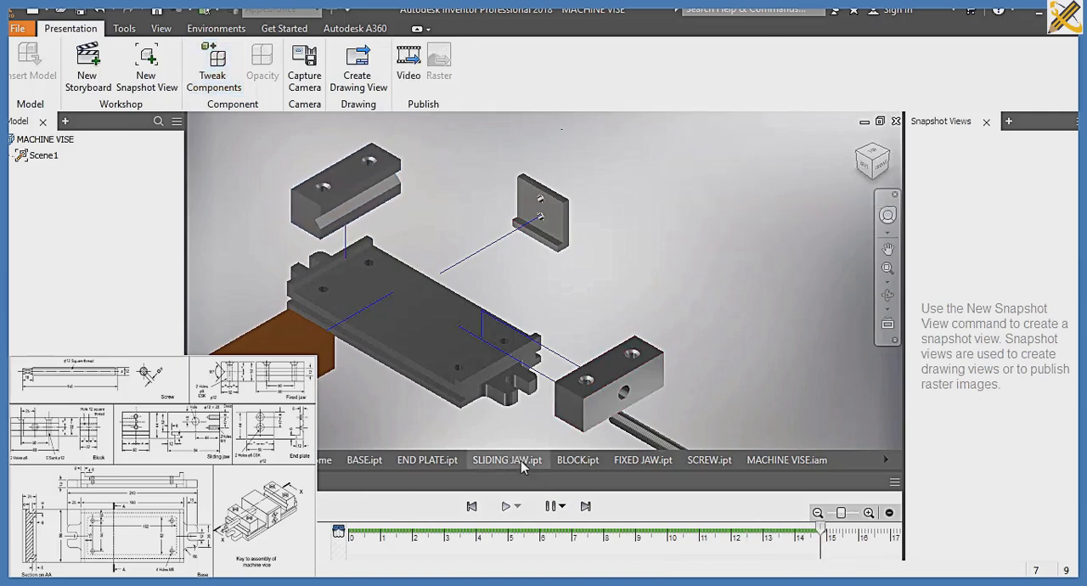
Save the presentation as MACHINE VISE in the SLIDE 7A folder with all its dependents, and play the storyboard forward and in reverse
{"action": "mouse_move", "coordinate": [529, 458]}
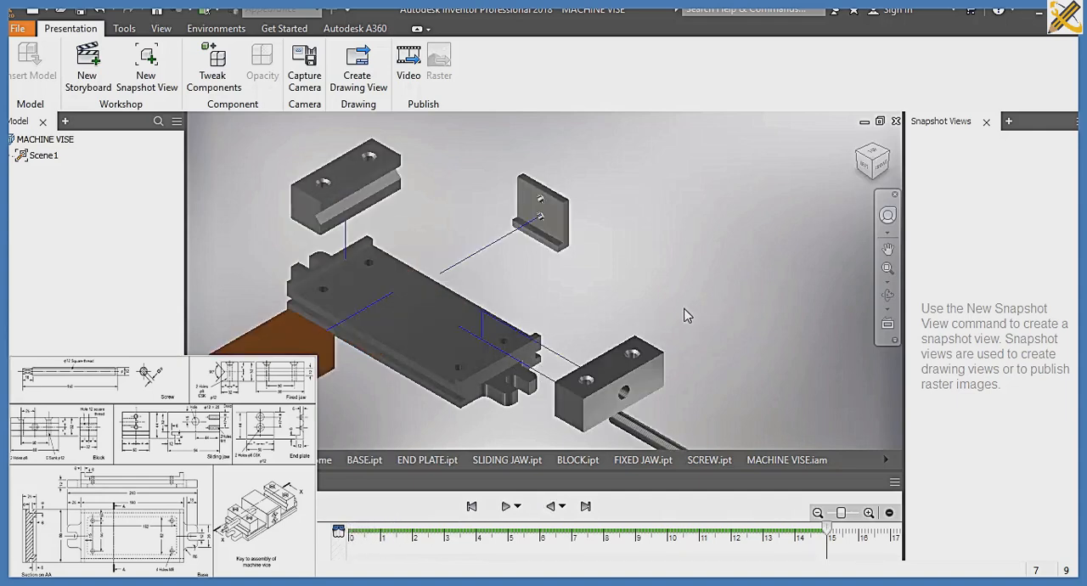
{"action": "key", "text": "ctrl+s"}
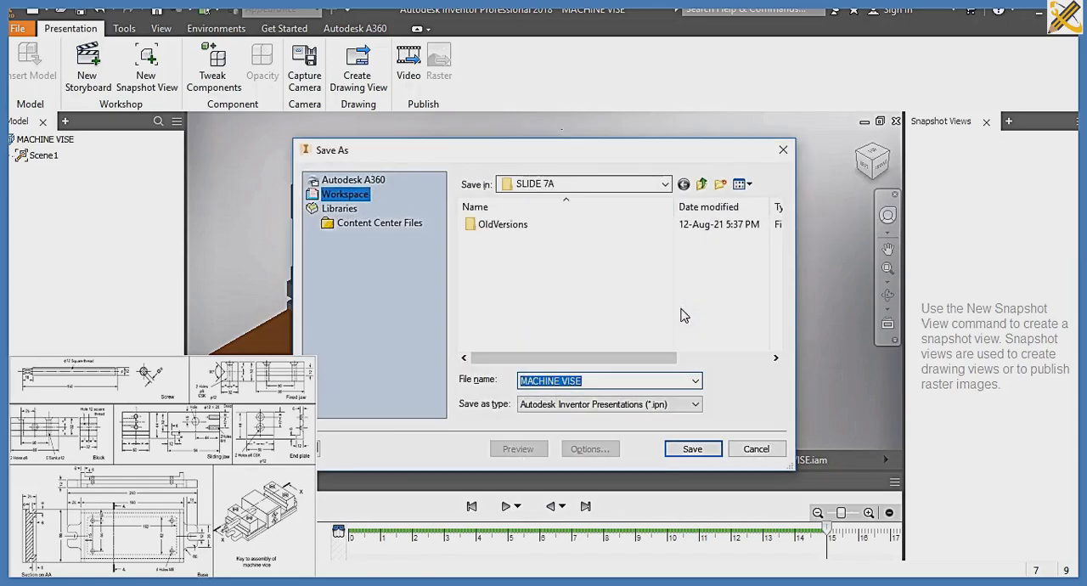
{"action": "left_click", "coordinate": [690, 450]}
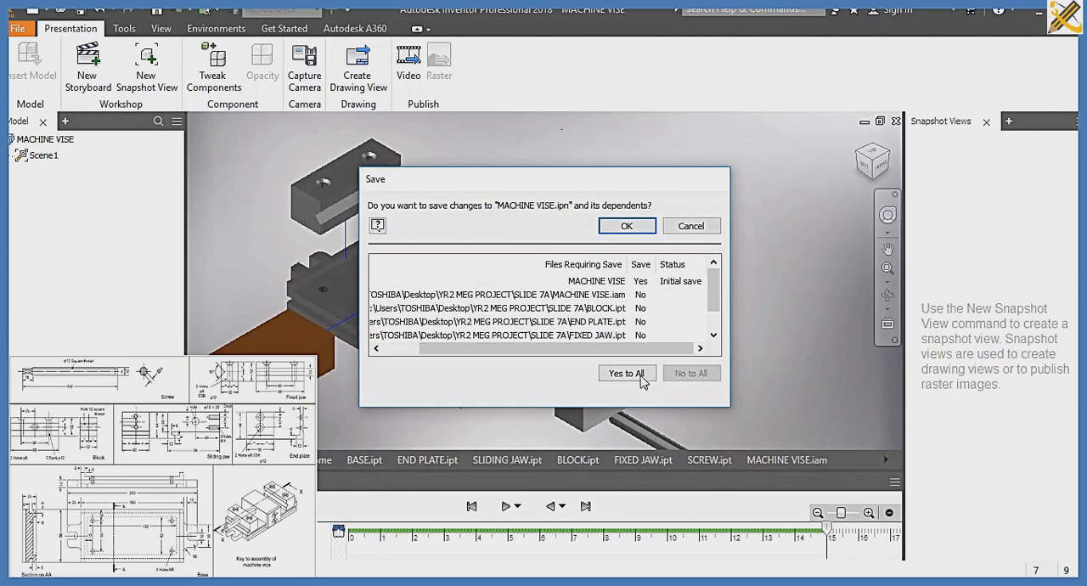
{"action": "left_click", "coordinate": [642, 382]}
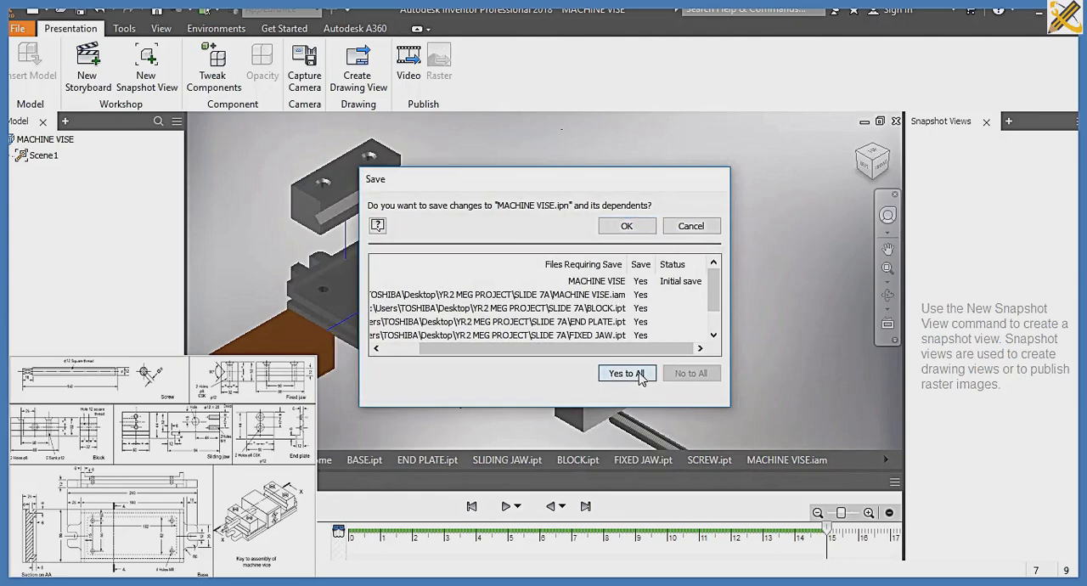
{"action": "left_click", "coordinate": [627, 226]}
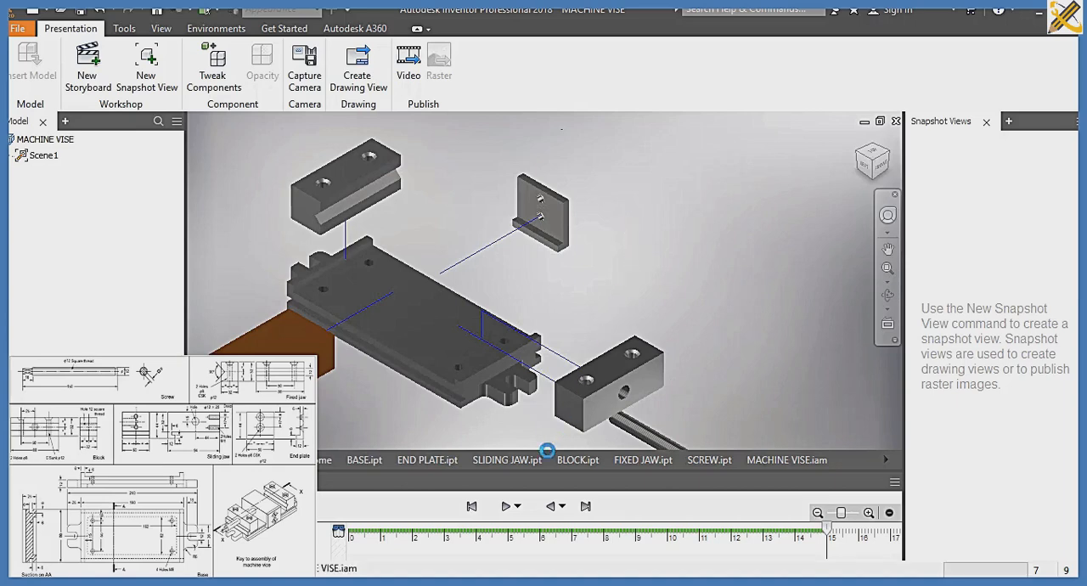
{"action": "left_click", "coordinate": [506, 507]}
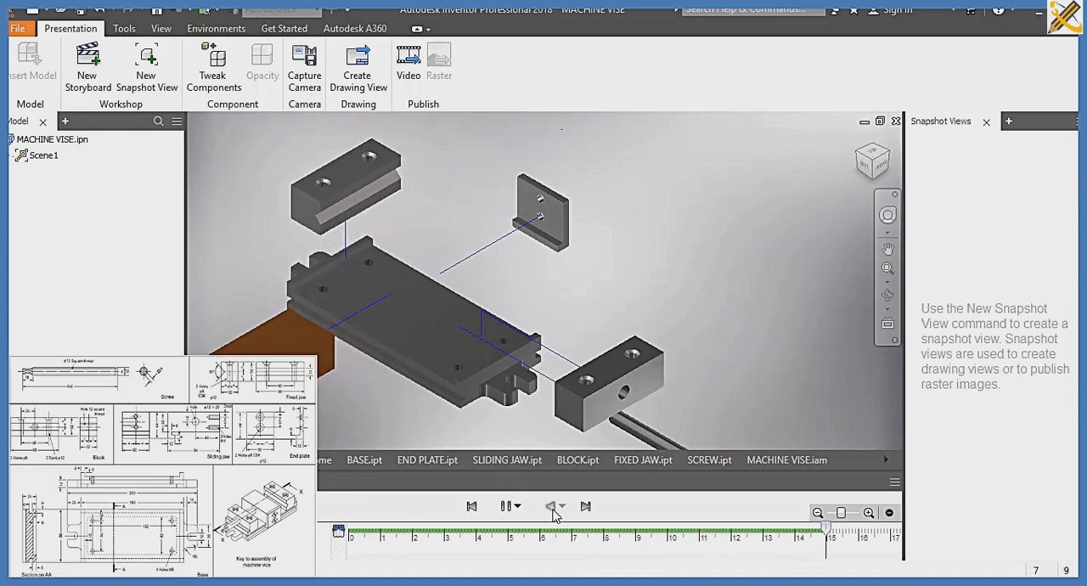
{"action": "left_click", "coordinate": [550, 507]}
Create a new drawing from the metric ISO.idw template
{"action": "key", "text": "ctrl+n"}
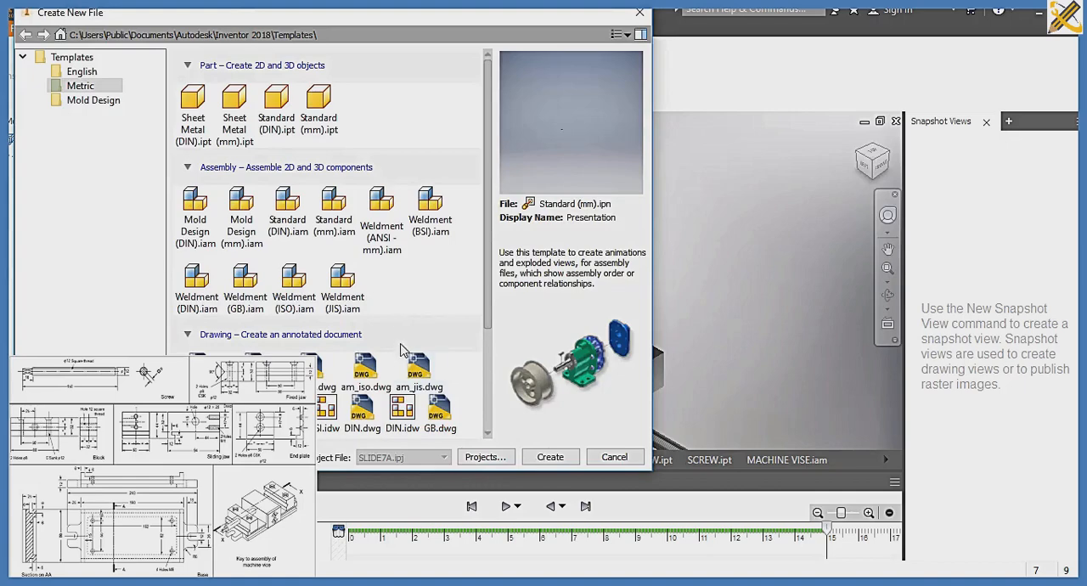
{"action": "scroll", "coordinate": [404, 350], "scroll_direction": "down", "scroll_amount": 2}
{"action": "left_click", "coordinate": [361, 374]}
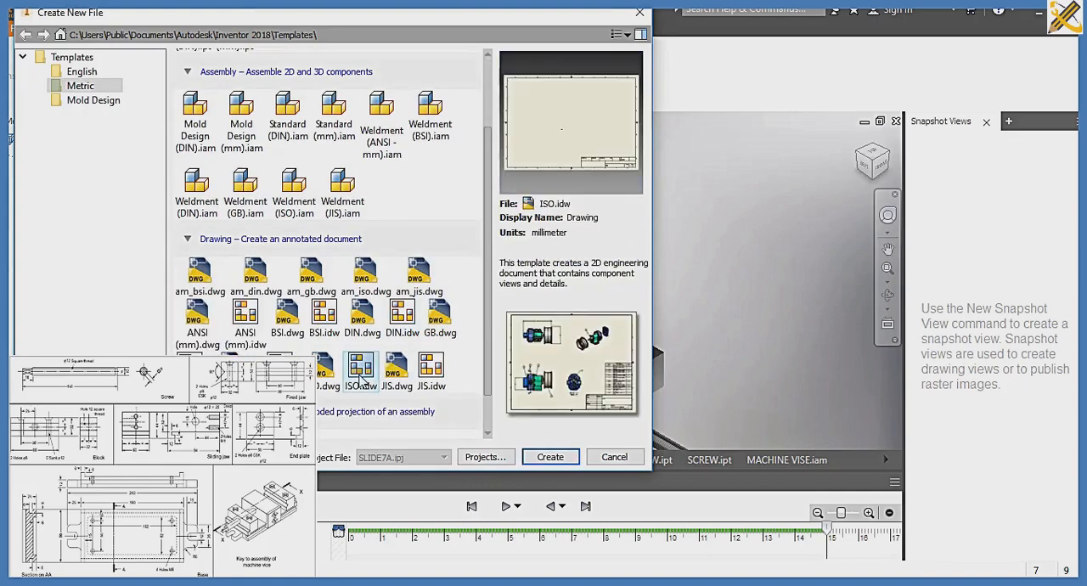
{"action": "left_click", "coordinate": [537, 458]}
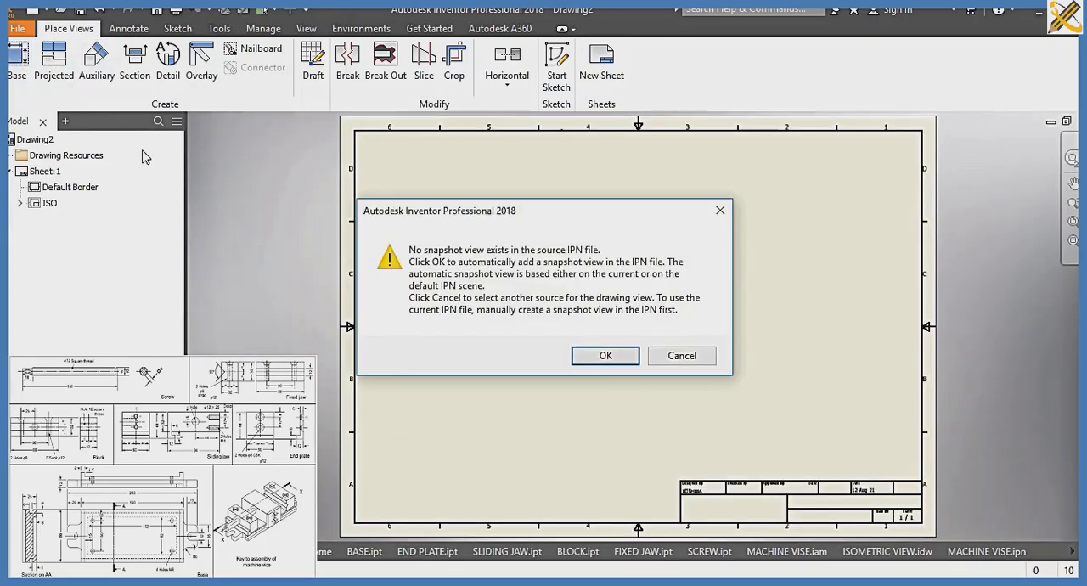
Accept the automatic snapshot view for the base view, and replace its source with the MACHINE VISE assembly from the SLIDE 7A folder
{"action": "left_click", "coordinate": [578, 361]}
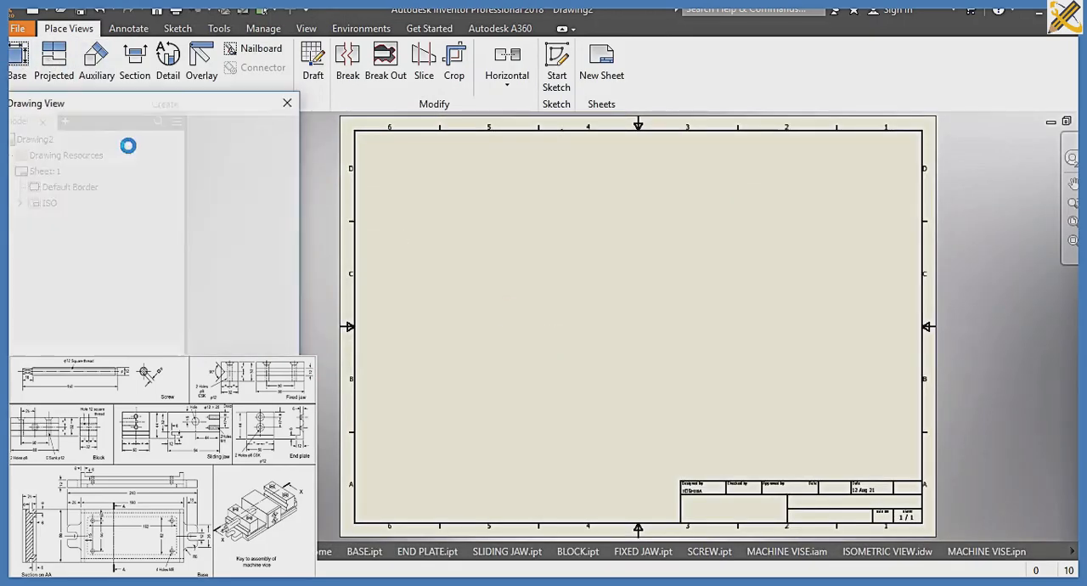
{"action": "left_click", "coordinate": [278, 169]}
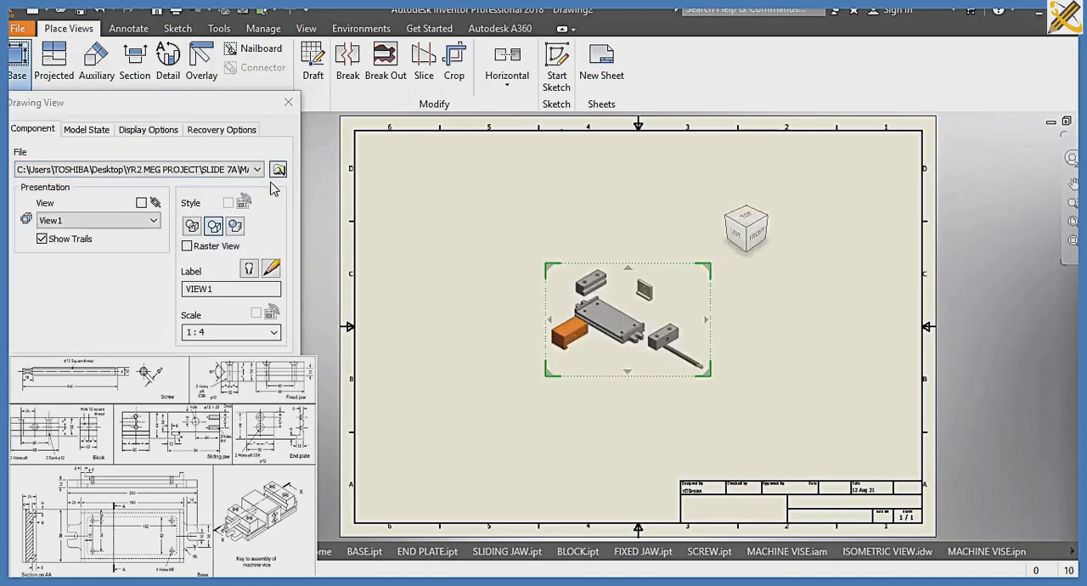
{"action": "left_click", "coordinate": [209, 232]}
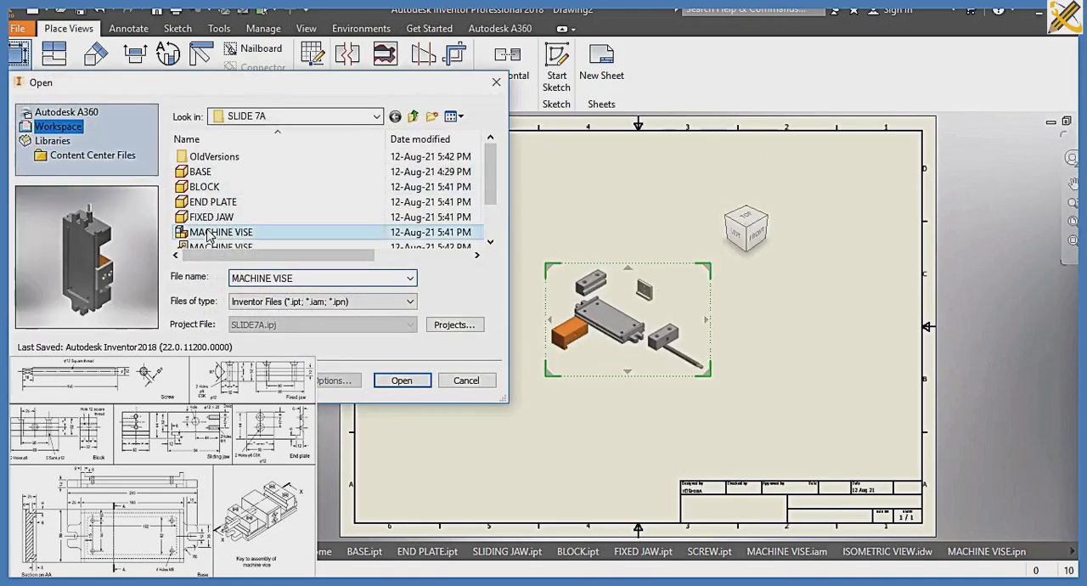
{"action": "left_click", "coordinate": [403, 380]}
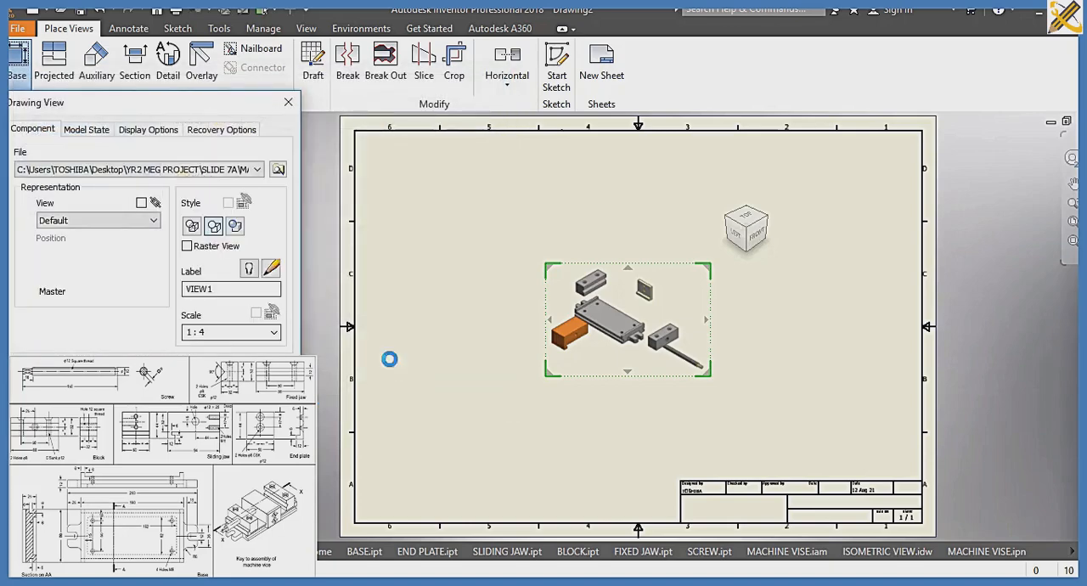
Orient the base view to the vise's right side at scale 1:2, position it in the sheet's upper-left area, and open its scale for editing
{"action": "mouse_move", "coordinate": [773, 268]}
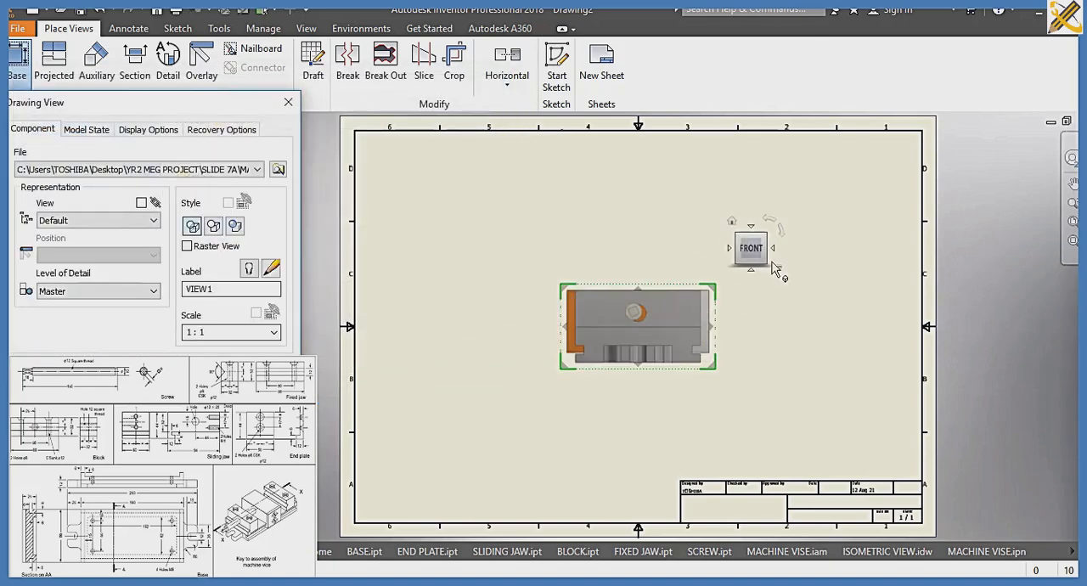
{"action": "left_click", "coordinate": [766, 235]}
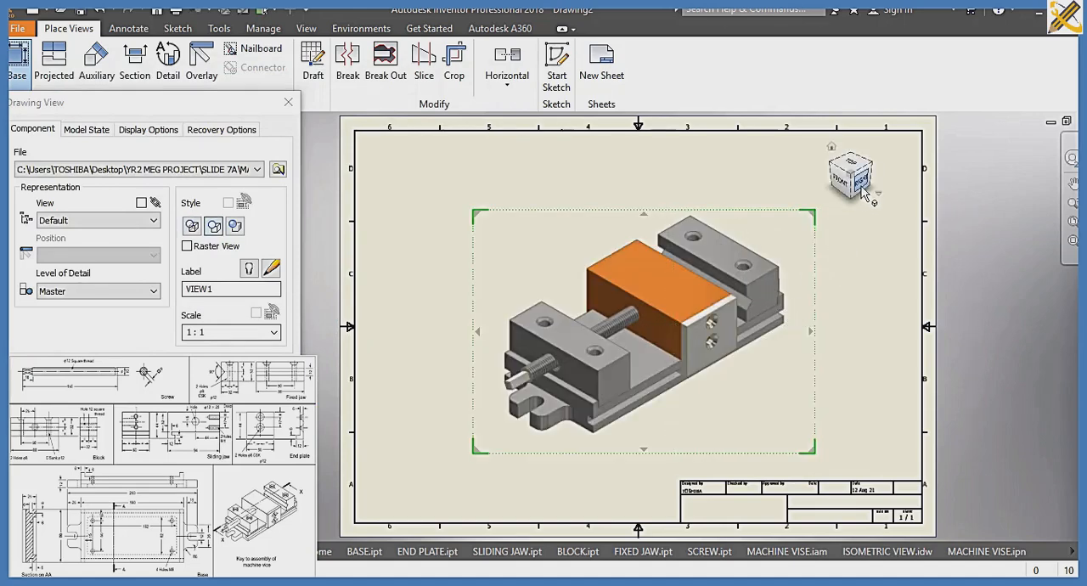
{"action": "left_click", "coordinate": [862, 188]}
{"action": "left_click_drag", "start_coordinate": [669, 333], "coordinate": [562, 211]}
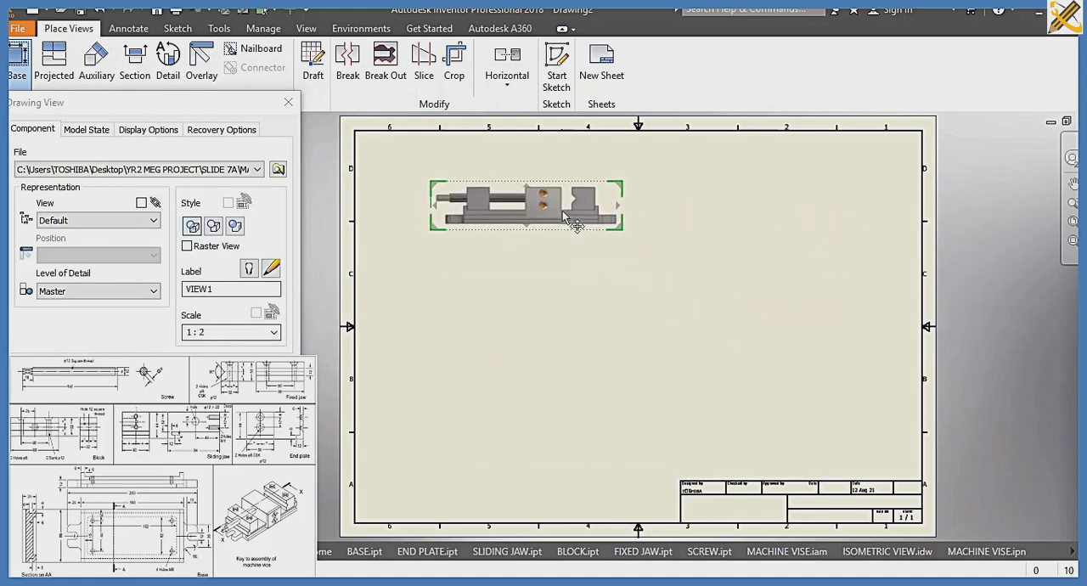
{"action": "left_click", "coordinate": [274, 332]}
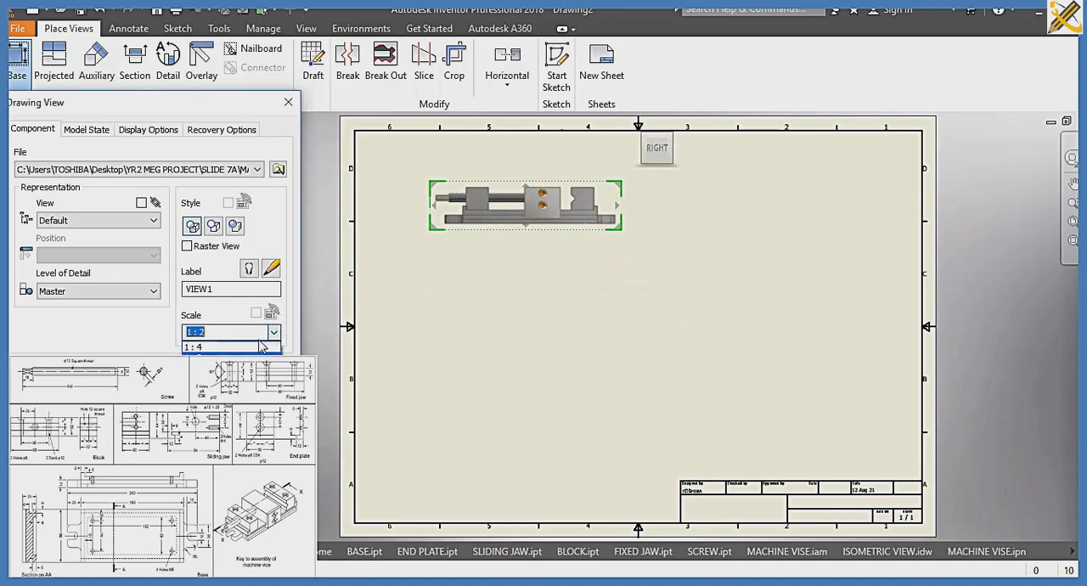
{"action": "left_click", "coordinate": [222, 331]}
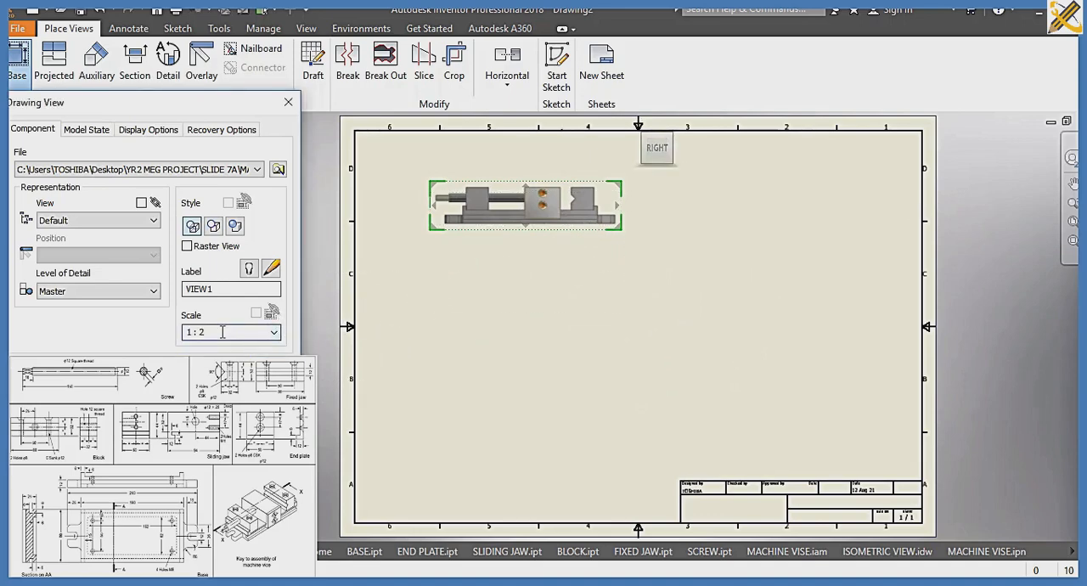
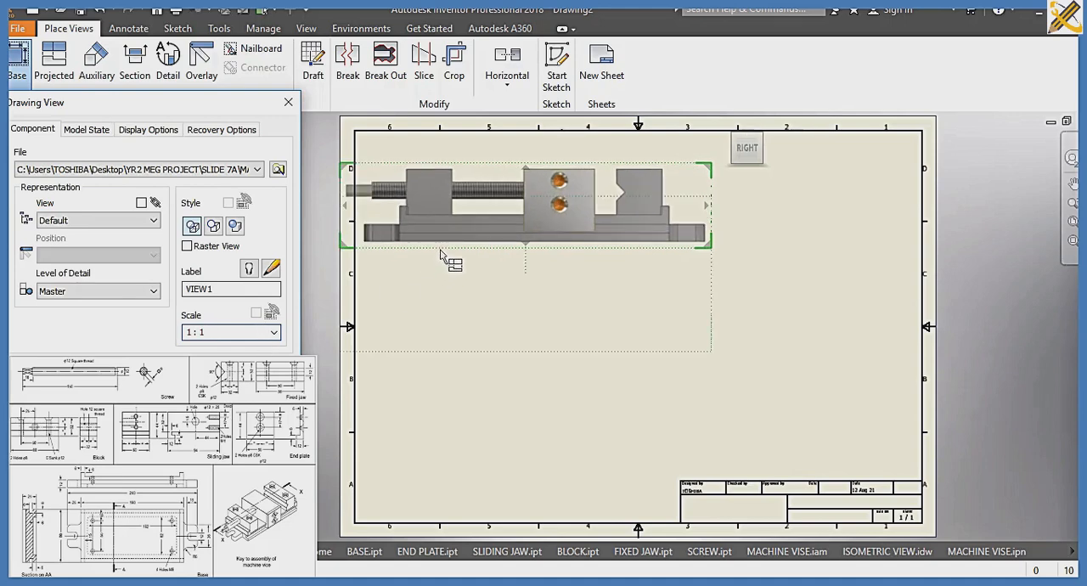
Project plan, end and isometric views from the base view, and set the view scale to 1 : 1.8
{"action": "left_click", "coordinate": [483, 236]}
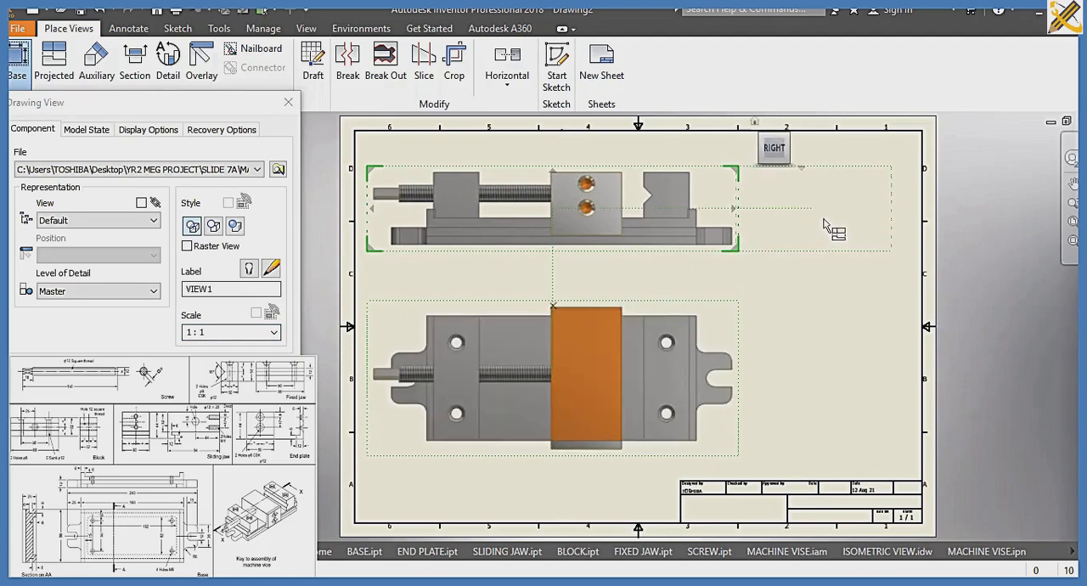
{"action": "left_click", "coordinate": [839, 221]}
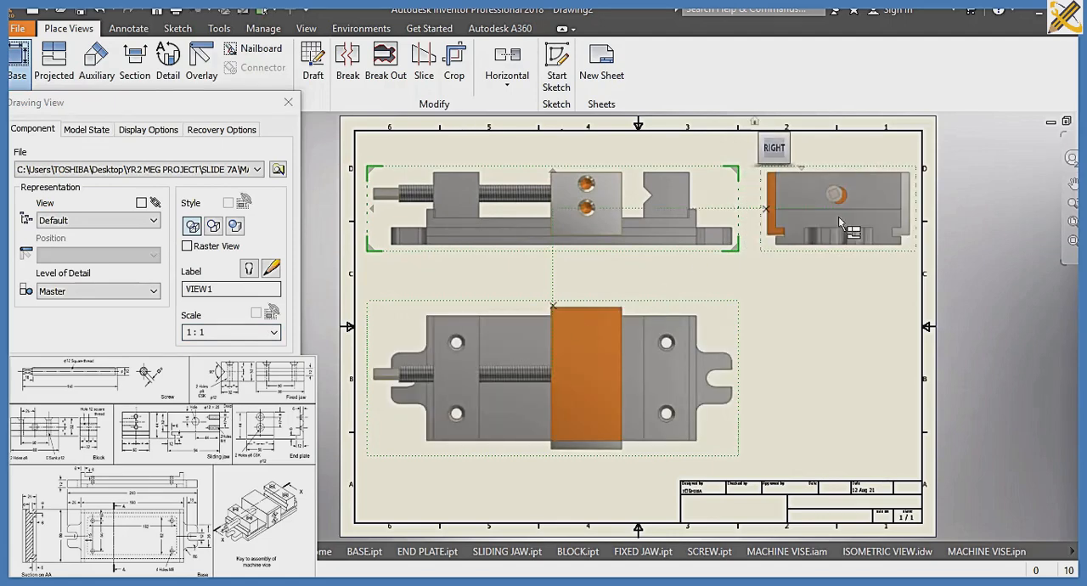
{"action": "left_click", "coordinate": [224, 331]}
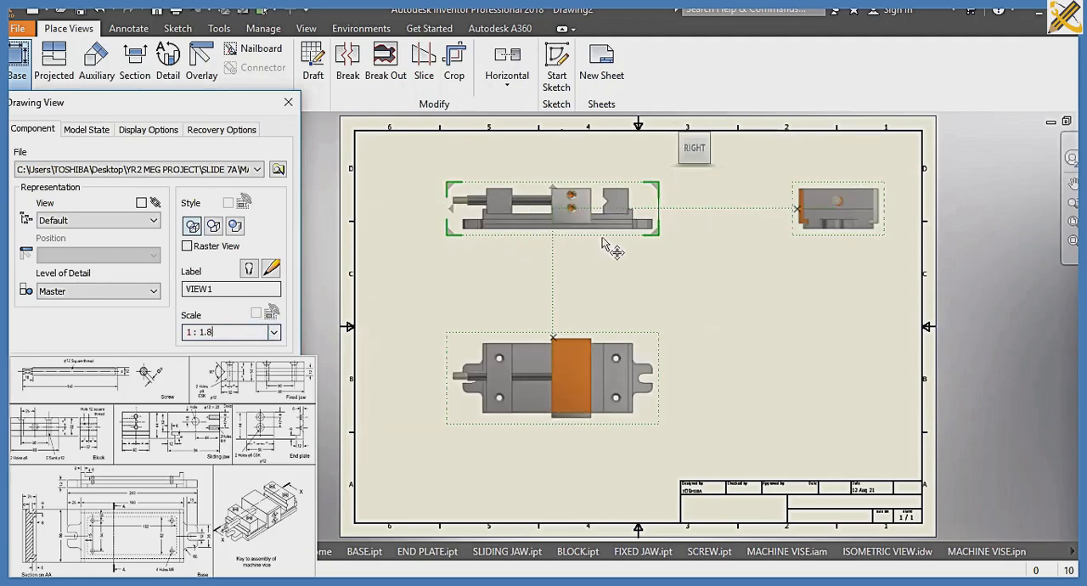
{"action": "left_click", "coordinate": [794, 380]}
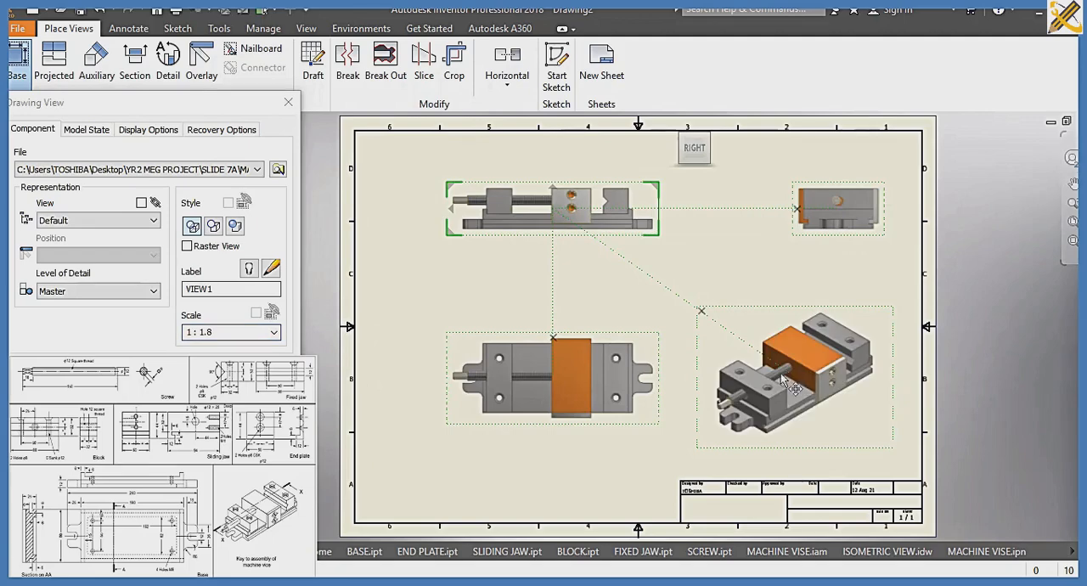
Spread the four views across the sheet with room between them for dimensions, and create them
{"action": "left_click_drag", "start_coordinate": [568, 229], "coordinate": [504, 202]}
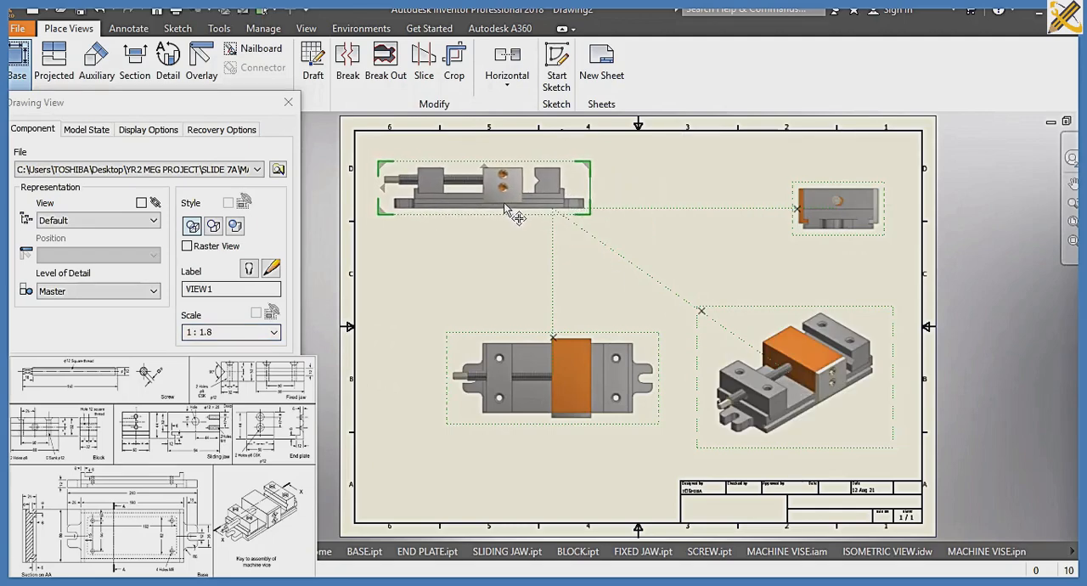
{"action": "left_click_drag", "start_coordinate": [705, 364], "coordinate": [798, 409]}
{"action": "left_click_drag", "start_coordinate": [557, 337], "coordinate": [557, 382]}
{"action": "left_click_drag", "start_coordinate": [543, 219], "coordinate": [557, 231]}
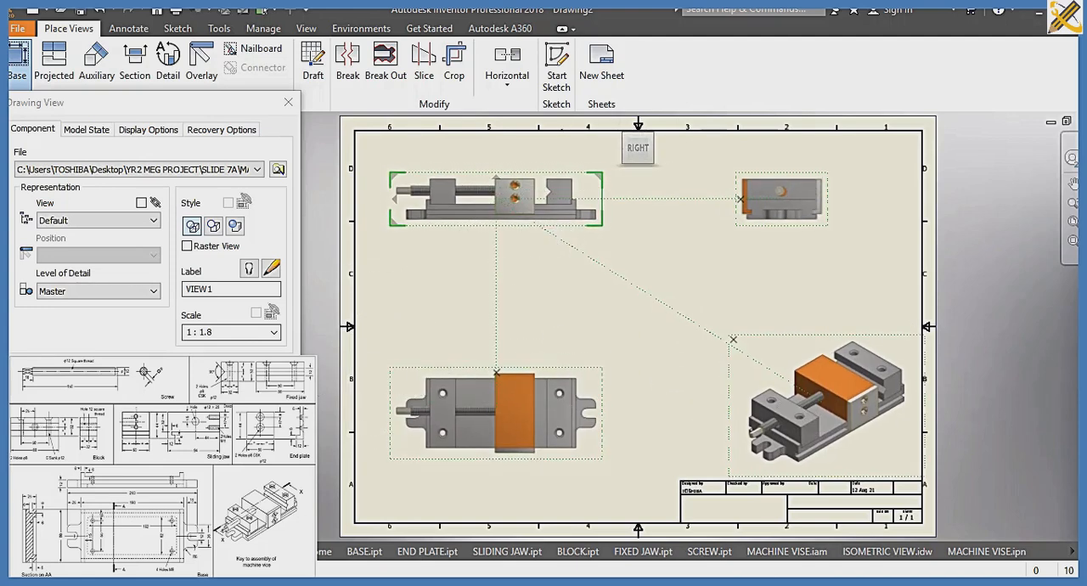
{"action": "left_click", "coordinate": [204, 366]}
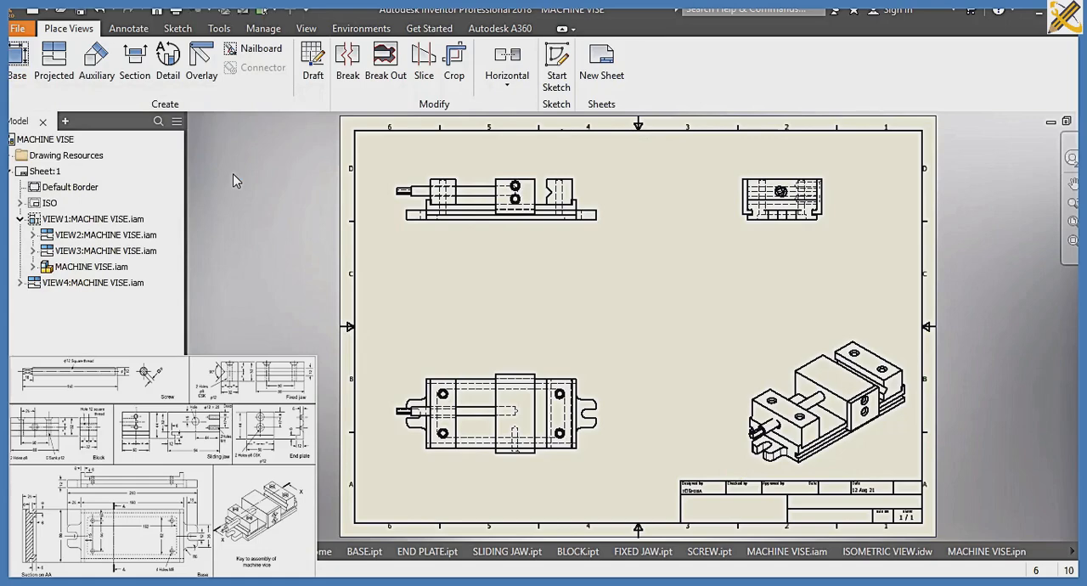
Dimension the thickness of the base's right-hand mounting lug, placing it to the right of the front view
{"action": "left_click", "coordinate": [119, 30]}
{"action": "scroll", "coordinate": [441, 275], "scroll_direction": "down", "scroll_amount": 3}
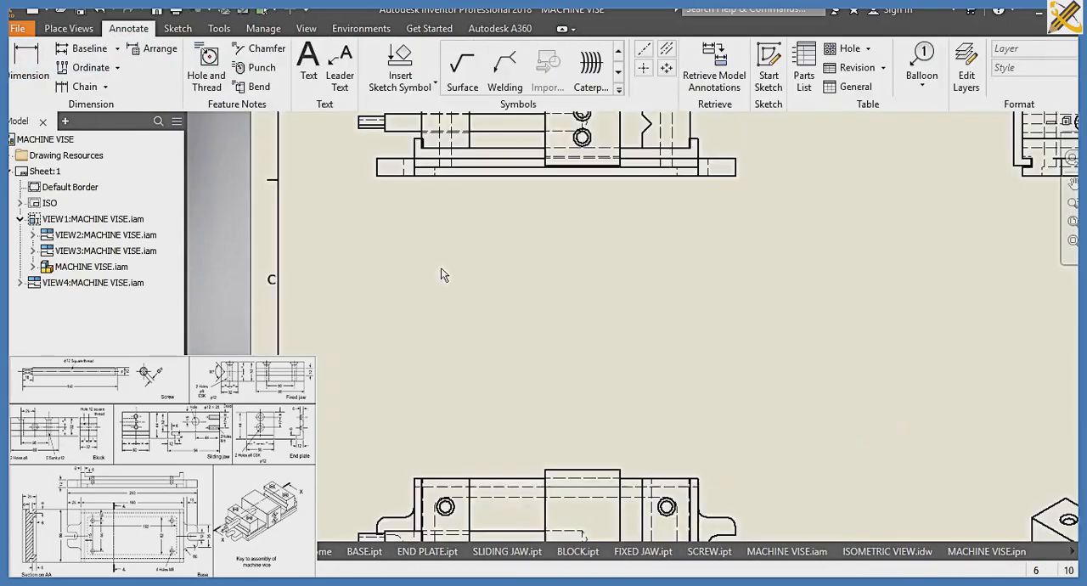
{"action": "scroll", "coordinate": [441, 268], "scroll_direction": "down", "scroll_amount": 3}
{"action": "key", "text": "d"}
{"action": "middle_click_drag", "start_coordinate": [434, 233], "coordinate": [436, 391]}
{"action": "scroll", "coordinate": [435, 391], "scroll_direction": "up", "scroll_amount": 1}
{"action": "scroll", "coordinate": [434, 387], "scroll_direction": "down", "scroll_amount": 4}
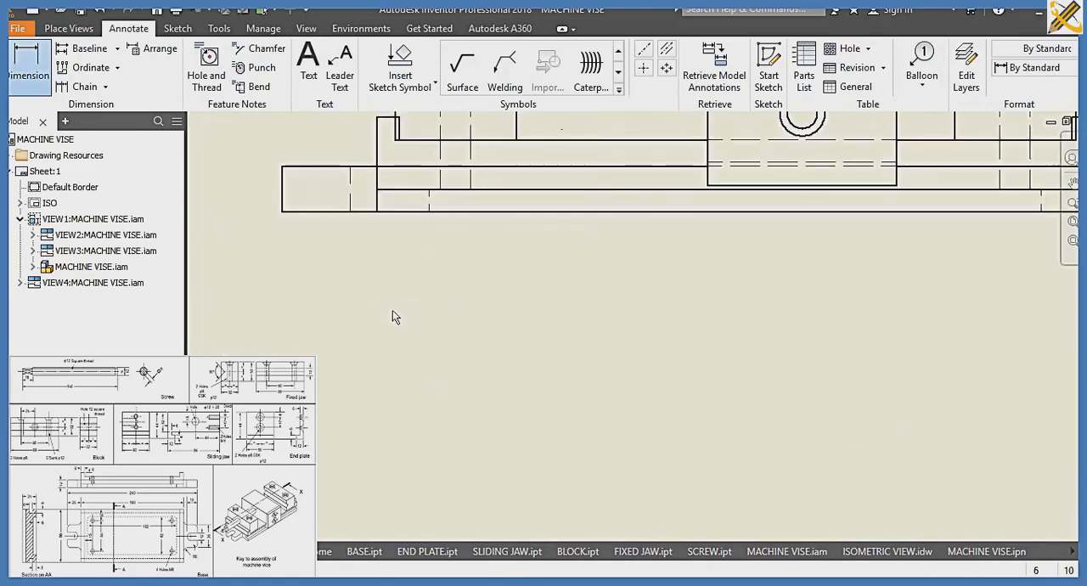
{"action": "scroll", "coordinate": [377, 265], "scroll_direction": "up", "scroll_amount": 2}
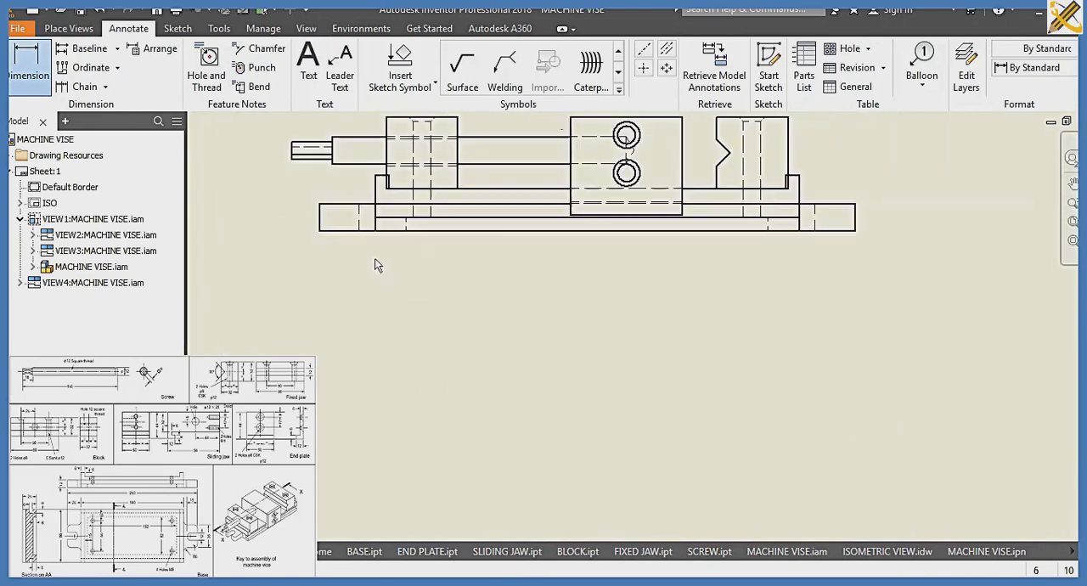
{"action": "left_click", "coordinate": [856, 224]}
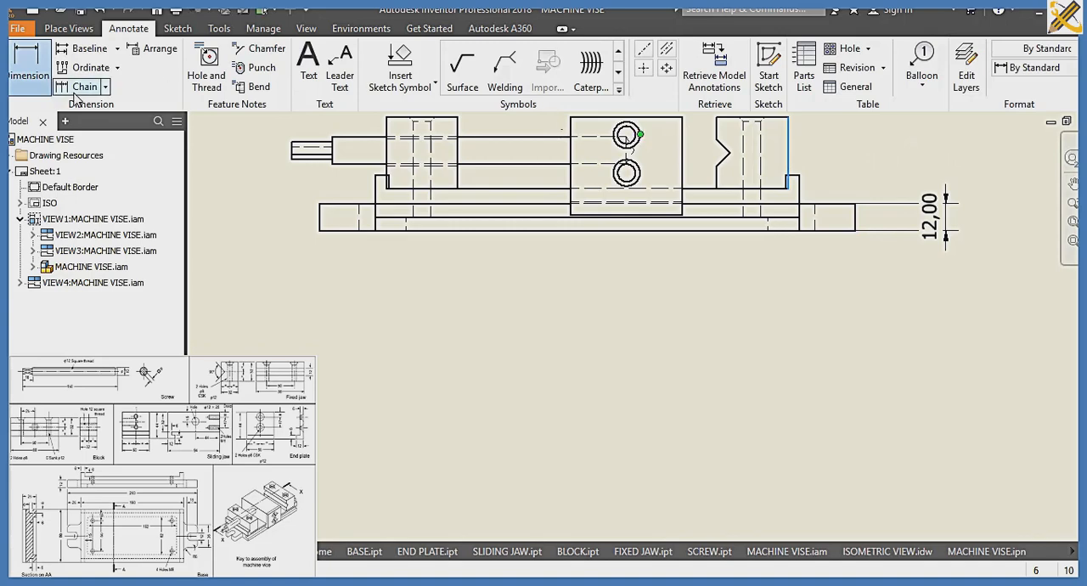
Dimension the fixed jaw's height to the right of the front view and the base's raised end height to its left
{"action": "left_click", "coordinate": [789, 140]}
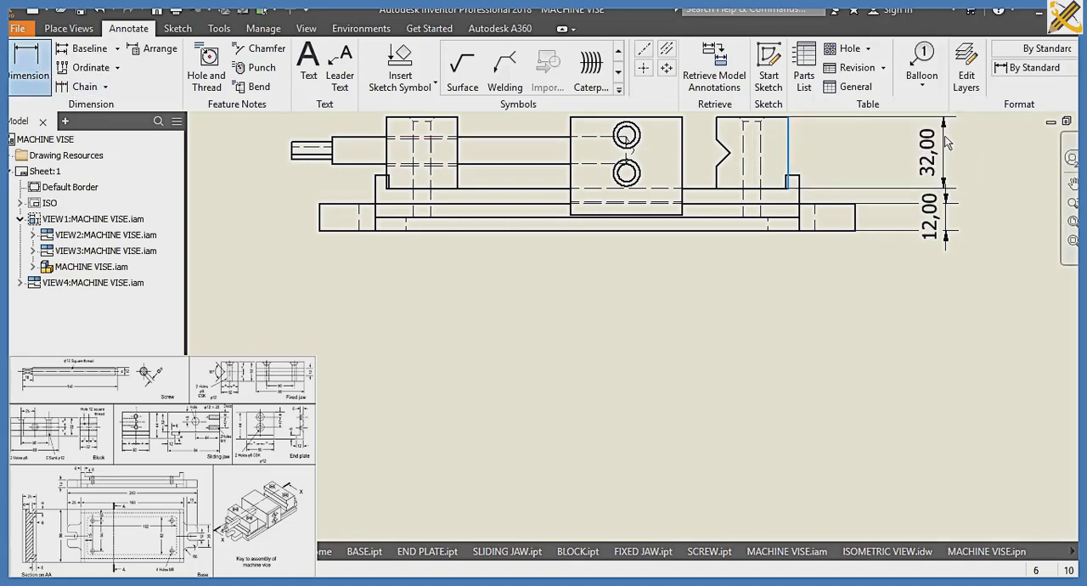
{"action": "left_click", "coordinate": [945, 136]}
{"action": "left_click", "coordinate": [800, 194]}
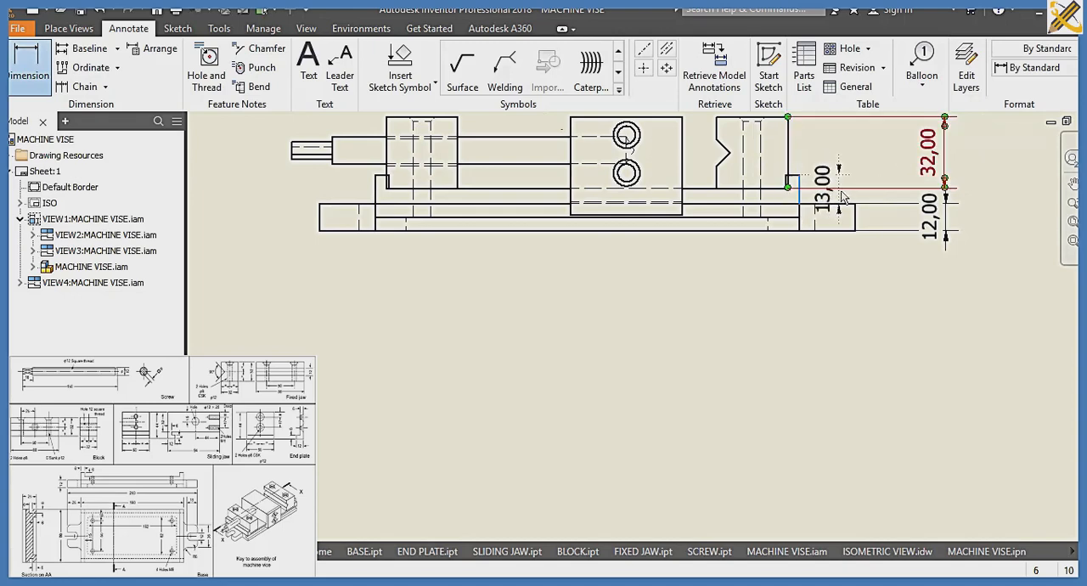
{"action": "key", "text": "Escape"}
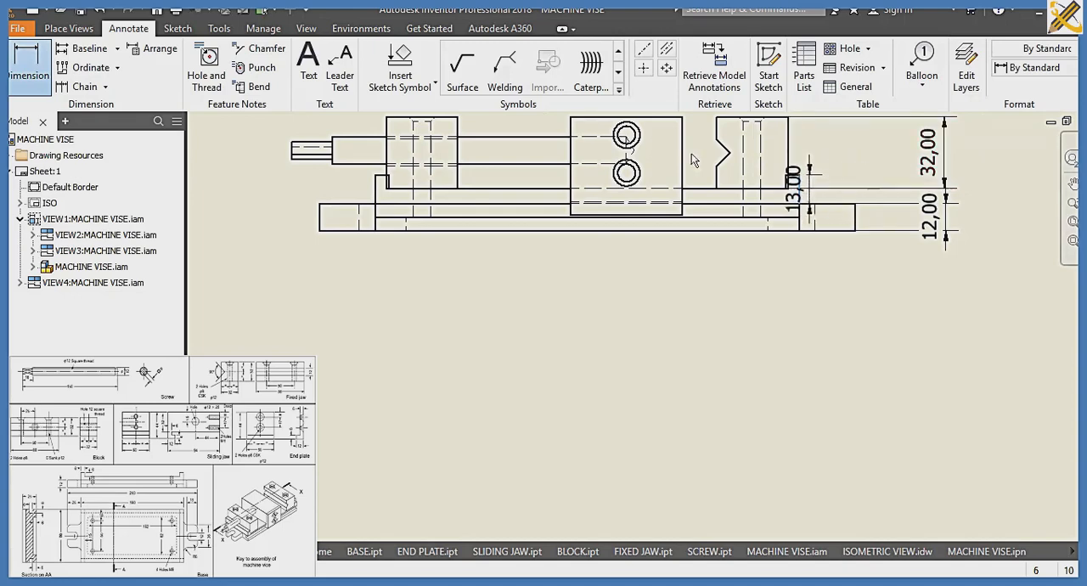
{"action": "left_click", "coordinate": [376, 200]}
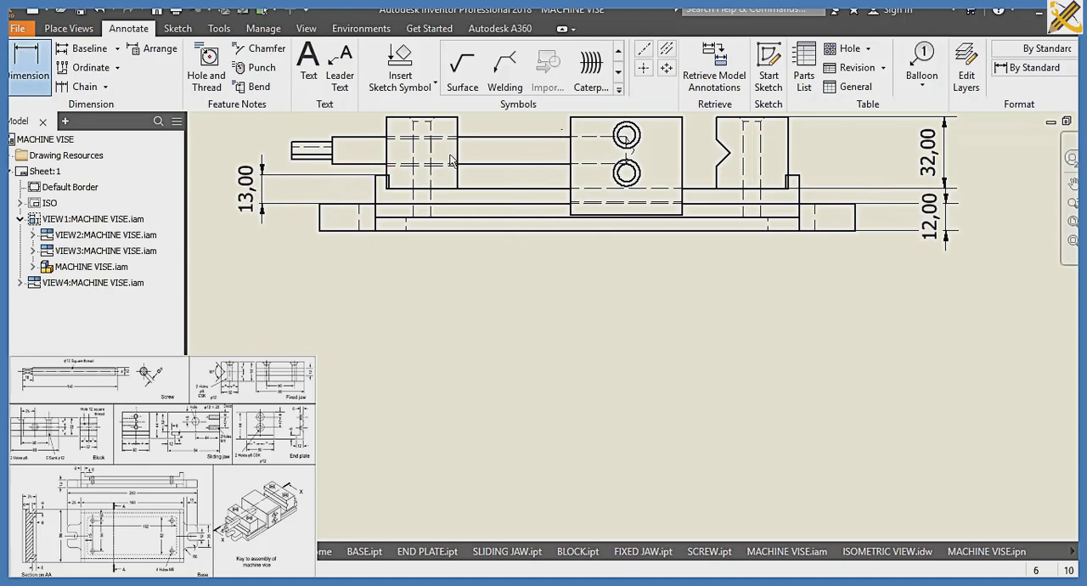
Add an angular dimension between the two sloping edges of the fixed jaw's V-groove in the front view
{"action": "left_click", "coordinate": [720, 150]}
{"action": "left_click", "coordinate": [34, 75]}
{"action": "left_click", "coordinate": [34, 75]}
{"action": "scroll", "coordinate": [720, 150], "scroll_direction": "up", "scroll_amount": 5}
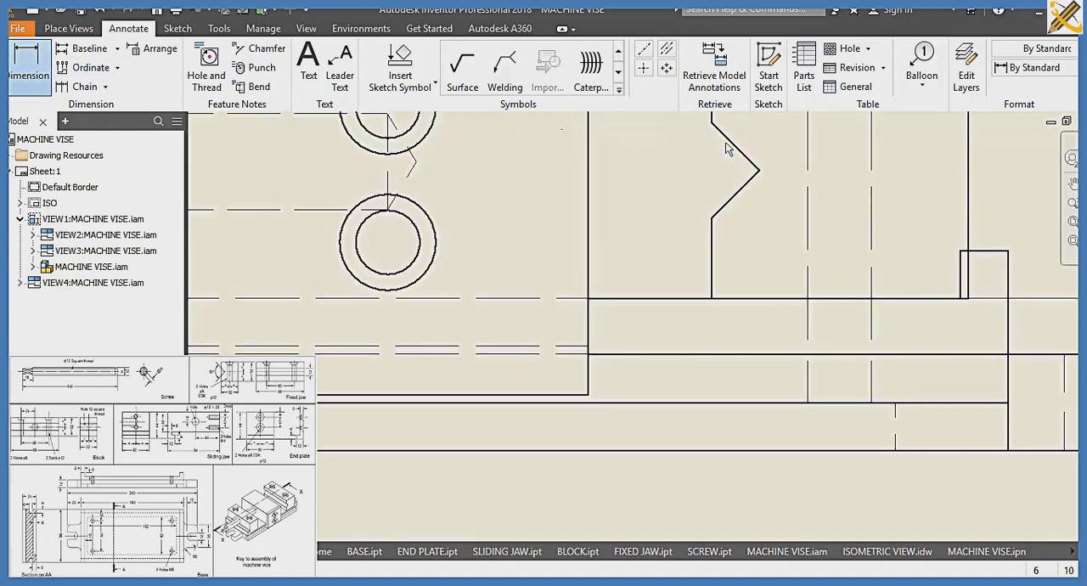
{"action": "left_click", "coordinate": [727, 200]}
{"action": "left_click", "coordinate": [727, 202]}
{"action": "scroll", "coordinate": [684, 190], "scroll_direction": "down", "scroll_amount": 4}
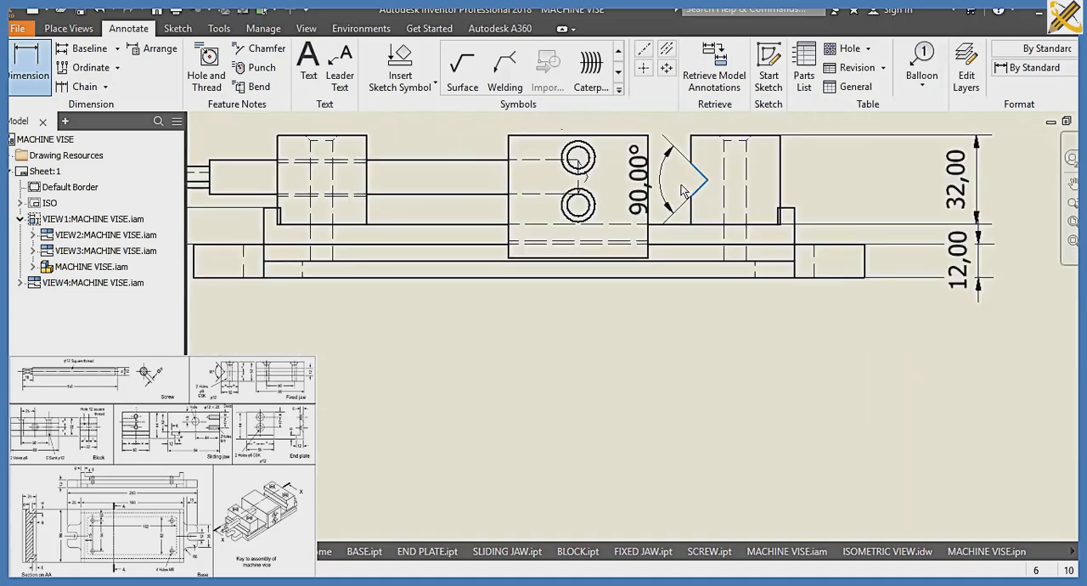
Dimension the sliding jaw's width above the front view
{"action": "left_click", "coordinate": [620, 140]}
{"action": "left_click", "coordinate": [619, 135]}
{"action": "middle_click_drag", "start_coordinate": [624, 115], "coordinate": [629, 185]}
{"action": "scroll", "coordinate": [630, 192], "scroll_direction": "down", "scroll_amount": 1}
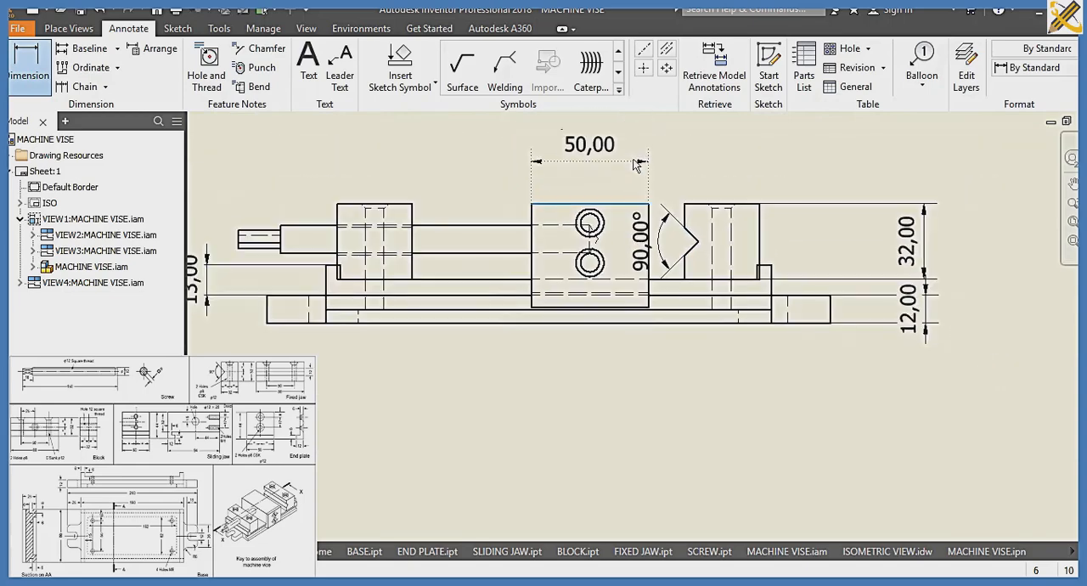
{"action": "left_click", "coordinate": [633, 156]}
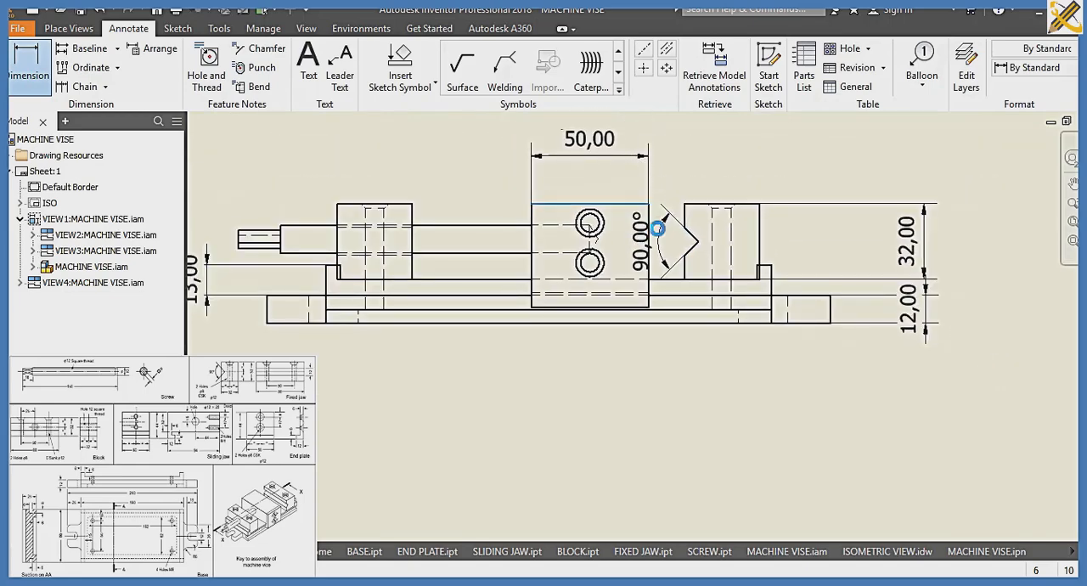
Dimension the height of the block at the screw end and the screw's diameter, placing both left of the front view
{"action": "scroll", "coordinate": [606, 256], "scroll_direction": "down", "scroll_amount": 2}
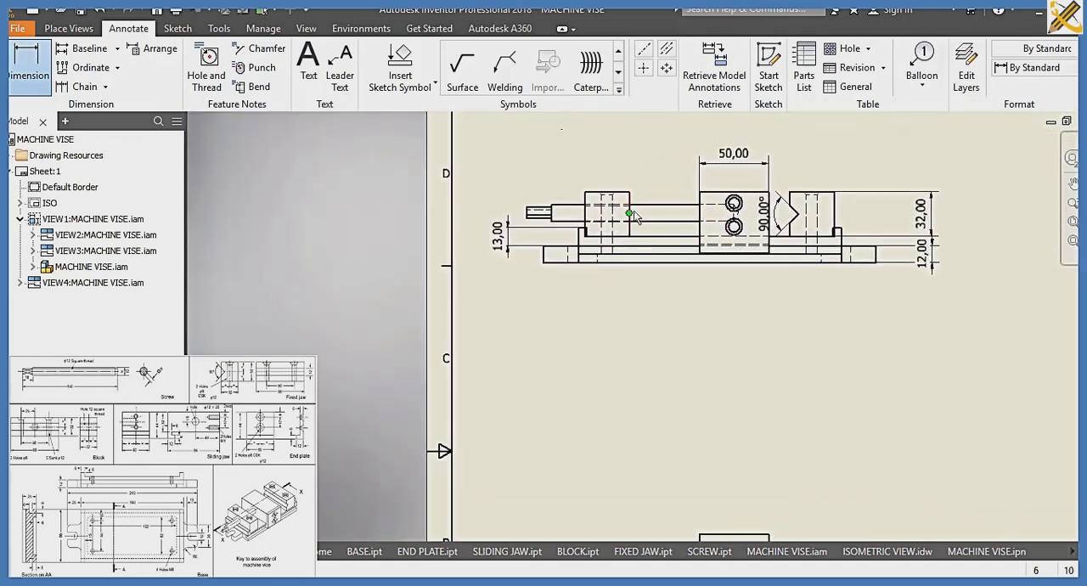
{"action": "scroll", "coordinate": [597, 208], "scroll_direction": "up", "scroll_amount": 2}
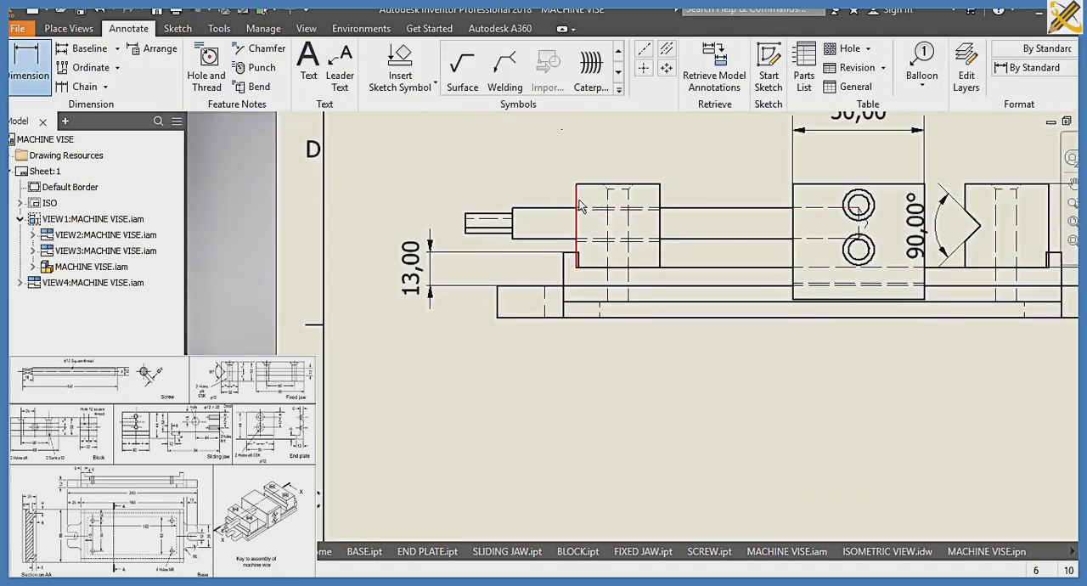
{"action": "left_click", "coordinate": [560, 207]}
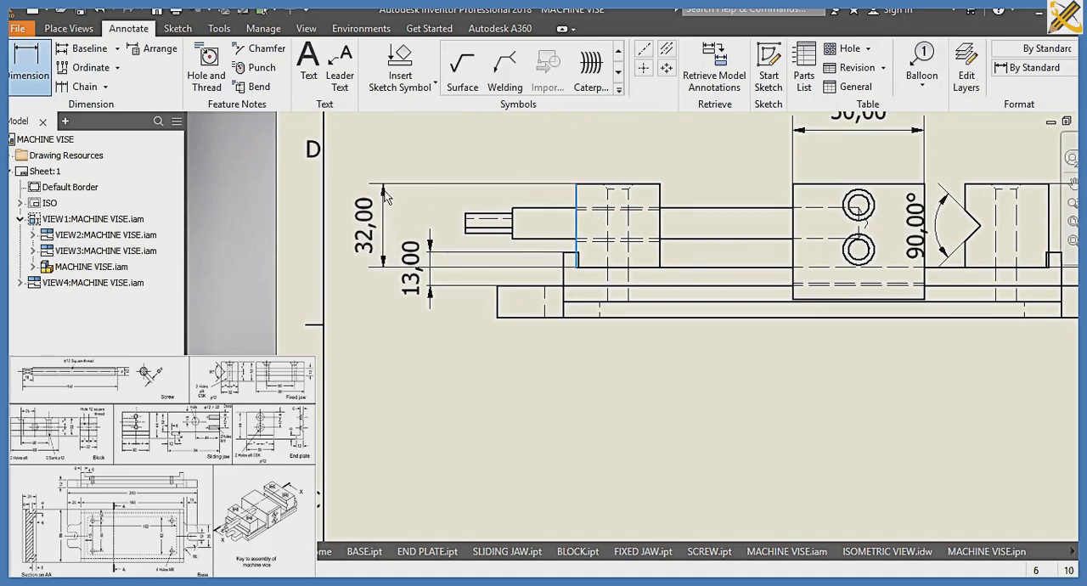
{"action": "left_click", "coordinate": [514, 235]}
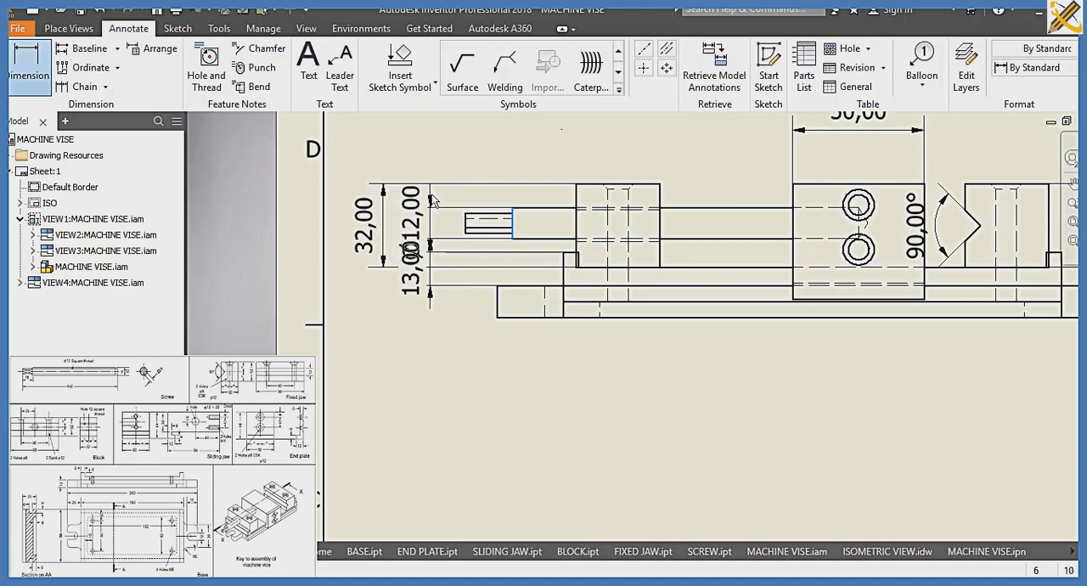
{"action": "left_click", "coordinate": [468, 230]}
Dimension the short vertical edge near the base's left lug, placing it left of the front view
{"action": "scroll", "coordinate": [625, 227], "scroll_direction": "down", "scroll_amount": 2}
{"action": "middle_click_drag", "start_coordinate": [625, 227], "coordinate": [581, 192]}
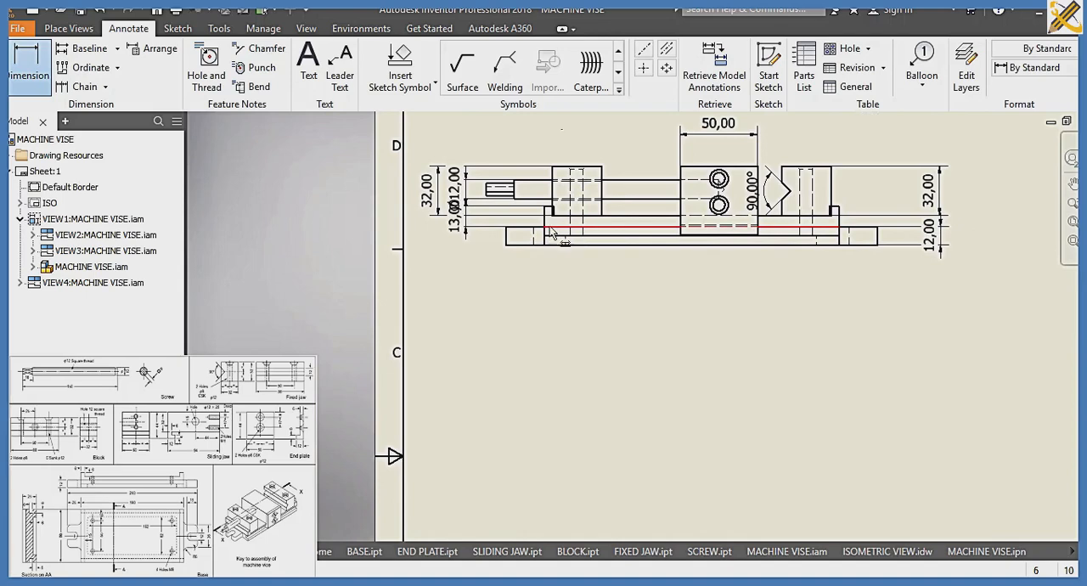
{"action": "left_click", "coordinate": [544, 232]}
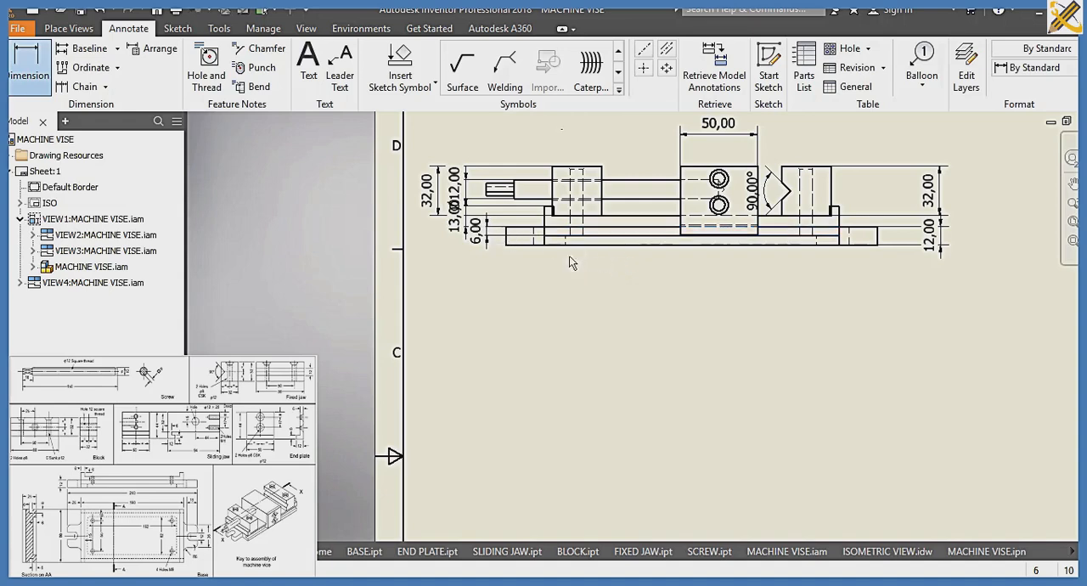
Dimension the sliding jaw's width and the length between the base's raised end lips above the plan view
{"action": "middle_click_drag", "start_coordinate": [654, 299], "coordinate": [658, 143]}
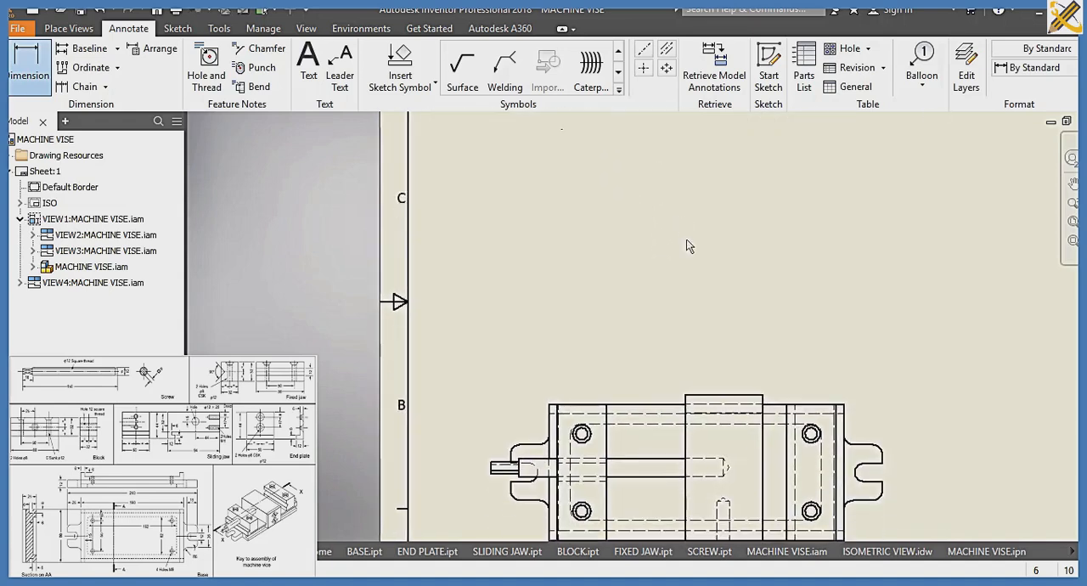
{"action": "middle_click_drag", "start_coordinate": [691, 269], "coordinate": [682, 194]}
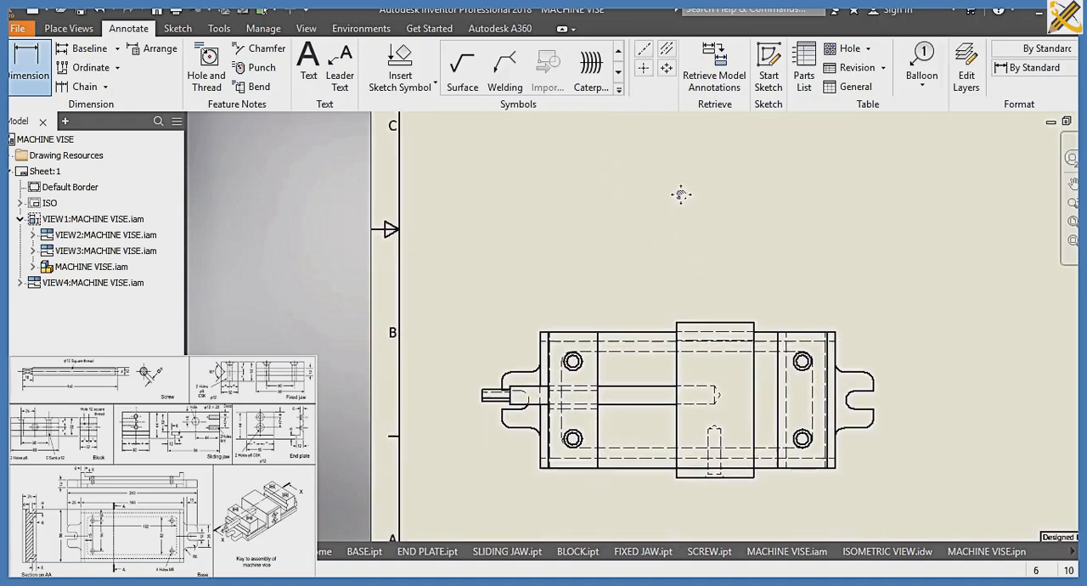
{"action": "left_click", "coordinate": [715, 325]}
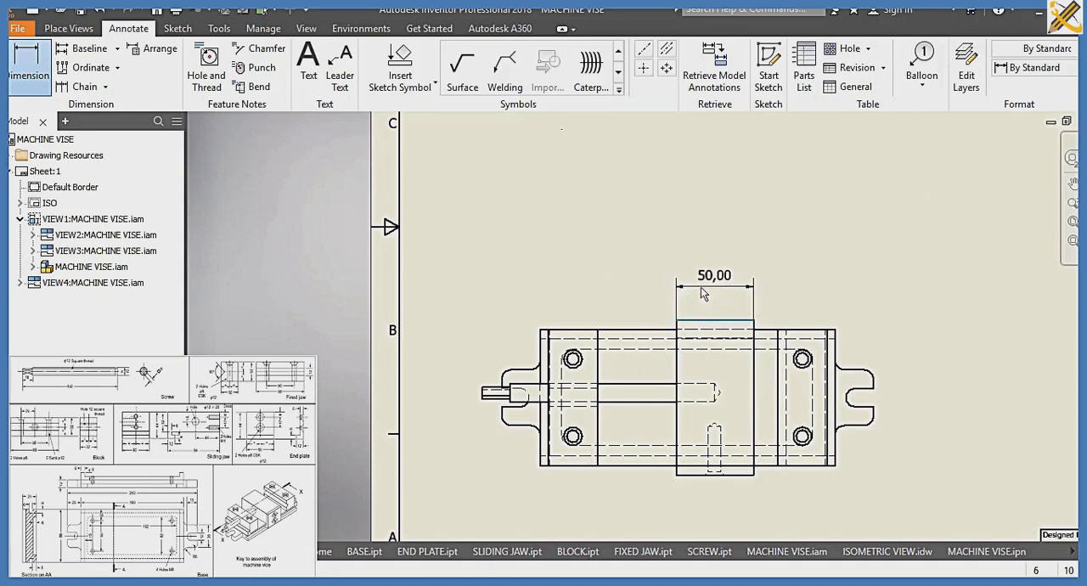
{"action": "left_click", "coordinate": [772, 331]}
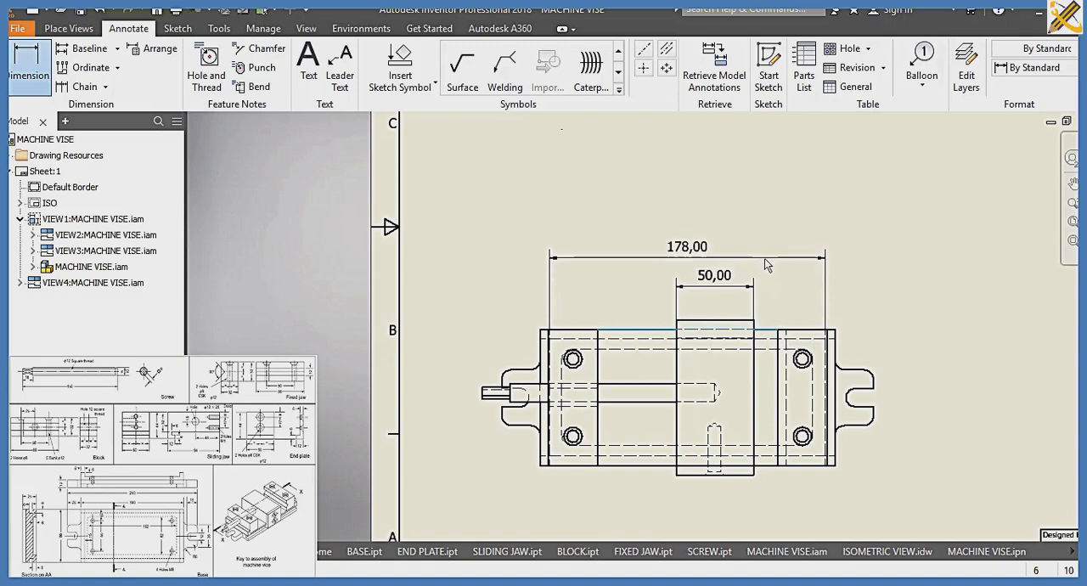
{"action": "left_click", "coordinate": [766, 256]}
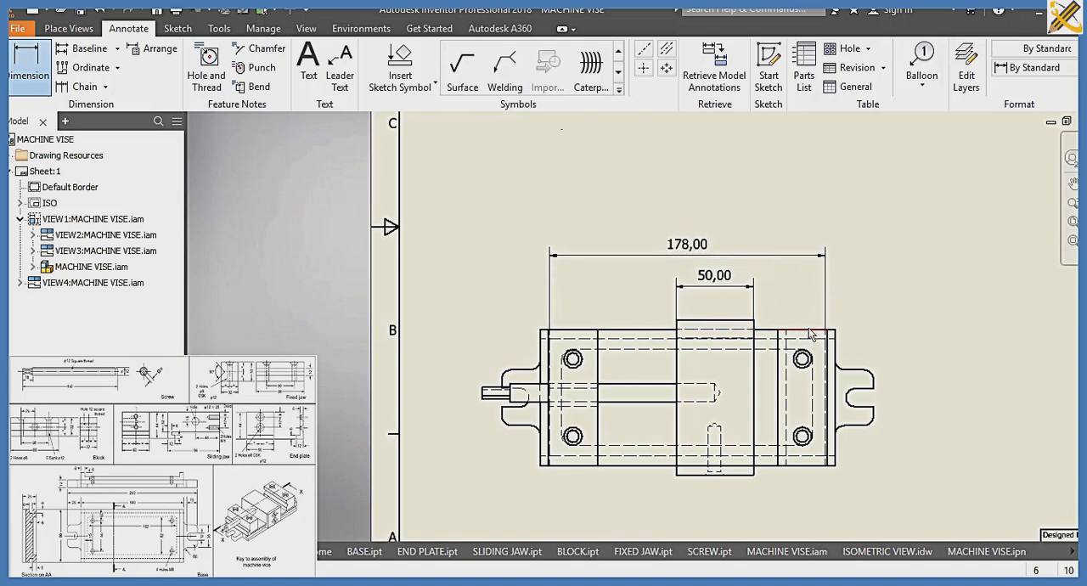
Dimension the fixed jaw's width below the plan view, and the base body's length without the lugs above it
{"action": "left_click", "coordinate": [811, 332]}
{"action": "left_click", "coordinate": [14, 61]}
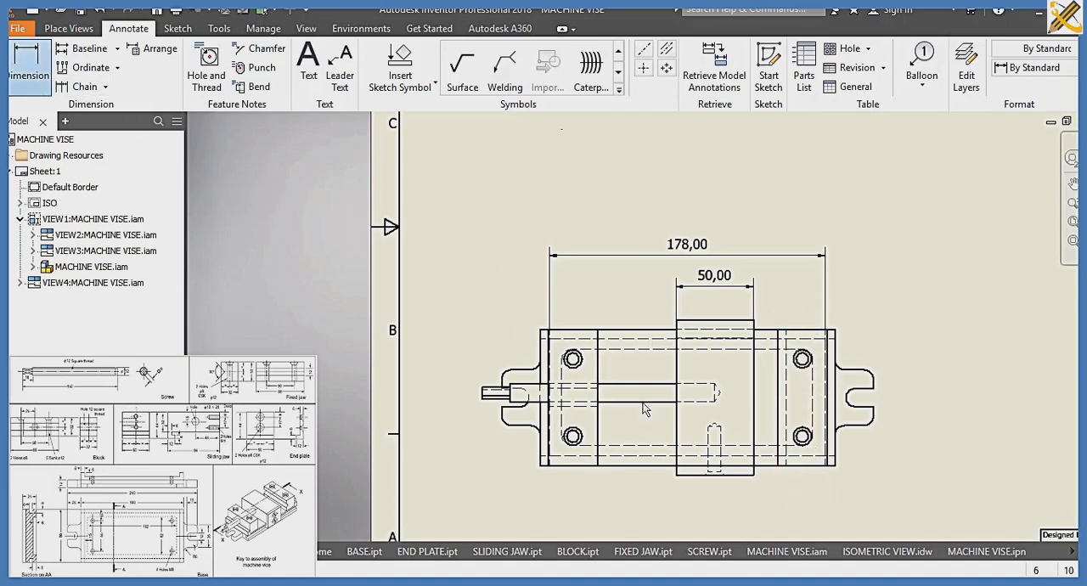
{"action": "left_click", "coordinate": [796, 467]}
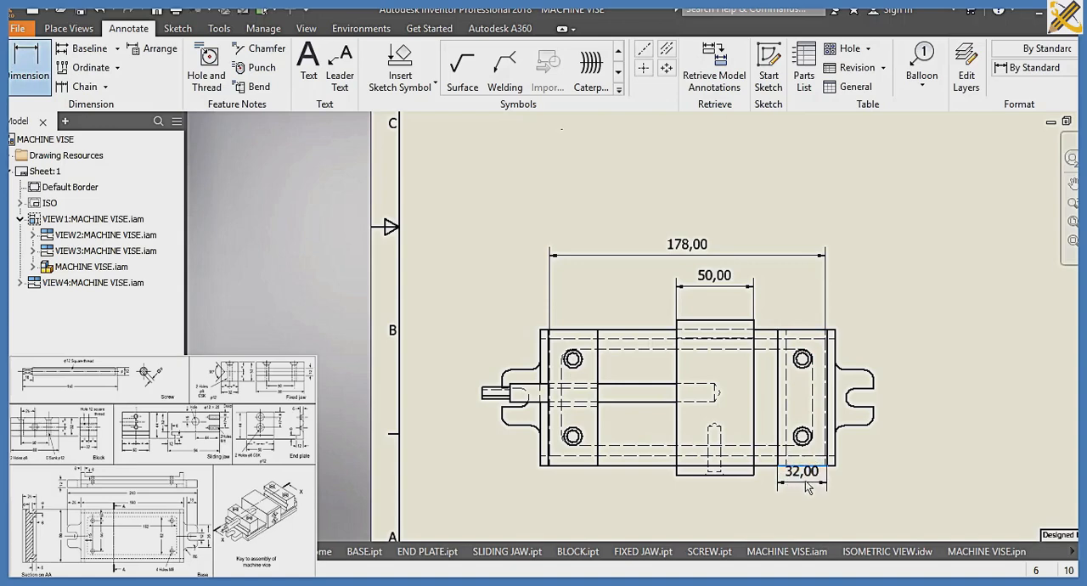
{"action": "left_click", "coordinate": [814, 476]}
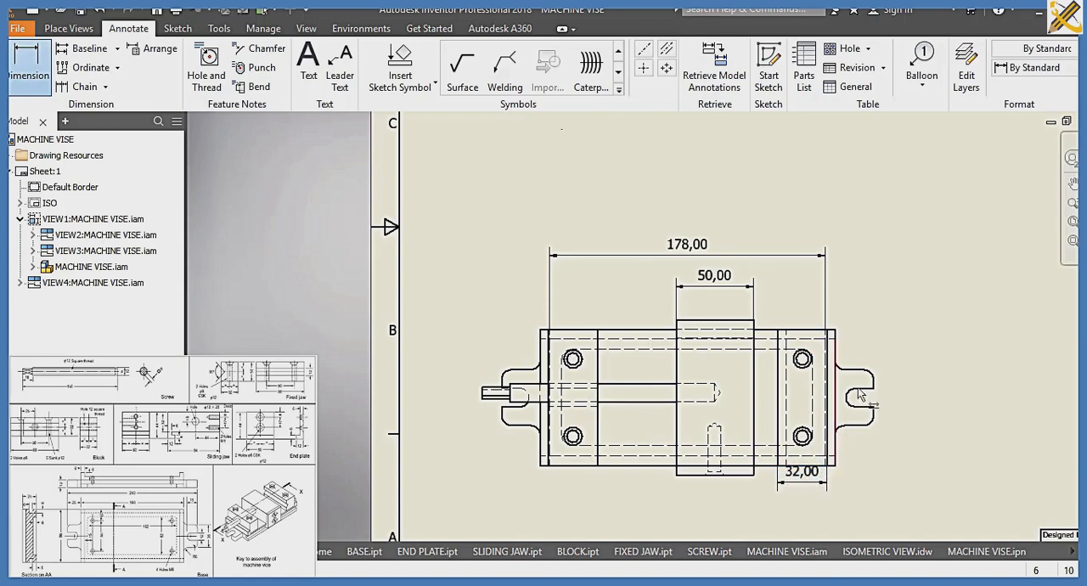
{"action": "left_click", "coordinate": [836, 329]}
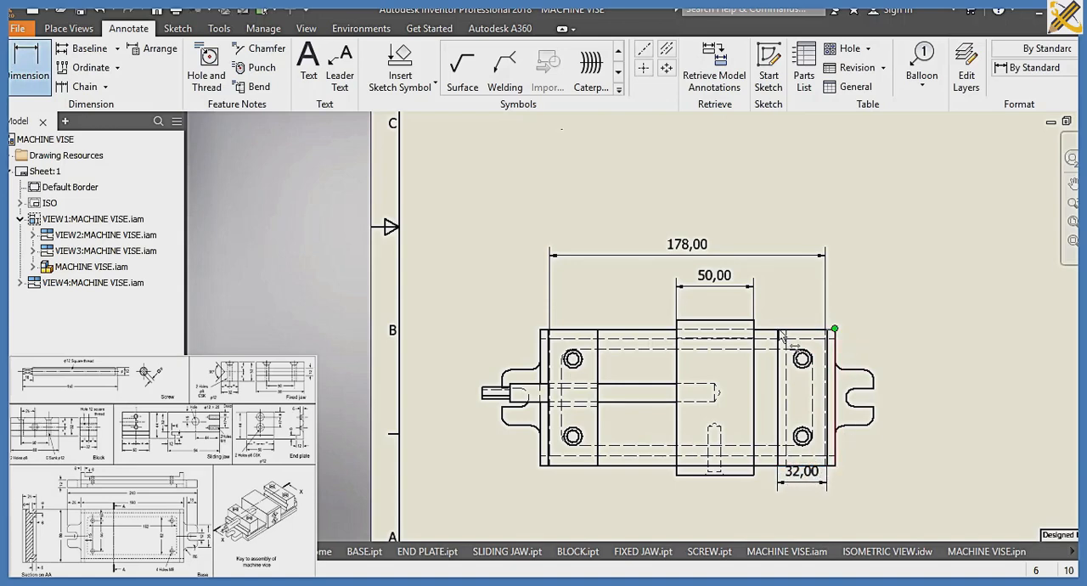
{"action": "left_click", "coordinate": [541, 329]}
{"action": "left_click", "coordinate": [571, 214]}
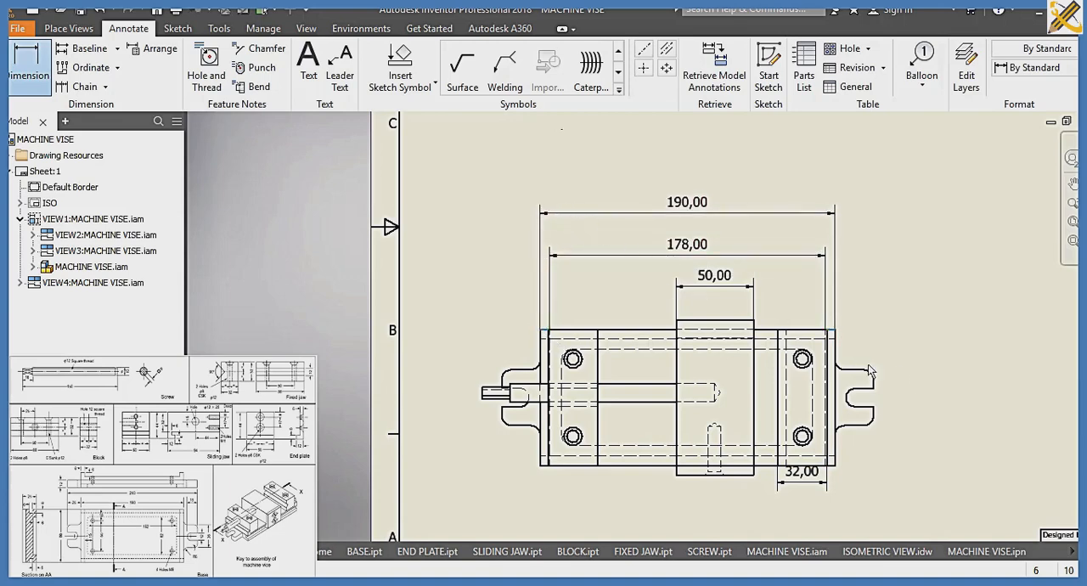
Add radius dimensions to the upper inner and outer corner arcs and the slot arc of the plan view's right lug
{"action": "scroll", "coordinate": [867, 369], "scroll_direction": "up", "scroll_amount": 5}
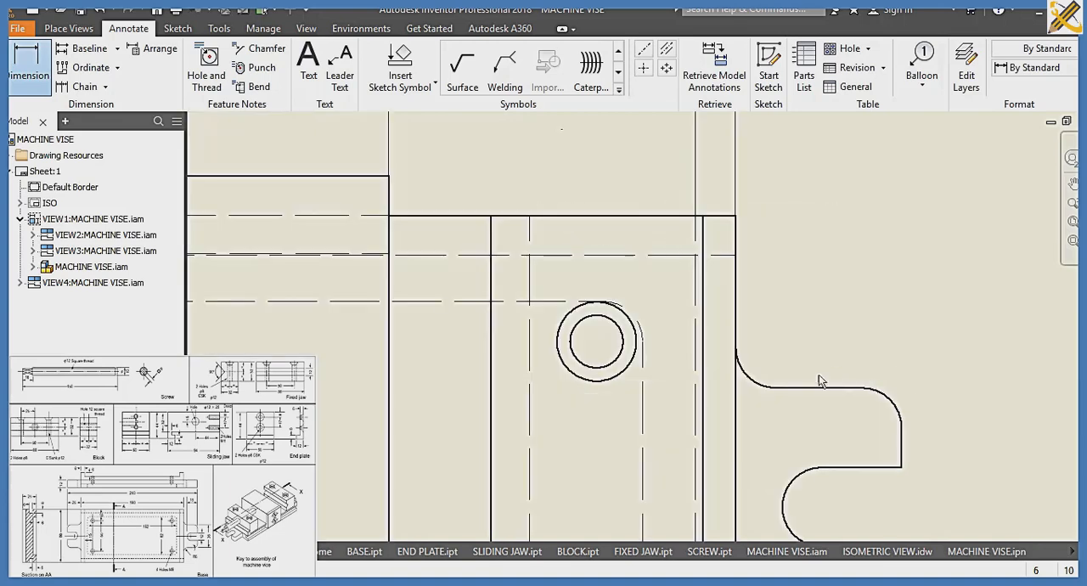
{"action": "left_click", "coordinate": [760, 378]}
{"action": "left_click", "coordinate": [918, 239]}
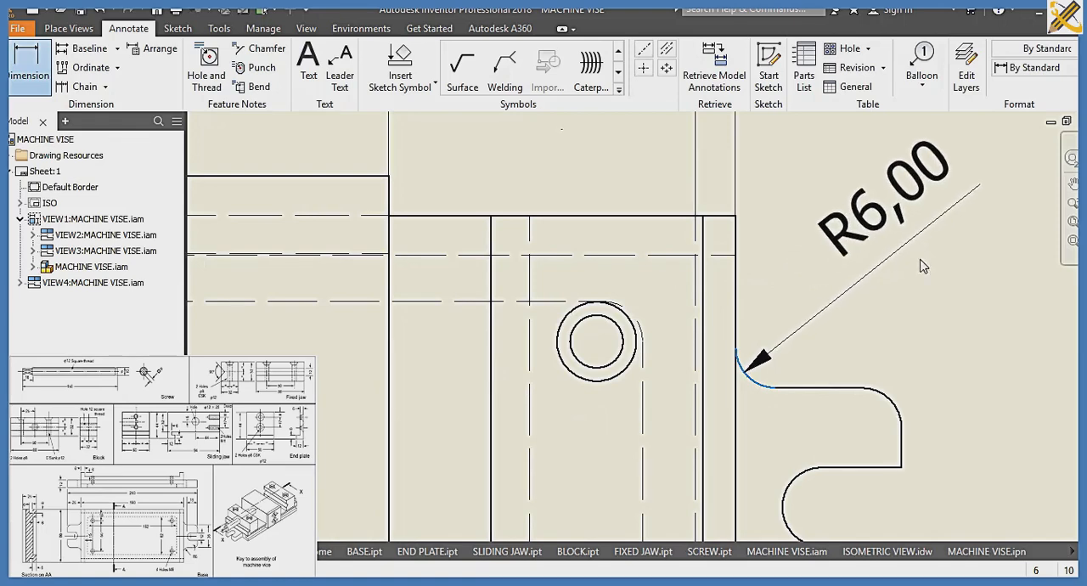
{"action": "left_click", "coordinate": [899, 412]}
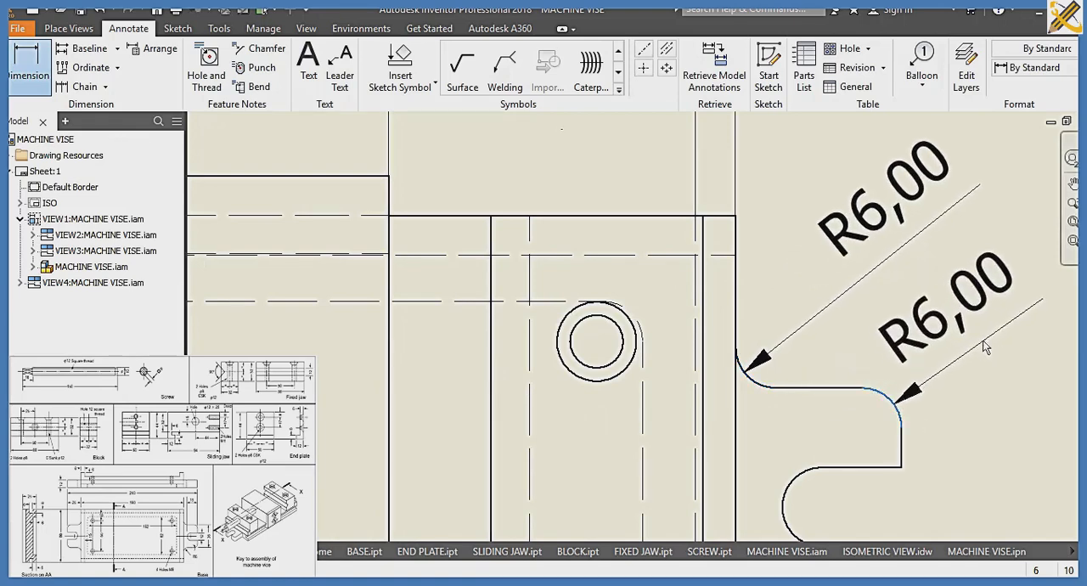
{"action": "left_click", "coordinate": [1004, 325]}
{"action": "scroll", "coordinate": [970, 444], "scroll_direction": "down", "scroll_amount": 1}
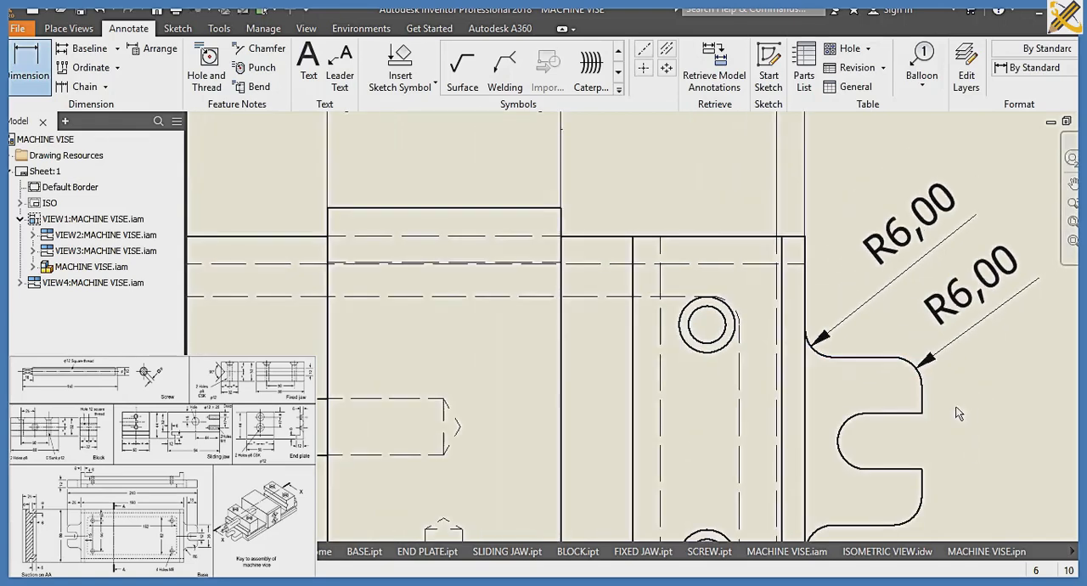
{"action": "left_click", "coordinate": [849, 466]}
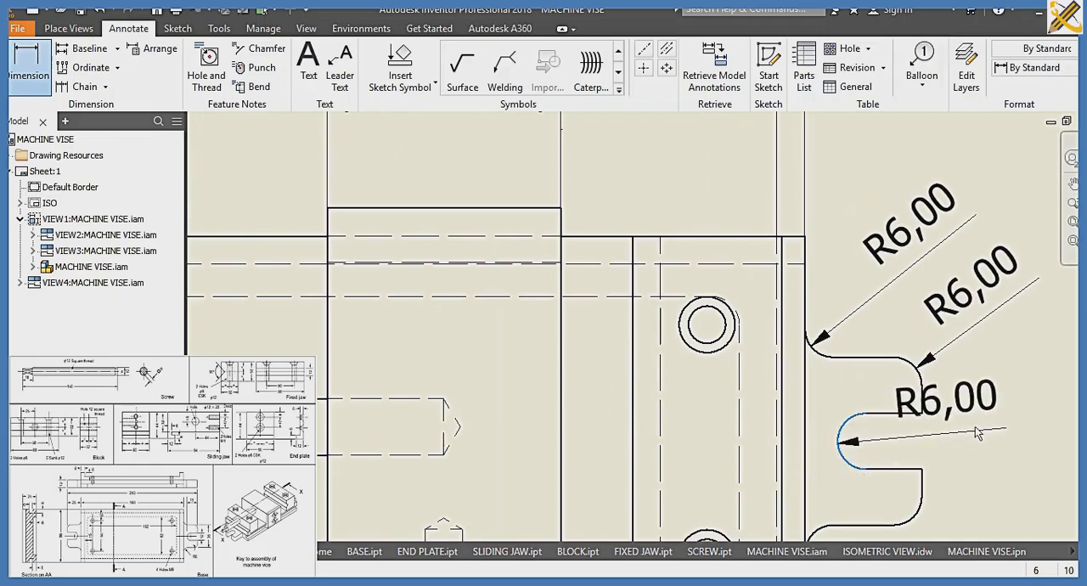
{"action": "left_click", "coordinate": [984, 423]}
Dimension the overall width across the right lug, placing it right of the plan view
{"action": "middle_click_drag", "start_coordinate": [955, 472], "coordinate": [929, 252]}
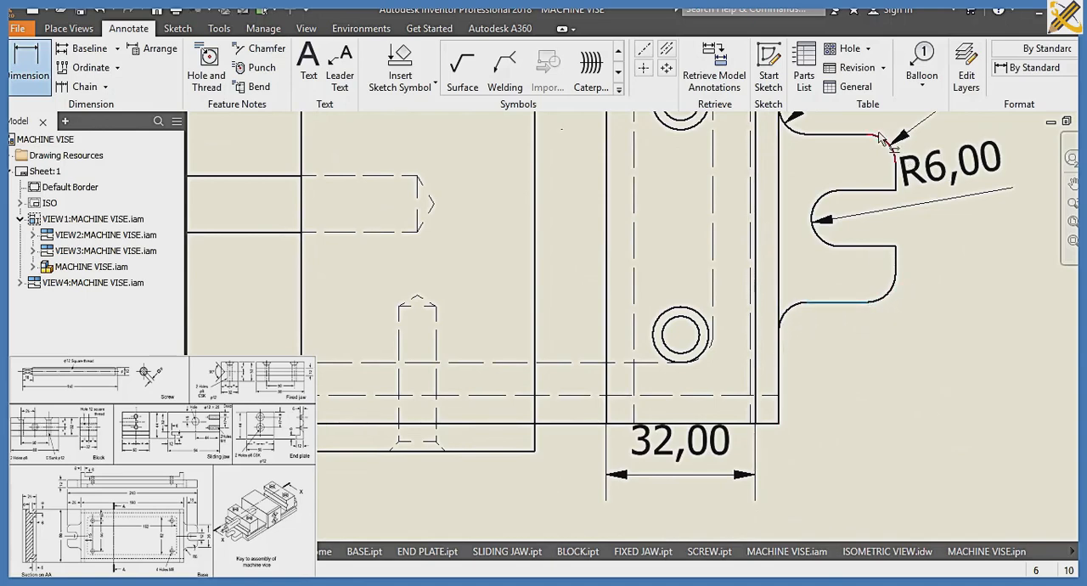
{"action": "left_click", "coordinate": [871, 134]}
{"action": "scroll", "coordinate": [1030, 172], "scroll_direction": "down", "scroll_amount": 3}
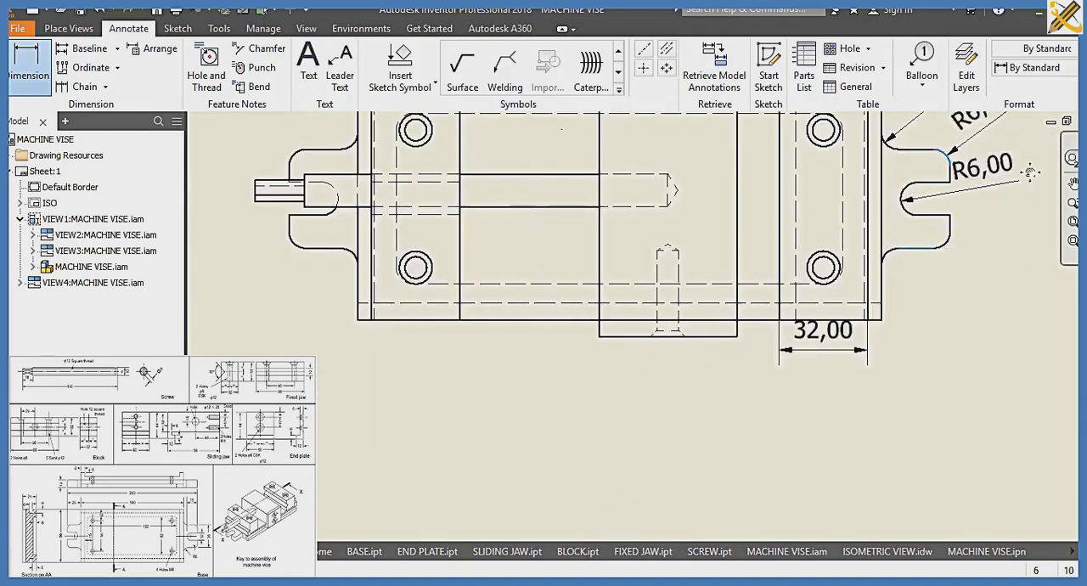
{"action": "scroll", "coordinate": [1030, 173], "scroll_direction": "down", "scroll_amount": 2}
{"action": "middle_click_drag", "start_coordinate": [1030, 172], "coordinate": [890, 231]}
{"action": "left_click", "coordinate": [943, 234]}
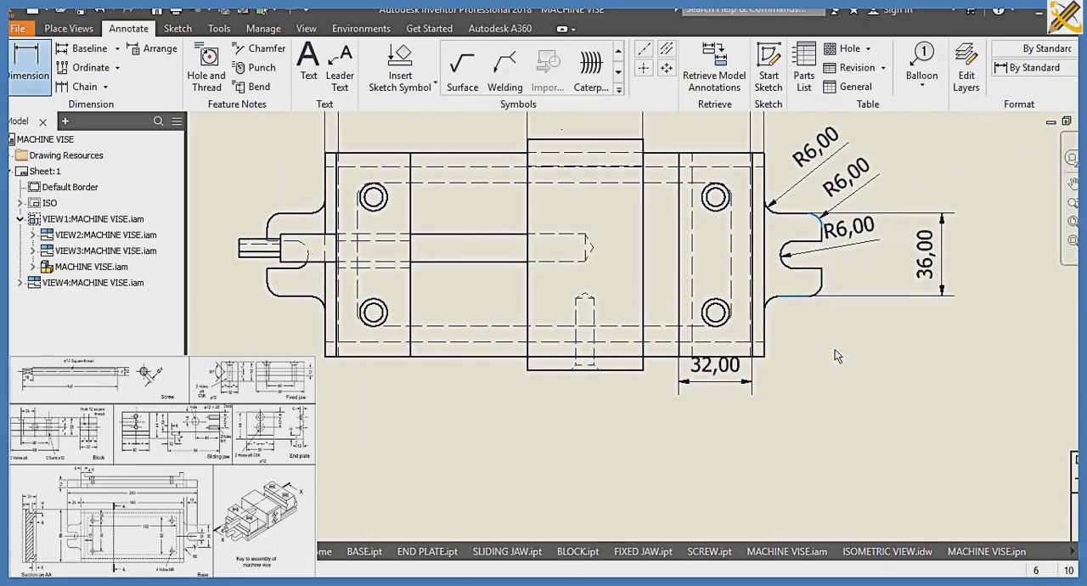
Dimension the base body's width, placing it left of the plan view
{"action": "left_click", "coordinate": [328, 166]}
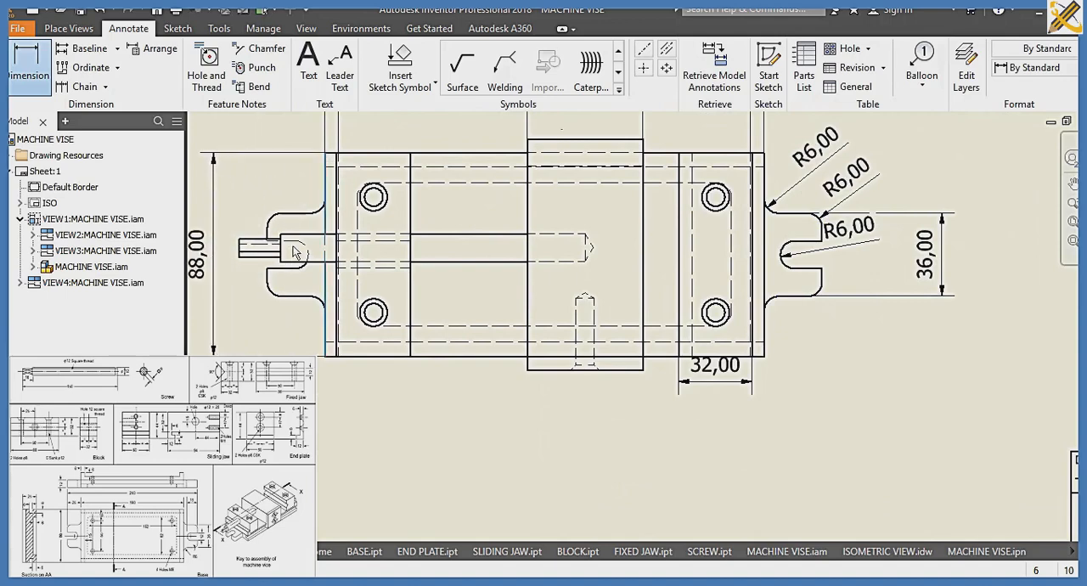
{"action": "left_click", "coordinate": [240, 248]}
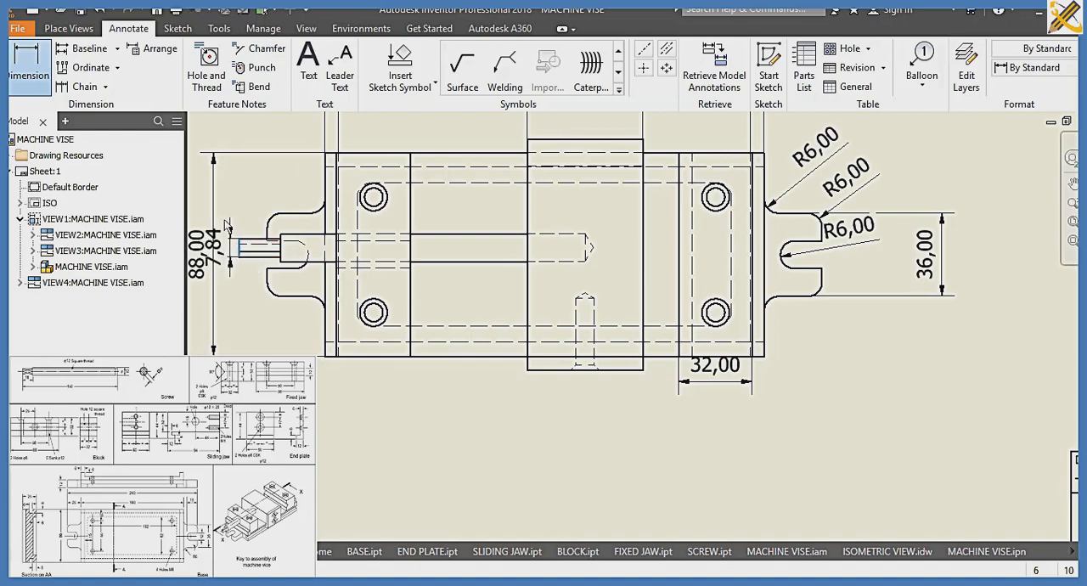
{"action": "left_click", "coordinate": [35, 79]}
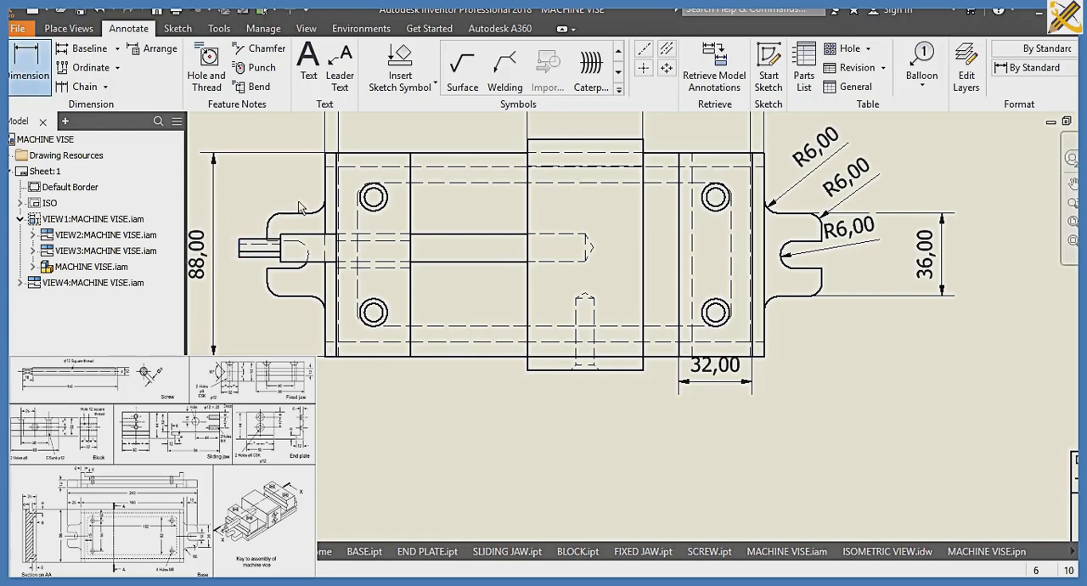
Add diameter dimensions to the upper left hole's outer countersink circle and the lower left hole's inner circle in the plan view
{"action": "left_click", "coordinate": [384, 202]}
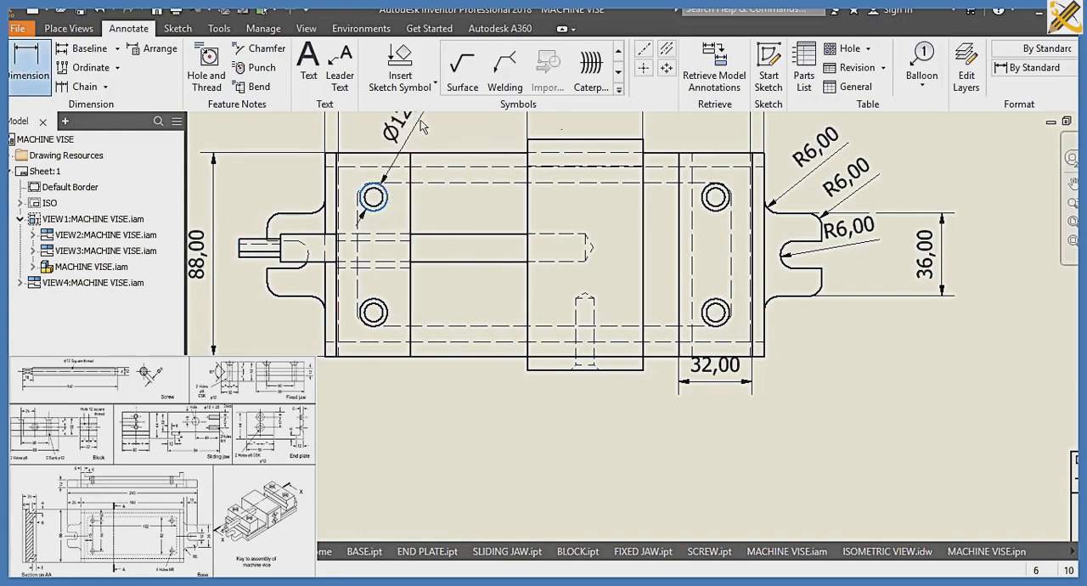
{"action": "left_click", "coordinate": [389, 211]}
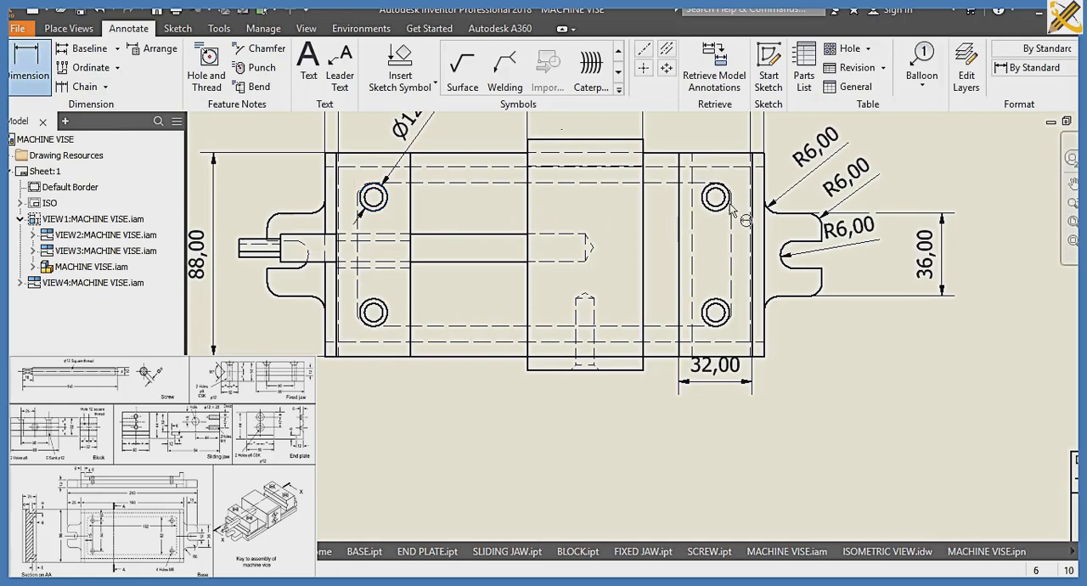
{"action": "left_click", "coordinate": [385, 321]}
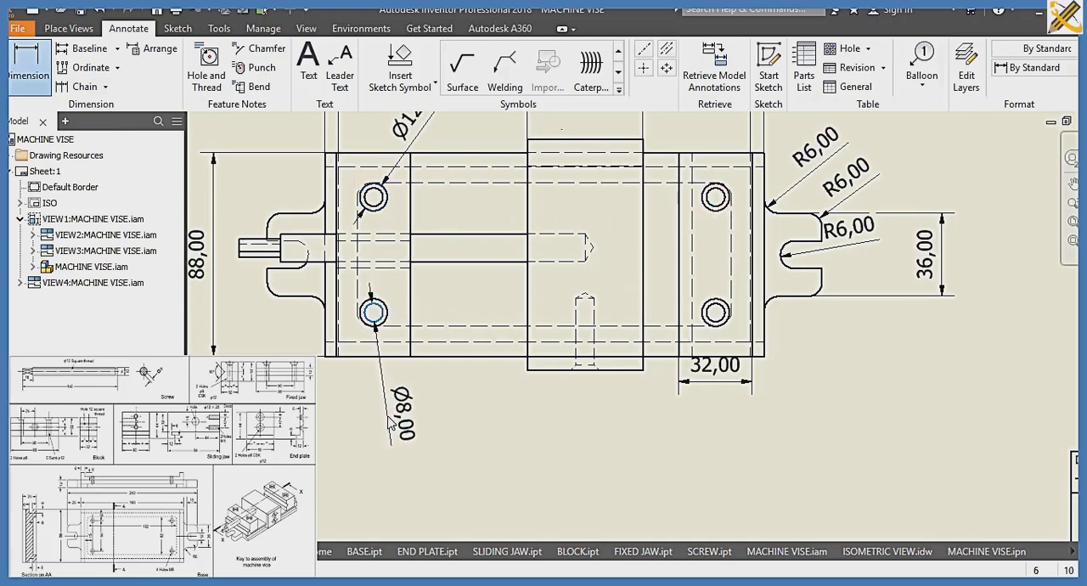
{"action": "left_click", "coordinate": [480, 371]}
Dimension the sliding jaw's full length across the base, placing it outside the base width dimension left of the plan view
{"action": "left_click", "coordinate": [643, 140]}
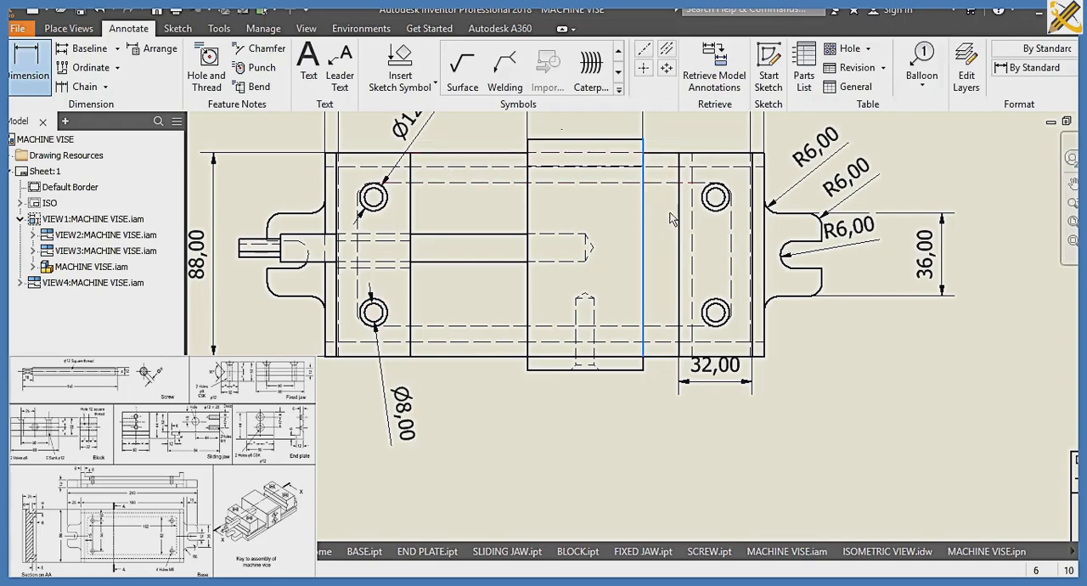
{"action": "left_click", "coordinate": [644, 374]}
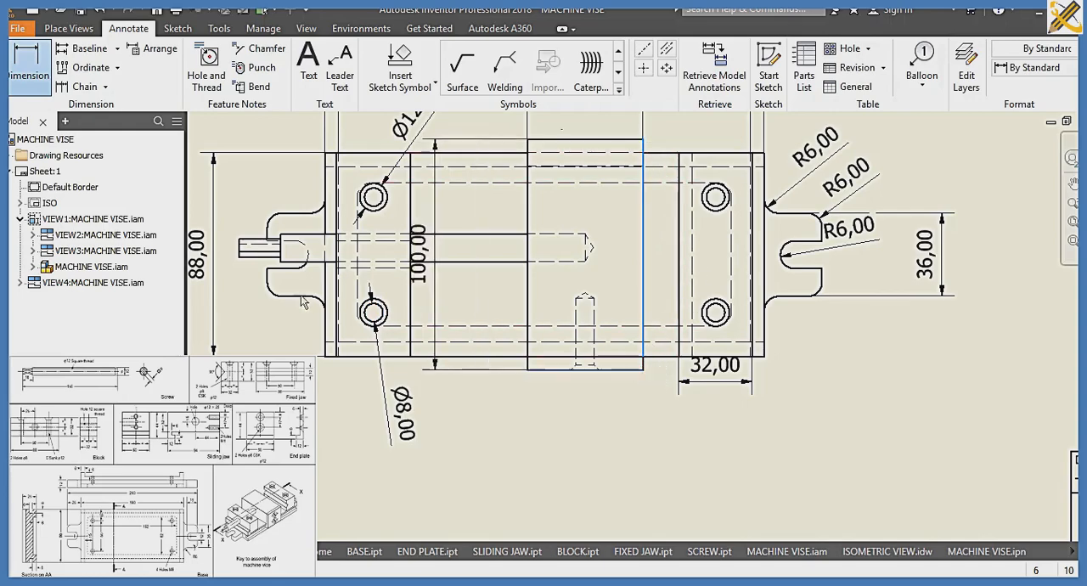
{"action": "middle_click_drag", "start_coordinate": [249, 267], "coordinate": [400, 278]}
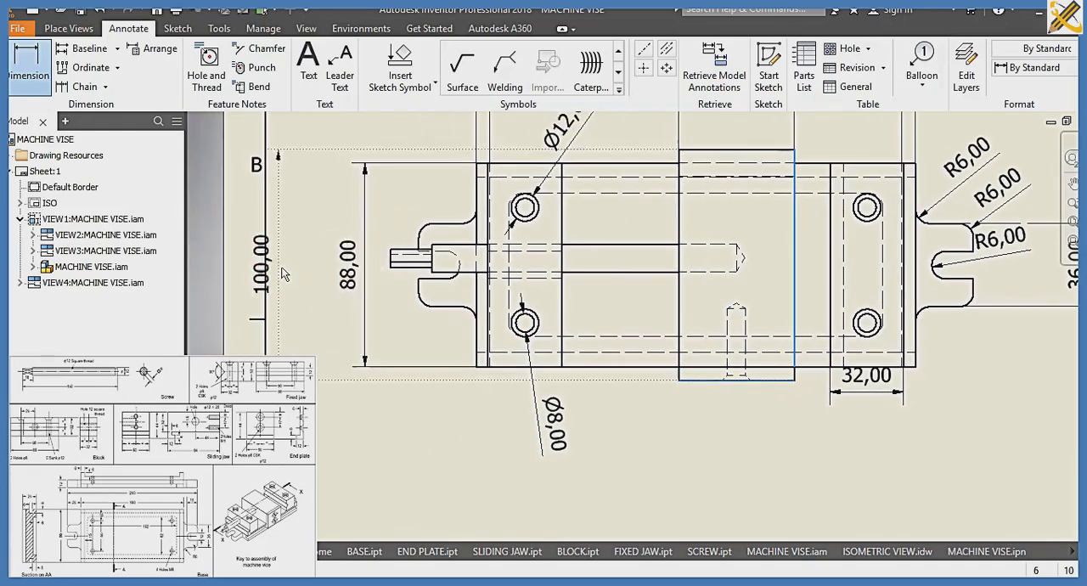
{"action": "left_click", "coordinate": [311, 267]}
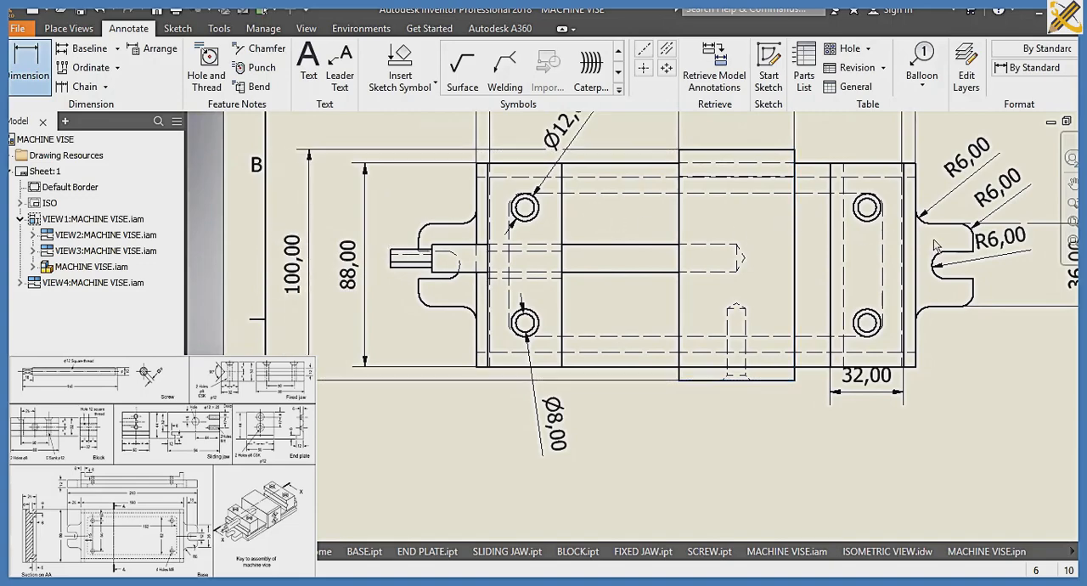
Dimension from the base's right edge midpoint to its upper right corner, placing it outside the lug dimension right of the plan view
{"action": "scroll", "coordinate": [848, 252], "scroll_direction": "up", "scroll_amount": 3}
{"action": "scroll", "coordinate": [847, 288], "scroll_direction": "down", "scroll_amount": 4}
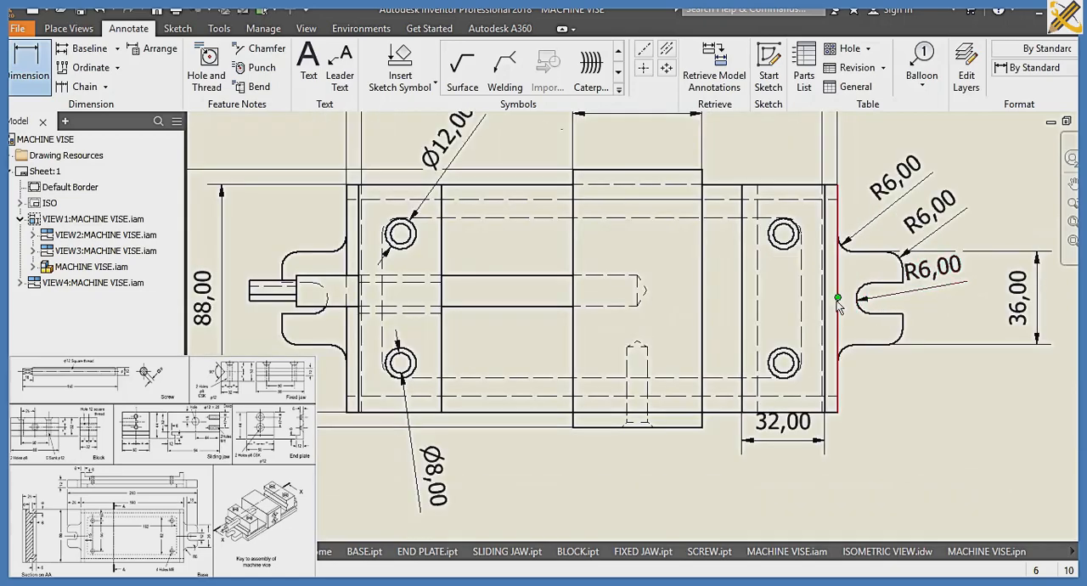
{"action": "left_click", "coordinate": [840, 183]}
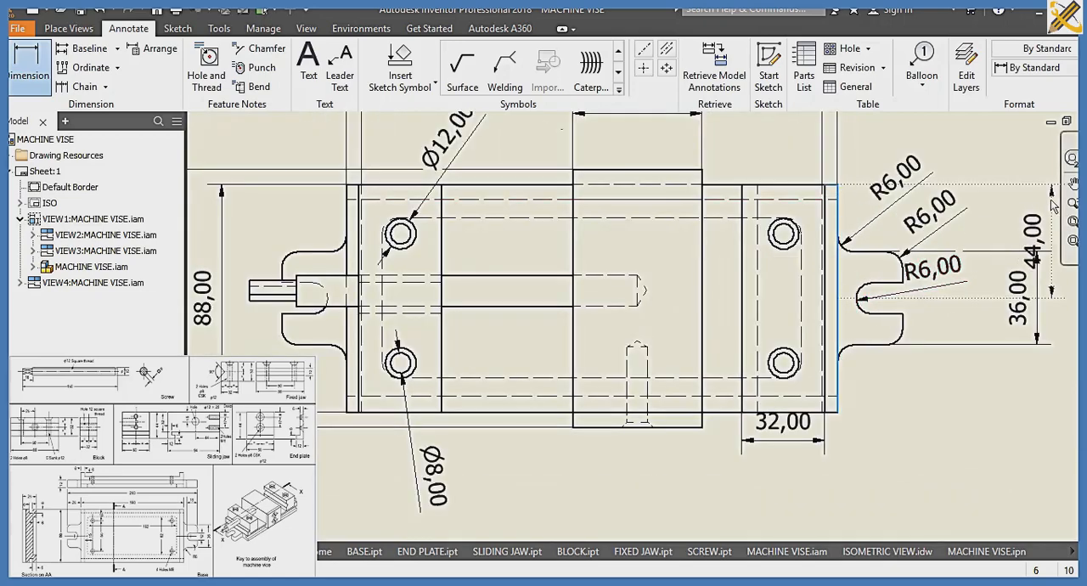
{"action": "middle_click_drag", "start_coordinate": [1050, 202], "coordinate": [963, 228]}
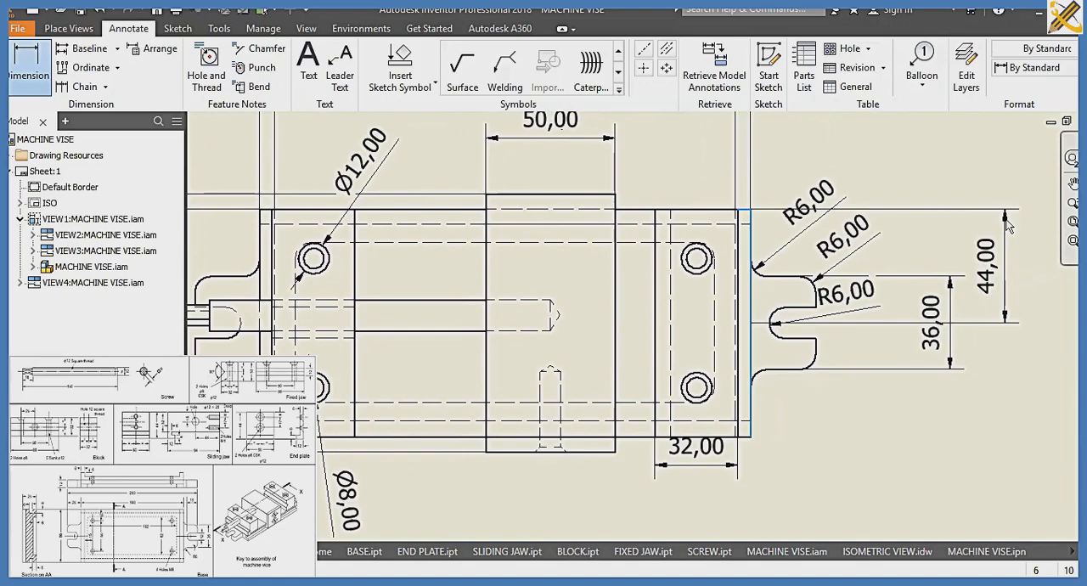
{"action": "left_click", "coordinate": [1006, 223]}
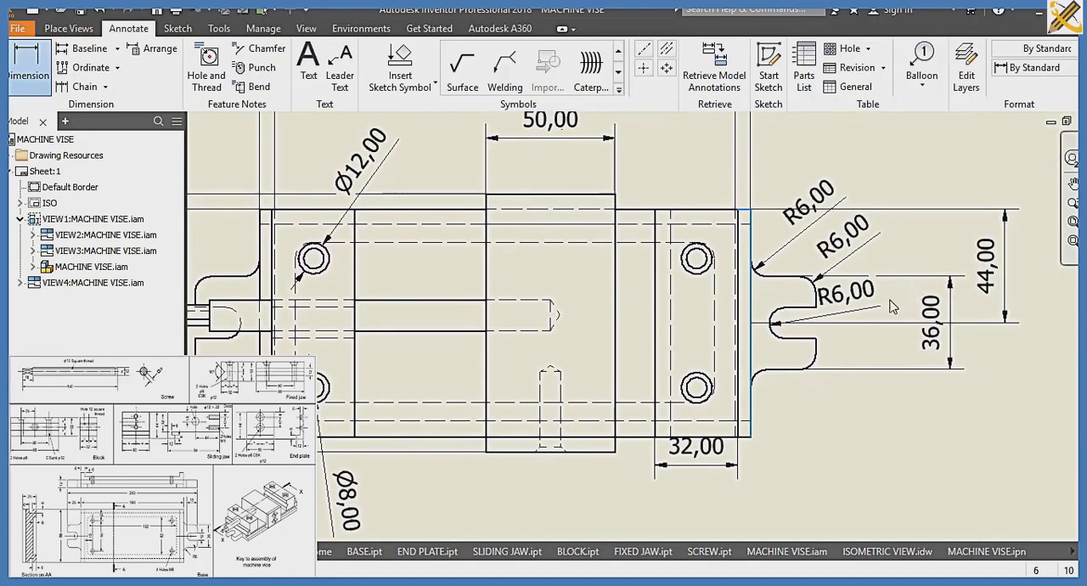
Dimension the block's top edge above the side view, keeping the default tolerance and precision settings
{"action": "scroll", "coordinate": [856, 291], "scroll_direction": "down", "scroll_amount": 5}
{"action": "scroll", "coordinate": [812, 298], "scroll_direction": "up", "scroll_amount": 1}
{"action": "mouse_move", "coordinate": [812, 298]}
{"action": "middle_mouse_down"}
{"action": "mouse_move", "coordinate": [597, 374]}
{"action": "mouse_move", "coordinate": [820, 301]}
{"action": "mouse_move", "coordinate": [759, 452]}
{"action": "middle_mouse_up"}
{"action": "scroll", "coordinate": [804, 329], "scroll_direction": "up", "scroll_amount": 3}
{"action": "middle_click_drag", "start_coordinate": [809, 317], "coordinate": [734, 425]}
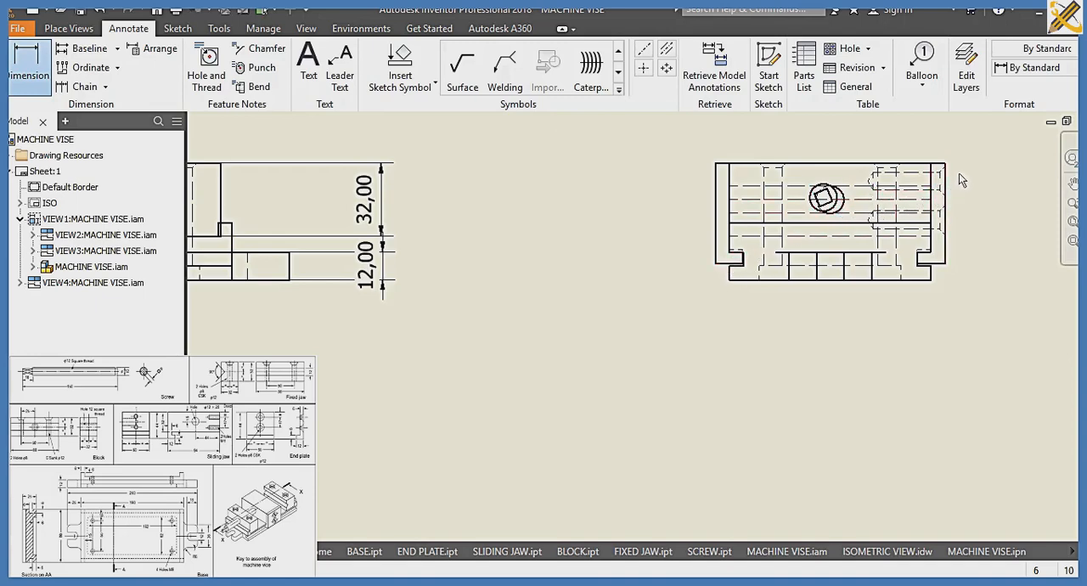
{"action": "left_click", "coordinate": [904, 163]}
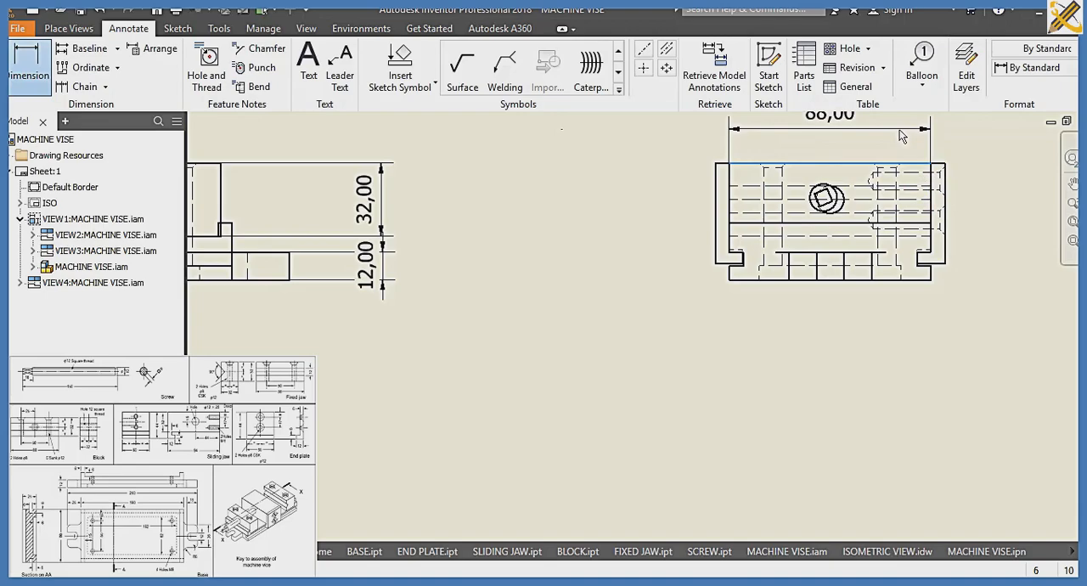
{"action": "left_click", "coordinate": [901, 140]}
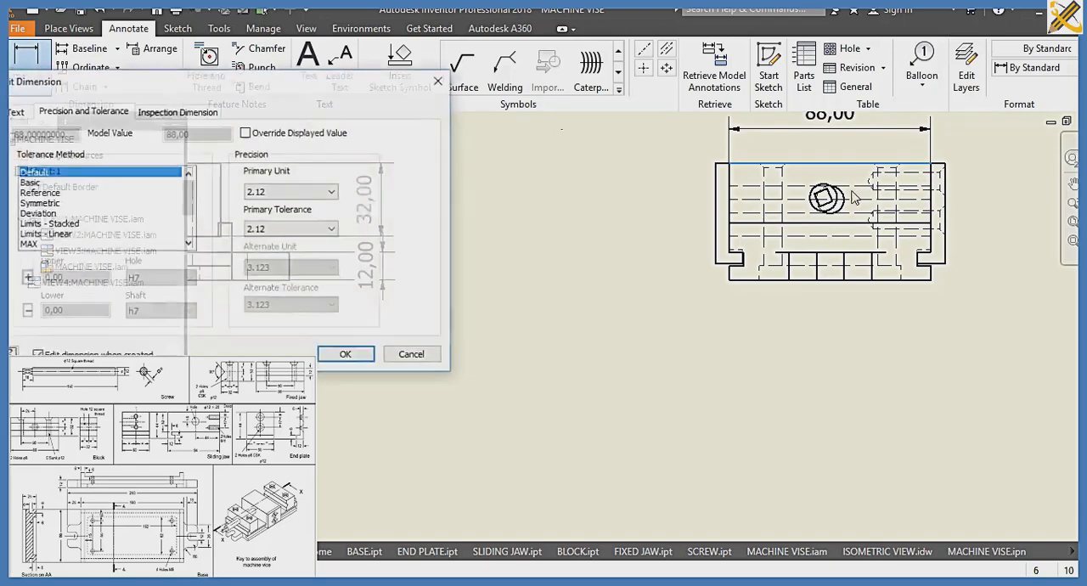
{"action": "left_click", "coordinate": [349, 357]}
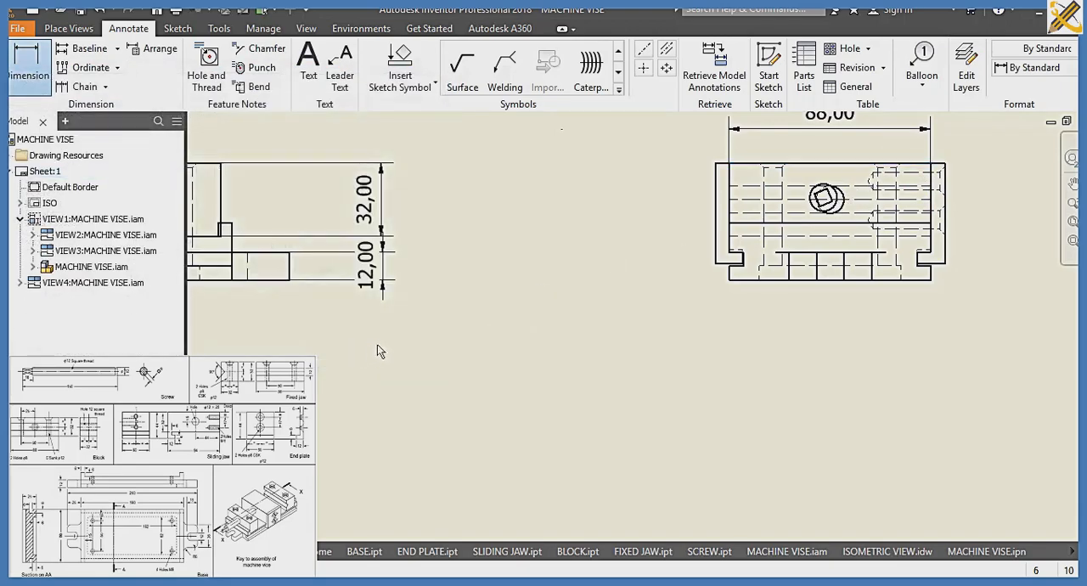
{"action": "middle_click_drag", "start_coordinate": [485, 275], "coordinate": [815, 264]}
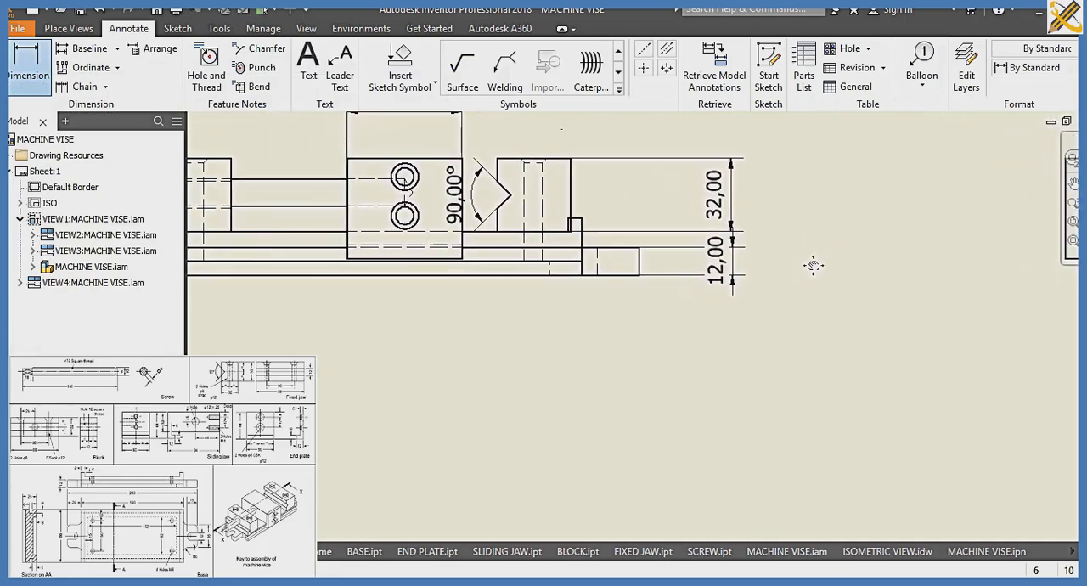
{"action": "mouse_move", "coordinate": [813, 266]}
{"action": "middle_mouse_down"}
{"action": "mouse_move", "coordinate": [612, 309]}
{"action": "mouse_move", "coordinate": [572, 303]}
{"action": "middle_mouse_up"}
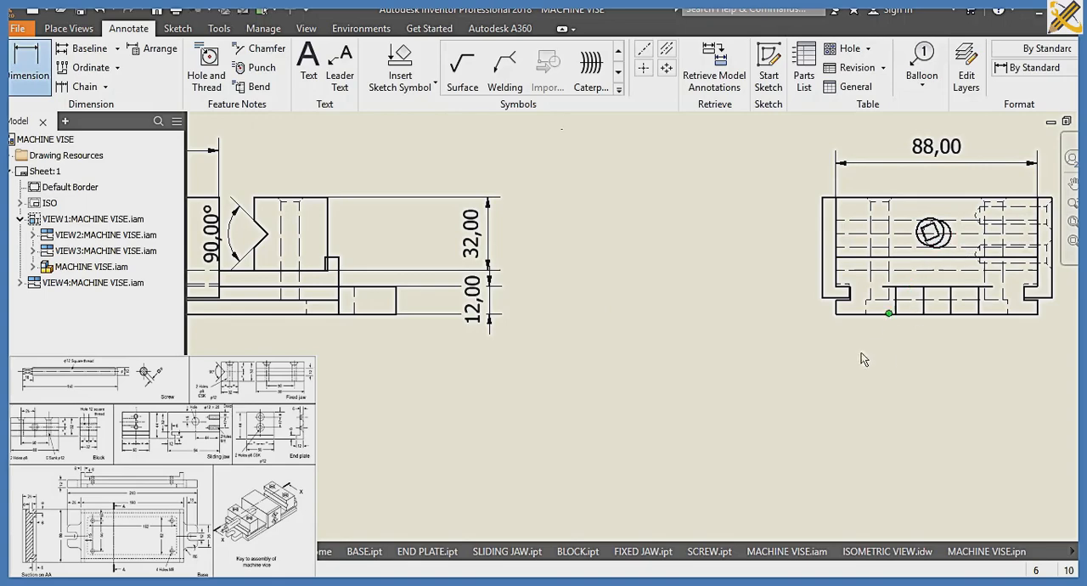
{"action": "middle_click_drag", "start_coordinate": [685, 374], "coordinate": [912, 311]}
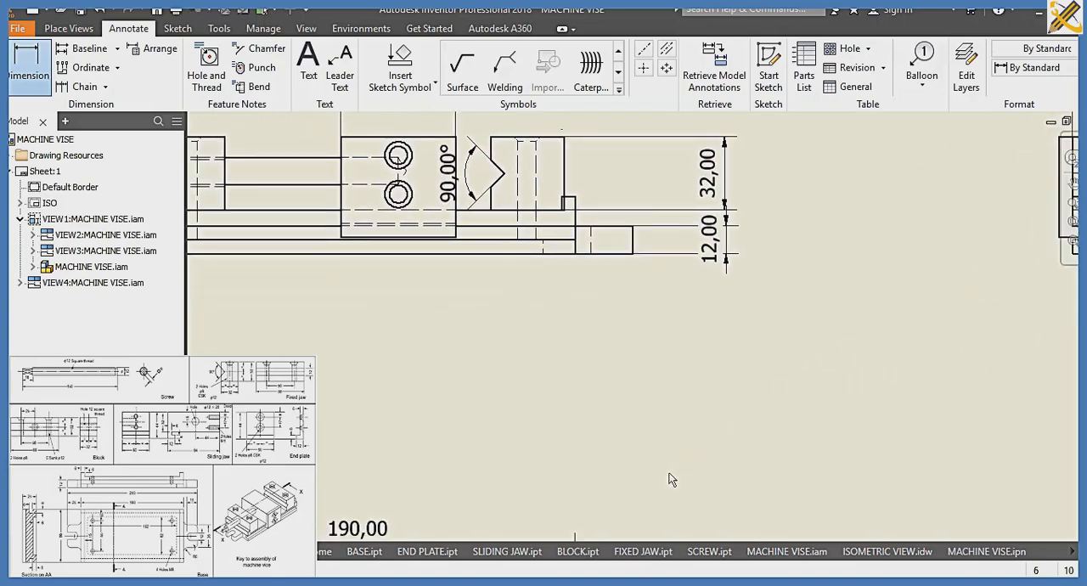
{"action": "middle_click_drag", "start_coordinate": [669, 480], "coordinate": [797, 375]}
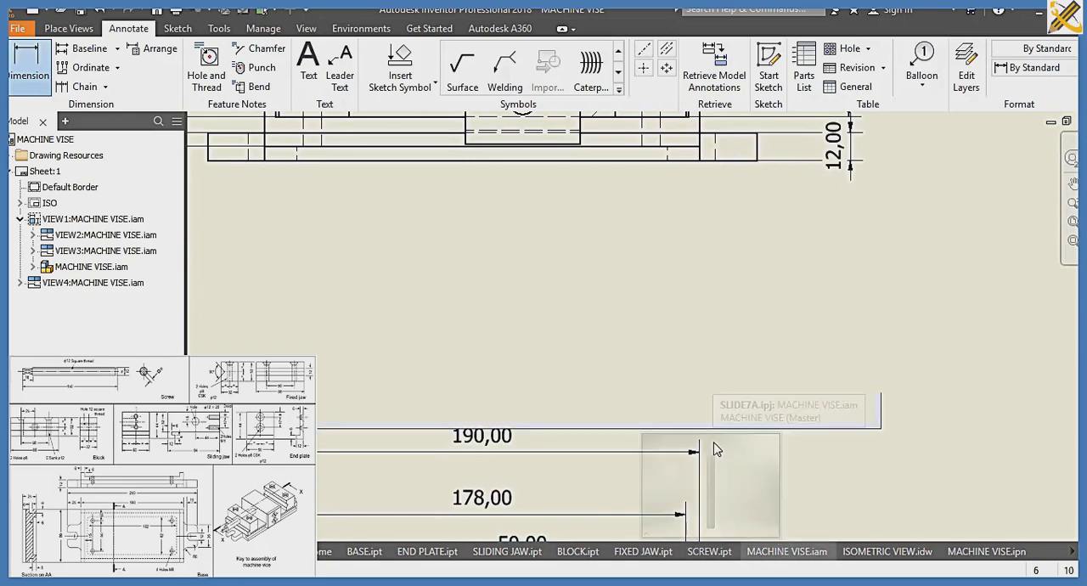
Switch to the MACHINE VISE.iam assembly, orient it to show the screw end, and examine the screw and block closely
{"action": "left_click", "coordinate": [719, 440]}
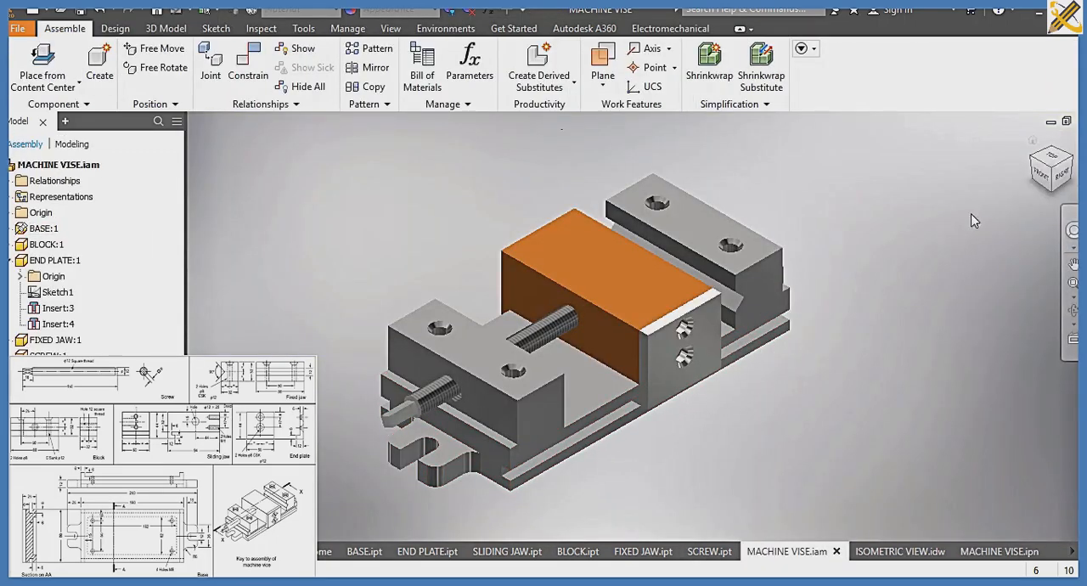
{"action": "left_click", "coordinate": [1034, 162]}
{"action": "scroll", "coordinate": [728, 347], "scroll_direction": "up", "scroll_amount": 5}
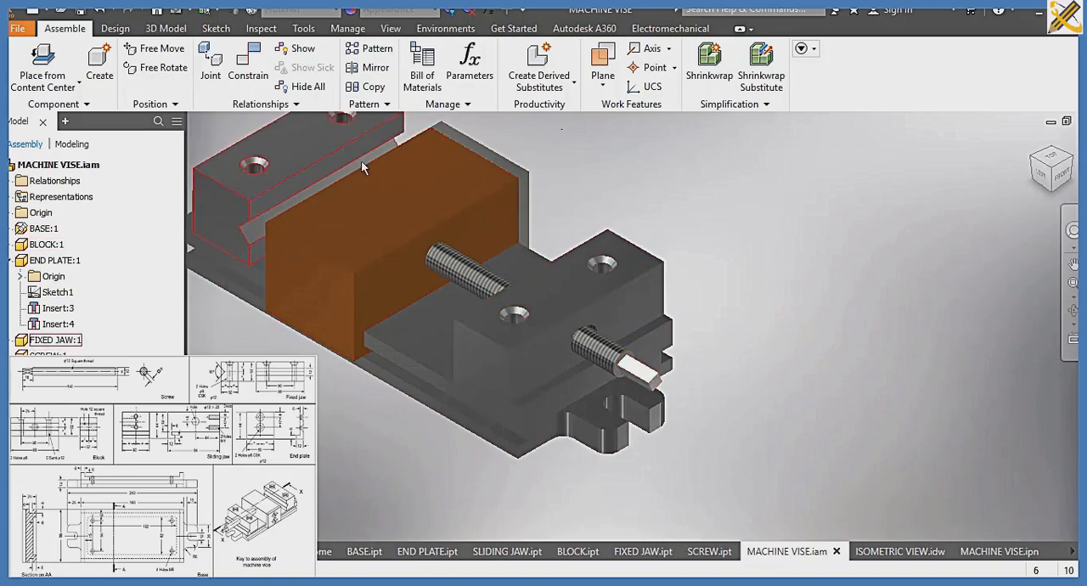
{"action": "scroll", "coordinate": [603, 342], "scroll_direction": "up", "scroll_amount": 5}
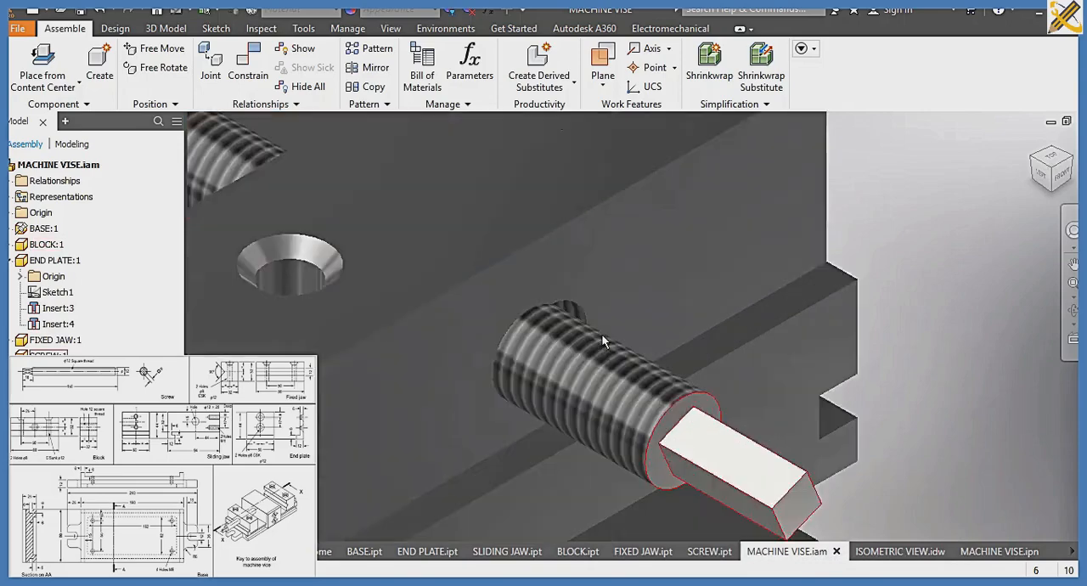
{"action": "scroll", "coordinate": [547, 297], "scroll_direction": "down", "scroll_amount": 5}
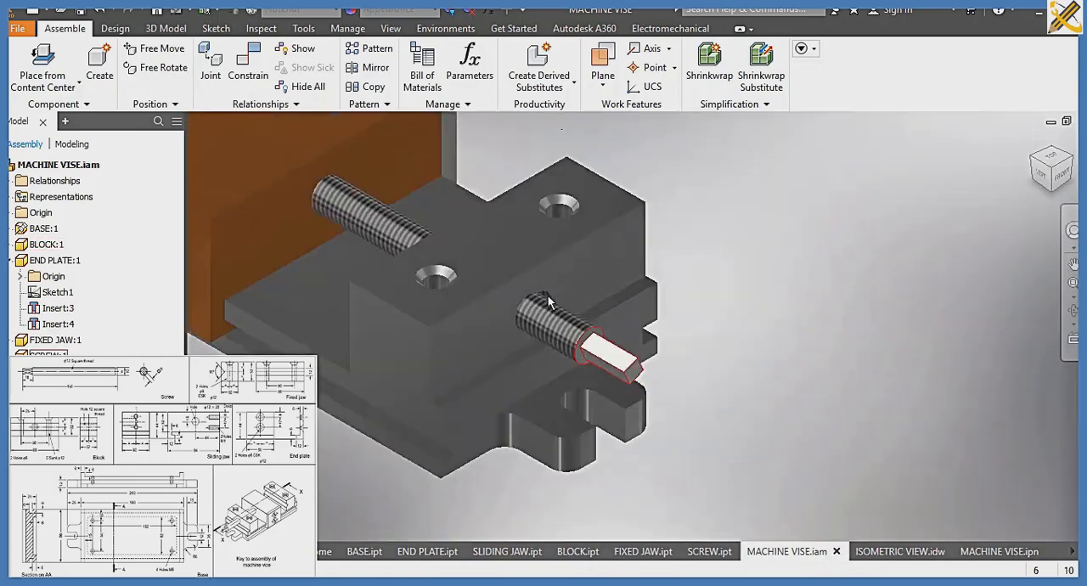
{"action": "scroll", "coordinate": [548, 296], "scroll_direction": "down", "scroll_amount": 3}
{"action": "scroll", "coordinate": [524, 220], "scroll_direction": "up", "scroll_amount": 5}
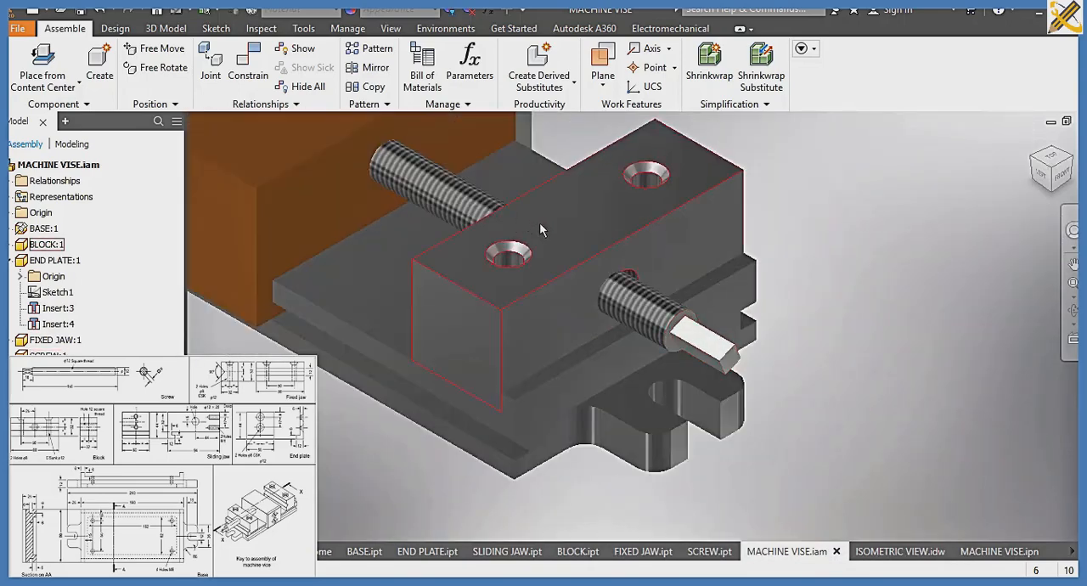
Switch to SLIDING JAW.ipt and inspect the base profile sketch of its extrusion, leaving the sketch unmodified
{"action": "scroll", "coordinate": [540, 226], "scroll_direction": "down", "scroll_amount": 5}
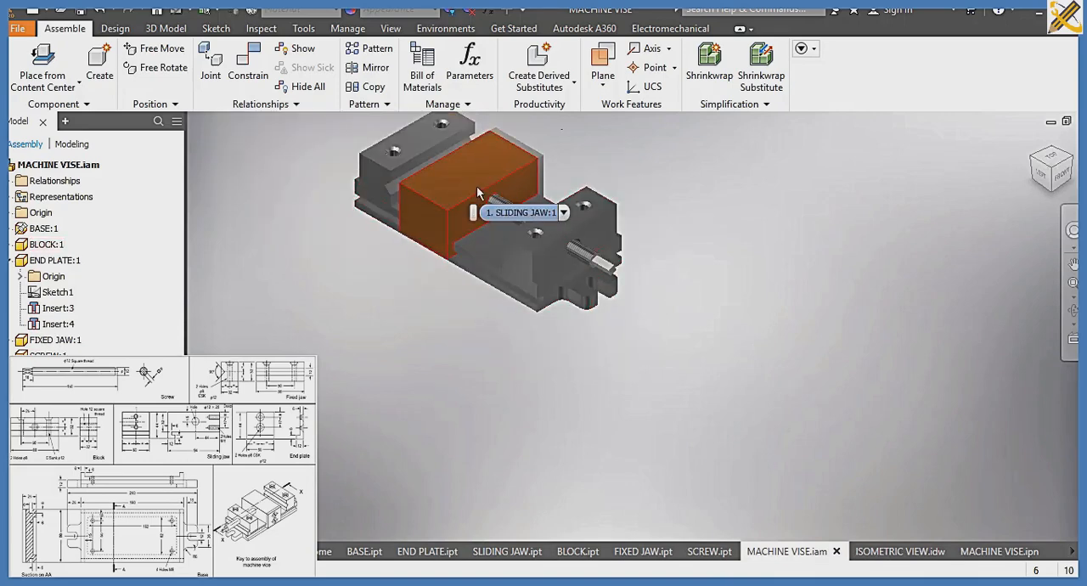
{"action": "left_click", "coordinate": [515, 552]}
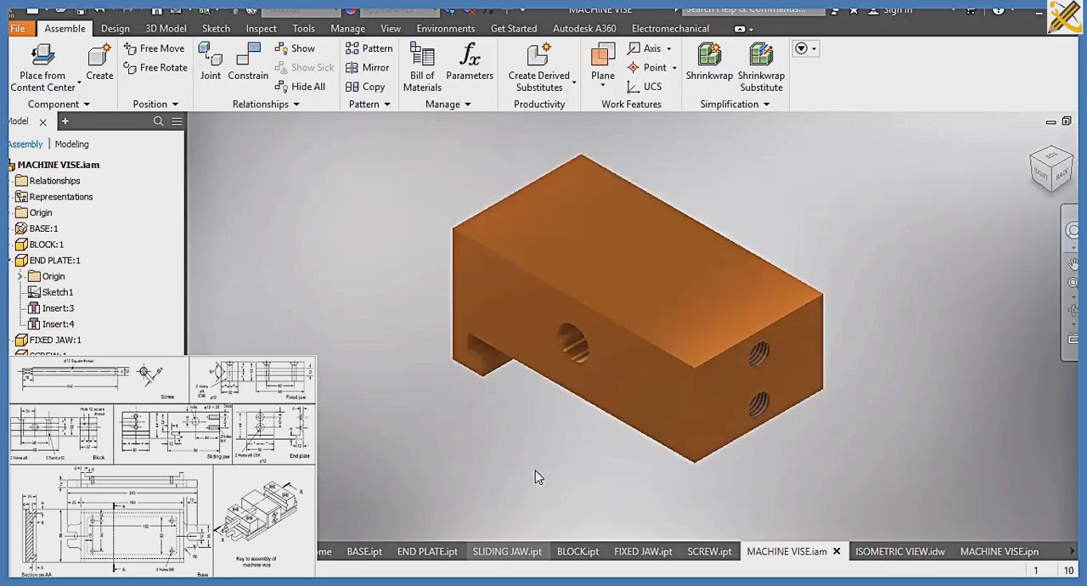
{"action": "left_click", "coordinate": [584, 351]}
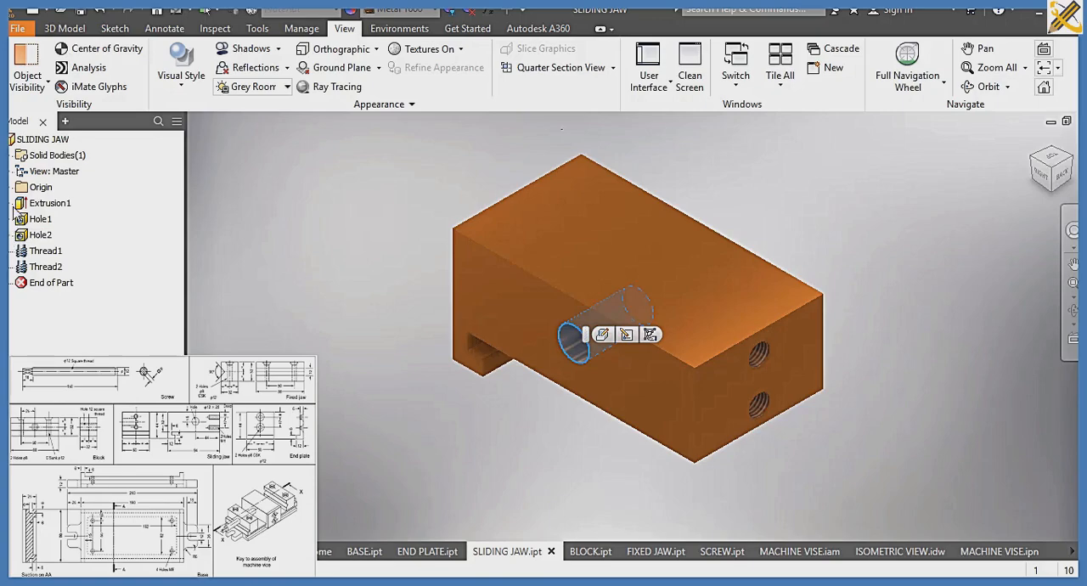
{"action": "left_click", "coordinate": [11, 203]}
{"action": "left_click", "coordinate": [53, 220]}
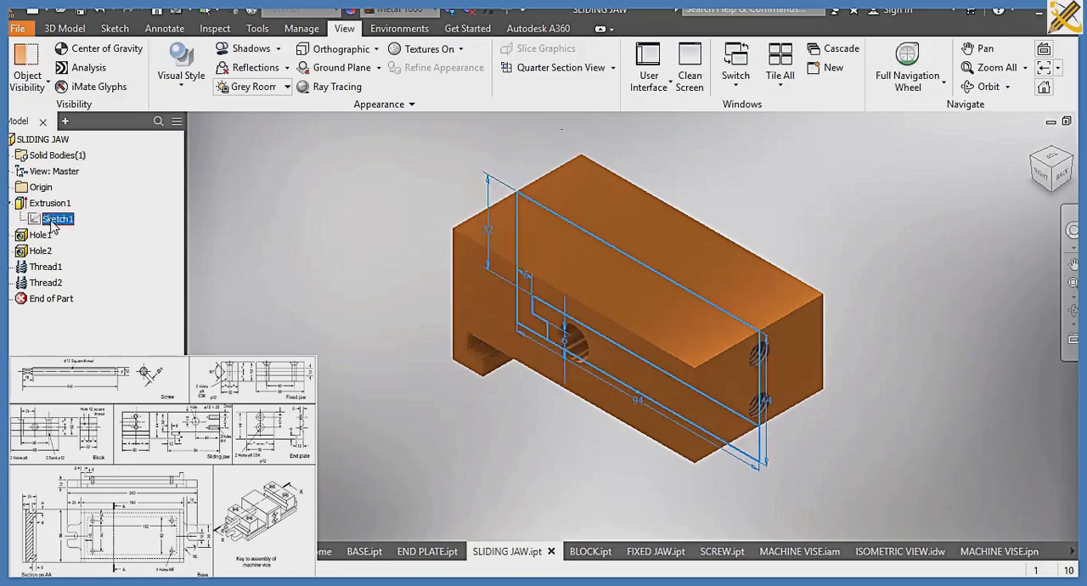
{"action": "double_click", "coordinate": [52, 220]}
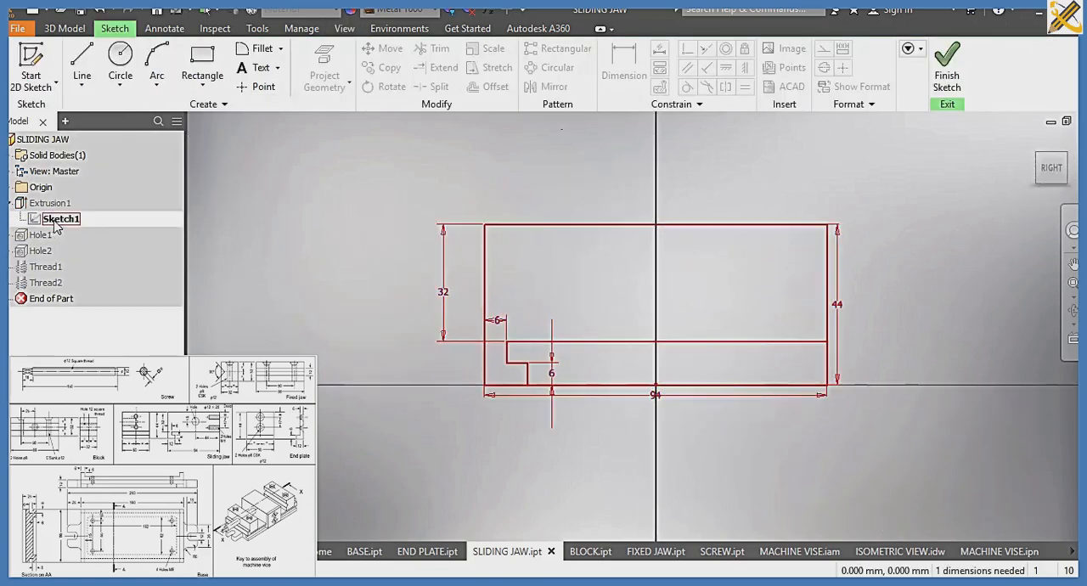
{"action": "left_click", "coordinate": [914, 64]}
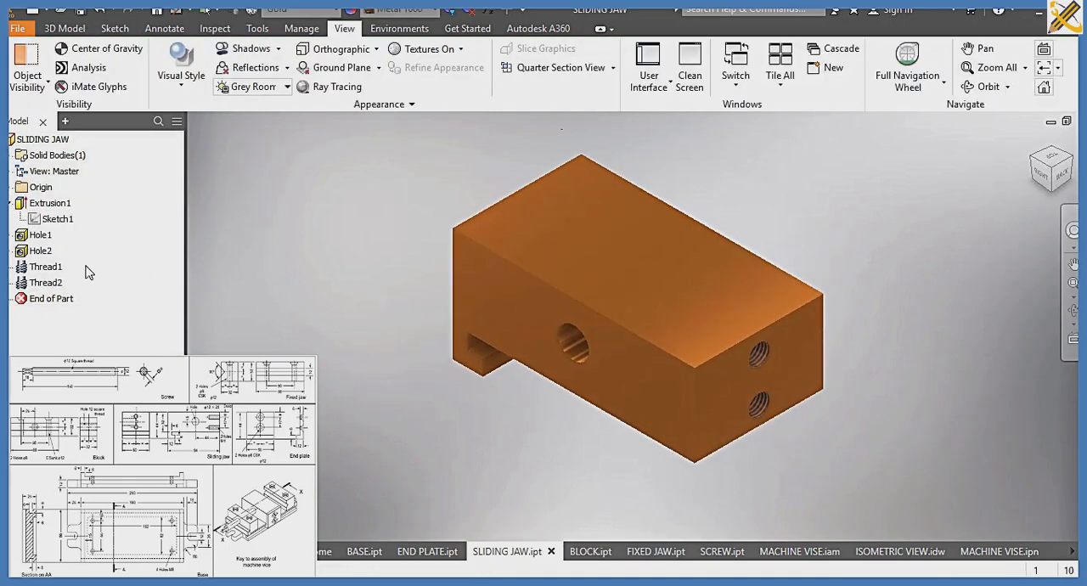
In the sliding jaw's screw hole sketch, dimension the circle's centre 44 mm from the end with the threaded holes, and finish the sketch
{"action": "left_click", "coordinate": [41, 236]}
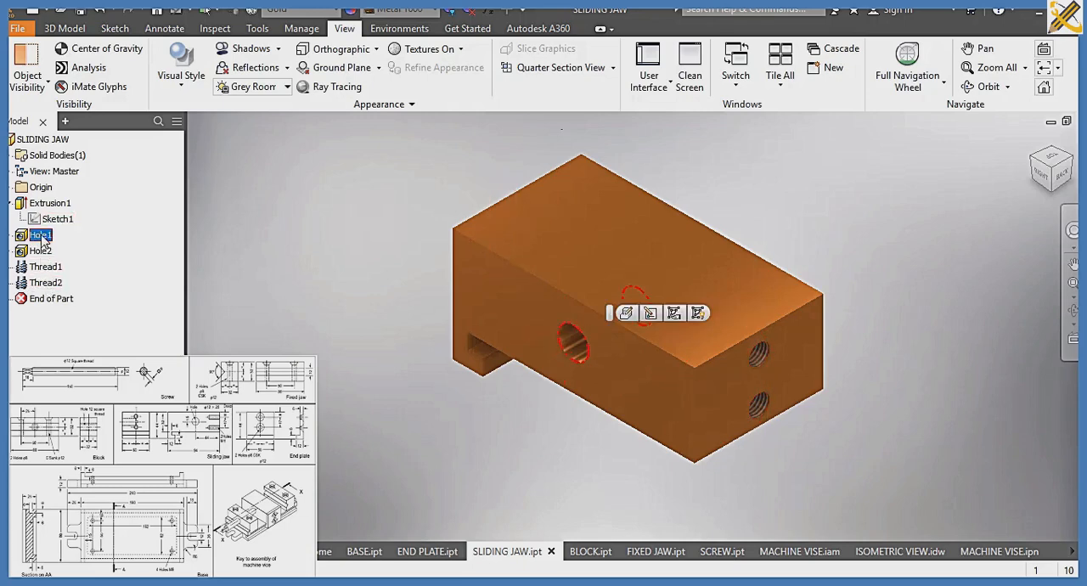
{"action": "left_click", "coordinate": [11, 235]}
{"action": "left_click", "coordinate": [53, 251]}
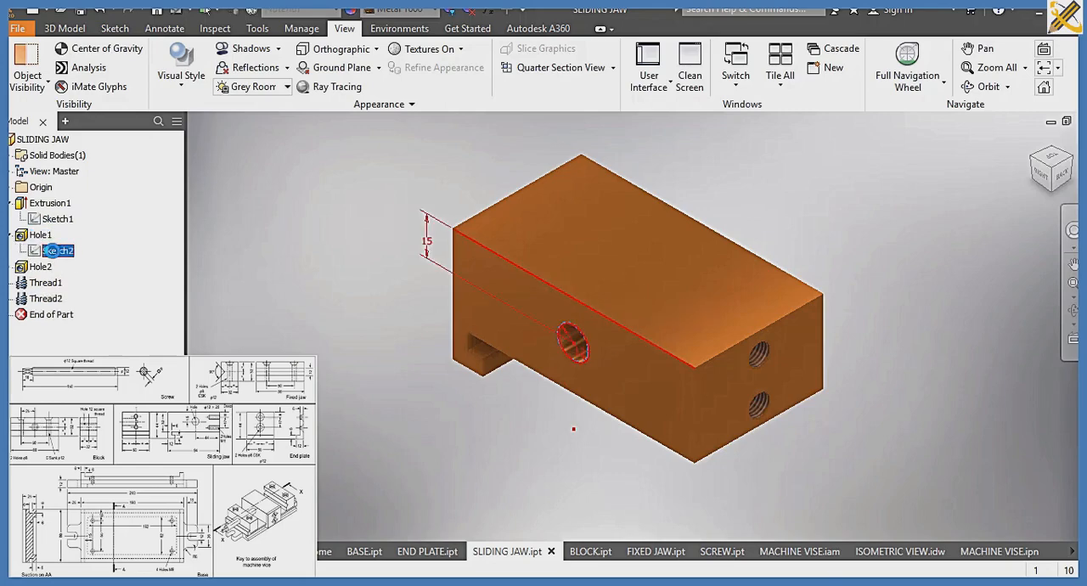
{"action": "double_click", "coordinate": [56, 251]}
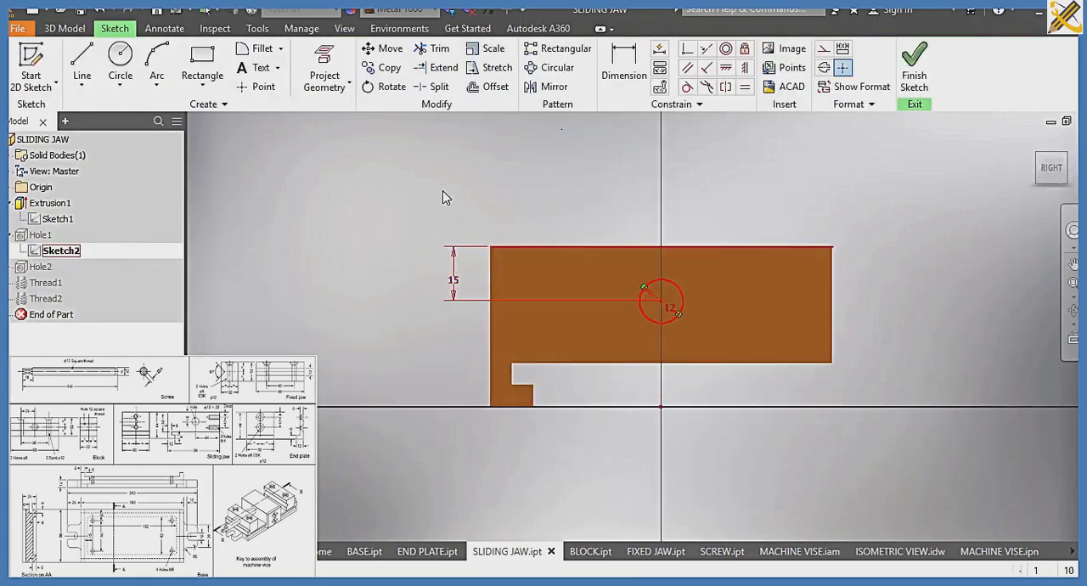
{"action": "left_click", "coordinate": [630, 78]}
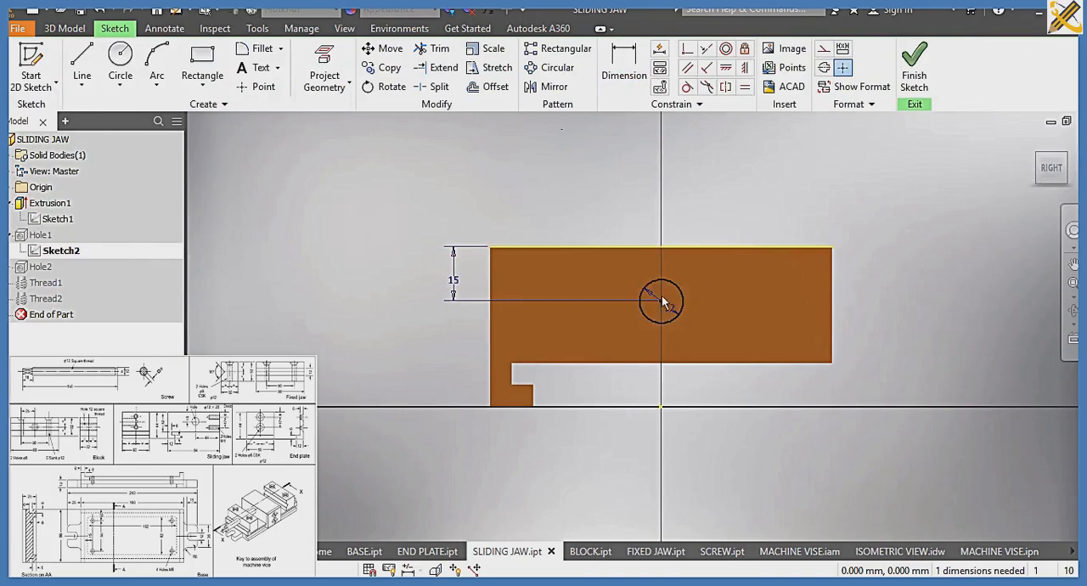
{"action": "key", "text": "d"}
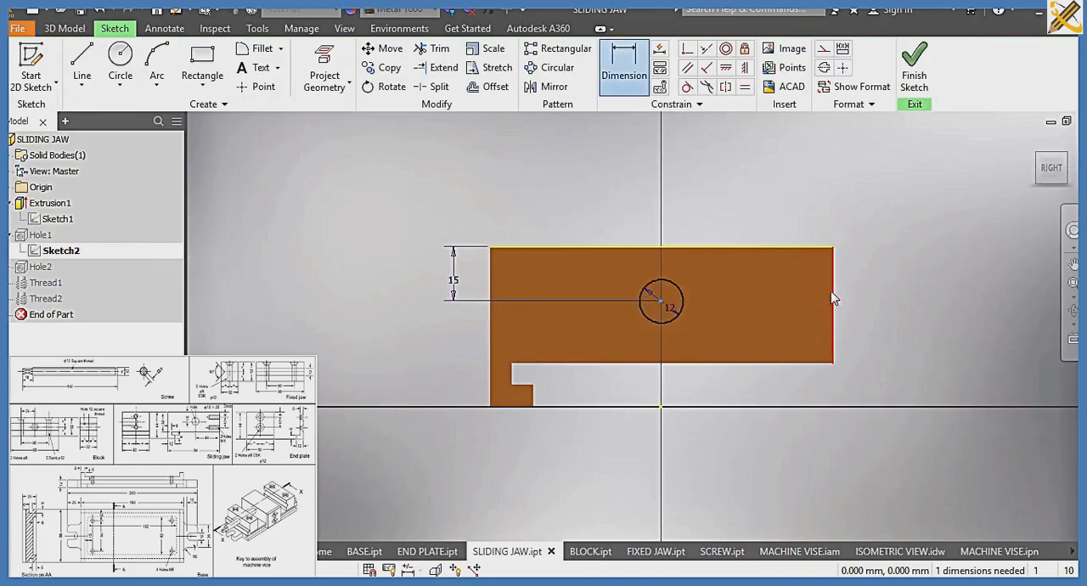
{"action": "left_click", "coordinate": [835, 298]}
{"action": "left_click", "coordinate": [776, 213]}
{"action": "type", "text": "44"}
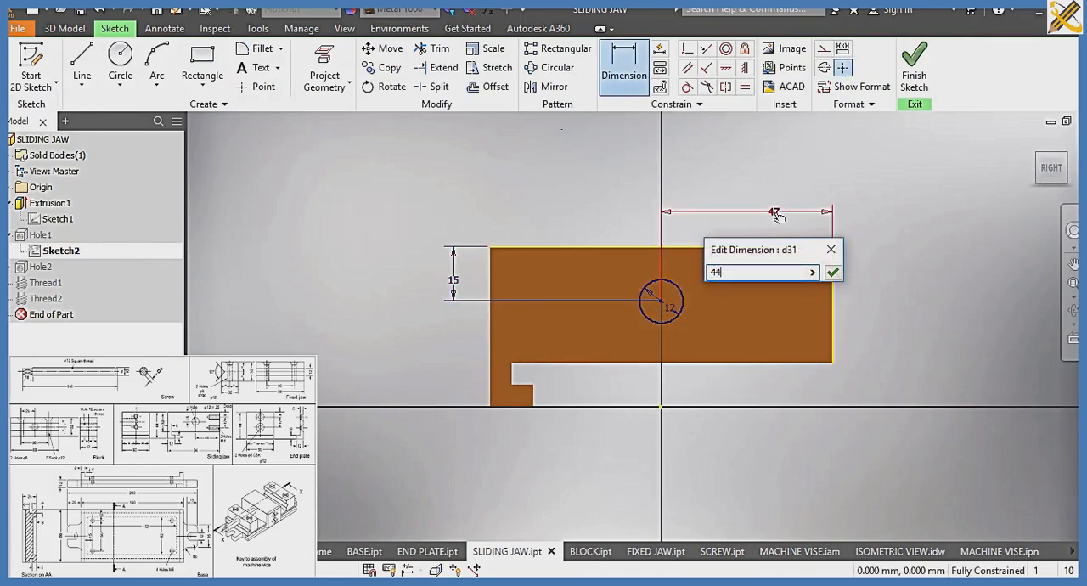
{"action": "key", "text": "Return"}
{"action": "left_click", "coordinate": [916, 76]}
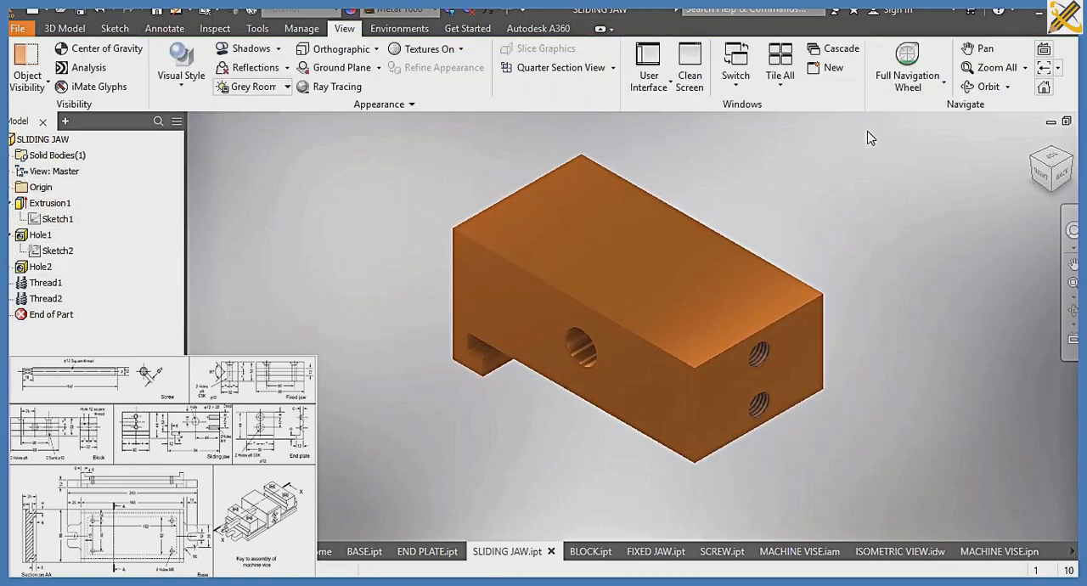
In MACHINE VISE.iam, remove the screw's constraint to the sliding jaw and pull the screw out of its hole
{"action": "left_click", "coordinate": [803, 552]}
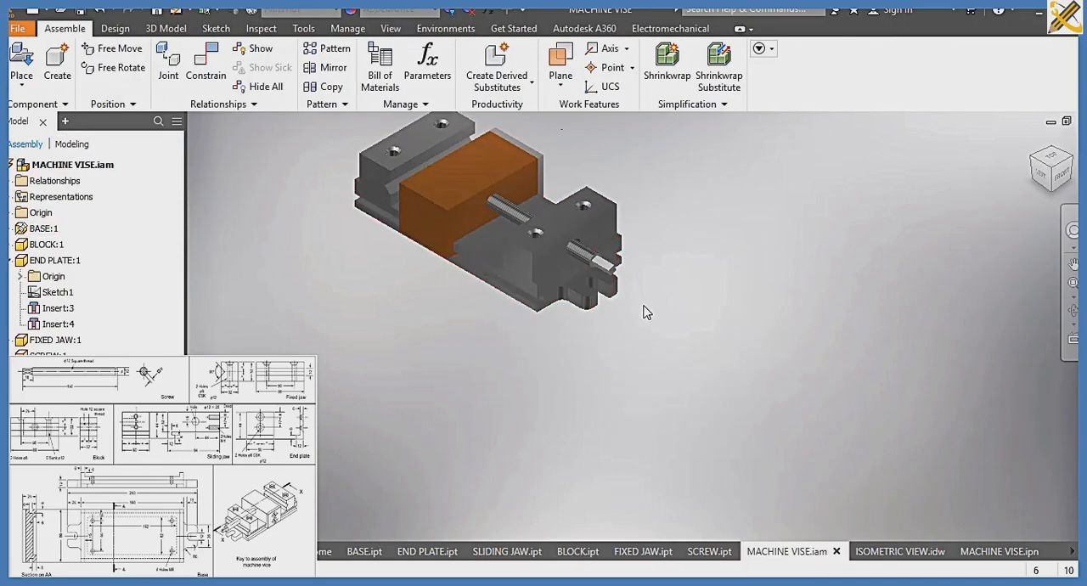
{"action": "scroll", "coordinate": [515, 205], "scroll_direction": "up", "scroll_amount": 8}
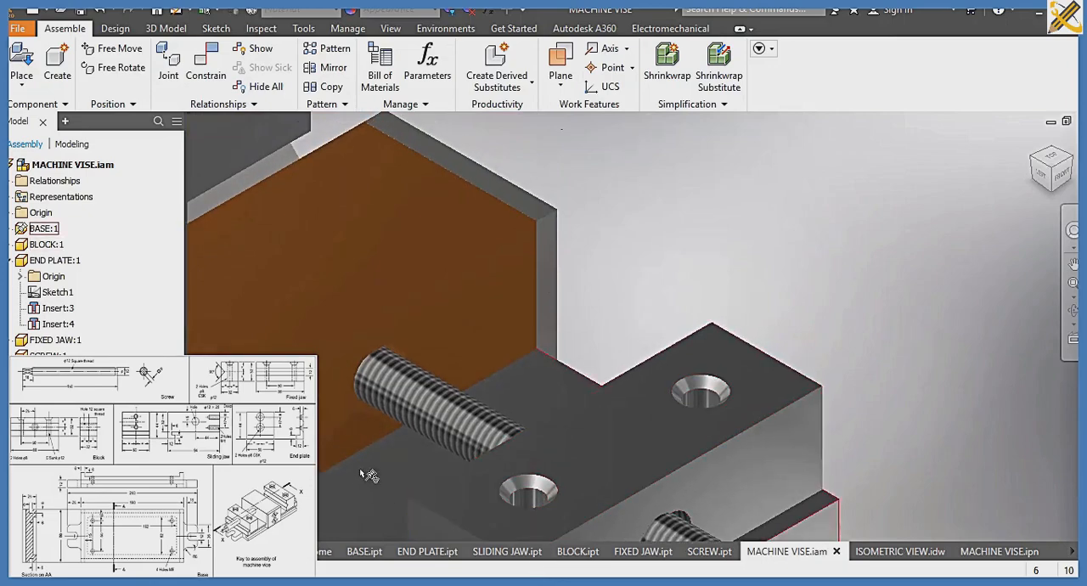
{"action": "scroll", "coordinate": [399, 391], "scroll_direction": "down", "scroll_amount": 3}
{"action": "middle_click_drag", "start_coordinate": [461, 309], "coordinate": [580, 147]}
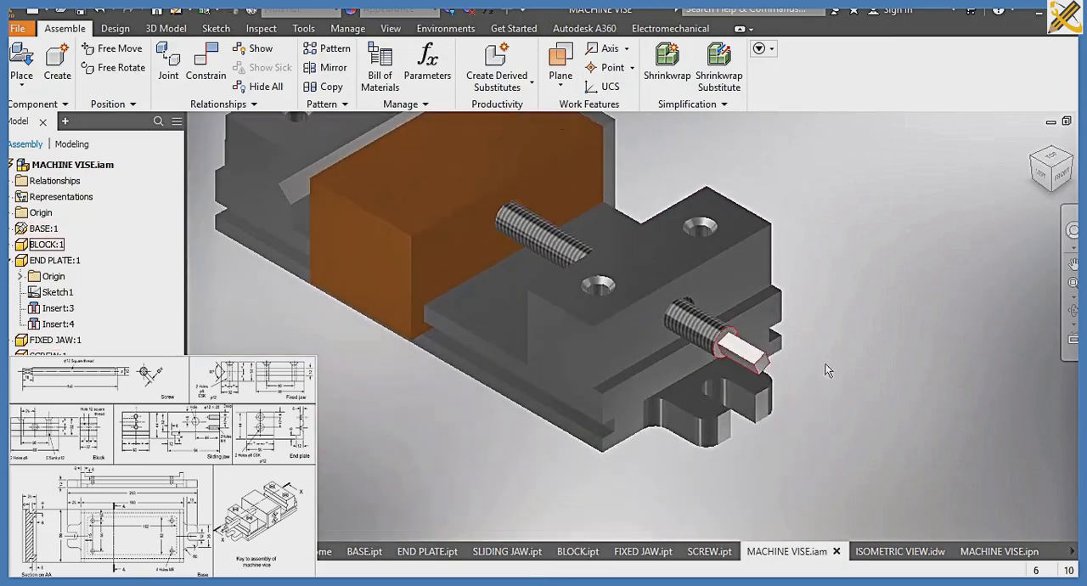
{"action": "left_click", "coordinate": [748, 355]}
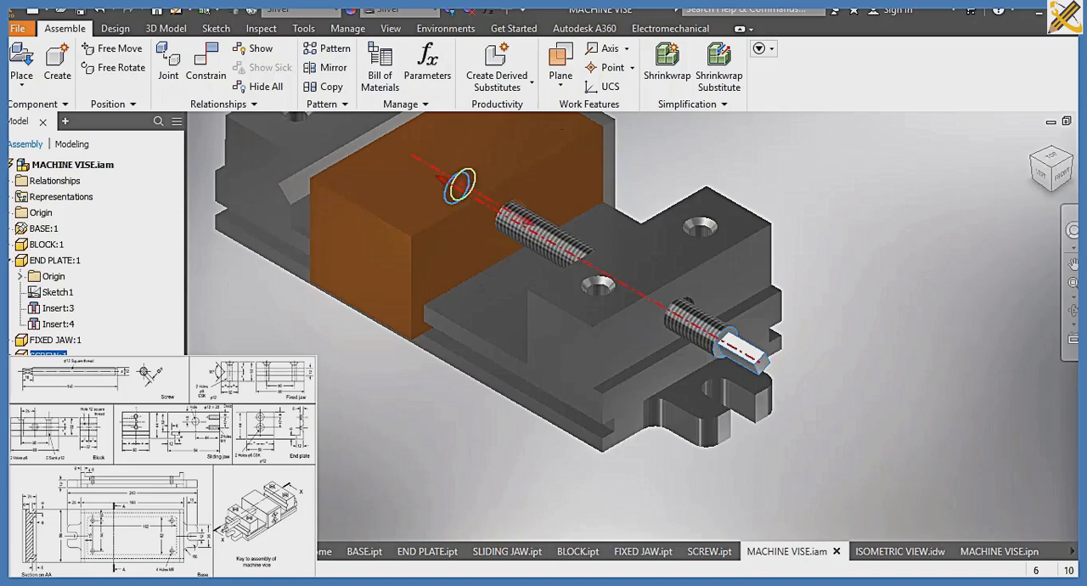
{"action": "right_click", "coordinate": [44, 388]}
{"action": "left_click", "coordinate": [78, 384]}
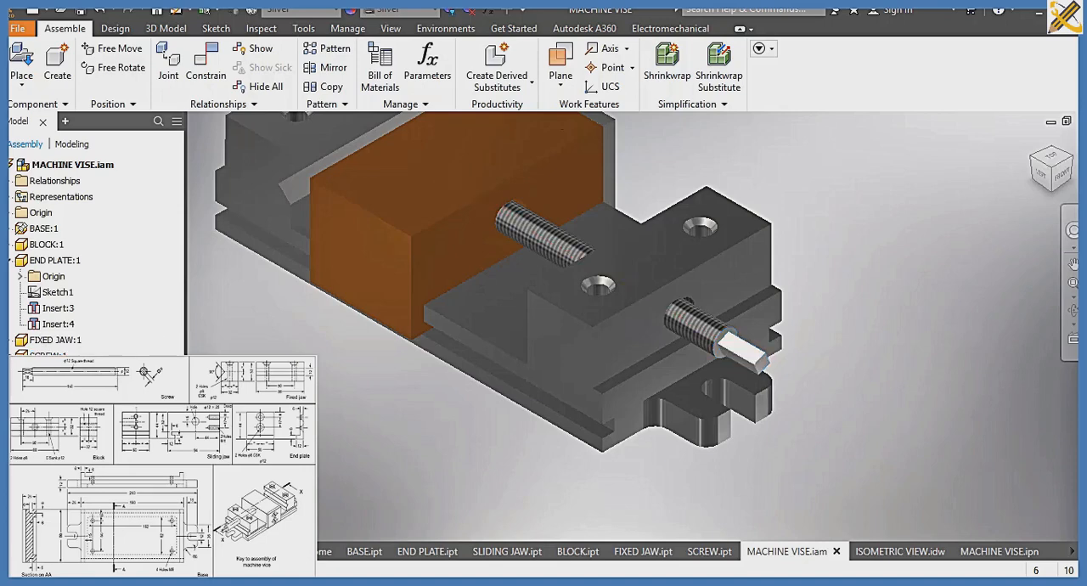
{"action": "left_click_drag", "start_coordinate": [767, 348], "coordinate": [934, 348]}
Apply an opposed Insert constraint with 0 mm offset between the screw's inner end and the sliding jaw's hole, and test its movement
{"action": "left_click", "coordinate": [213, 70]}
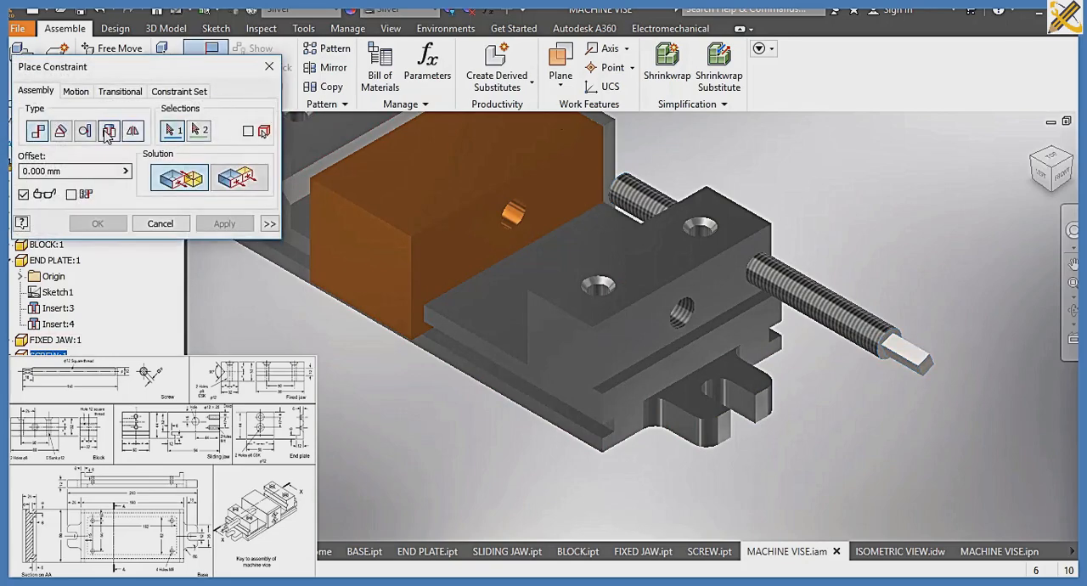
{"action": "left_click", "coordinate": [110, 134]}
{"action": "left_click", "coordinate": [627, 191]}
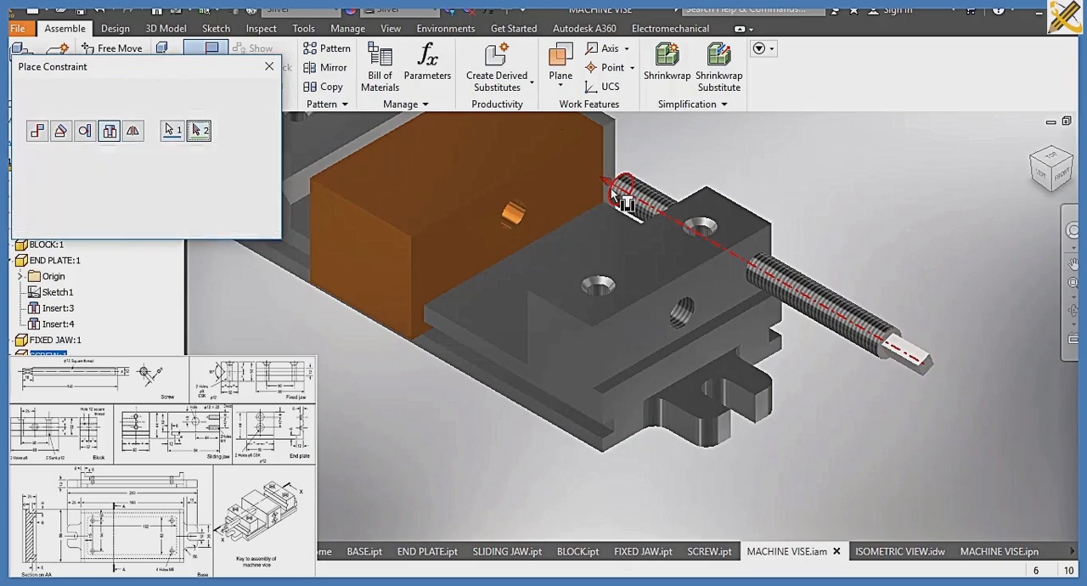
{"action": "left_click", "coordinate": [469, 193]}
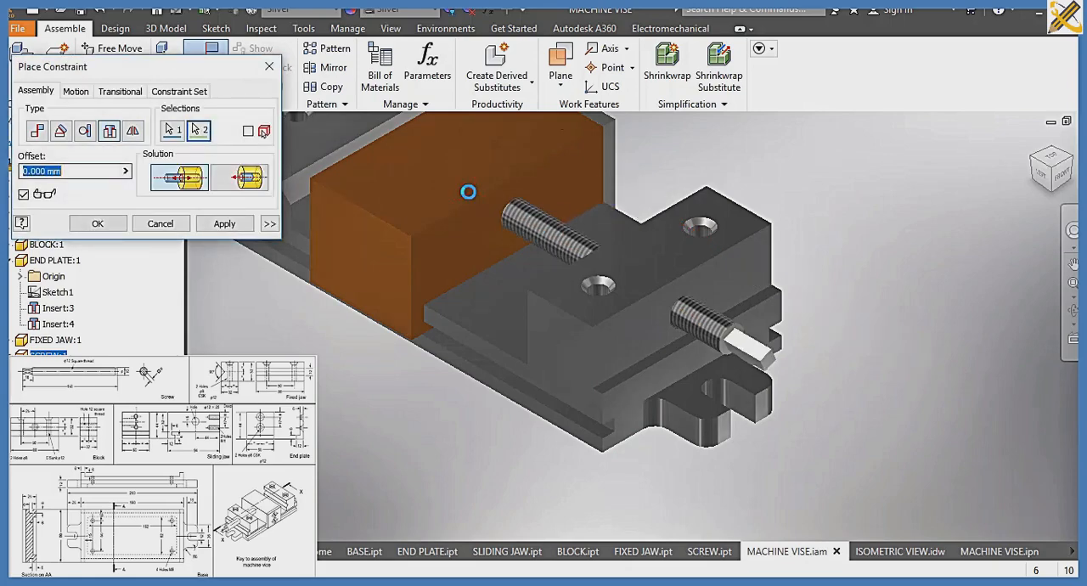
{"action": "left_click", "coordinate": [98, 223]}
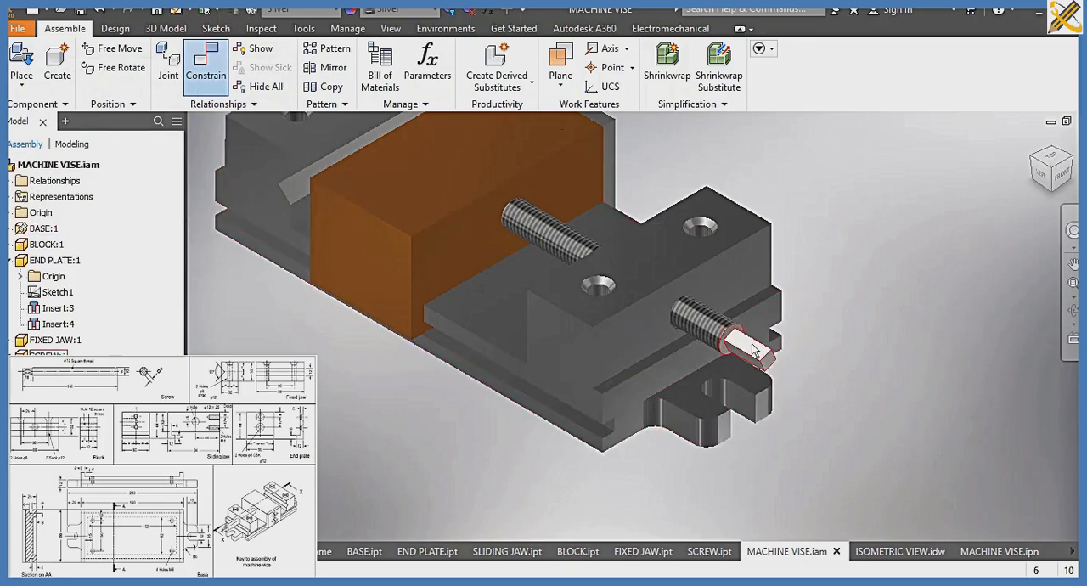
{"action": "left_click_drag", "start_coordinate": [758, 338], "coordinate": [737, 309]}
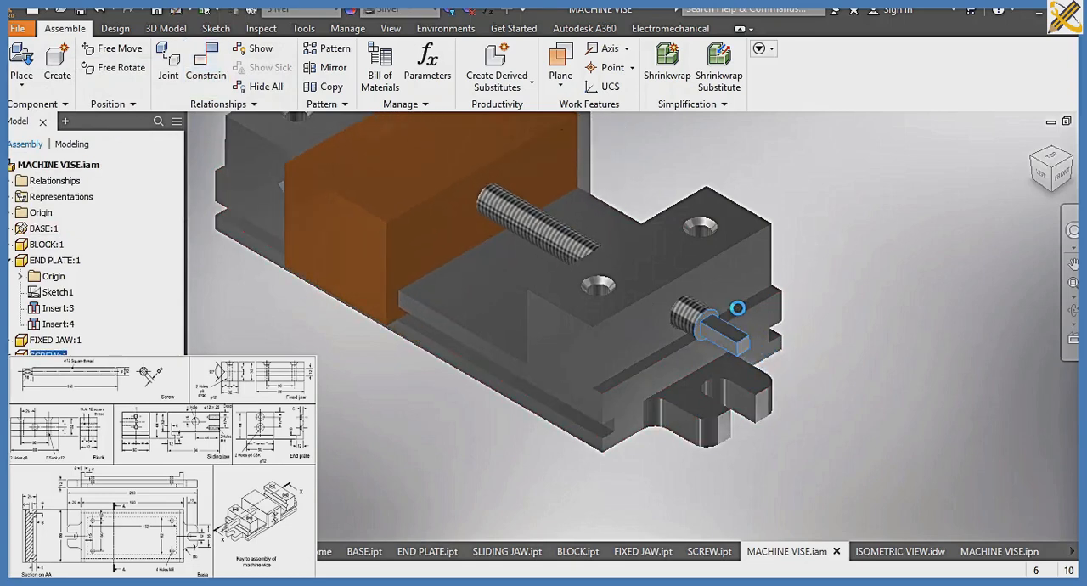
Orient the vise assembly to show the end plate side and save MACHINE VISE.iam together with SLIDING JAW.ipt
{"action": "left_click", "coordinate": [1069, 163]}
{"action": "scroll", "coordinate": [714, 357], "scroll_direction": "up", "scroll_amount": 5}
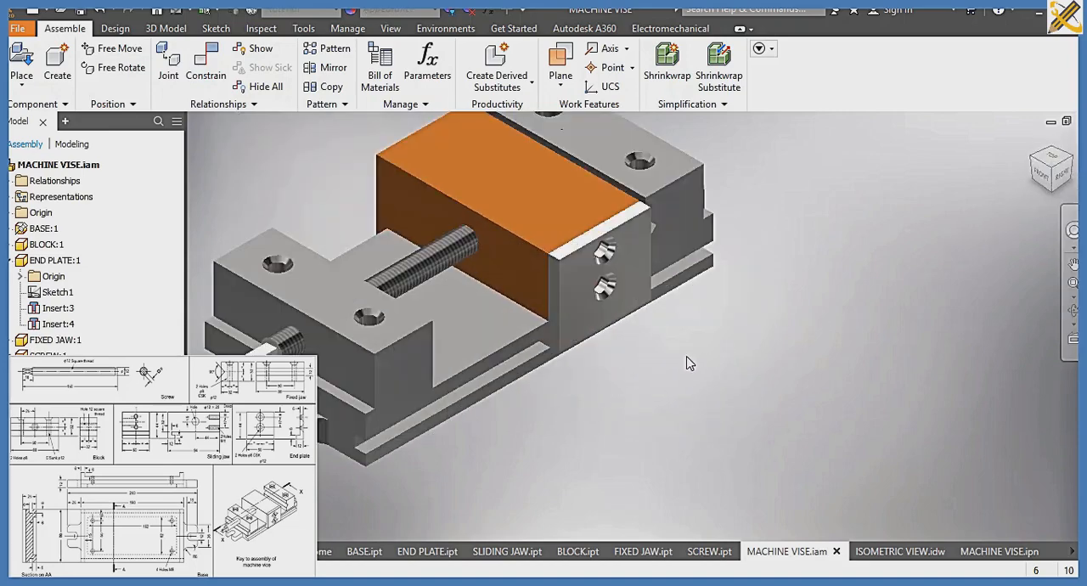
{"action": "scroll", "coordinate": [688, 362], "scroll_direction": "down", "scroll_amount": 2}
{"action": "key", "text": "ctrl+s"}
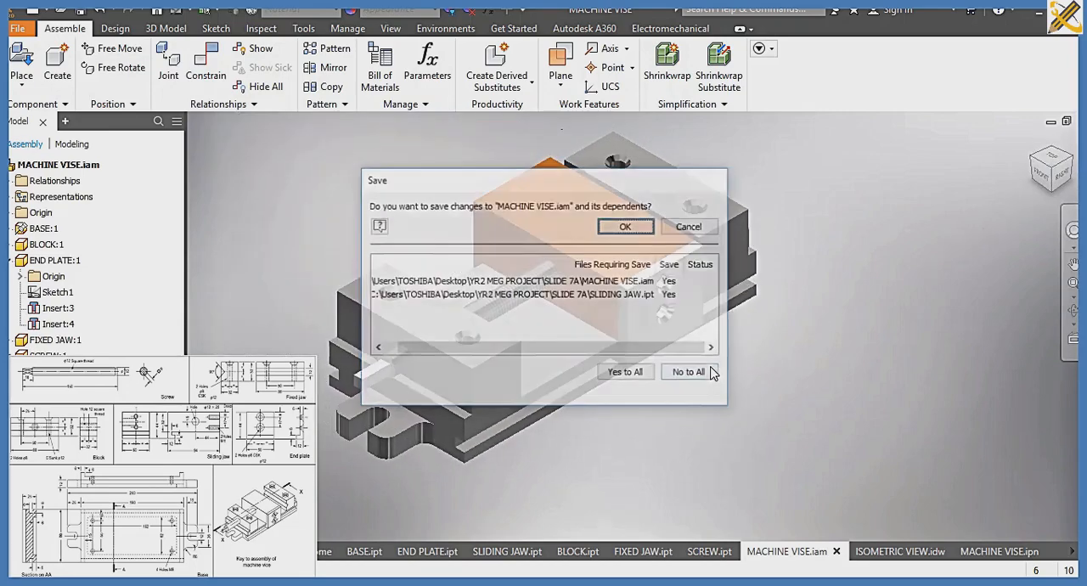
{"action": "left_click", "coordinate": [626, 226]}
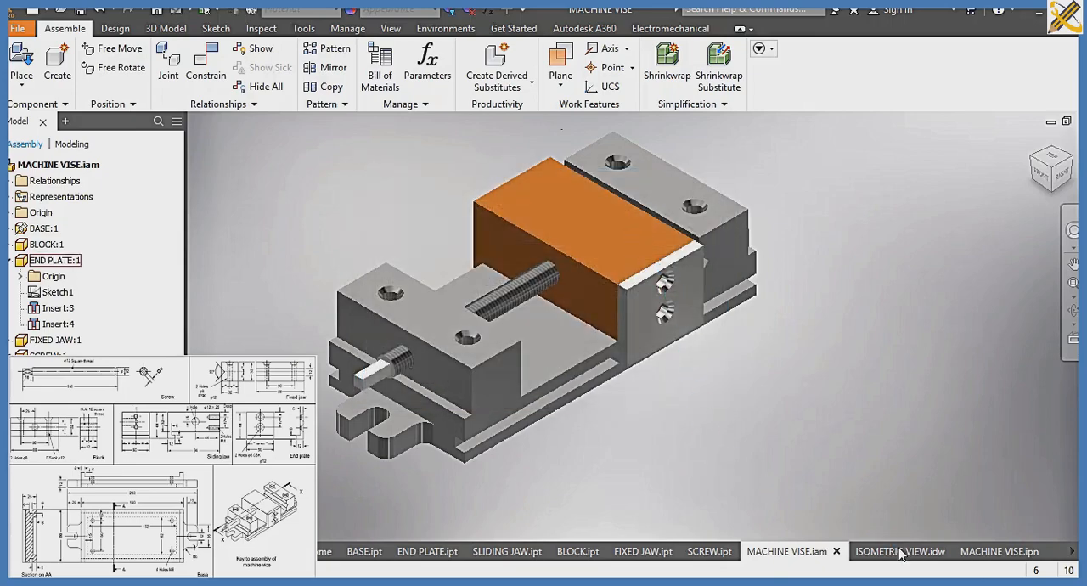
Review the updated vise in ISOMETRIC VIEW.idw and the exploded view in MACHINE VISE.ipn
{"action": "left_click", "coordinate": [900, 551]}
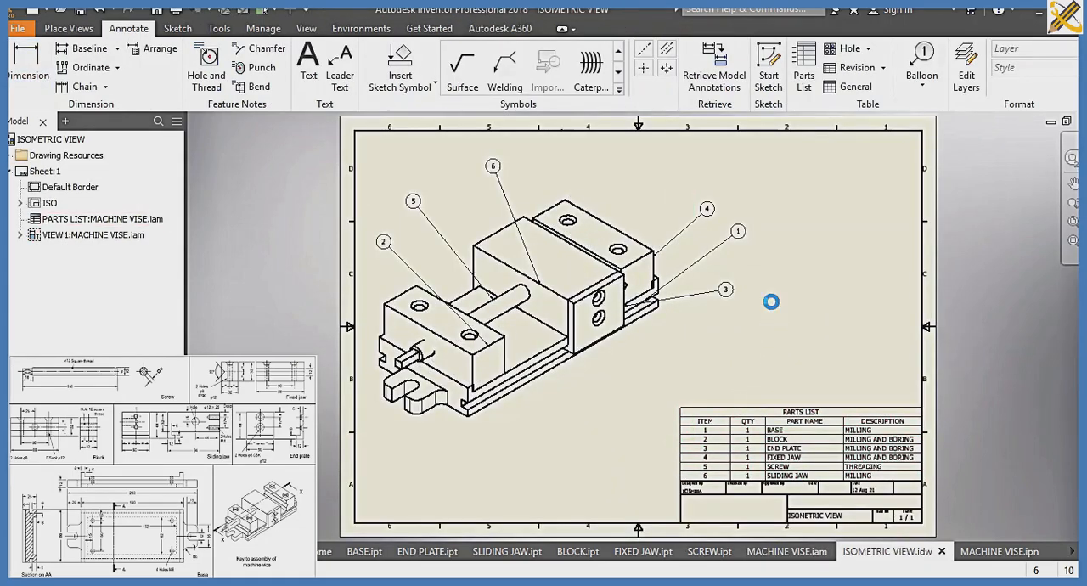
{"action": "left_click", "coordinate": [1008, 554]}
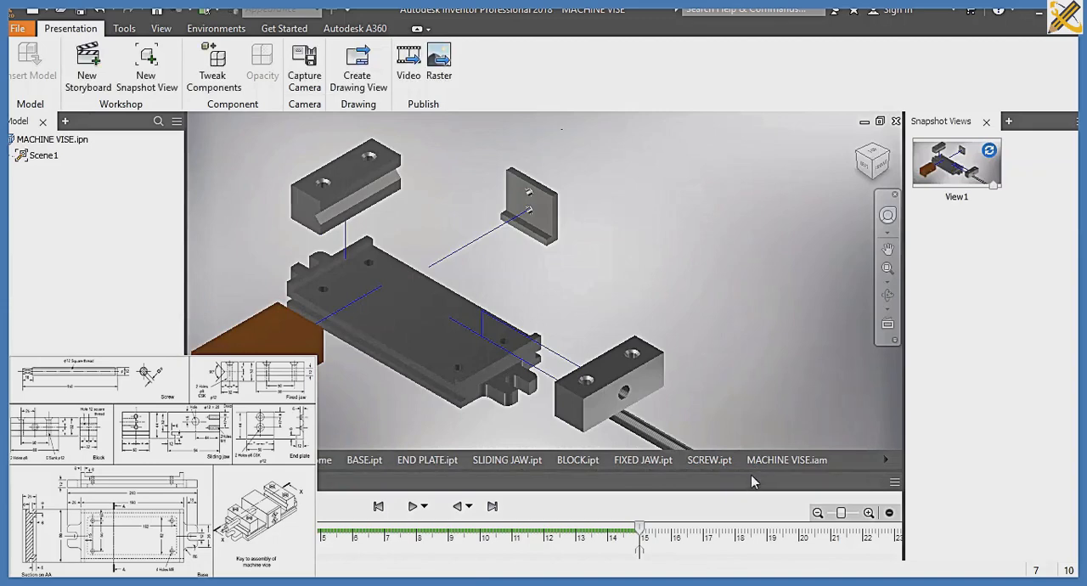
{"action": "left_click", "coordinate": [886, 459]}
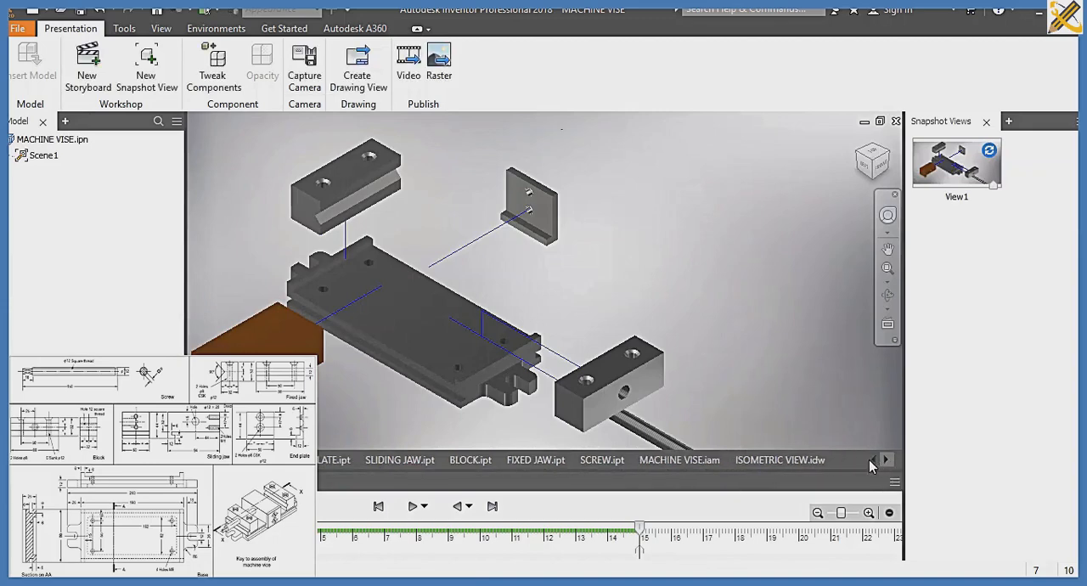
{"action": "left_click", "coordinate": [801, 460]}
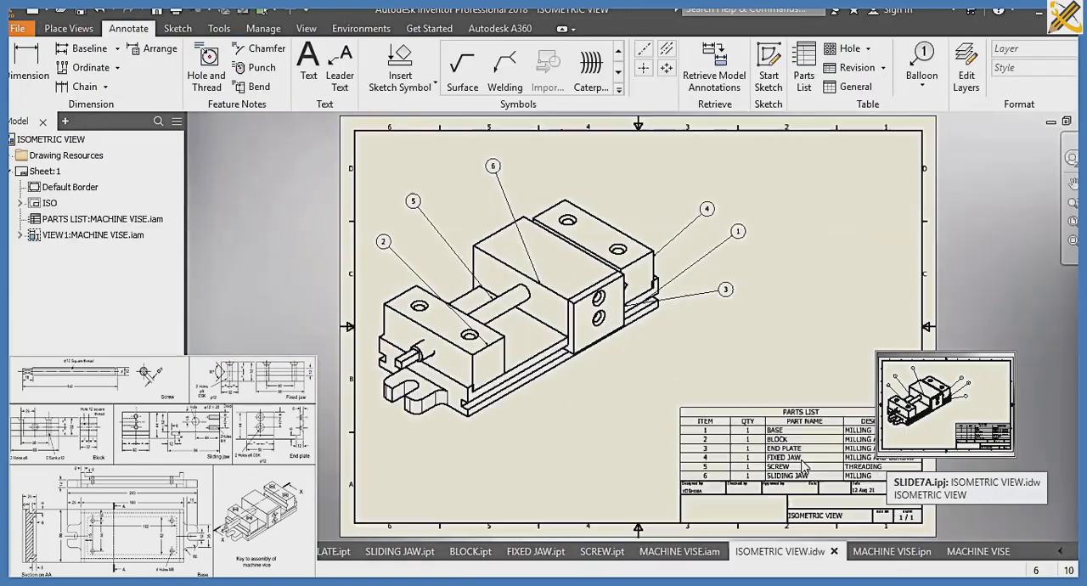
Switch to the dimensioned MACHINE VISE drawing and examine the screw and its surrounding hole in the side view
{"action": "left_click", "coordinate": [977, 552]}
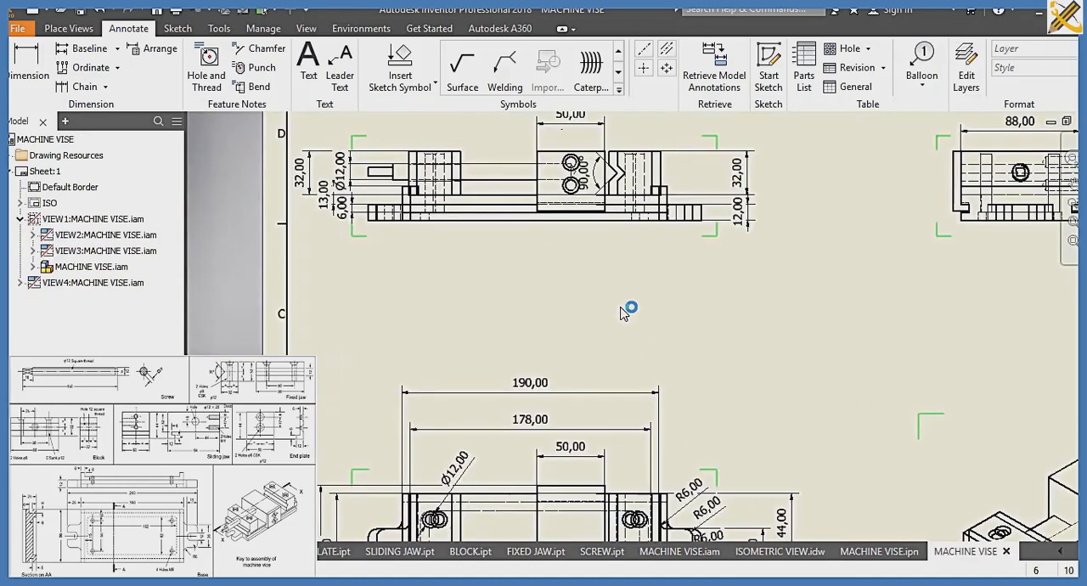
{"action": "scroll", "coordinate": [1019, 212], "scroll_direction": "up", "scroll_amount": 3}
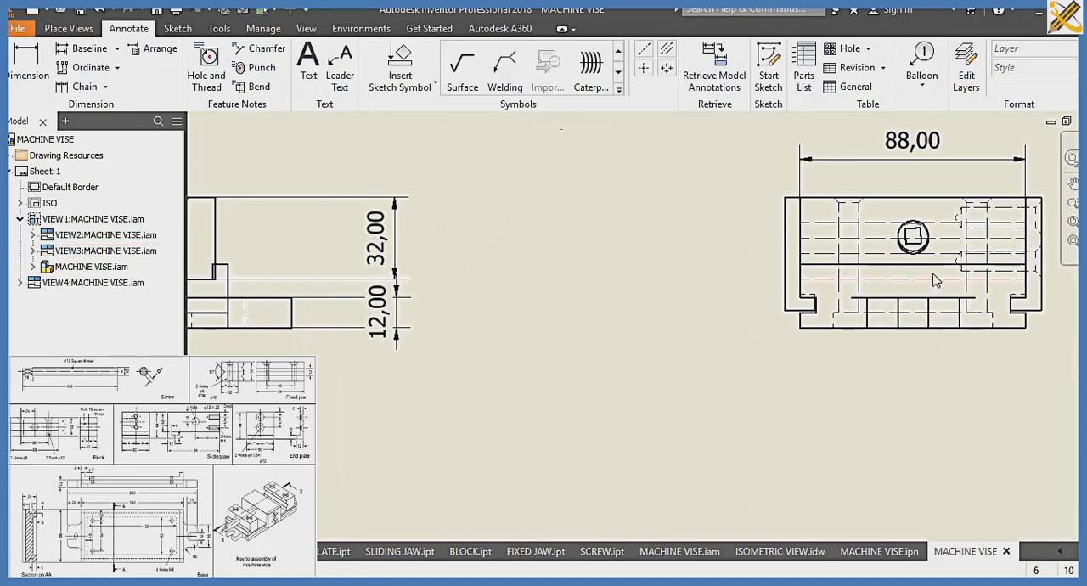
{"action": "scroll", "coordinate": [934, 281], "scroll_direction": "down", "scroll_amount": 2}
{"action": "scroll", "coordinate": [932, 270], "scroll_direction": "up", "scroll_amount": 3}
{"action": "scroll", "coordinate": [932, 271], "scroll_direction": "up", "scroll_amount": 2}
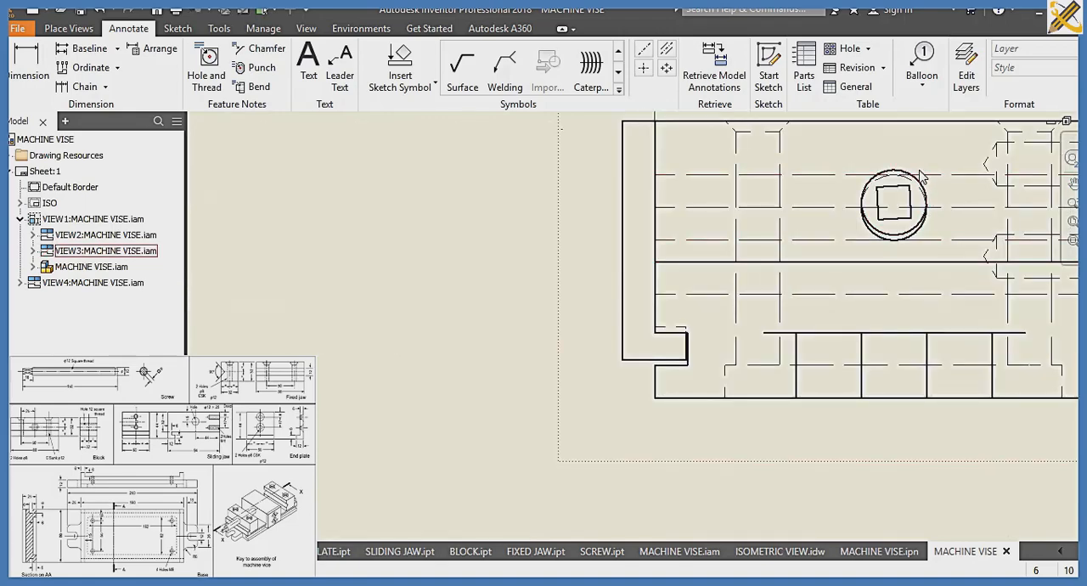
{"action": "scroll", "coordinate": [922, 176], "scroll_direction": "down", "scroll_amount": 2}
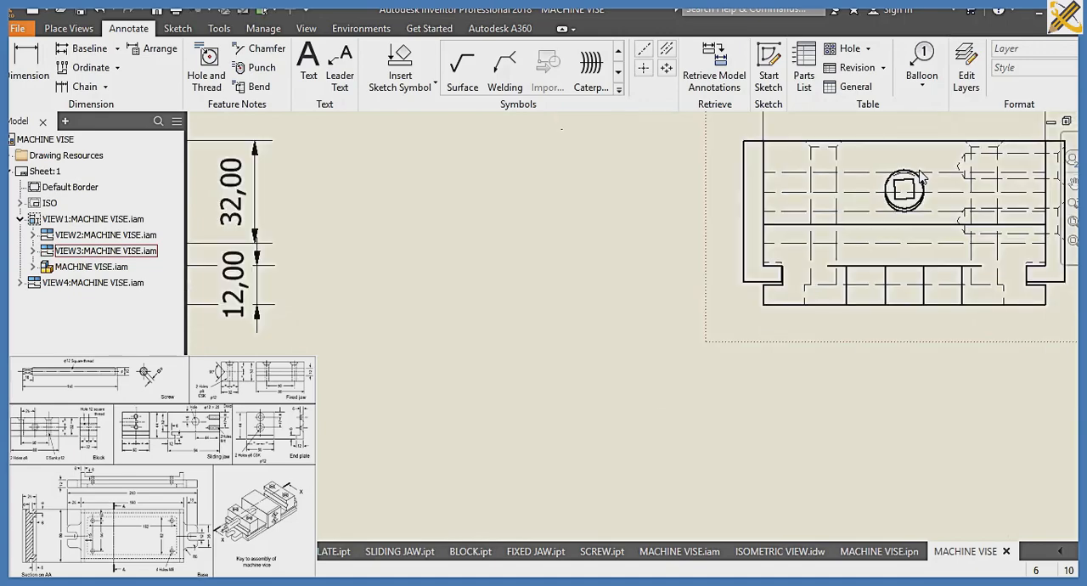
{"action": "scroll", "coordinate": [923, 176], "scroll_direction": "up", "scroll_amount": 2}
{"action": "scroll", "coordinate": [923, 176], "scroll_direction": "down", "scroll_amount": 2}
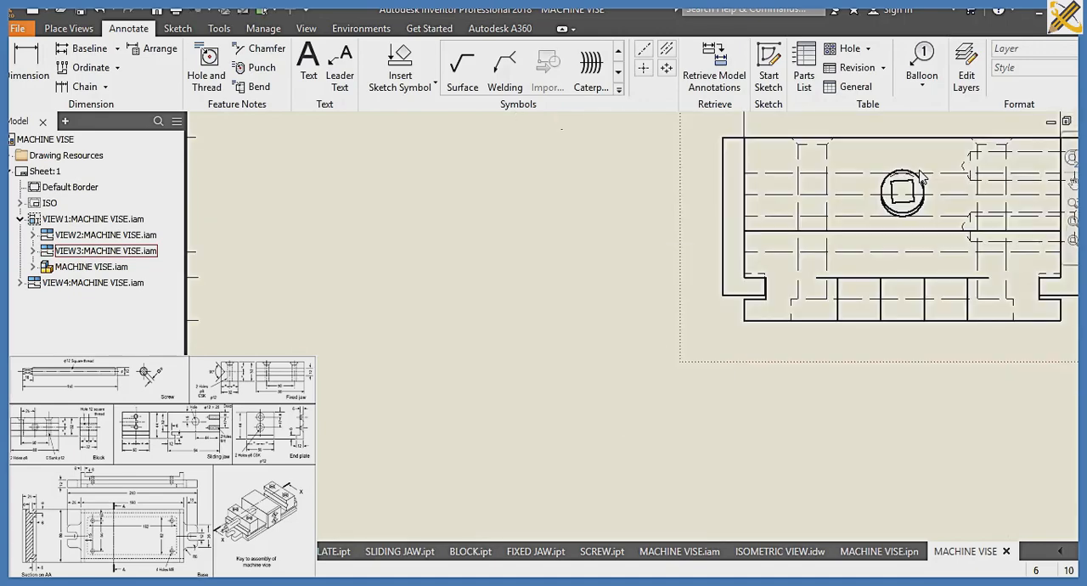
Set the screw hole centre's distance from the sliding jaw's top edge to 16 mm in SLIDING JAW.ipt and finish the sketch
{"action": "middle_click_drag", "start_coordinate": [916, 192], "coordinate": [805, 264]}
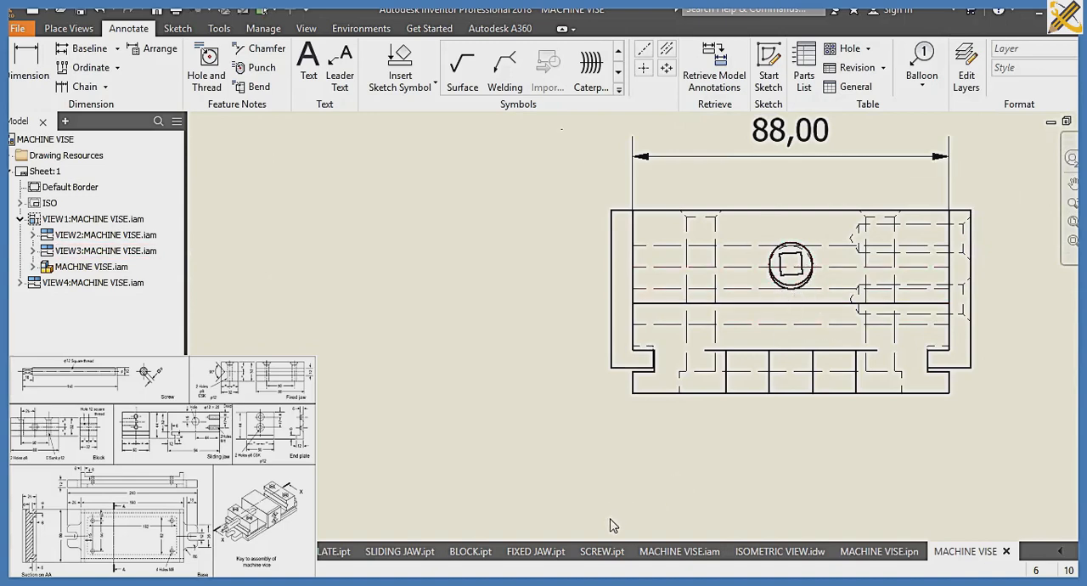
{"action": "left_click", "coordinate": [418, 551]}
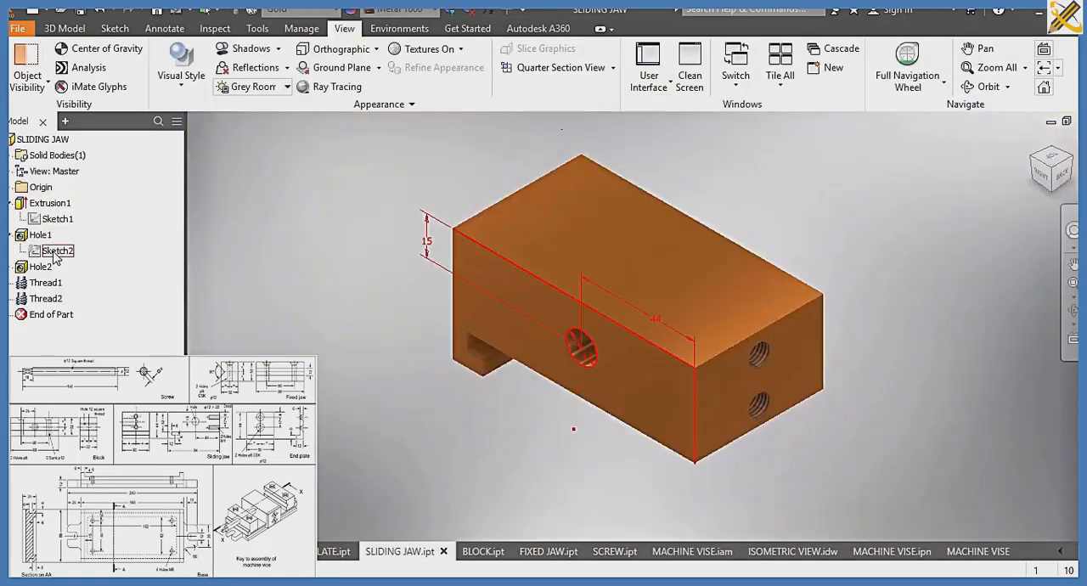
{"action": "double_click", "coordinate": [56, 252]}
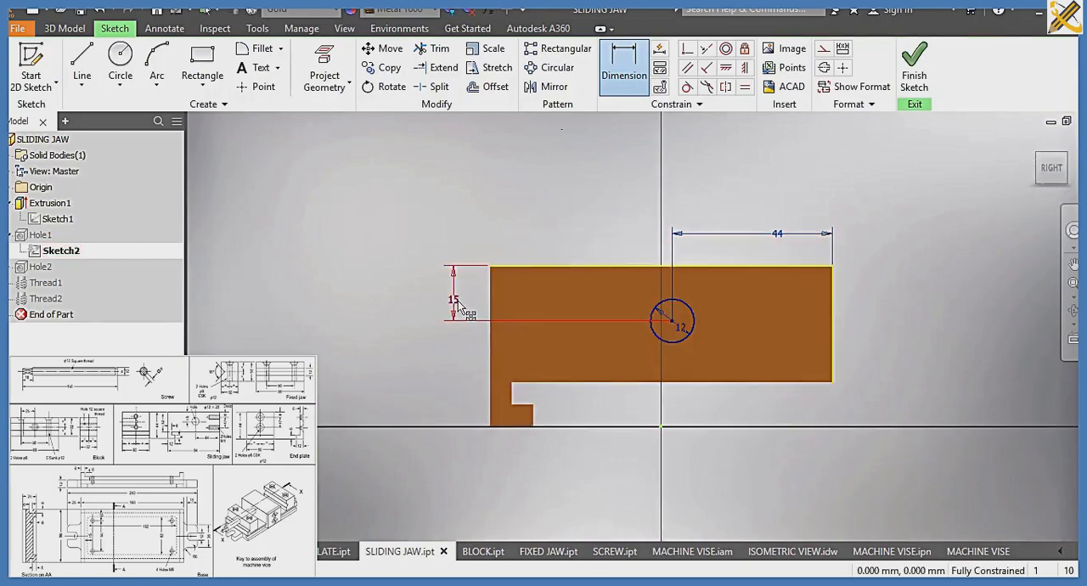
{"action": "double_click", "coordinate": [456, 300]}
{"action": "type", "text": "16"}
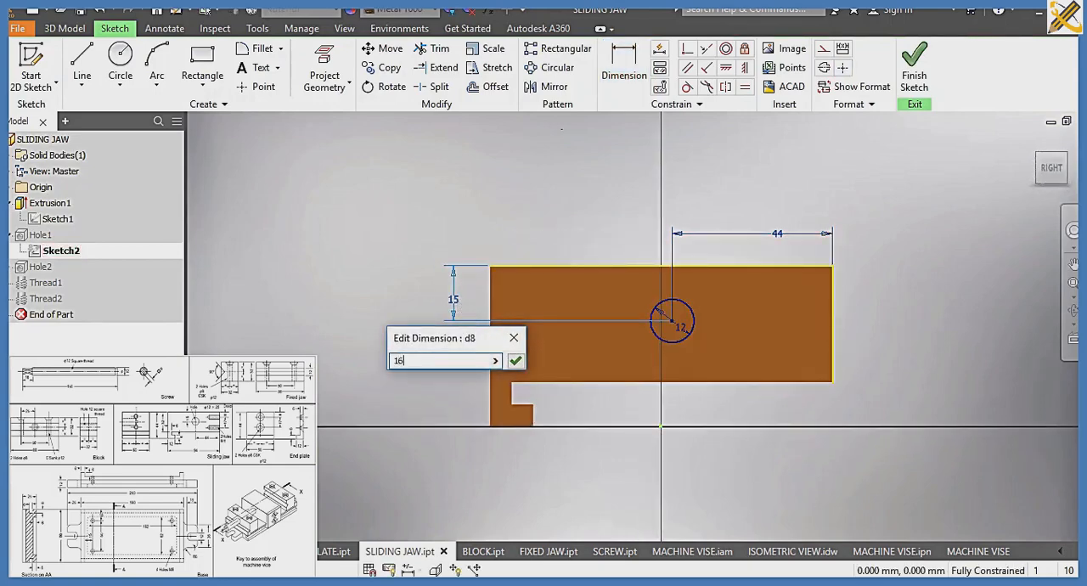
{"action": "key", "text": "Return"}
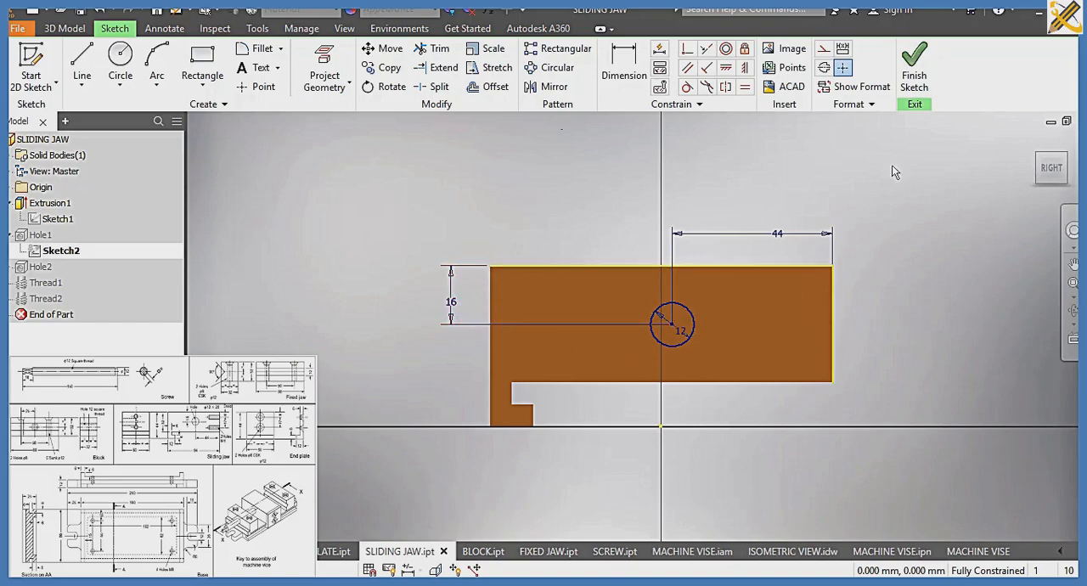
{"action": "left_click", "coordinate": [922, 74]}
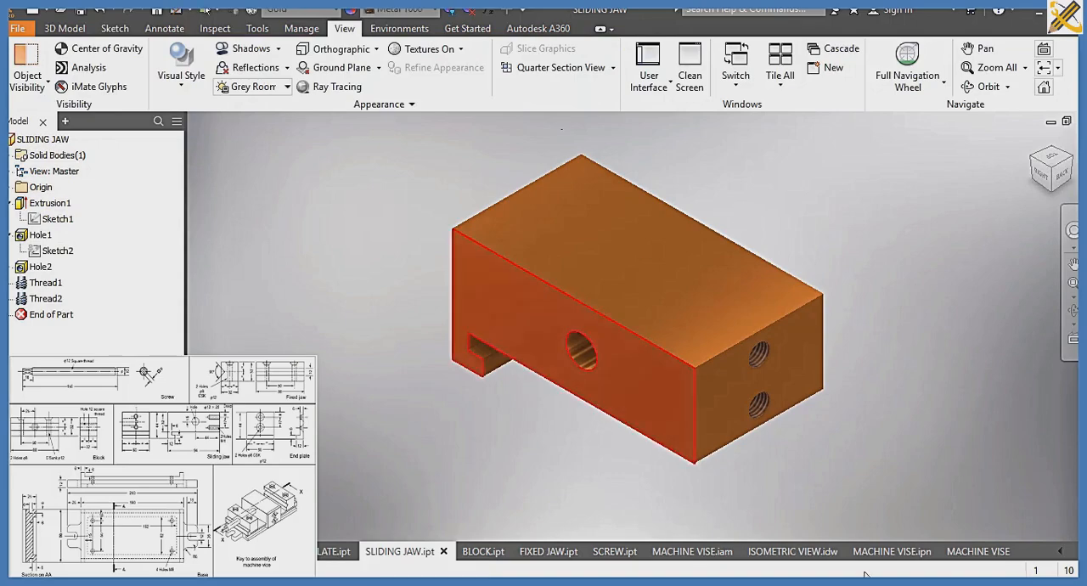
Return to the dimensioned MACHINE VISE drawing and dismiss the notice about components needing an update
{"action": "left_click", "coordinate": [1060, 552]}
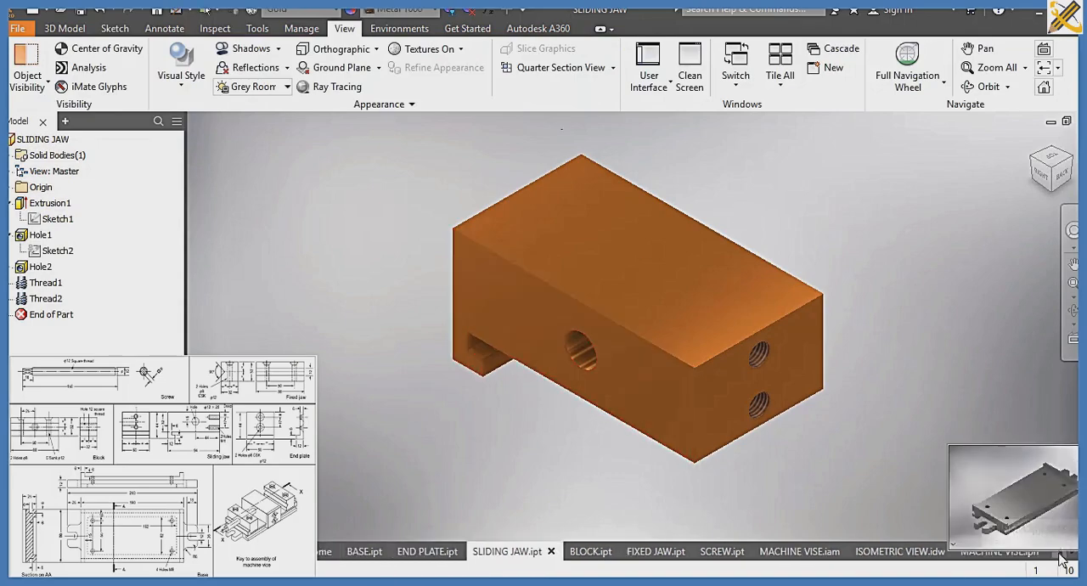
{"action": "left_click", "coordinate": [1072, 553]}
{"action": "left_click", "coordinate": [975, 553]}
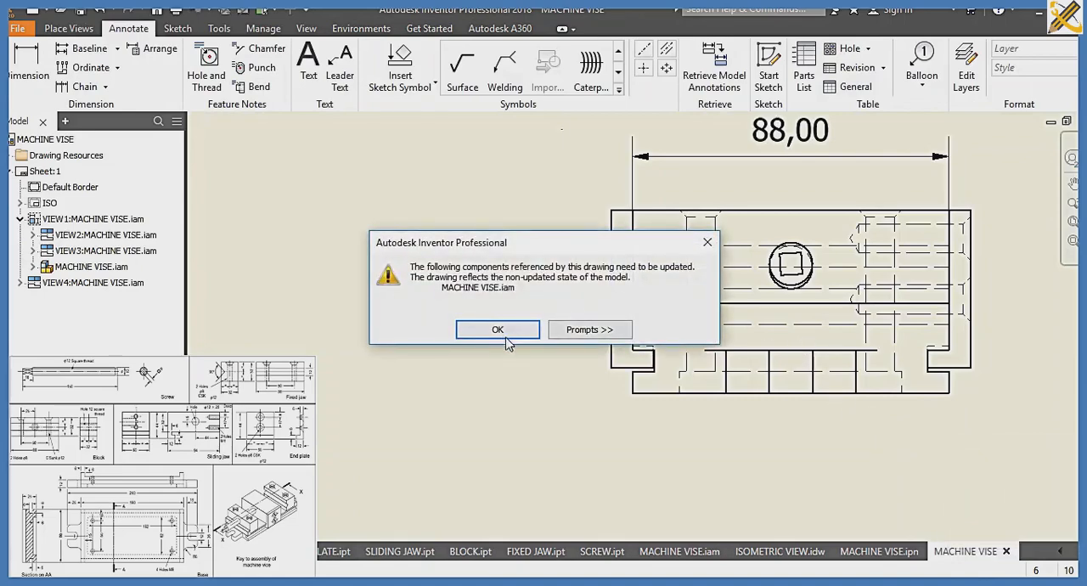
{"action": "left_click", "coordinate": [497, 331]}
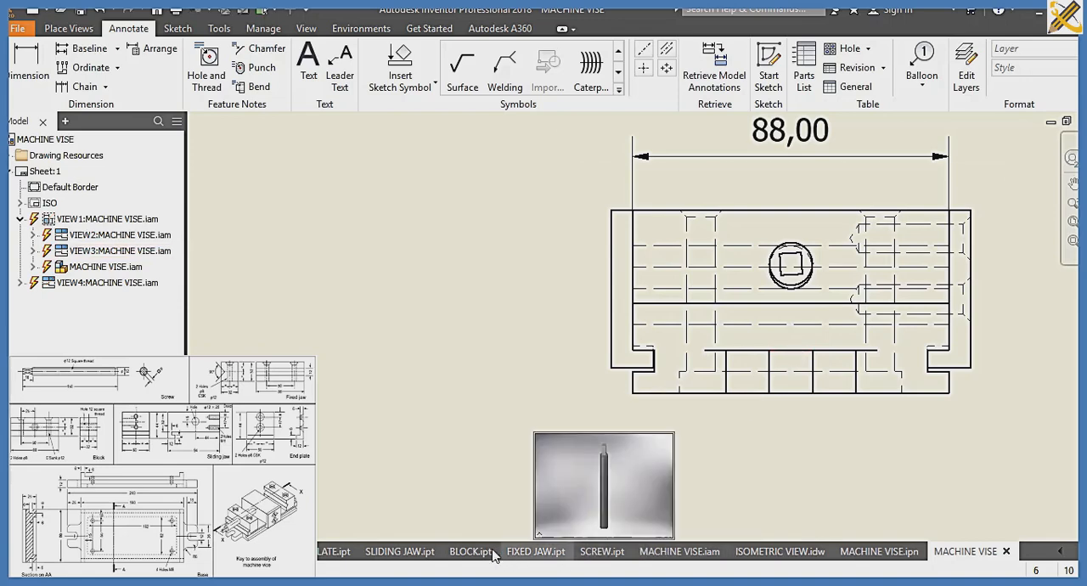
Delete the screw's Insert constraint to the sliding jaw in MACHINE VISE.iam and move the screw clear of the vise
{"action": "mouse_move", "coordinate": [677, 558]}
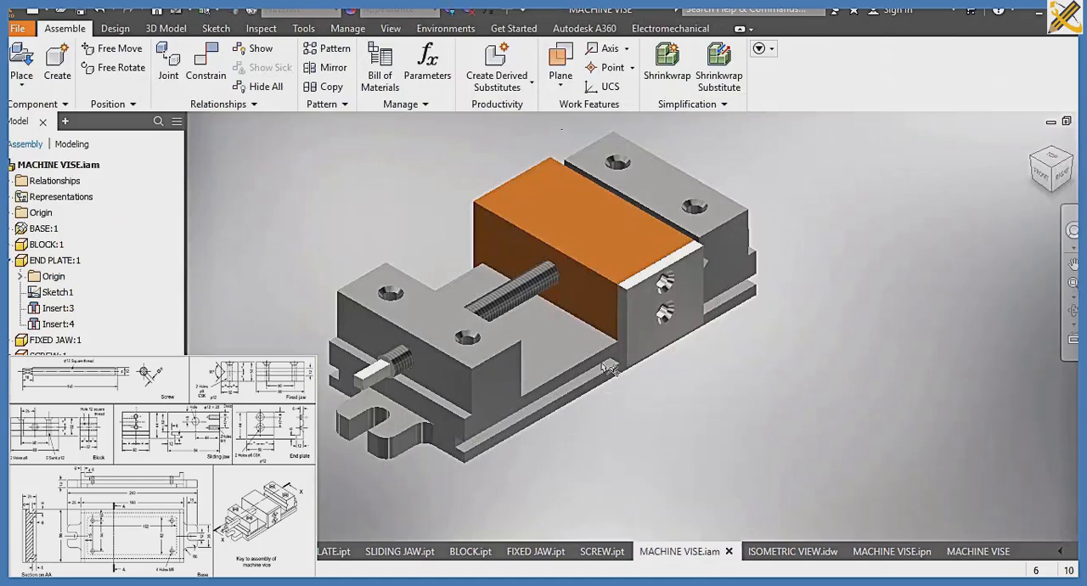
{"action": "left_click", "coordinate": [30, 350]}
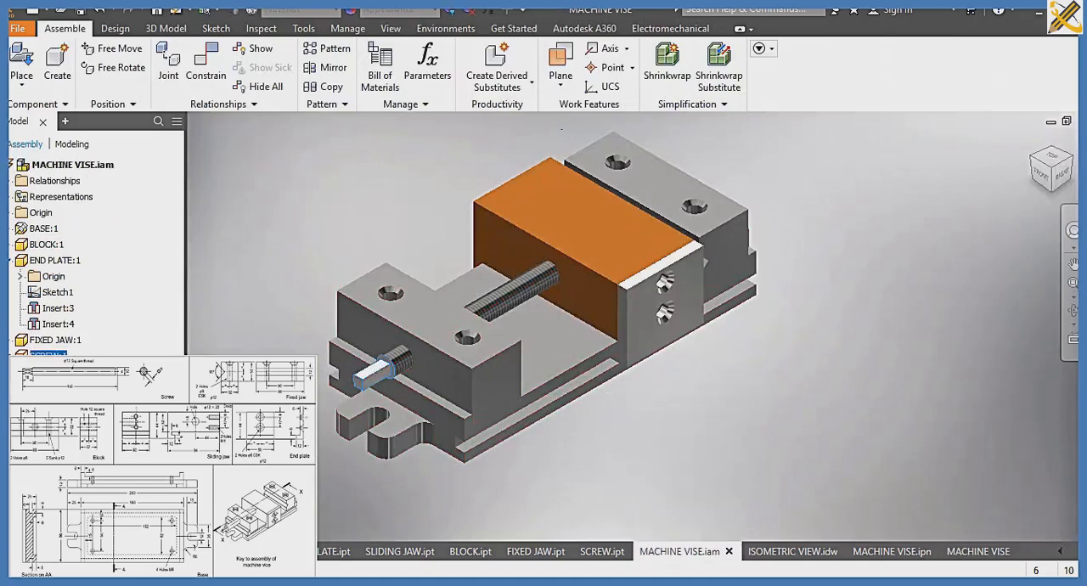
{"action": "left_click", "coordinate": [57, 388]}
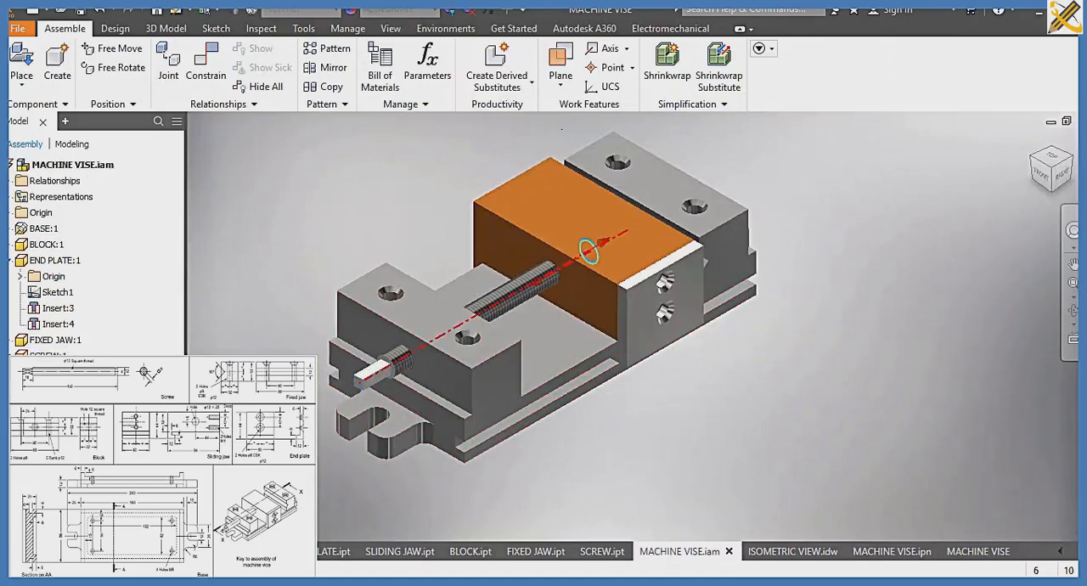
{"action": "right_click", "coordinate": [66, 323]}
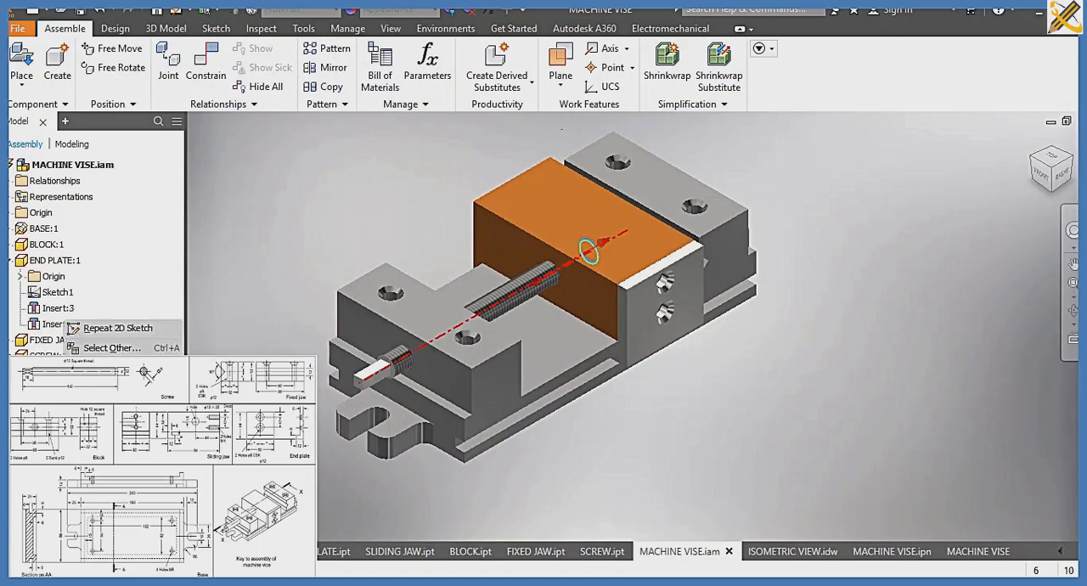
{"action": "left_click", "coordinate": [106, 408]}
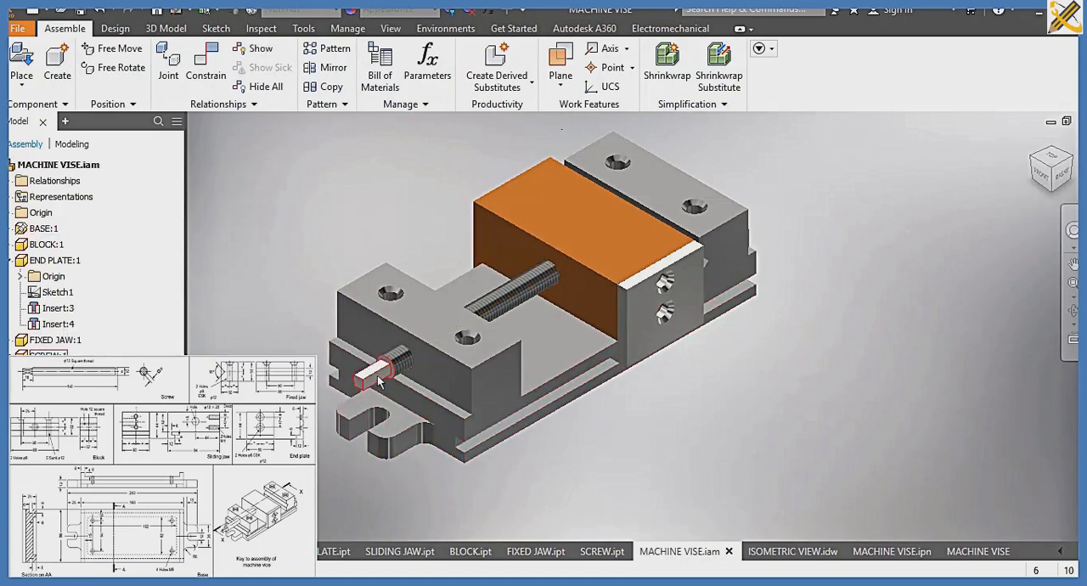
{"action": "left_click_drag", "start_coordinate": [372, 374], "coordinate": [245, 334]}
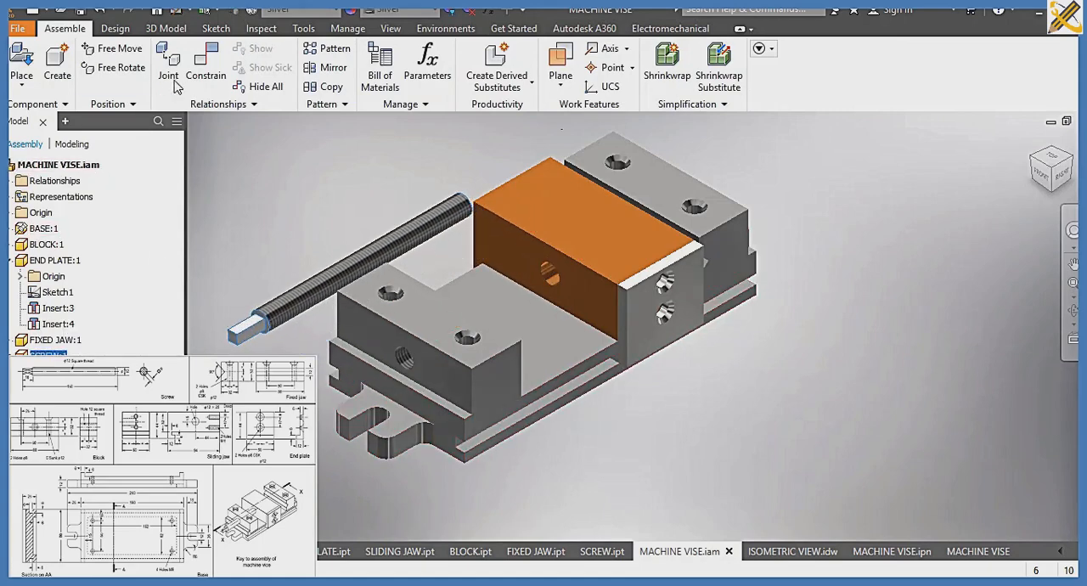
Apply an opposed Insert constraint with 0 mm offset between the screw's threaded end and the sliding jaw's hole
{"action": "left_click", "coordinate": [202, 81]}
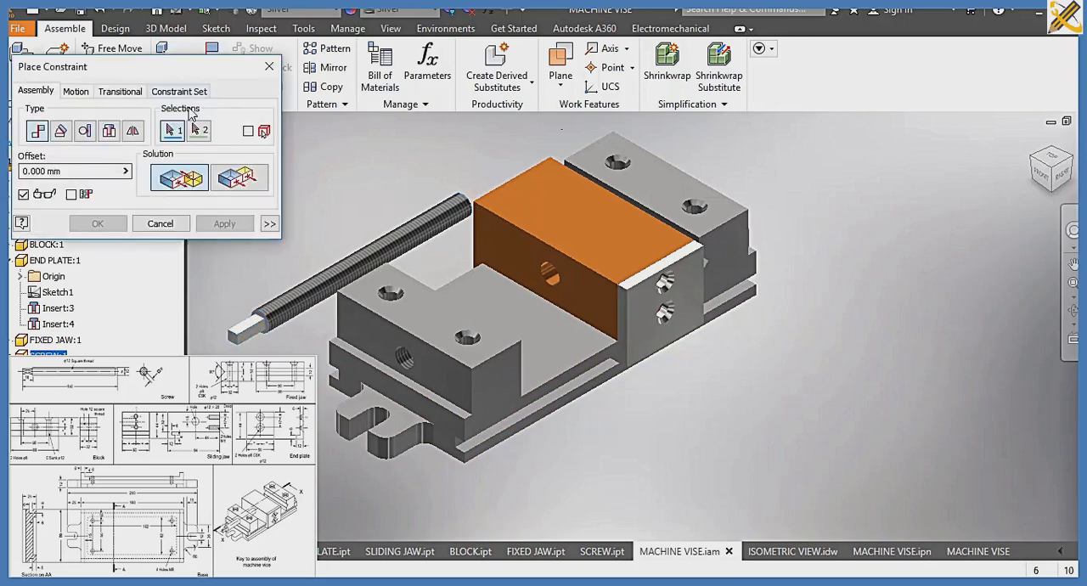
{"action": "left_click", "coordinate": [110, 132]}
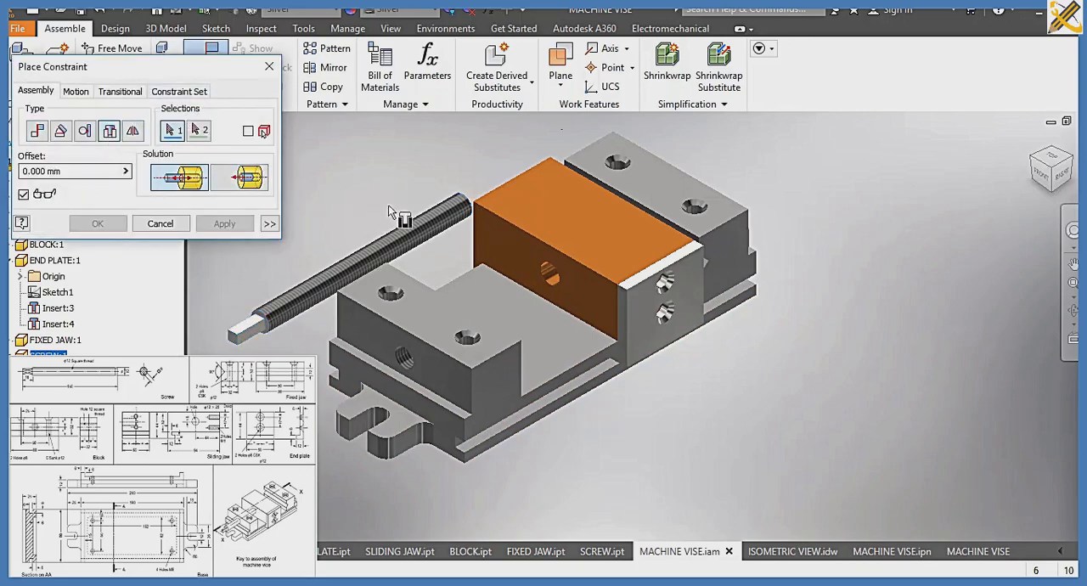
{"action": "left_click", "coordinate": [466, 203]}
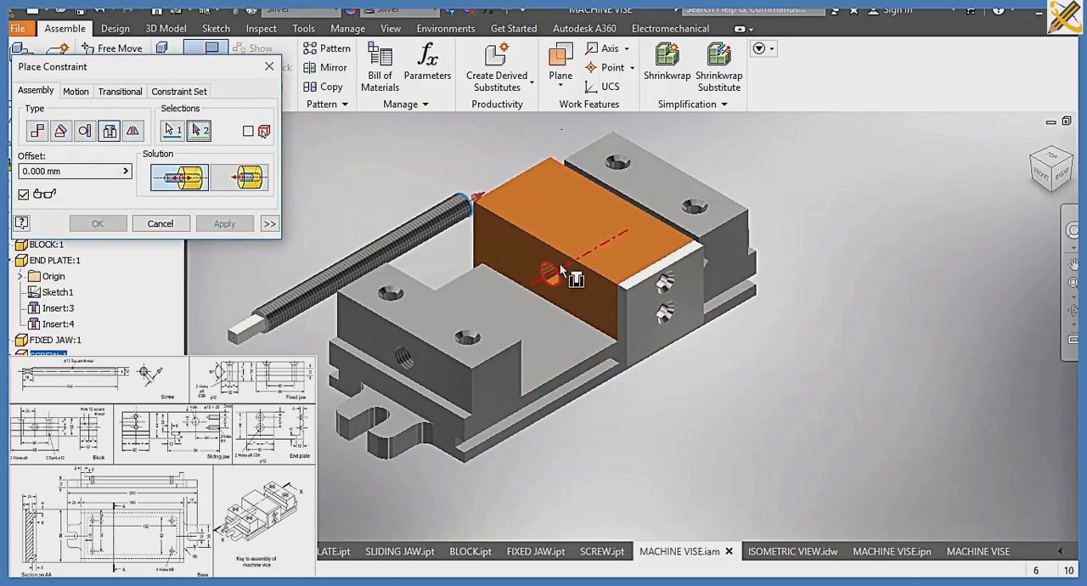
{"action": "left_click", "coordinate": [585, 254]}
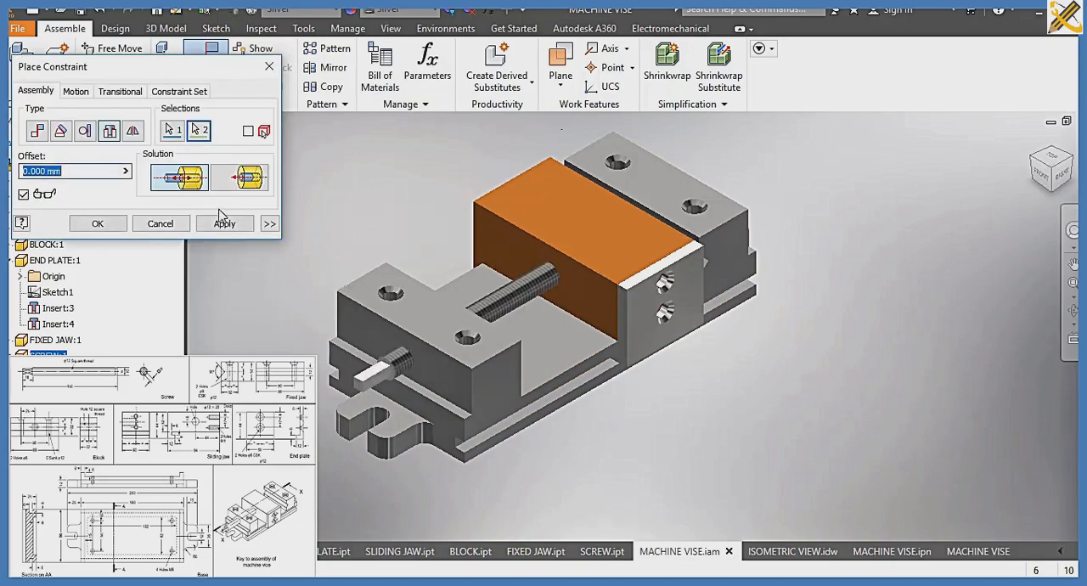
{"action": "left_click", "coordinate": [96, 225]}
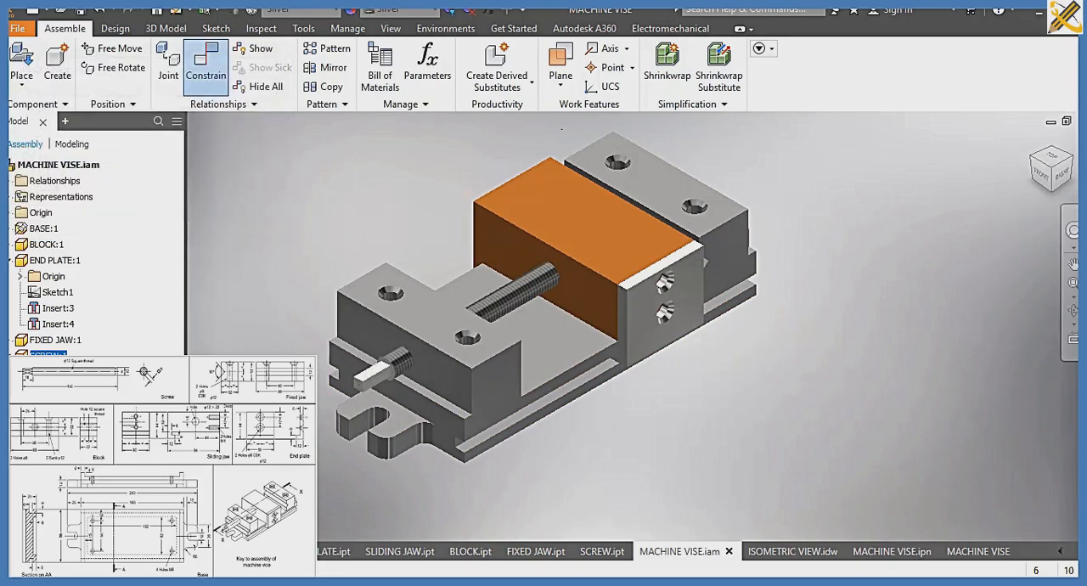
Check the updated side view in the dimensioned drawing, and save MACHINE VISE.iam together with SLIDING JAW.ipt
{"action": "left_click", "coordinate": [999, 554]}
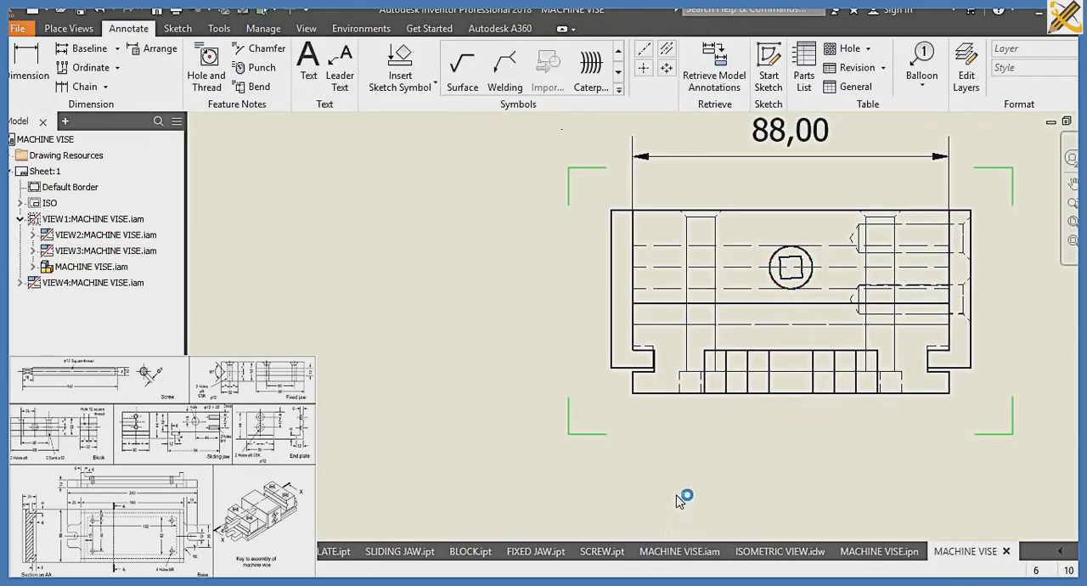
{"action": "mouse_move", "coordinate": [677, 553]}
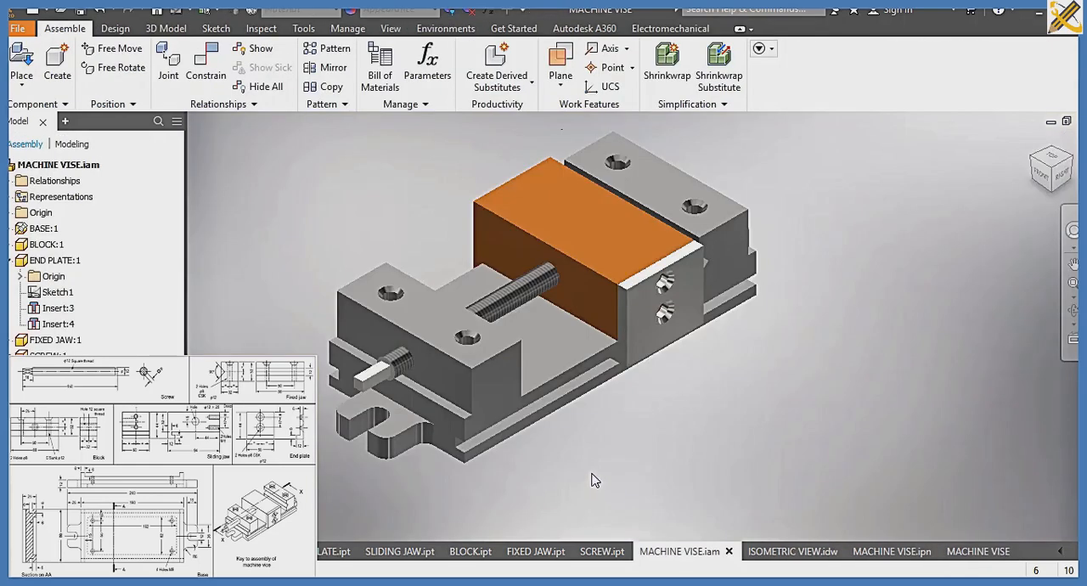
{"action": "key", "text": "ctrl+s"}
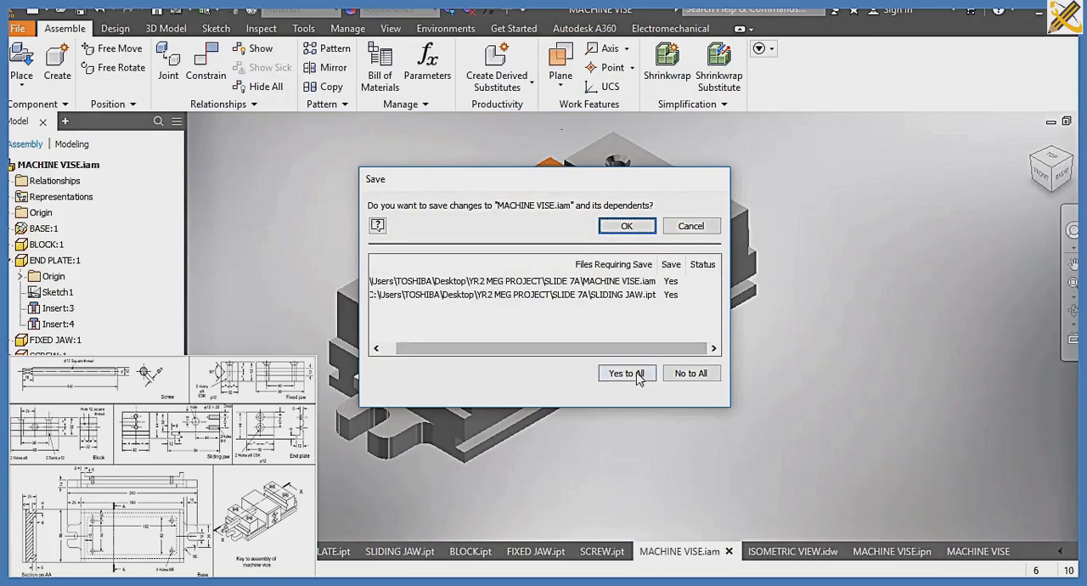
{"action": "left_click", "coordinate": [627, 226]}
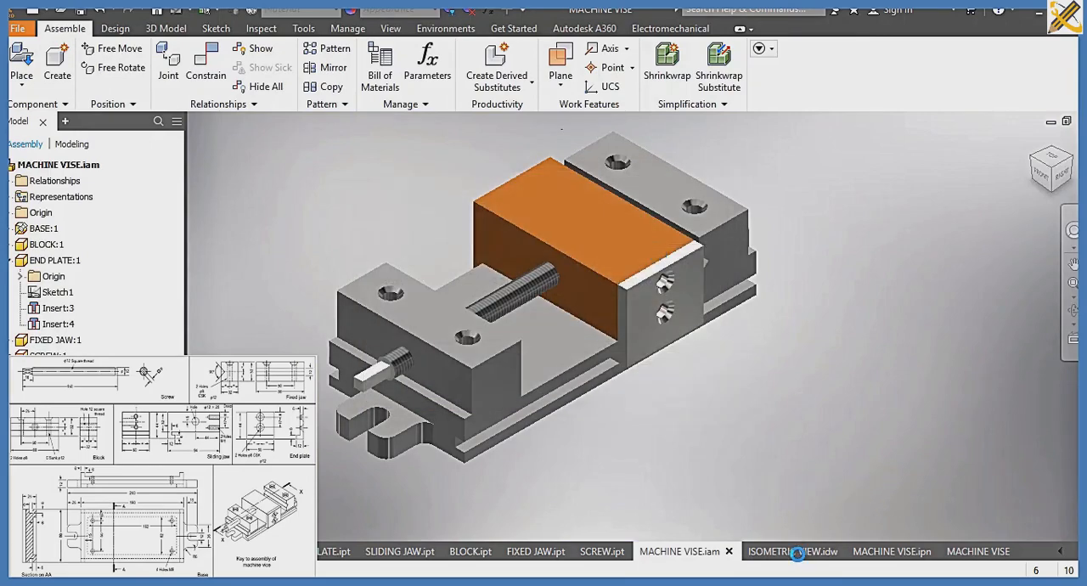
Review ISOMETRIC VIEW.idw and the exploded view in MACHINE VISE.ipn, and return to the dimensioned MACHINE VISE drawing
{"action": "left_click", "coordinate": [797, 553]}
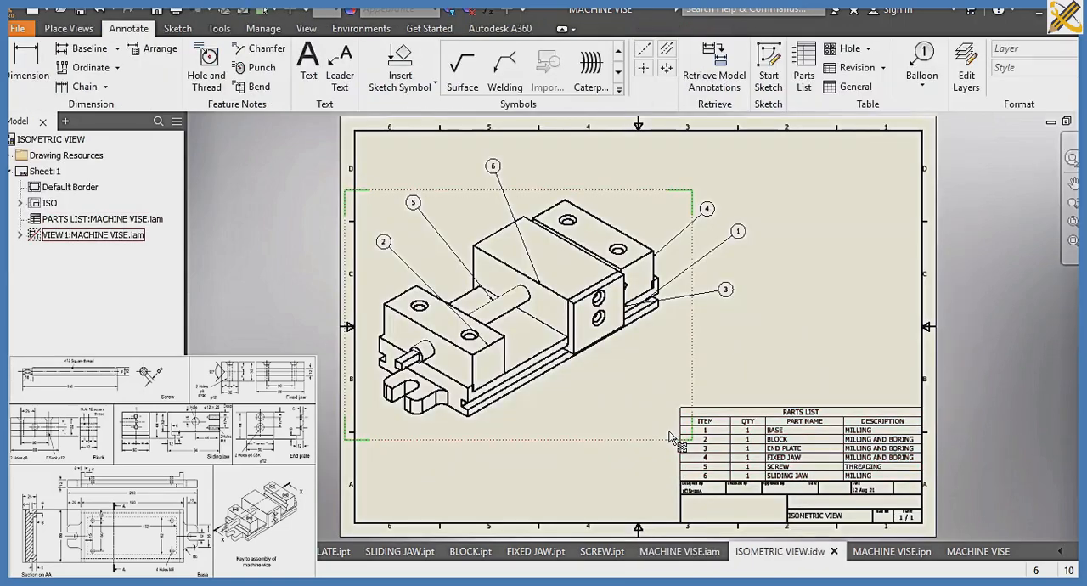
{"action": "left_click", "coordinate": [682, 435]}
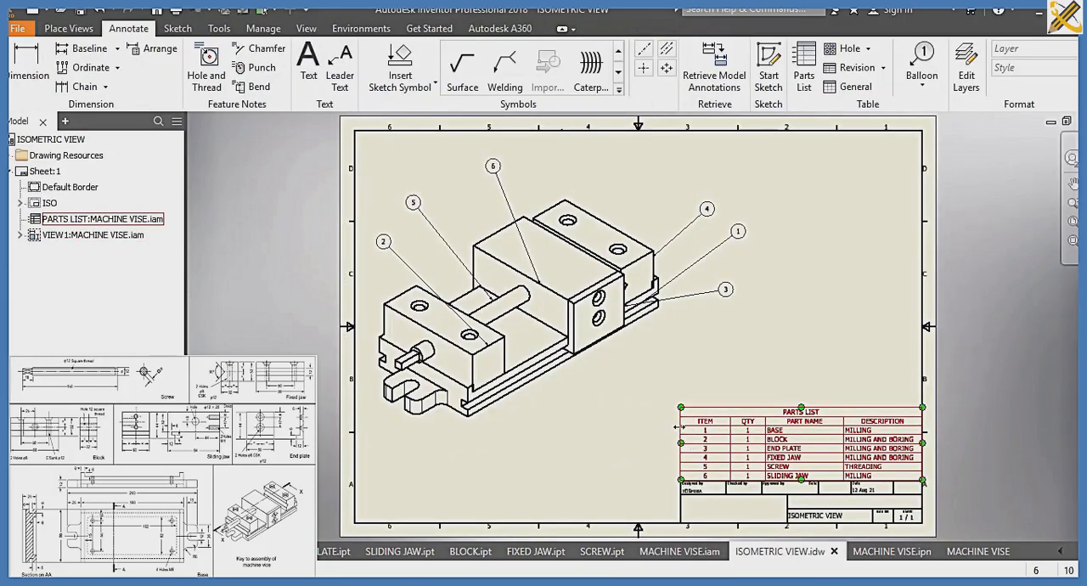
{"action": "left_click", "coordinate": [900, 552]}
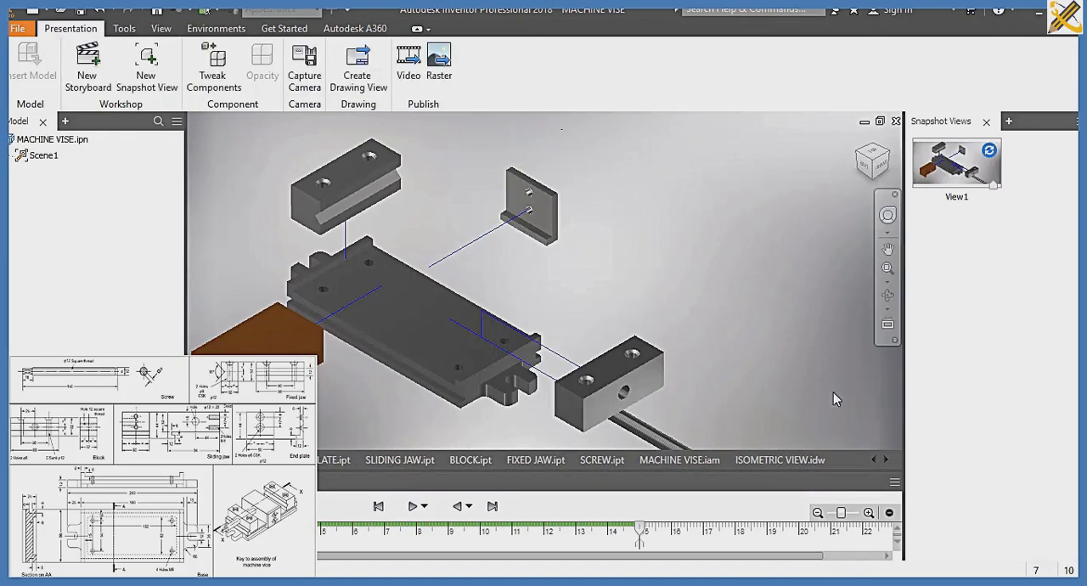
{"action": "left_click", "coordinate": [886, 459]}
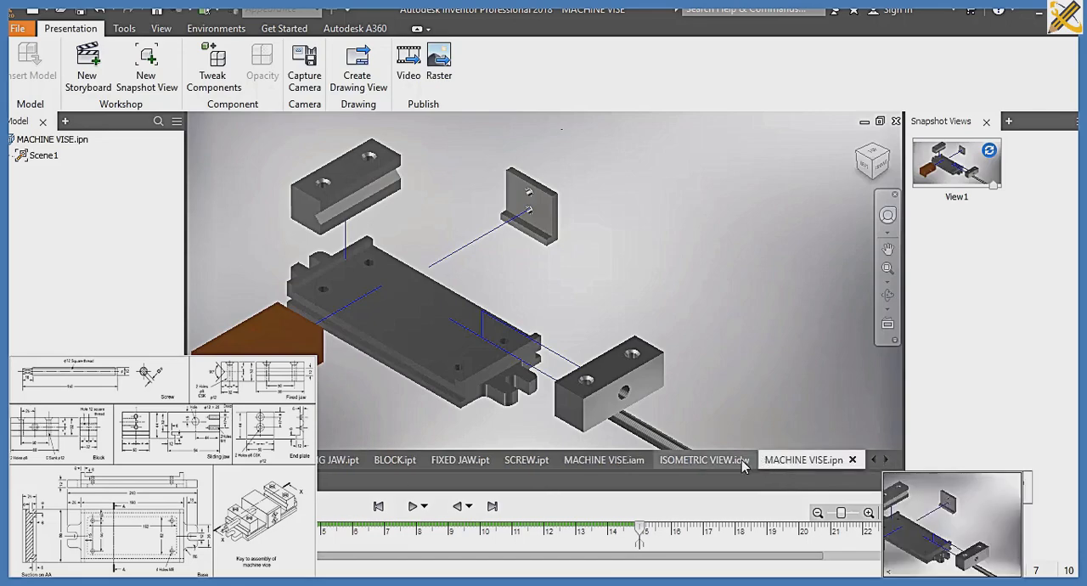
{"action": "left_click", "coordinate": [885, 462]}
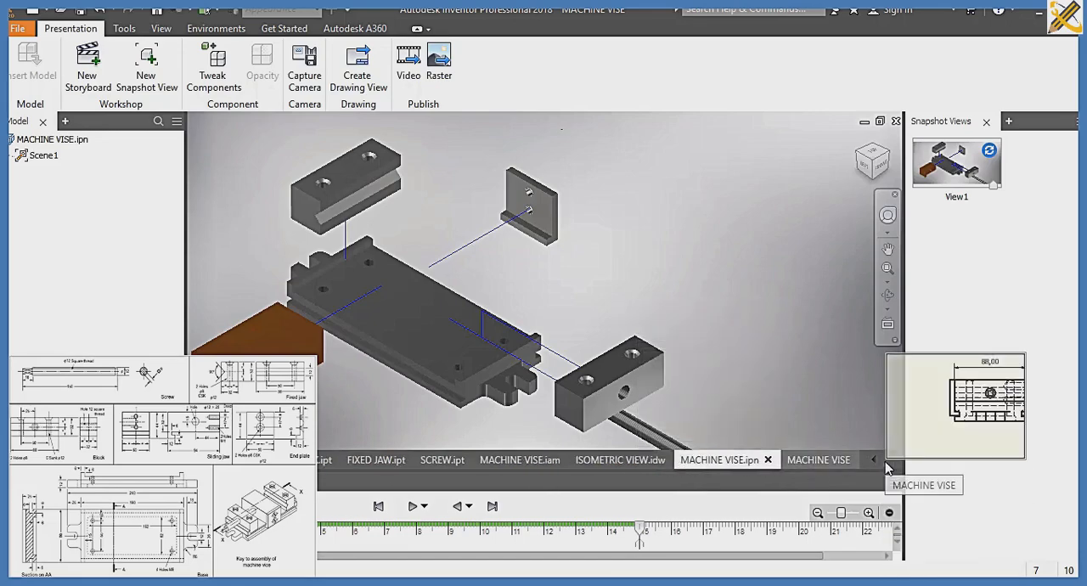
{"action": "left_click", "coordinate": [831, 450]}
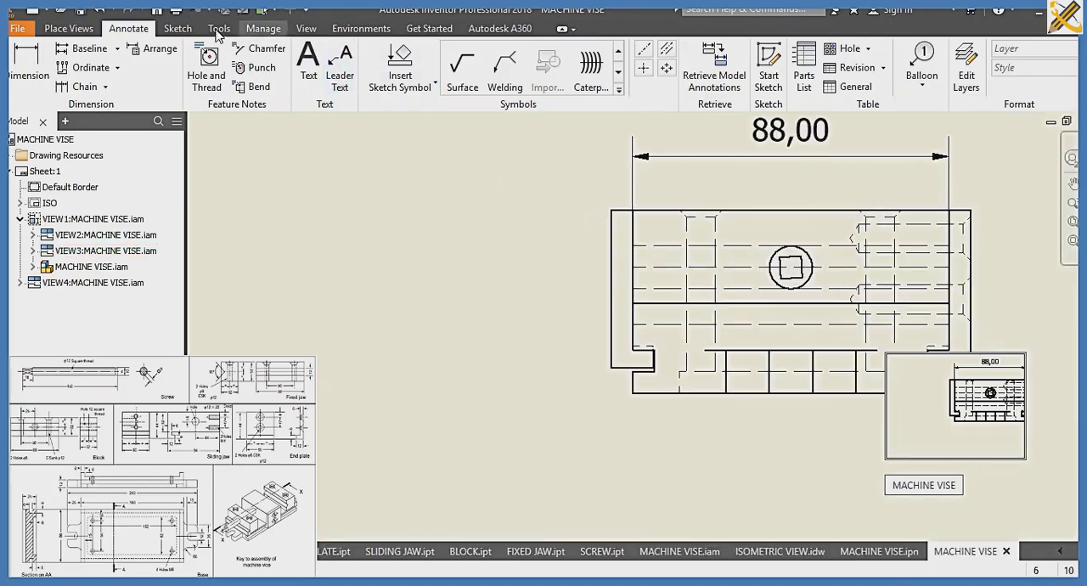
Dimension the screw centre's vertical distance from the vise's top edge and the width of the screw's square end in the side view
{"action": "key", "text": "d"}
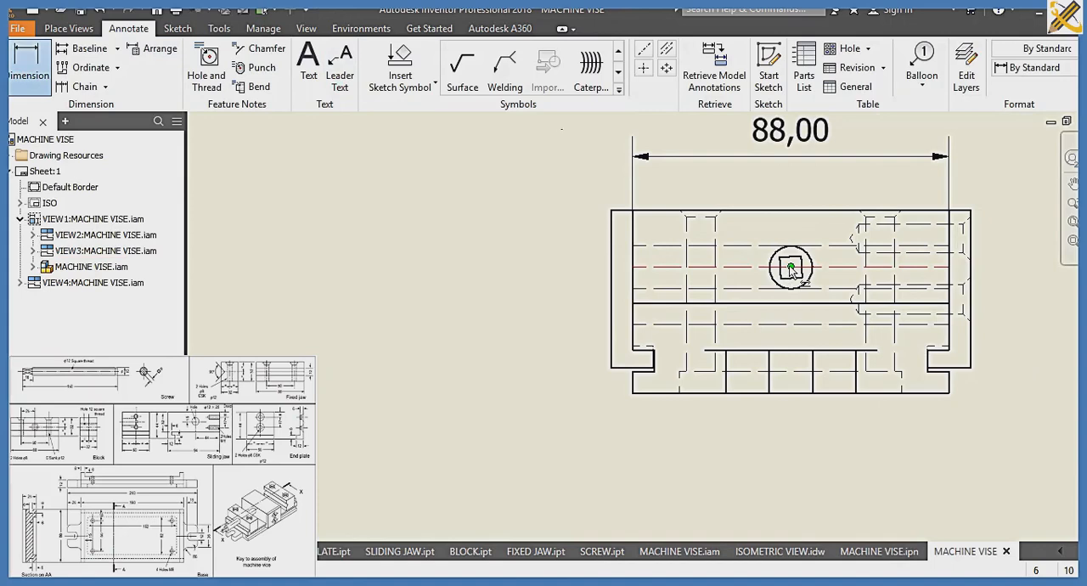
{"action": "left_click", "coordinate": [791, 268]}
{"action": "left_click", "coordinate": [807, 212]}
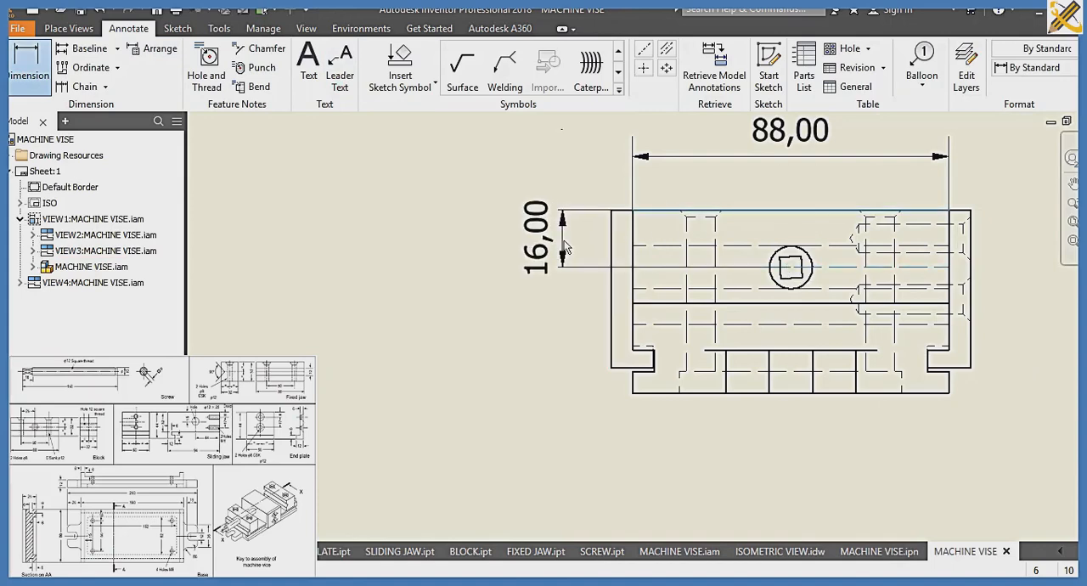
{"action": "left_click", "coordinate": [788, 279]}
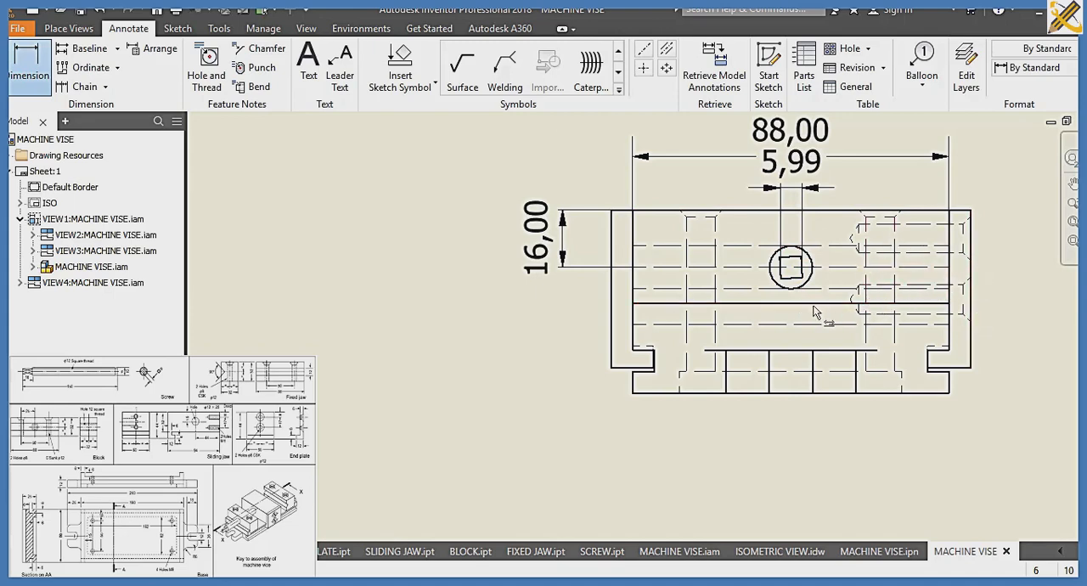
Dimension the horizontal distance between the first two vertical lug edges at the base in the side view
{"action": "left_click", "coordinate": [726, 389]}
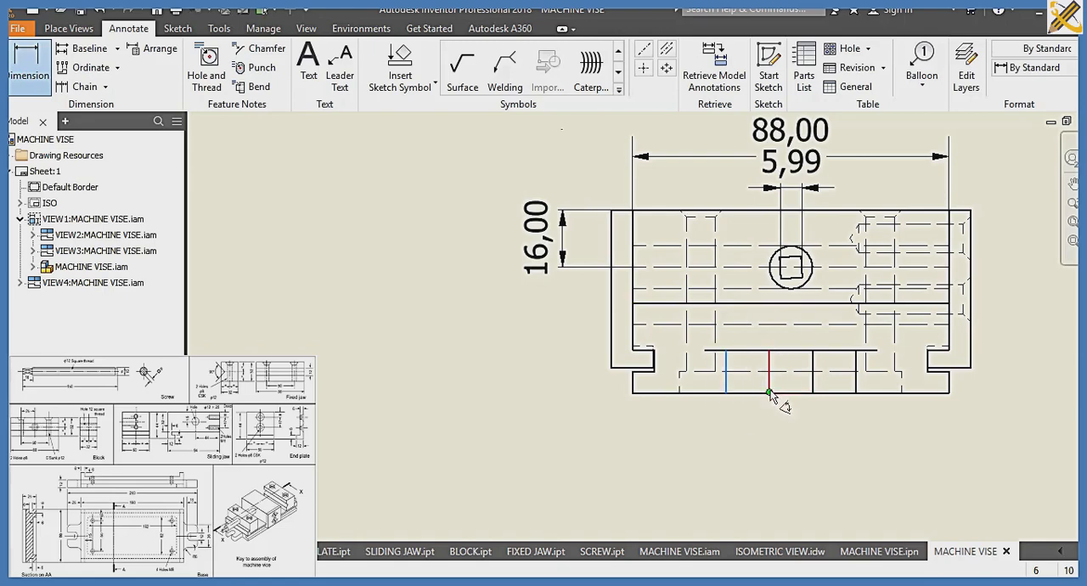
{"action": "left_click", "coordinate": [770, 393]}
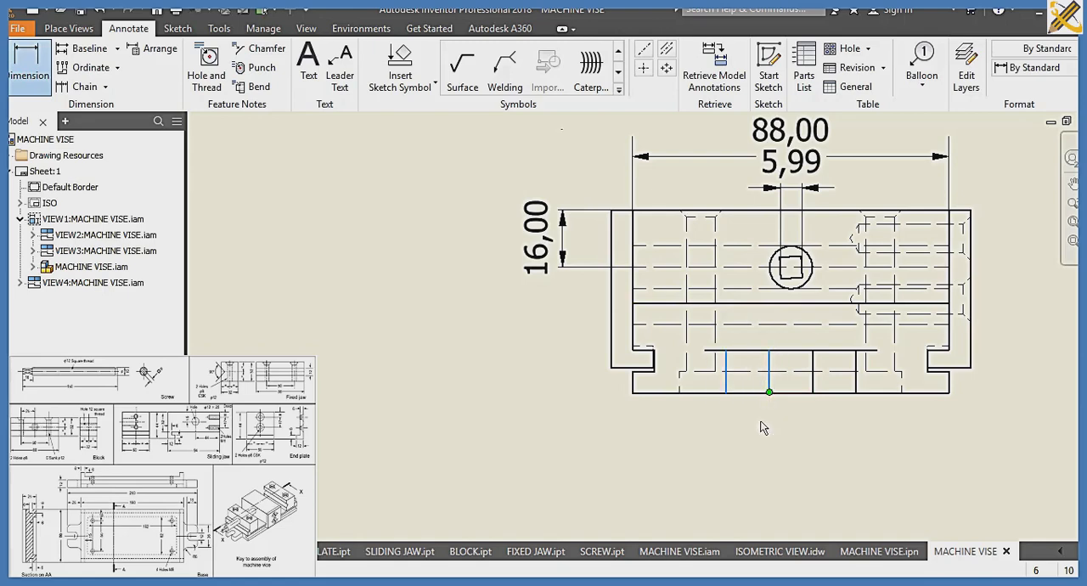
Finish the lug edge dimension below the side view, and save the drawing as MACHINE VISE_ORTHOGRAPHIC
{"action": "left_click", "coordinate": [854, 420]}
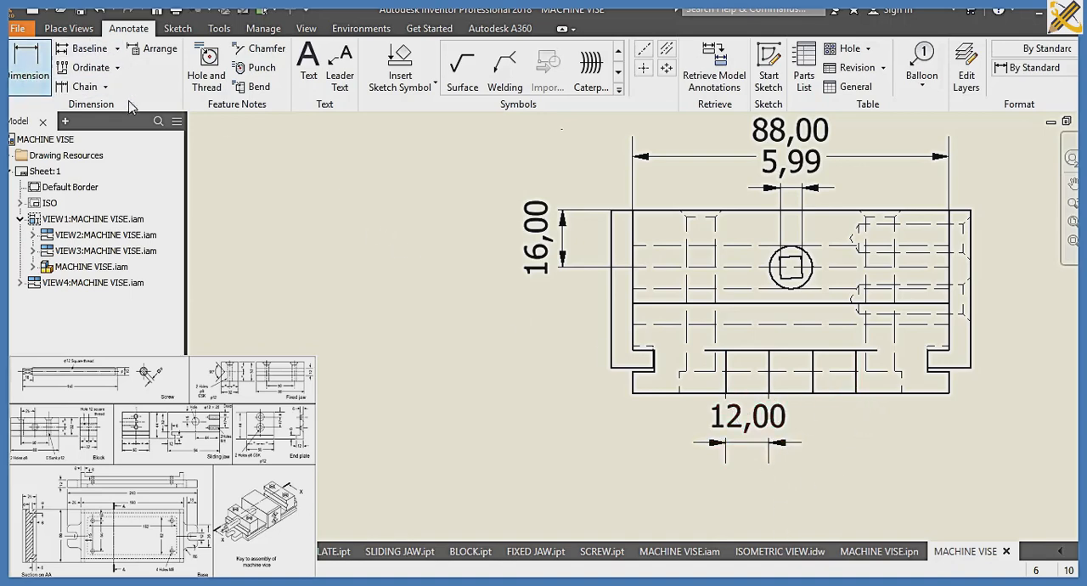
{"action": "scroll", "coordinate": [416, 239], "scroll_direction": "down", "scroll_amount": 5}
{"action": "mouse_move", "coordinate": [416, 239]}
{"action": "middle_mouse_down"}
{"action": "mouse_move", "coordinate": [641, 355]}
{"action": "mouse_move", "coordinate": [651, 291]}
{"action": "mouse_move", "coordinate": [694, 240]}
{"action": "middle_mouse_up"}
{"action": "scroll", "coordinate": [693, 241], "scroll_direction": "down", "scroll_amount": 1}
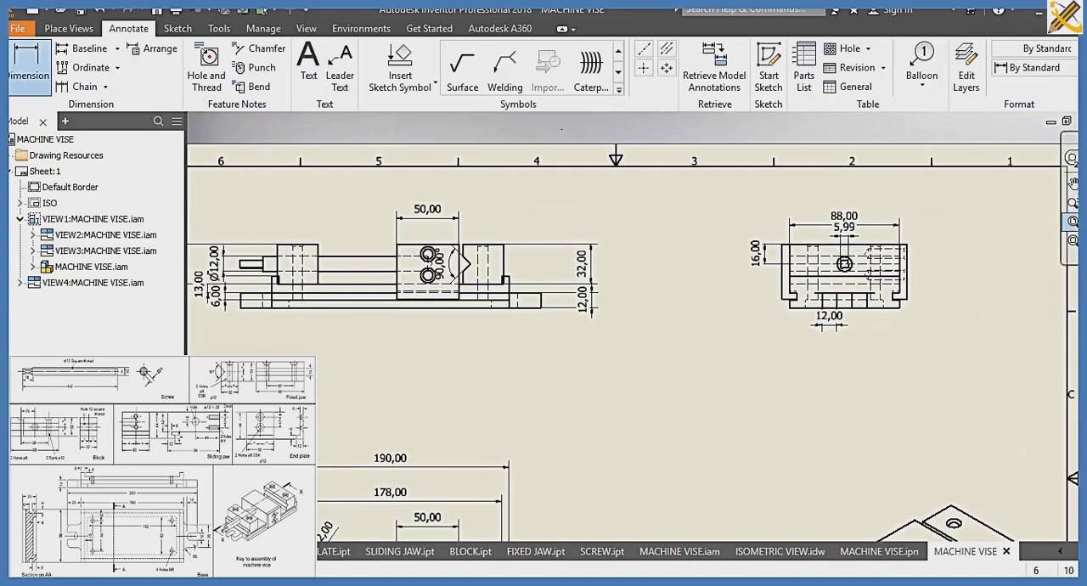
{"action": "left_click", "coordinate": [1073, 222]}
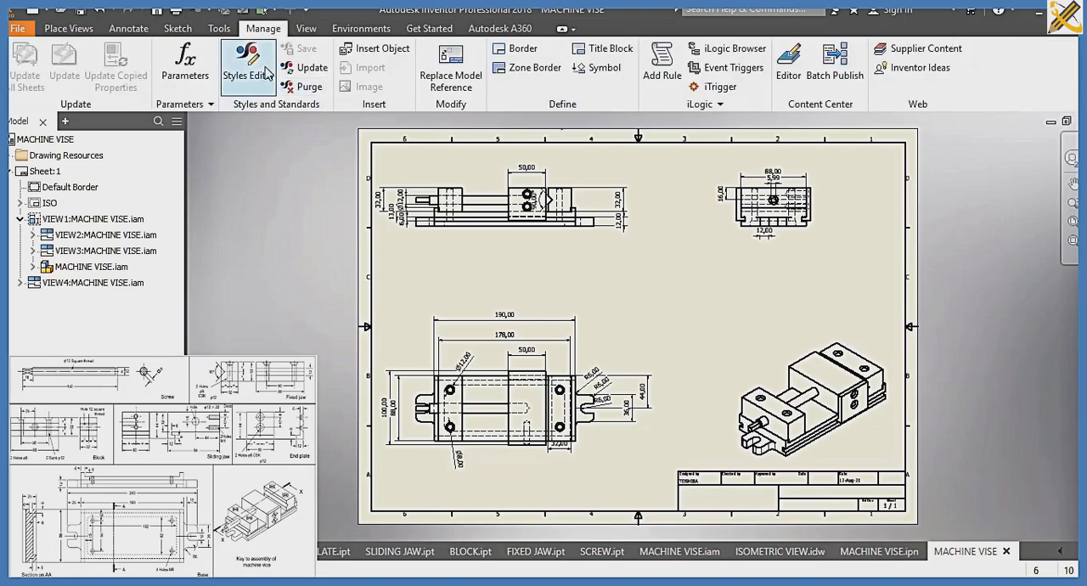
{"action": "key", "text": "ctrl+s"}
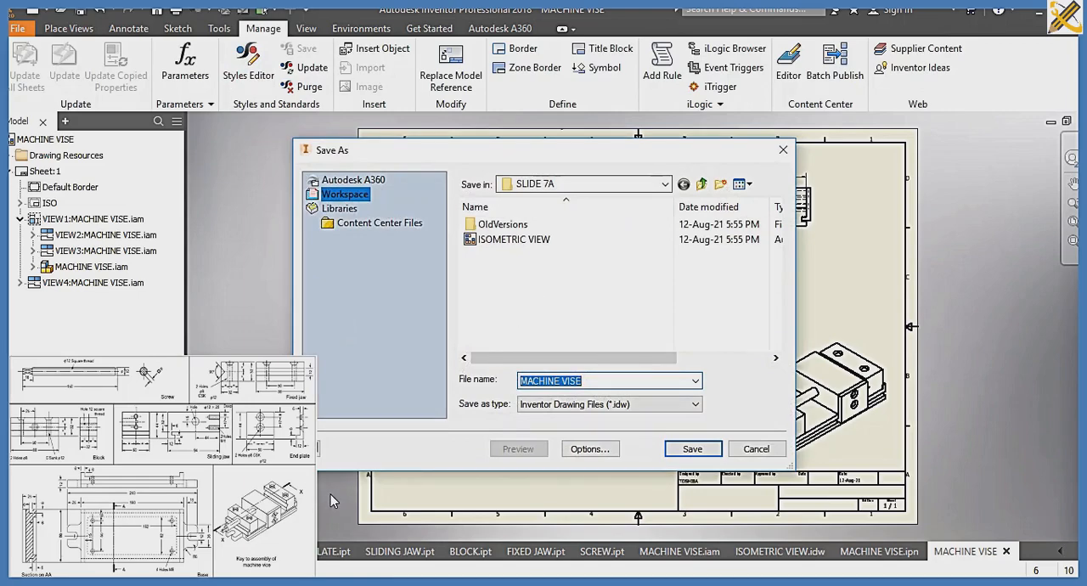
{"action": "key", "text": "End"}
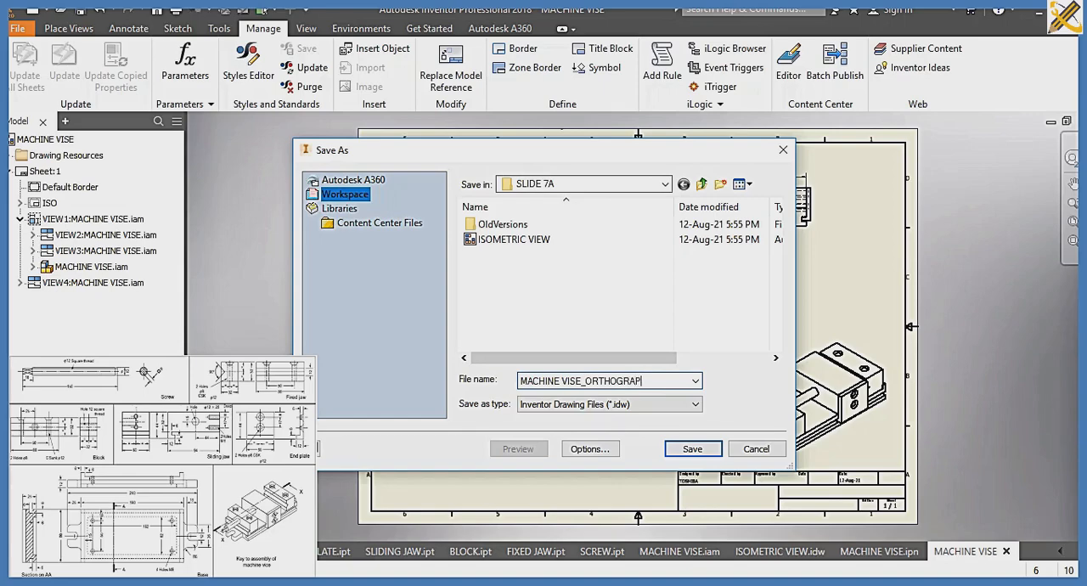
{"action": "key", "text": "Return"}
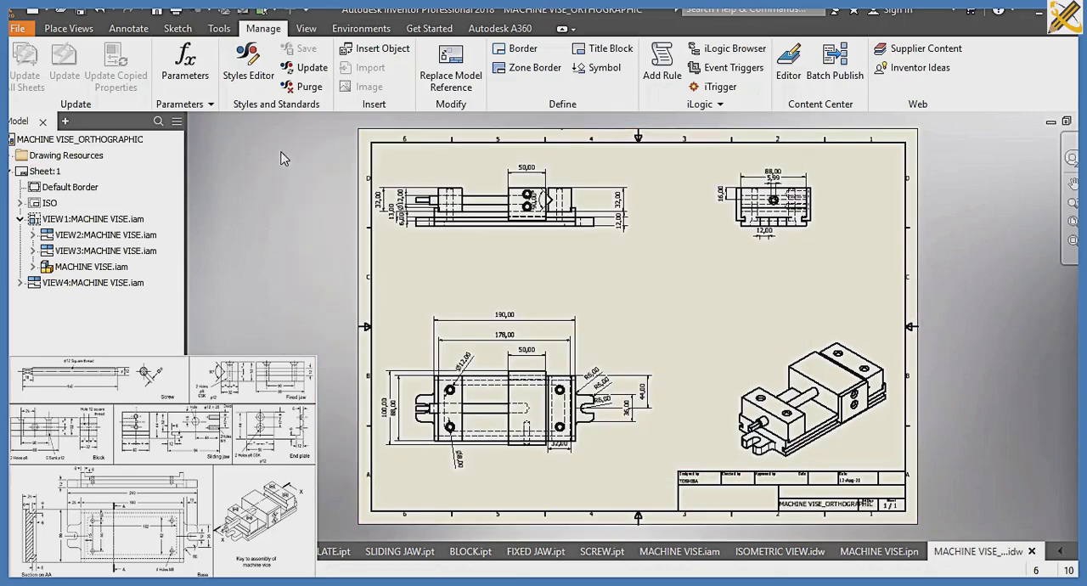
Create a new drawing from the ISO.idw template and choose the MACHINE VISE assembly as the model for its base view
{"action": "key", "text": "ctrl+n"}
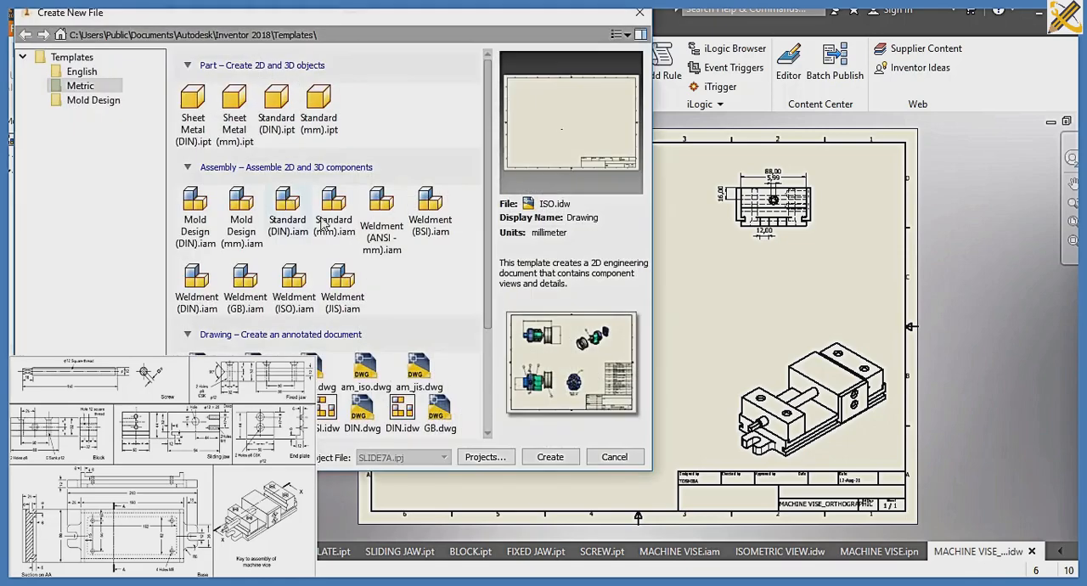
{"action": "left_click", "coordinate": [549, 457]}
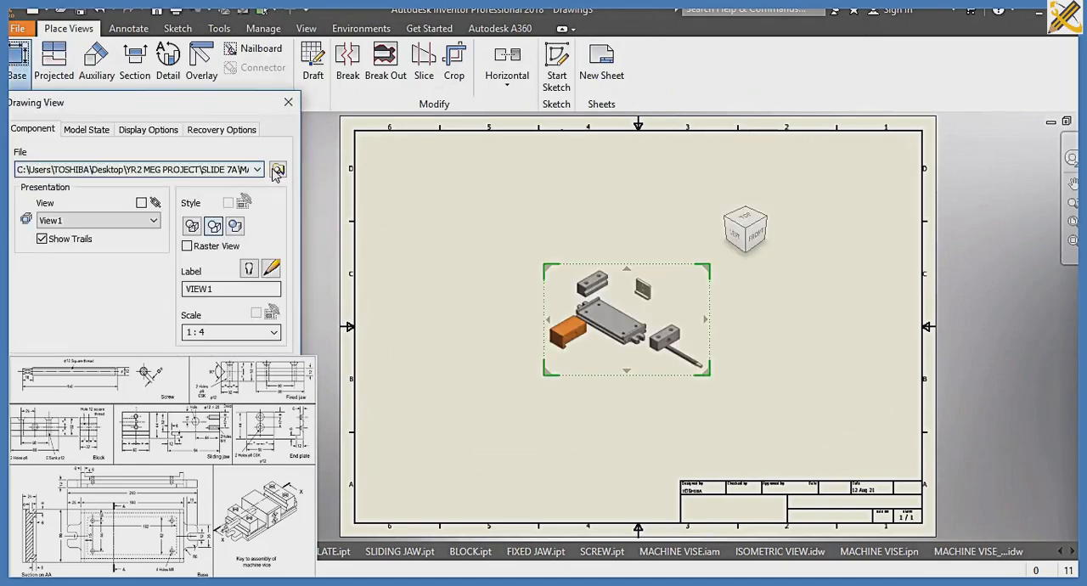
{"action": "left_click", "coordinate": [279, 170]}
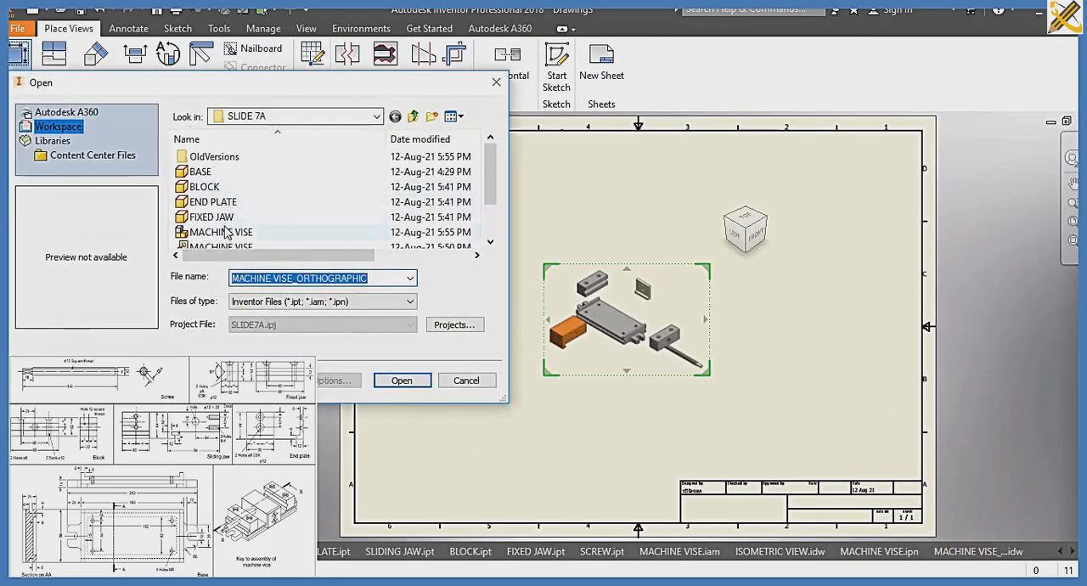
{"action": "left_click", "coordinate": [255, 232]}
{"action": "left_click", "coordinate": [393, 376]}
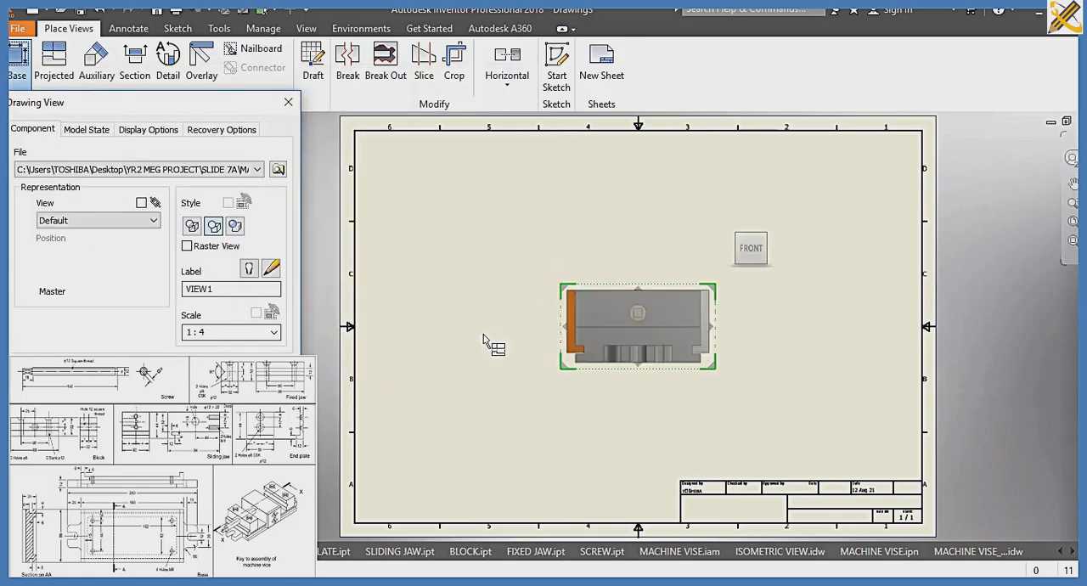
Place the vise's top view with hidden lines at scale 1:1.8 in the lower-left corner of the sheet
{"action": "left_click", "coordinate": [766, 239]}
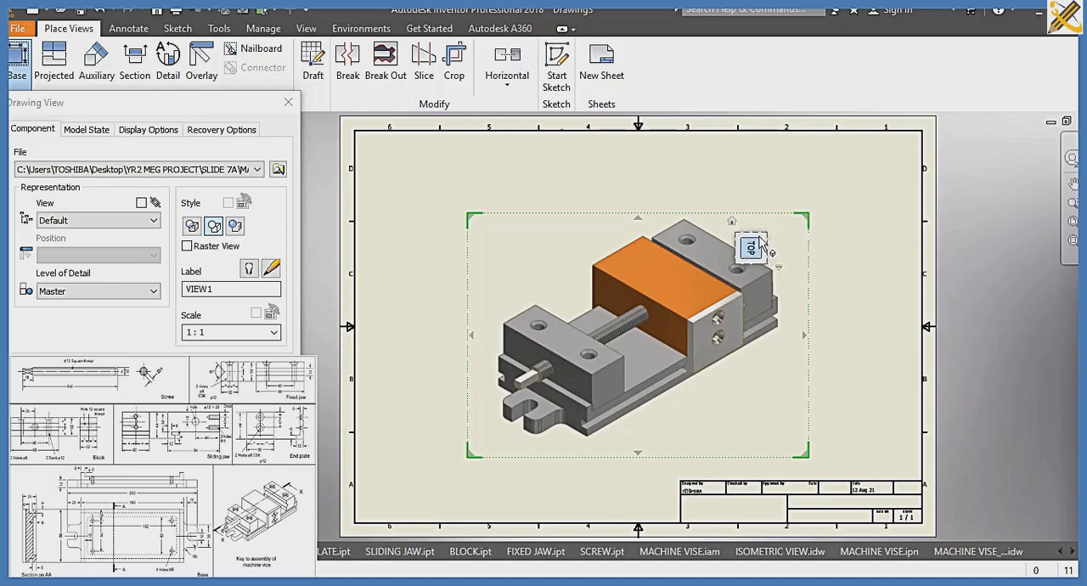
{"action": "left_click", "coordinate": [752, 237]}
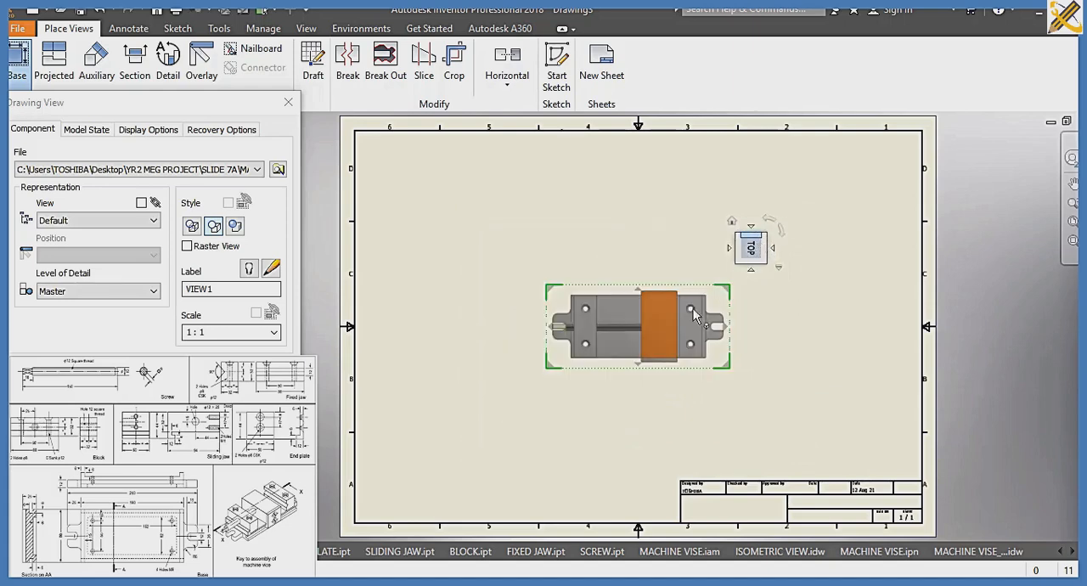
{"action": "double_click", "coordinate": [216, 332]}
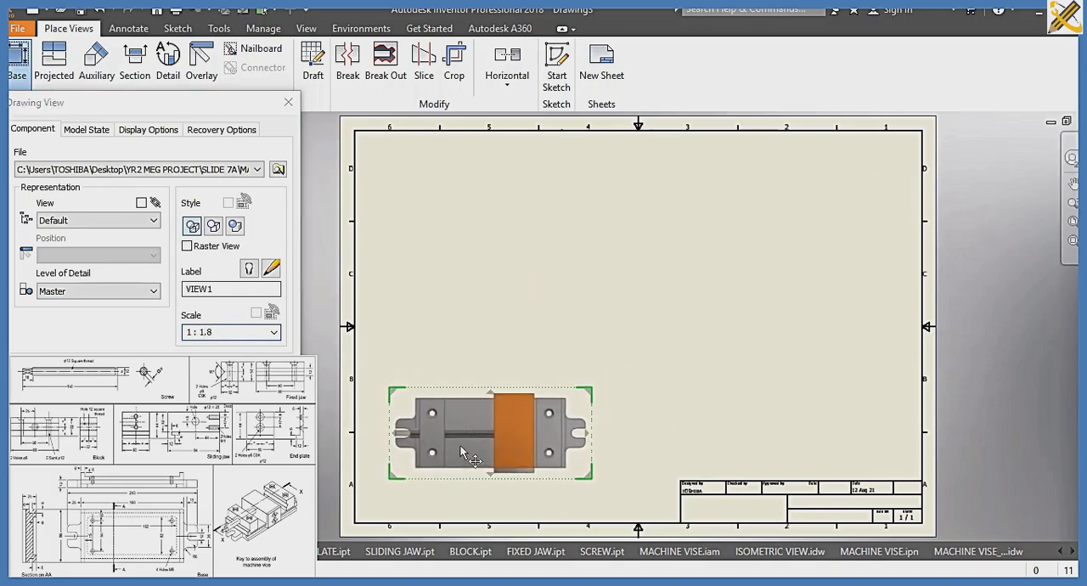
{"action": "left_click", "coordinate": [463, 453]}
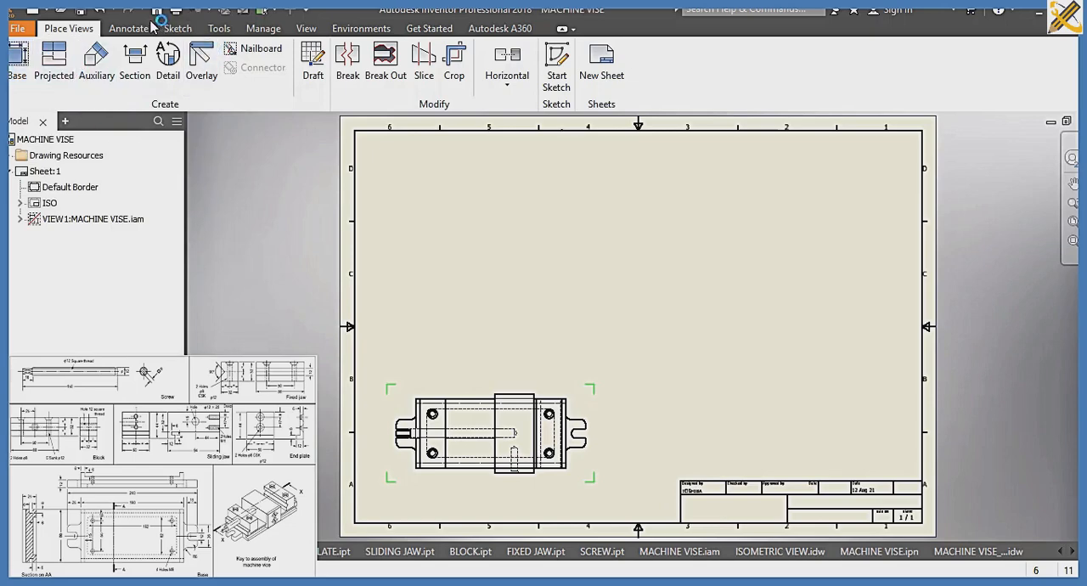
Create section view A-A along the vise's horizontal centreline through the screw, and place it above the top view
{"action": "left_click", "coordinate": [135, 61]}
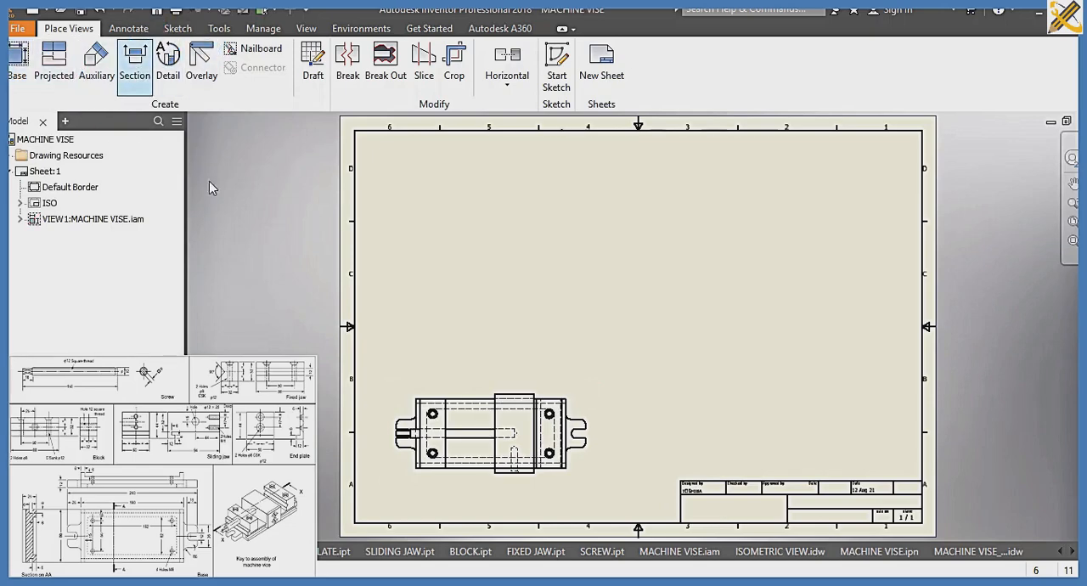
{"action": "left_click", "coordinate": [385, 436]}
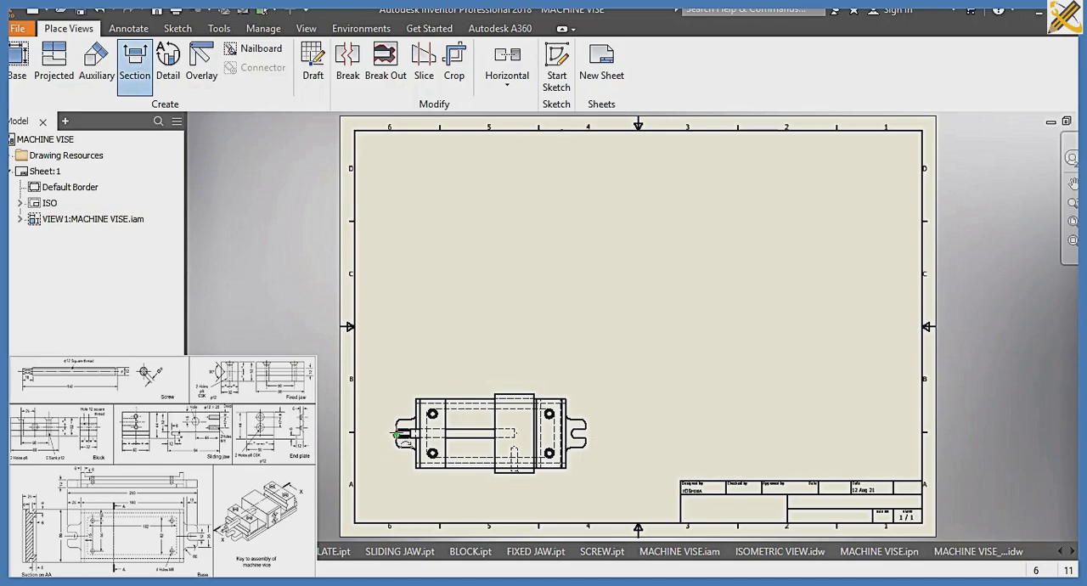
{"action": "scroll", "coordinate": [396, 435], "scroll_direction": "up", "scroll_amount": 6}
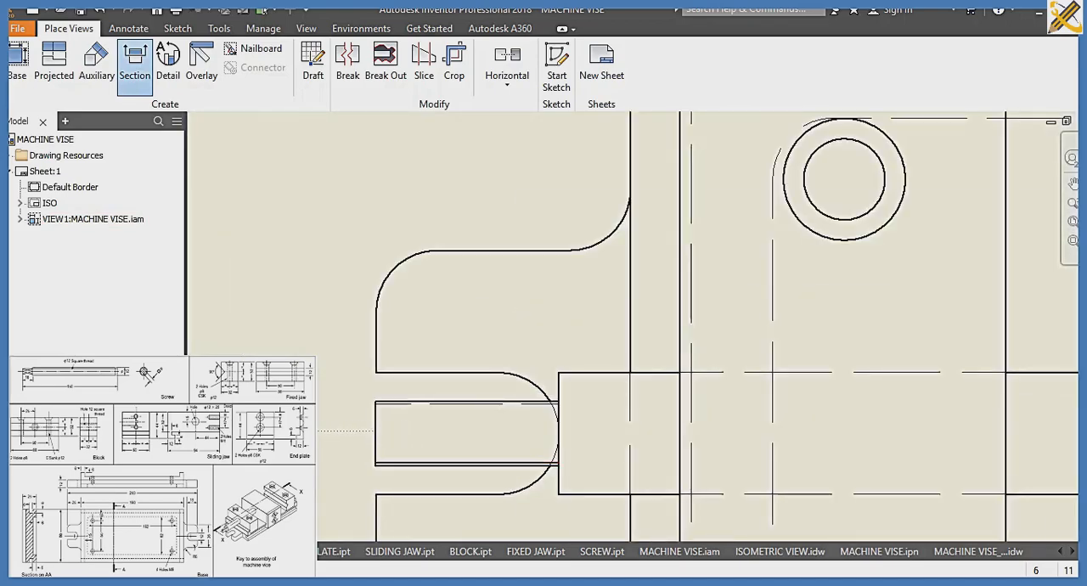
{"action": "scroll", "coordinate": [679, 435], "scroll_direction": "down", "scroll_amount": 5}
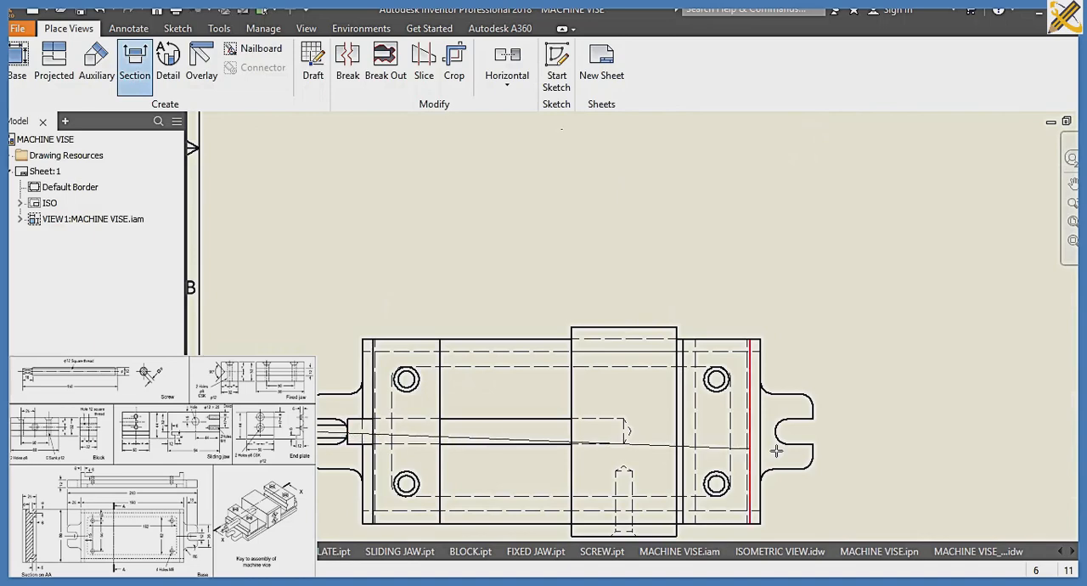
{"action": "left_click", "coordinate": [835, 432]}
{"action": "left_click", "coordinate": [837, 361]}
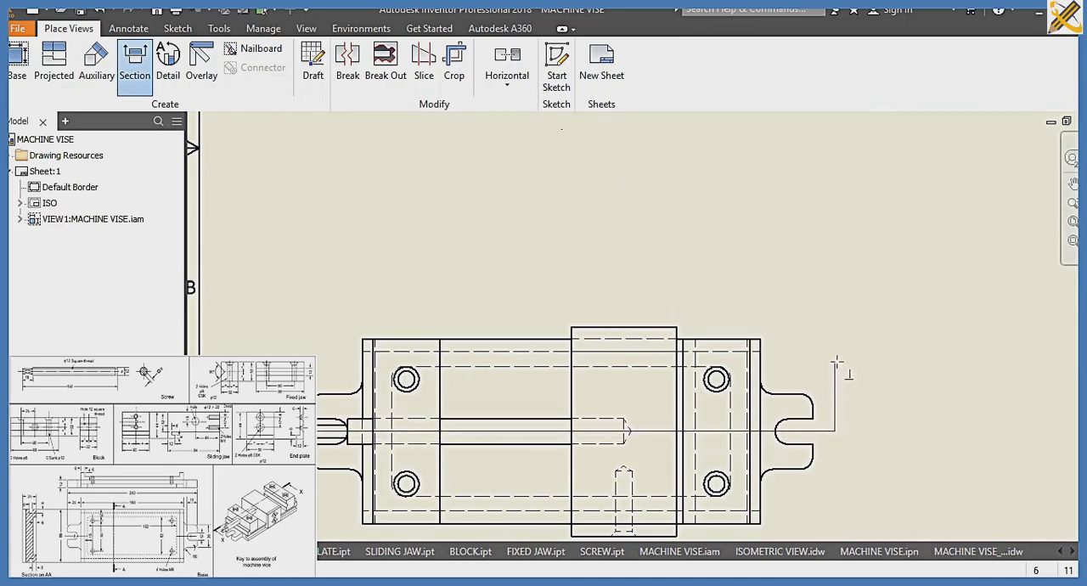
{"action": "right_click", "coordinate": [838, 363]}
{"action": "left_click", "coordinate": [884, 357]}
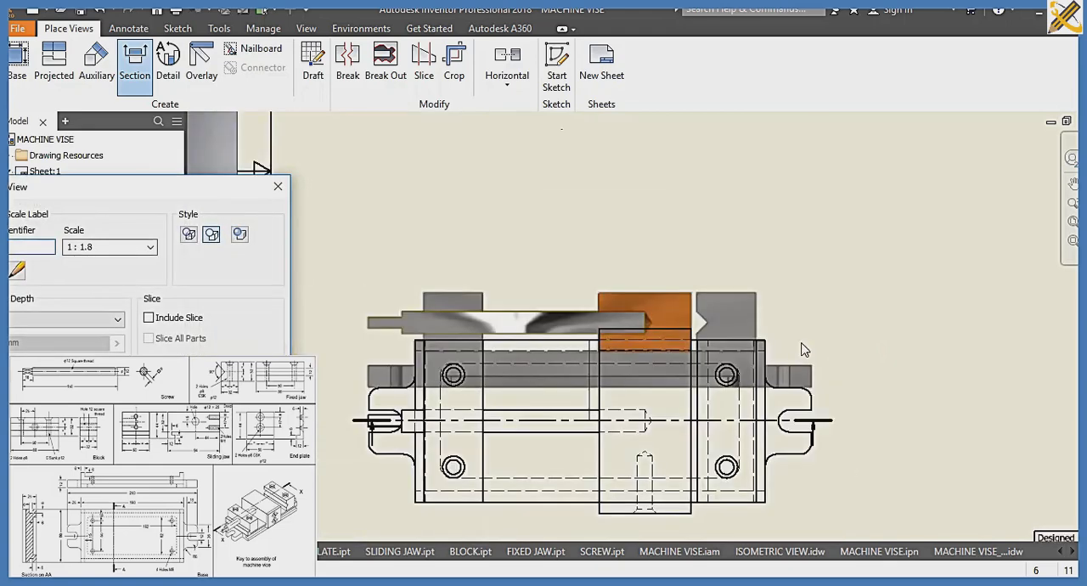
{"action": "scroll", "coordinate": [805, 349], "scroll_direction": "down", "scroll_amount": 3}
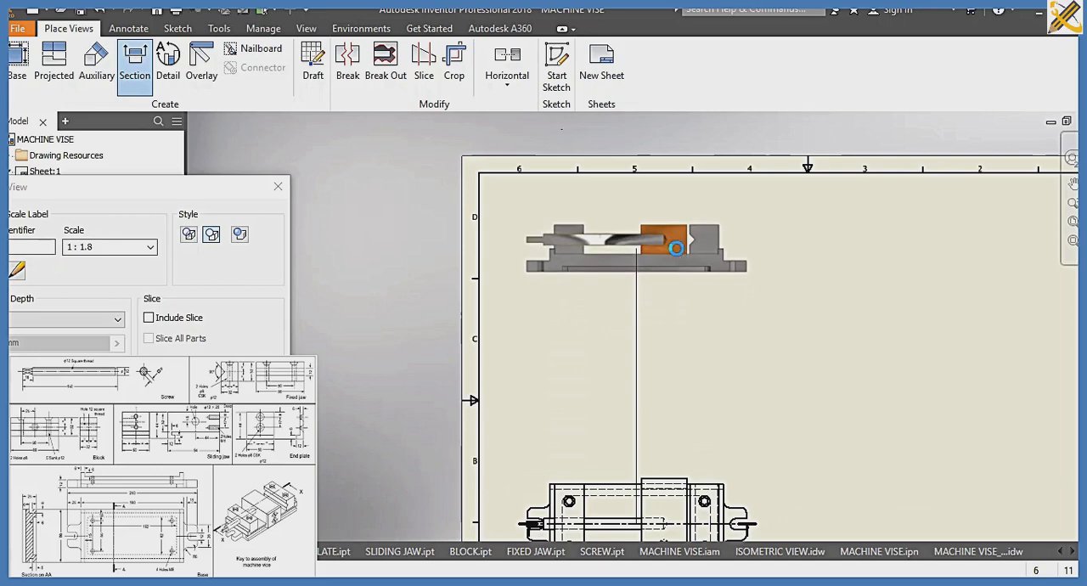
{"action": "left_click", "coordinate": [675, 270]}
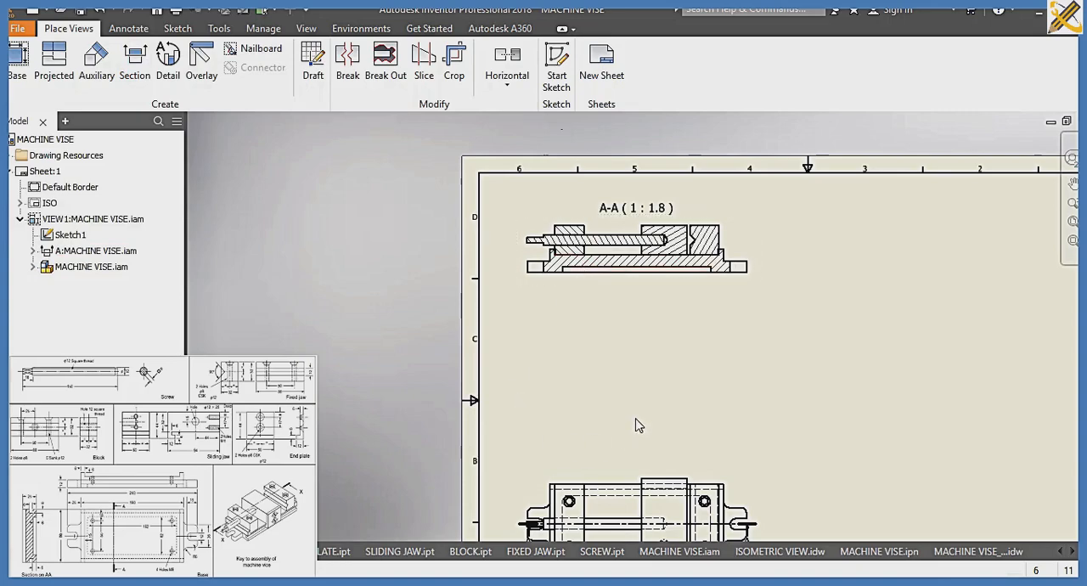
Set the top view's scale to 1:1.5 and remove the hatching from the screw in section A-A
{"action": "mouse_move", "coordinate": [637, 422]}
{"action": "middle_mouse_down"}
{"action": "mouse_move", "coordinate": [533, 279]}
{"action": "mouse_move", "coordinate": [526, 363]}
{"action": "middle_mouse_up"}
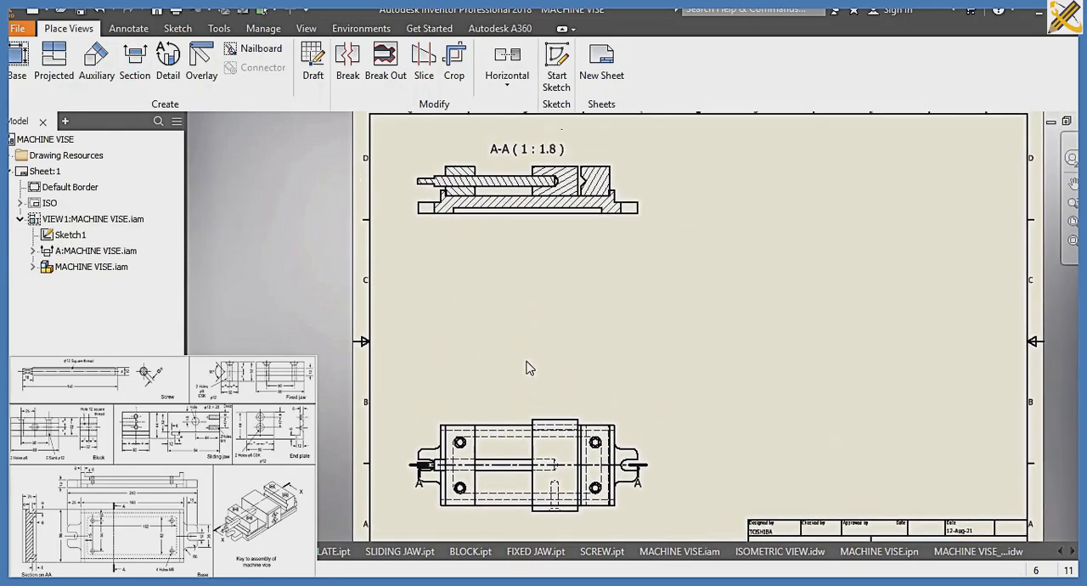
{"action": "double_click", "coordinate": [513, 415]}
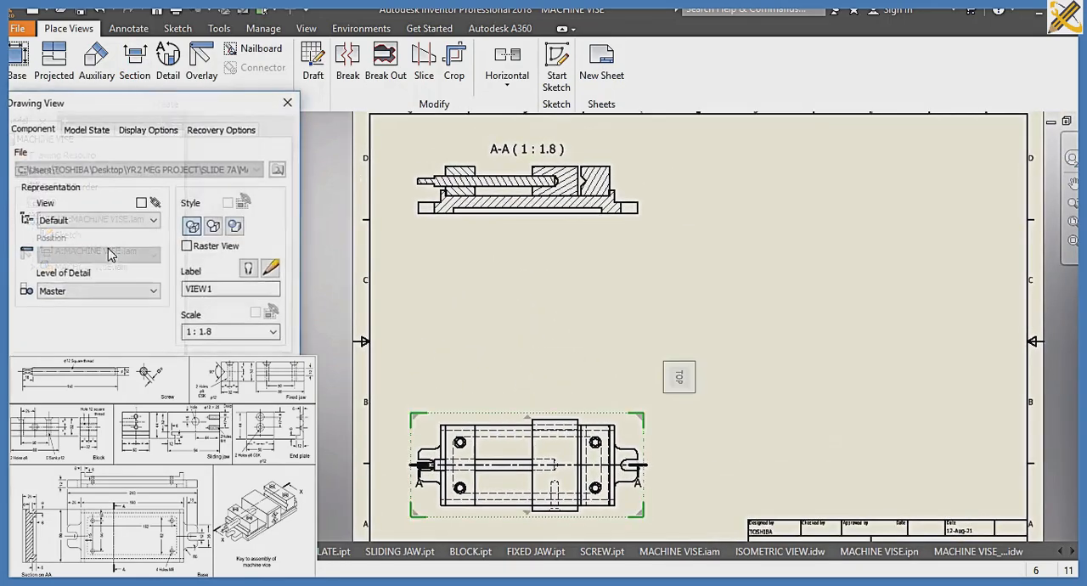
{"action": "left_click", "coordinate": [216, 332]}
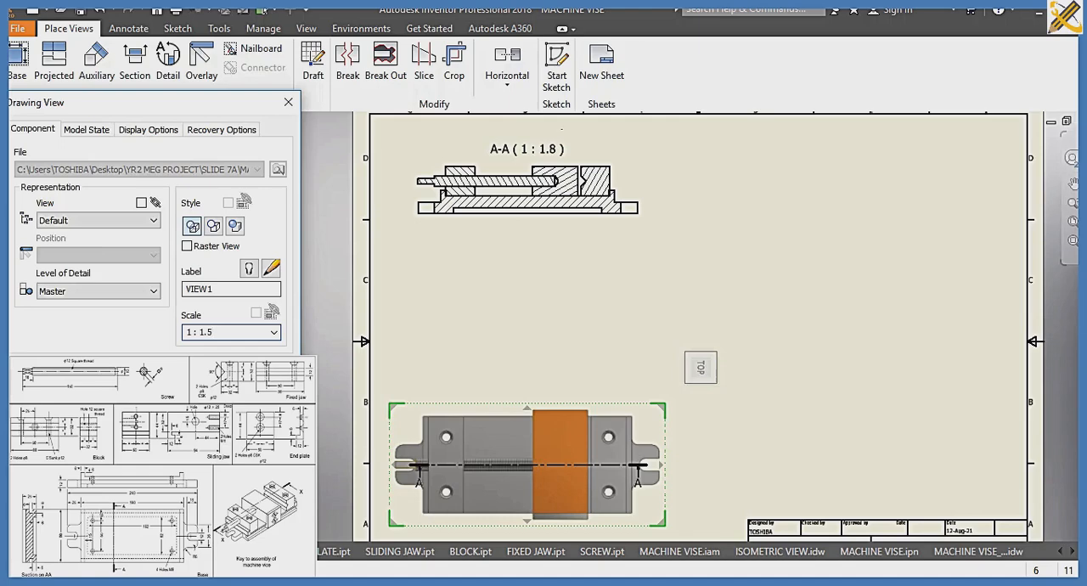
{"action": "key", "text": "Return"}
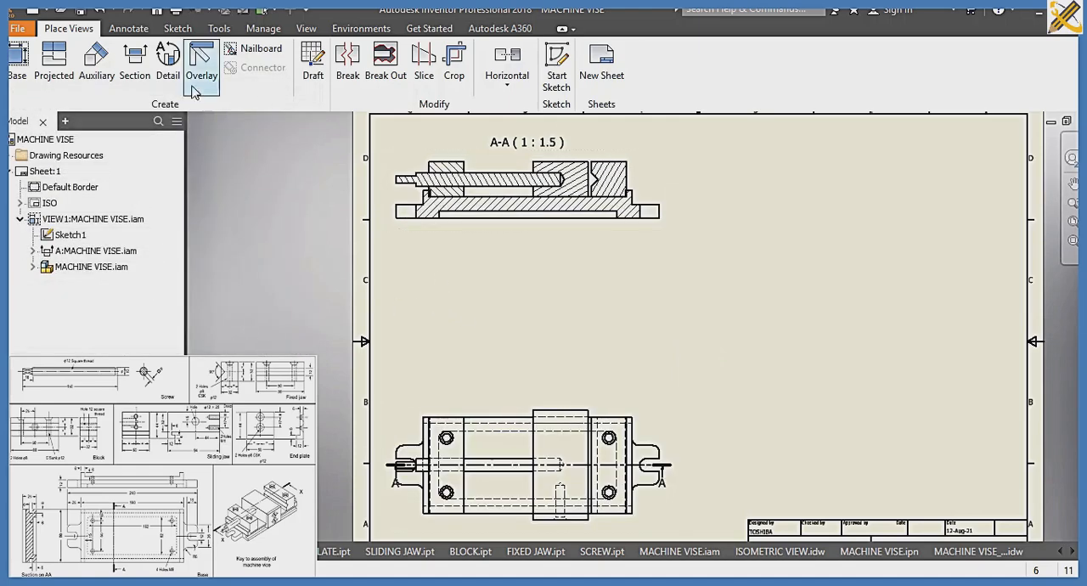
{"action": "right_click", "coordinate": [487, 186]}
{"action": "left_click", "coordinate": [512, 261]}
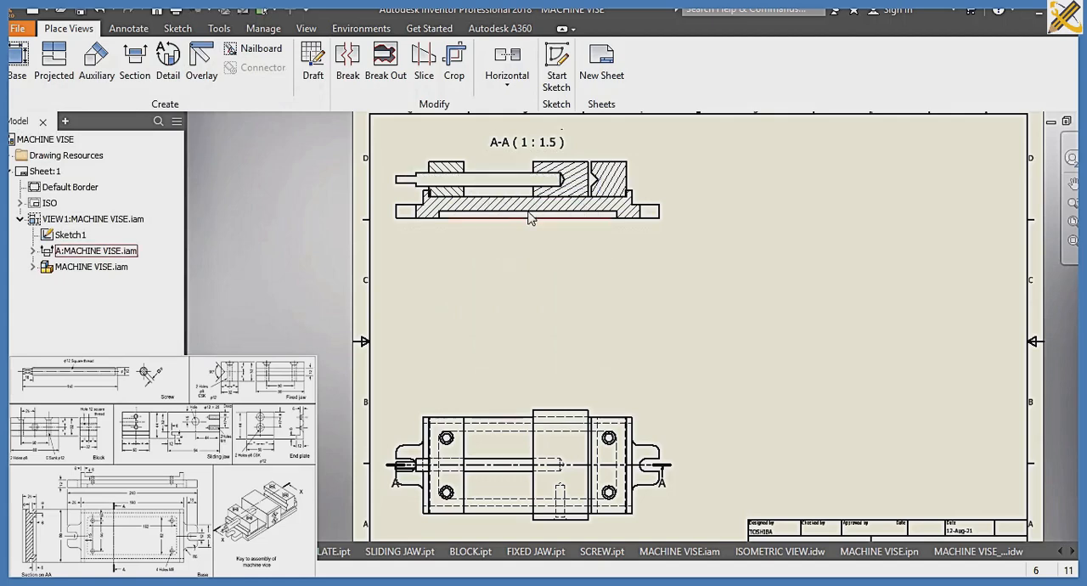
Dimension the depth of the base's underside recess and the thickness of the right-hand lug in section A-A
{"action": "left_click", "coordinate": [129, 28]}
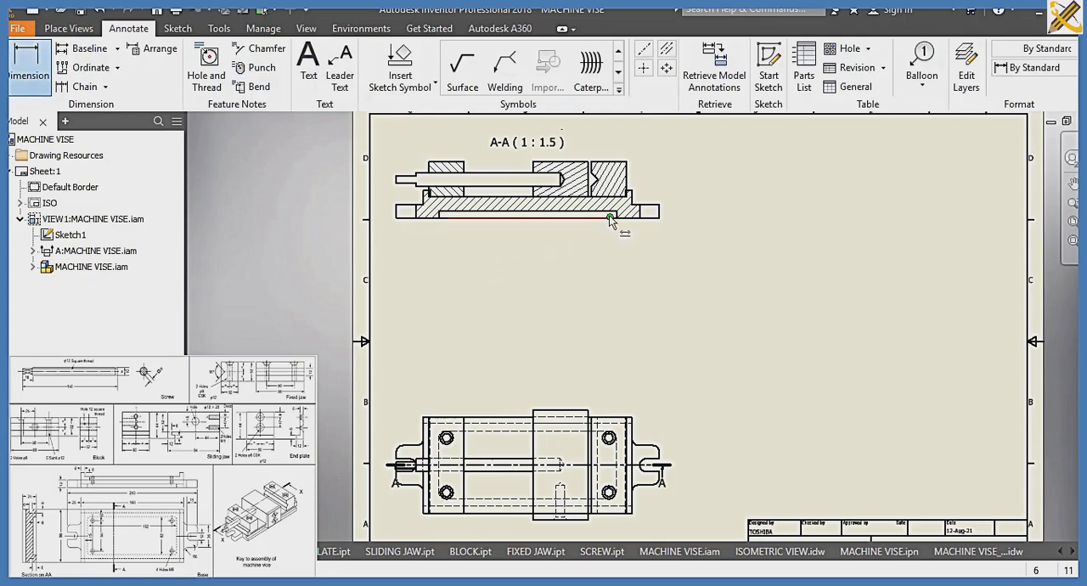
{"action": "scroll", "coordinate": [618, 217], "scroll_direction": "up", "scroll_amount": 5}
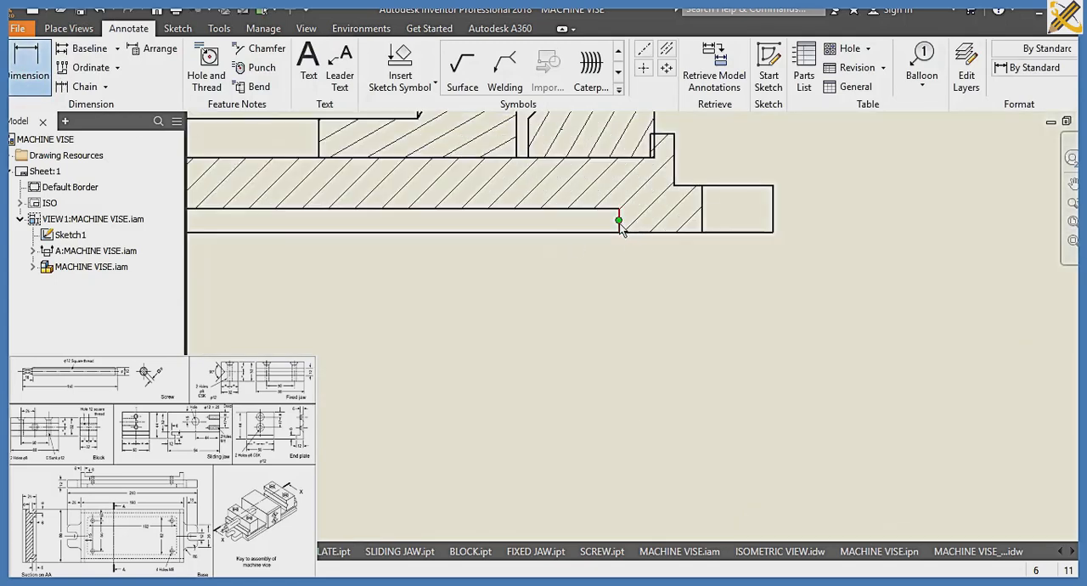
{"action": "left_click", "coordinate": [621, 230]}
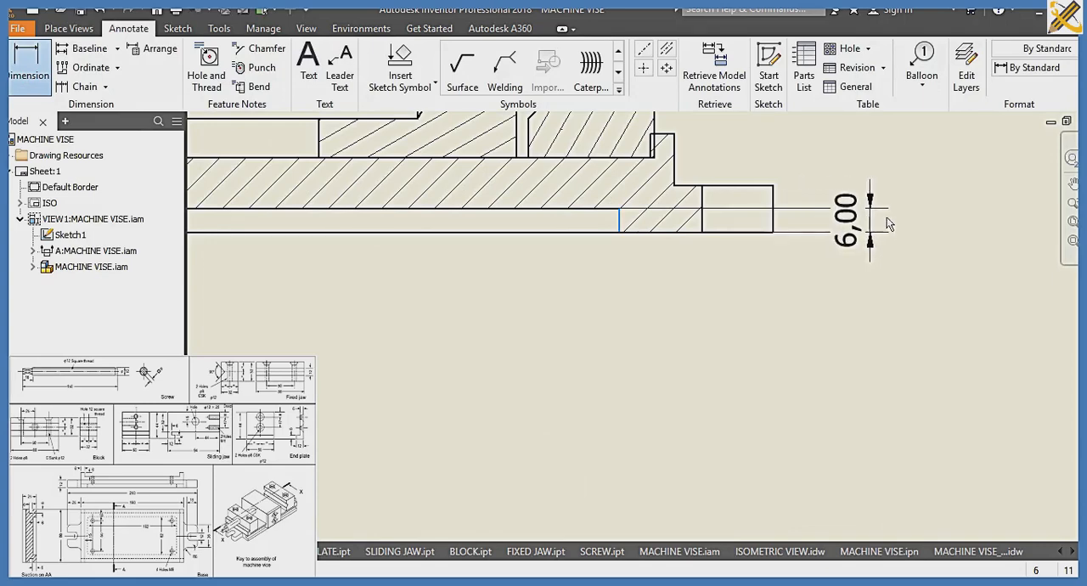
{"action": "left_click", "coordinate": [818, 196]}
{"action": "left_click", "coordinate": [775, 202]}
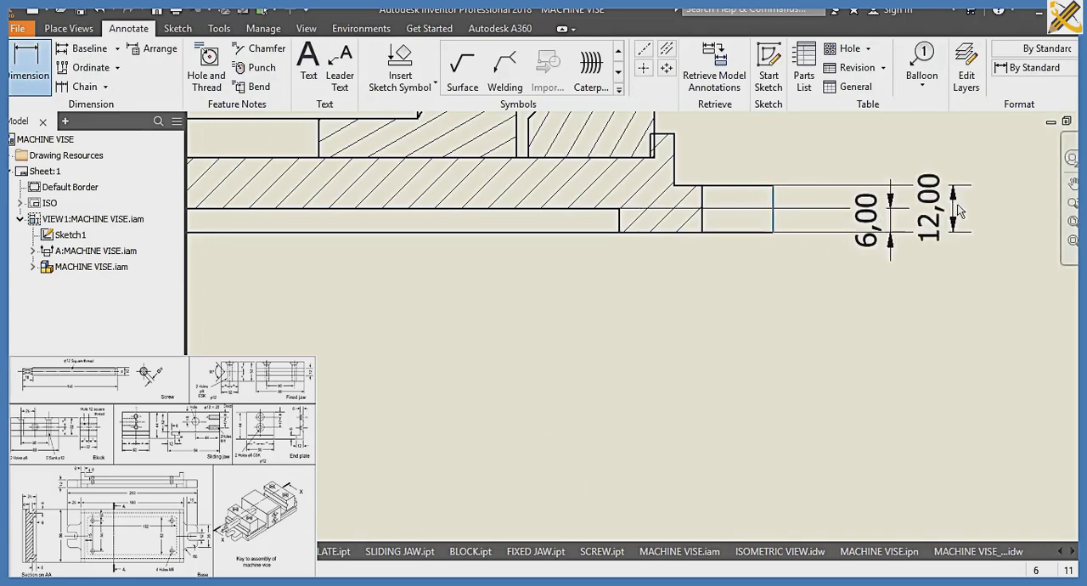
{"action": "key", "text": "Escape"}
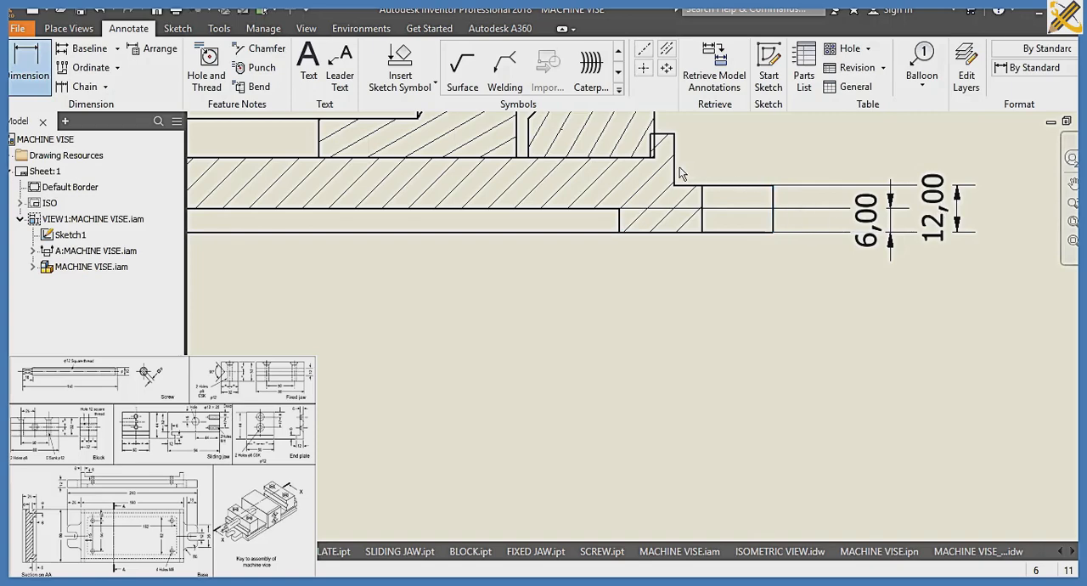
Dimension the height of the base's right-hand end step above the lug and of the screw's square end in section A-A
{"action": "left_click", "coordinate": [675, 174]}
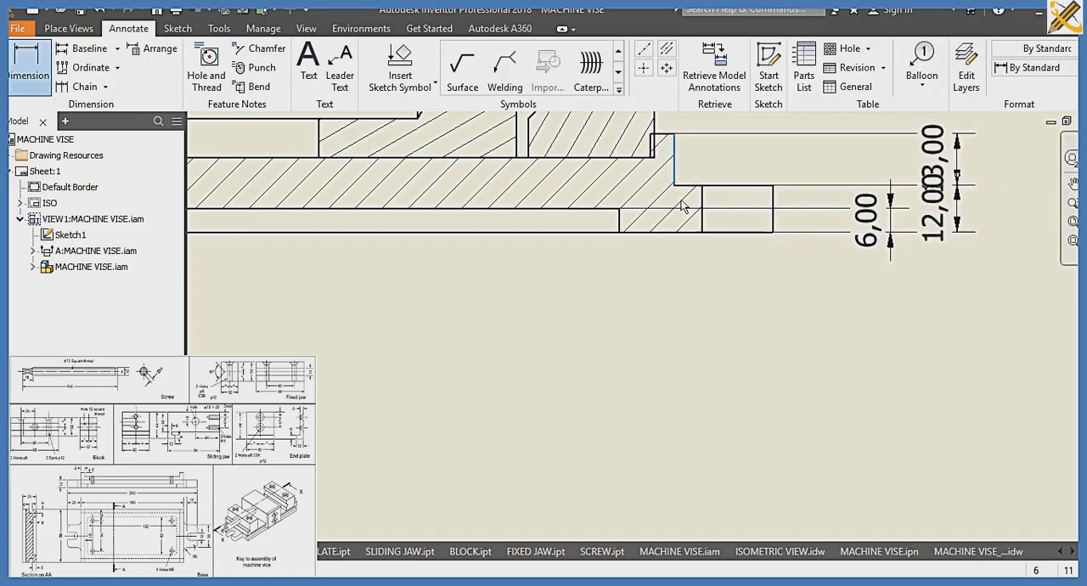
{"action": "scroll", "coordinate": [682, 207], "scroll_direction": "down", "scroll_amount": 4}
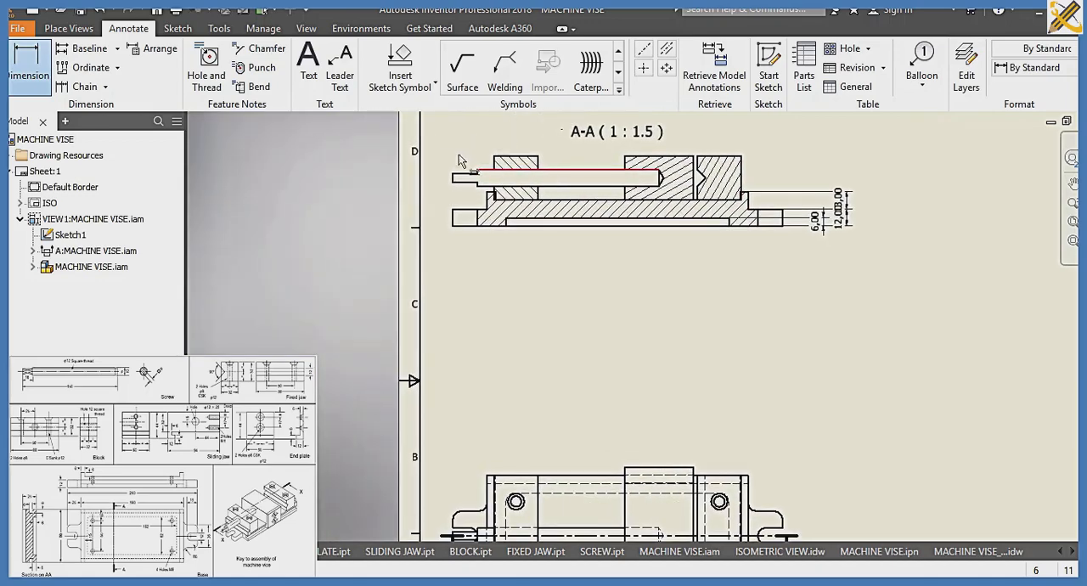
{"action": "scroll", "coordinate": [451, 182], "scroll_direction": "up", "scroll_amount": 5}
{"action": "left_click", "coordinate": [429, 194]}
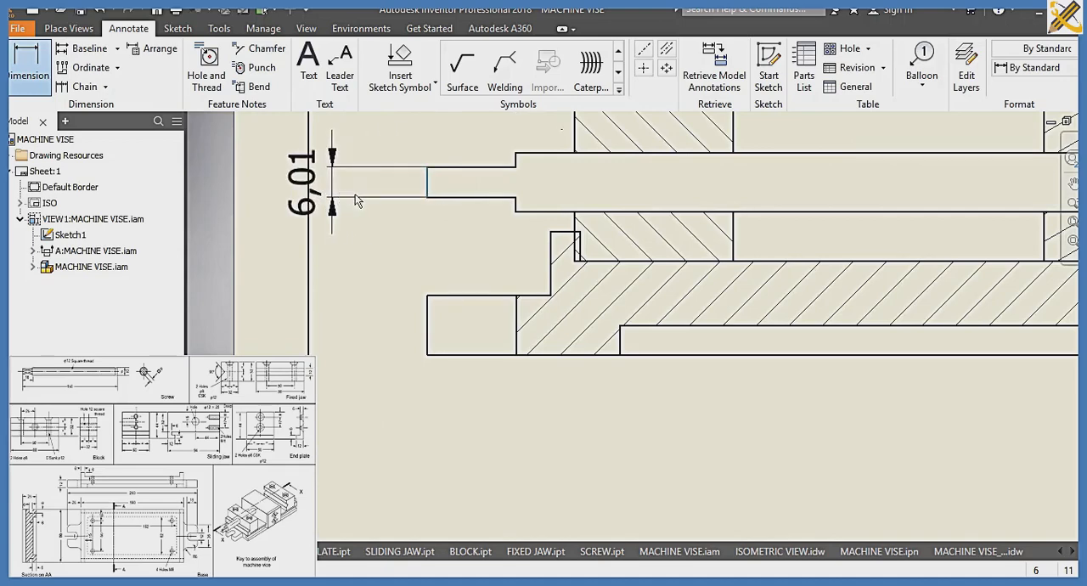
Dimension the length of the base's left-hand lug and the screw's thickness at its inner end in section A-A
{"action": "scroll", "coordinate": [423, 218], "scroll_direction": "down", "scroll_amount": 5}
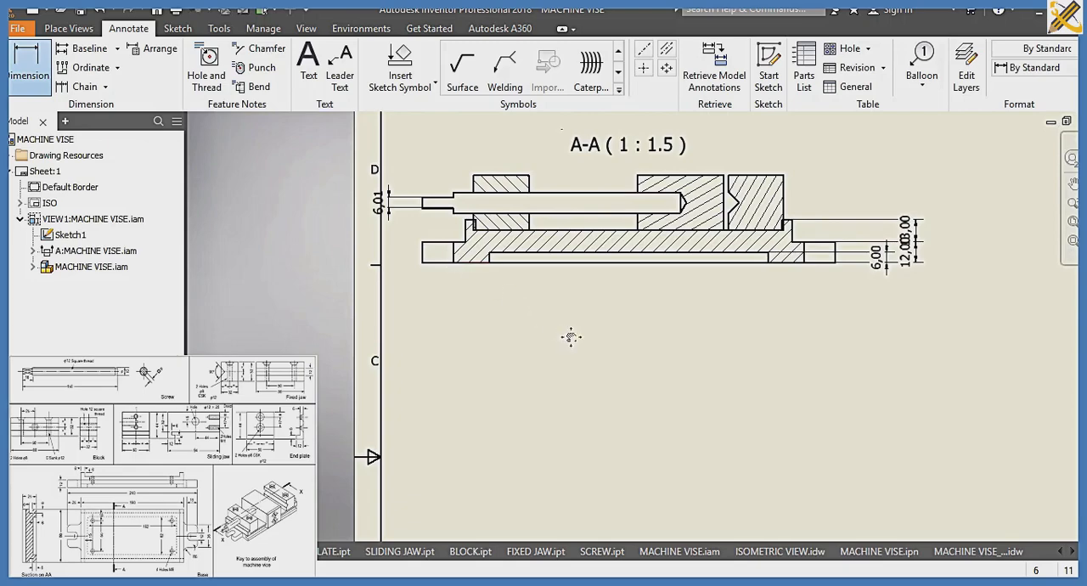
{"action": "mouse_move", "coordinate": [570, 332]}
{"action": "middle_mouse_down"}
{"action": "mouse_move", "coordinate": [602, 246]}
{"action": "mouse_move", "coordinate": [599, 332]}
{"action": "middle_mouse_up"}
{"action": "scroll", "coordinate": [599, 332], "scroll_direction": "down", "scroll_amount": 2}
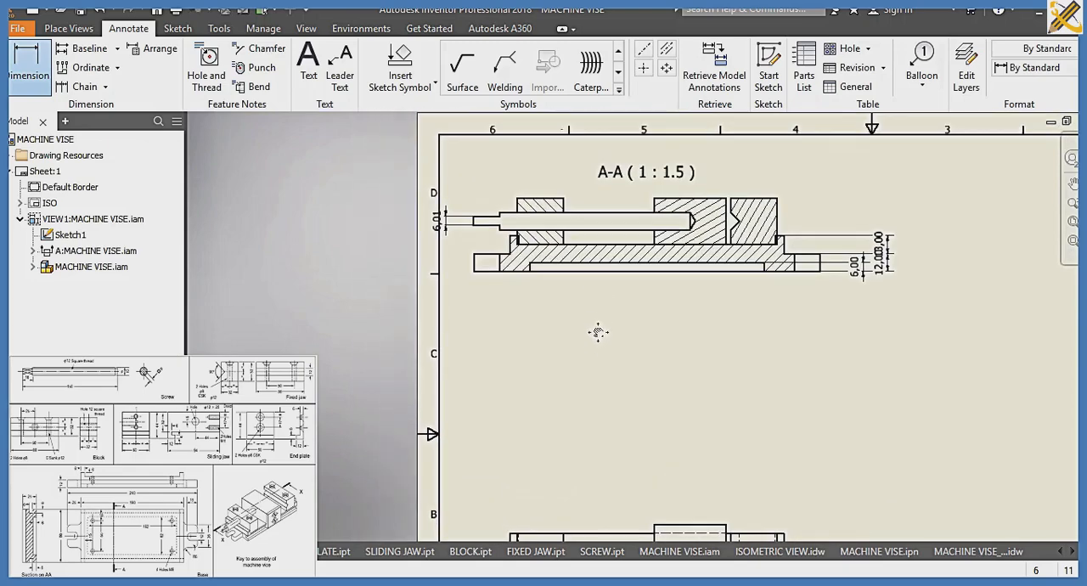
{"action": "left_click", "coordinate": [499, 273]}
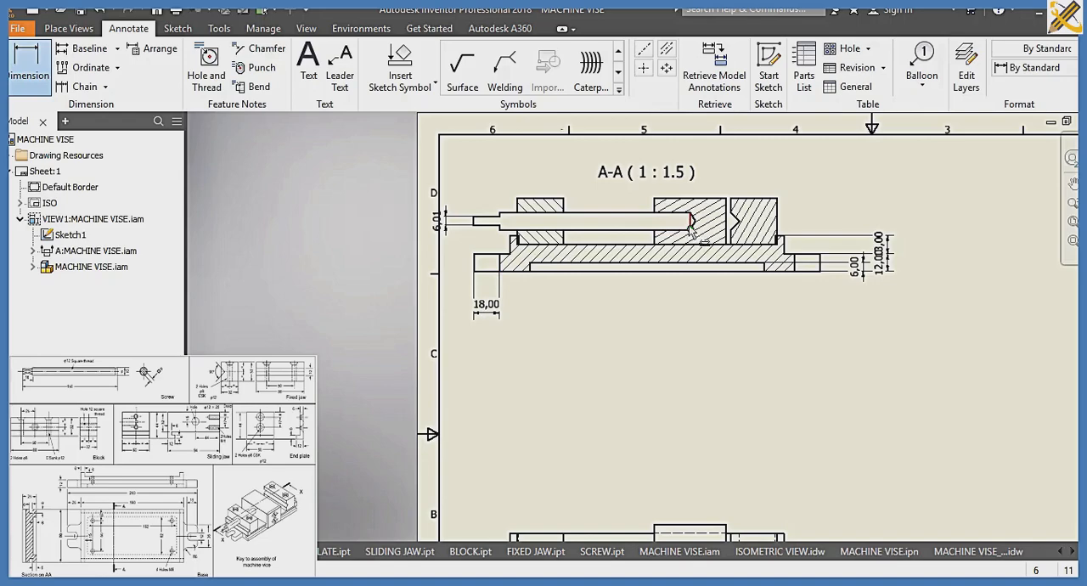
{"action": "scroll", "coordinate": [690, 226], "scroll_direction": "up", "scroll_amount": 5}
{"action": "left_click", "coordinate": [694, 220]}
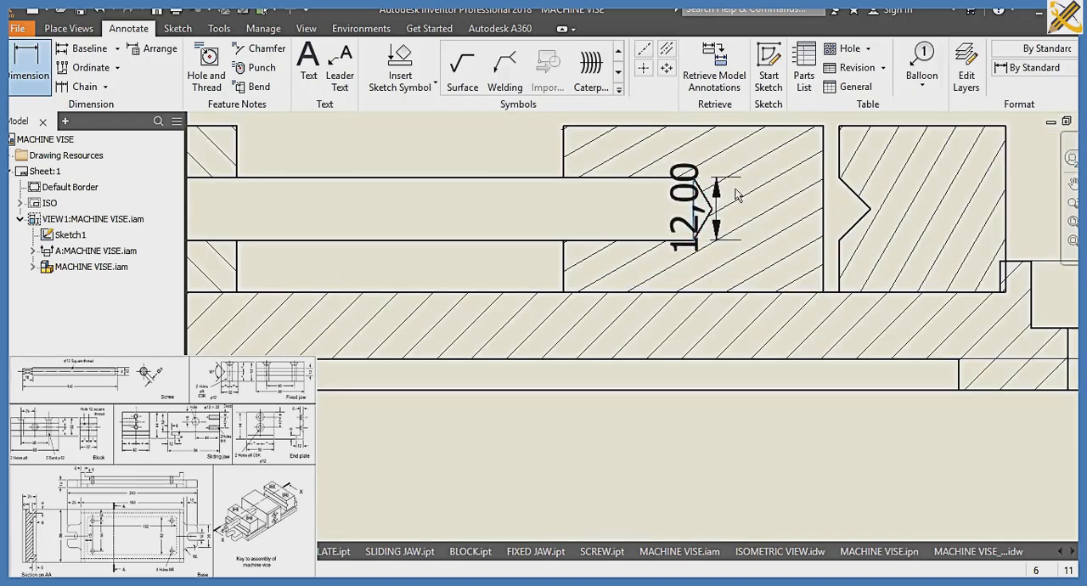
{"action": "scroll", "coordinate": [1002, 206], "scroll_direction": "down", "scroll_amount": 5}
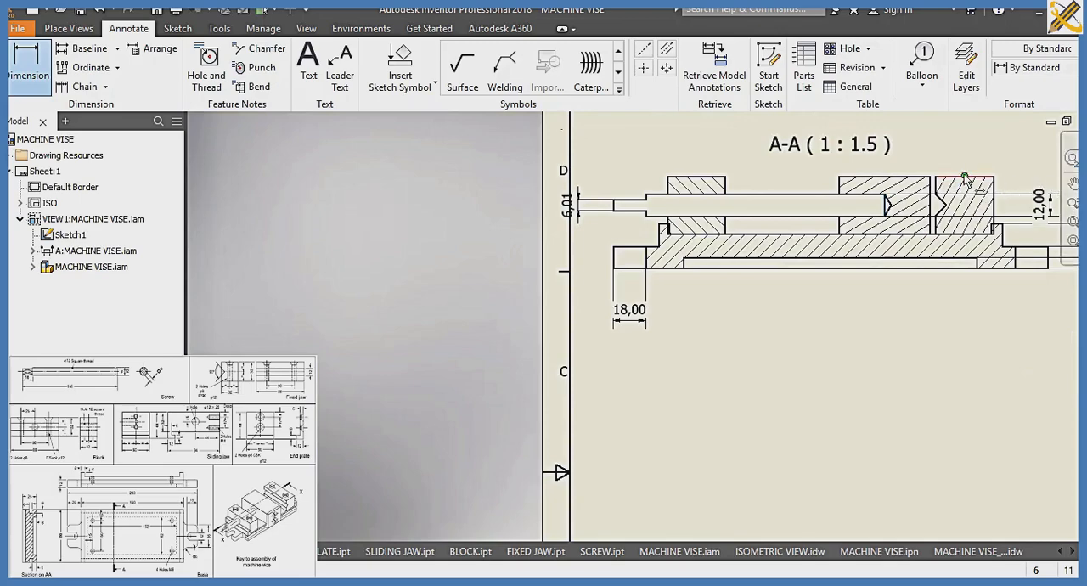
{"action": "scroll", "coordinate": [984, 280], "scroll_direction": "down", "scroll_amount": 1}
{"action": "mouse_move", "coordinate": [984, 281]}
{"action": "middle_mouse_down"}
{"action": "mouse_move", "coordinate": [886, 105]}
{"action": "mouse_move", "coordinate": [791, 53]}
{"action": "middle_mouse_up"}
{"action": "scroll", "coordinate": [789, 327], "scroll_direction": "up", "scroll_amount": 3}
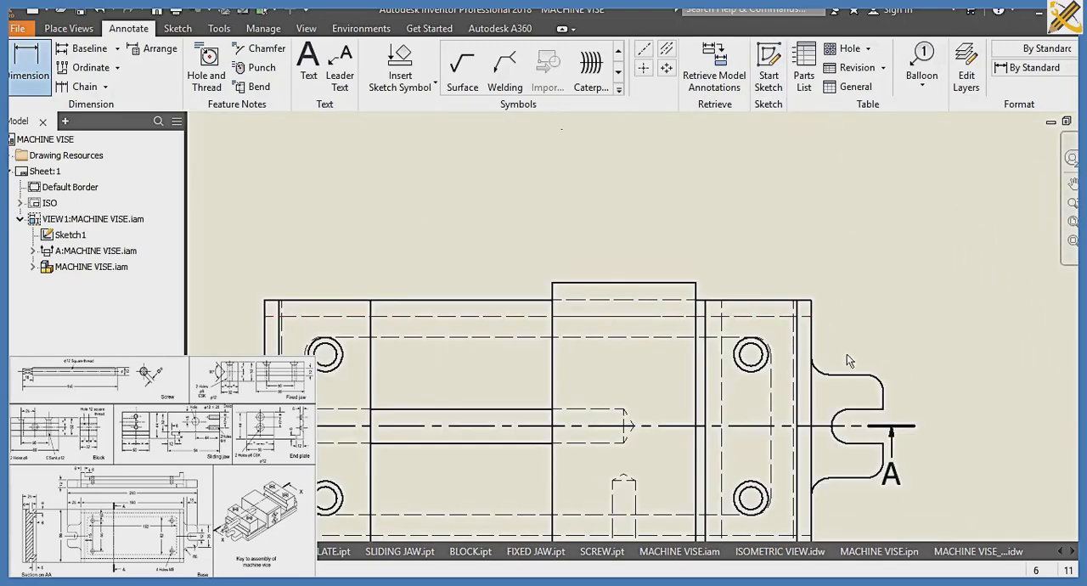
{"action": "scroll", "coordinate": [649, 391], "scroll_direction": "down", "scroll_amount": 2}
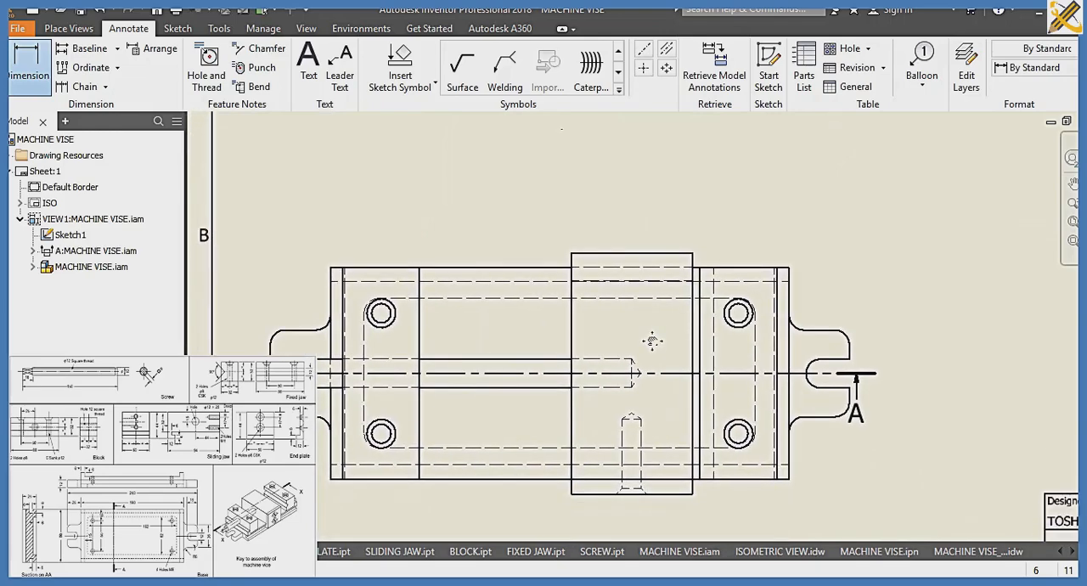
{"action": "scroll", "coordinate": [779, 320], "scroll_direction": "down", "scroll_amount": 5}
{"action": "mouse_move", "coordinate": [779, 319]}
{"action": "middle_mouse_down"}
{"action": "mouse_move", "coordinate": [761, 360]}
{"action": "mouse_move", "coordinate": [639, 438]}
{"action": "middle_mouse_up"}
{"action": "scroll", "coordinate": [638, 438], "scroll_direction": "up", "scroll_amount": 1}
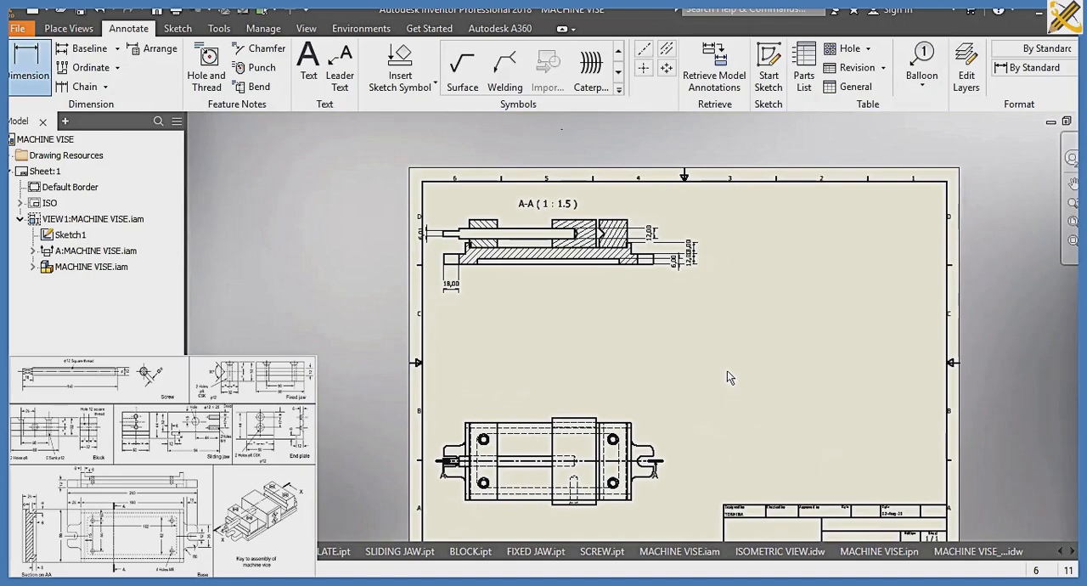
Save the drawing as MACHINE VISE_SECTION in the SLIDE 7A folder
{"action": "key", "text": "ctrl+s"}
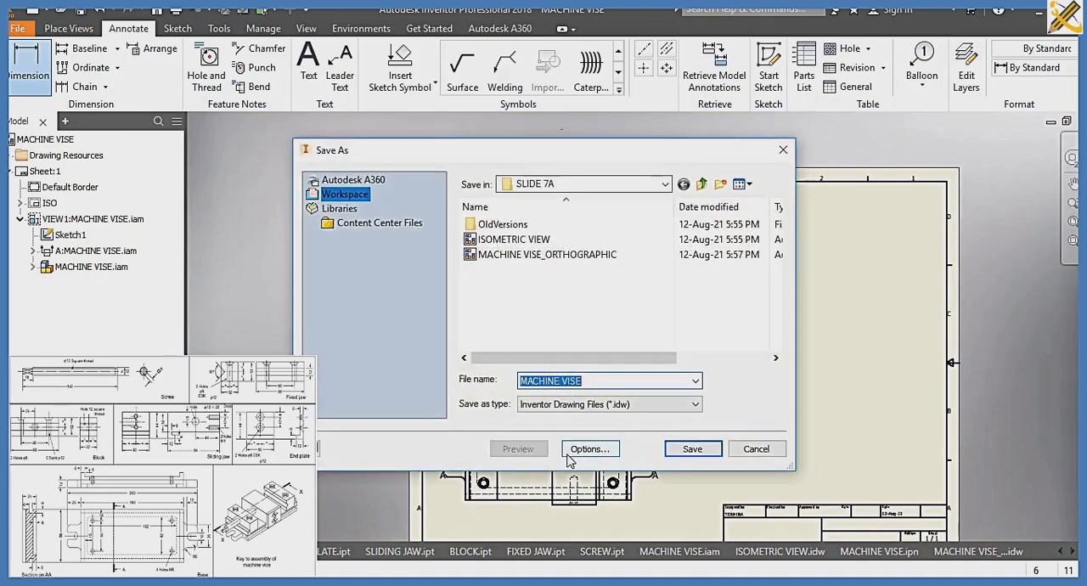
{"action": "key", "text": "End"}
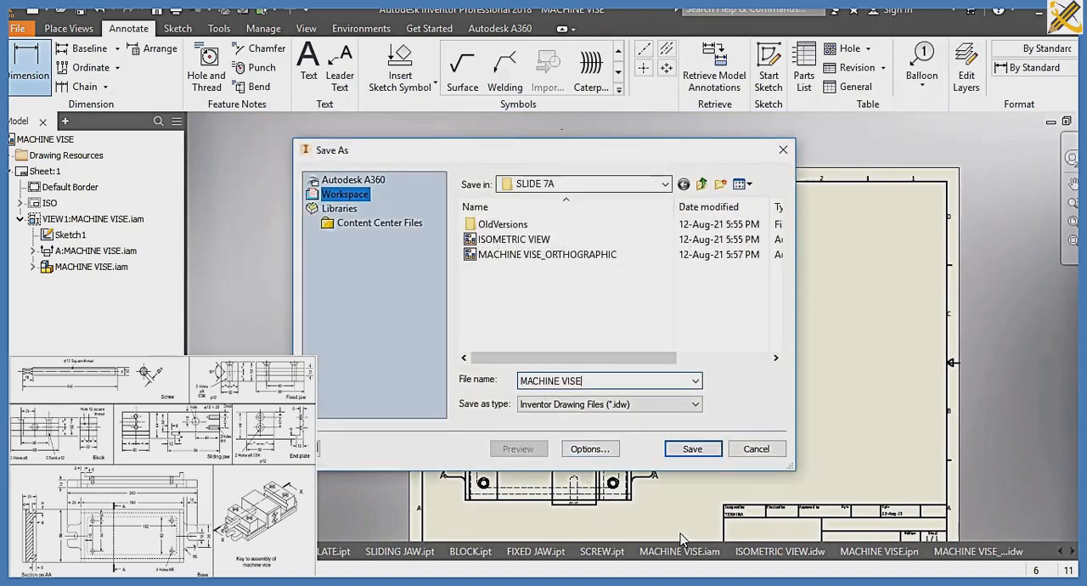
{"action": "type", "text": "_SECTION"}
{"action": "key", "text": "Return"}
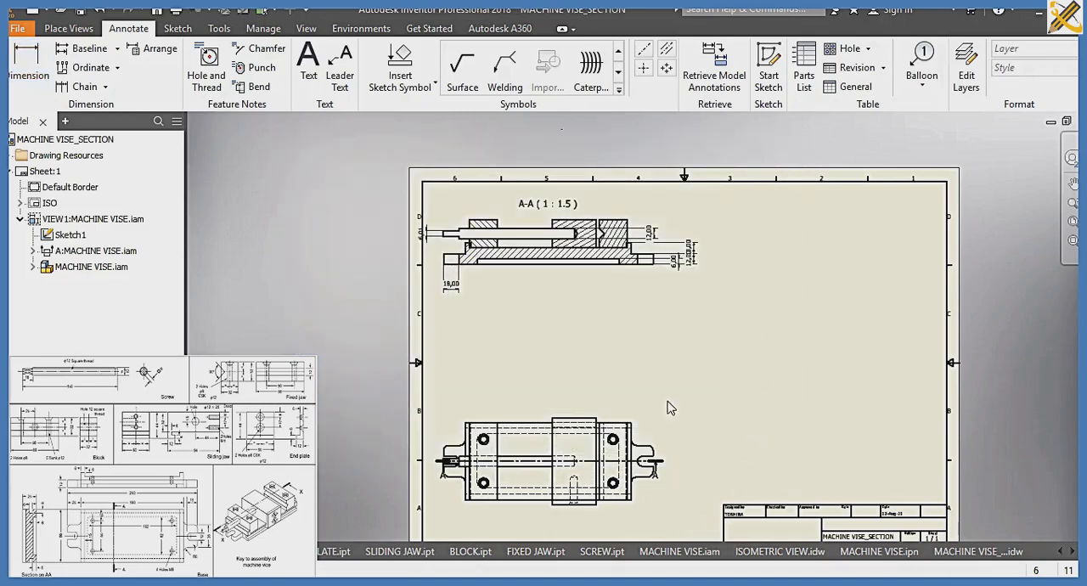
Create section view B-B with a vertical cutting line through section A-A between the two left-hand hatched blocks, and place it to the right
{"action": "scroll", "coordinate": [669, 411], "scroll_direction": "up", "scroll_amount": 3}
{"action": "scroll", "coordinate": [673, 434], "scroll_direction": "down", "scroll_amount": 2}
{"action": "scroll", "coordinate": [737, 289], "scroll_direction": "down", "scroll_amount": 3}
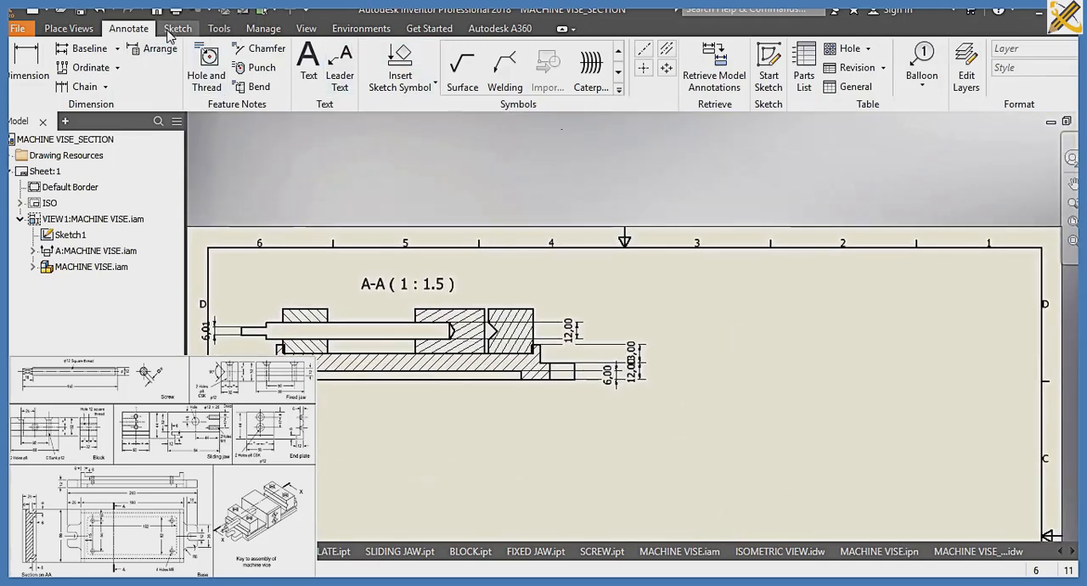
{"action": "left_click", "coordinate": [68, 28]}
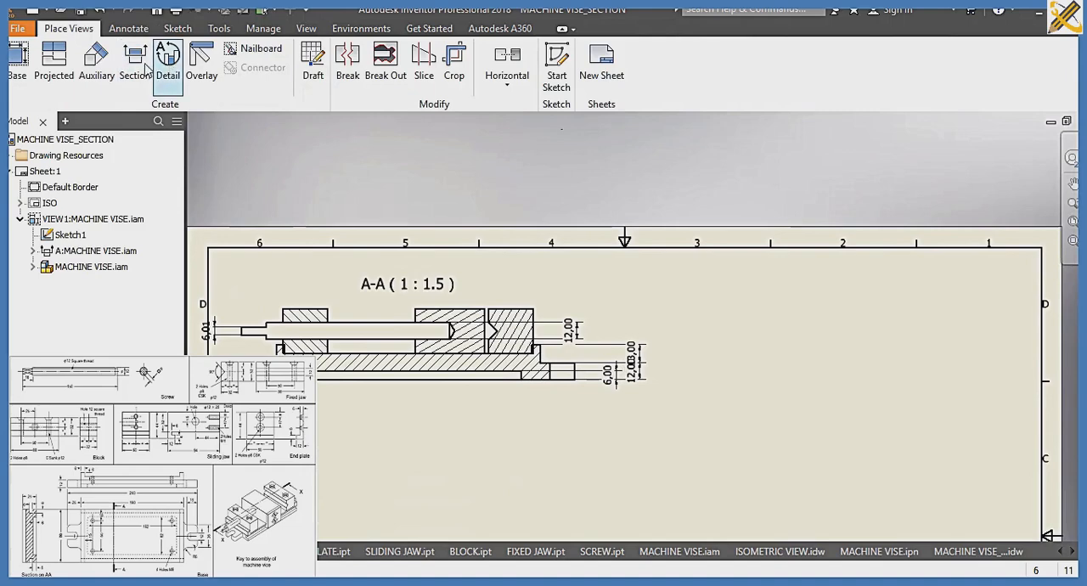
{"action": "left_click", "coordinate": [143, 79]}
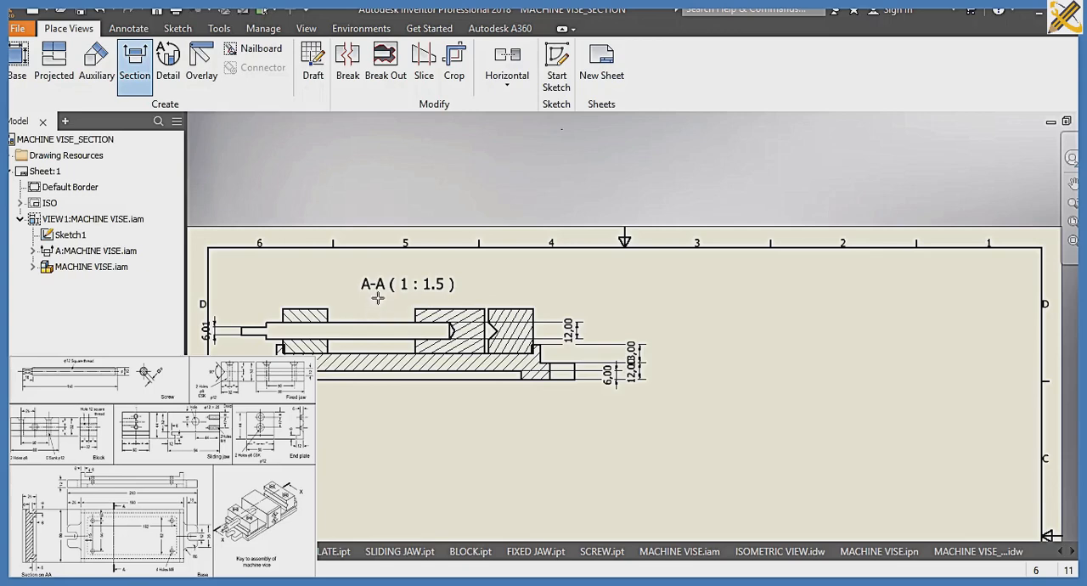
{"action": "left_click", "coordinate": [377, 297]}
{"action": "left_click", "coordinate": [414, 408]}
{"action": "right_click", "coordinate": [415, 408]}
{"action": "left_click", "coordinate": [476, 410]}
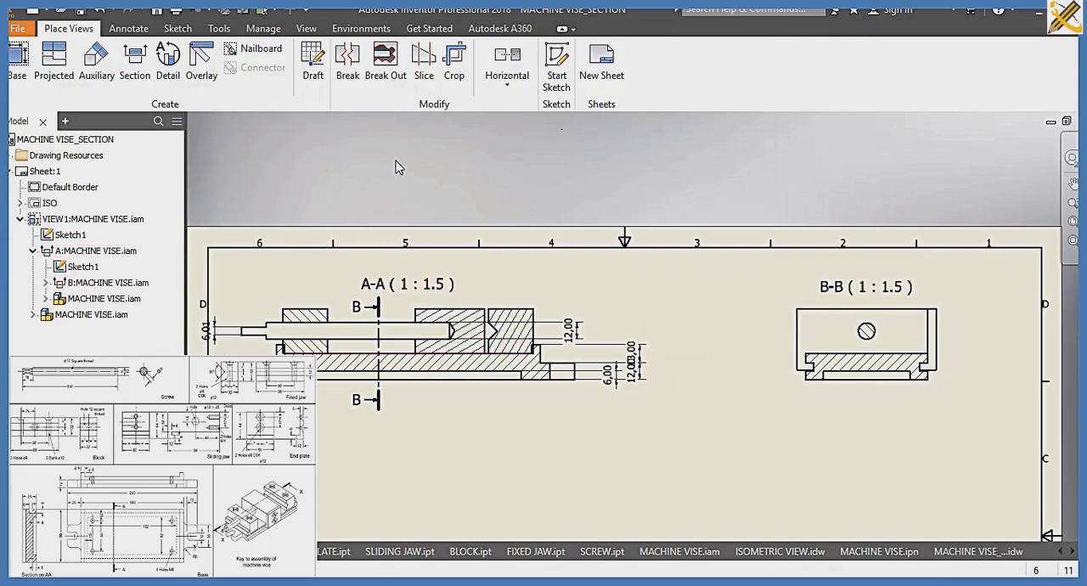
Hide the hatching of the screw in section B-B
{"action": "right_click", "coordinate": [867, 332]}
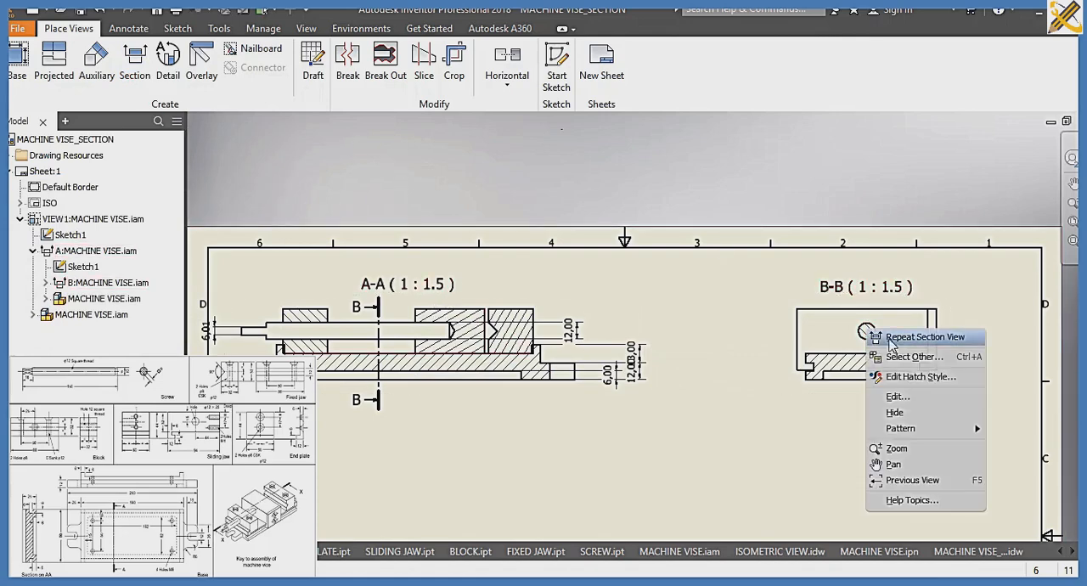
{"action": "left_click", "coordinate": [901, 414]}
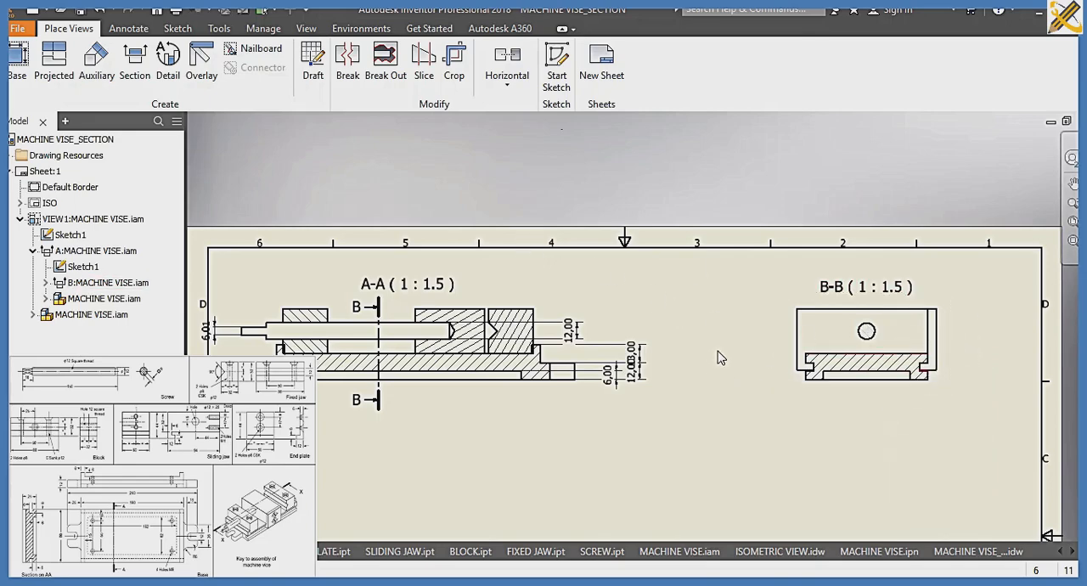
{"action": "left_click", "coordinate": [1073, 223]}
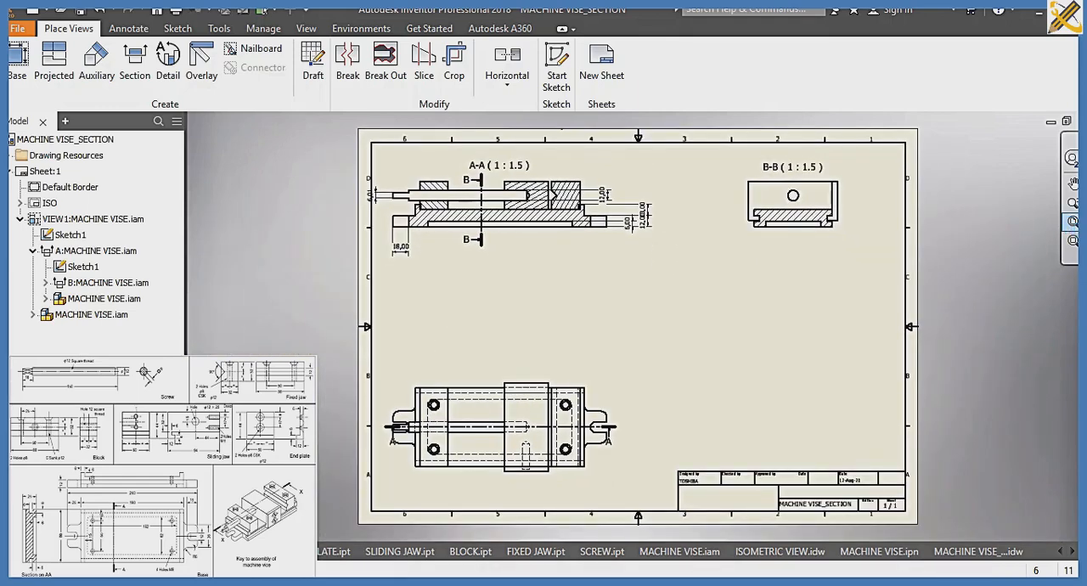
Create a new metric drawing from the ISO.idw template and start placing a base view
{"action": "key", "text": "ctrl+n"}
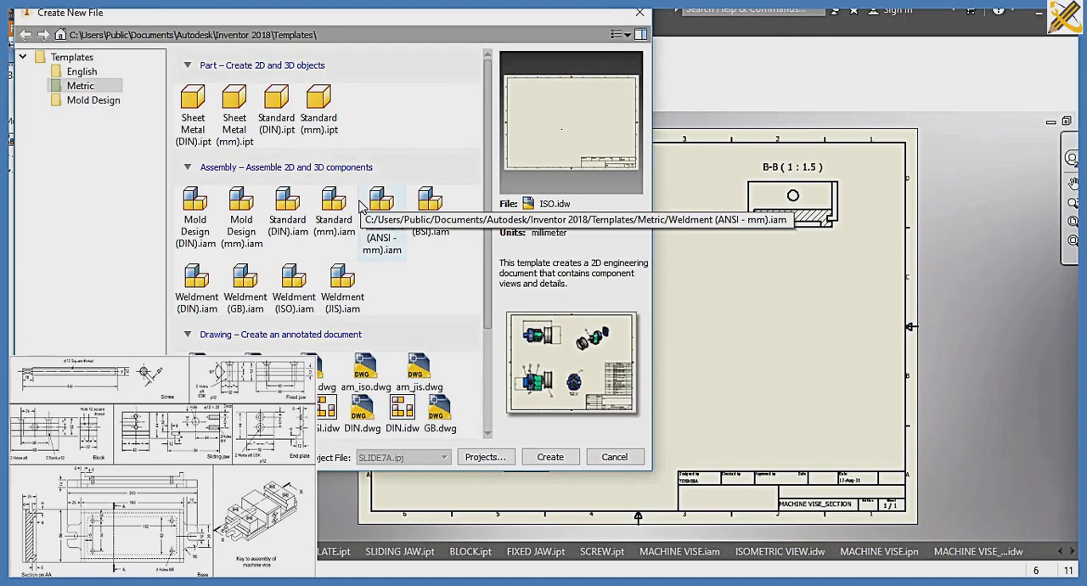
{"action": "left_click", "coordinate": [553, 456]}
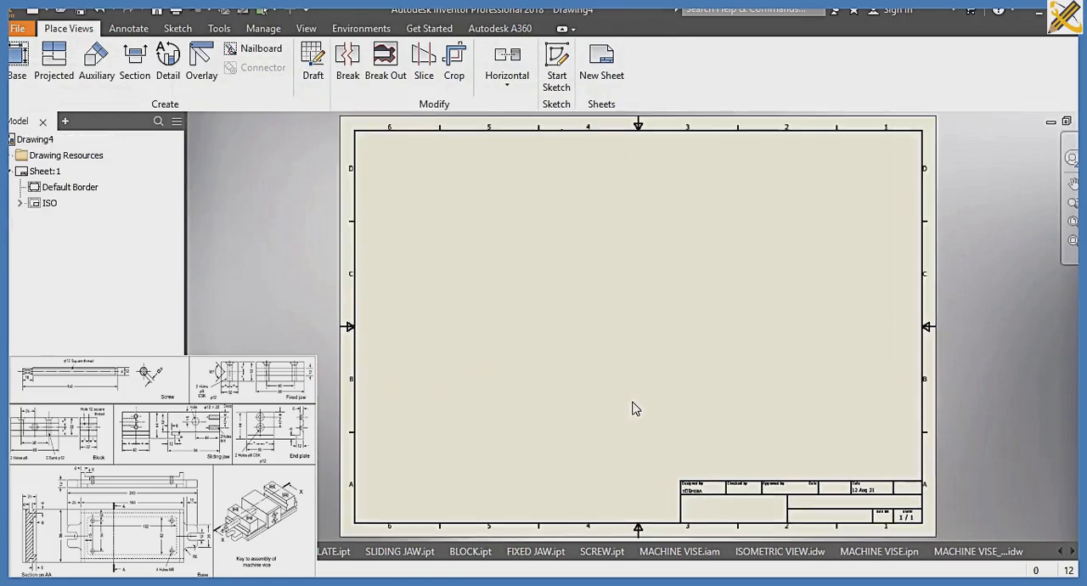
{"action": "left_click", "coordinate": [17, 59]}
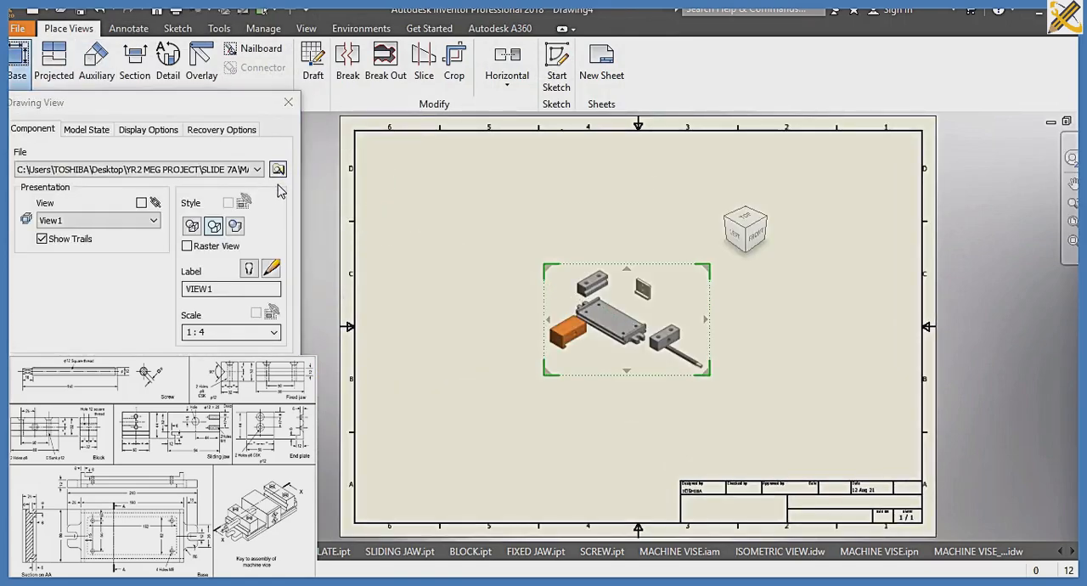
{"action": "left_click", "coordinate": [281, 167]}
{"action": "left_click", "coordinate": [246, 232]}
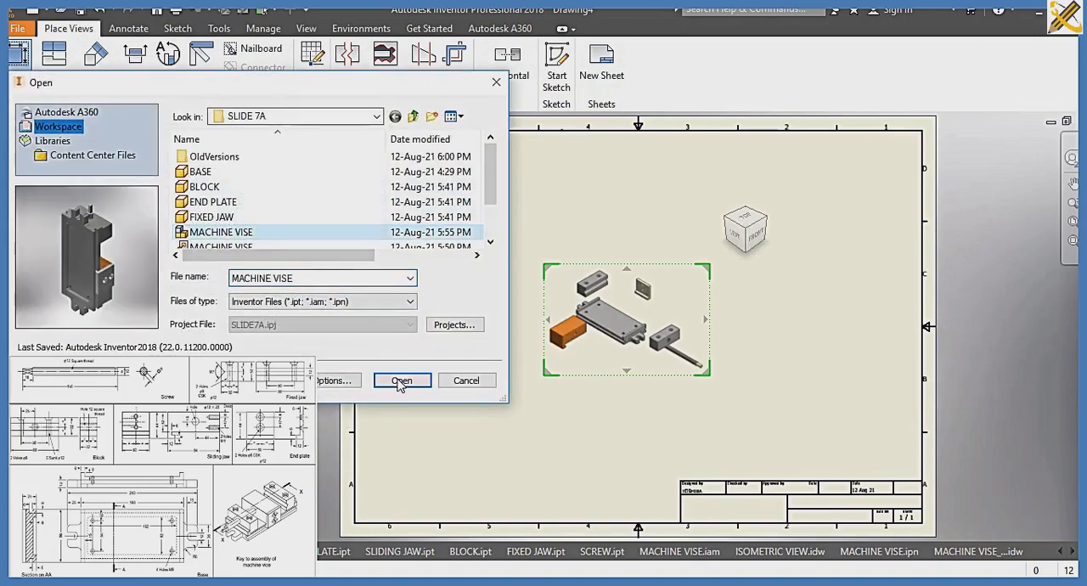
{"action": "left_click", "coordinate": [401, 381]}
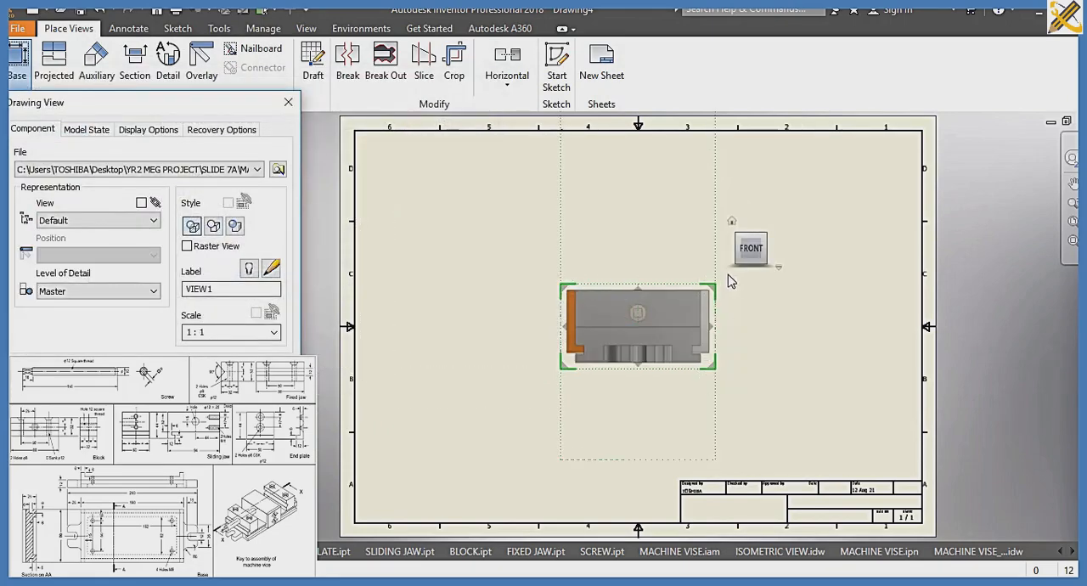
Load the BASE part as the base view's model and orient the view to Right
{"action": "mouse_move", "coordinate": [771, 260]}
{"action": "left_click", "coordinate": [279, 170]}
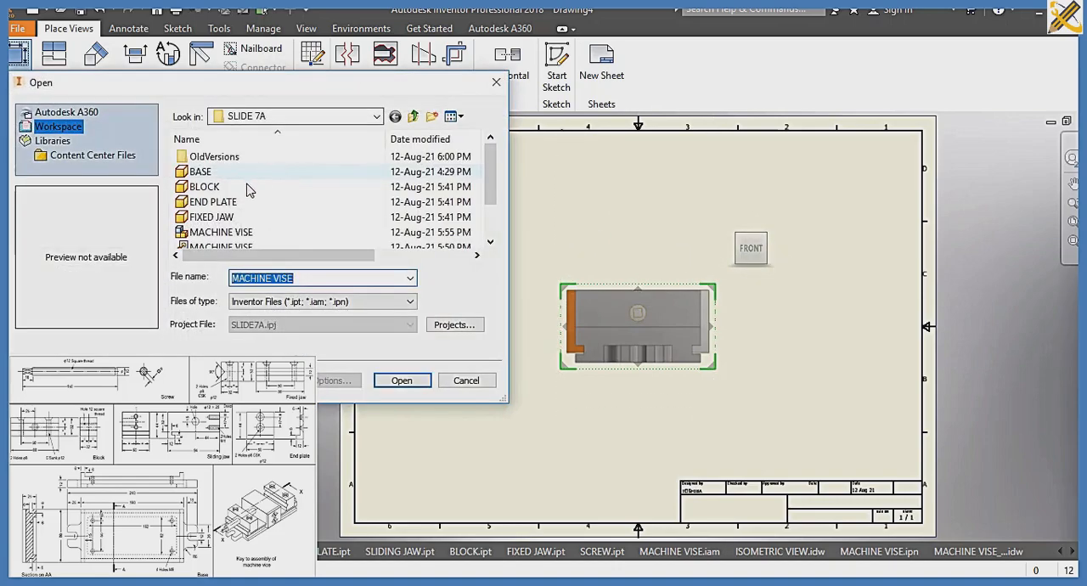
{"action": "left_click", "coordinate": [230, 171]}
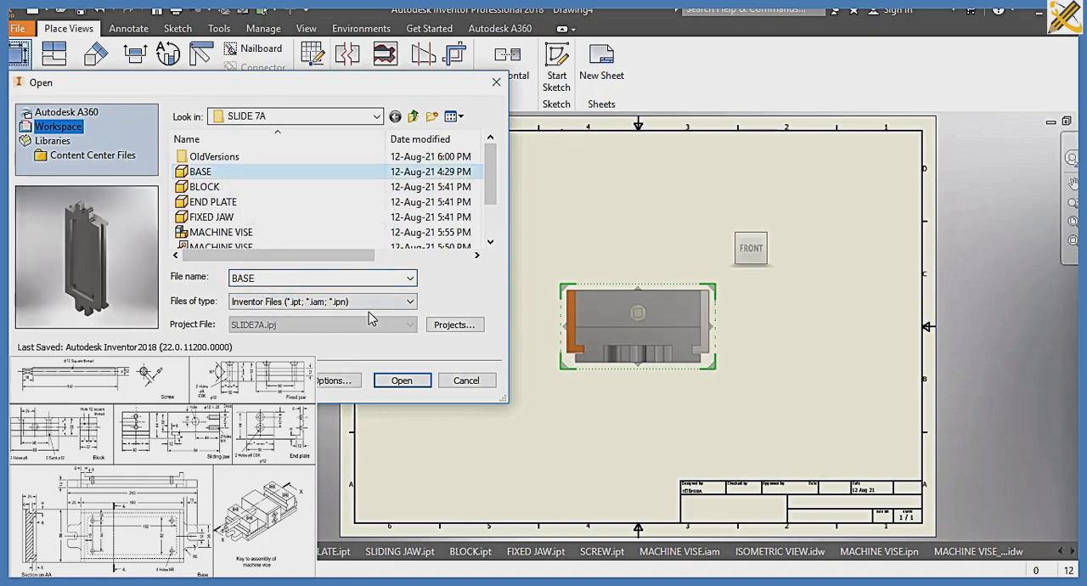
{"action": "left_click", "coordinate": [402, 381]}
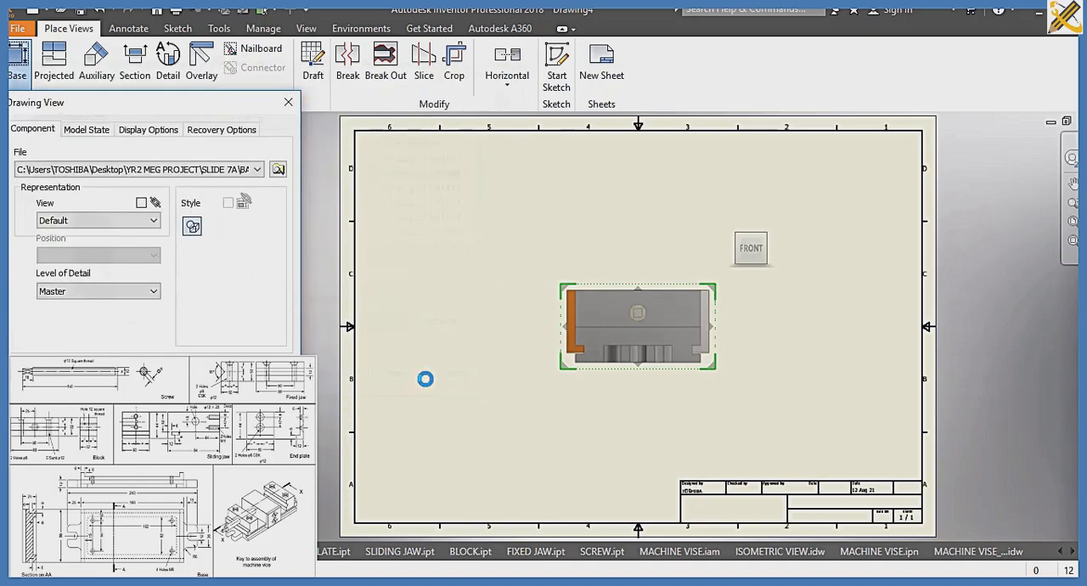
{"action": "left_click", "coordinate": [757, 254]}
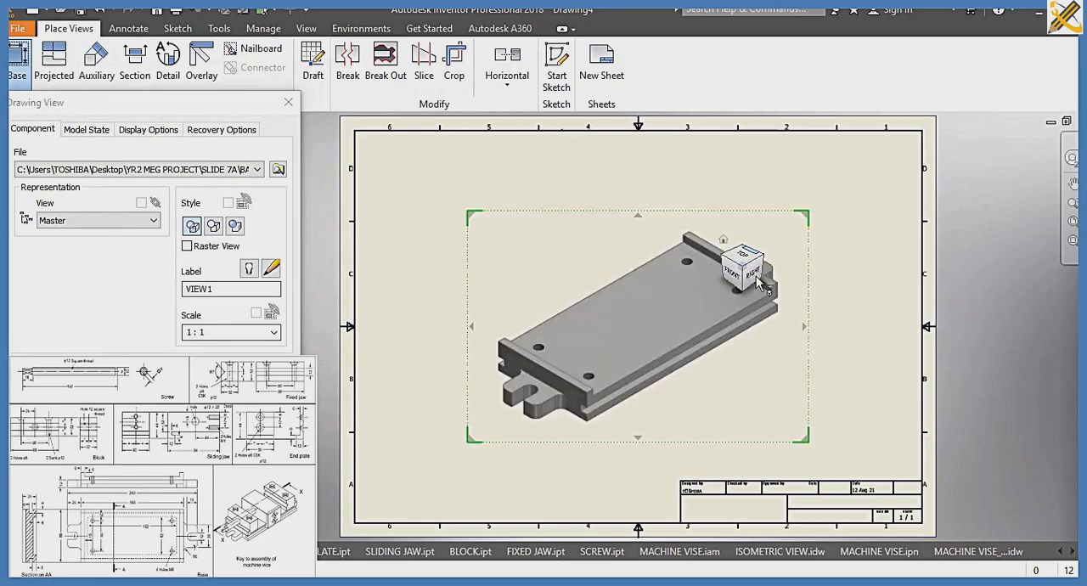
{"action": "left_click", "coordinate": [740, 270]}
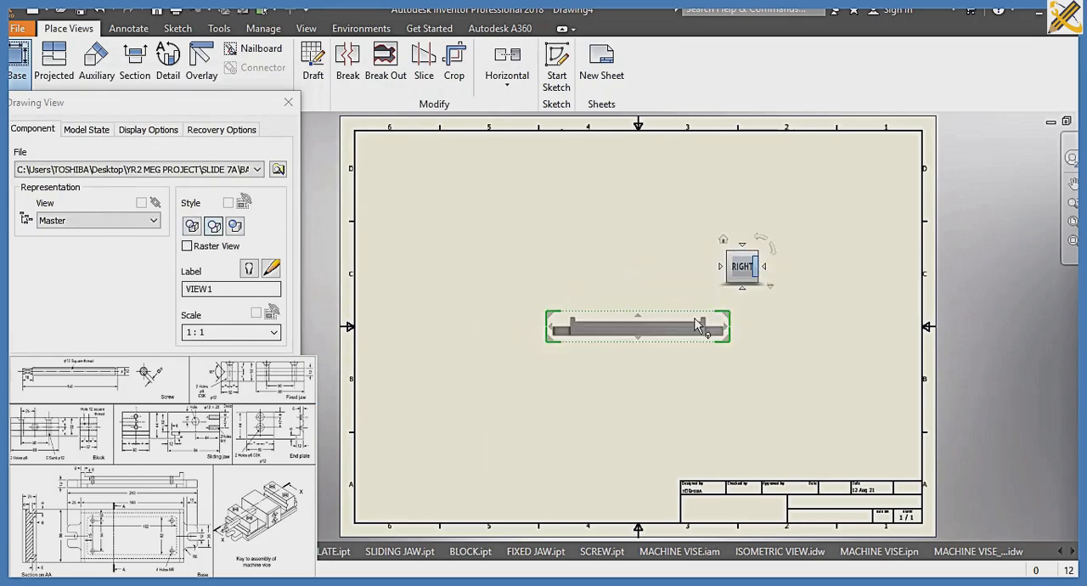
Set the base view's scale to 1:1 and move the view to the sheet's upper left area
{"action": "left_click", "coordinate": [274, 333]}
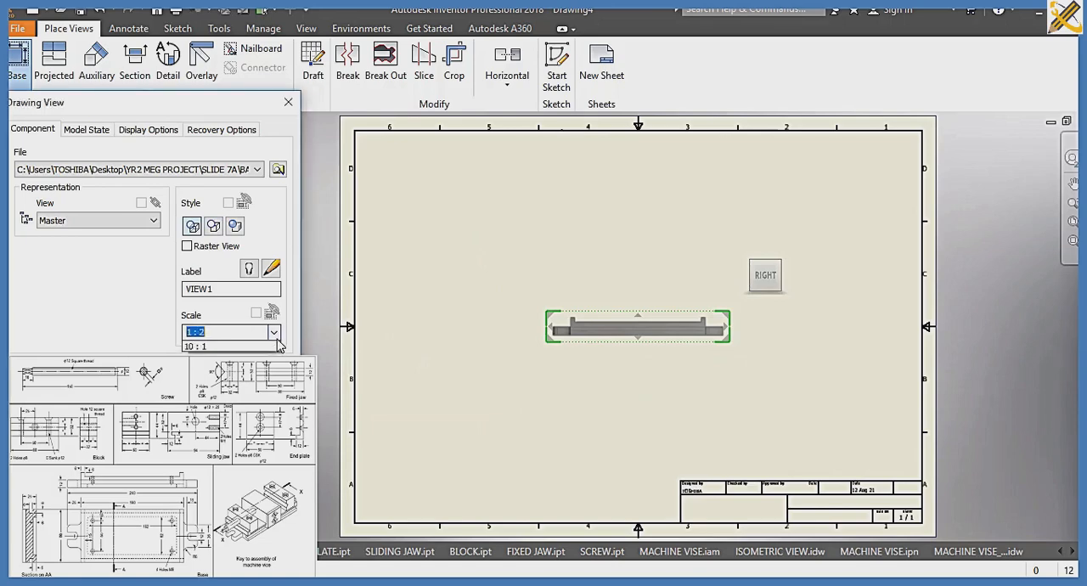
{"action": "left_click", "coordinate": [197, 360]}
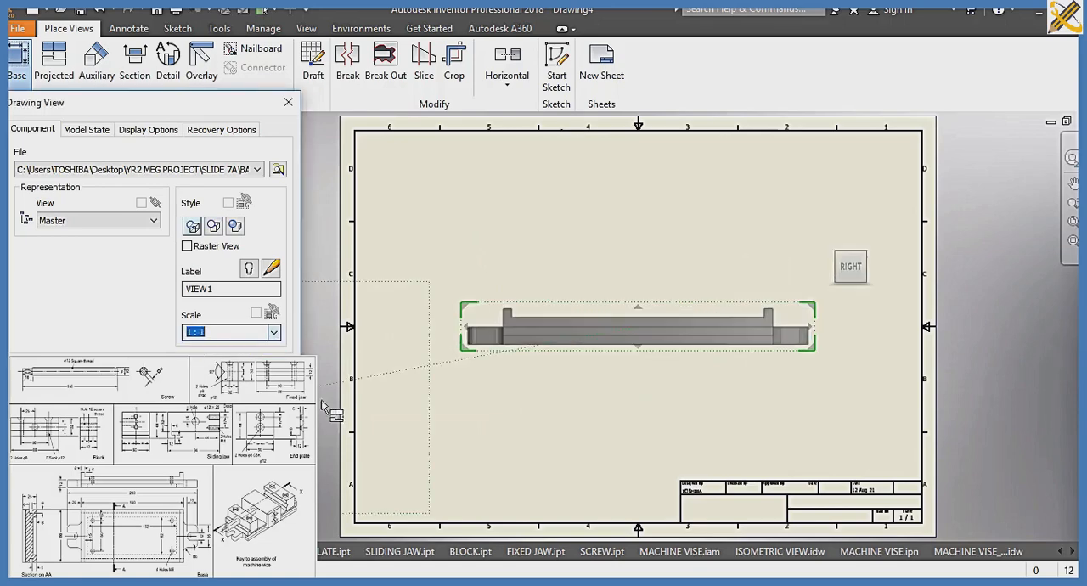
{"action": "left_click_drag", "start_coordinate": [623, 346], "coordinate": [529, 211]}
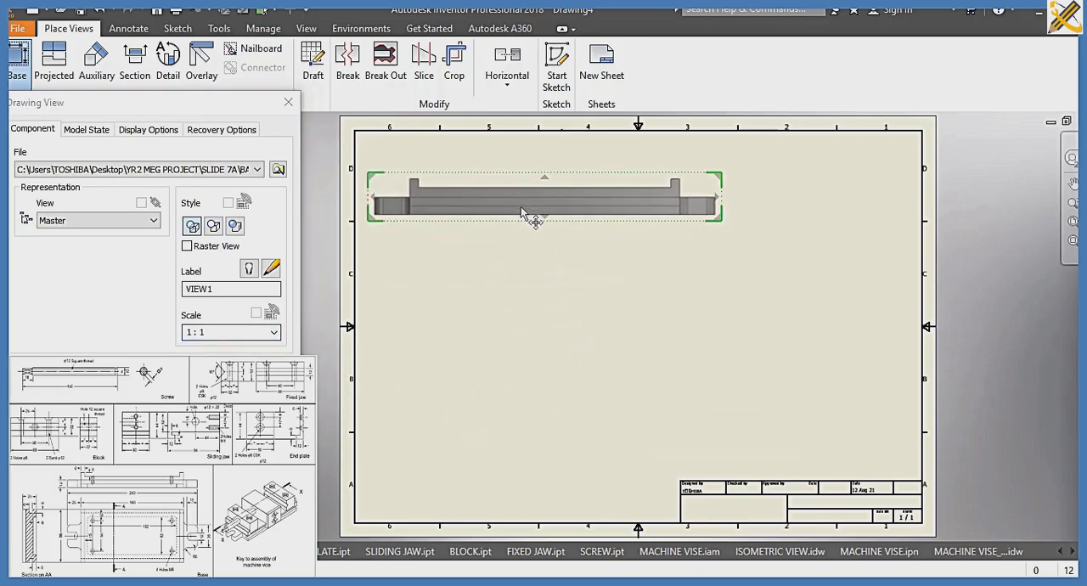
Project a top view below the base view, a side view to its right and an isometric view diagonally below right
{"action": "left_click", "coordinate": [509, 413]}
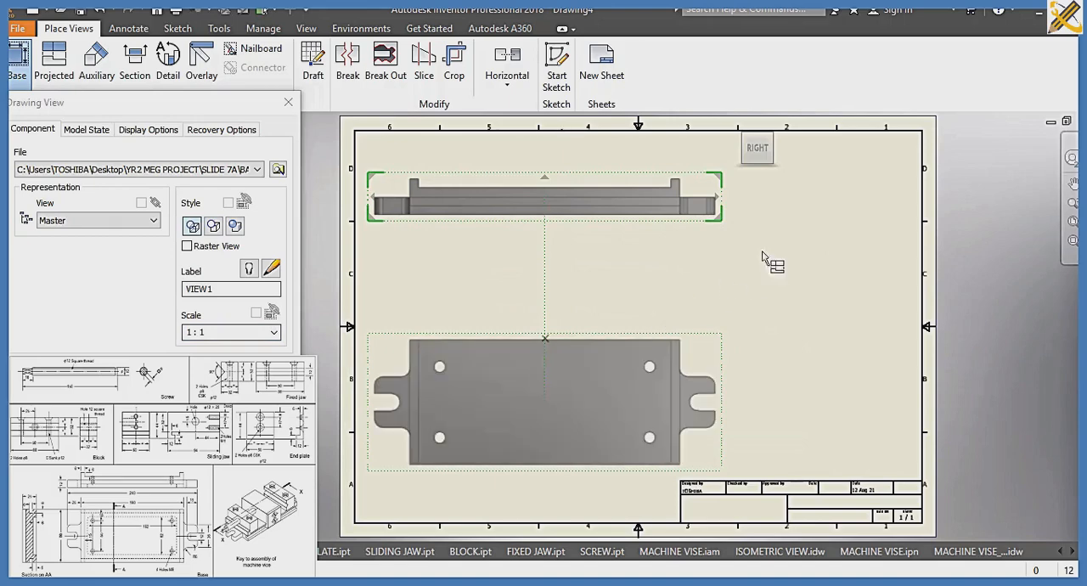
{"action": "left_click", "coordinate": [833, 206]}
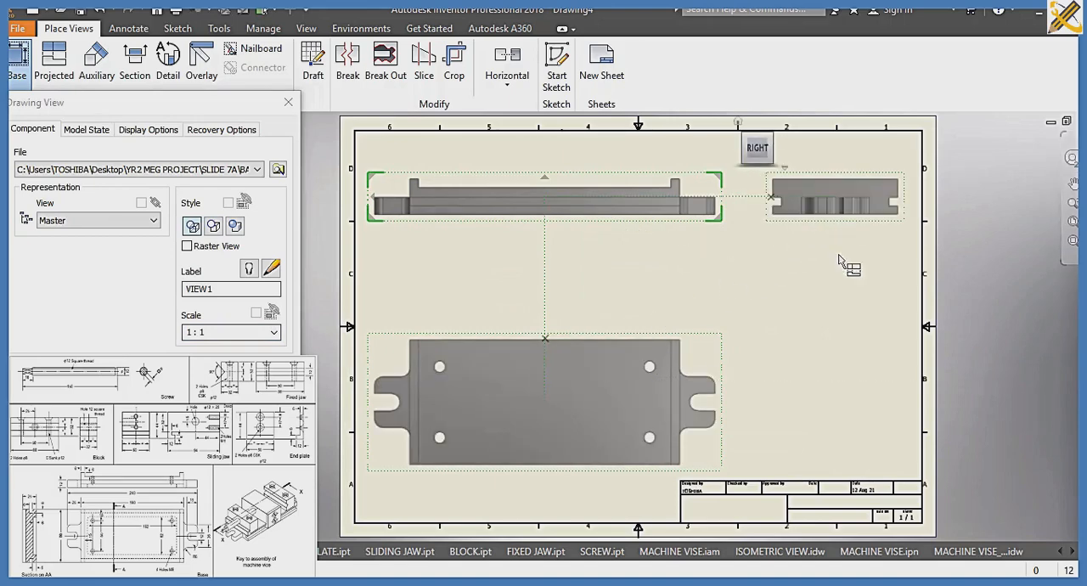
{"action": "left_click", "coordinate": [841, 398]}
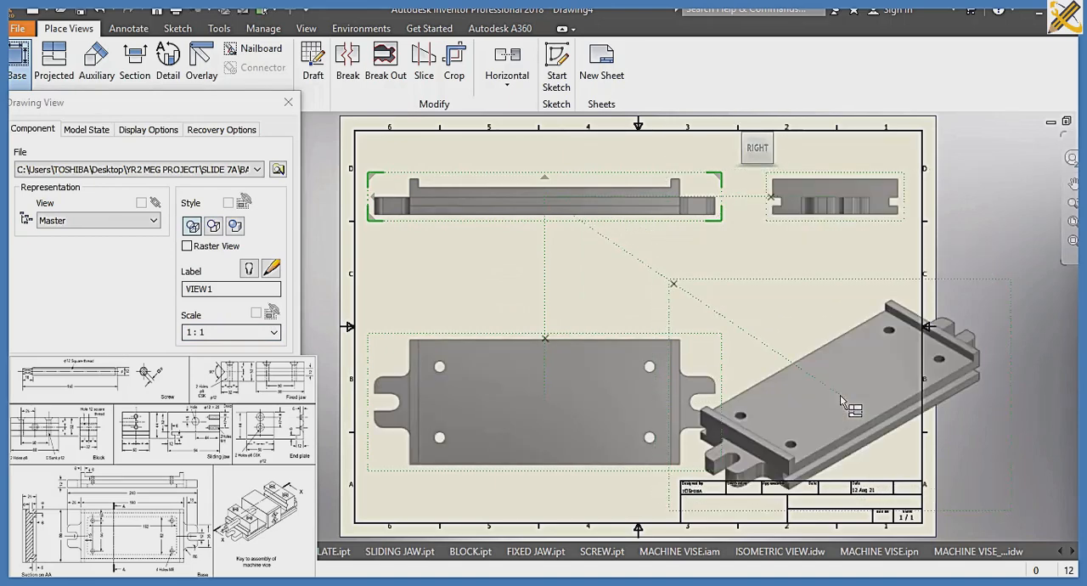
Set the base view's scale to 1:1.5, shift the views left to fit inside the border, and place them
{"action": "left_click", "coordinate": [217, 333]}
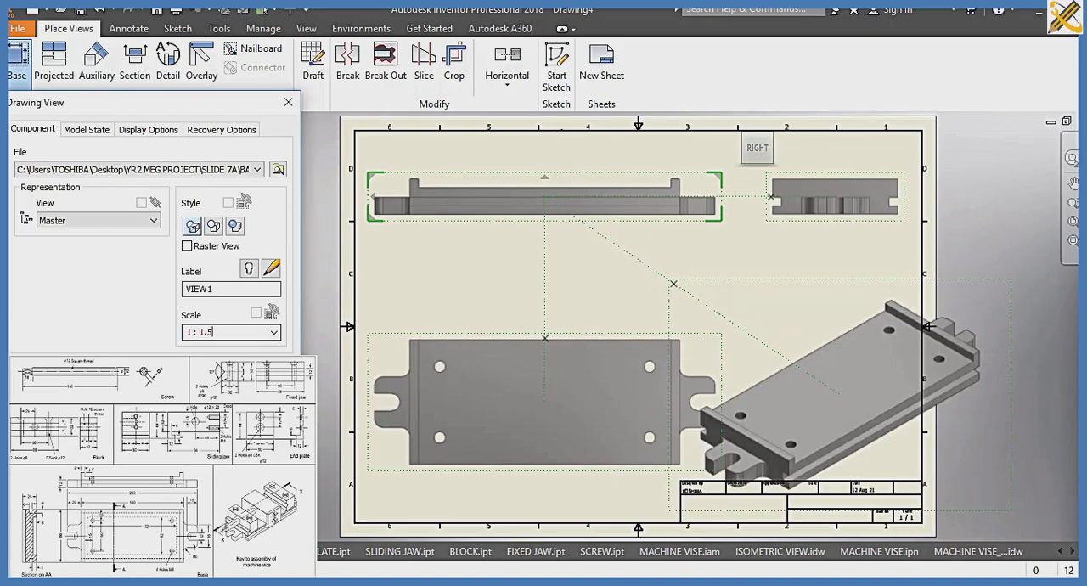
{"action": "type", "text": ".5"}
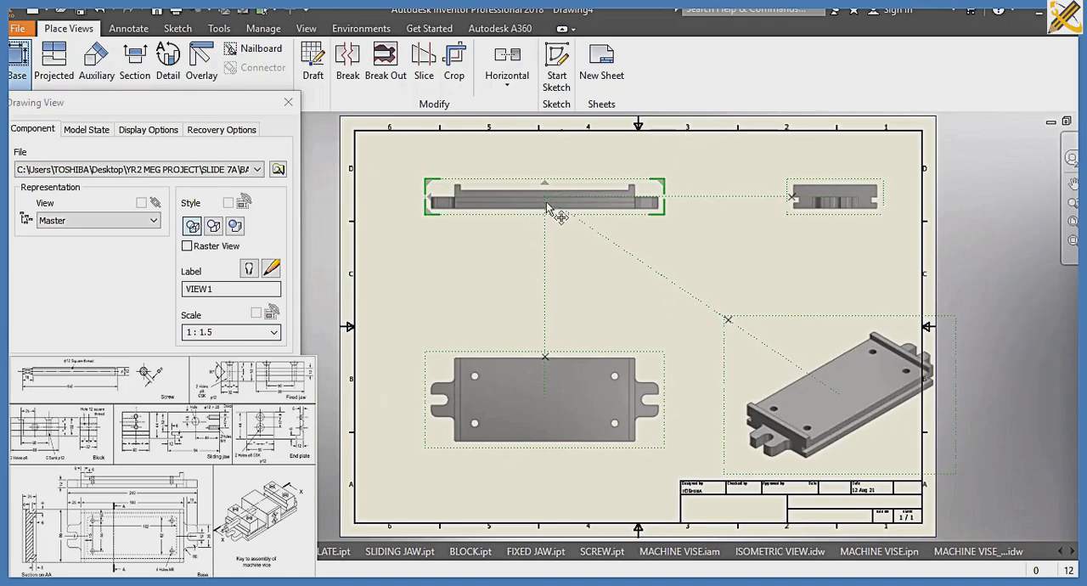
{"action": "left_click_drag", "start_coordinate": [556, 212], "coordinate": [519, 211]}
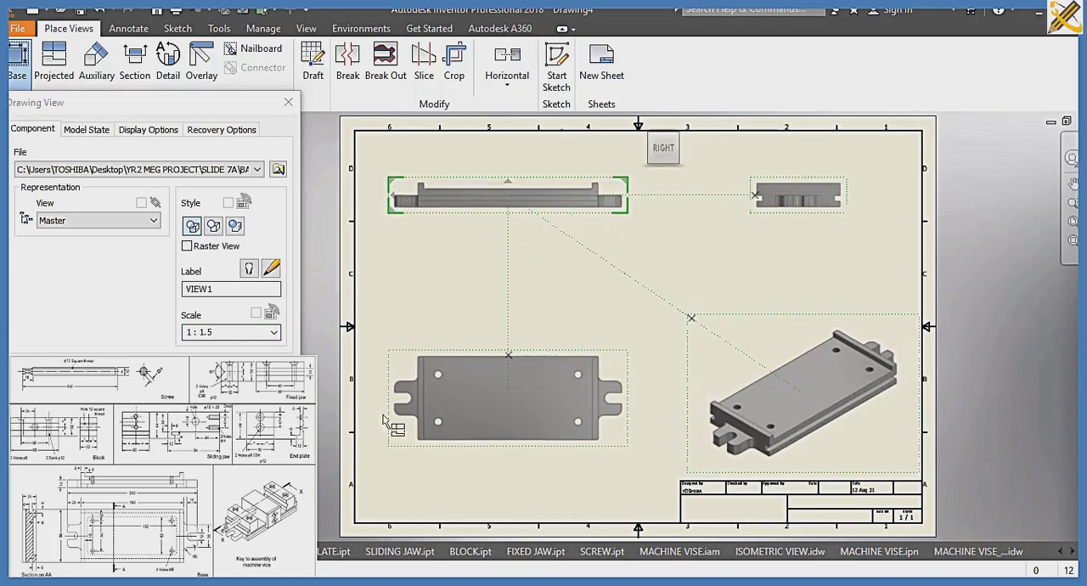
{"action": "left_click", "coordinate": [197, 374]}
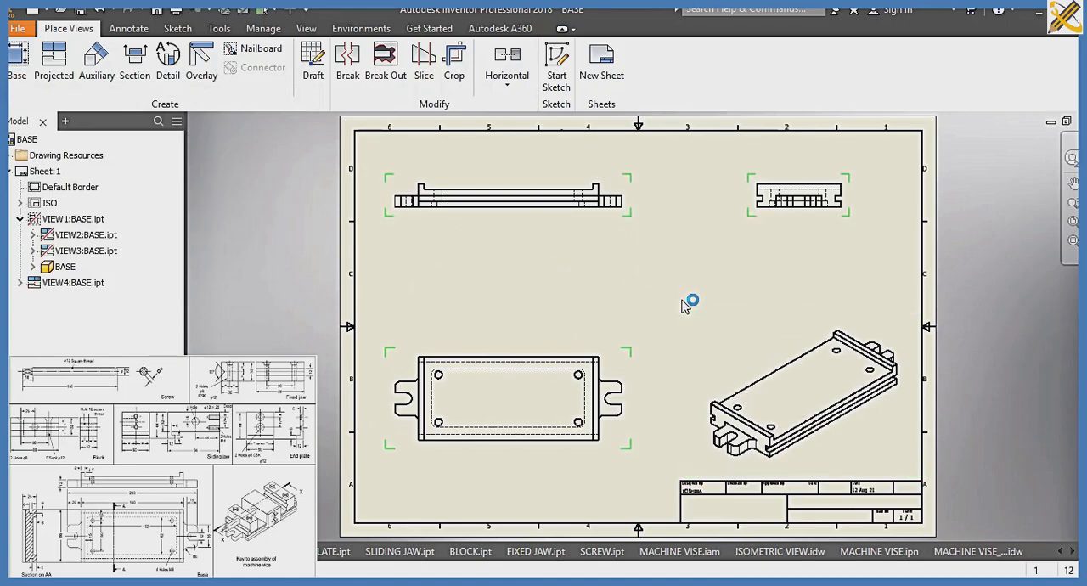
Save the drawing as BASE_ORTHOGRAPHIC in the SLIDE 7A folder
{"action": "key", "text": "ctrl+s"}
{"action": "key", "text": "Right"}
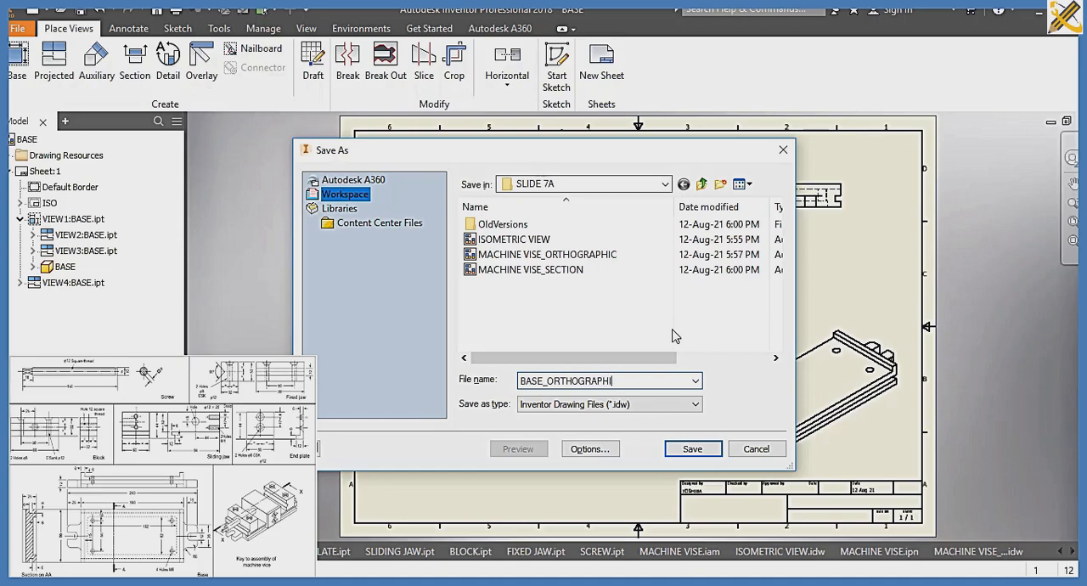
{"action": "key", "text": "Return"}
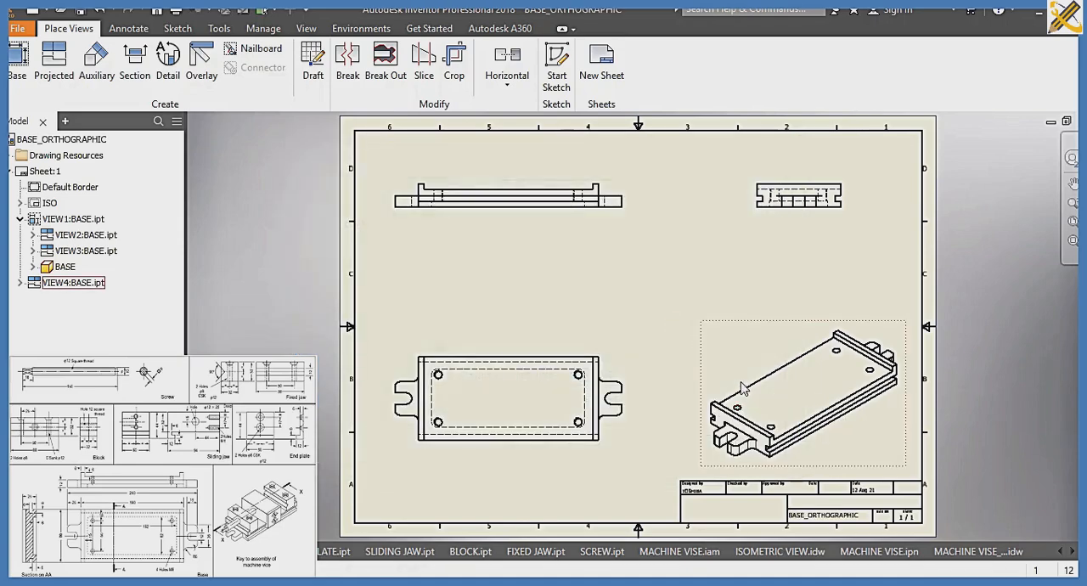
Create a new metric drawing from the ISO.idw template and load the BASE part as the base view's model
{"action": "key", "text": "ctrl+n"}
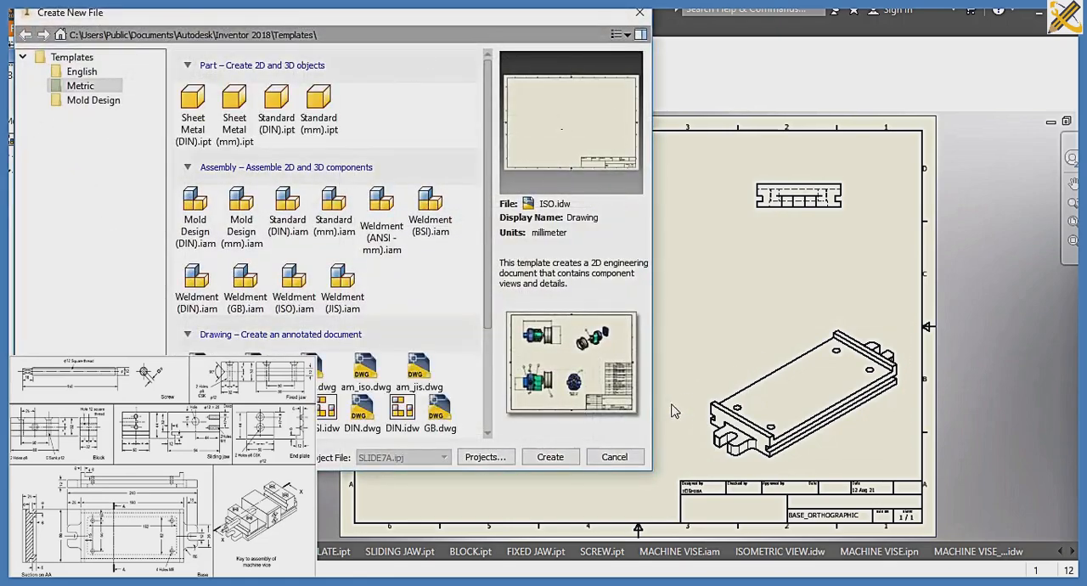
{"action": "left_click", "coordinate": [568, 457]}
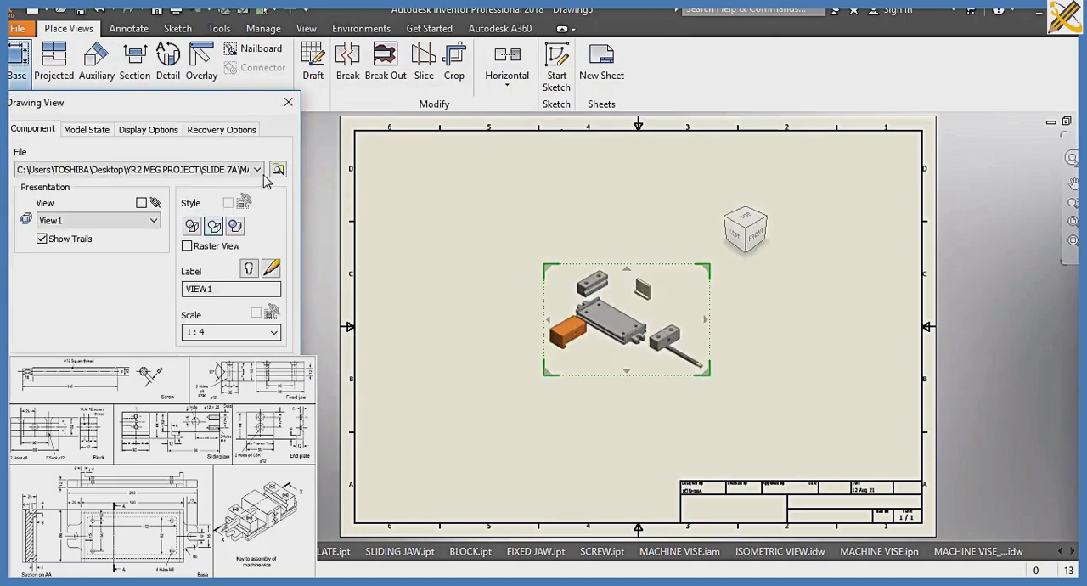
{"action": "left_click", "coordinate": [277, 169]}
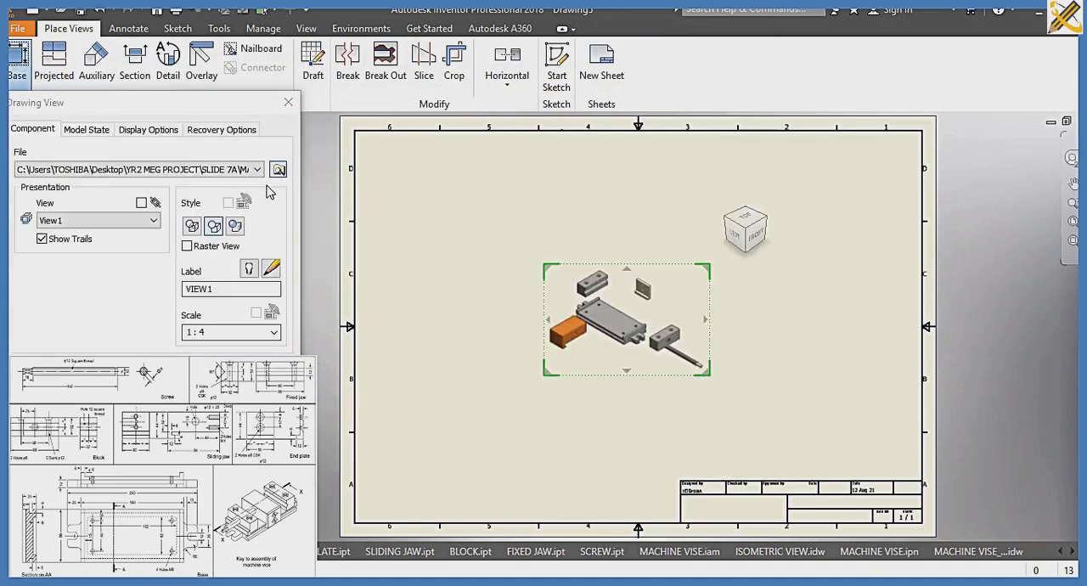
{"action": "left_click", "coordinate": [202, 171]}
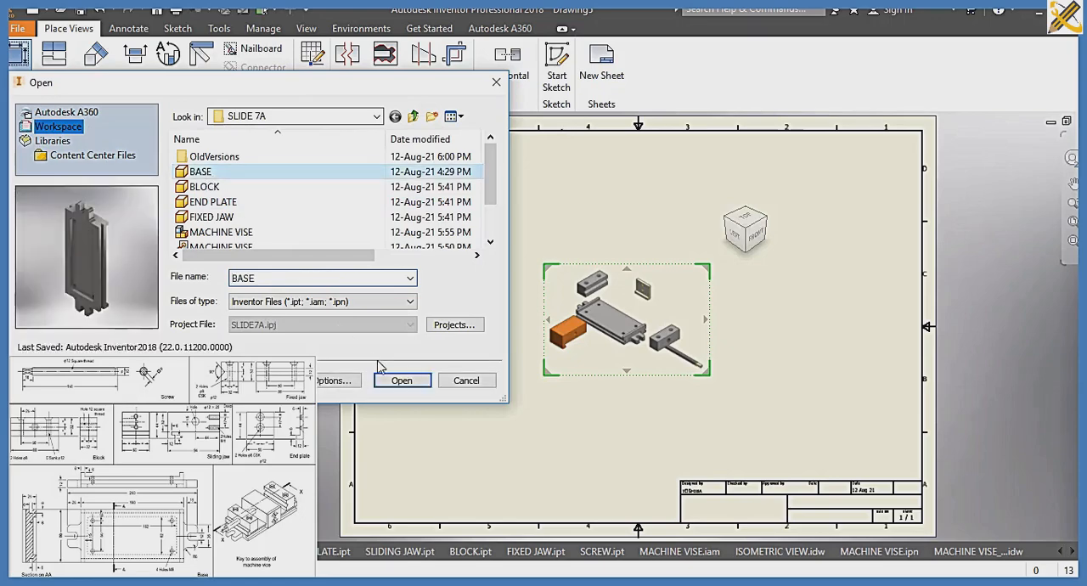
{"action": "left_click", "coordinate": [402, 380]}
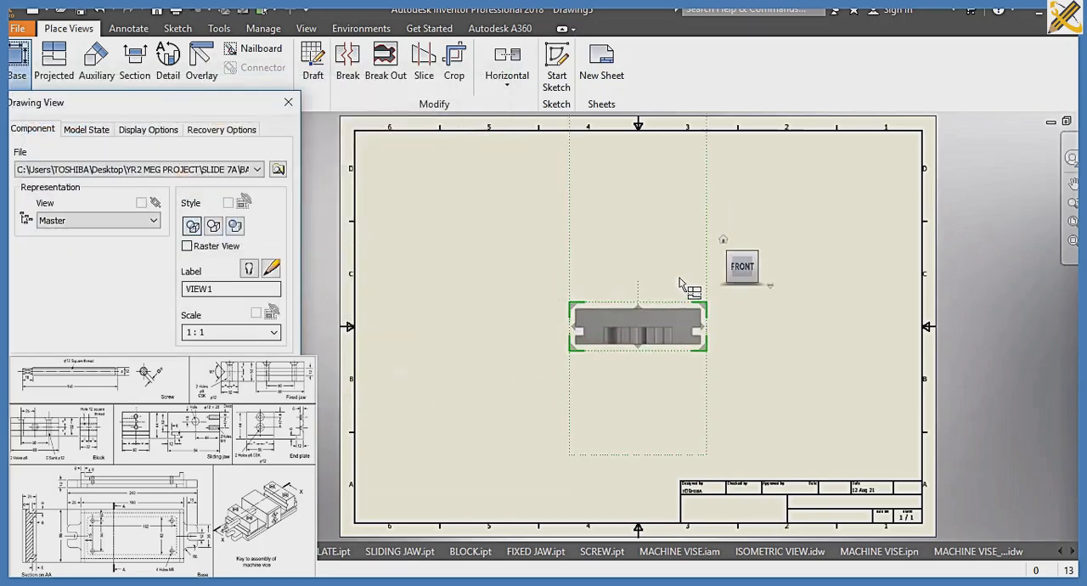
Place the BASE top view, lengthwise across the sheet's lower left area, at scale 1:1.5 with hidden lines removed
{"action": "left_click", "coordinate": [765, 266]}
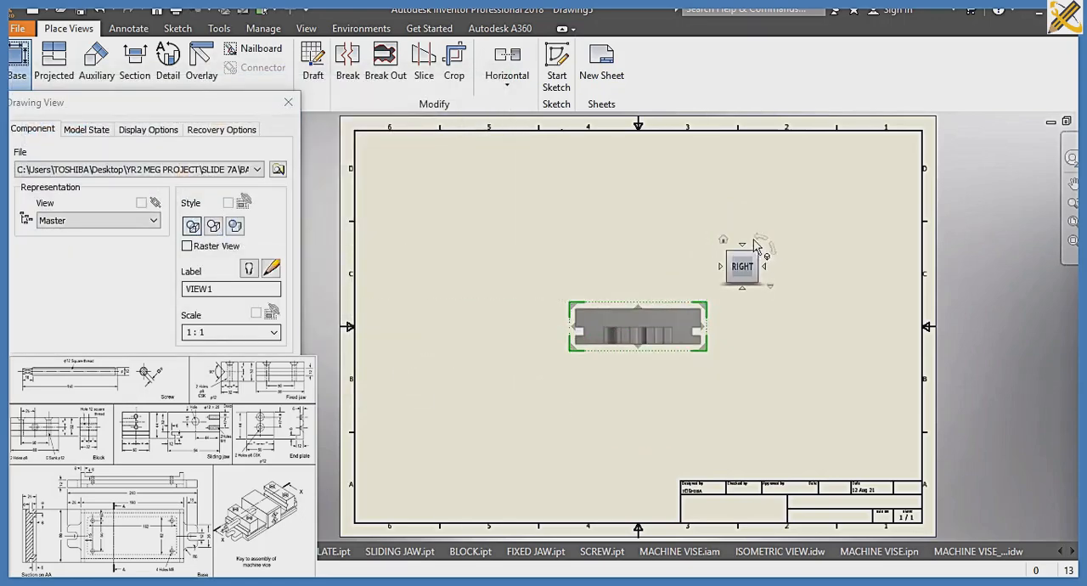
{"action": "left_click", "coordinate": [743, 247]}
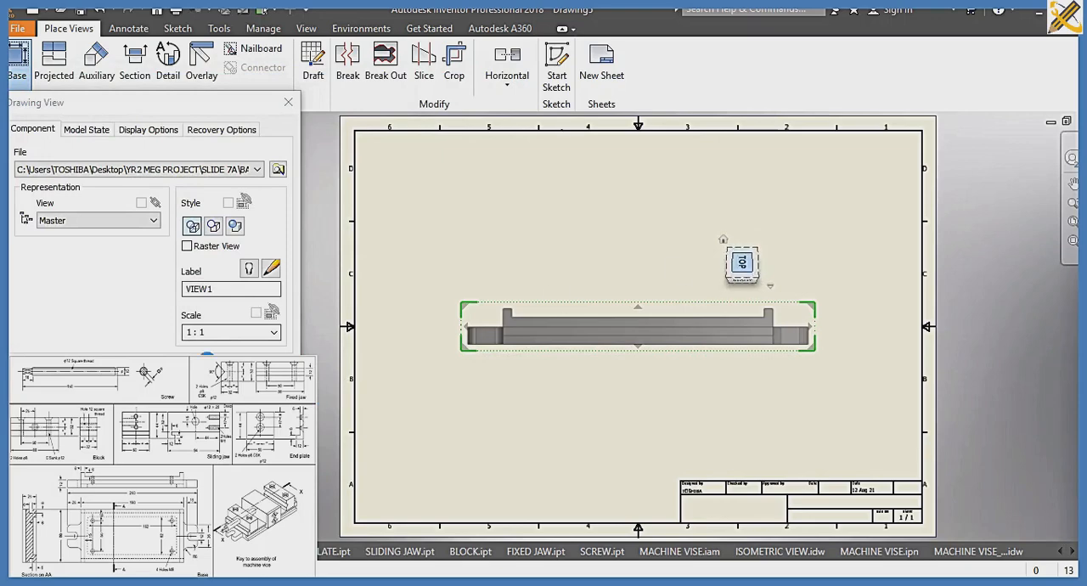
{"action": "left_click", "coordinate": [210, 332]}
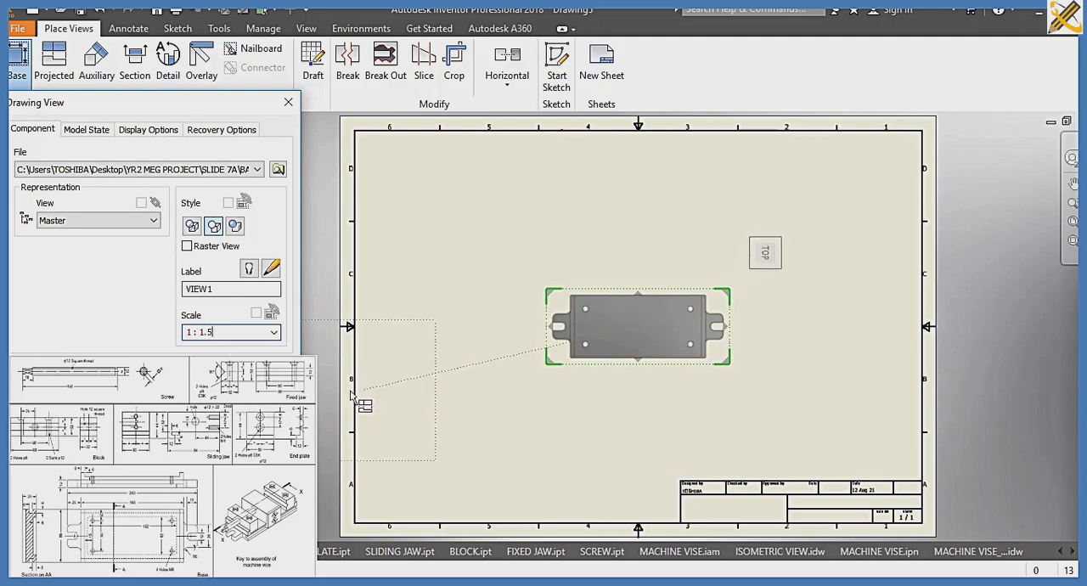
{"action": "mouse_move", "coordinate": [587, 337]}
{"action": "left_mouse_down"}
{"action": "mouse_move", "coordinate": [486, 435]}
{"action": "mouse_move", "coordinate": [462, 440]}
{"action": "left_mouse_up"}
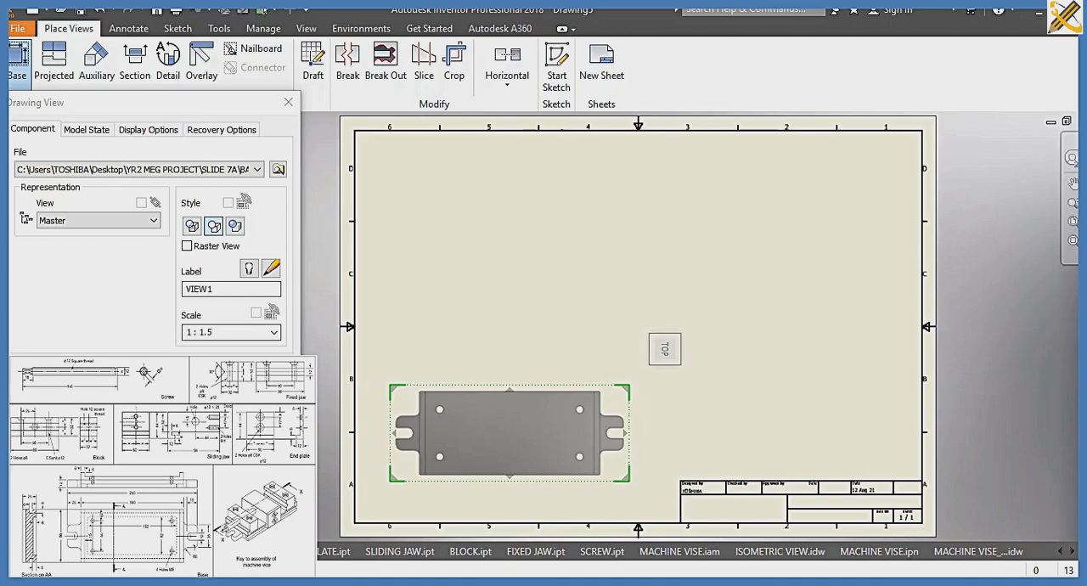
{"action": "left_click", "coordinate": [196, 371]}
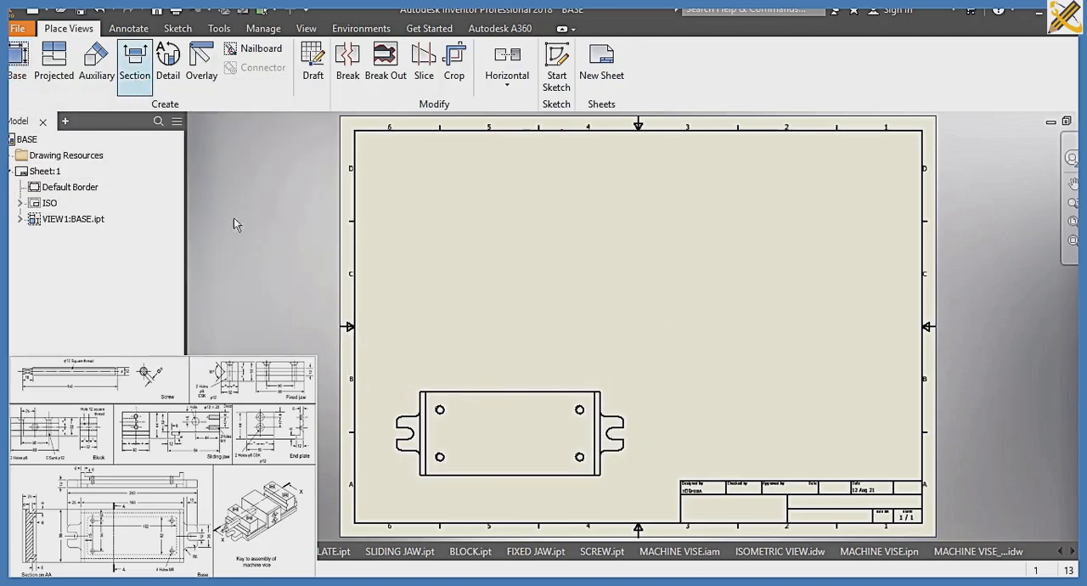
Create section A-A along the BASE top view's horizontal centreline and place the section view above it
{"action": "left_click", "coordinate": [389, 432]}
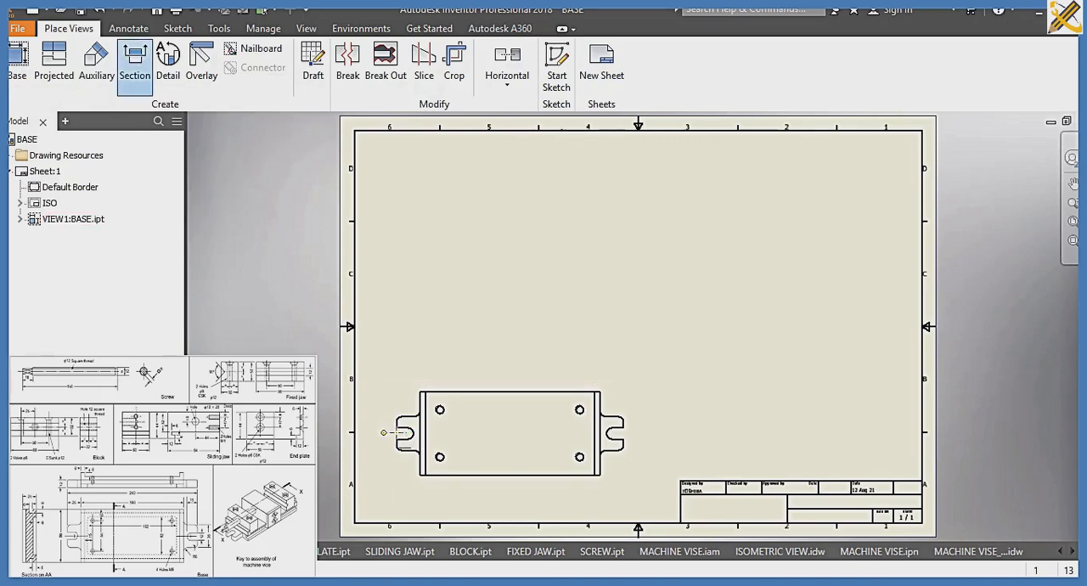
{"action": "left_click", "coordinate": [384, 432]}
{"action": "left_click", "coordinate": [651, 423]}
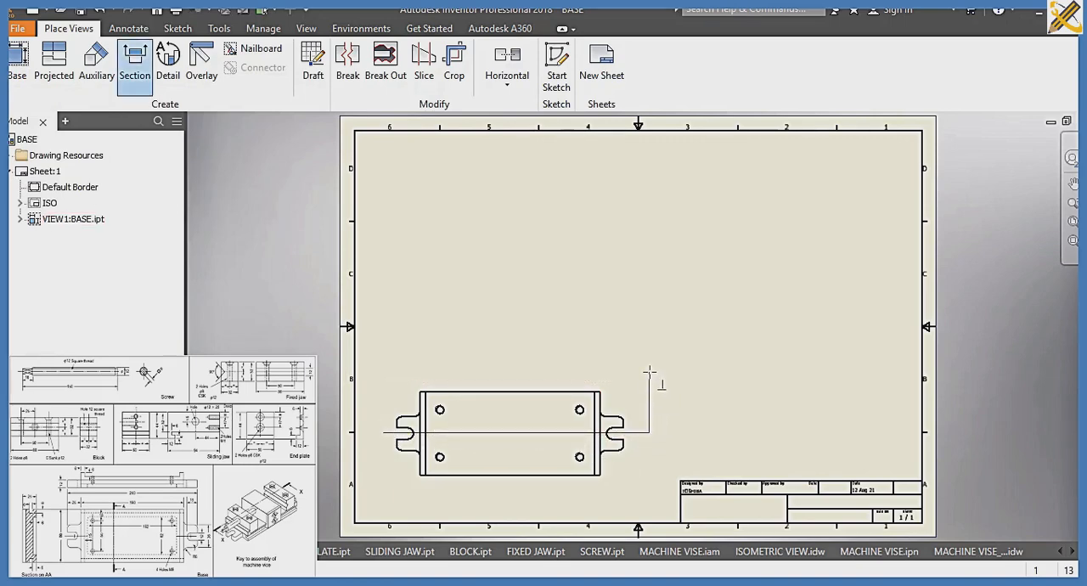
{"action": "right_click", "coordinate": [651, 371]}
{"action": "left_click", "coordinate": [728, 369]}
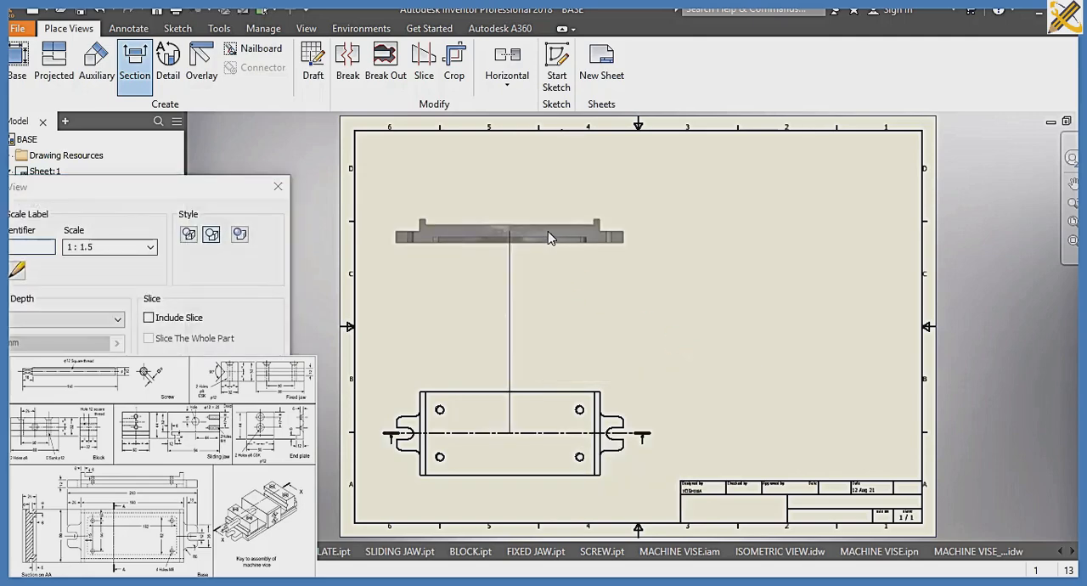
{"action": "left_click", "coordinate": [548, 233]}
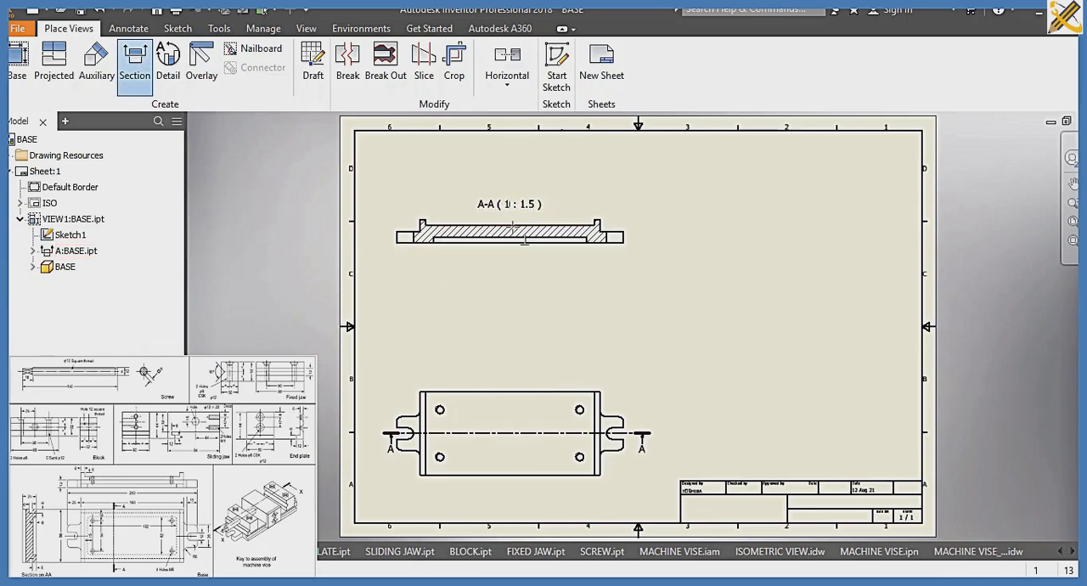
Create section B-B with a vertical cutting line through the middle of view A-A and place it to the right
{"action": "left_click", "coordinate": [536, 264]}
{"action": "right_click", "coordinate": [532, 262]}
{"action": "left_click", "coordinate": [612, 260]}
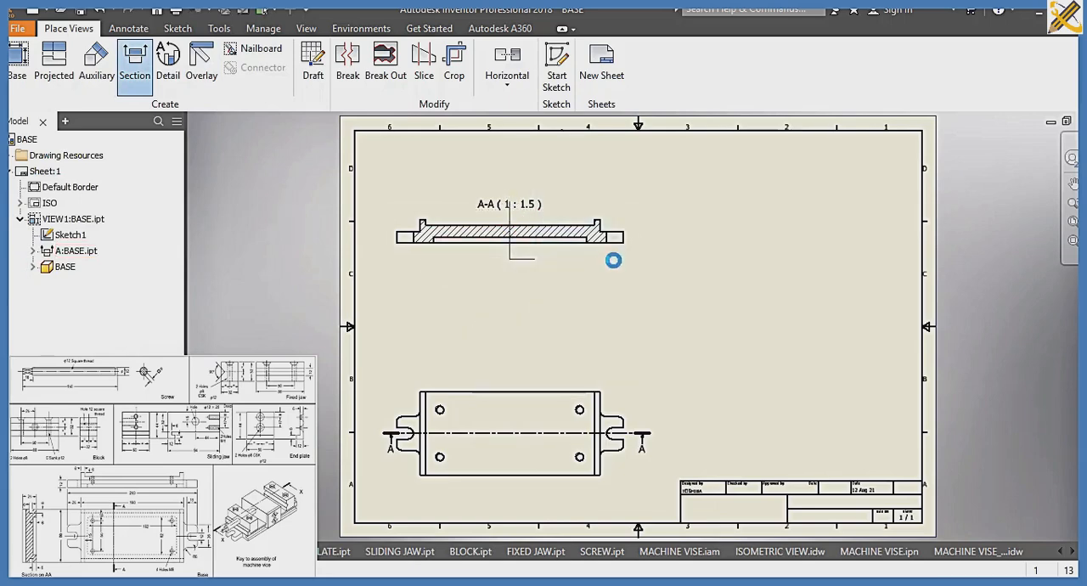
{"action": "left_click", "coordinate": [801, 255]}
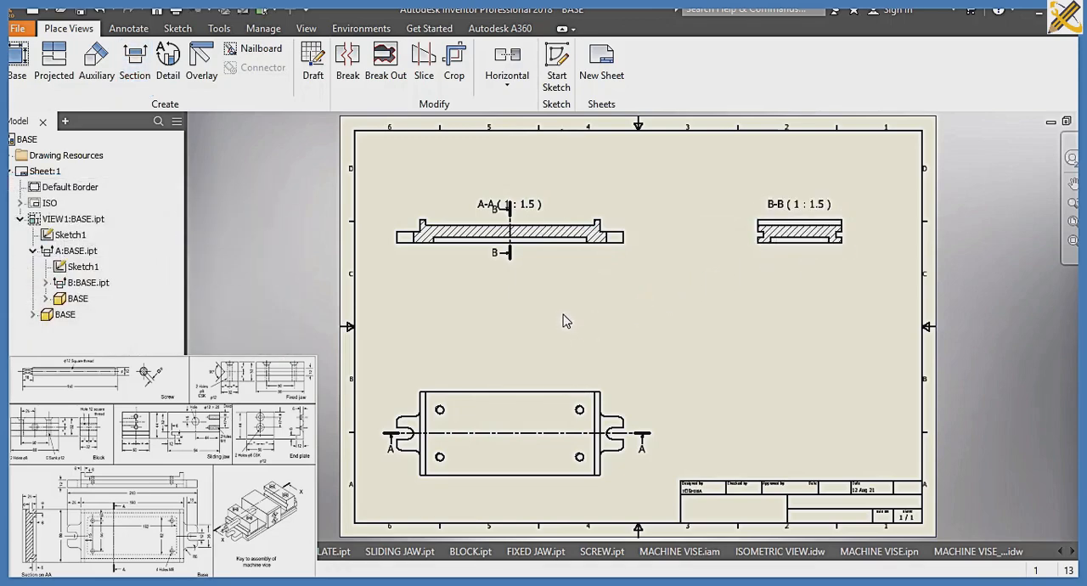
Save the section drawing as BASE_SECTION in the SLIDE 7A folder
{"action": "key", "text": "ctrl+s"}
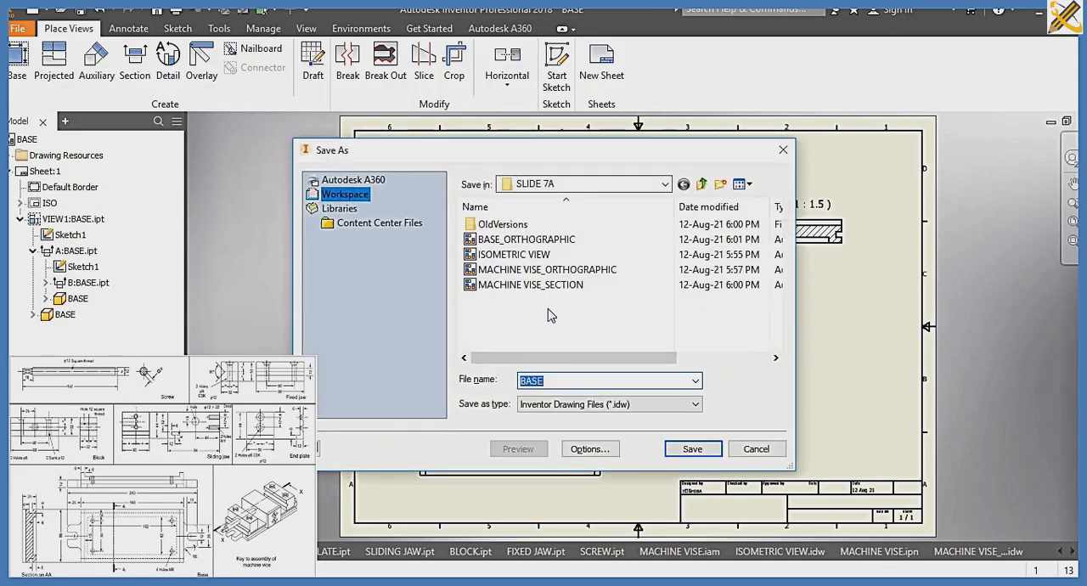
{"action": "key", "text": "Right"}
{"action": "type", "text": "_SE"}
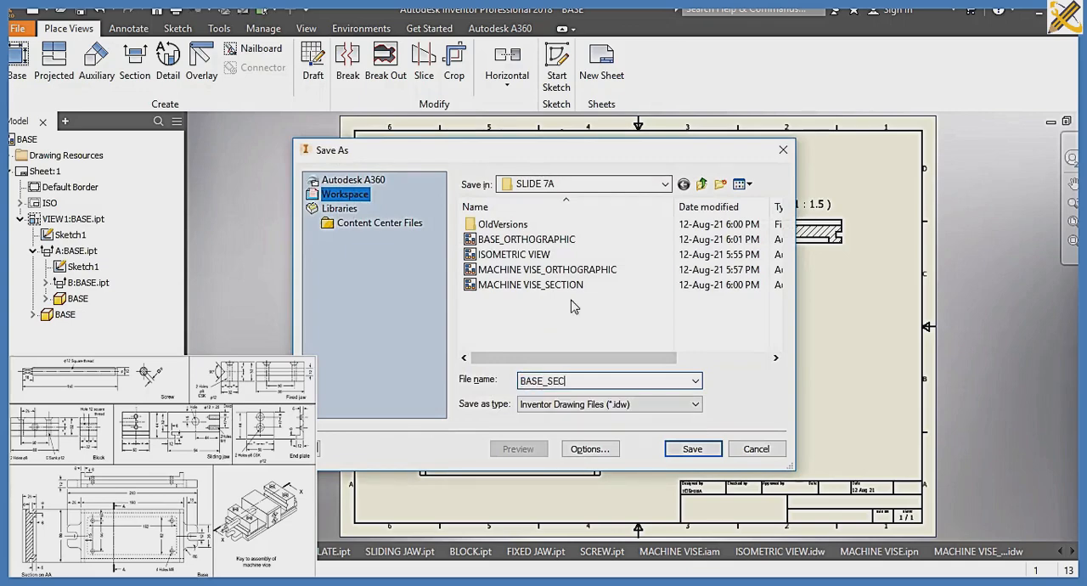
{"action": "key", "text": "Return"}
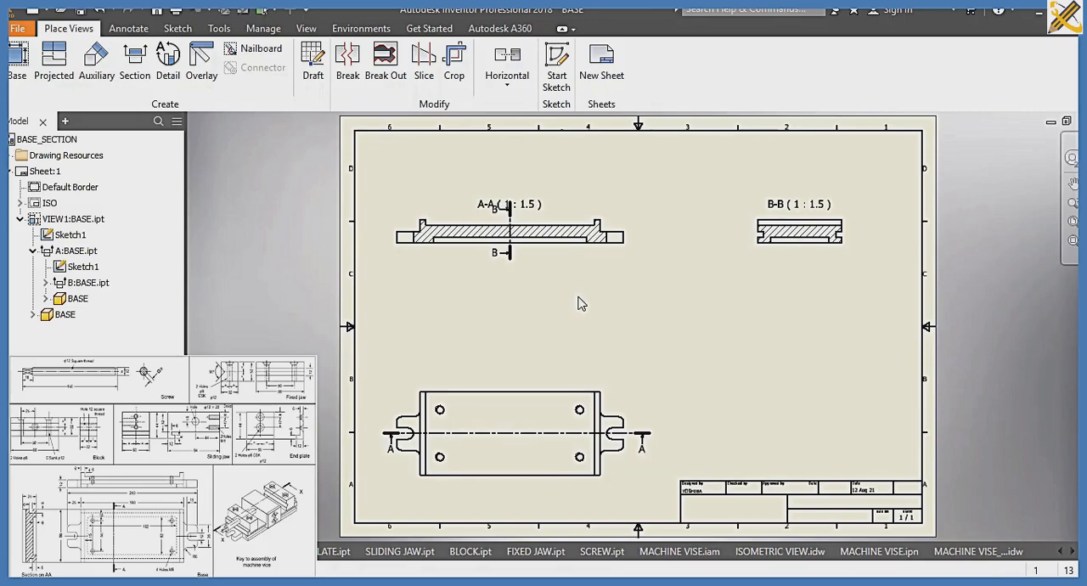
Create a new metric drawing from the ISO.idw template and load the BLOCK part as the base view's model
{"action": "key", "text": "ctrl+n"}
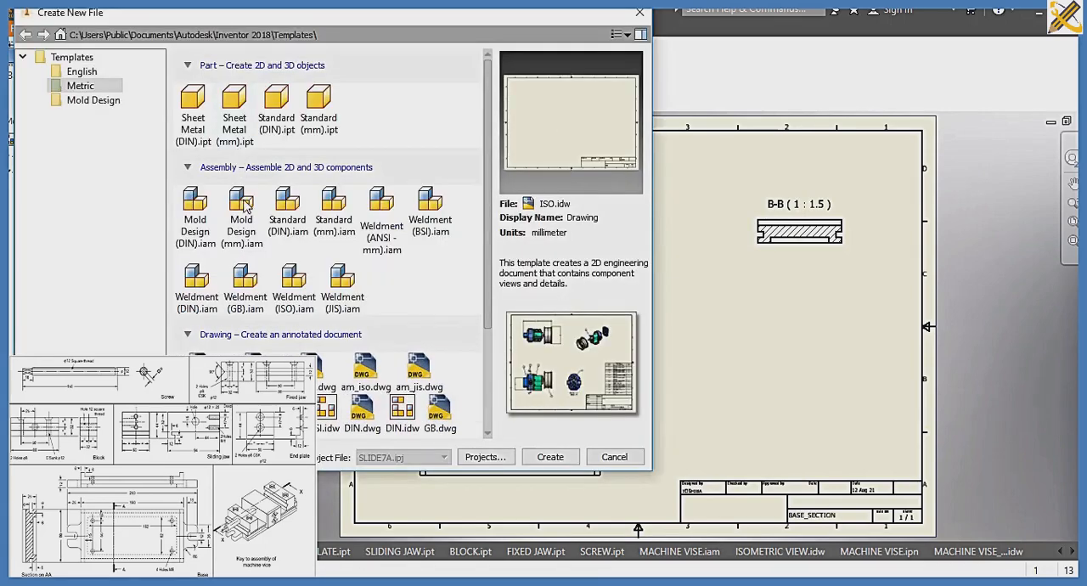
{"action": "left_click", "coordinate": [552, 457]}
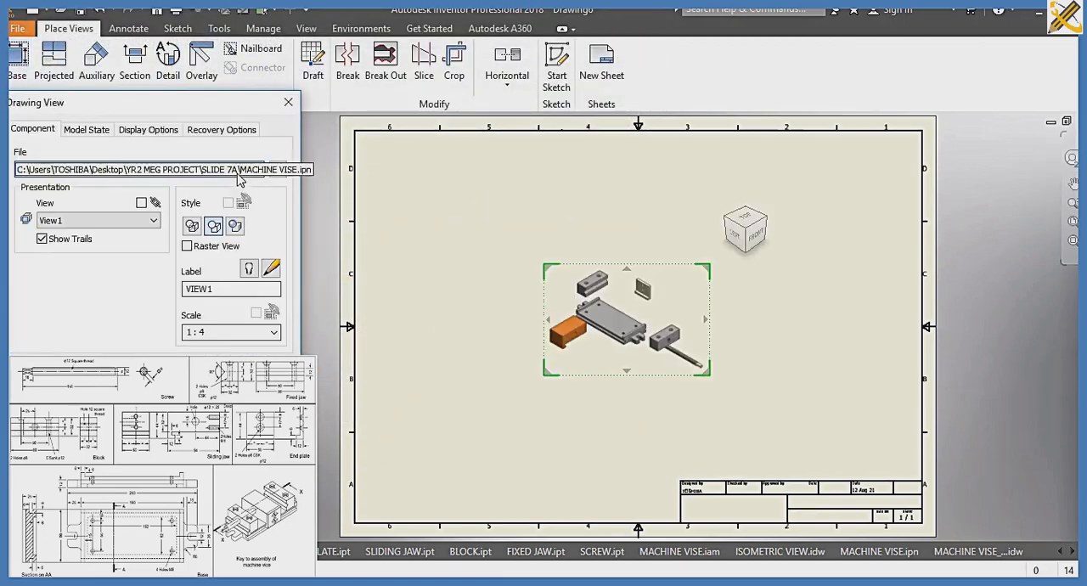
{"action": "left_click", "coordinate": [278, 170]}
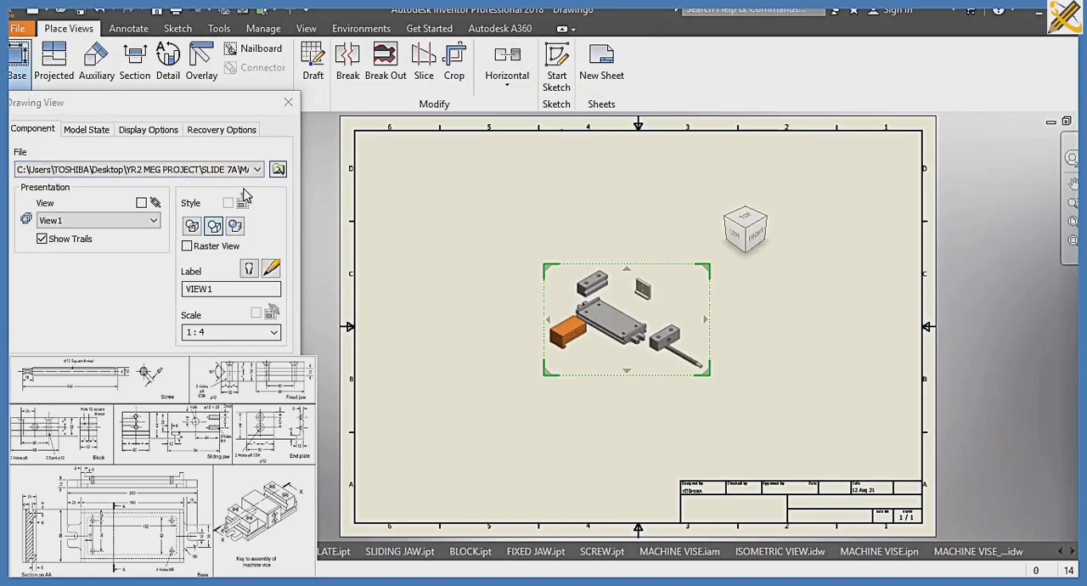
{"action": "left_click", "coordinate": [211, 188]}
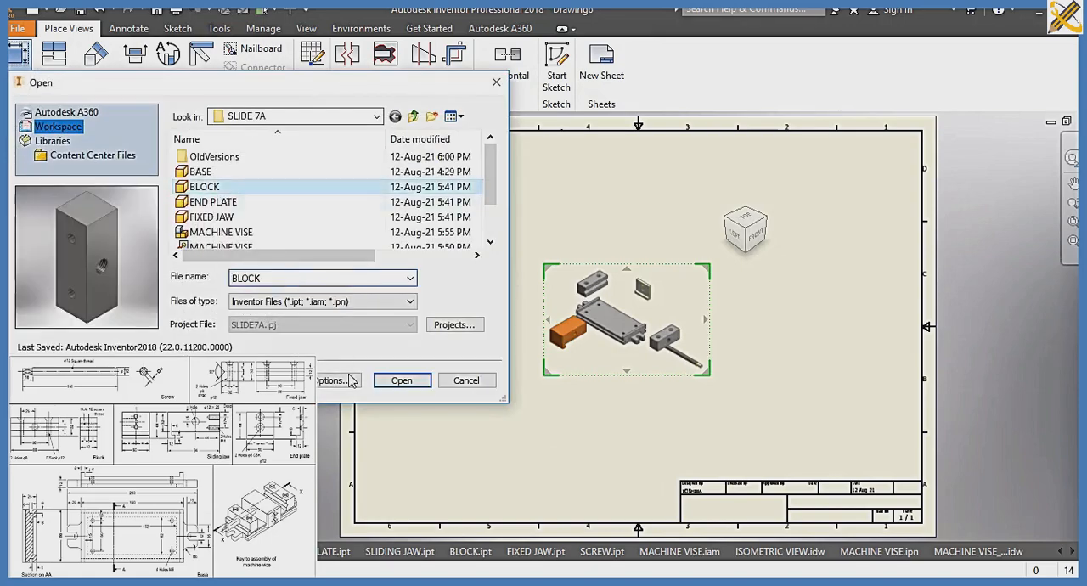
{"action": "left_click", "coordinate": [392, 380]}
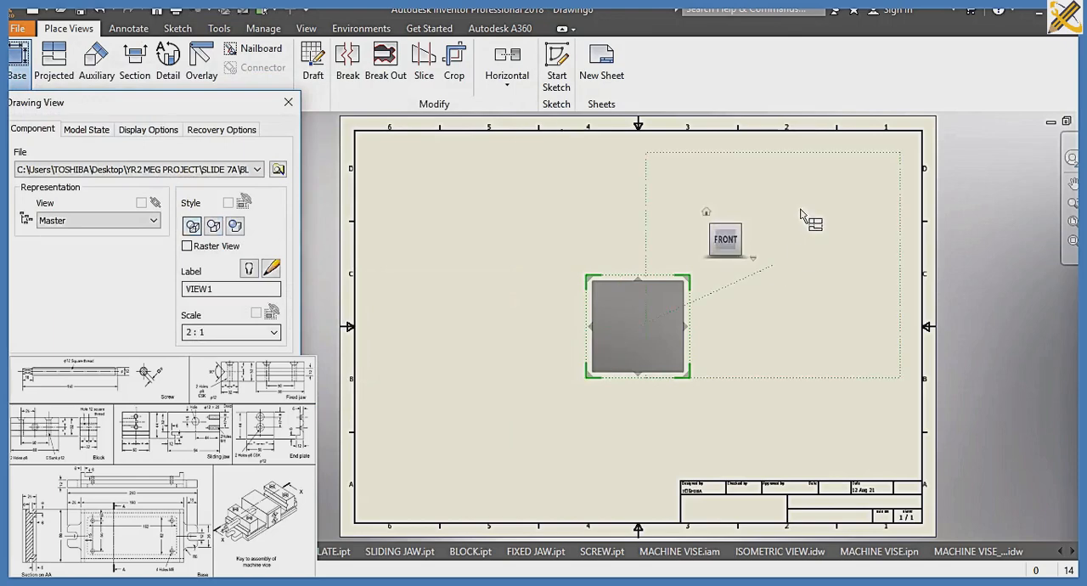
Orient the BLOCK base view to Right, scale it 2:1 and position it in the sheet's upper left area
{"action": "left_click", "coordinate": [745, 235]}
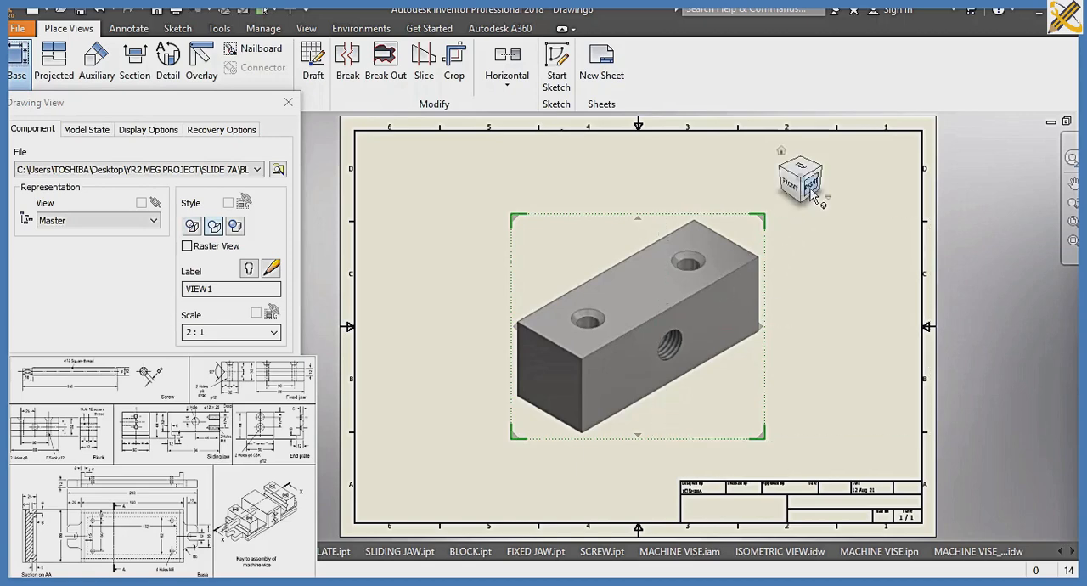
{"action": "left_click", "coordinate": [792, 180]}
{"action": "left_click_drag", "start_coordinate": [617, 291], "coordinate": [475, 183]}
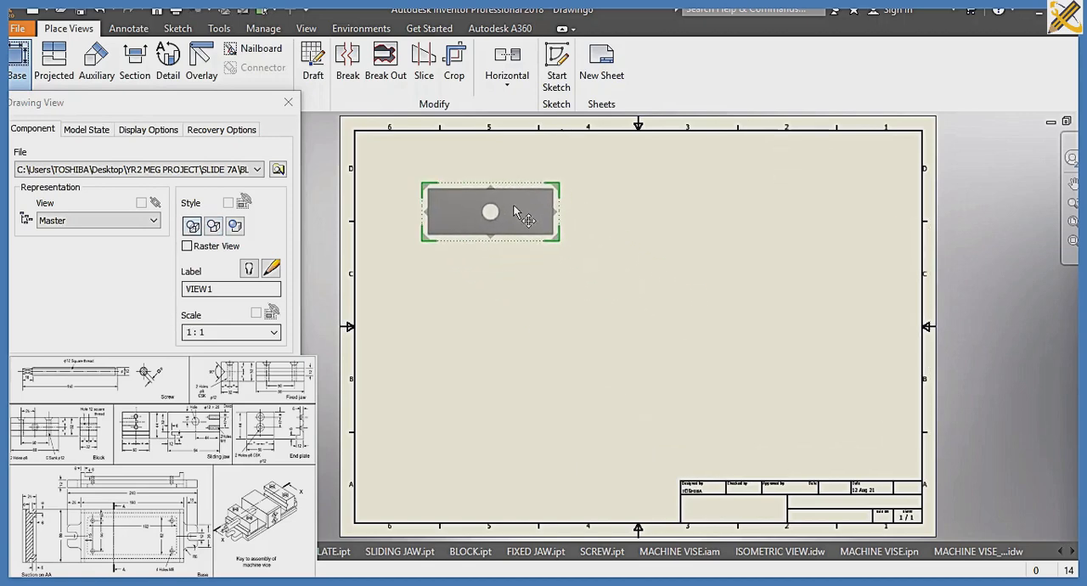
{"action": "left_click", "coordinate": [273, 332]}
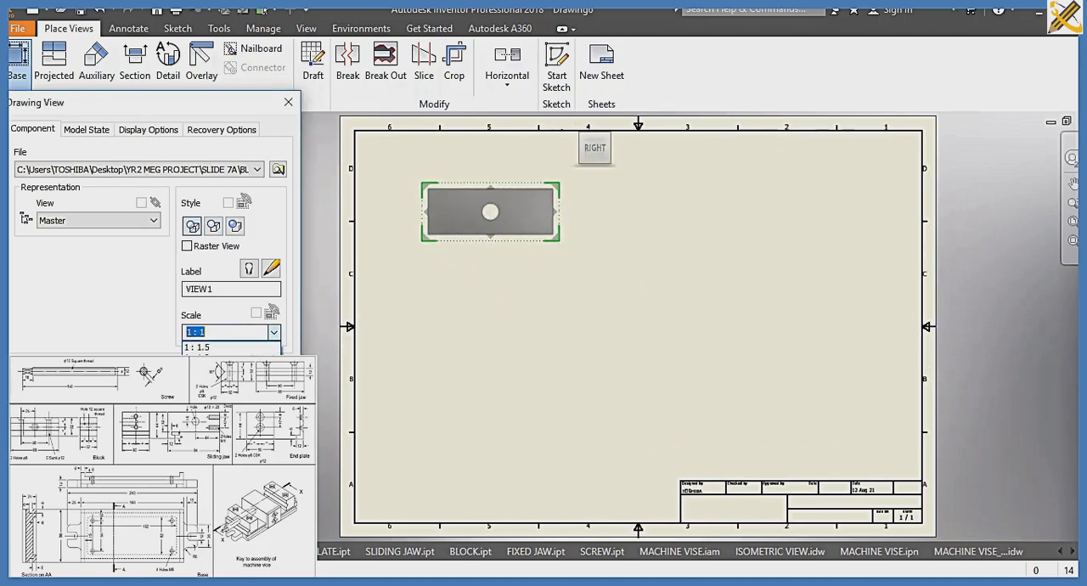
{"action": "left_click", "coordinate": [208, 378]}
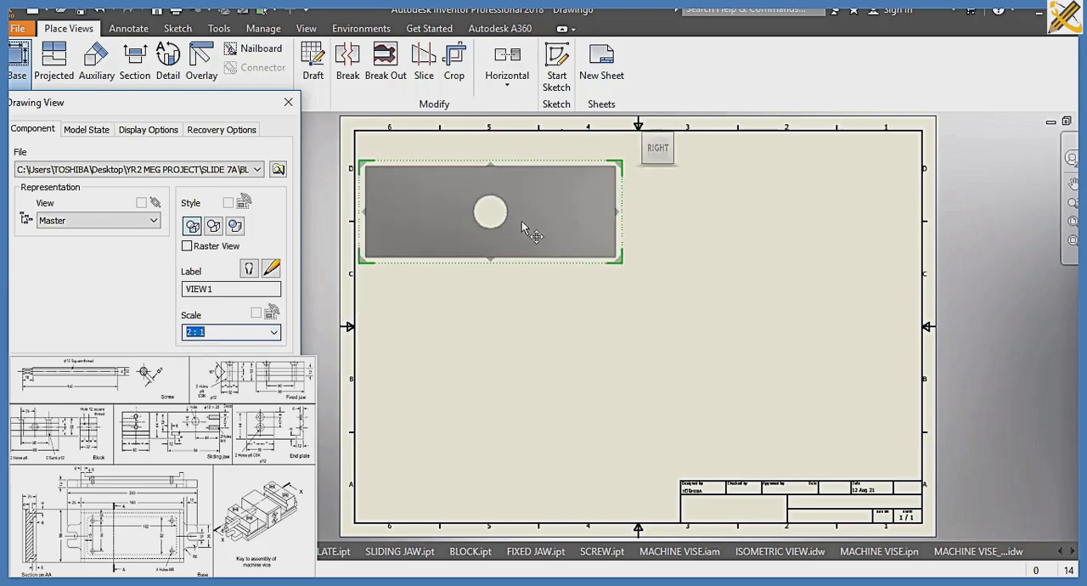
{"action": "left_click_drag", "start_coordinate": [522, 223], "coordinate": [559, 230]}
Project BLOCK views below and to the right of the base view plus an isometric view, and shift the layout slightly left
{"action": "left_click", "coordinate": [500, 422]}
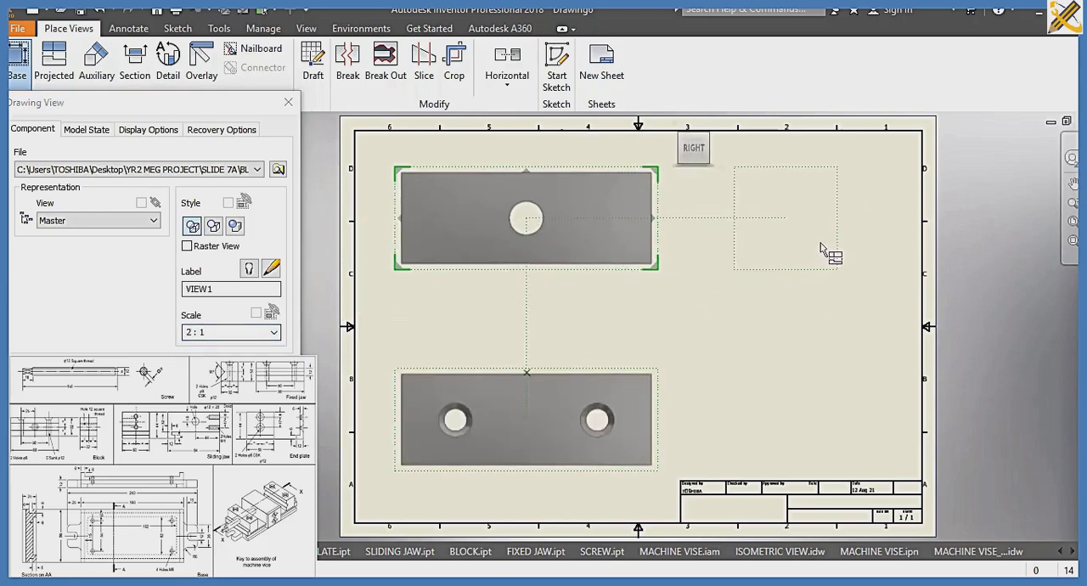
{"action": "left_click", "coordinate": [839, 274]}
{"action": "left_click", "coordinate": [800, 397]}
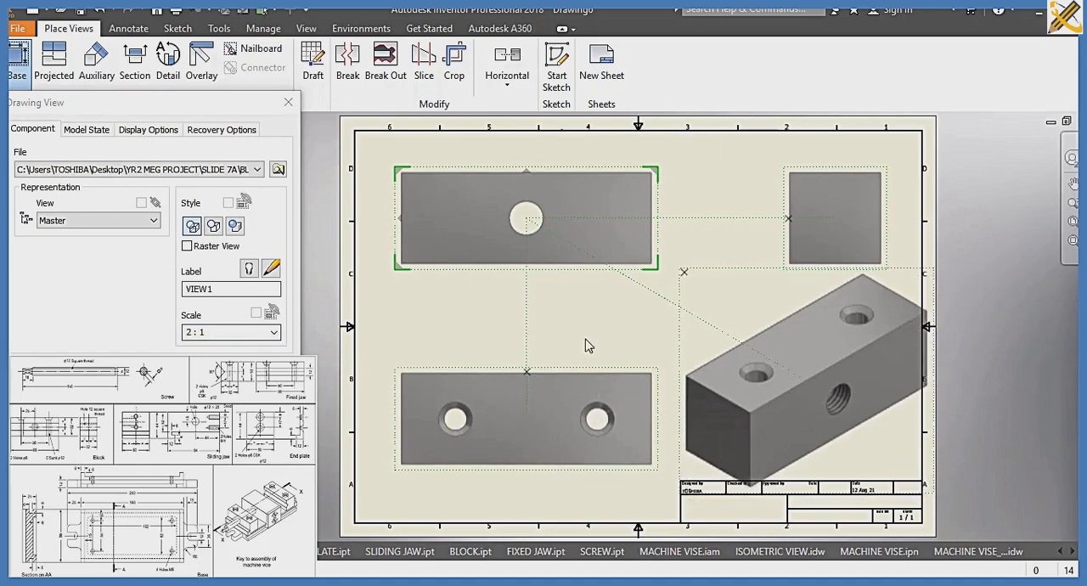
{"action": "left_click_drag", "start_coordinate": [597, 244], "coordinate": [575, 244]}
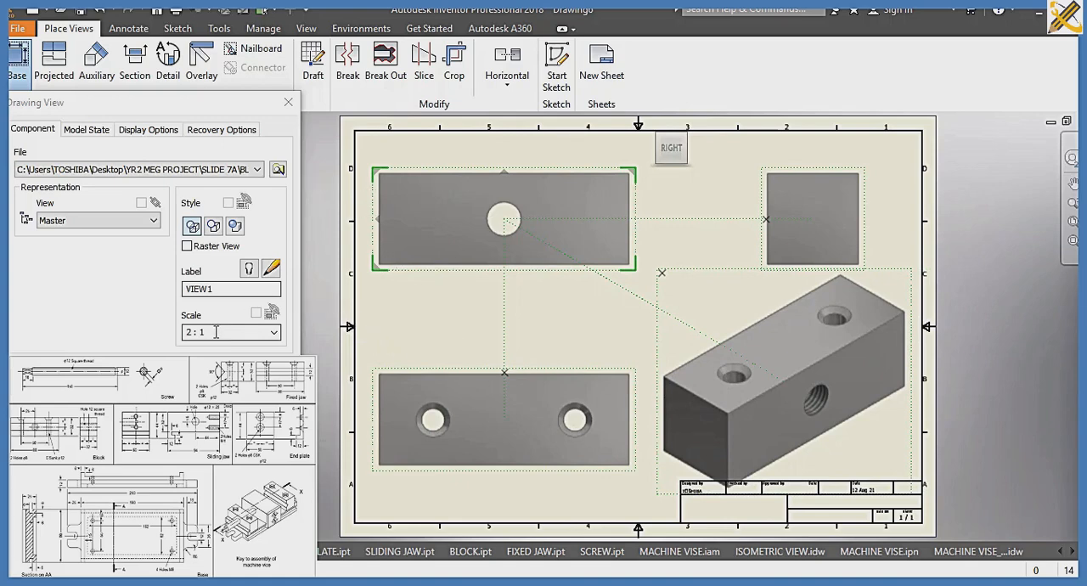
Set the BLOCK views' scale to 1:.7 and finish creating the base and projected views
{"action": "left_click", "coordinate": [275, 333]}
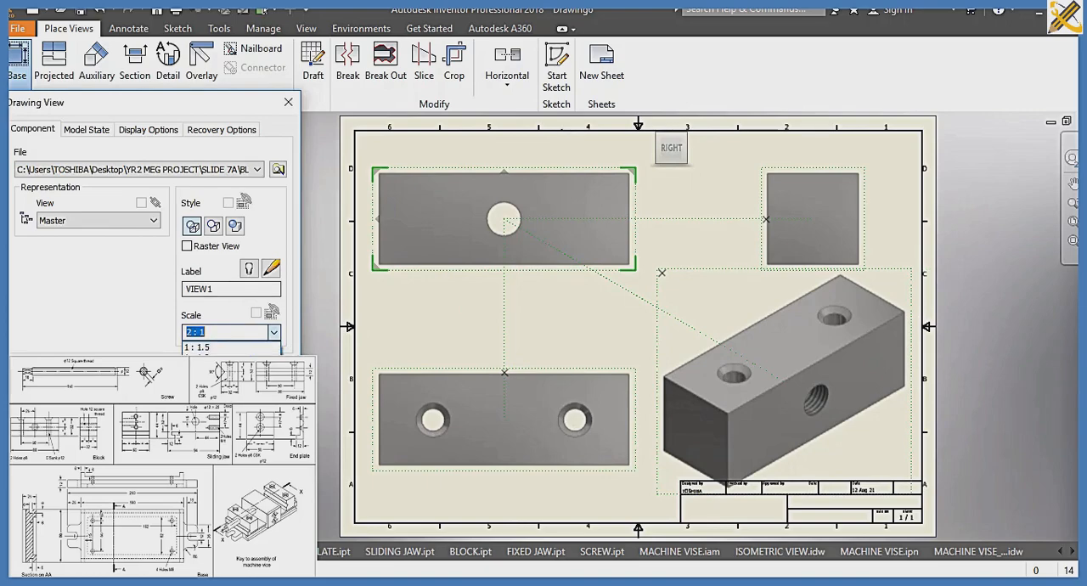
{"action": "left_click", "coordinate": [227, 367]}
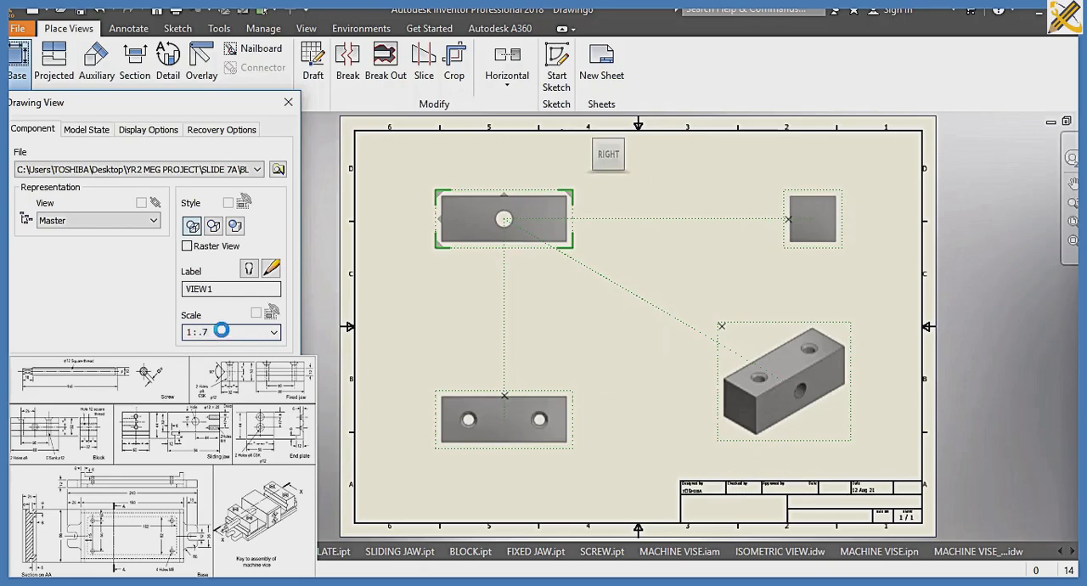
{"action": "left_click", "coordinate": [192, 372]}
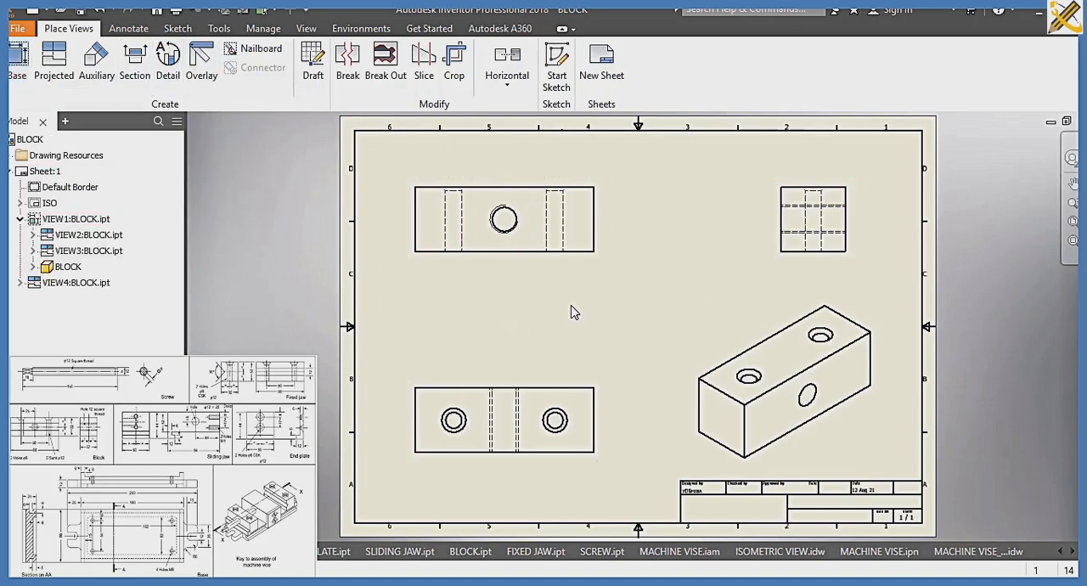
Save the drawing as BLOCK_ORTHOGRAPHIC in the SLIDE 7A folder
{"action": "key", "text": "ctrl+s"}
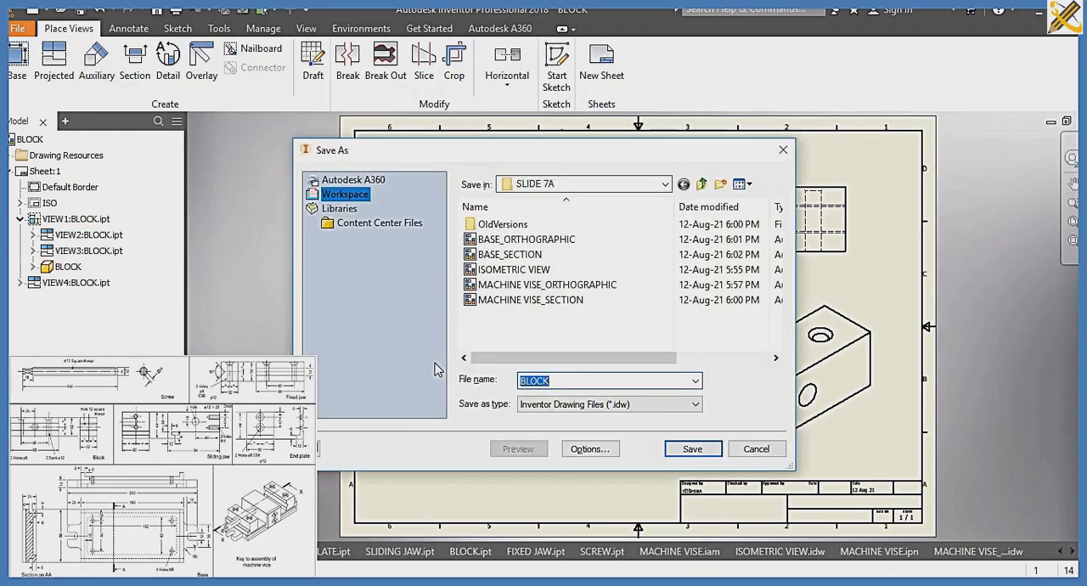
{"action": "key", "text": "Right"}
{"action": "type", "text": "_ORTHO"}
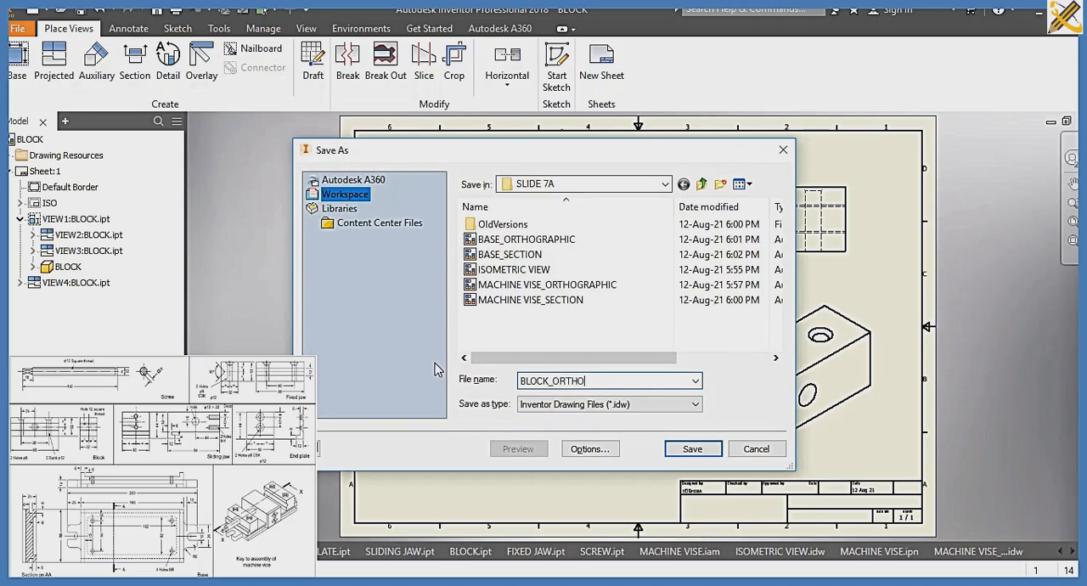
{"action": "type", "text": "GRAPHIC"}
{"action": "key", "text": "Return"}
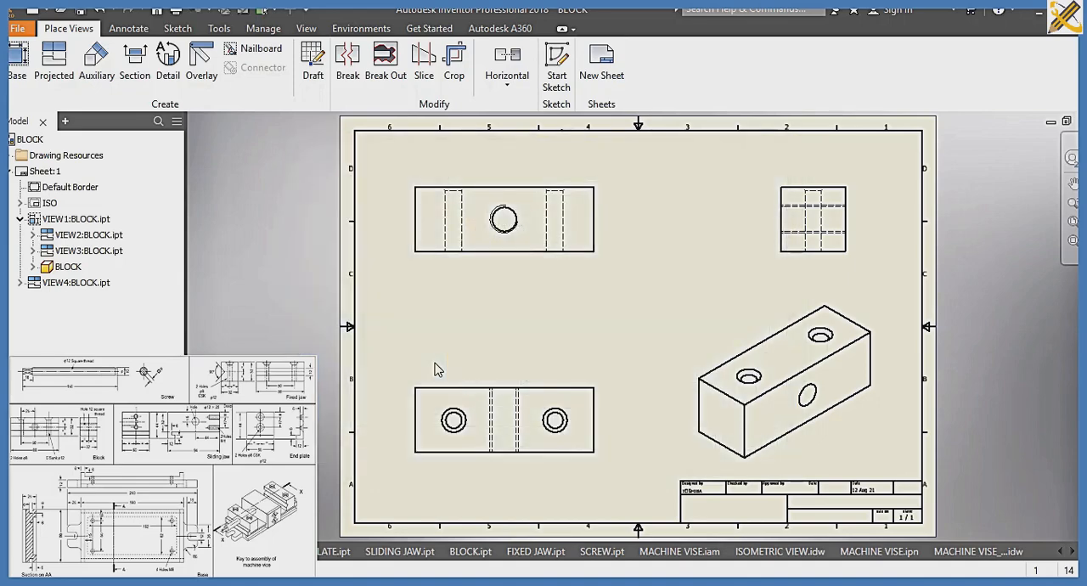
Create another new drawing and load the BLOCK part from the SLIDE 7A folder as the base view's model
{"action": "key", "text": "ctrl+n"}
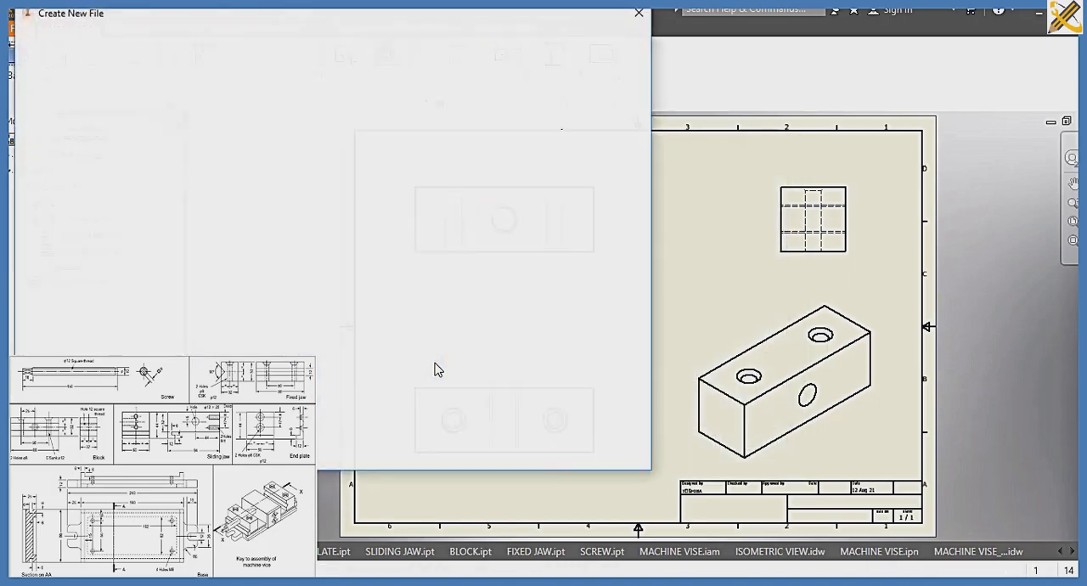
{"action": "left_click", "coordinate": [565, 459]}
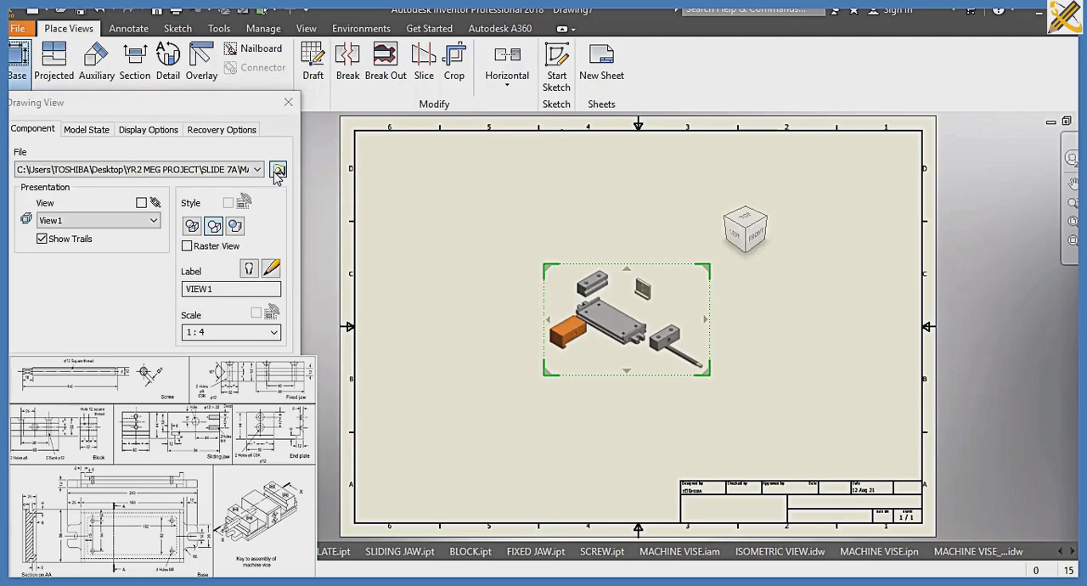
{"action": "left_click", "coordinate": [278, 170]}
{"action": "left_click", "coordinate": [223, 187]}
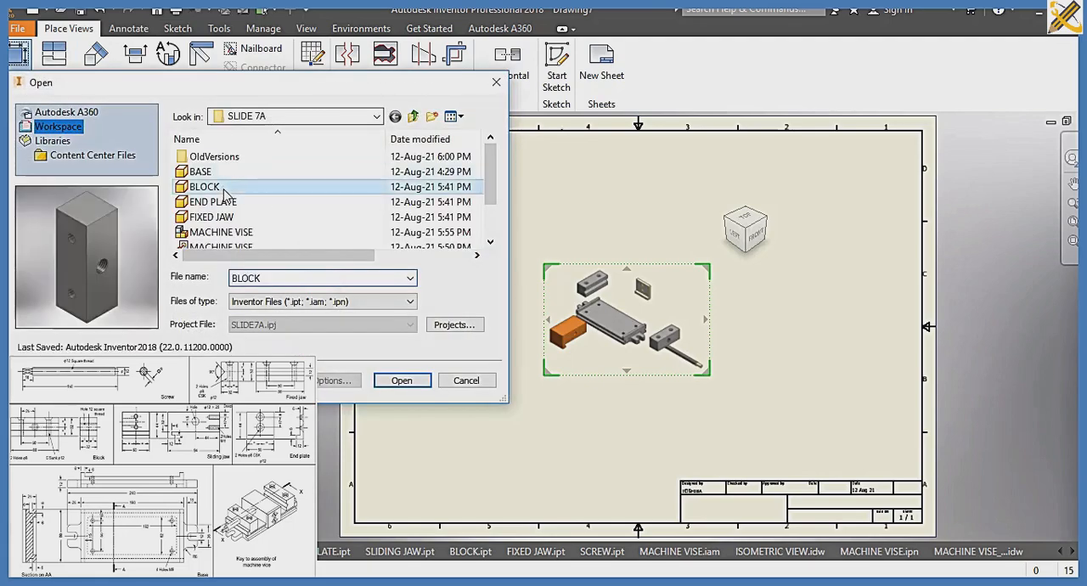
{"action": "left_click", "coordinate": [401, 381]}
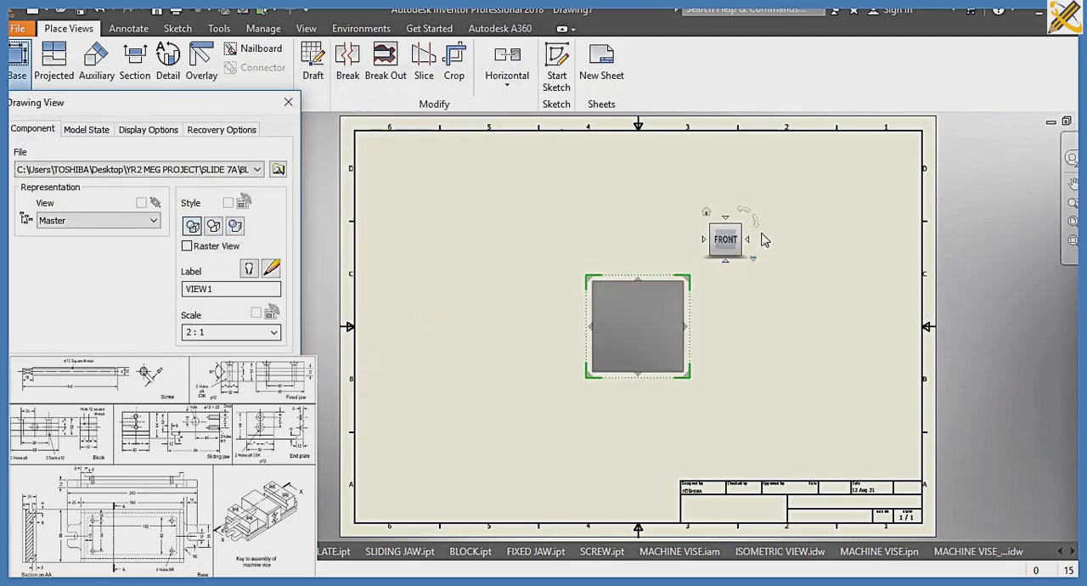
Orient the BLOCK base view to Top with its length horizontal, scale it 1:.7 and place it in the sheet's lower left area
{"action": "left_click", "coordinate": [747, 242]}
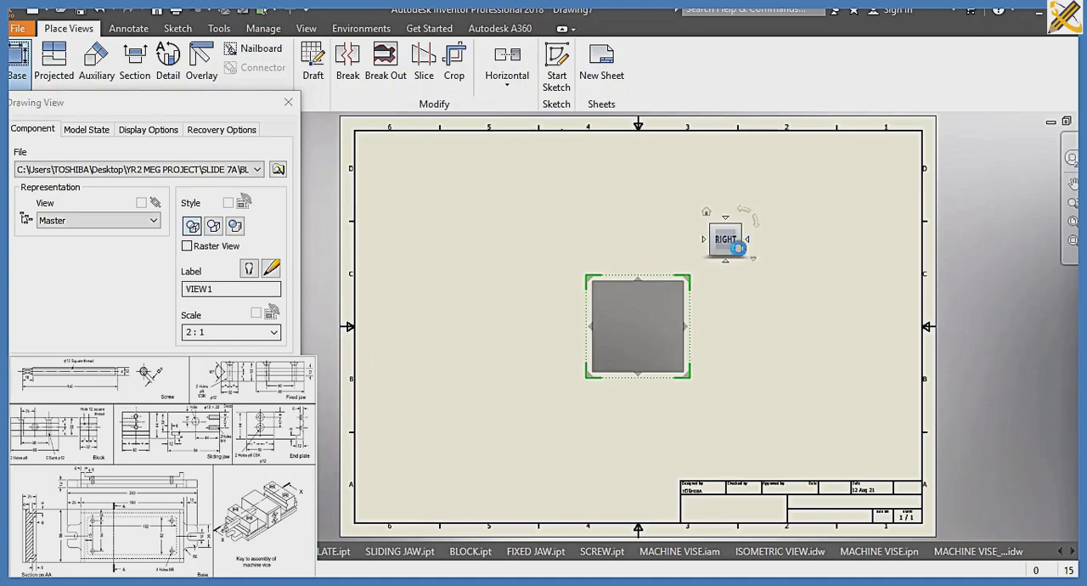
{"action": "left_click_drag", "start_coordinate": [660, 318], "coordinate": [567, 350]}
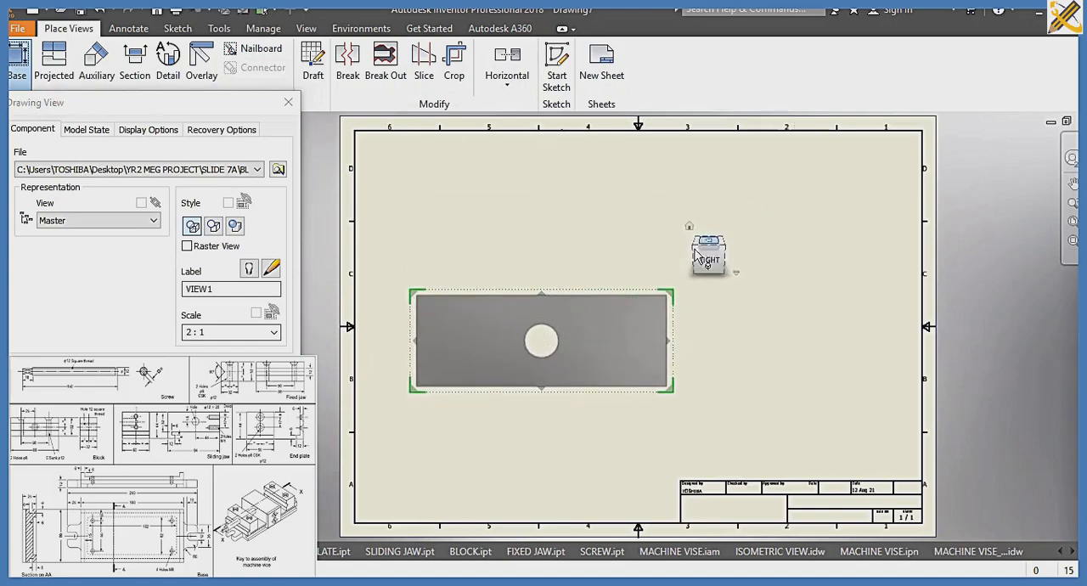
{"action": "left_click", "coordinate": [699, 243]}
{"action": "left_click_drag", "start_coordinate": [588, 326], "coordinate": [537, 393]}
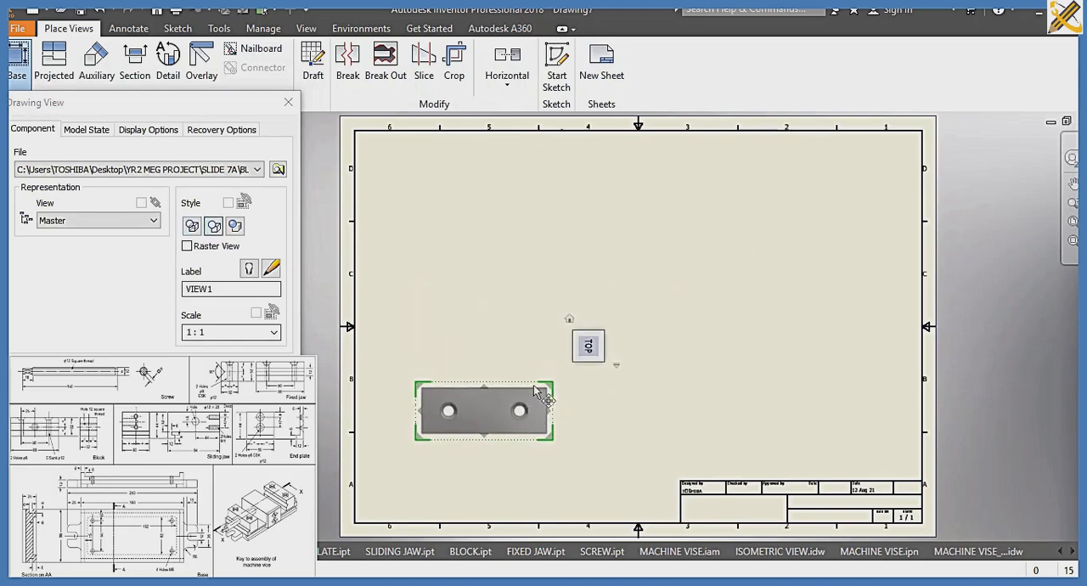
{"action": "double_click", "coordinate": [220, 331]}
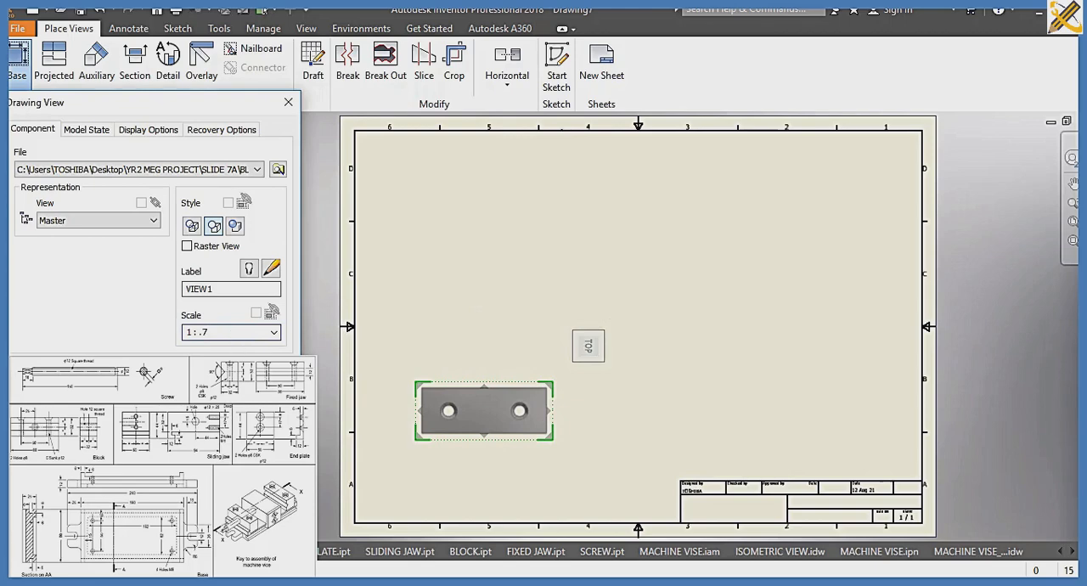
{"action": "left_click_drag", "start_coordinate": [451, 413], "coordinate": [464, 424]}
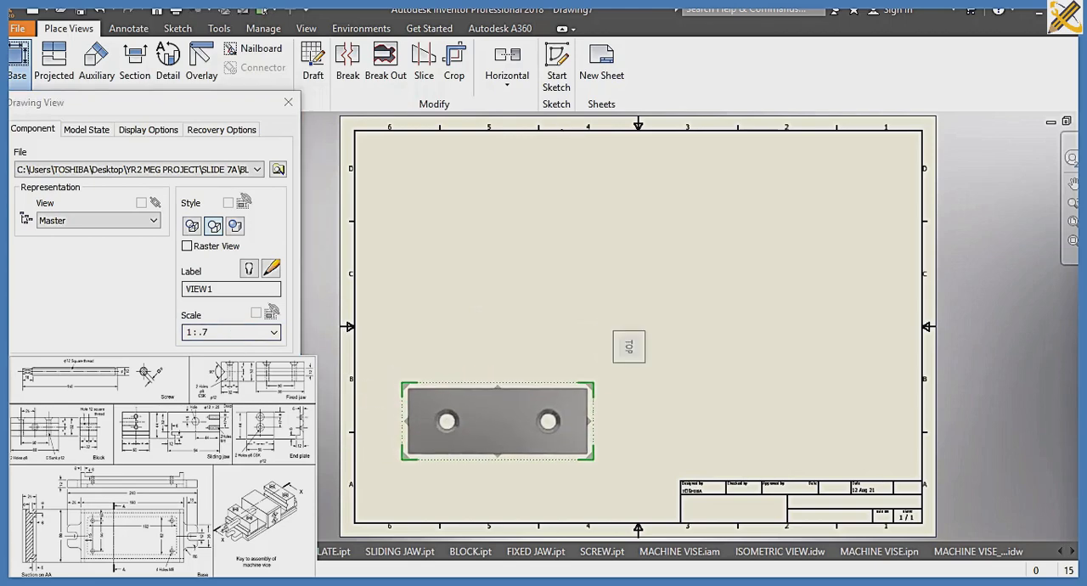
{"action": "left_click", "coordinate": [210, 372]}
Create section A-A with a horizontal cutting line through both hole centres of the BLOCK top view and place it above
{"action": "left_click", "coordinate": [133, 64]}
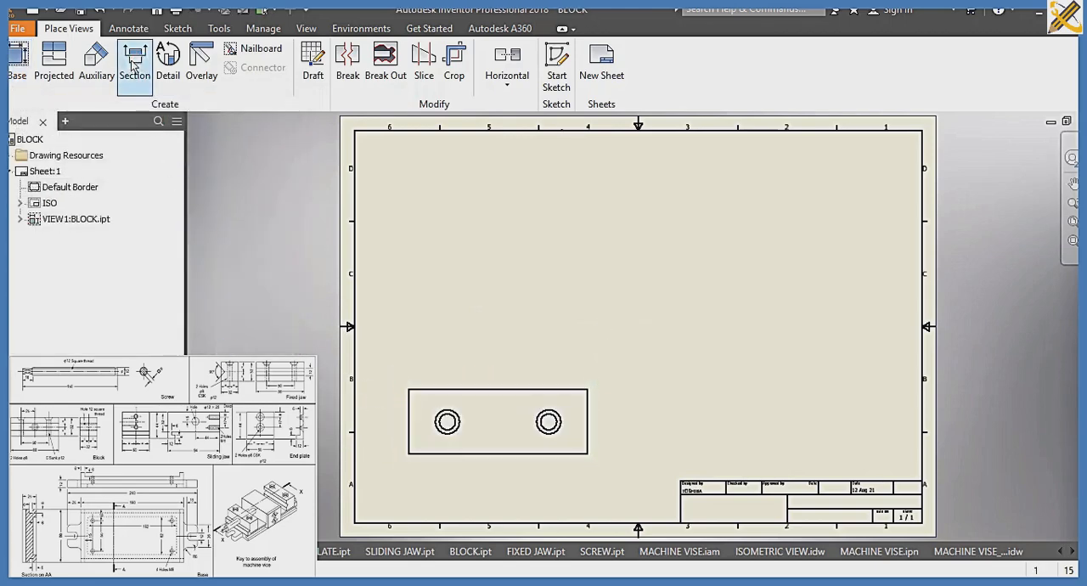
{"action": "left_click", "coordinate": [401, 421]}
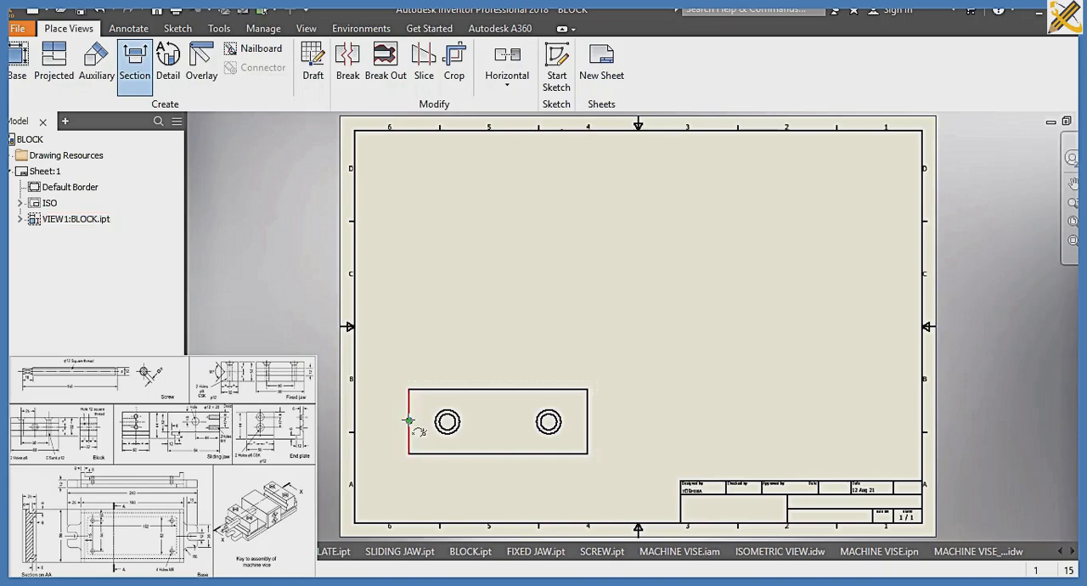
{"action": "left_click", "coordinate": [388, 420]}
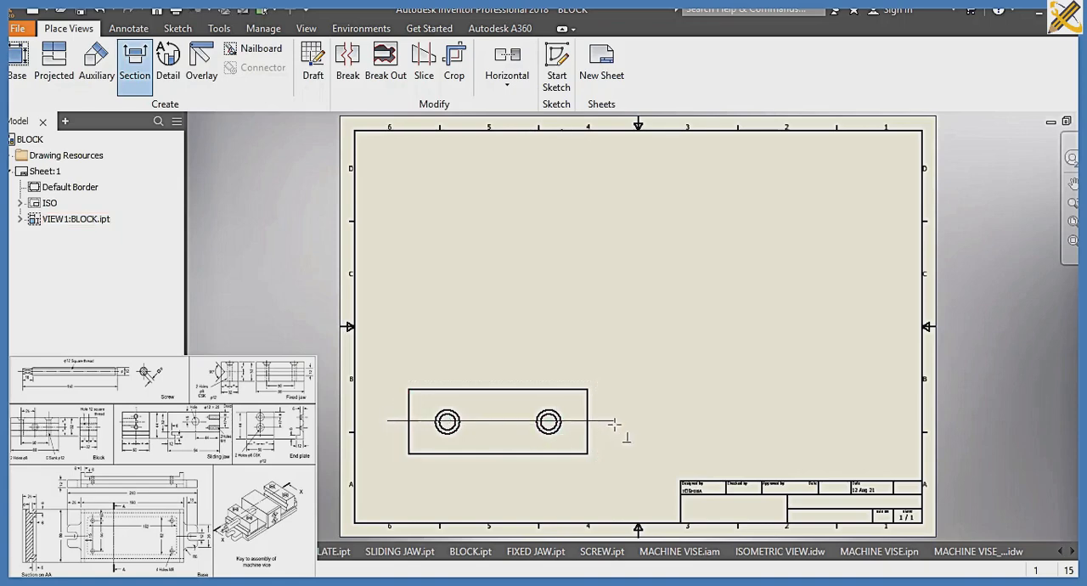
{"action": "left_click", "coordinate": [617, 372]}
{"action": "right_click", "coordinate": [619, 371]}
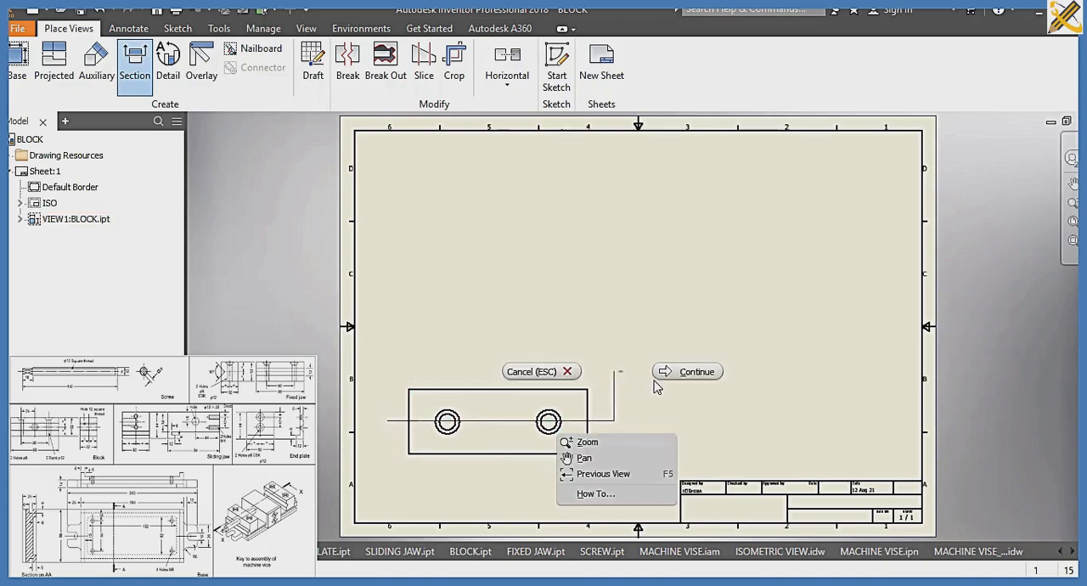
{"action": "left_click", "coordinate": [686, 372]}
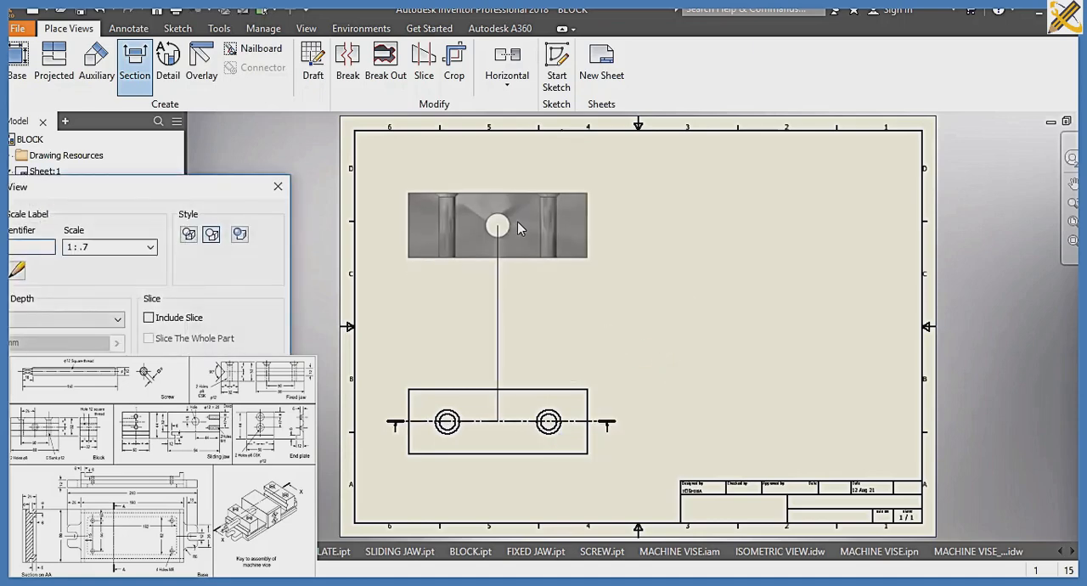
{"action": "left_click", "coordinate": [520, 213]}
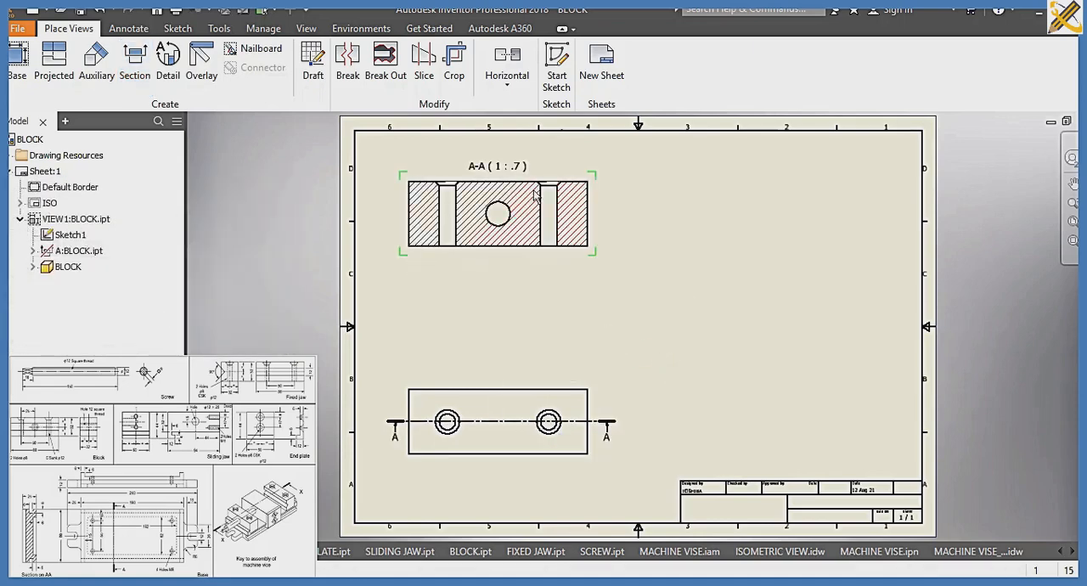
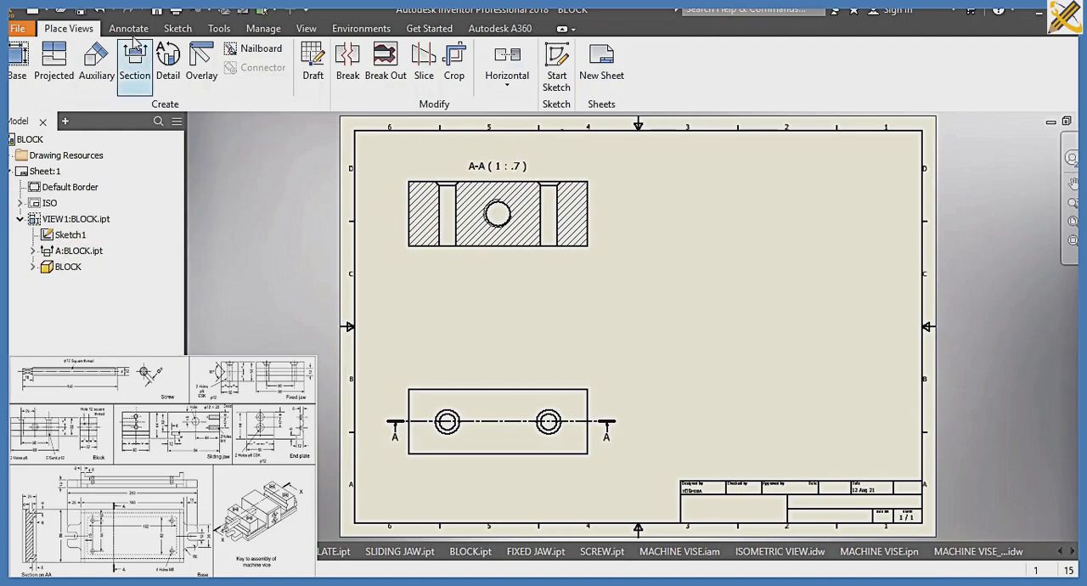
Create section view B-B by cutting section A-A vertically through its central hole, placing it to the right of section A-A
{"action": "left_click", "coordinate": [168, 63]}
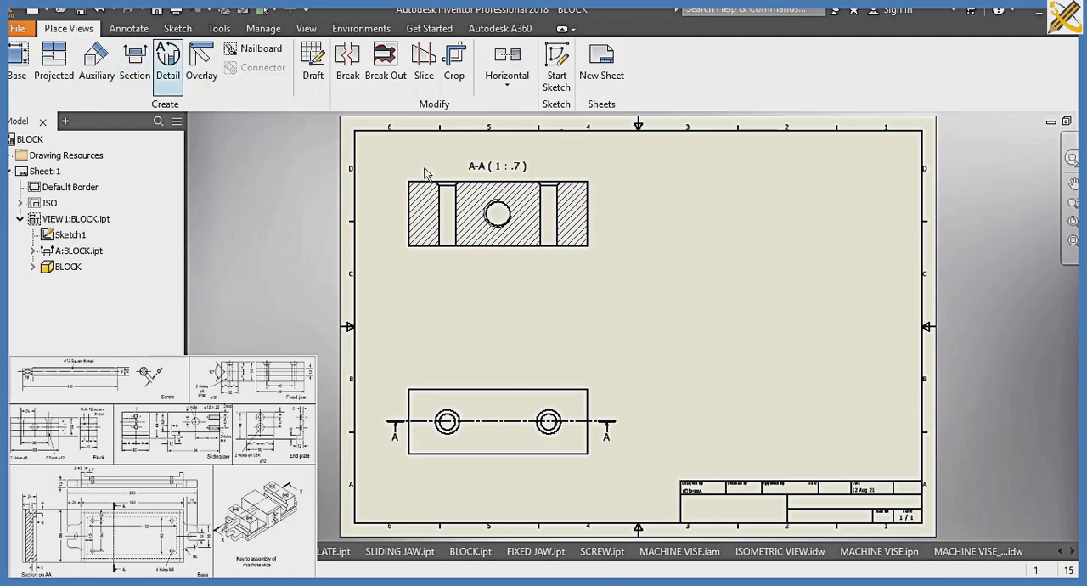
{"action": "left_click", "coordinate": [502, 161]}
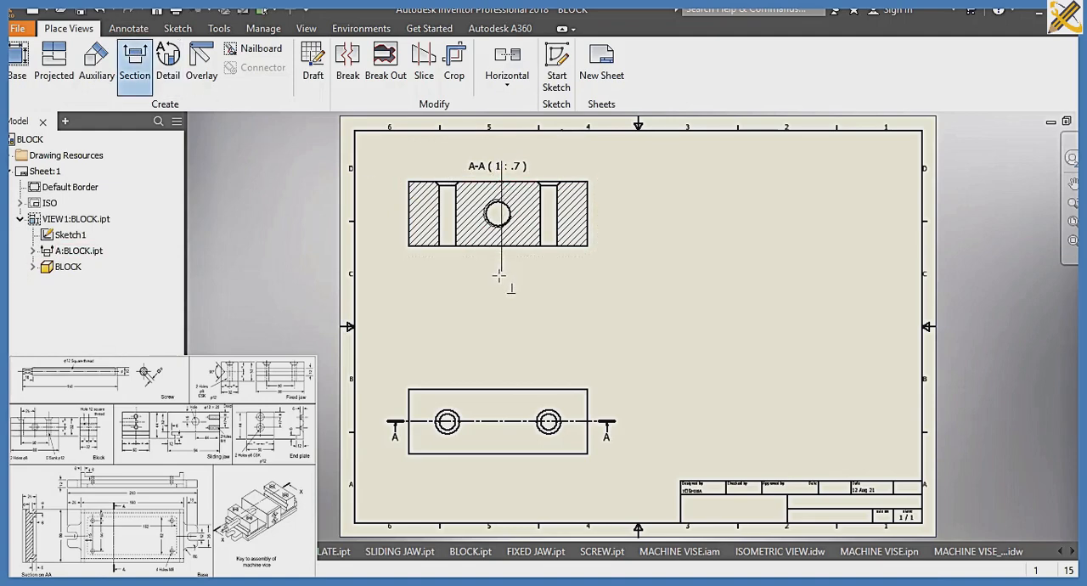
{"action": "left_click", "coordinate": [499, 273]}
{"action": "right_click", "coordinate": [527, 275]}
{"action": "left_click", "coordinate": [595, 274]}
{"action": "left_click", "coordinate": [792, 247]}
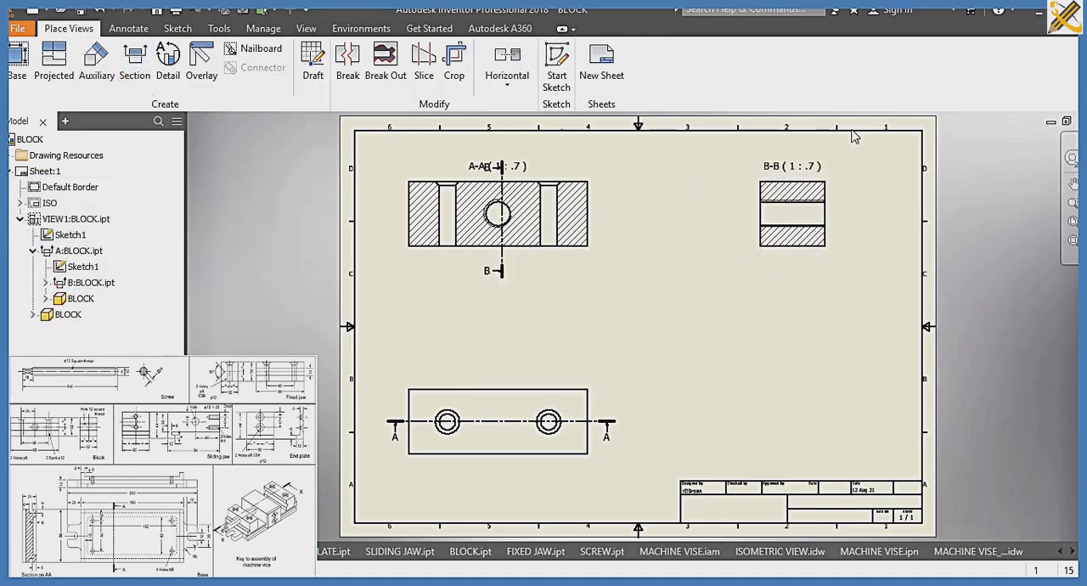
Save the block drawing as BLOCK_SECTION in the SLIDE 7A folder
{"action": "key", "text": "ctrl+s"}
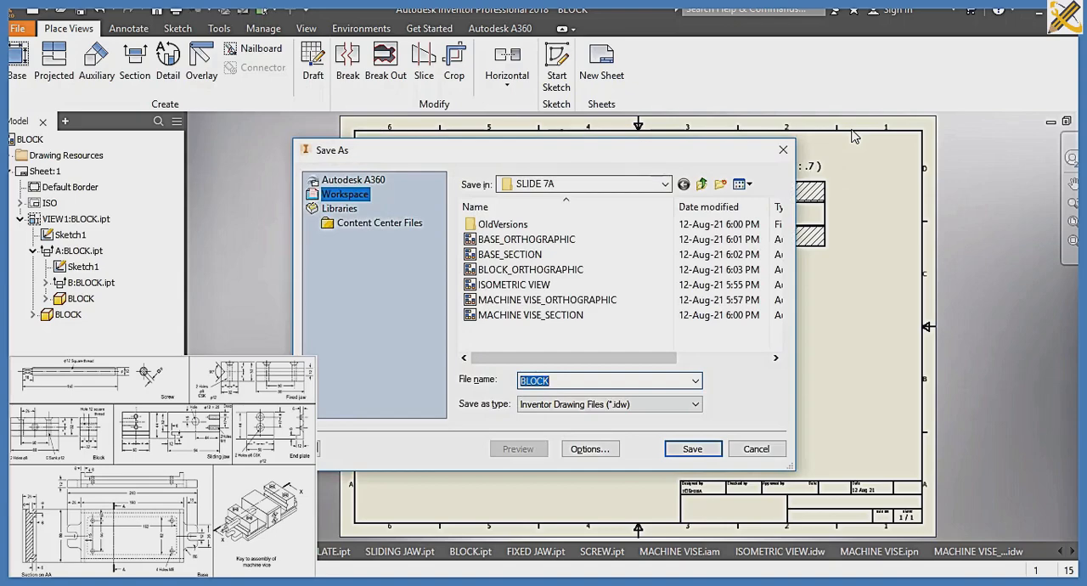
{"action": "key", "text": "End"}
{"action": "type", "text": "_S"}
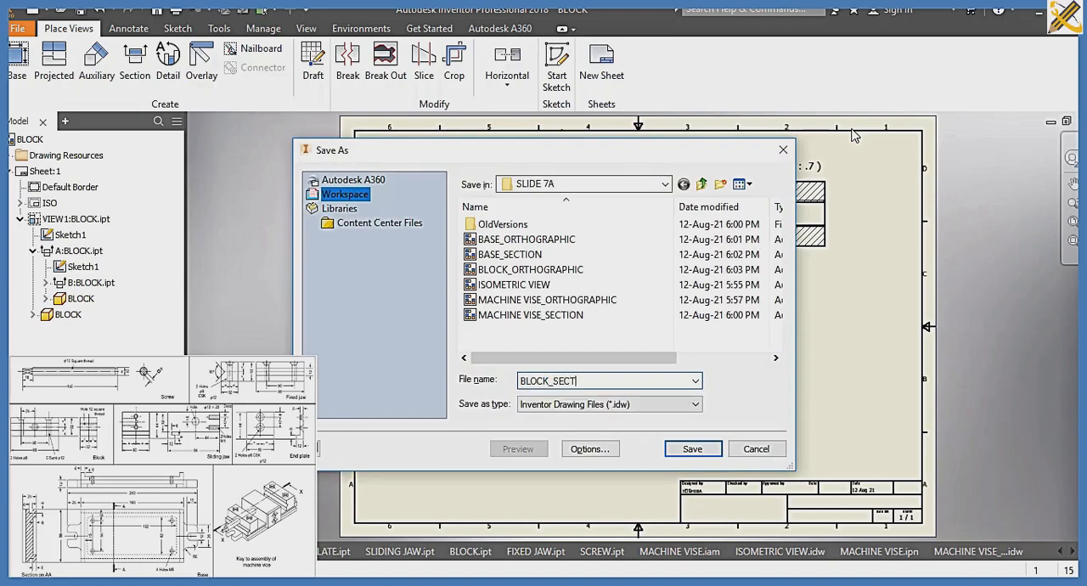
{"action": "key", "text": "Return"}
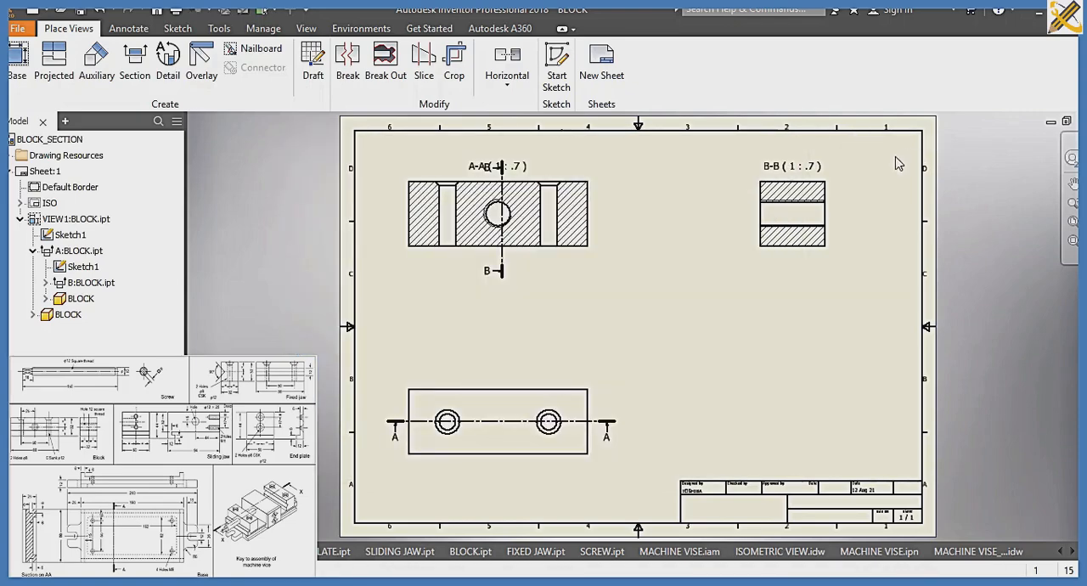
Create a new drawing and load the END PLATE part as the model for its base view
{"action": "key", "text": "ctrl+n"}
{"action": "left_click", "coordinate": [550, 458]}
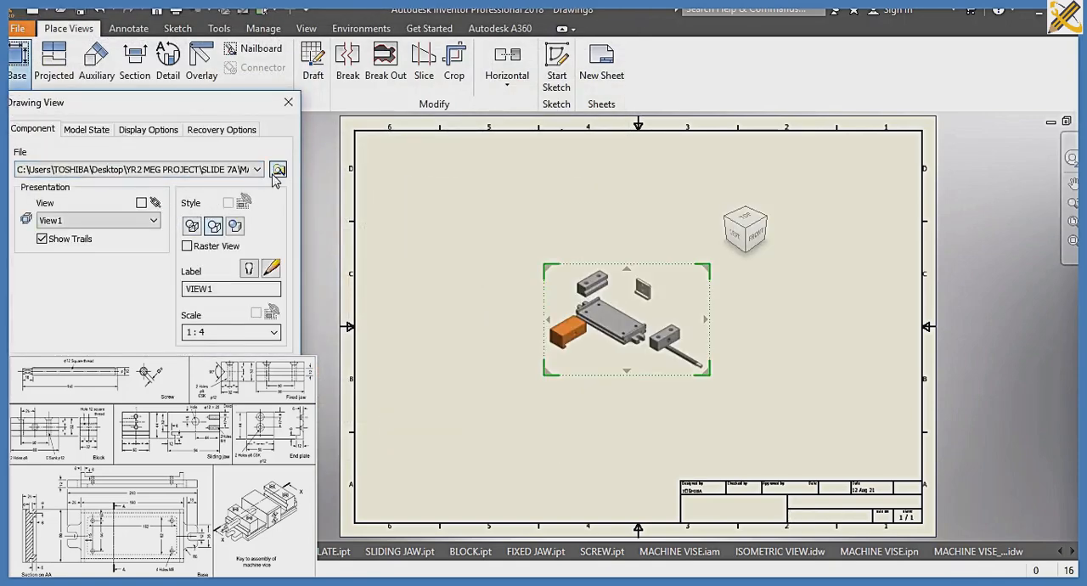
{"action": "left_click", "coordinate": [278, 170]}
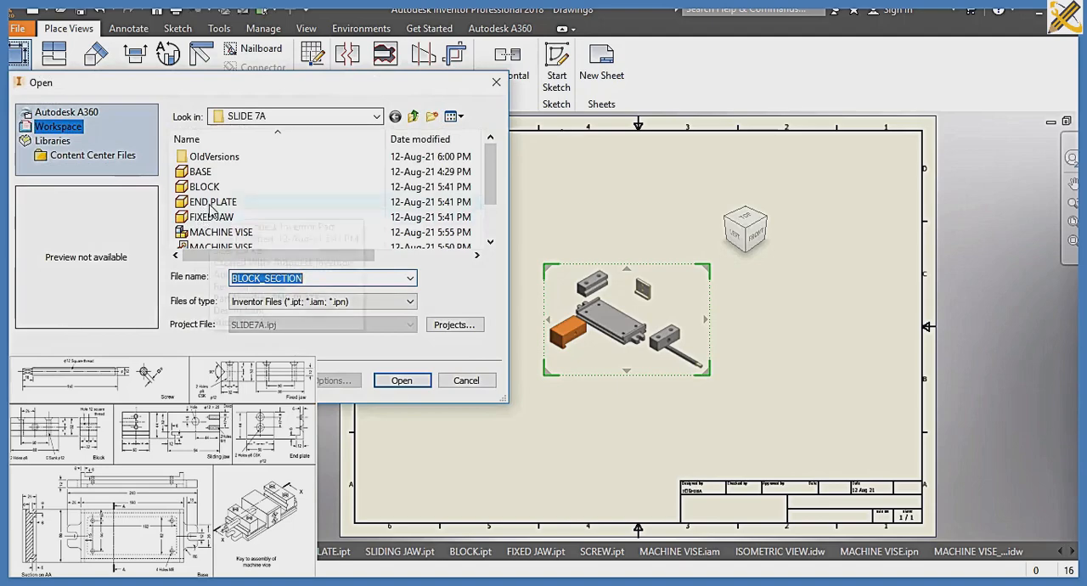
{"action": "left_click", "coordinate": [212, 203]}
{"action": "left_click", "coordinate": [400, 380]}
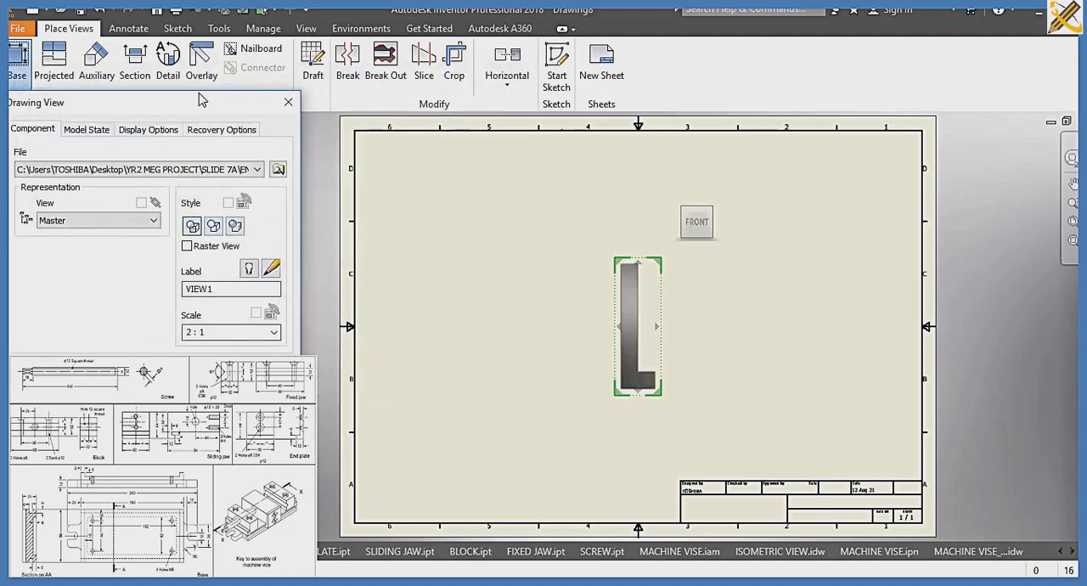
Orient the end plate's base view to the Right face and move it to the sheet's upper-left area
{"action": "mouse_move", "coordinate": [714, 231]}
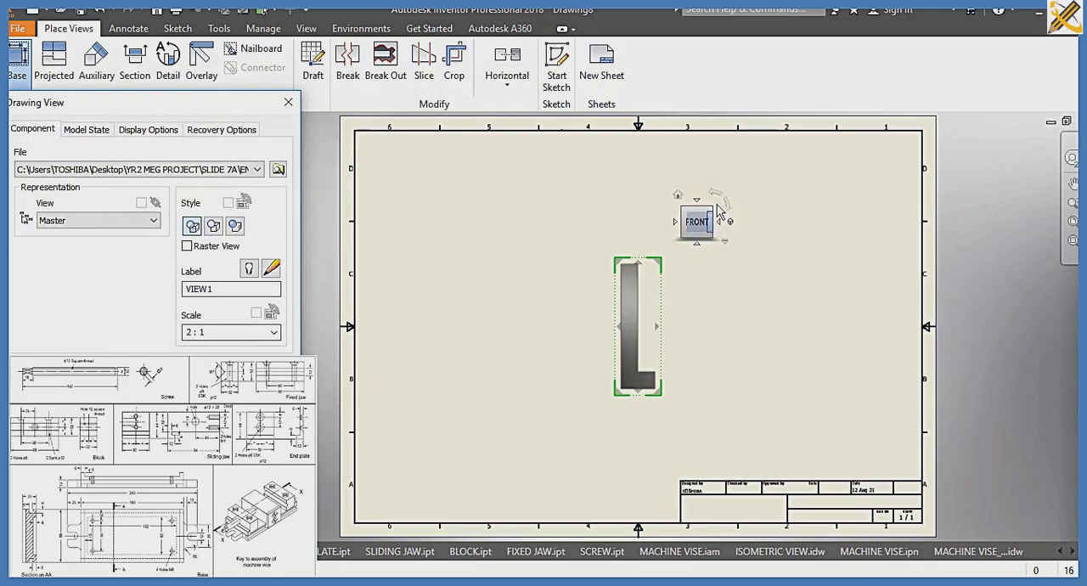
{"action": "left_click", "coordinate": [719, 223]}
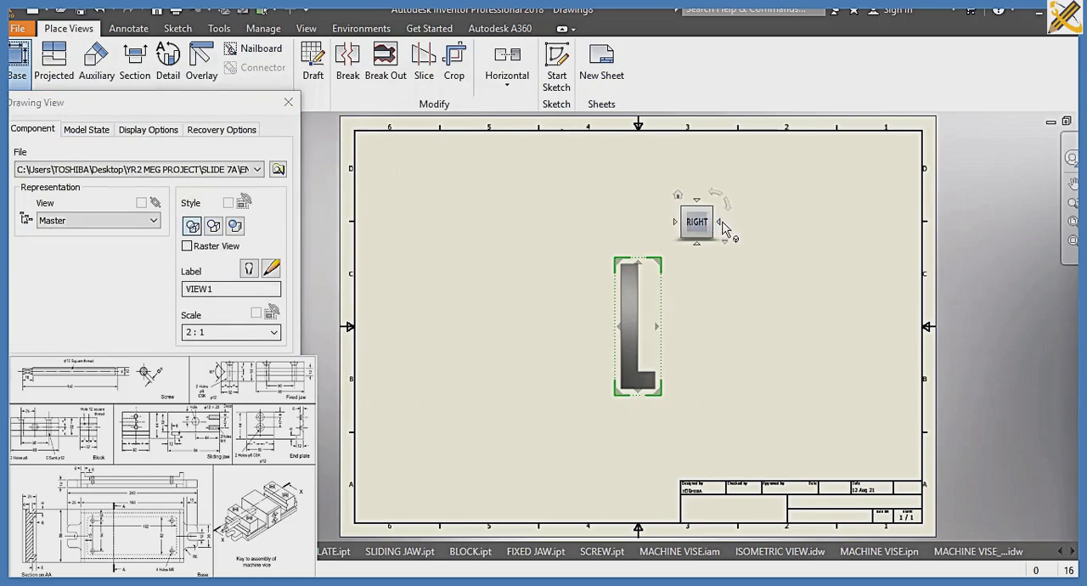
{"action": "left_click_drag", "start_coordinate": [648, 304], "coordinate": [479, 197]}
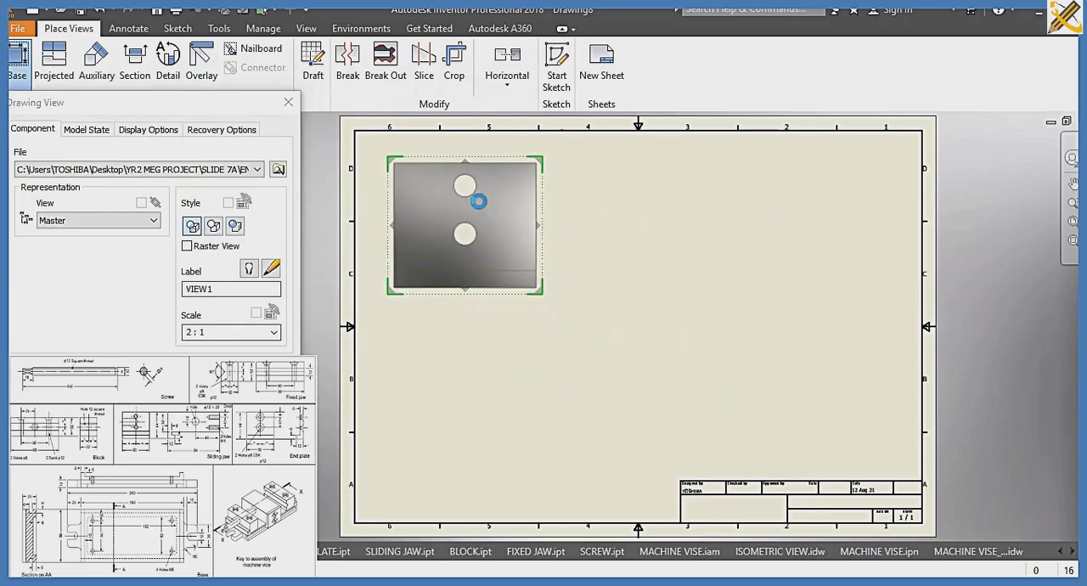
Add projected views below and to the right of the base view plus an isometric view at the sheet's lower right, and create them
{"action": "left_click", "coordinate": [472, 411]}
{"action": "left_click", "coordinate": [748, 223]}
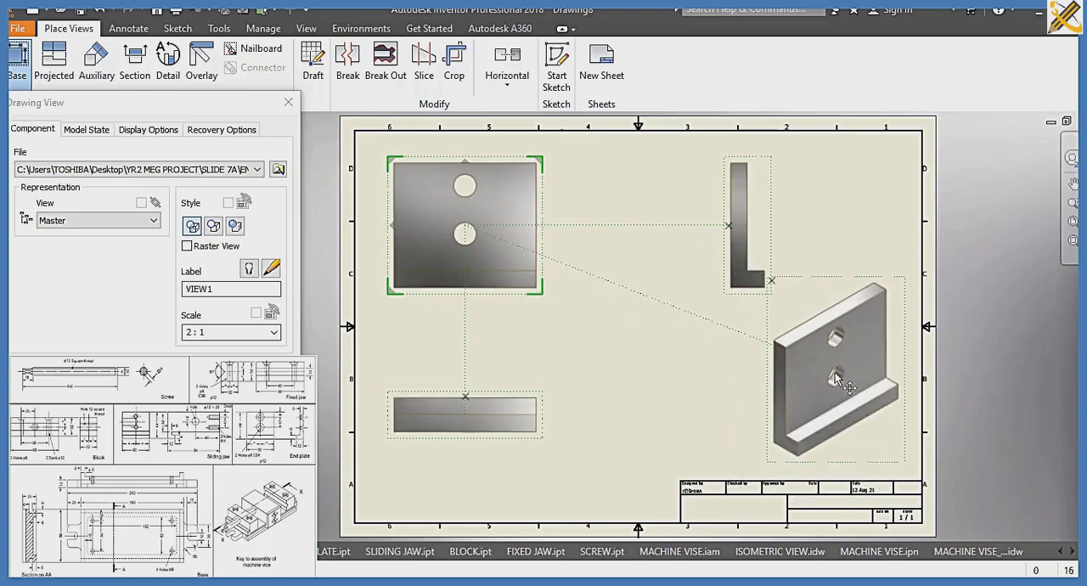
{"action": "mouse_move", "coordinate": [504, 228]}
{"action": "left_mouse_down"}
{"action": "mouse_move", "coordinate": [501, 216]}
{"action": "mouse_move", "coordinate": [500, 226]}
{"action": "left_mouse_up"}
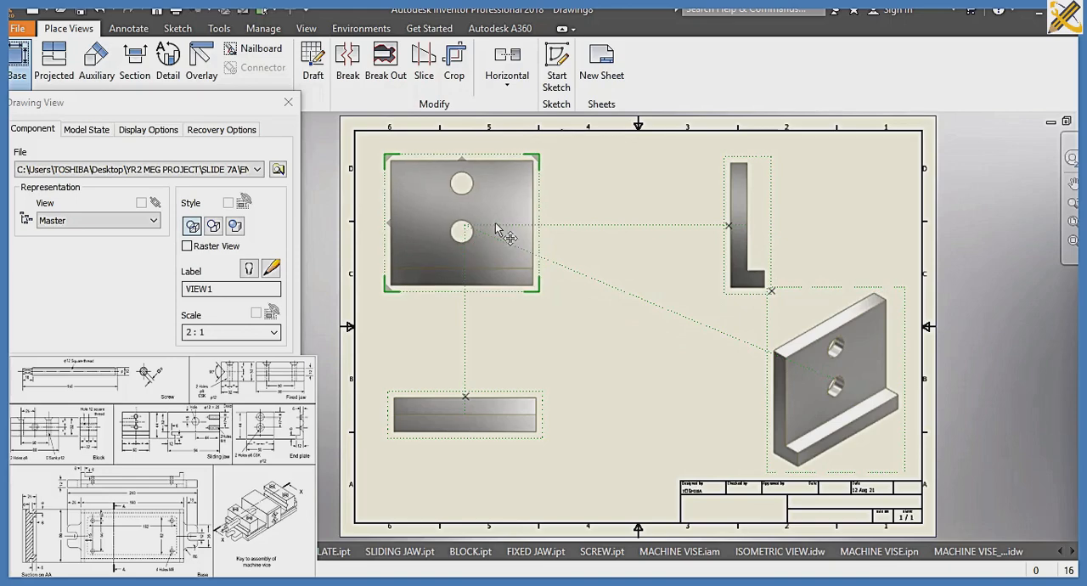
{"action": "key", "text": "Return"}
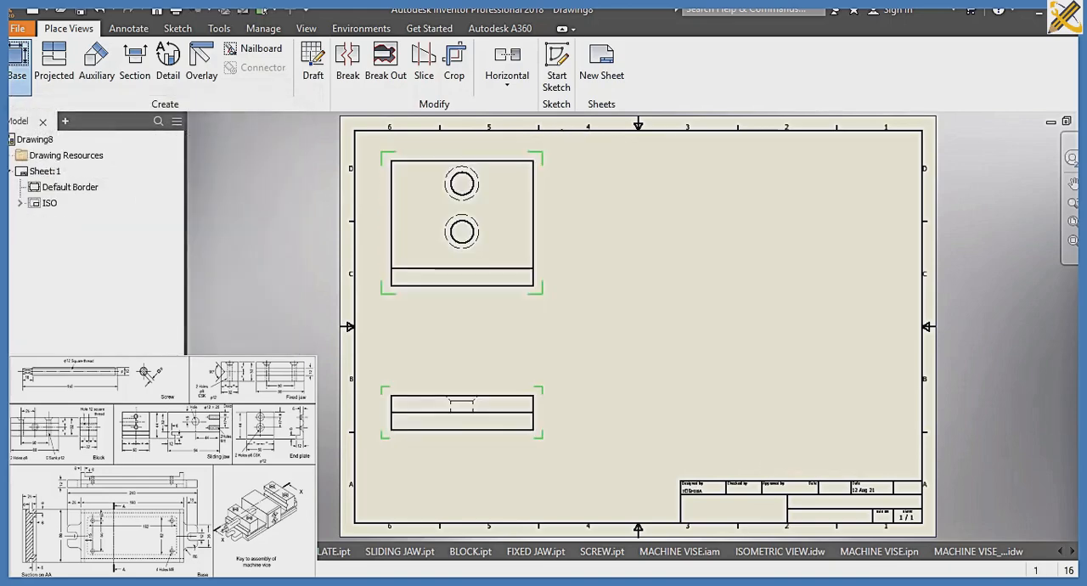
Save the end plate drawing as END PLATE_ORTHOGRAPHIC in the SLIDE 7A folder
{"action": "key", "text": "ctrl+s"}
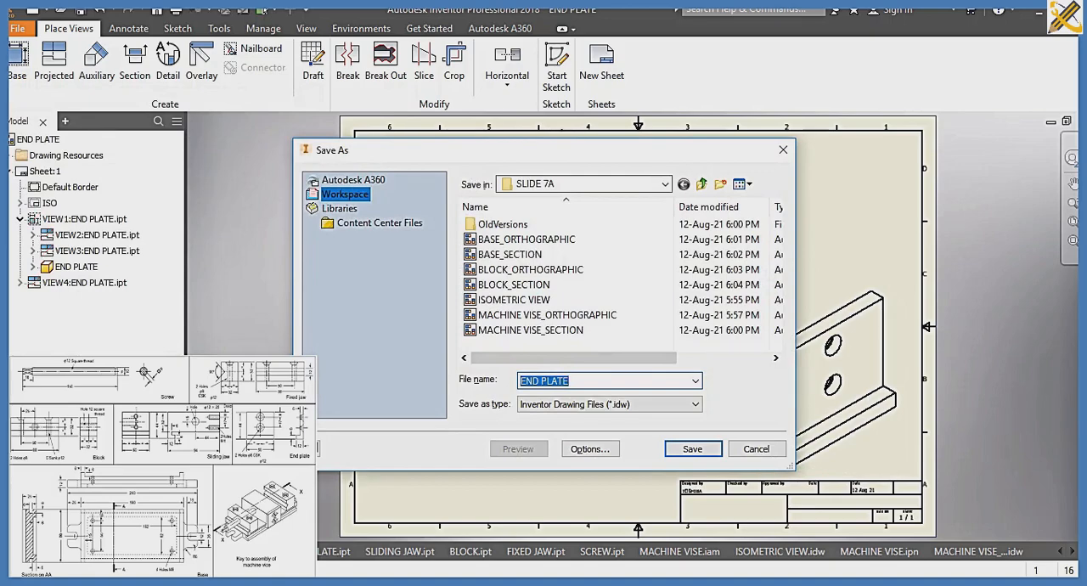
{"action": "key", "text": "Right"}
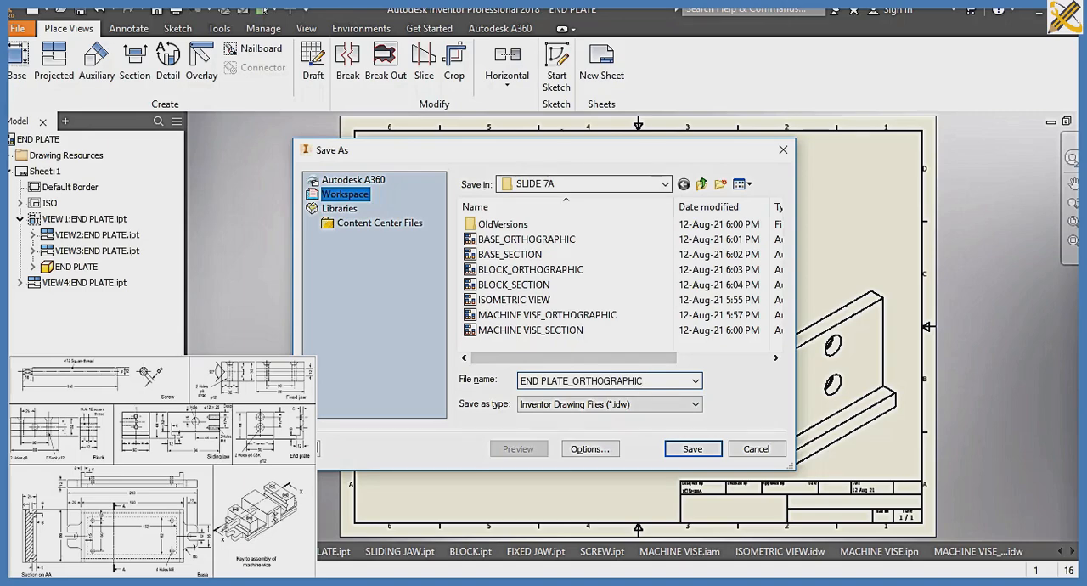
{"action": "key", "text": "Return"}
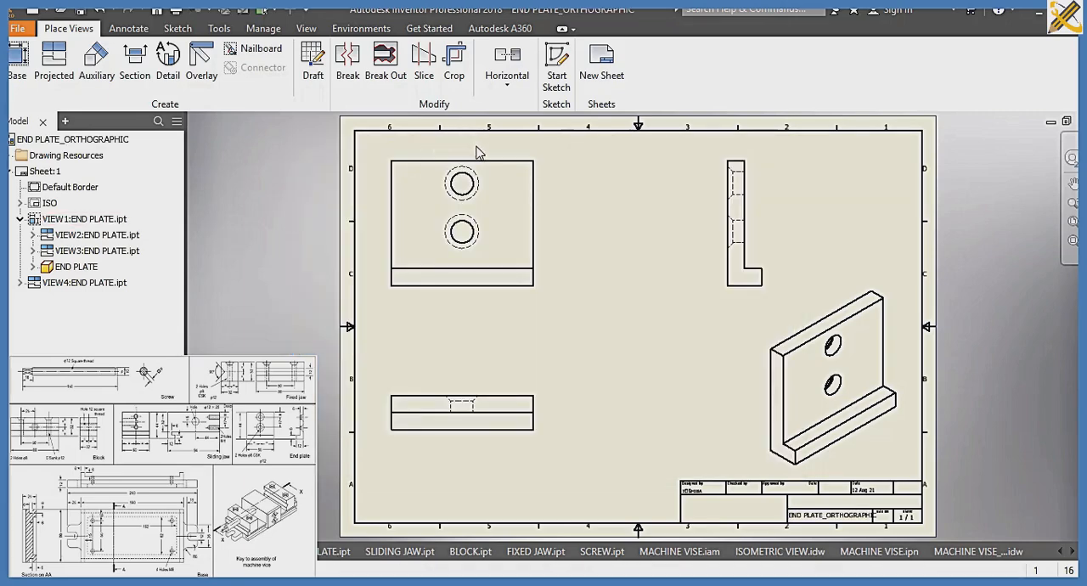
Reorient the end plate's base view to the Left face so the countersunk side faces forward, and apply the change
{"action": "double_click", "coordinate": [535, 174]}
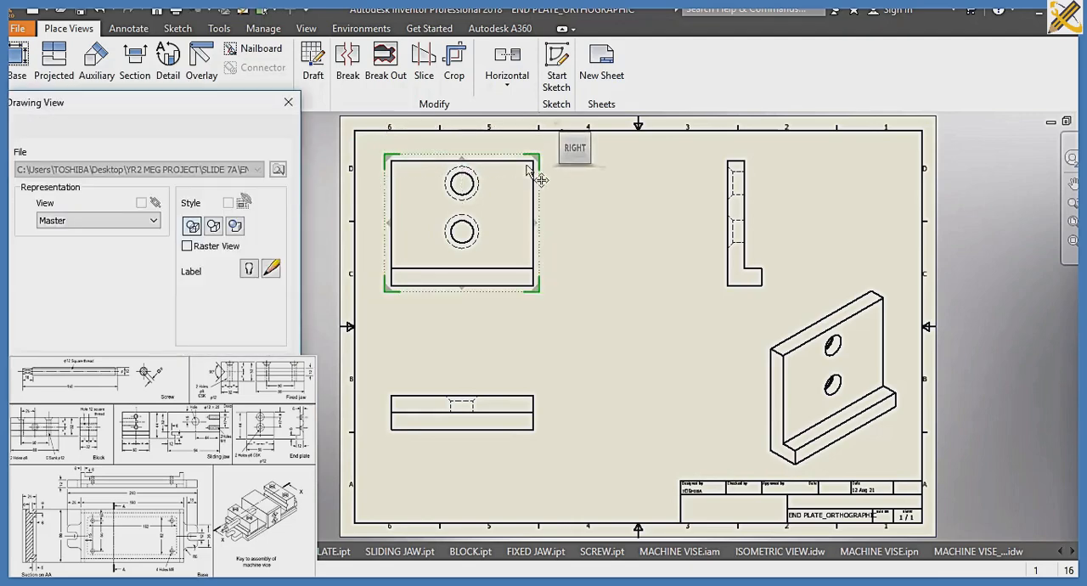
{"action": "left_click", "coordinate": [552, 150]}
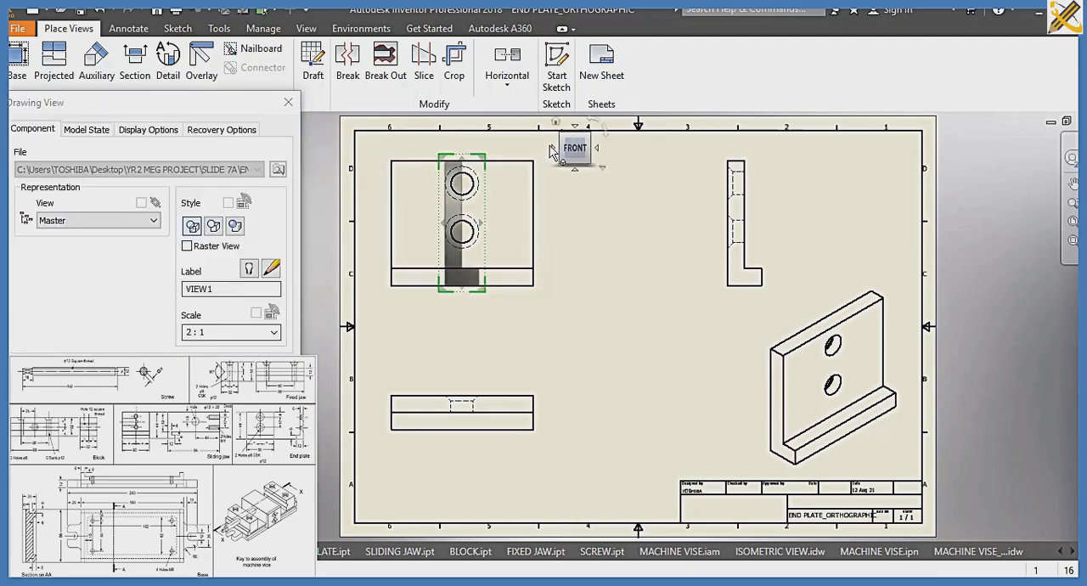
{"action": "left_click", "coordinate": [551, 151]}
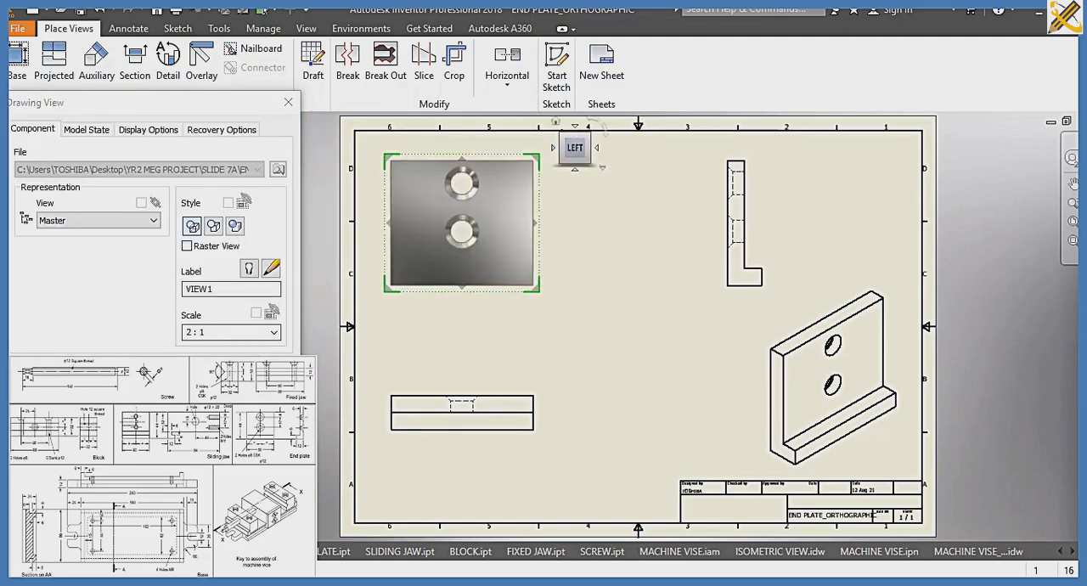
{"action": "left_click", "coordinate": [268, 351]}
{"action": "left_click", "coordinate": [498, 330]}
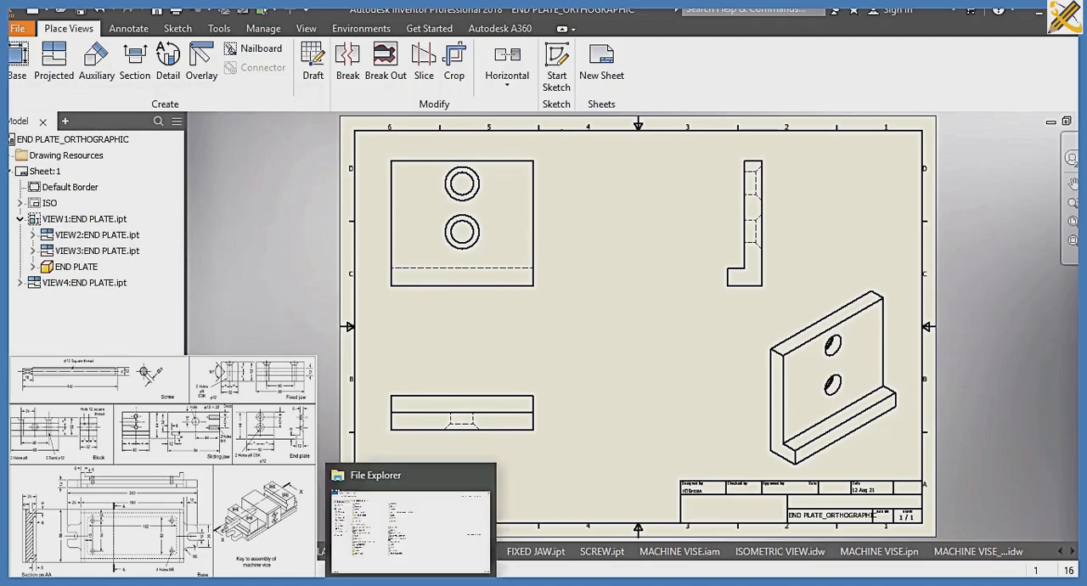
Create another drawing from the ISO.idw template and load the END PLATE part for its base view
{"action": "key", "text": "ctrl+n"}
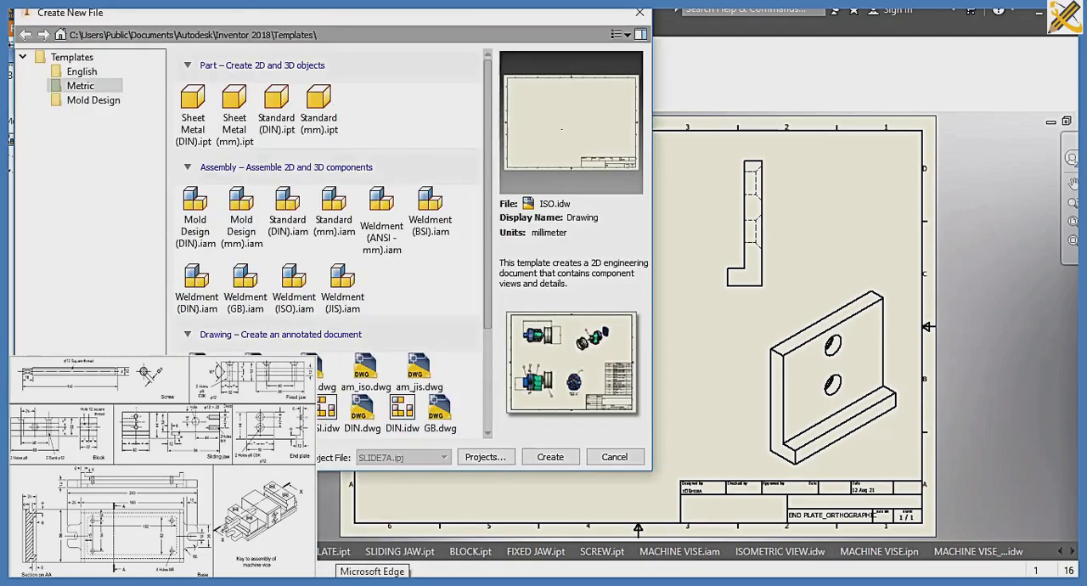
{"action": "left_click", "coordinate": [549, 457]}
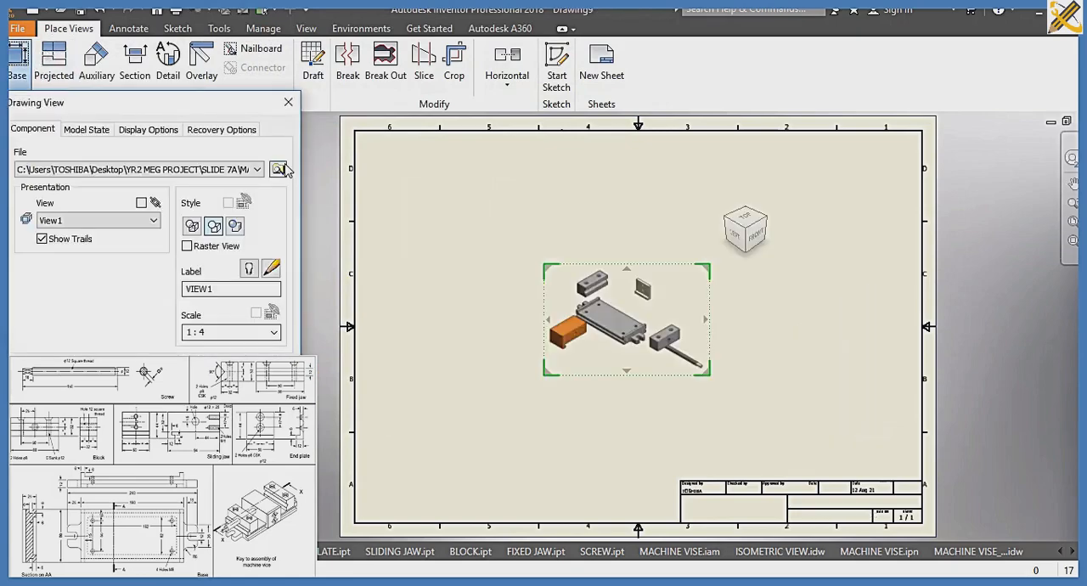
{"action": "left_click", "coordinate": [279, 169]}
{"action": "left_click", "coordinate": [213, 201]}
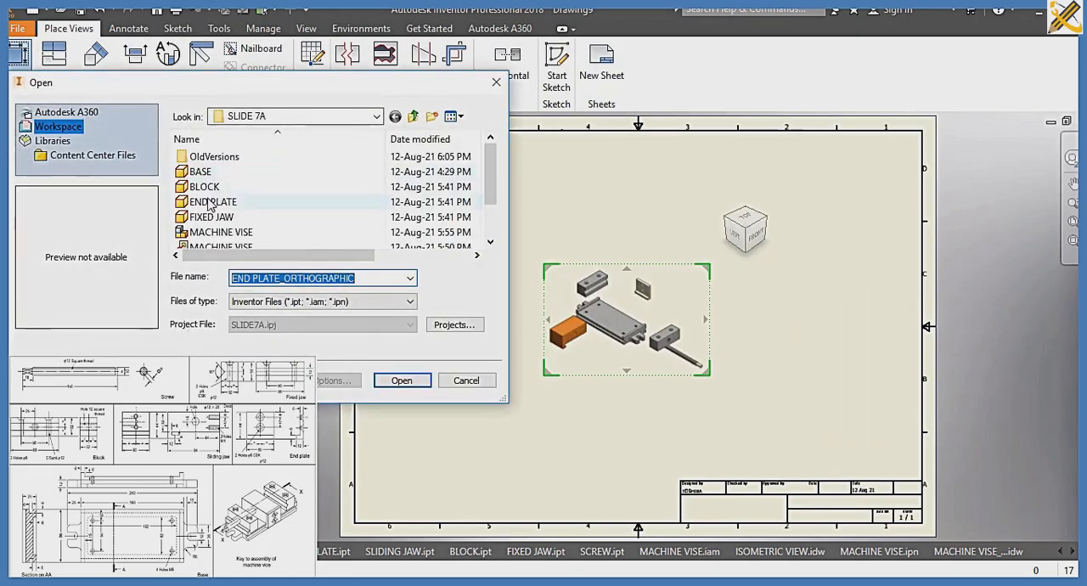
{"action": "left_click", "coordinate": [396, 381]}
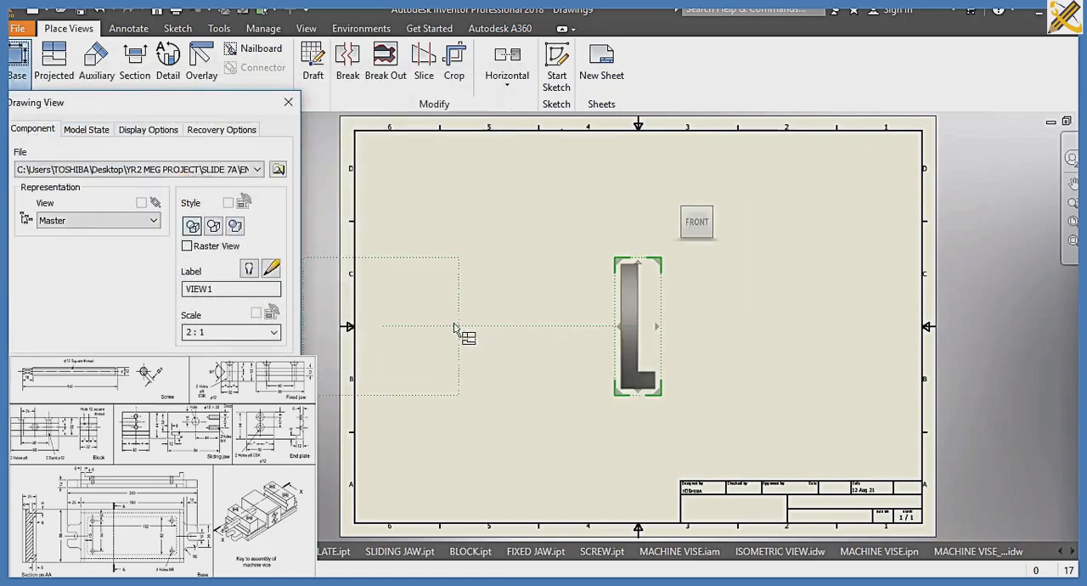
Orient the base view to the Left face, place it at the sheet's upper left, and add an isometric projection at the lower right
{"action": "left_click", "coordinate": [675, 225]}
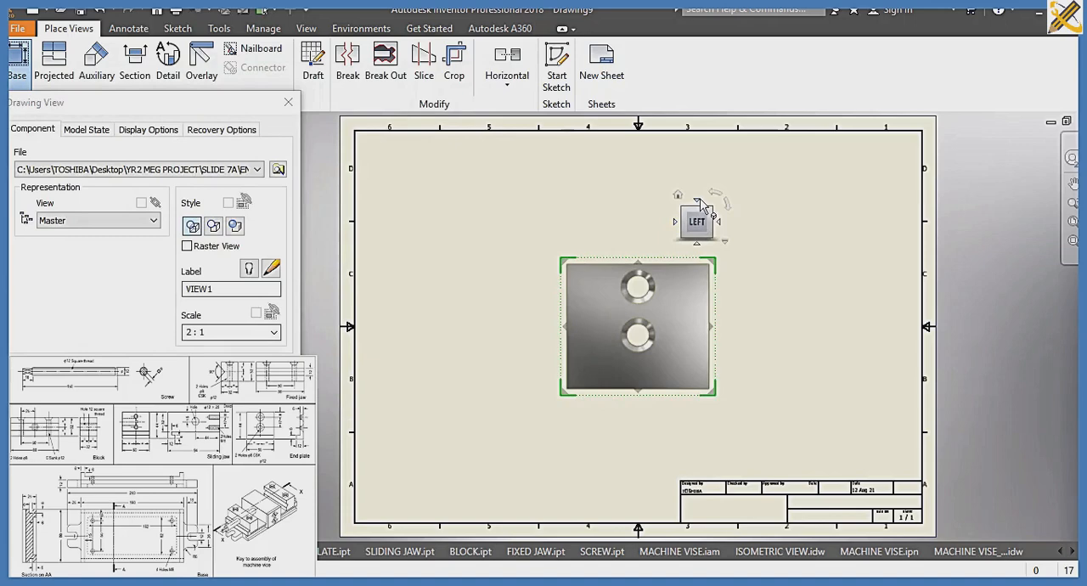
{"action": "left_click", "coordinate": [696, 200]}
{"action": "left_click_drag", "start_coordinate": [633, 335], "coordinate": [492, 456]}
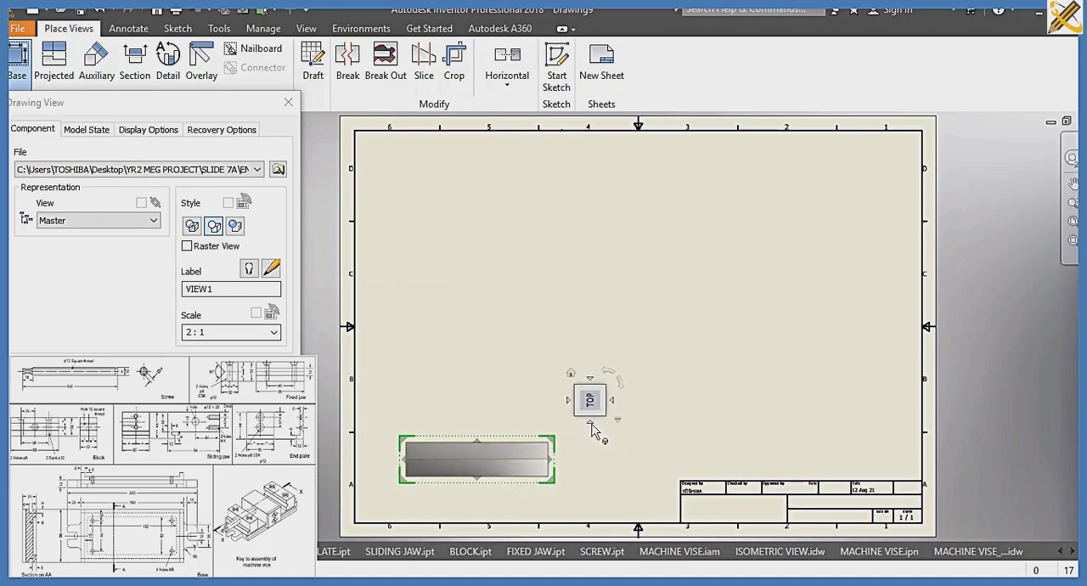
{"action": "left_click", "coordinate": [591, 423]}
{"action": "left_click_drag", "start_coordinate": [521, 460], "coordinate": [522, 223]}
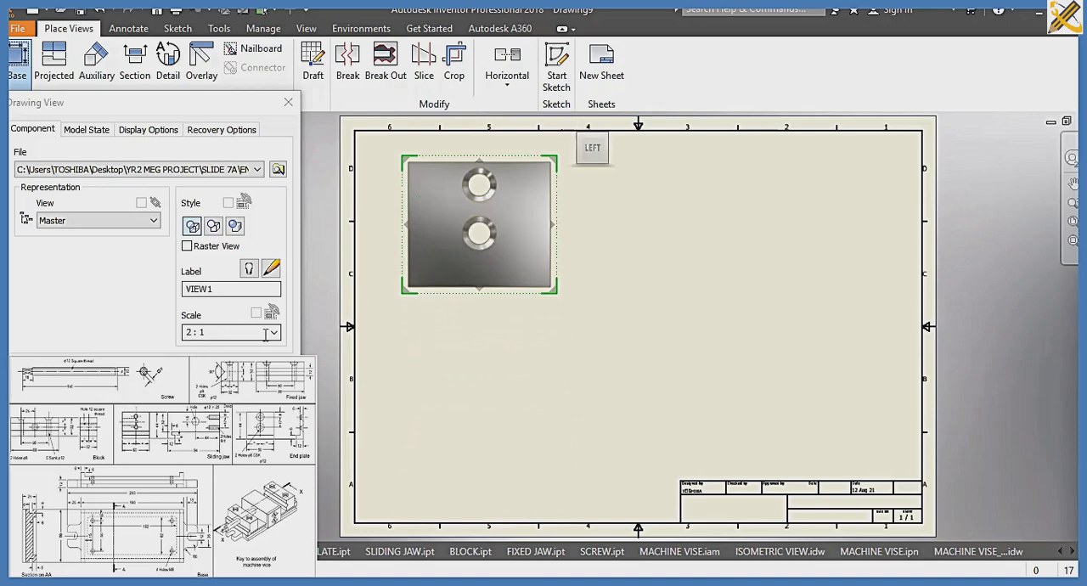
{"action": "left_click", "coordinate": [826, 384]}
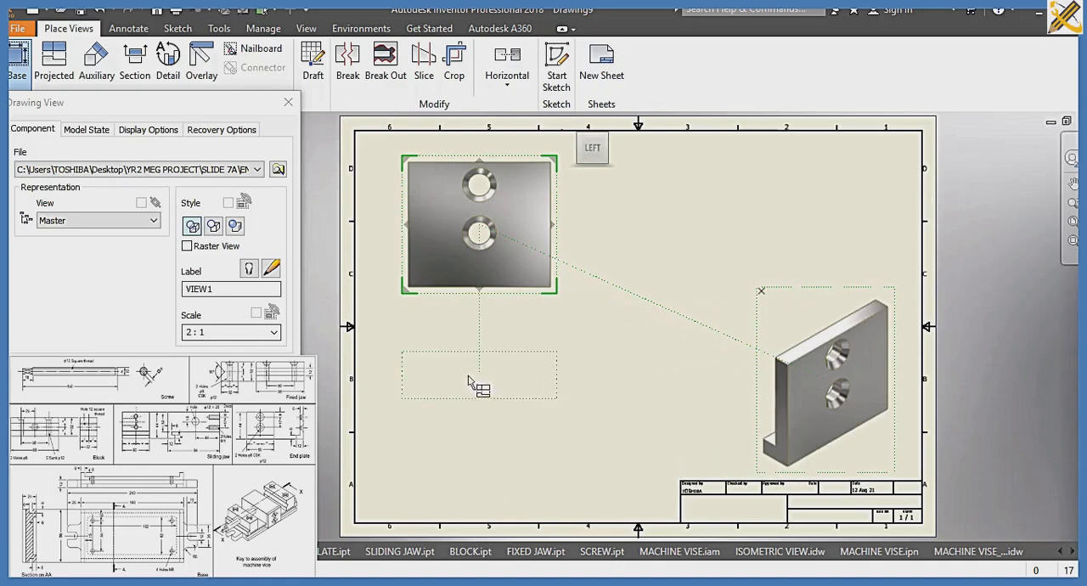
{"action": "left_click", "coordinate": [200, 367]}
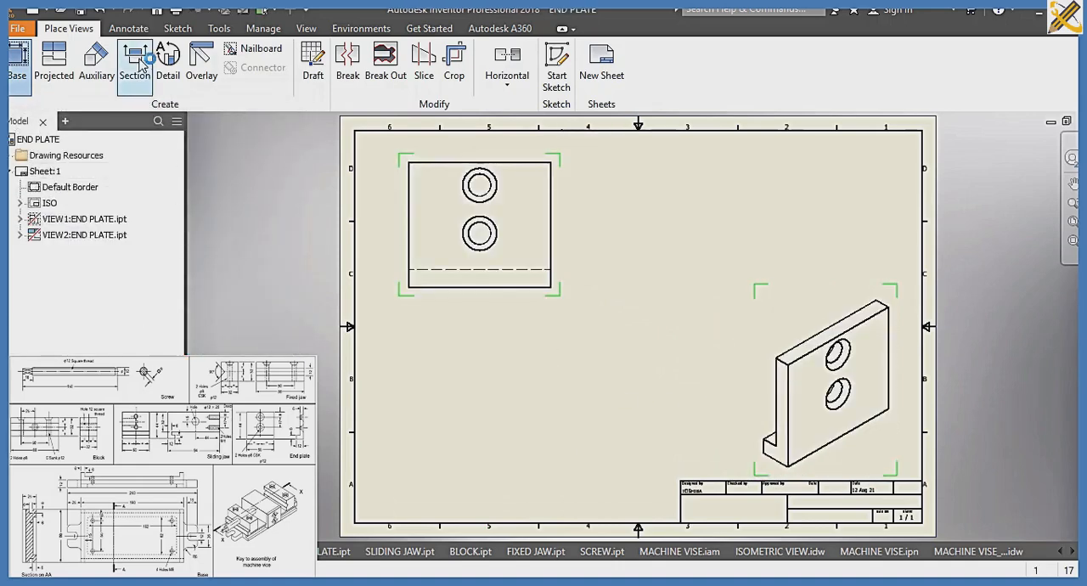
Create a vertical section view through the centres of both end plate holes and place it beside the base view
{"action": "left_click", "coordinate": [138, 61]}
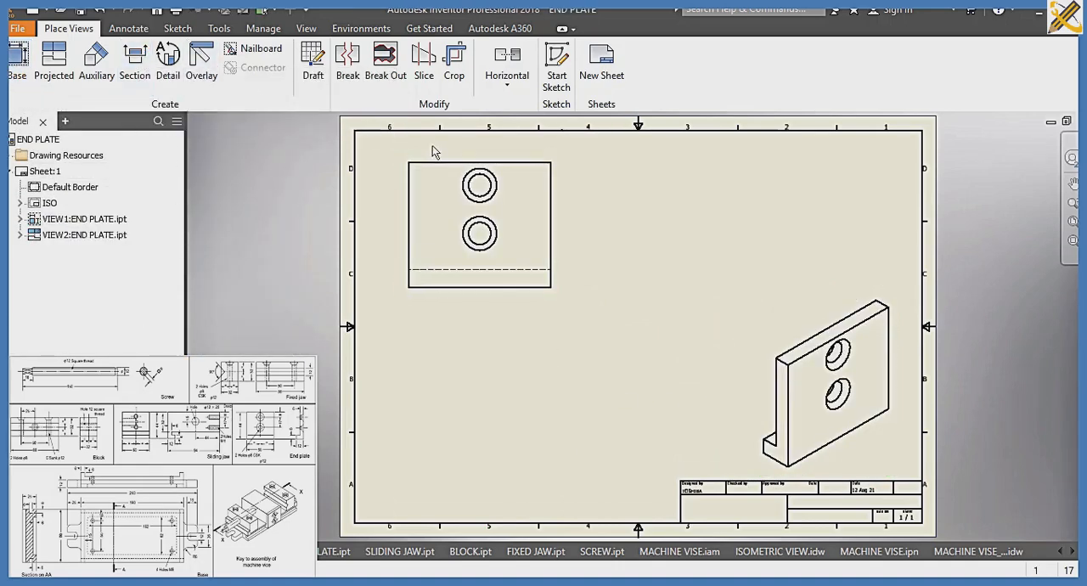
{"action": "left_click", "coordinate": [482, 158]}
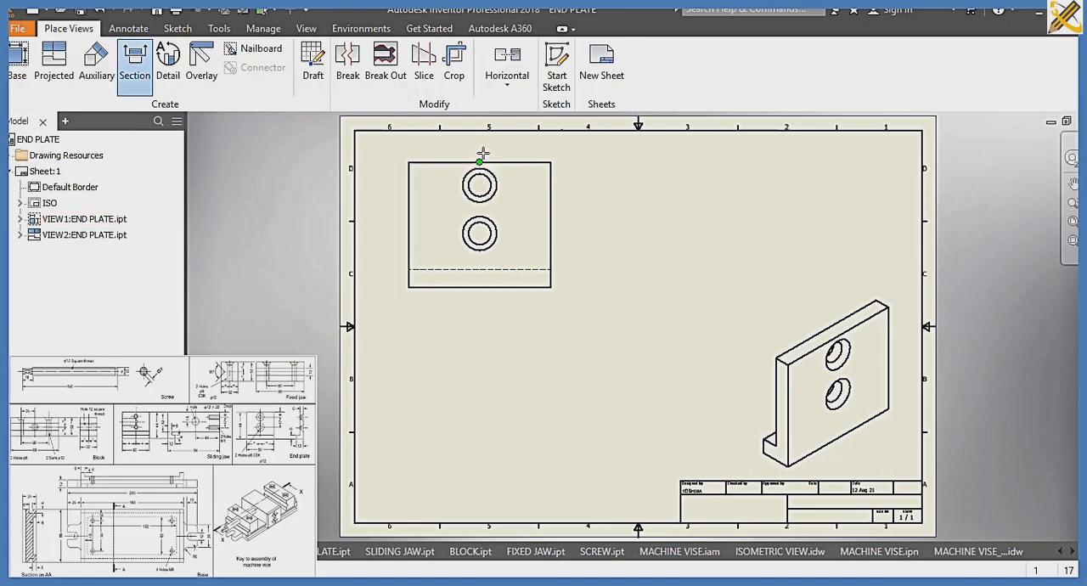
{"action": "left_click", "coordinate": [480, 153]}
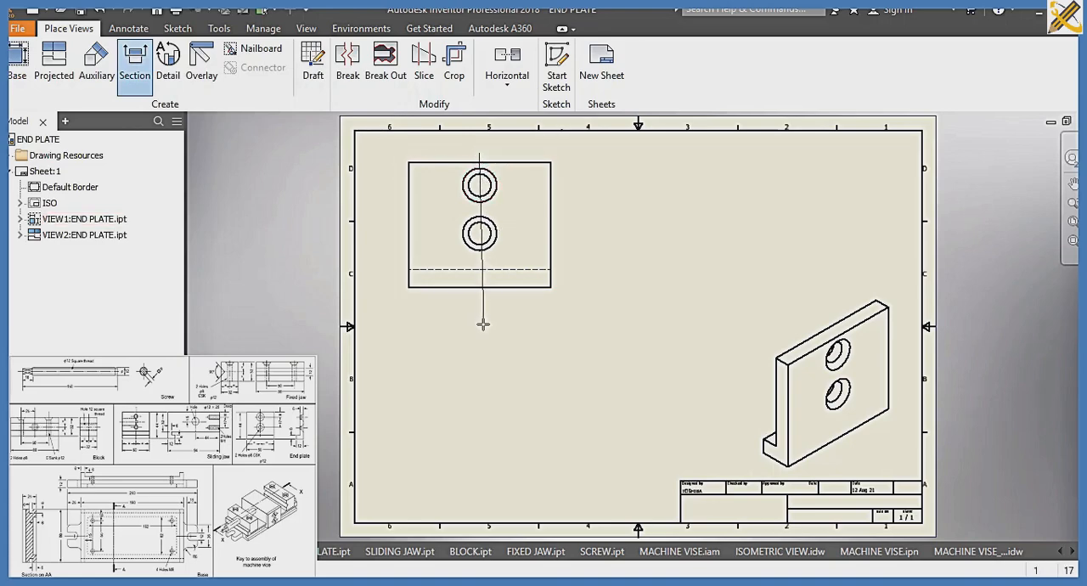
{"action": "left_click", "coordinate": [480, 313]}
{"action": "left_click", "coordinate": [511, 314]}
{"action": "right_click", "coordinate": [510, 313]}
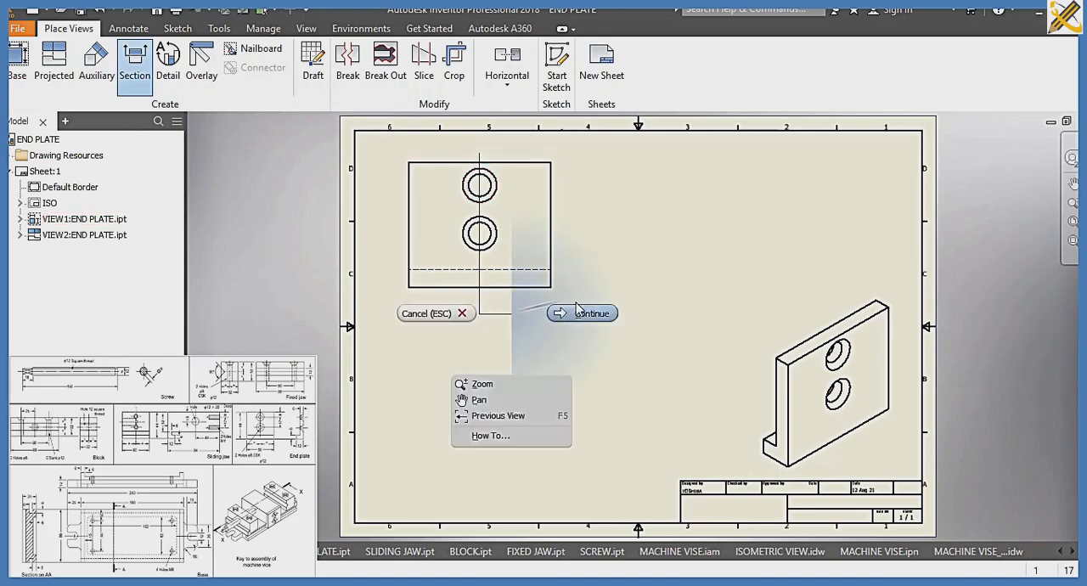
{"action": "left_click", "coordinate": [582, 312]}
{"action": "left_click", "coordinate": [677, 277]}
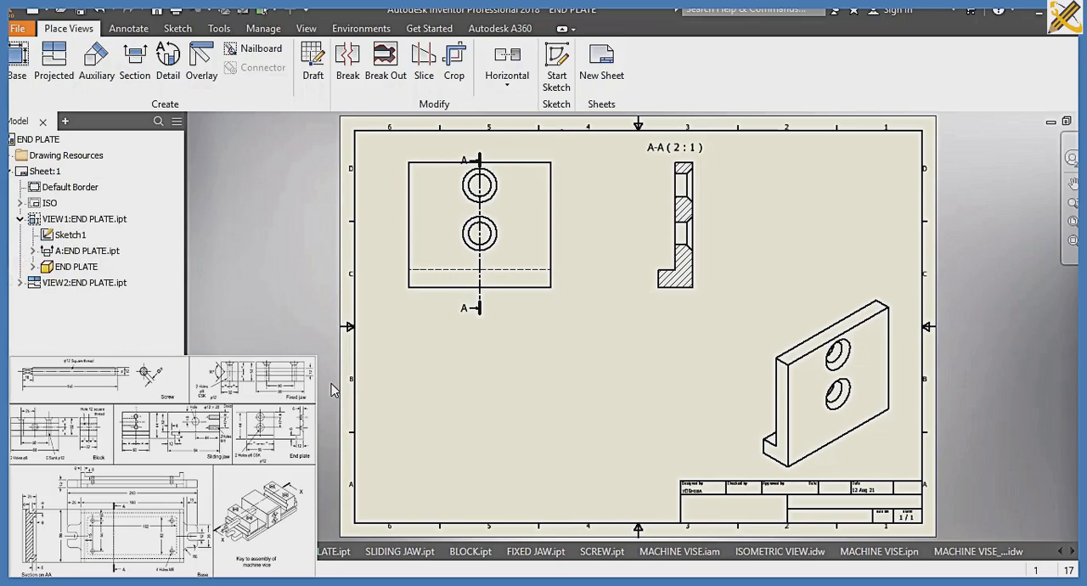
Save the end plate section drawing as END PLATE_SECTION in the SLIDE 7A folder
{"action": "key", "text": "ctrl+s"}
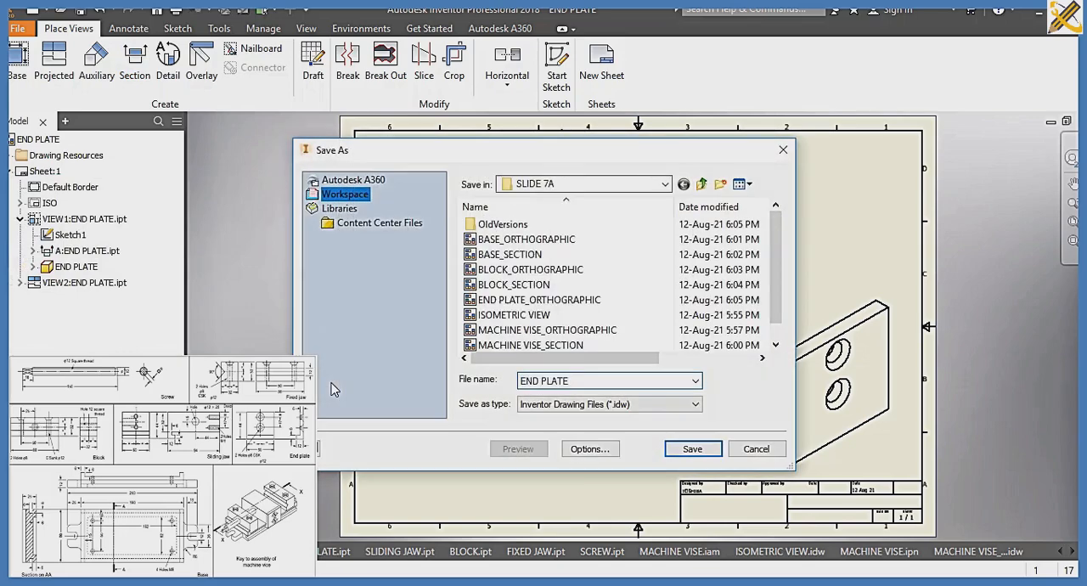
{"action": "type", "text": "_SECTION"}
{"action": "key", "text": "Return"}
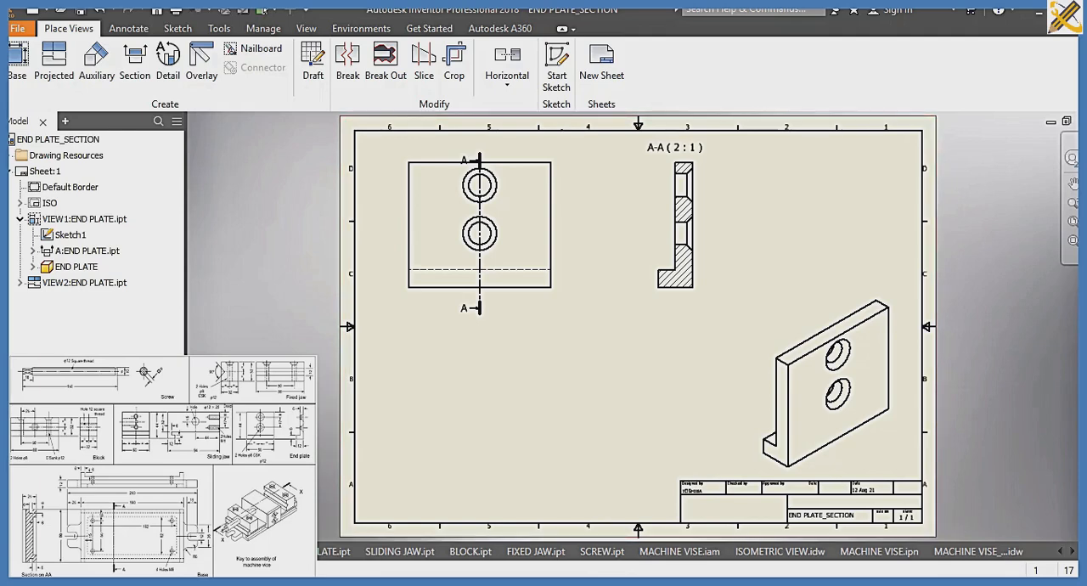
{"action": "left_click", "coordinate": [1074, 552]}
{"action": "left_click", "coordinate": [1073, 553]}
{"action": "left_click", "coordinate": [1073, 552]}
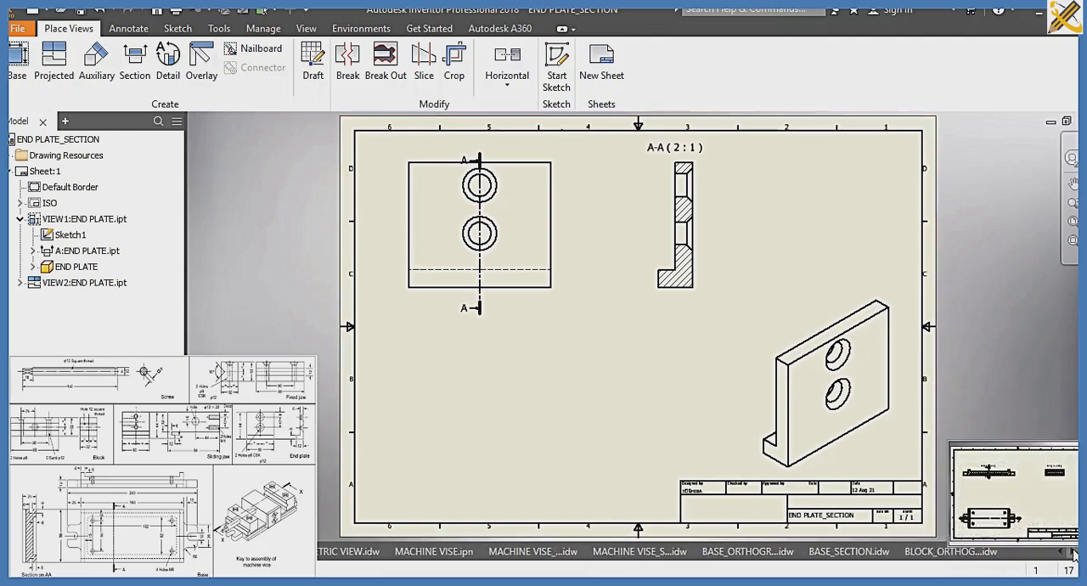
{"action": "left_click", "coordinate": [1073, 552]}
{"action": "left_click", "coordinate": [1073, 552]}
{"action": "left_click", "coordinate": [1073, 552]}
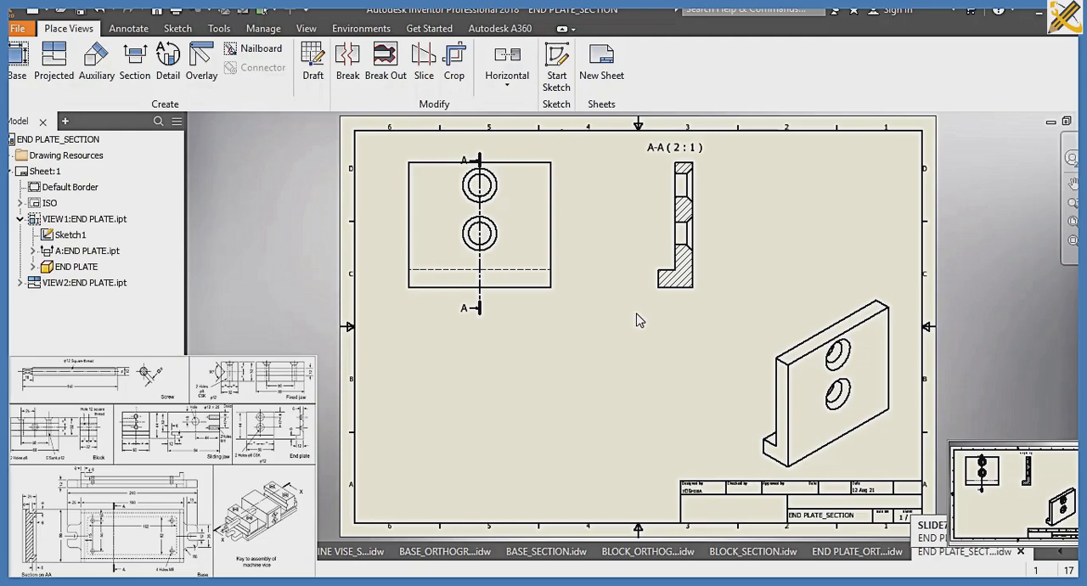
Create a drawing from the ISO.idw template and load the FIXED JAW part for its base view
{"action": "key", "text": "ctrl+n"}
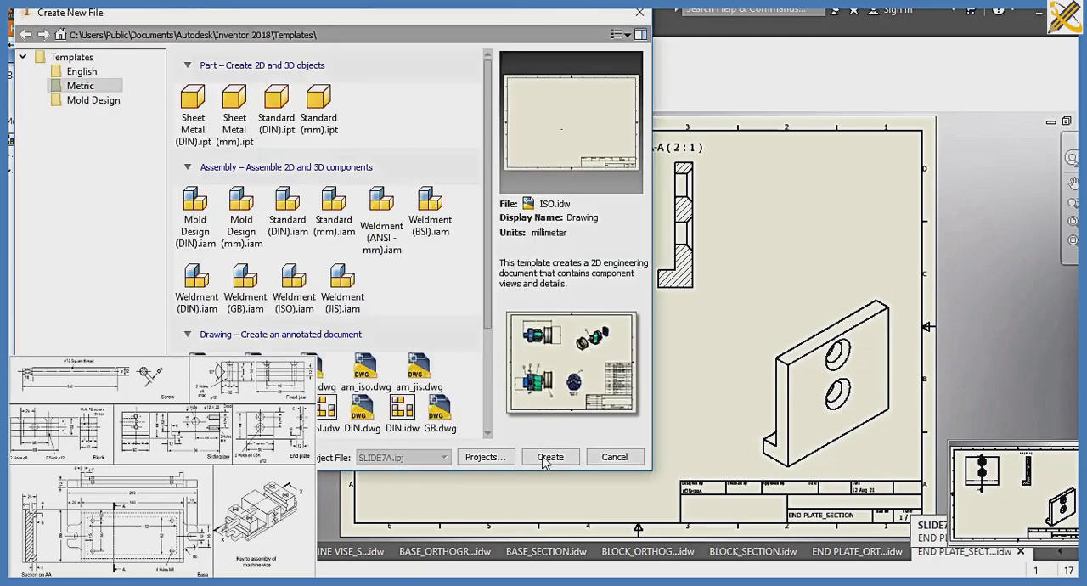
{"action": "left_click", "coordinate": [548, 458]}
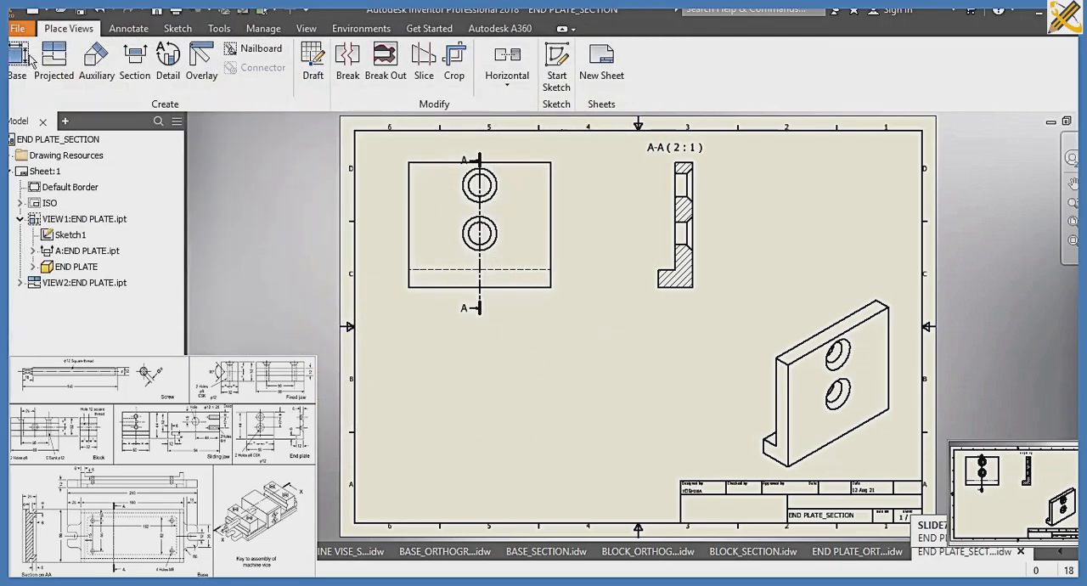
{"action": "left_click", "coordinate": [18, 60]}
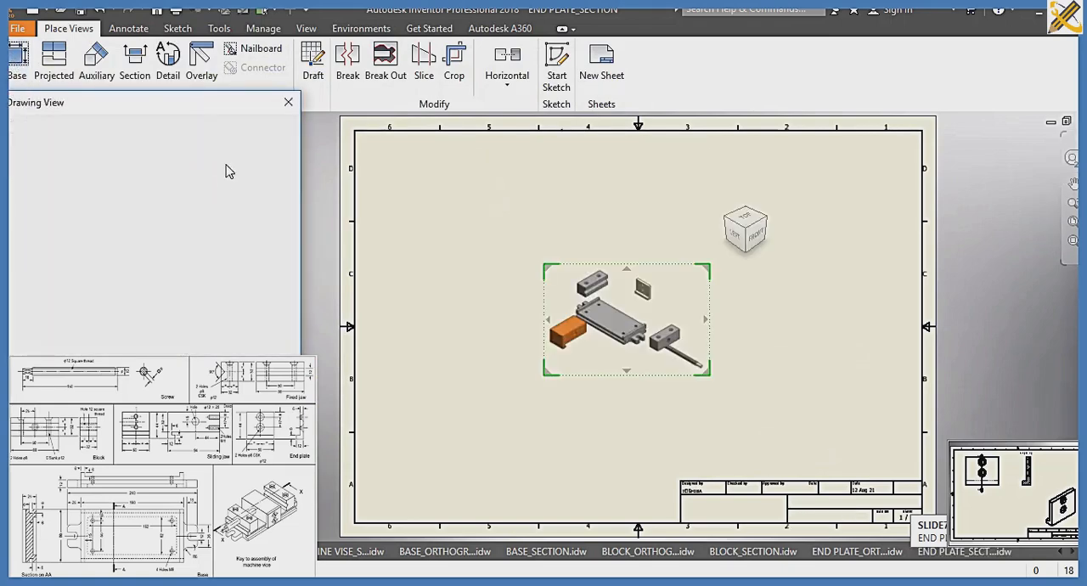
{"action": "left_click", "coordinate": [278, 169]}
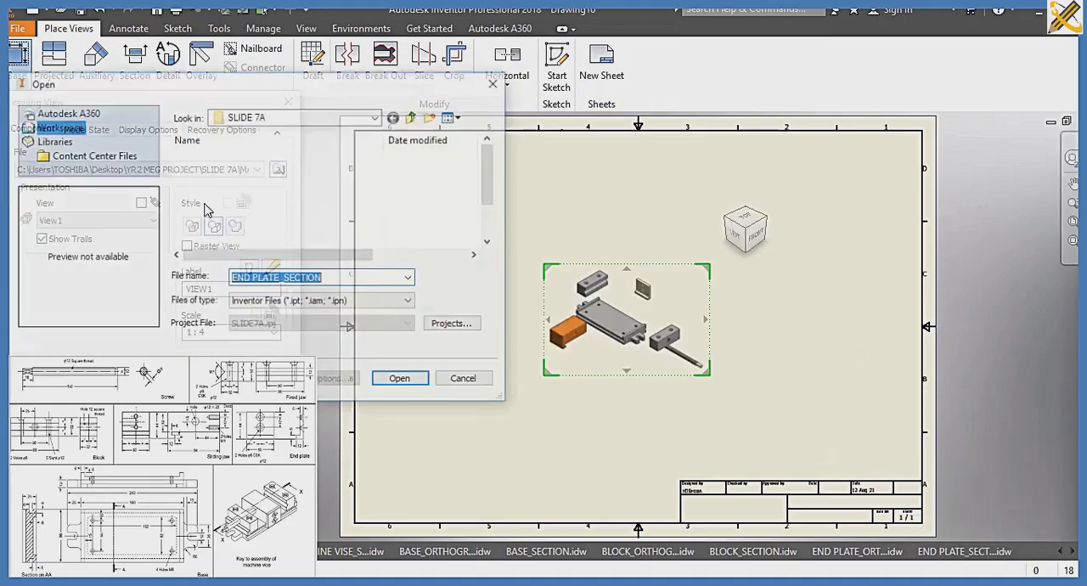
{"action": "left_click", "coordinate": [211, 217]}
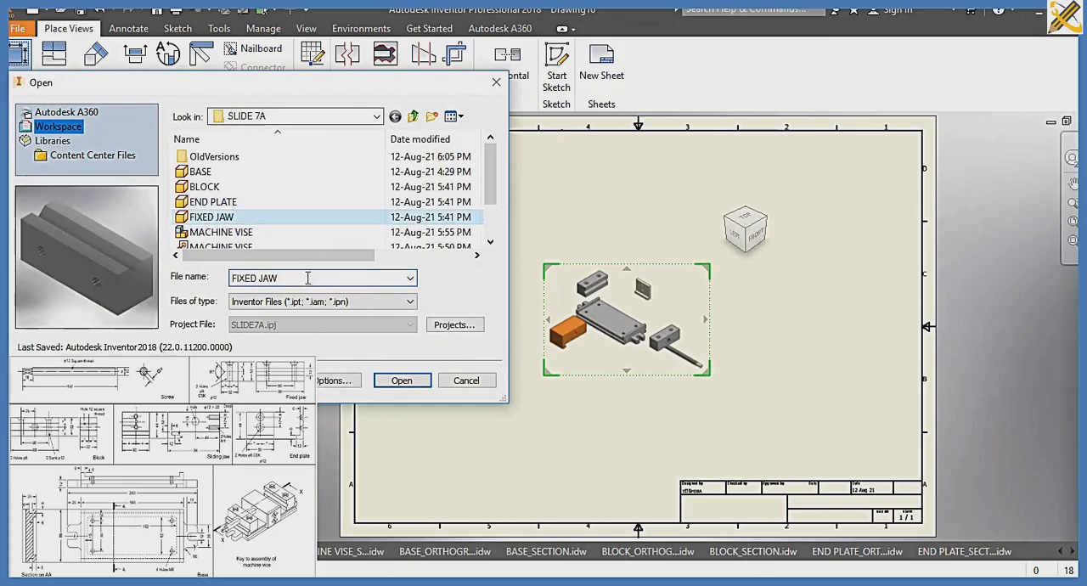
{"action": "left_click", "coordinate": [401, 381]}
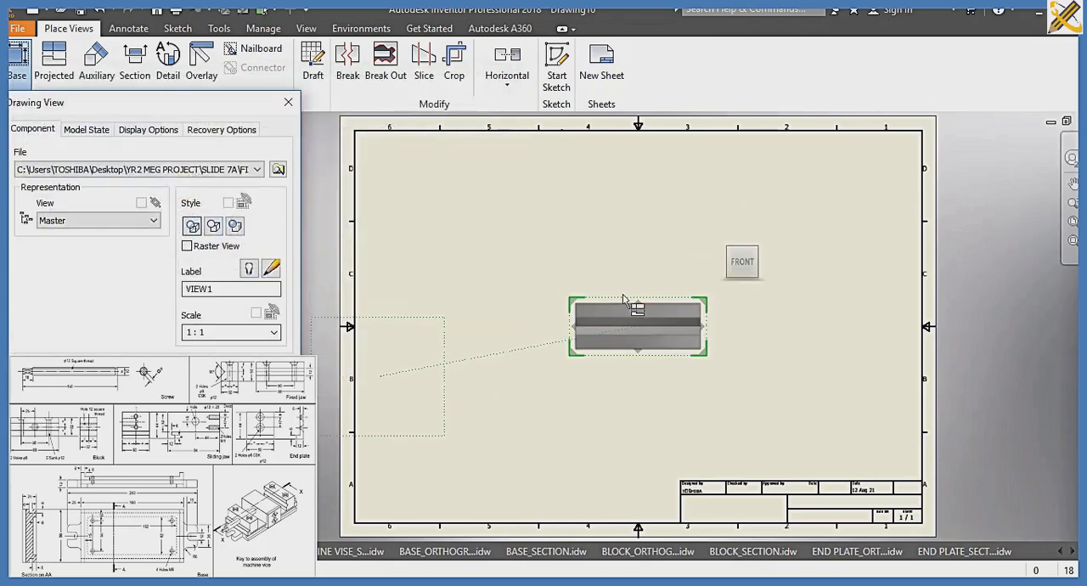
Place the fixed jaw's front view at the sheet's upper left, with projections below and beside it and an isometric at the lower right
{"action": "left_click_drag", "start_coordinate": [660, 323], "coordinate": [481, 199]}
{"action": "left_click", "coordinate": [457, 366]}
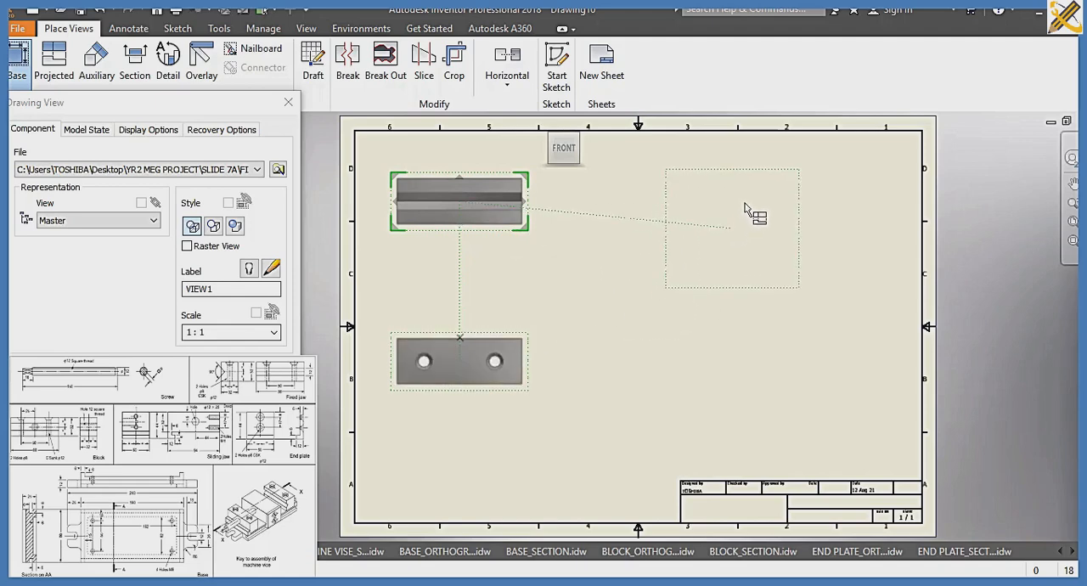
{"action": "left_click", "coordinate": [776, 196]}
{"action": "left_click", "coordinate": [790, 379]}
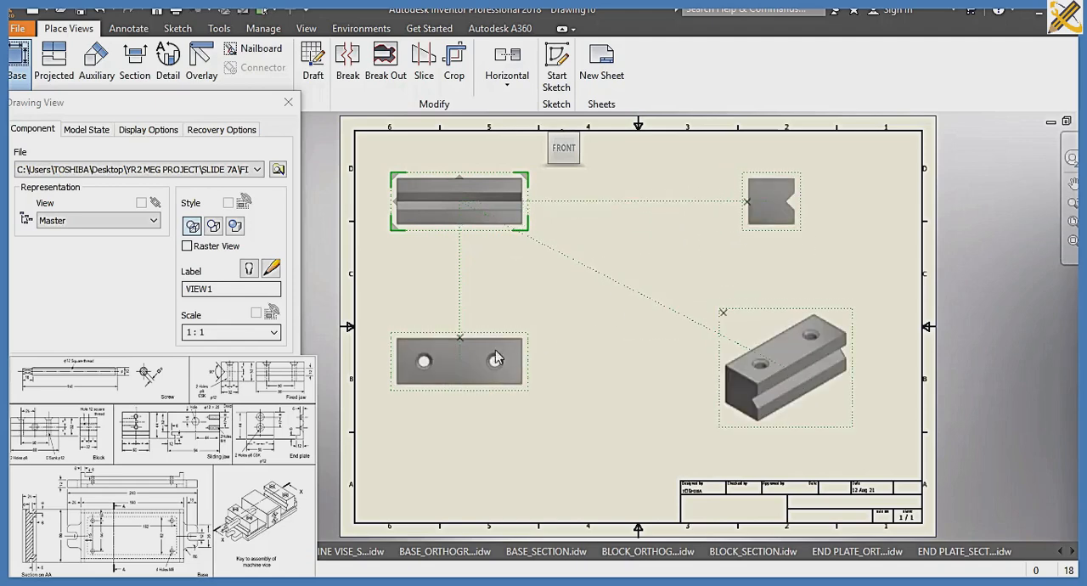
Set the view scale to 1:.8 and move the projected hole view further down the sheet, accepting the views
{"action": "left_click", "coordinate": [244, 332]}
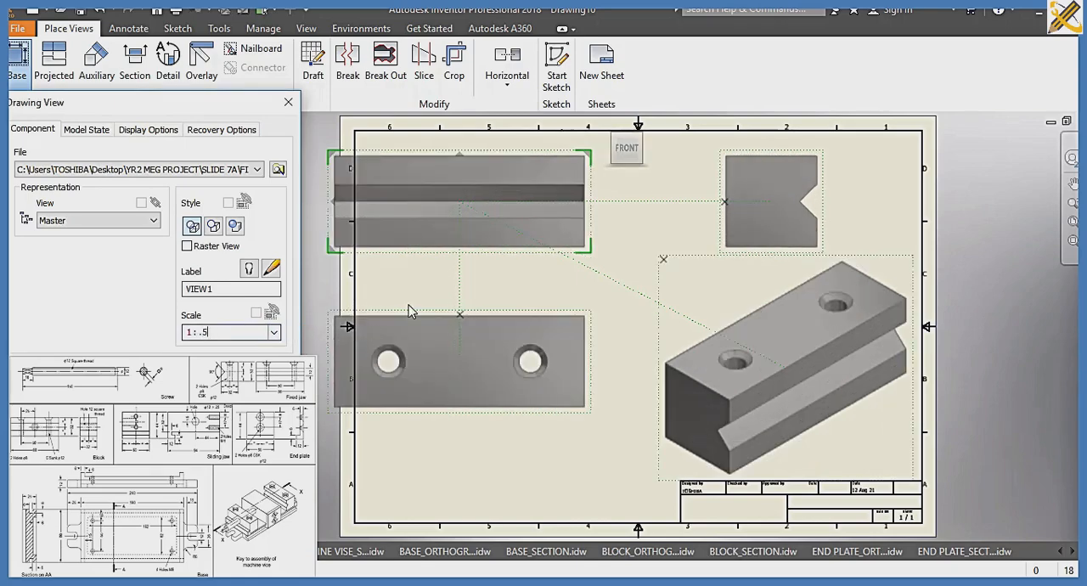
{"action": "key", "text": "BackSpace"}
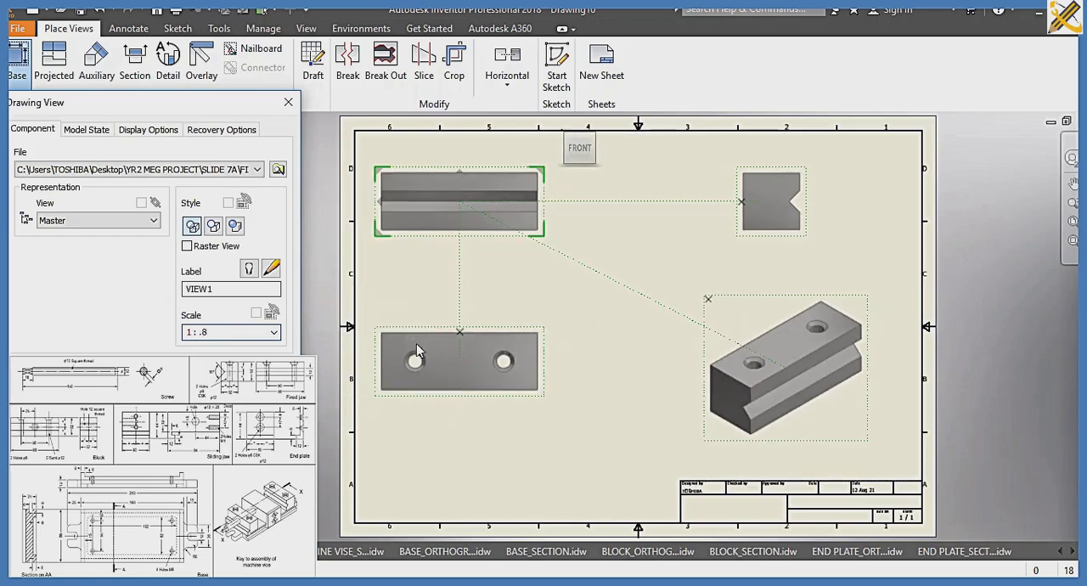
{"action": "left_click_drag", "start_coordinate": [444, 377], "coordinate": [440, 426]}
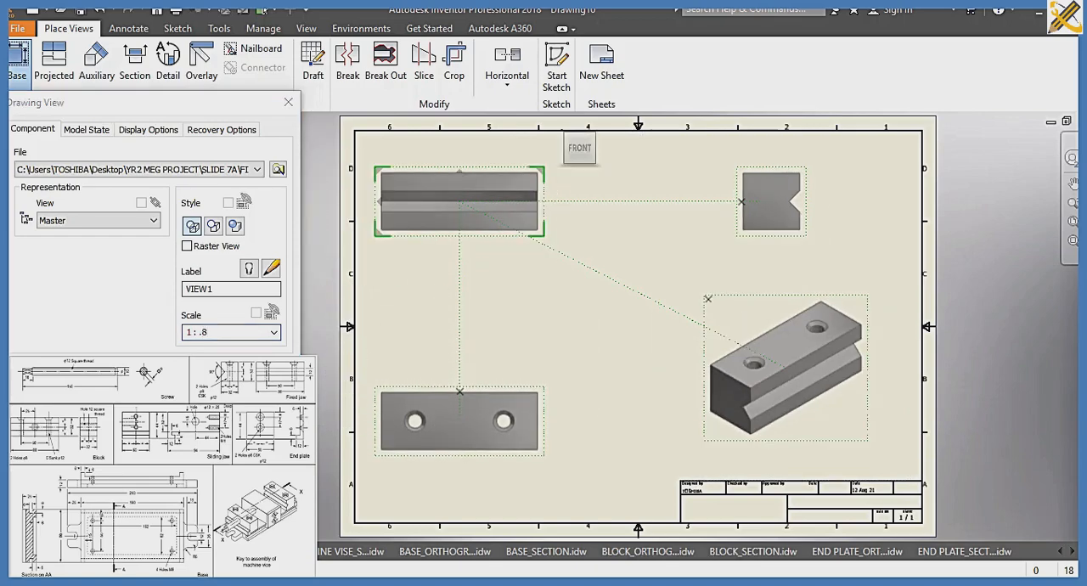
{"action": "left_click", "coordinate": [202, 372]}
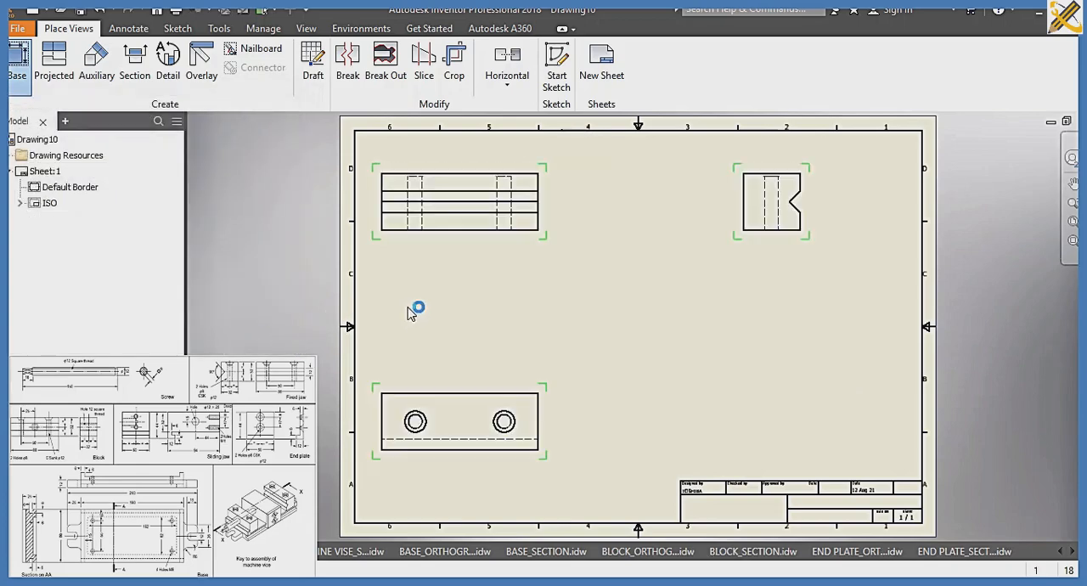
Save the fixed jaw drawing as FIXED JAW_ORTHOGRAPHIC in the SLIDE 7A folder
{"action": "key", "text": "ctrl+s"}
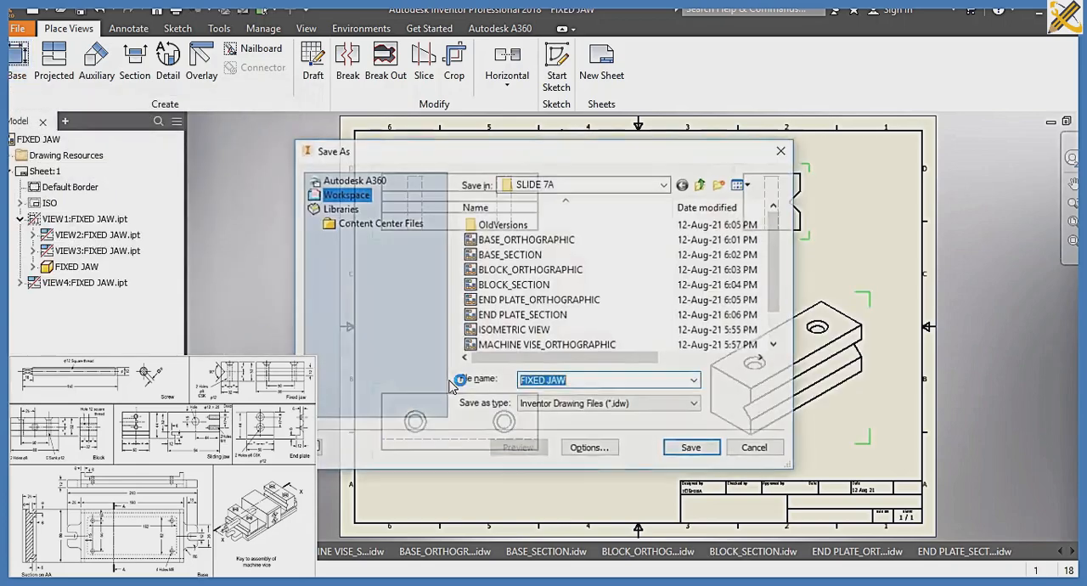
{"action": "key", "text": "End"}
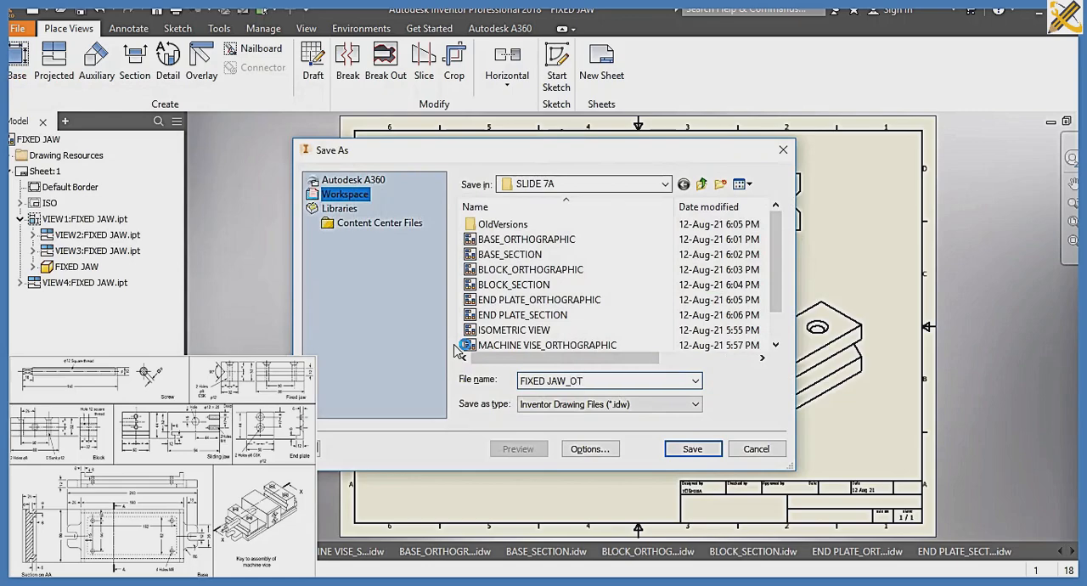
{"action": "type", "text": "_ORTHOGRAPHIC"}
{"action": "key", "text": "Return"}
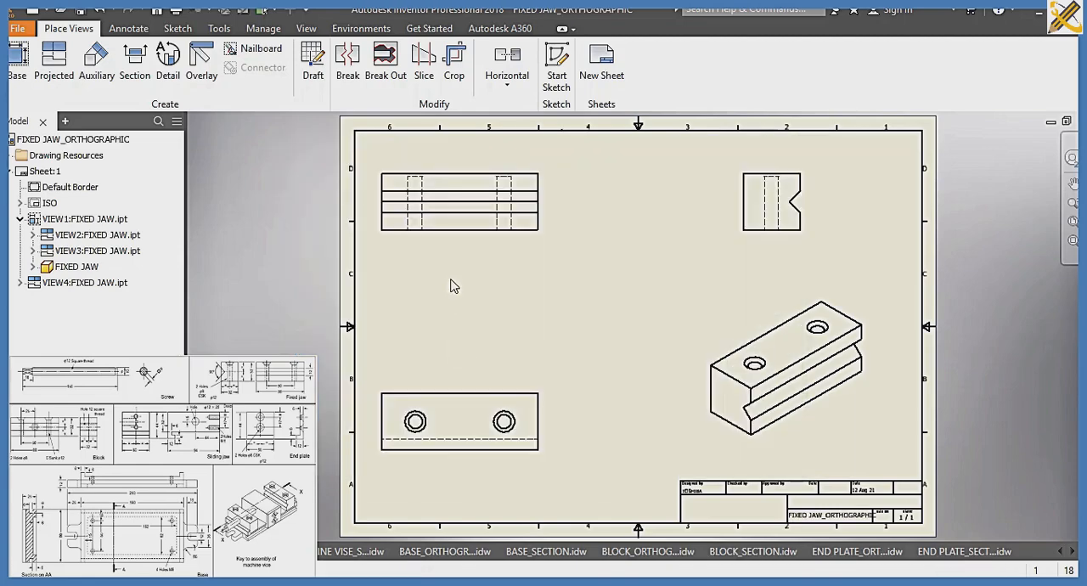
Create another drawing from the ISO.idw template and load the FIXED JAW part from the SLIDE 7A folder for its base view
{"action": "key", "text": "ctrl+n"}
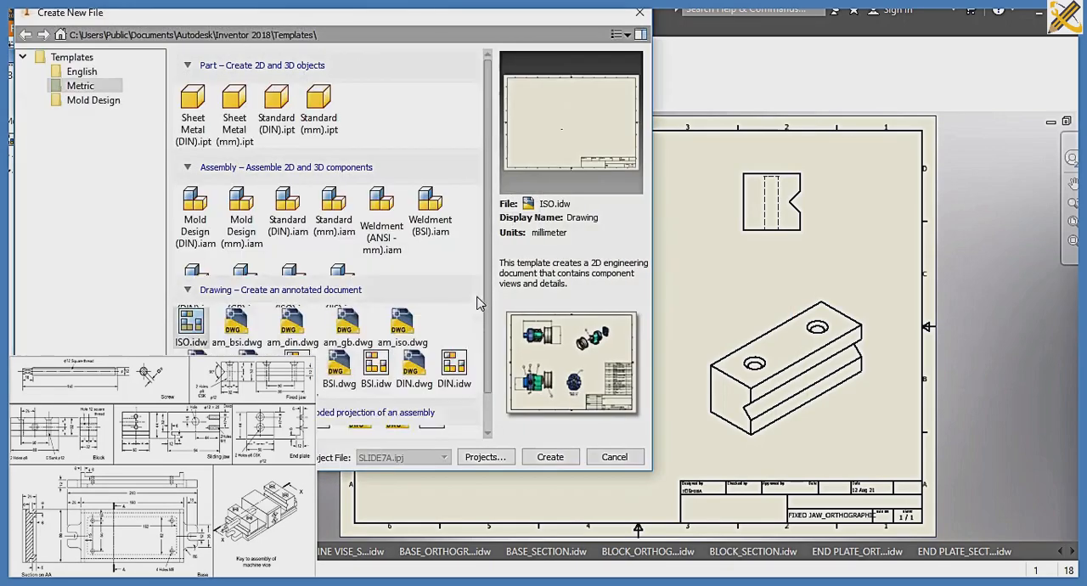
{"action": "left_click", "coordinate": [552, 458]}
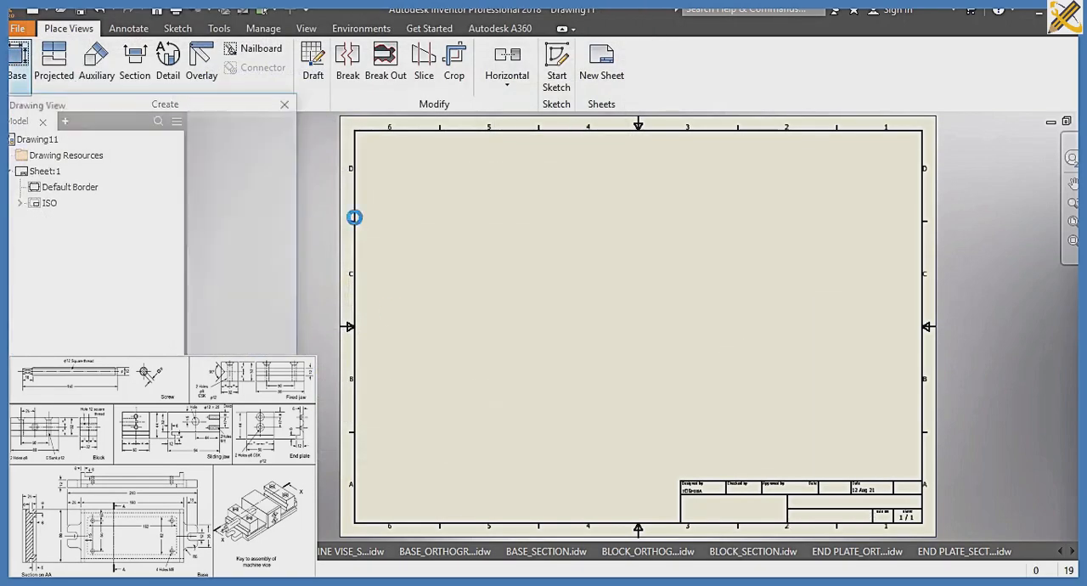
{"action": "left_click", "coordinate": [277, 170]}
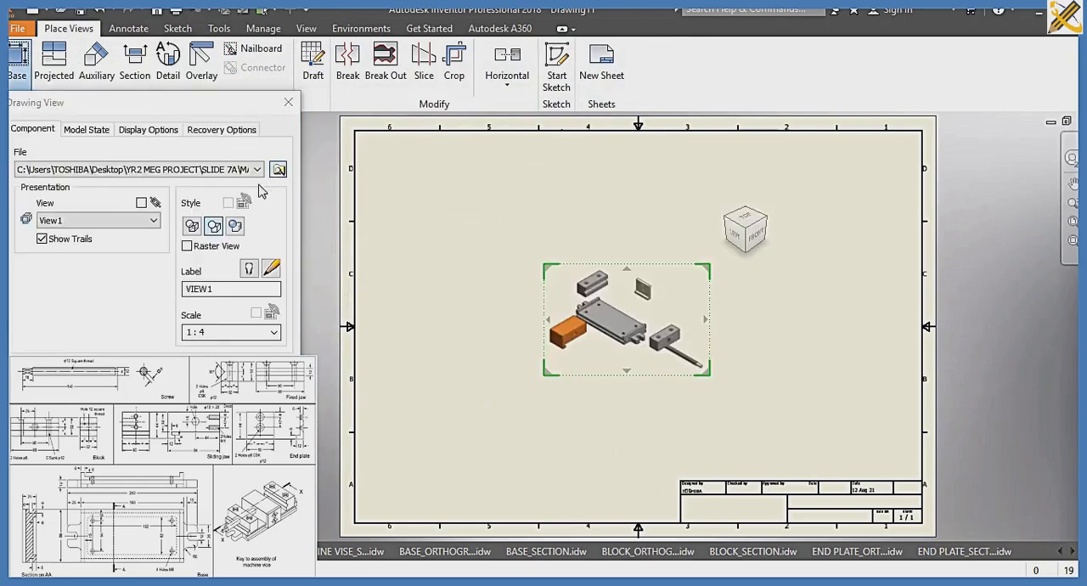
{"action": "left_click", "coordinate": [223, 220]}
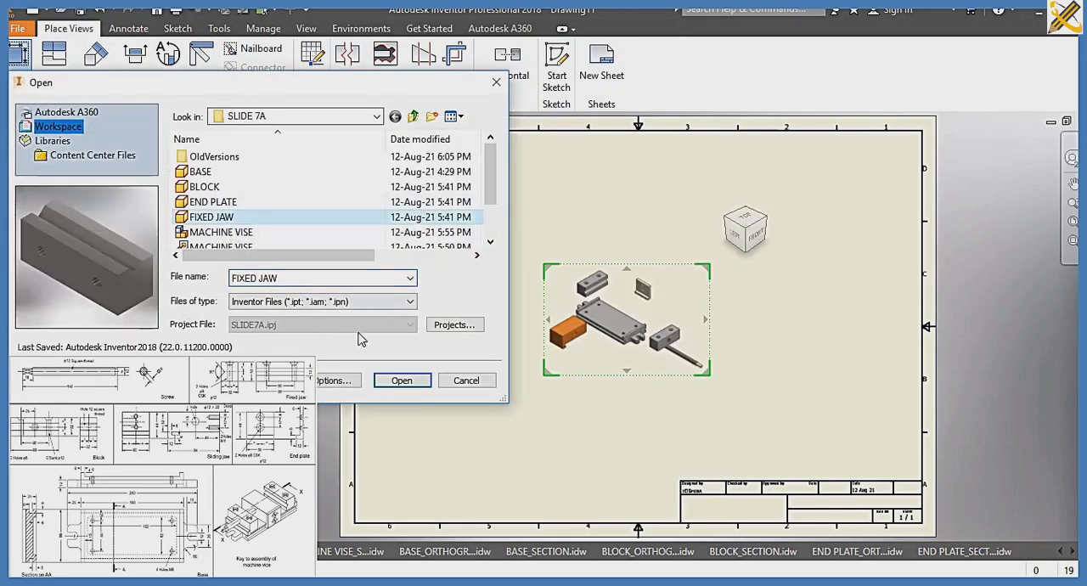
{"action": "left_click", "coordinate": [402, 381]}
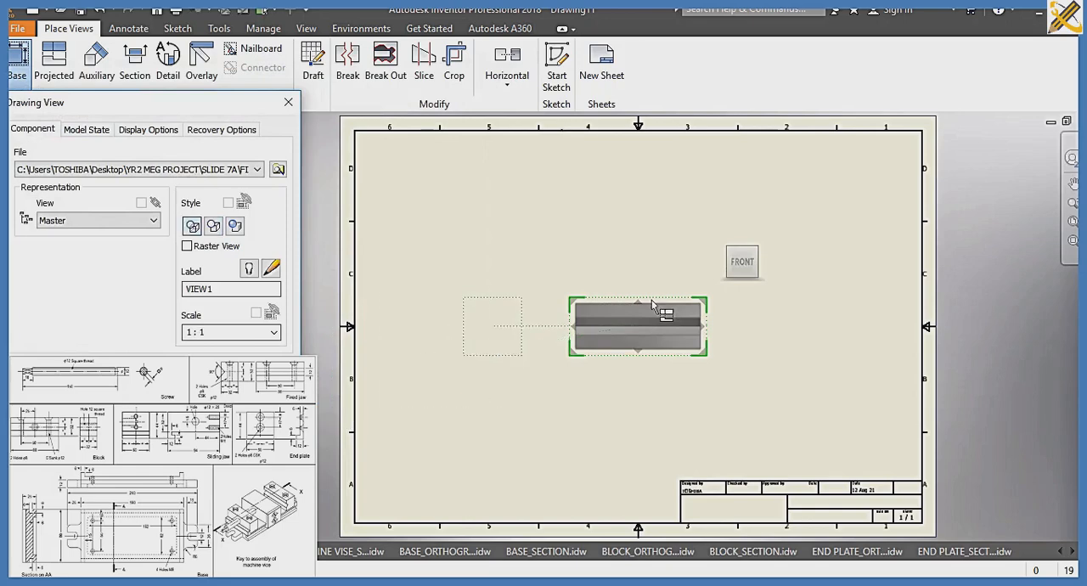
Orient the fixed jaw's base view to the Top face and position it at the sheet's lower left
{"action": "left_click", "coordinate": [744, 245]}
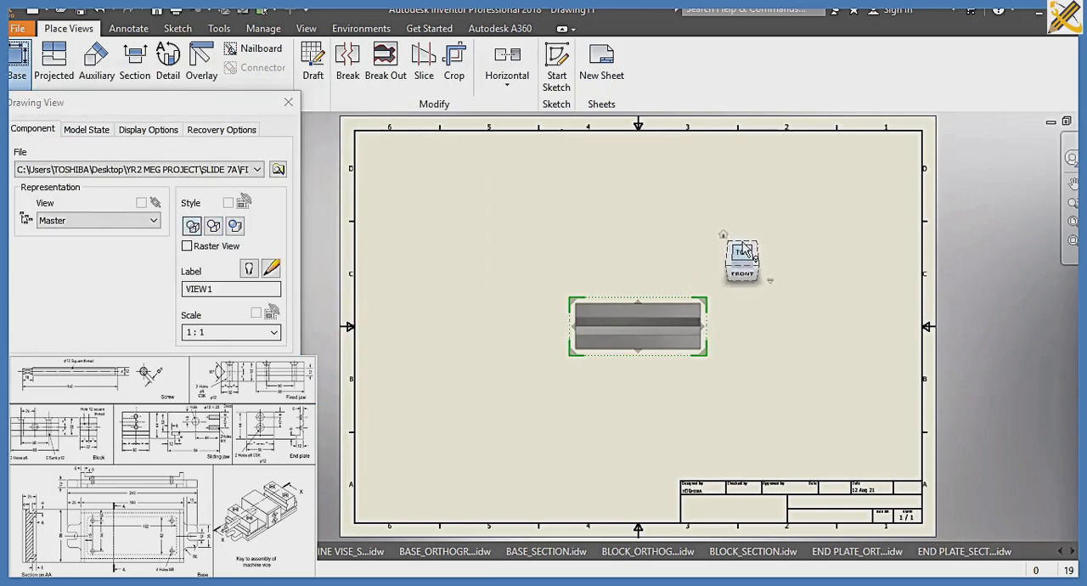
{"action": "left_click", "coordinate": [739, 286]}
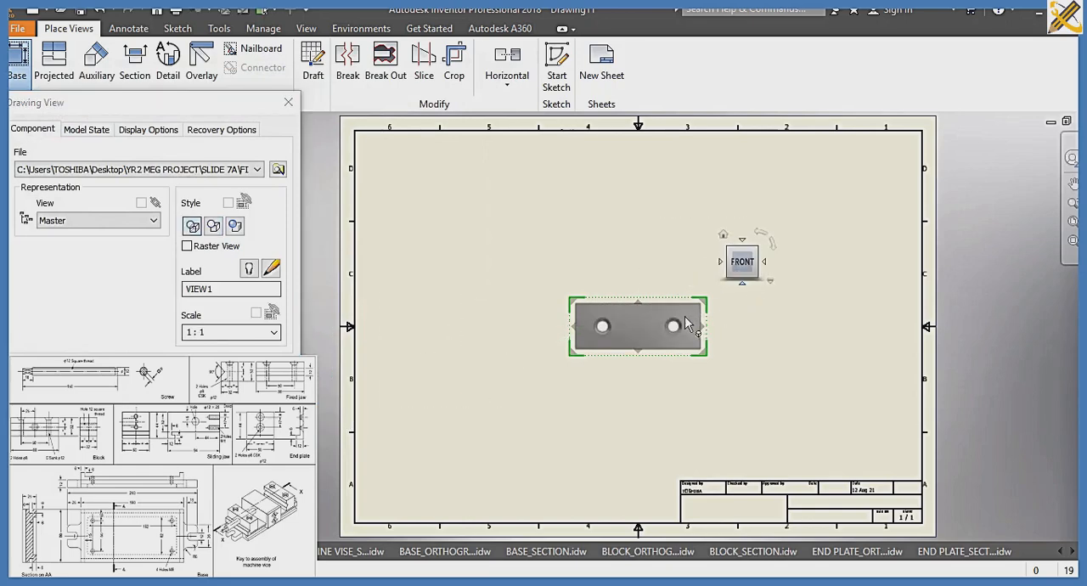
{"action": "left_click_drag", "start_coordinate": [672, 316], "coordinate": [510, 203]}
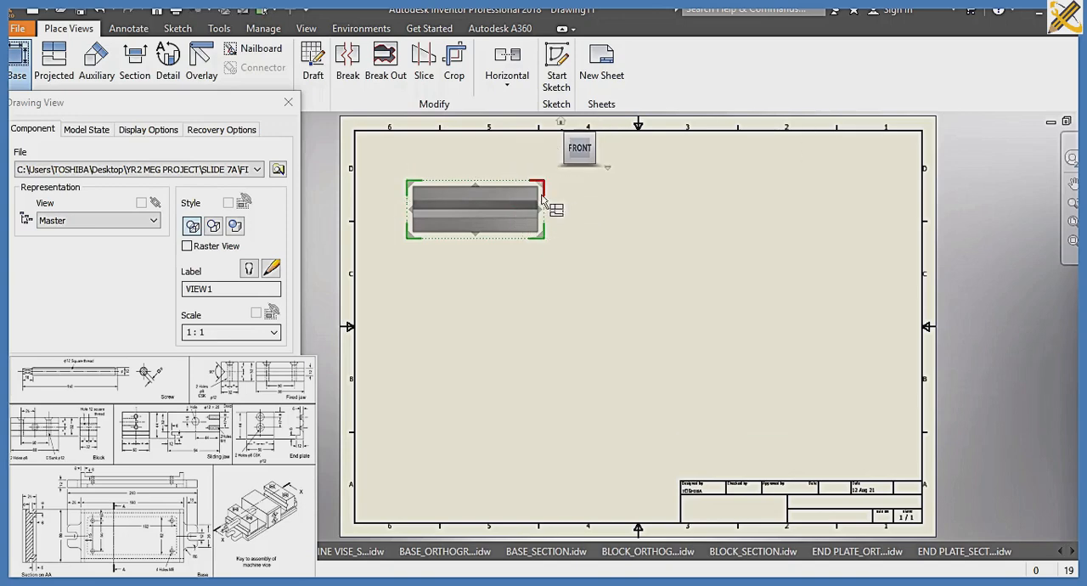
{"action": "left_click", "coordinate": [582, 138]}
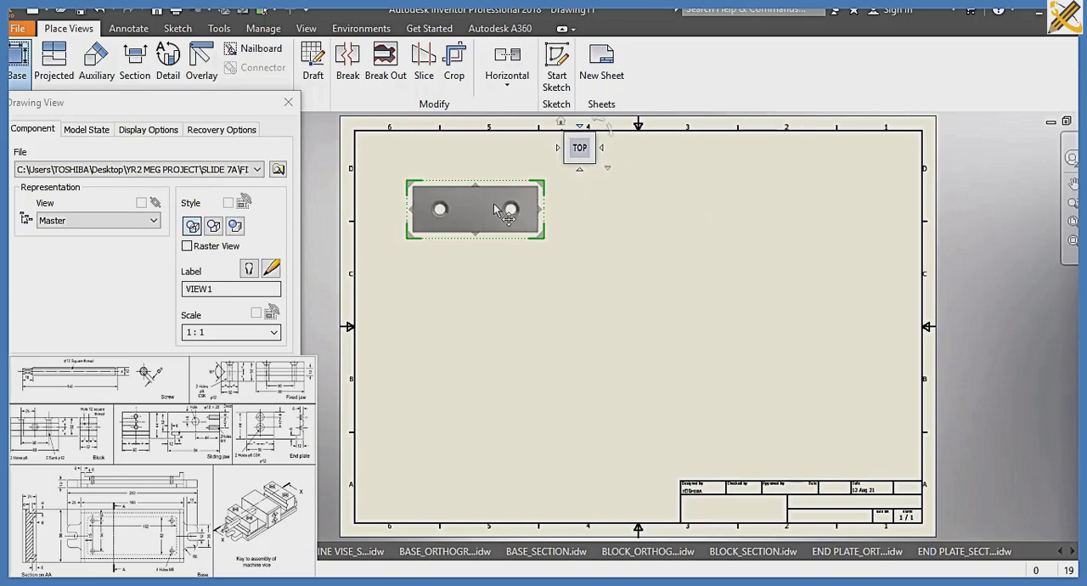
{"action": "left_click_drag", "start_coordinate": [509, 213], "coordinate": [501, 416]}
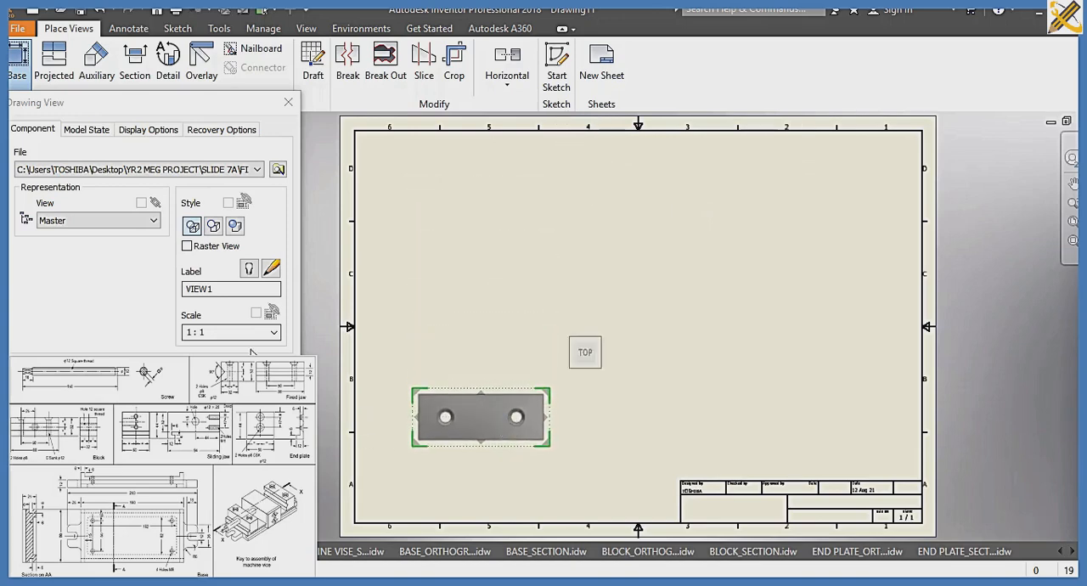
Set the scale of the fixed jaw's base view to 1:.7 and accept the view
{"action": "double_click", "coordinate": [250, 332]}
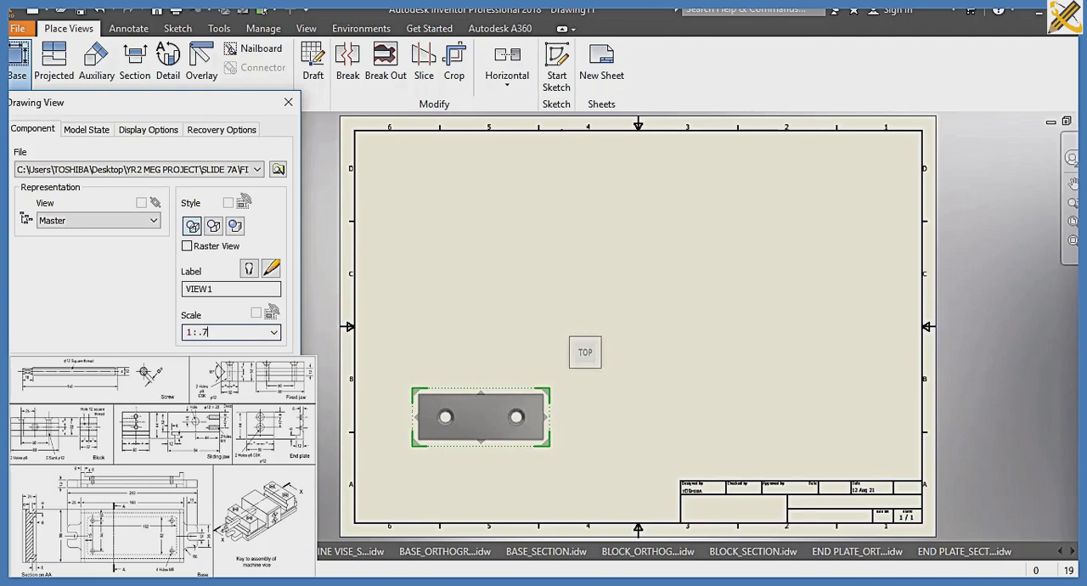
{"action": "type", "text": ".7"}
{"action": "key", "text": "Return"}
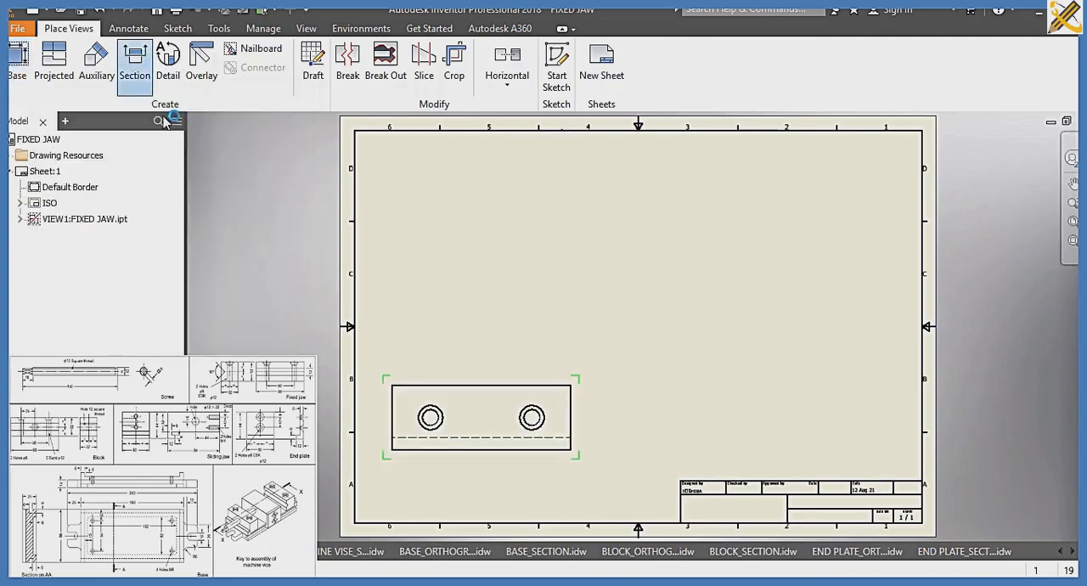
{"action": "left_click", "coordinate": [379, 417]}
{"action": "left_click", "coordinate": [592, 416]}
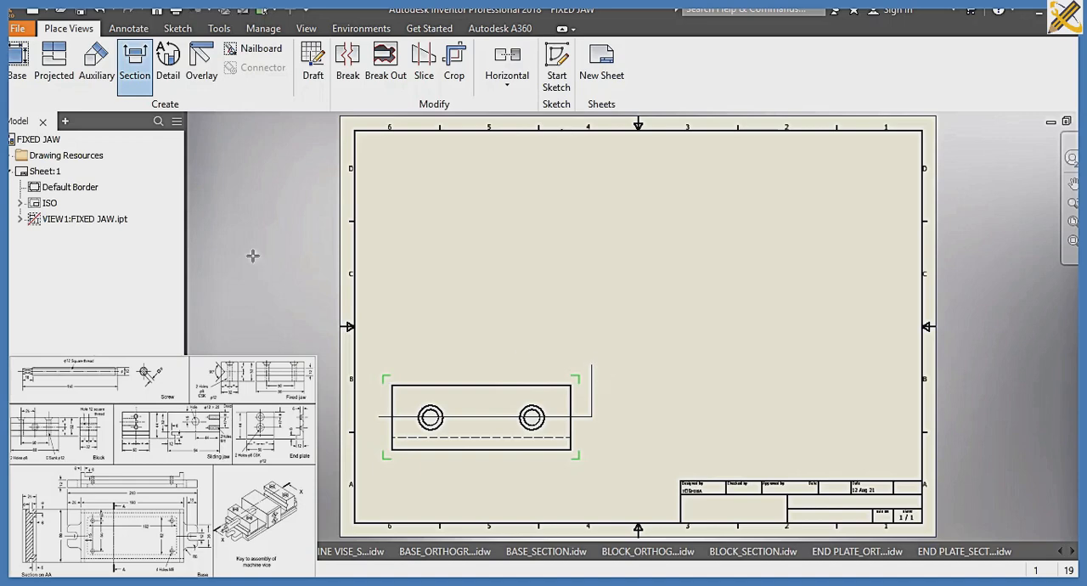
{"action": "key", "text": "Escape"}
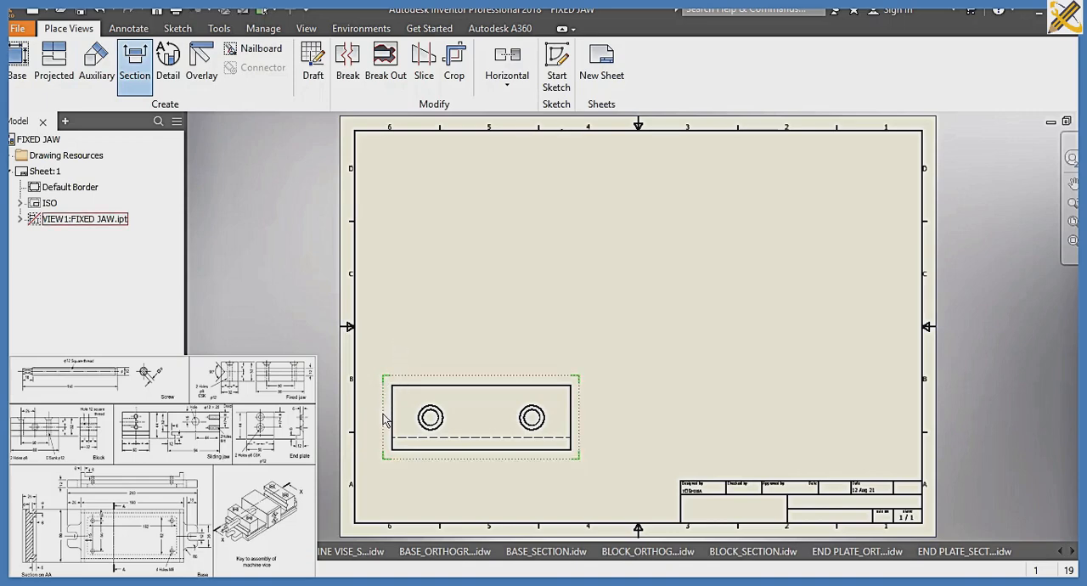
Try to section the fixed jaw's base view with a stepped cutting line through its hole centres, placing the section view above
{"action": "left_click", "coordinate": [427, 377]}
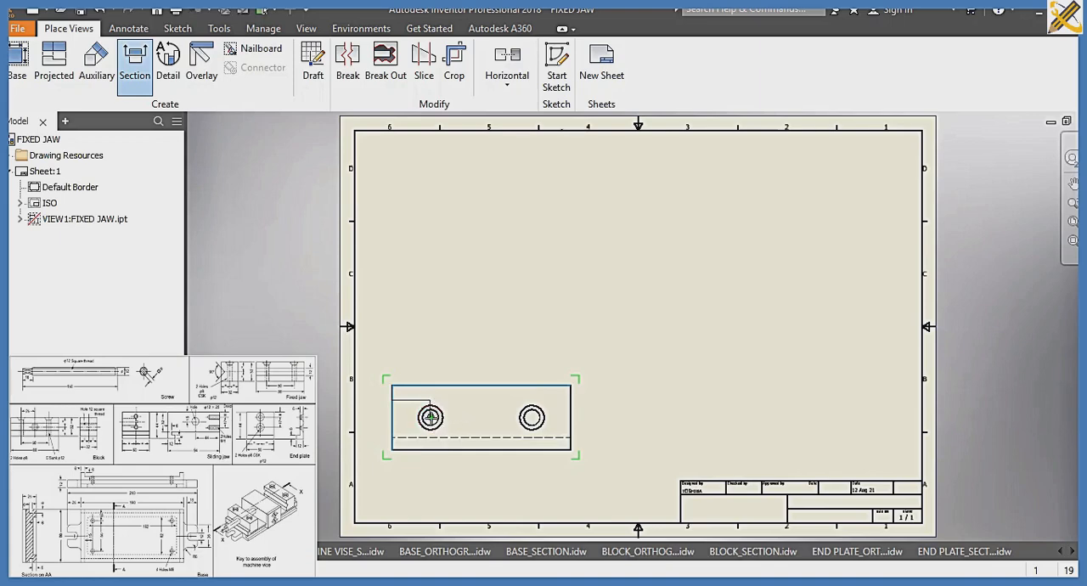
{"action": "left_click", "coordinate": [431, 417]}
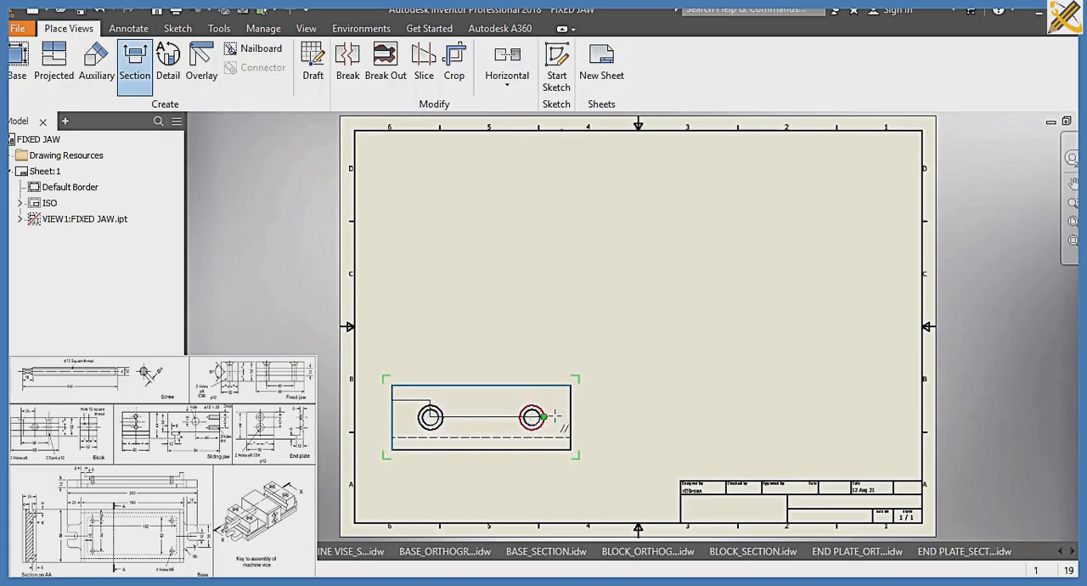
{"action": "right_click", "coordinate": [598, 384]}
{"action": "left_click", "coordinate": [646, 383]}
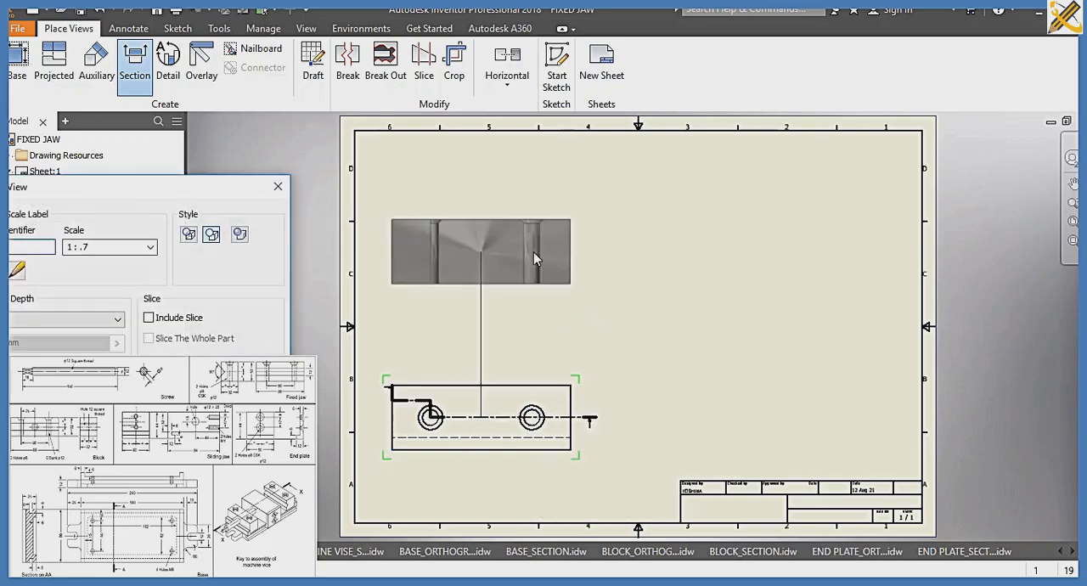
{"action": "left_click", "coordinate": [533, 235]}
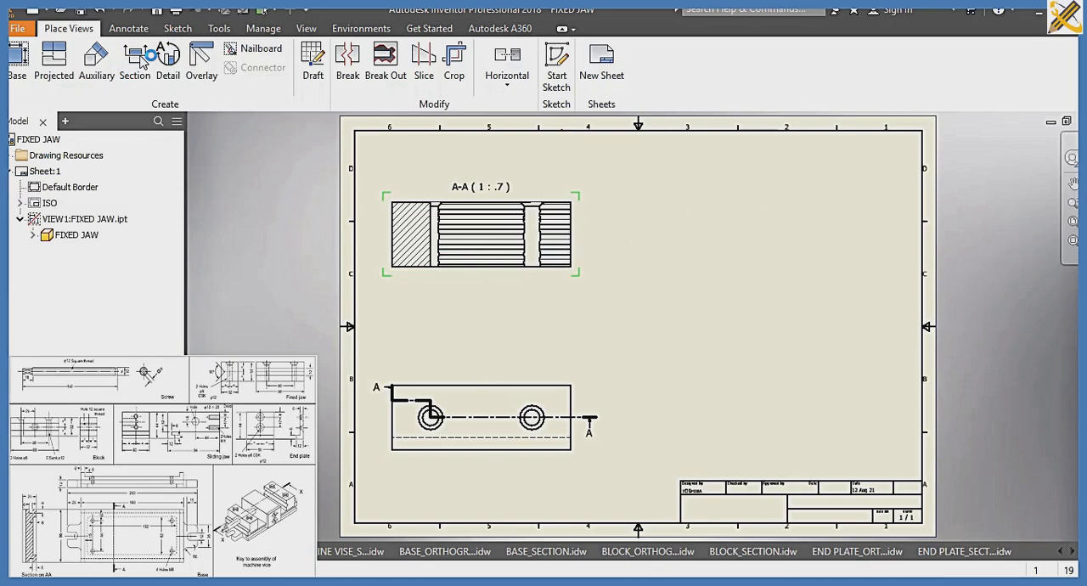
{"action": "left_click", "coordinate": [143, 61]}
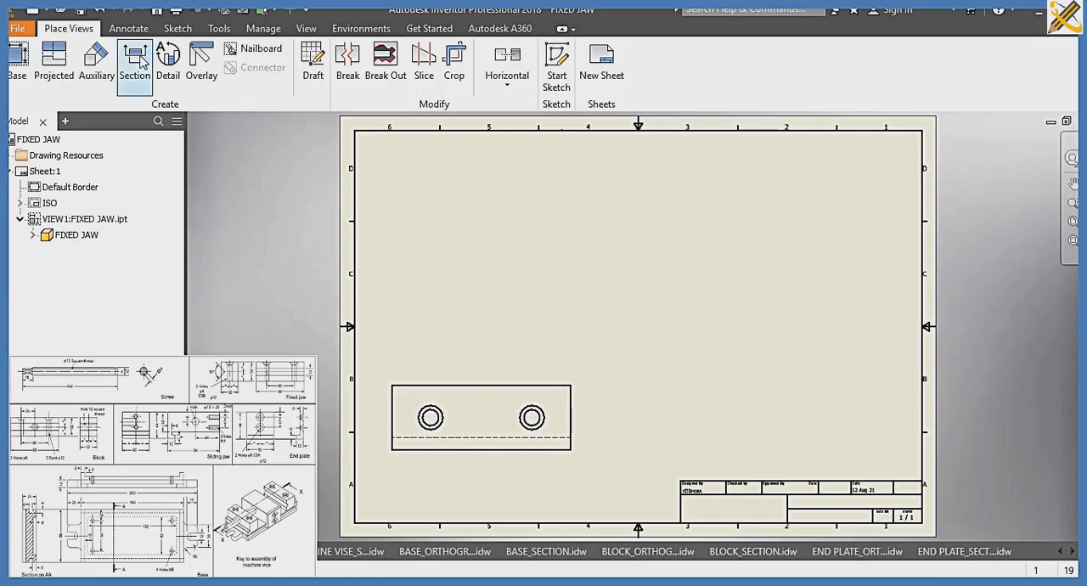
{"action": "left_click", "coordinate": [383, 418]}
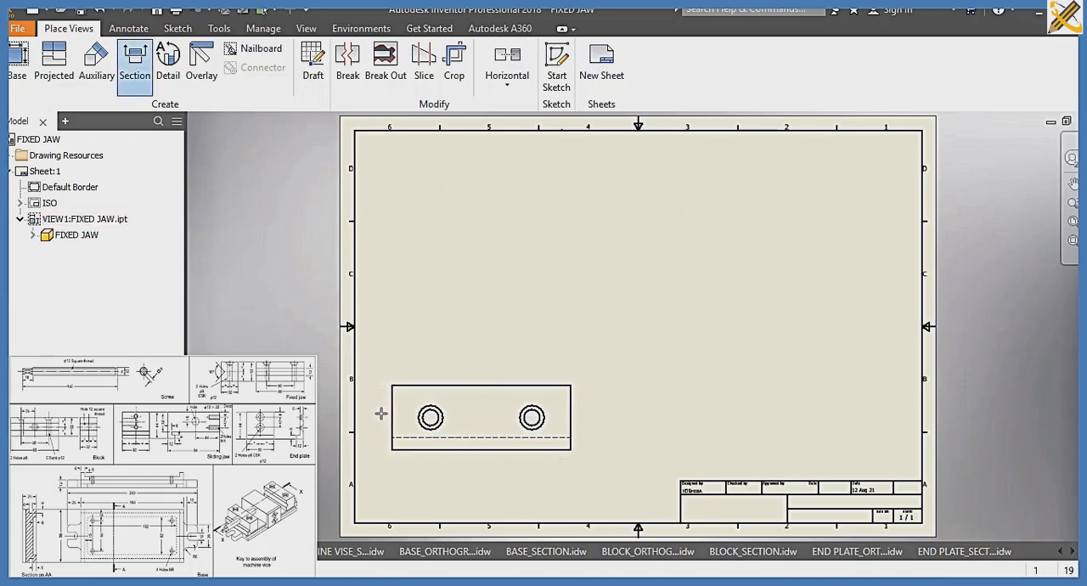
{"action": "left_click", "coordinate": [382, 414]}
{"action": "left_click", "coordinate": [133, 85]}
{"action": "left_click", "coordinate": [384, 415]}
{"action": "left_click", "coordinate": [372, 417]}
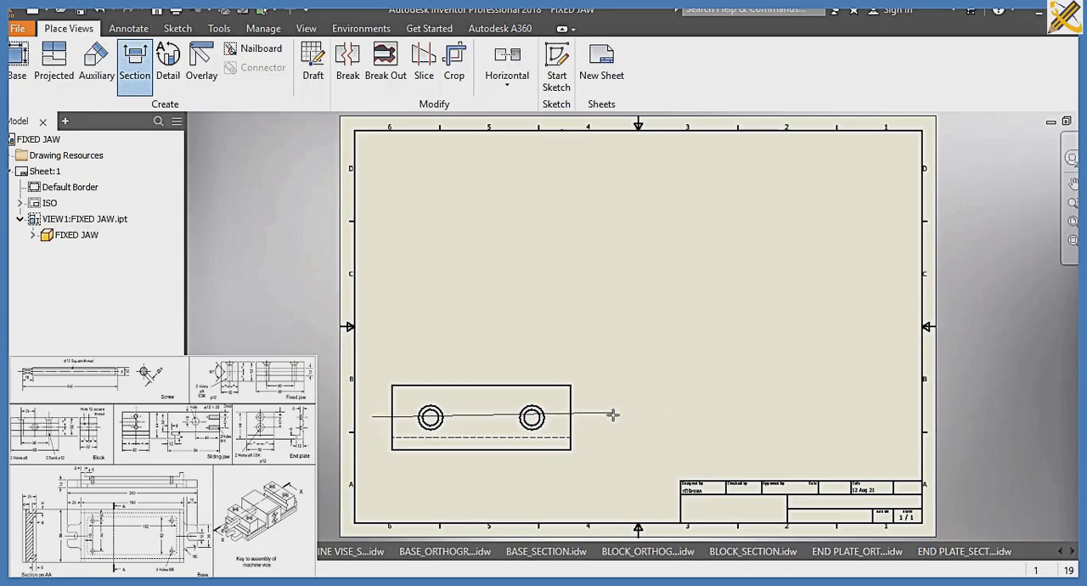
{"action": "left_click", "coordinate": [614, 414]}
Create a section view of the fixed jaw along a straight horizontal cutting line through both hole centres, placed above the base view
{"action": "left_click", "coordinate": [133, 82]}
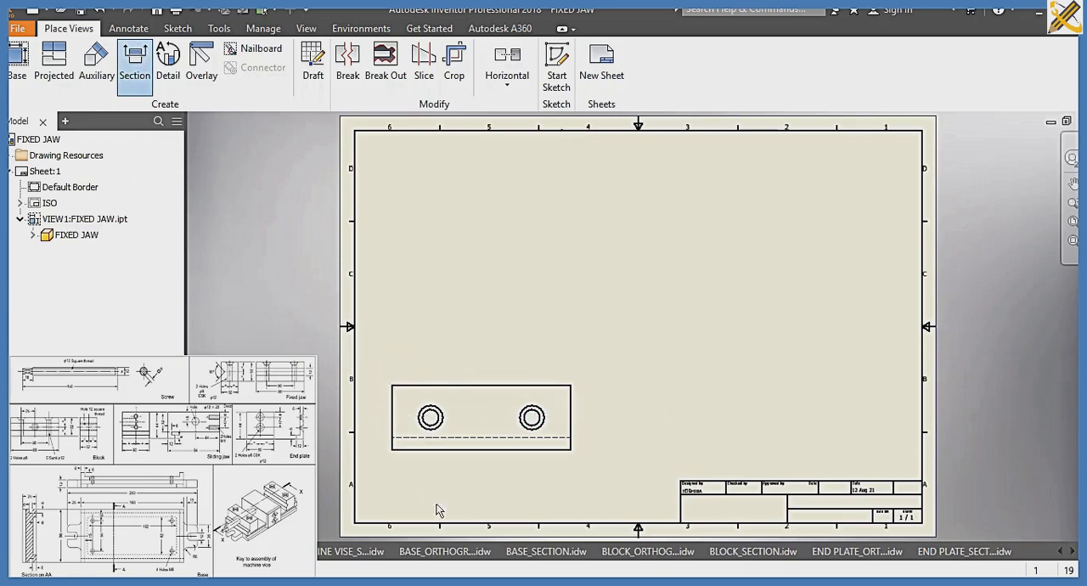
{"action": "left_click", "coordinate": [387, 419]}
{"action": "left_click", "coordinate": [371, 417]}
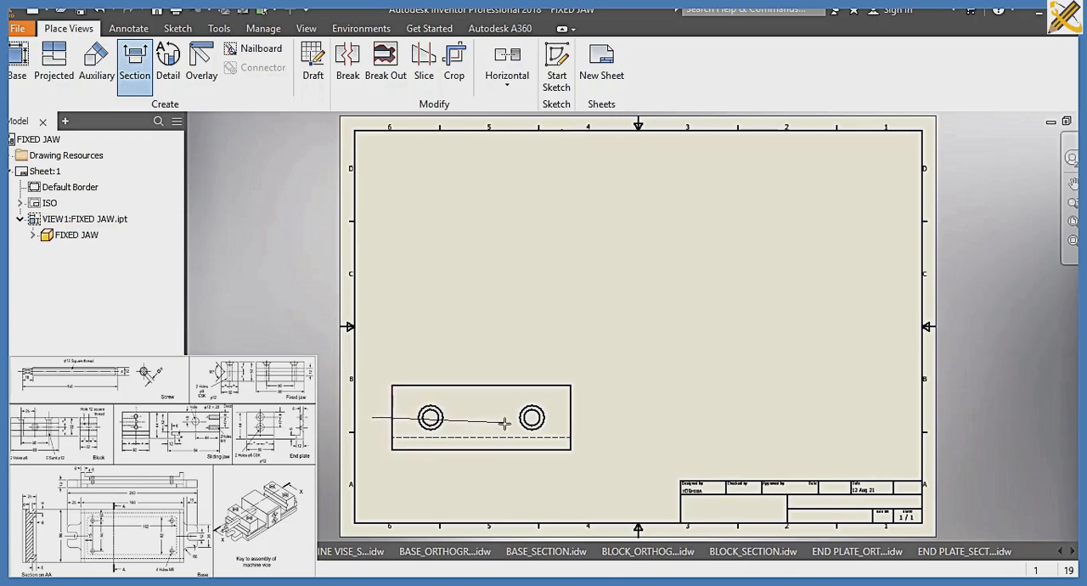
{"action": "left_click", "coordinate": [599, 417]}
{"action": "right_click", "coordinate": [599, 379]}
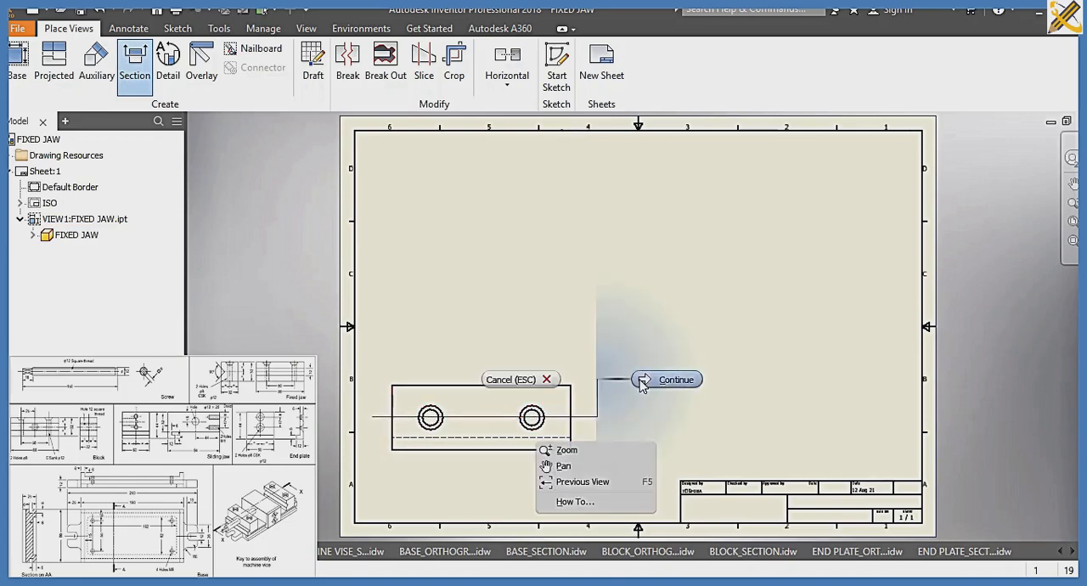
{"action": "left_click", "coordinate": [639, 379]}
{"action": "left_click", "coordinate": [566, 223]}
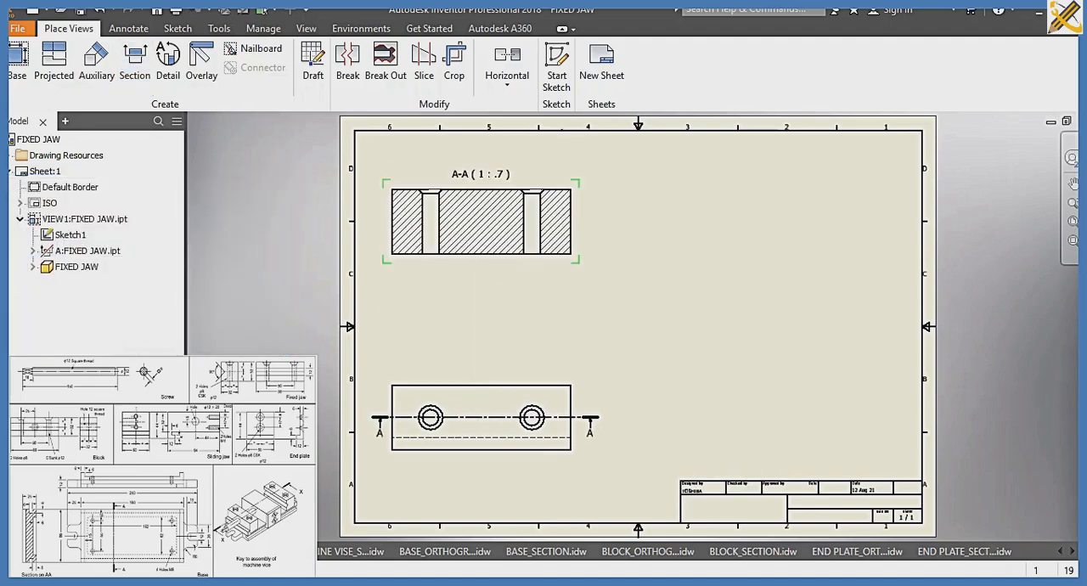
Cut section view A-A with a vertical line near its middle and place the resulting section at the sheet's upper right
{"action": "left_click", "coordinate": [134, 63]}
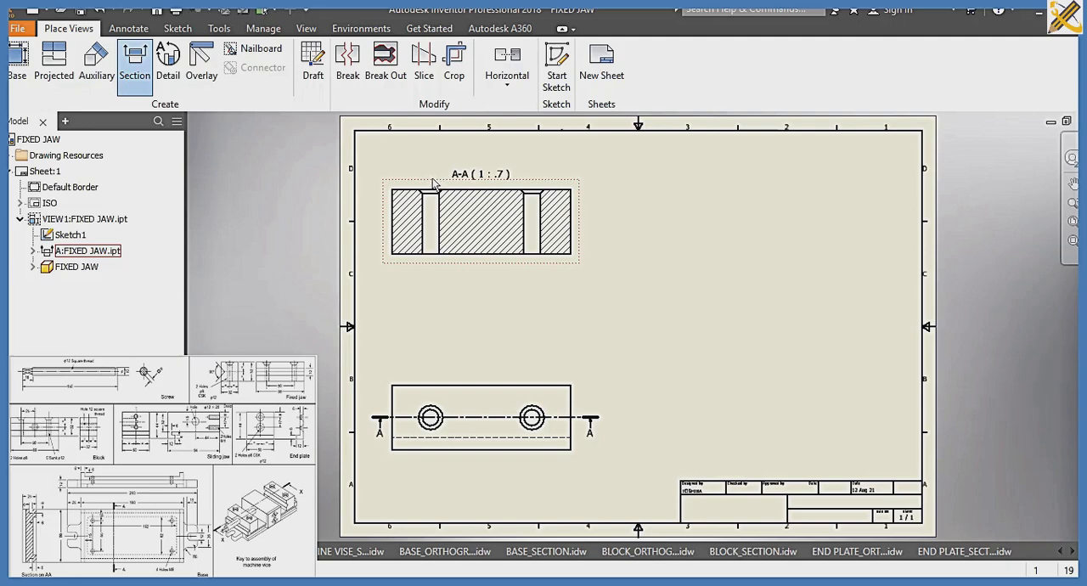
{"action": "left_click", "coordinate": [484, 166]}
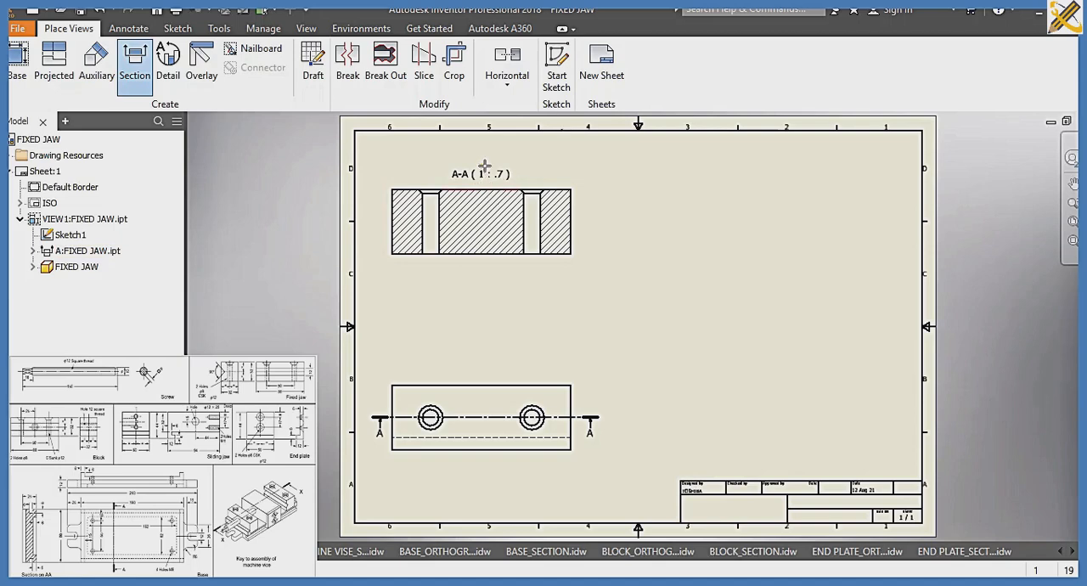
{"action": "left_click", "coordinate": [484, 283]}
{"action": "right_click", "coordinate": [520, 284]}
{"action": "left_click", "coordinate": [599, 284]}
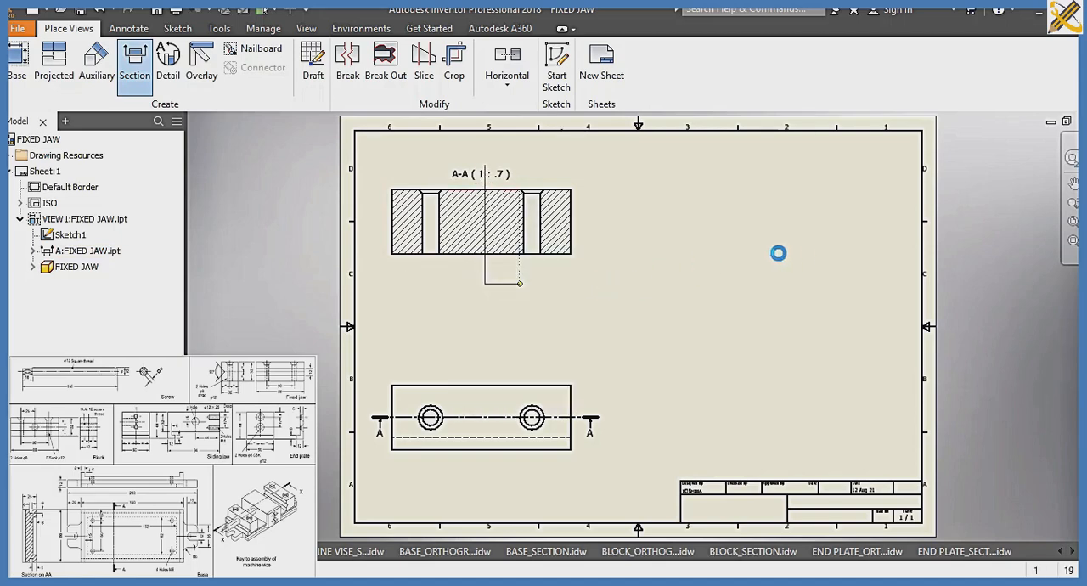
{"action": "left_click", "coordinate": [805, 221]}
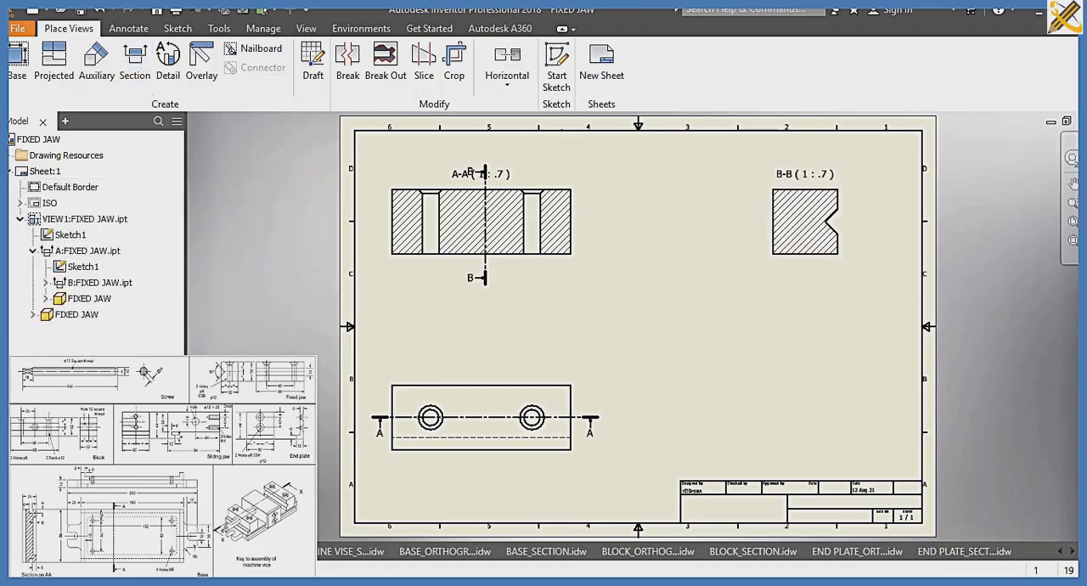
Save the drawing as FIXED JAW_SECTION in the SLIDE 7A folder
{"action": "key", "text": "ctrl+s"}
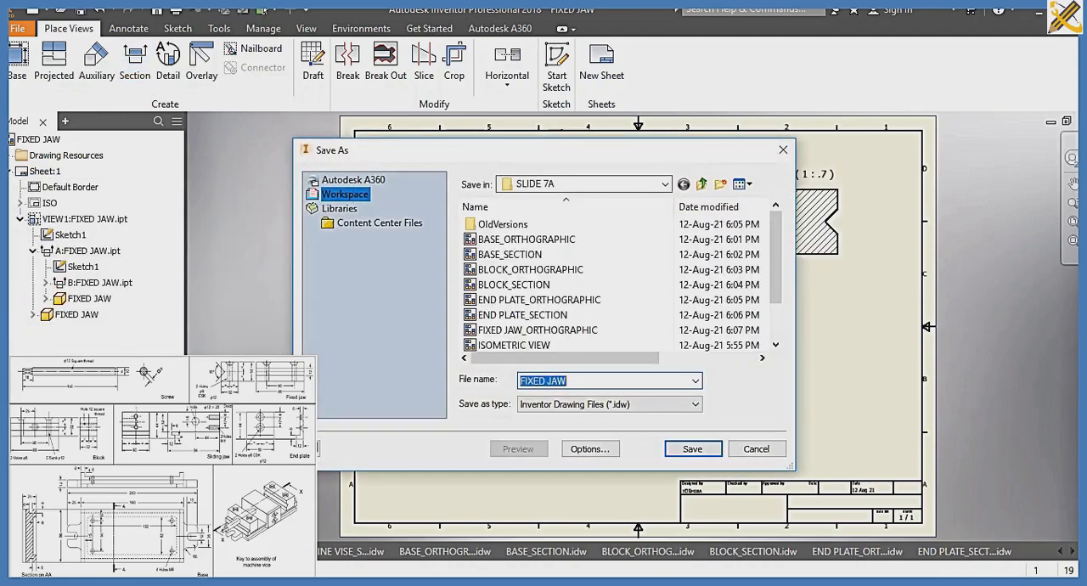
{"action": "left_click", "coordinate": [568, 380]}
{"action": "type", "text": "_SE"}
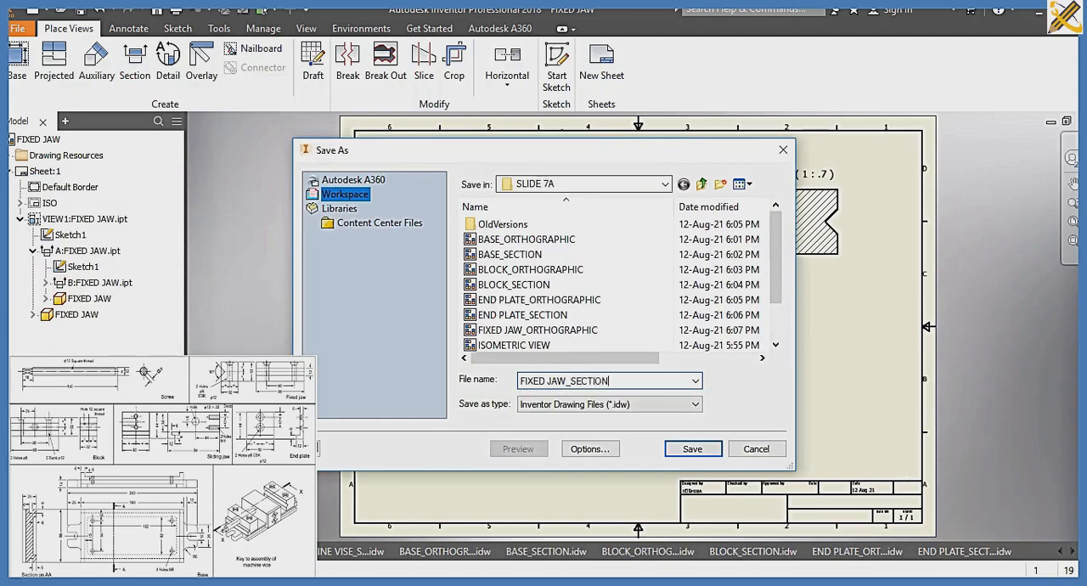
{"action": "type", "text": "CTION"}
{"action": "key", "text": "Return"}
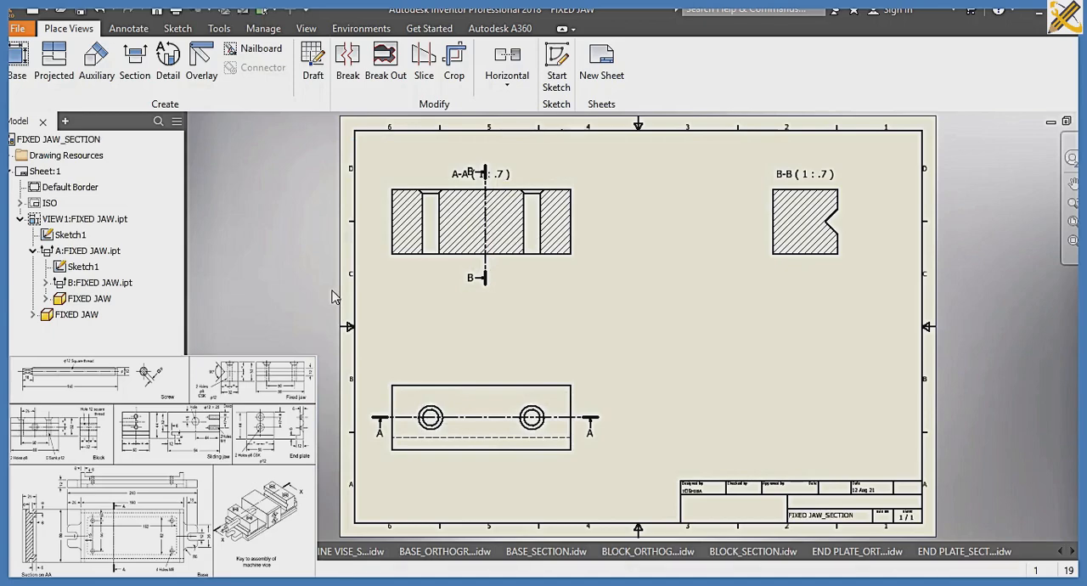
Create another drawing from the ISO.idw template and load the SCREW part from the SLIDE 7A folder for its base view
{"action": "key", "text": "ctrl+n"}
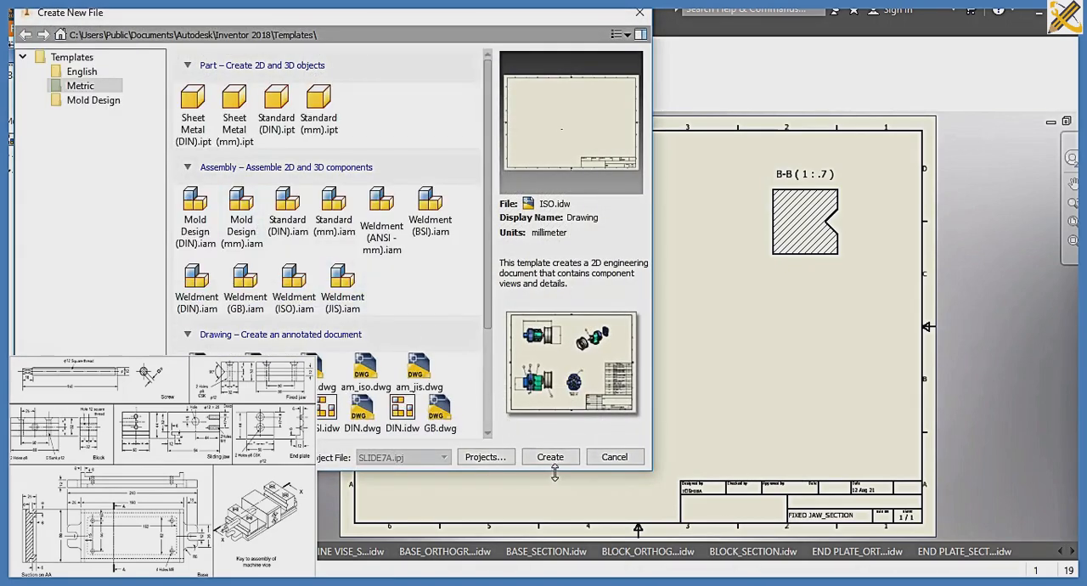
{"action": "left_click", "coordinate": [551, 457]}
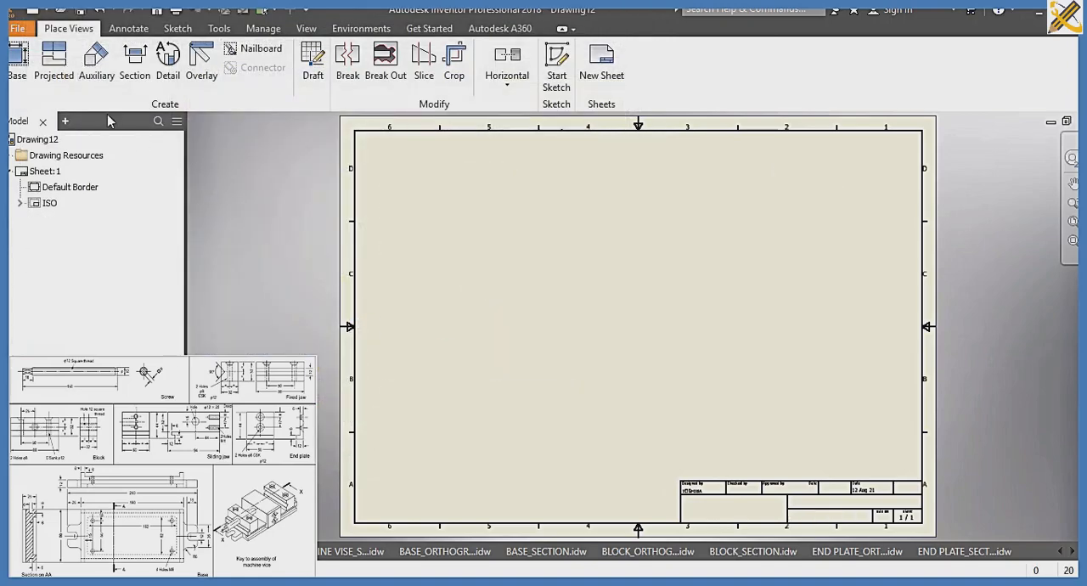
{"action": "left_click", "coordinate": [19, 71]}
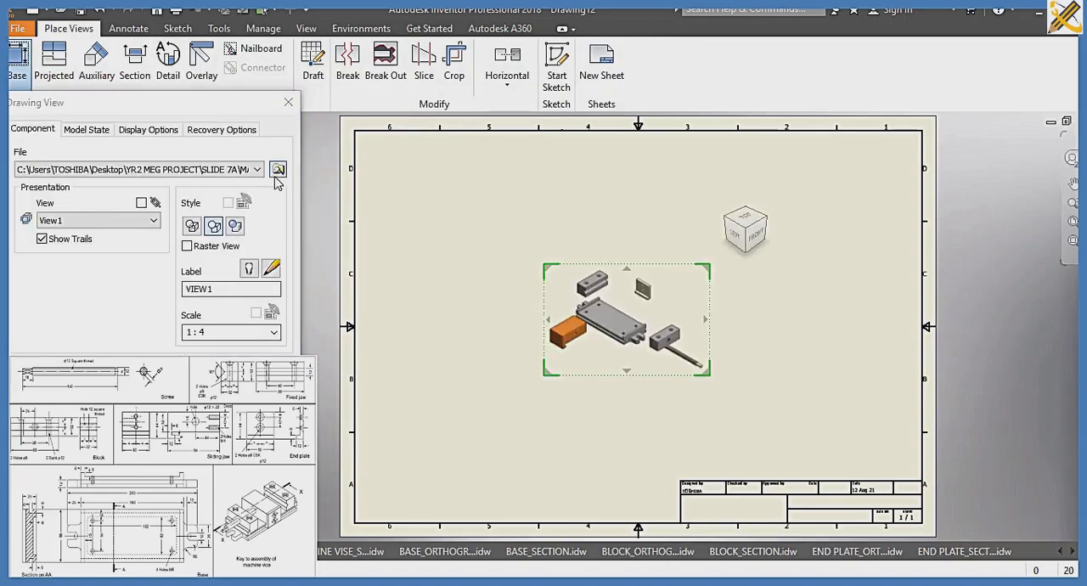
{"action": "left_click", "coordinate": [278, 169]}
{"action": "scroll", "coordinate": [255, 196], "scroll_direction": "down", "scroll_amount": 2}
{"action": "left_click", "coordinate": [216, 217]}
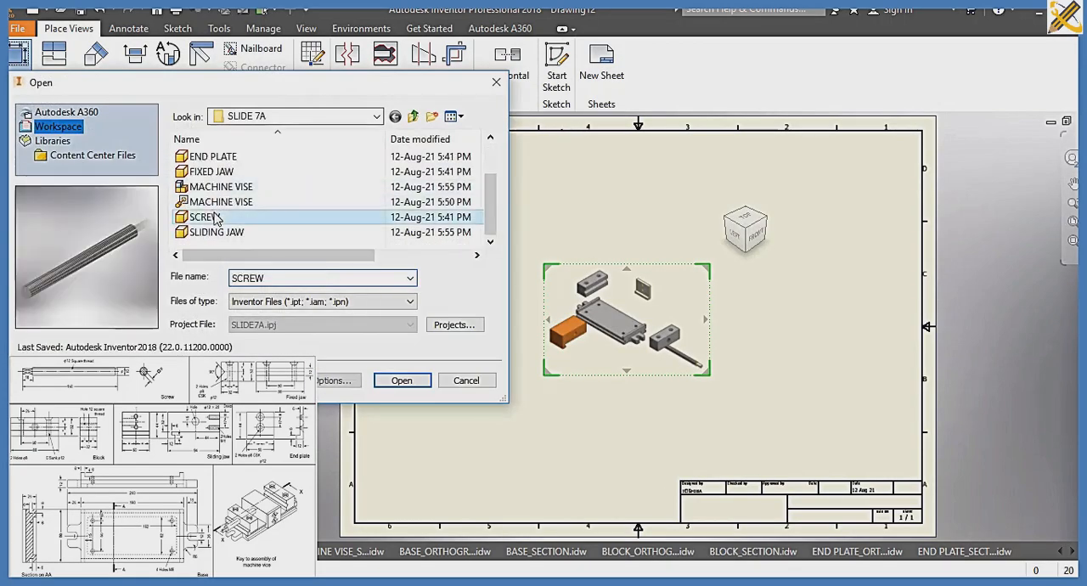
{"action": "left_click", "coordinate": [402, 380]}
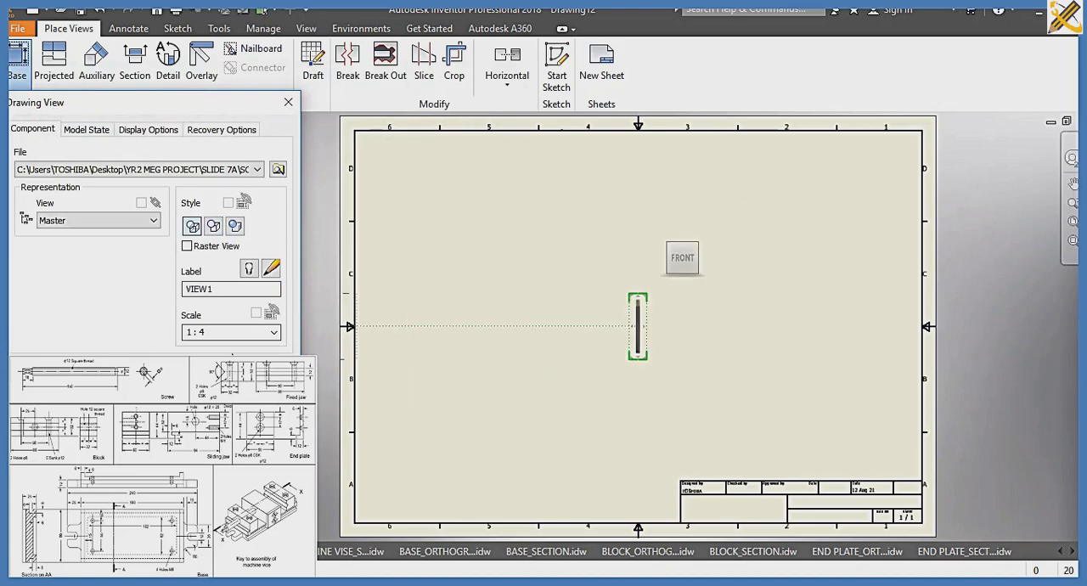
Set the screw base view's scale to 1:2 and move it to the sheet's upper left
{"action": "left_click", "coordinate": [275, 332]}
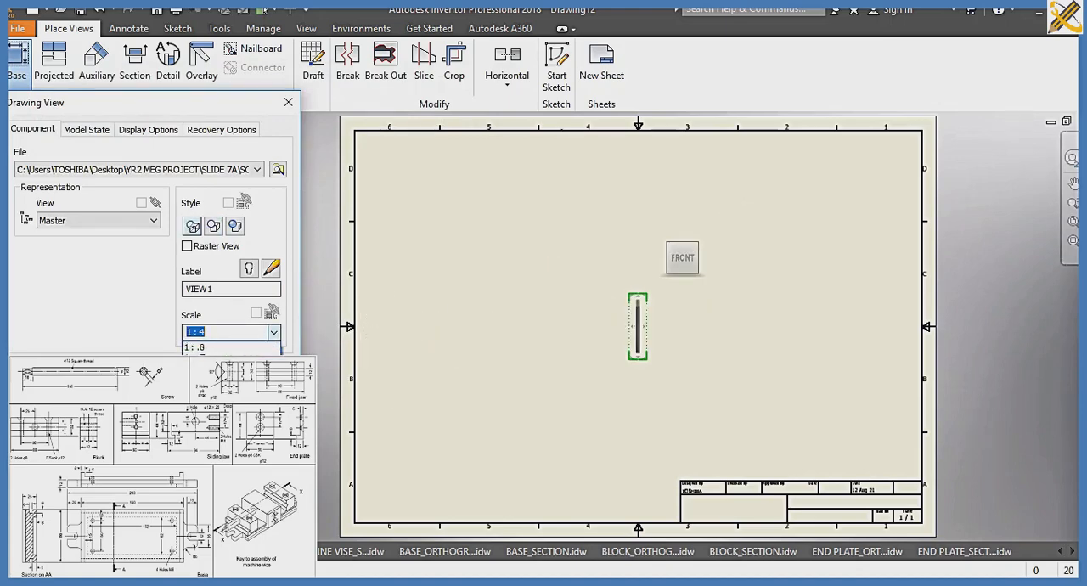
{"action": "left_click", "coordinate": [231, 380]}
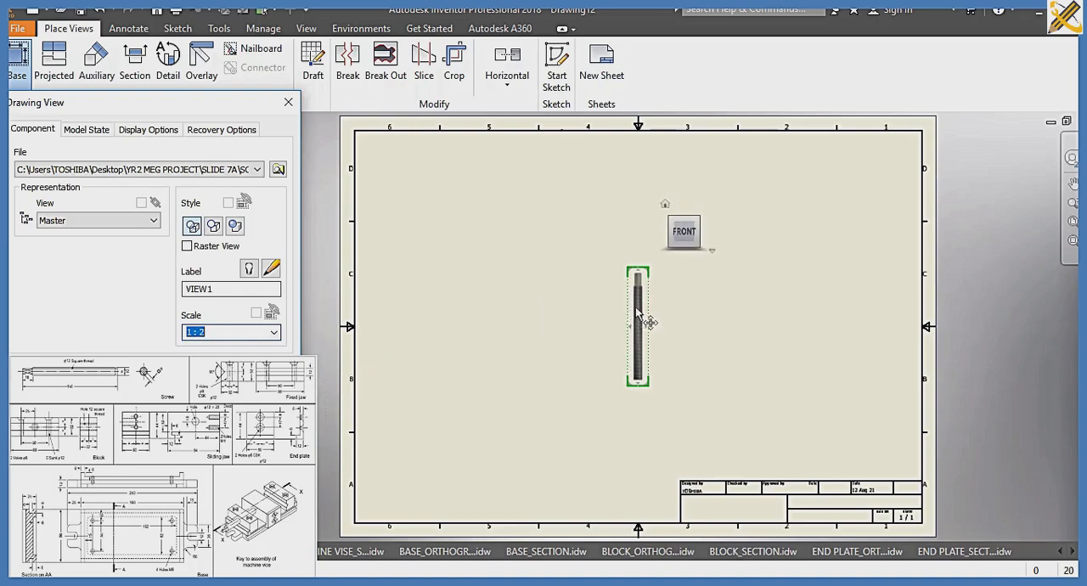
{"action": "left_click_drag", "start_coordinate": [639, 316], "coordinate": [468, 231]}
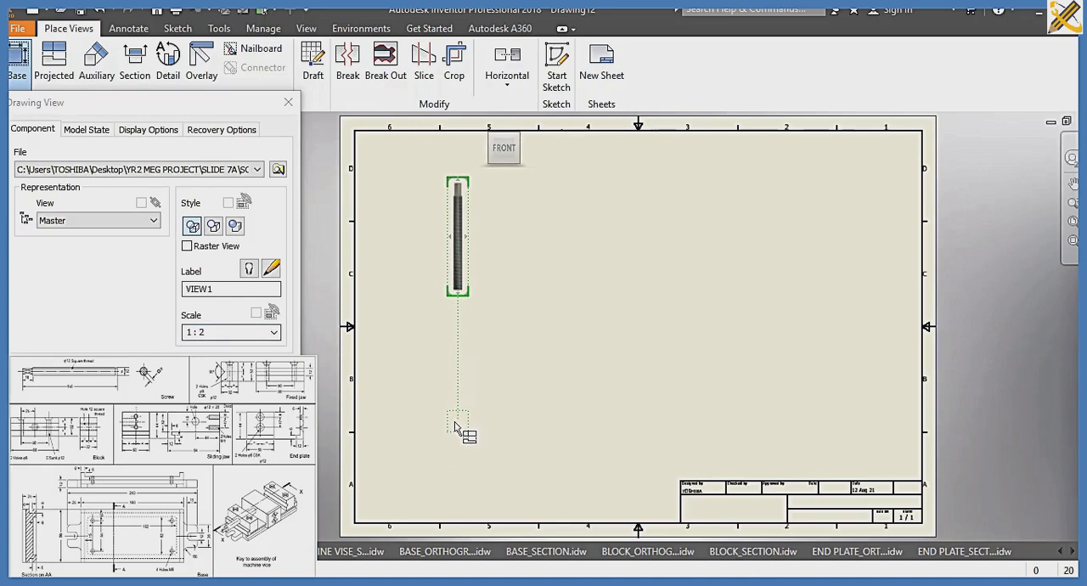
Project the screw's end view below the base view, an isometric view at the sheet's lower right, and a side view level with the base
{"action": "left_click", "coordinate": [456, 424]}
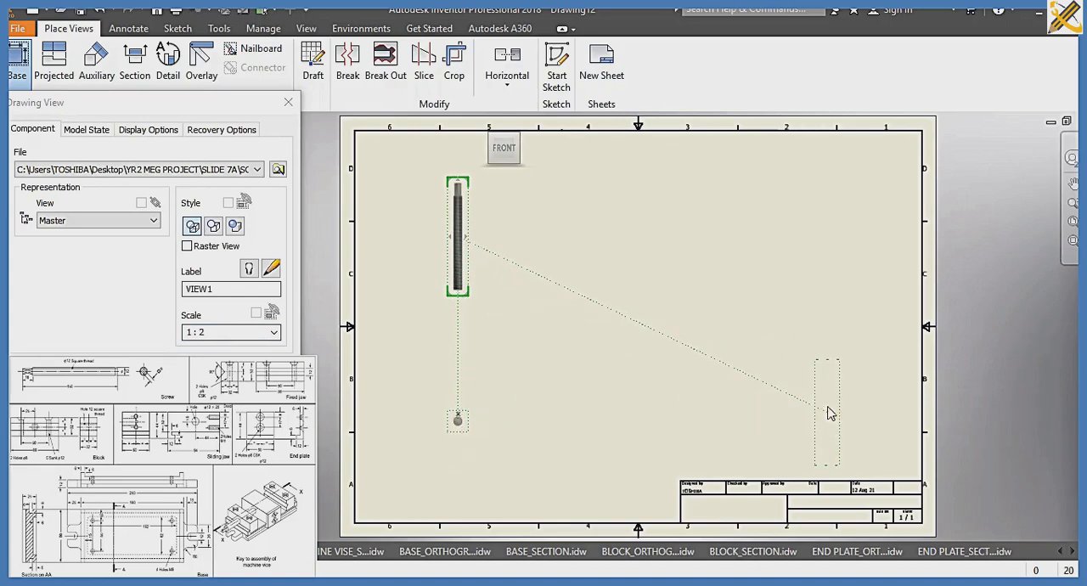
{"action": "left_click", "coordinate": [830, 414]}
{"action": "left_click", "coordinate": [834, 236]}
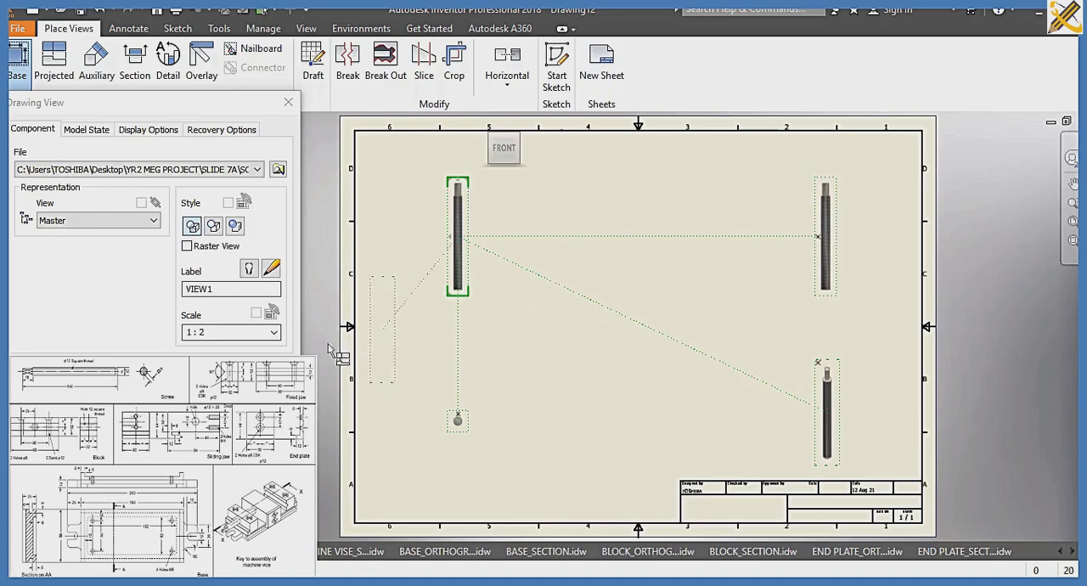
Set the screw views' scale to 1:1 and rearrange them, lowering the base view and moving the isometric view beside the side view
{"action": "left_click", "coordinate": [274, 332]}
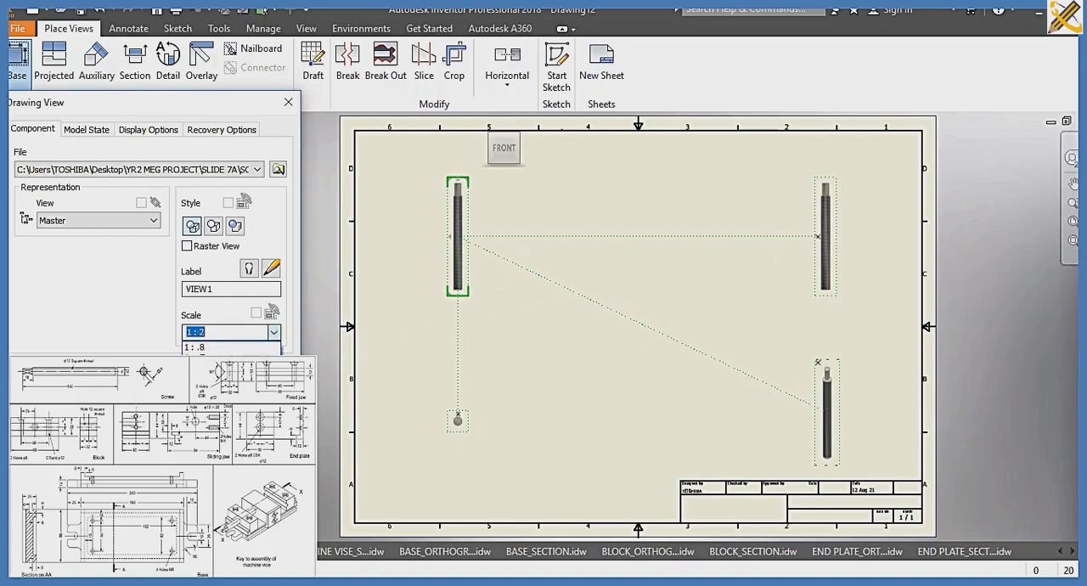
{"action": "left_click", "coordinate": [223, 383]}
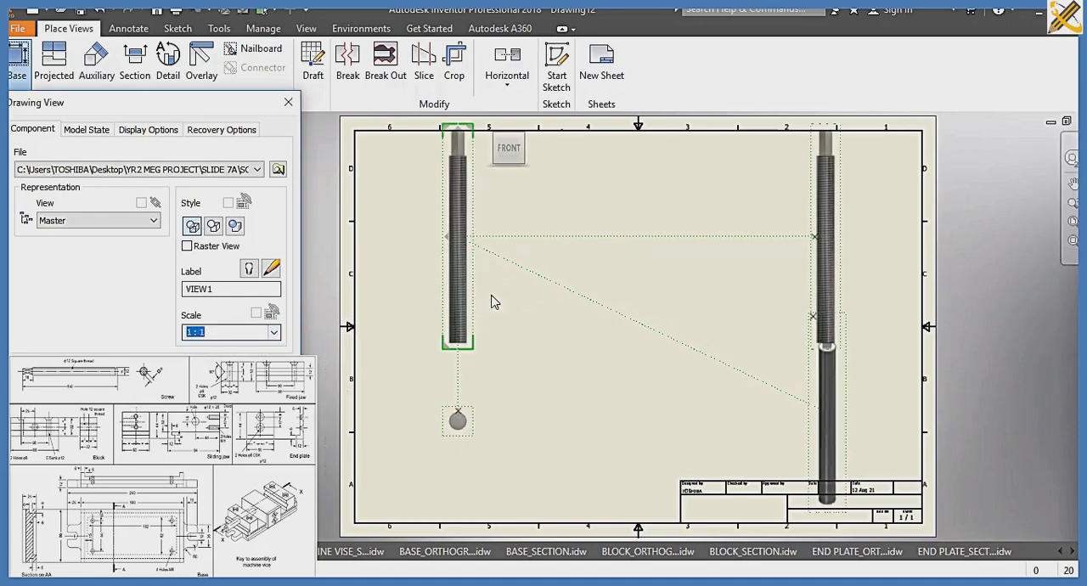
{"action": "left_click_drag", "start_coordinate": [468, 297], "coordinate": [477, 381]}
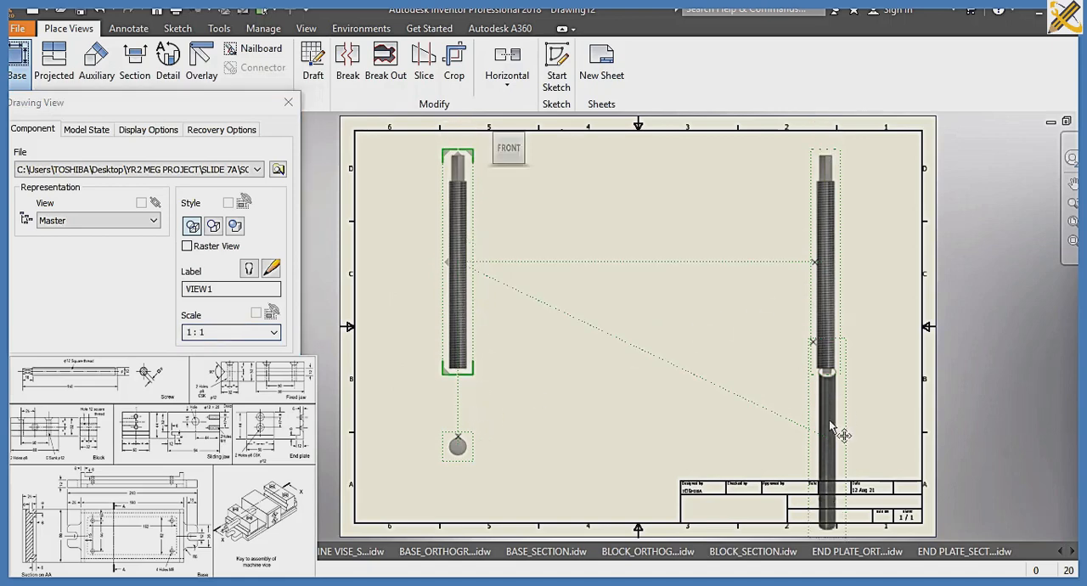
{"action": "left_click_drag", "start_coordinate": [831, 425], "coordinate": [882, 372]}
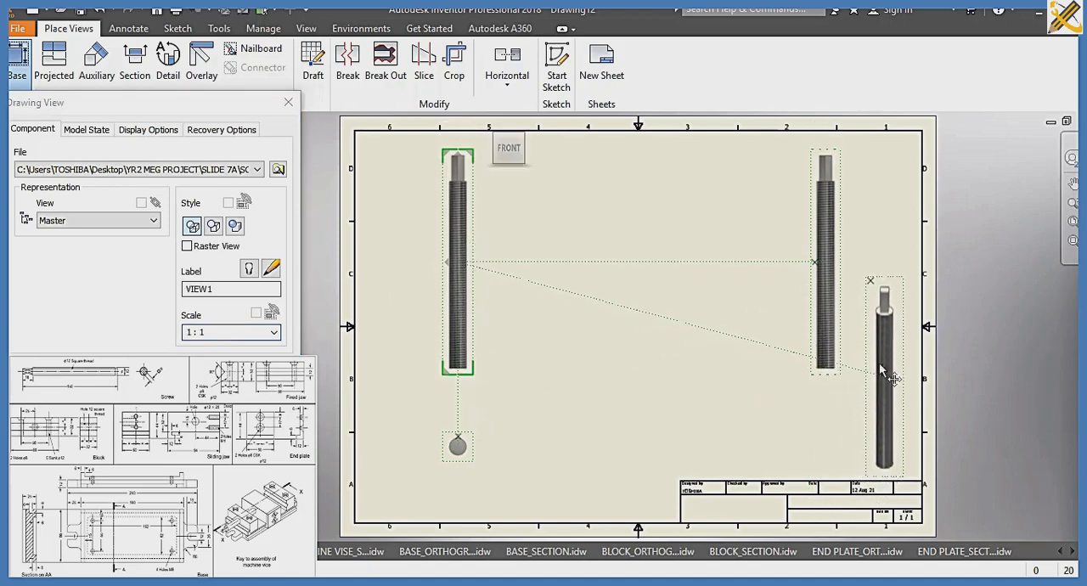
Finish placing the screw views and save the drawing in the SLIDE 7A folder as SCREW_ORTHOGRAPHIC
{"action": "left_click", "coordinate": [240, 351]}
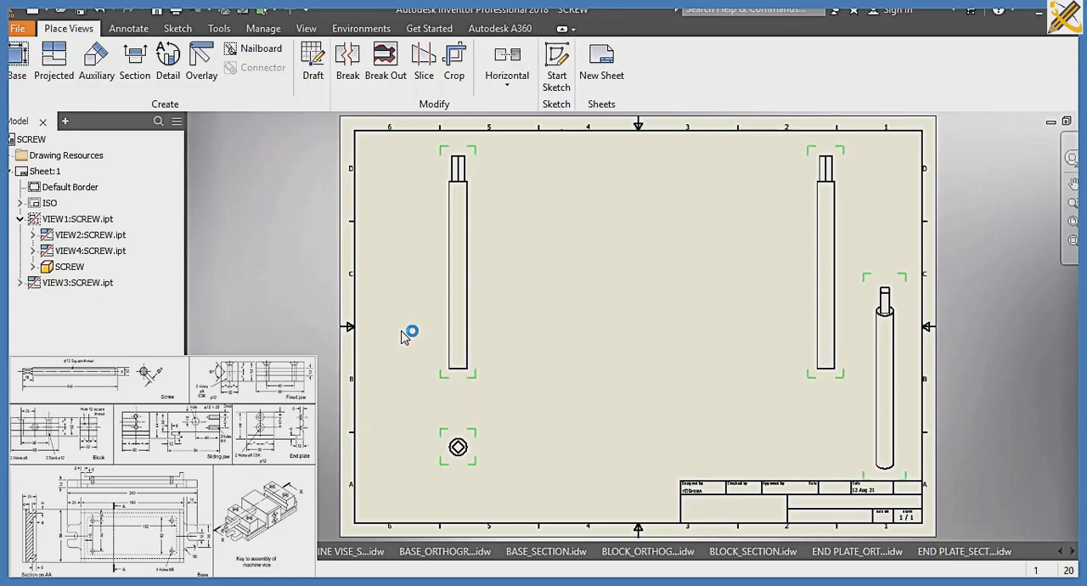
{"action": "key", "text": "ctrl+s"}
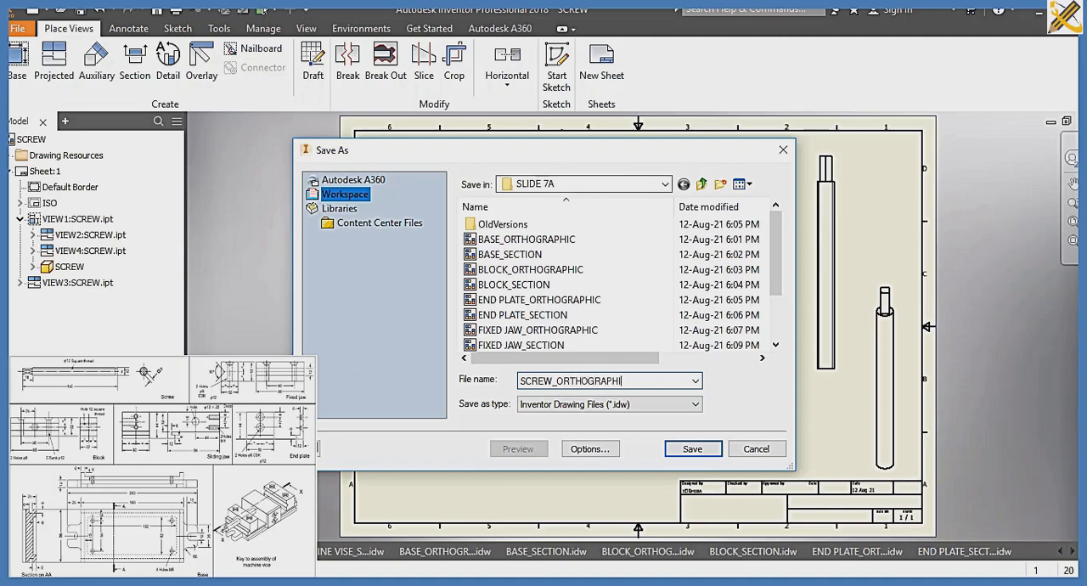
{"action": "key", "text": "Return"}
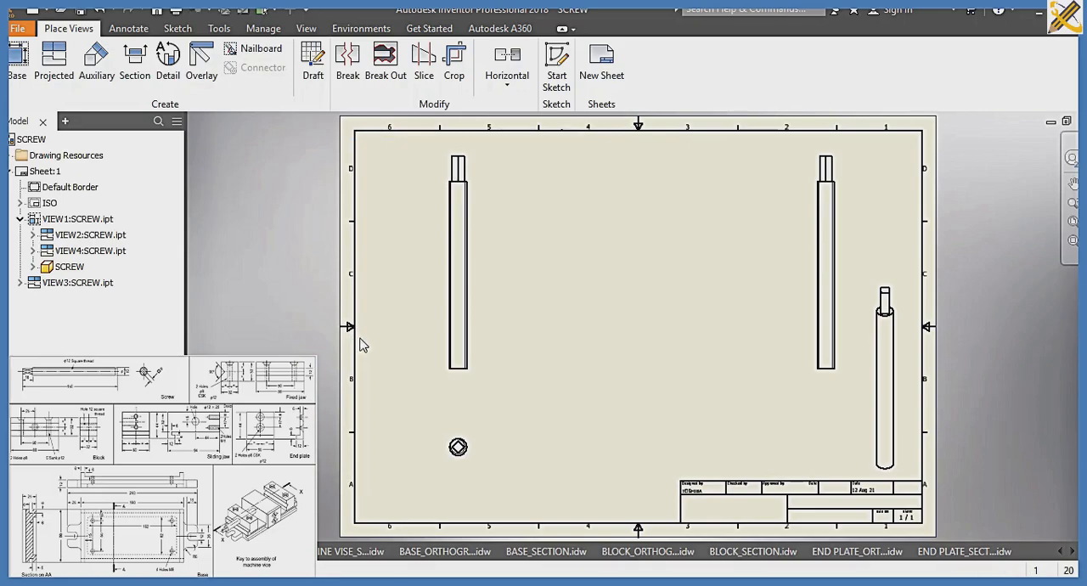
Create another drawing from the ISO.idw template and load the SLIDING JAW part from the SLIDE 7A folder for its base view
{"action": "key", "text": "ctrl+n"}
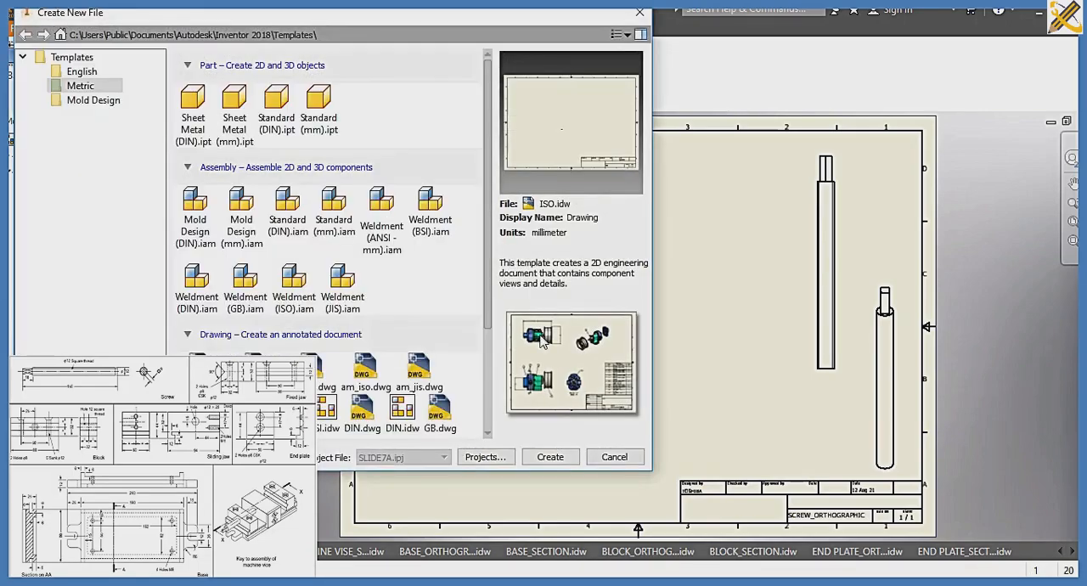
{"action": "left_click", "coordinate": [550, 457]}
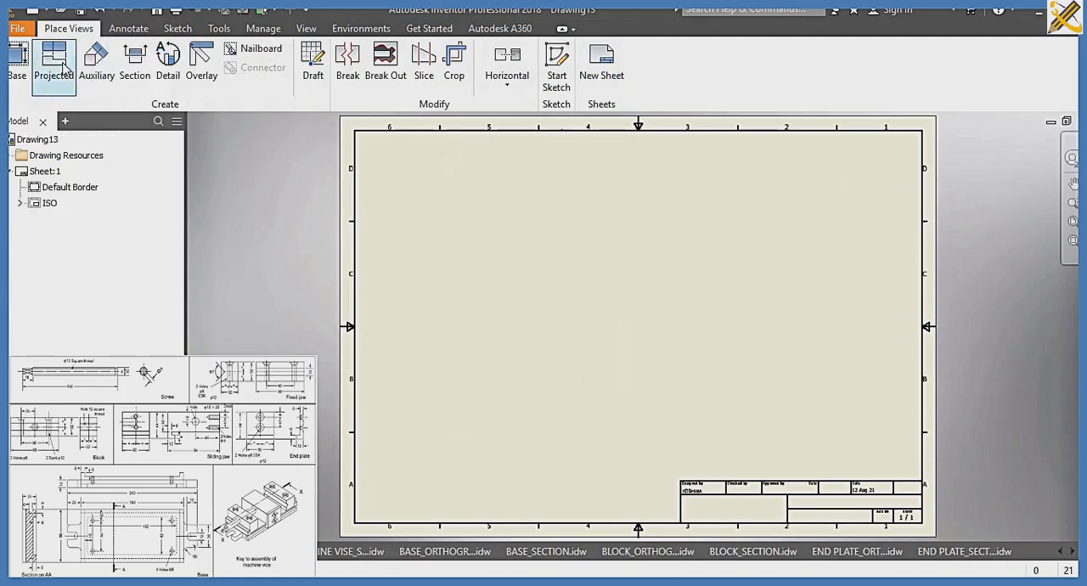
{"action": "left_click", "coordinate": [17, 57]}
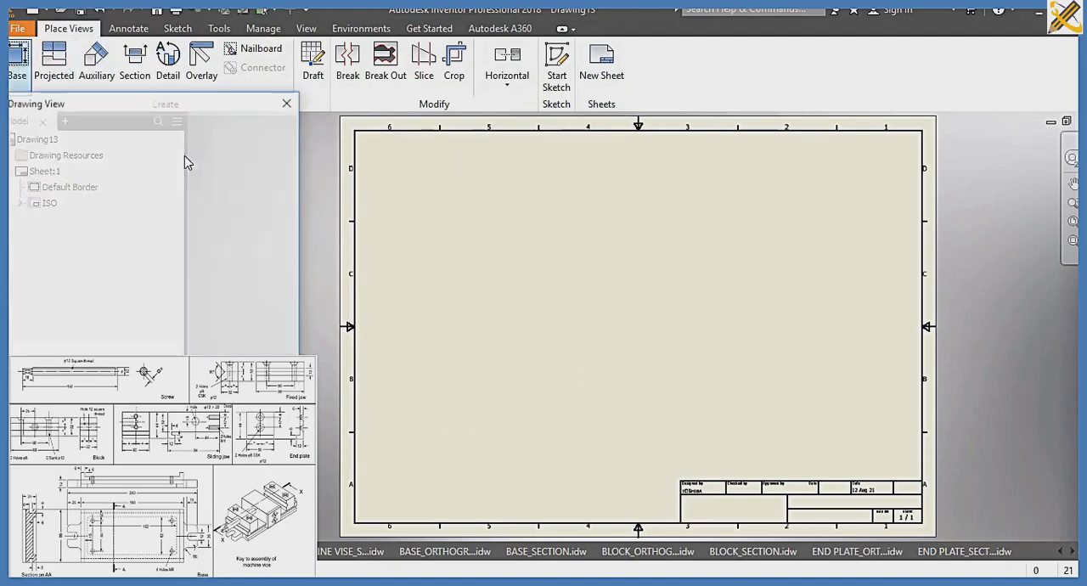
{"action": "left_click", "coordinate": [278, 169]}
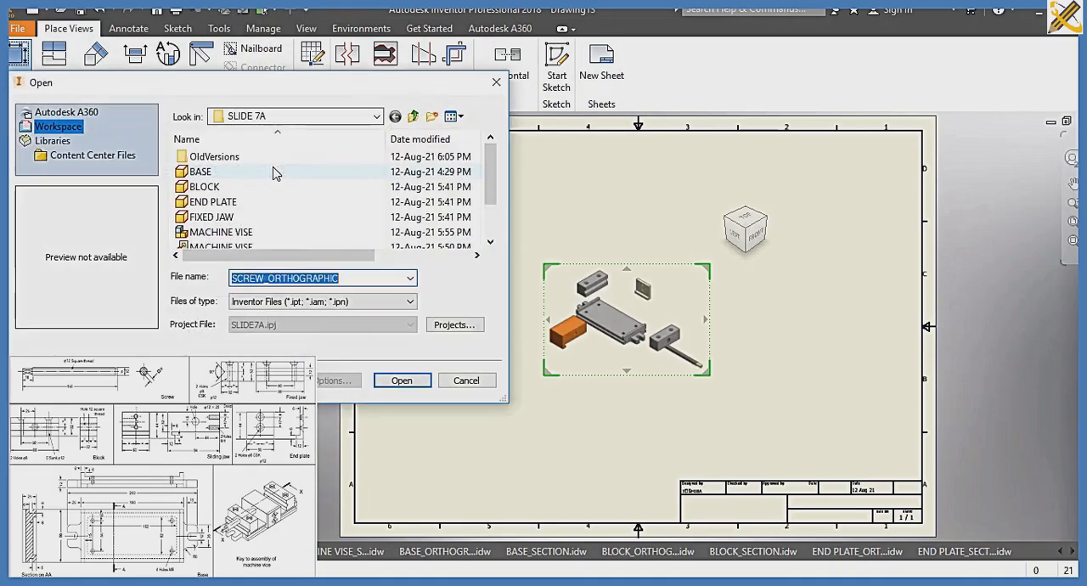
{"action": "scroll", "coordinate": [231, 215], "scroll_direction": "down", "scroll_amount": 1}
{"action": "left_click", "coordinate": [217, 232]}
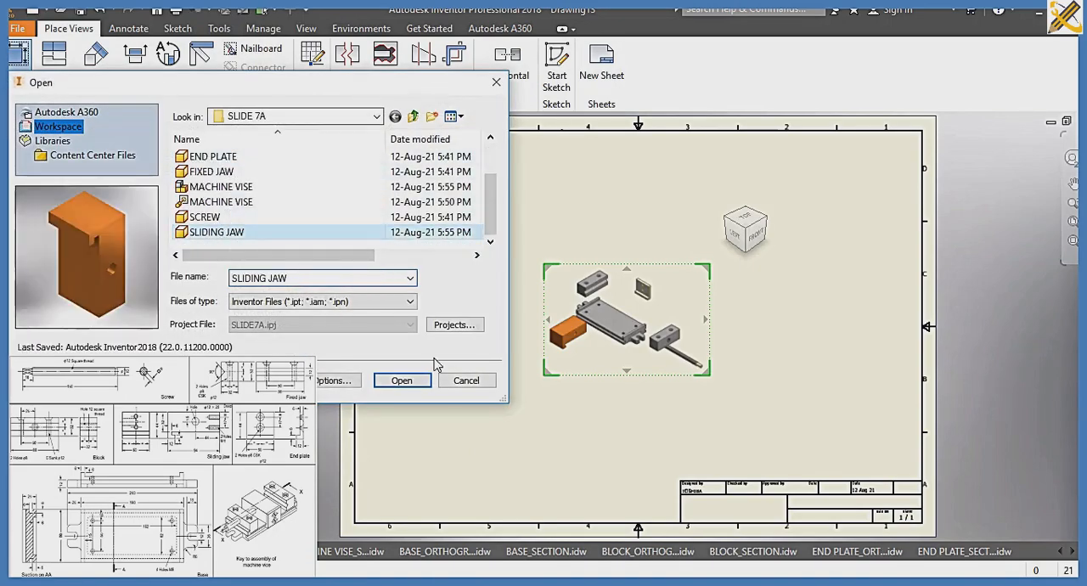
{"action": "left_click", "coordinate": [403, 381]}
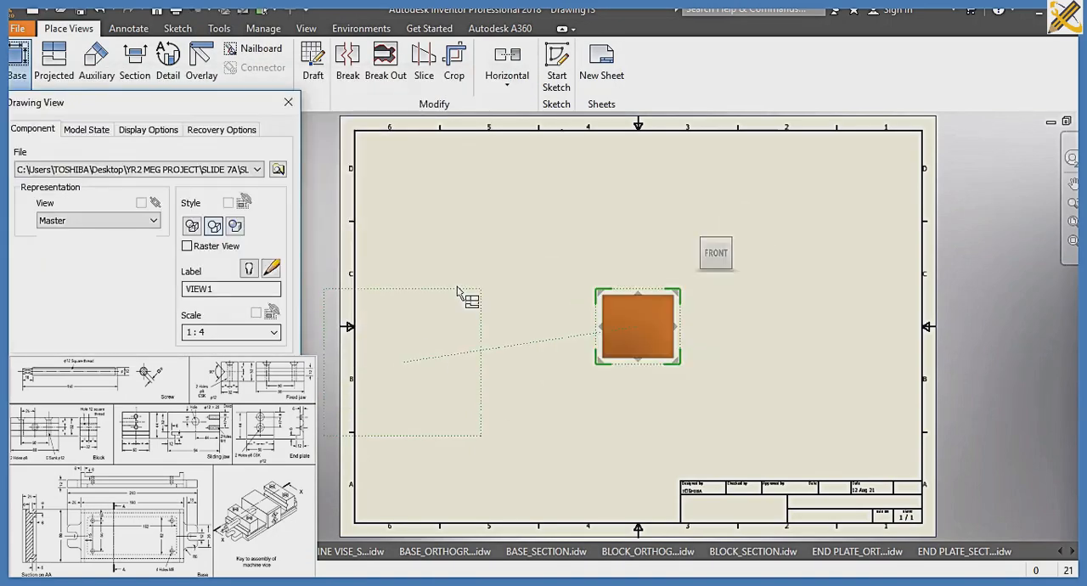
Orient the sliding jaw base view to the RIGHT face, move it to the sheet's upper left and set its scale to 1:.6
{"action": "mouse_move", "coordinate": [722, 258]}
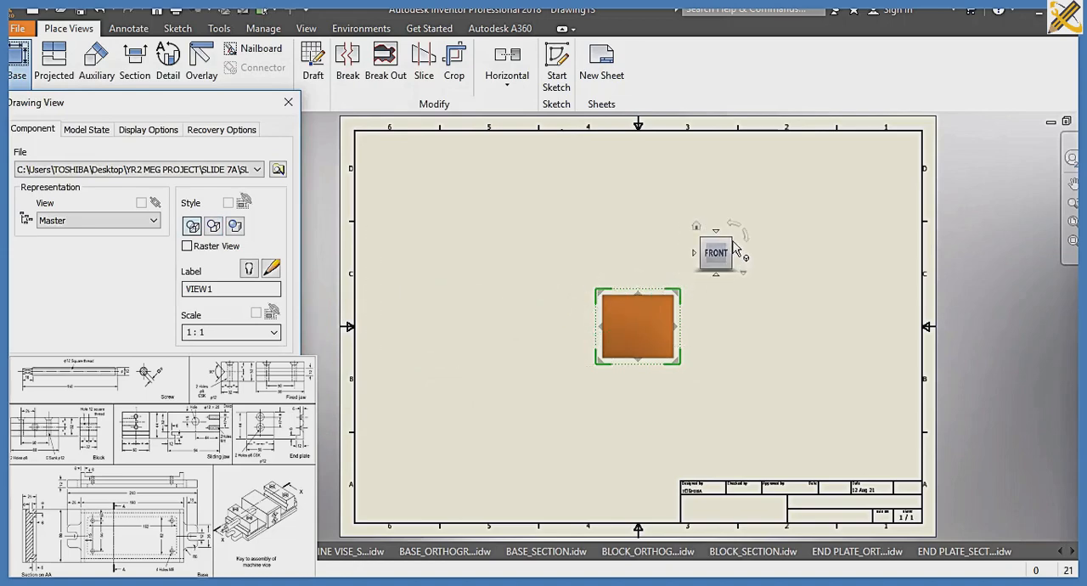
{"action": "left_click", "coordinate": [729, 241]}
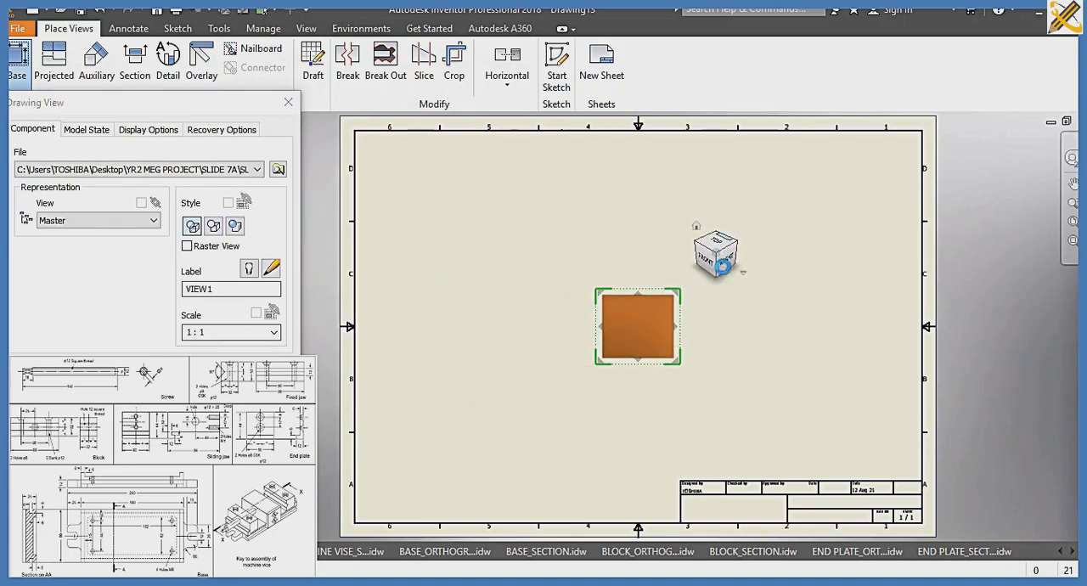
{"action": "left_click", "coordinate": [725, 260]}
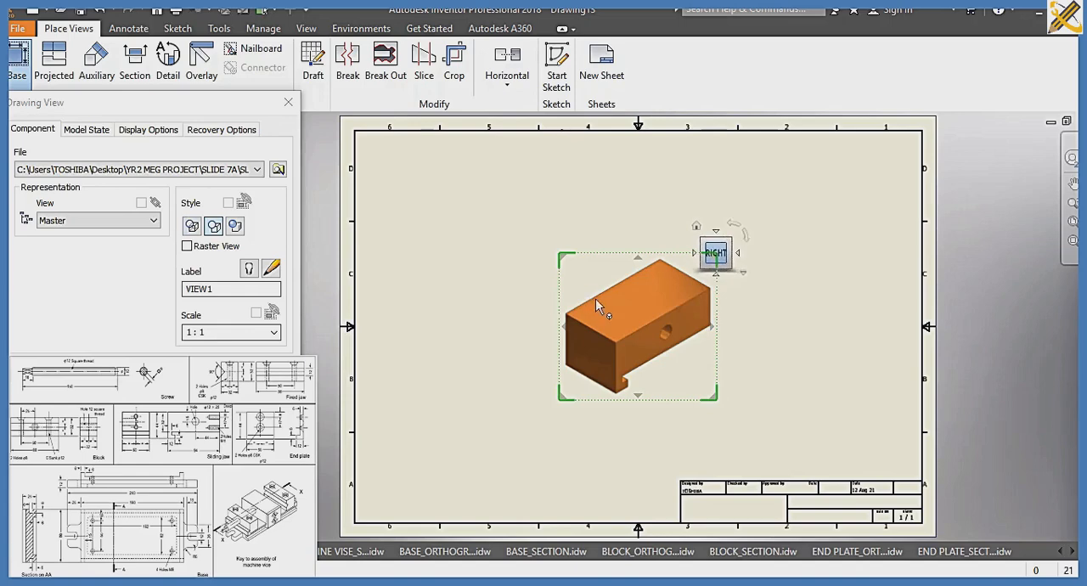
{"action": "left_click_drag", "start_coordinate": [610, 312], "coordinate": [465, 208]}
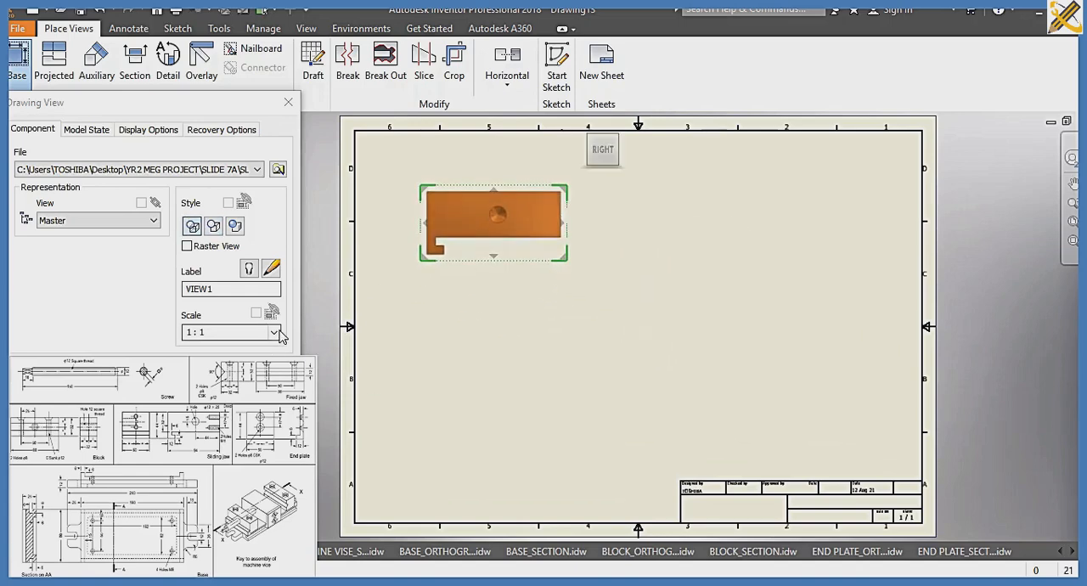
{"action": "double_click", "coordinate": [252, 332]}
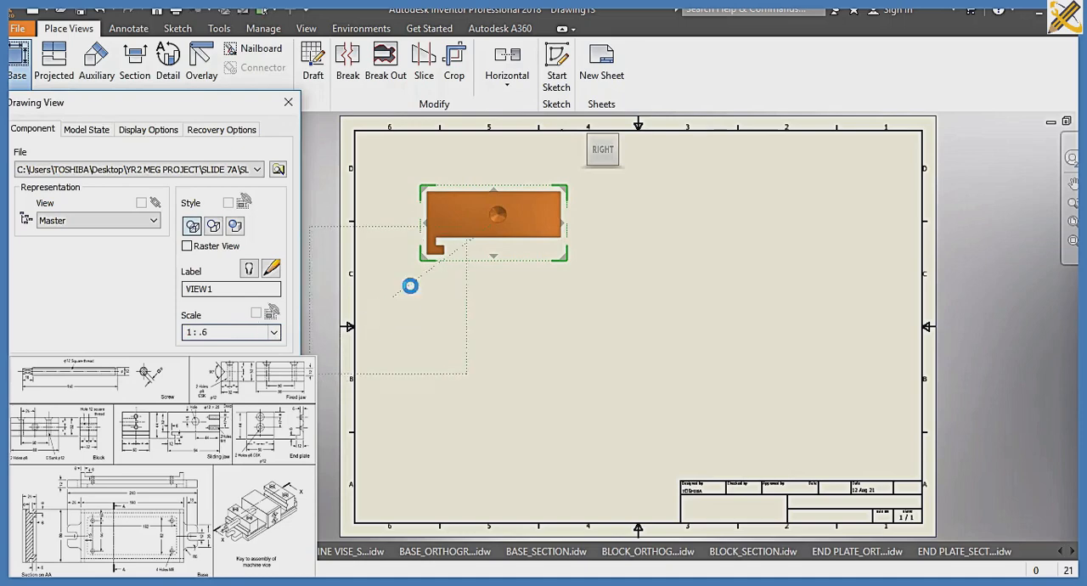
{"action": "left_click_drag", "start_coordinate": [483, 215], "coordinate": [524, 240]}
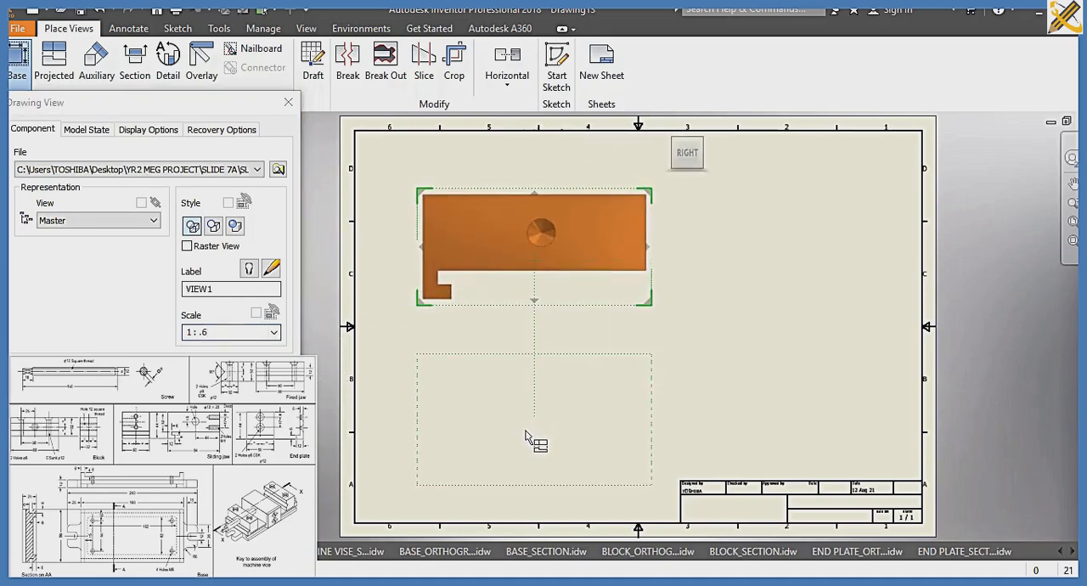
Project a view below the sliding jaw base view, a side view level with it, and an isometric view at the sheet's lower right
{"action": "left_click", "coordinate": [523, 430]}
{"action": "left_click", "coordinate": [832, 218]}
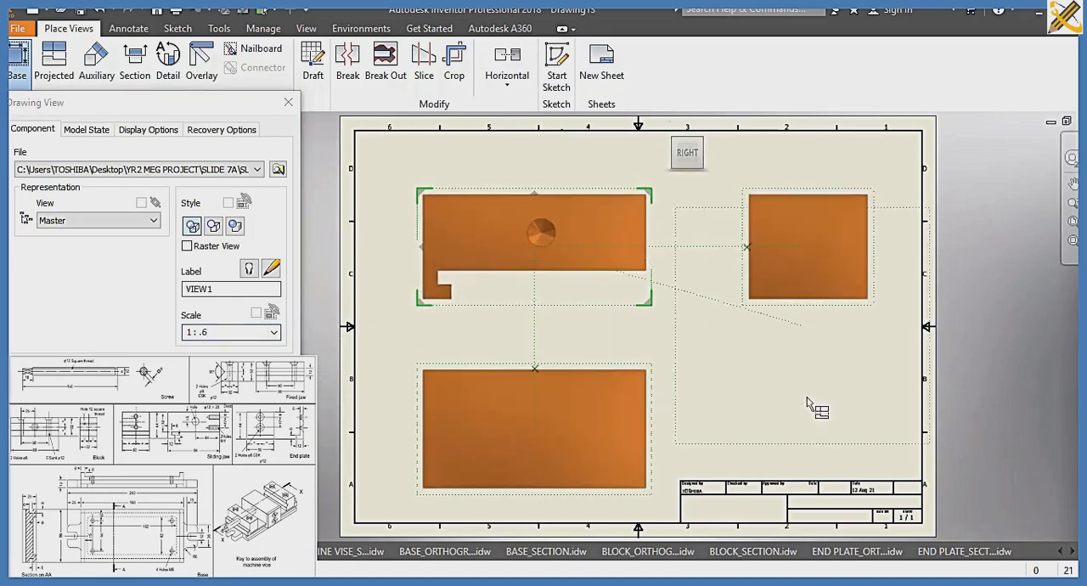
{"action": "left_click", "coordinate": [837, 414]}
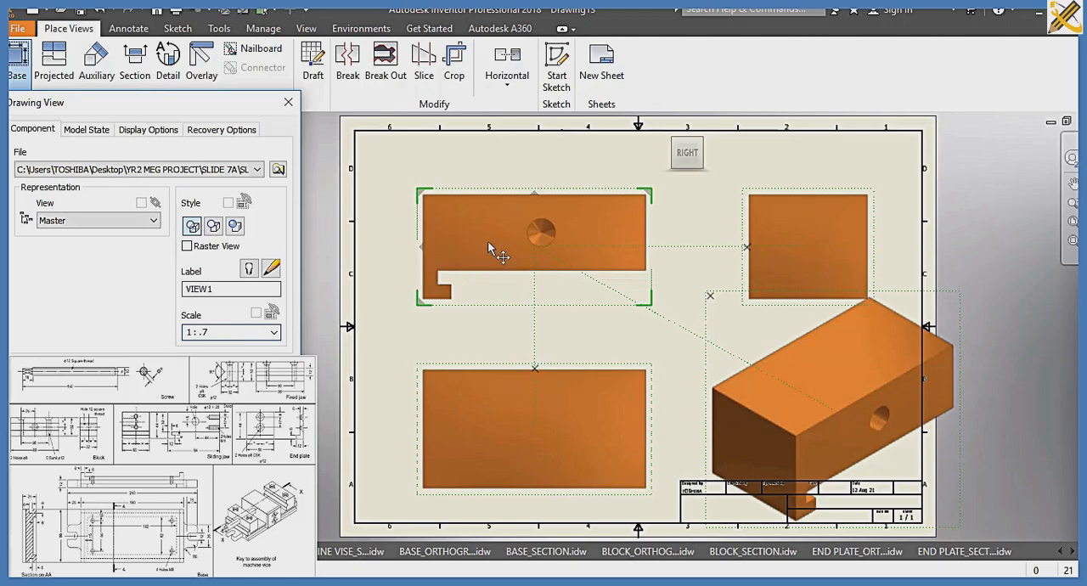
Set the sliding jaw views' scale to 1:.7 and rearrange them, raising the base view and lowering the view beneath it
{"action": "left_click_drag", "start_coordinate": [487, 241], "coordinate": [449, 222]}
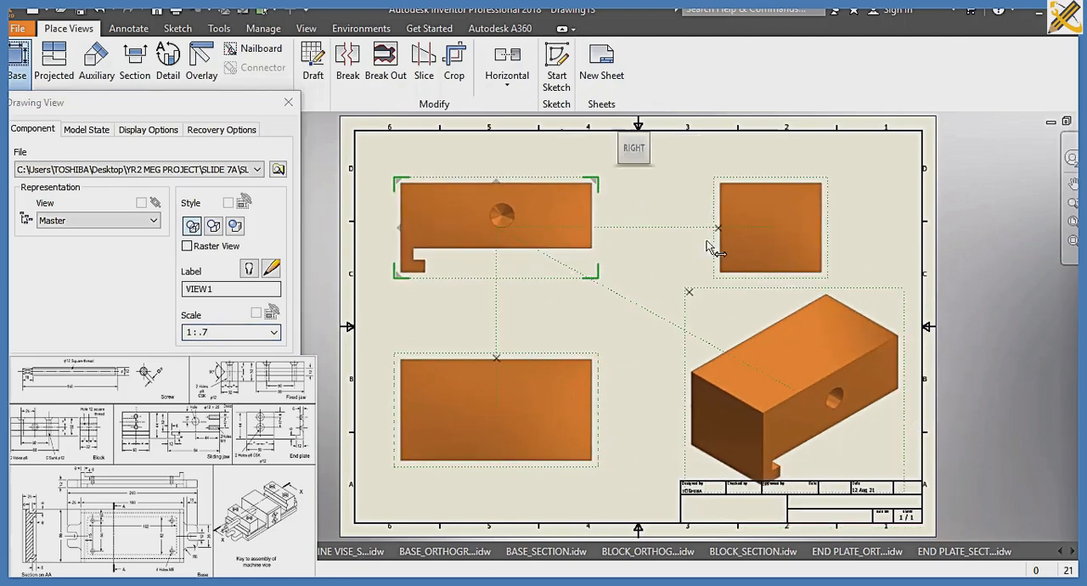
{"action": "left_click_drag", "start_coordinate": [568, 222], "coordinate": [569, 195]}
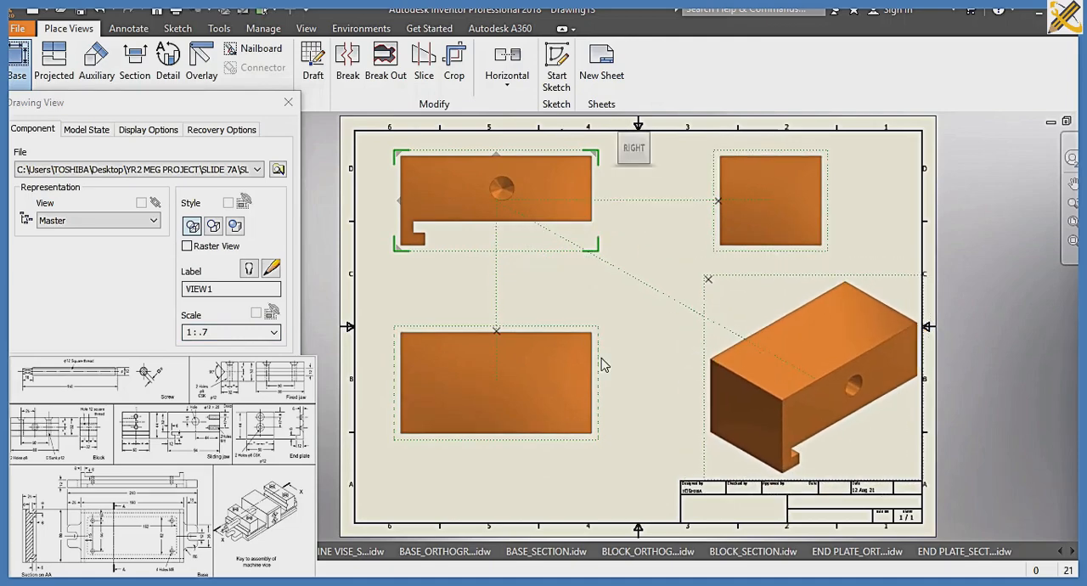
{"action": "left_click_drag", "start_coordinate": [529, 387], "coordinate": [506, 416]}
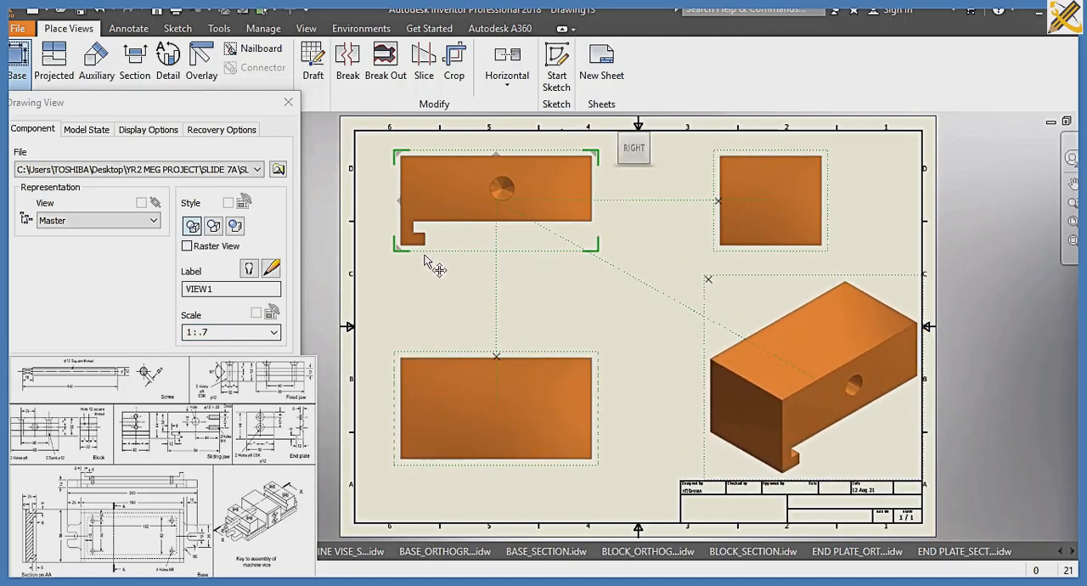
Finish placing the sliding jaw views and save the drawing in the SLIDE 7A folder as SLIDING JAW_ORTHPGRAPHIC
{"action": "left_click", "coordinate": [207, 374]}
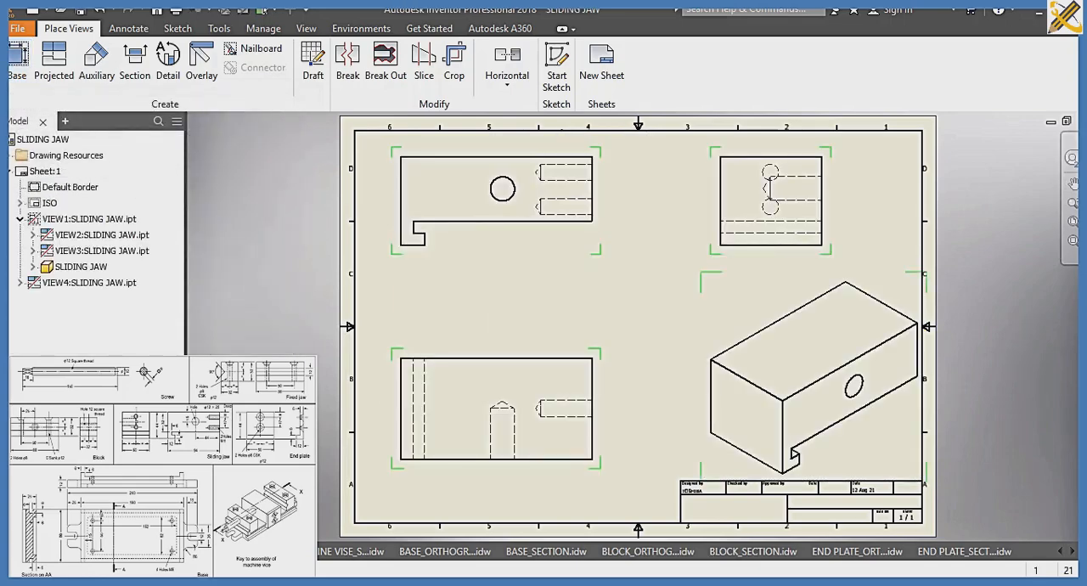
{"action": "right_click", "coordinate": [210, 373]}
{"action": "key", "text": "Escape"}
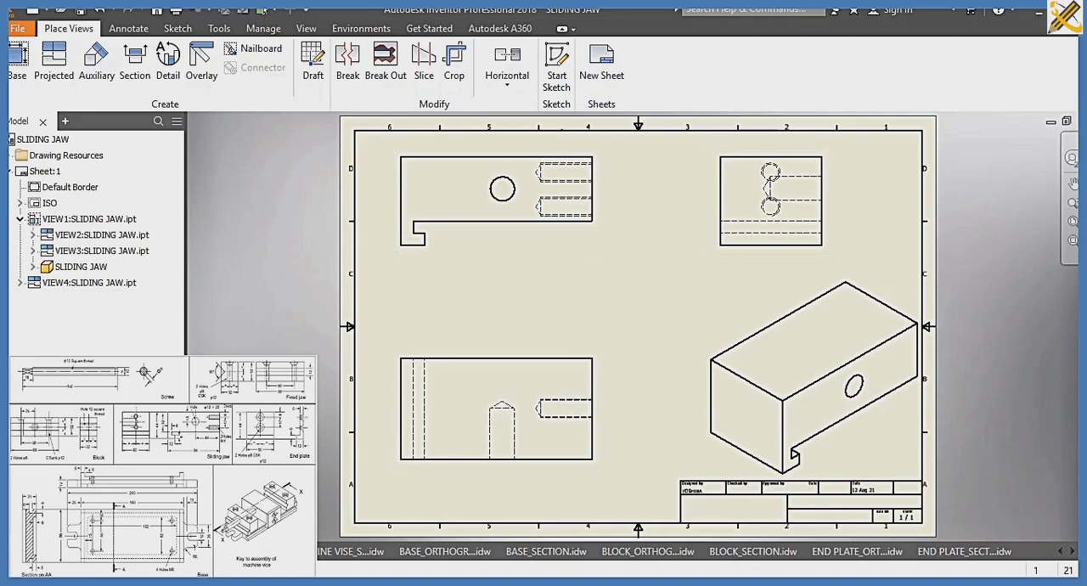
{"action": "key", "text": "ctrl+s"}
{"action": "left_click", "coordinate": [578, 381]}
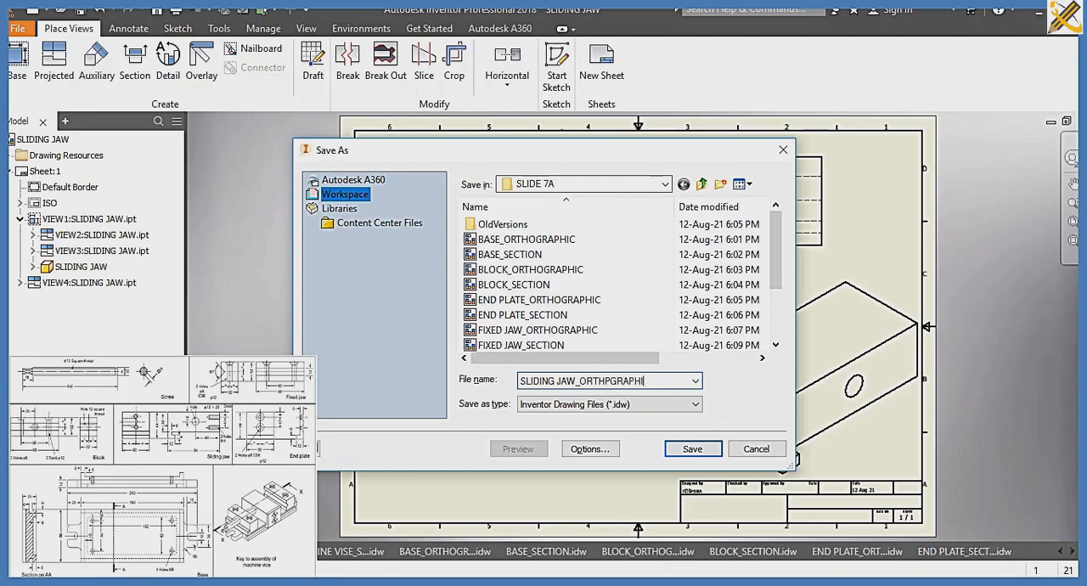
{"action": "key", "text": "Return"}
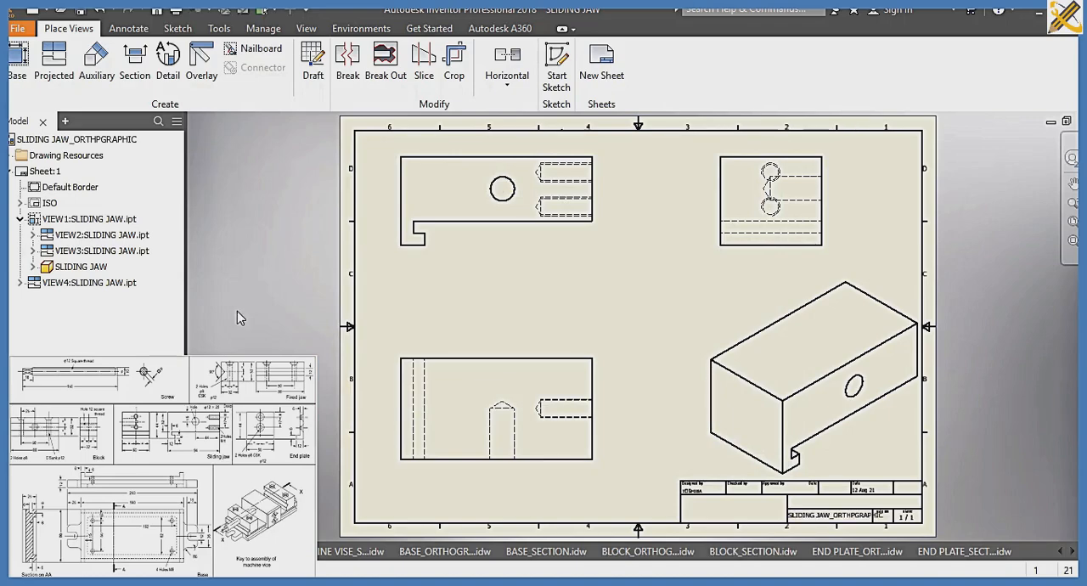
Create a further ISO.idw drawing for the sliding jaw's section and load the SLIDING JAW part for its base view
{"action": "key", "text": "ctrl+n"}
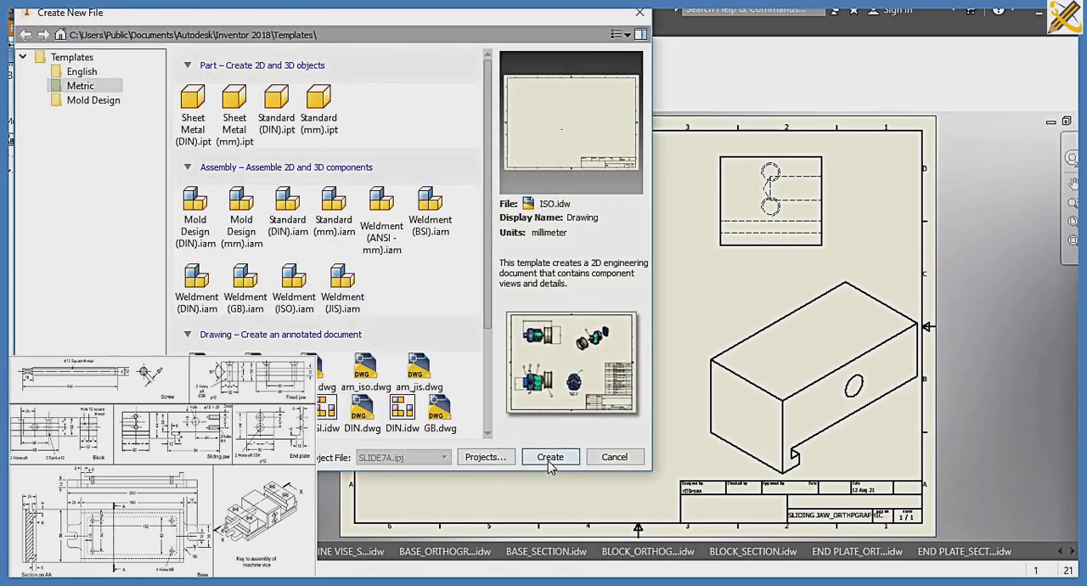
{"action": "left_click", "coordinate": [548, 459]}
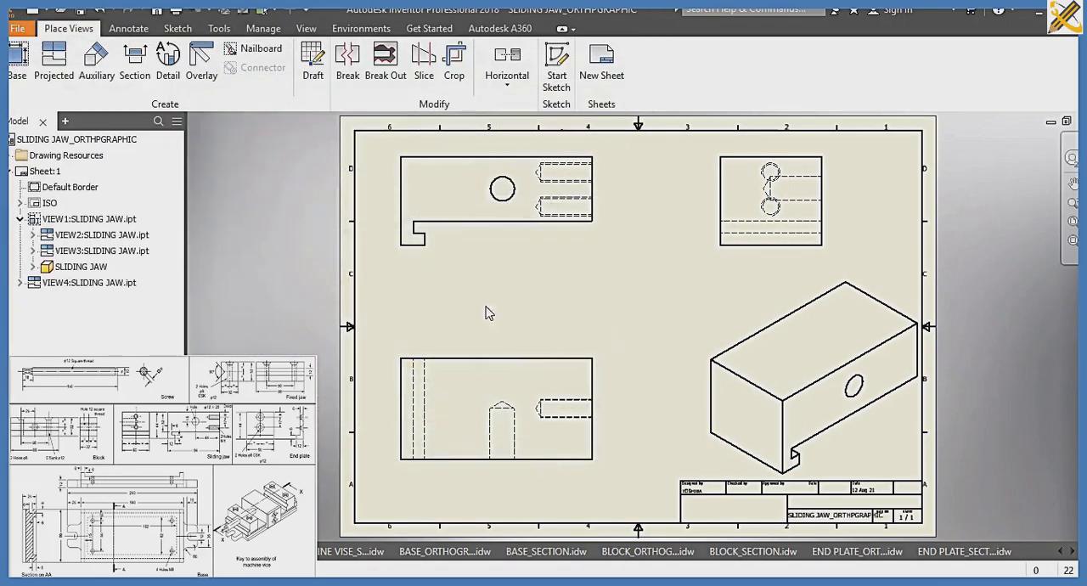
{"action": "left_click", "coordinate": [21, 66]}
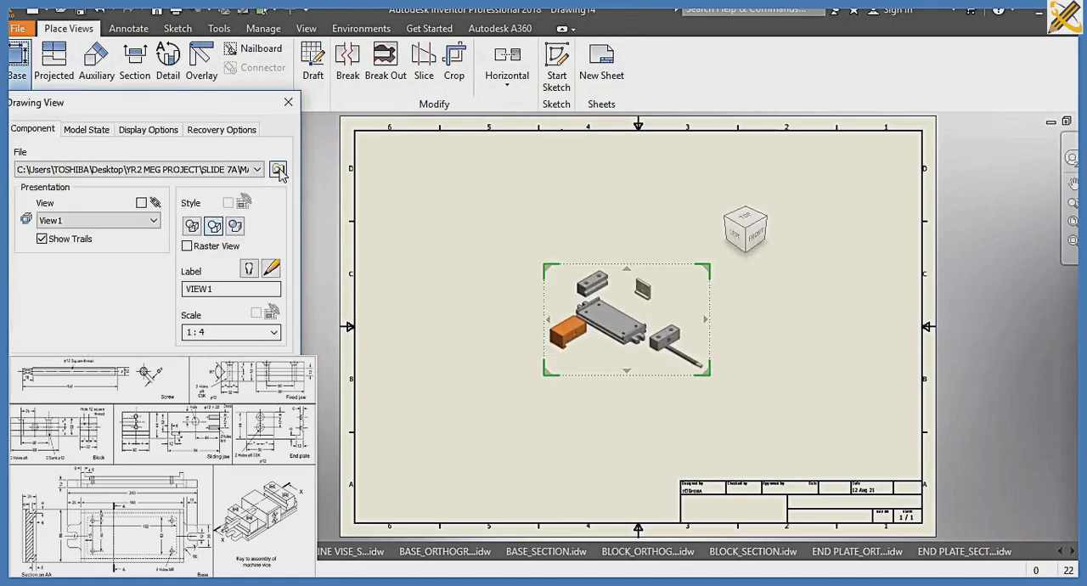
{"action": "left_click", "coordinate": [280, 171]}
{"action": "scroll", "coordinate": [280, 191], "scroll_direction": "down", "scroll_amount": 2}
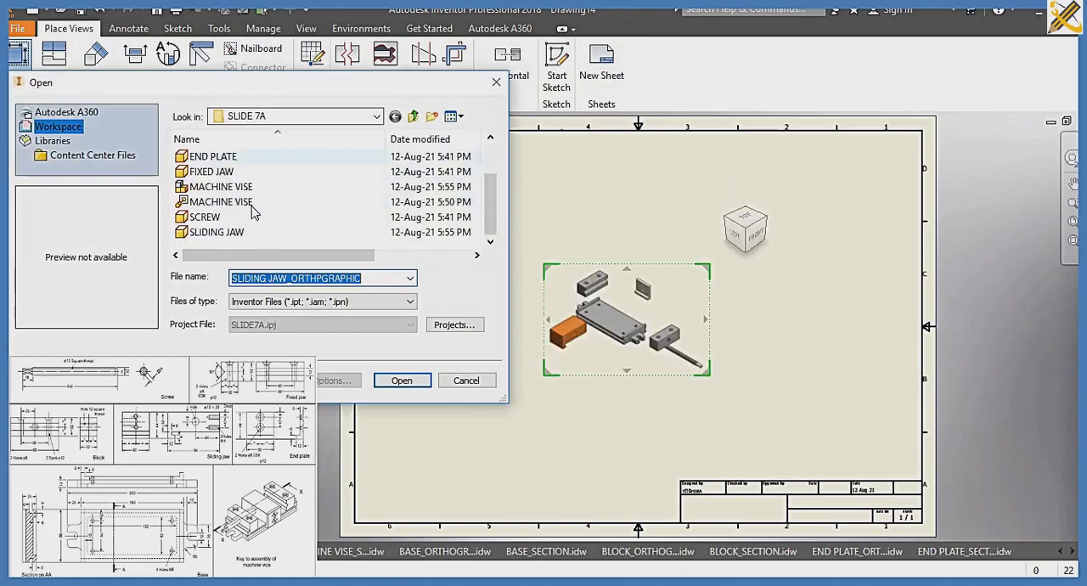
{"action": "left_click", "coordinate": [216, 232]}
{"action": "left_click", "coordinate": [400, 380]}
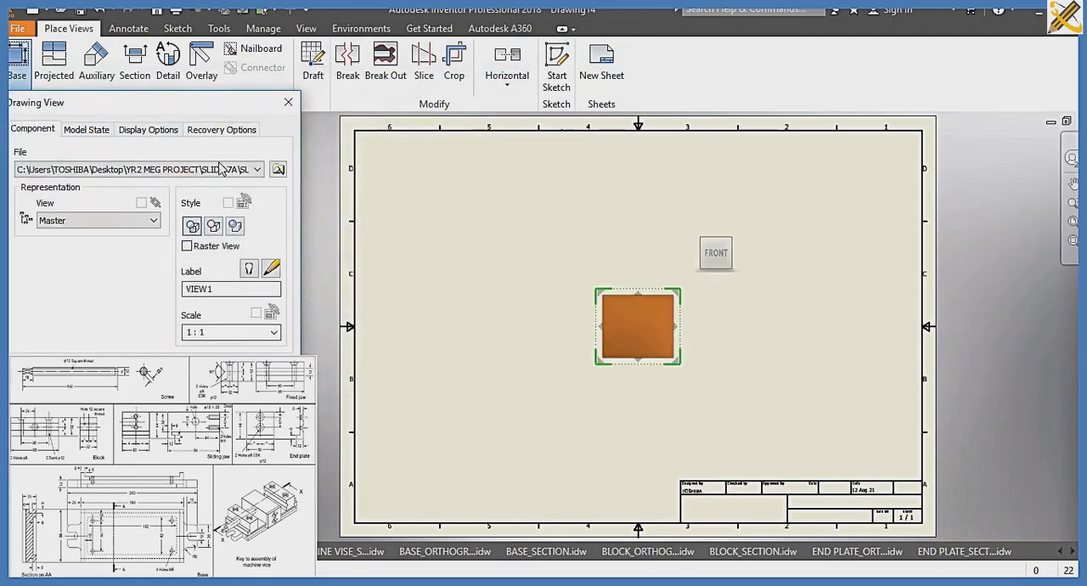
Orient the sliding jaw base view to the TOP face, place it at the sheet's lower left and set its scale to 1:.7
{"action": "left_click", "coordinate": [737, 254]}
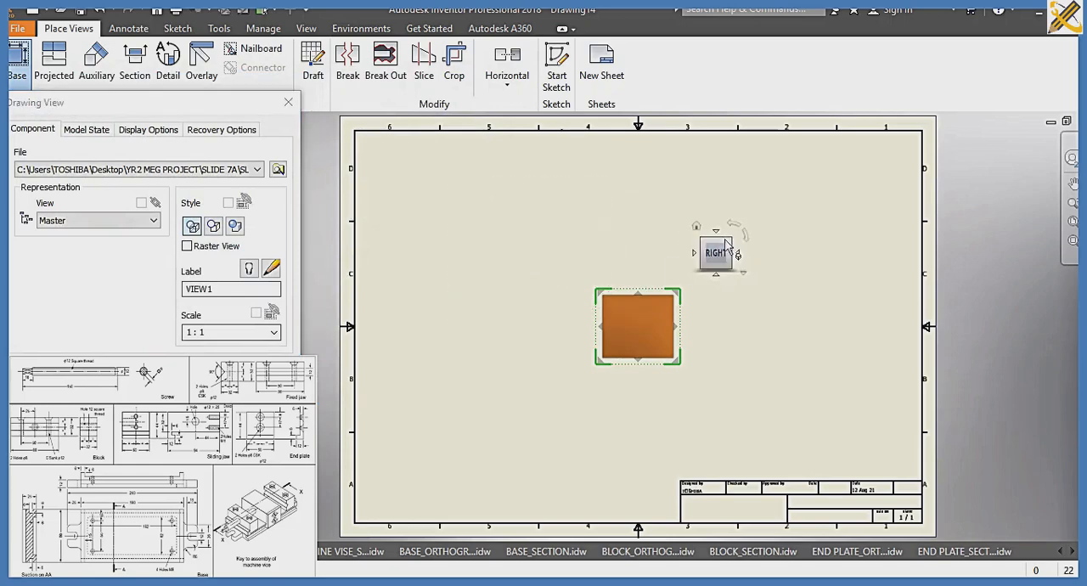
{"action": "left_click", "coordinate": [716, 230]}
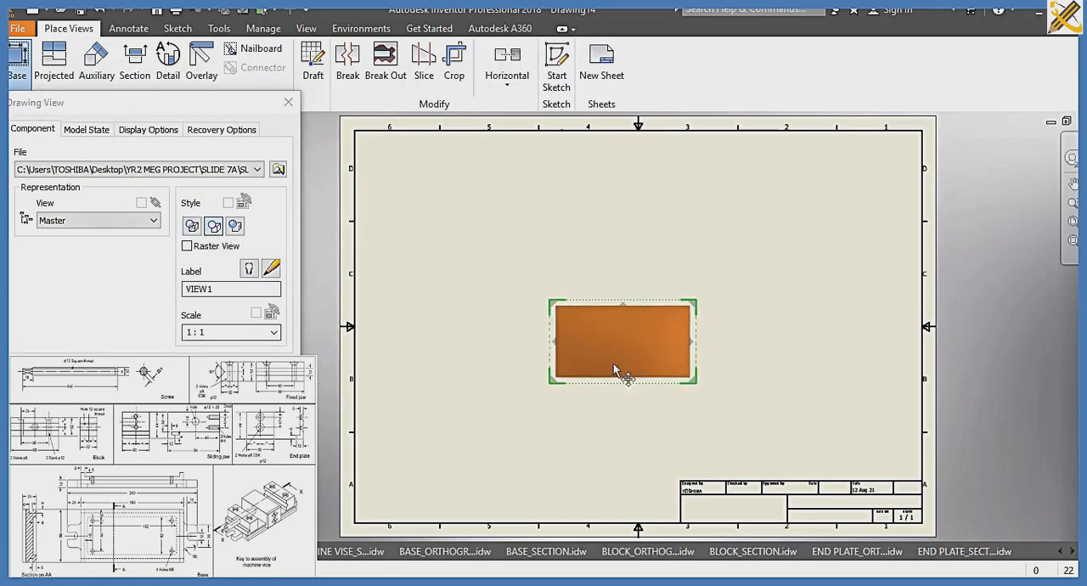
{"action": "left_click_drag", "start_coordinate": [614, 369], "coordinate": [506, 421]}
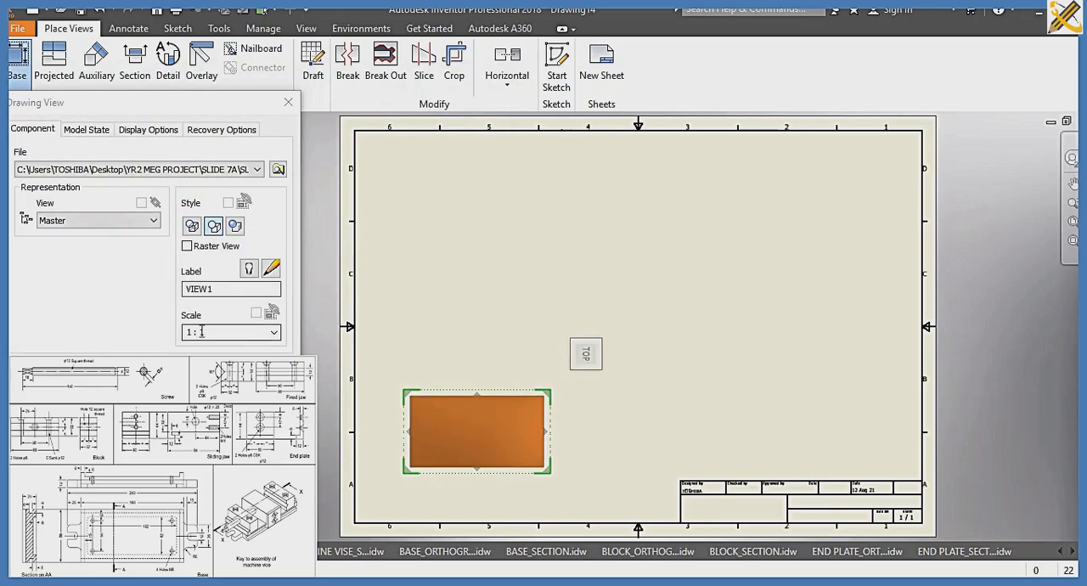
{"action": "left_click_drag", "start_coordinate": [187, 332], "coordinate": [205, 333]}
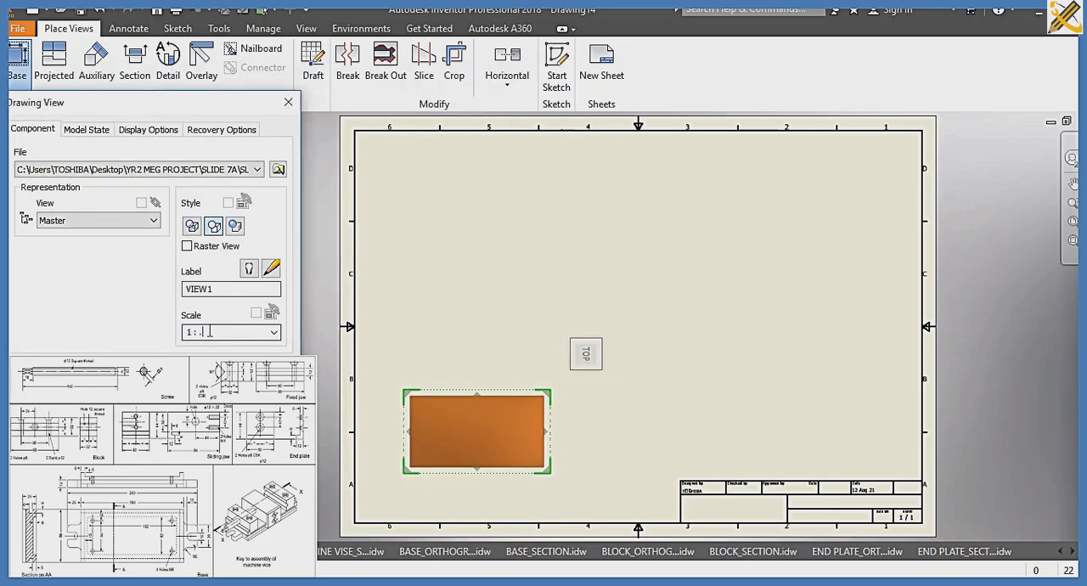
{"action": "key", "text": "Return"}
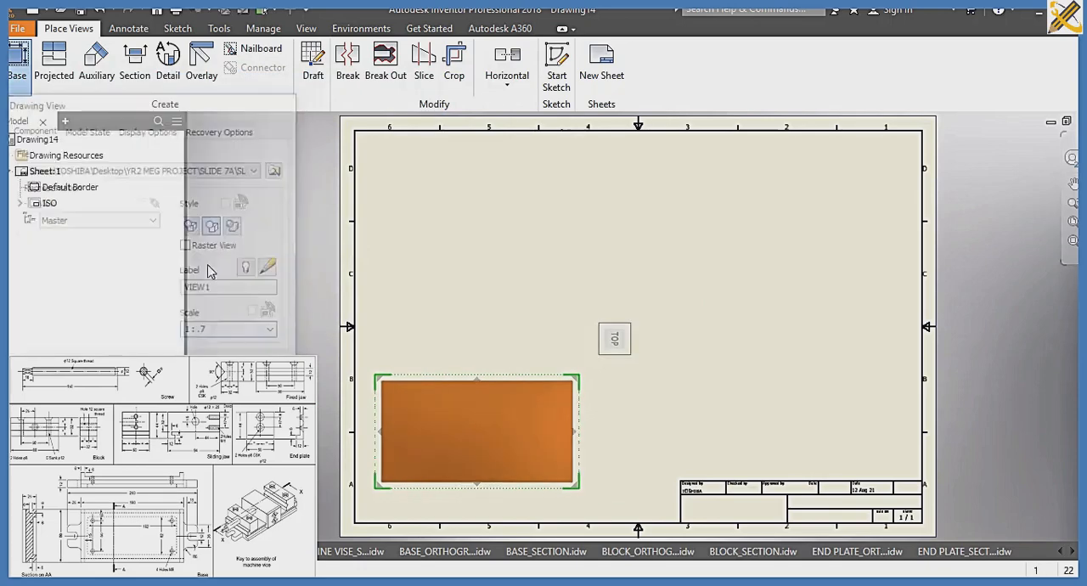
Create a section view of the sliding jaw from a horizontal cutting line across the base view's middle, placing it above the base view
{"action": "left_click", "coordinate": [137, 65]}
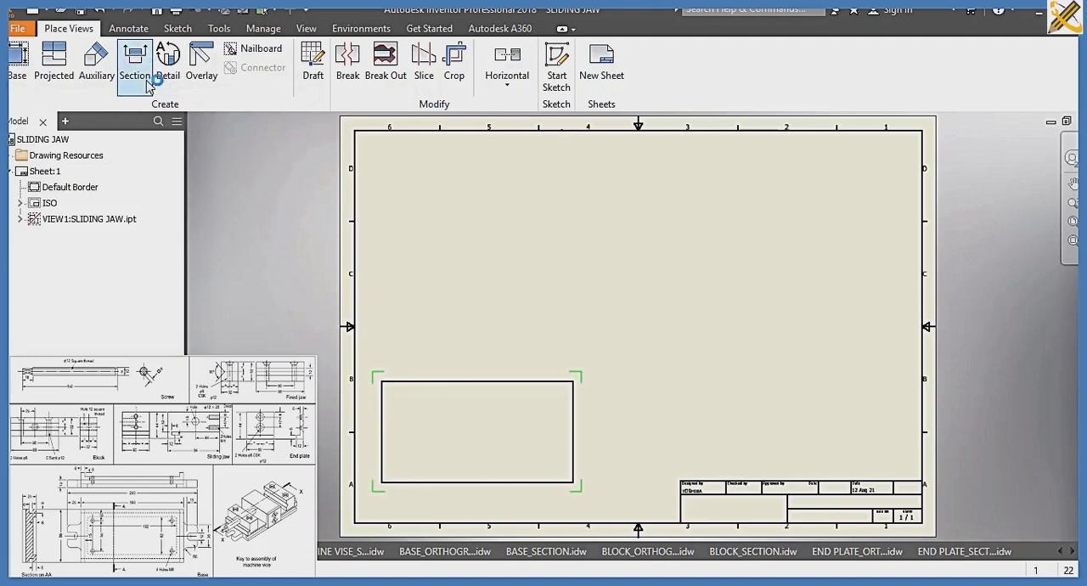
{"action": "left_click", "coordinate": [374, 430]}
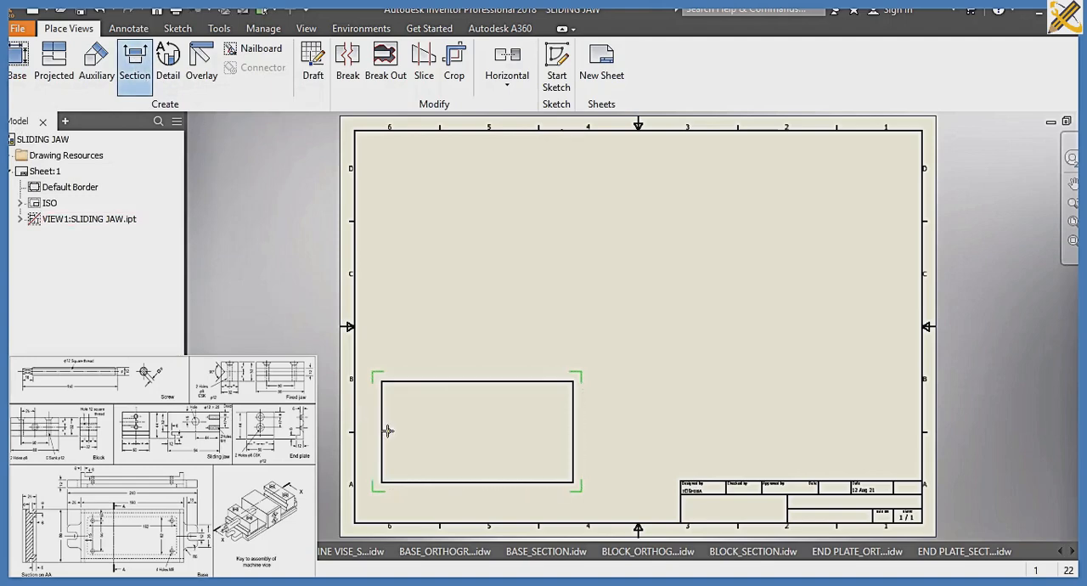
{"action": "left_click", "coordinate": [367, 433]}
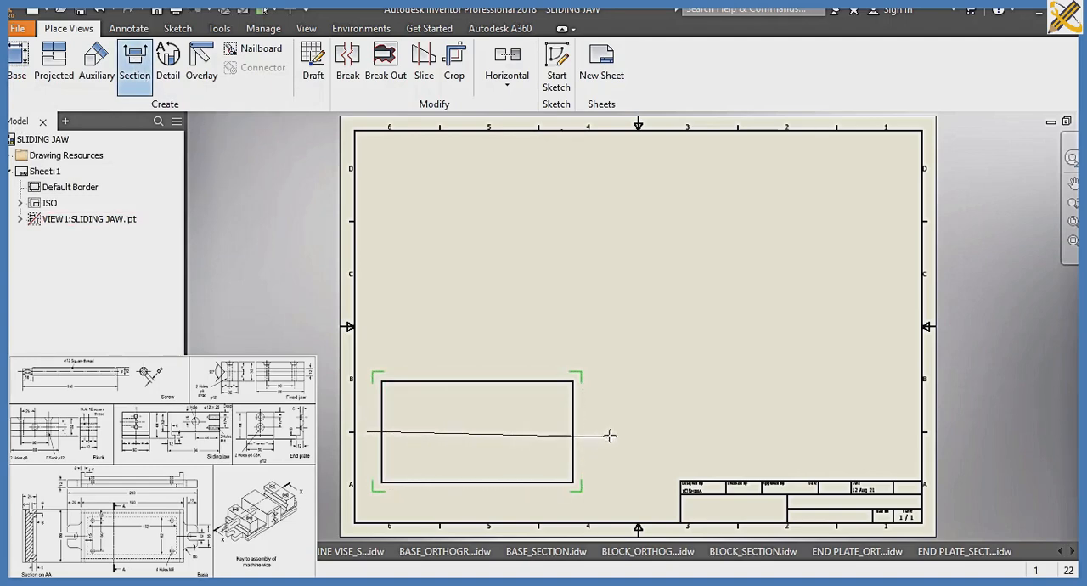
{"action": "left_click", "coordinate": [611, 431]}
{"action": "right_click", "coordinate": [616, 374]}
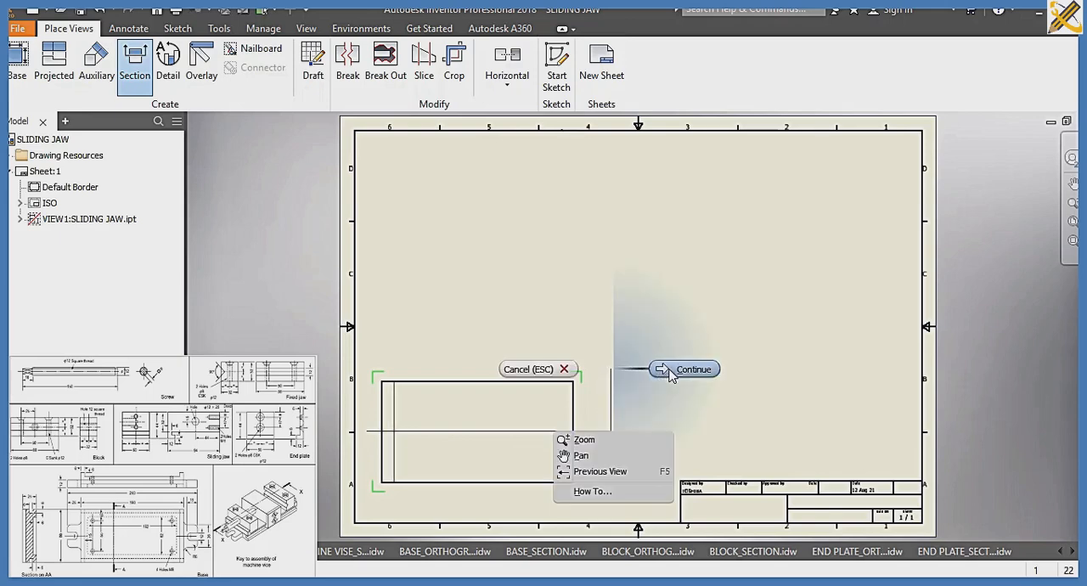
{"action": "left_click", "coordinate": [677, 369]}
{"action": "left_click", "coordinate": [518, 219]}
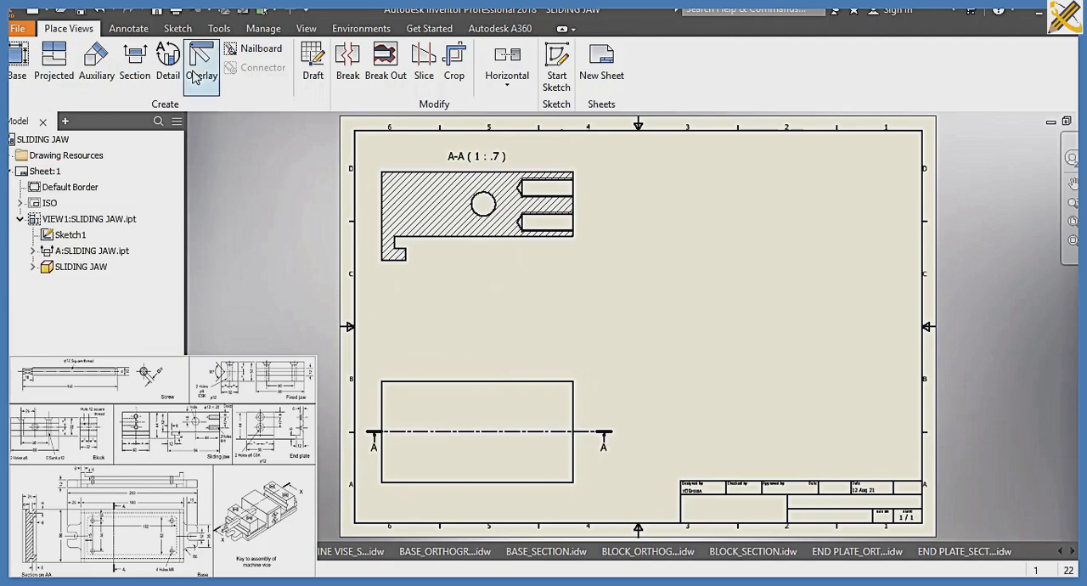
Create a second section view from a vertical cutting line through the round hole in section A-A, placing it to the right of A-A
{"action": "left_click", "coordinate": [136, 61]}
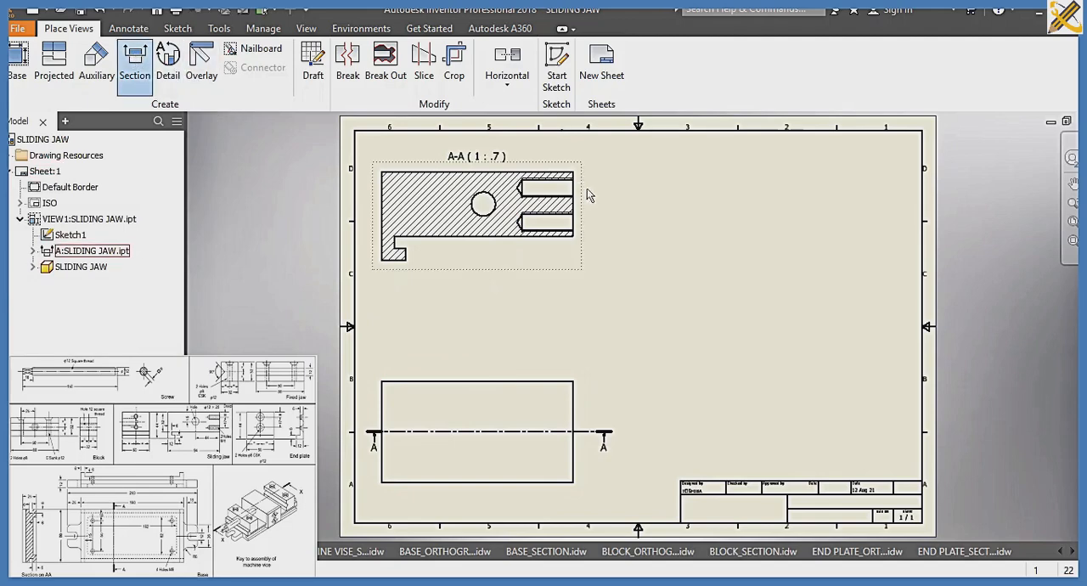
{"action": "left_click", "coordinate": [483, 154]}
{"action": "left_click", "coordinate": [483, 274]}
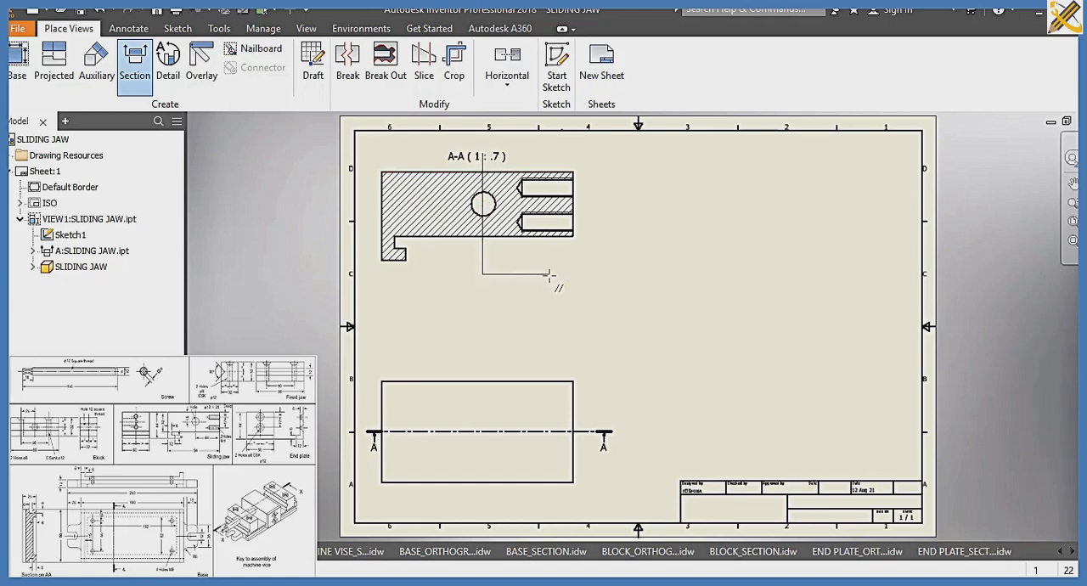
{"action": "left_click", "coordinate": [549, 274]}
{"action": "right_click", "coordinate": [549, 274]}
{"action": "left_click", "coordinate": [610, 280]}
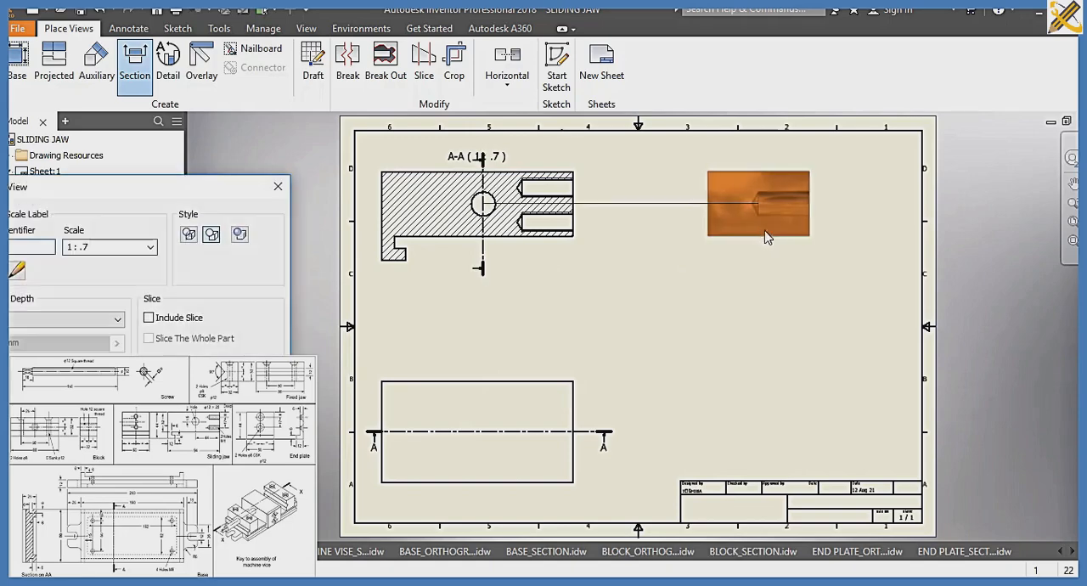
{"action": "left_click", "coordinate": [760, 231]}
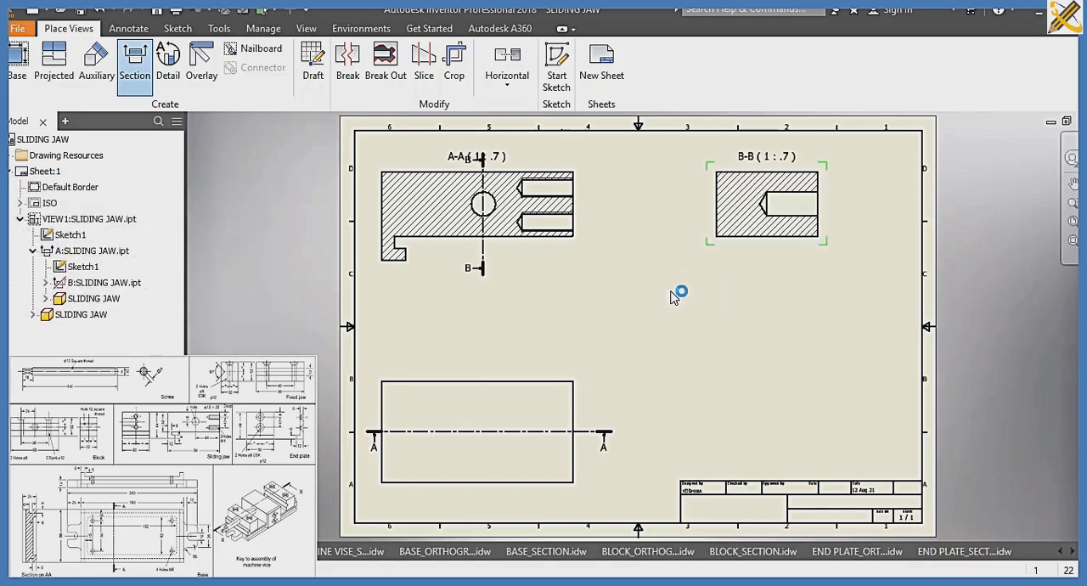
Save the drawing in the SLIDE 7A folder as SLIDING JAW_SECTION
{"action": "key", "text": "ctrl+s"}
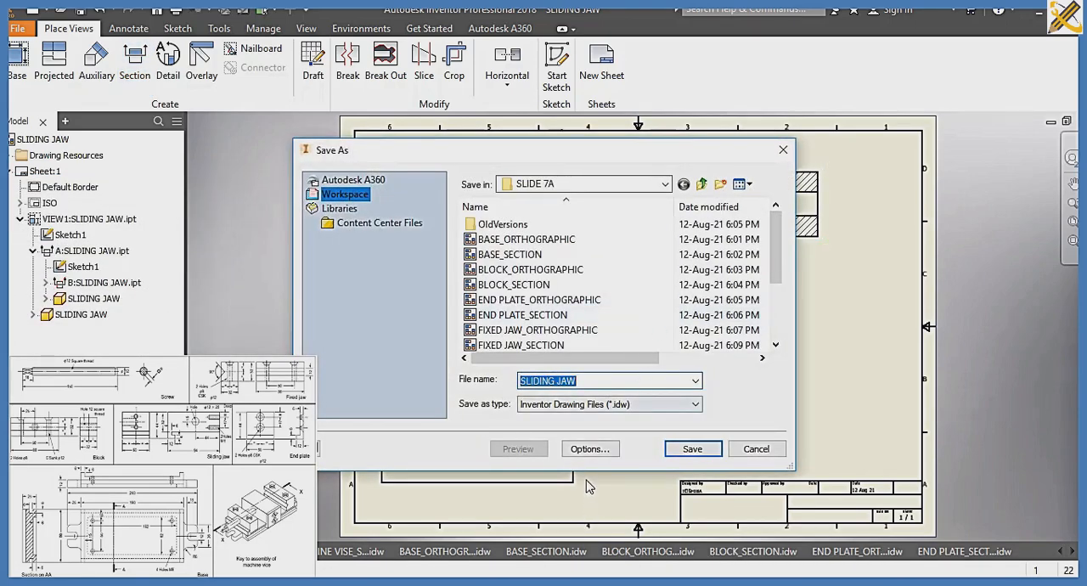
{"action": "key", "text": "Right"}
{"action": "type", "text": "_SEC"}
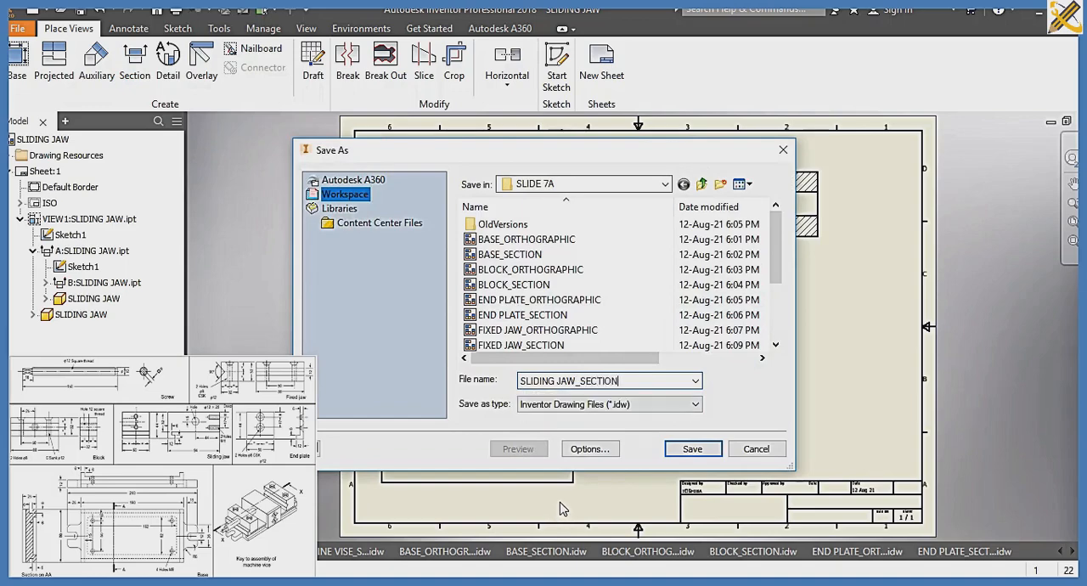
{"action": "key", "text": "Return"}
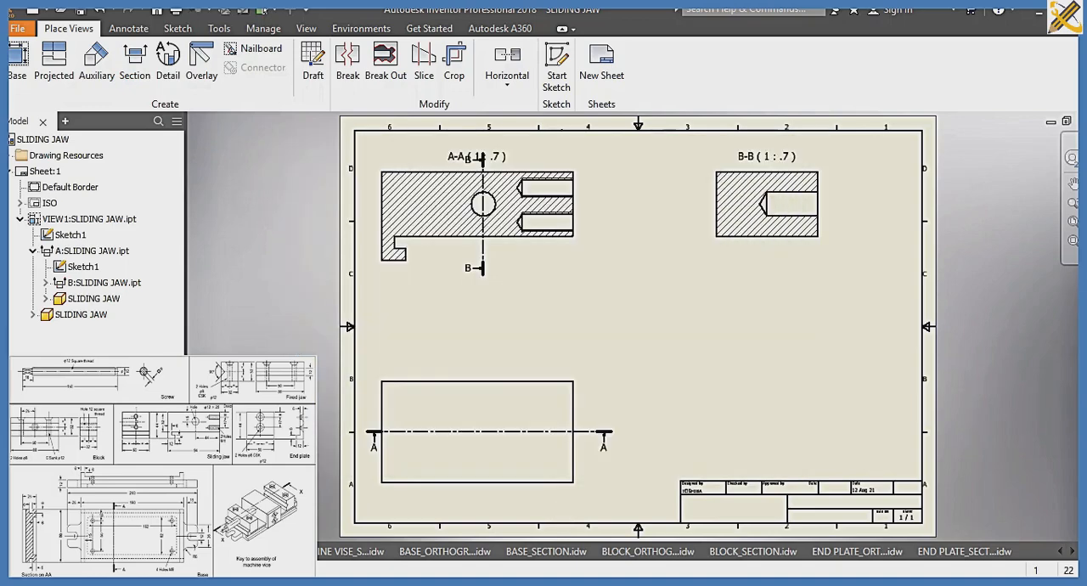